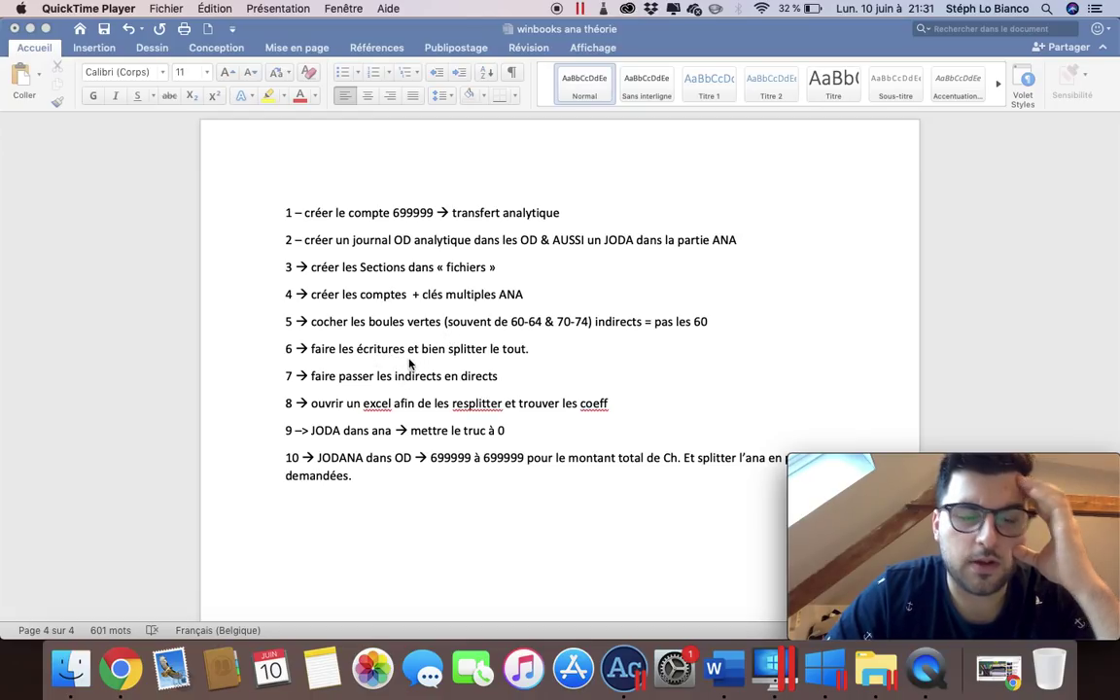
Step: Switch from the Word notes to WinBooks and close the company details without saving
click(1070, 45)
key(ctrl+Right)
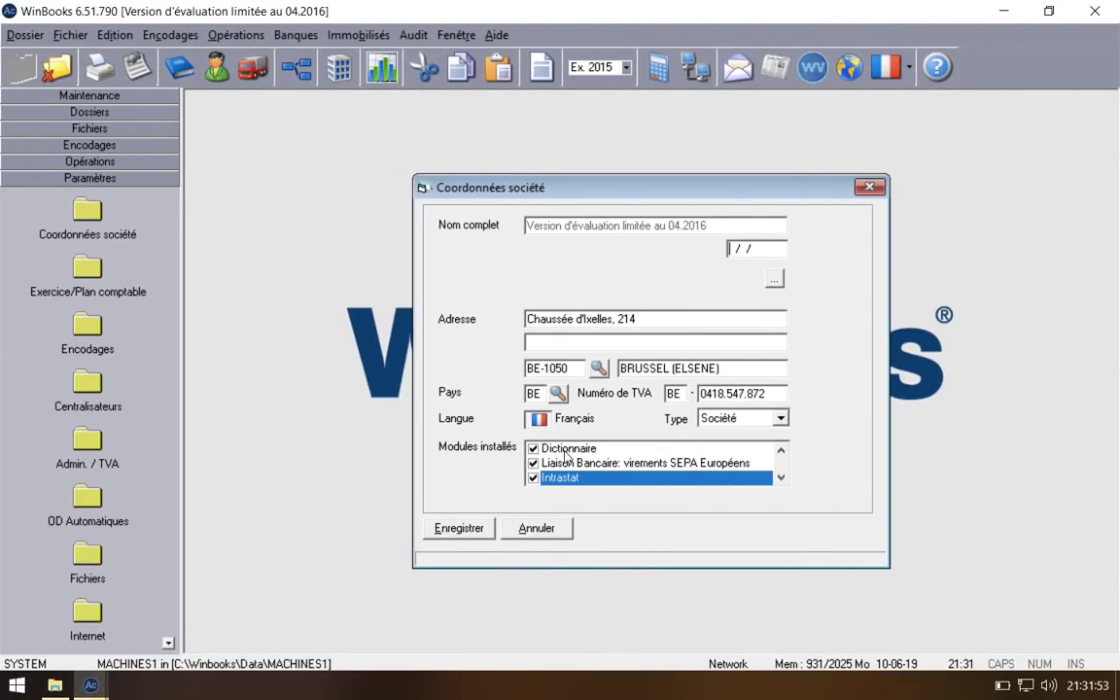
click(869, 188)
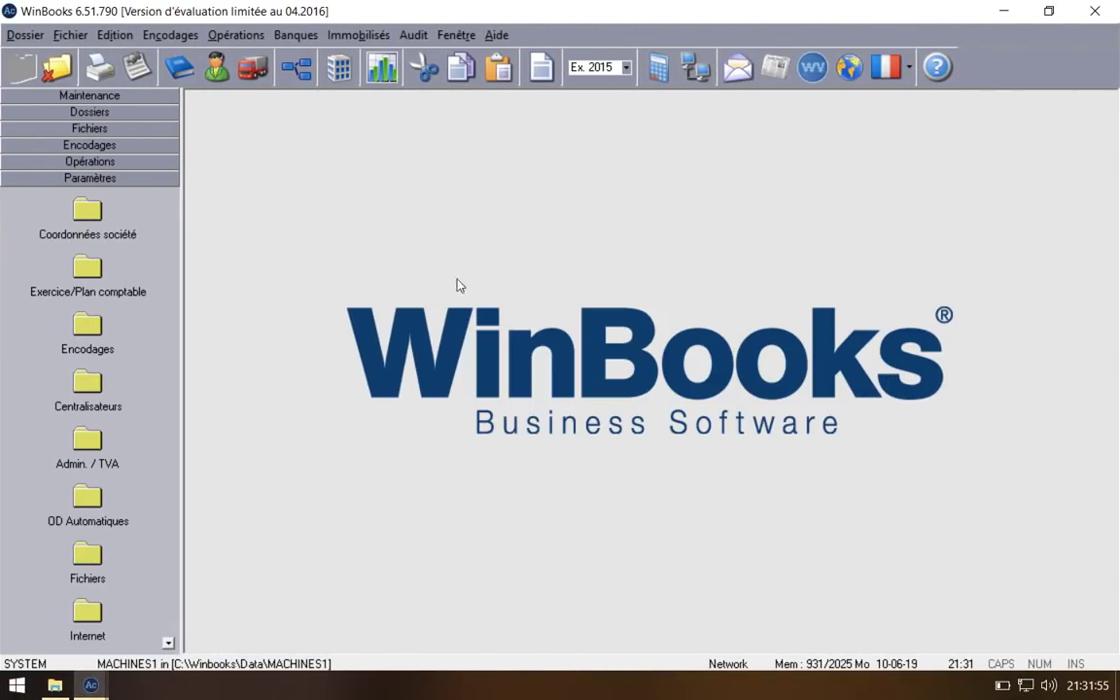
Step: Compare the available menus in the two open WinBooks windows and return to the MACHINES1 window
mouse_move(90, 686)
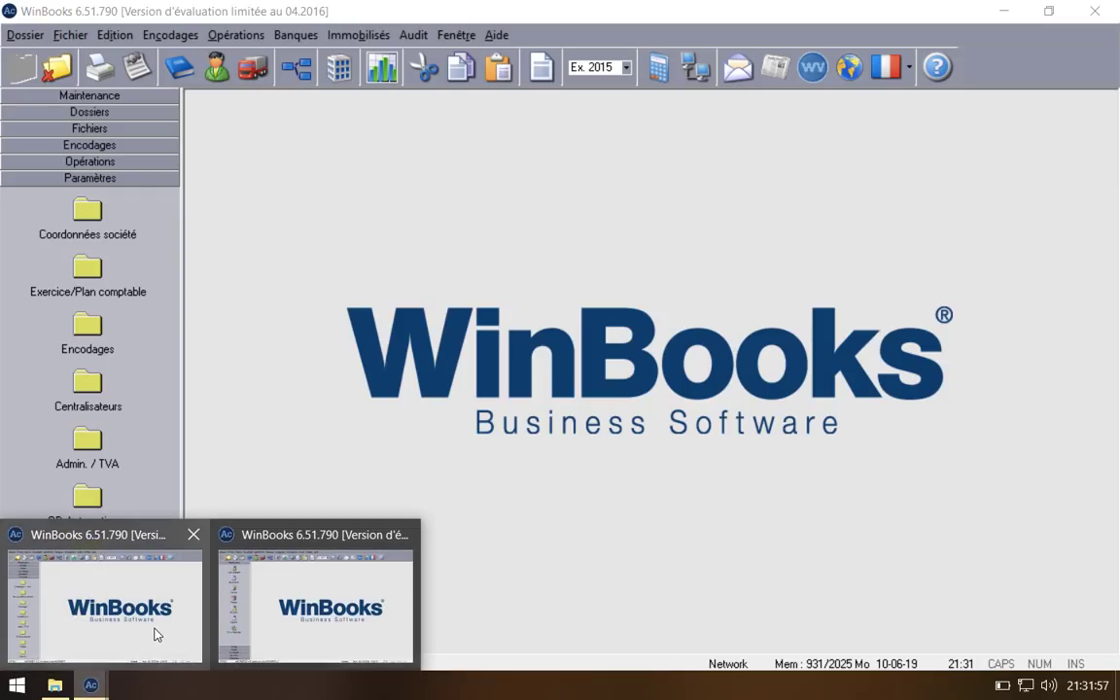
click(167, 634)
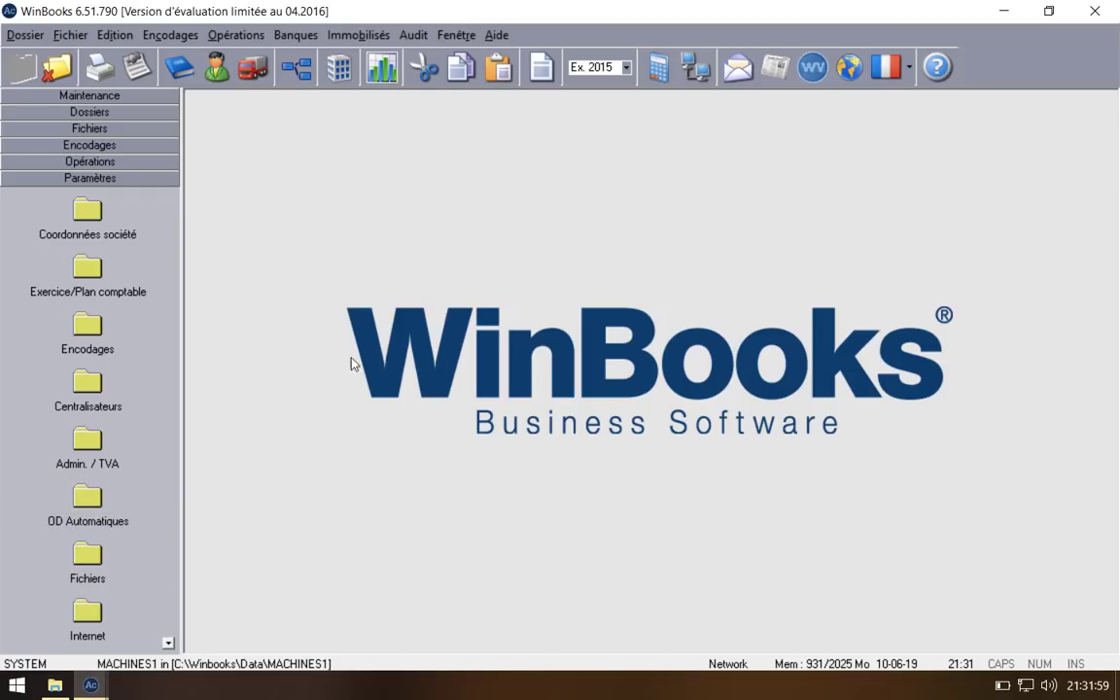
mouse_move(90, 685)
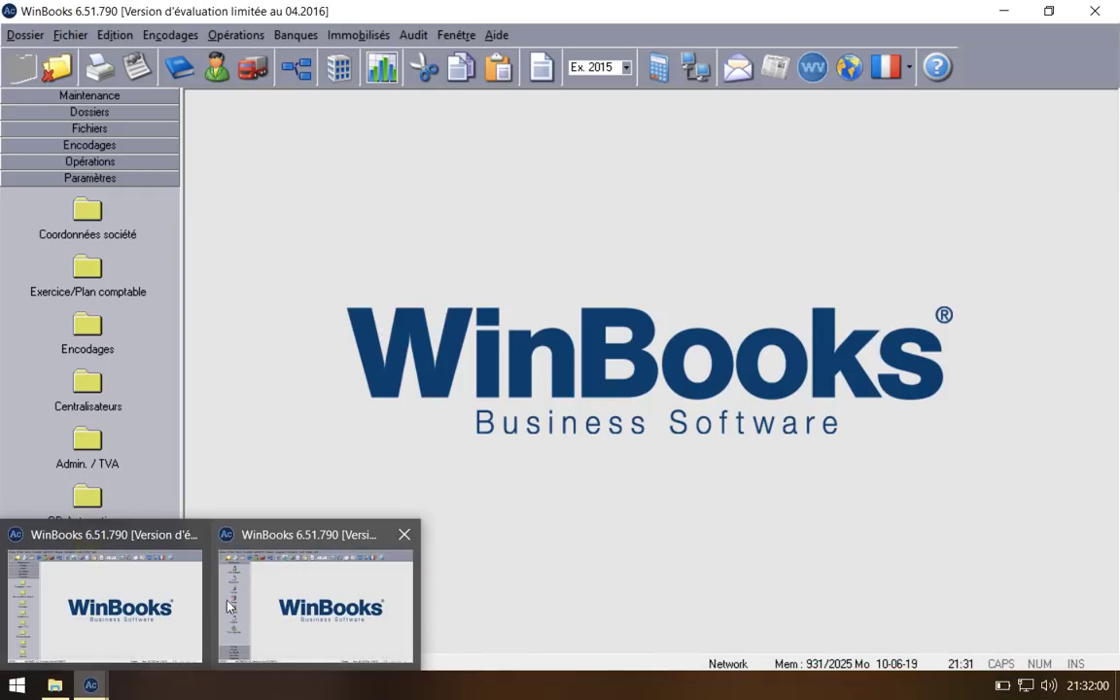
click(288, 584)
mouse_move(76, 687)
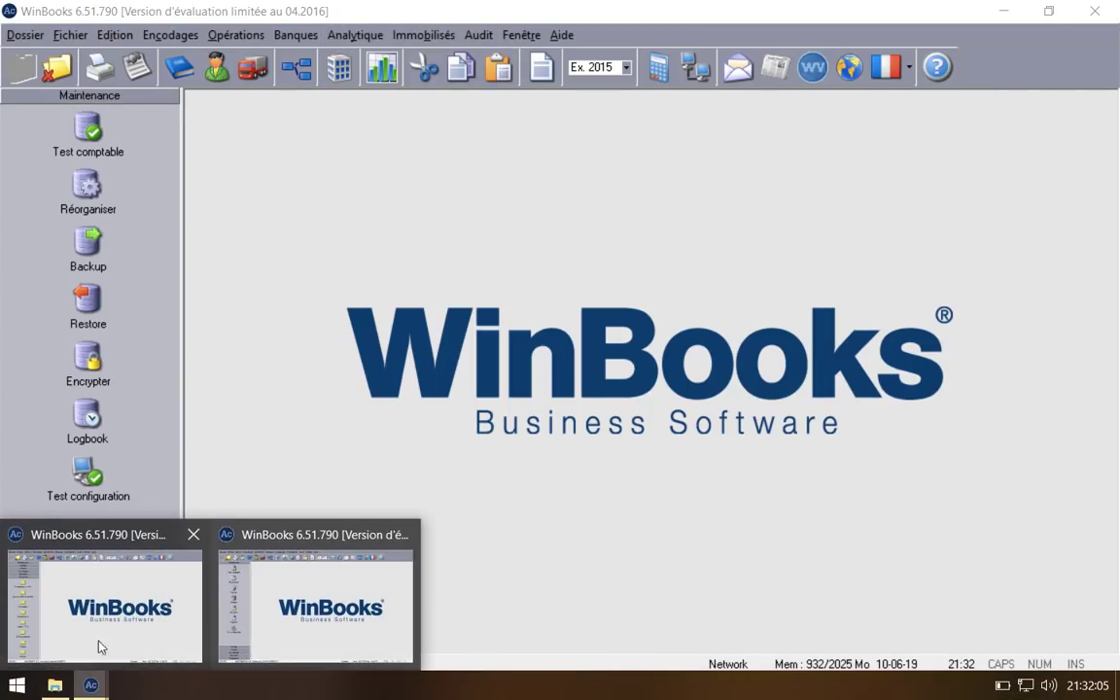
click(112, 598)
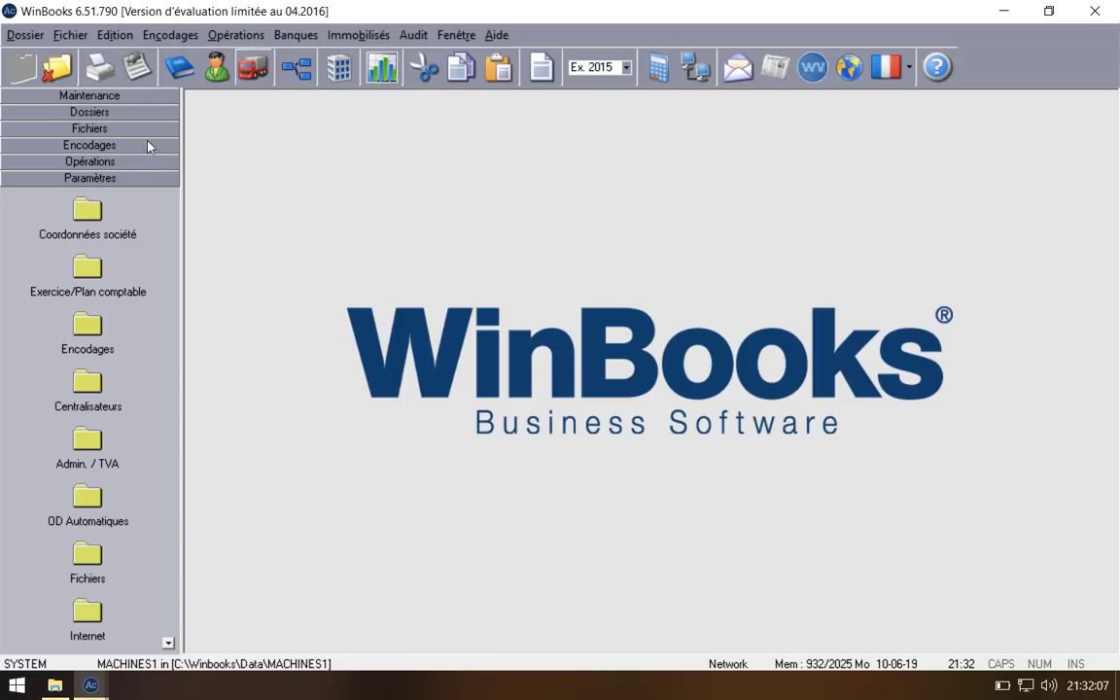
Step: Enable the Analytique module in the company details of MACHINES1 and save the settings
click(87, 208)
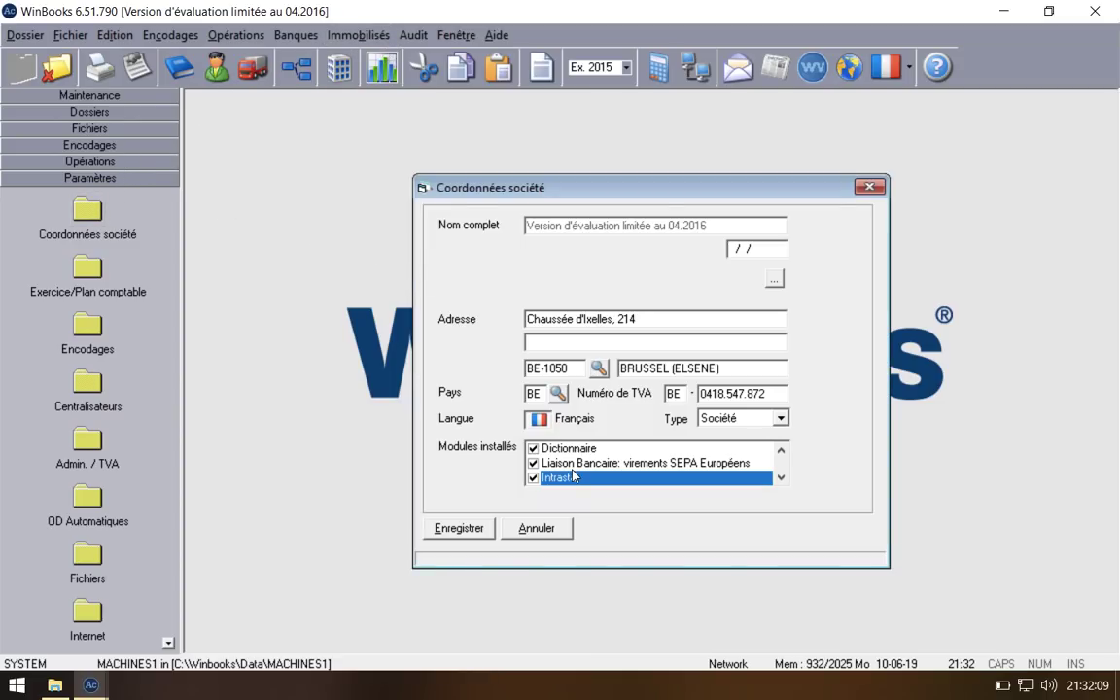
scroll(571, 474, down, 3)
scroll(571, 474, up, 2)
scroll(571, 474, down, 1)
scroll(564, 467, down, 1)
click(533, 450)
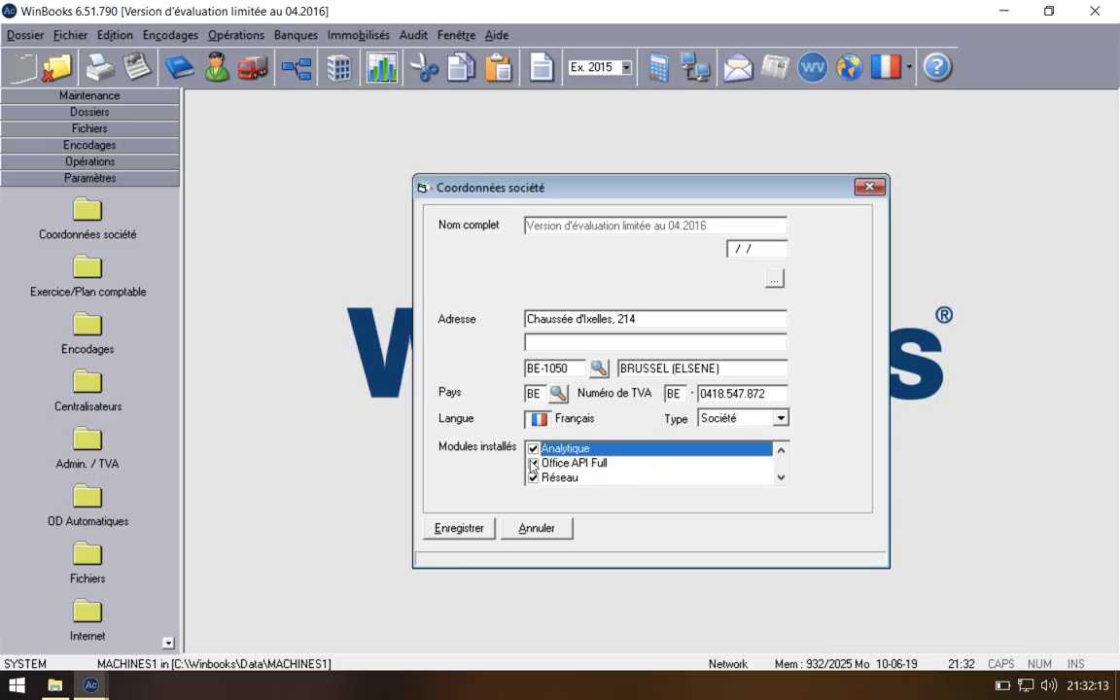
click(470, 532)
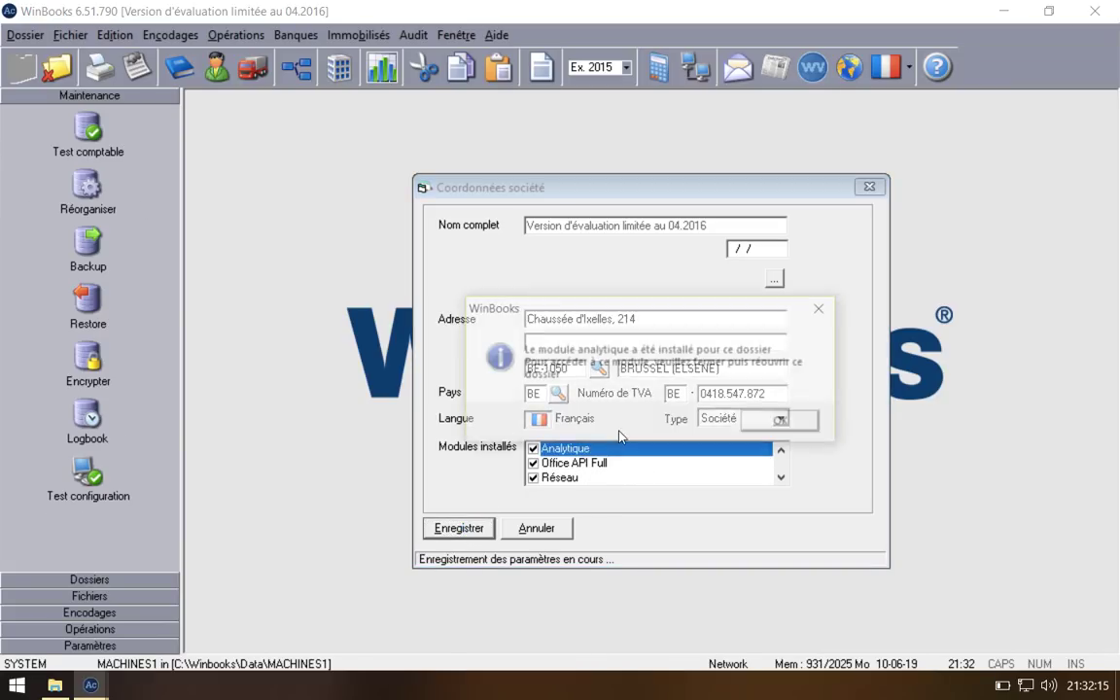
click(783, 424)
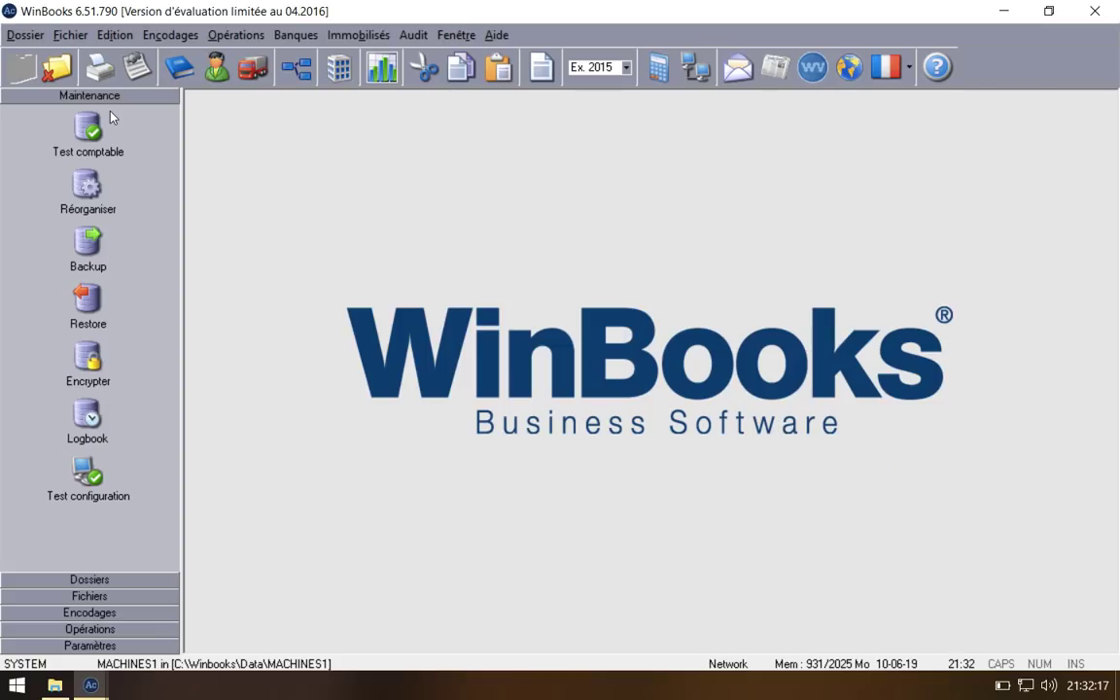
Step: Back up MACHINES1 without scanned documents, replacing the existing backup, and close the dossier
click(88, 244)
click(821, 512)
click(696, 402)
click(656, 392)
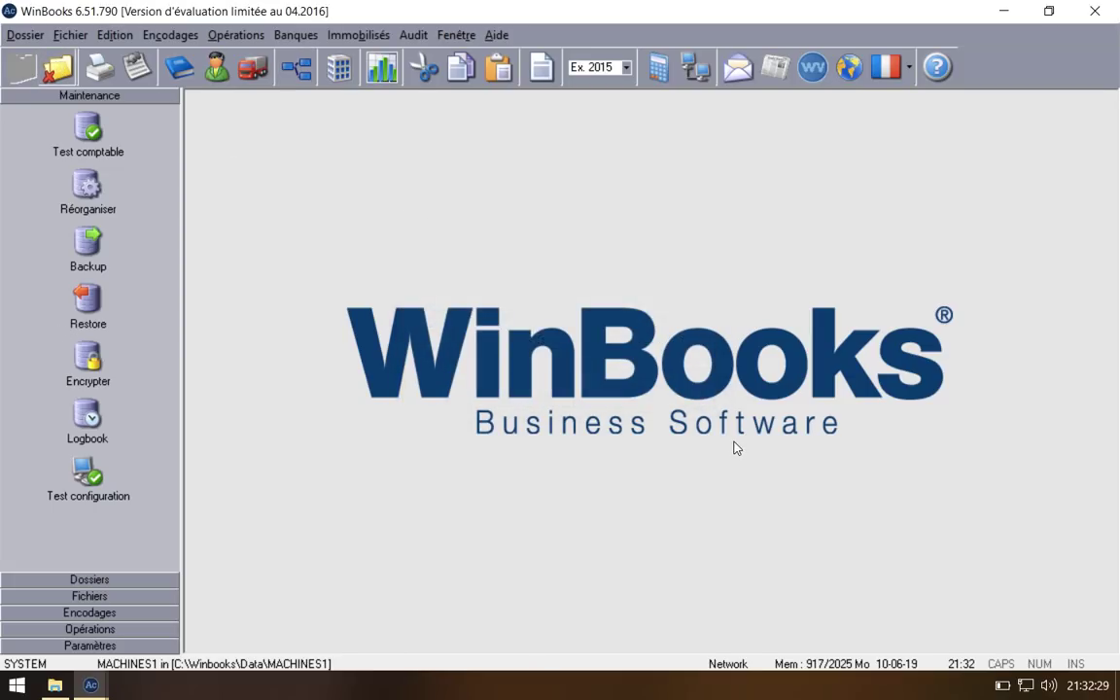
click(811, 512)
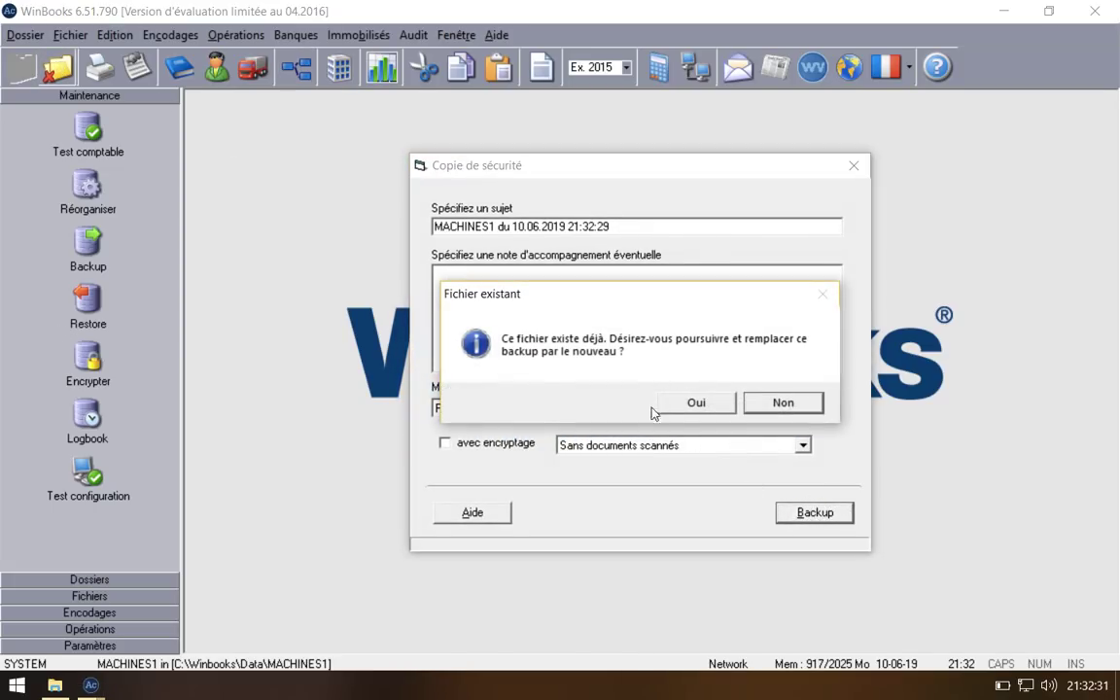
click(675, 403)
click(681, 402)
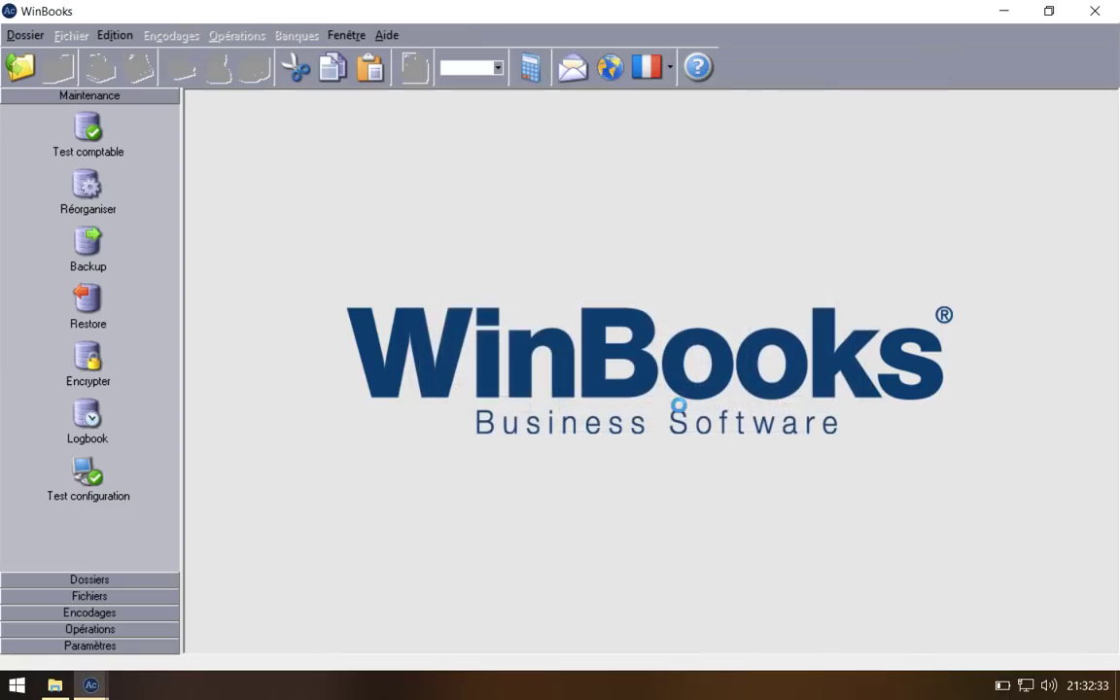
Step: Reopen the MACHINES1 dossier as SYSTEM for financial year Ex. 2015
click(23, 68)
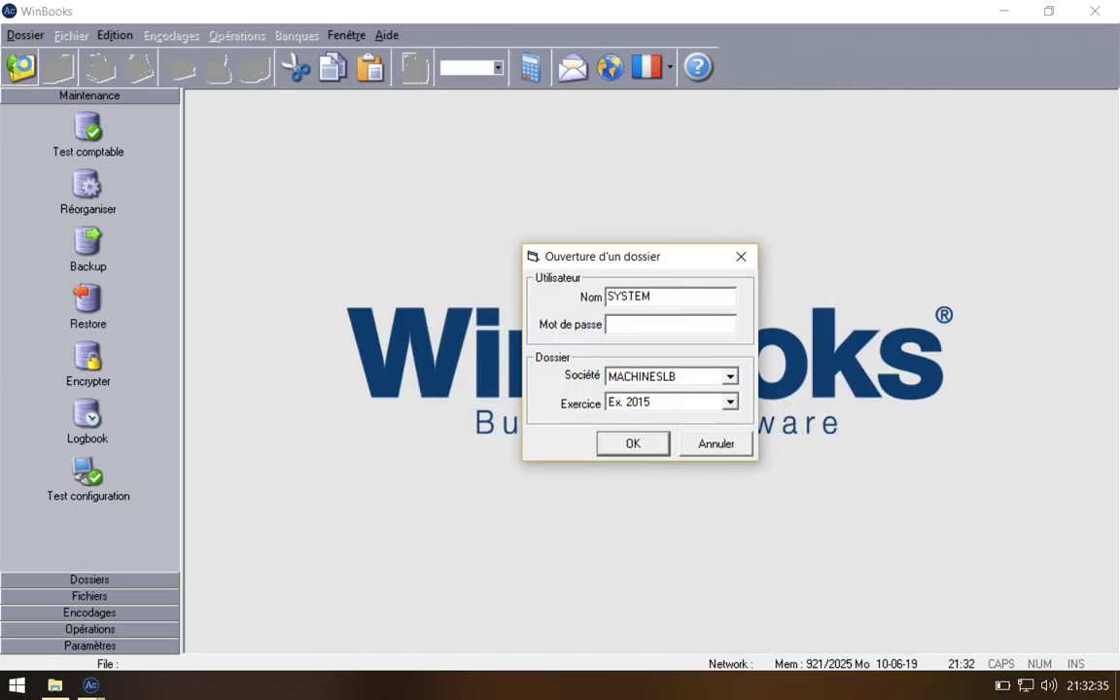
key(Return)
key(Return)
key(Return)
key(Return)
click(625, 378)
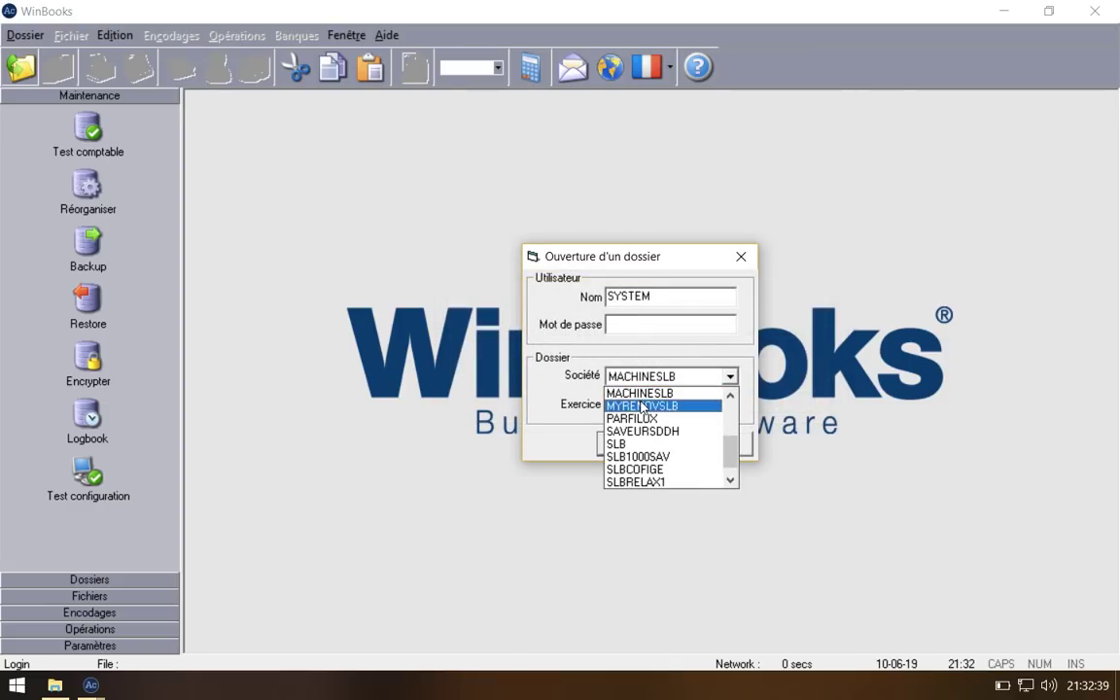
scroll(643, 407, up, 2)
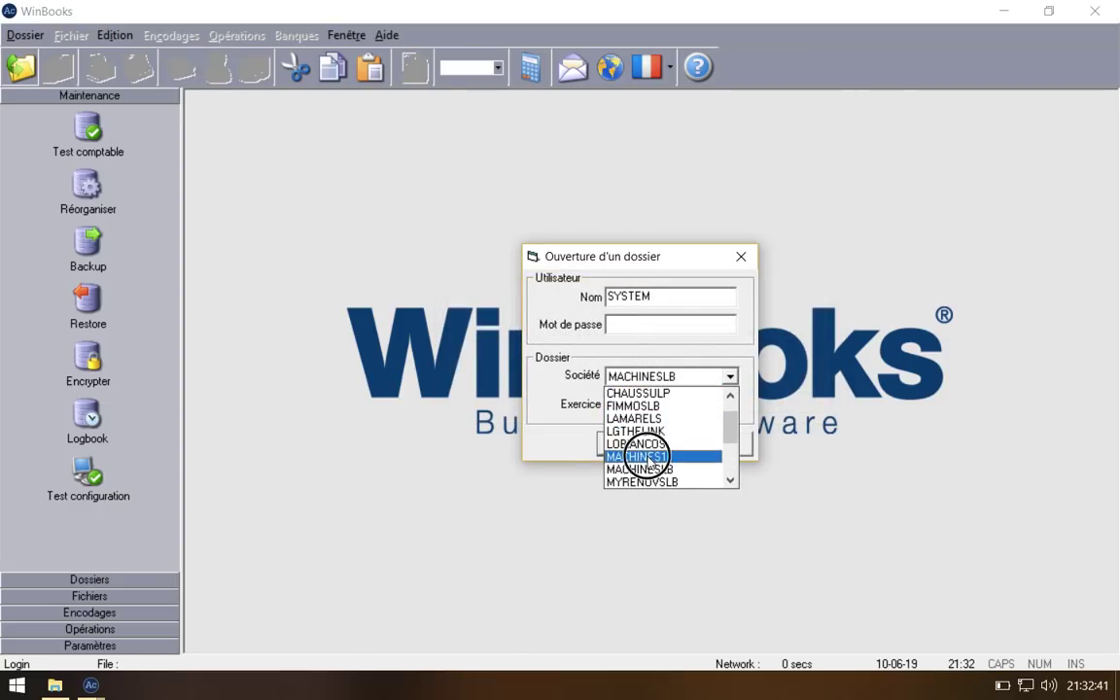
click(642, 455)
click(638, 439)
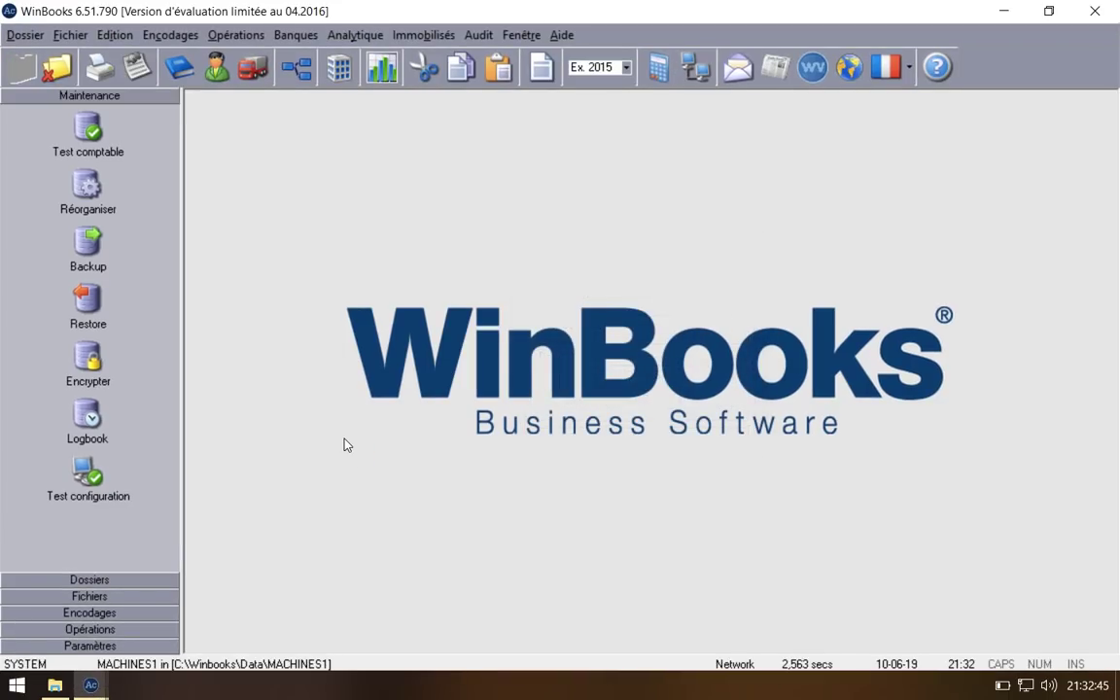
Step: Look over the Analytique options in the reopened dossier and bring up the MACHINES1 window
click(358, 35)
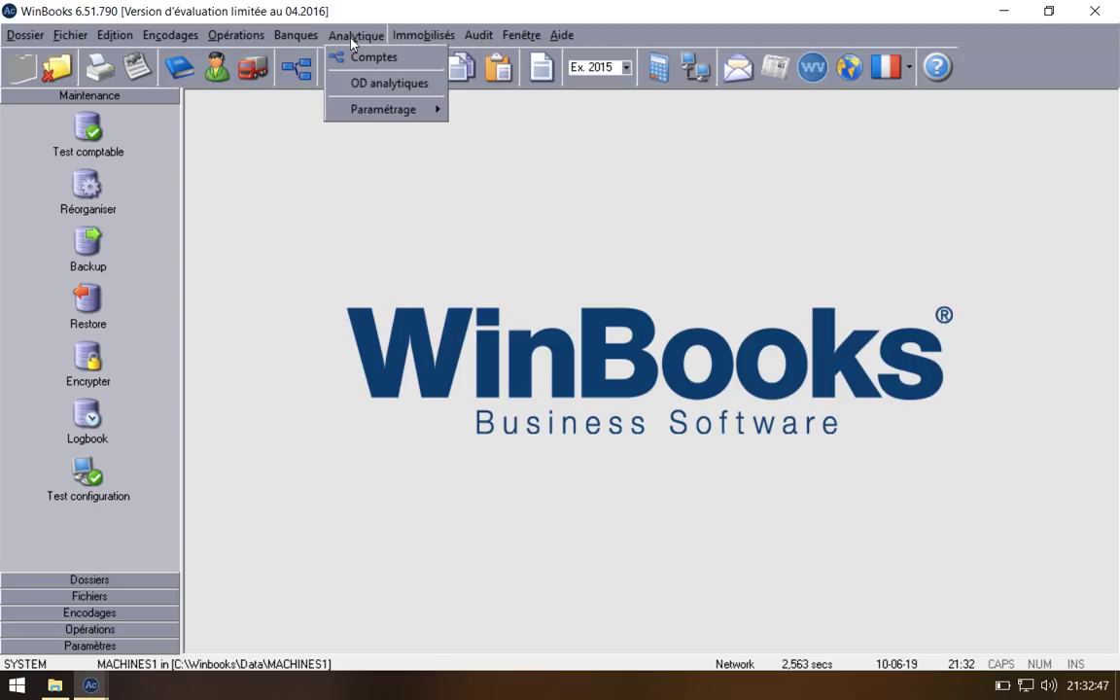
click(358, 59)
mouse_move(91, 685)
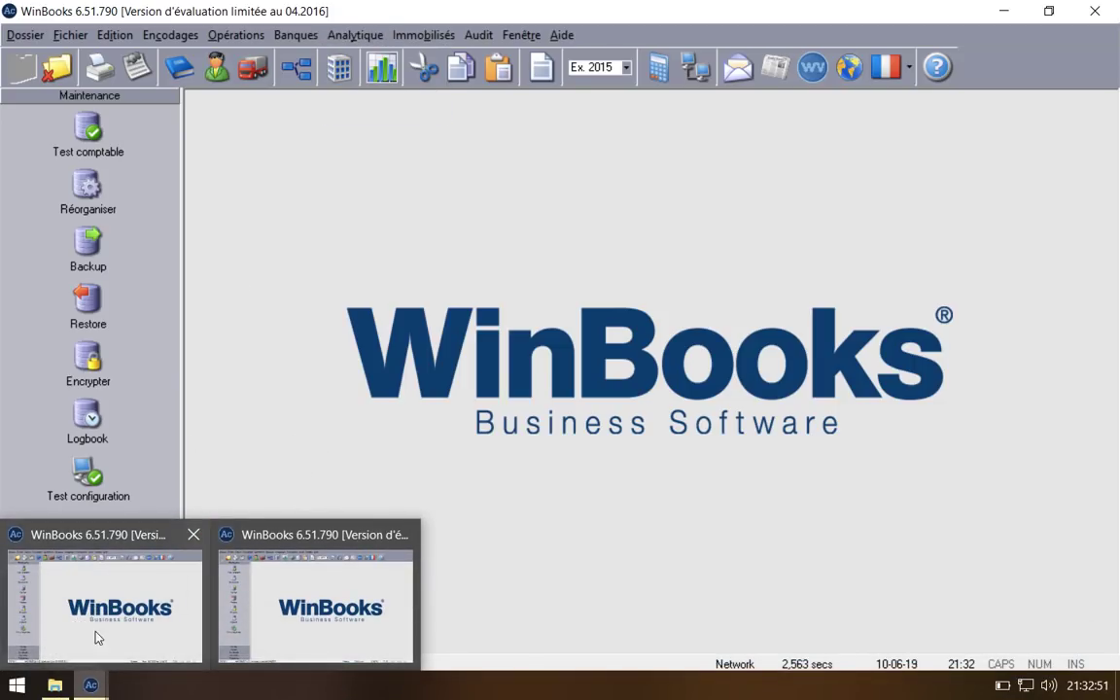
click(99, 646)
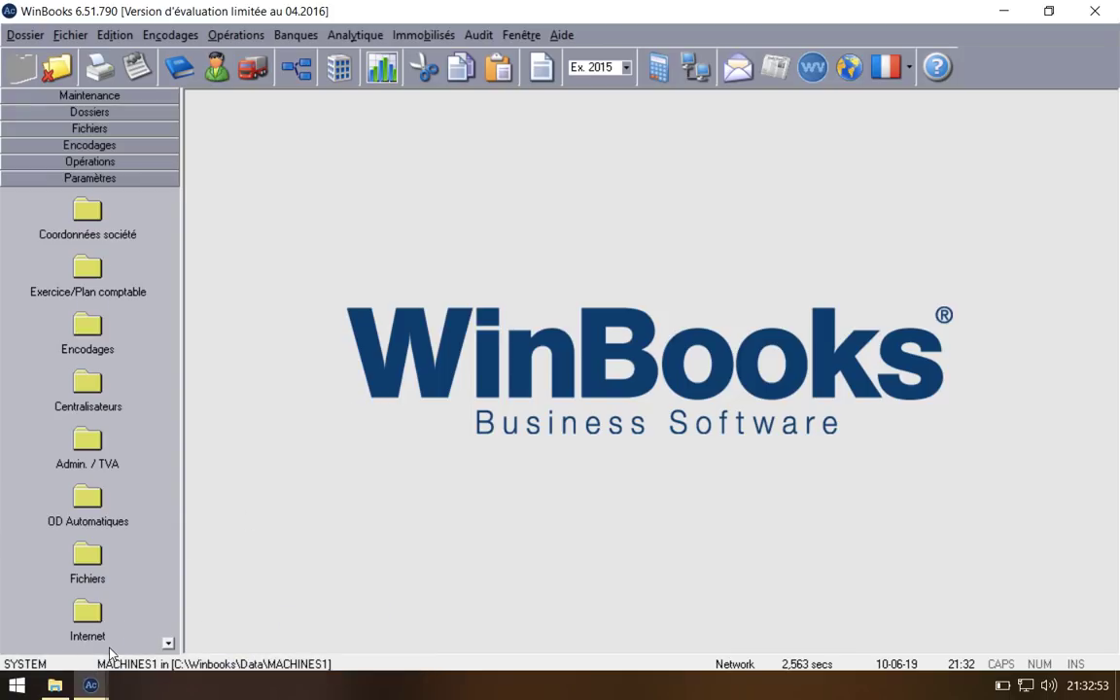
Step: Install the zones Section analytique 1, 2 and 3 for the chart of accounts in the file settings
click(88, 553)
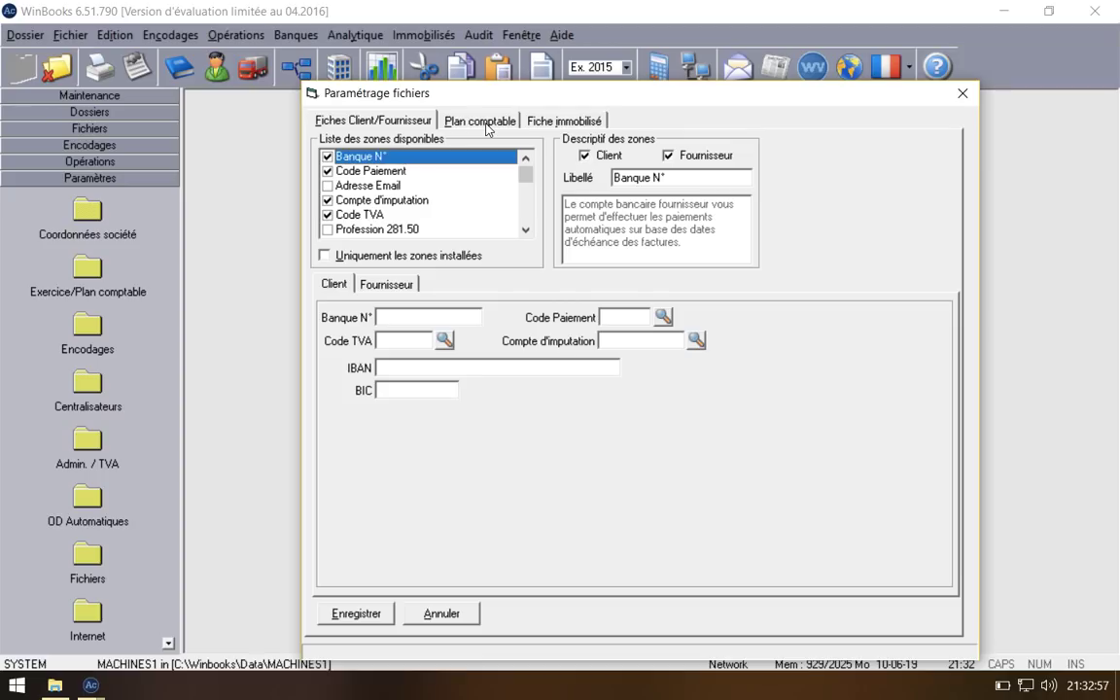
click(486, 122)
click(525, 230)
click(525, 230)
click(328, 202)
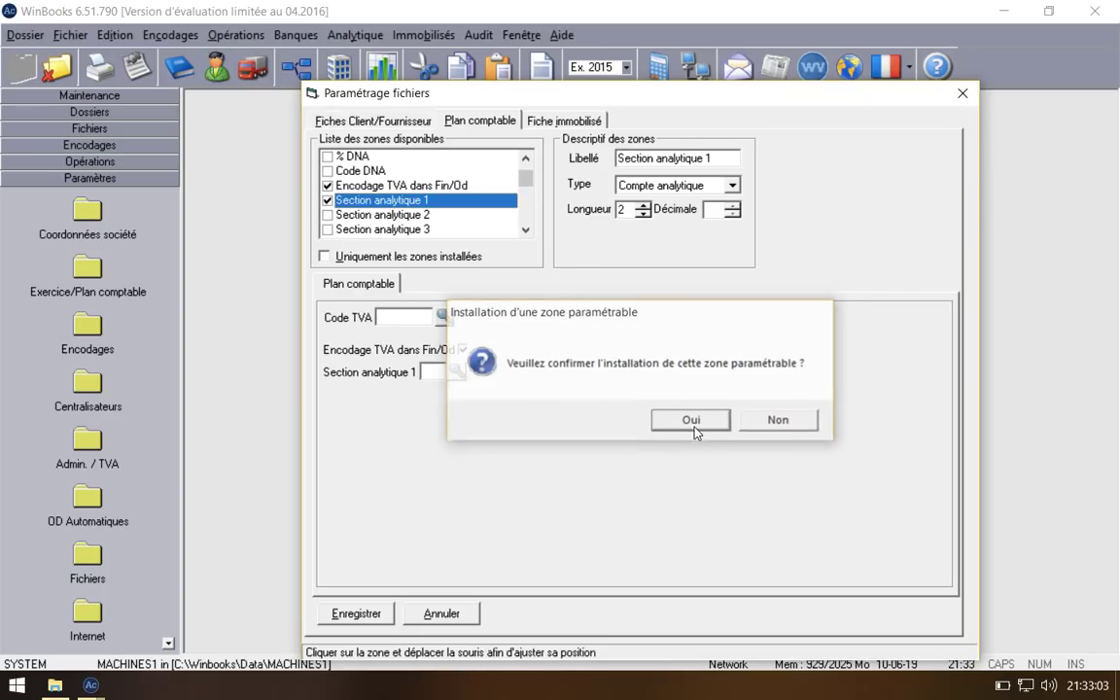
click(692, 420)
click(329, 215)
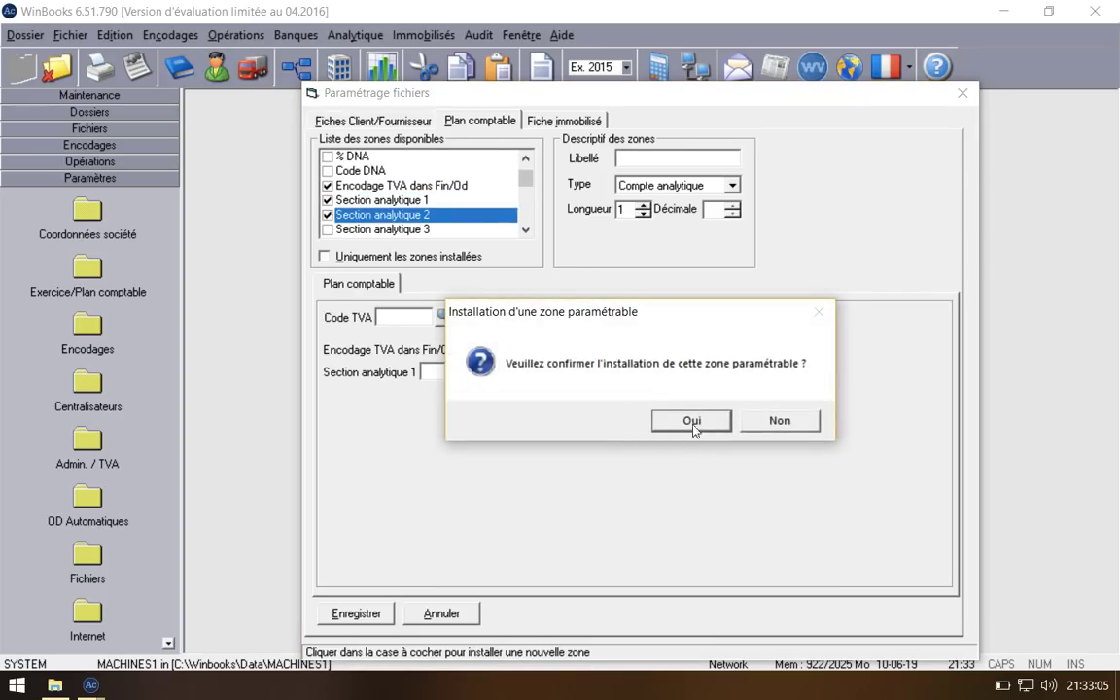
click(694, 425)
click(328, 231)
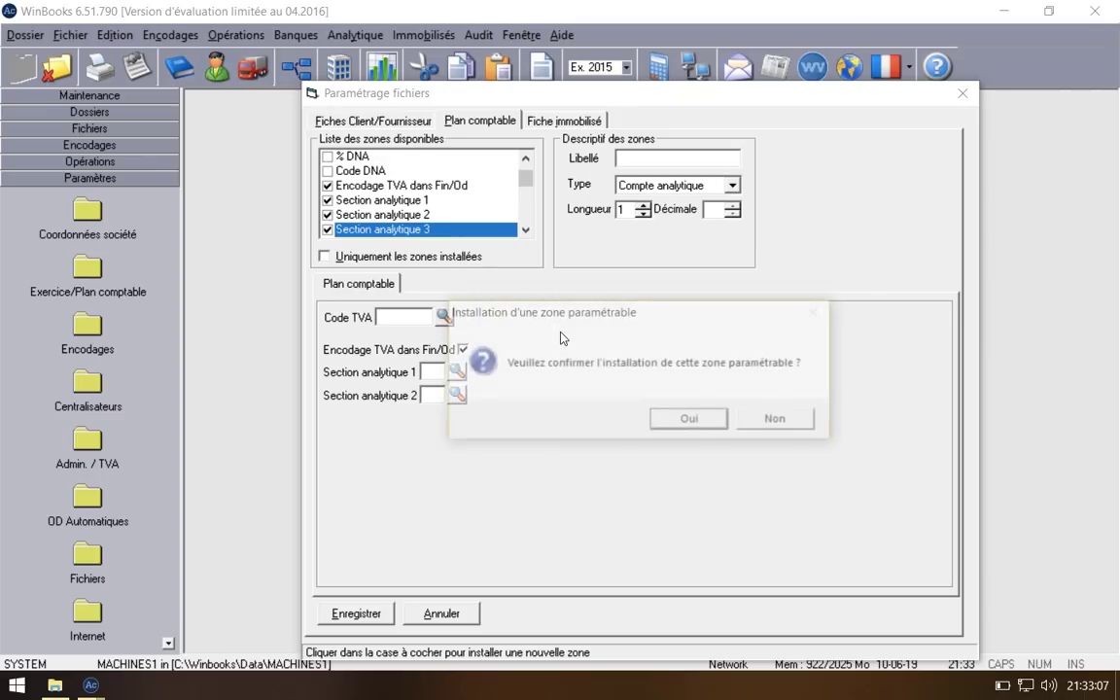
click(678, 419)
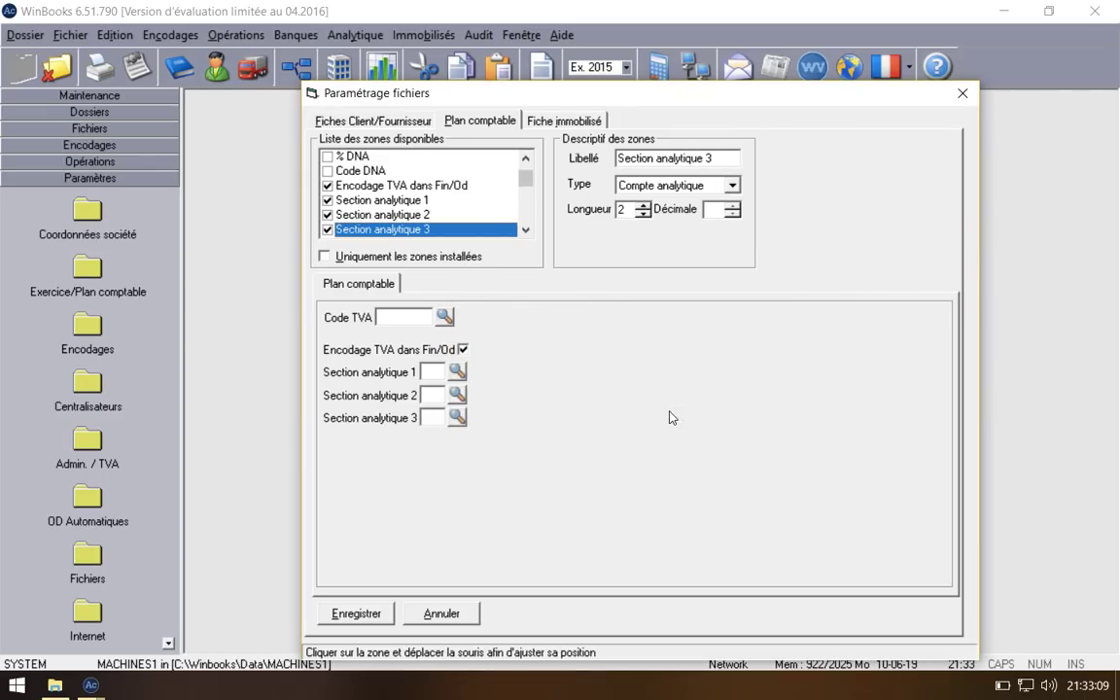
Step: Check the procedure notes in Word, return to WinBooks and set the length of Section analytique 3 to 10
key(ctrl+Left)
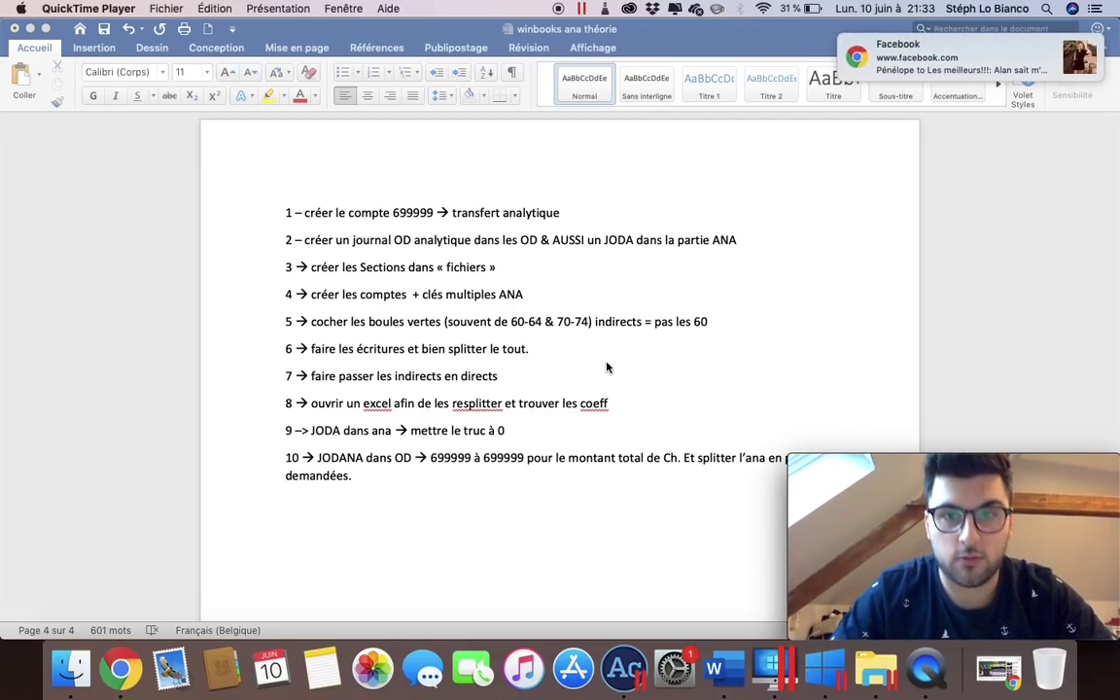
key(ctrl+Right)
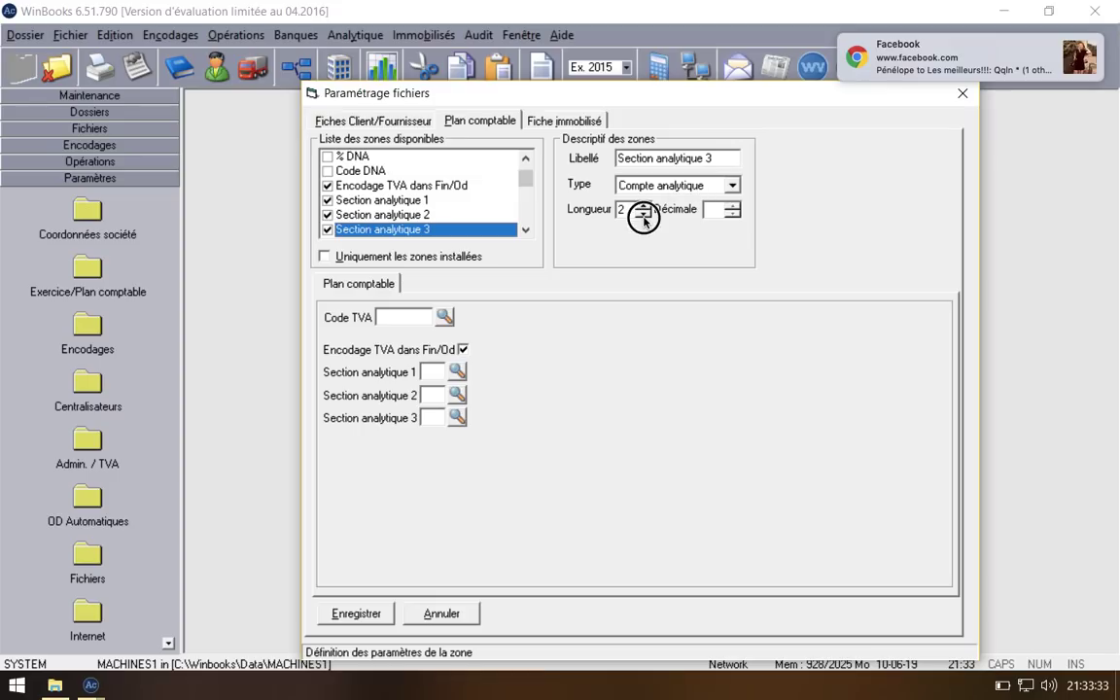
click(1070, 46)
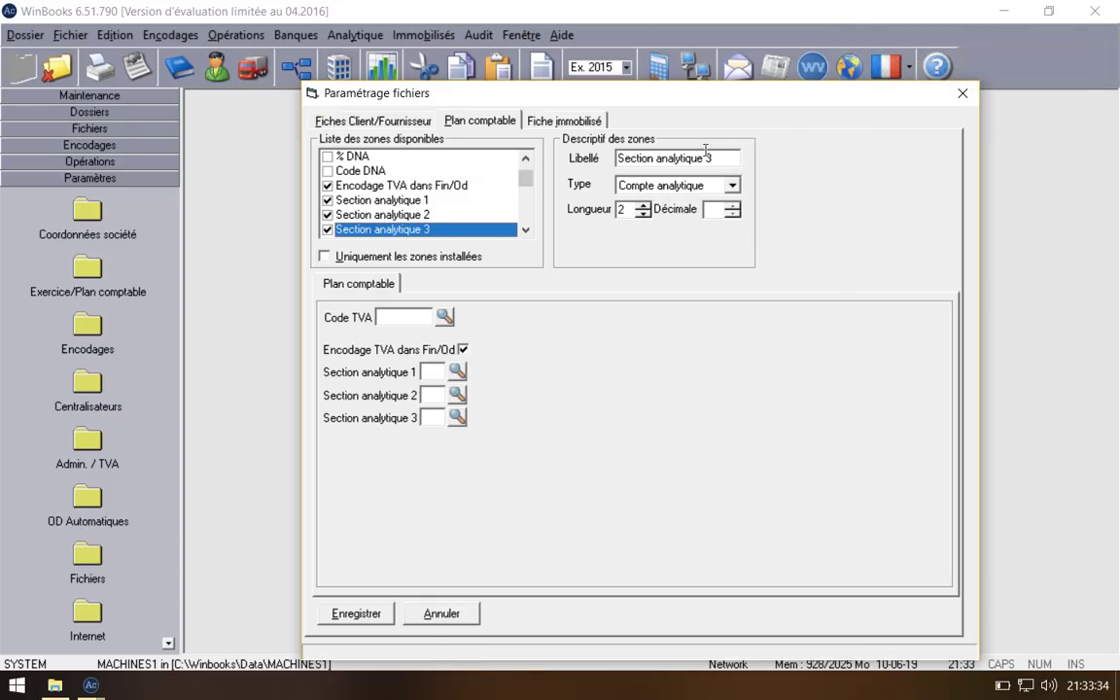
click(643, 205)
Step: Try ACTIVITES as the label of Section analytique 3
drag(724, 153, 557, 159)
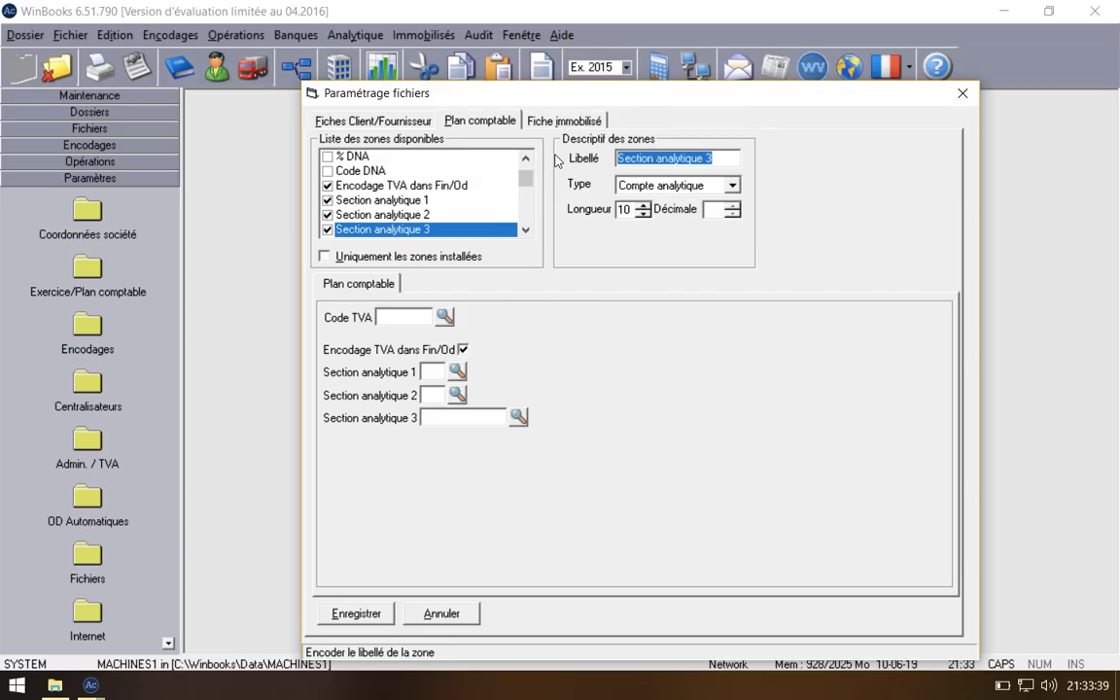
text(ACTIVITES)
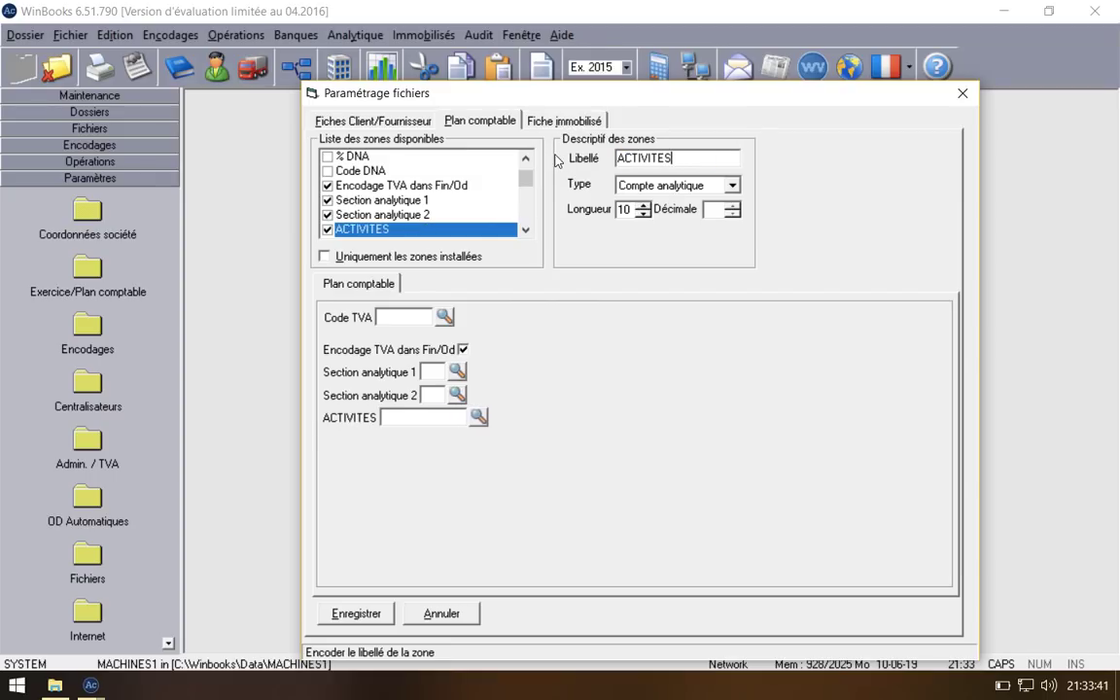
key(Tab)
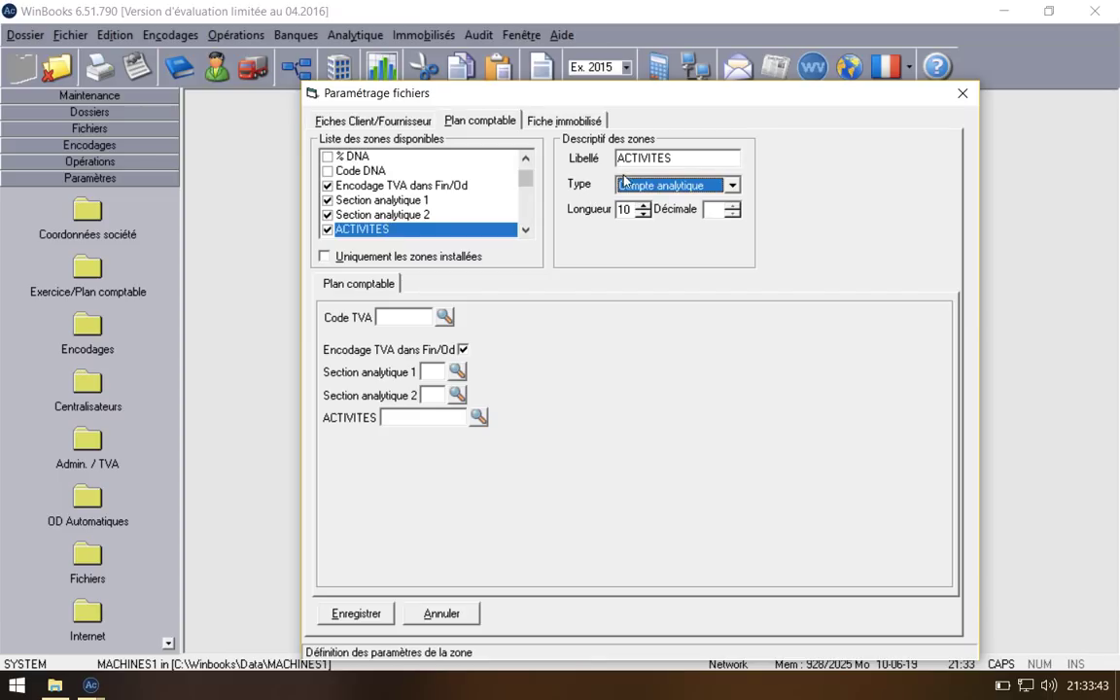
Step: Label the third analytical section IMPLANTATIONS
double_click(646, 157)
key(BackSpace)
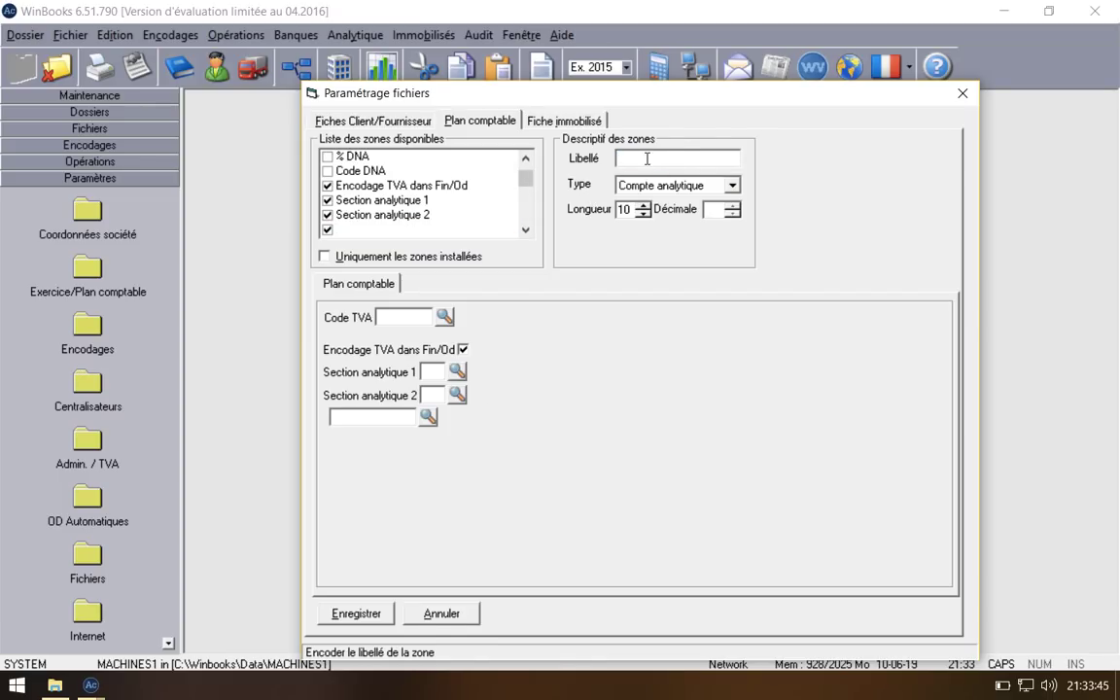
text(IMPLANTATIONS)
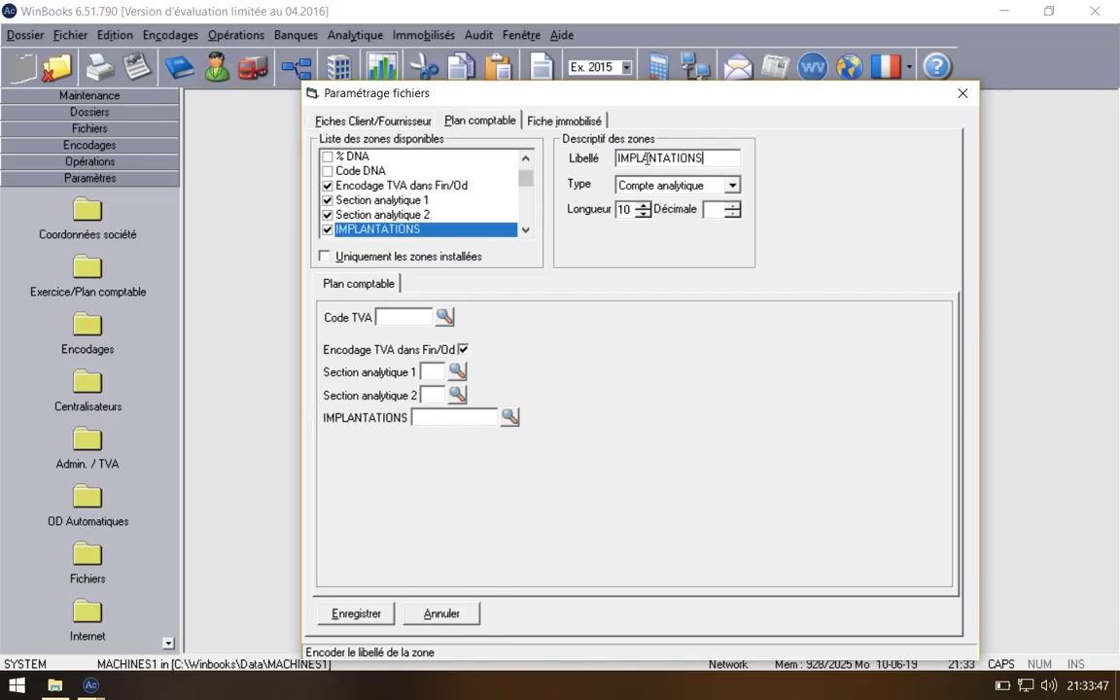
Step: Label the first analytical section ACTIVITES
click(381, 199)
click(689, 157)
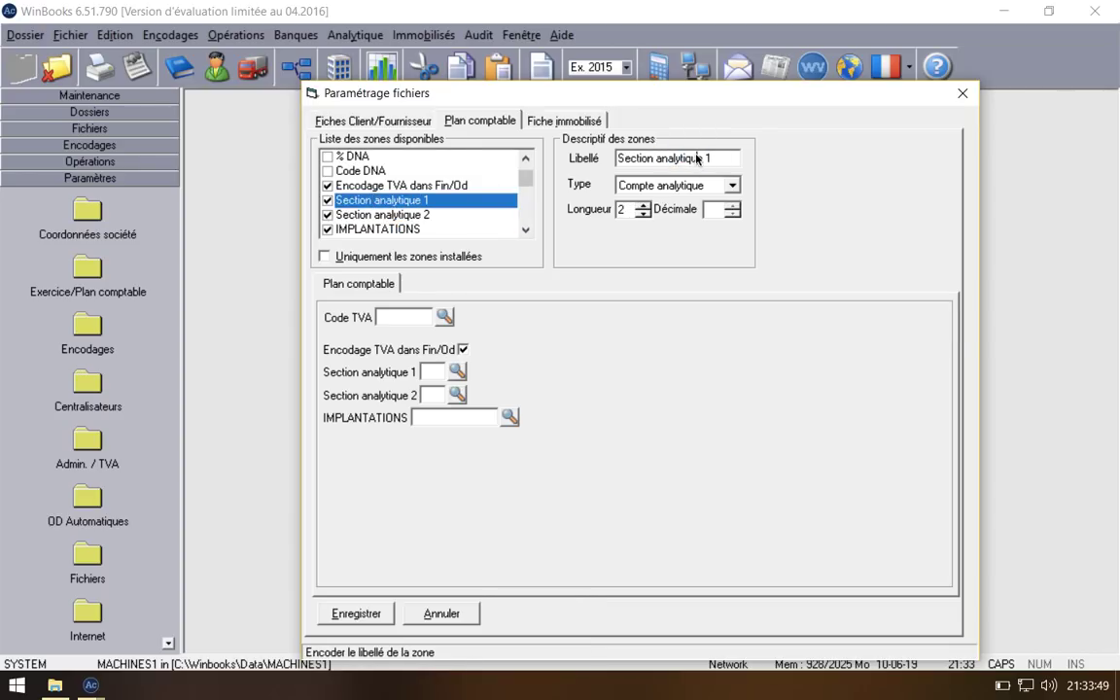
drag(710, 157, 624, 156)
text(ACTIV)
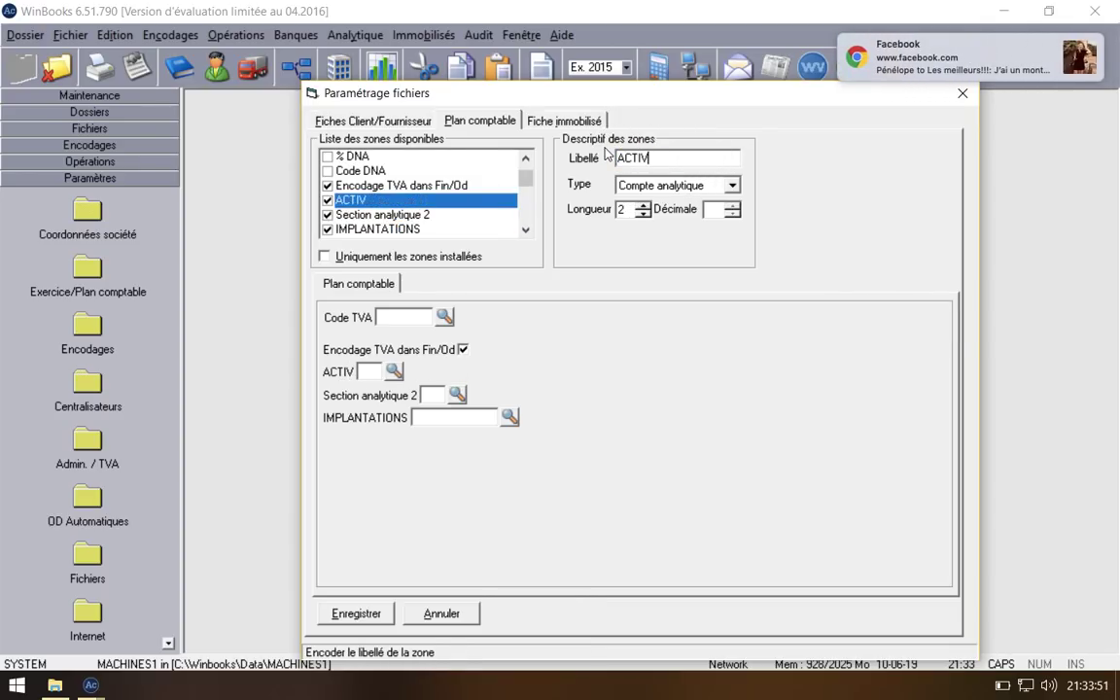
text(ITES)
Step: Label the second analytical section DEPARTEMENTS and set its length to 10
click(381, 214)
click(686, 158)
drag(710, 158, 575, 160)
text(DEPARTEMENTS)
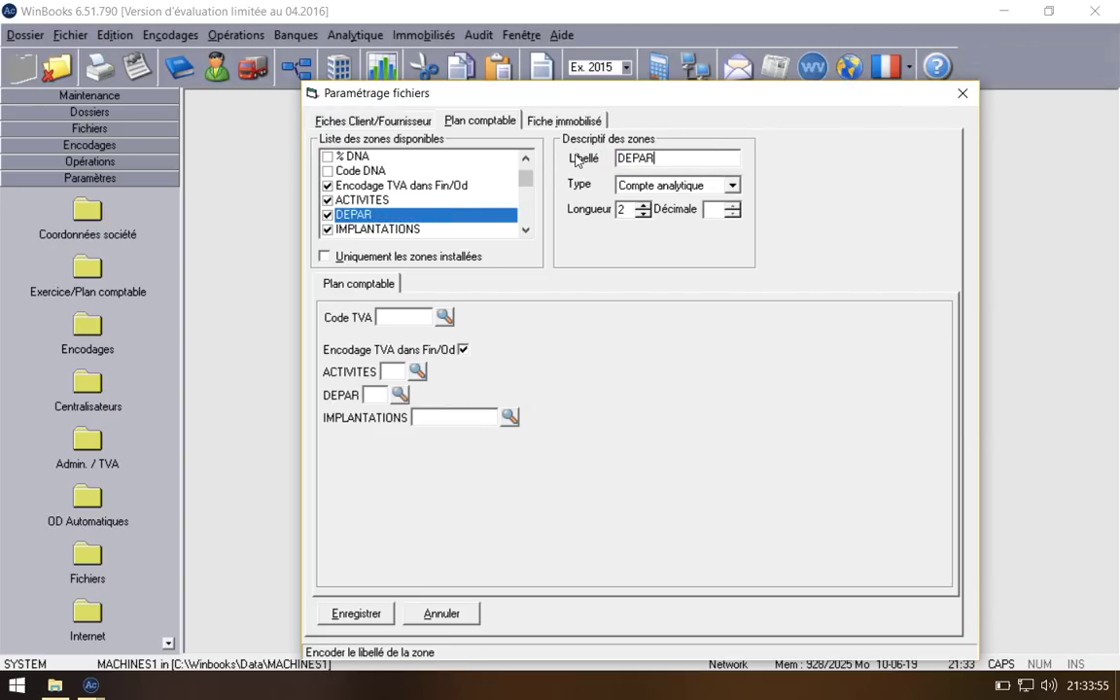
key(Tab)
click(642, 210)
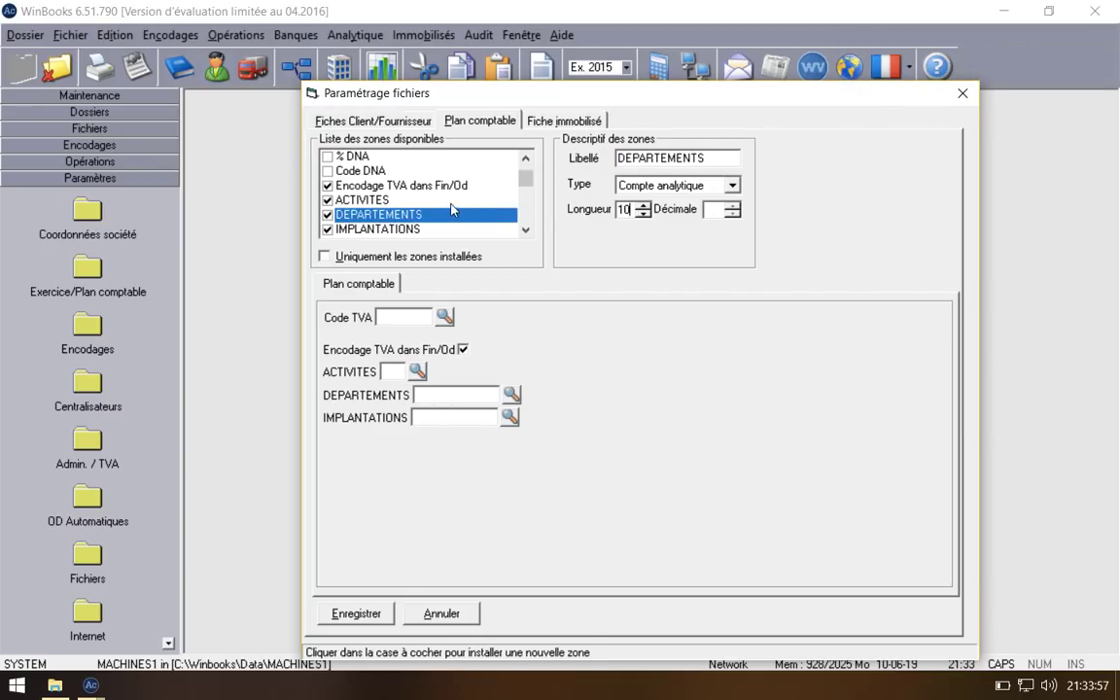
Step: Set the length of the ACTIVITES section to 10 and save the file settings
click(428, 199)
click(642, 216)
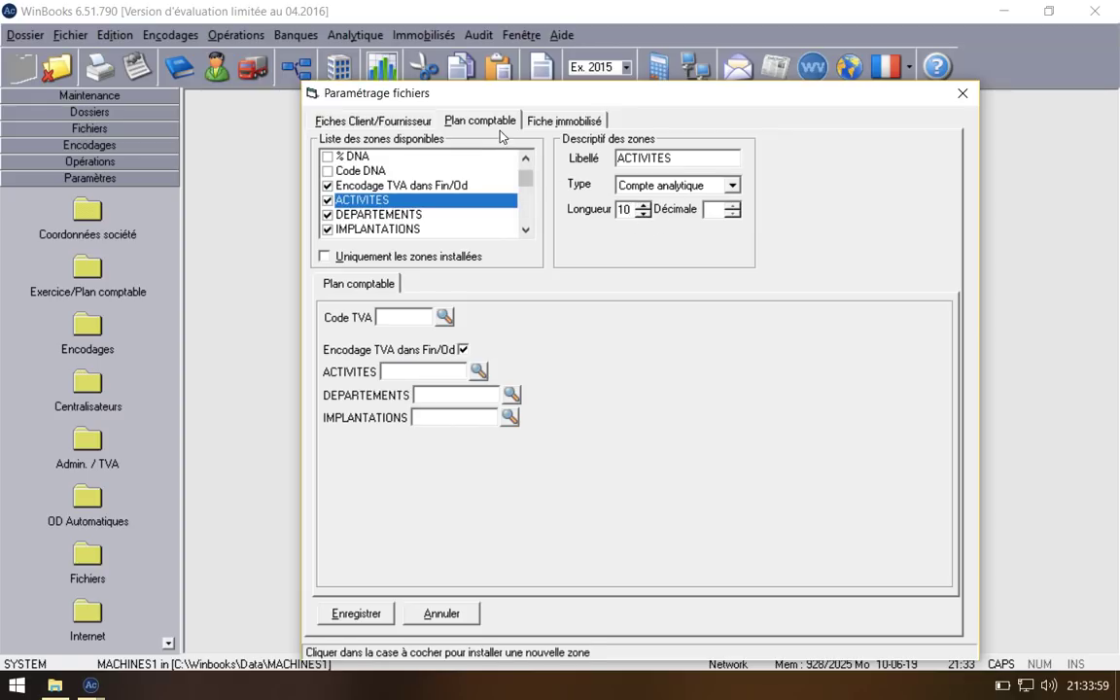
click(533, 121)
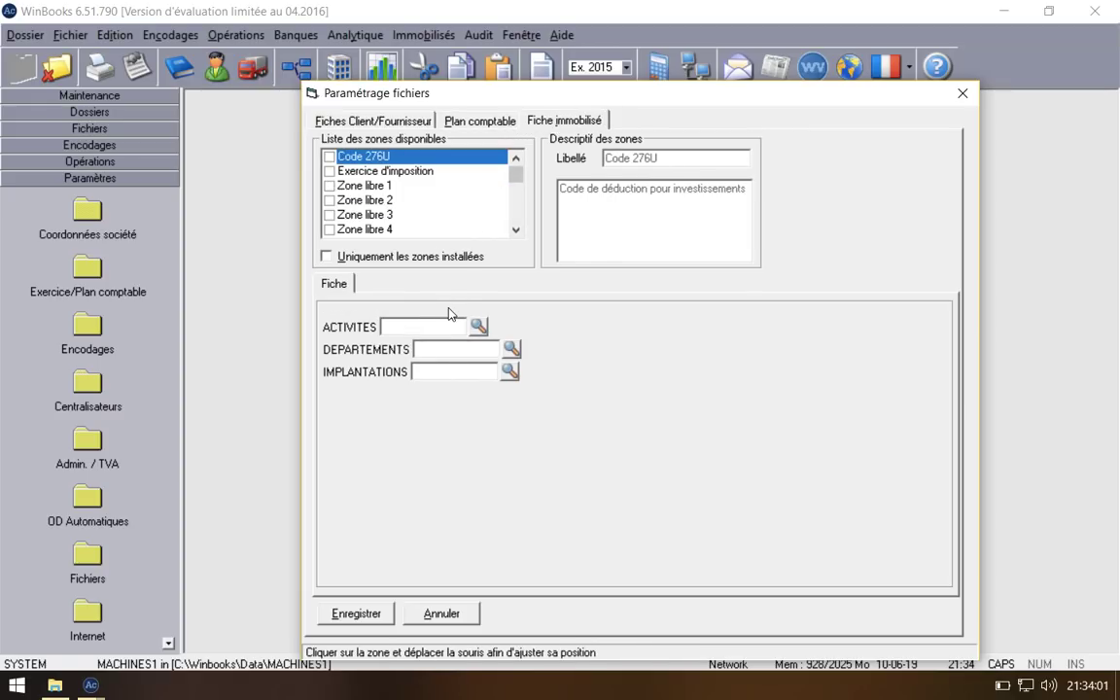
click(495, 123)
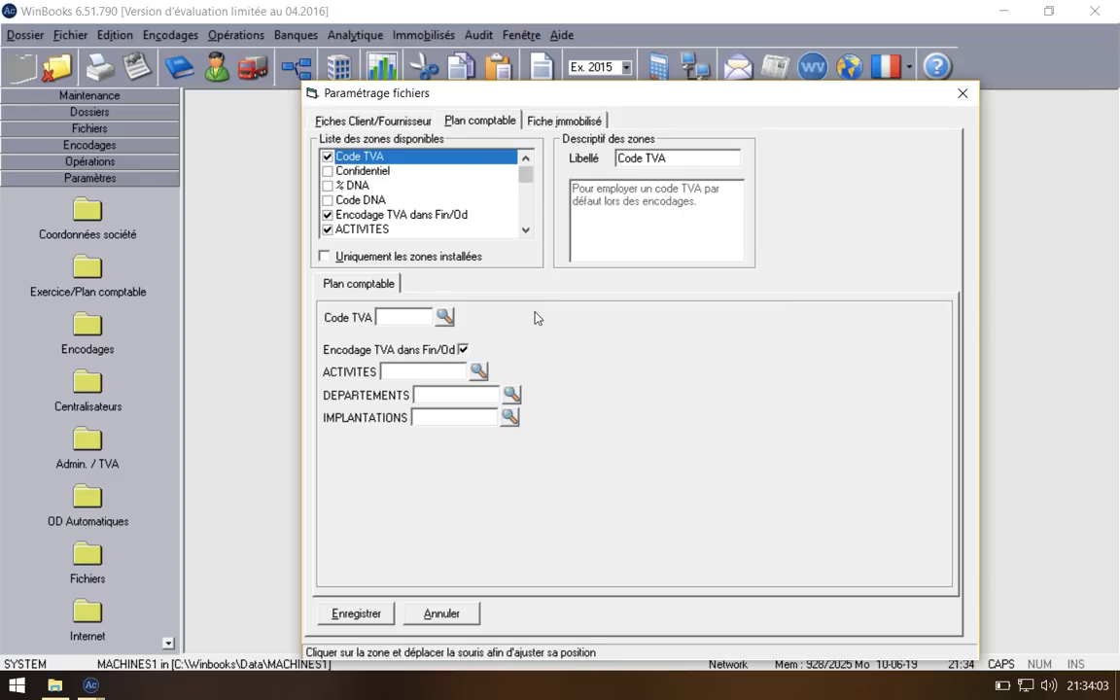
click(338, 613)
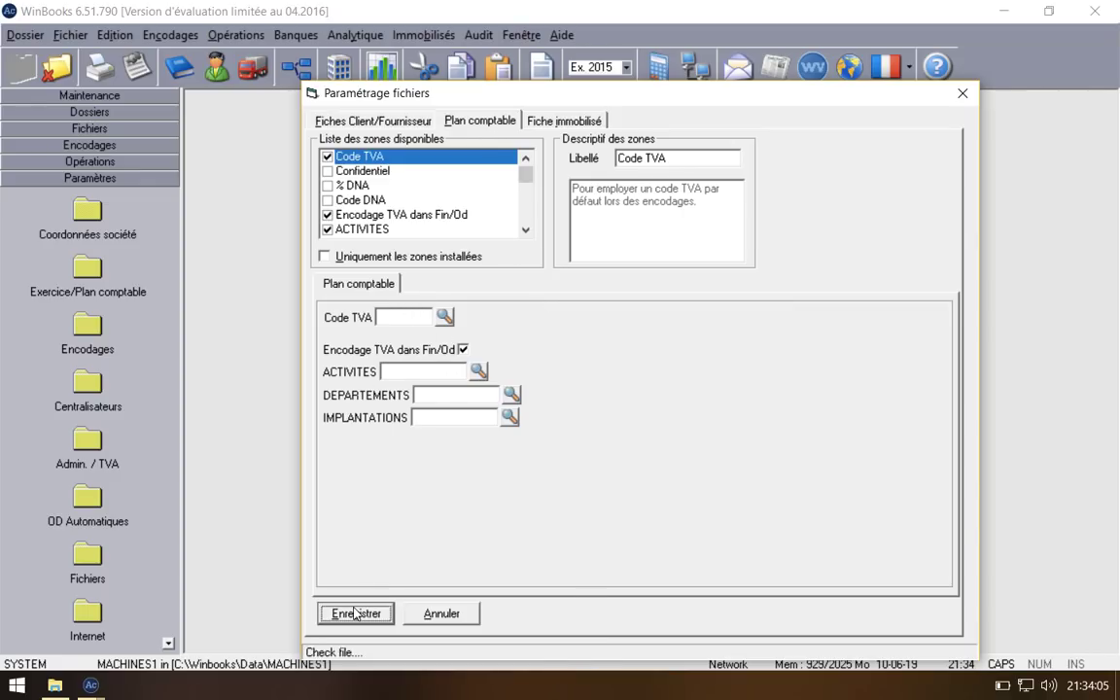
click(689, 420)
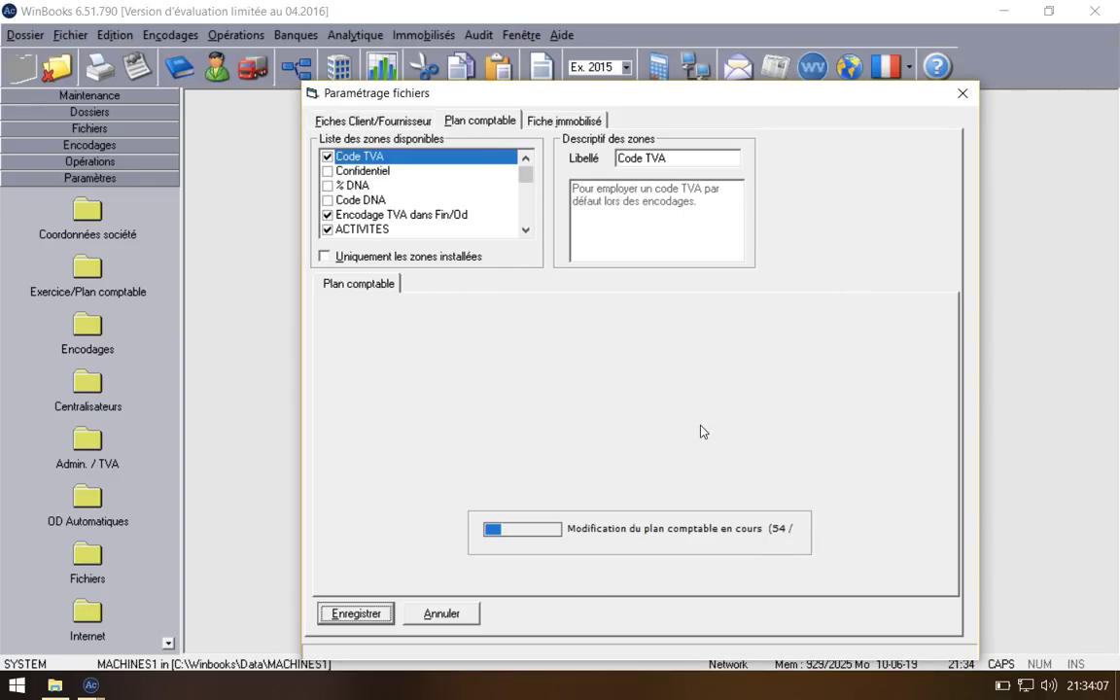
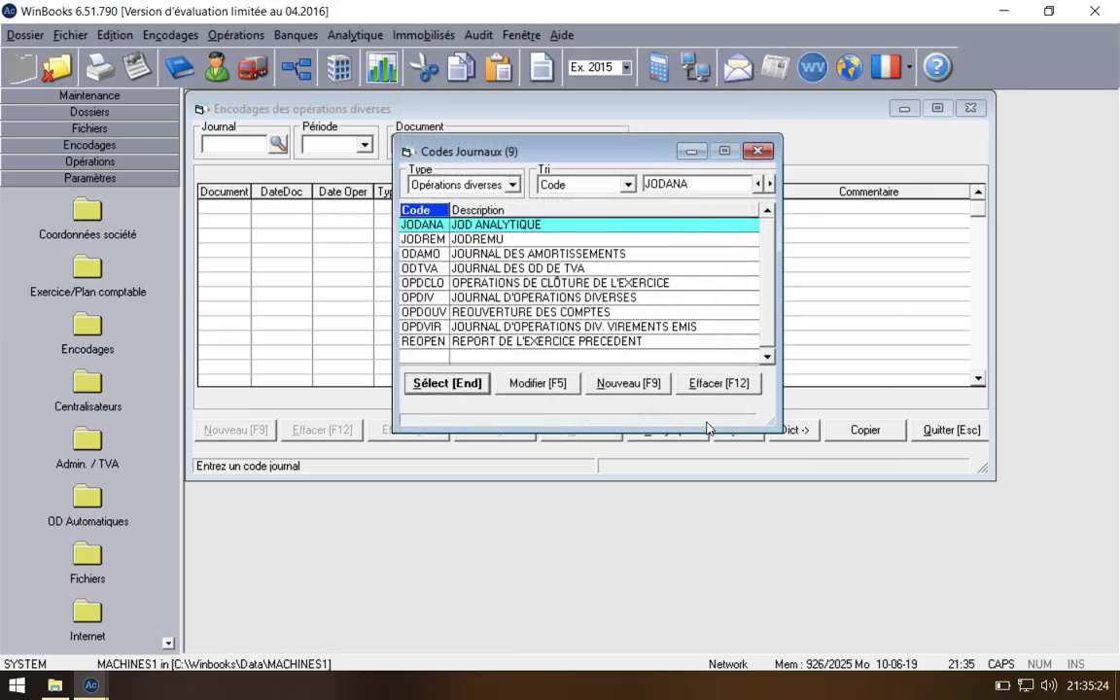
Step: Close the journal code list and the miscellaneous operations entry window, and open the analytical accounts list
click(754, 153)
click(971, 107)
click(356, 35)
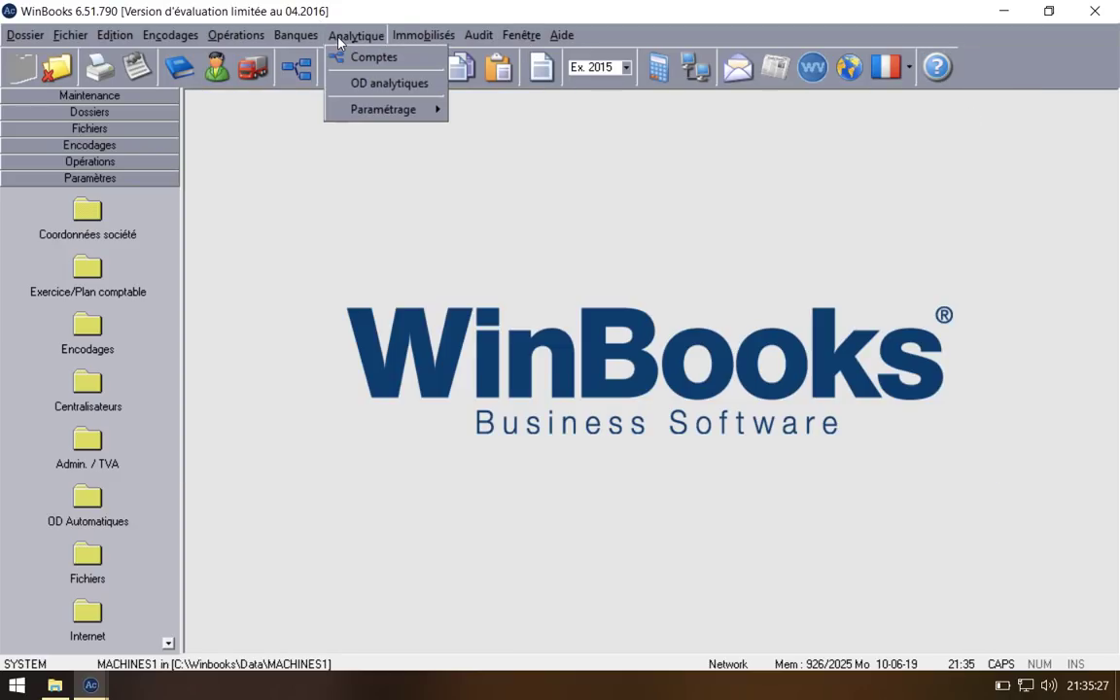
click(391, 61)
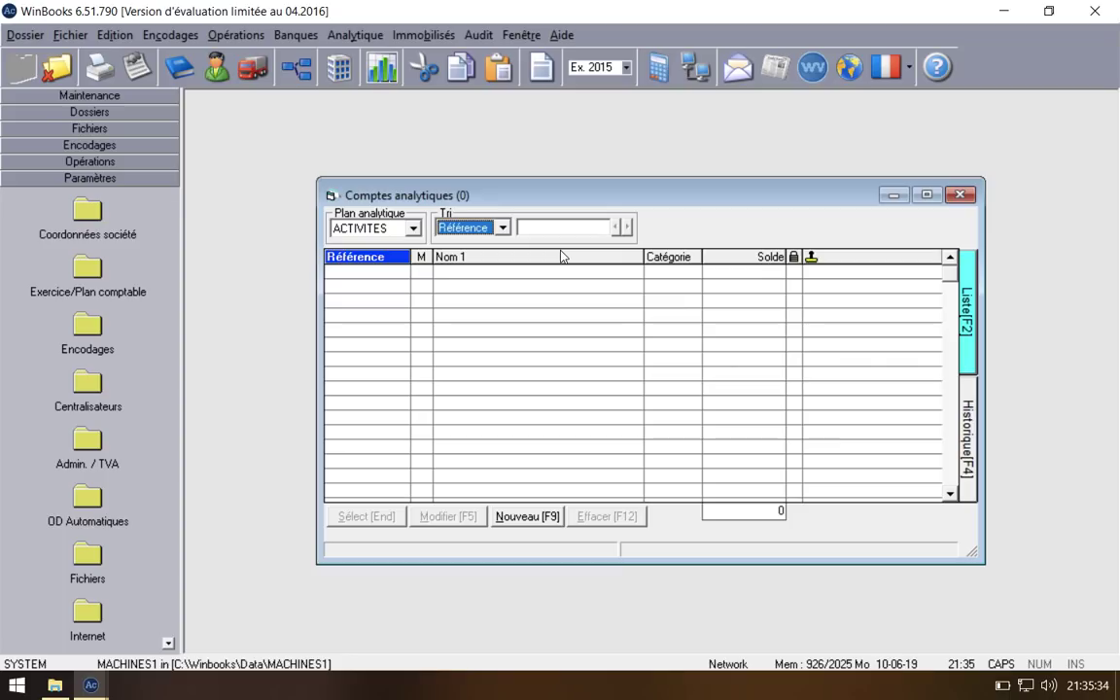
Step: Close the Messenger page in Chrome, check the procedure notes in Word and return to WinBooks
key(ctrl+Left)
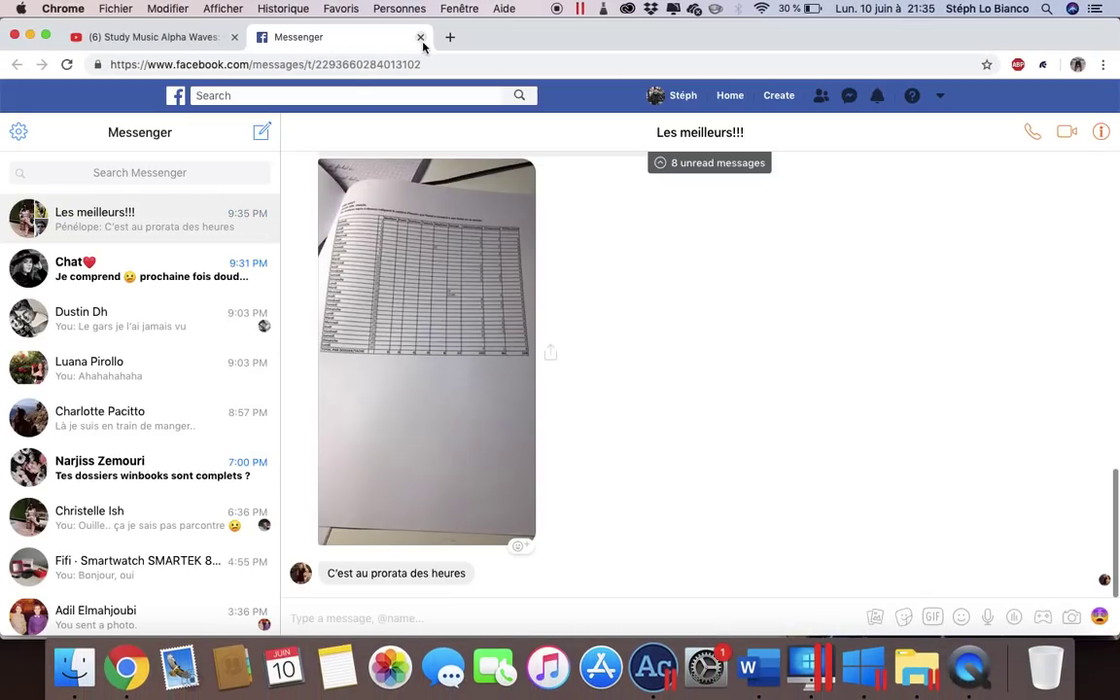
click(421, 38)
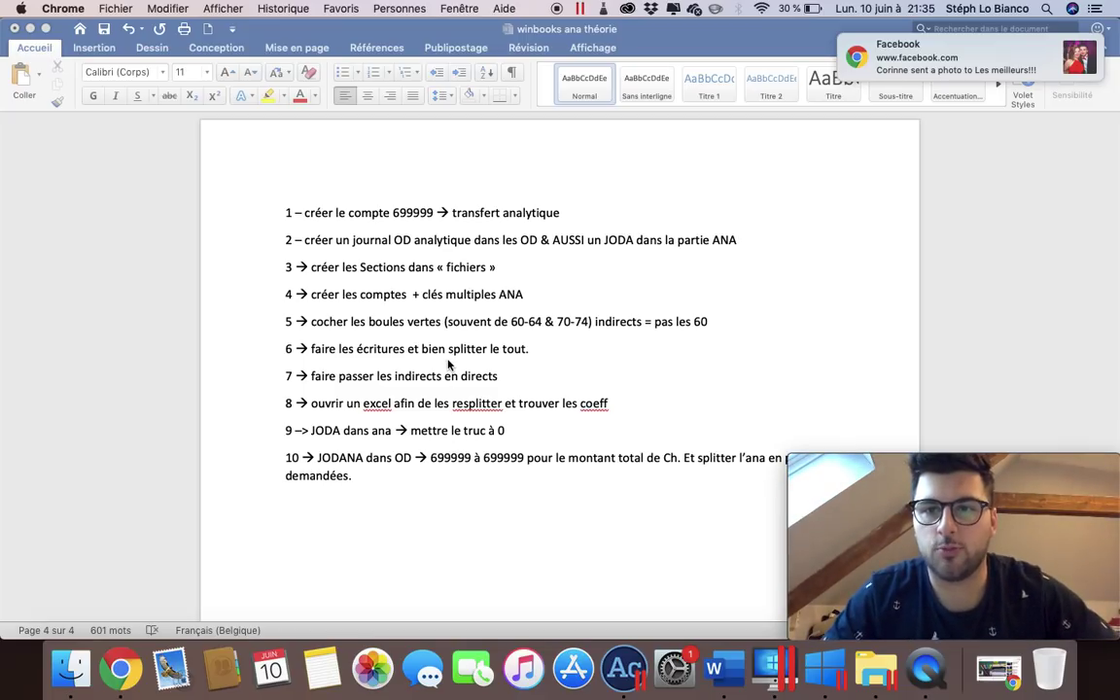
key(ctrl+Right)
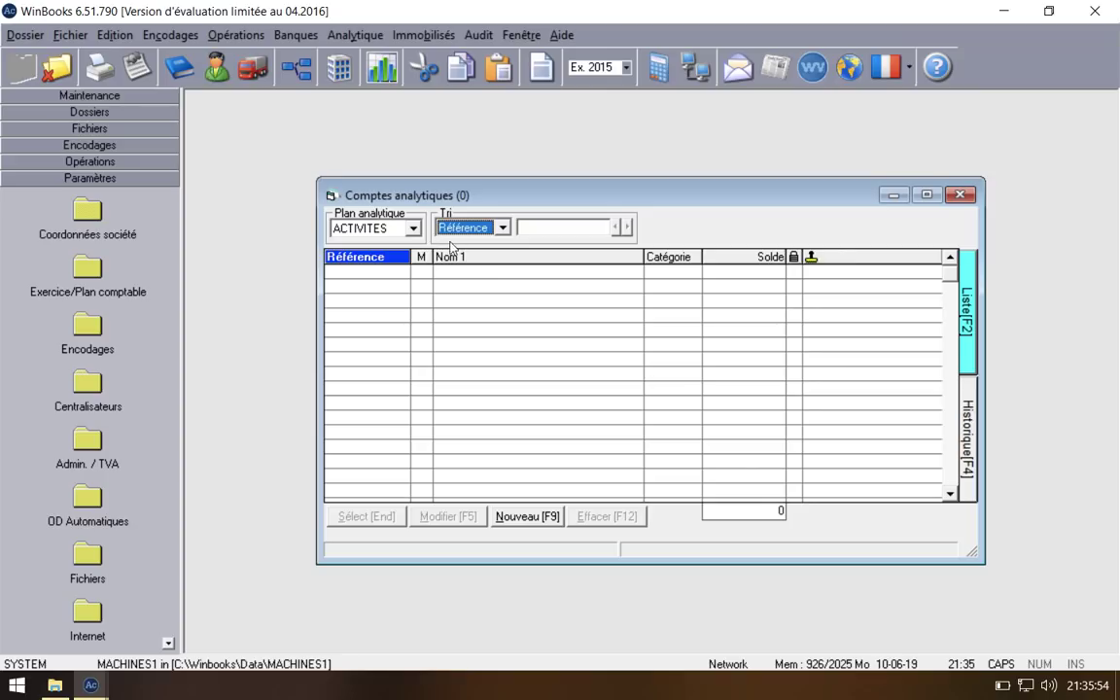
Step: Create the analytical account VENTES with the label VENTES in the ACTIVITES plan
click(521, 516)
text(VENTES)
key(Return)
text(VENTES)
click(473, 457)
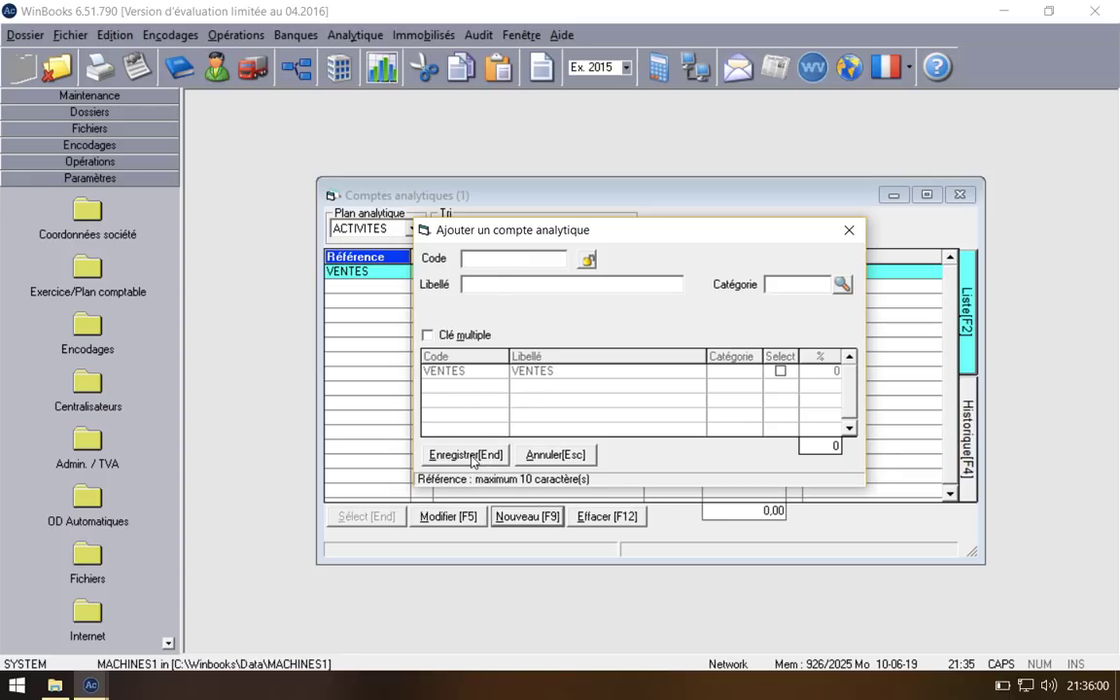
Step: Add the analytical account REPARATION with the label REPARATIONS to the ACTIVITES plan
text(REPARATION)
key(Return)
text(REPARATIONS)
click(476, 457)
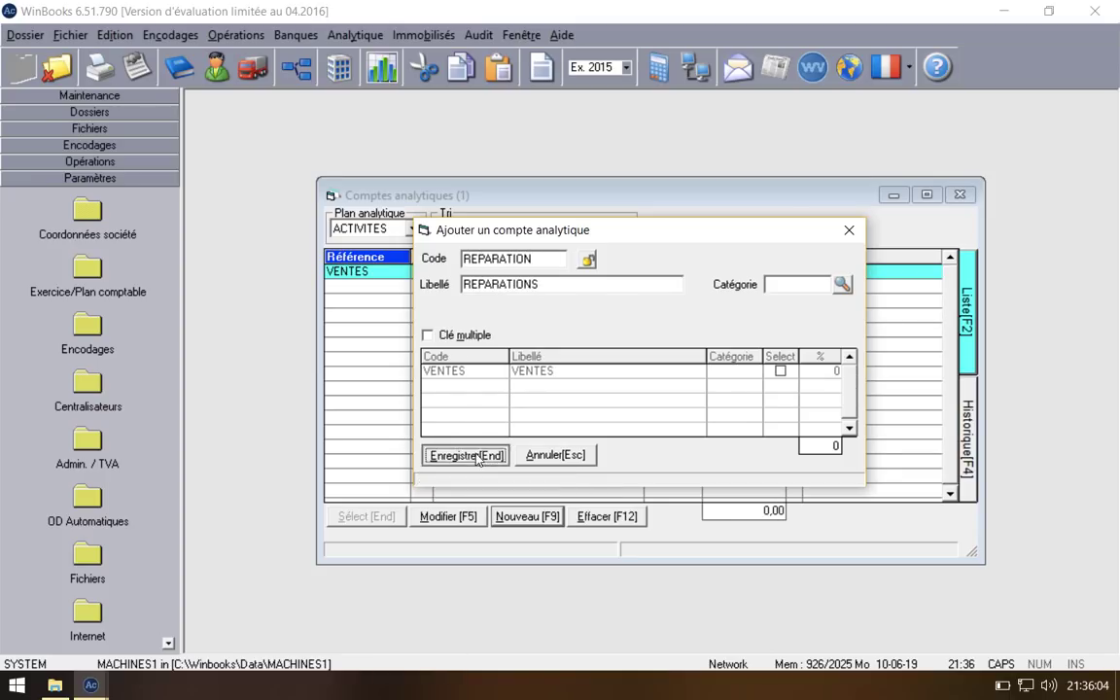
Step: Add the analytical account ATELIERS with the label ATELIERS COUTURE to the ACTIVITES plan and close the account form
text(ATELIERS)
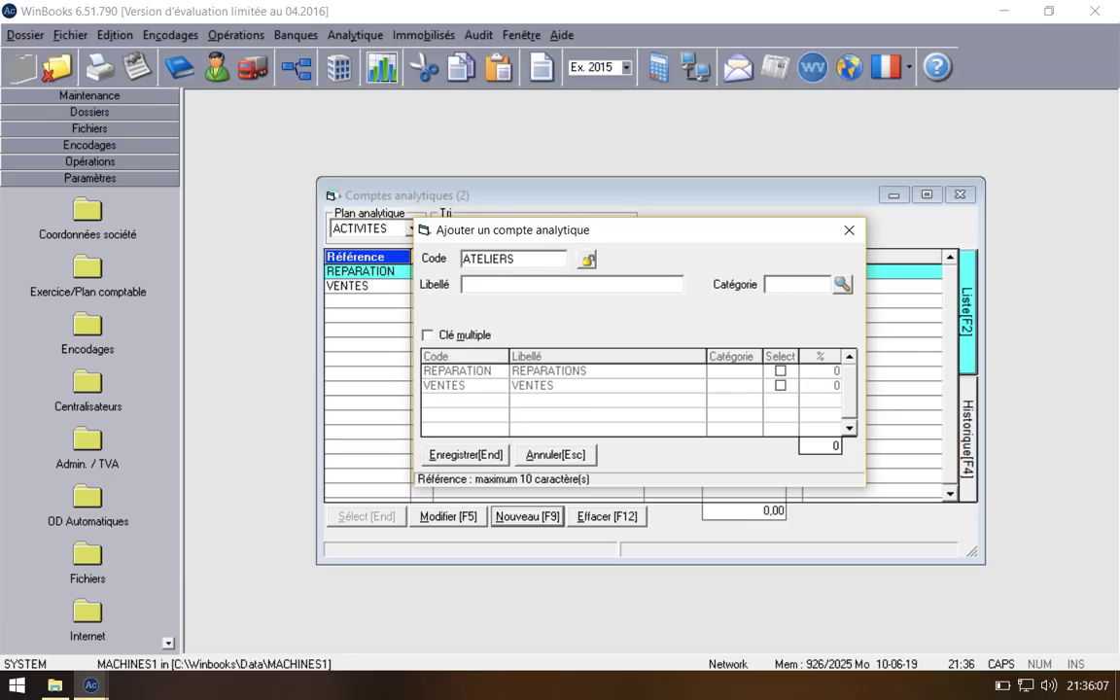
key(Return)
text(ATELIERS)
key(Return)
click(530, 284)
text(COUTURE)
click(465, 454)
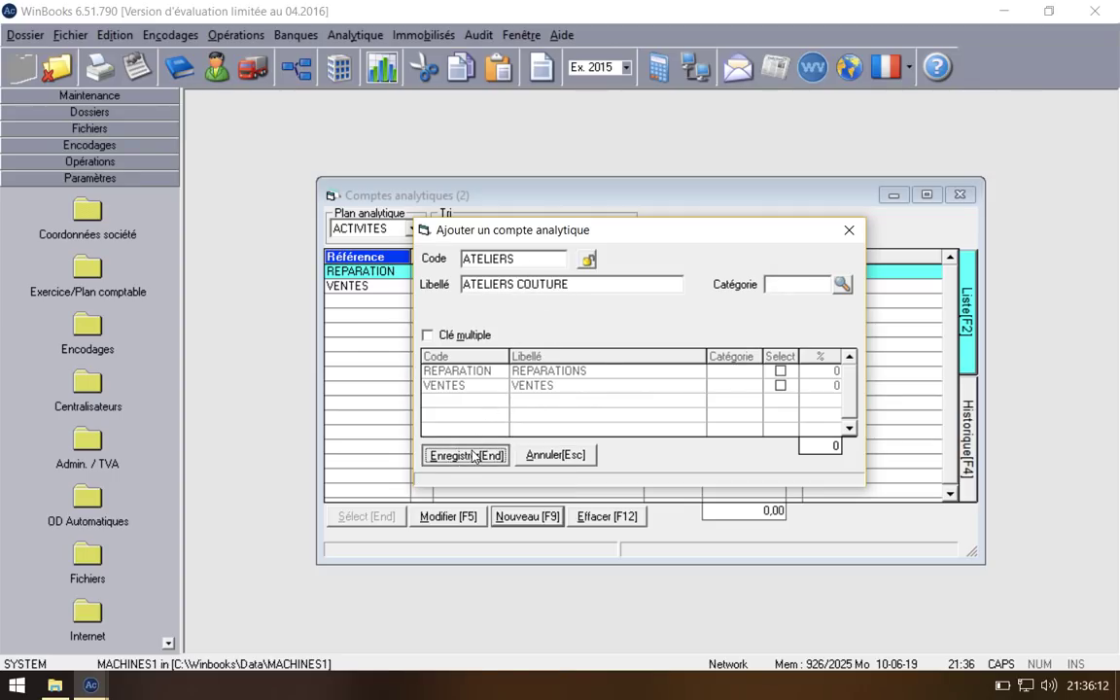
click(849, 229)
Step: In the DEPARTEMENTS plan, create the analytical account ADMIN with the label ADMINISTRATIONS
click(413, 228)
click(369, 255)
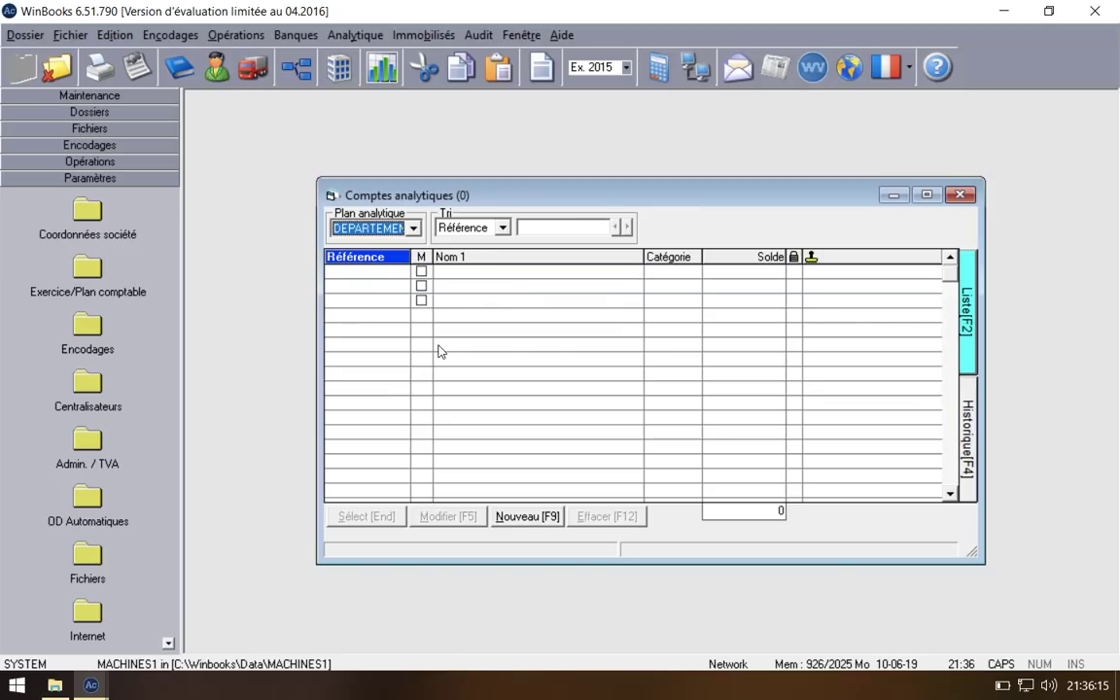
click(533, 518)
text(ADMINISTRA)
key(Return)
text(ADMINISTRTIO)
text(TIONS)
drag(498, 259, 618, 279)
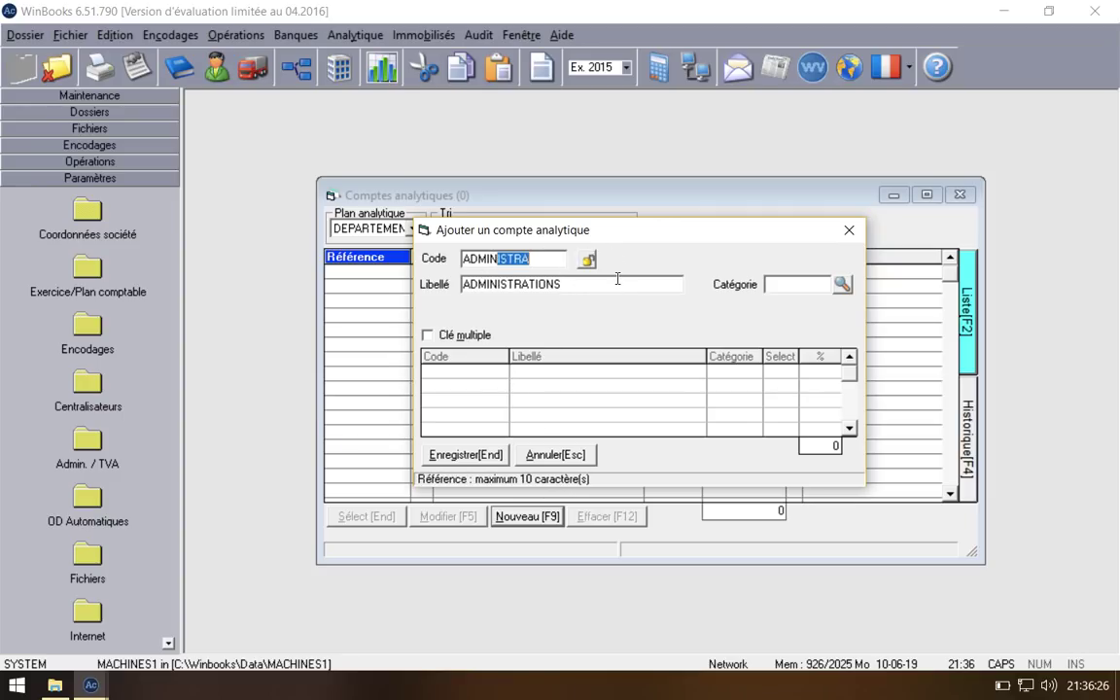
key(BackSpace)
key(End)
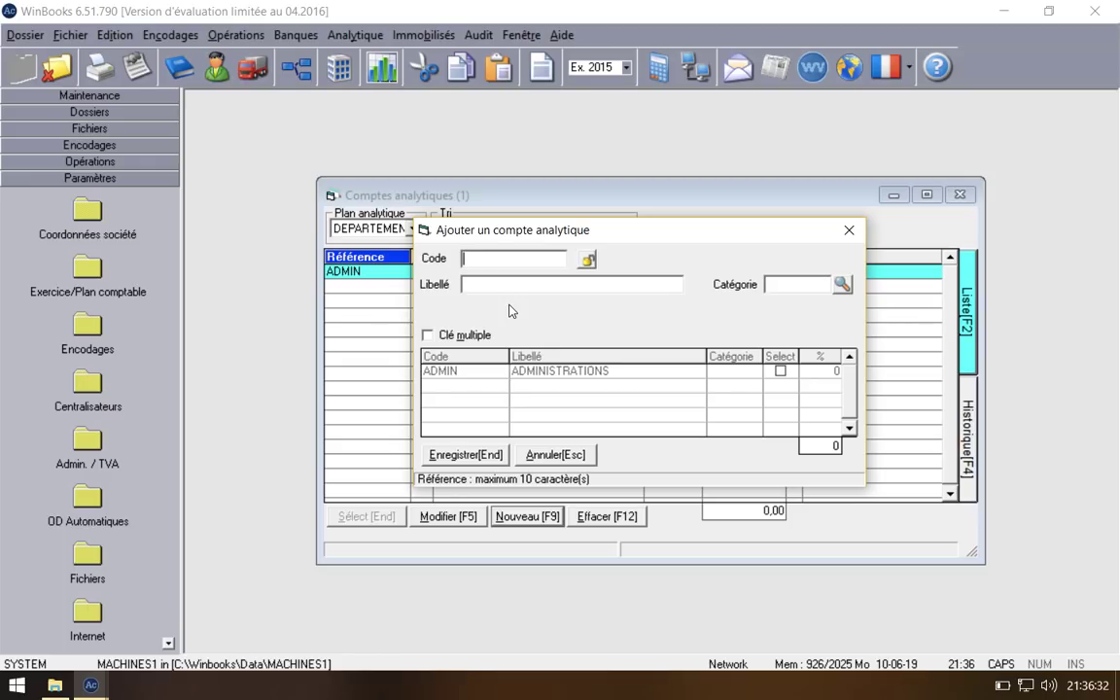
Step: Add the analytical account COMMANDES with the label COMMANDES to the DEPARTEMENTS plan
text(COMMANDES)
key(Tab)
text(COMMANDES)
click(466, 455)
Step: Add the analytical account DISTRI with the label DISTRIBUTION to the DEPARTEMENTS plan and close the account form
text(DISTRIBUTI)
key(Tab)
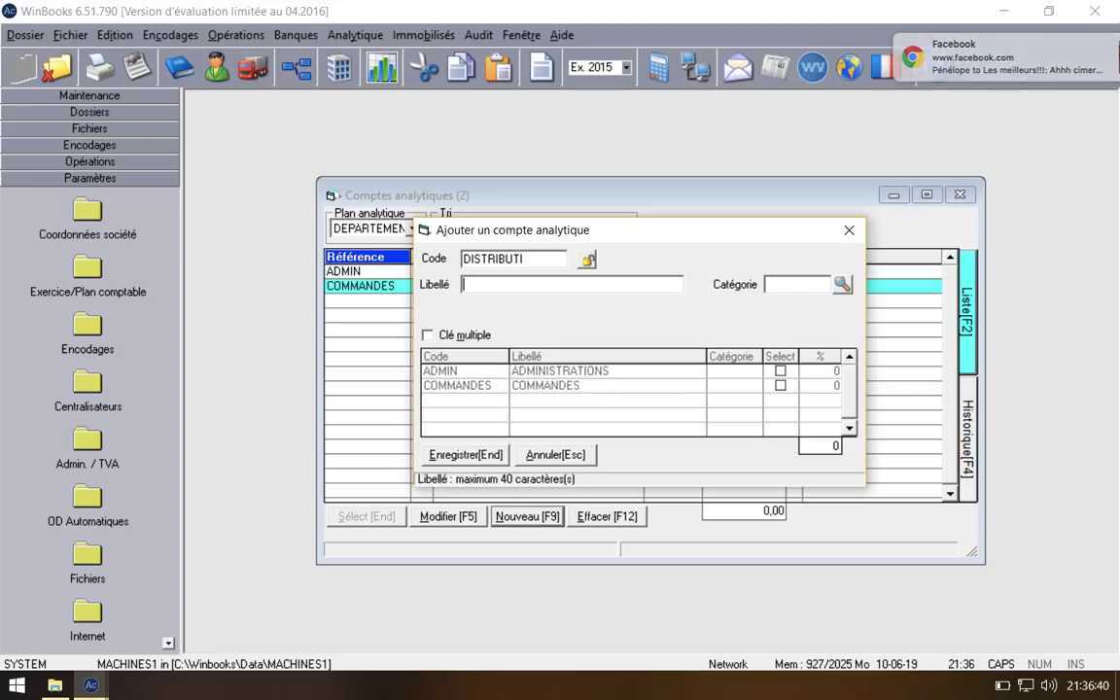
text(DISTRIBUTION)
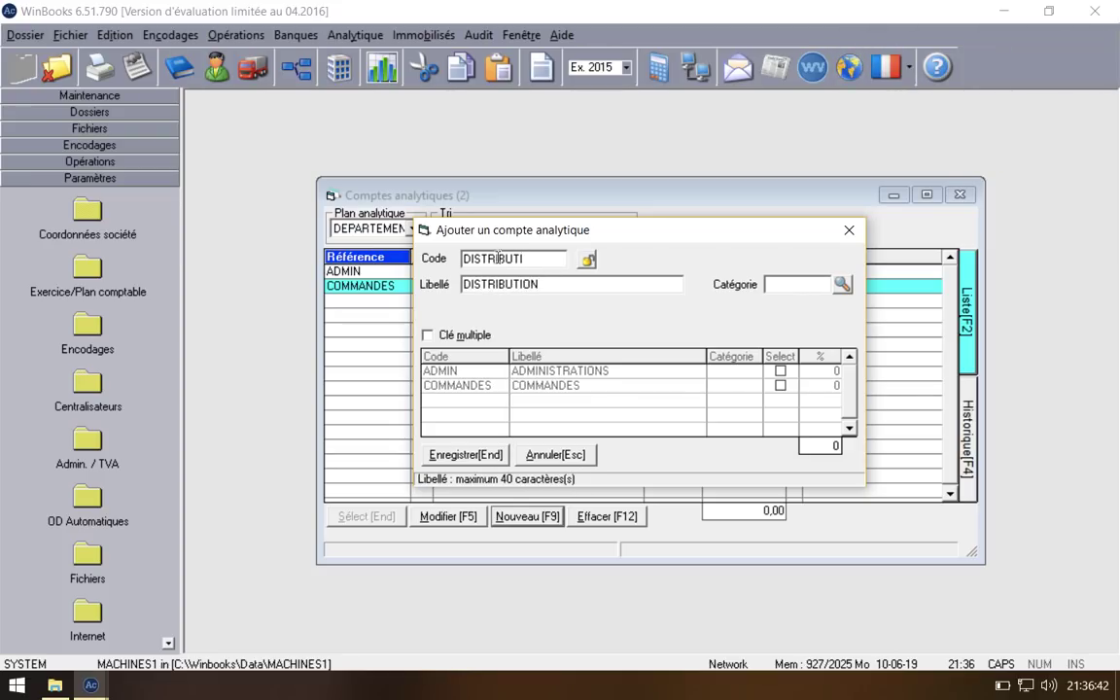
key(shift+Tab)
text(DISTRI)
click(466, 455)
click(849, 230)
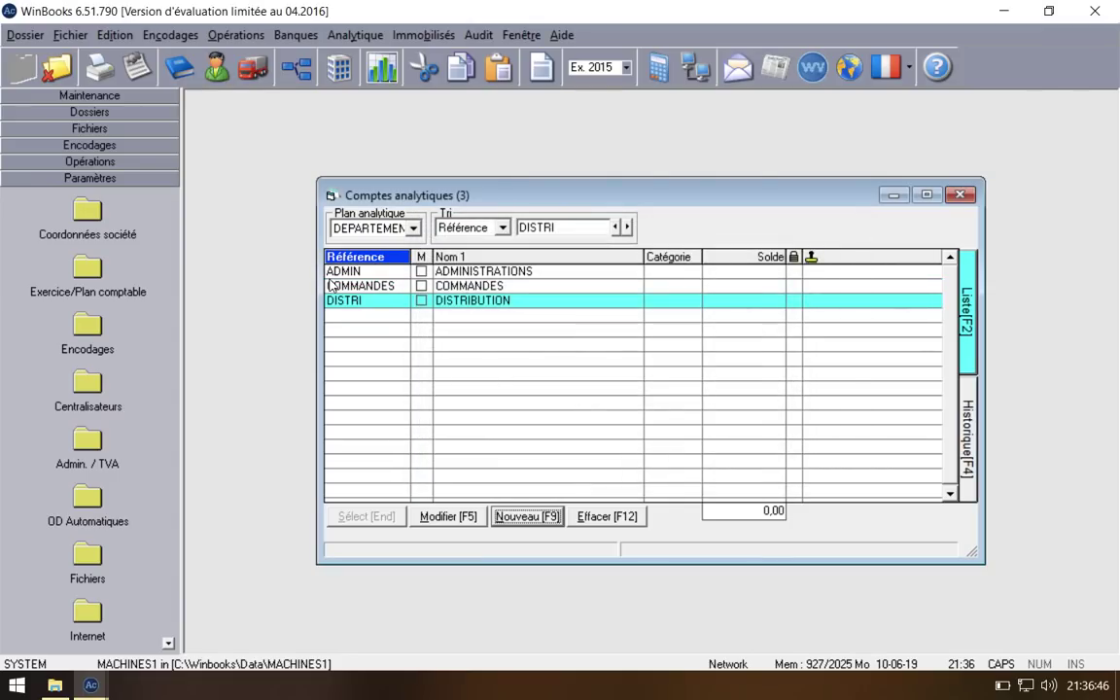
Step: In the IMPLANTATIONS plan, create the analytical account WAVRE with the label WAVRE
click(355, 228)
click(362, 271)
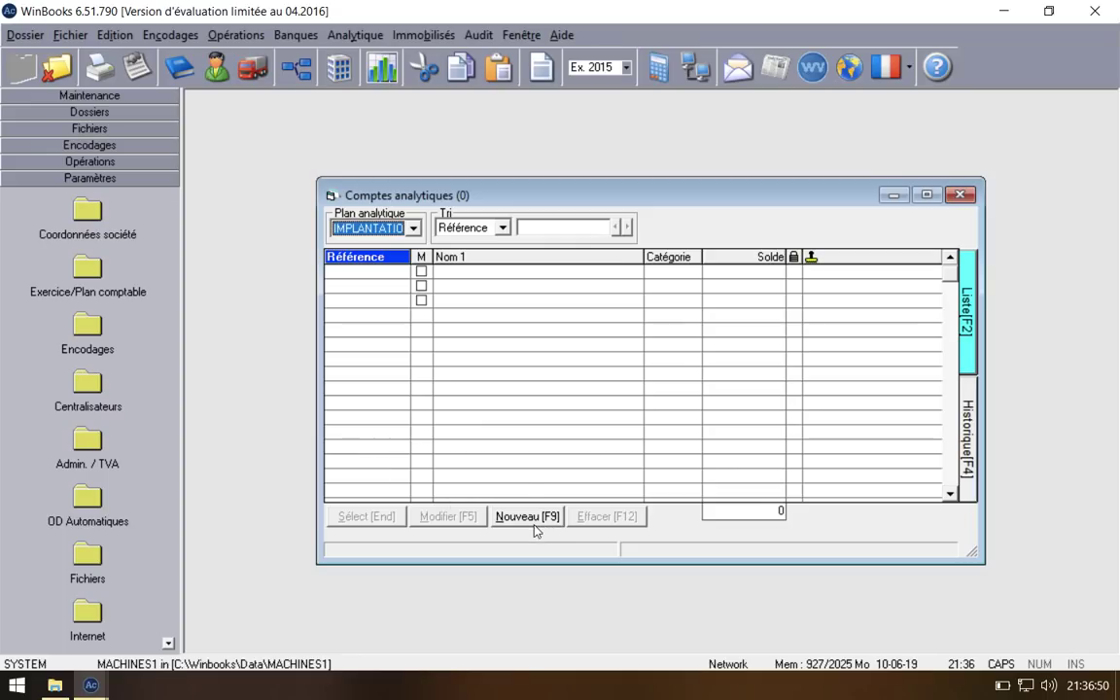
click(538, 524)
text(WAVRE)
key(Return)
text(WAVRE)
click(466, 454)
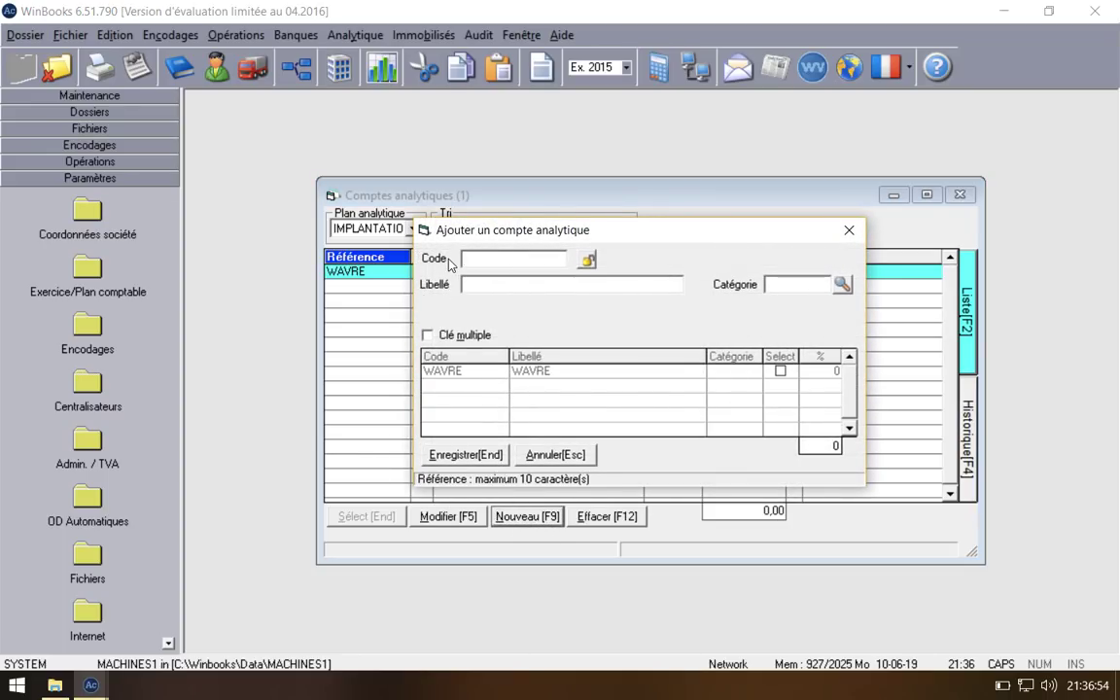
Step: Add the analytical account IXELLES with the label IXELLES to the IMPLANTATIONS plan and close the account form
text(IXELELS)
key(Return)
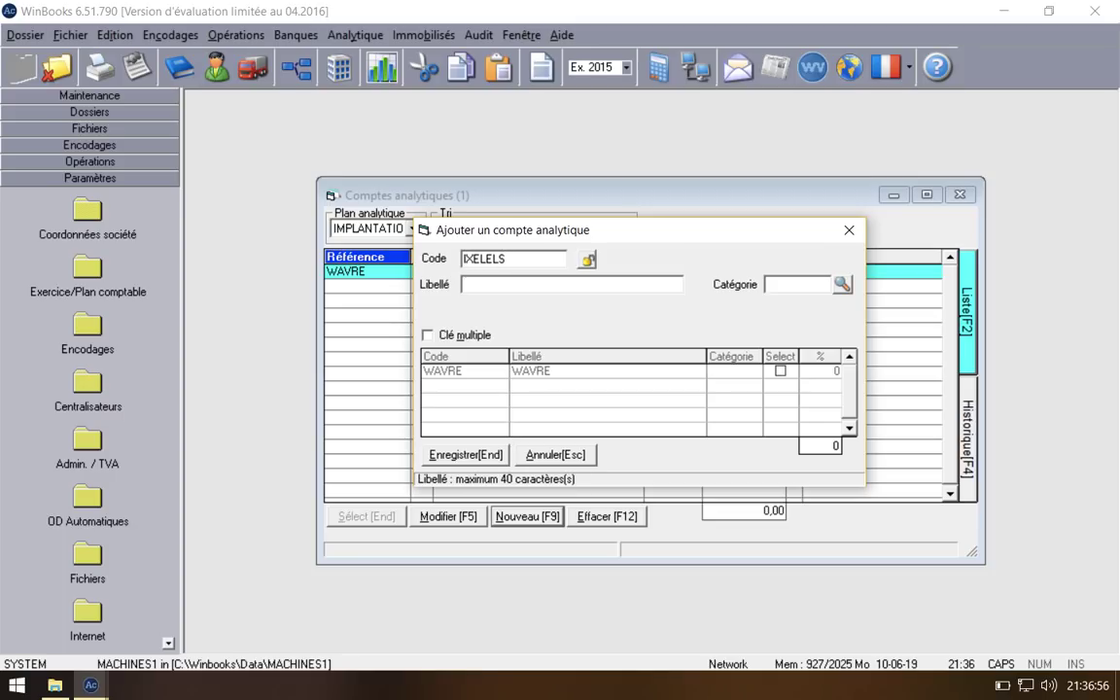
text(IXELLES)
double_click(548, 259)
text(IXELLE)
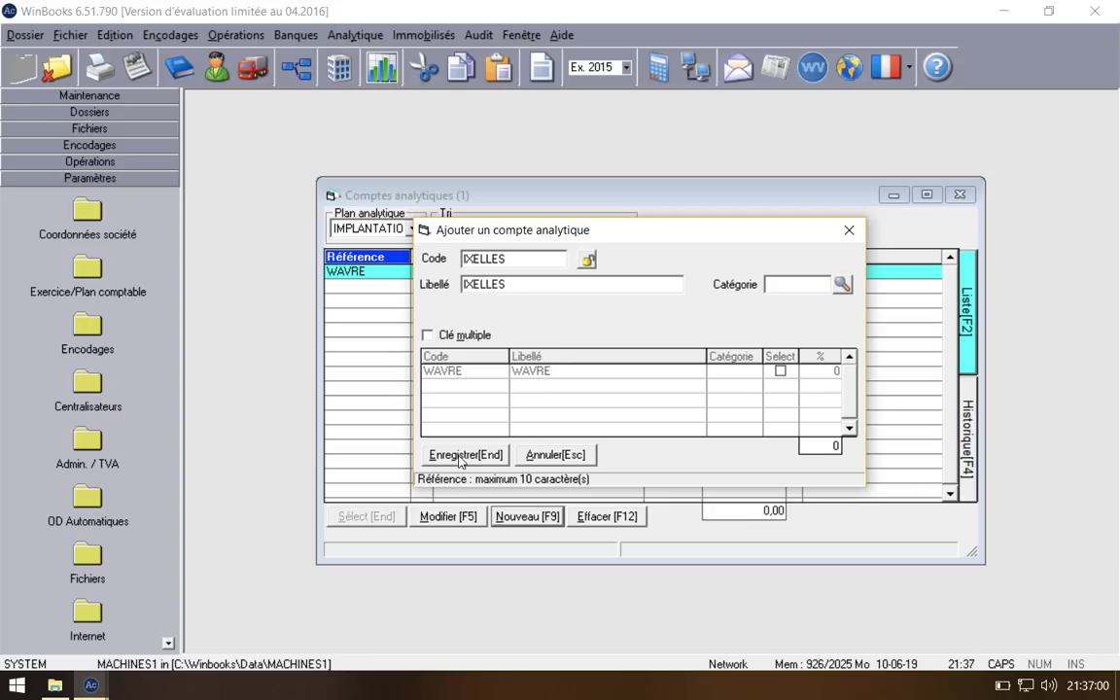
key(End)
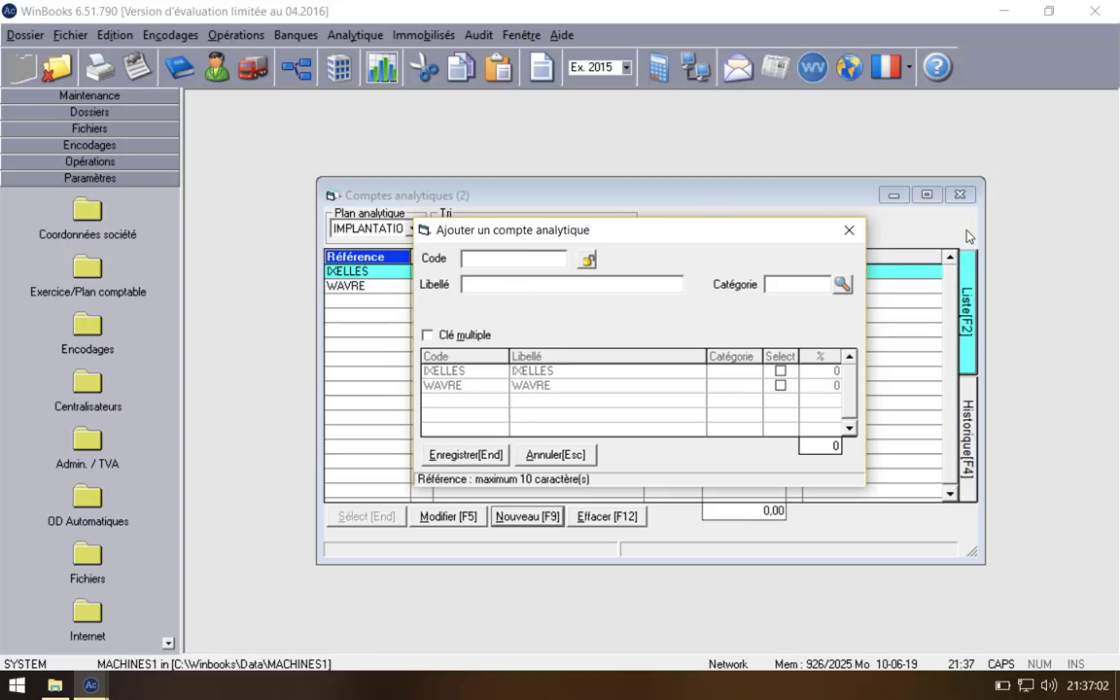
click(850, 231)
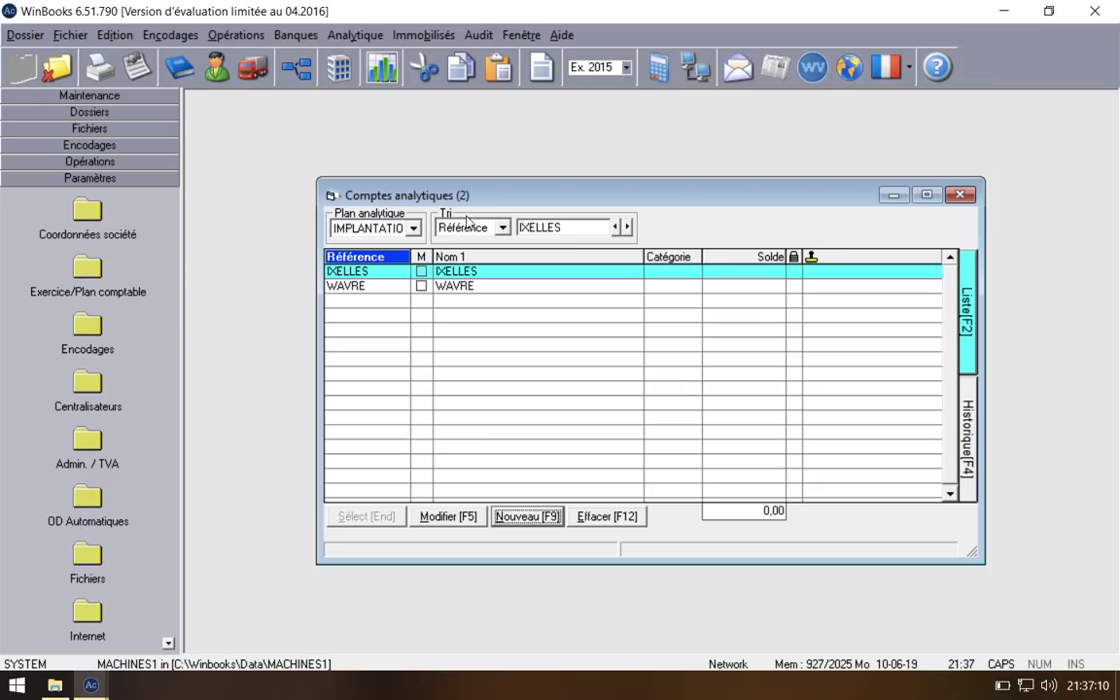
Step: In the ACTIVITES plan, enter a new analytical account with code and label IXELLES and mark it as a multiple key (Clé multiple)
click(414, 229)
click(369, 243)
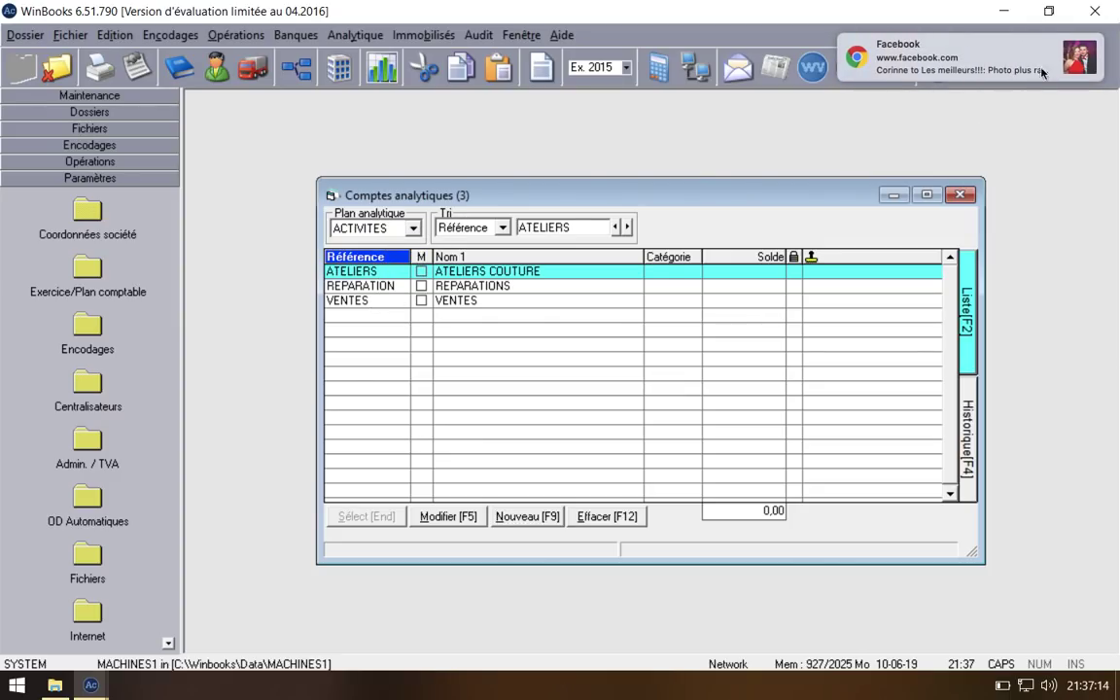
click(520, 517)
text(VENT)
key(BackSpace)
key(BackSpace)
key(BackSpace)
key(BackSpace)
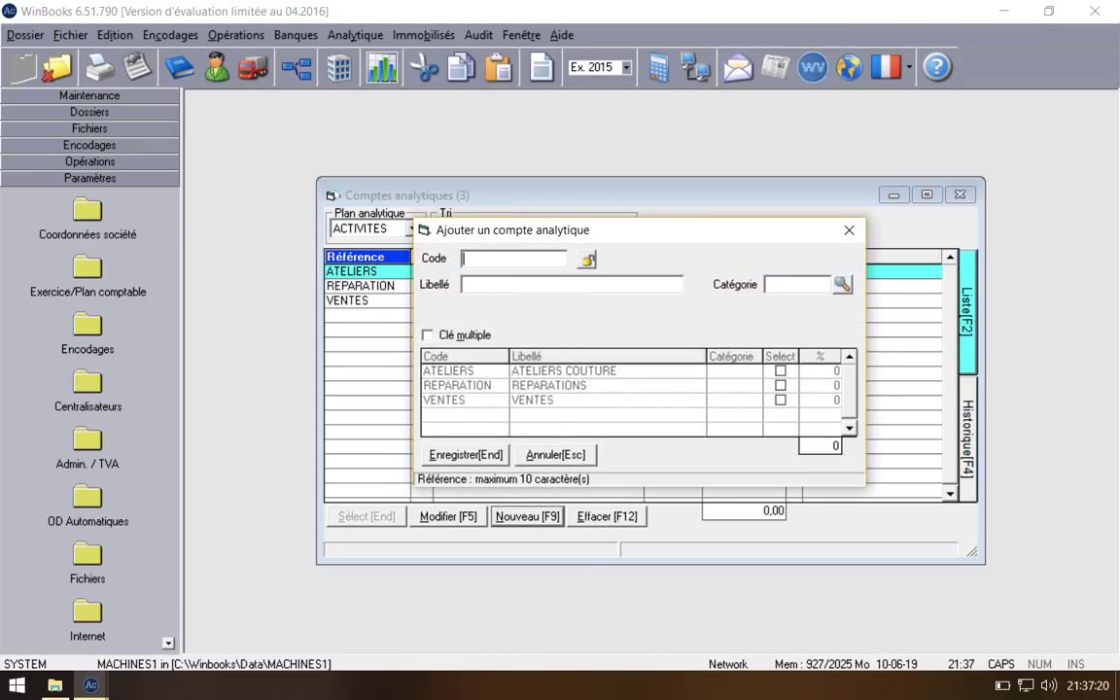
text(IXELLES)
key(Return)
text(IXEL)
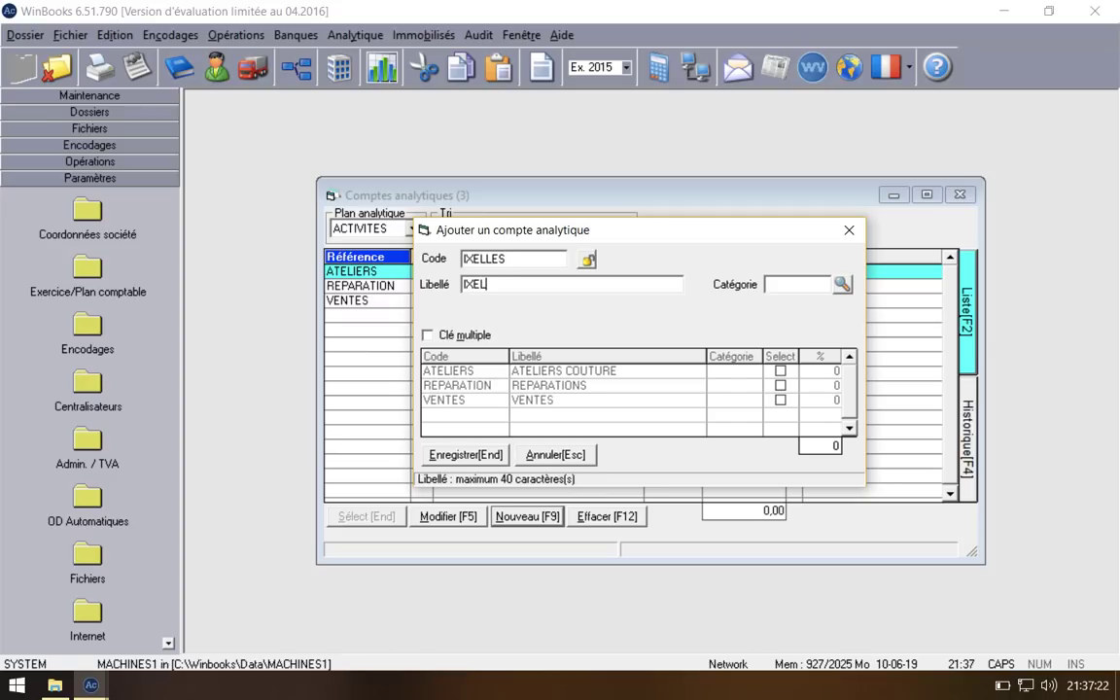
key(Return)
click(428, 335)
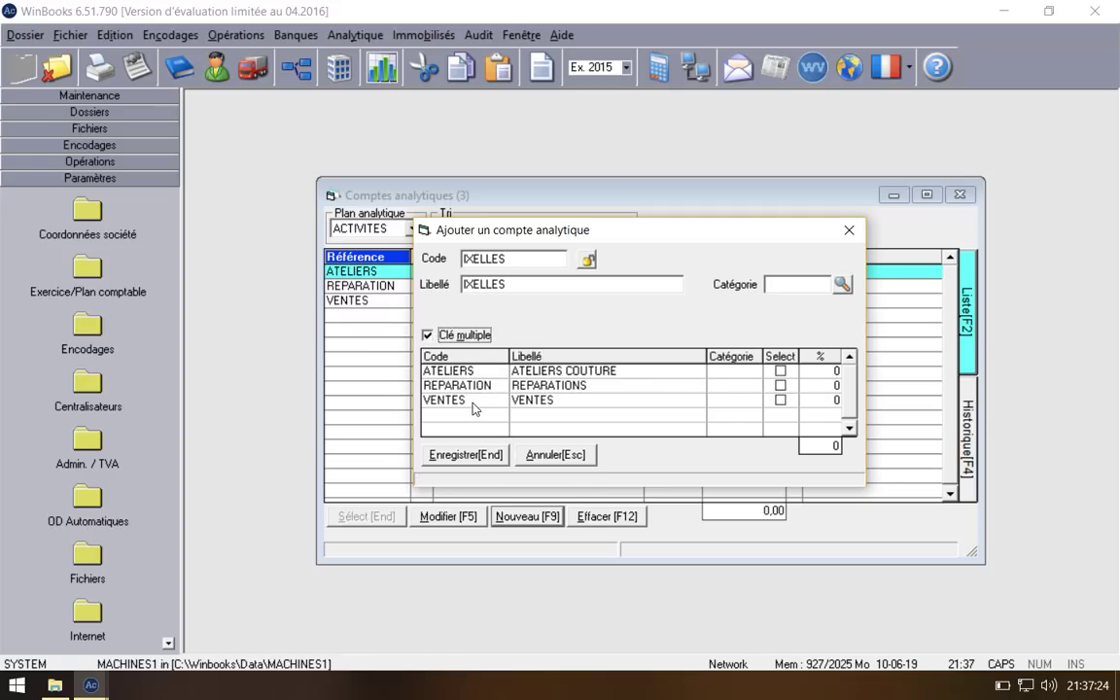
Step: Allocate 100% of the IXELLES multiple key to VENTES and save the account
click(780, 400)
text(&àà)
key(BackSpace)
key(BackSpace)
key(BackSpace)
text(100)
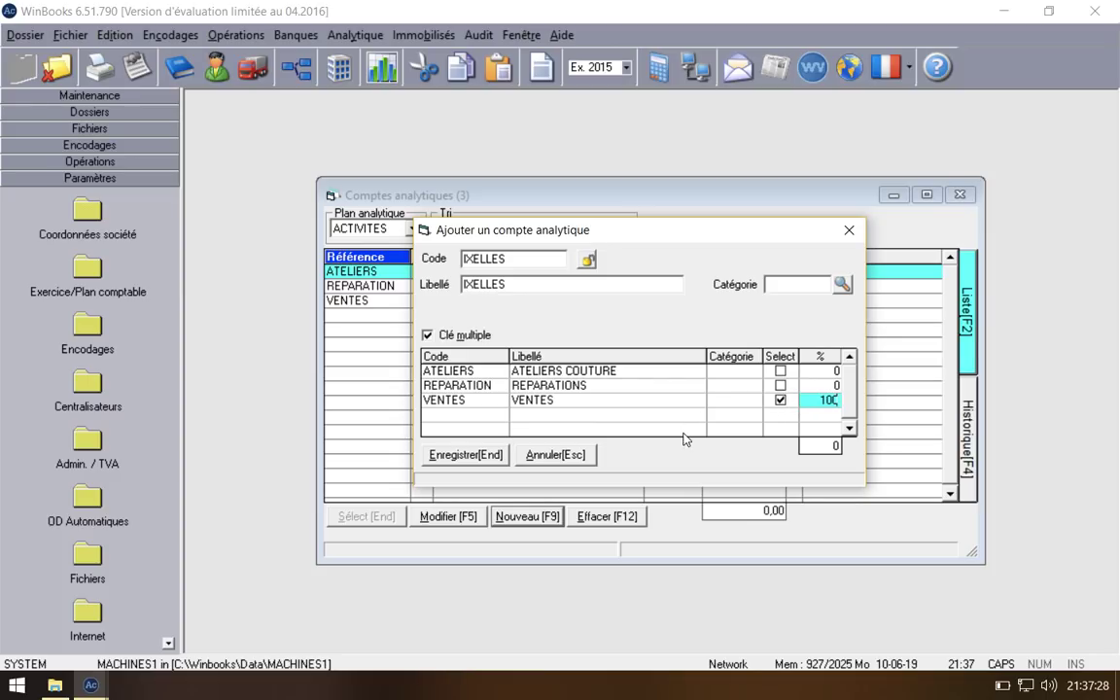
click(483, 457)
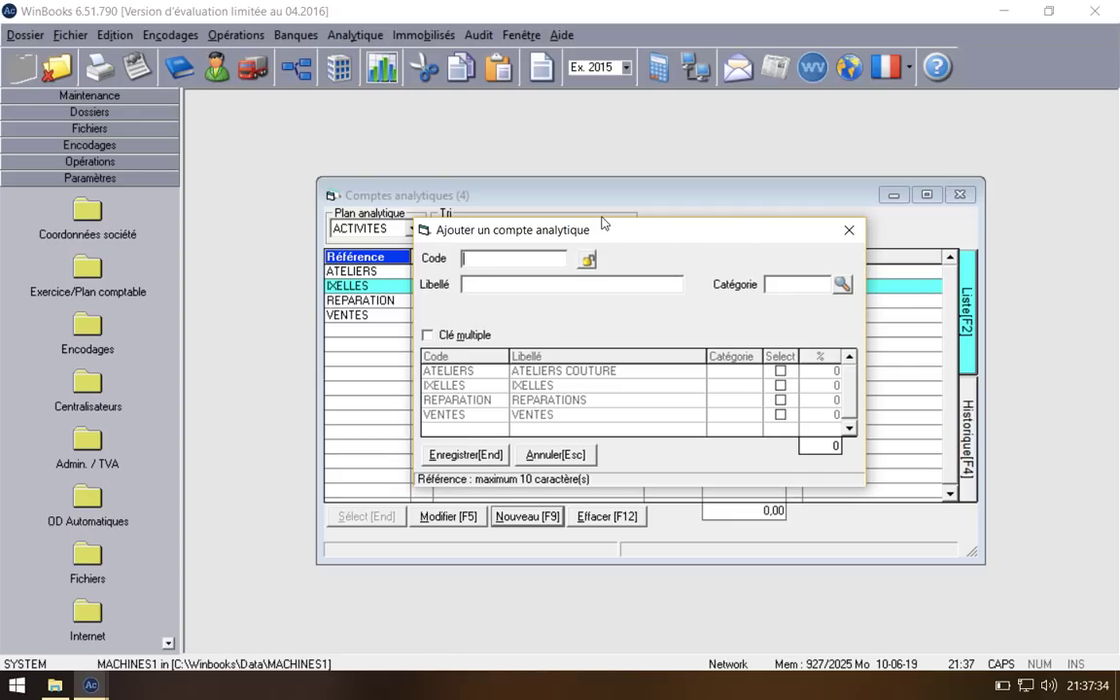
Step: Enter a new analytical account with code and label WAVRE in the ACTIVITES plan and mark it as a multiple key
text(WAVRE)
key(Tab)
text(WAVRE)
key(Tab)
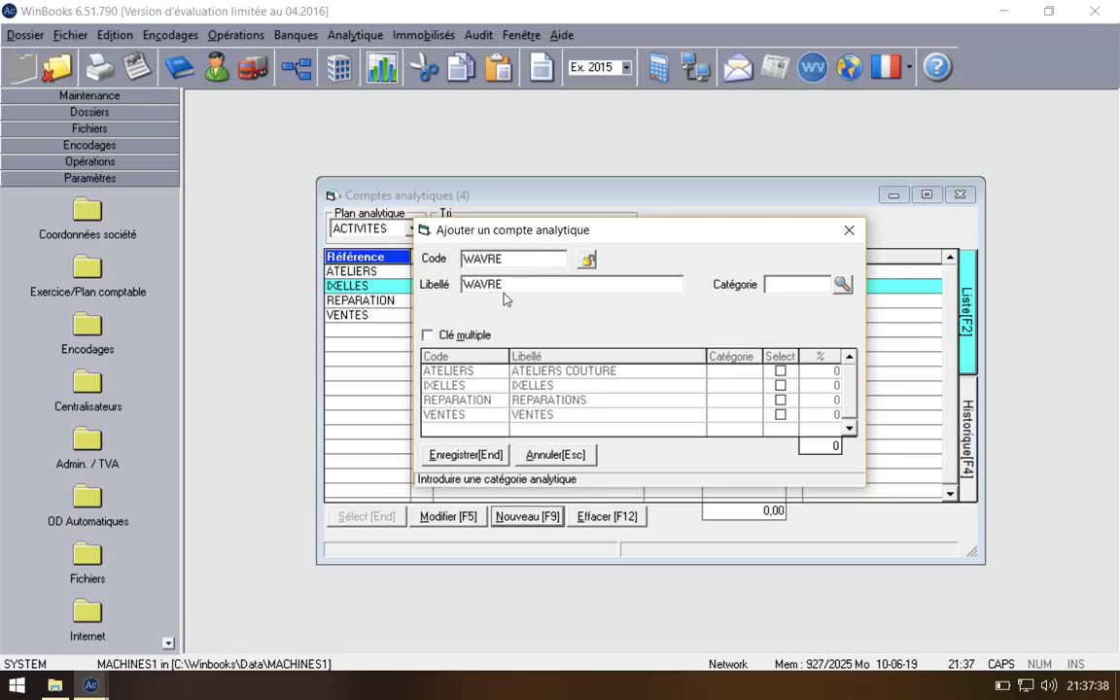
click(431, 336)
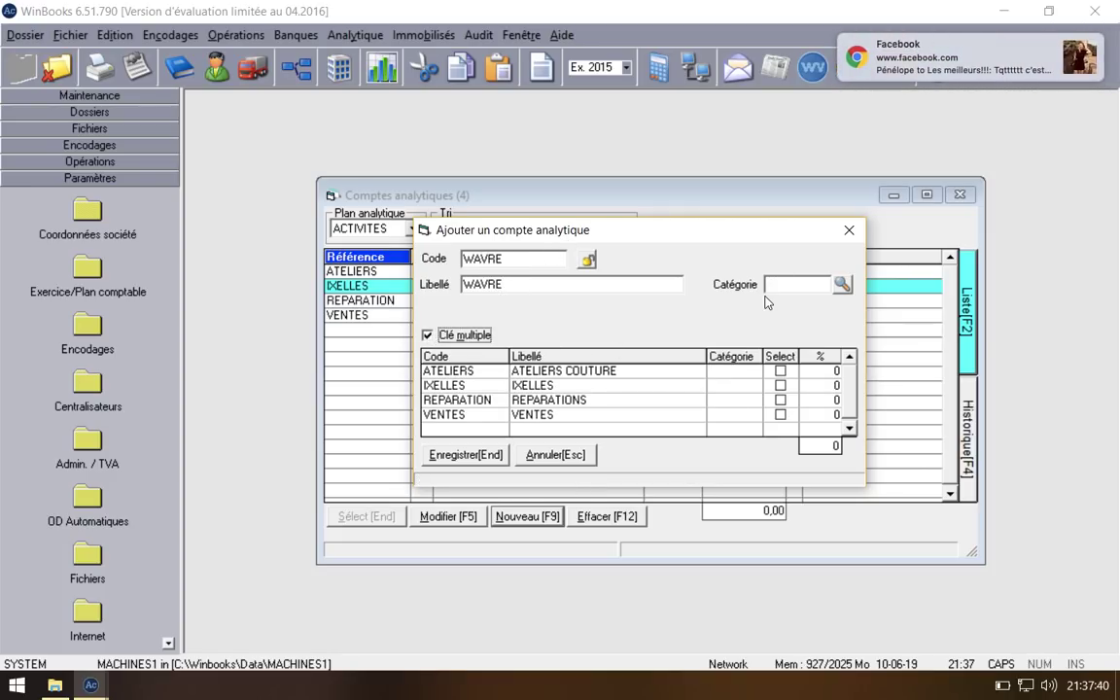
Step: Distribute the WAVRE key as VENTES 50%, REPARATION 40% and ATELIERS 10%, save it and close the account form
click(781, 415)
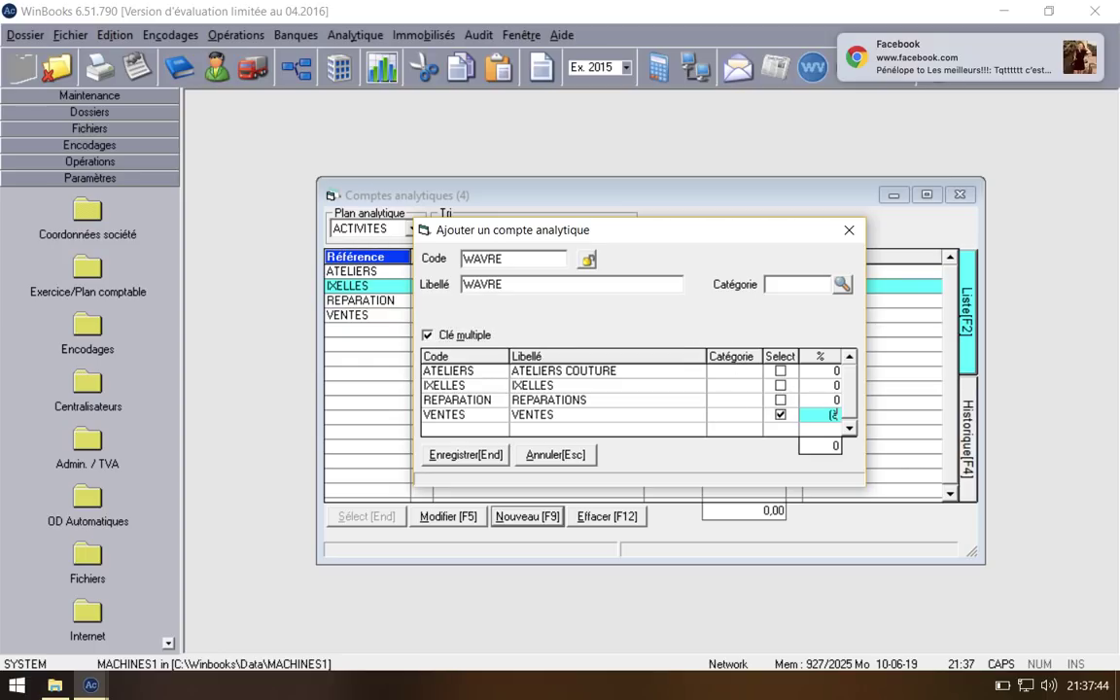
text(50)
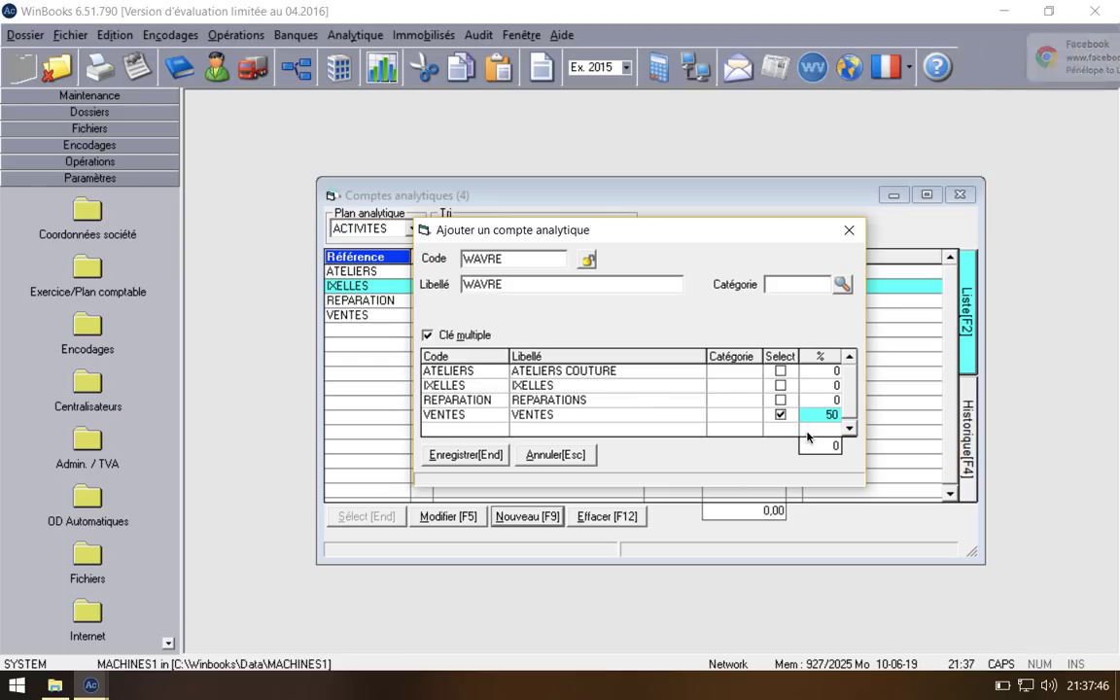
click(781, 400)
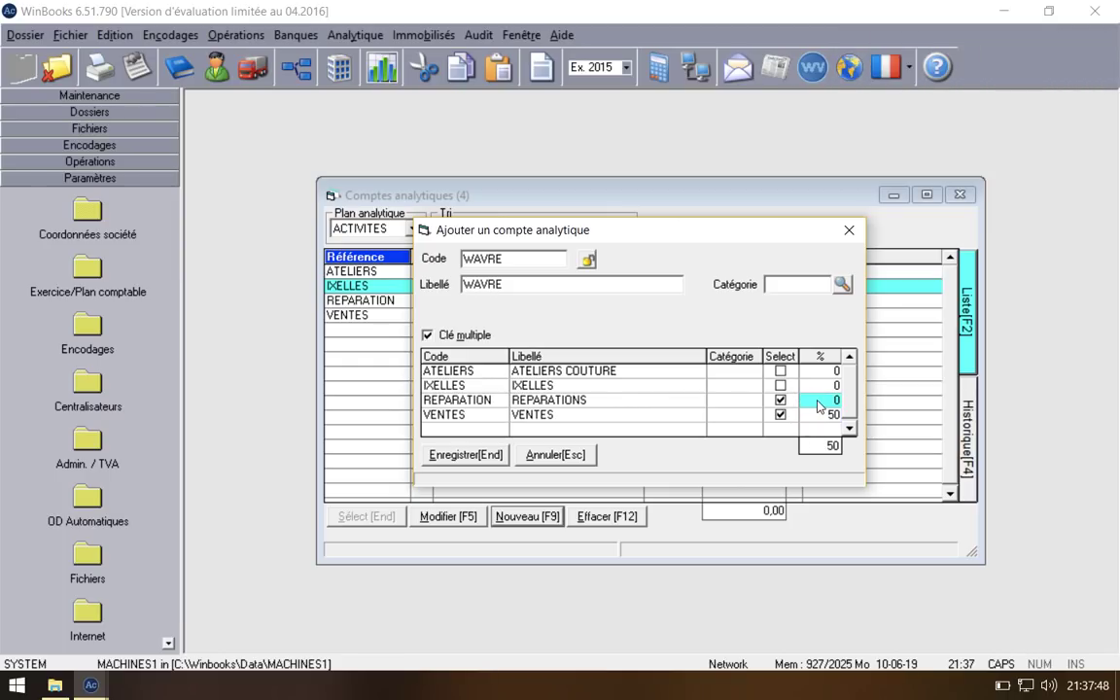
text(40)
click(781, 371)
text(10)
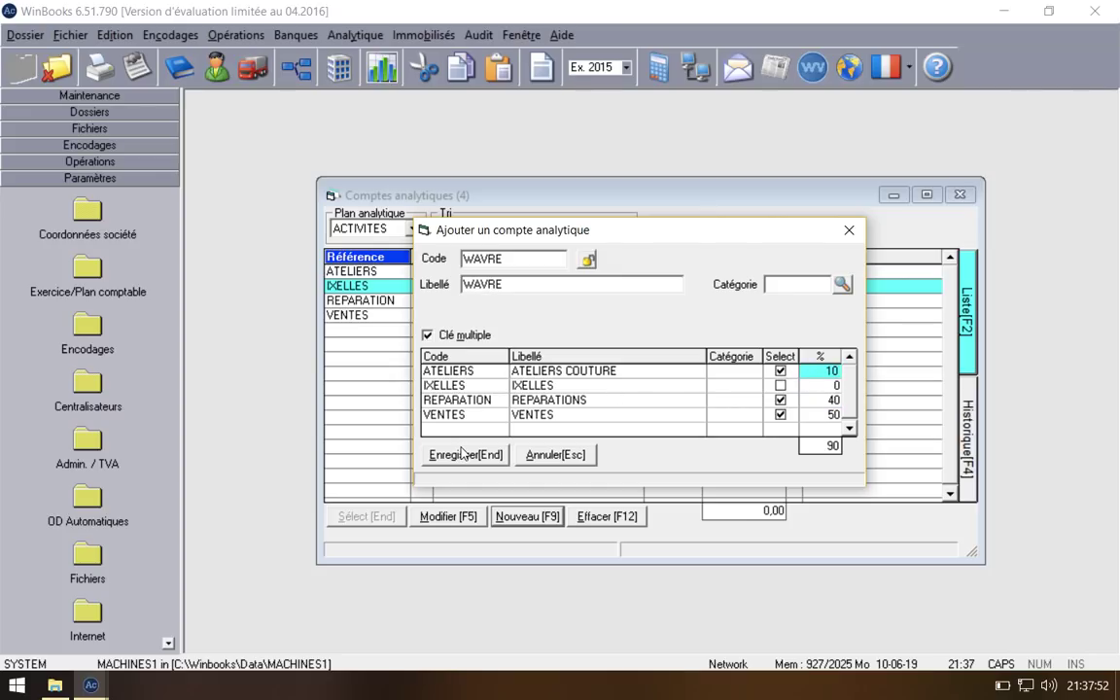
click(463, 454)
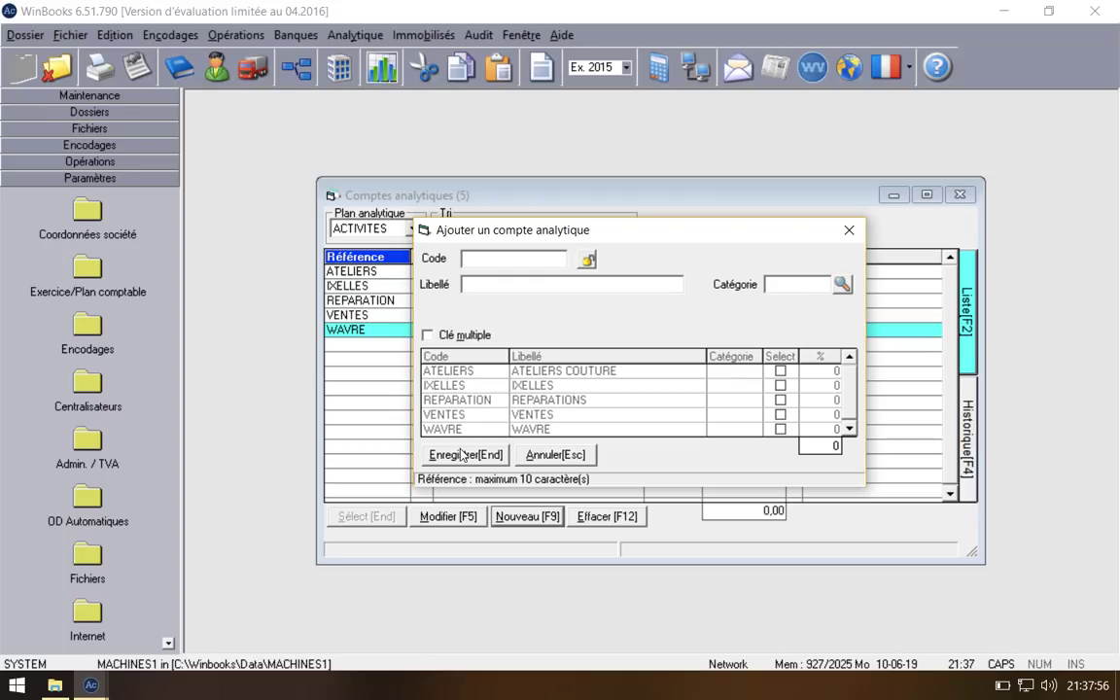
click(849, 230)
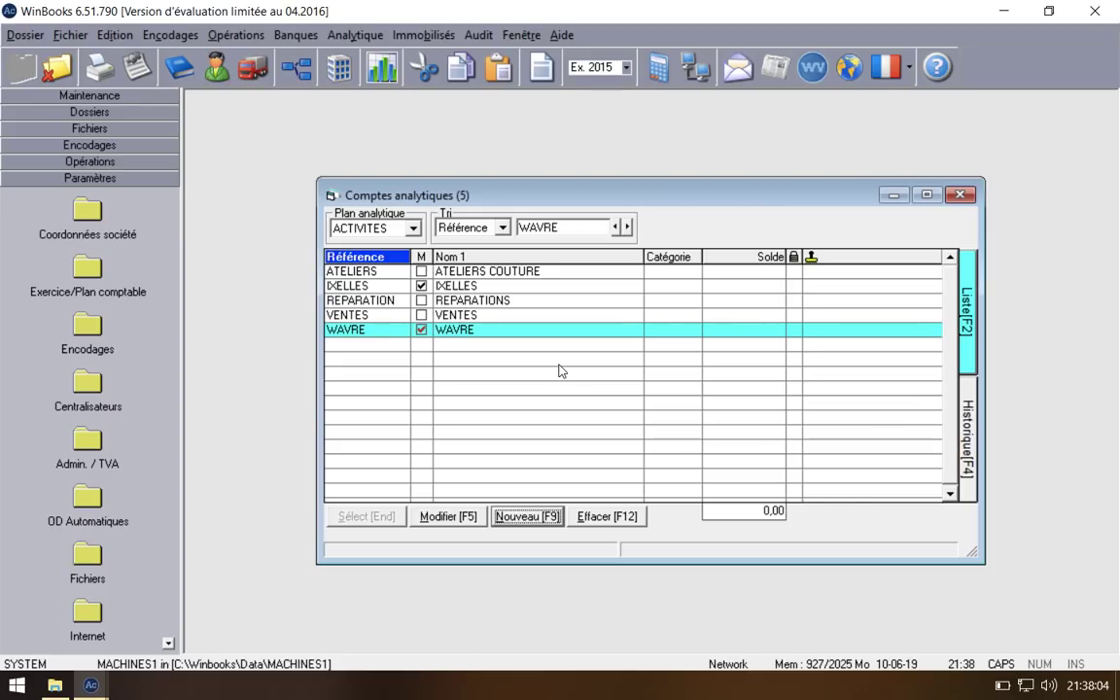
Step: In the DEPARTEMENTS plan, enter a new analytical account MDE MACH with the label MDME MACH and mark it as a multiple key
click(379, 226)
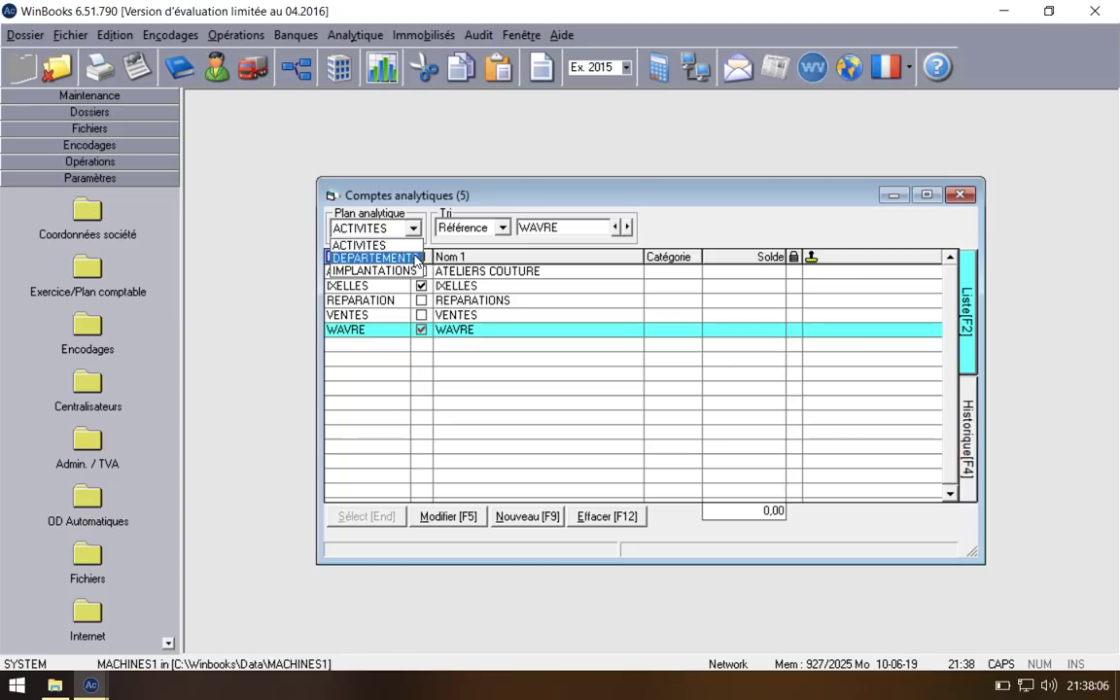
click(414, 255)
click(550, 516)
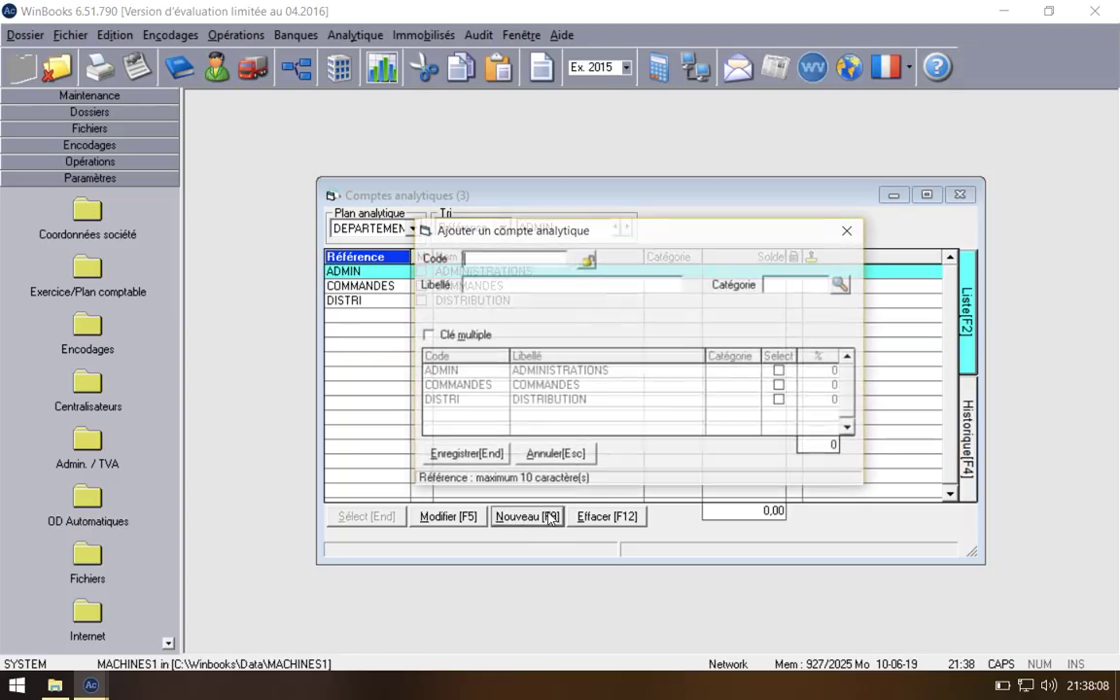
text(MDE MAH)
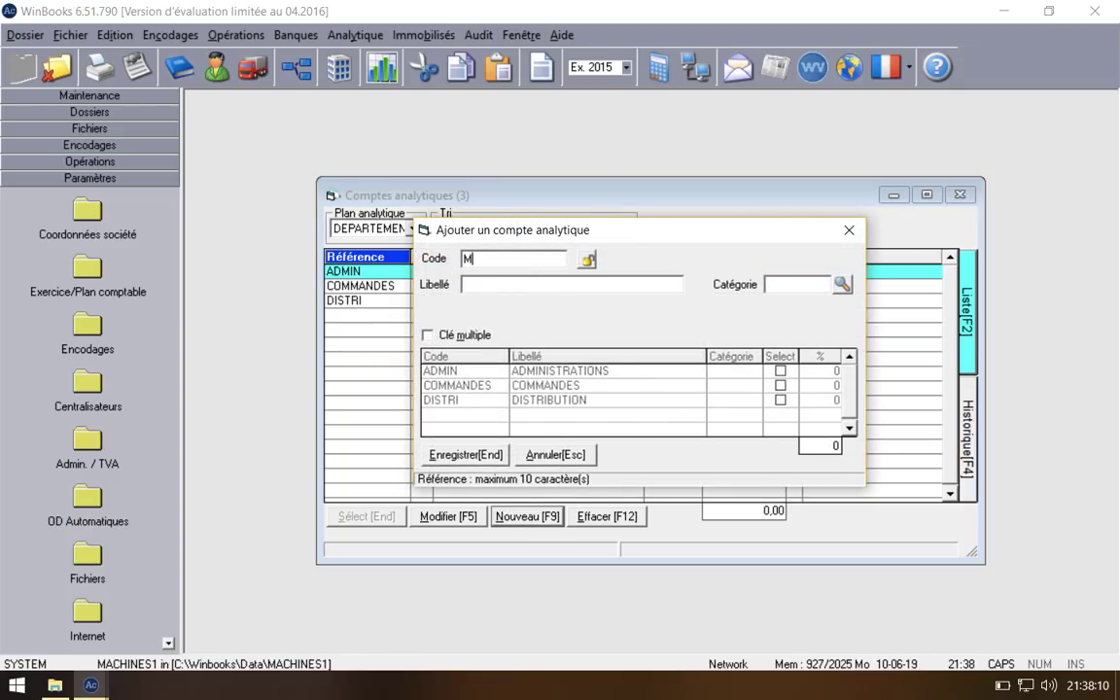
key(Tab)
text(MDME MACH)
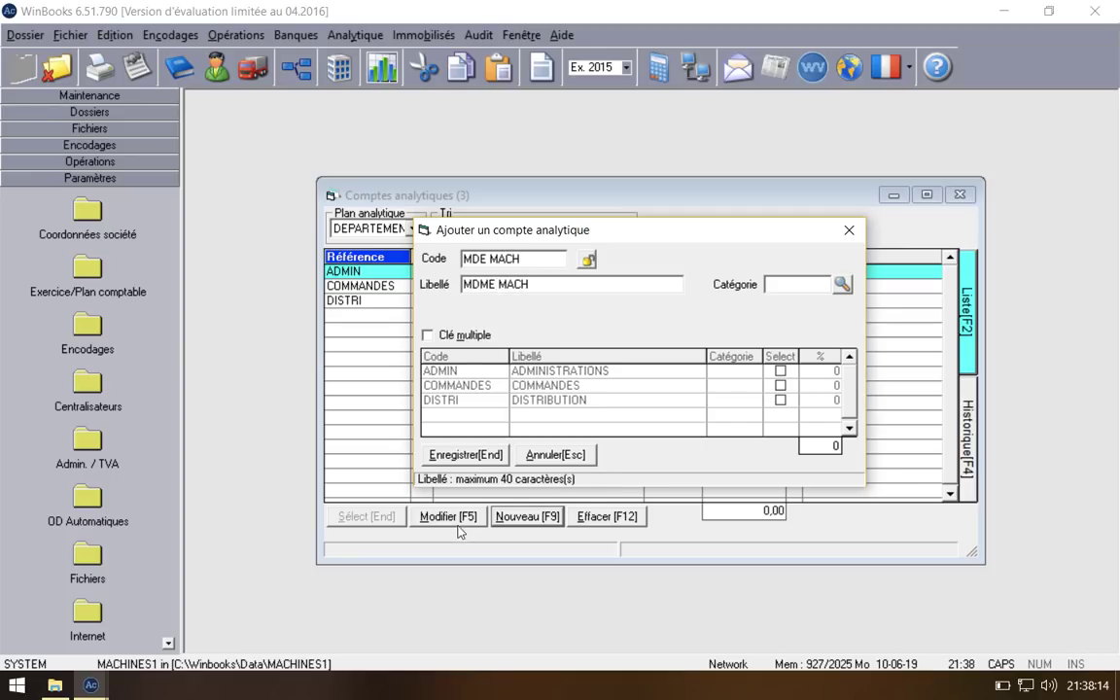
key(alt+m)
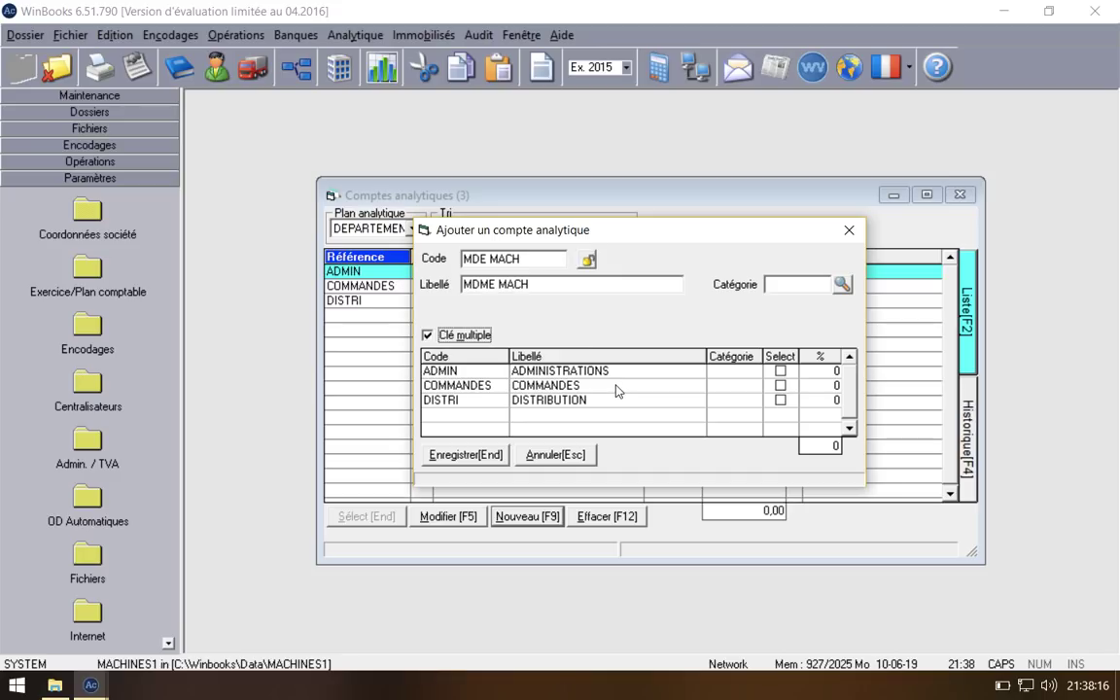
Step: Distribute the MDE MACH key as ADMIN 20%, COMMANDES 20% and DISTRI 60%, and save the account
click(780, 370)
text(20)
key(Return)
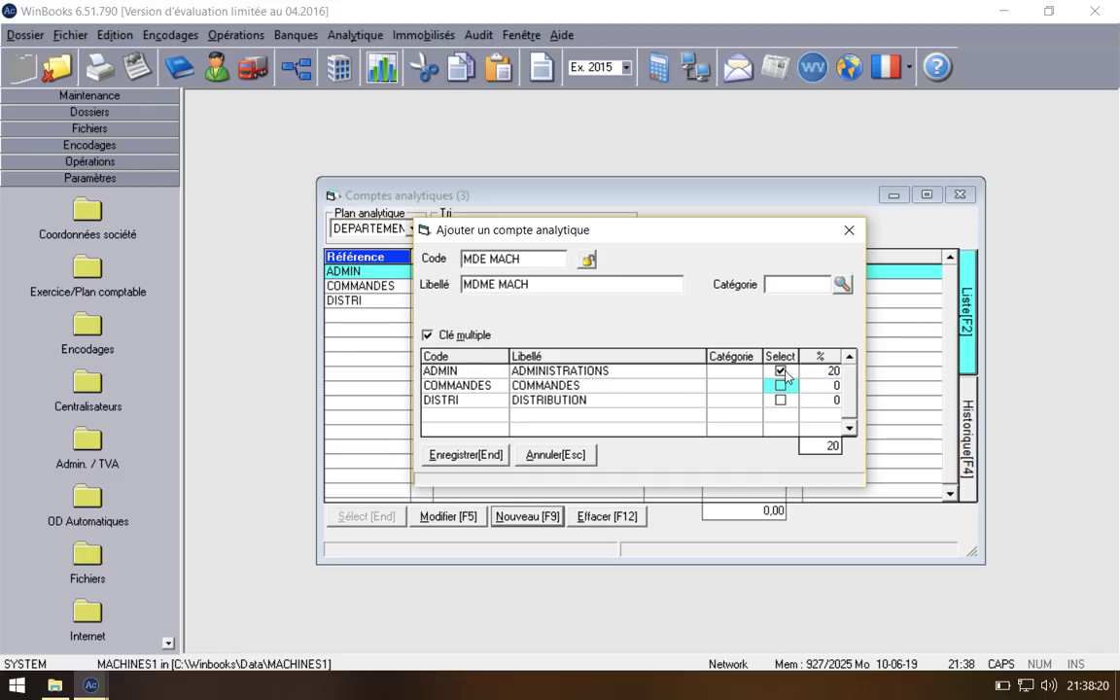
click(780, 385)
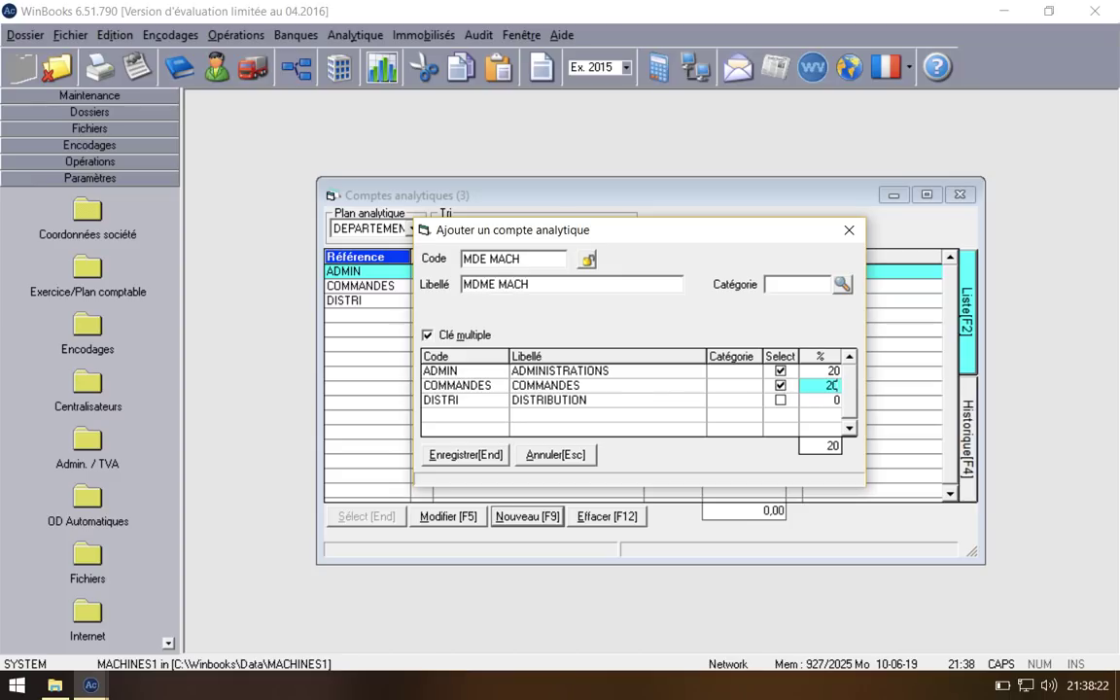
click(779, 387)
click(779, 387)
text(20)
click(781, 400)
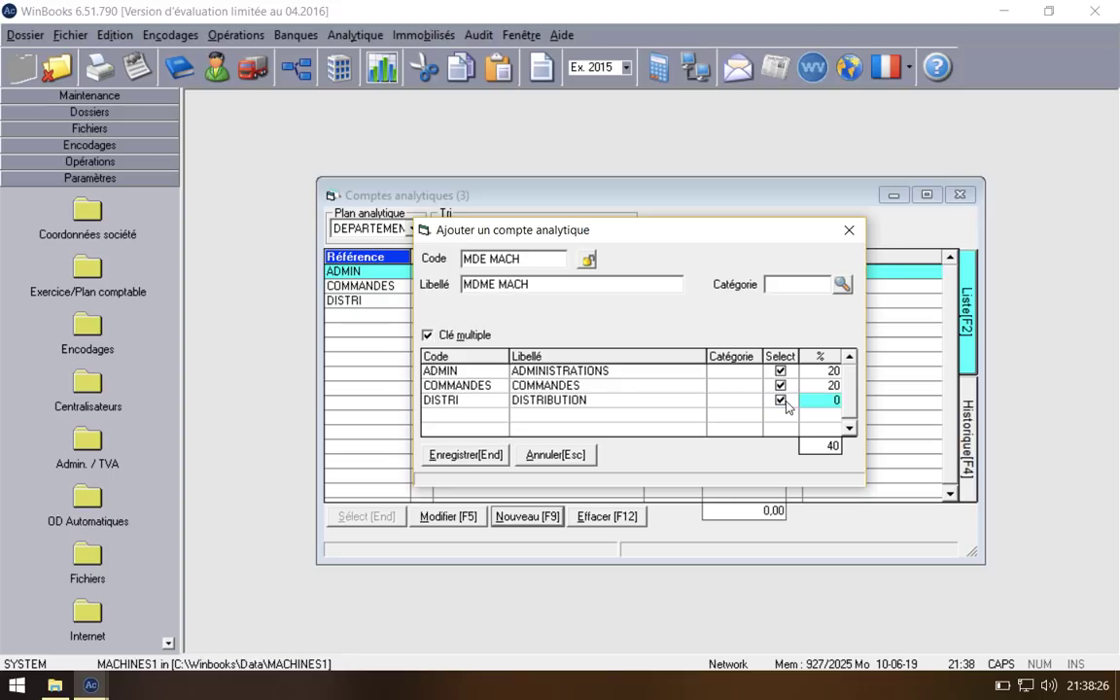
text(60)
click(475, 456)
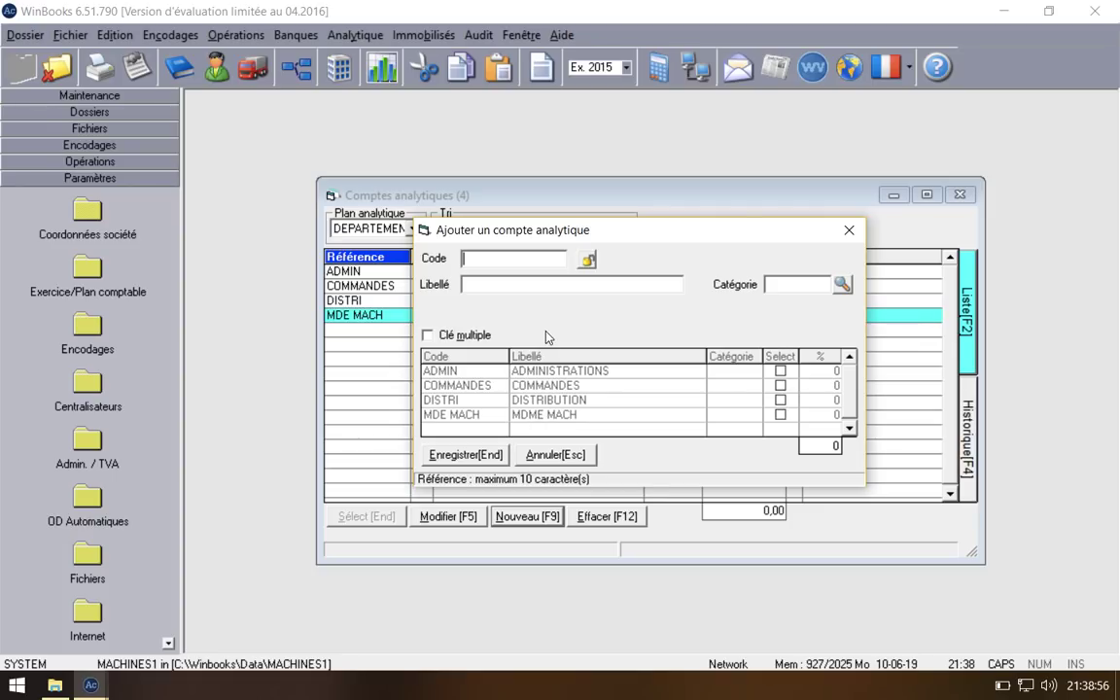
Step: Enter another DEPARTEMENTS account with code and label TEL FIXE and mark it as a multiple key
text(TEL)
key(Return)
text(TEL FIXE)
key(Return)
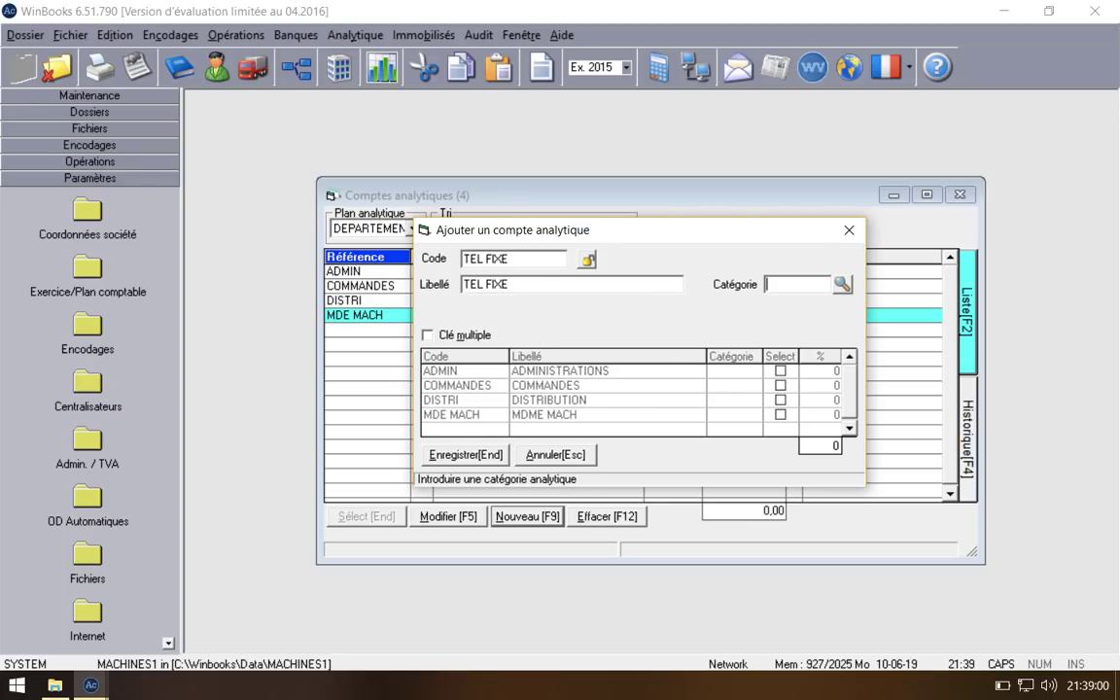
click(445, 335)
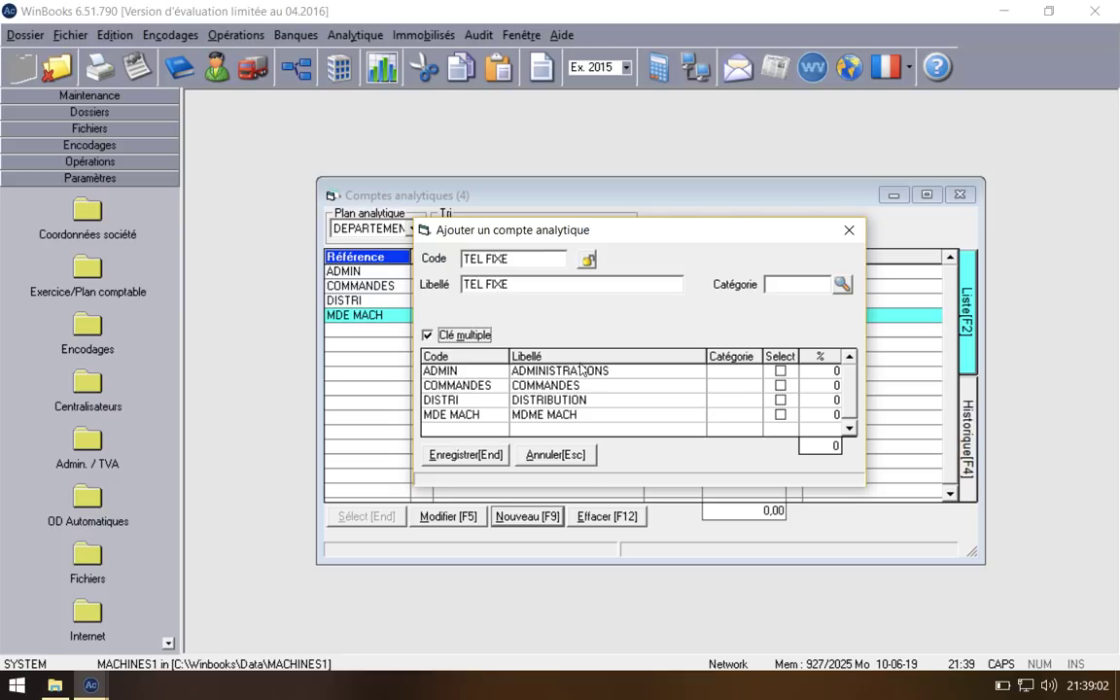
Step: Distribute the TEL FIXE key as ADMIN 50%, COMMANDES 30% and DISTRI 20%, save it, and close the analytical accounts windows
click(780, 372)
text(50)
key(Return)
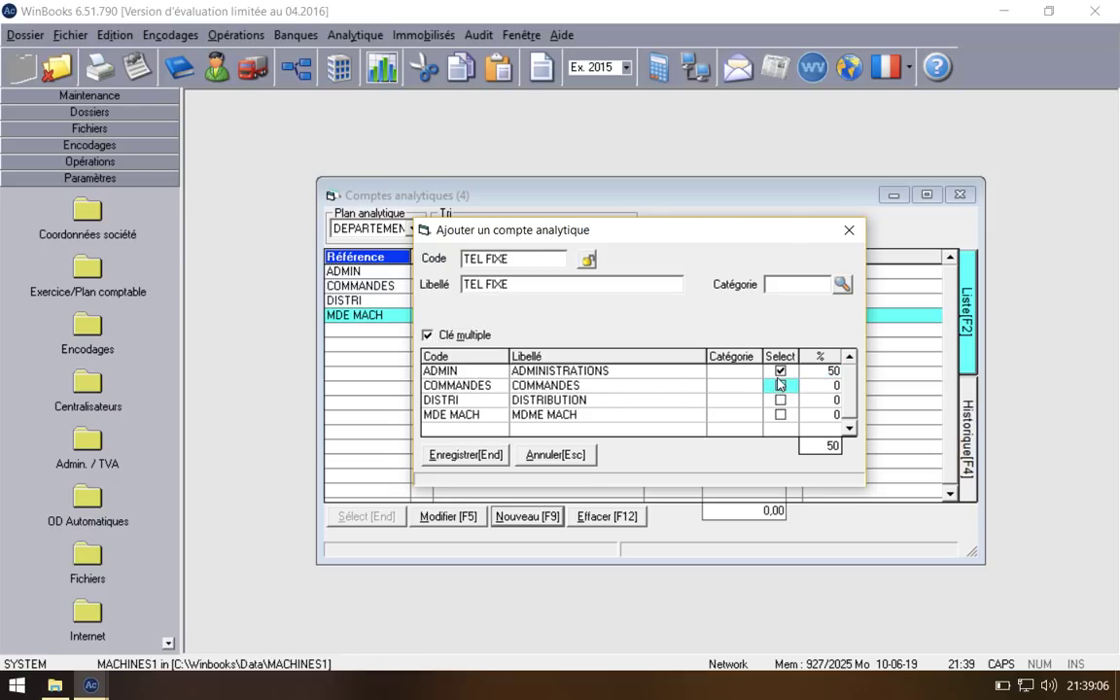
click(778, 387)
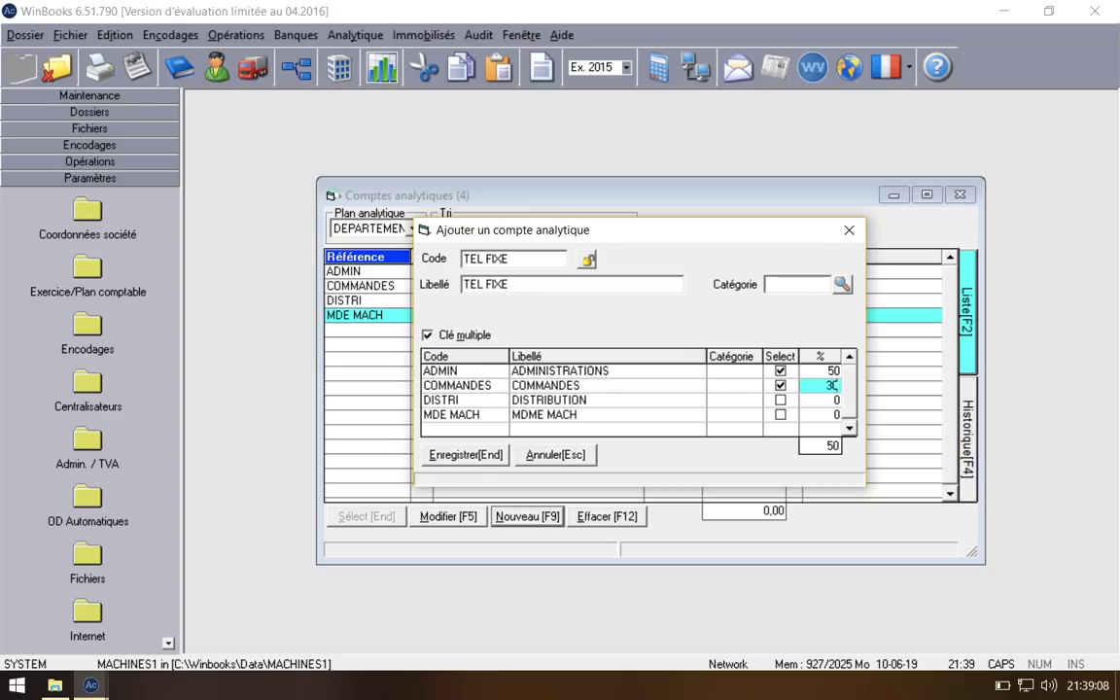
click(780, 399)
key(Return)
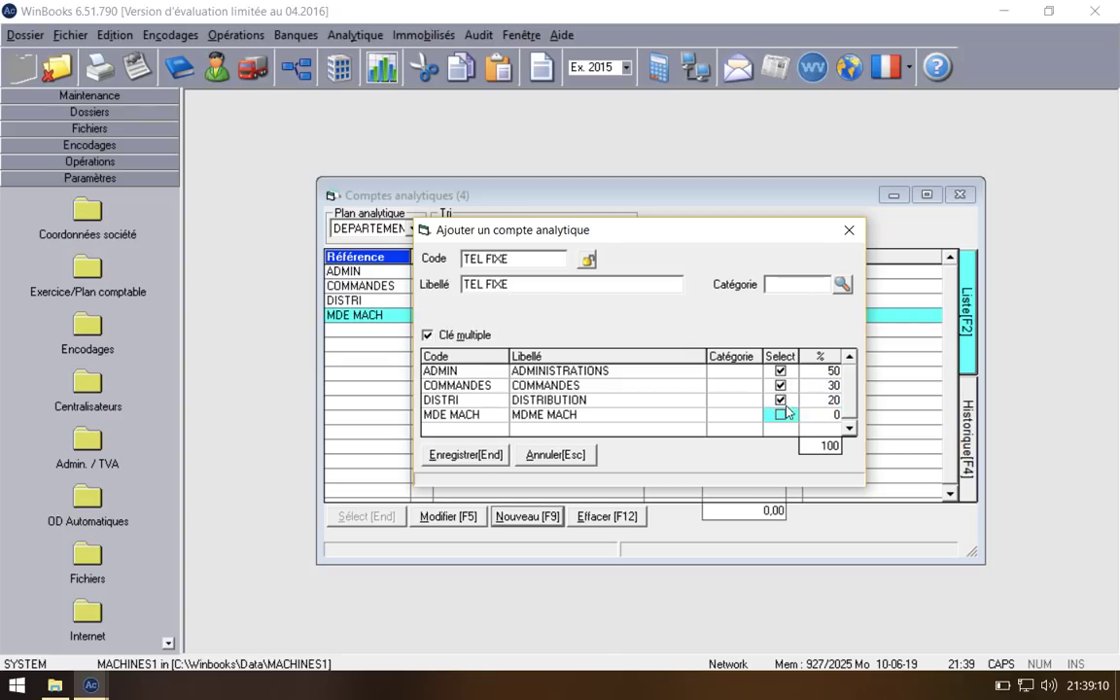
click(447, 454)
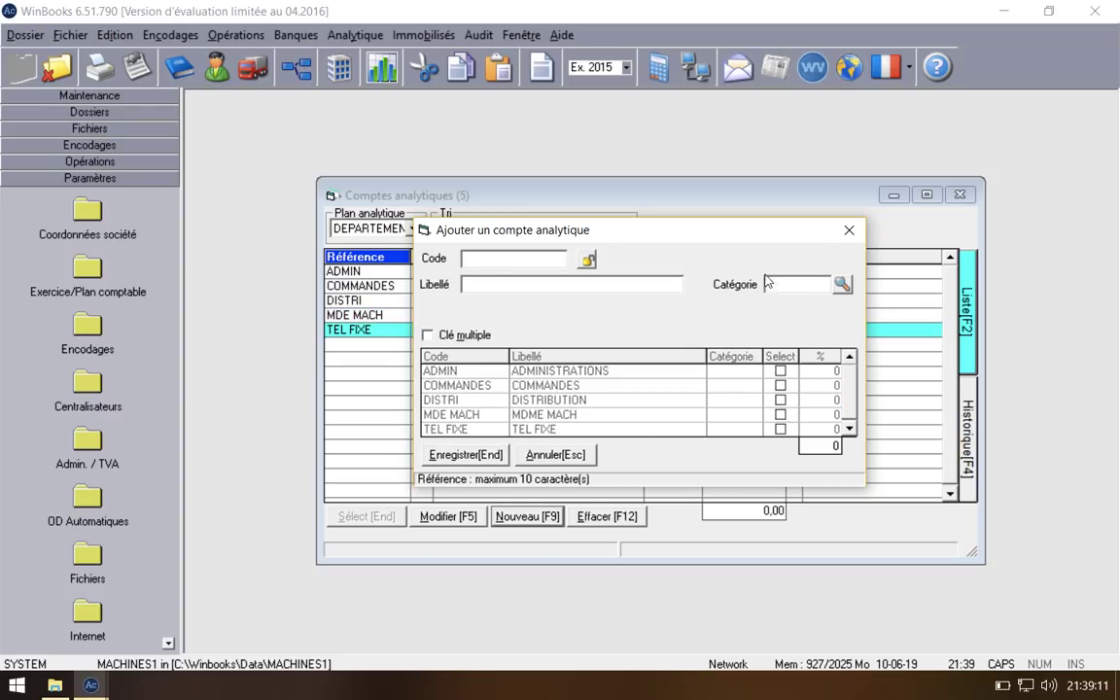
click(847, 229)
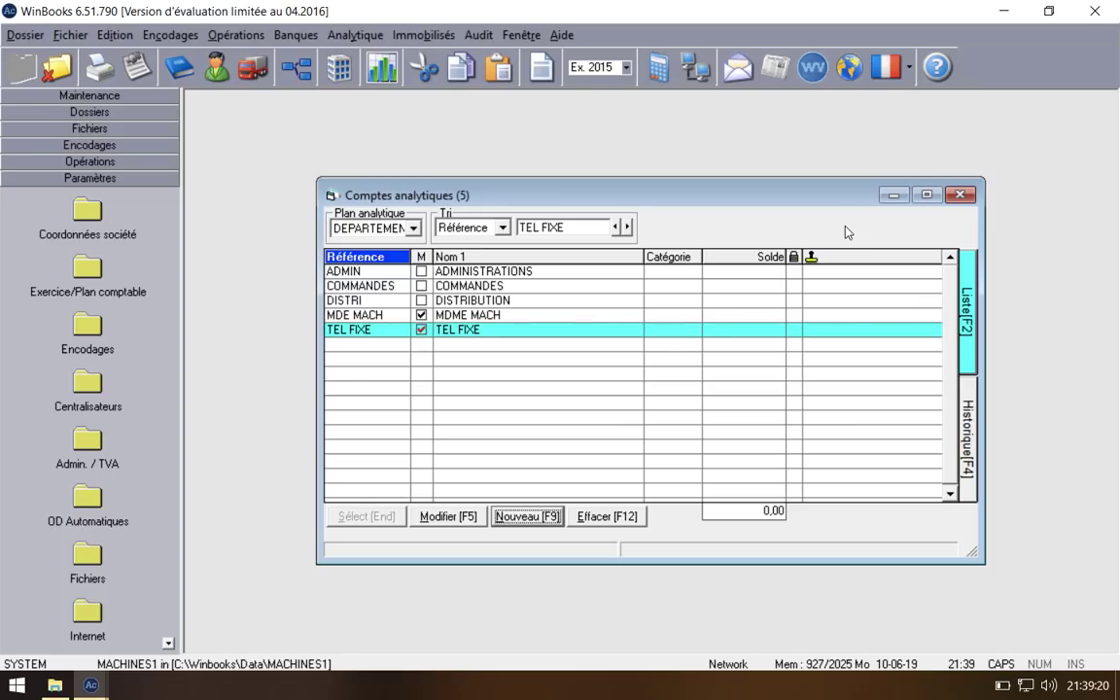
click(960, 194)
click(425, 35)
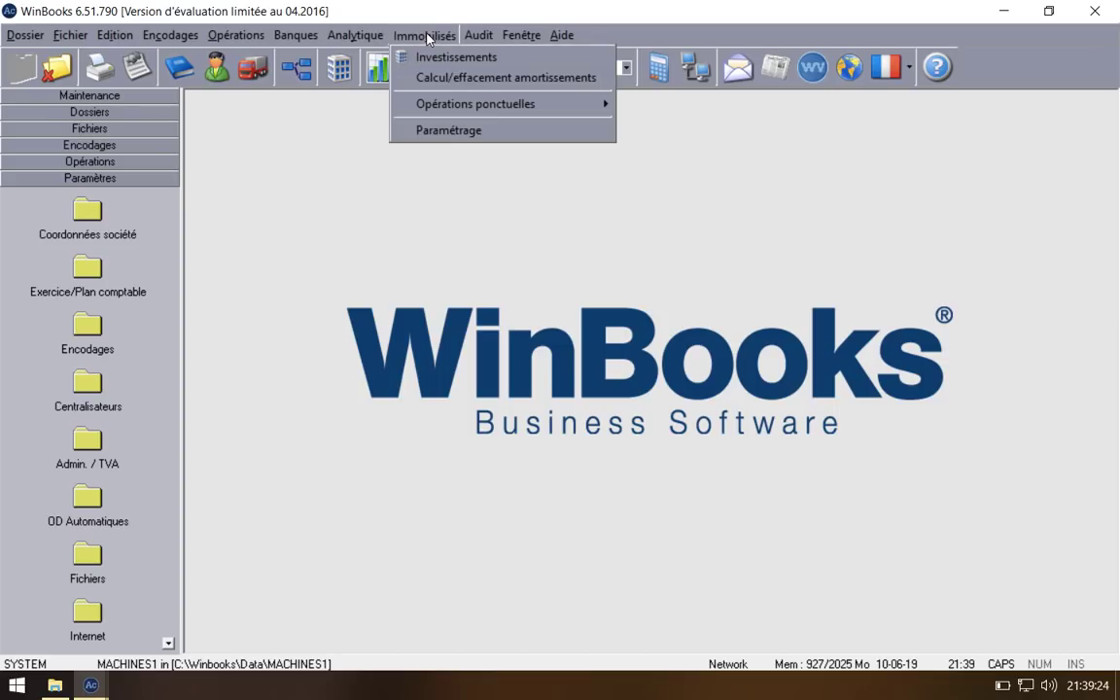
click(360, 35)
click(360, 35)
click(369, 58)
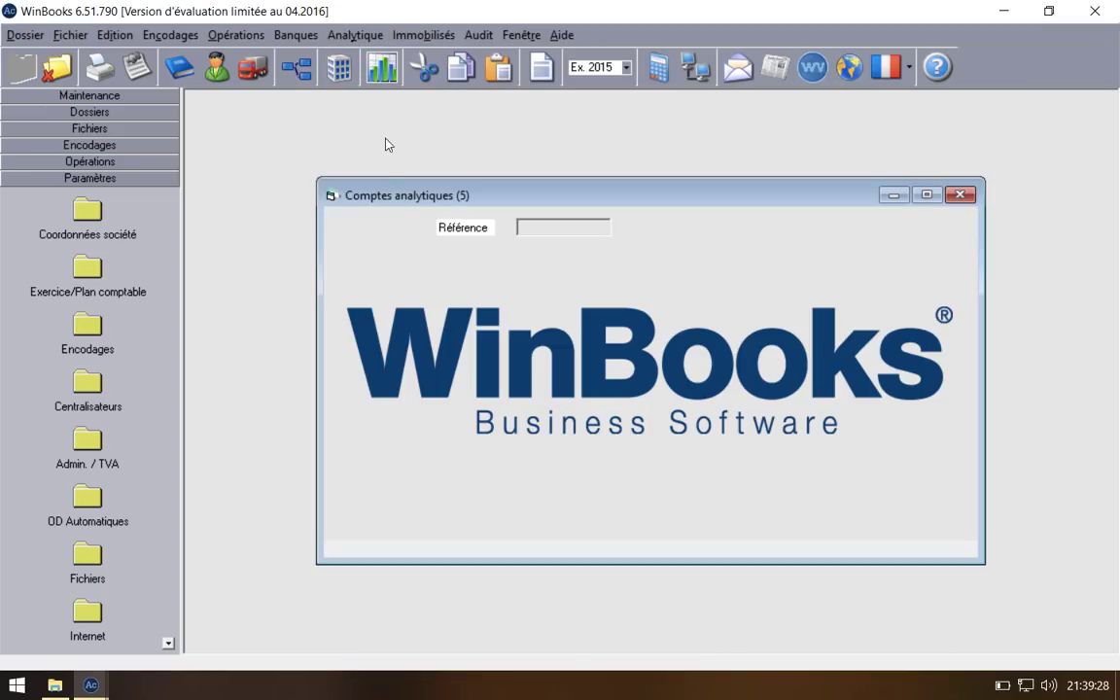
drag(516, 180, 555, 56)
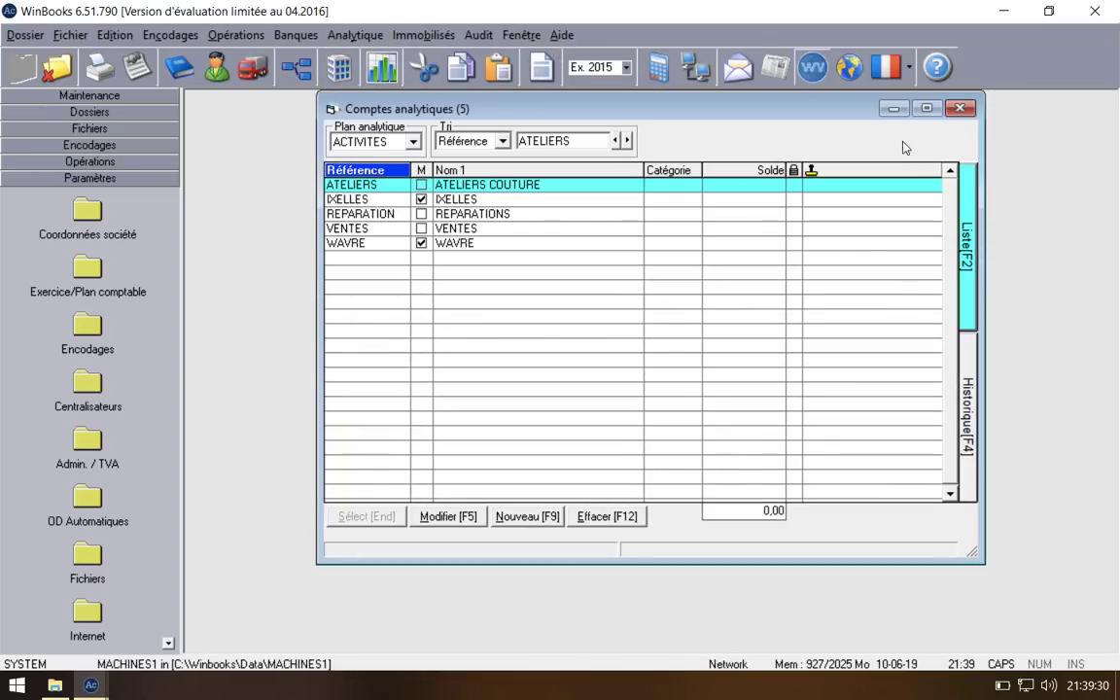
click(924, 111)
click(356, 35)
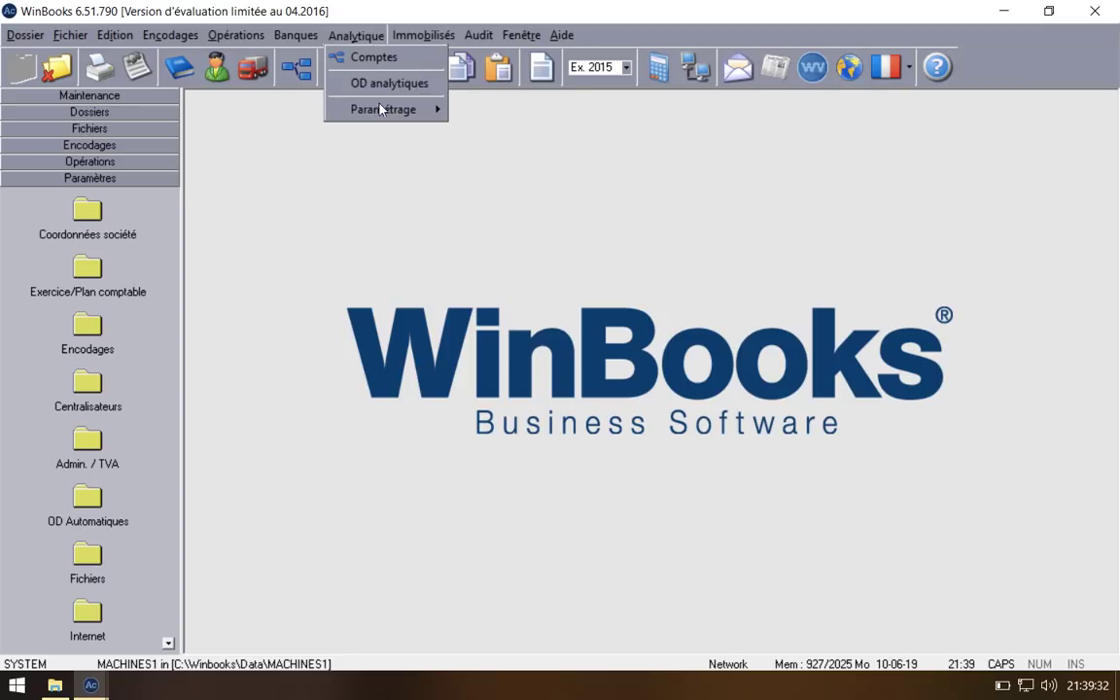
mouse_move(381, 109)
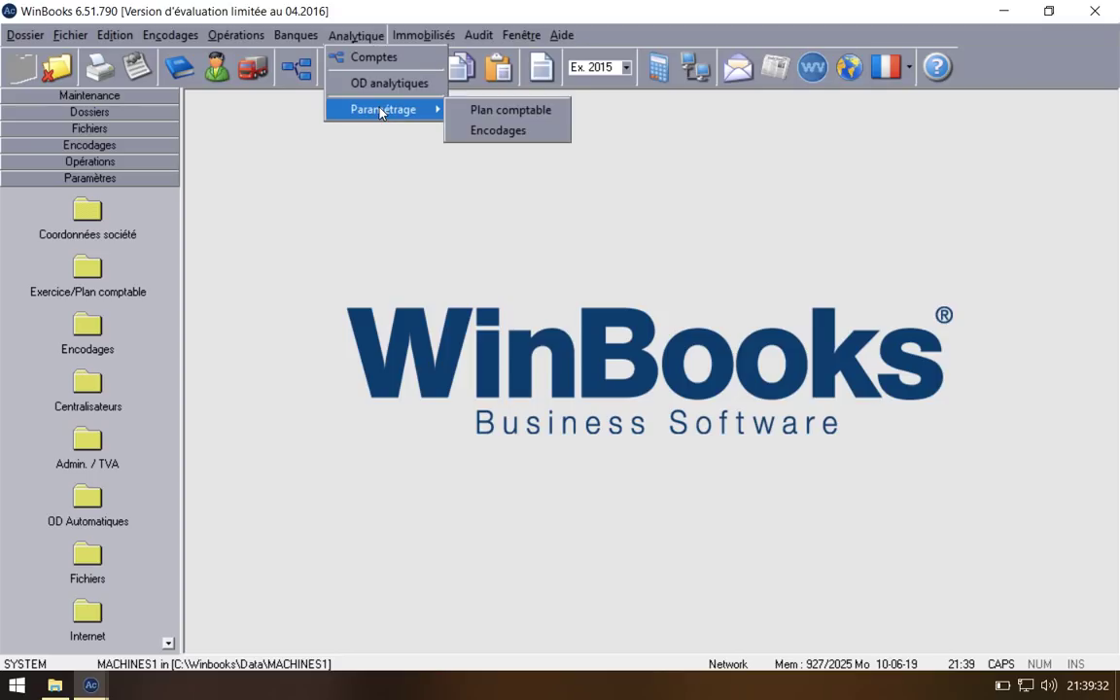
click(501, 130)
click(834, 210)
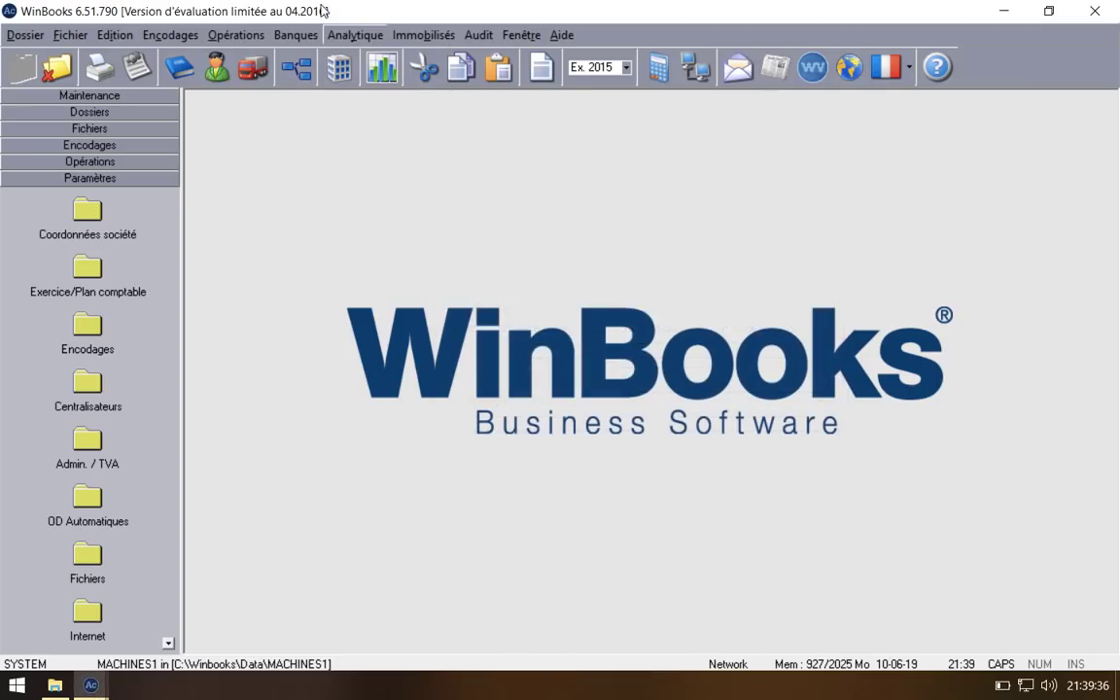
Step: In the analytical settings of the chart of accounts, enable allocation to the ACTIVITES plan for account class 6 (CHARGES)
click(356, 35)
mouse_move(389, 109)
click(507, 113)
drag(544, 175, 578, 93)
drag(605, 562, 603, 601)
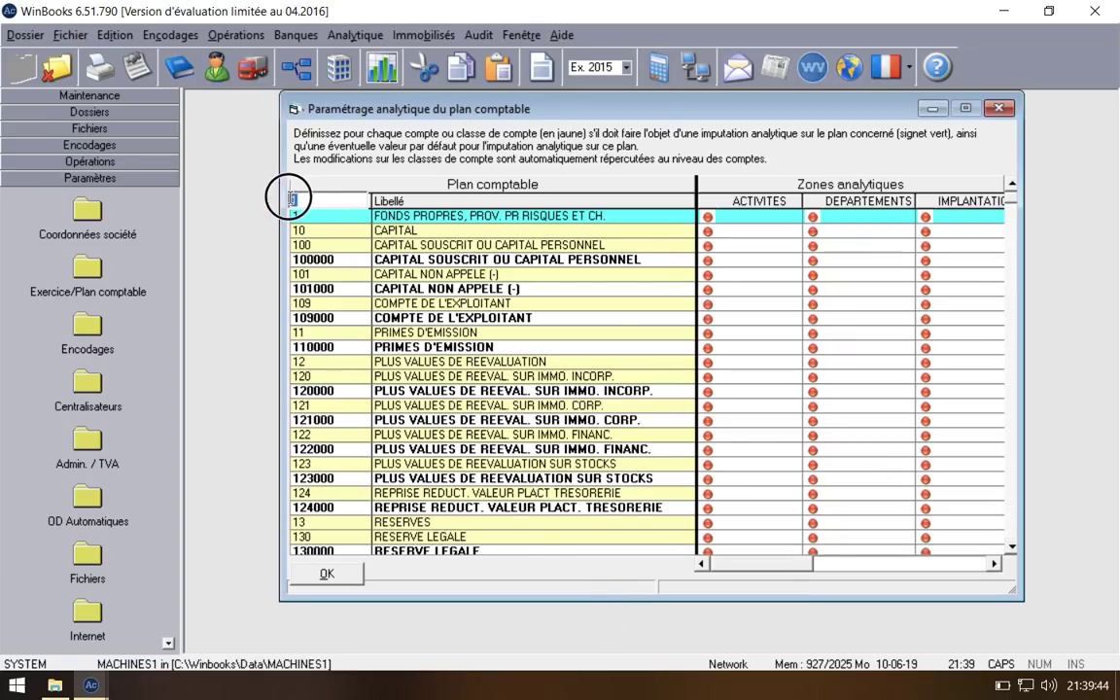
text(6)
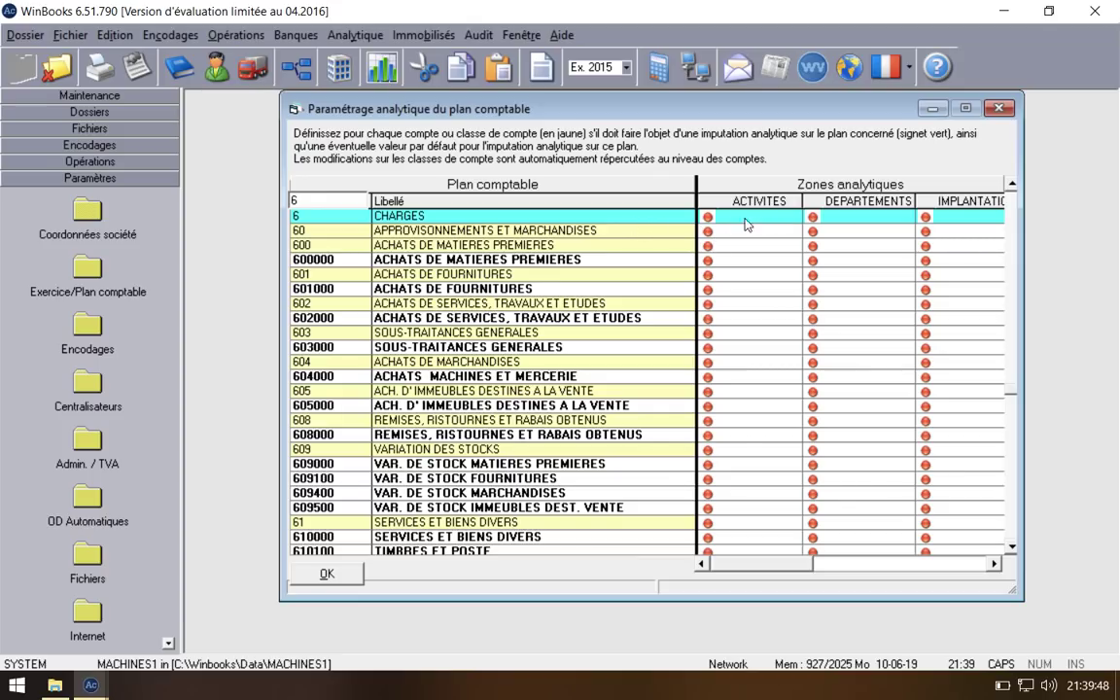
click(708, 216)
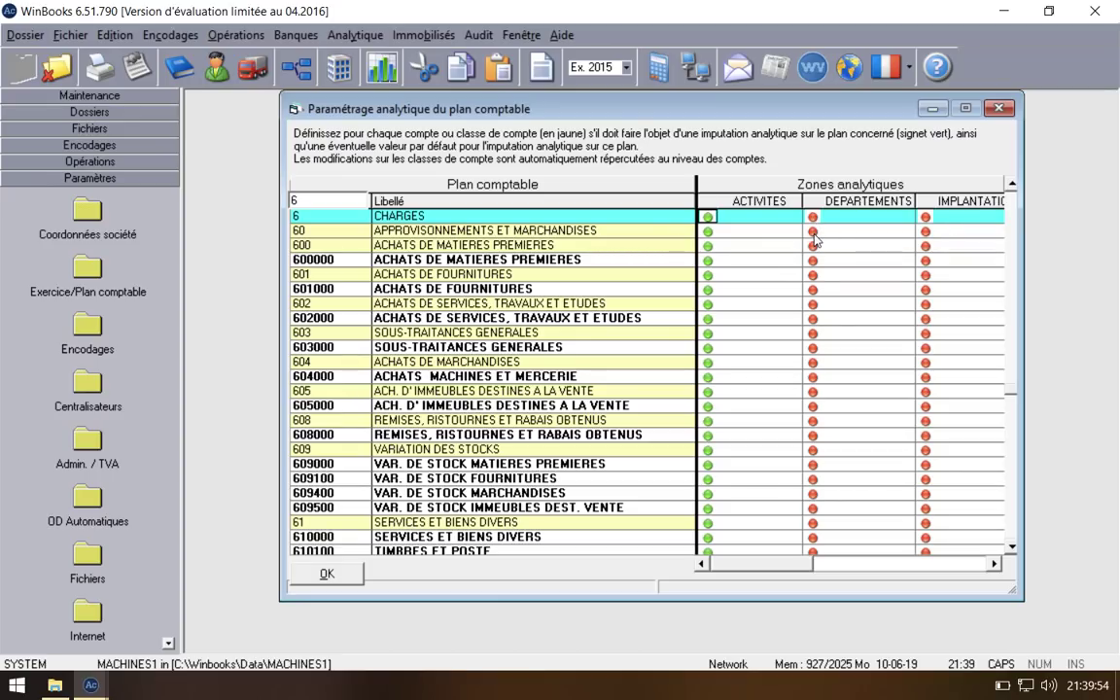
Step: Enable DEPARTEMENTS allocation for account classes 61, 62 and 63, and IMPLANTATION allocation for the whole of class 6
click(813, 524)
click(926, 217)
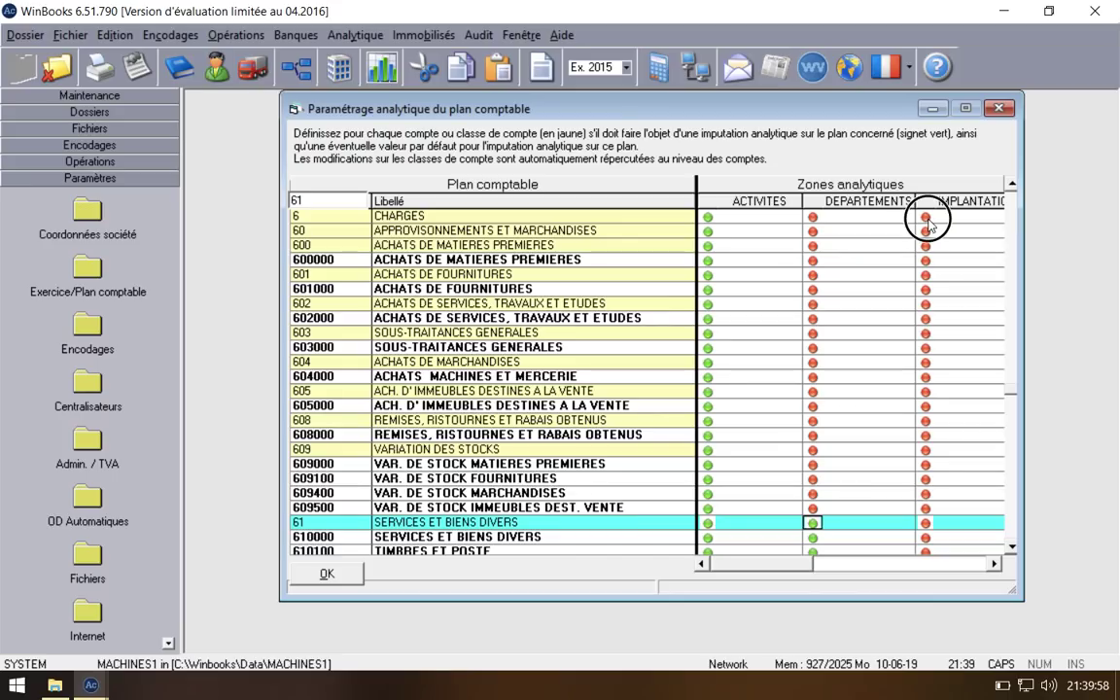
scroll(830, 362, down, 10)
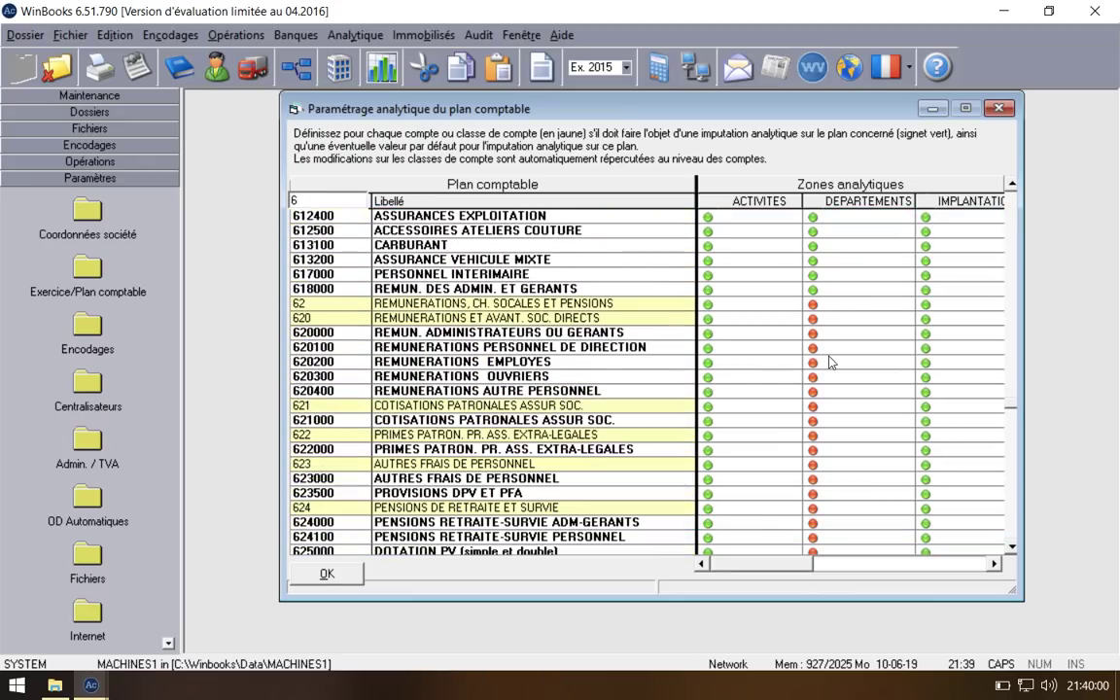
click(813, 306)
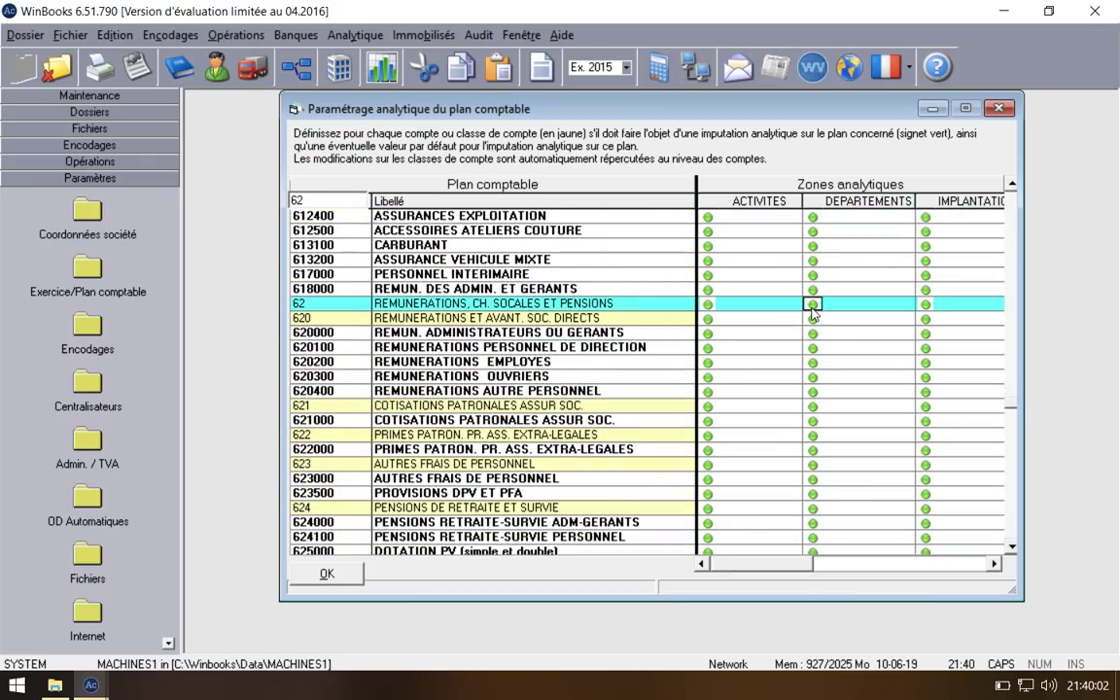
scroll(809, 331, down, 4)
scroll(809, 333, down, 2)
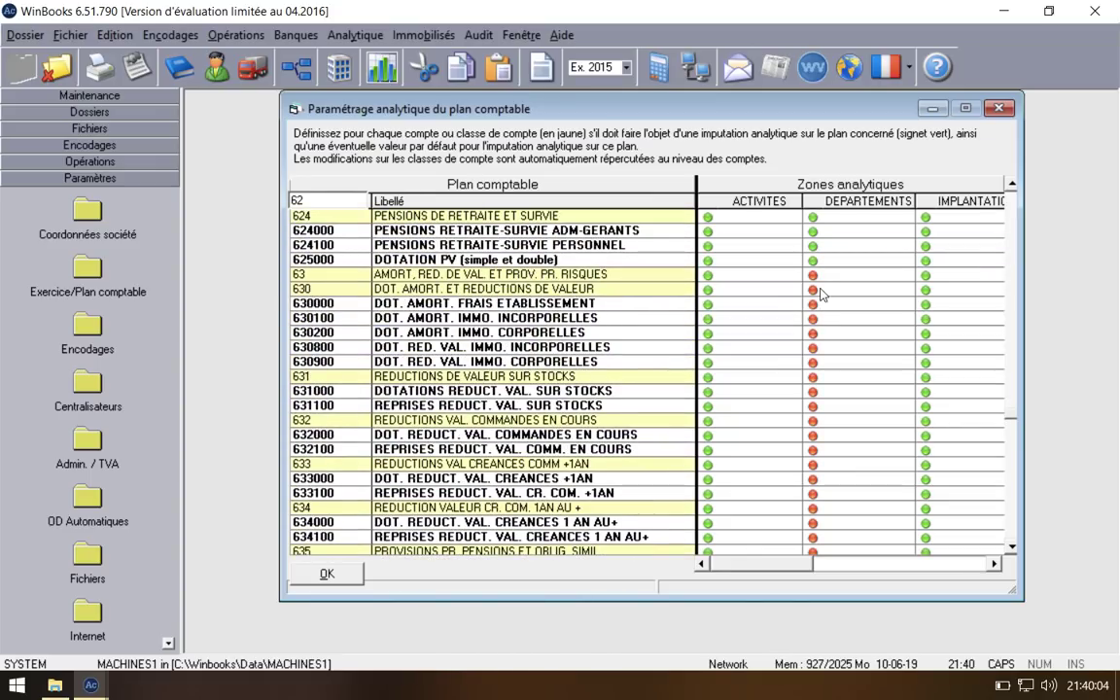
click(813, 280)
Step: Disable ACTIVITES and IMPLANTATION allocation for class 65 (CHARGES FINANCIERES), and enable DEPARTEMENTS allocation for class 64
scroll(768, 412, down, 8)
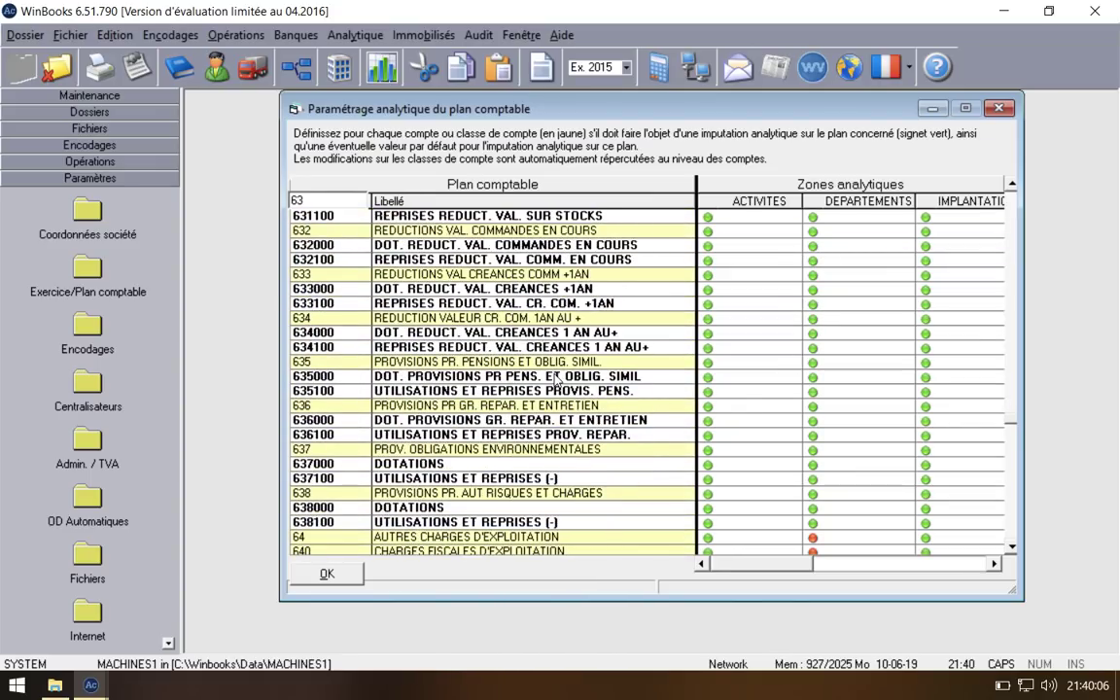
scroll(758, 430, down, 3)
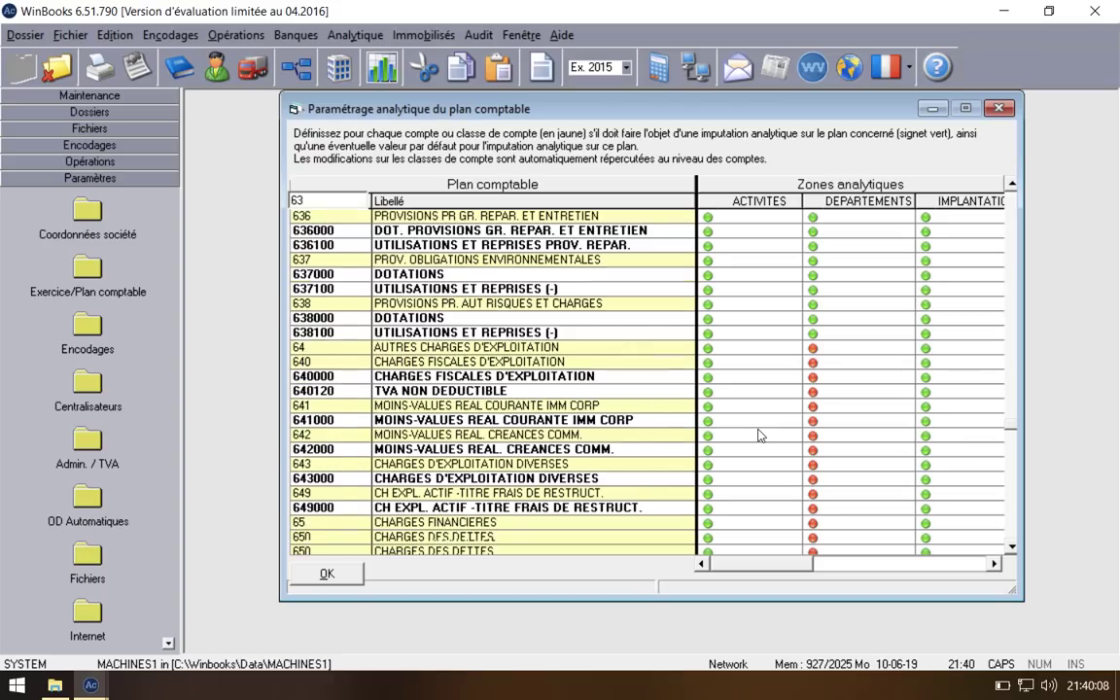
click(831, 407)
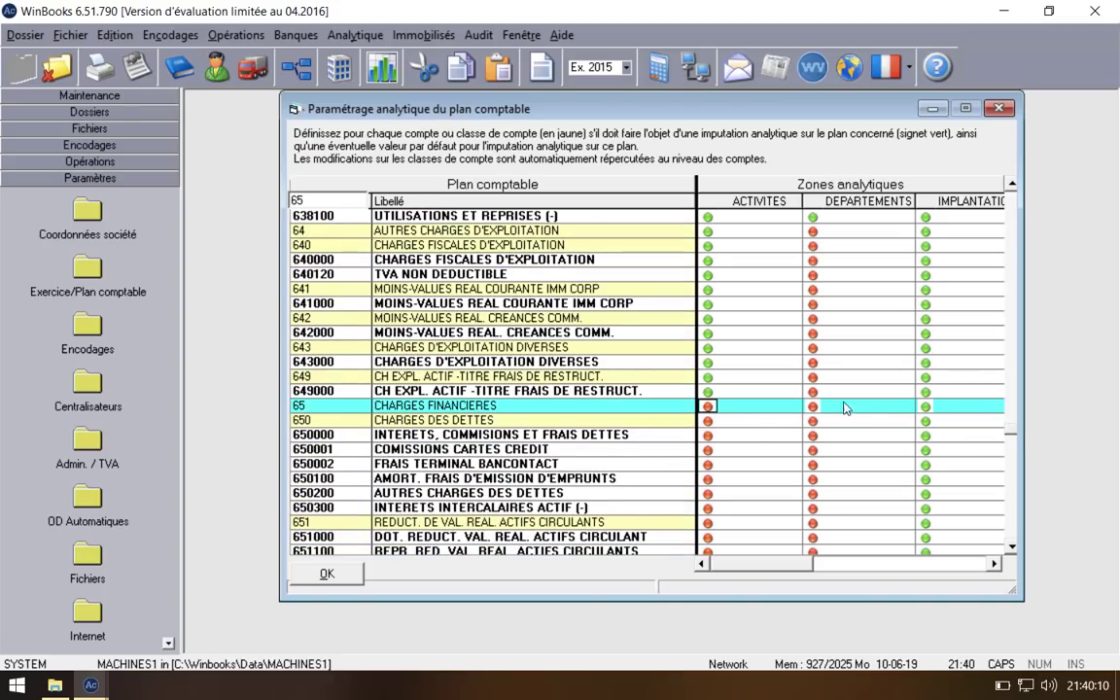
click(929, 408)
click(739, 231)
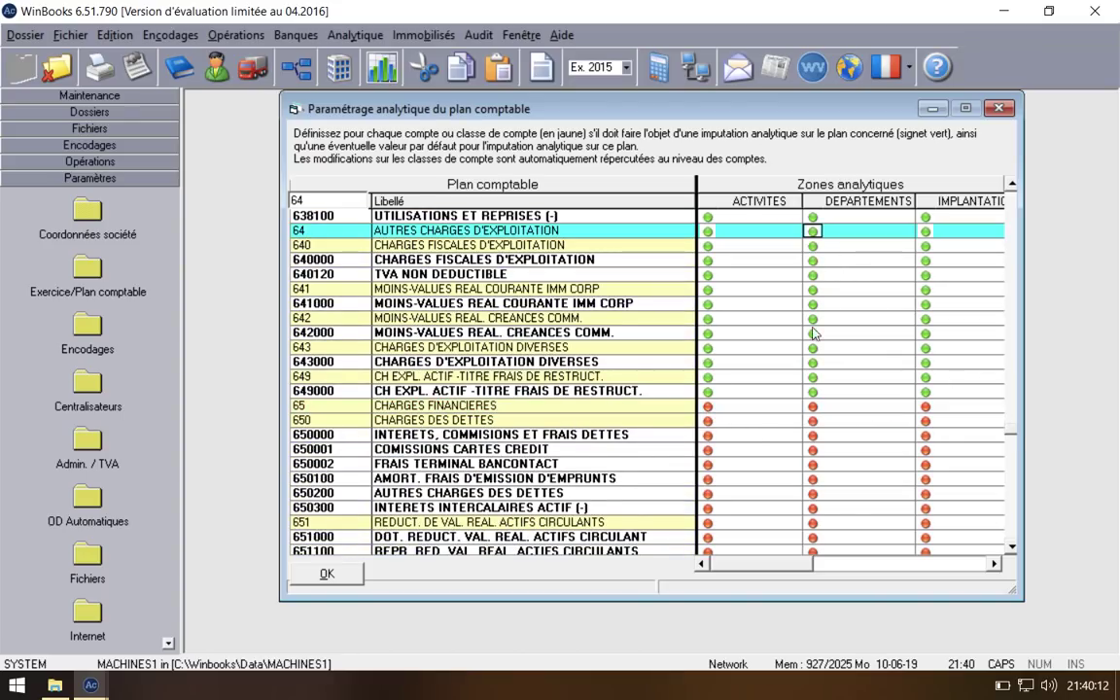
Step: Disable allocation to the ACTIVITES and IMPLANTATION plans for account classes 66 and 67
scroll(813, 428, down, 6)
scroll(773, 424, down, 4)
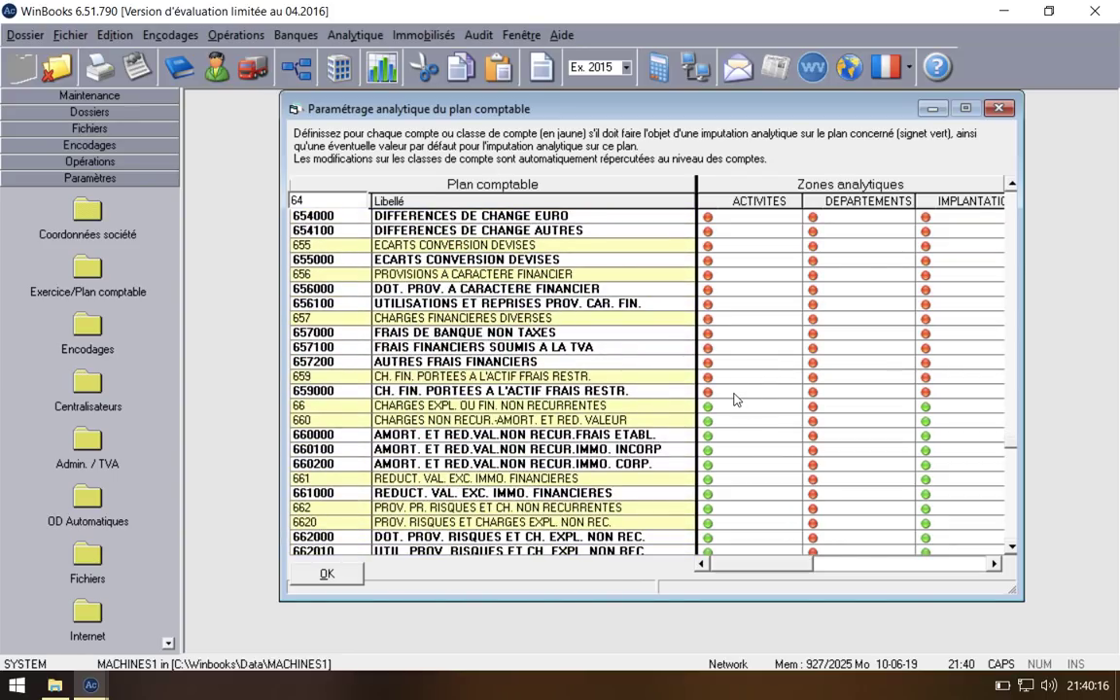
click(708, 407)
click(929, 409)
scroll(831, 368, down, 5)
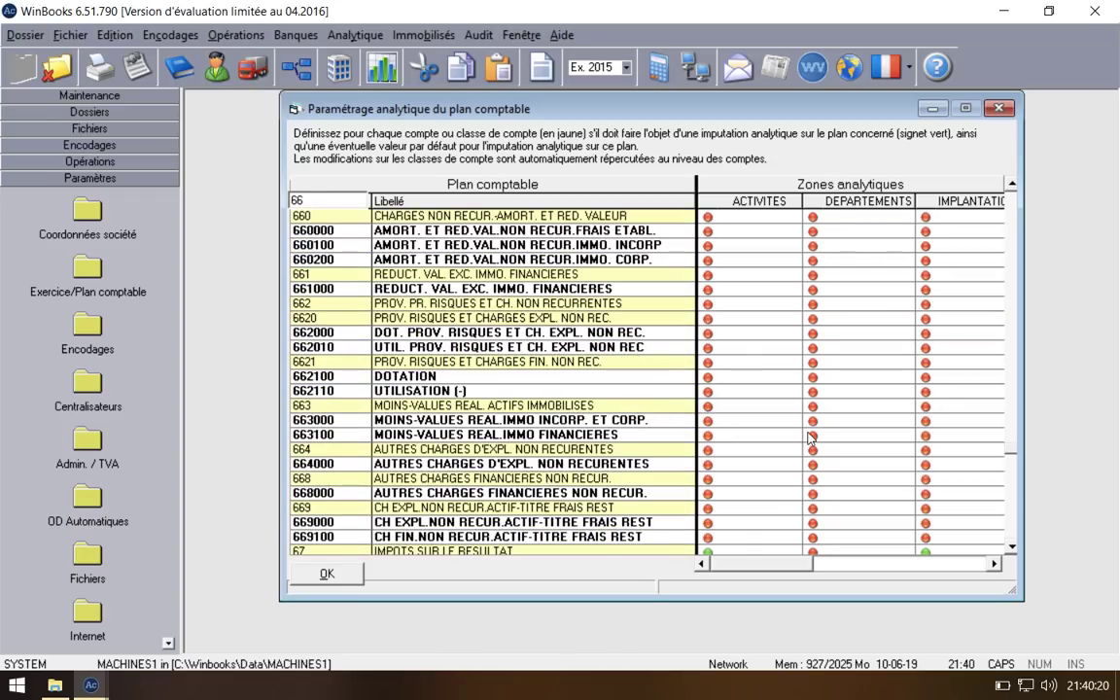
scroll(731, 395, down, 4)
click(708, 406)
click(926, 407)
Step: Disable allocation to the ACTIVITES and IMPLANTATION plans for account classes 68 and 69
scroll(822, 445, down, 8)
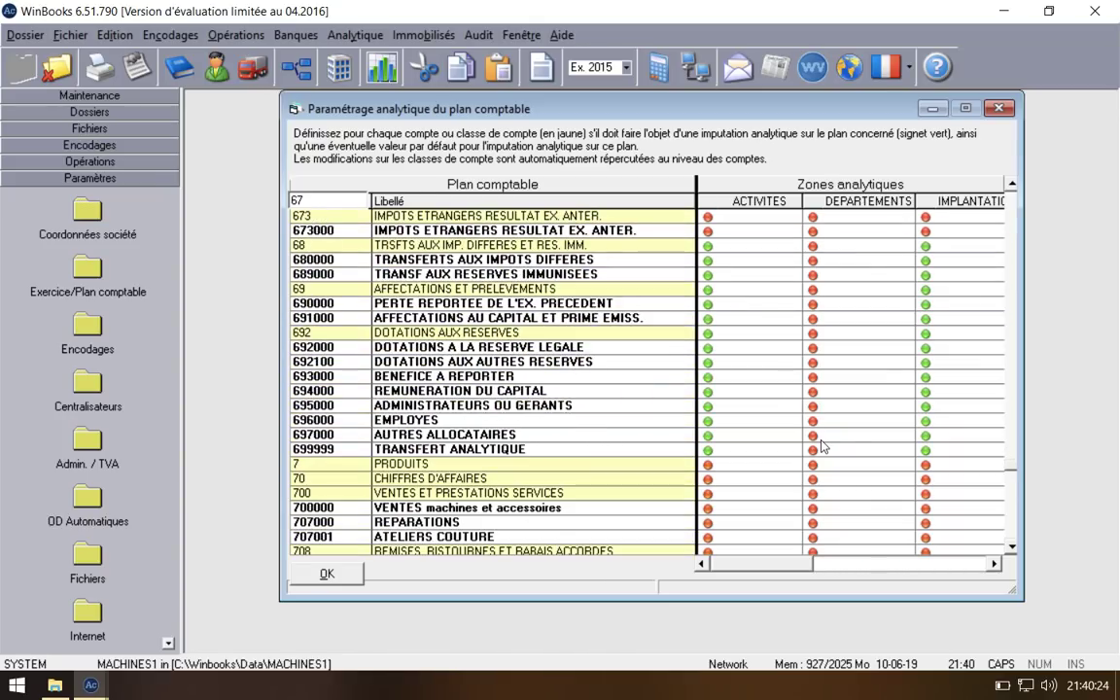
click(708, 246)
click(926, 246)
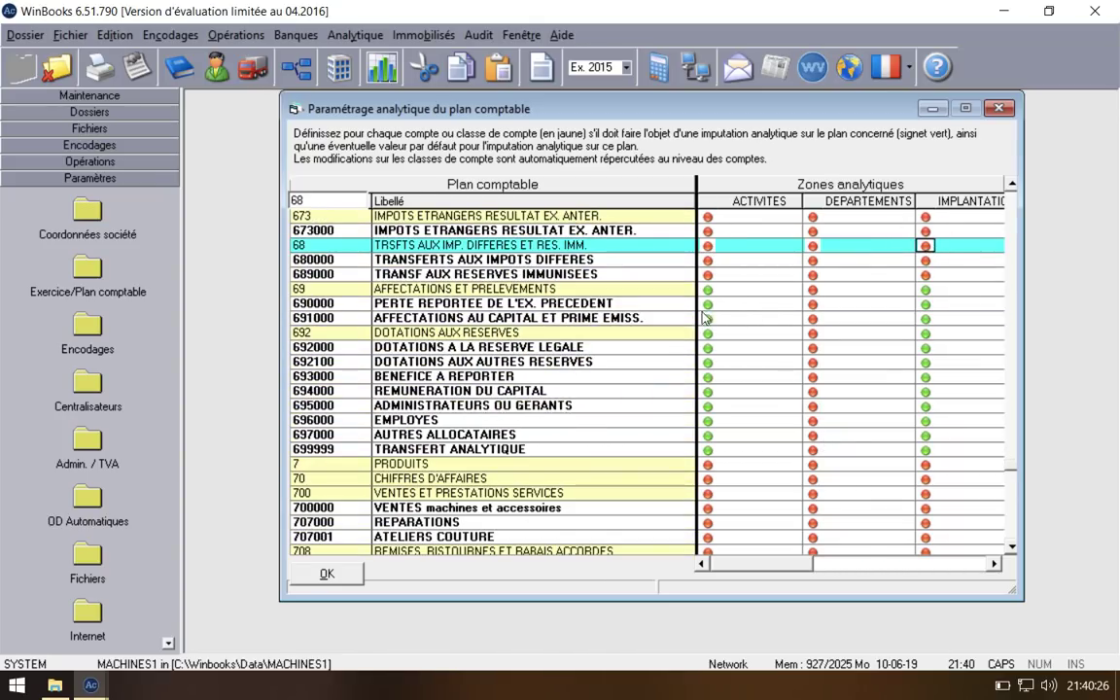
click(708, 290)
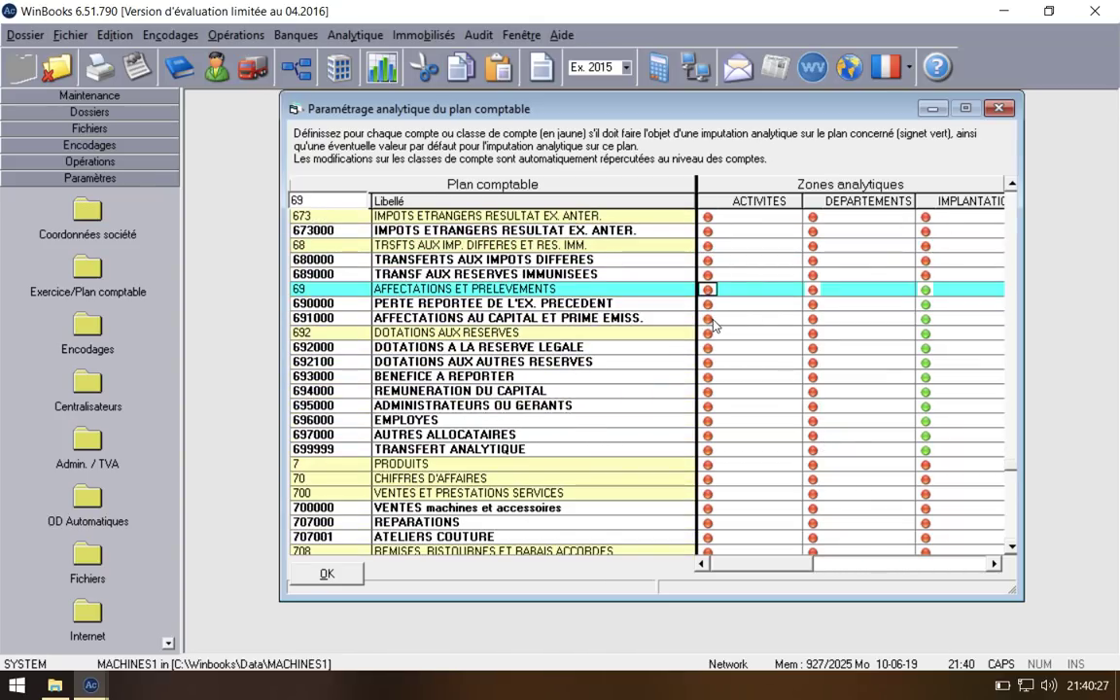
click(927, 289)
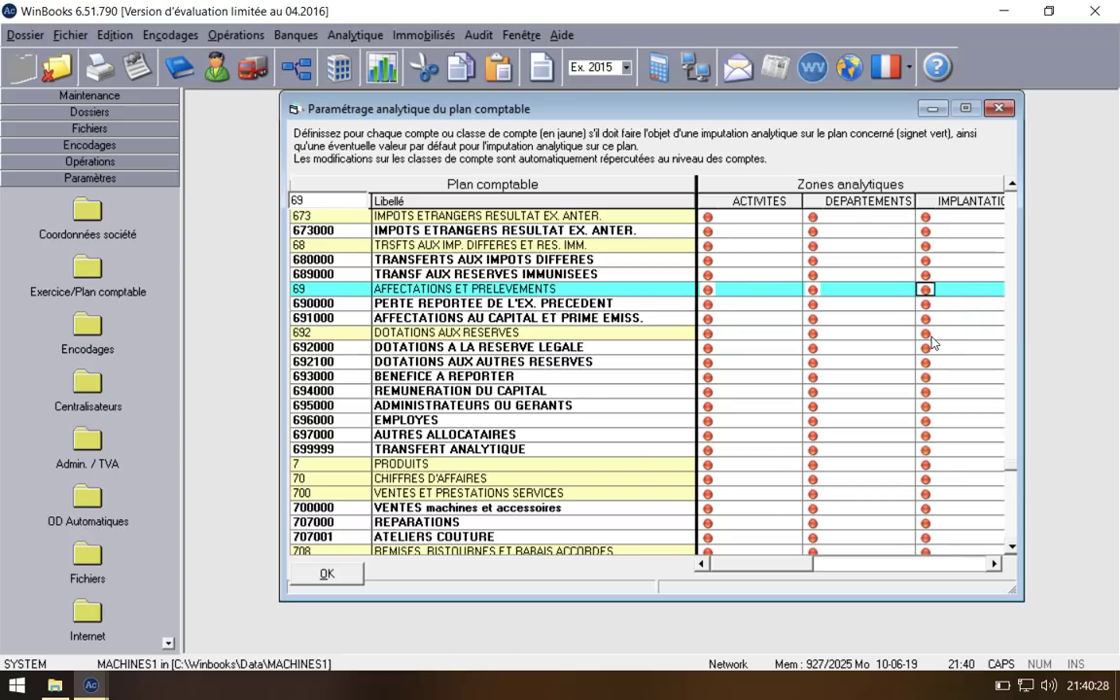
Step: Enable ACTIVITES, DEPARTEMENTS and IMPLANTATION allocation for account 699999 (TRANSFERT ANALYTIQUE)
click(718, 451)
click(813, 451)
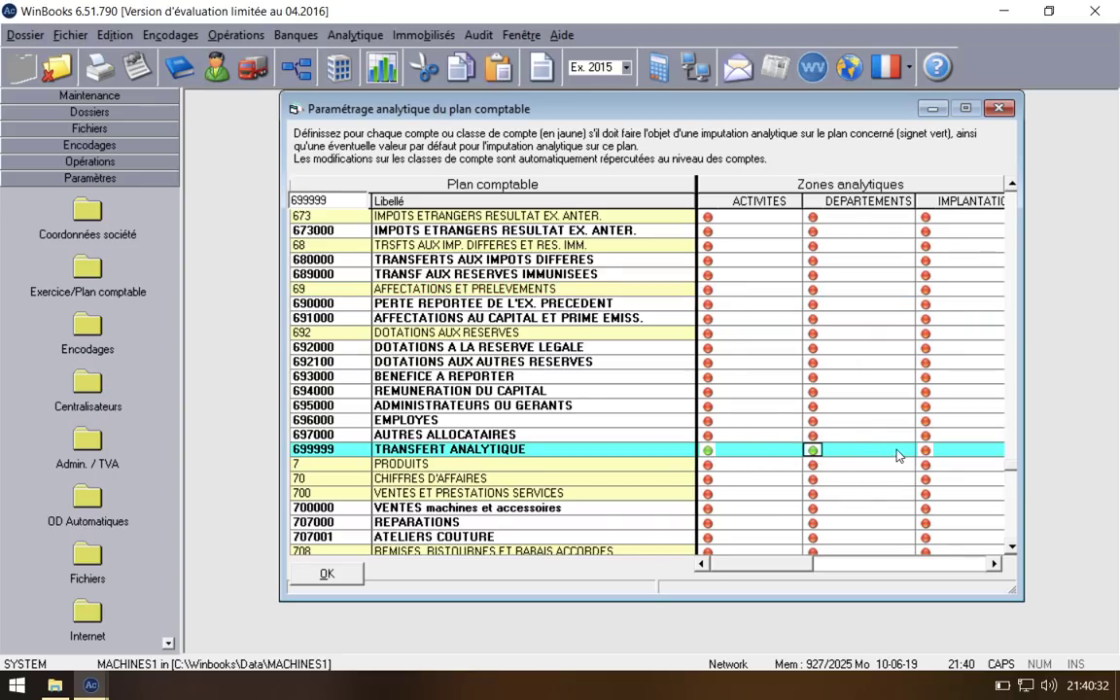
click(924, 452)
Step: Enable ACTIVITES, DEPARTEMENTS and IMPLANTATION allocation for the whole of account class 7 (PRODUITS)
scroll(834, 405, down, 4)
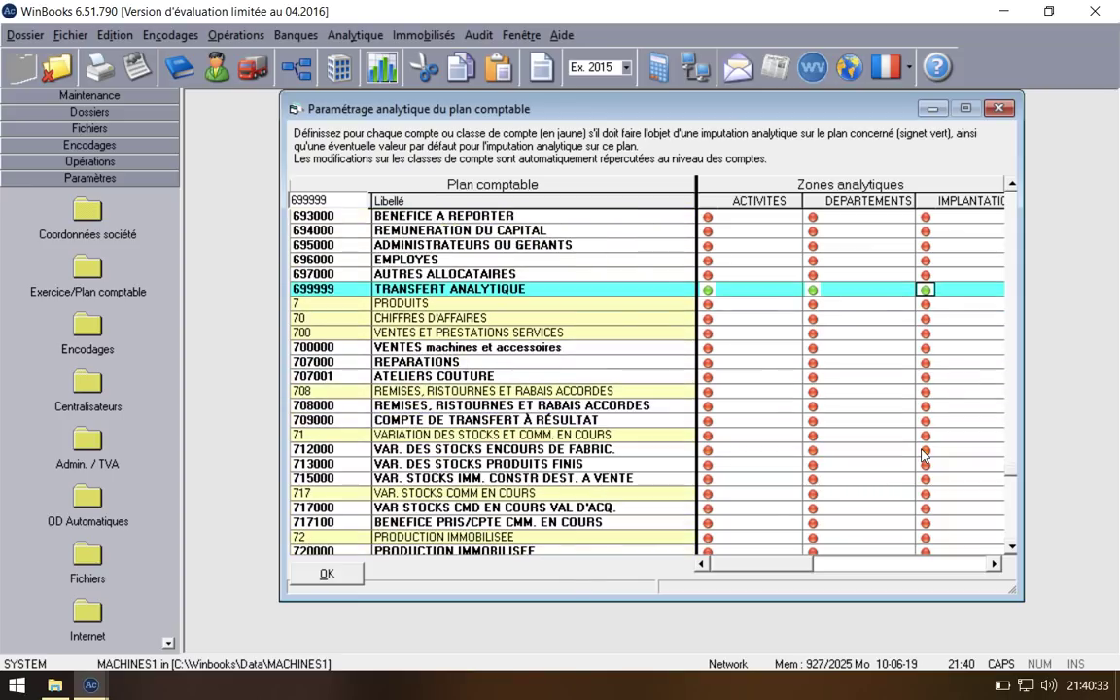
click(708, 303)
click(813, 305)
click(925, 304)
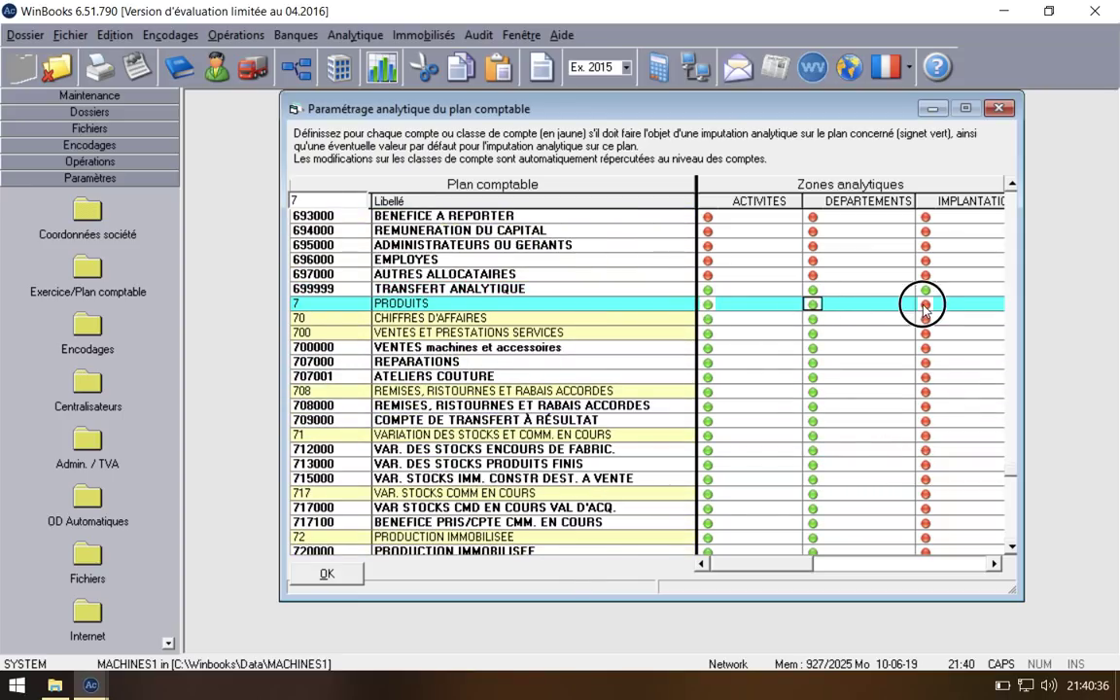
Step: Disable allocation to all three analytical plans for account 709000 (COMPTE DE TRANSFERT À RÉSULTAT)
scroll(836, 384, down, 1)
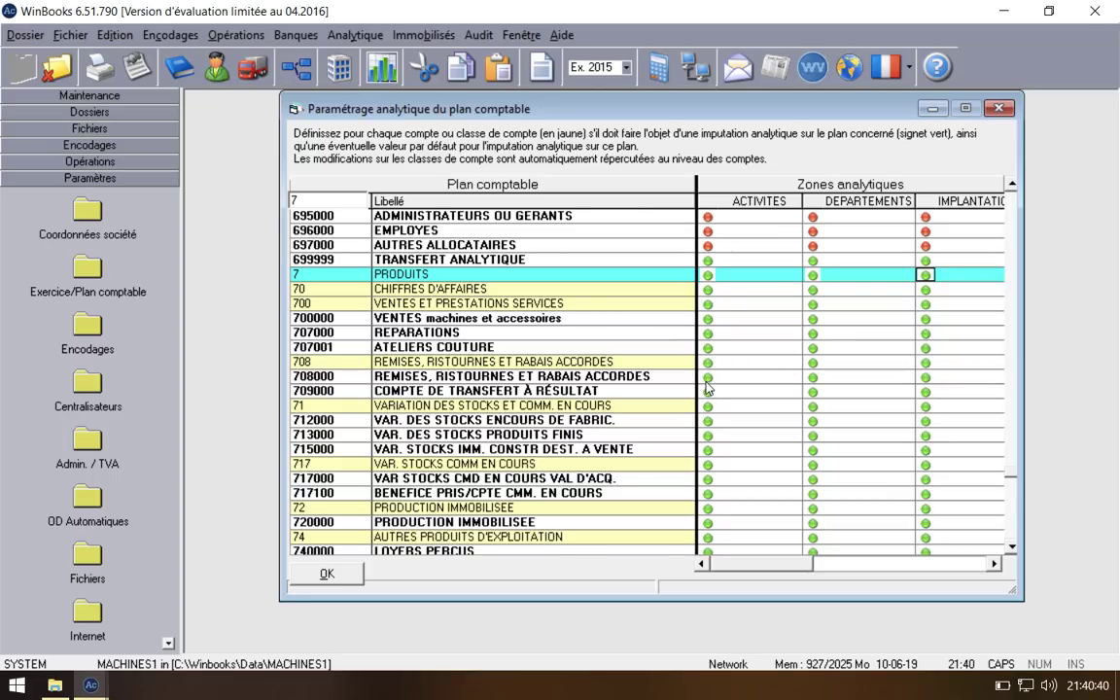
click(707, 394)
click(811, 393)
click(922, 394)
Step: Switch to the window of the MACHINESLB dossier and open the analytical settings of its chart of accounts
mouse_move(91, 686)
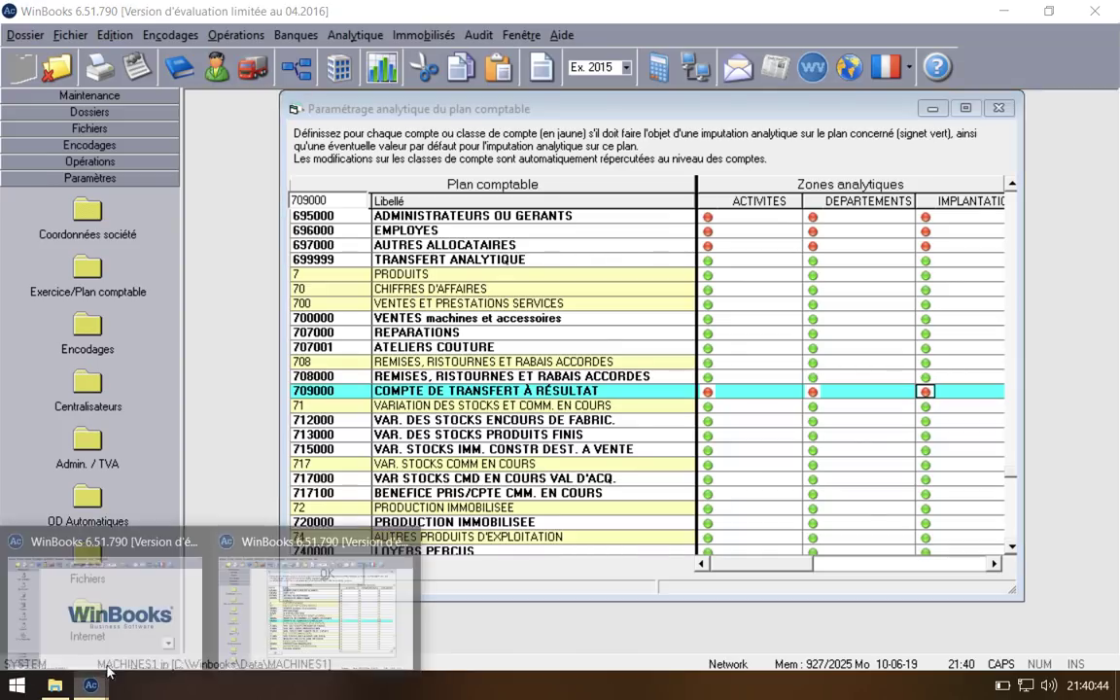
click(175, 587)
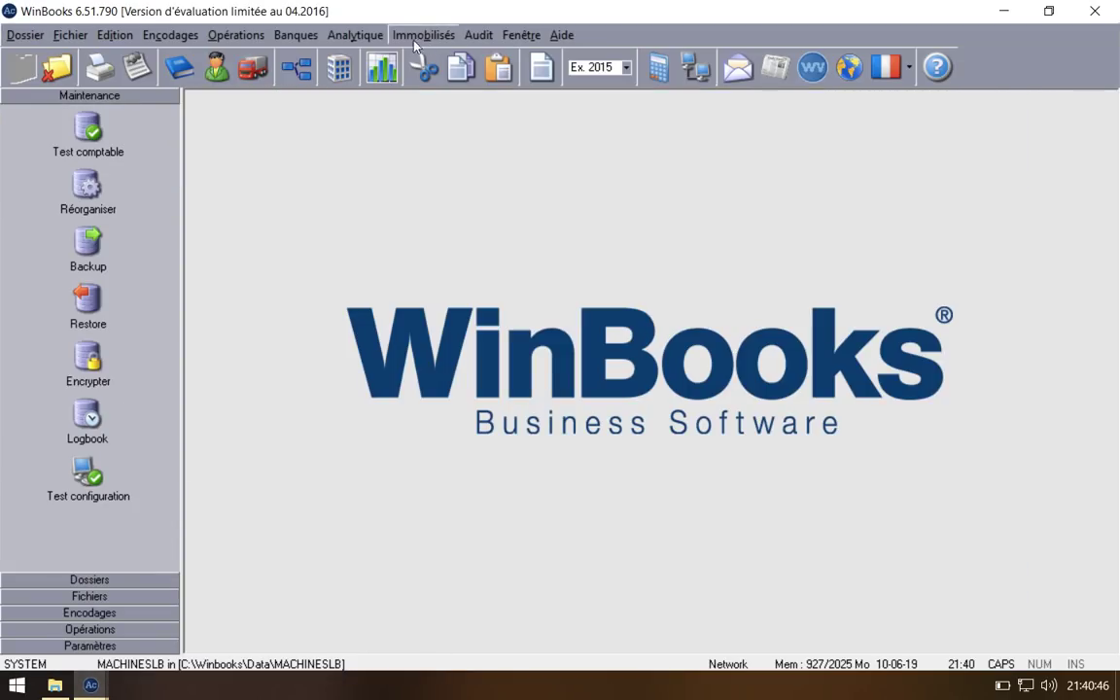
click(374, 36)
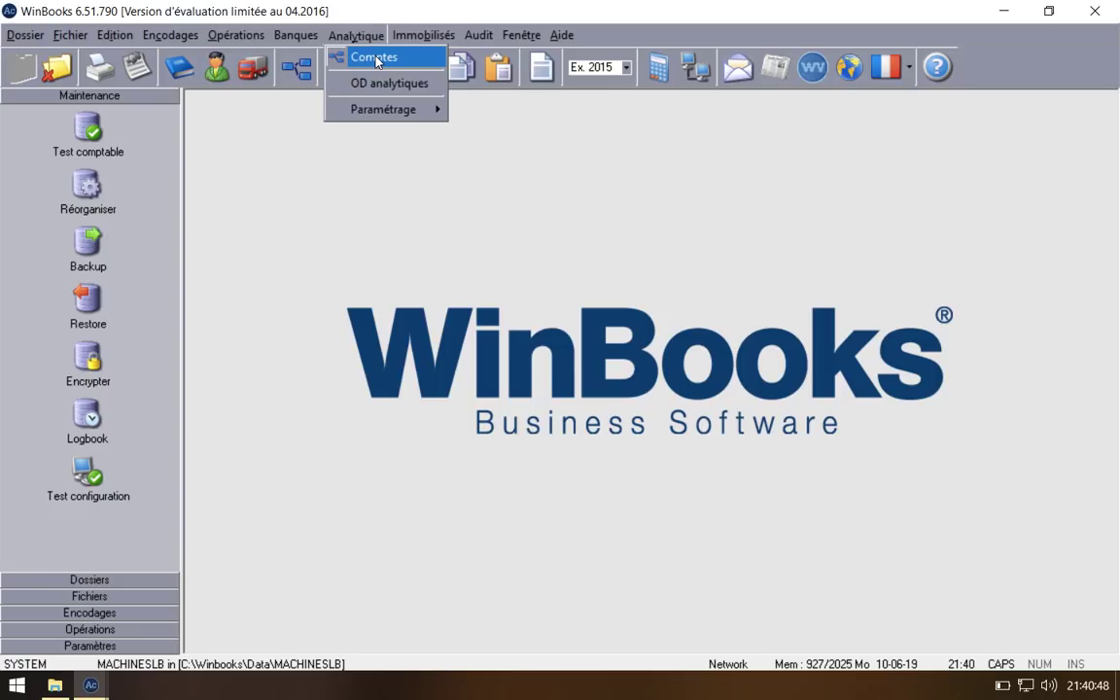
mouse_move(387, 111)
click(510, 109)
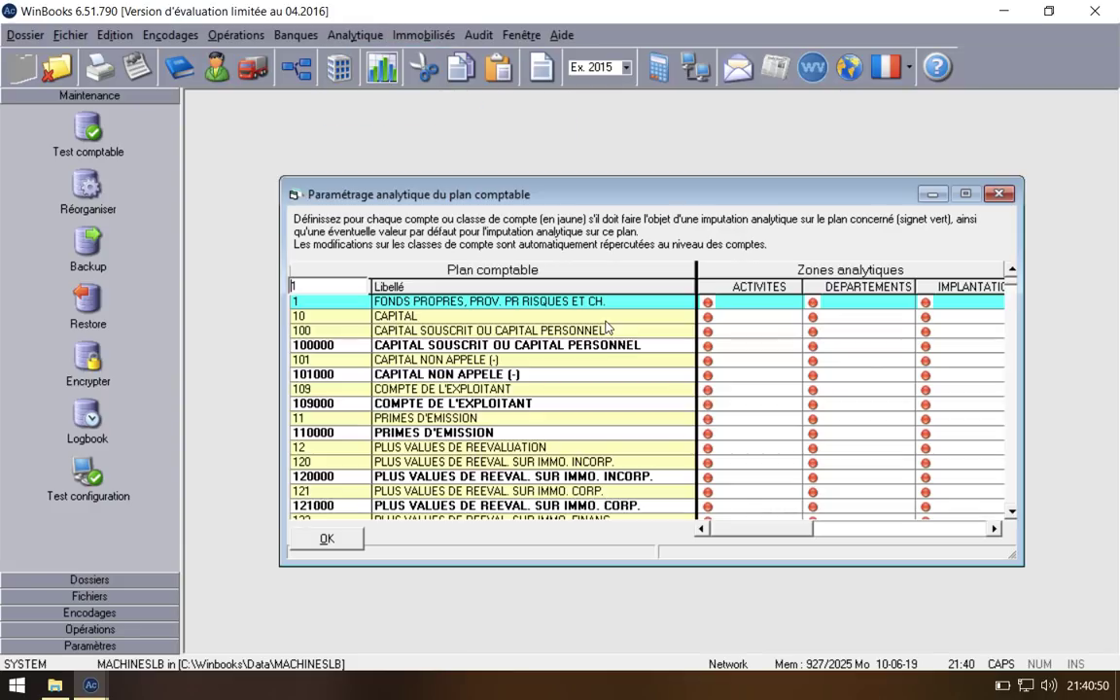
Step: Find account 708 in the MACHINESLB settings, examine which plans are enabled for class 7, and close the settings
scroll(749, 405, down, 20)
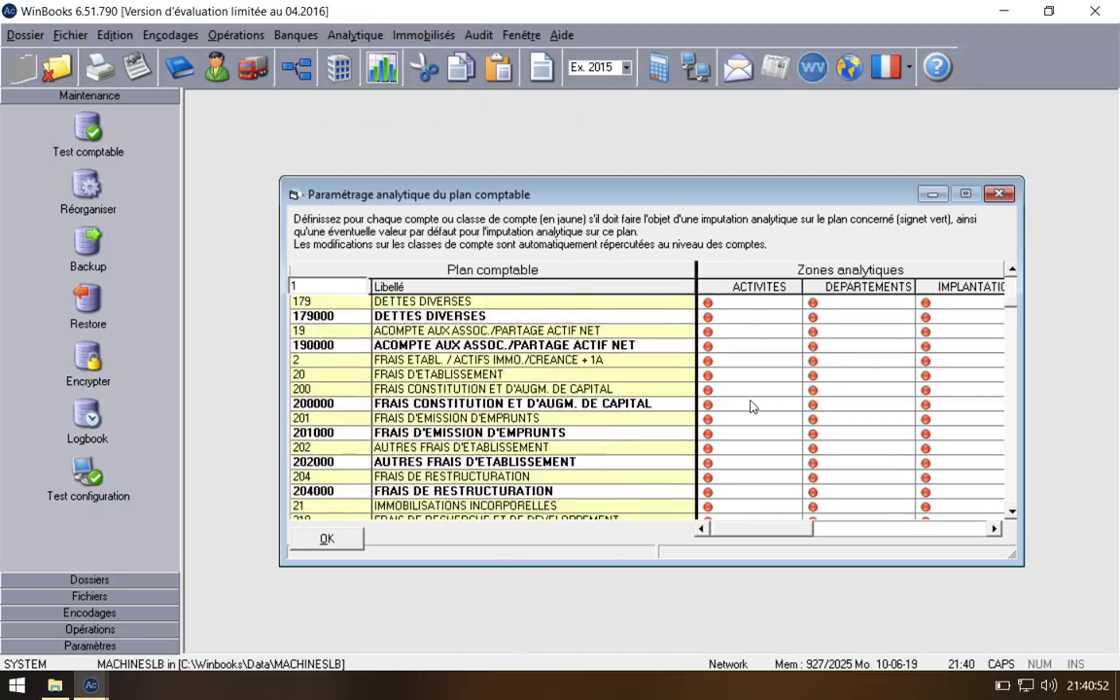
scroll(750, 407, down, 1)
drag(345, 289, 250, 294)
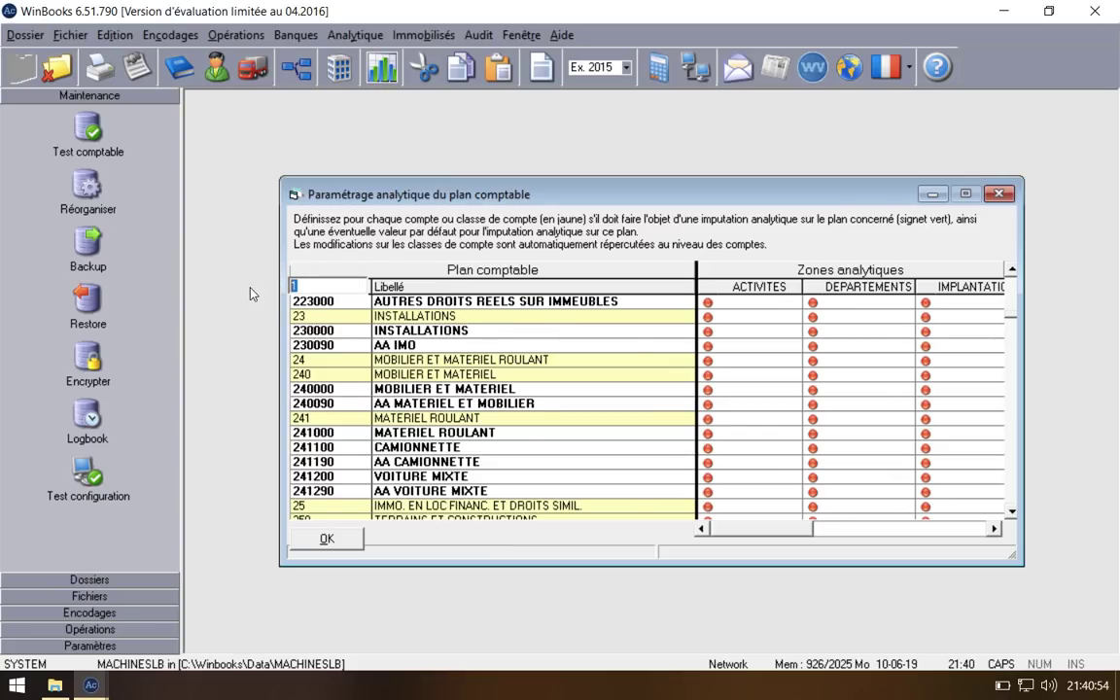
text(1)
key(BackSpace)
text(7)
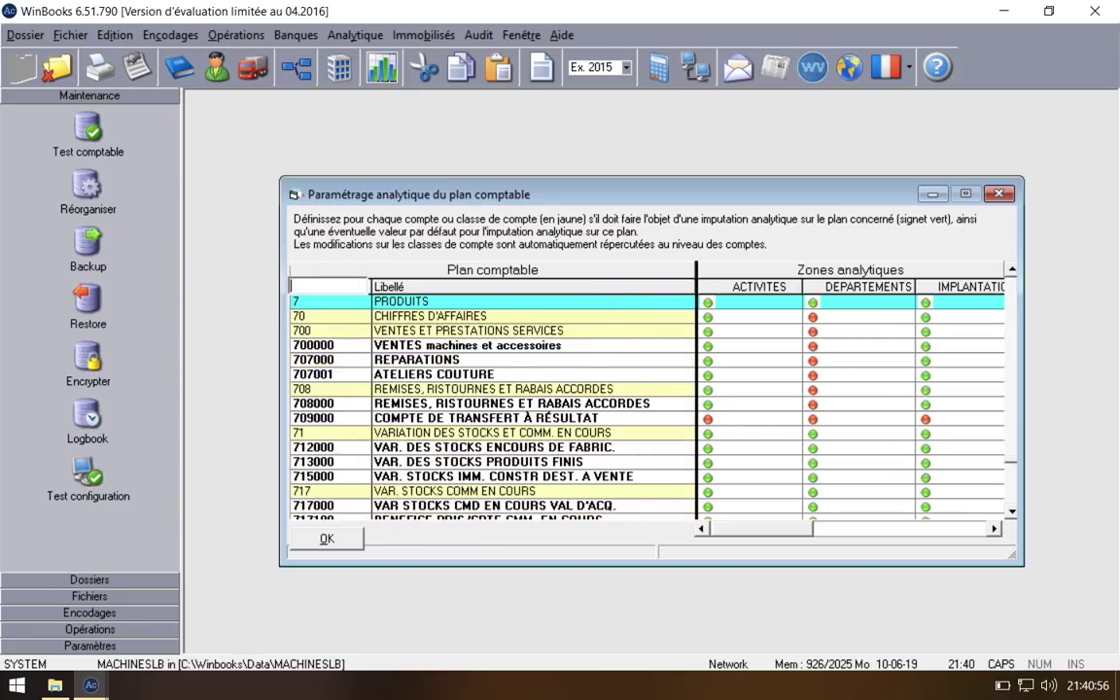
text(08)
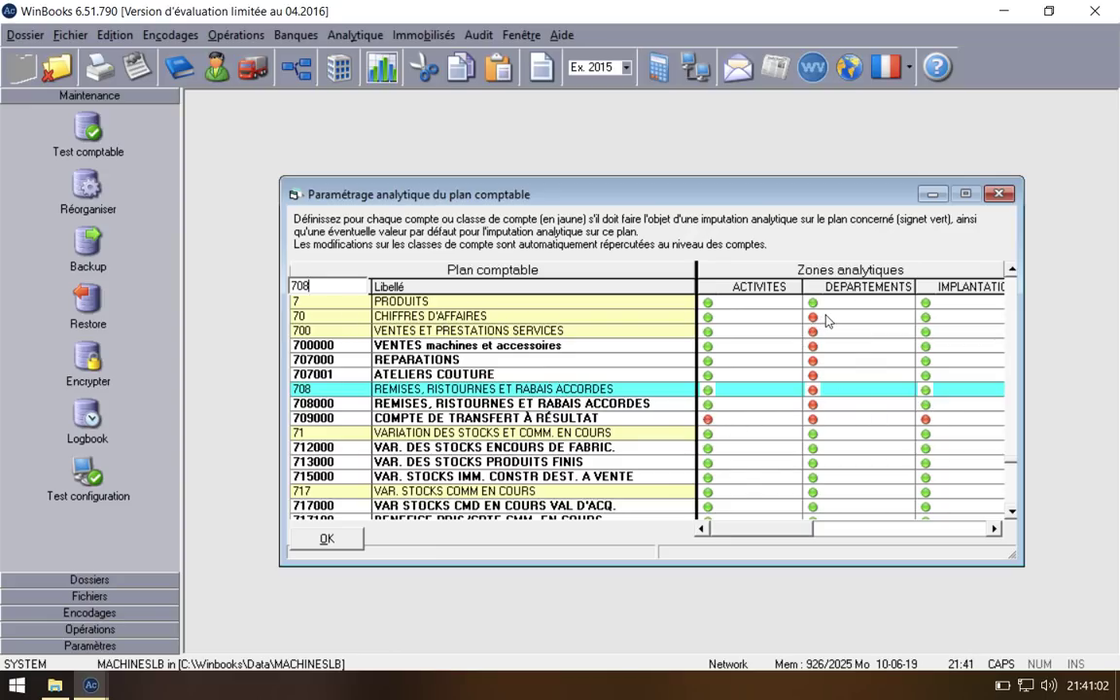
click(999, 193)
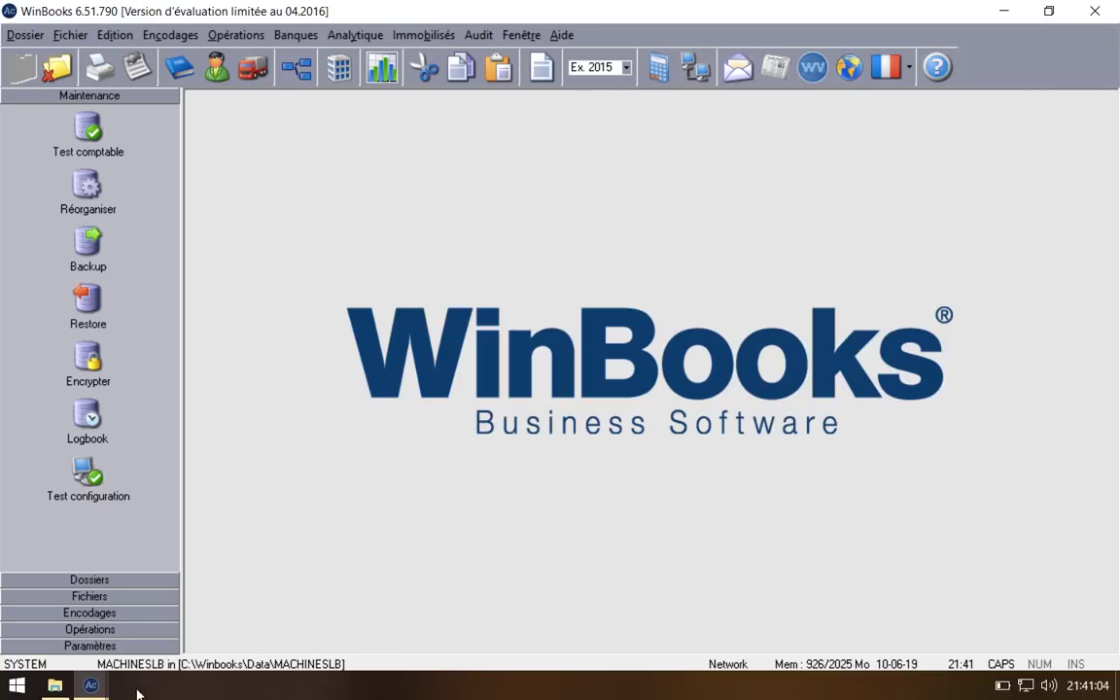
Step: Return to the MACHINES1 dossier and disable DEPARTEMENTS allocation for class 70 (CHIFFRES D'AFFAIRES)
mouse_move(107, 693)
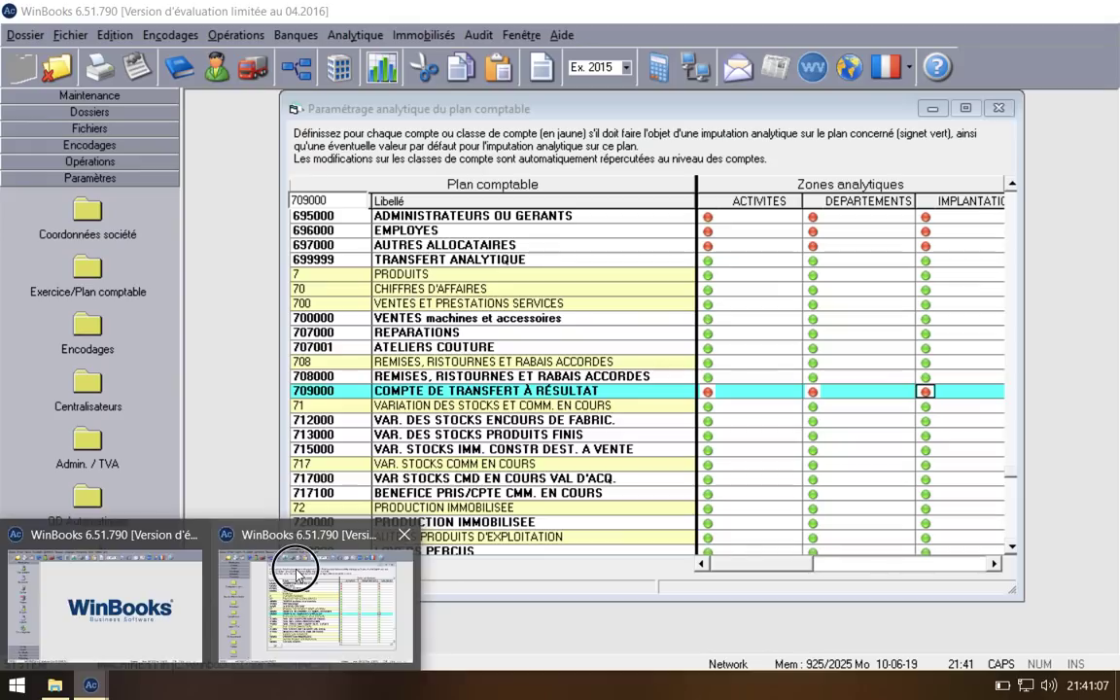
click(292, 603)
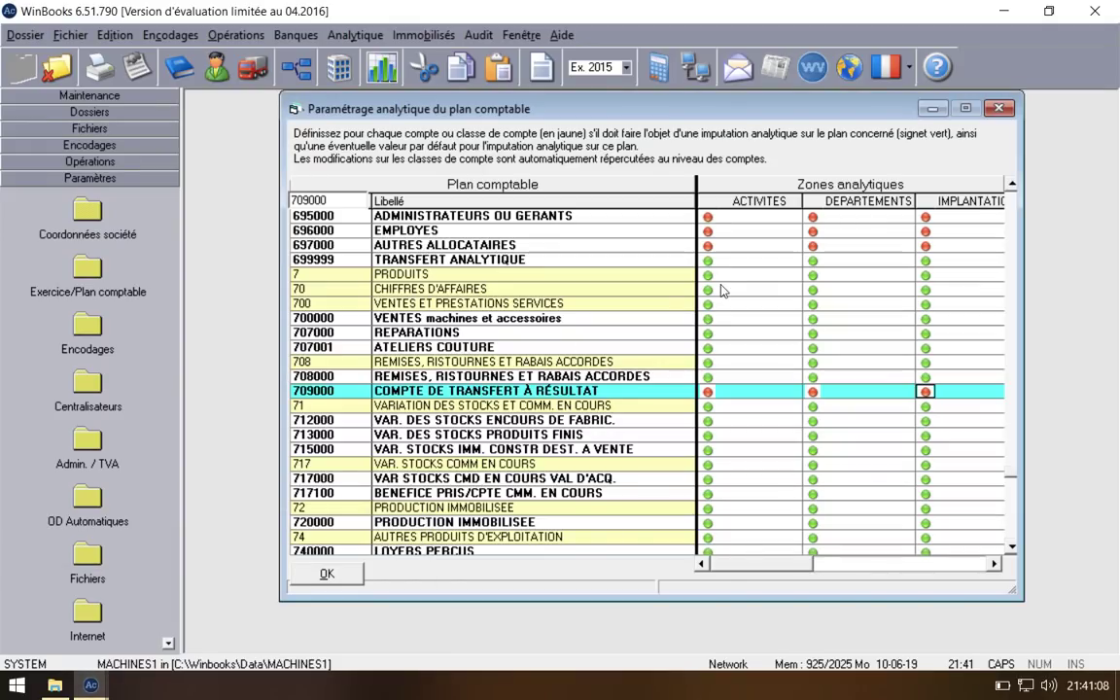
click(814, 290)
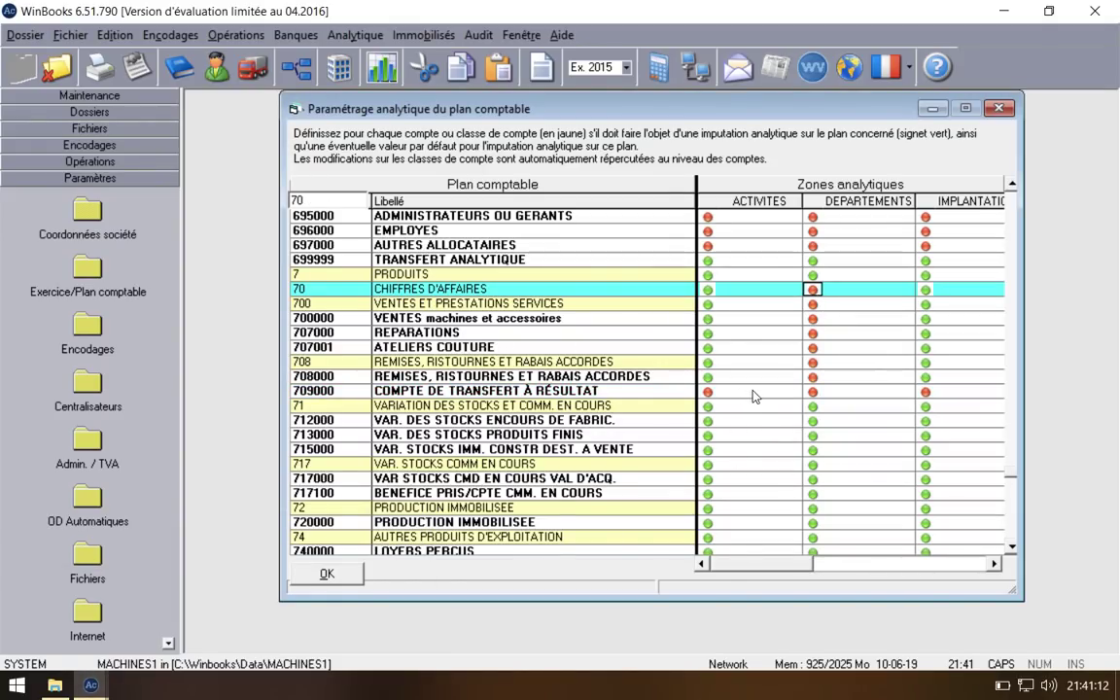
Step: Disable ACTIVITES, DEPARTEMENTS and IMPLANTATION allocation for class 75 (PRODUITS FINANCIERS)
scroll(754, 396, down, 5)
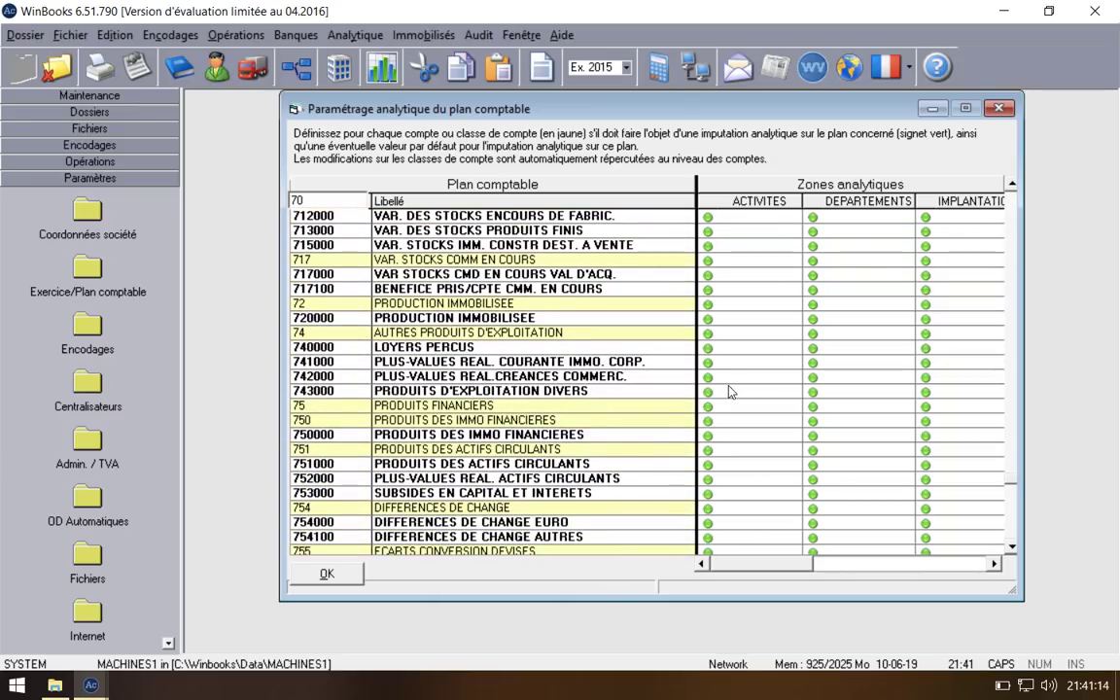
click(708, 407)
click(812, 406)
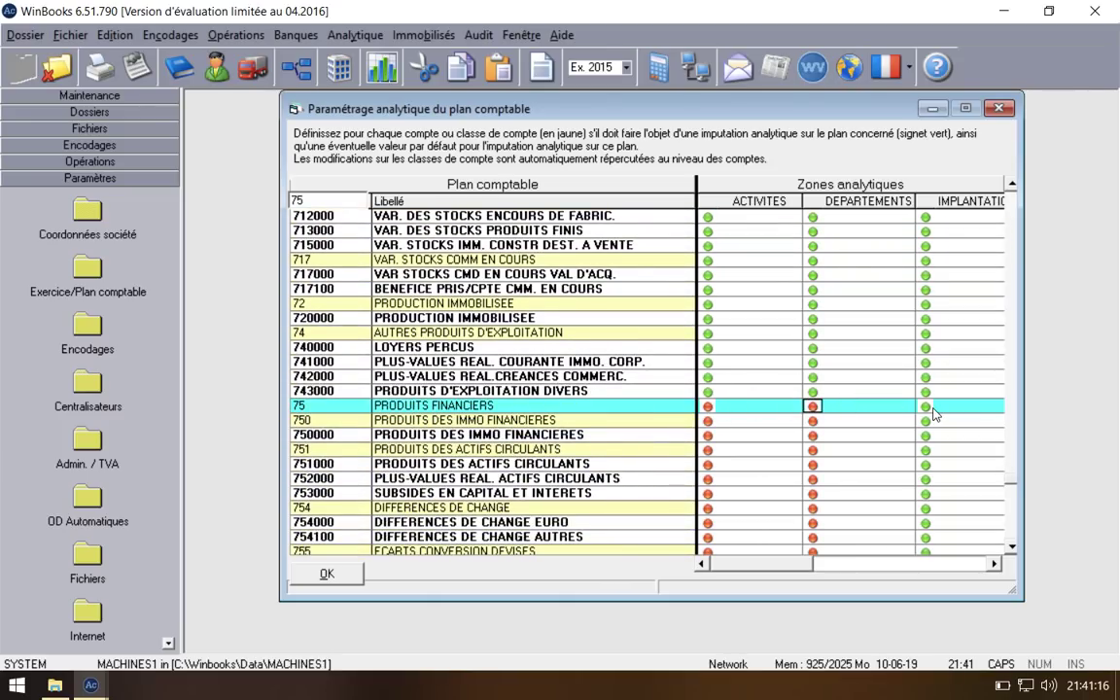
click(926, 408)
Step: Disable allocation to all three analytical plans for class 76 (PRODUITS D'EXPL.OU FIN. NON RECURRENTS)
scroll(926, 408, down, 10)
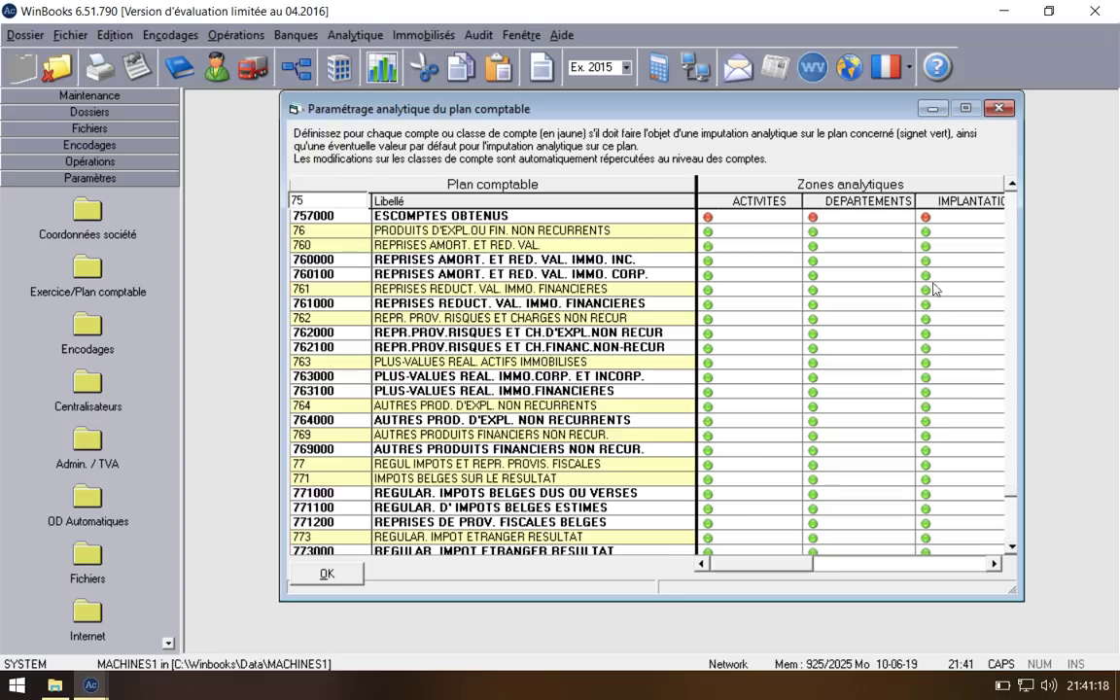
click(925, 233)
click(812, 231)
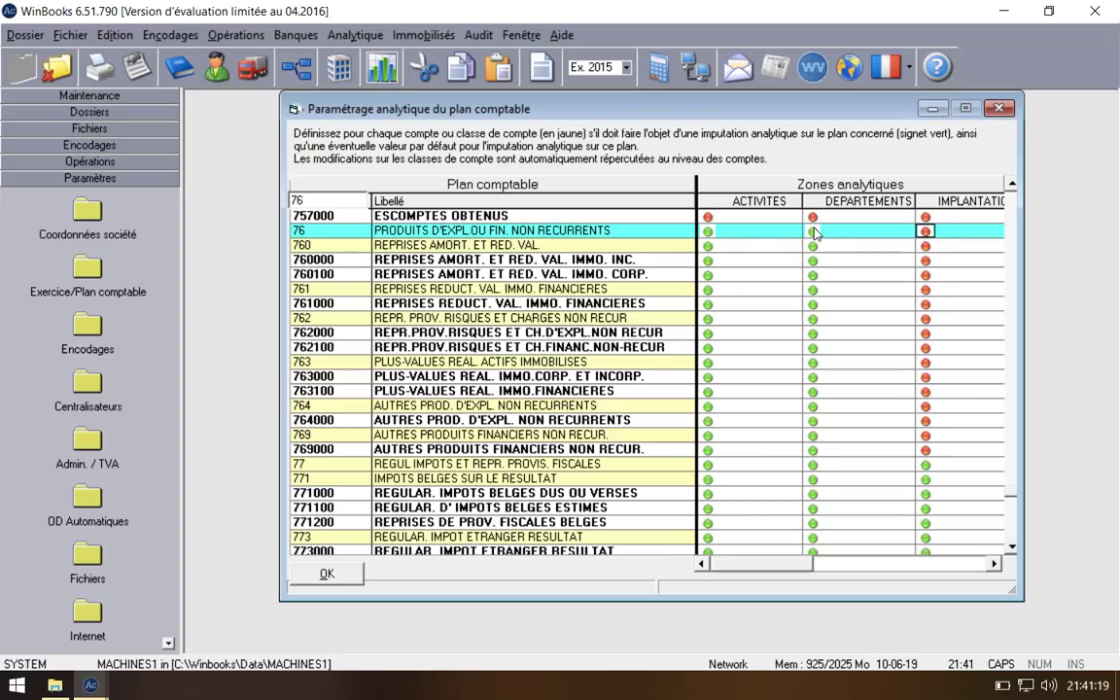
click(708, 232)
Step: Disable ACTIVITES, DEPARTEMENTS and IMPLANTATION allocation for class 77 (REGUL IMPOTS ET REPR. PROVIS. FISCALES)
click(708, 465)
click(813, 465)
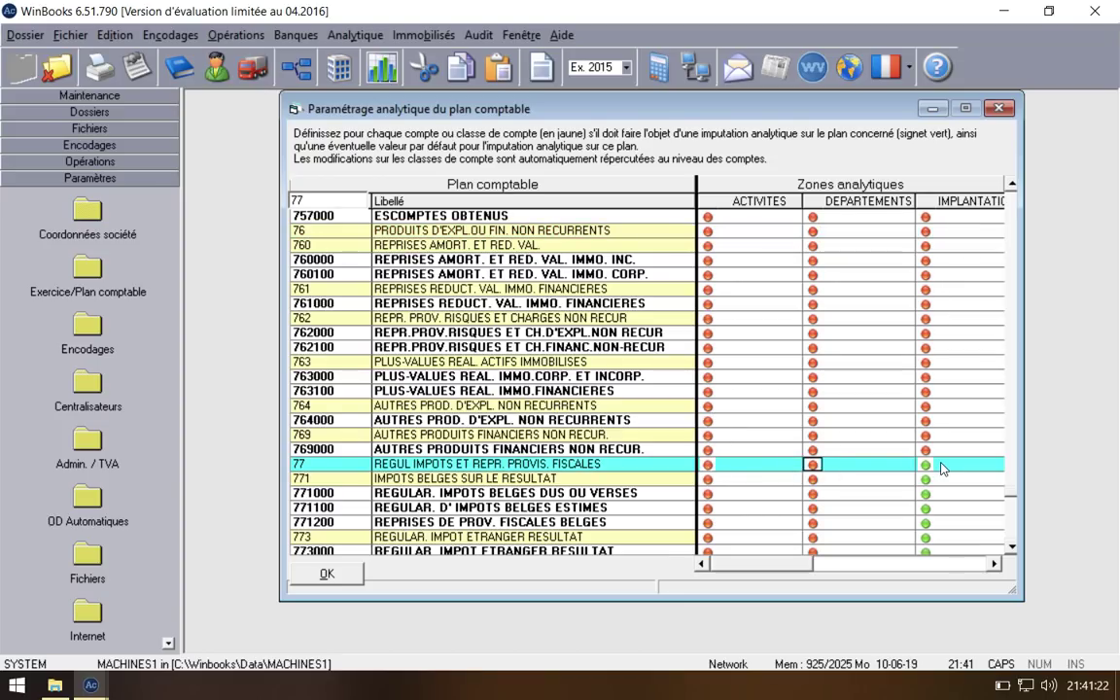
click(926, 465)
Step: Disable allocation to all three analytical plans for class 78 (PRELEVEMTS IMPOTS DIFF. ET RES. IMM.)
scroll(931, 468, down, 4)
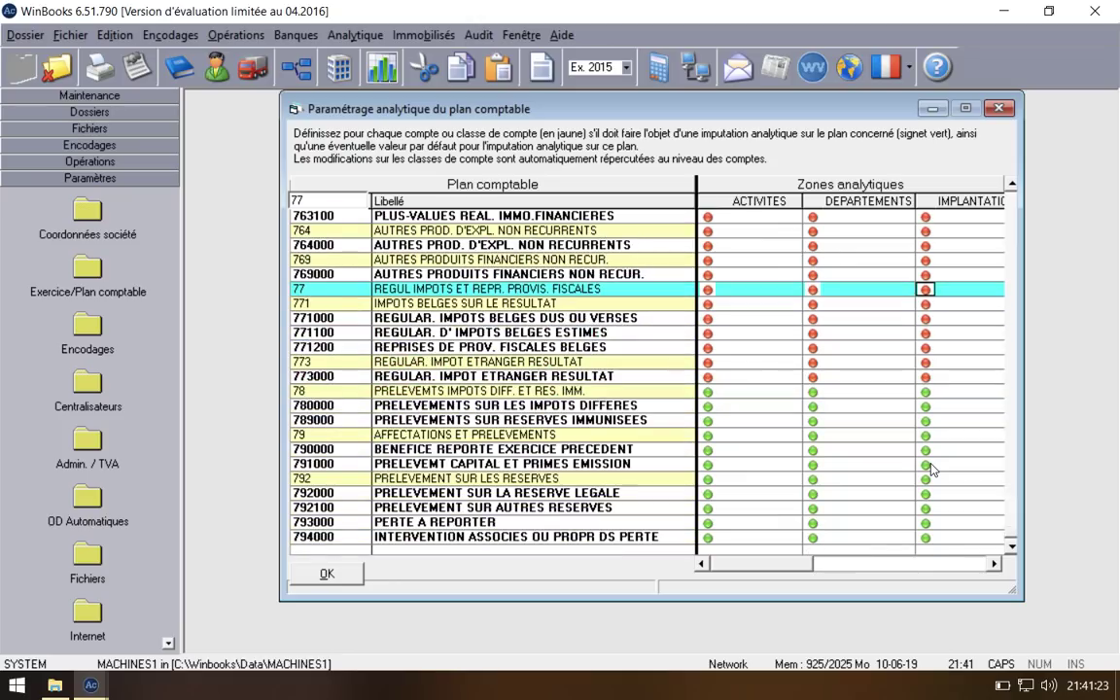
click(925, 392)
click(813, 391)
click(709, 391)
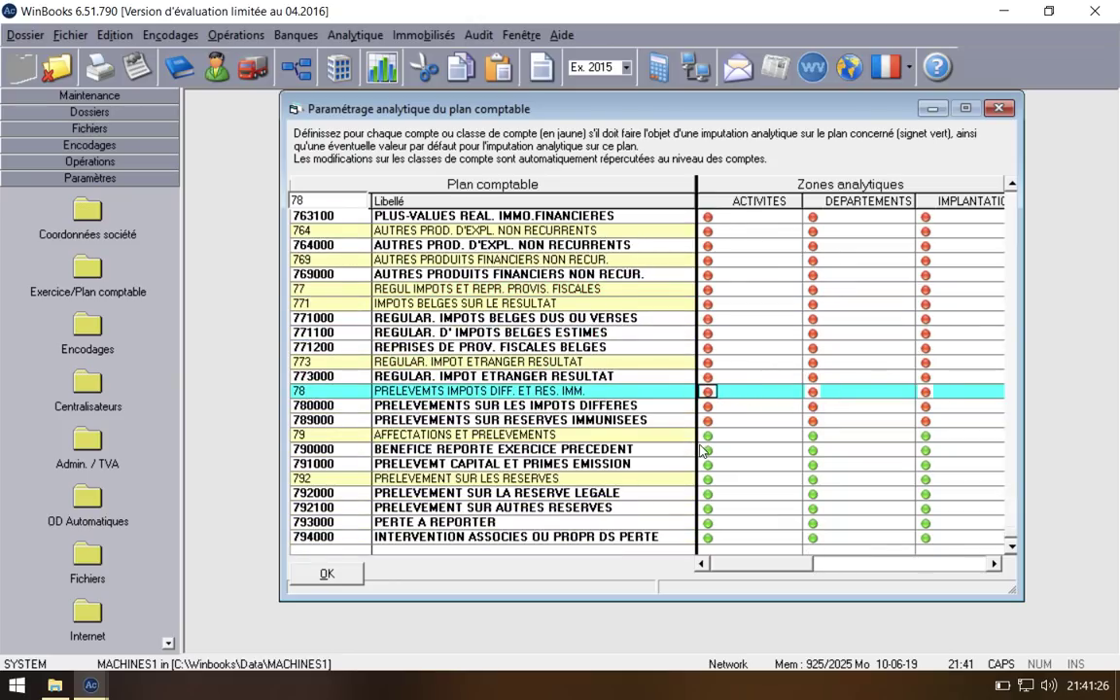
Step: Disable allocation to all three analytical plans for class 79 (AFFECTATIONS ET PRELEVEMENTS), including subclass 792, and validate the settings
click(709, 436)
click(709, 478)
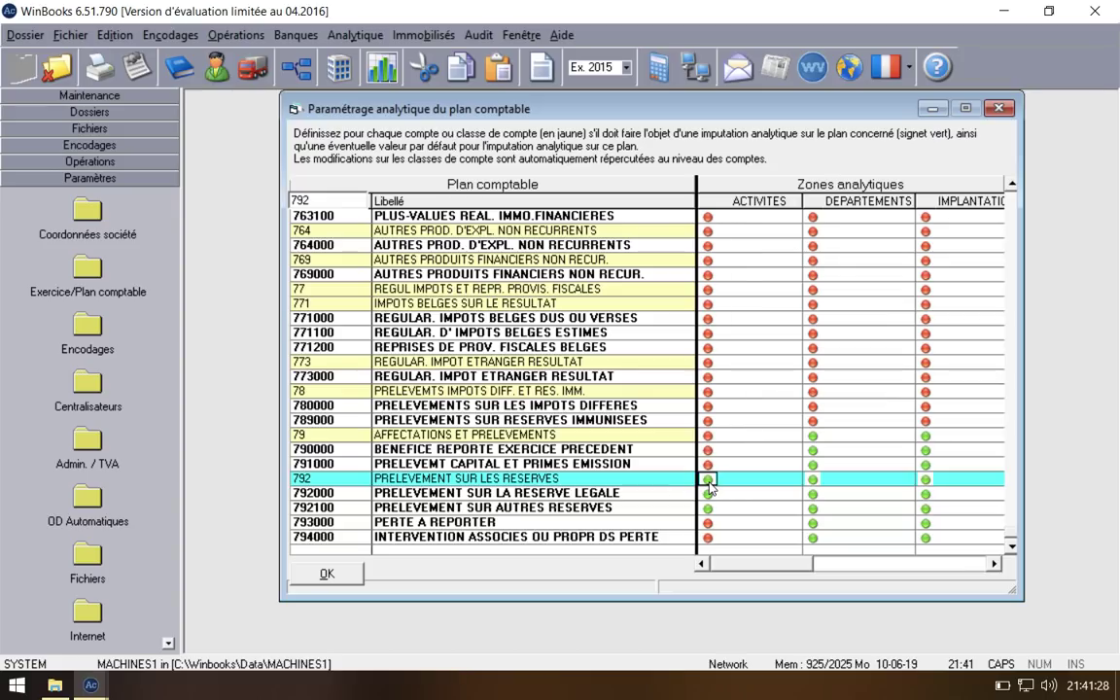
click(815, 435)
click(926, 437)
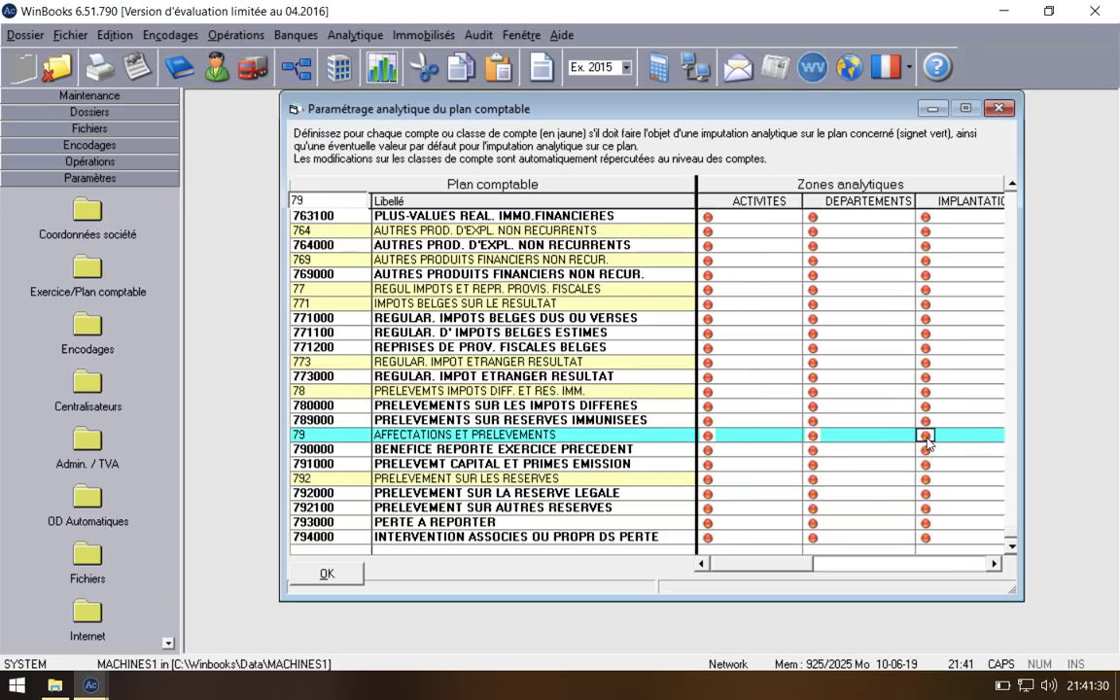
click(349, 574)
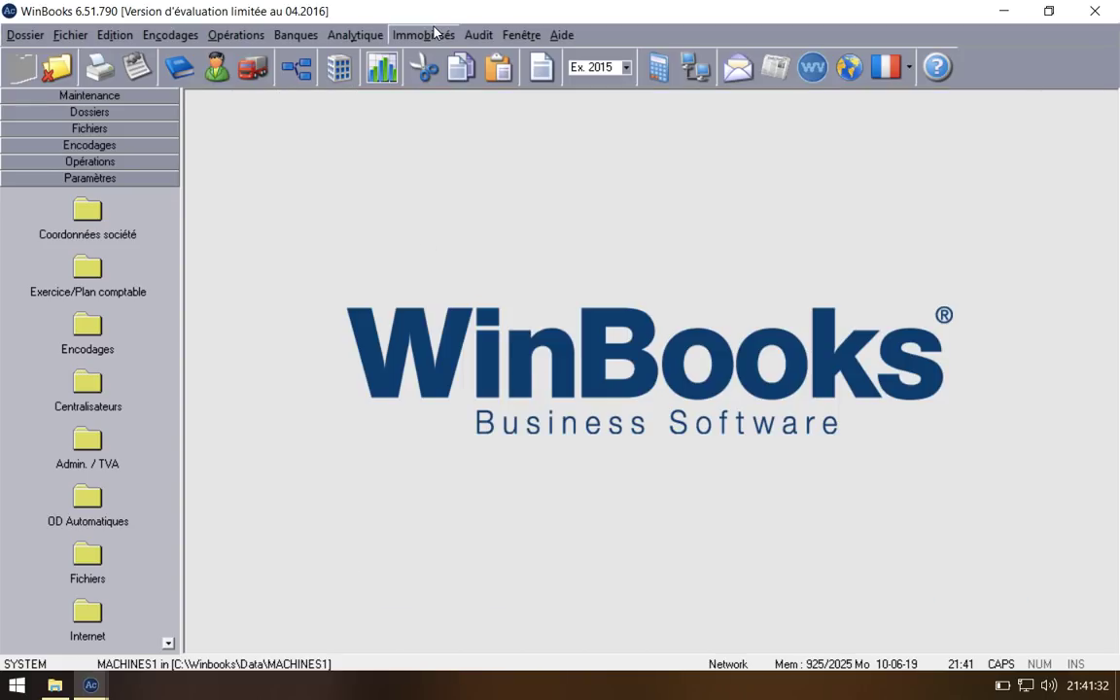
Step: Switch to the Word document "winbooks ana théorie", review the listed analytical procedure from point 1, and return to WinBooks
key(ctrl+Left)
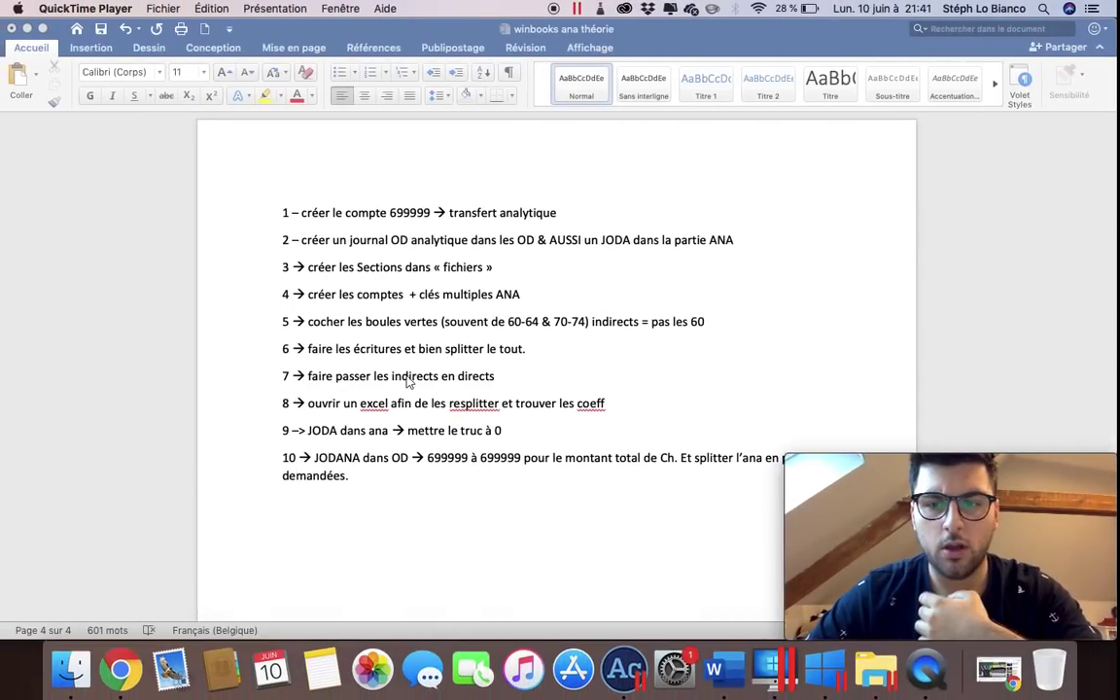
click(287, 225)
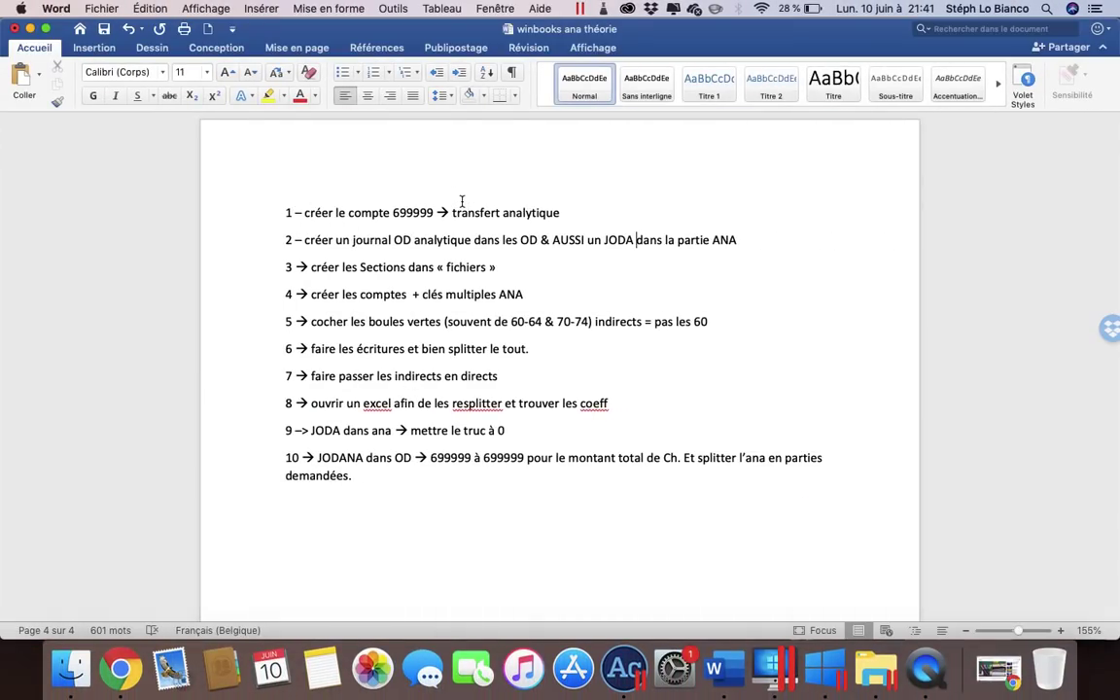
drag(500, 212, 283, 209)
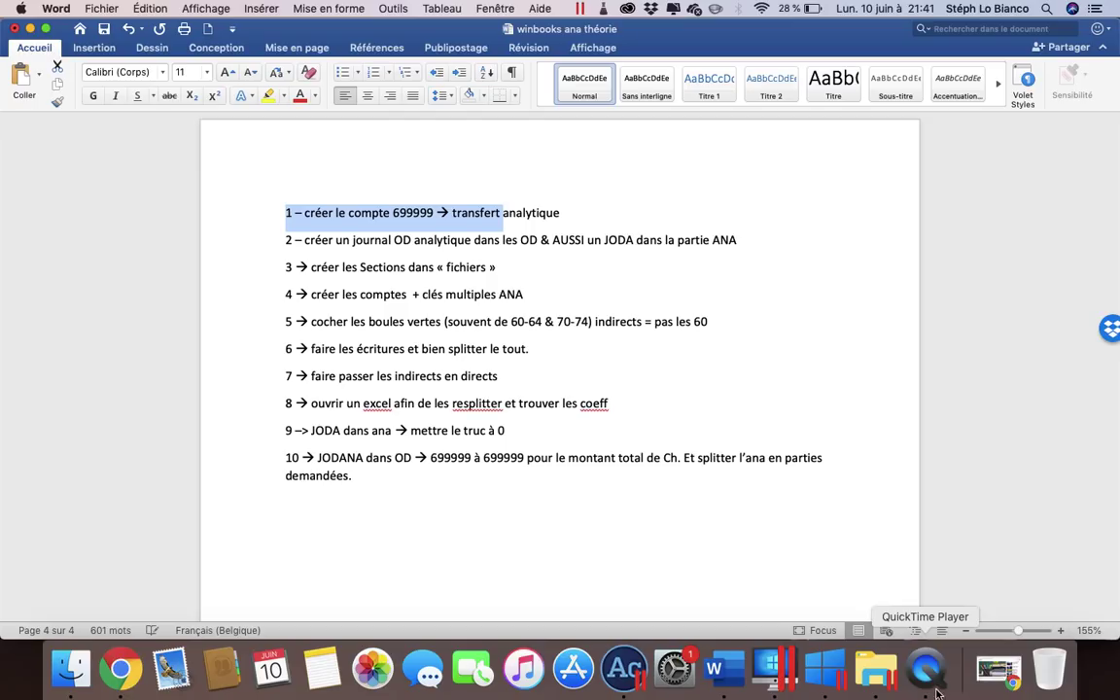
click(926, 669)
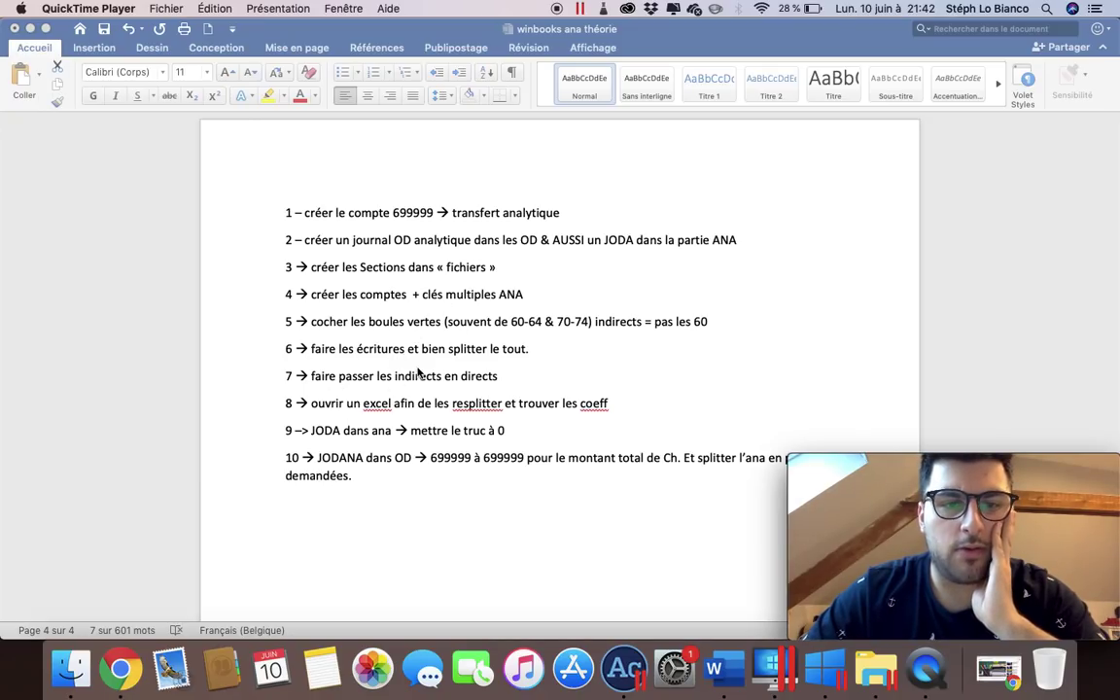
key(ctrl+Right)
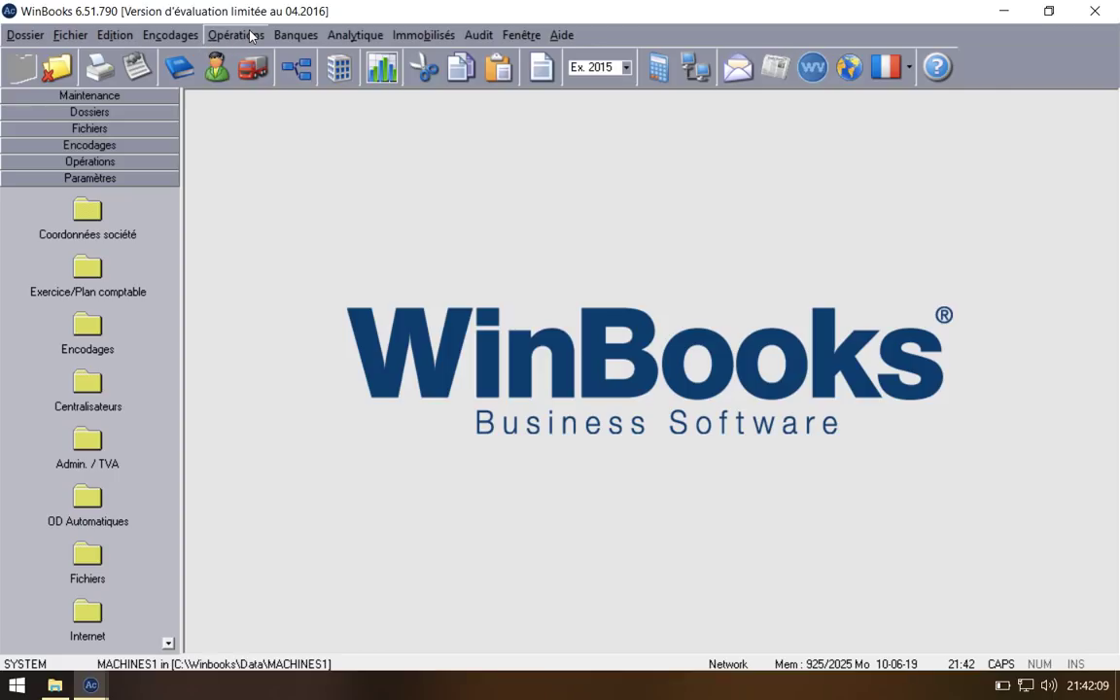
Step: Open the analytical miscellaneous operations entry and display its list of analytical journal codes
click(352, 35)
click(367, 82)
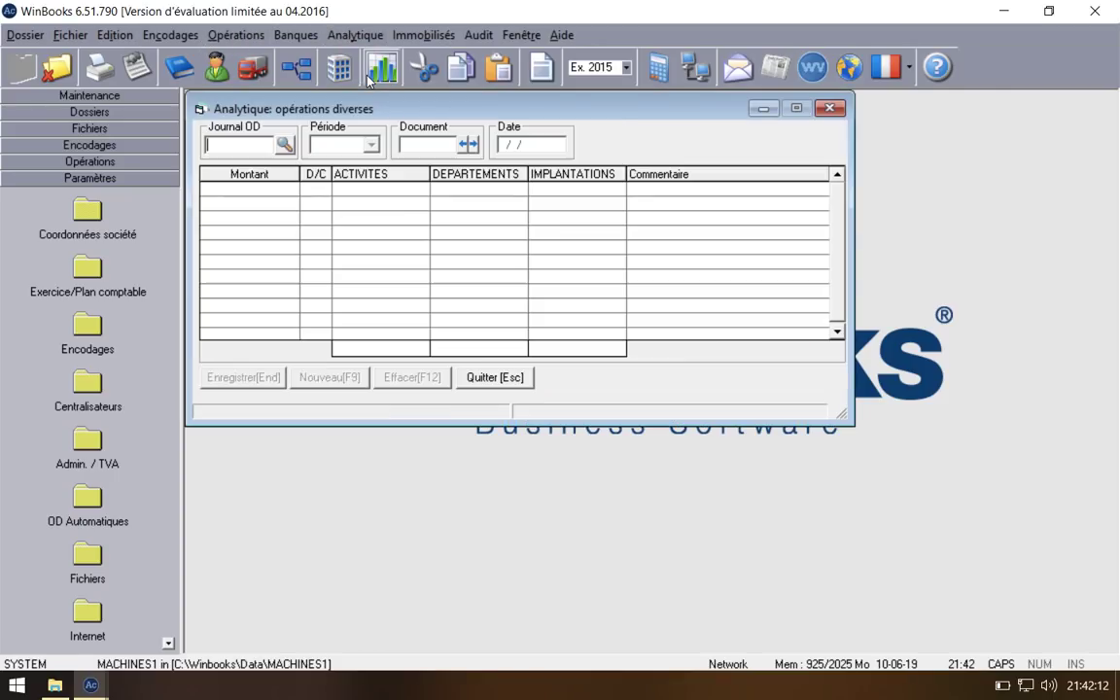
click(284, 144)
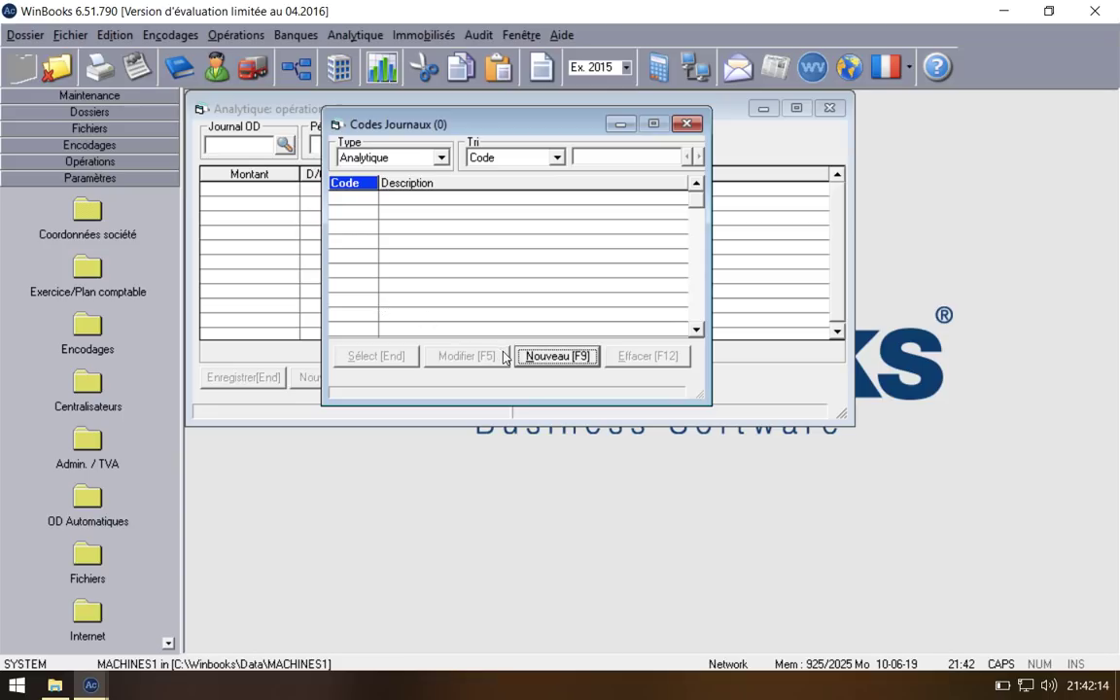
Step: Create an analytical journal with code JODA and description JODA, save it, and close the journal list and the entry window
click(533, 358)
text(JOD)
key(Tab)
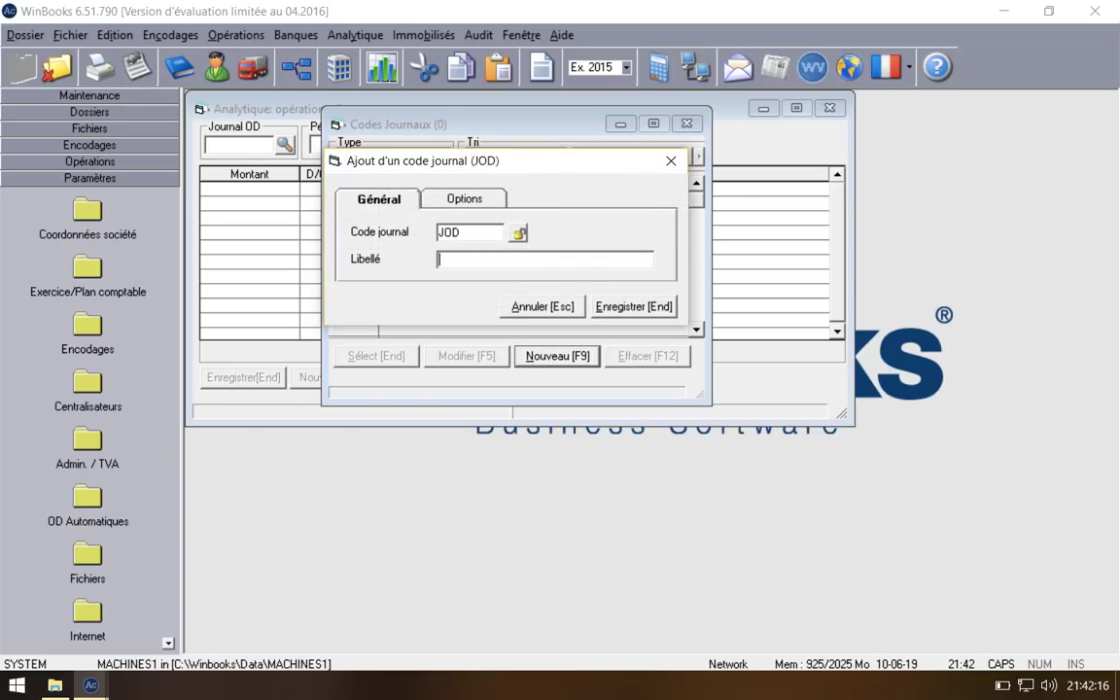
click(488, 232)
text(A)
key(Tab)
text(JODA)
key(Tab)
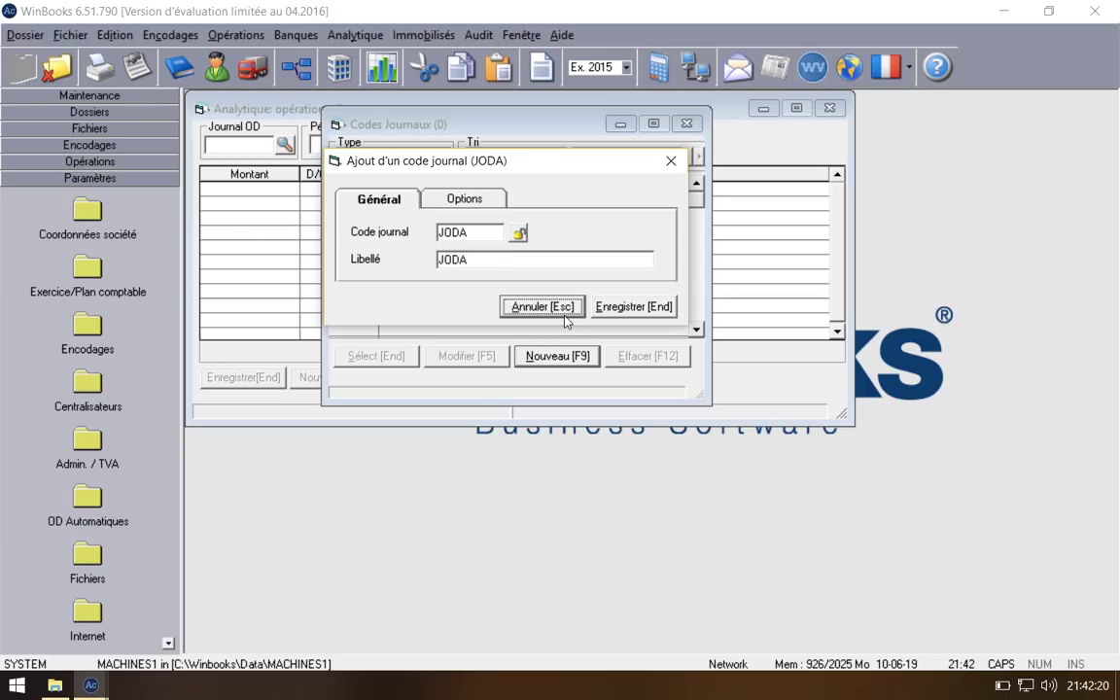
click(637, 305)
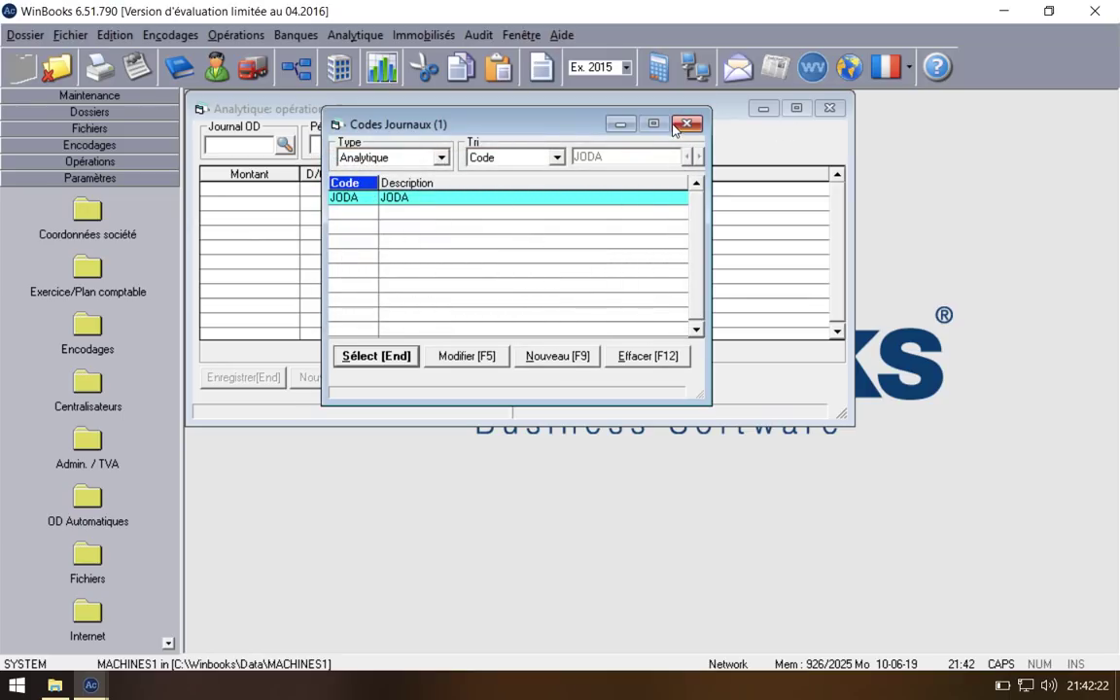
click(681, 127)
click(829, 107)
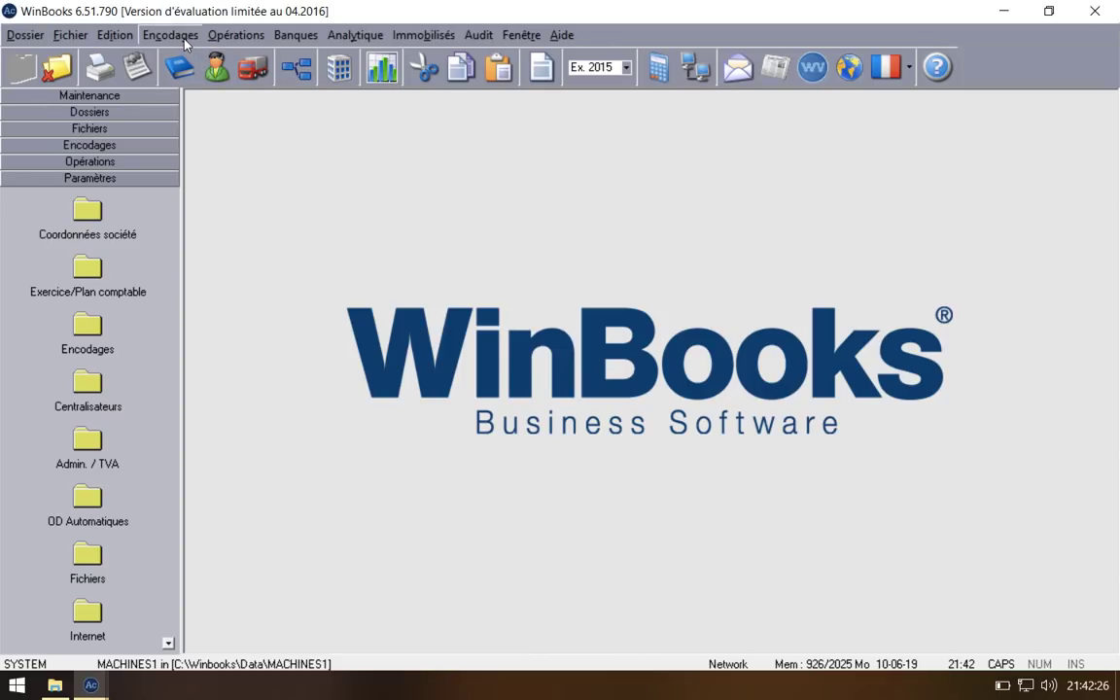
click(256, 35)
mouse_move(172, 35)
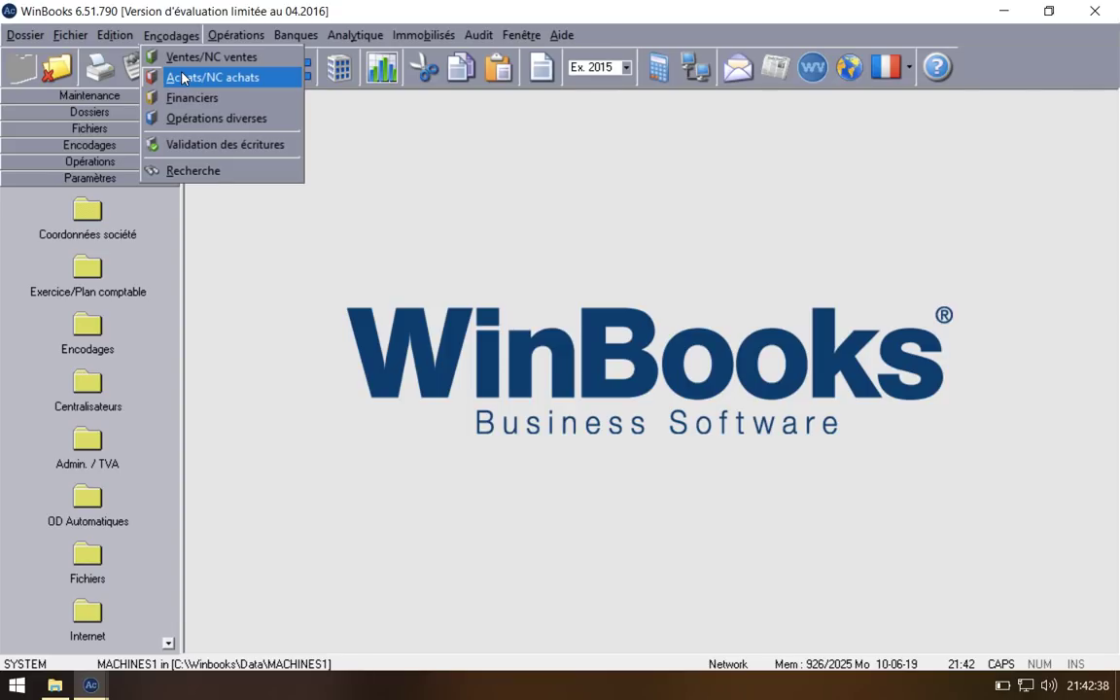
click(438, 34)
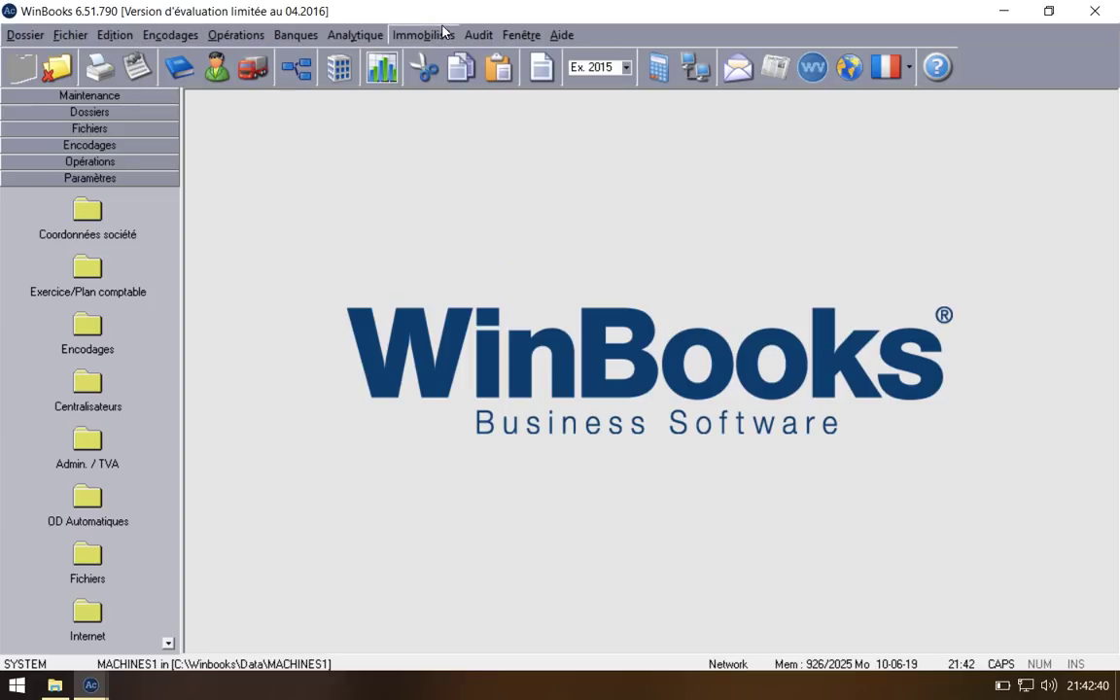
Step: Open the investments list, examine the analytical zones on the CITROEN C3 record card, and close it
click(439, 35)
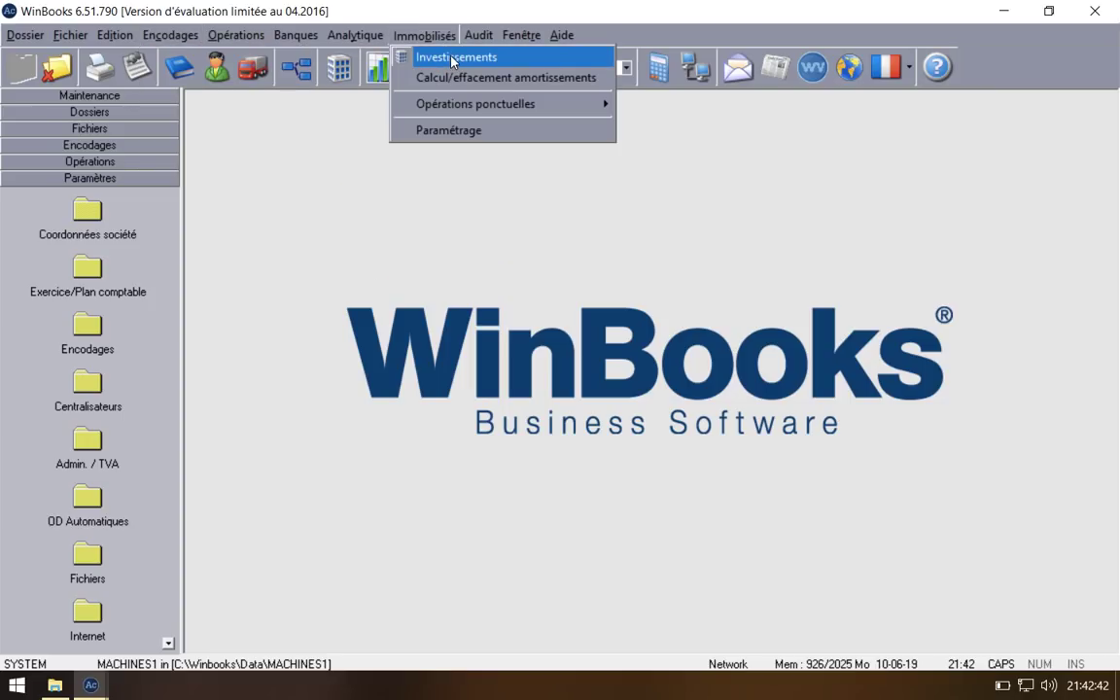
click(455, 58)
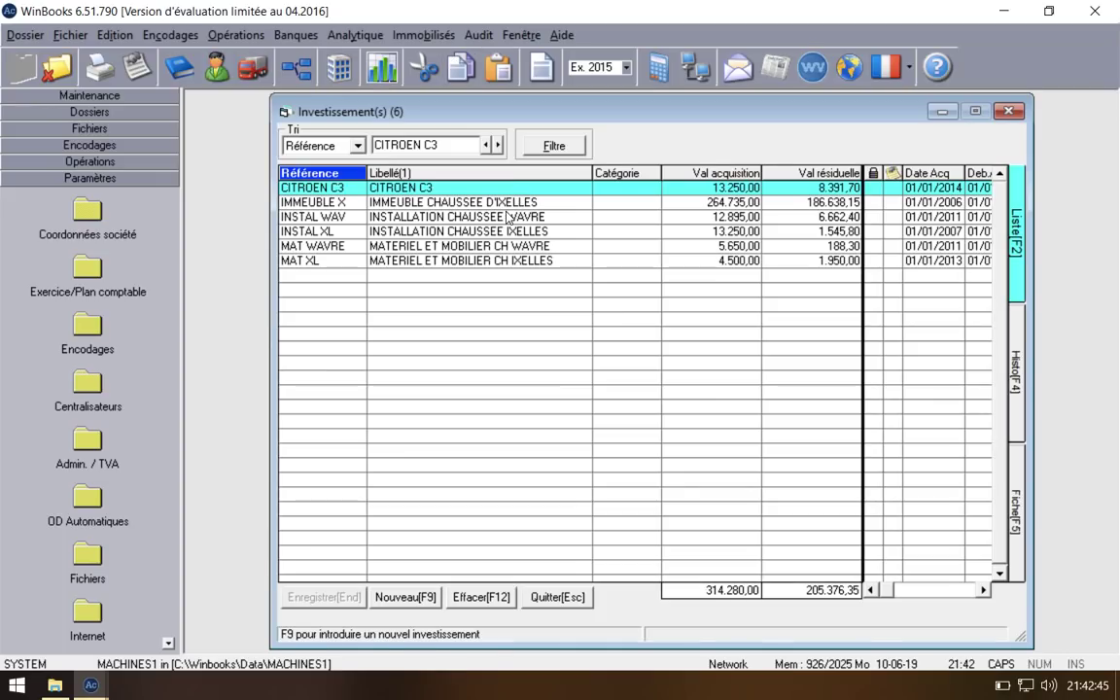
click(1022, 475)
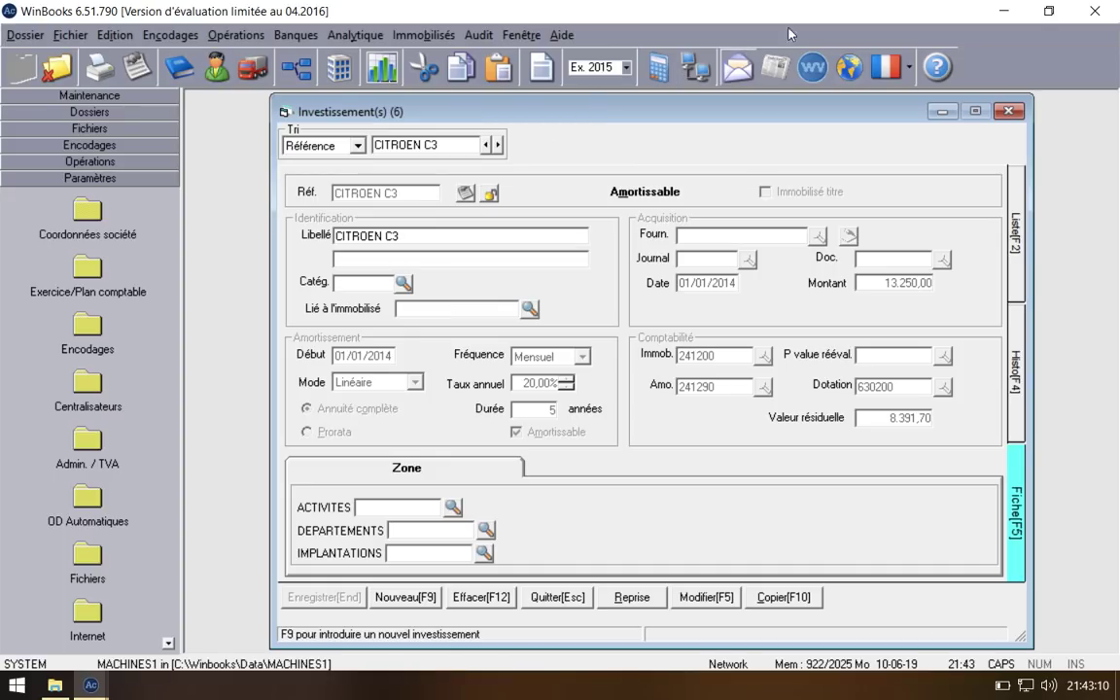
click(1006, 111)
Step: Open the analytical accounts and display those of the DEPARTEMENTS plan
click(358, 35)
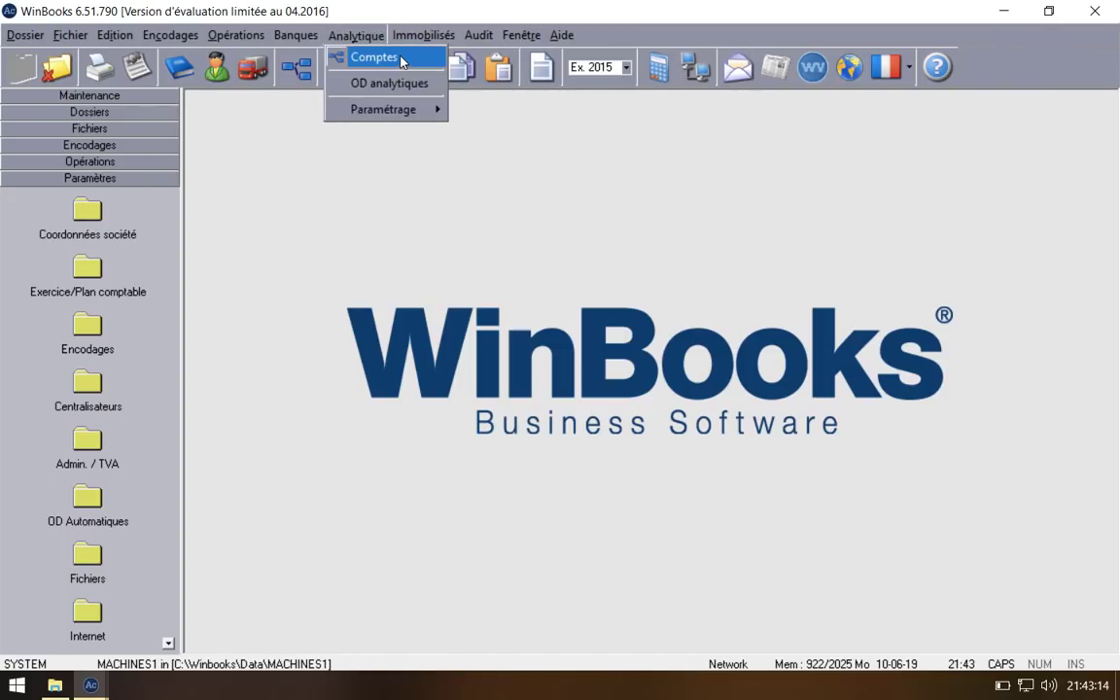
mouse_move(404, 117)
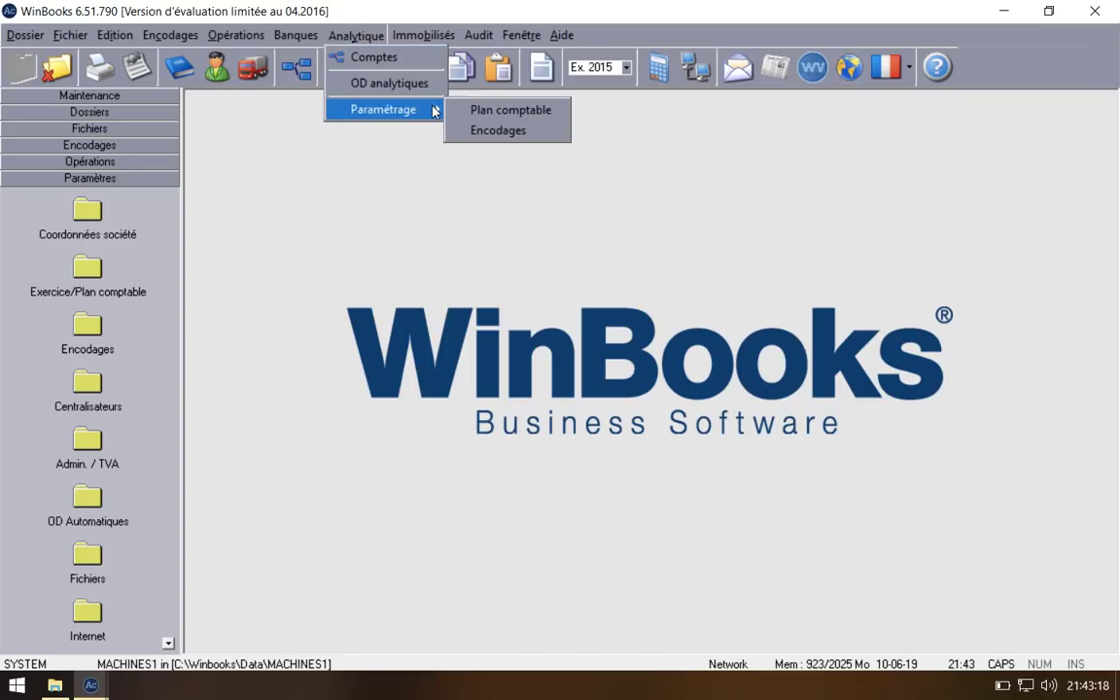
click(421, 60)
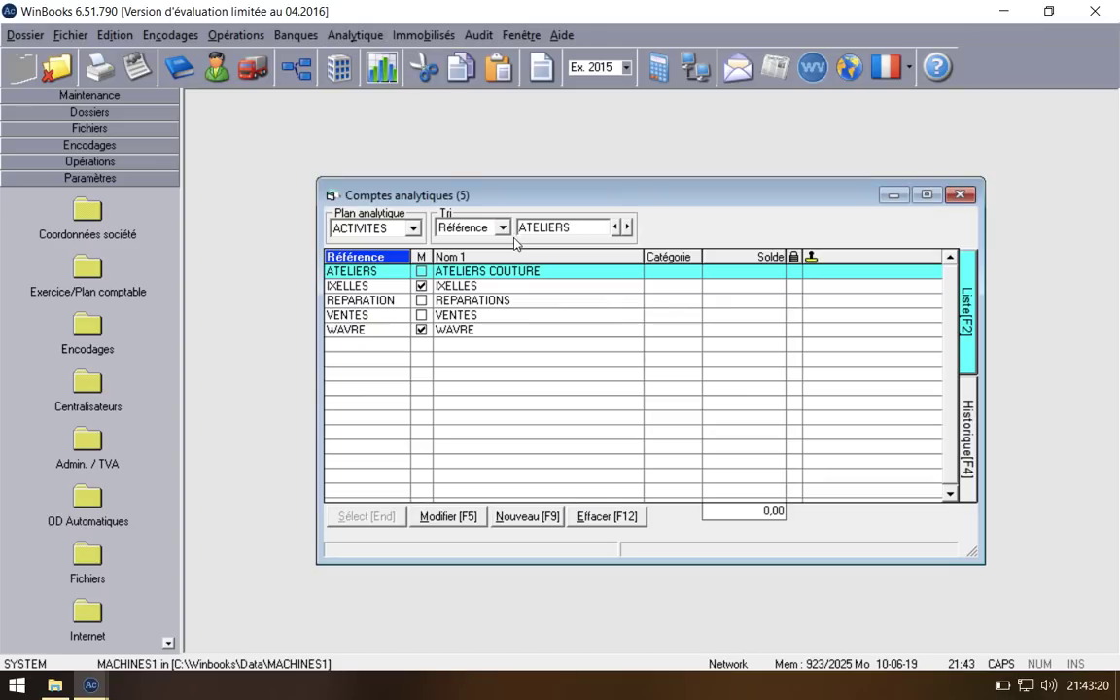
click(416, 231)
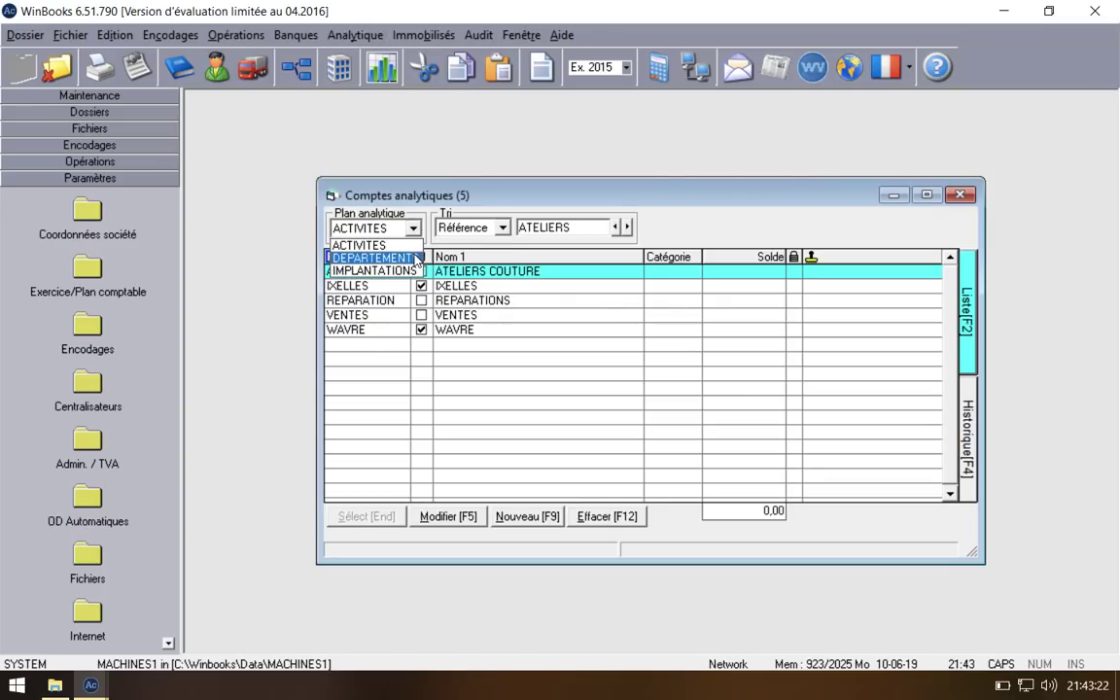
click(382, 258)
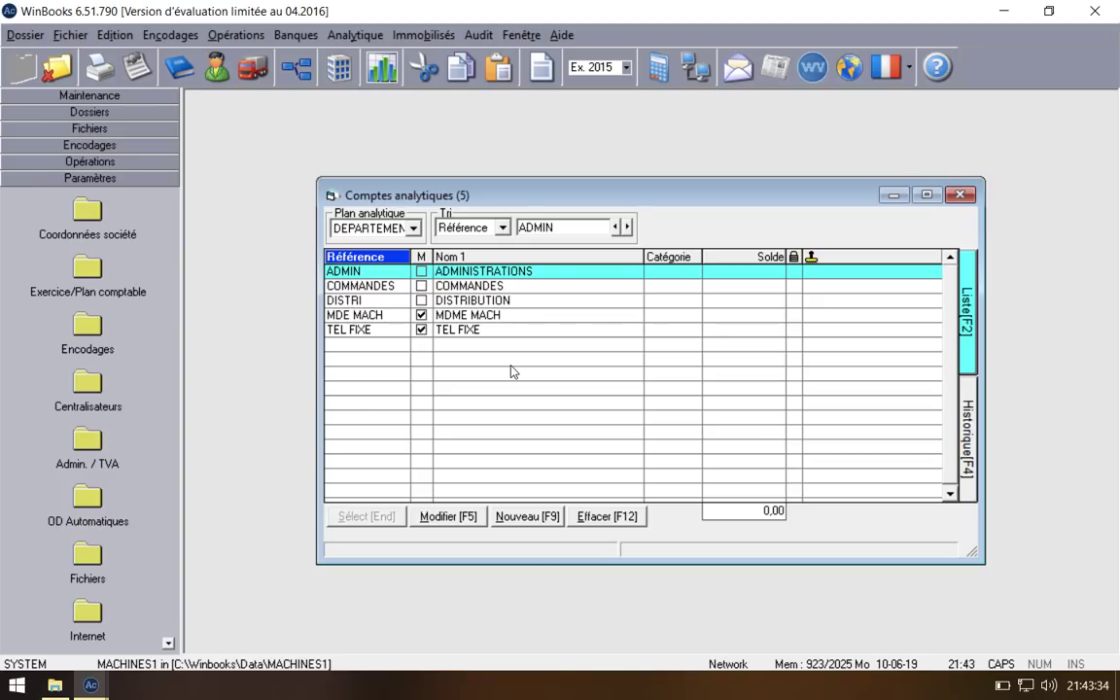
Step: Start a new analytical account in the DEPARTEMENTS plan with code VOITURE and description VOITURE
click(500, 518)
text(VOITURE)
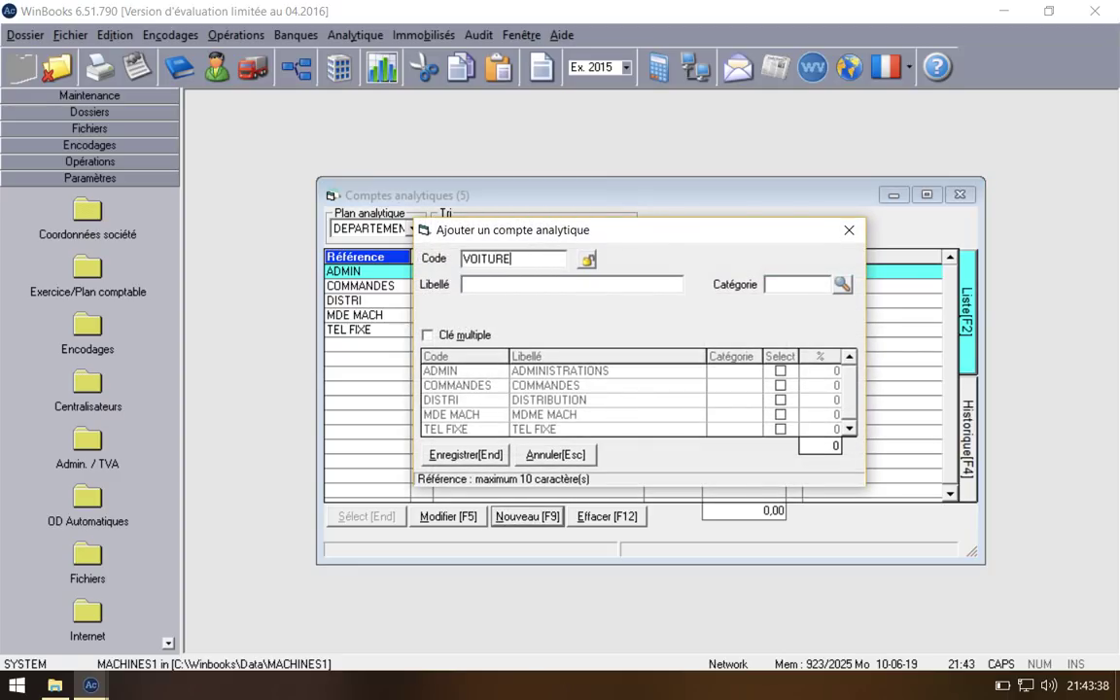
key(Return)
text(VOITURE)
key(Return)
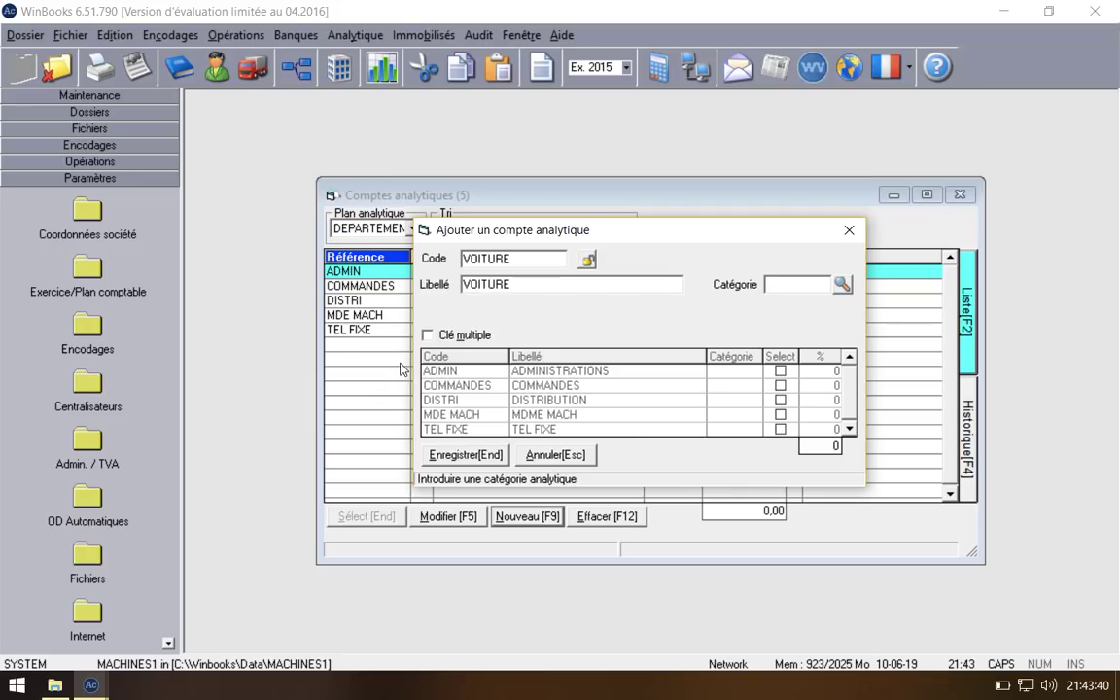
Step: Make VOITURE a multiple key with 70% for COMMANDES and the remaining share for DISTRI, save it, and close the analytical accounts
click(427, 335)
click(780, 385)
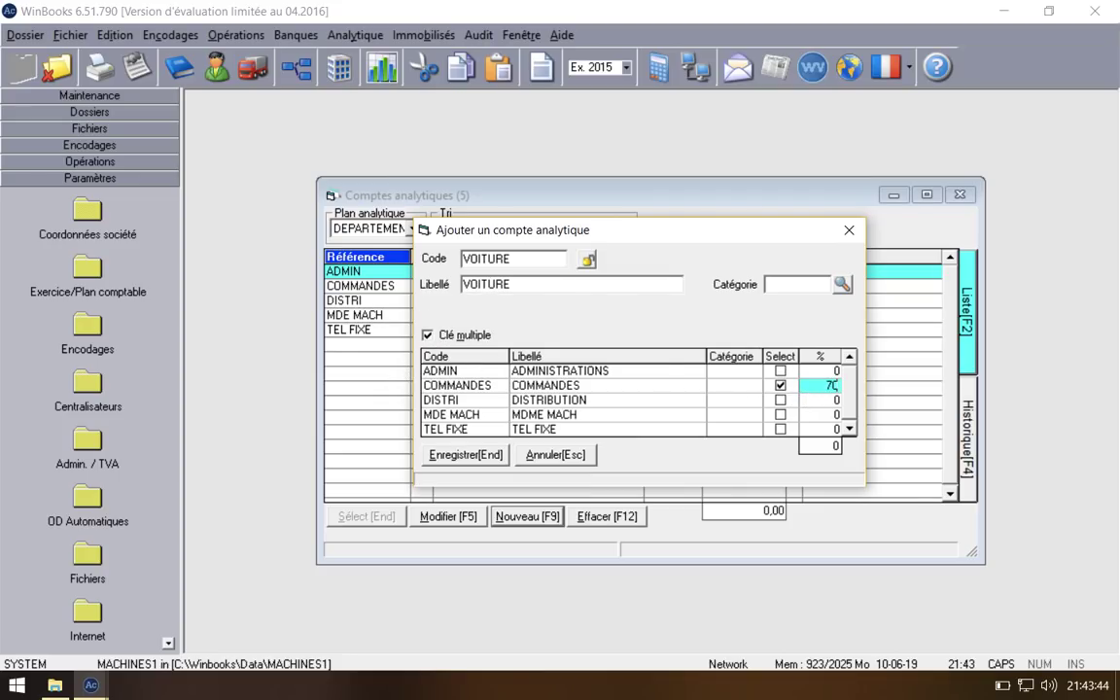
text(70)
click(780, 399)
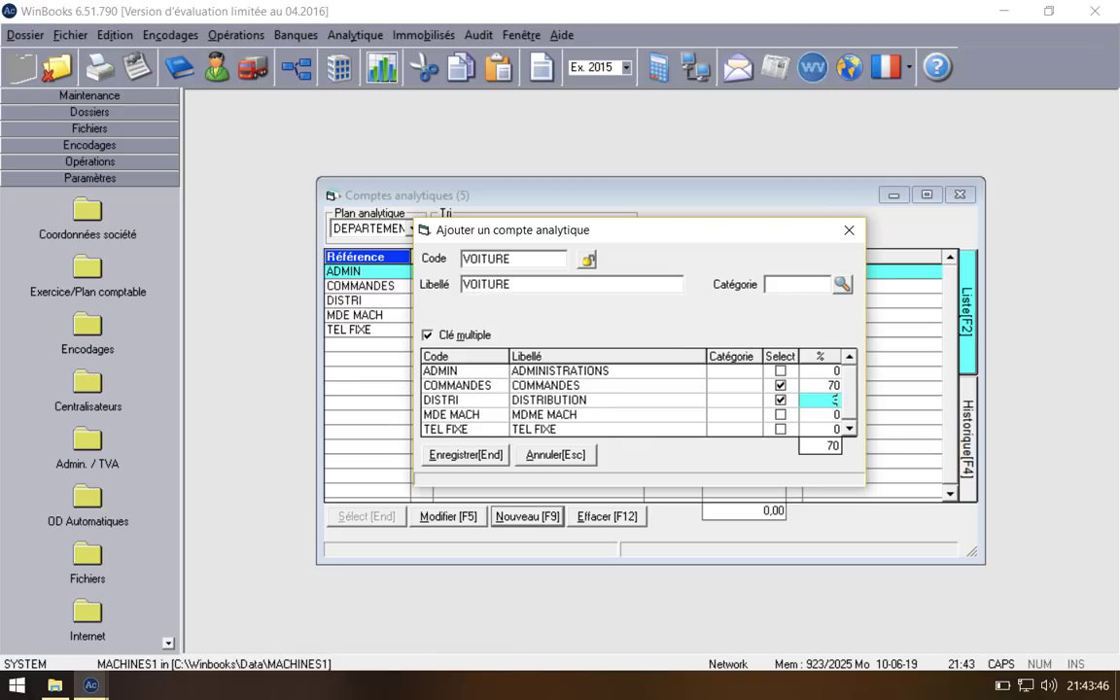
click(466, 455)
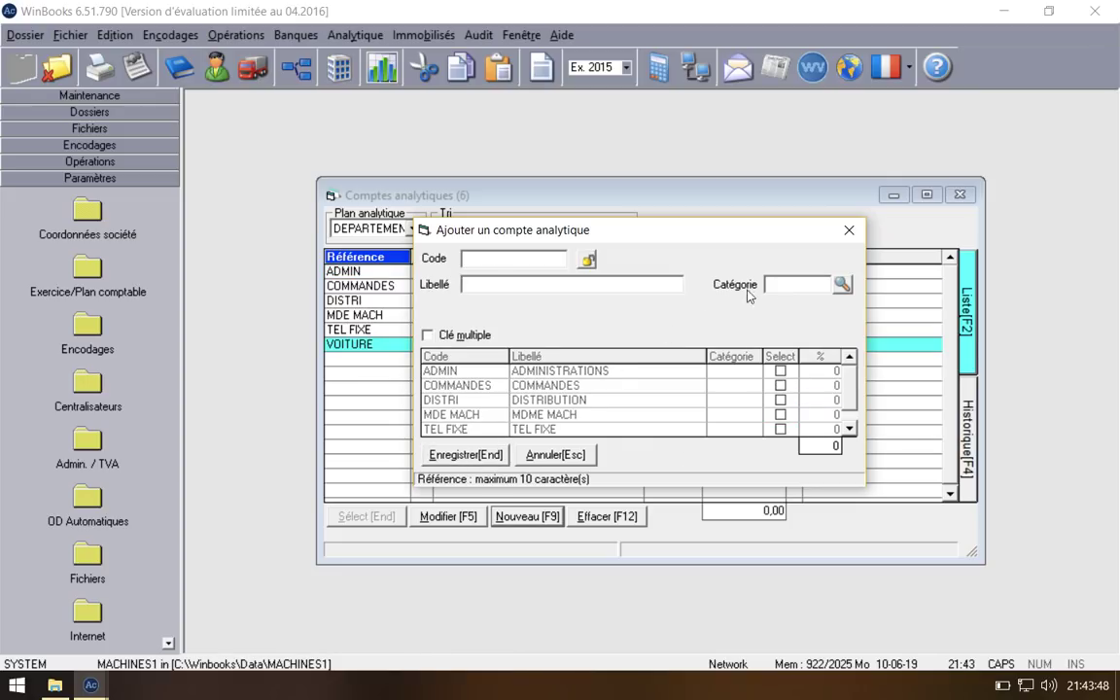
click(843, 233)
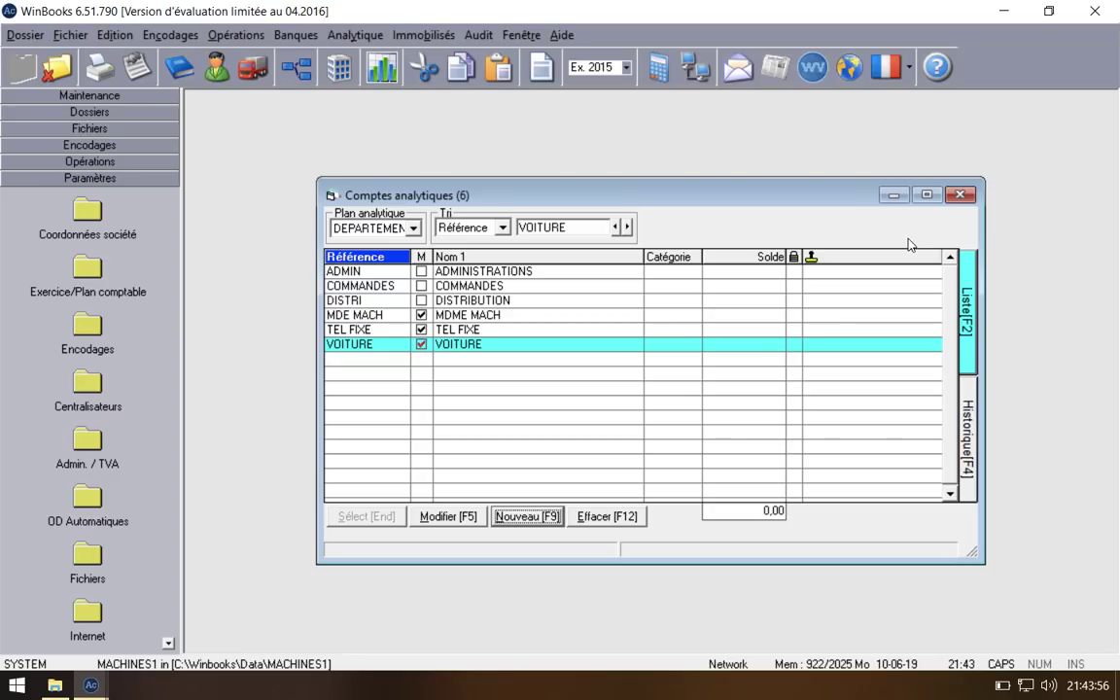
click(959, 195)
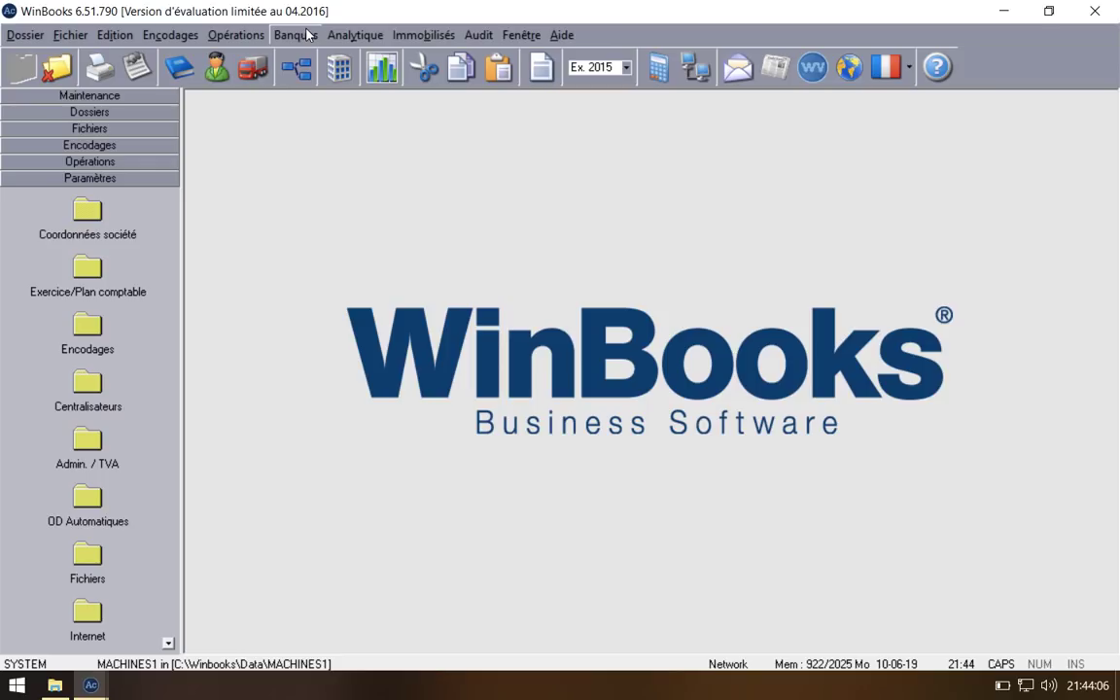
Step: Open the investments list, assign VOITURE as the DEPARTEMENTS zone on the CITROEN C3 record card, and save it
click(423, 35)
click(460, 129)
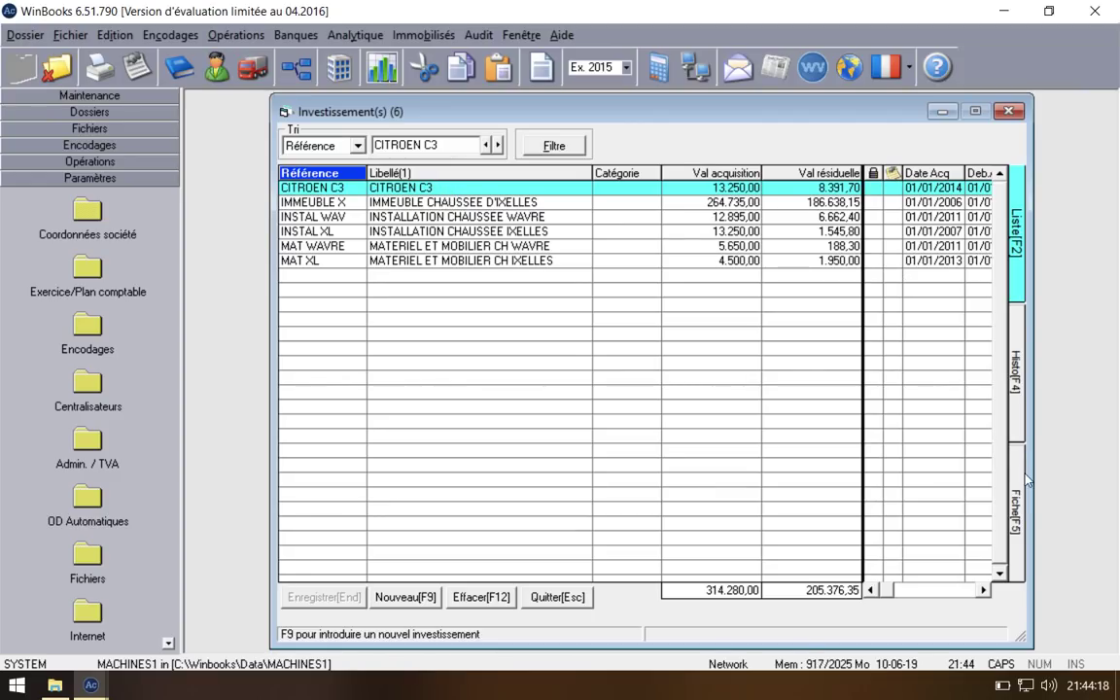
key(F5)
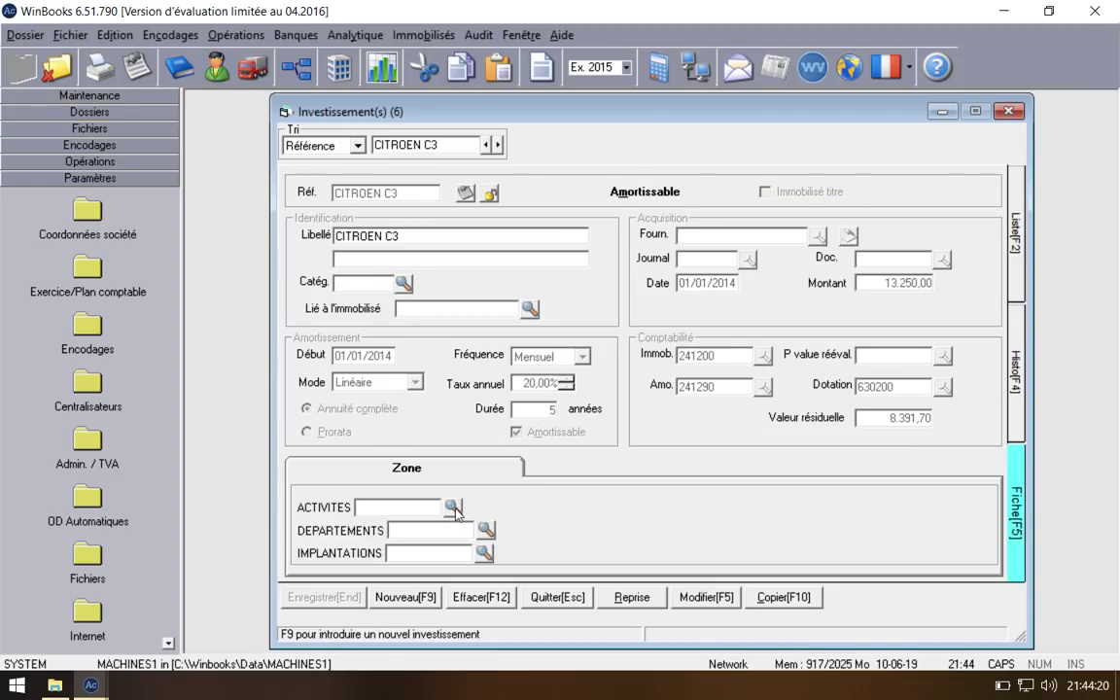
click(486, 530)
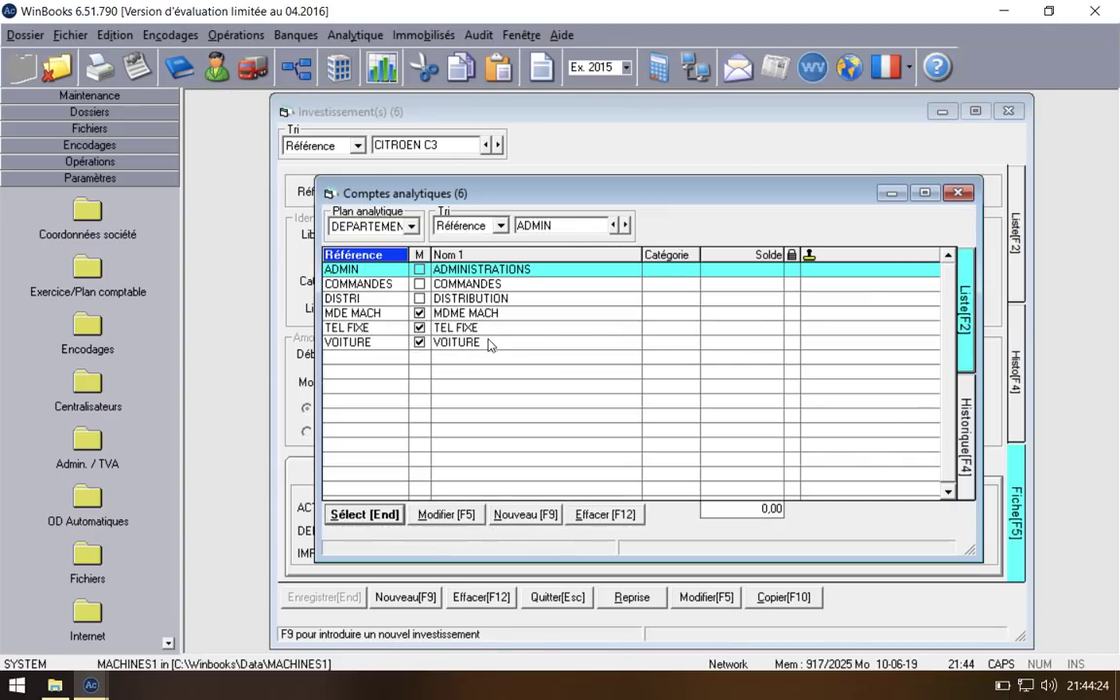
double_click(488, 342)
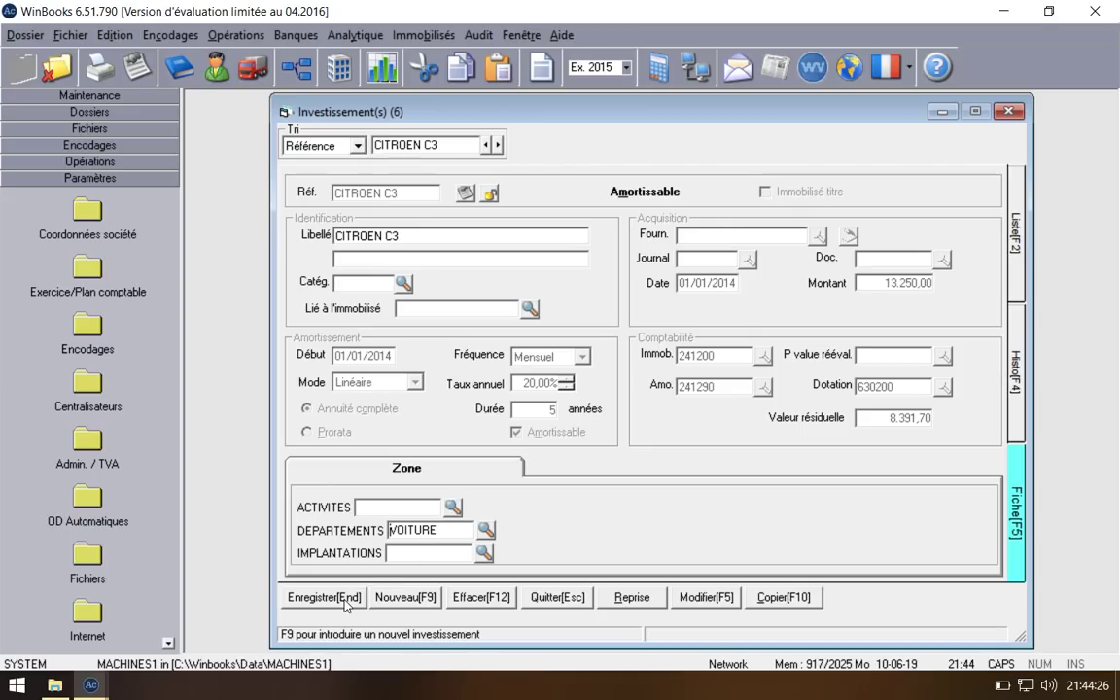
click(346, 597)
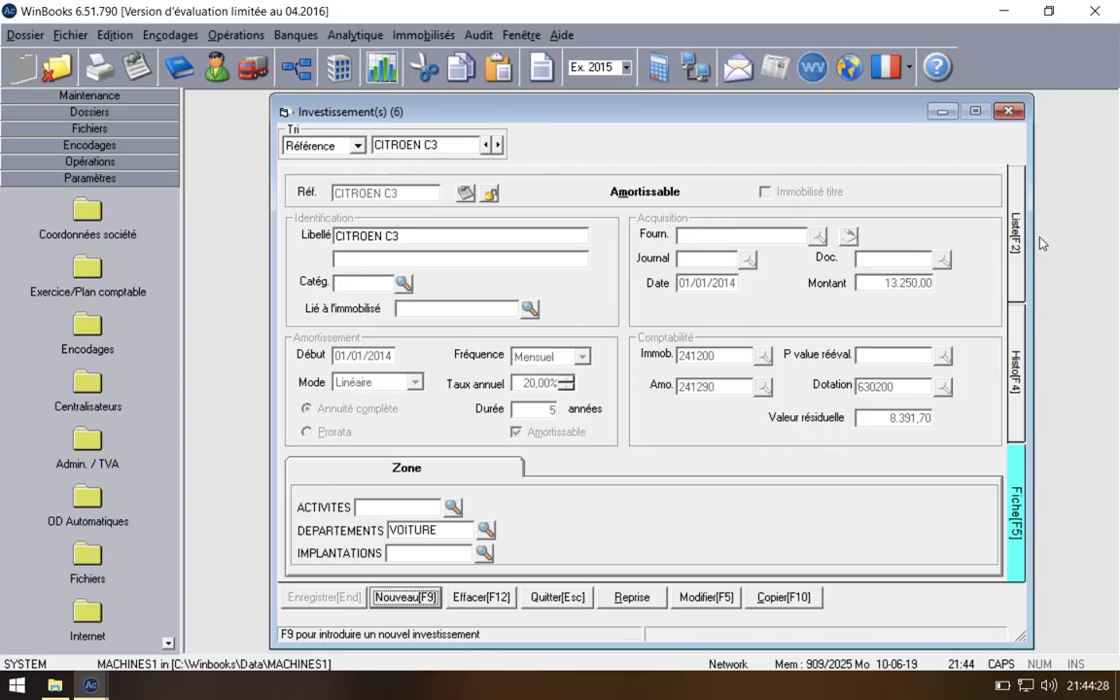
Step: Set the ACTIVITES and IMPLANTATIONS zones of investment IMMEUBLE X to IXELLES and save the record card
click(1012, 216)
key(Down)
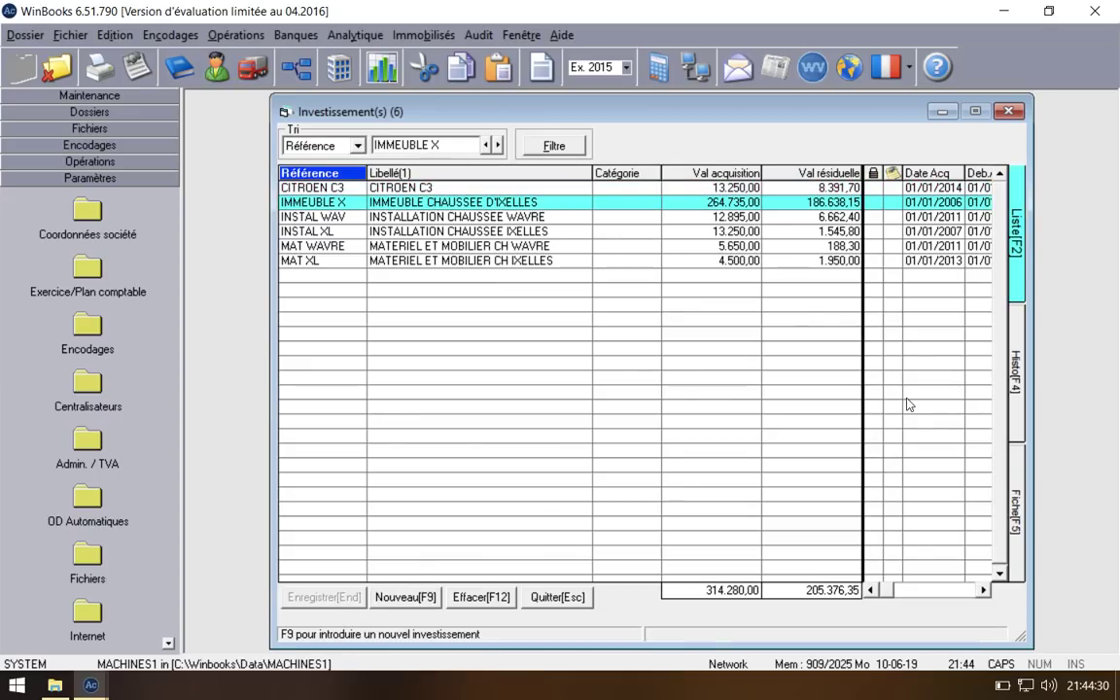
click(1012, 483)
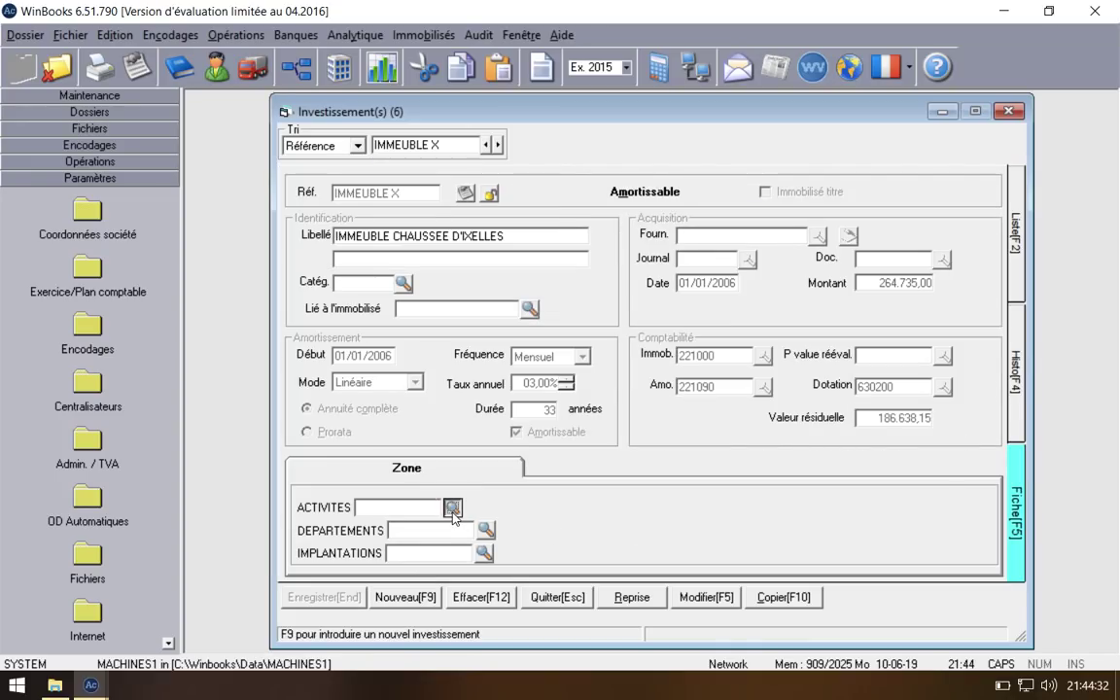
click(453, 508)
click(479, 288)
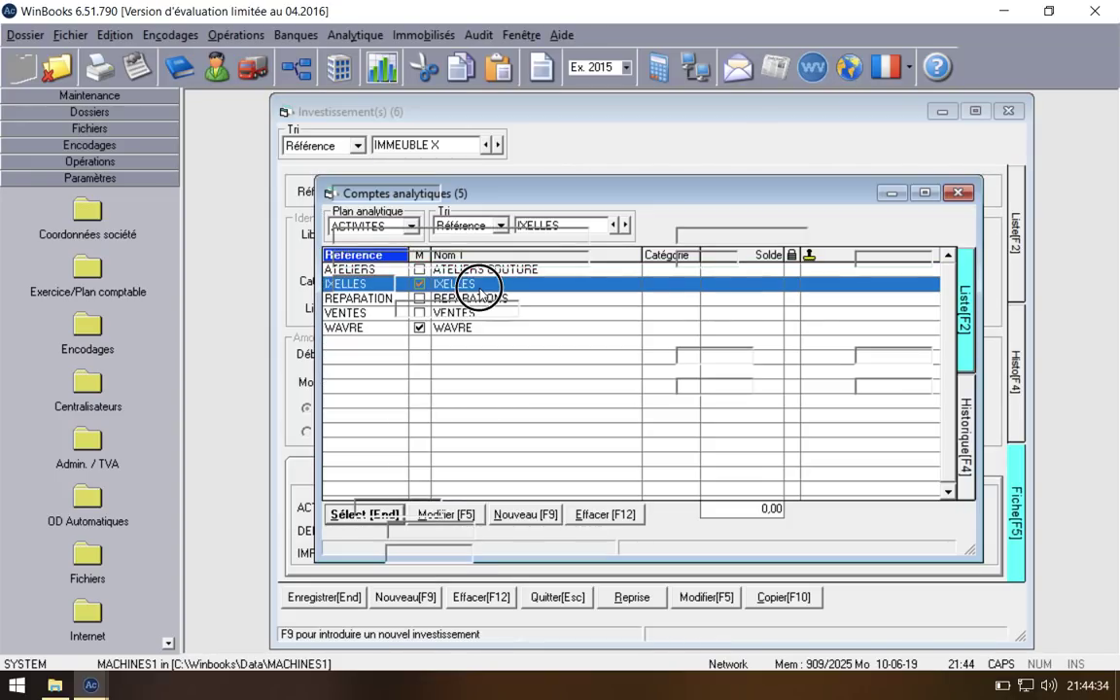
click(479, 289)
click(486, 529)
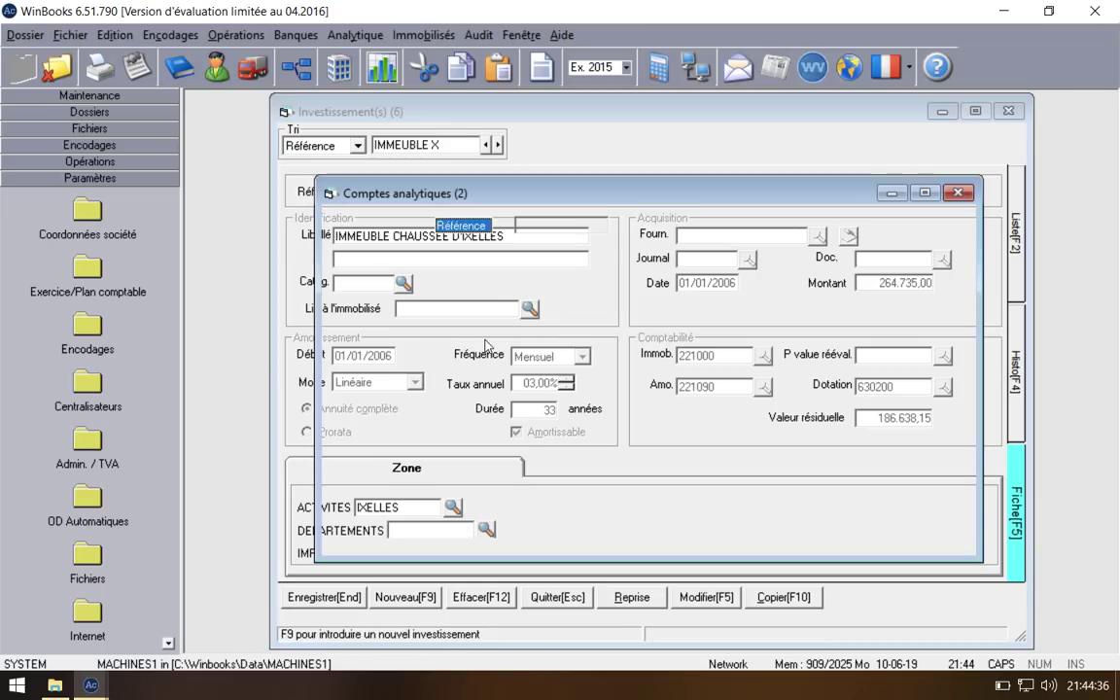
double_click(424, 266)
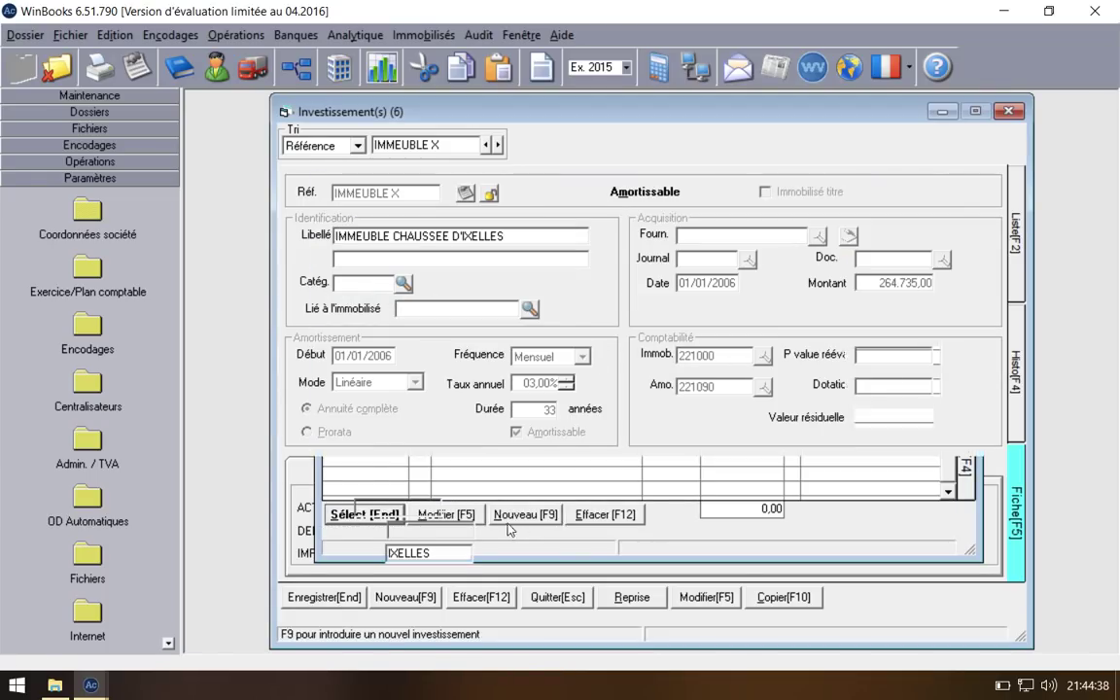
key(End)
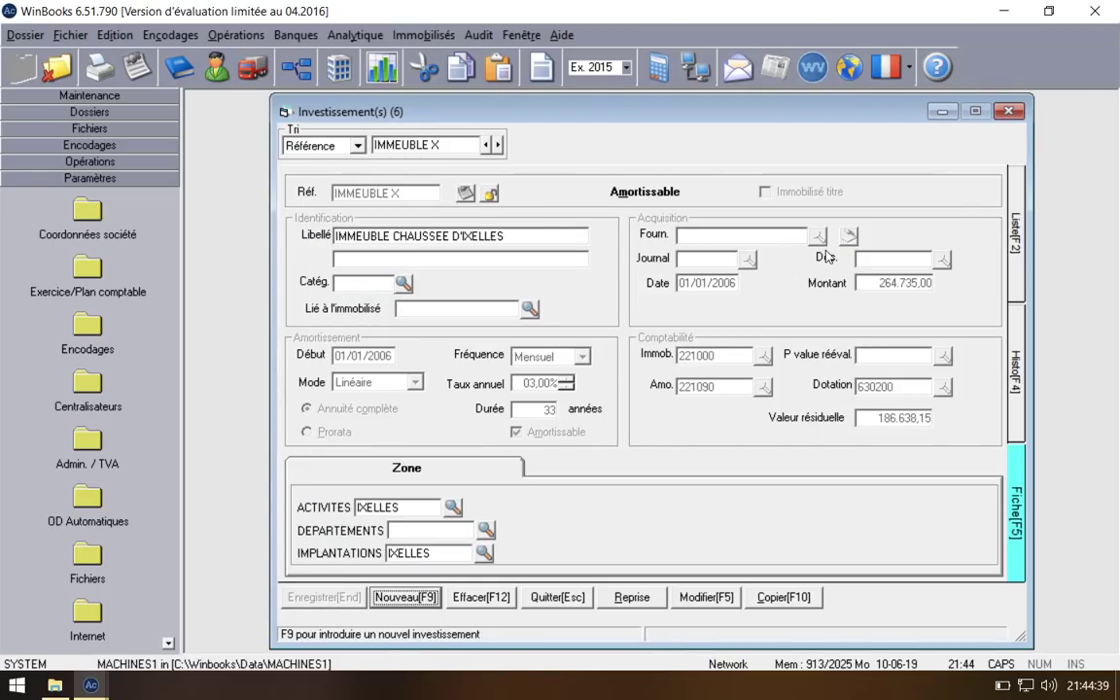
Step: Set the ACTIVITES and IMPLANTATIONS zones of investment INSTAL WAV to WAVRE and save the record card
click(1021, 171)
key(Down)
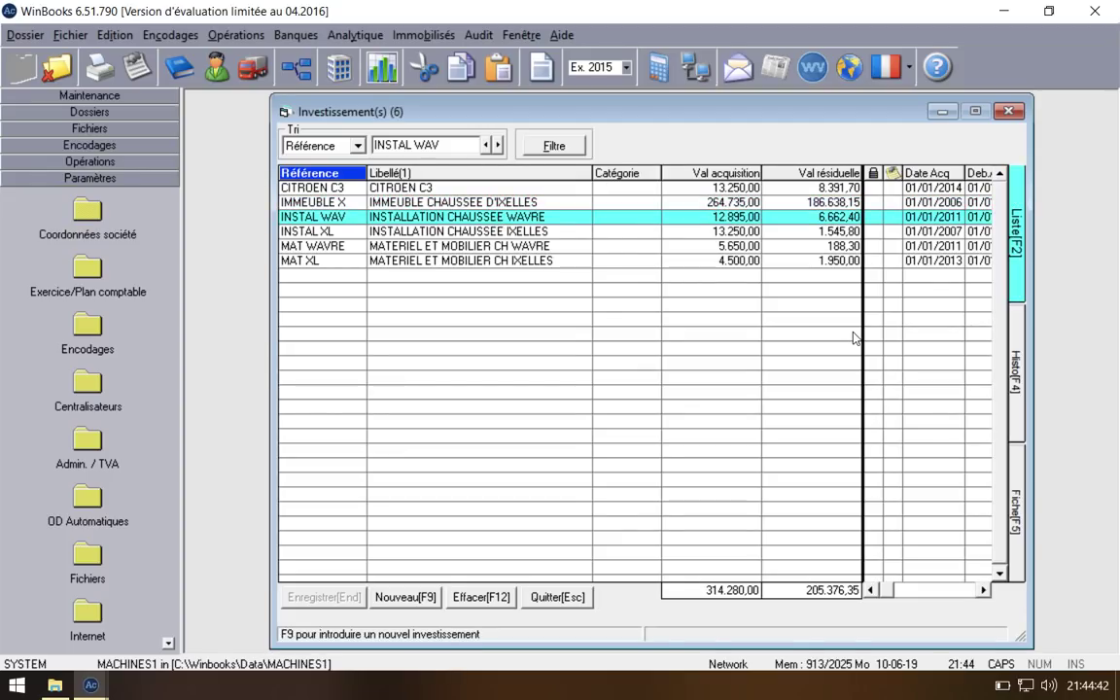
key(F5)
click(454, 507)
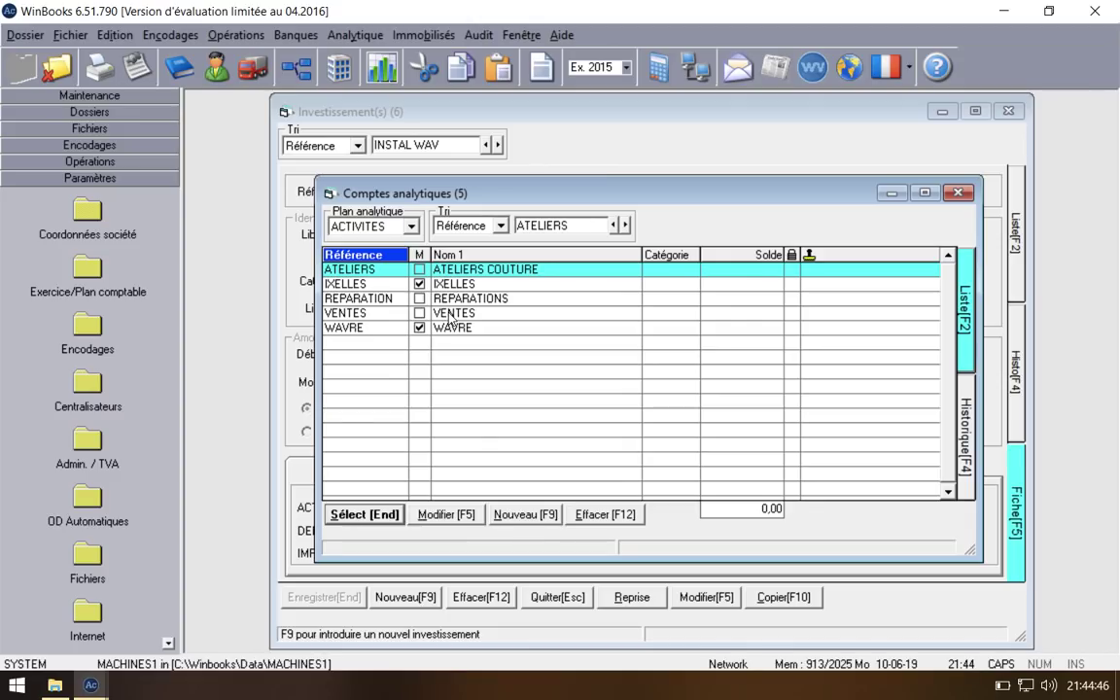
double_click(463, 330)
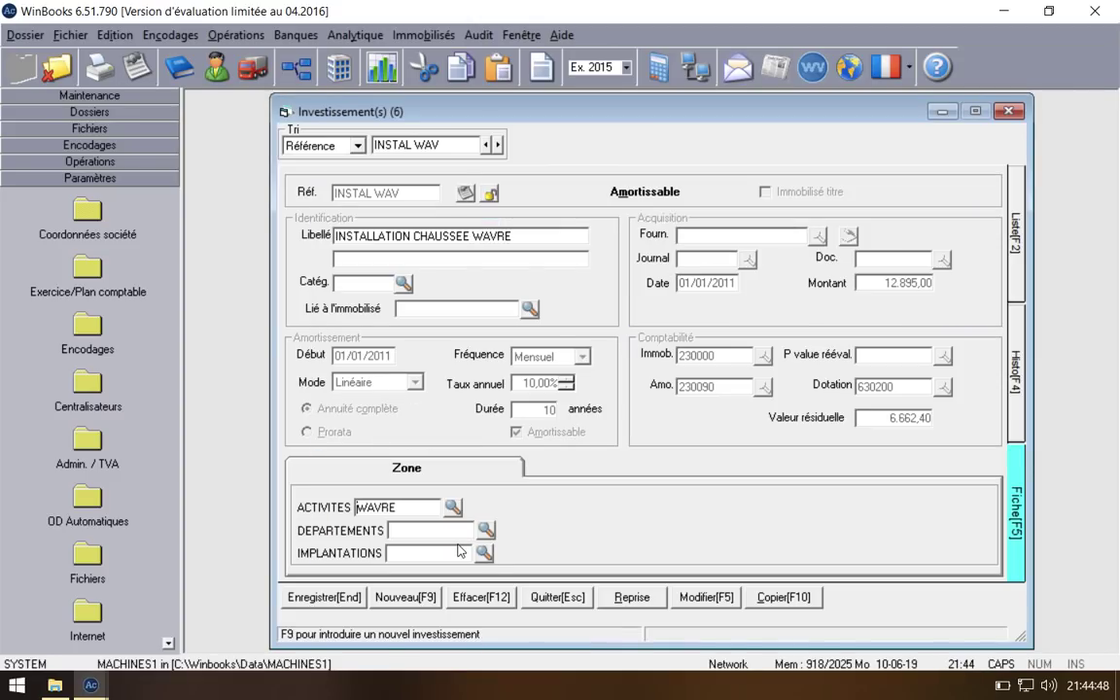
click(453, 554)
text(WAVRE)
click(328, 597)
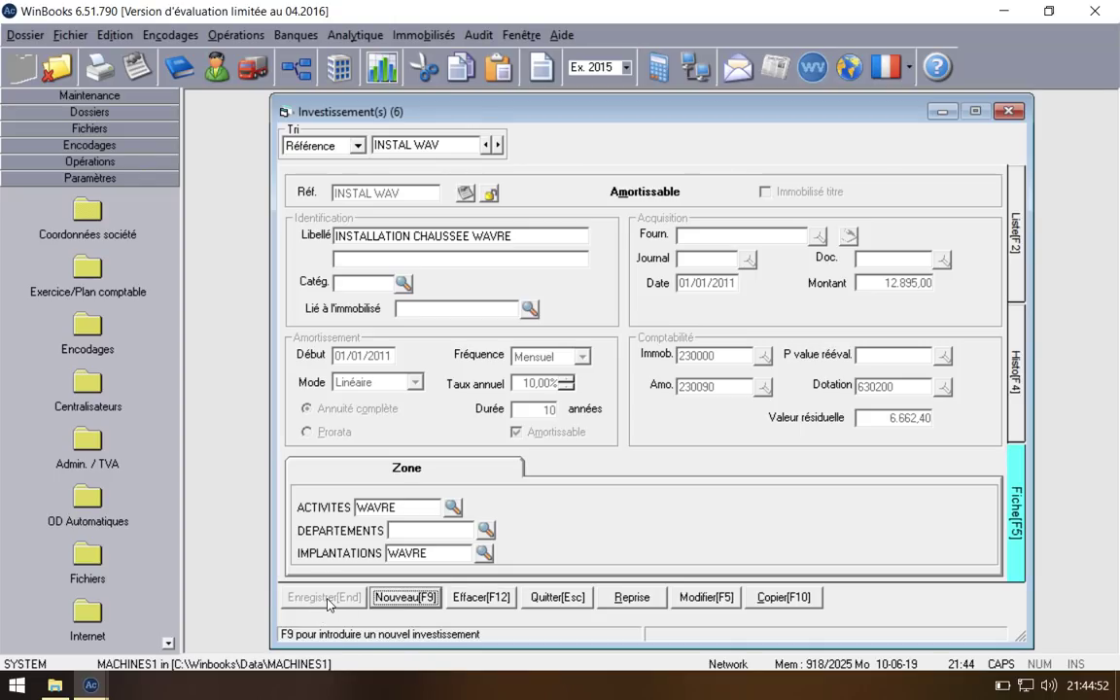
Step: Set the ACTIVITES and IMPLANTATIONS zones of investment INSTAL XL to IXELLES and save the record card
key(F2)
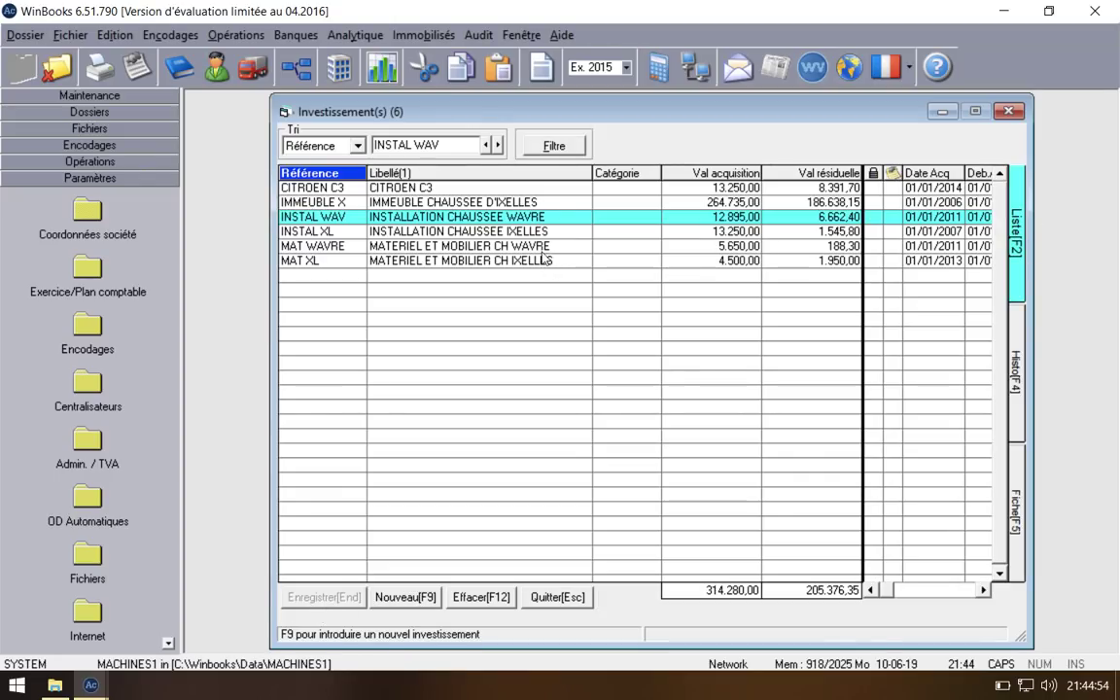
click(491, 231)
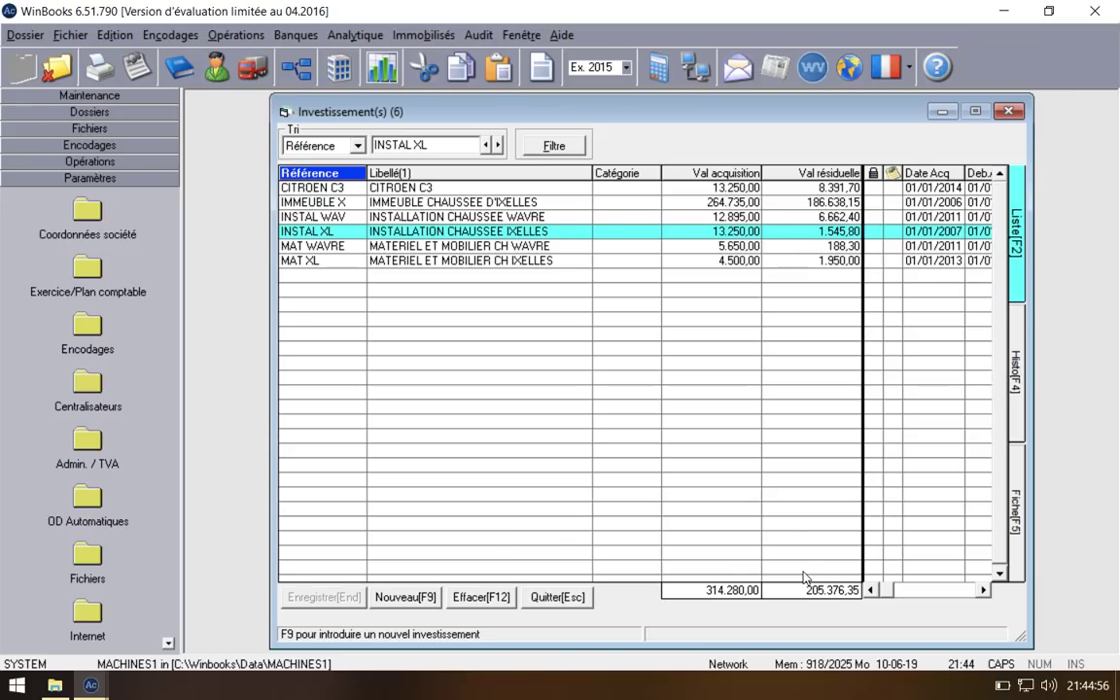
key(F5)
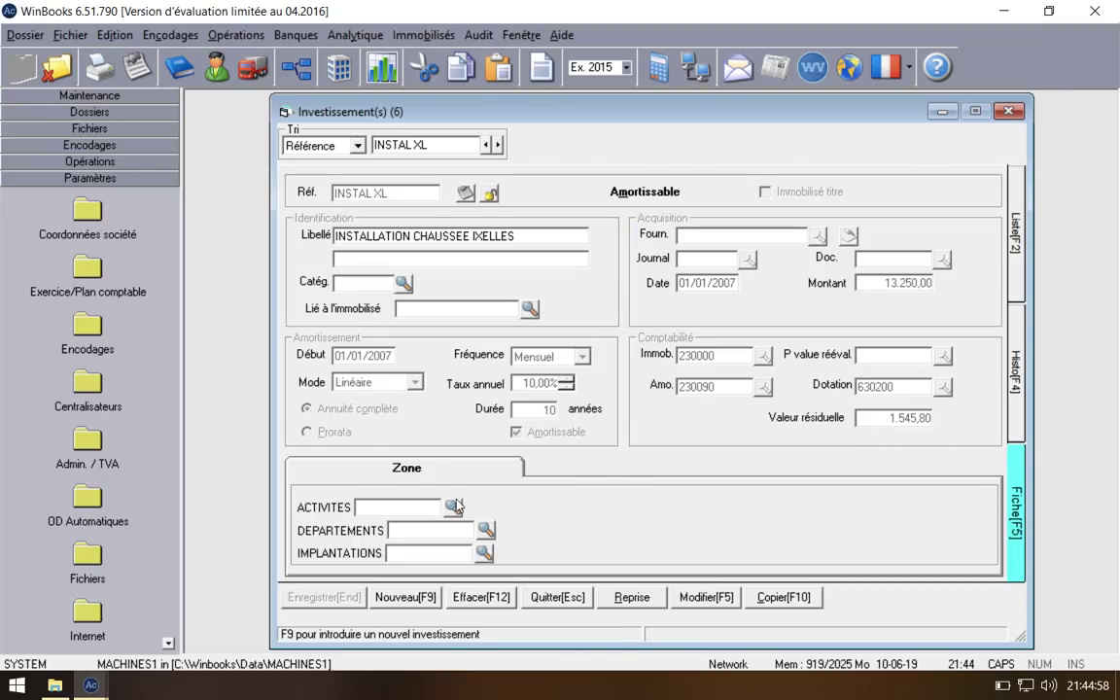
click(453, 508)
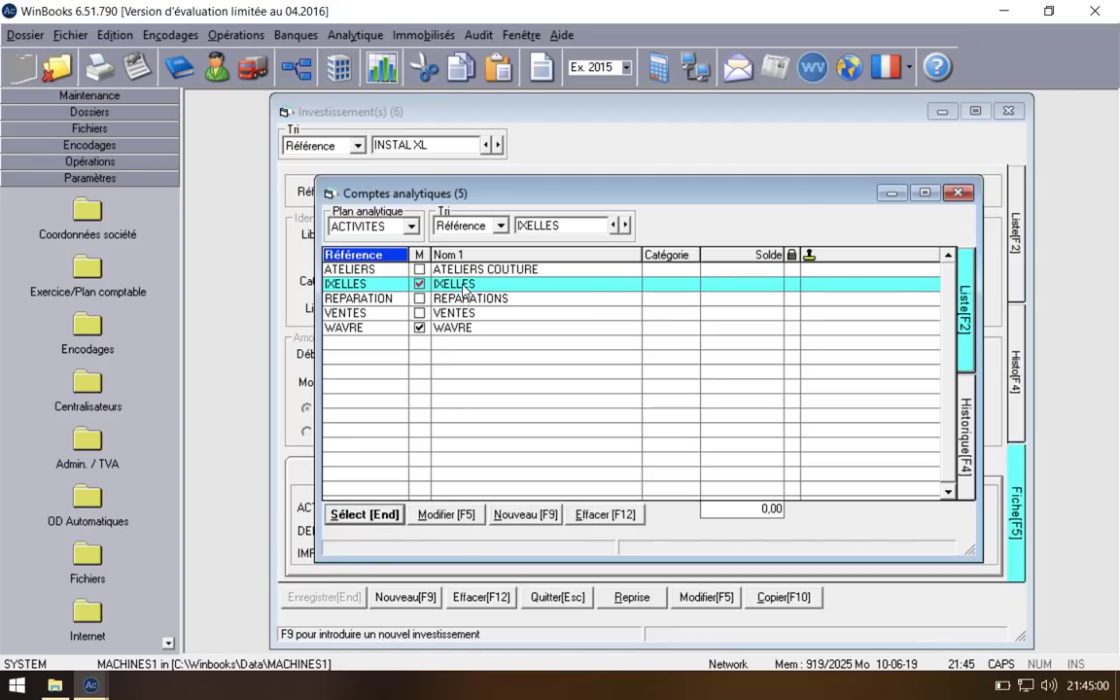
key(Return)
click(485, 554)
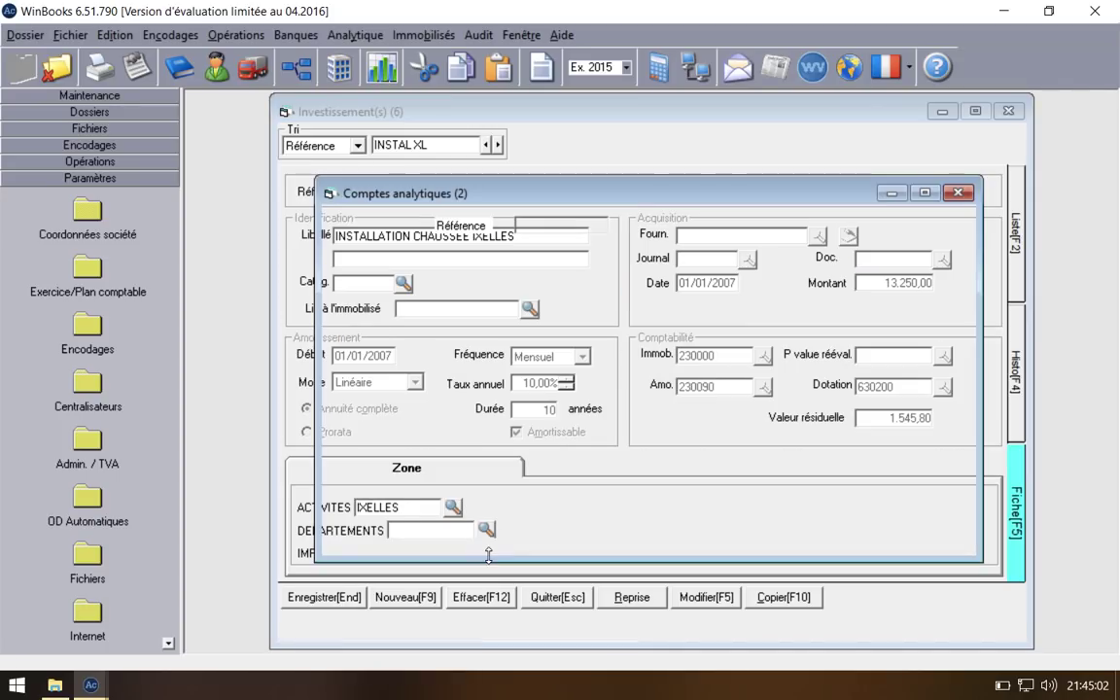
click(460, 272)
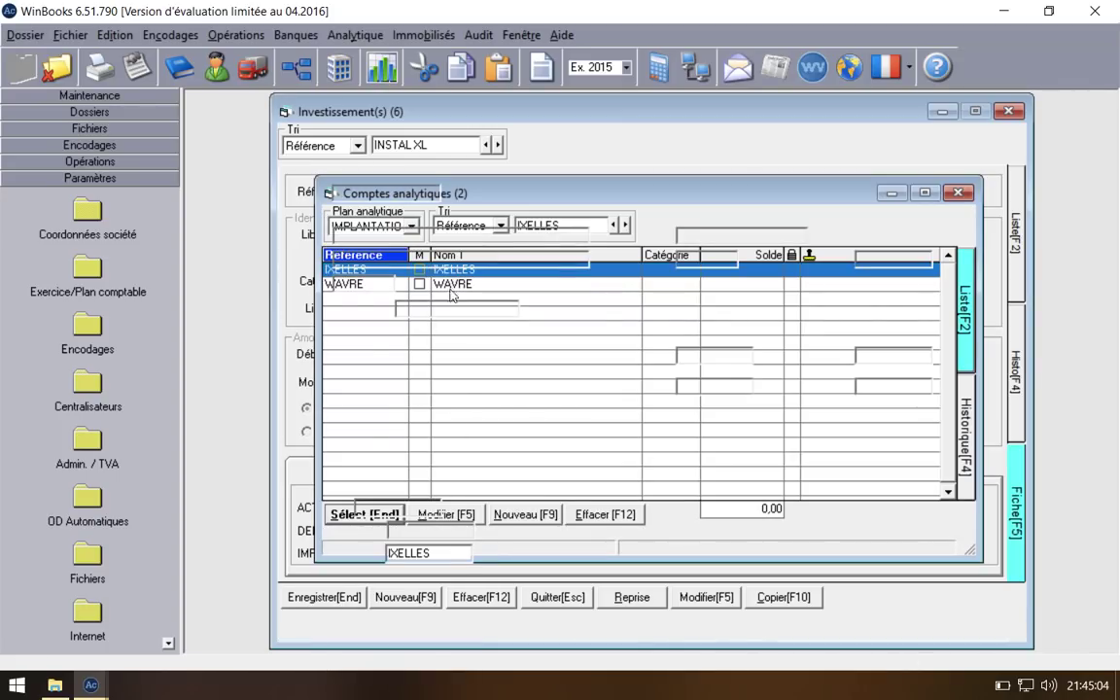
key(Return)
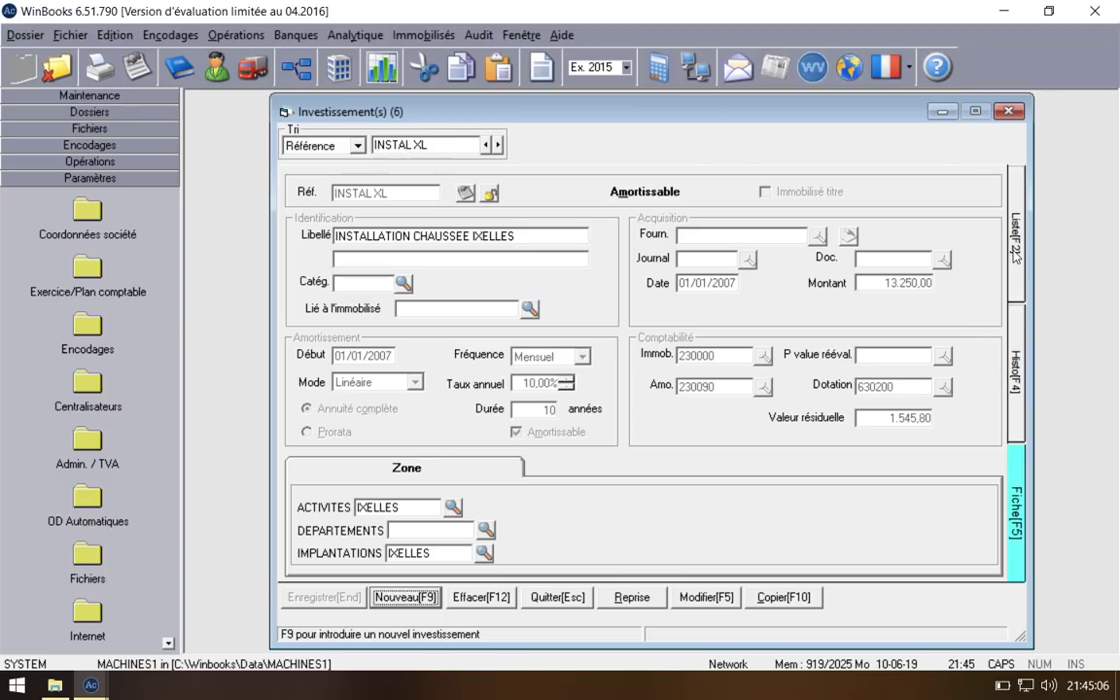
Step: Set the ACTIVITES and IMPLANTATIONS zones of investment MAT WAVRE to WAVRE and save the record card
key(F2)
key(Down)
click(1021, 467)
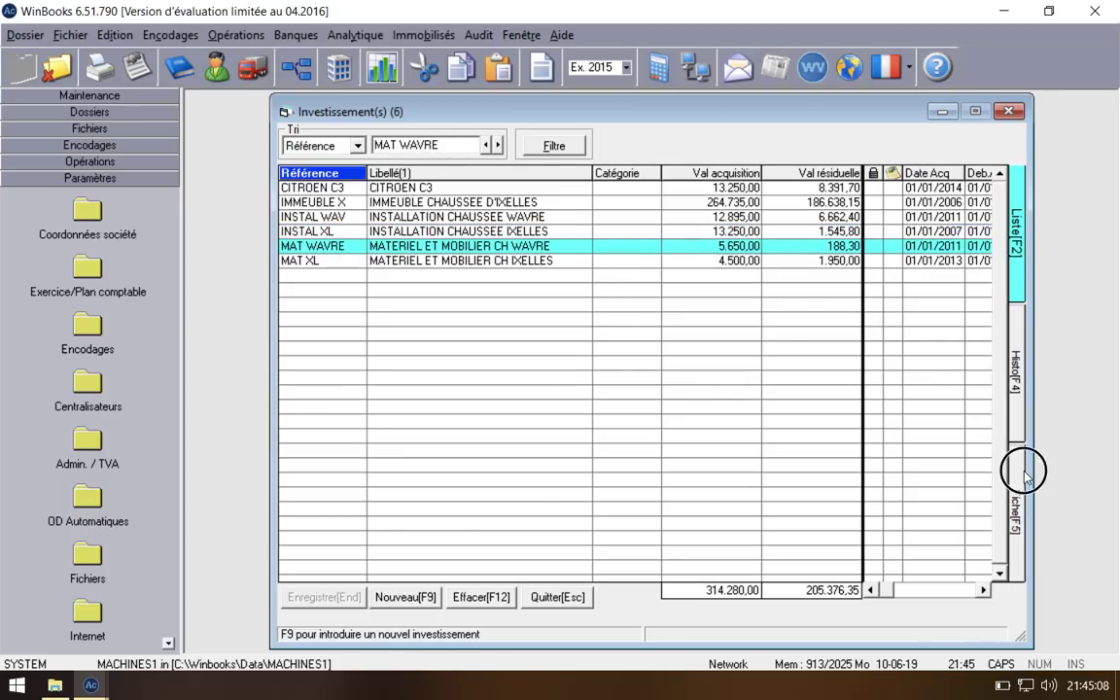
click(388, 505)
text(ATELIERS)
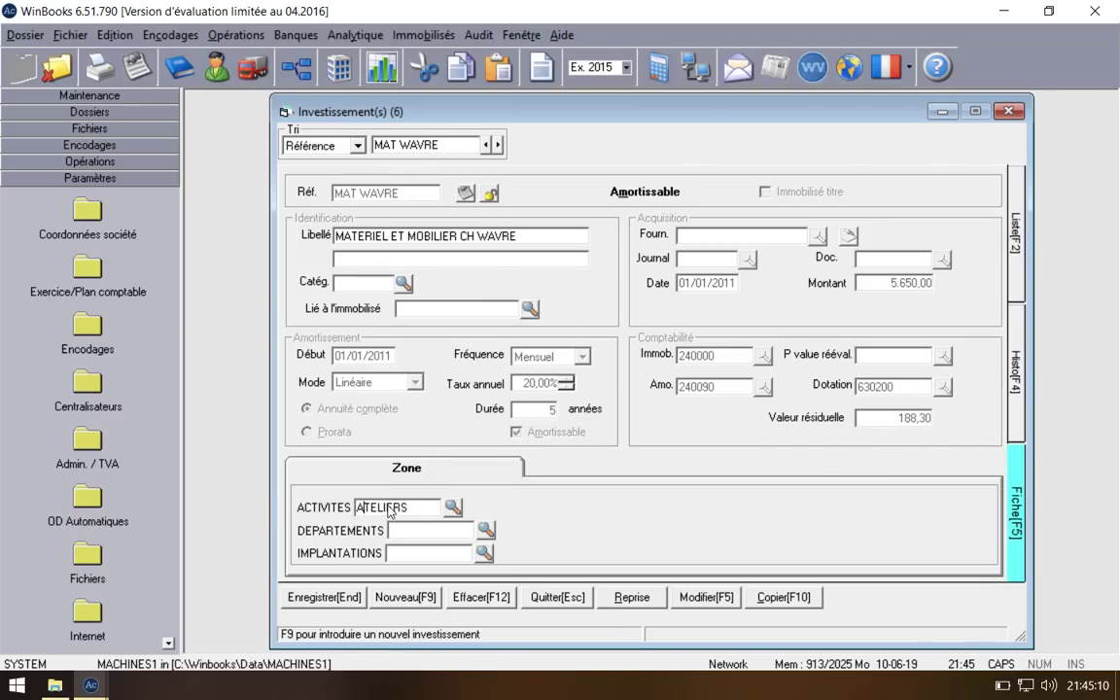
key(BackSpace)
text(WAVRE)
click(421, 553)
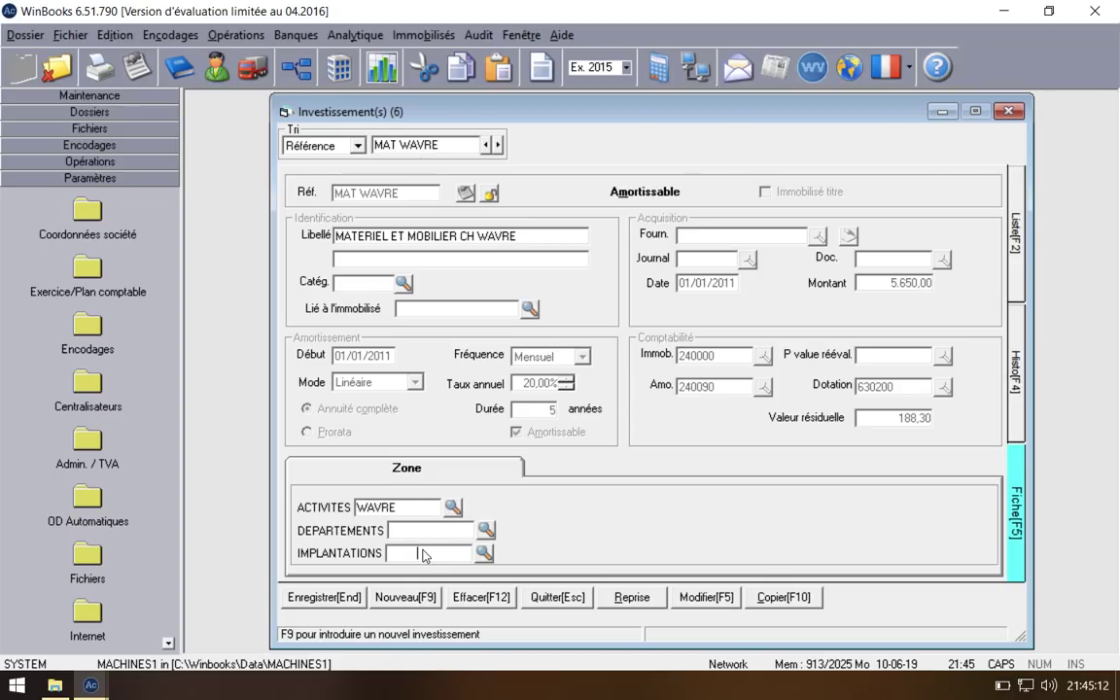
text(WAVRE)
click(325, 597)
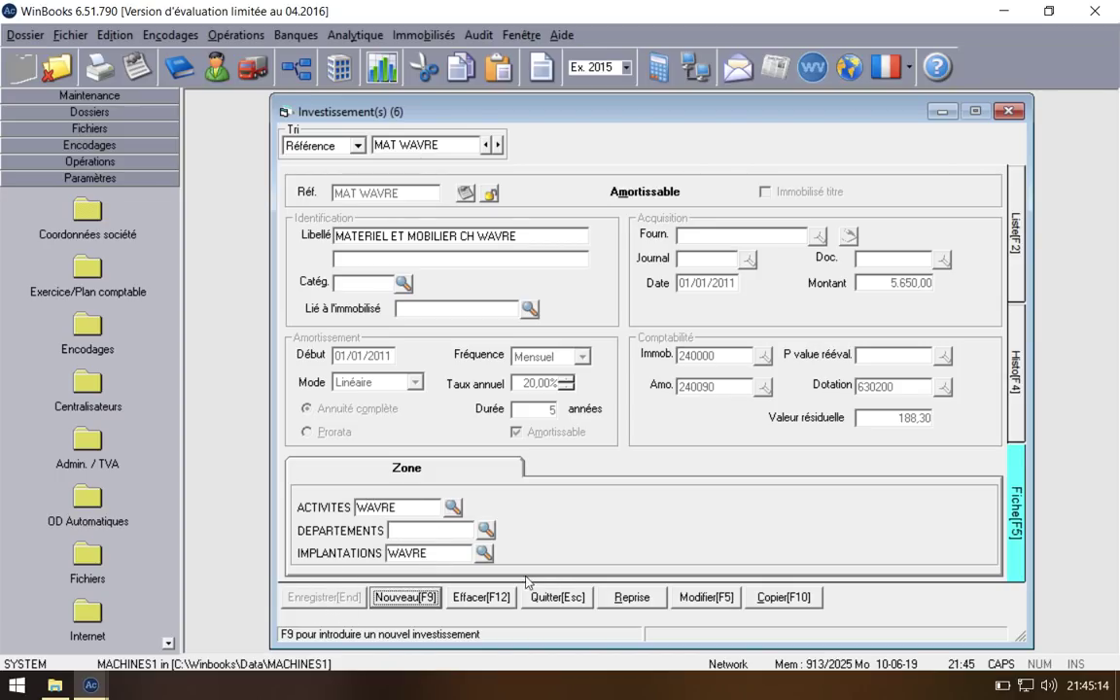
Step: Set both the ACTIVITES and IMPLANTATIONS zones of investment MAT XL to IXELLES, save the record card, and close the investments
key(F2)
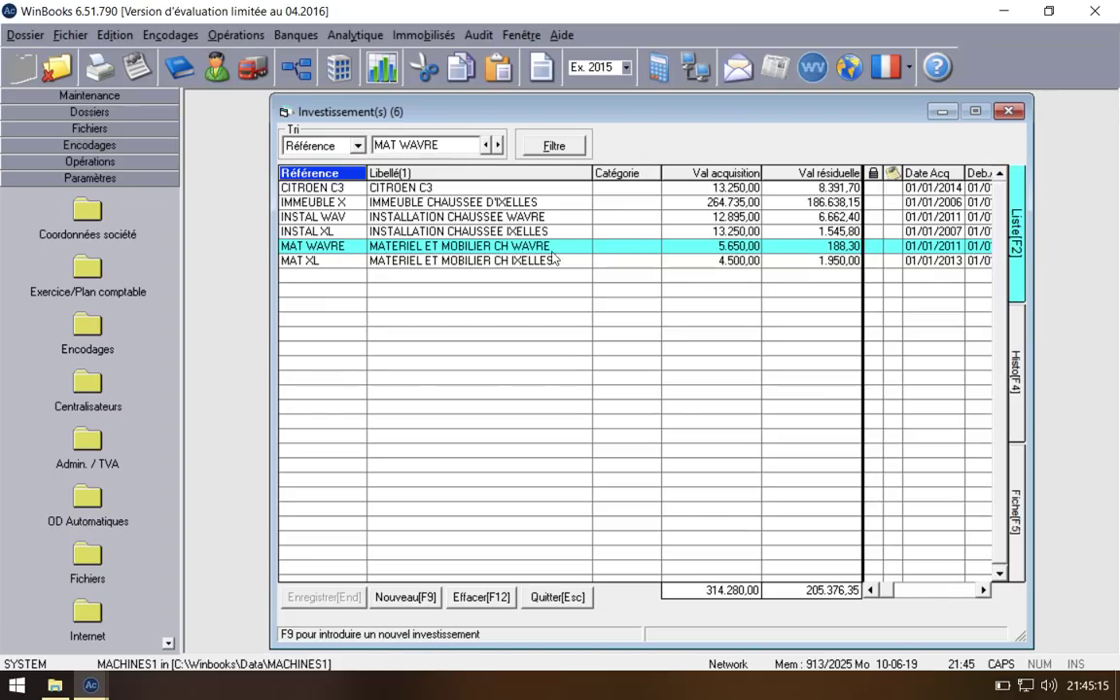
click(496, 261)
click(1017, 491)
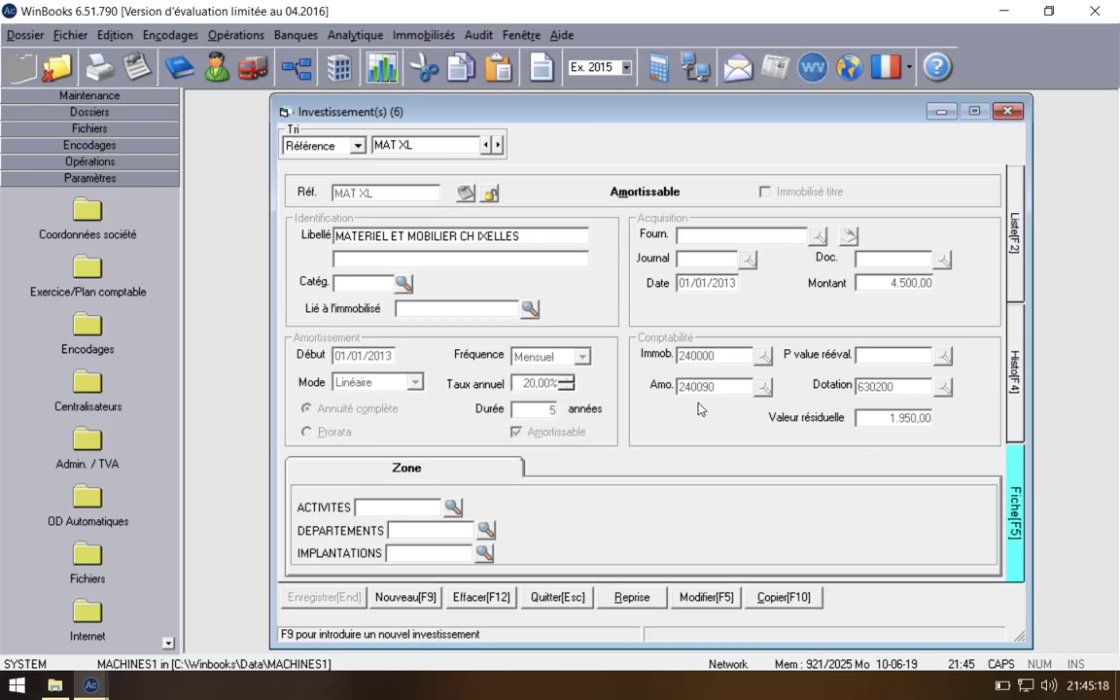
click(440, 504)
text(IXELLES)
key(Tab)
key(Tab)
text(IXELLES)
key(Tab)
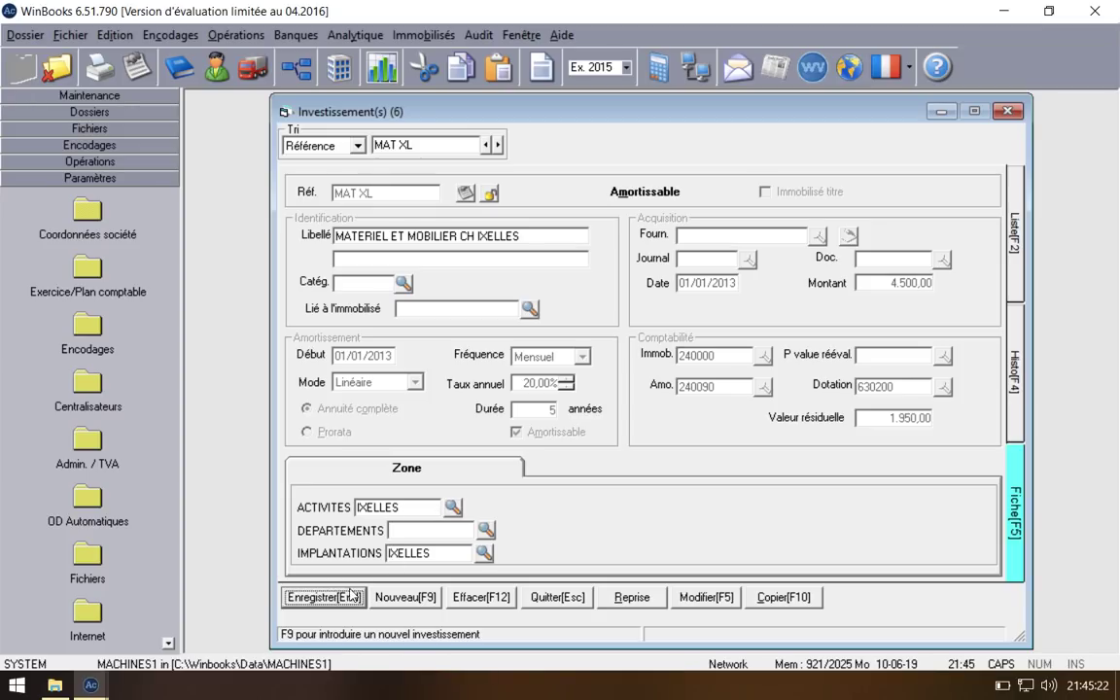
key(Return)
click(1011, 113)
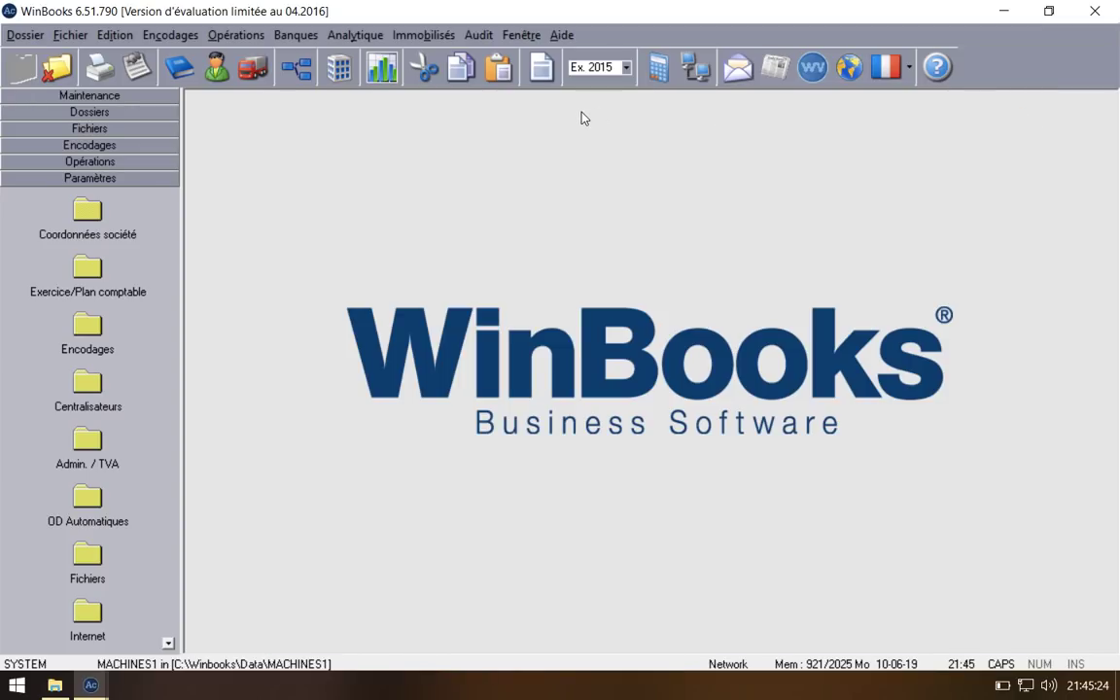
Step: Reopen the investments list to review its six records, and close it
click(425, 35)
click(456, 61)
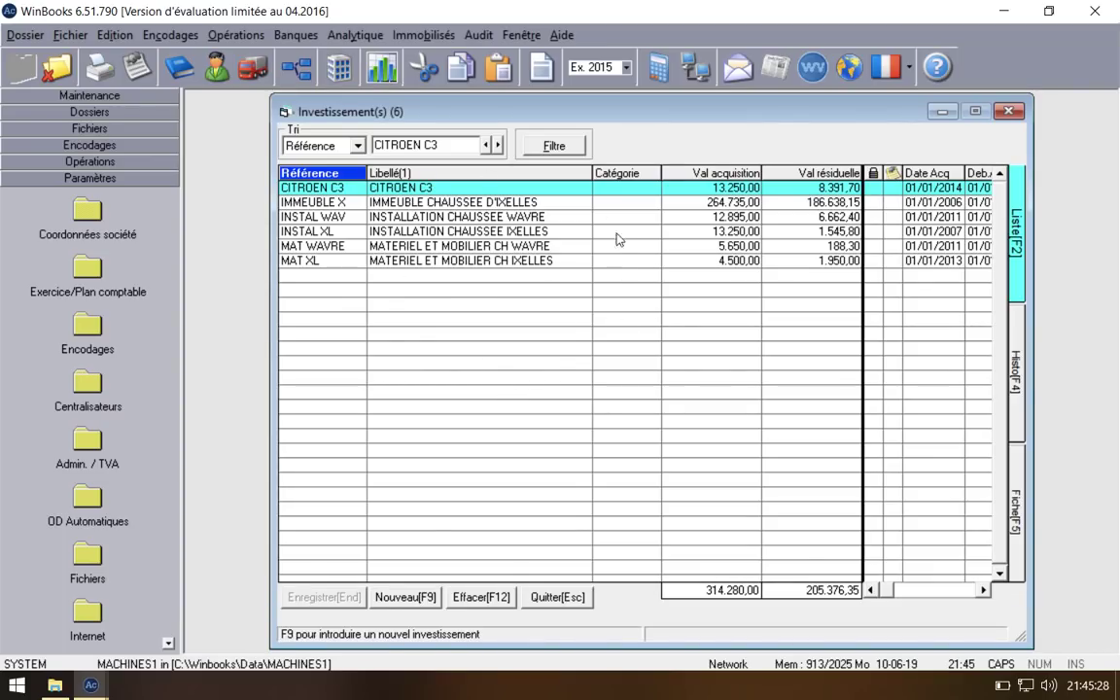
key(Escape)
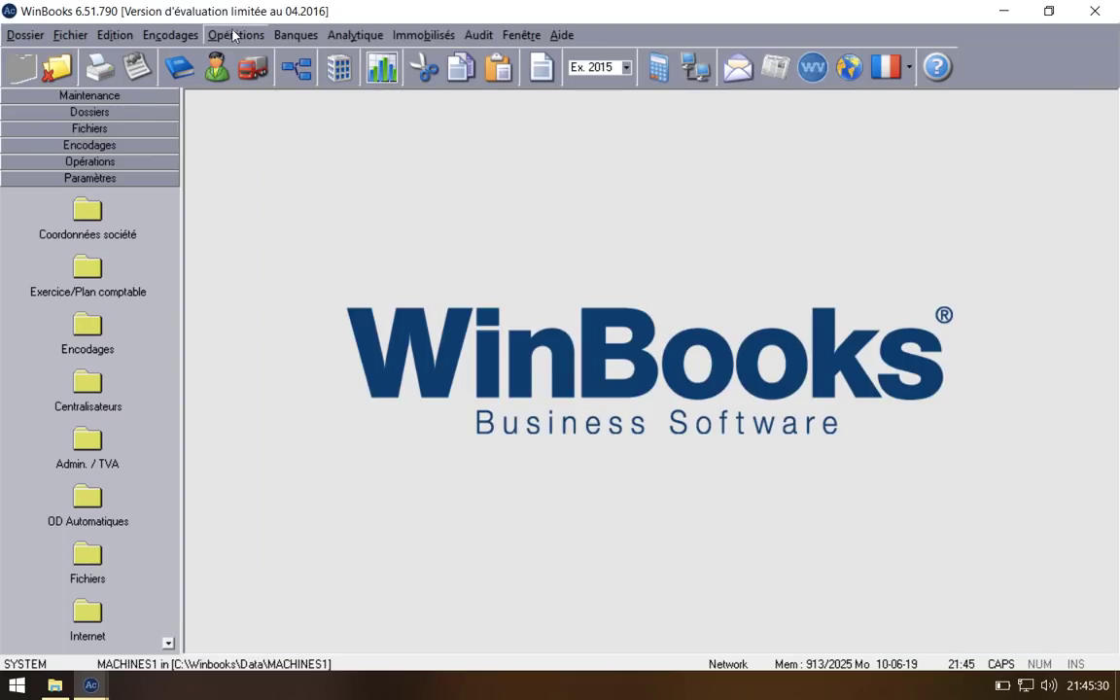
Step: Start a purchase entry in the ACHATS journal for period Nov 2015 and accept the proposed document number
click(169, 35)
click(176, 78)
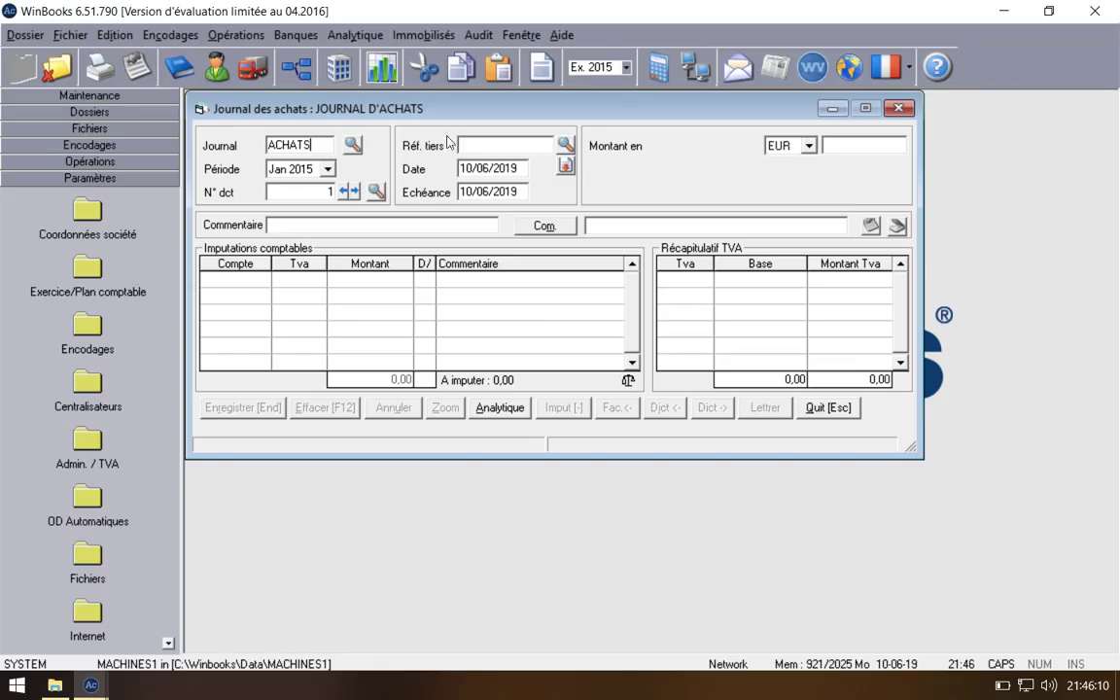
click(332, 170)
scroll(306, 245, down, 2)
click(304, 262)
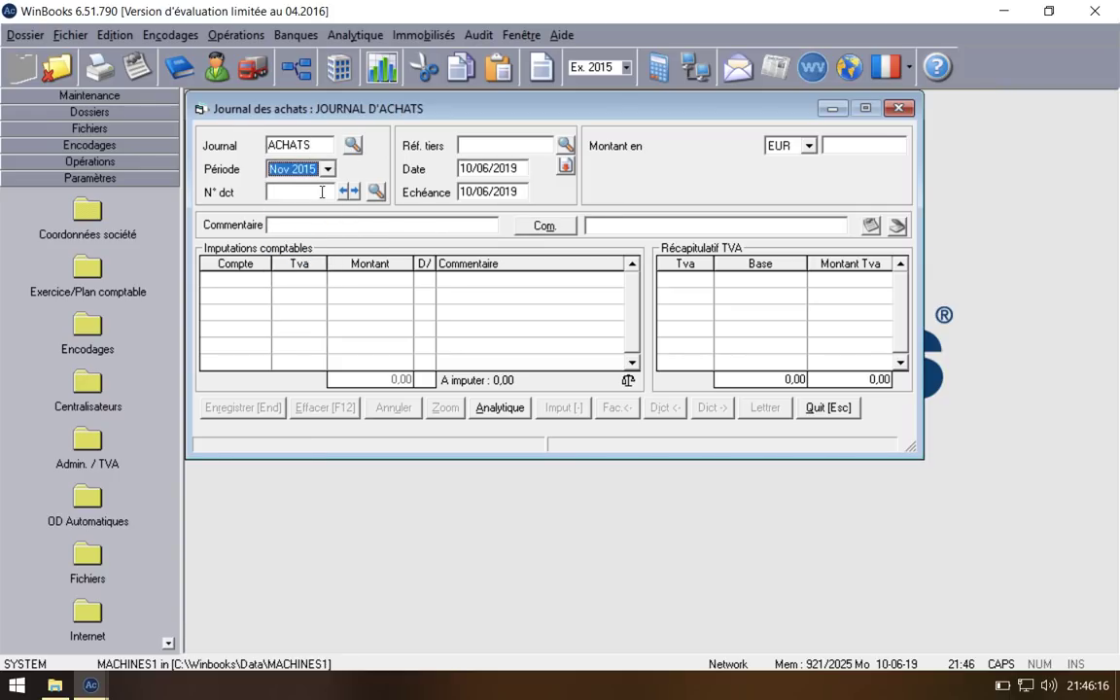
click(329, 191)
key(Return)
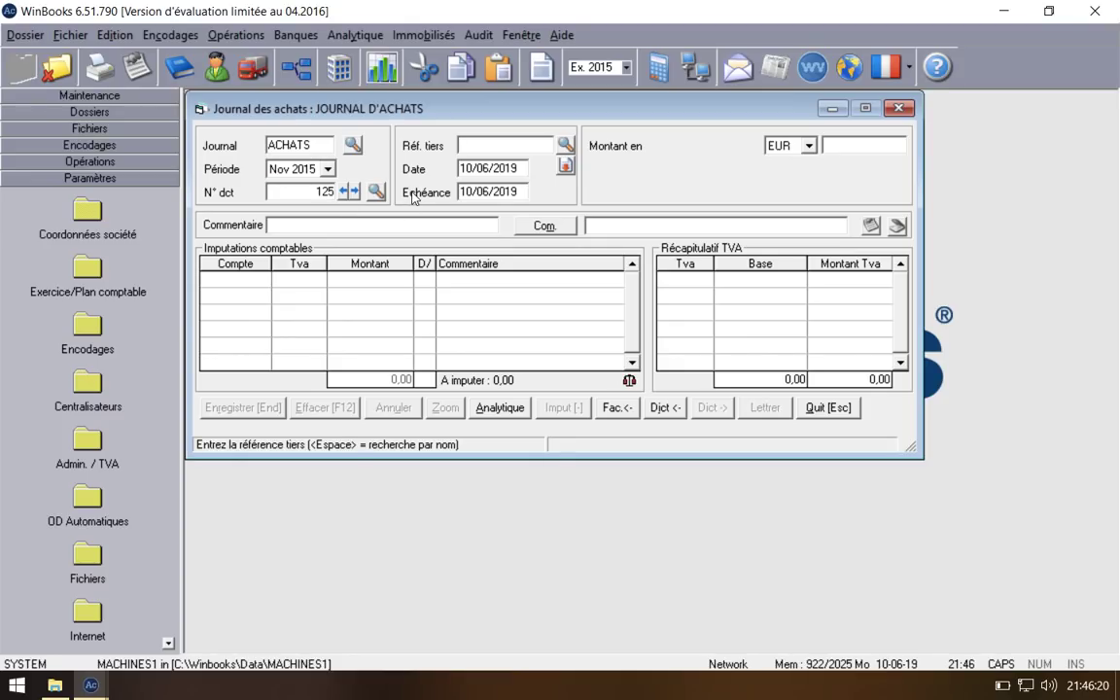
Step: Enter supplier PROXIMUS, document date 09/11/2015 and an invoice total of 462,33 EUR in the purchase header
text(PROXIMUS)
key(Return)
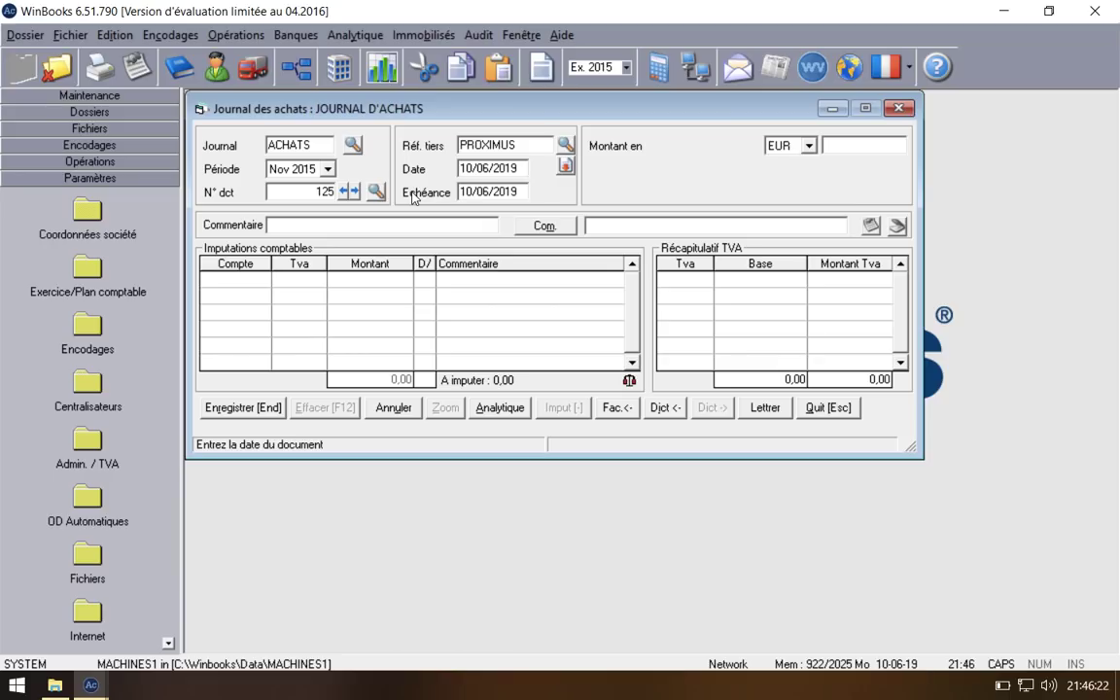
text(09112015)
key(Return)
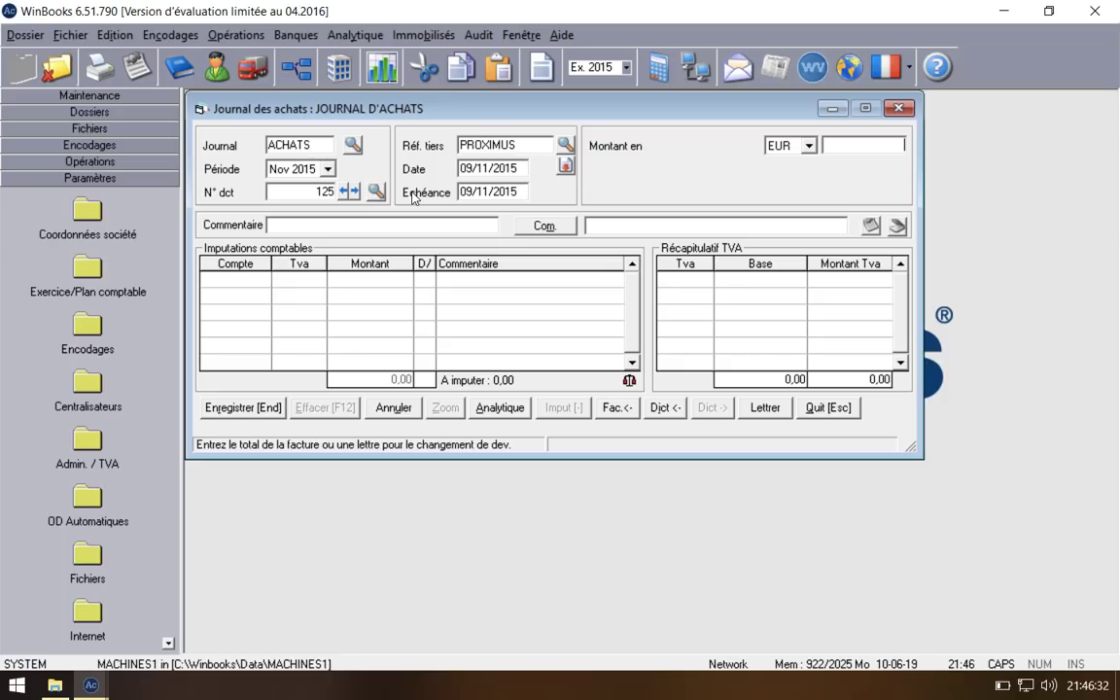
text(462)
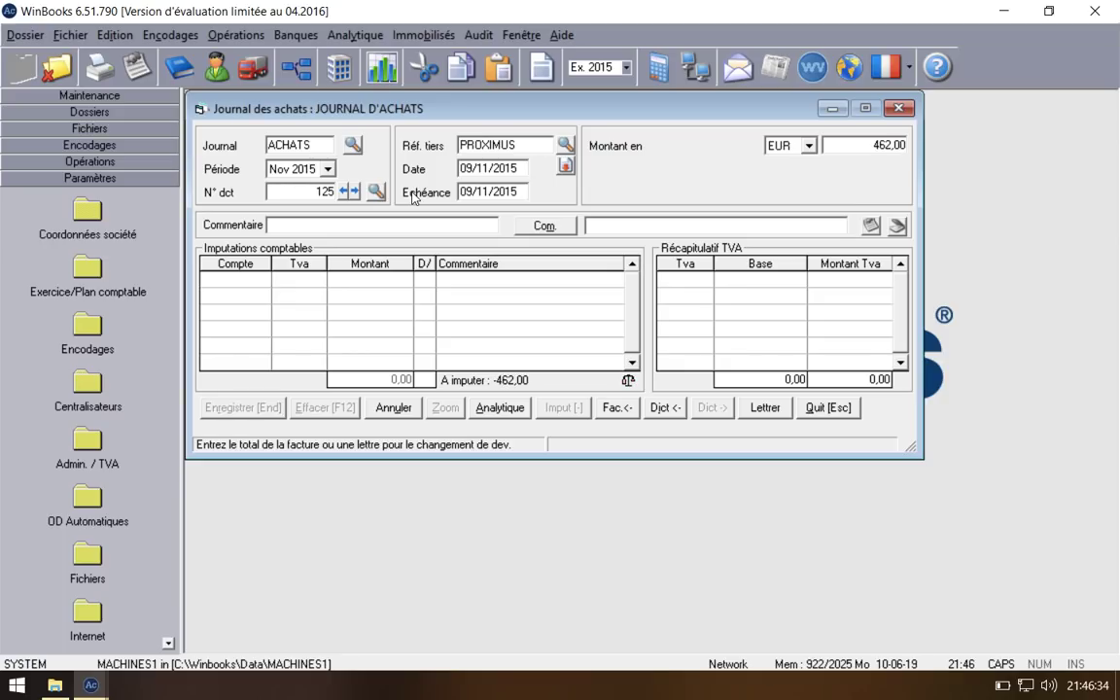
text(,33)
key(Return)
key(Return)
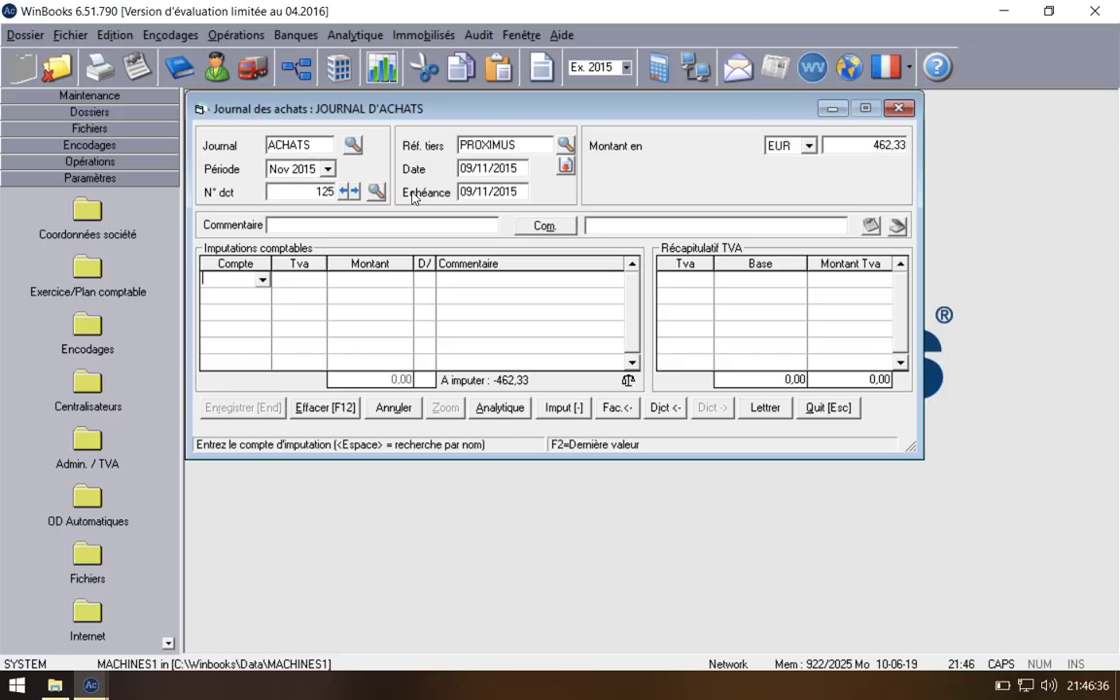
Step: Look up general ledger account 611000 TELEPHONE FIXE for the first posting line and accept its proposed amount, side and comment
key(Return)
text(610100)
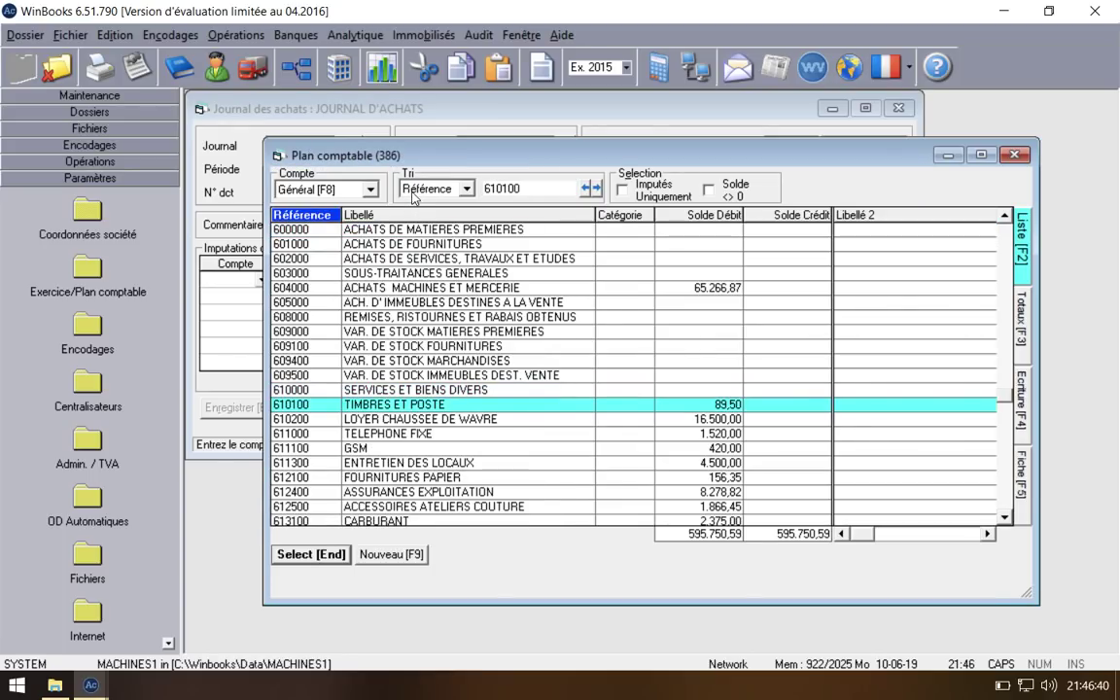
key(BackSpace)
key(BackSpace)
text(10)
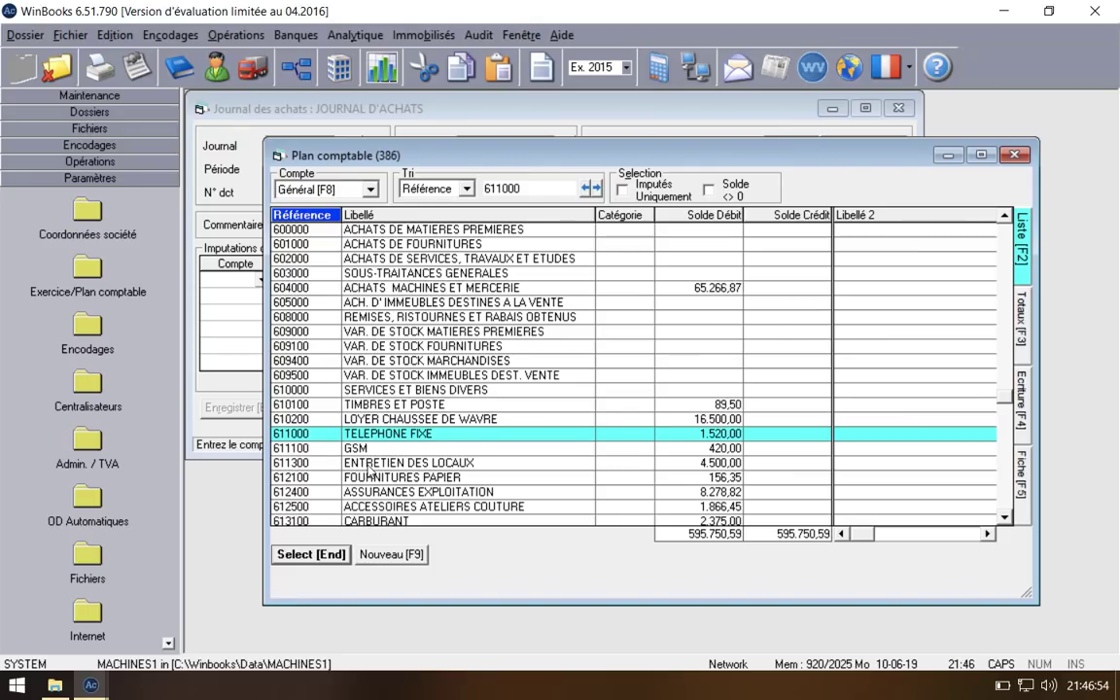
double_click(372, 434)
key(Return)
key(Return)
key(Return)
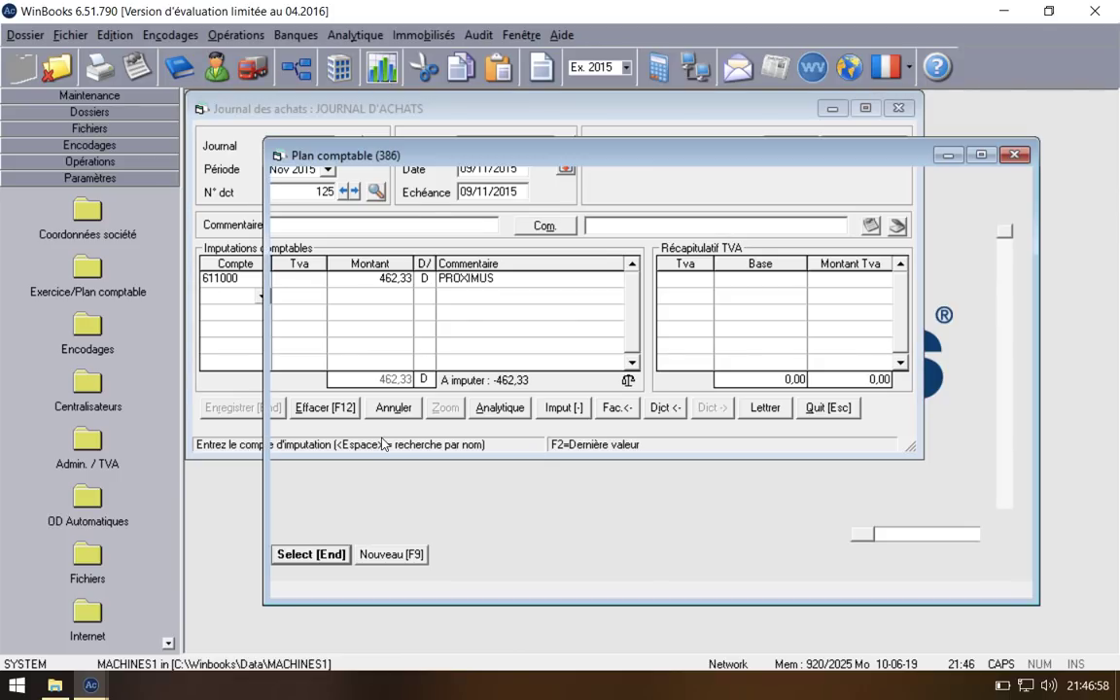
Step: Add a second posting line on account 611100 GSM with an amount of 190
text(611100)
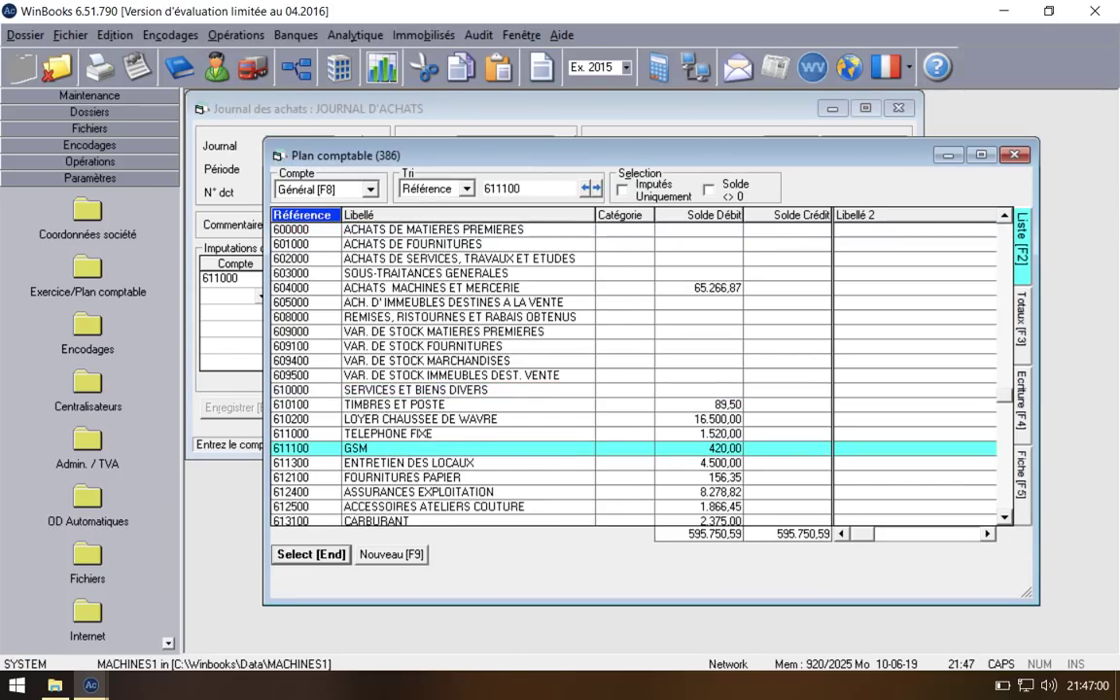
key(Return)
key(Return)
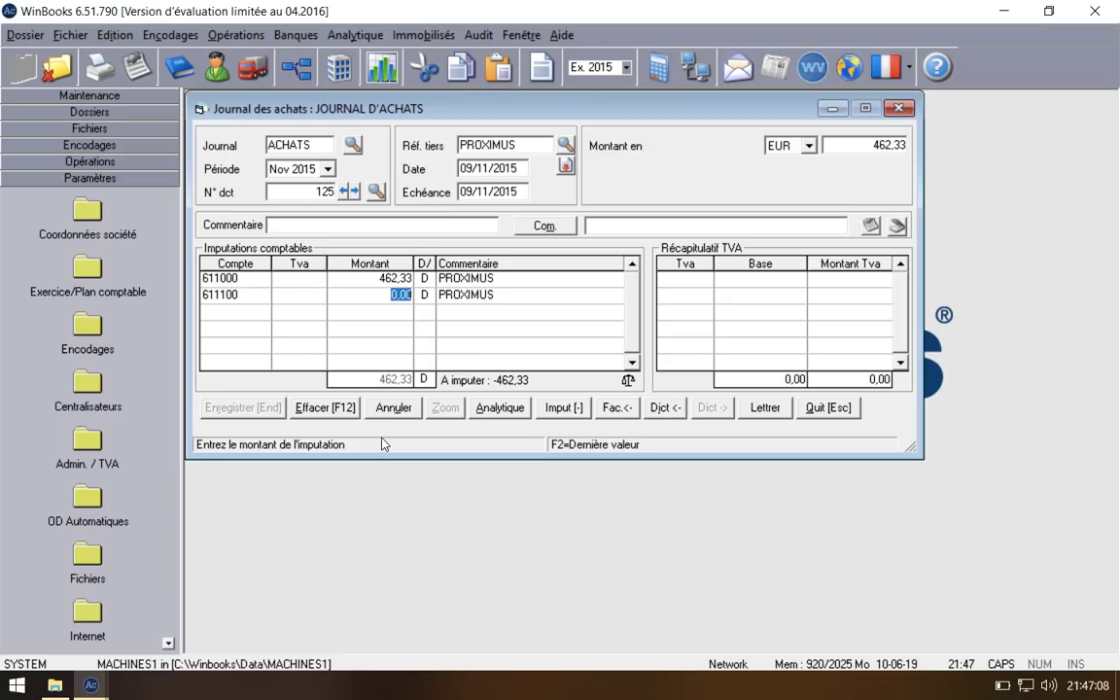
text(190)
key(Return)
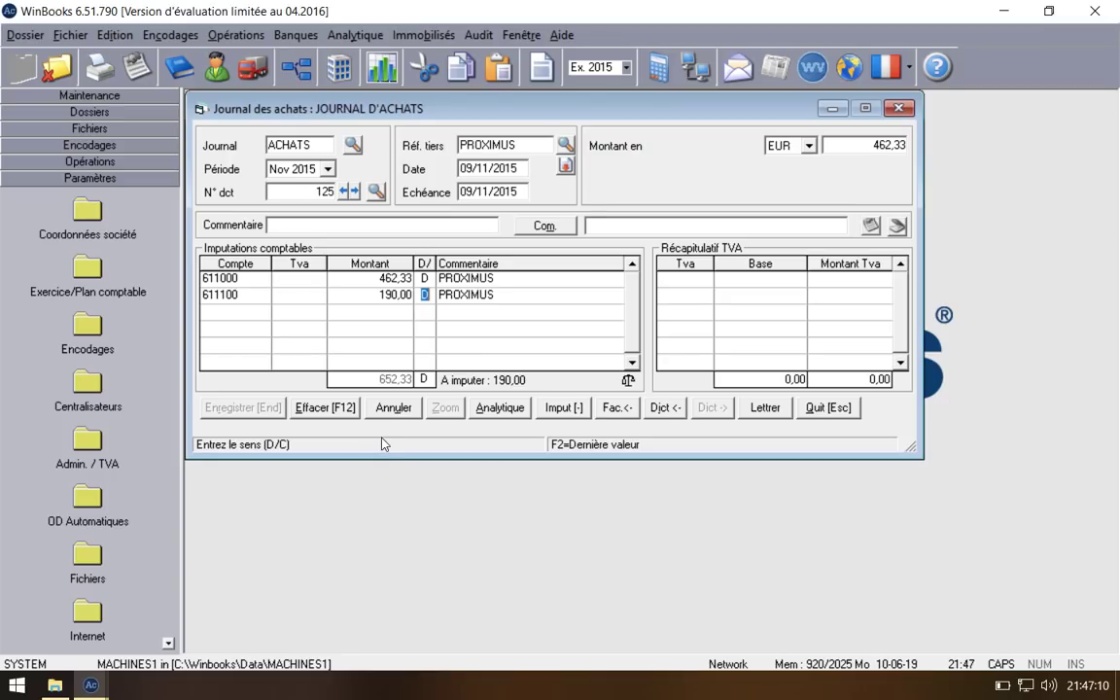
Step: Set the amount of the 611000 posting line to 330,15
click(381, 278)
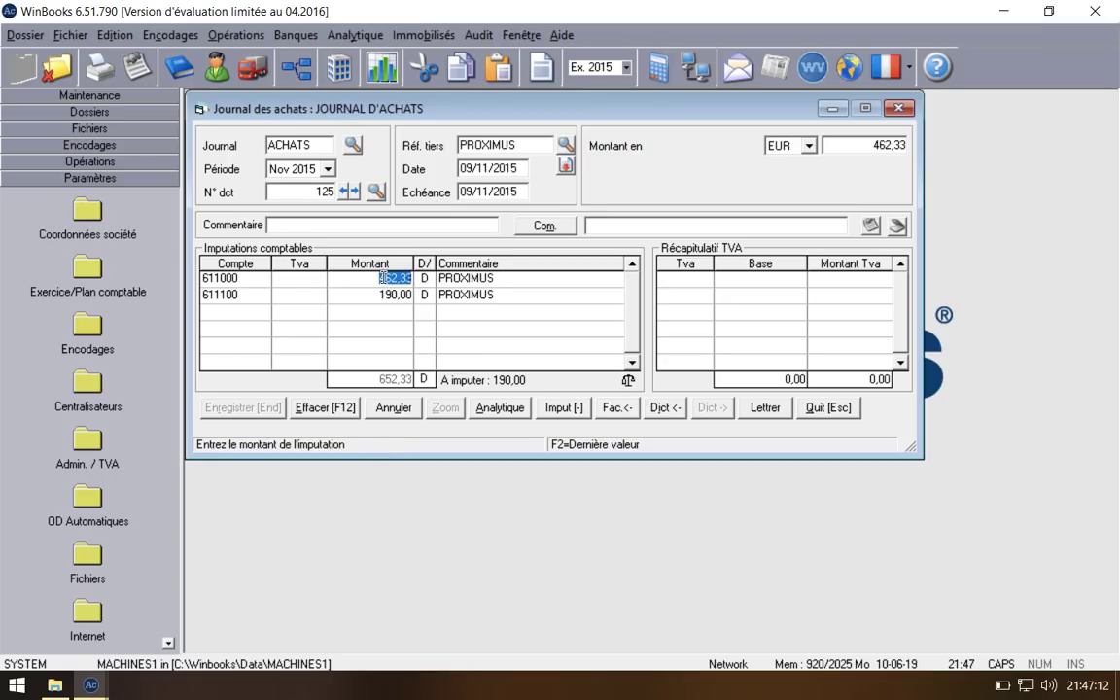
text(330,15)
key(Return)
key(Return)
key(Delete)
key(Return)
Step: Set the amount of the 611100 posting line to 190,81
click(384, 295)
key(Return)
click(384, 295)
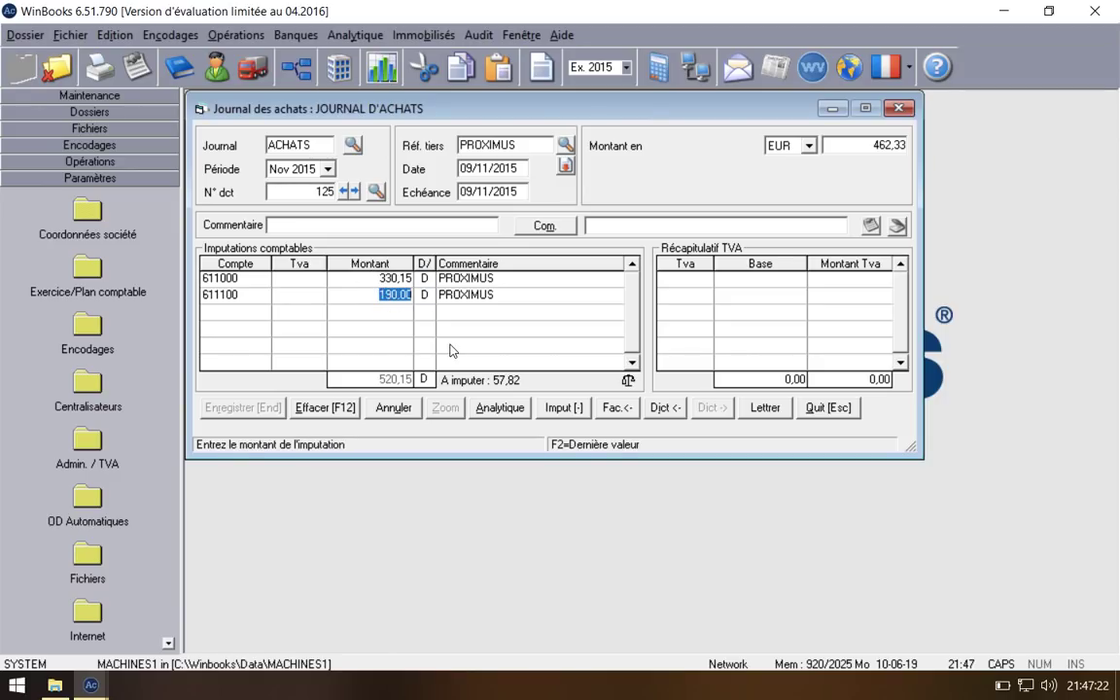
text(190,5)
text(1)
key(Return)
Step: Assign the deductible 21% goods and services VAT code BS21 to both the 611000 and 611100 posting lines
key(Up)
key(shift+Tab)
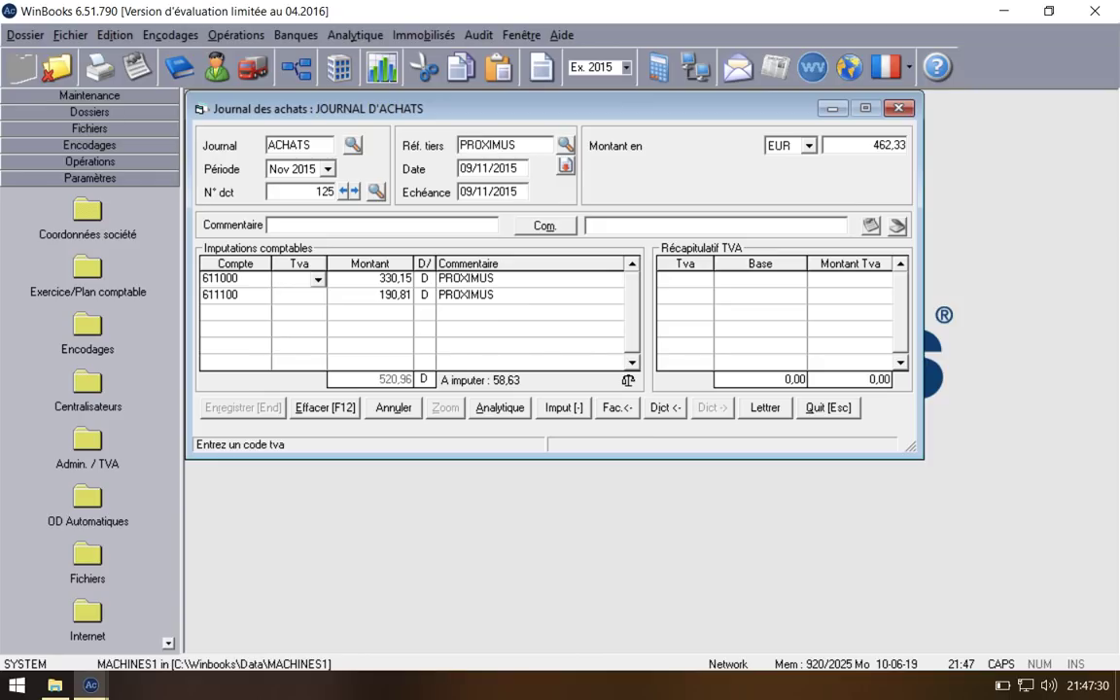
key(F6)
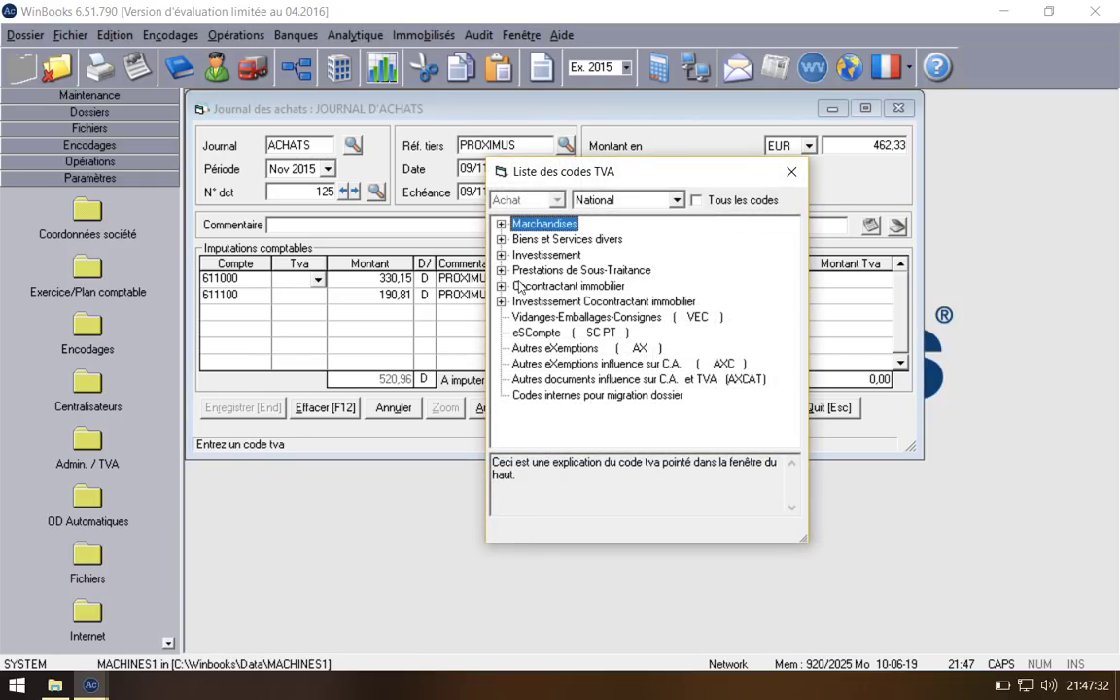
click(501, 239)
click(520, 255)
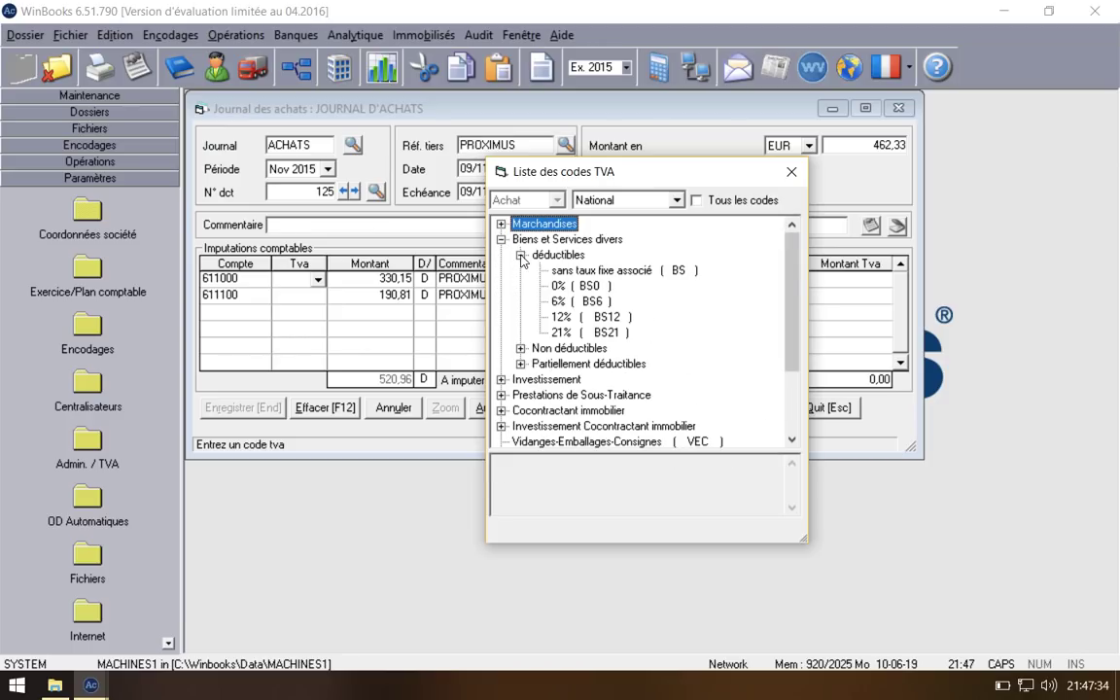
double_click(561, 332)
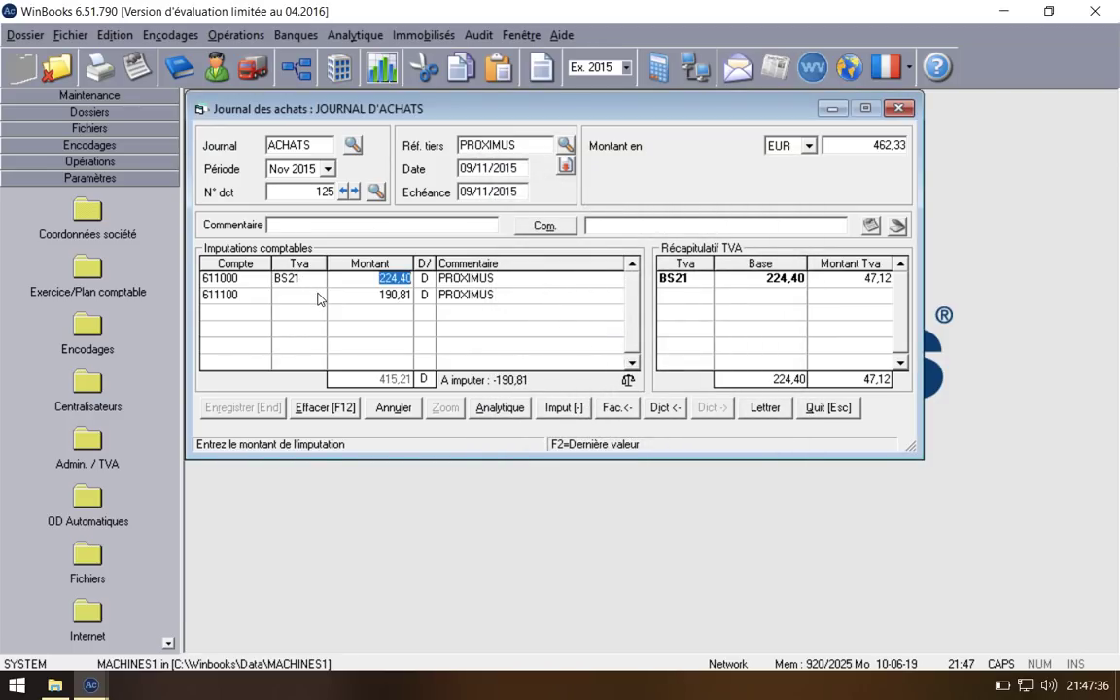
click(322, 297)
click(320, 297)
key(Return)
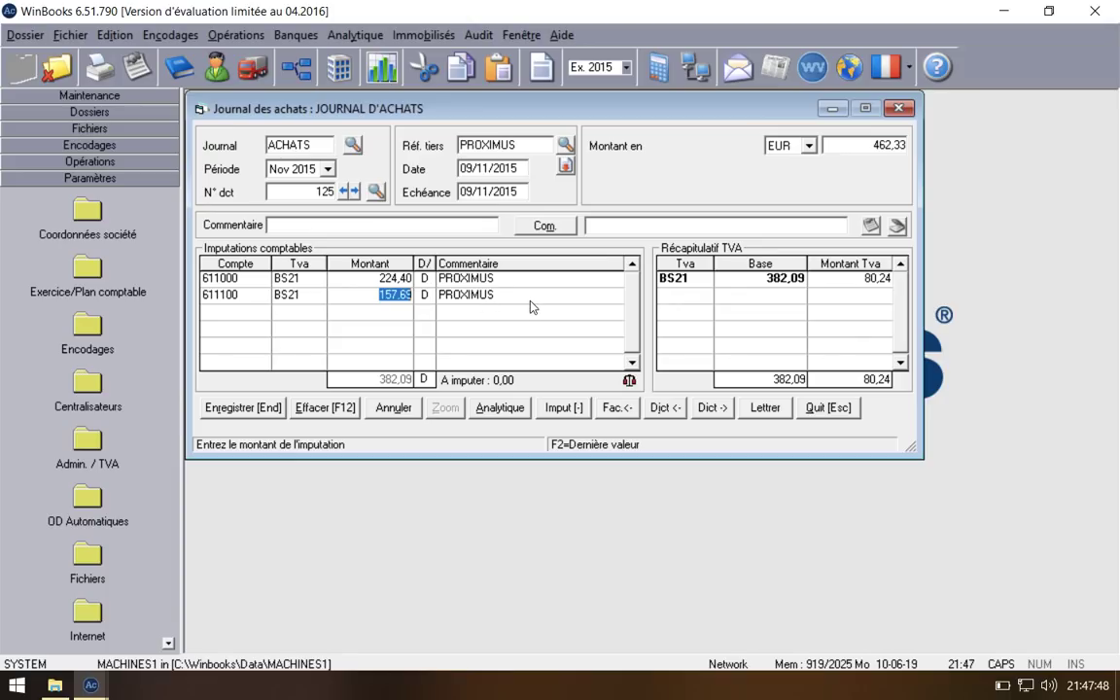
Step: Check the base and VAT amount in the VAT summary, and clear the VAT codes from both posting lines
click(779, 279)
click(798, 281)
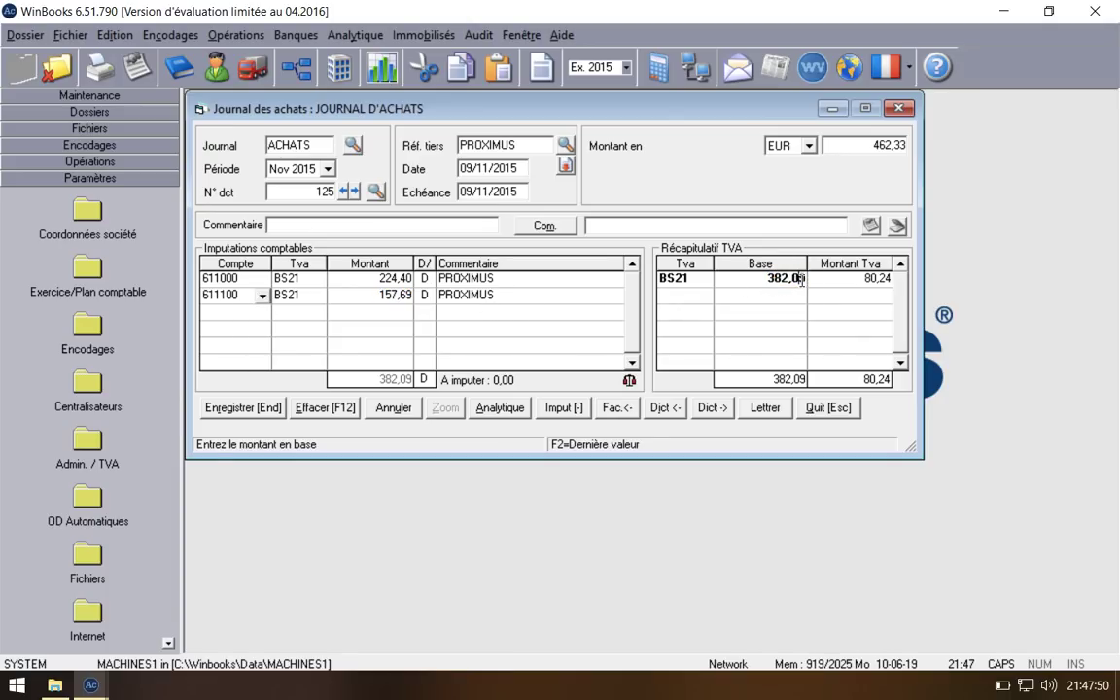
key(Return)
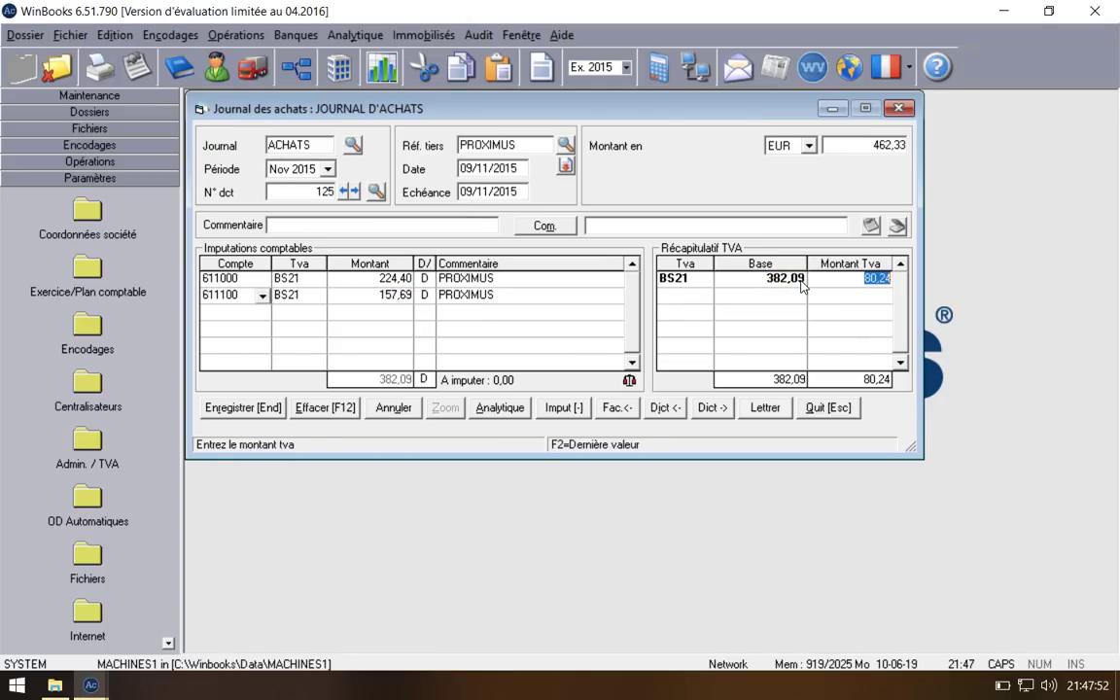
click(399, 280)
click(321, 283)
key(Delete)
key(Down)
key(Delete)
Step: Add code BS21 directly in the VAT summary with a base of 382,01 and accept the calculated VAT amount
key(Return)
key(Return)
key(Return)
key(Return)
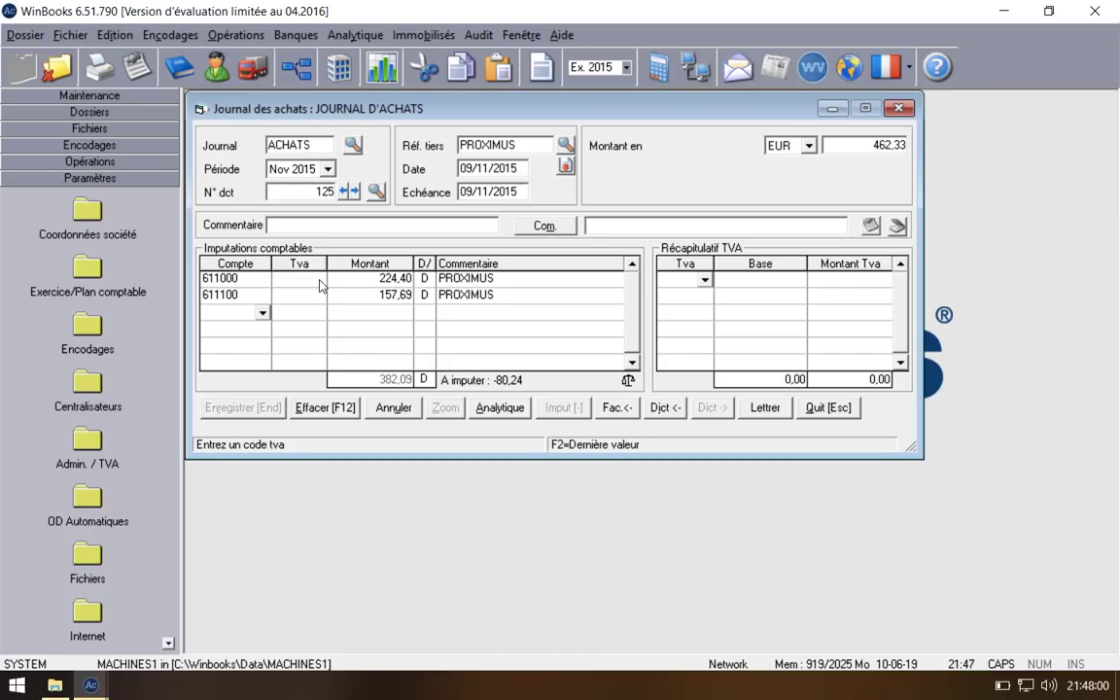
text(BS21)
key(Return)
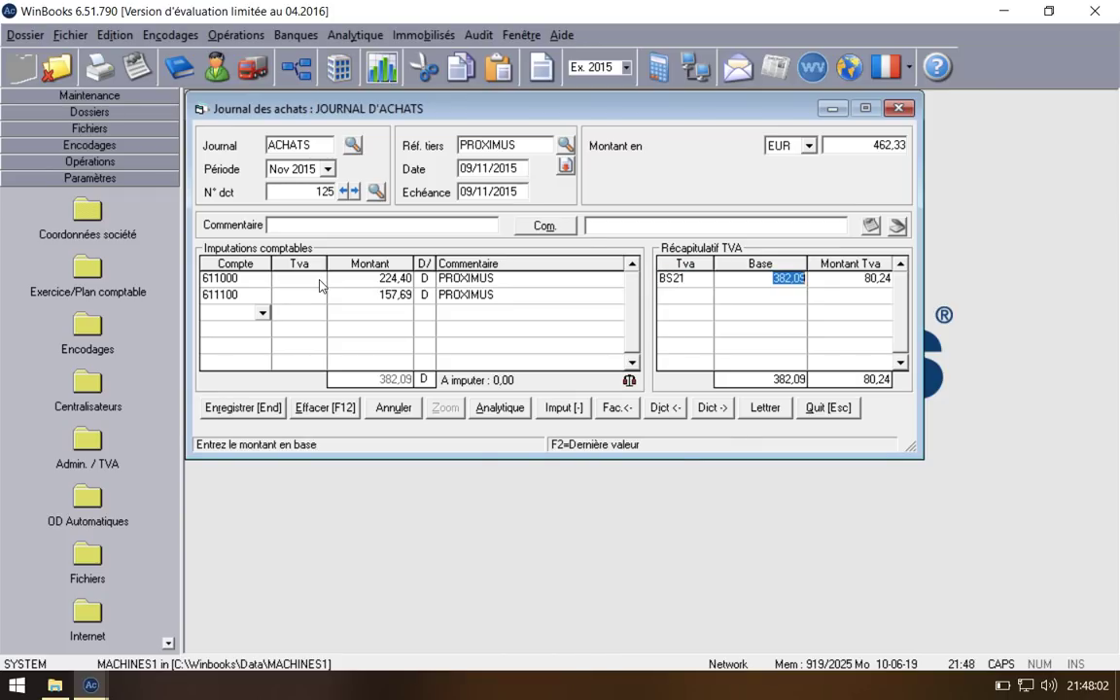
key(Return)
key(shift+Tab)
click(804, 283)
text(1)
key(Return)
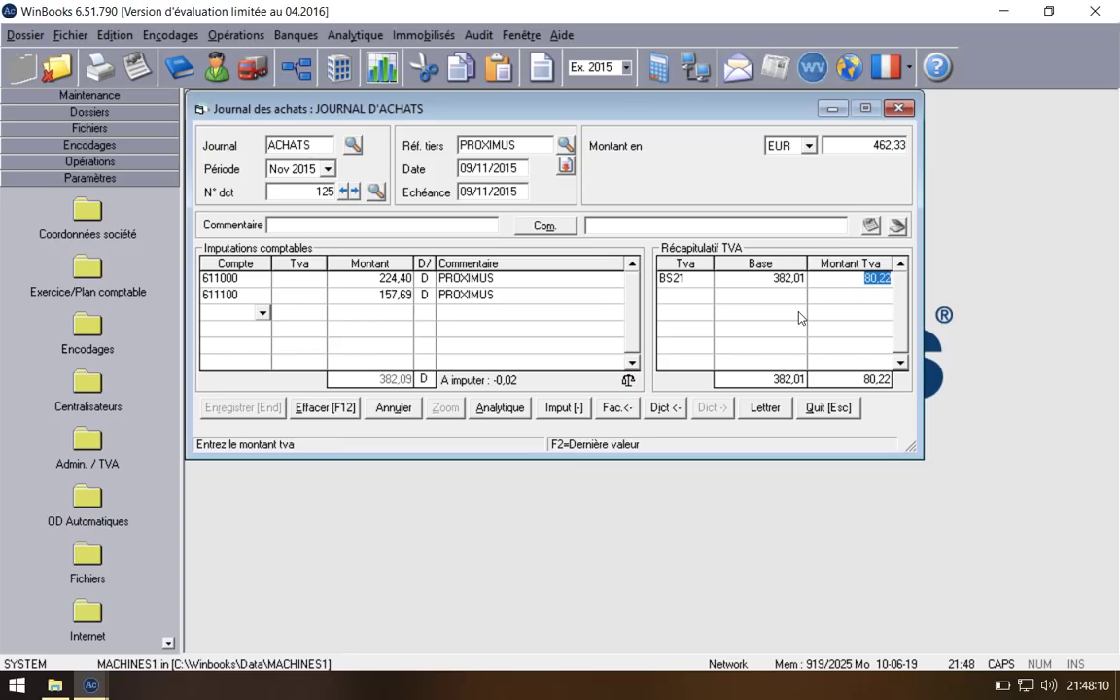
key(Return)
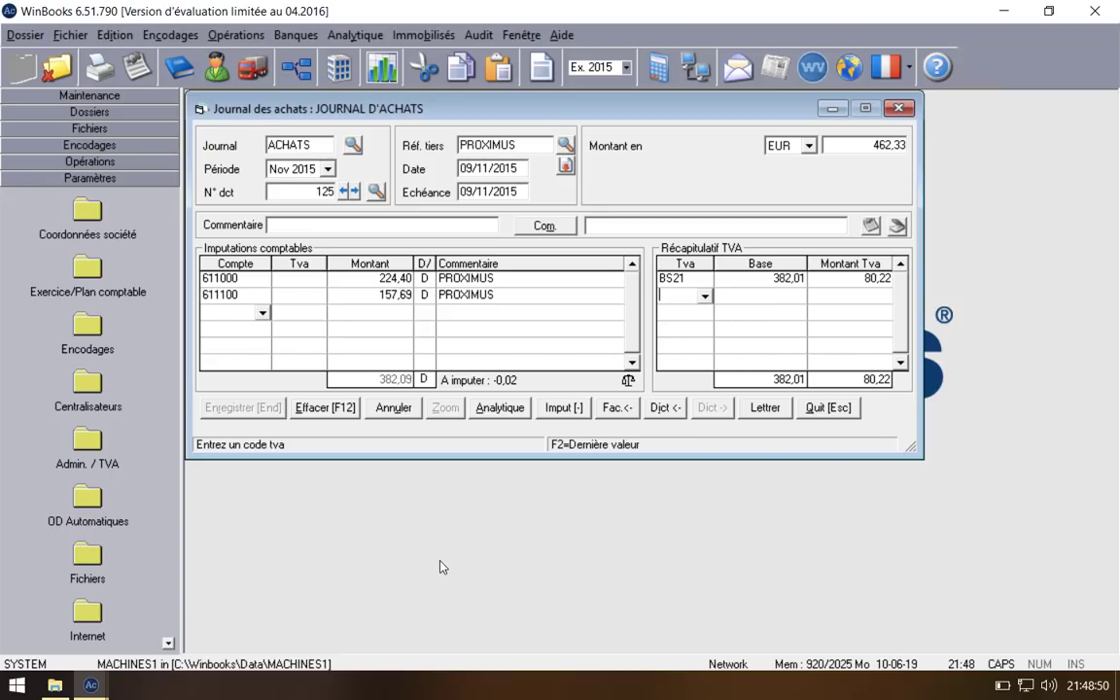
Step: Switch to the other WinBooks window with dossier MACHINESLB and open its purchase entry for the ACHATS journal
mouse_move(90, 685)
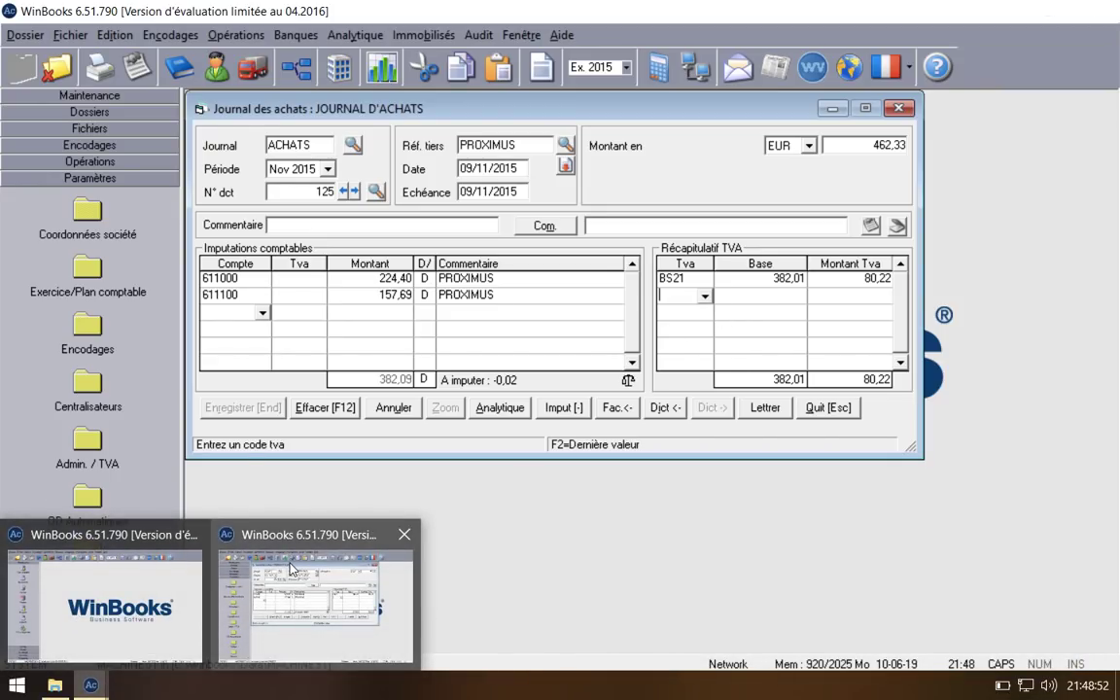
click(155, 593)
click(170, 35)
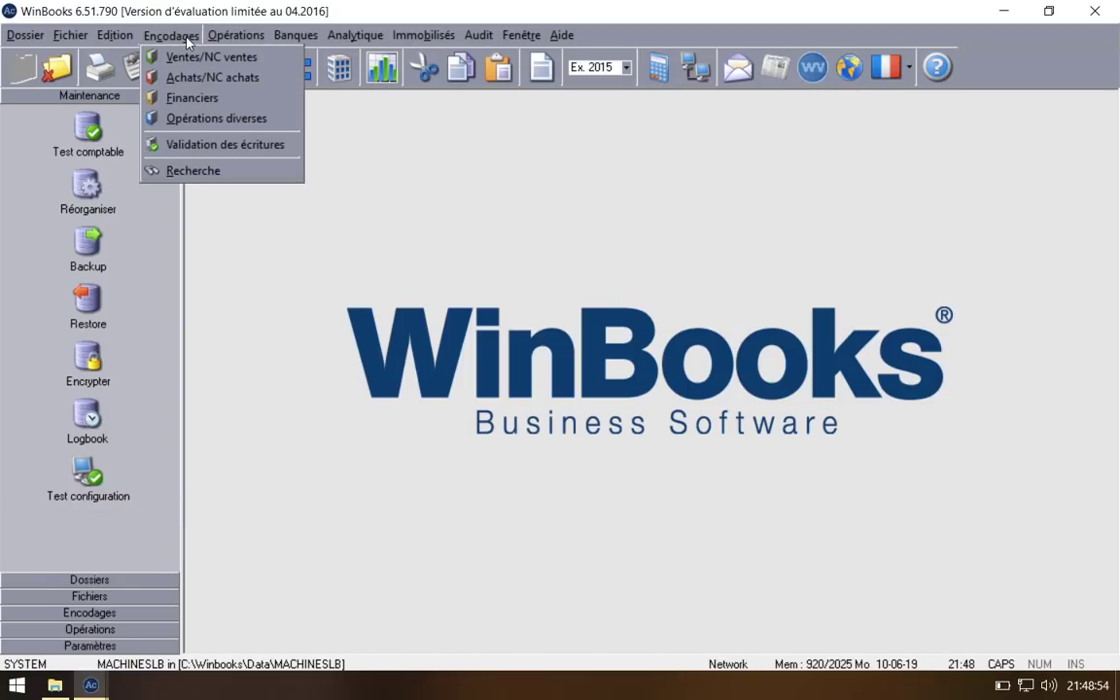
click(225, 75)
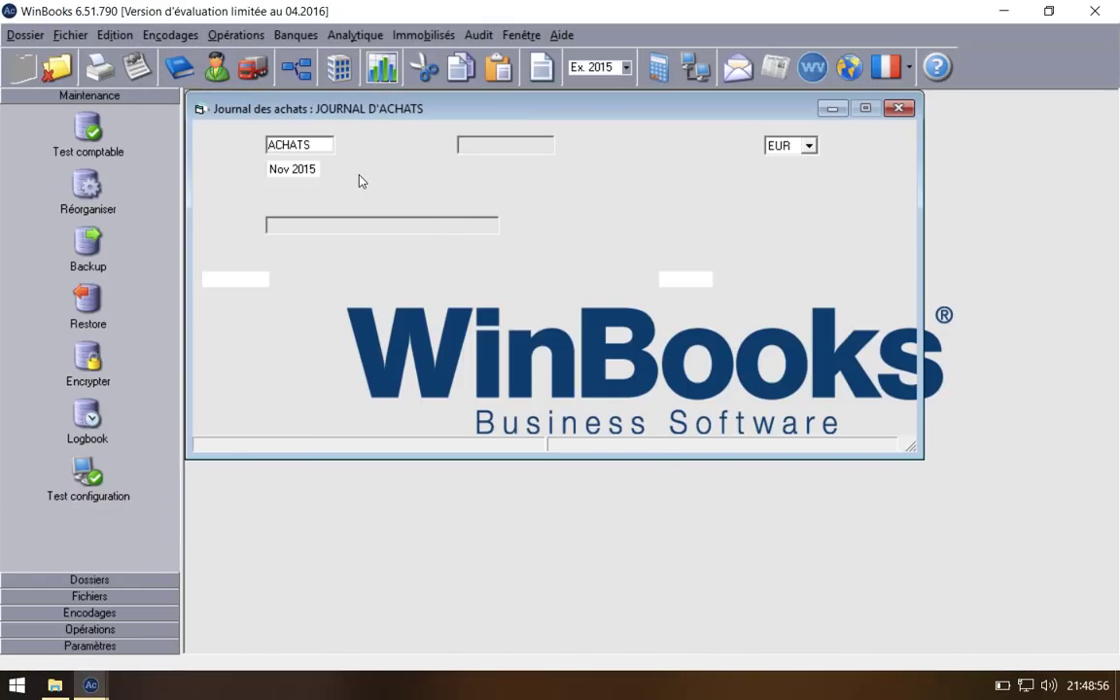
Step: Go back through the Nov 2015 ACHATS documents to PROXIMUS document 125
click(343, 192)
click(343, 192)
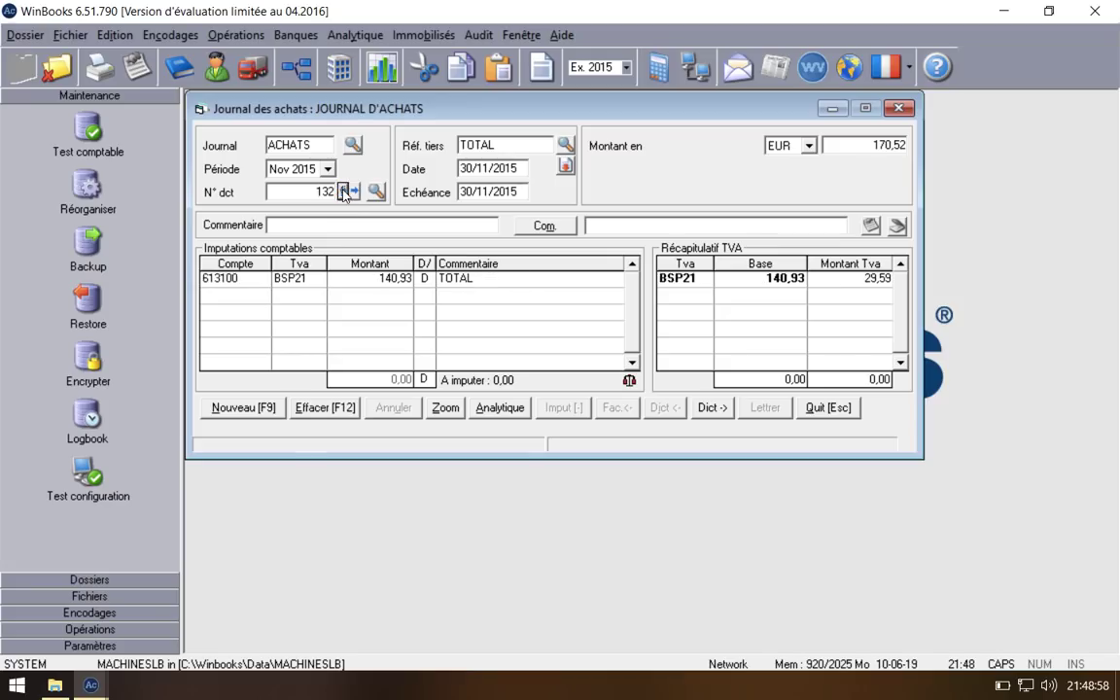
click(342, 192)
click(343, 191)
click(342, 192)
click(342, 192)
click(343, 191)
click(343, 192)
click(343, 192)
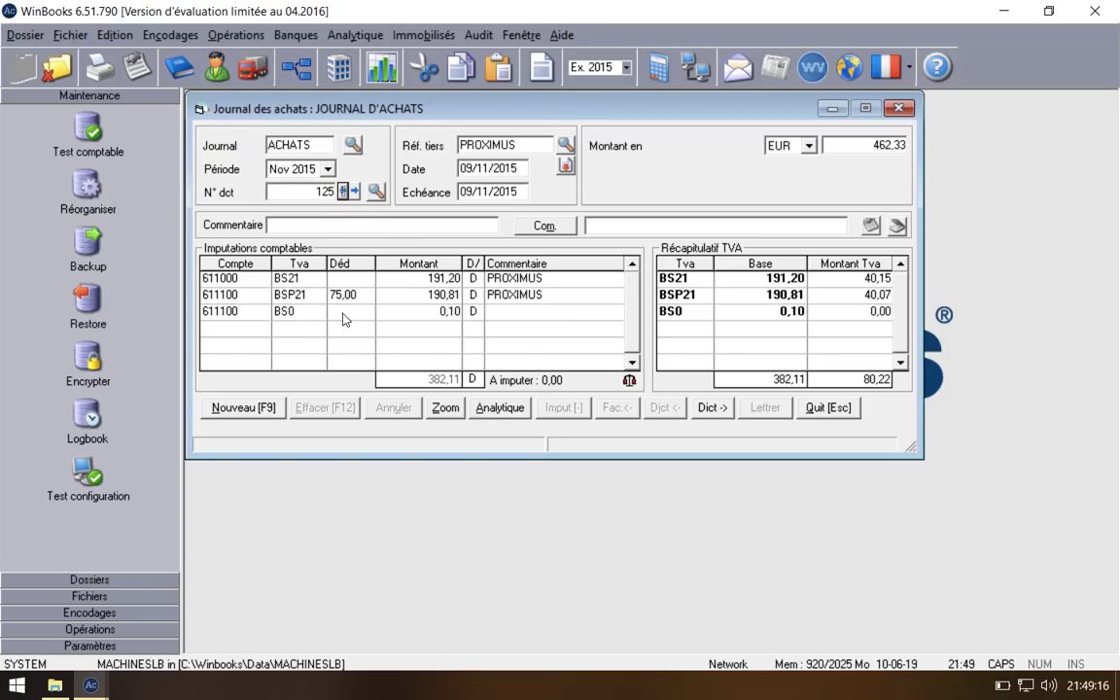
Step: Review the analytical distribution of document 125 across departments and locations, and close it
click(500, 408)
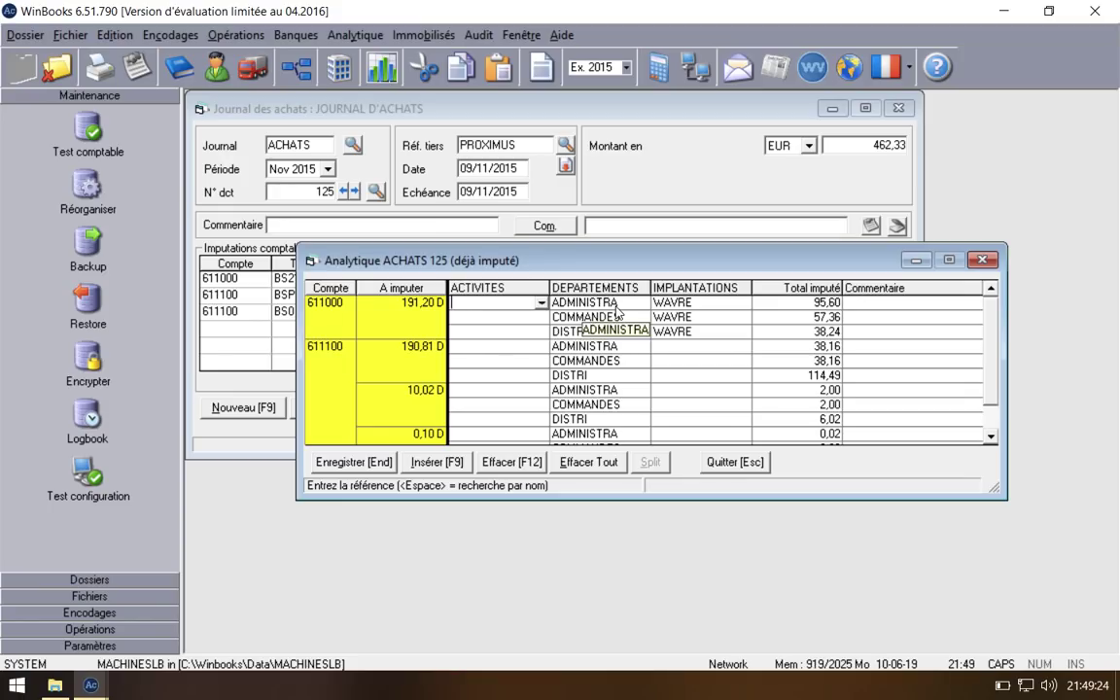
scroll(654, 345, down, 1)
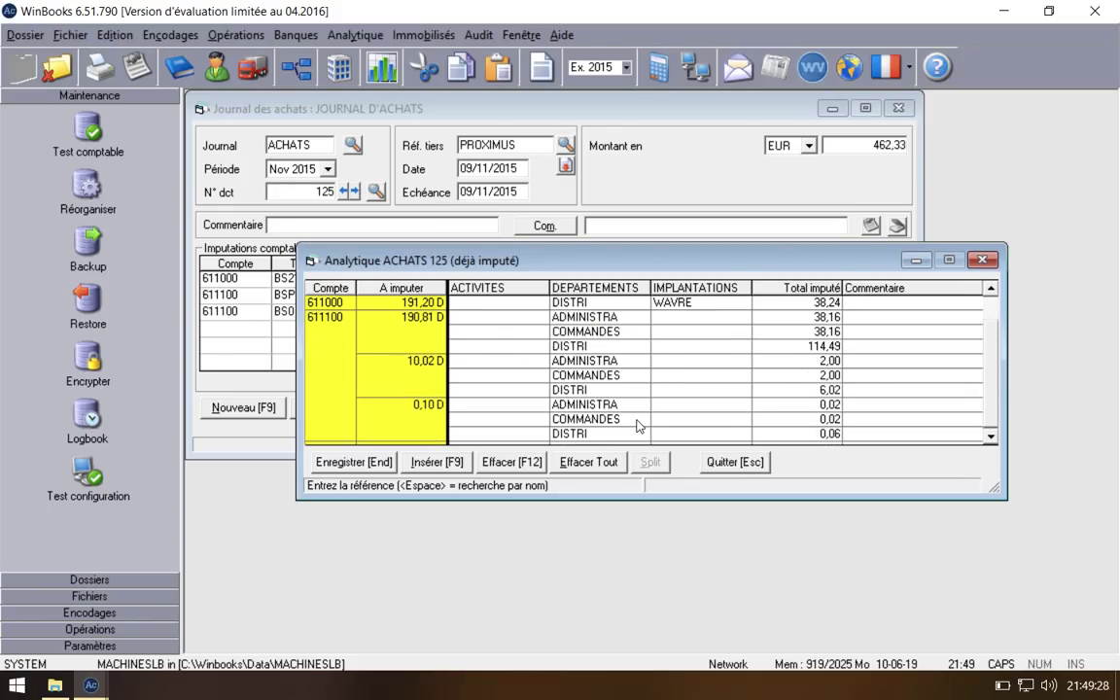
scroll(605, 396, up, 1)
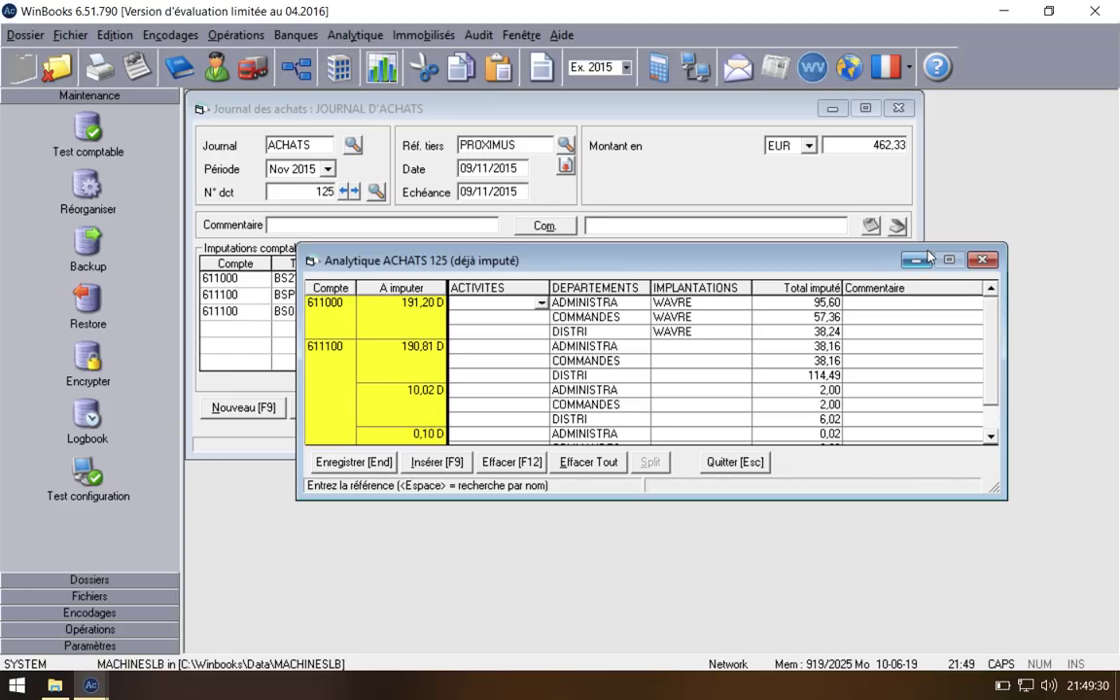
key(Escape)
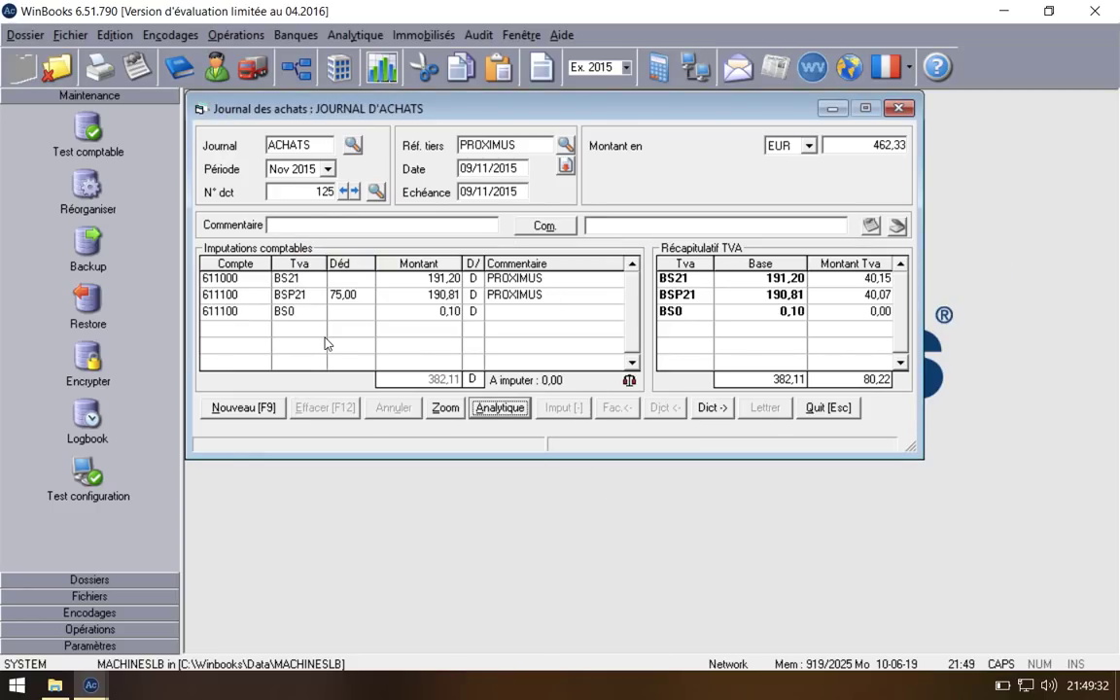
Step: Go to JANOME document 126 and check which account its posting line uses
click(354, 192)
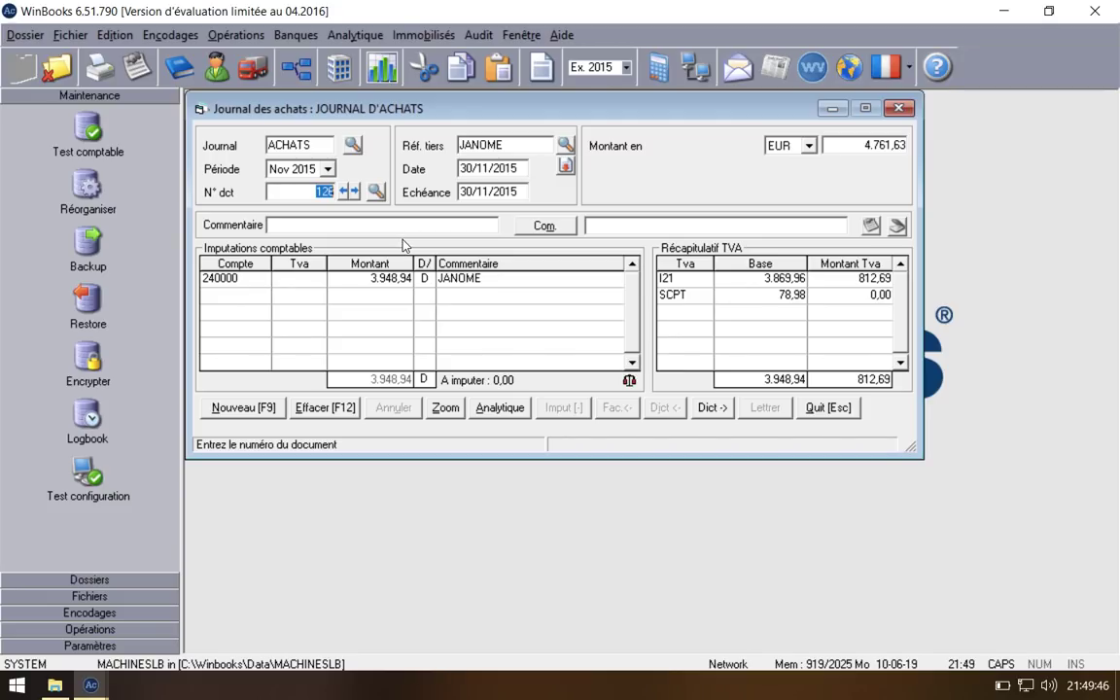
mouse_move(247, 276)
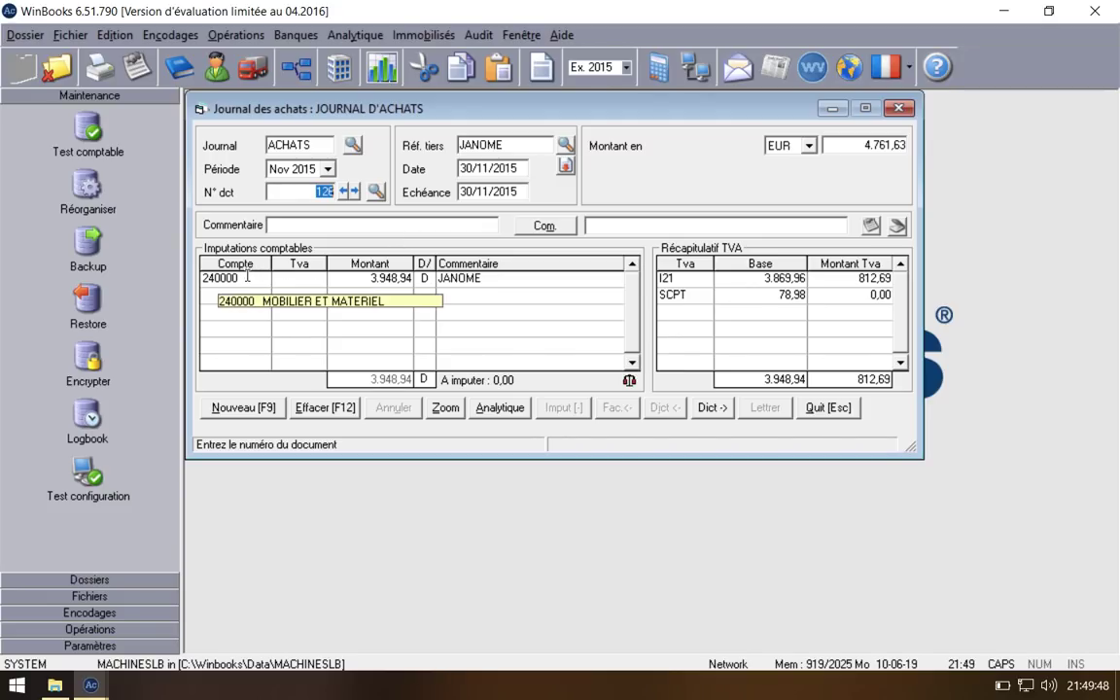
click(247, 276)
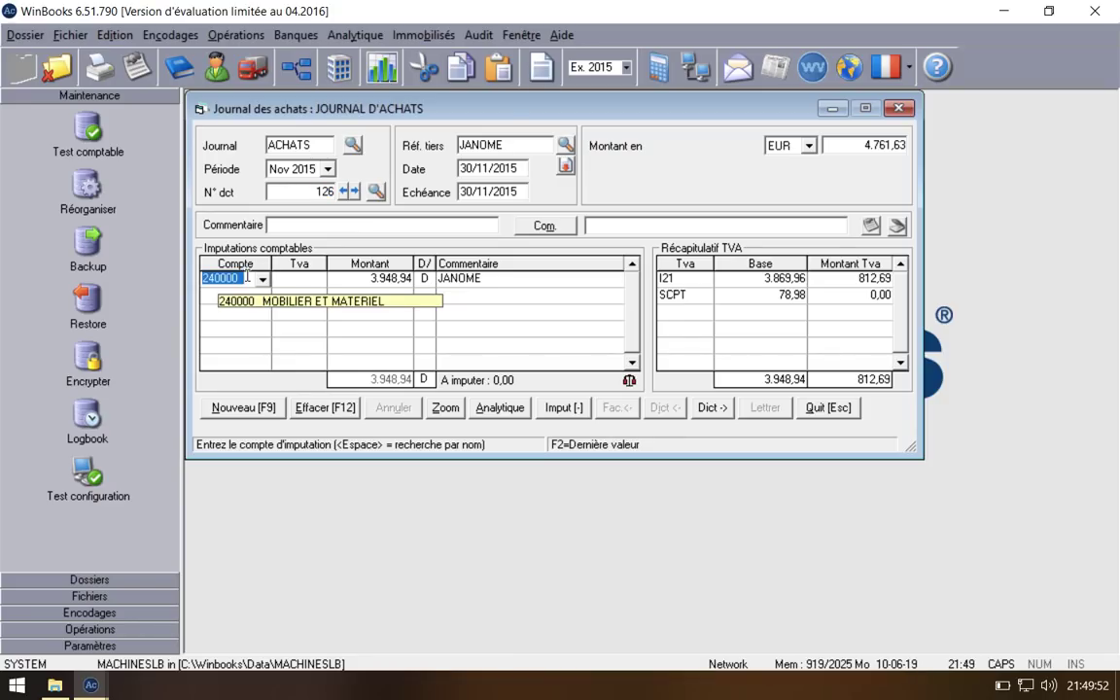
text(604)
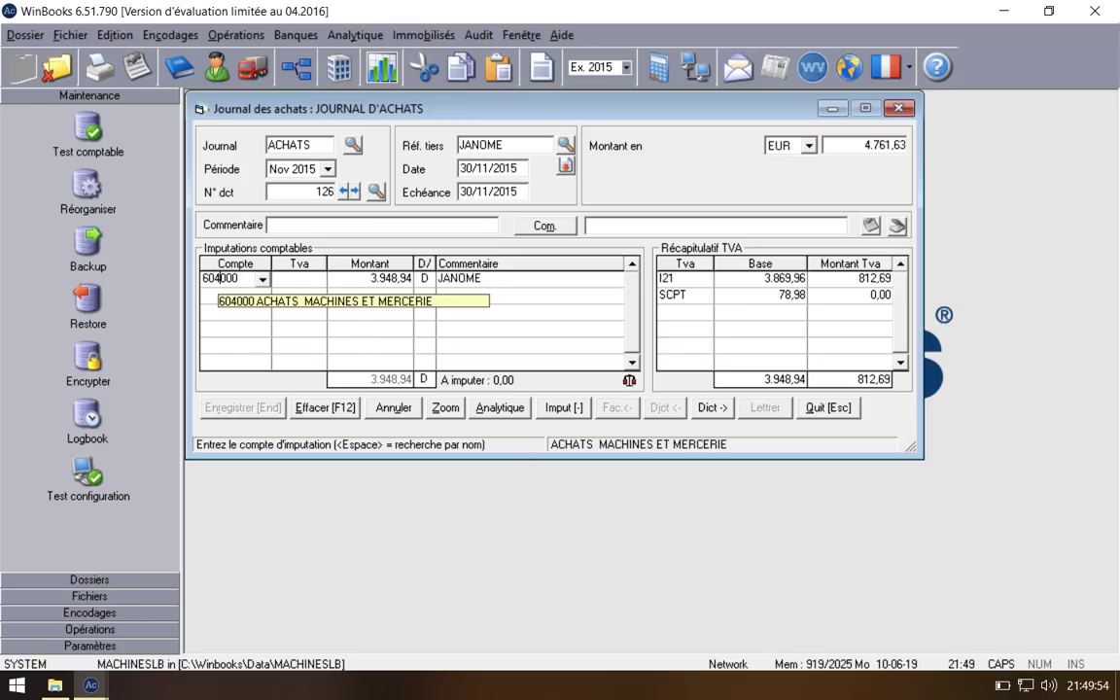
key(Return)
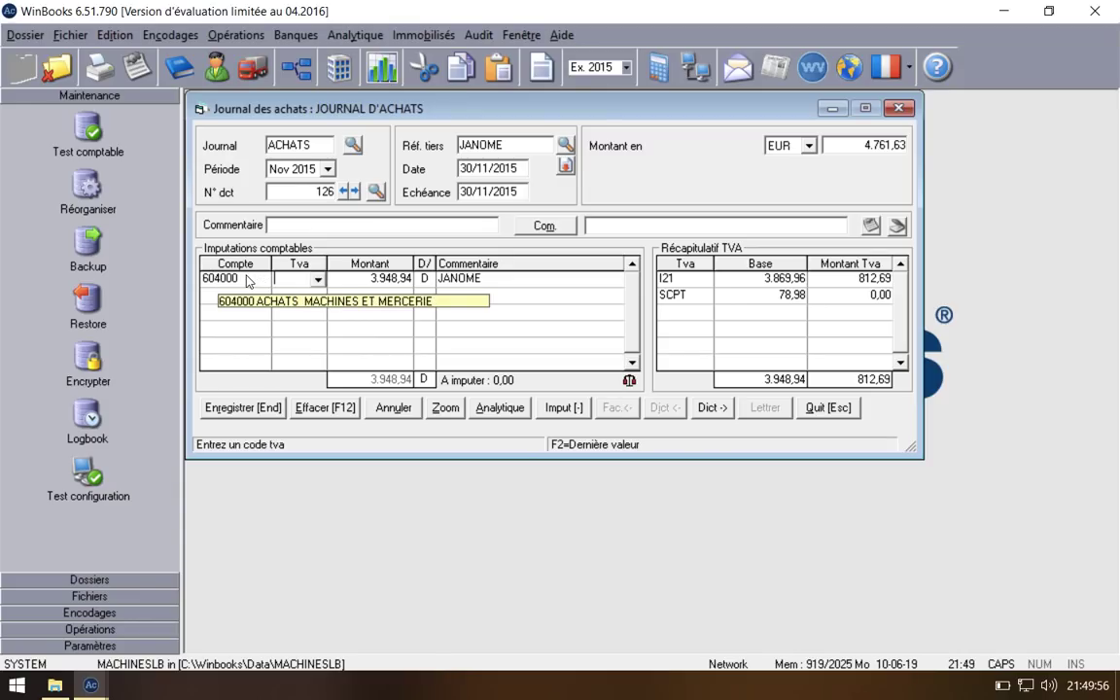
key(Return)
key(Return)
key(Return)
key(Return)
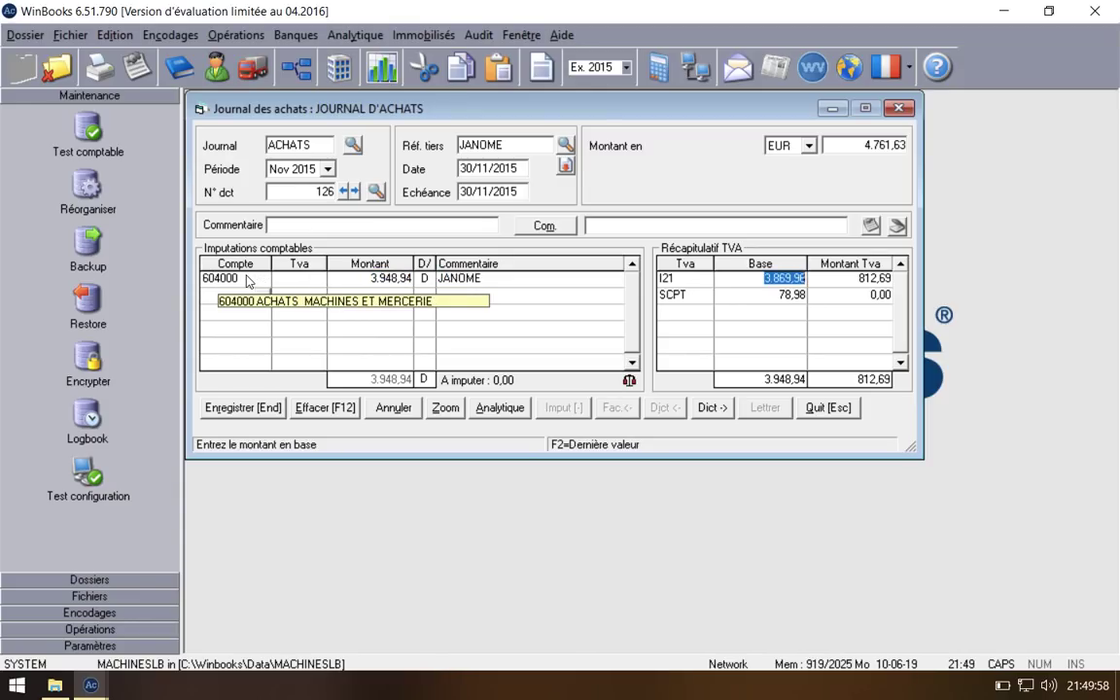
click(682, 277)
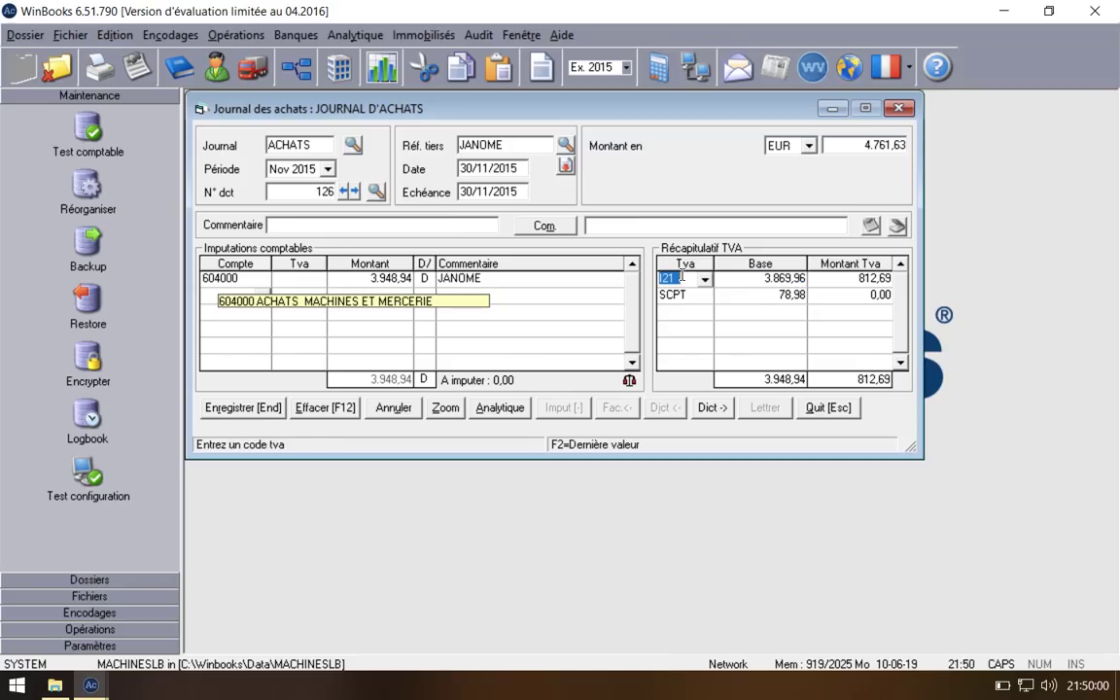
text(M21)
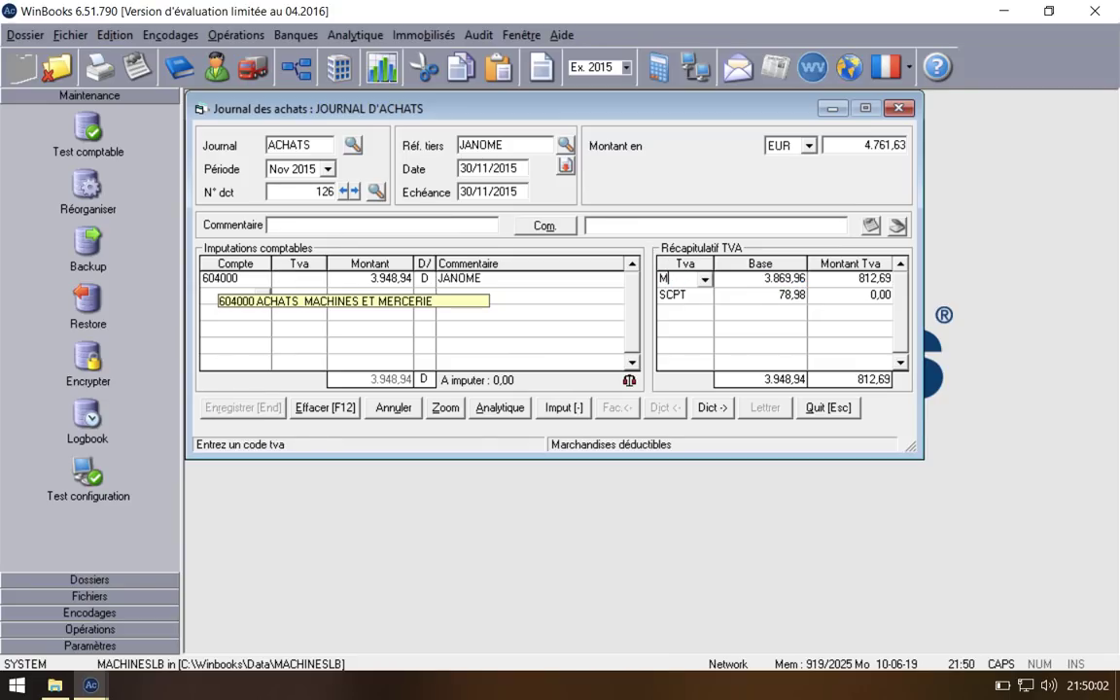
key(Return)
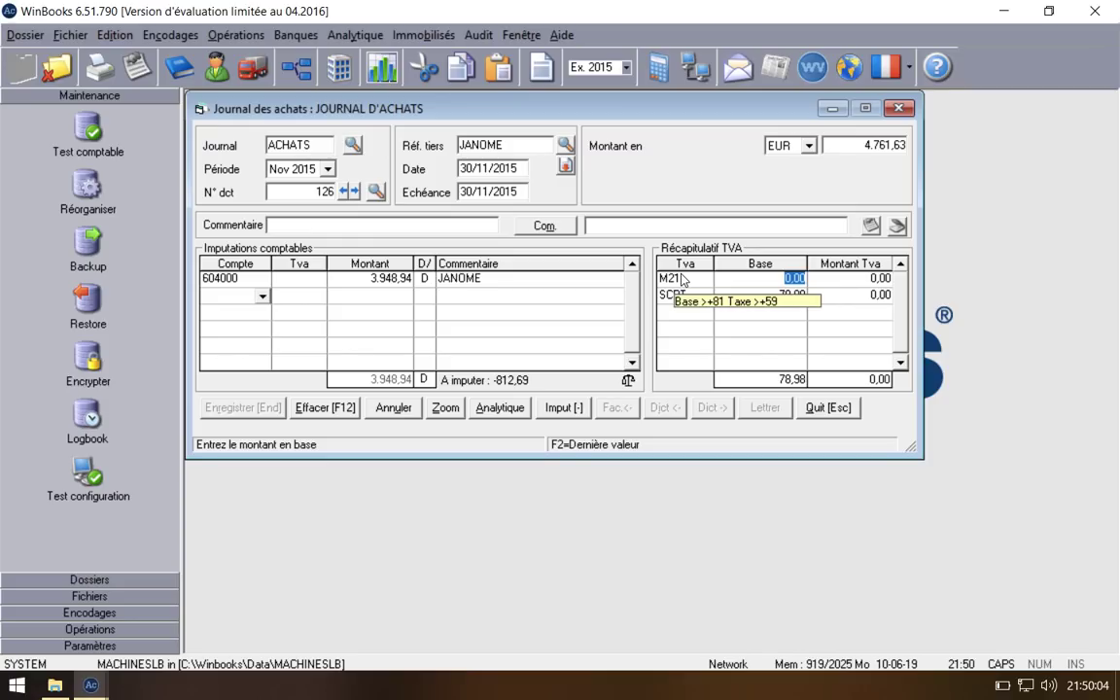
key(Return)
key(Return)
key(Return)
Step: Close the purchase entry discarding the changes to document 126, and switch to the WinBooks window with dossier MACHINES1
click(899, 107)
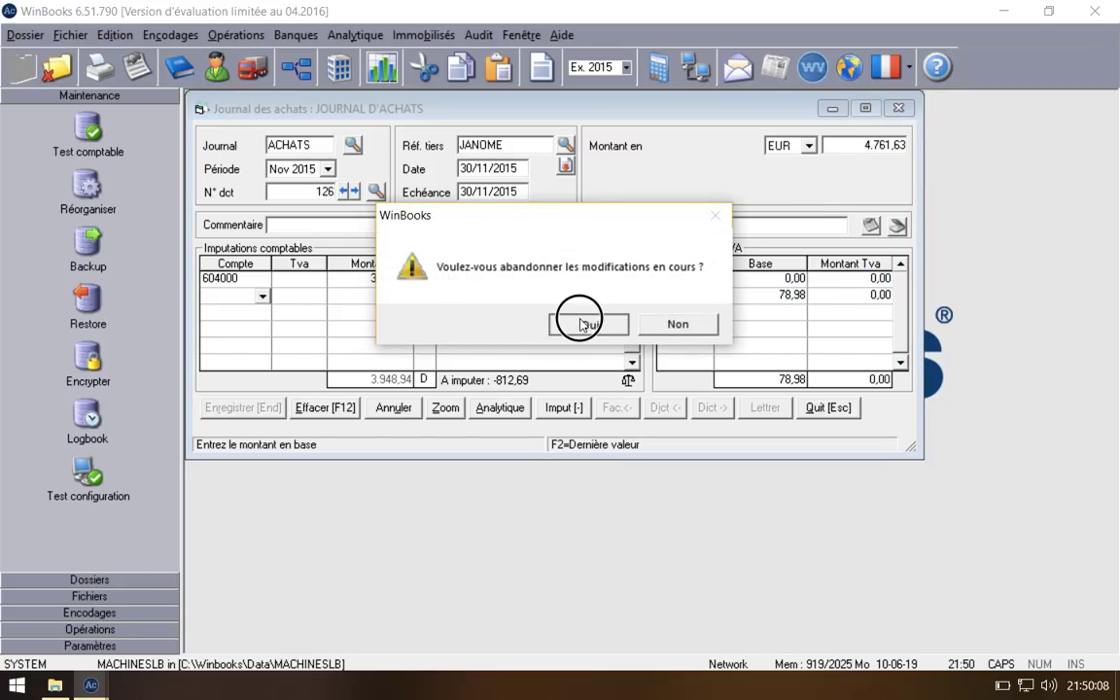
click(583, 324)
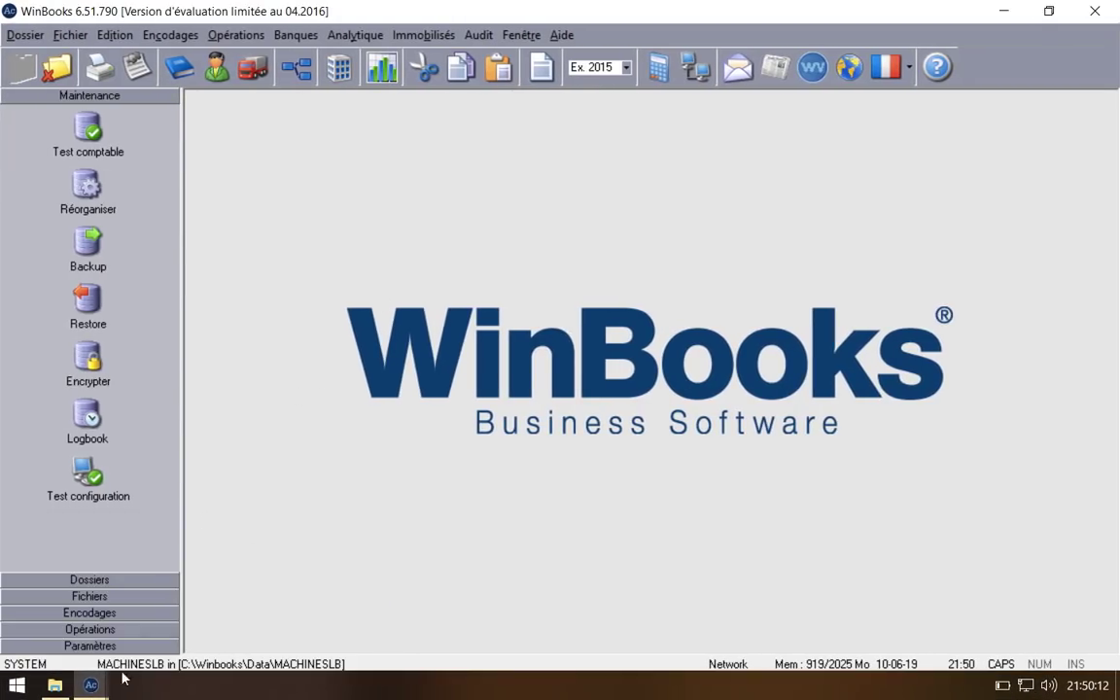
mouse_move(131, 673)
click(317, 605)
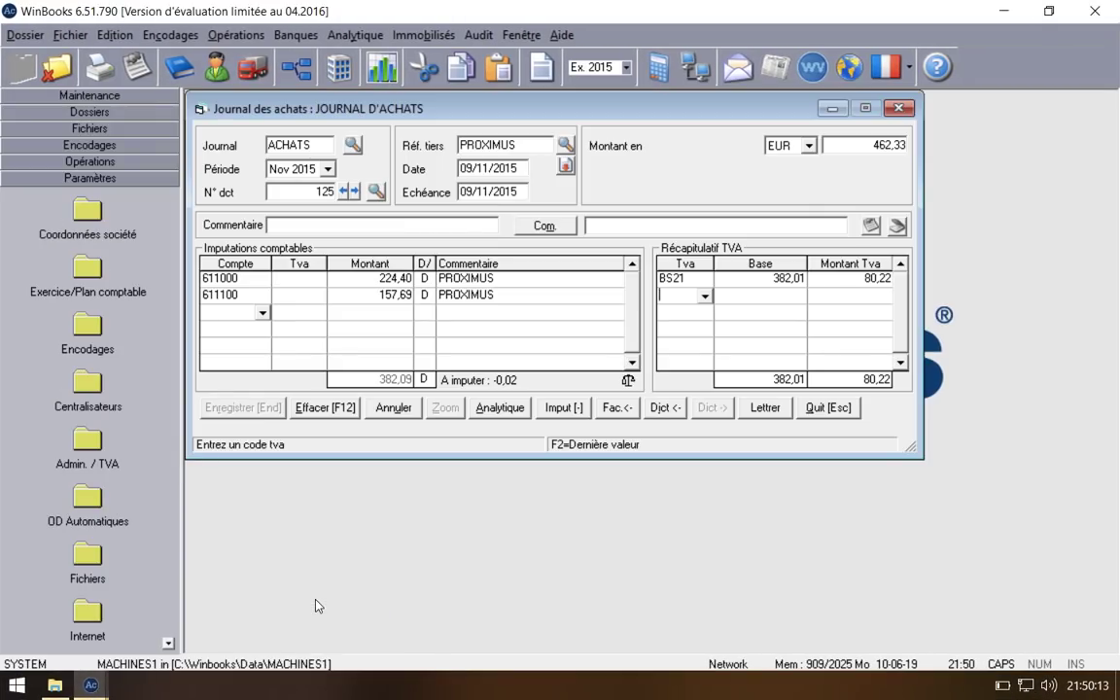
Step: Add a third posting line on account 611100 for 0,02 to PROXIMUS document 125
click(231, 317)
text(6111)
text(6111)
key(Return)
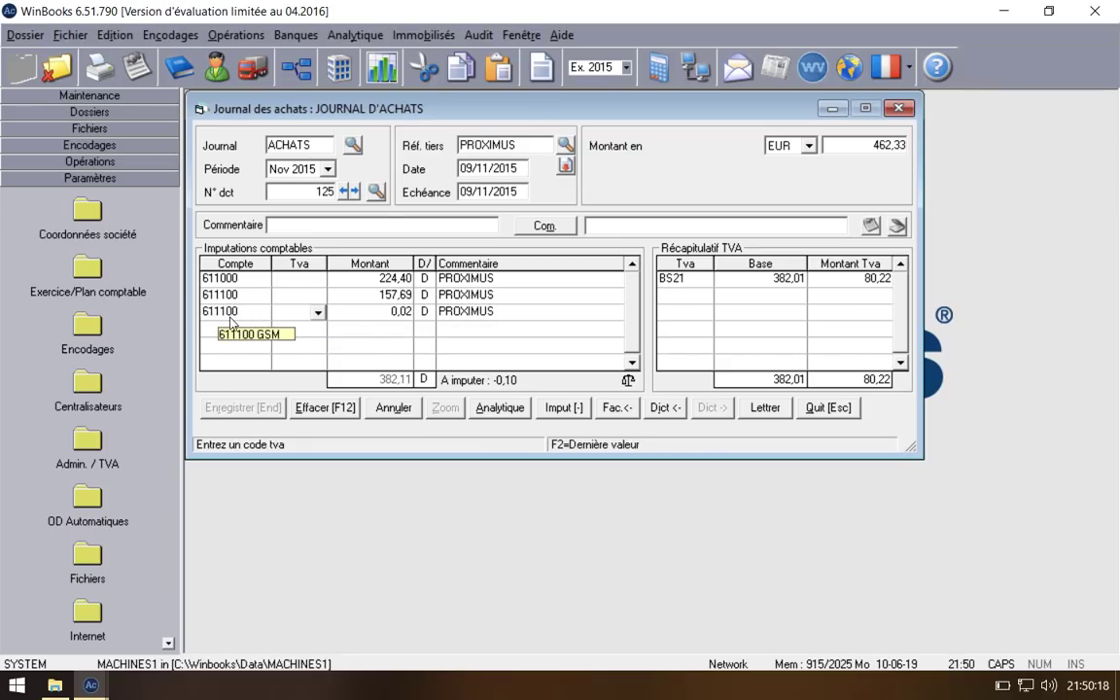
key(Return)
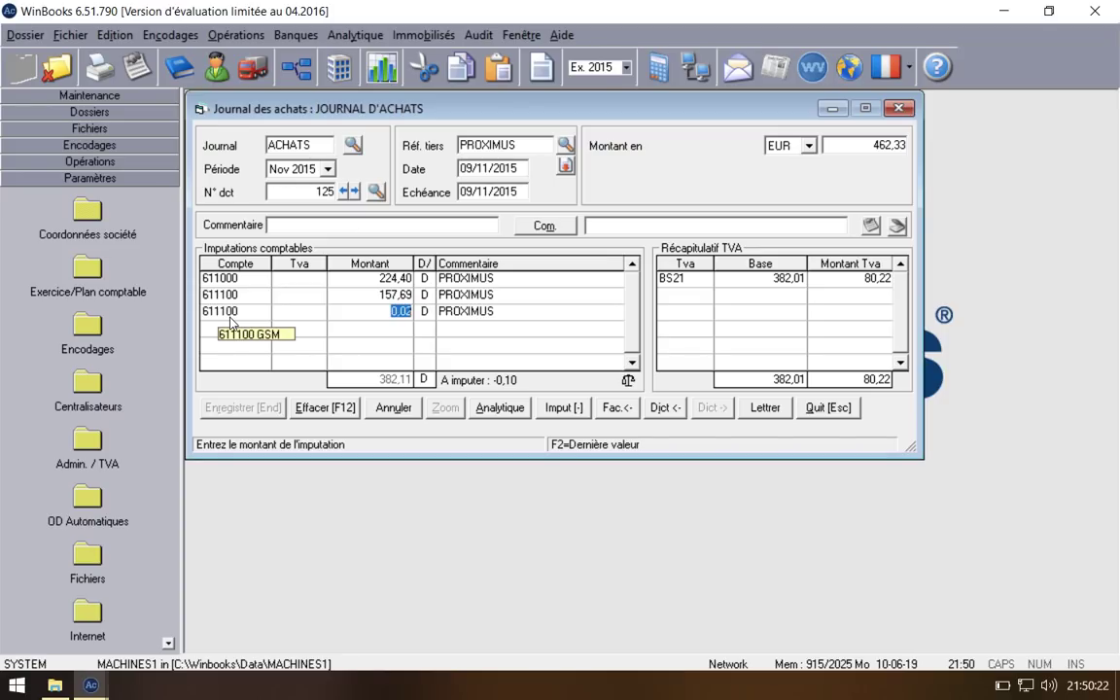
key(shift+Tab)
Step: Re-enter VAT code BS21 on the first VAT line, keeping a base of 382,01 and VAT of 80,22
click(686, 279)
click(704, 279)
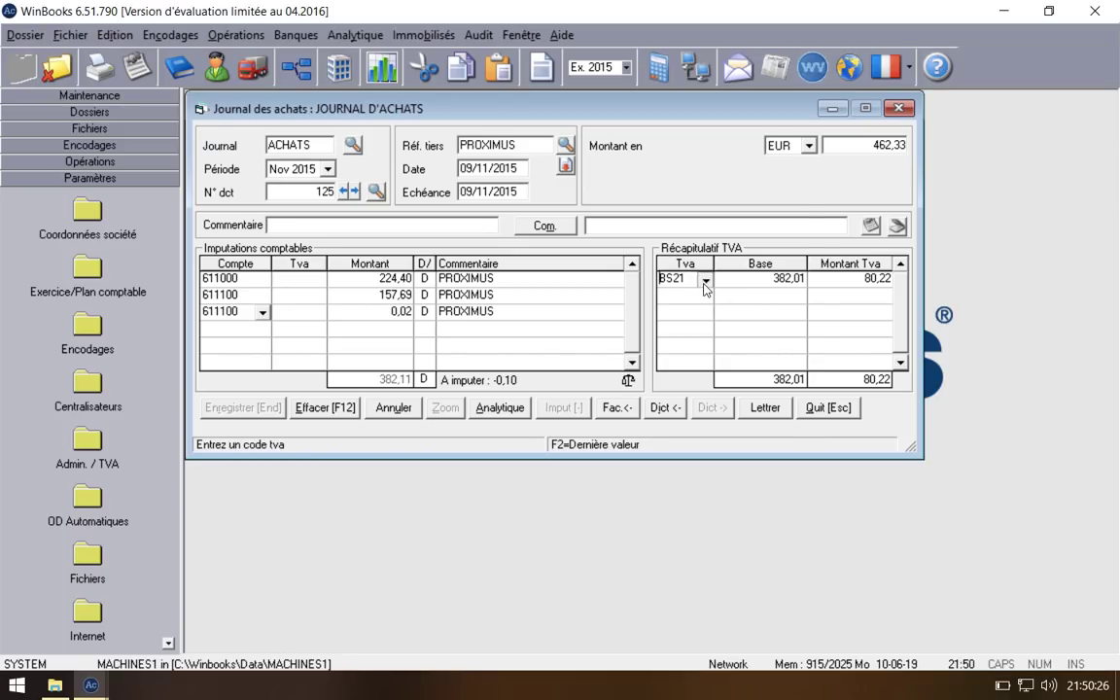
click(780, 178)
key(Return)
text(BS21)
key(Return)
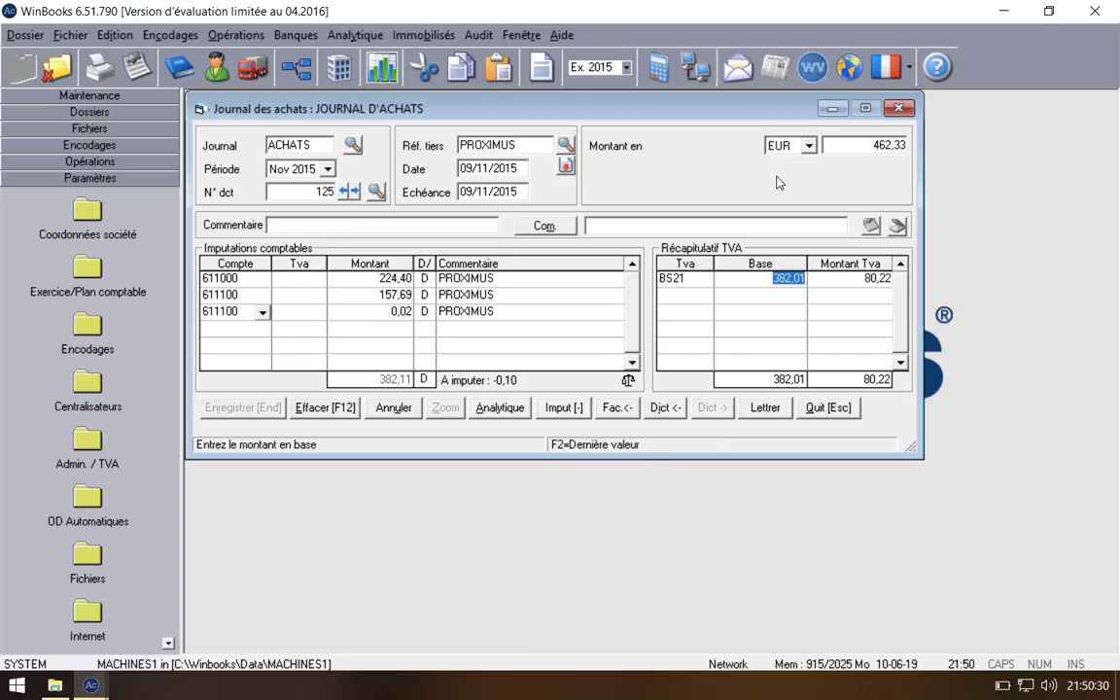
key(Return)
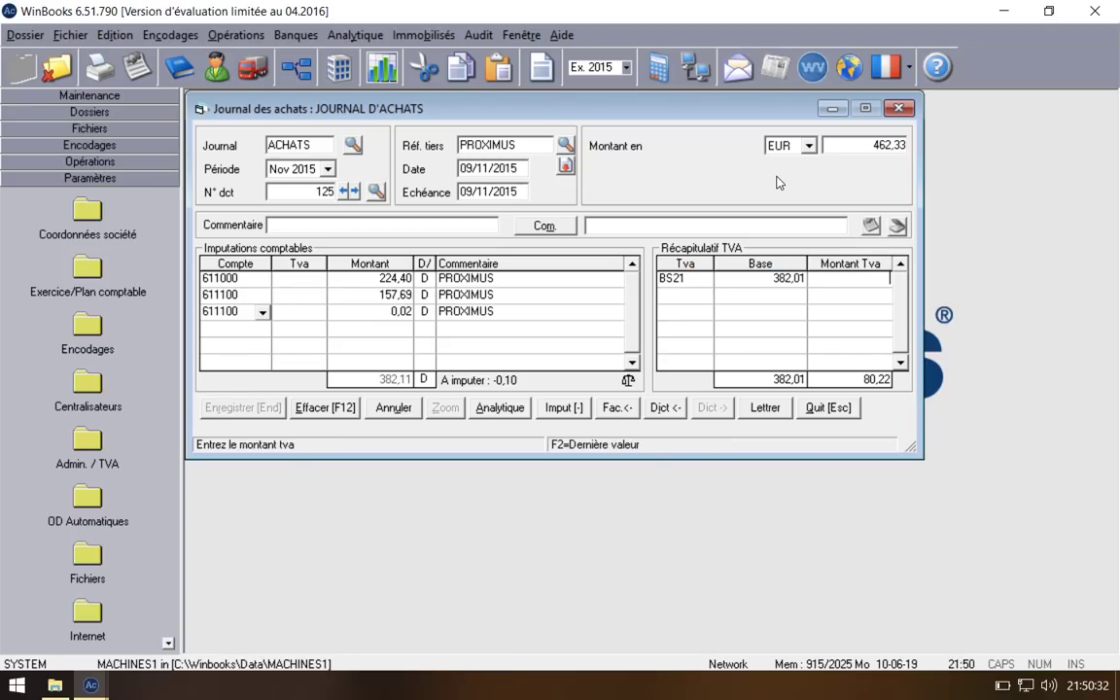
key(Return)
Step: Add a second VAT line with code BS0 and a base of 0,10 to balance the document
text(BS)
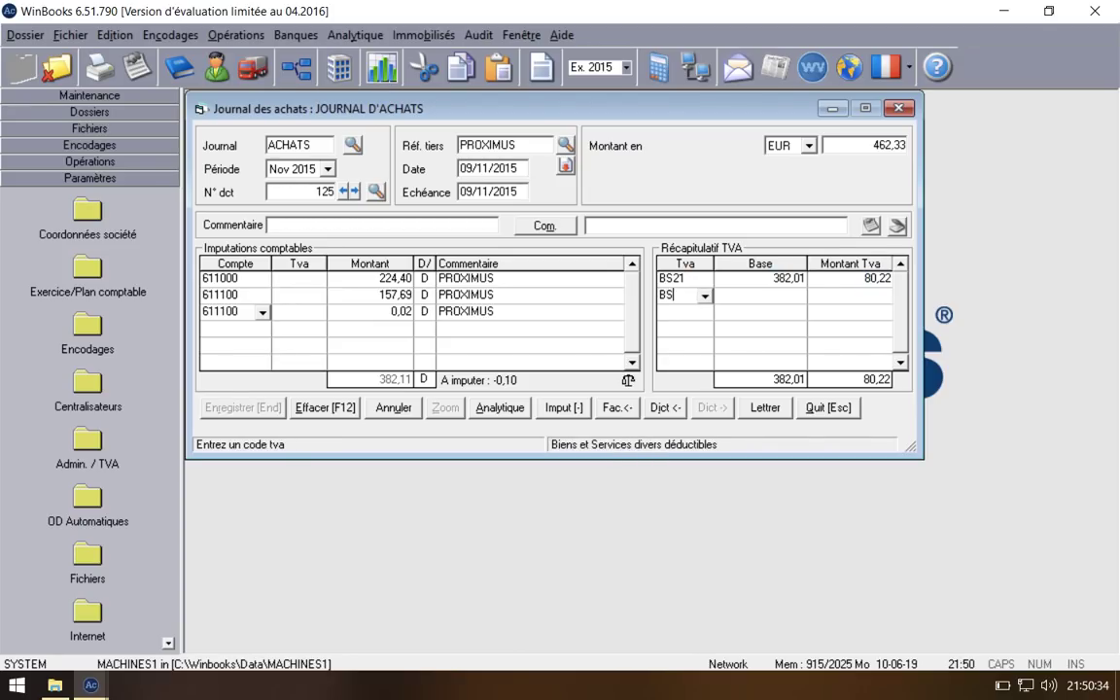
key(BackSpace)
key(BackSpace)
key(Caps_Lock)
text(BS0)
key(Return)
key(Return)
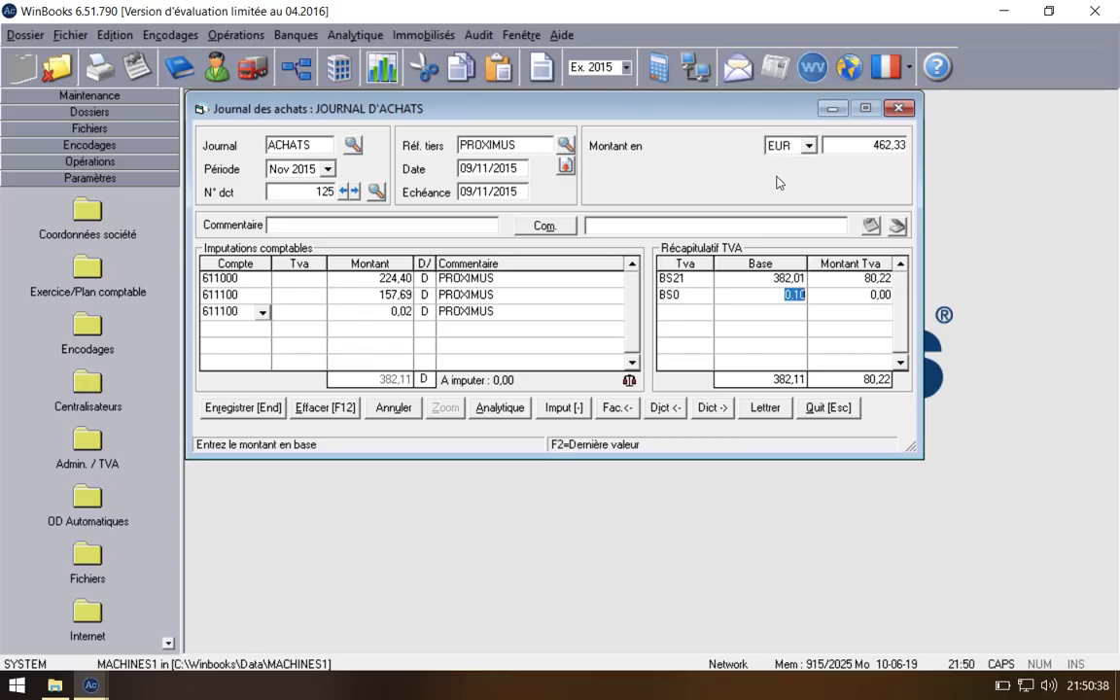
key(Return)
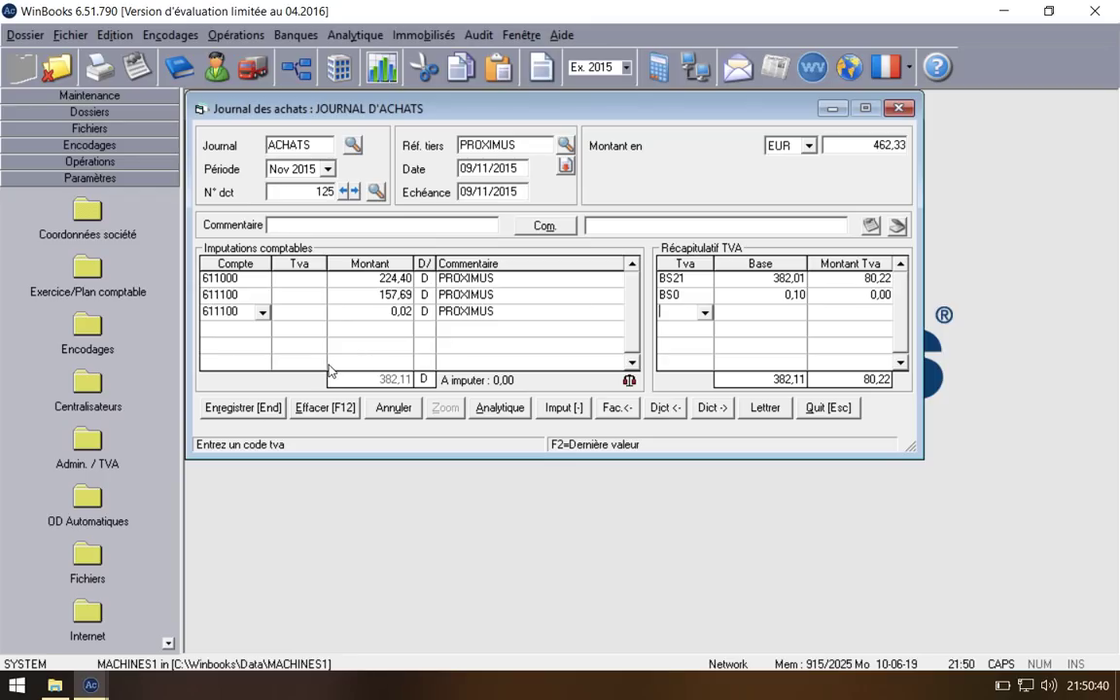
Step: Check the 611100 posting amounts and the BS0 base, and save document 125 to open its analytical allocation
click(369, 316)
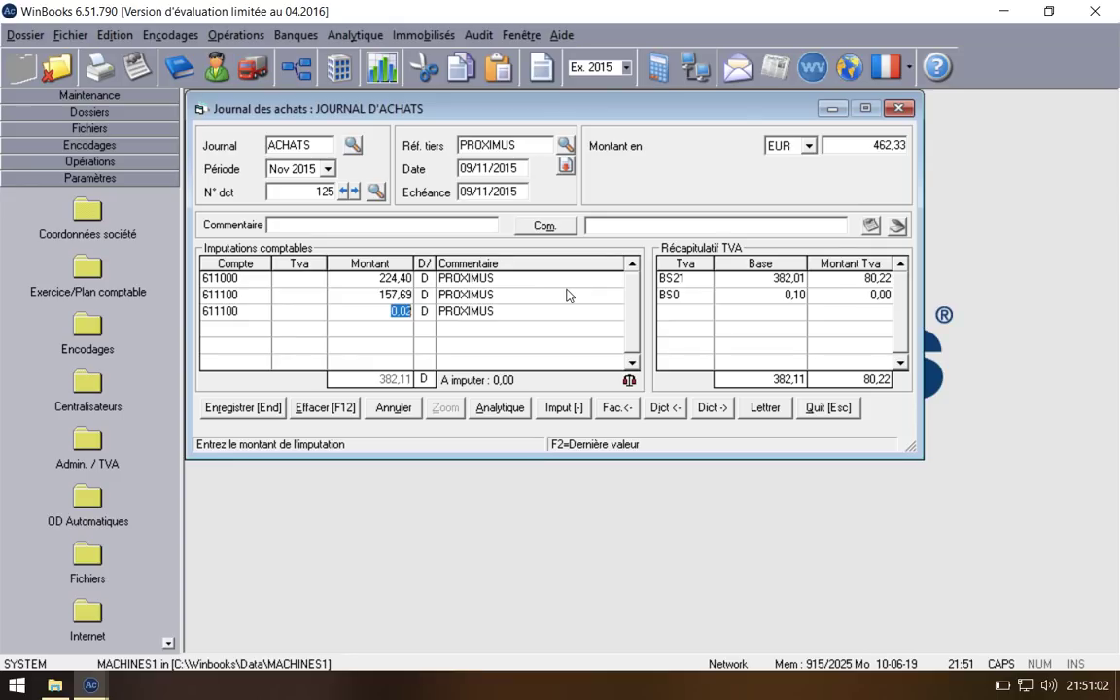
click(769, 294)
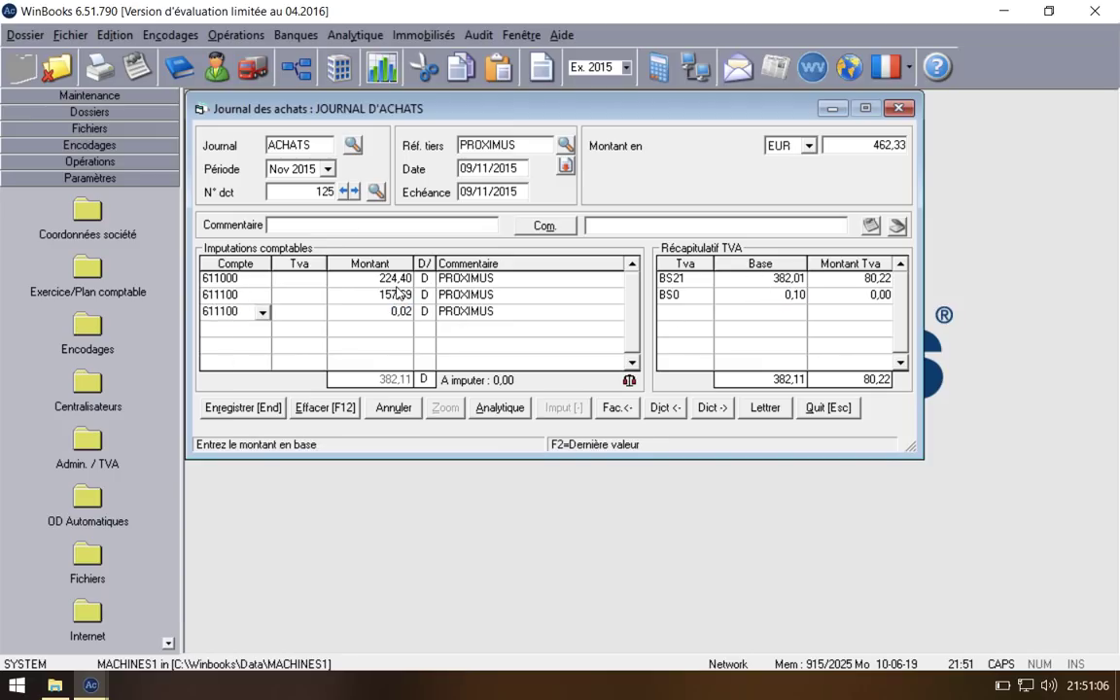
click(408, 295)
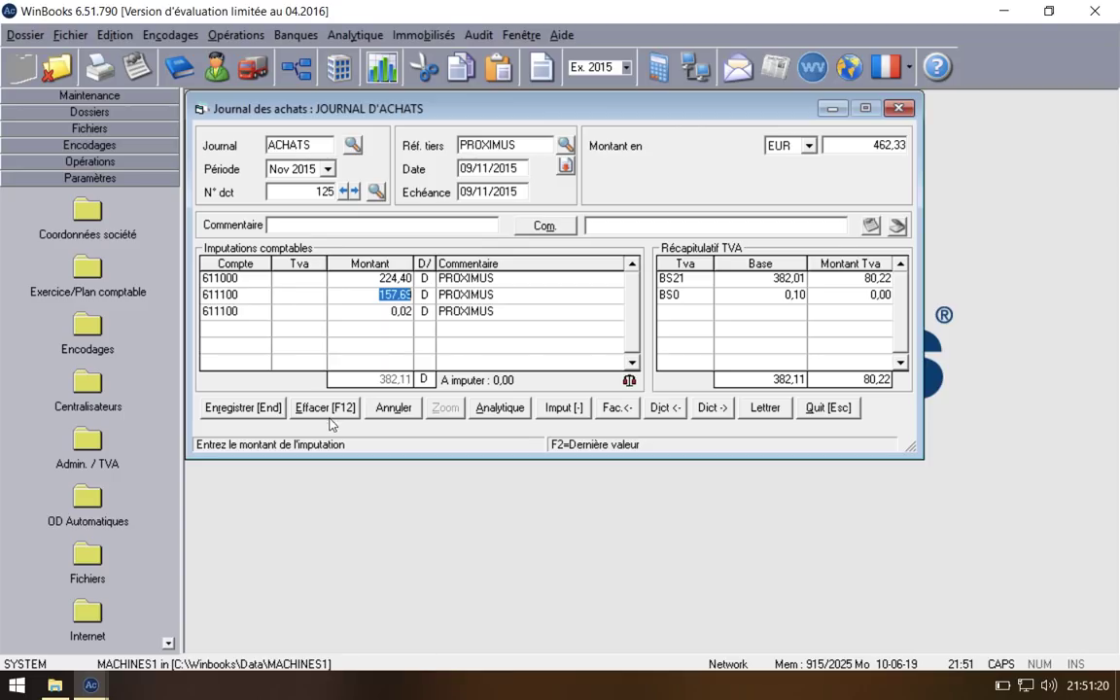
click(243, 407)
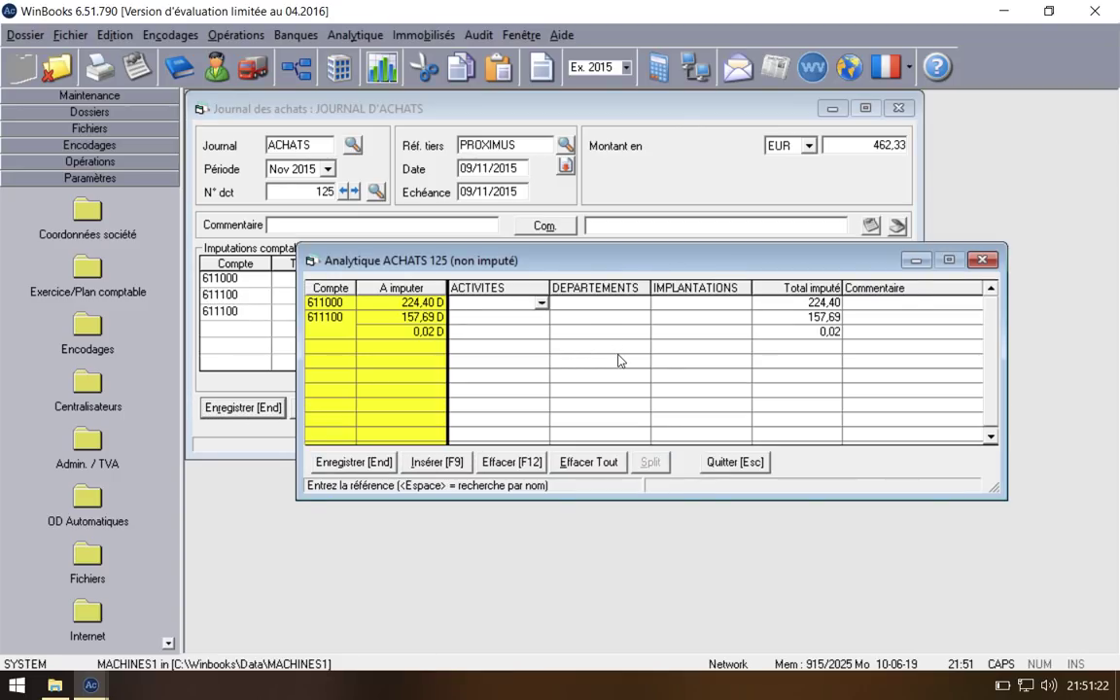
Step: Allocate the 611000 line to department TEL FIXE and location WAVRE, leaving its activity empty
click(542, 304)
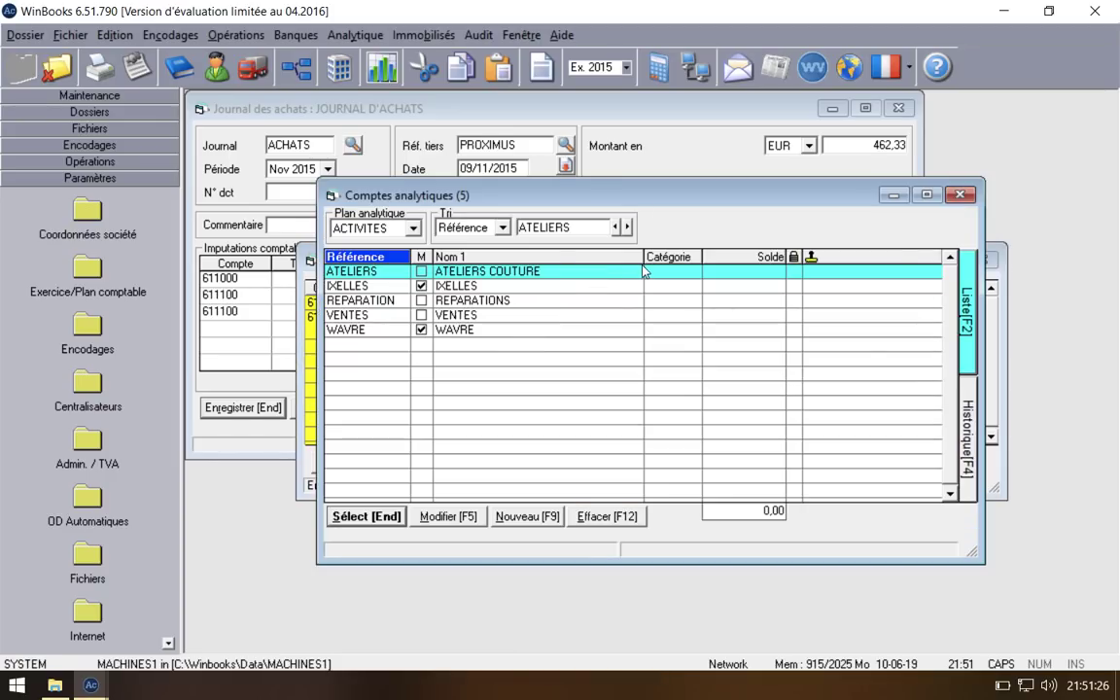
click(958, 197)
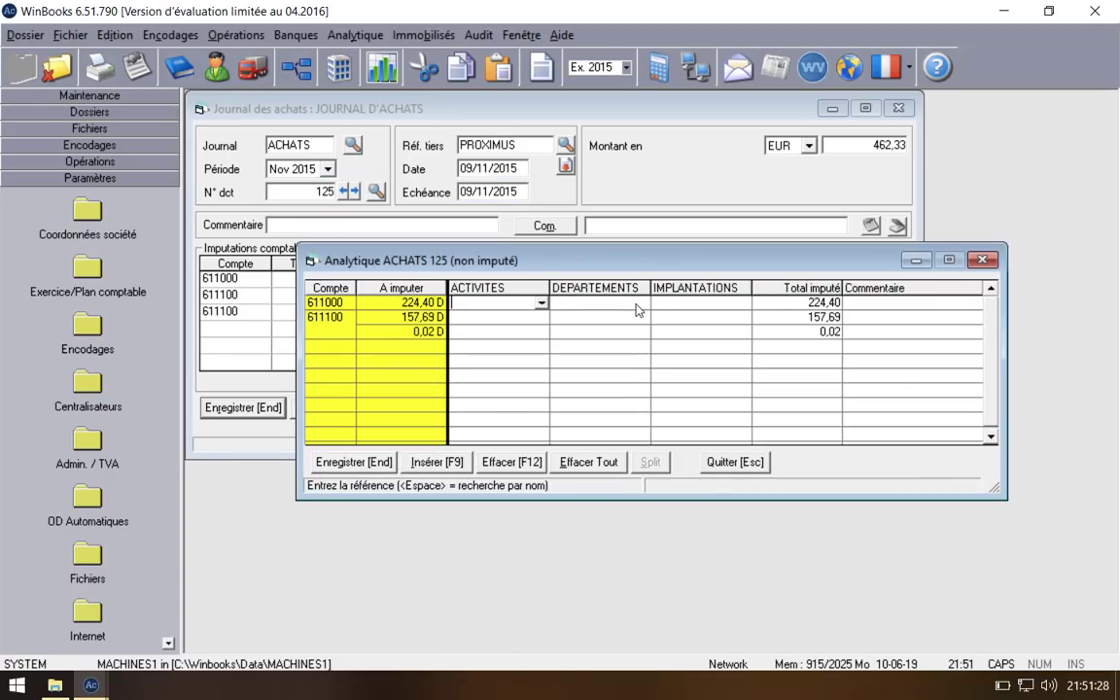
click(642, 305)
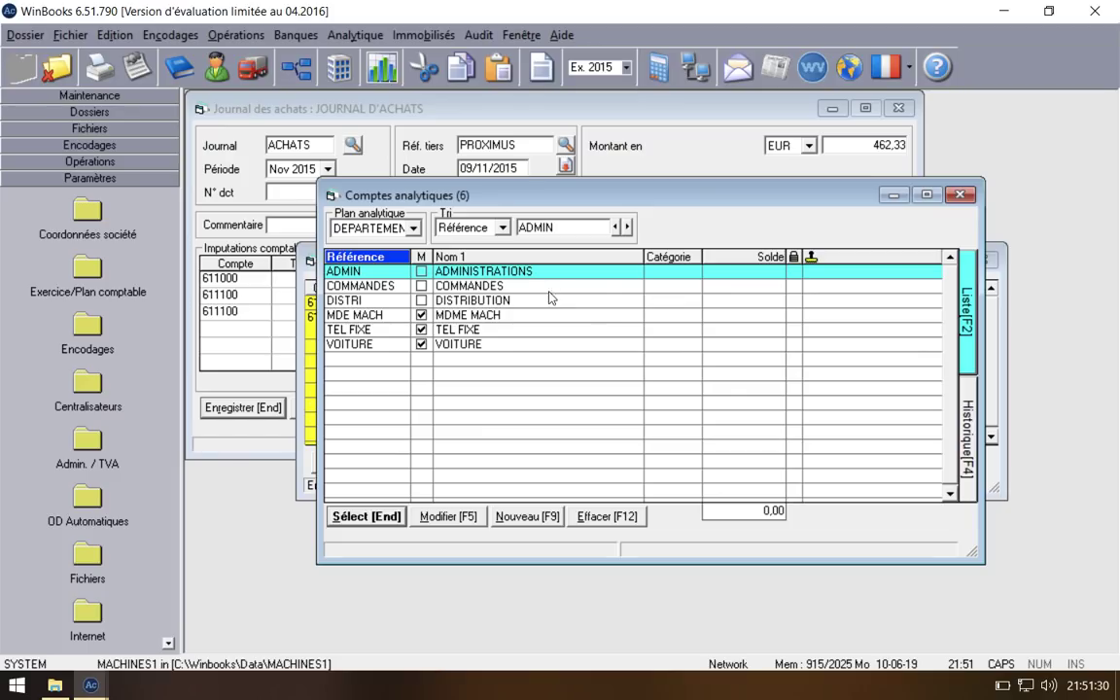
double_click(489, 331)
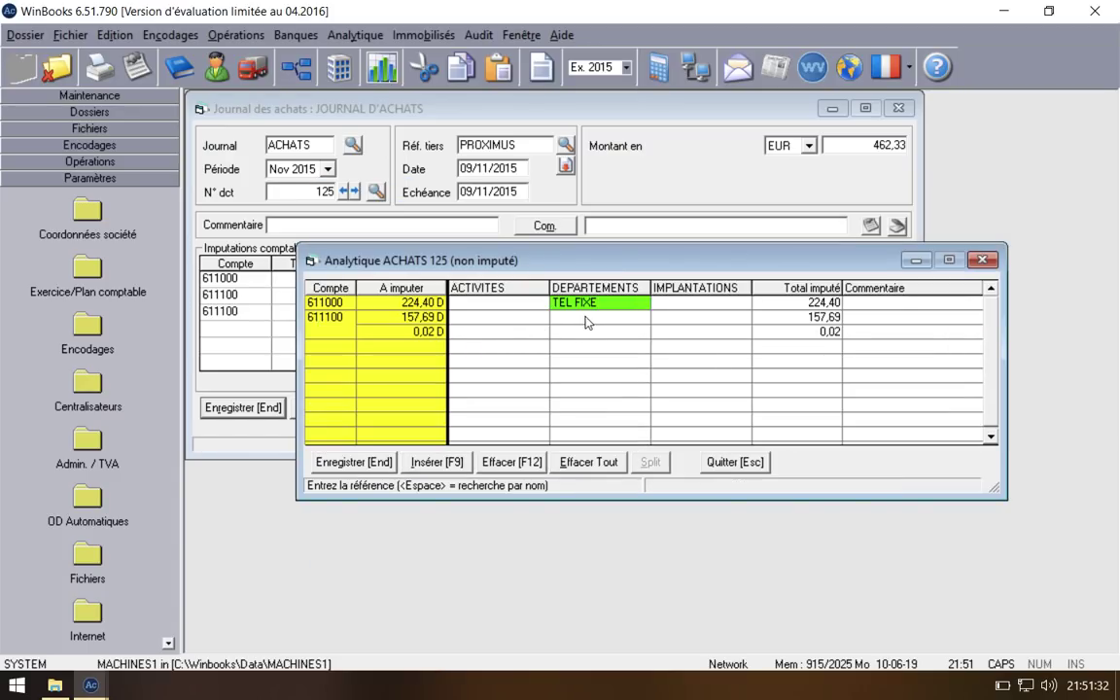
click(731, 302)
click(741, 304)
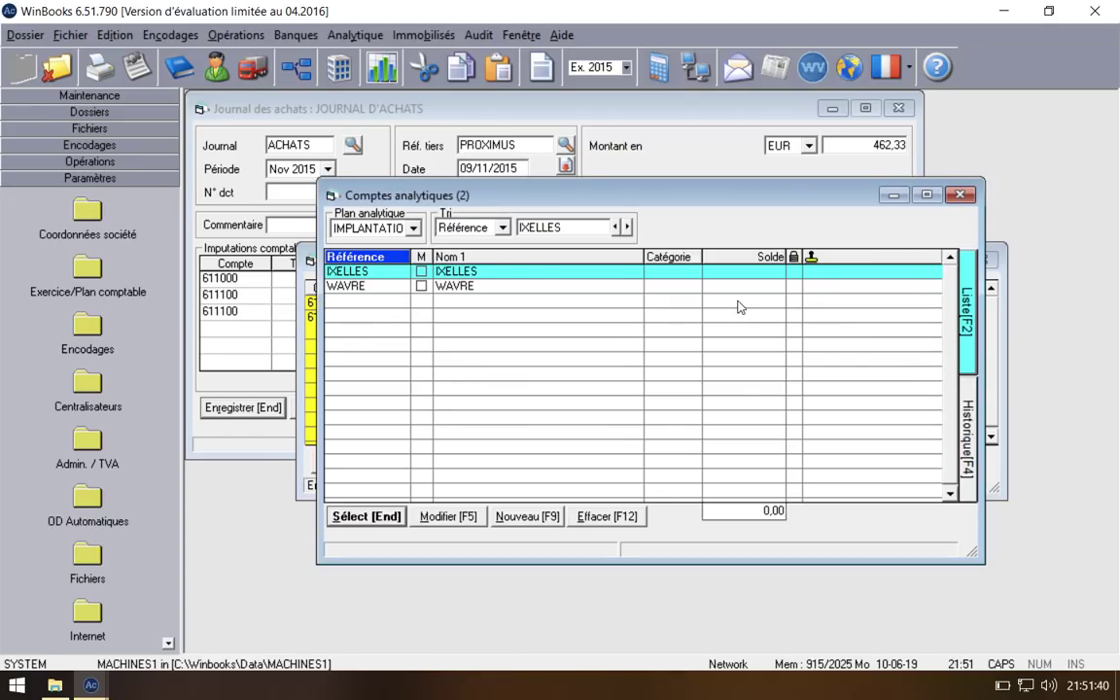
double_click(599, 287)
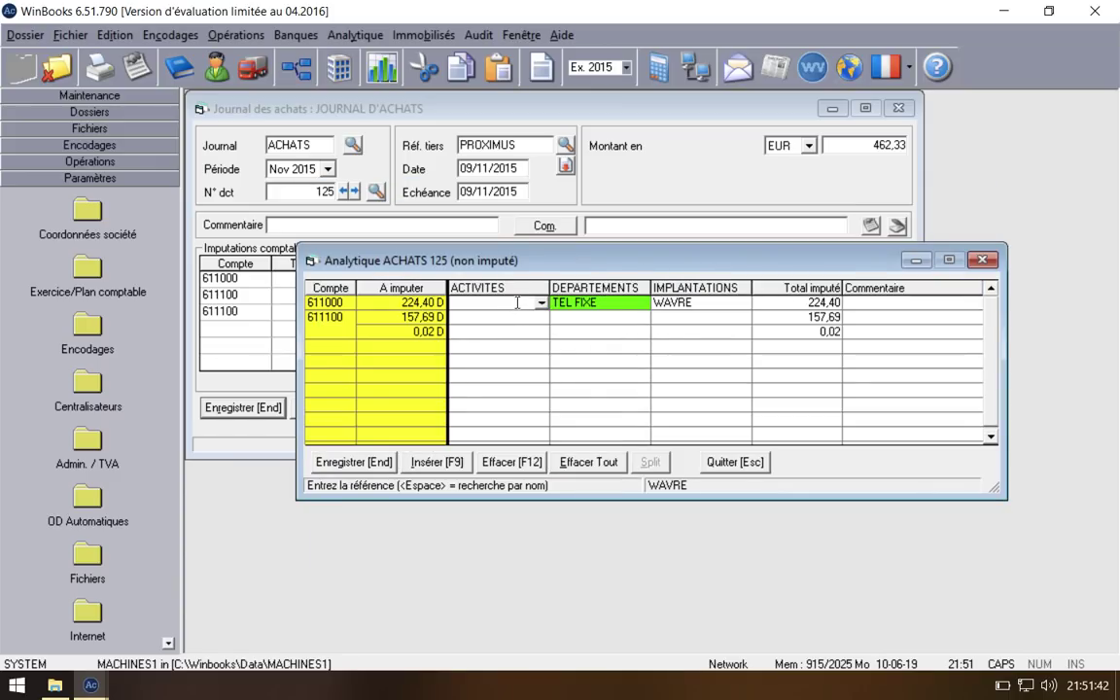
click(486, 303)
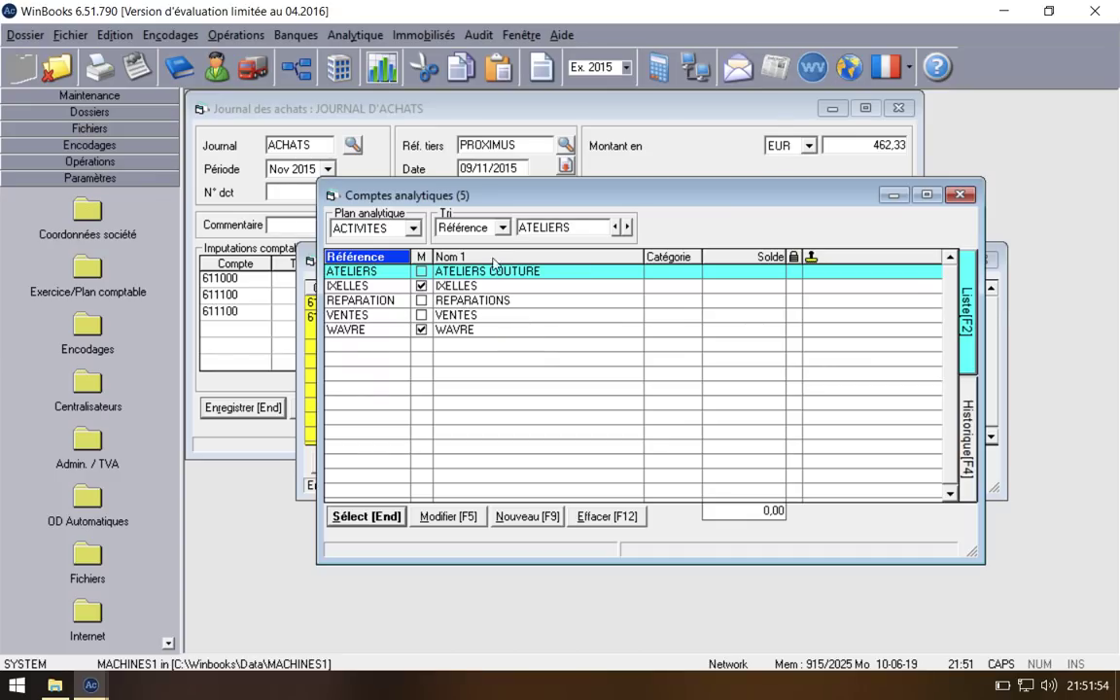
click(959, 194)
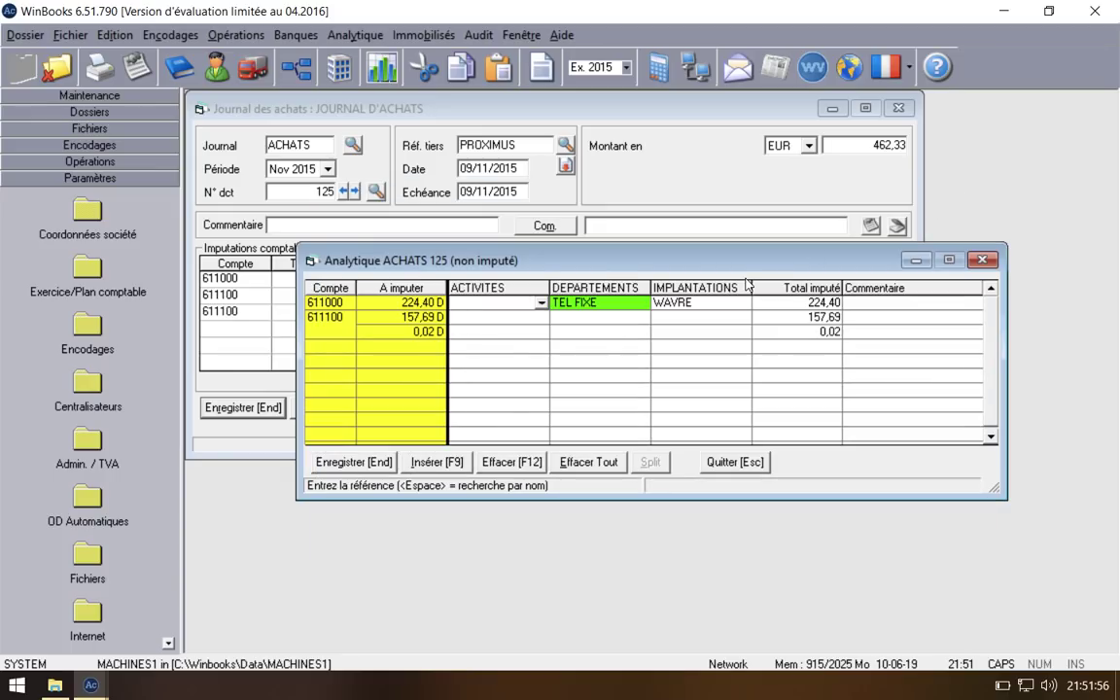
Step: Allocate both 611100 lines to department TEL FIXE and location IXELLES
click(607, 317)
click(669, 317)
text(IXELLES)
key(Return)
key(Return)
text(IXELLES)
key(Return)
click(600, 318)
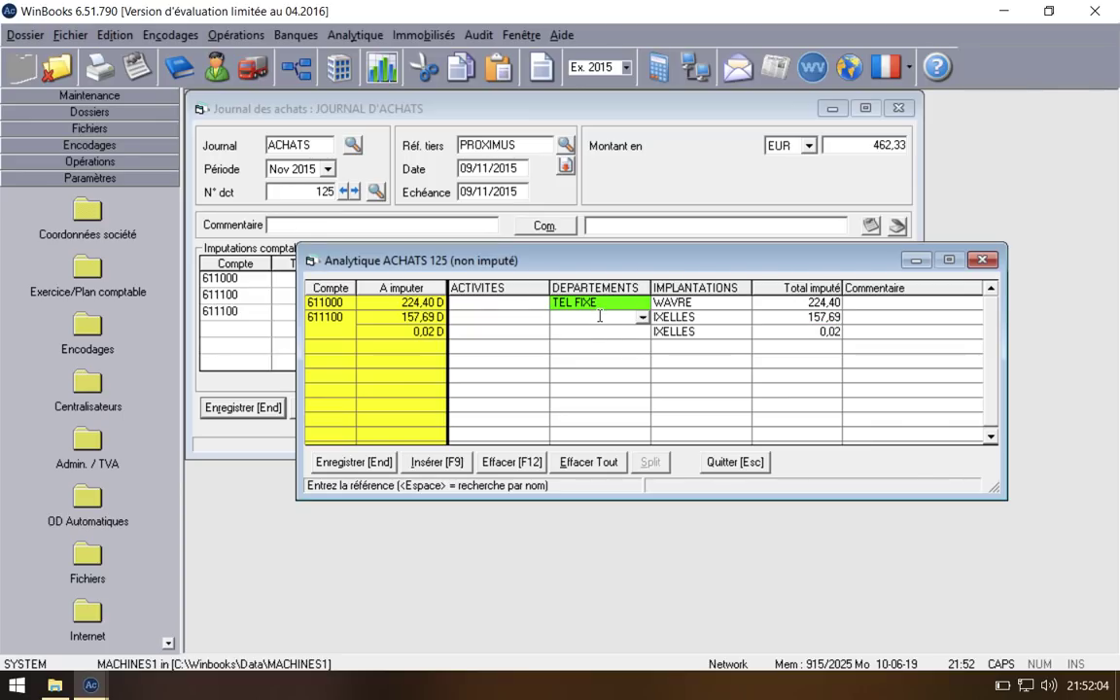
text(TEL FIXE)
key(Return)
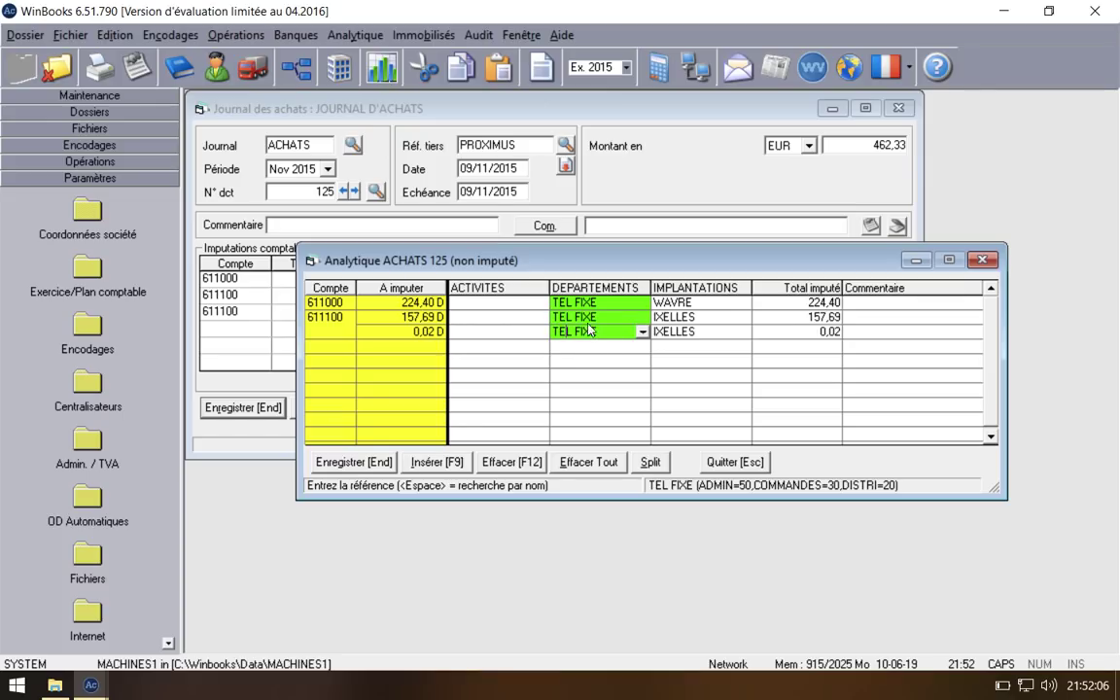
Step: Try to save the analytical allocation of document 125, splitting TEL FIXE across ADMIN, COMMANDES and DISTRI
click(375, 464)
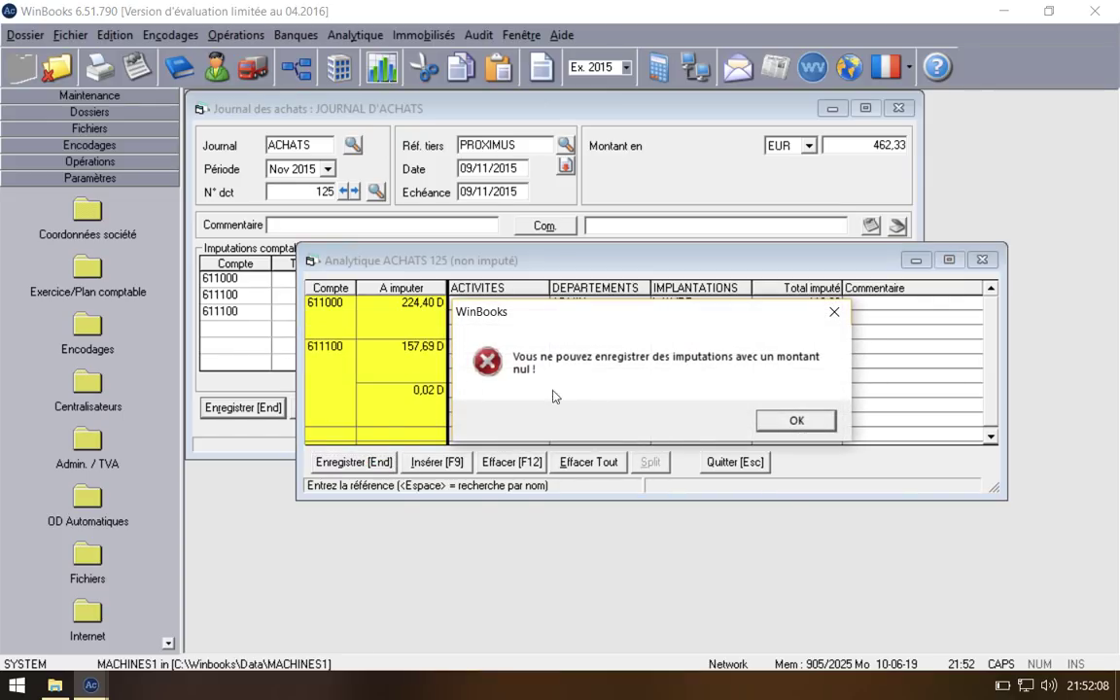
click(794, 421)
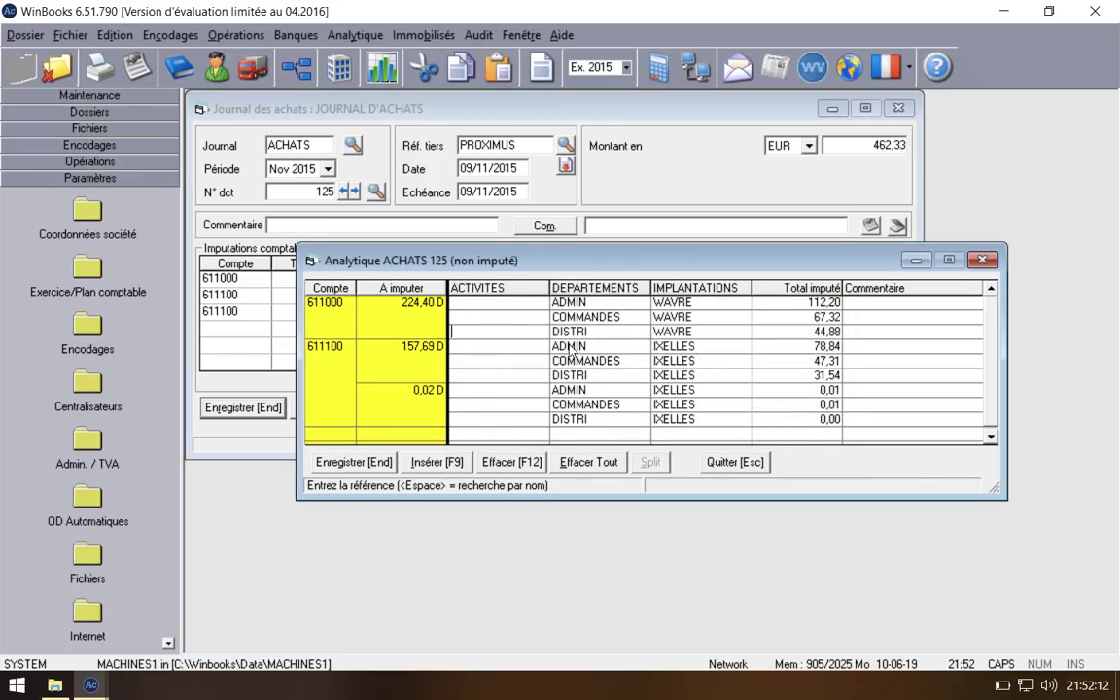
click(494, 348)
click(366, 461)
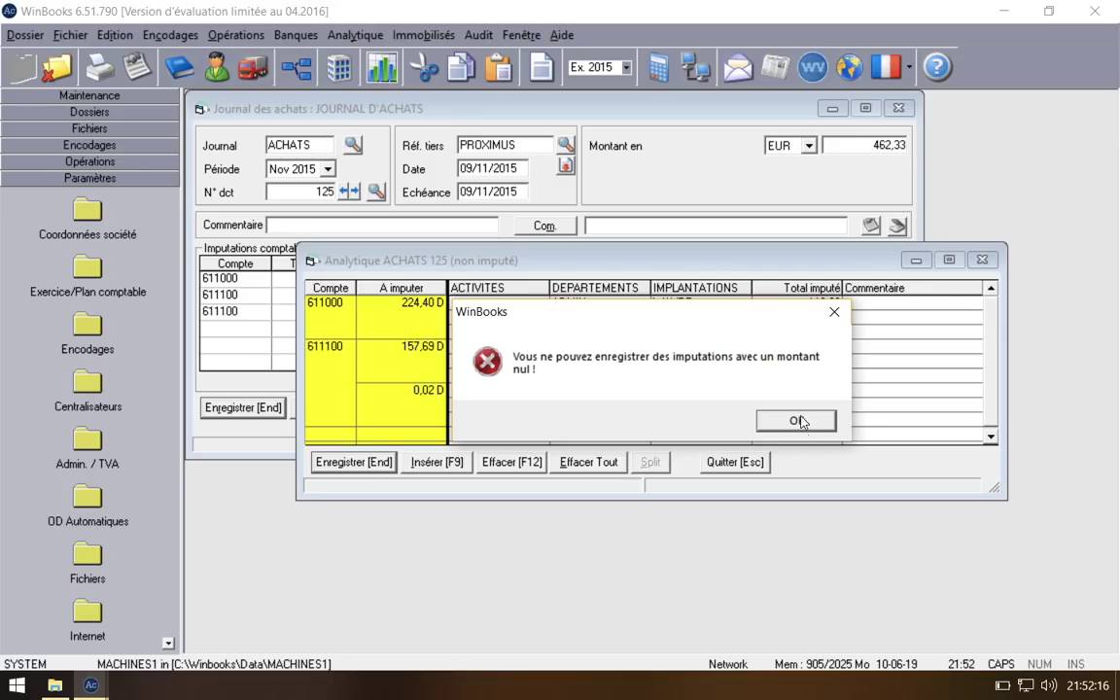
click(800, 420)
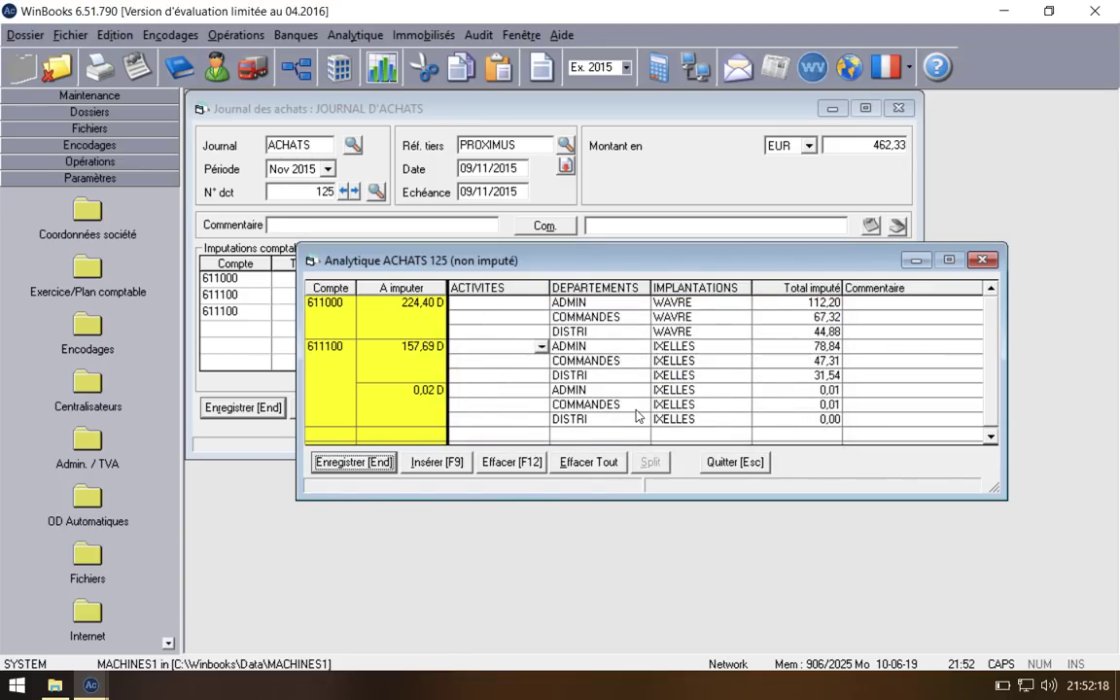
Step: Leave the analytical allocation of document 125 and set the last 611100 line's amount to 0,10
click(467, 390)
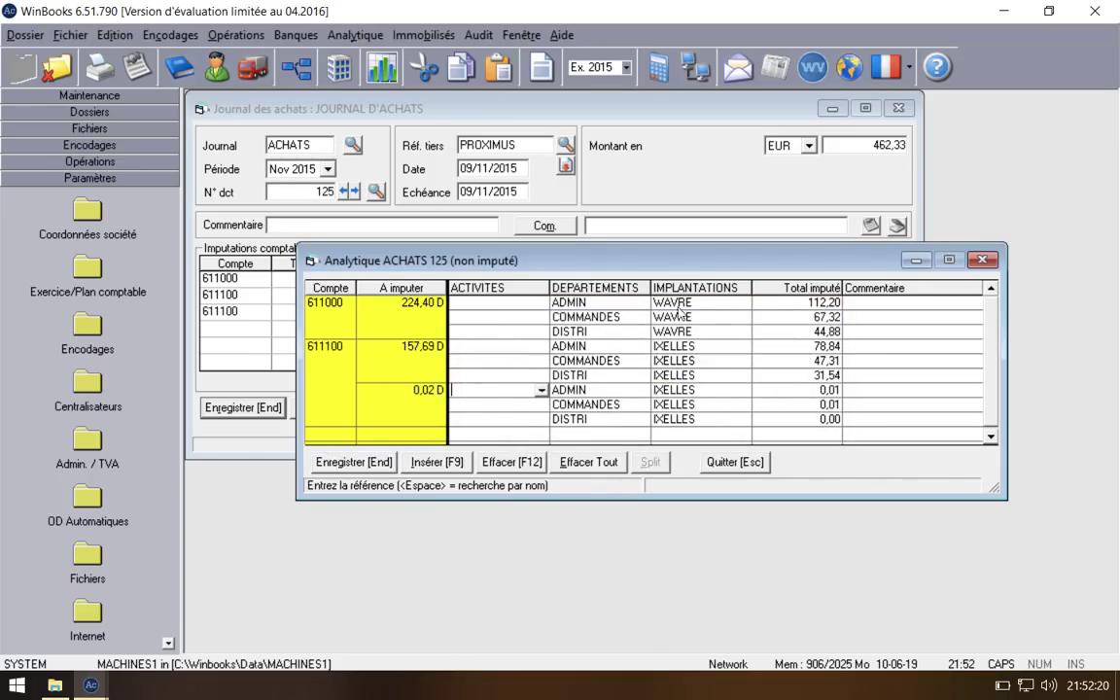
key(Escape)
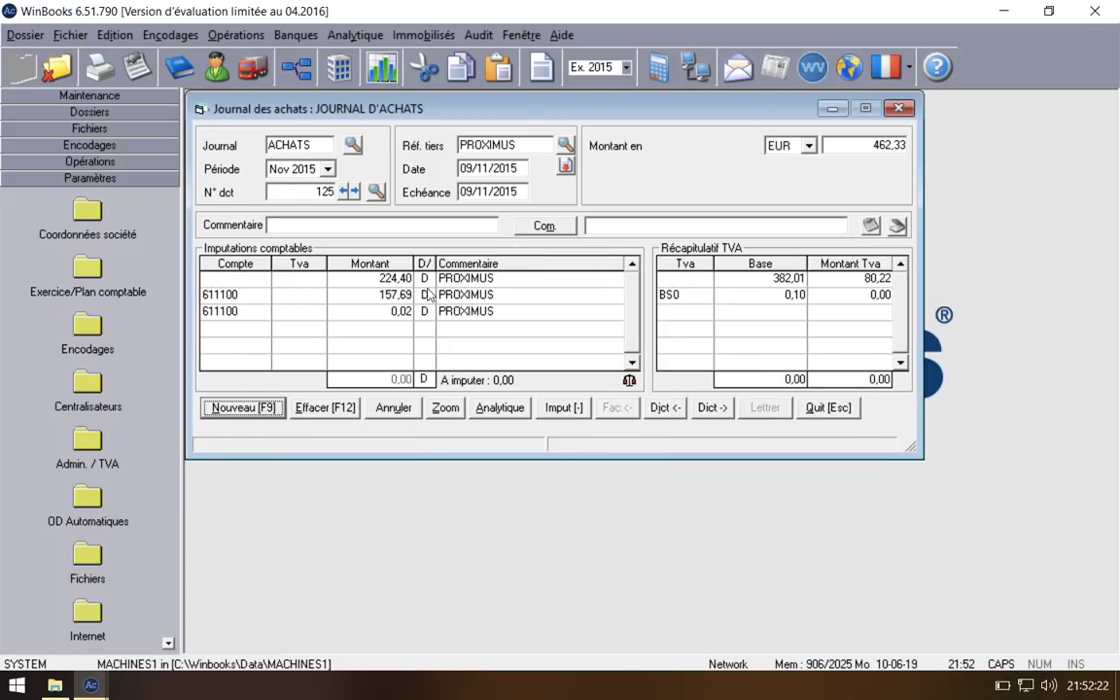
click(347, 314)
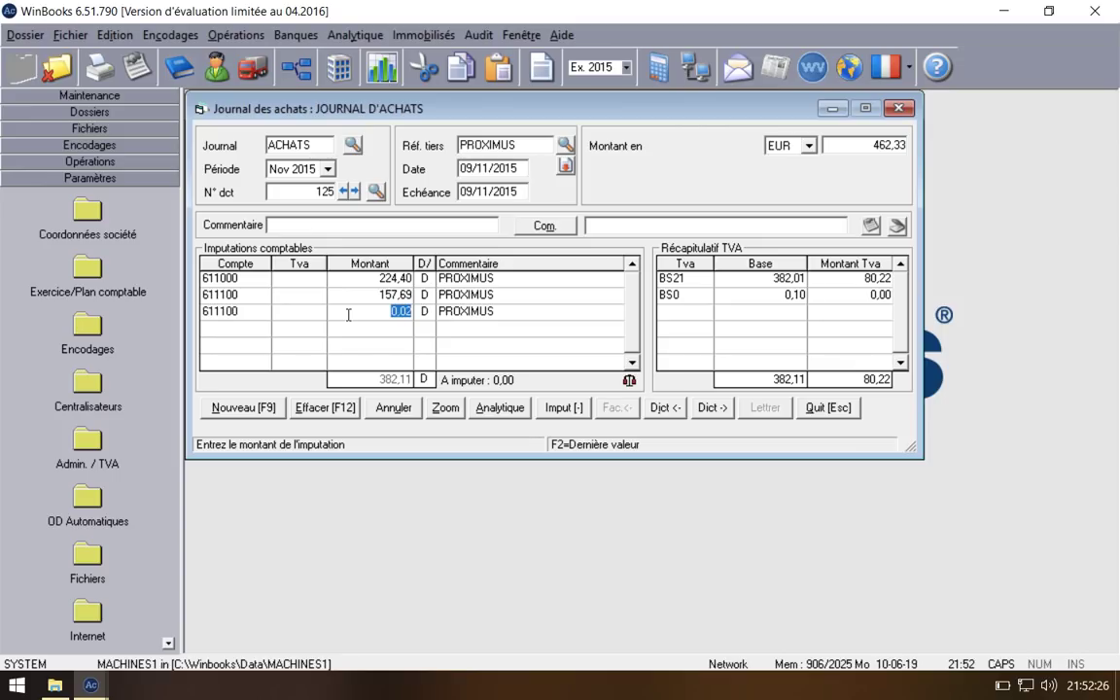
text(0)
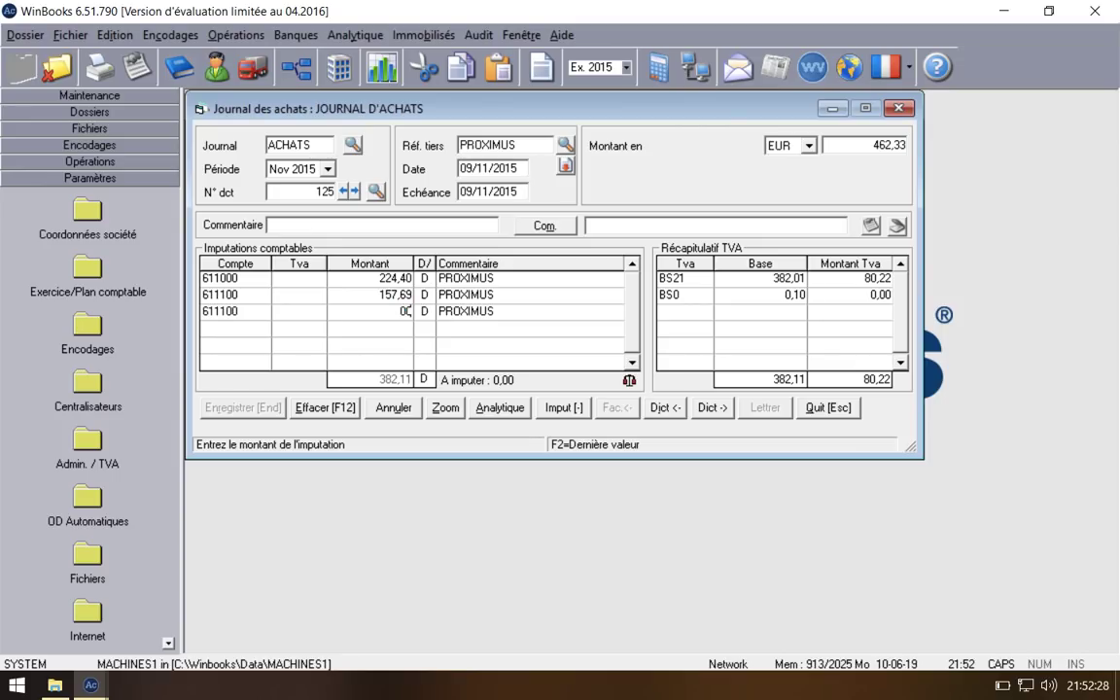
key(BackSpace)
text(0,10)
key(Return)
key(Return)
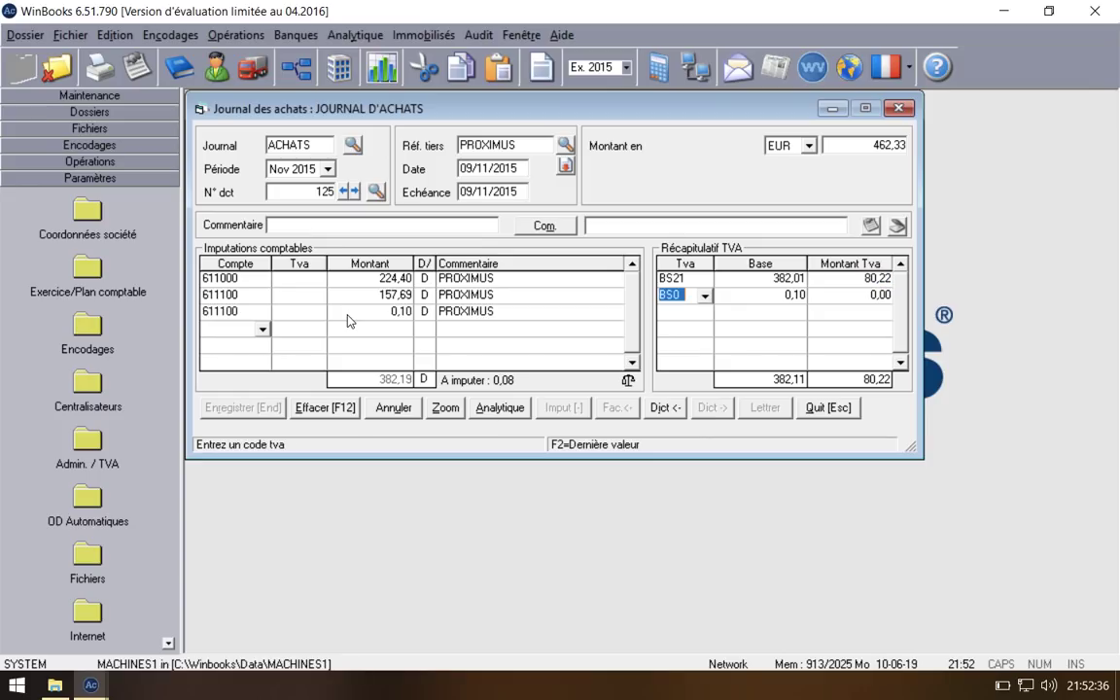
Step: Try a BS21 VAT base of 382,09 in the VAT summary
click(798, 279)
click(801, 279)
key(Right)
key(BackSpace)
text(9)
key(Return)
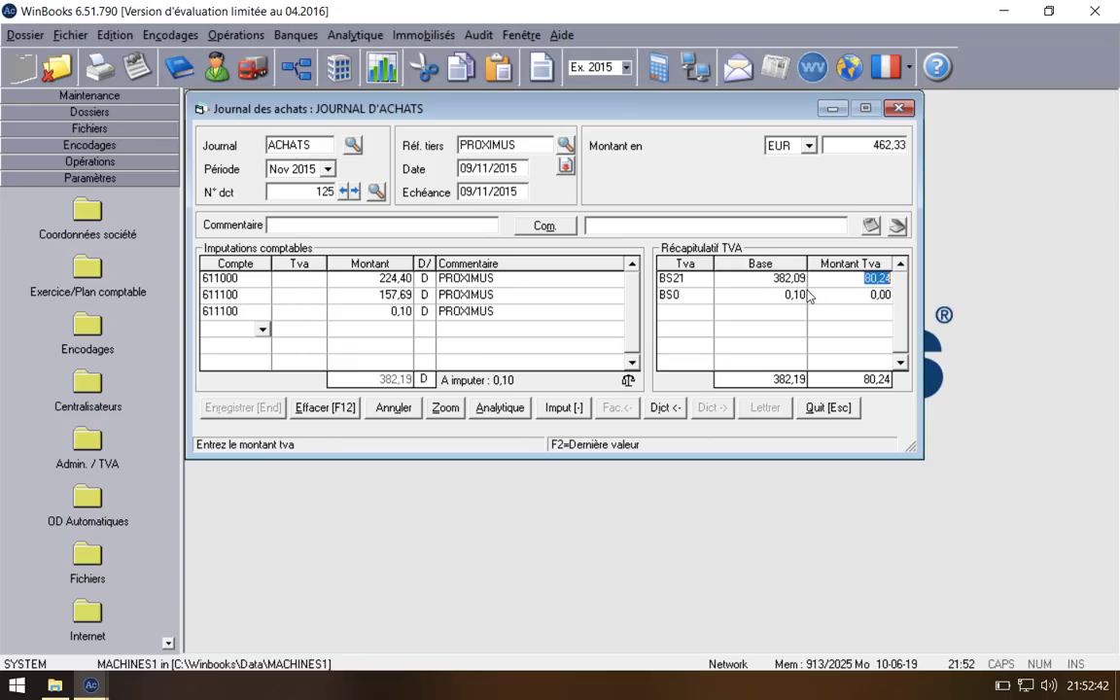
key(Return)
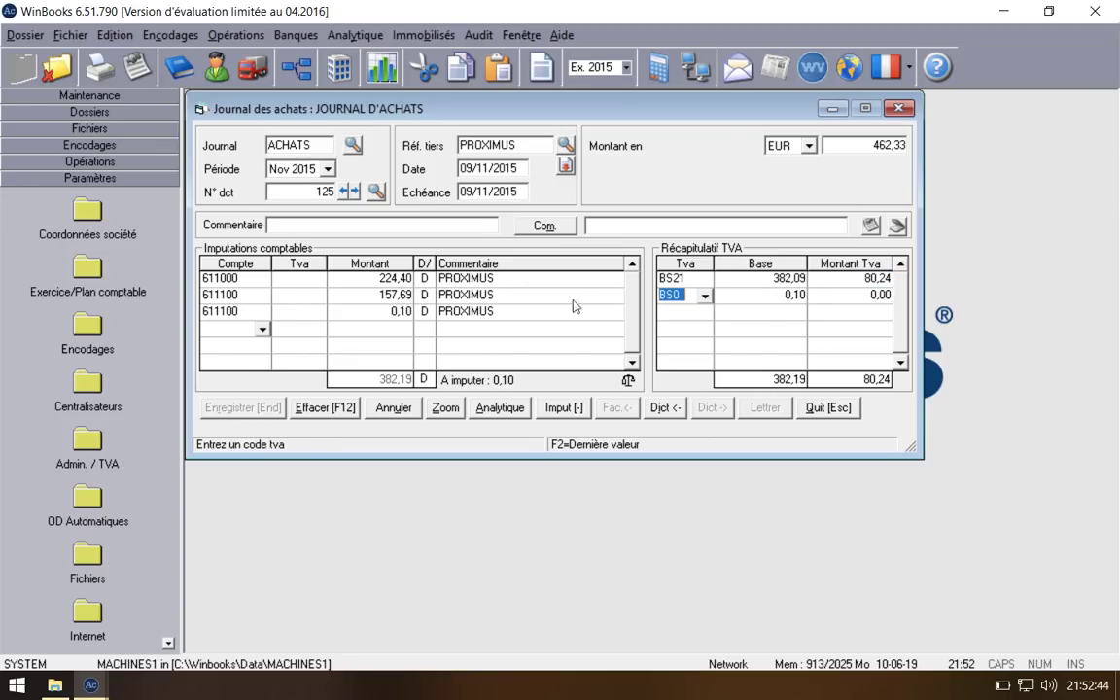
Step: Try an amount of 157,79 on the first 611100 line
click(407, 296)
key(BackSpace)
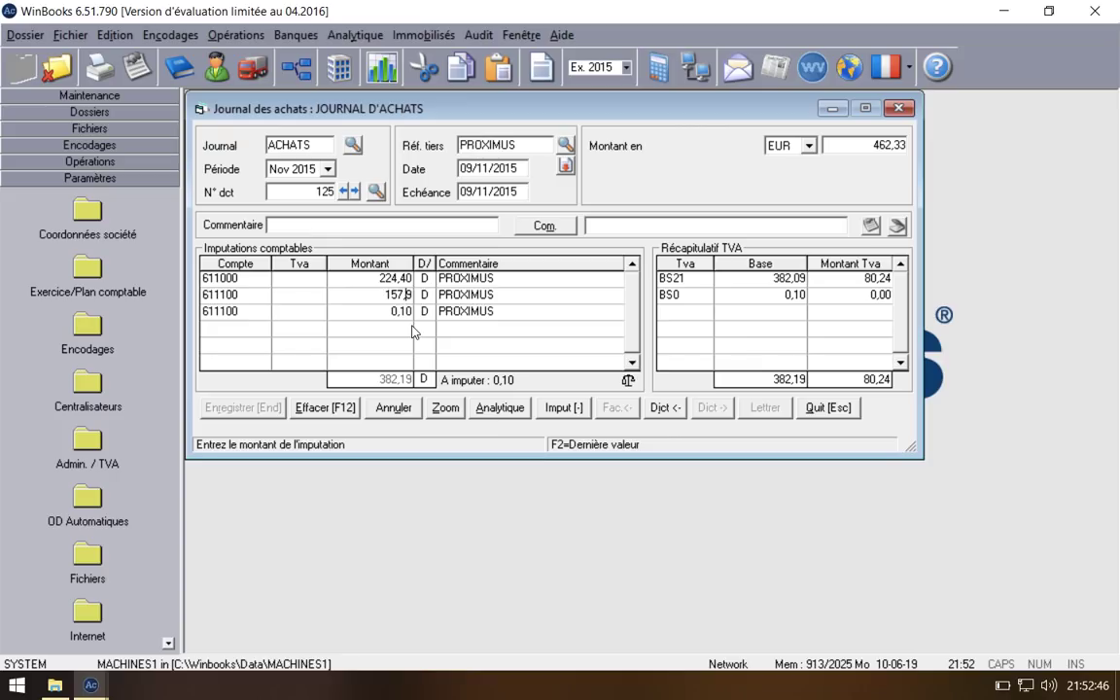
text(6)
key(Return)
key(shift+Tab)
click(409, 296)
key(BackSpace)
key(BackSpace)
text(79)
key(Return)
Step: Try an amount of 157,54 on the first 611100 line
click(407, 292)
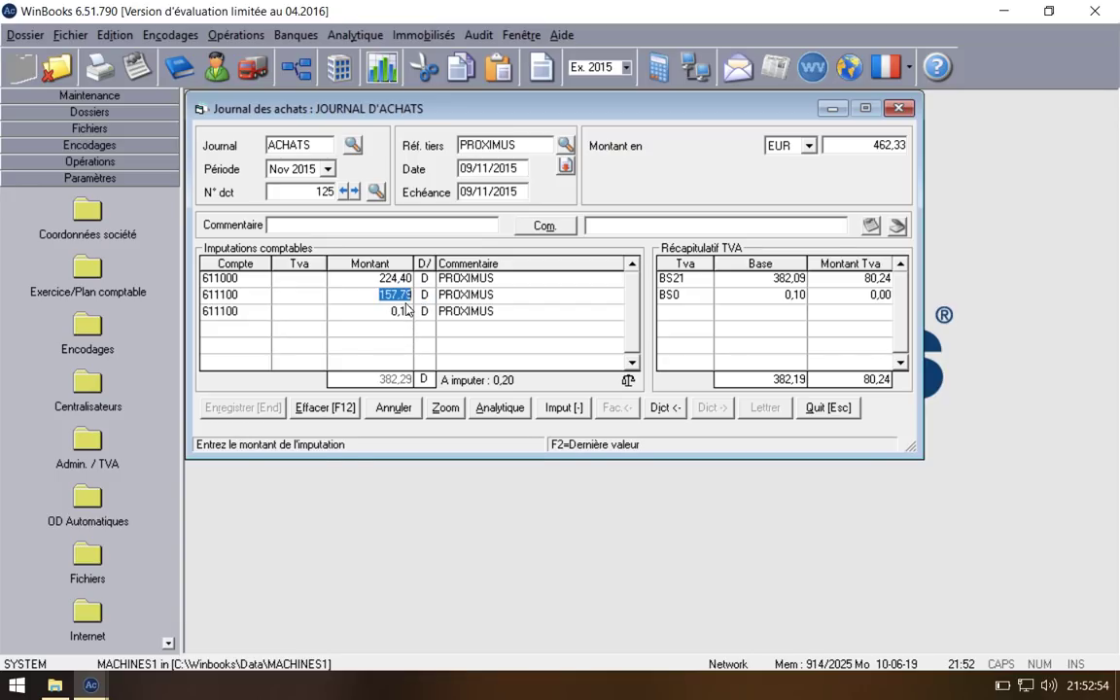
key(Left)
key(Right)
click(400, 293)
text(5)
key(Return)
key(Return)
click(403, 294)
text(4)
key(Return)
key(Return)
click(409, 294)
key(BackSpace)
text(5)
key(Return)
key(Return)
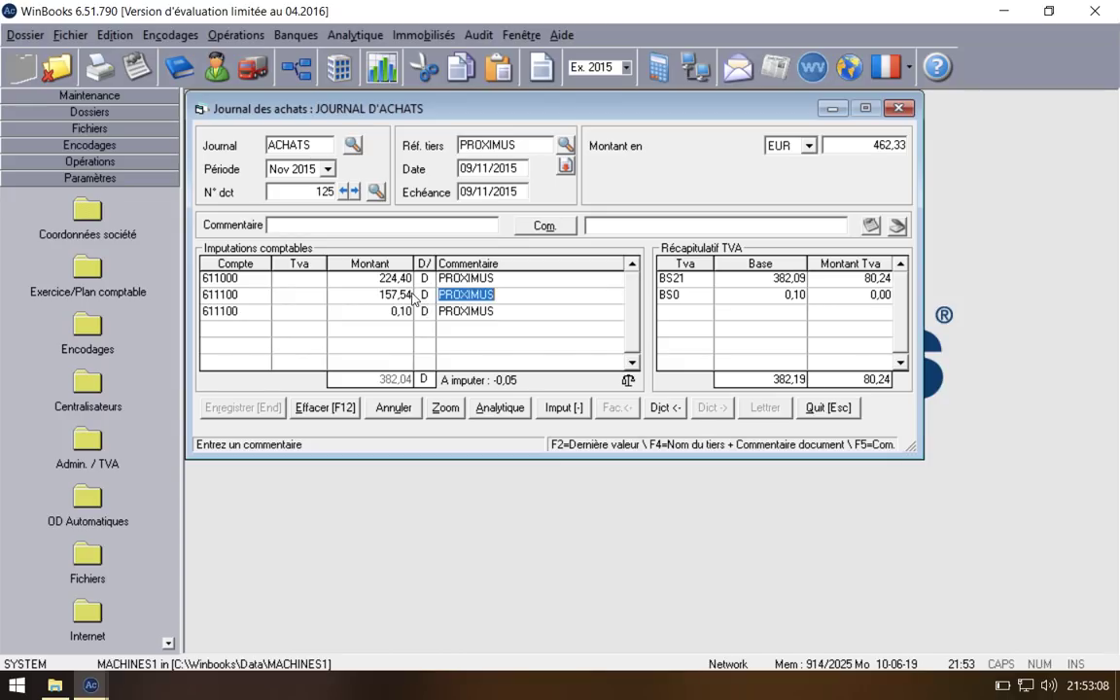
Step: Try an amount of 157,50 on the first 611100 line
click(375, 294)
key(BackSpace)
key(Return)
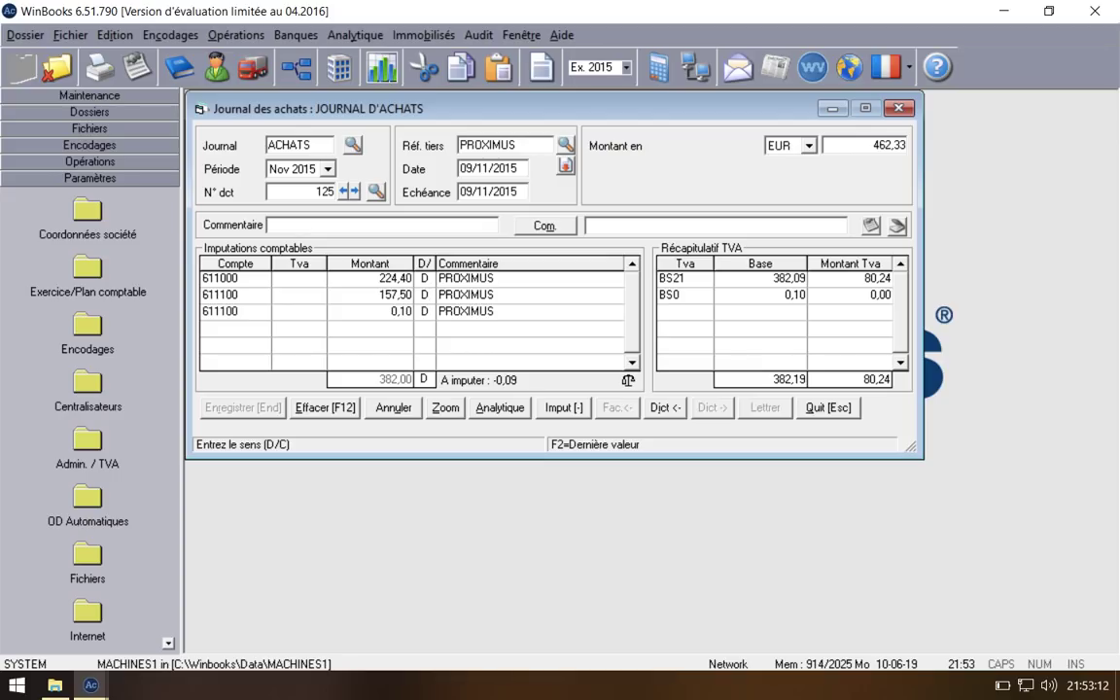
key(shift+Tab)
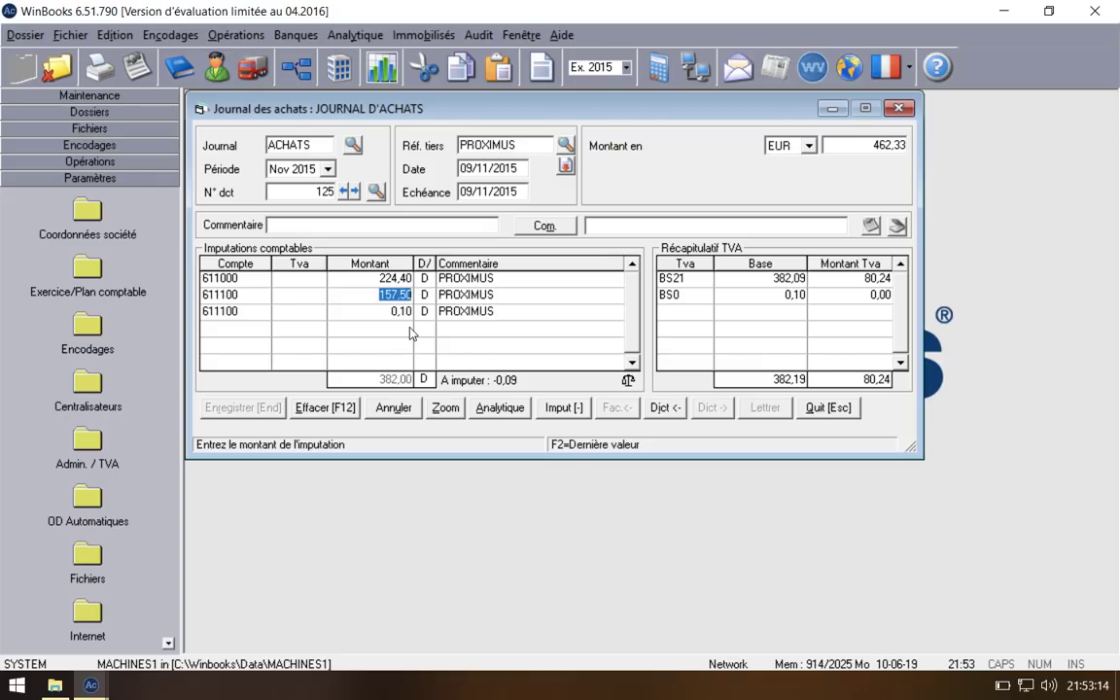
key(Return)
Step: Set the first 611100 line's amount to 157,59
key(shift+Tab)
key(End)
key(BackSpace)
text(9)
key(Return)
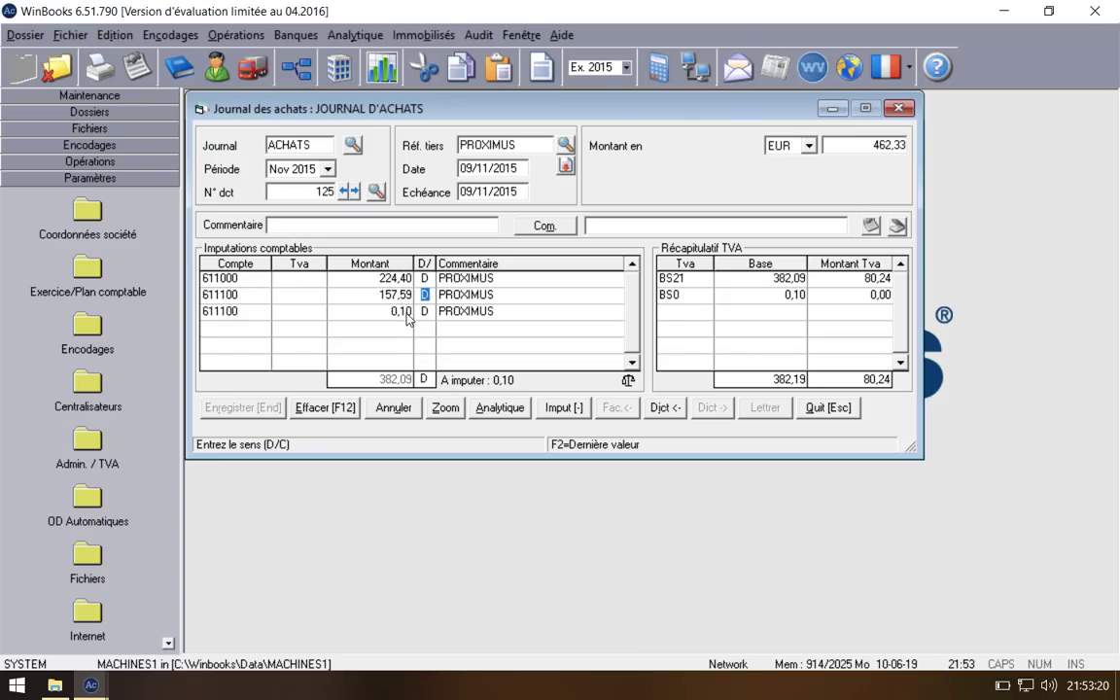
Step: Set the 611000 line's amount to 224,50
key(shift+Tab)
key(Up)
key(End)
key(BackSpace)
key(BackSpace)
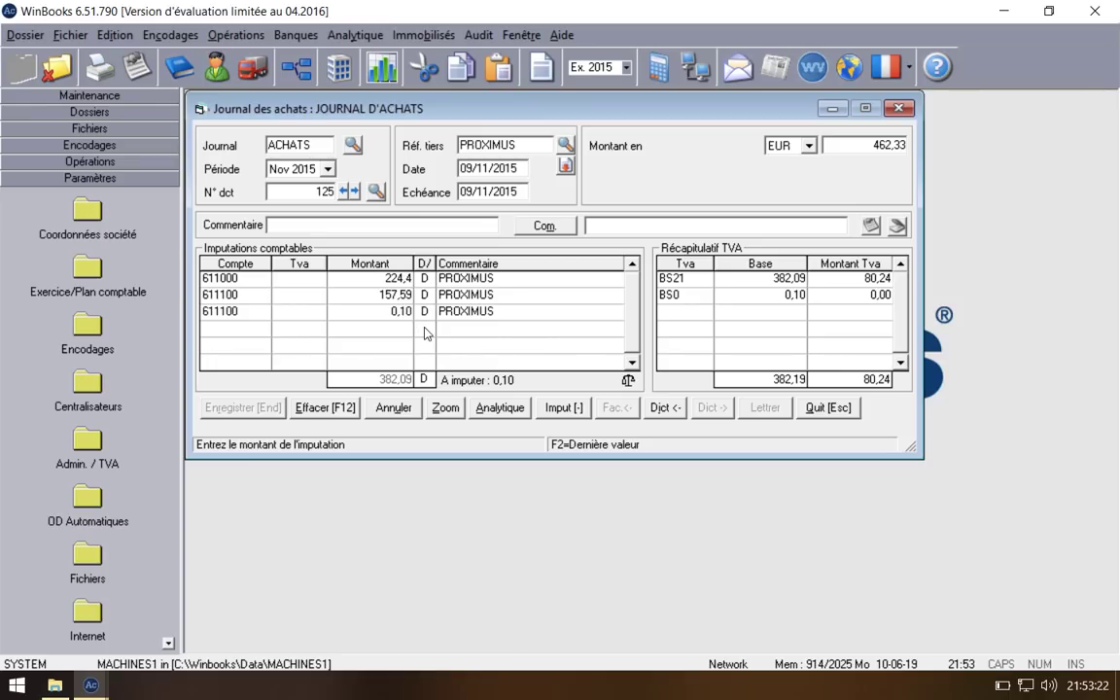
text(50)
key(Return)
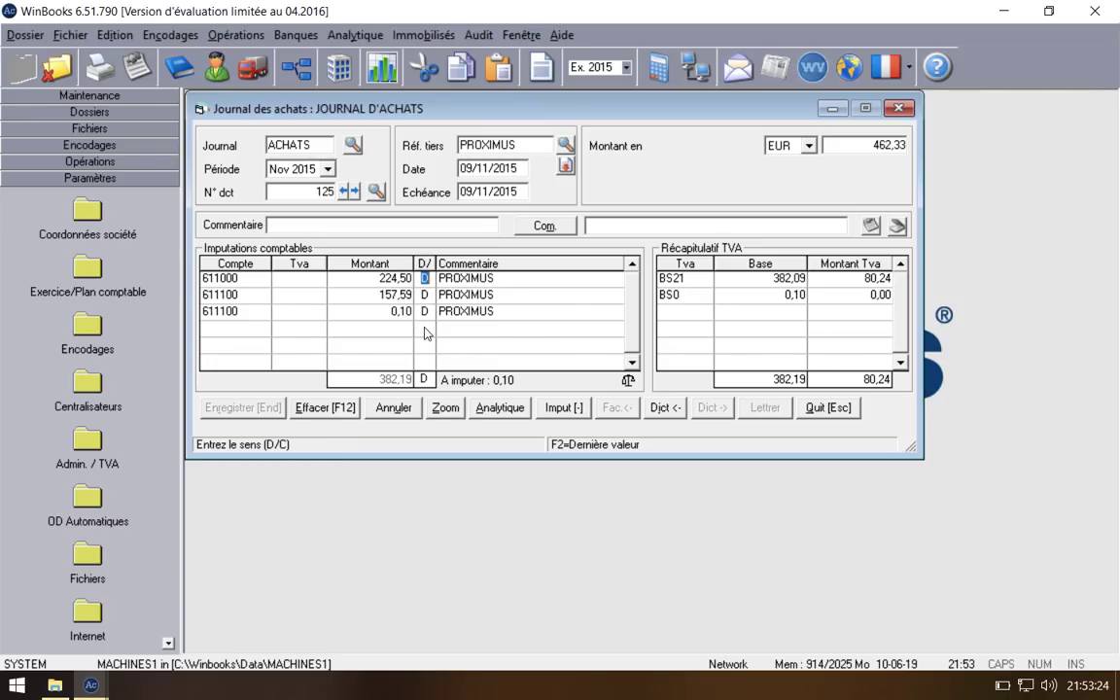
Step: Go through the posting lines to the VAT summary and try a BS21 base of 382,01
key(Return)
key(Return)
key(Return)
key(Return)
key(Return)
key(Return)
key(Return)
key(Return)
key(Return)
key(Return)
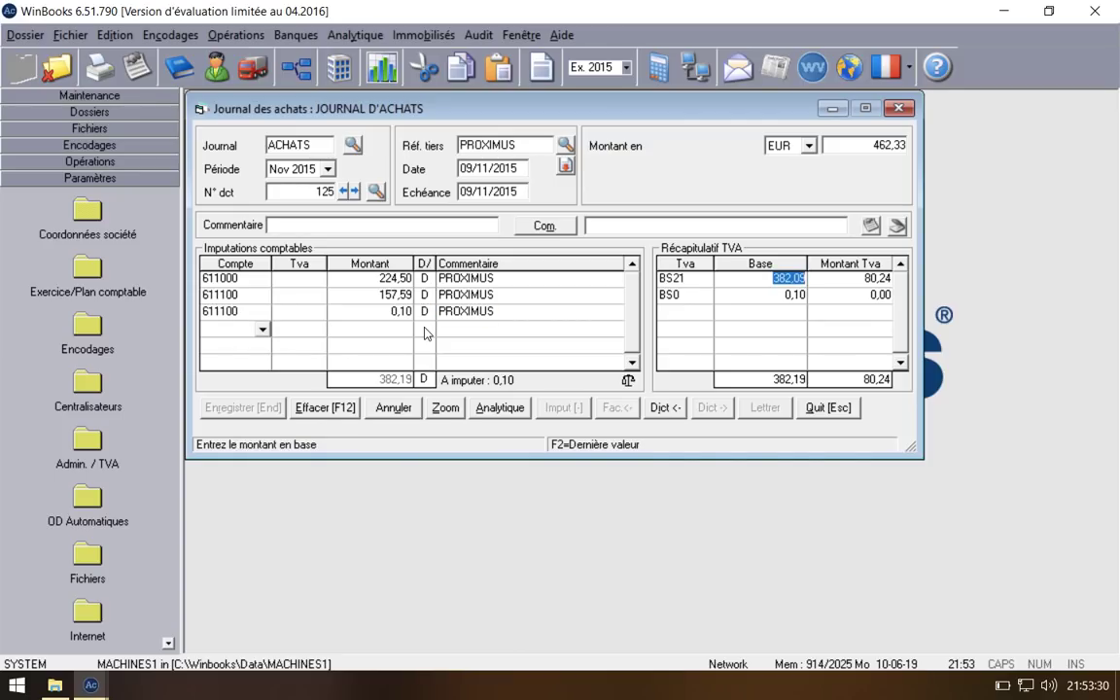
key(Return)
key(Return)
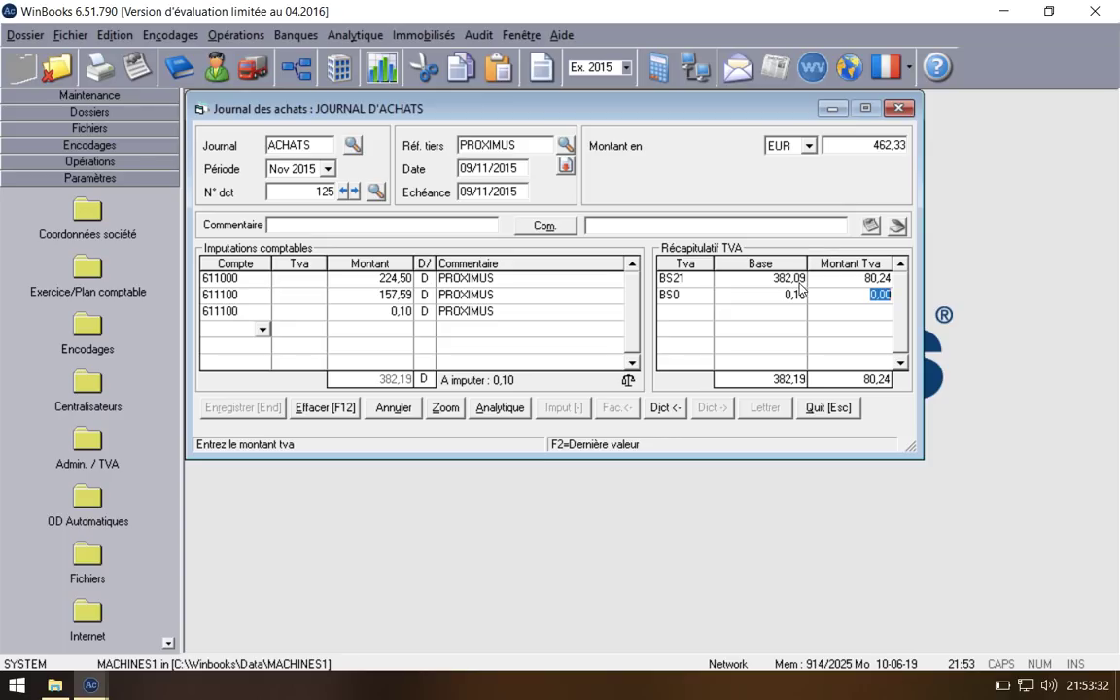
key(Return)
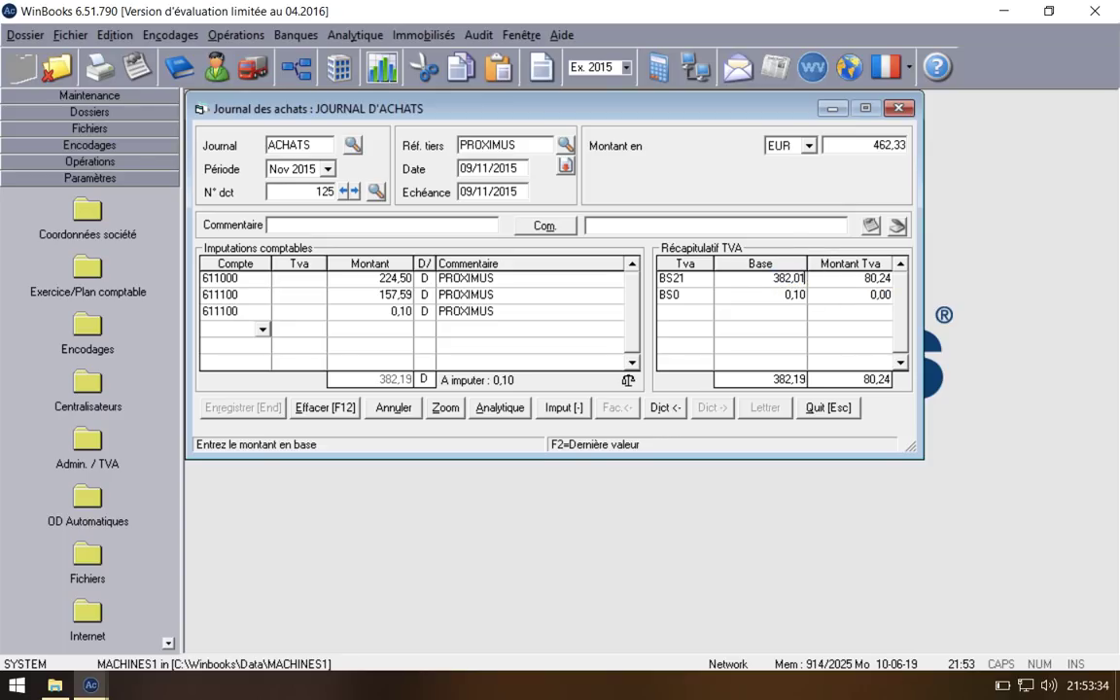
text(1)
key(Return)
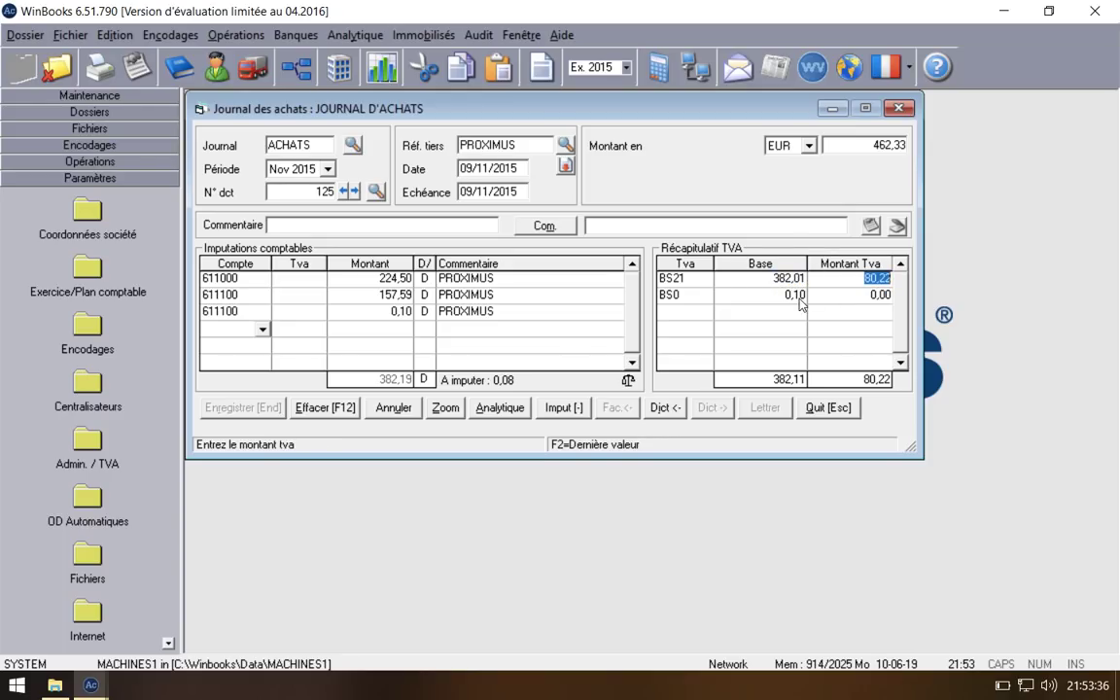
Step: Try BS21 VAT bases of 381,96 and 381,90
key(shift+Tab)
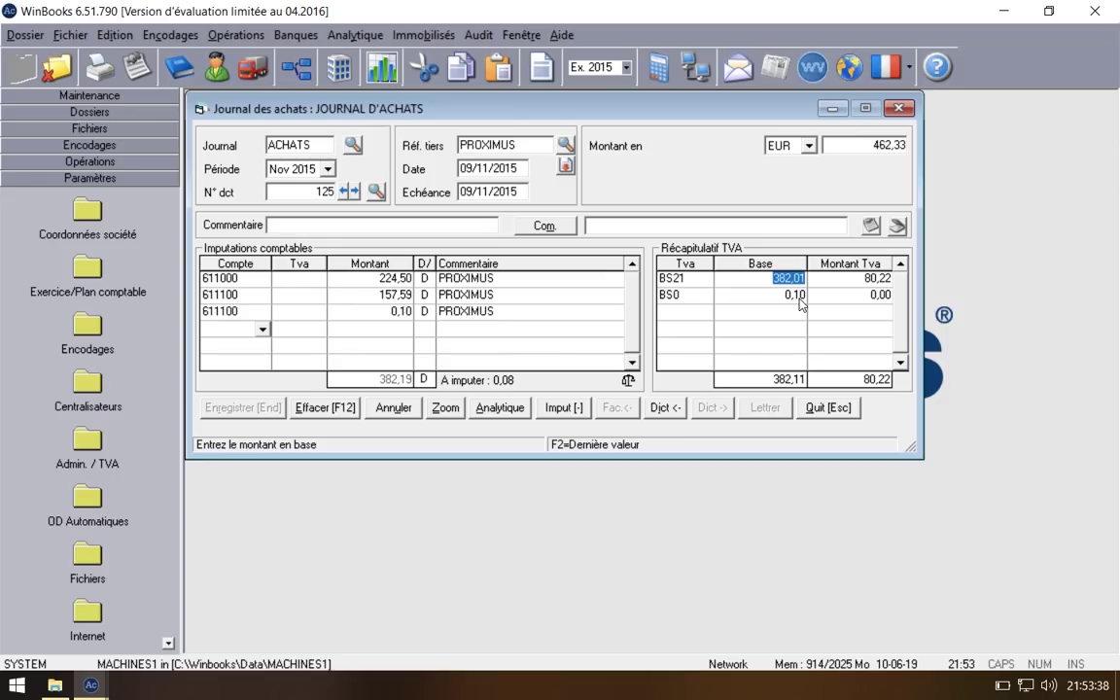
text(381,96)
key(Return)
click(795, 280)
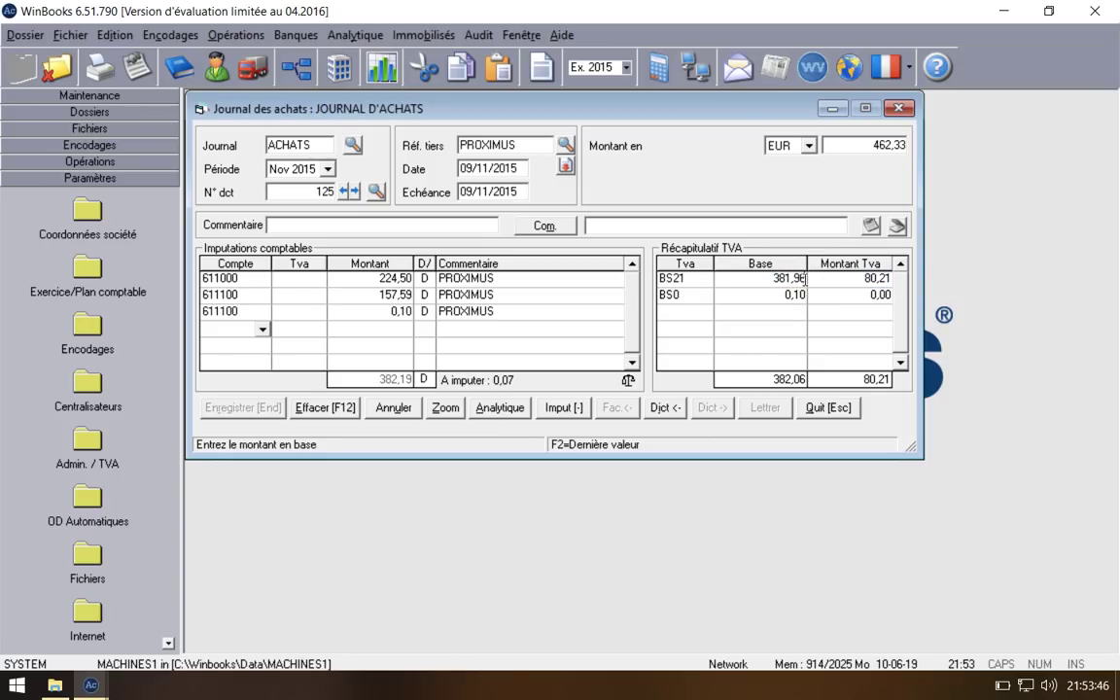
key(BackSpace)
text(0)
key(Return)
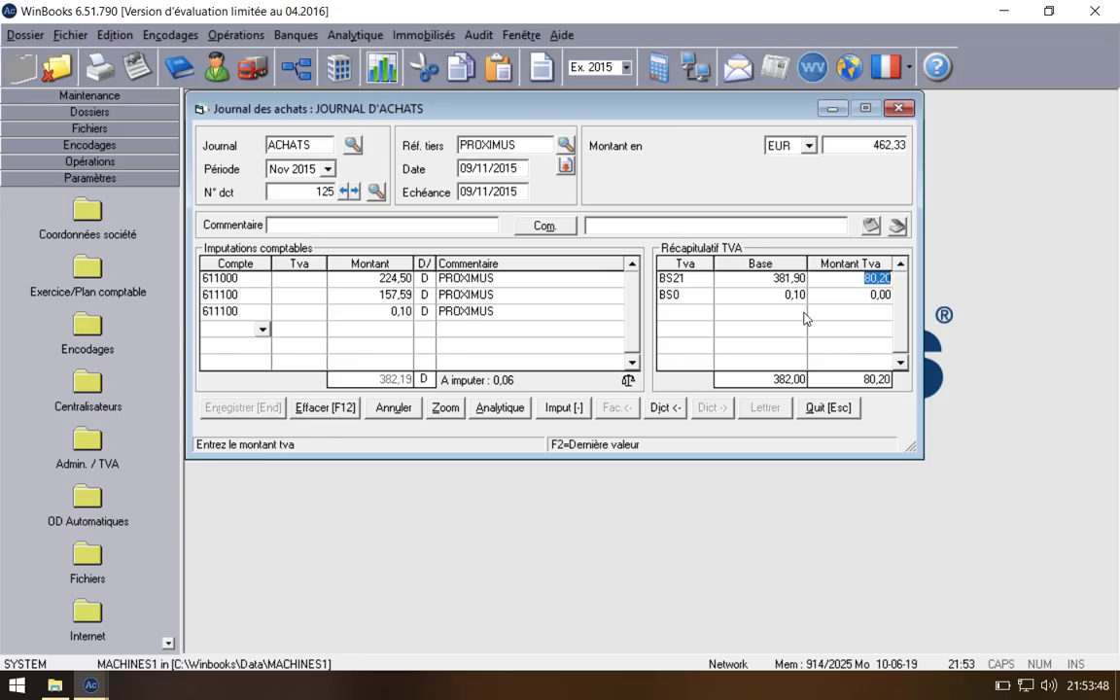
Step: Try BS21 VAT bases of 381,32 and 381,52
key(shift+Tab)
click(797, 278)
drag(796, 279, 814, 280)
text(32)
key(Tab)
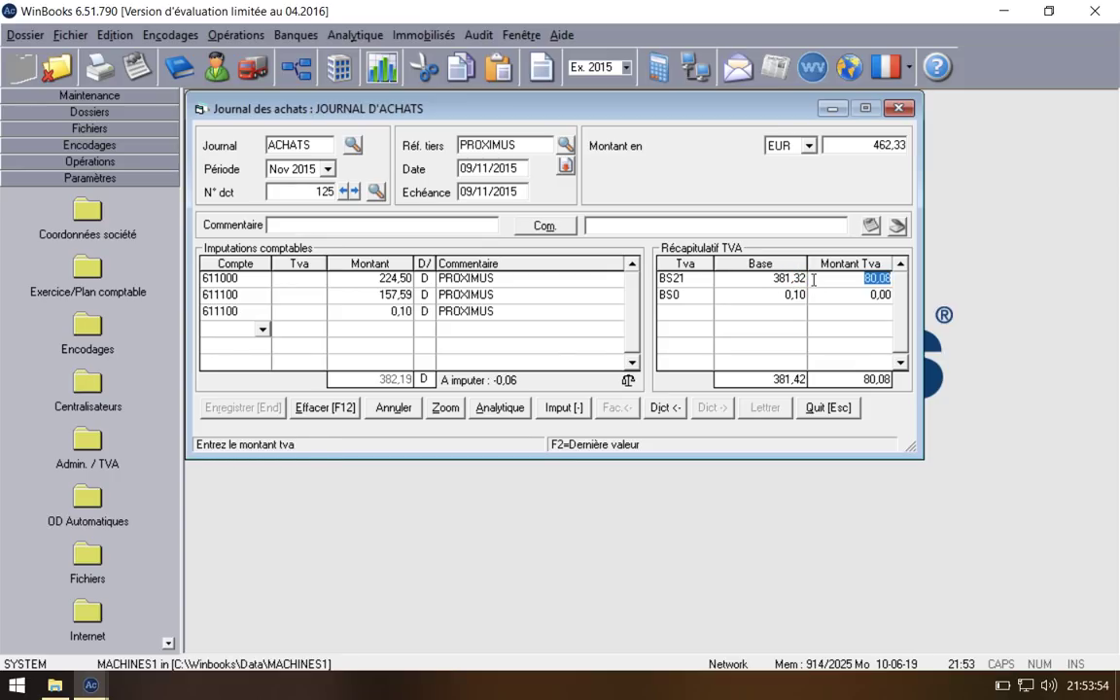
key(shift+Tab)
click(798, 279)
drag(798, 280, 815, 284)
key(BackSpace)
key(BackSpace)
text(52)
key(Tab)
key(shift+Tab)
drag(797, 279, 810, 282)
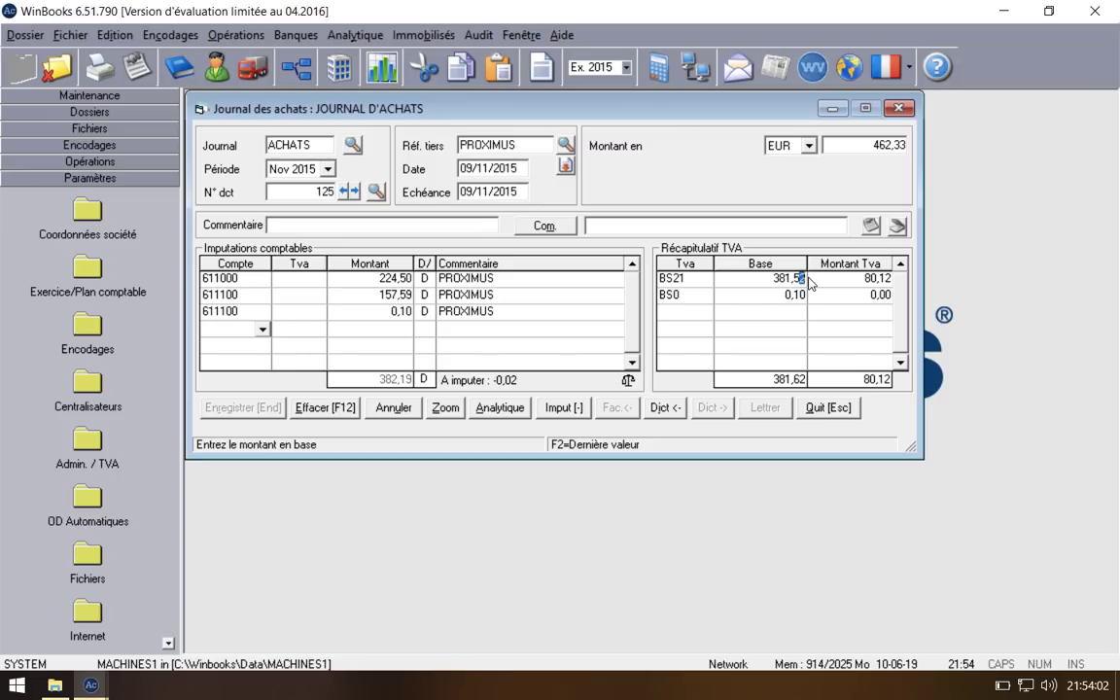
Step: Try BS21 VAT bases of 381,56, 381,57 and 381,58
key(Tab)
click(798, 278)
key(BackSpace)
text(6)
key(Tab)
click(805, 277)
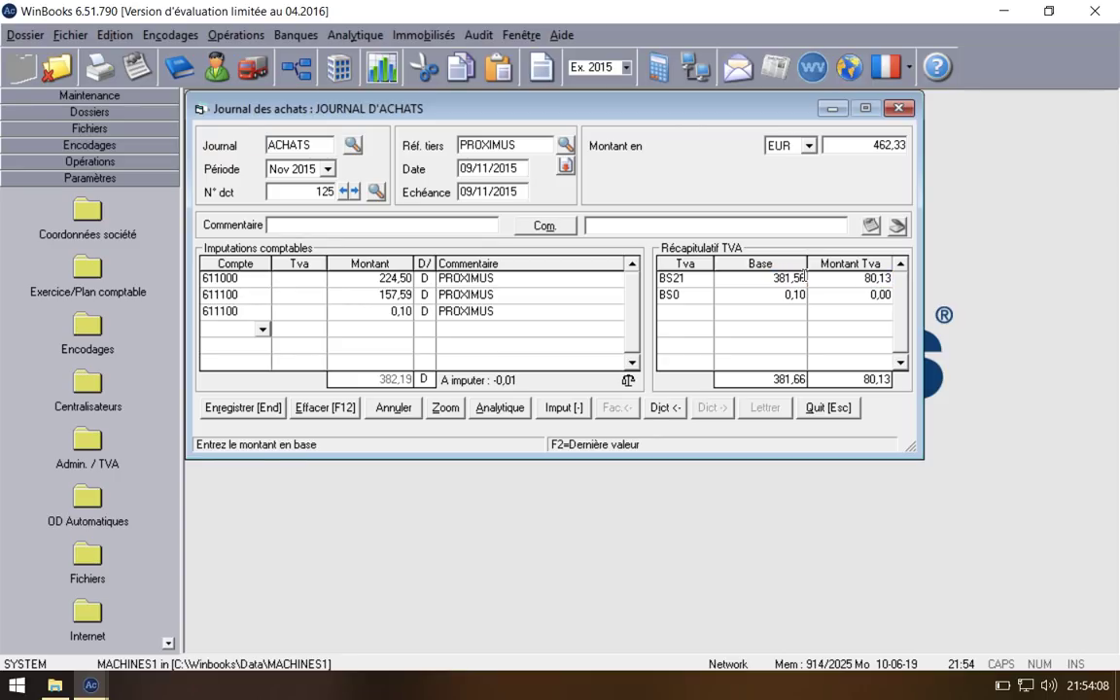
key(BackSpace)
text(7)
key(Tab)
click(805, 277)
click(806, 278)
text(8)
key(Tab)
Step: Set the BS21 VAT base to 381,59
click(805, 277)
click(805, 277)
key(BackSpace)
text(9)
key(Tab)
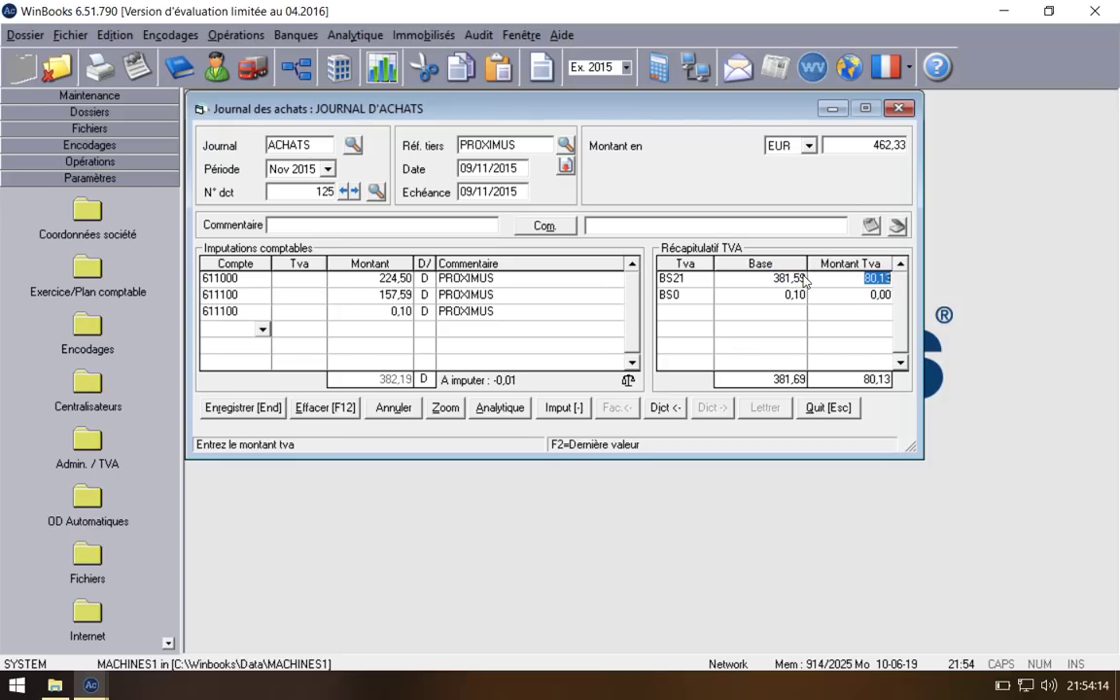
Step: Save document 125, assigning the rounding difference to the VAT amount of the largest base
key(Tab)
key(Tab)
key(Tab)
click(243, 408)
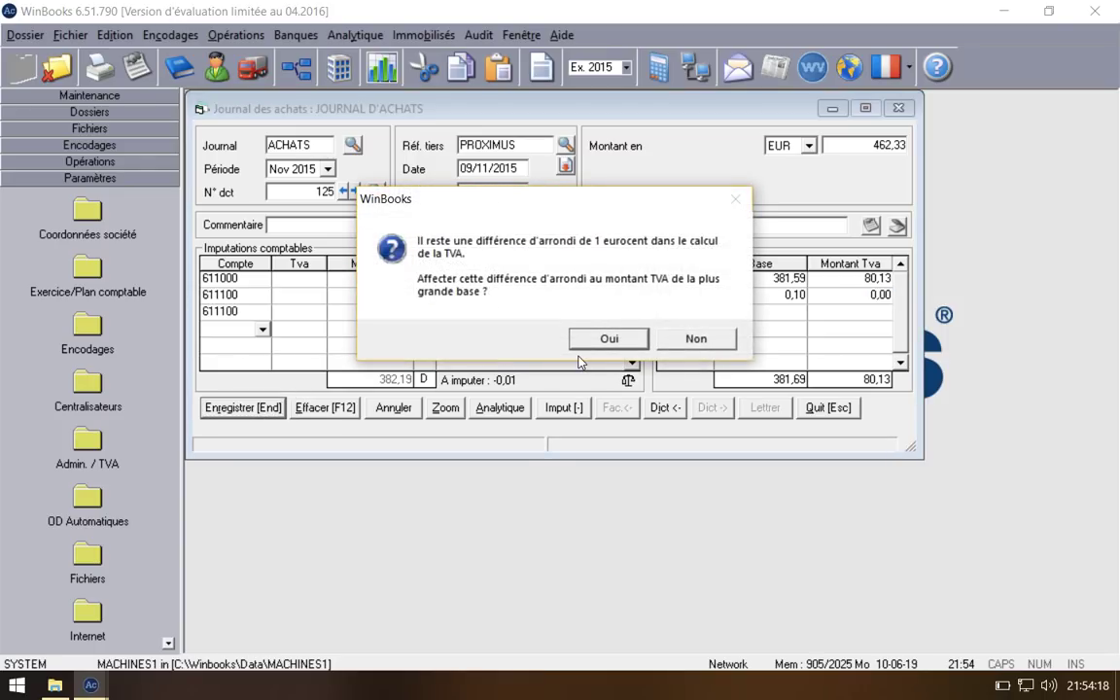
click(603, 338)
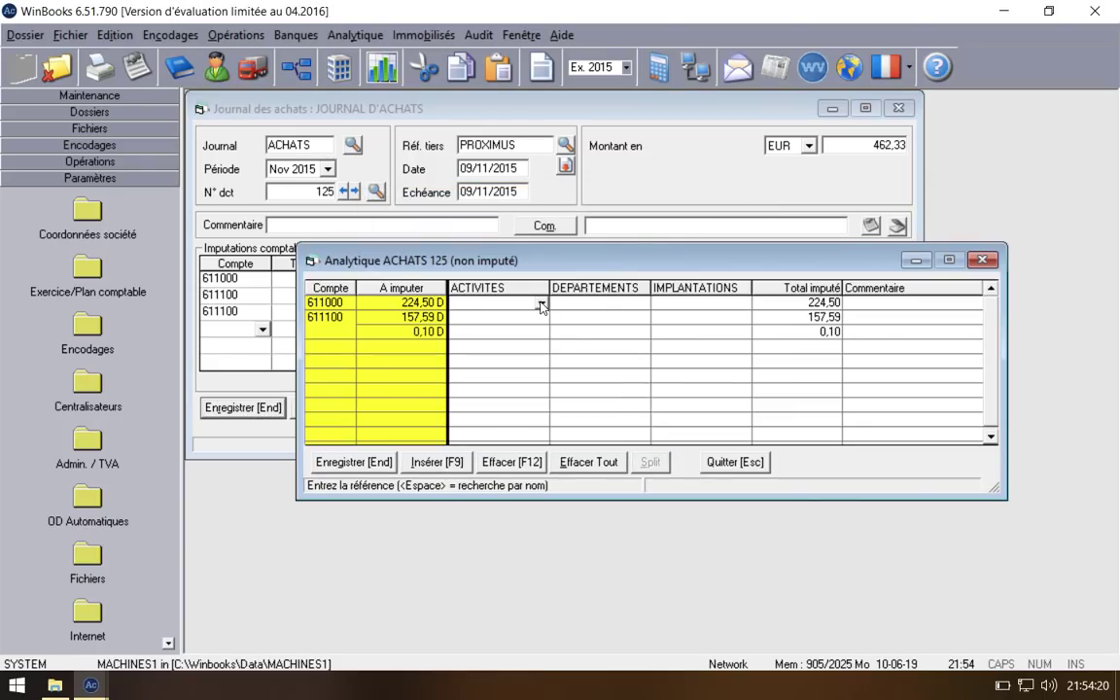
Step: Allocate the 224,50 line of account 611000 to department TEL FIXE and location WAVRE, with no activity
key(Tab)
text(TEL FIXE)
key(Tab)
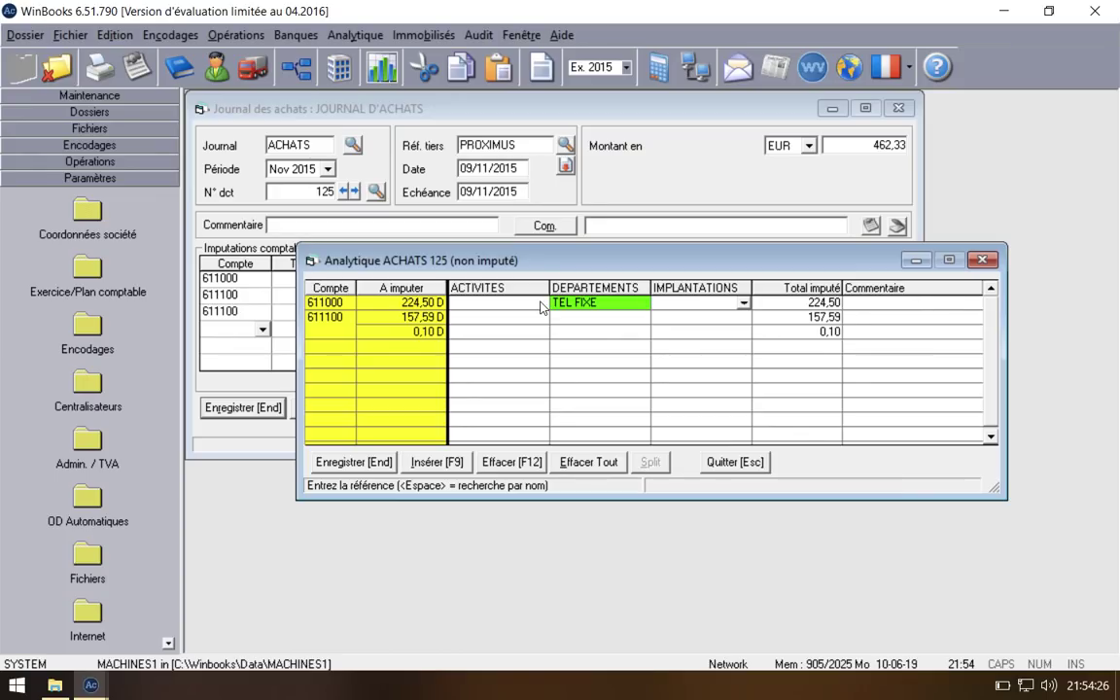
text(WAVRE)
key(Tab)
key(Tab)
Step: Allocate both 611100 lines, 157,59 and 0,10, to department TEL FIXE and location IXELLES
key(Tab)
key(Tab)
text(TEL FIXE)
key(Tab)
key(Down)
key(Down)
key(Tab)
key(Tab)
key(Tab)
key(Tab)
key(Tab)
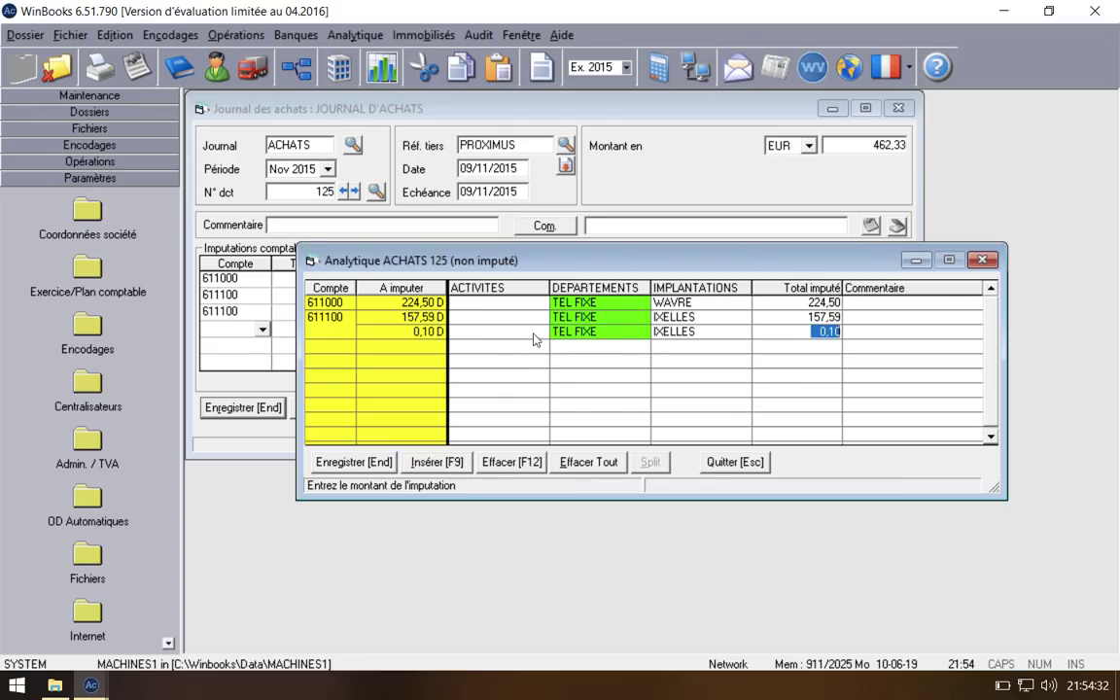
Step: Save the analytical allocation of document 125, and reopen it to review the split per department and location
click(370, 462)
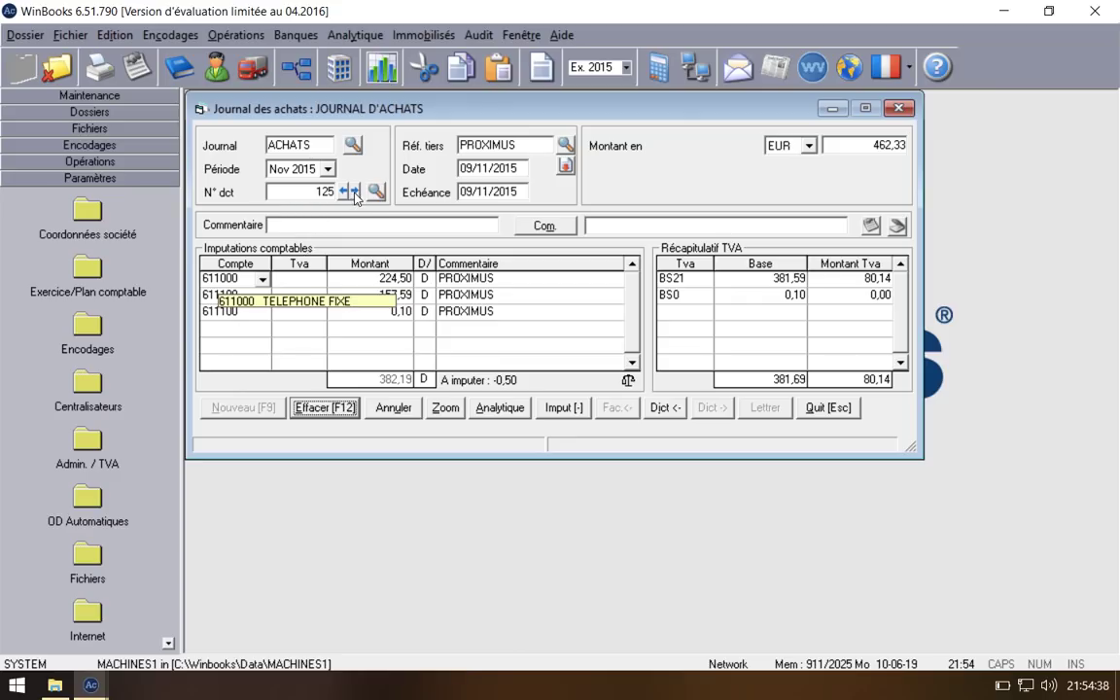
click(506, 407)
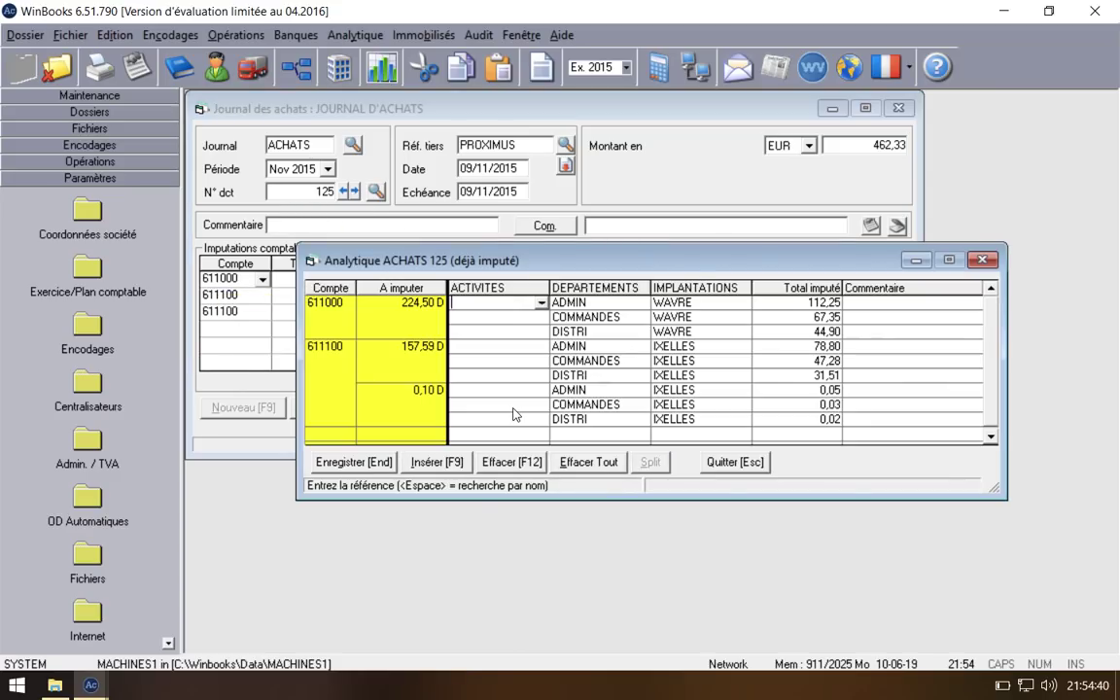
key(Escape)
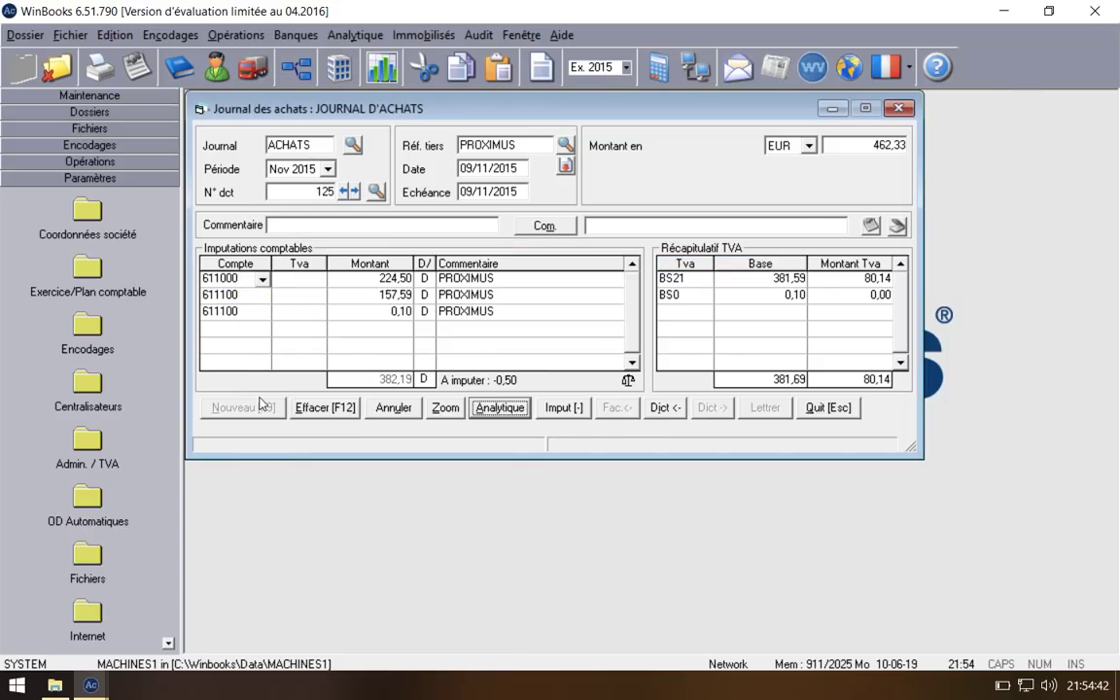
Step: Start purchase document 126 in ACHATS for supplier JANOME, dated 30/11/2015
click(358, 192)
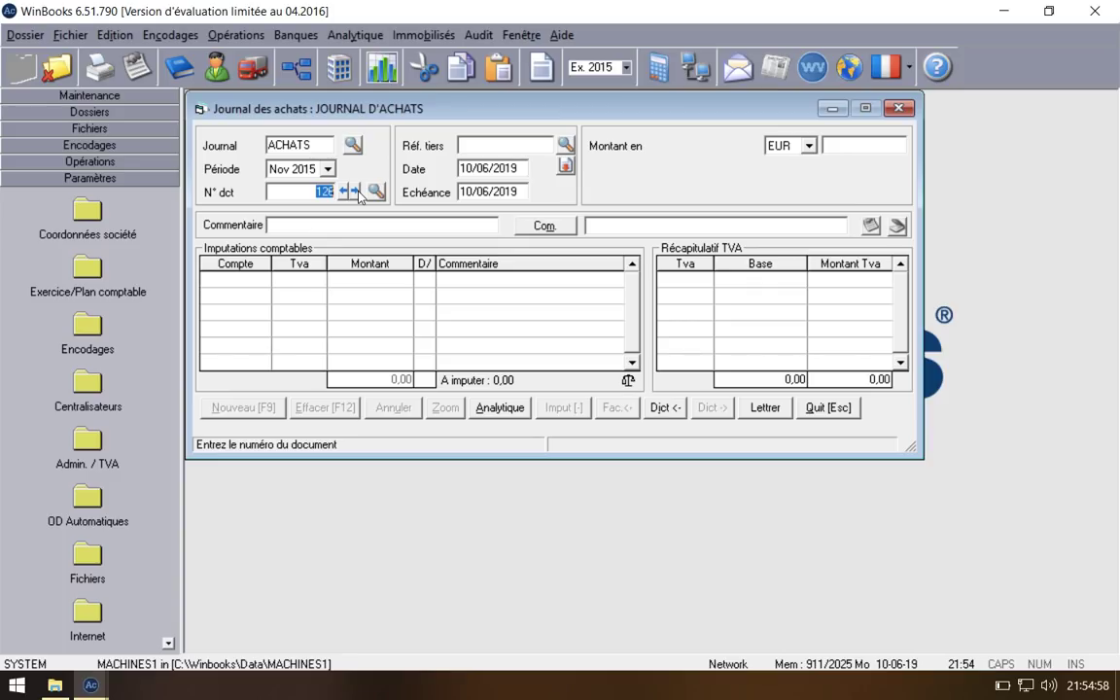
key(Return)
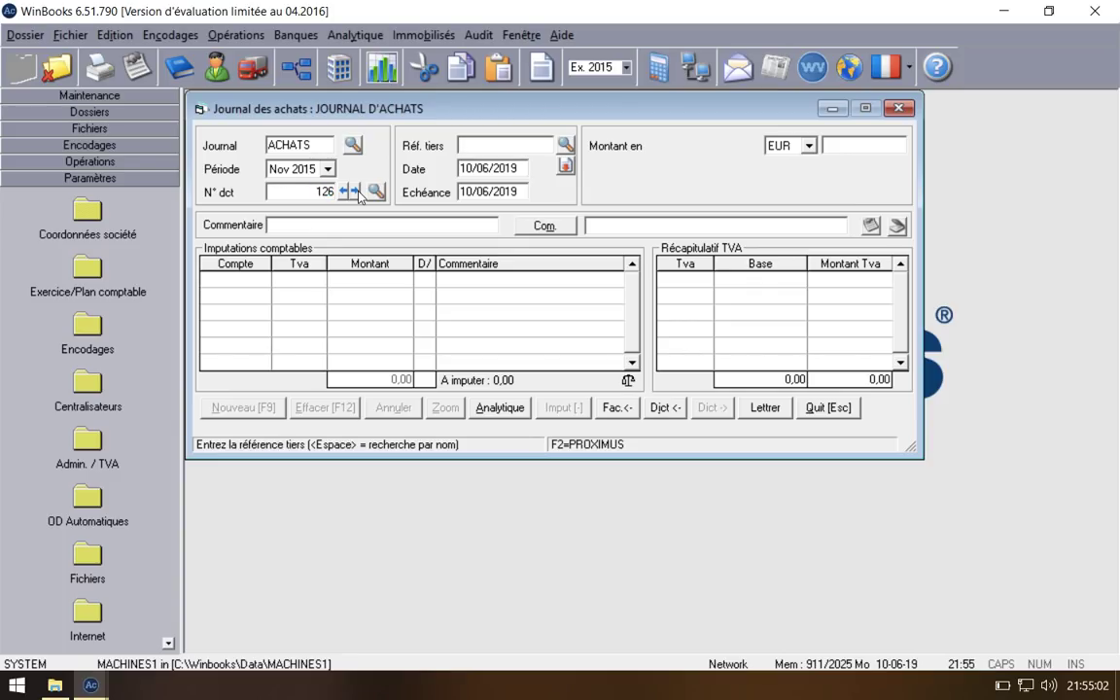
text(JANOME)
key(Return)
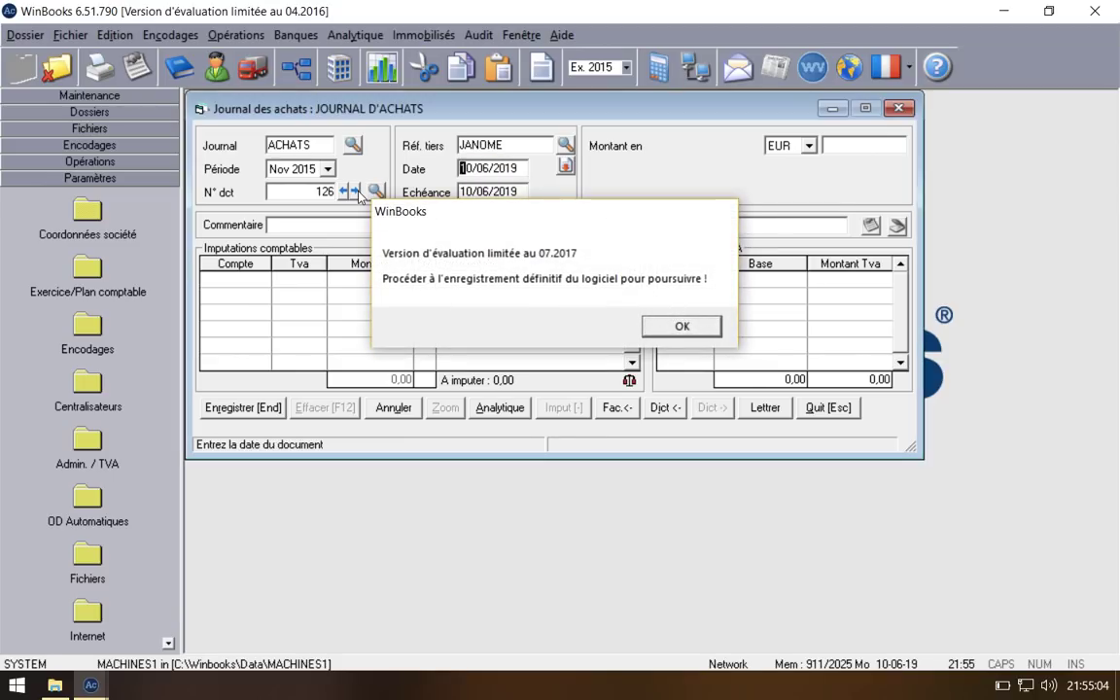
key(Return)
text(30112001)
key(BackSpace)
key(BackSpace)
text(15)
key(Return)
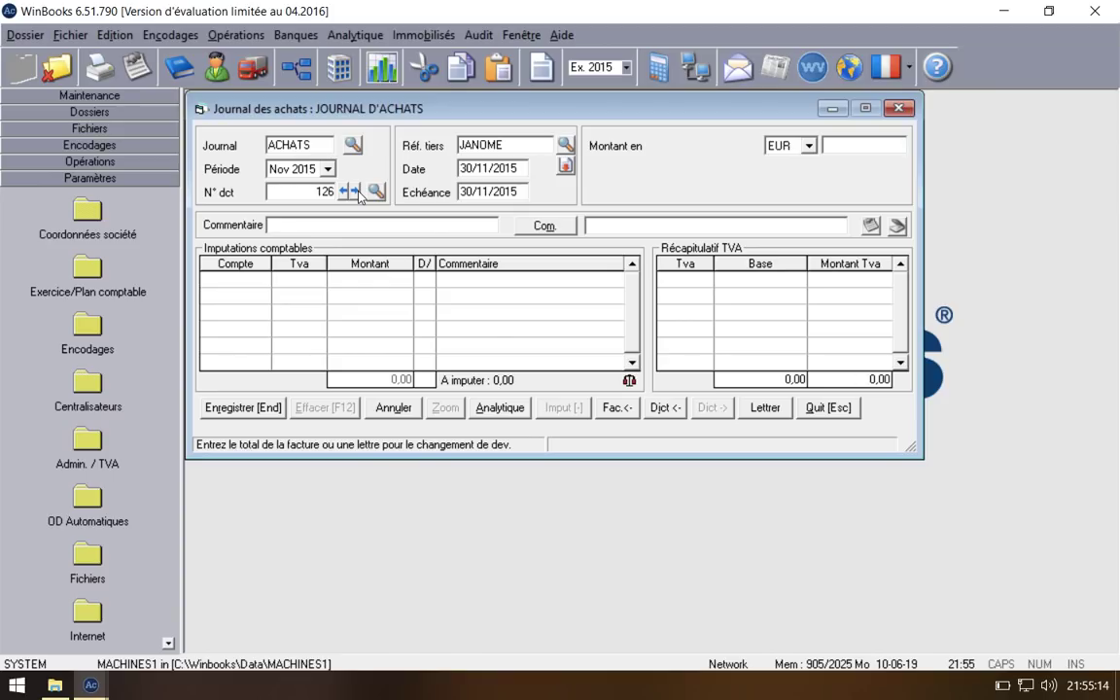
Step: Set the invoice total to 78,98 and post it to account 240000 with VAT code I21
text(78,98)
key(Return)
key(Return)
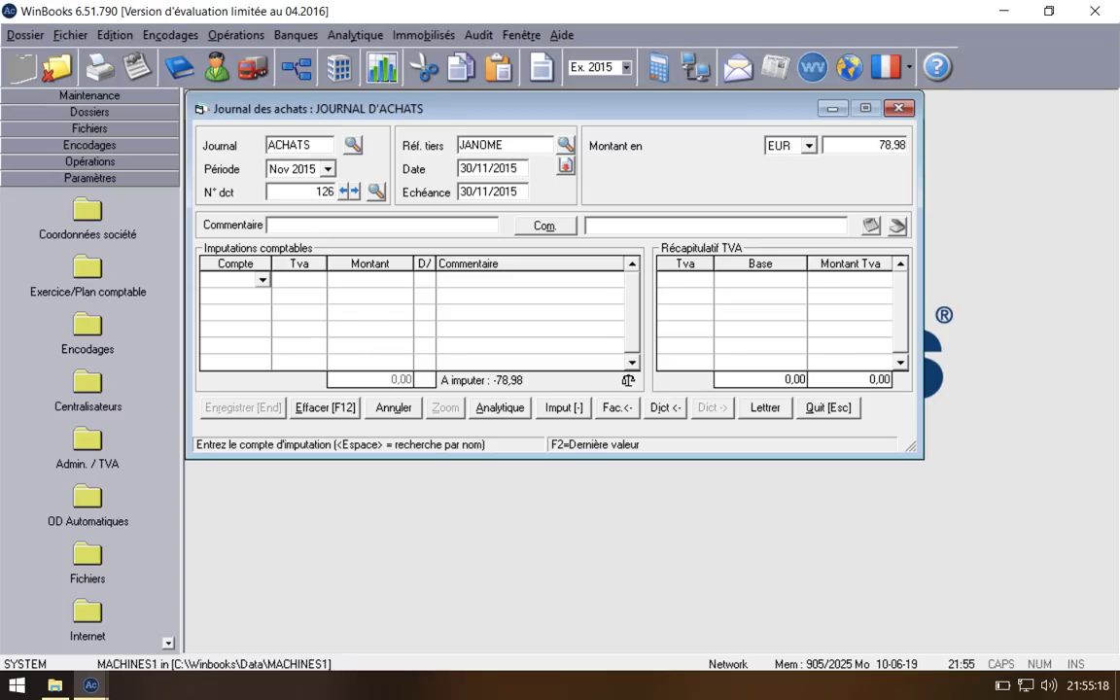
text(240000)
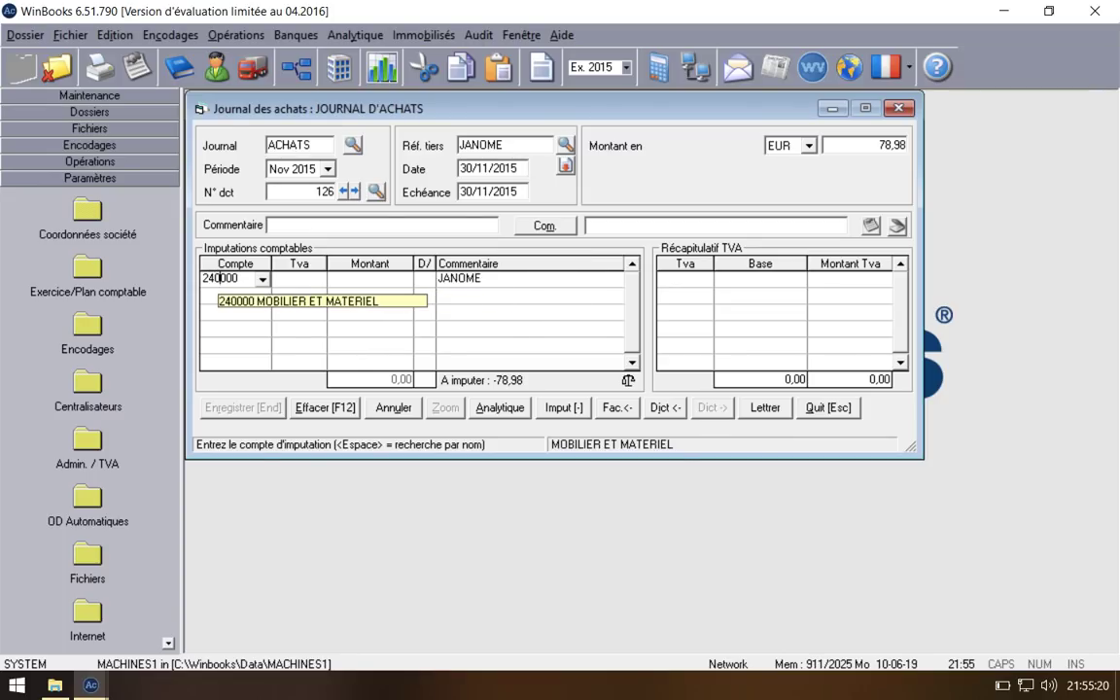
key(Return)
text(I21)
key(Return)
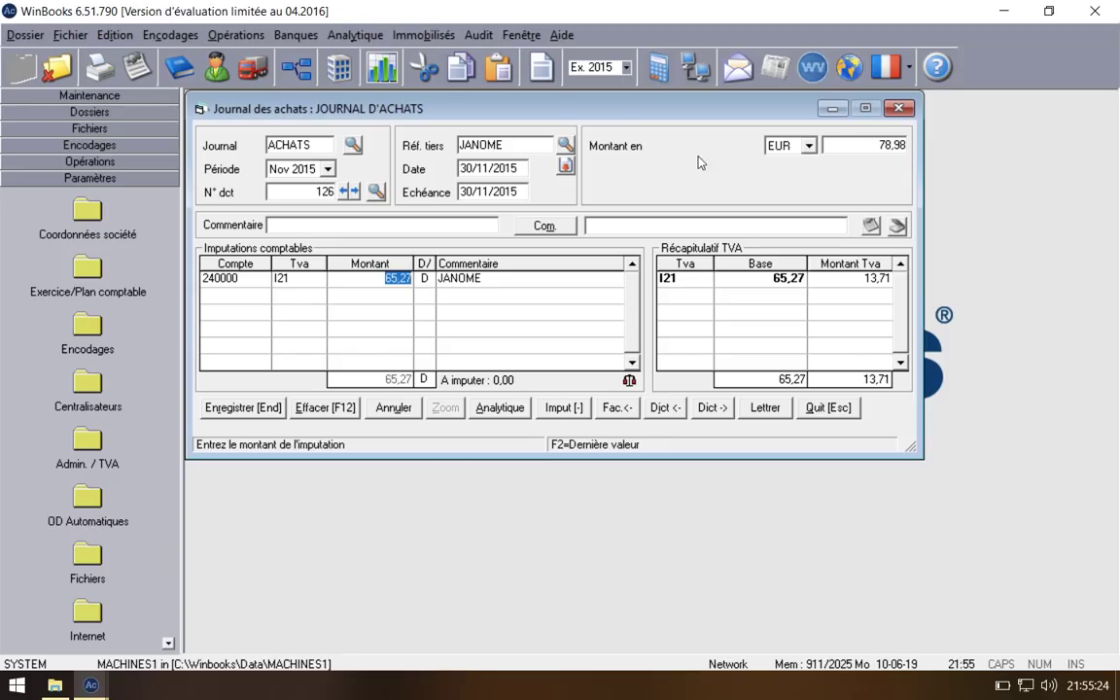
click(885, 151)
key(Return)
key(Return)
key(Return)
key(Return)
key(Return)
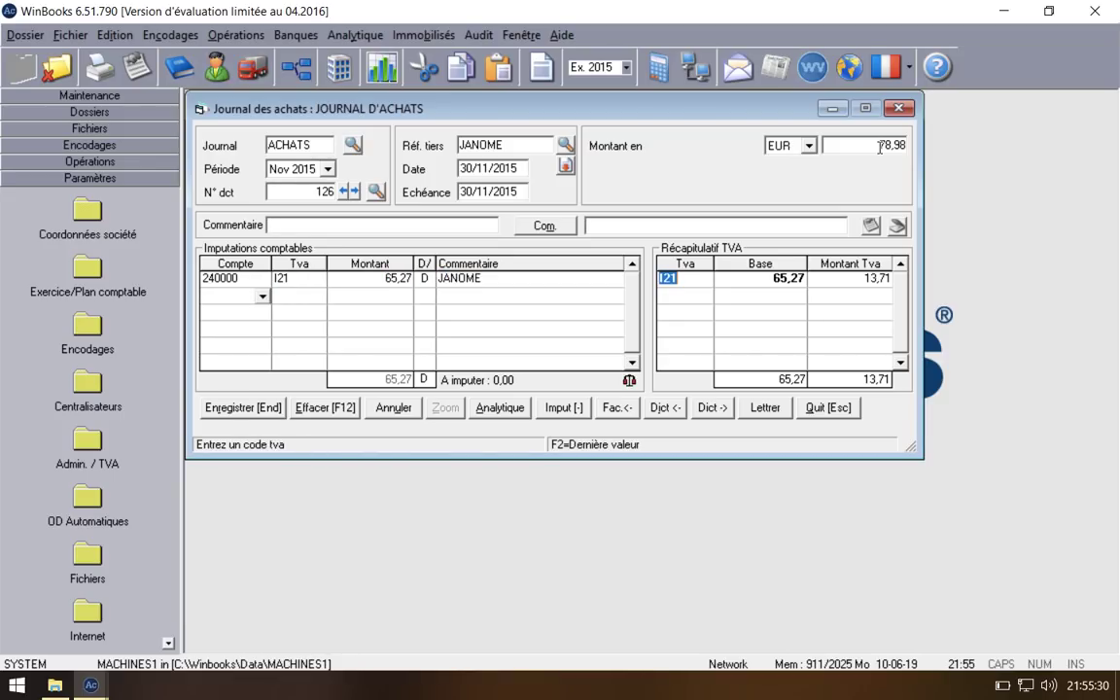
click(261, 295)
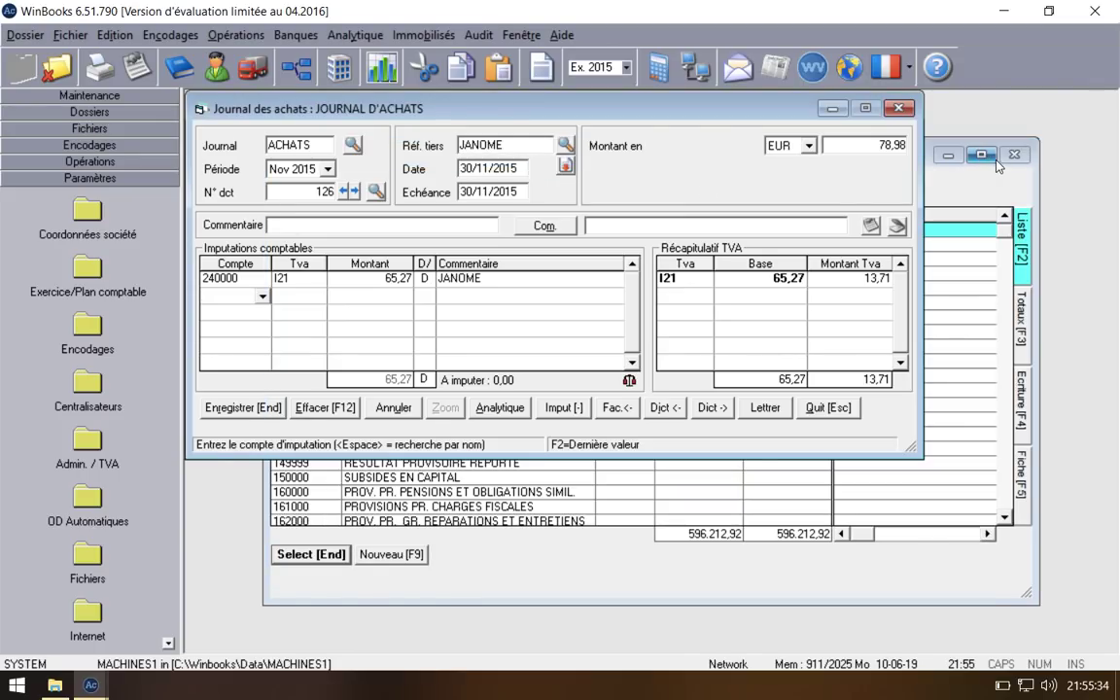
click(1015, 155)
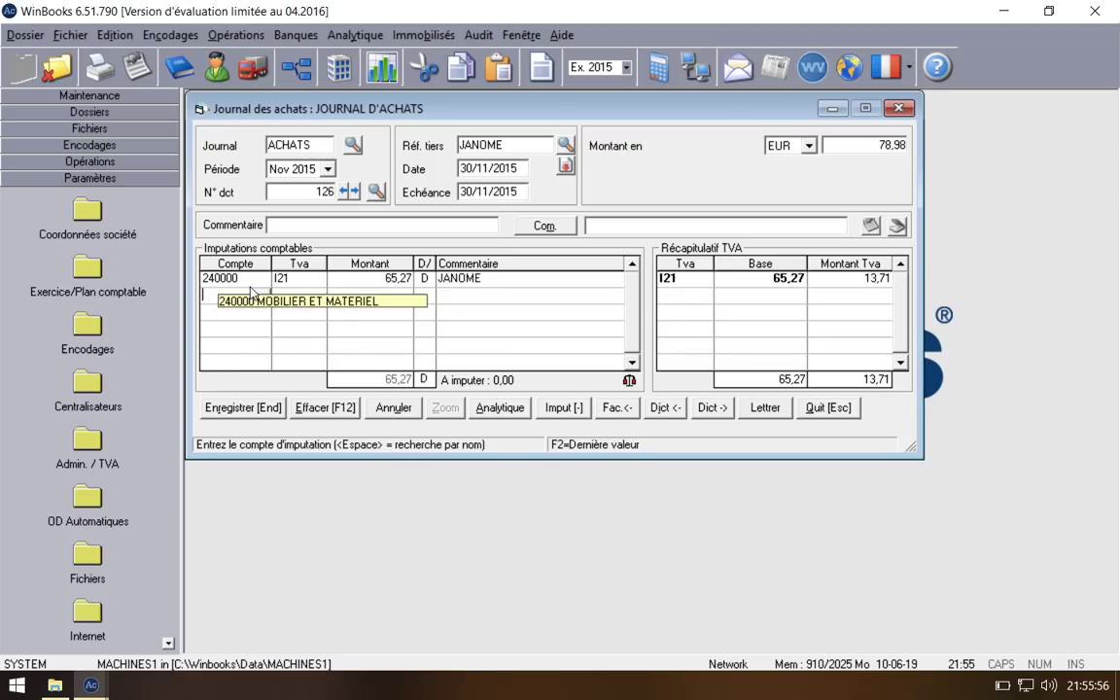
Step: Correct the total of document 126 to 4.761,63
click(882, 139)
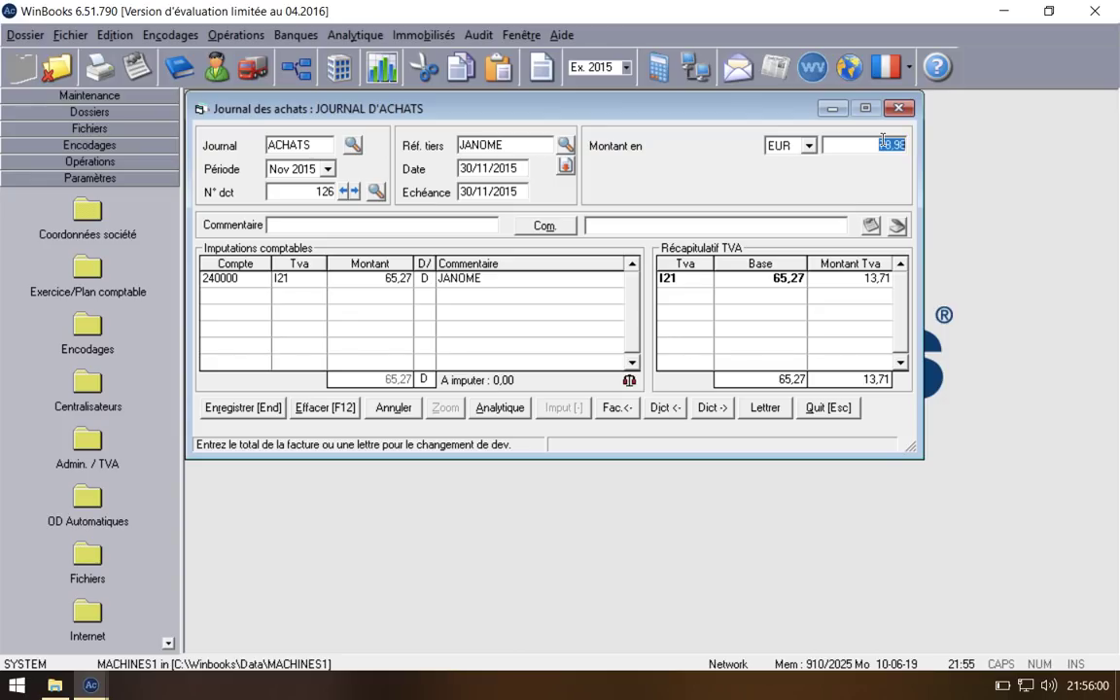
text(4.)
text(76)
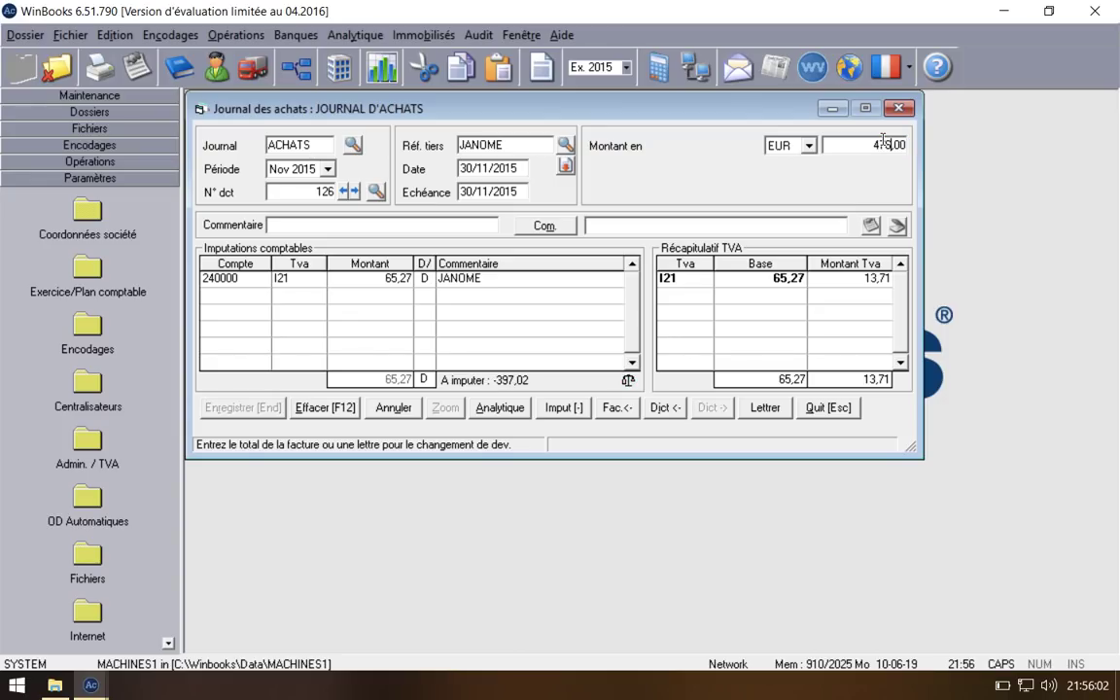
text(1)
text(,63)
key(Return)
key(Return)
key(Return)
key(Return)
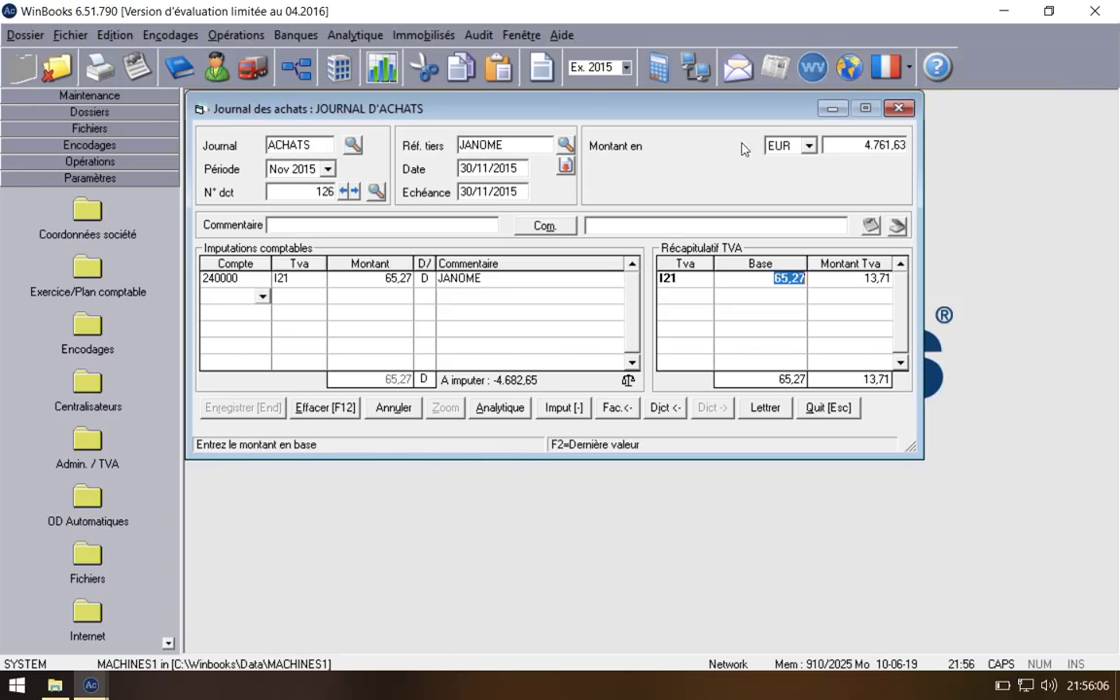
Step: Clear VAT code I21 from the 240000 line to reset its VAT base
key(Return)
key(BackSpace)
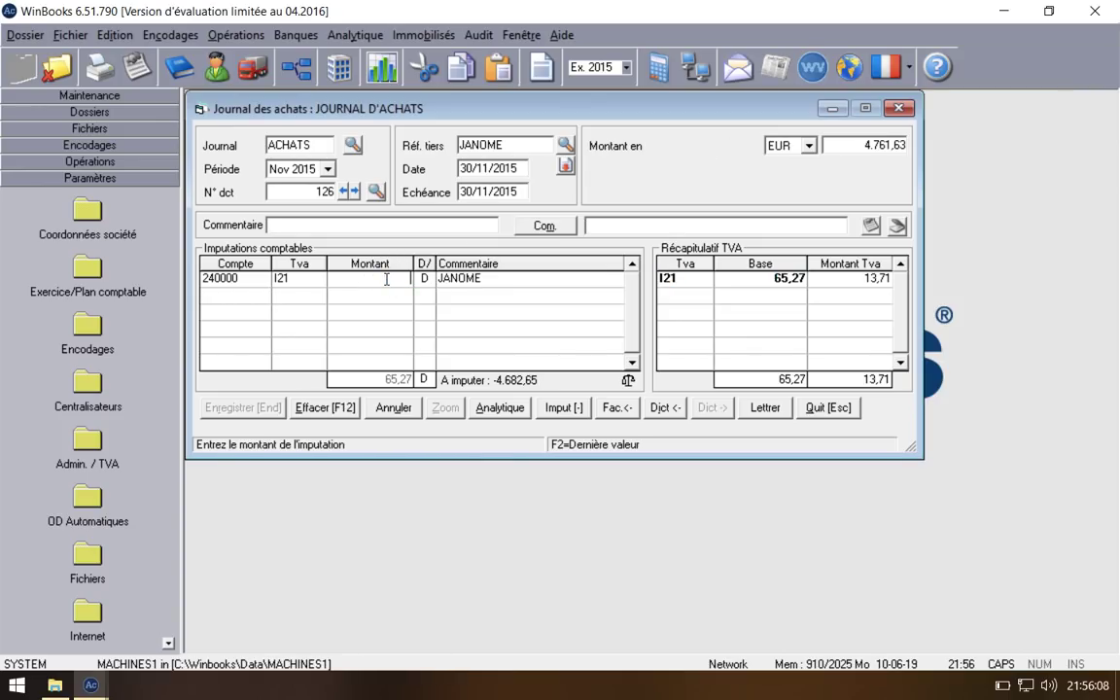
key(Return)
click(294, 289)
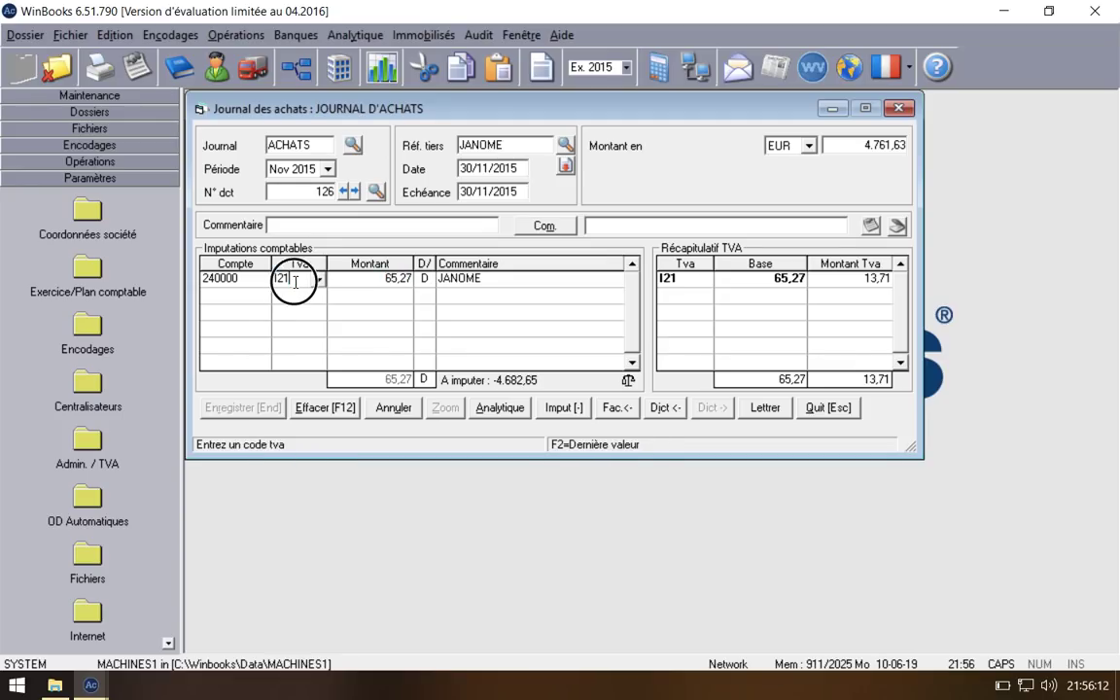
click(295, 283)
key(BackSpace)
key(BackSpace)
key(BackSpace)
key(Return)
key(Return)
key(Return)
text(d)
key(Return)
key(shift+Tab)
key(shift+Tab)
key(shift+Tab)
key(shift+Tab)
key(Return)
key(Return)
key(Return)
key(shift+Tab)
key(shift+Tab)
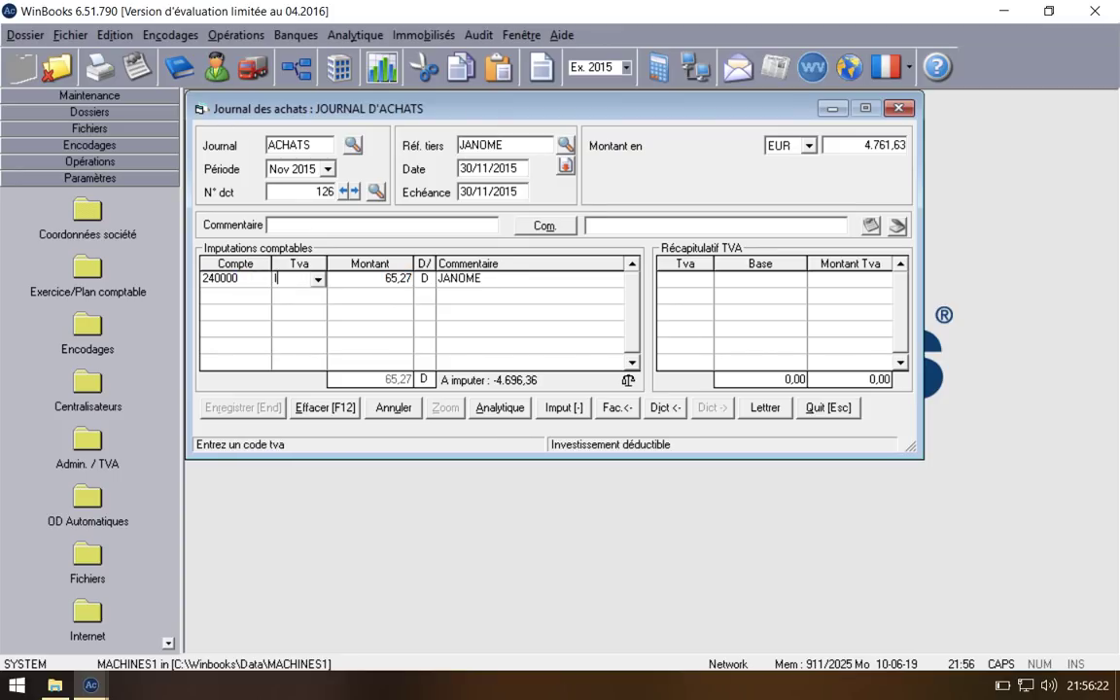
Step: Reapply VAT code I21 to the 240000 line to recalculate its amount from the invoice total
text(I21)
key(Return)
key(Return)
key(Return)
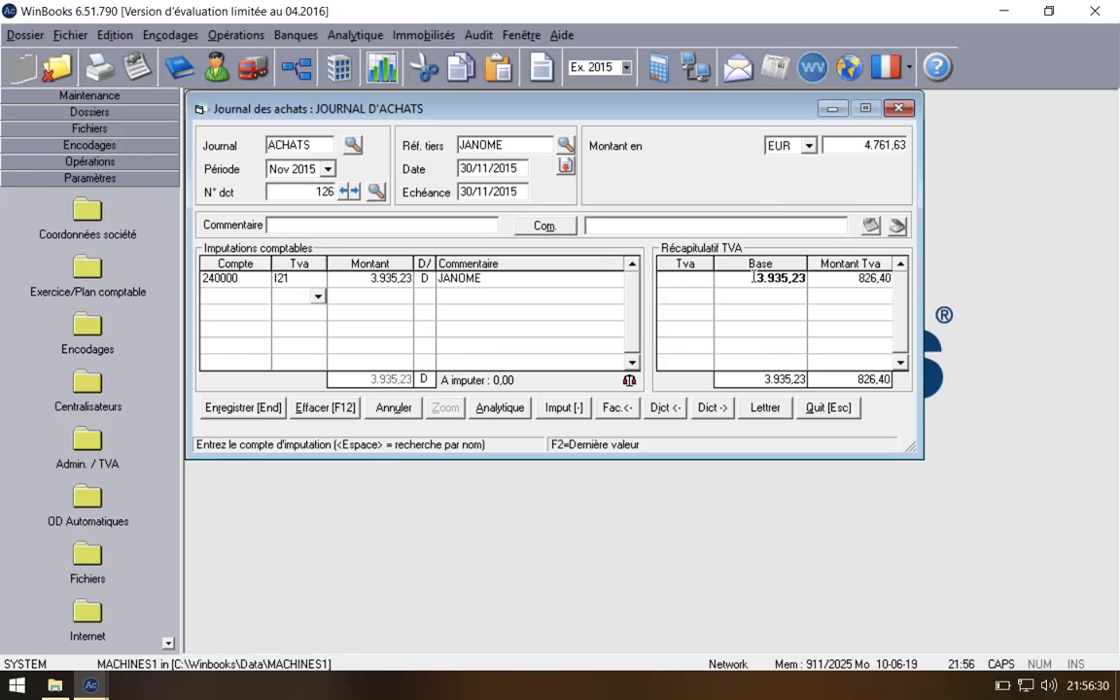
Step: Add discount code SCPT from the VAT code list to the VAT summary, with a base of 79,98
click(708, 313)
click(700, 303)
click(701, 303)
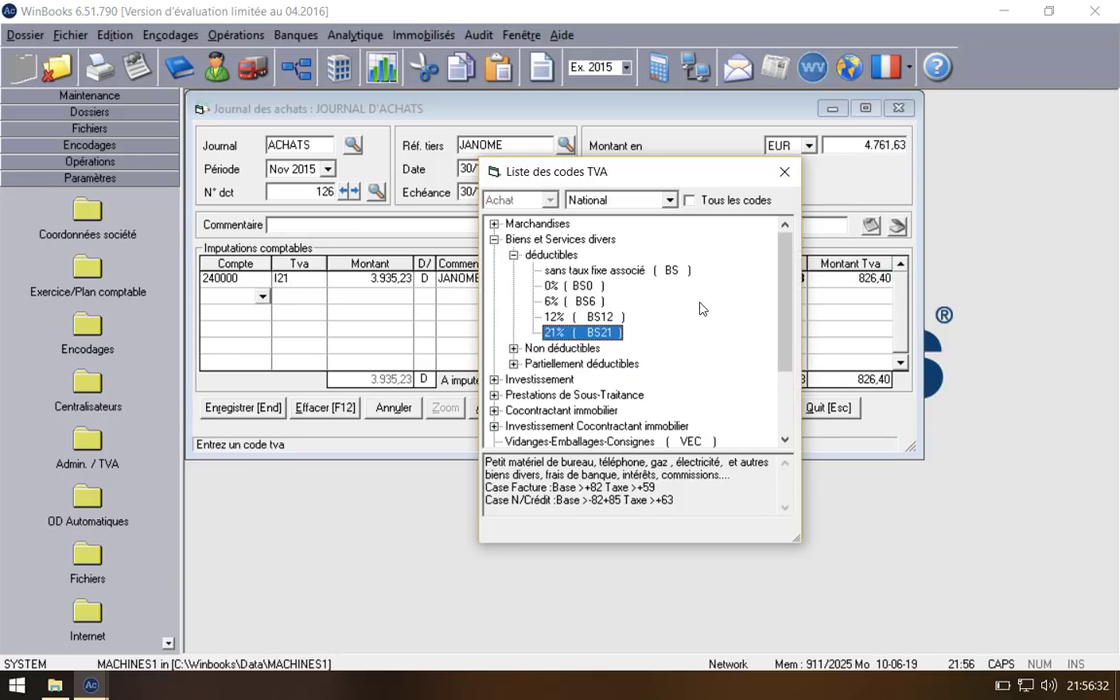
scroll(476, 348, down, 2)
double_click(520, 363)
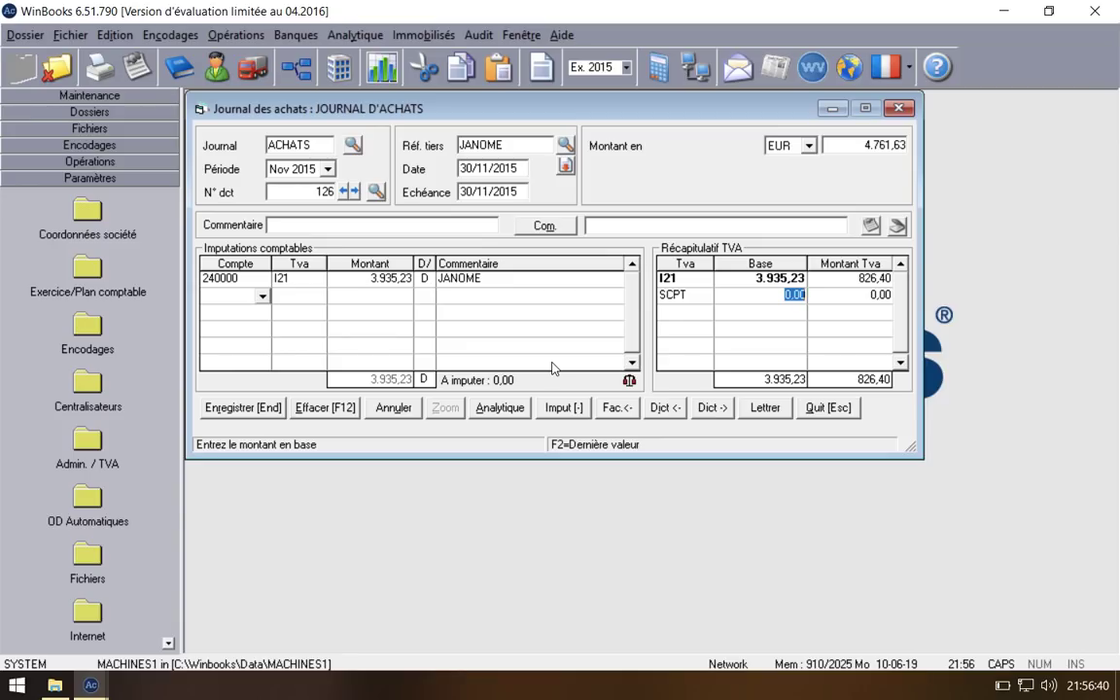
text(79,)
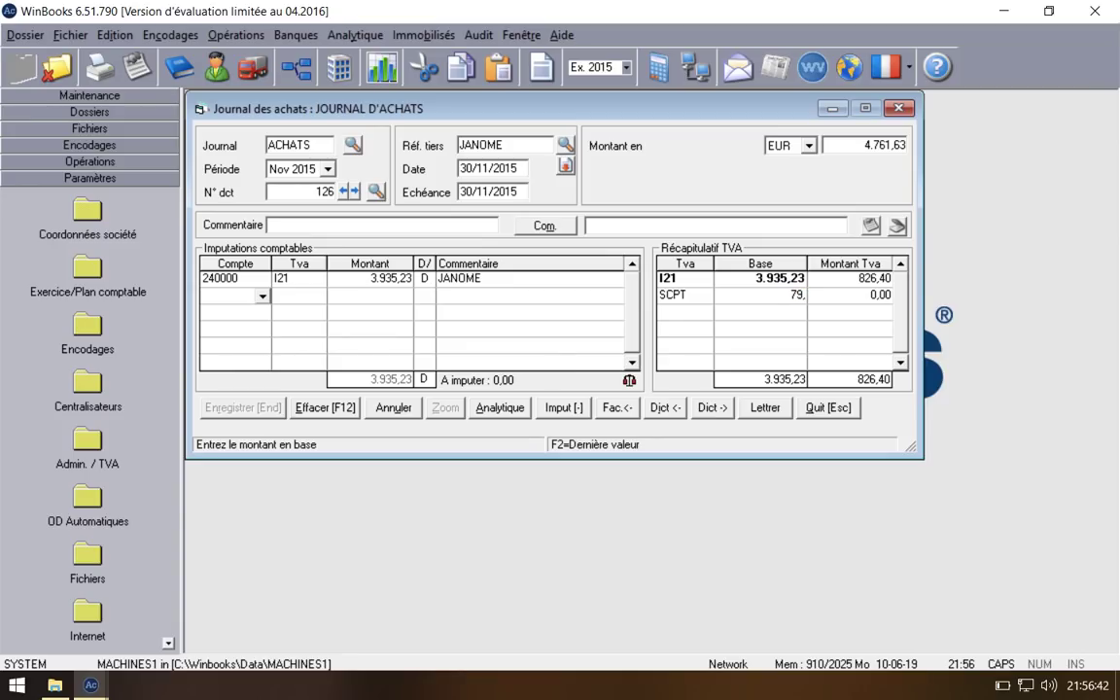
text(98)
key(Return)
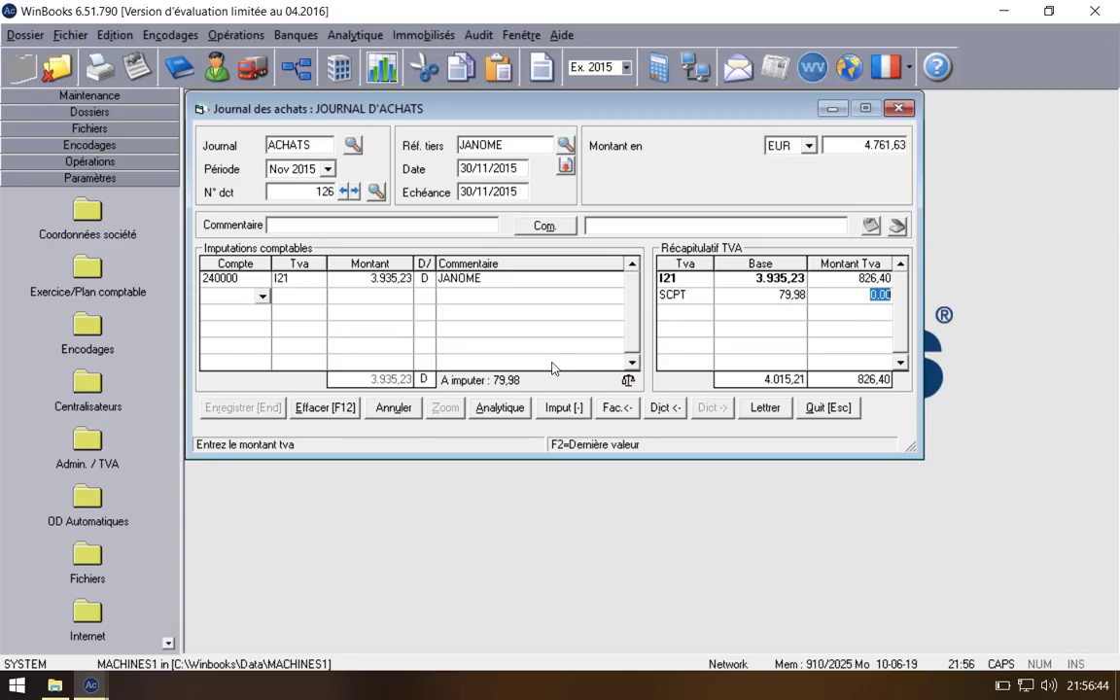
Step: Set the amount posted to account 240000 to 3.948,94
key(Up)
key(Left)
key(Left)
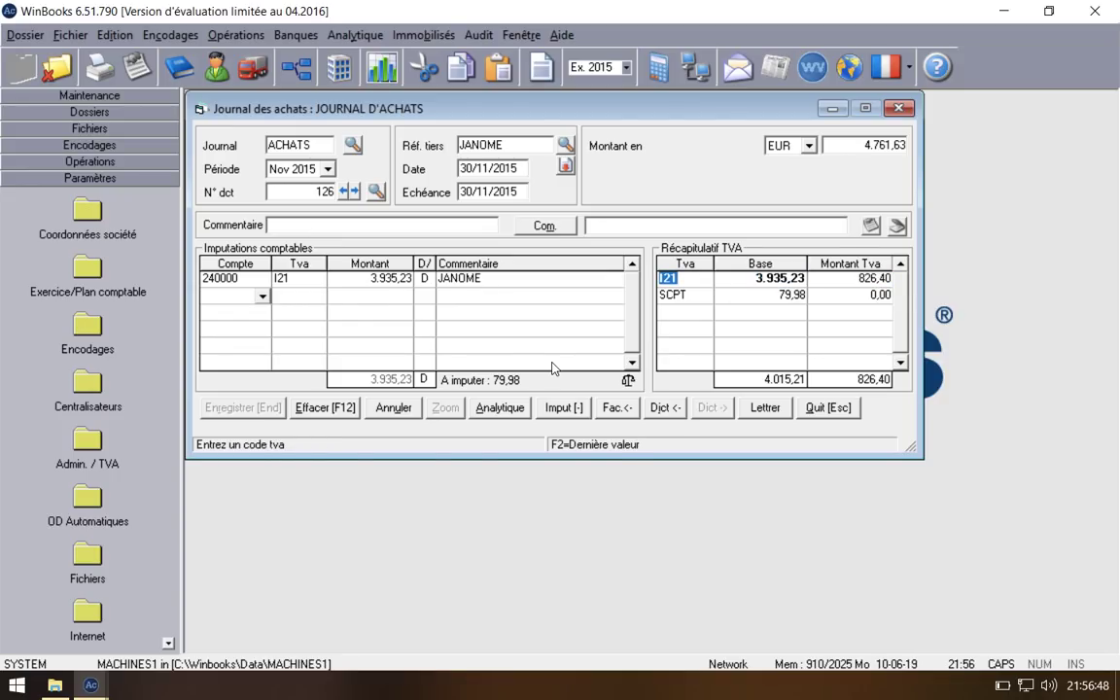
key(Right)
key(Right)
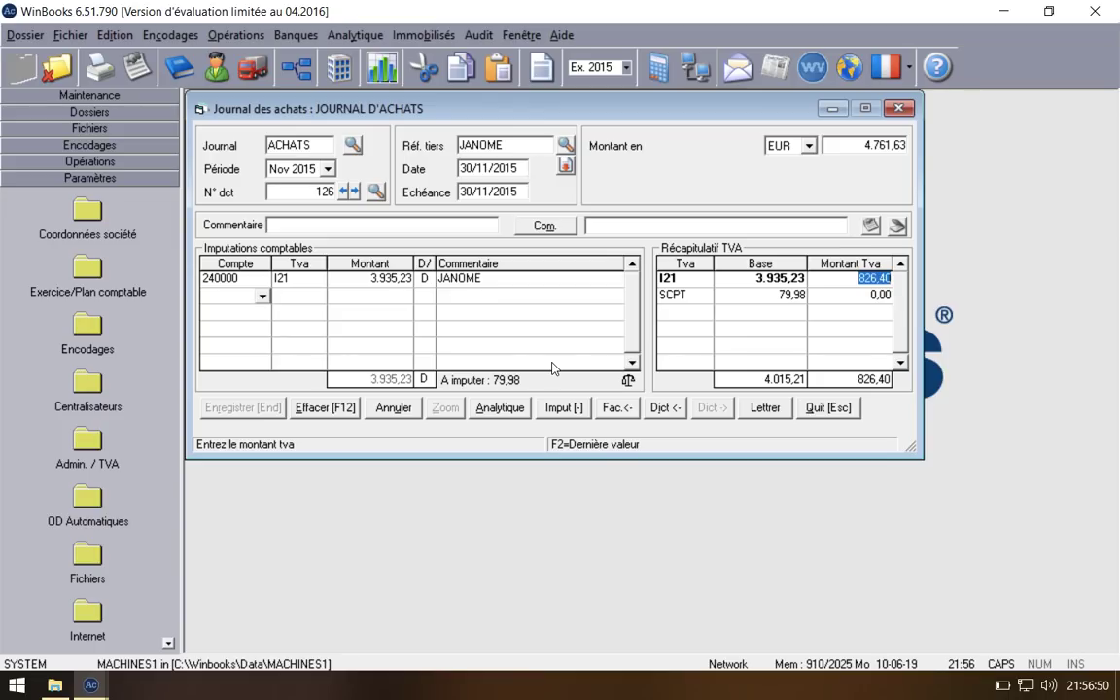
click(392, 280)
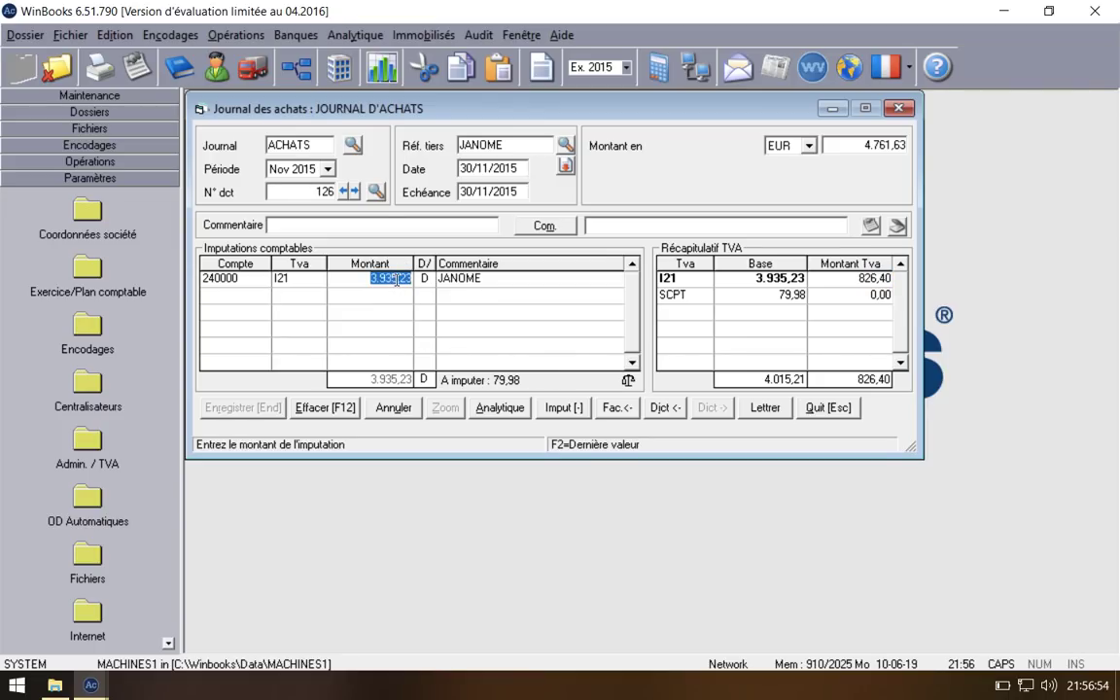
key(Right)
key(Left)
key(Left)
key(Left)
key(BackSpace)
key(BackSpace)
text(48)
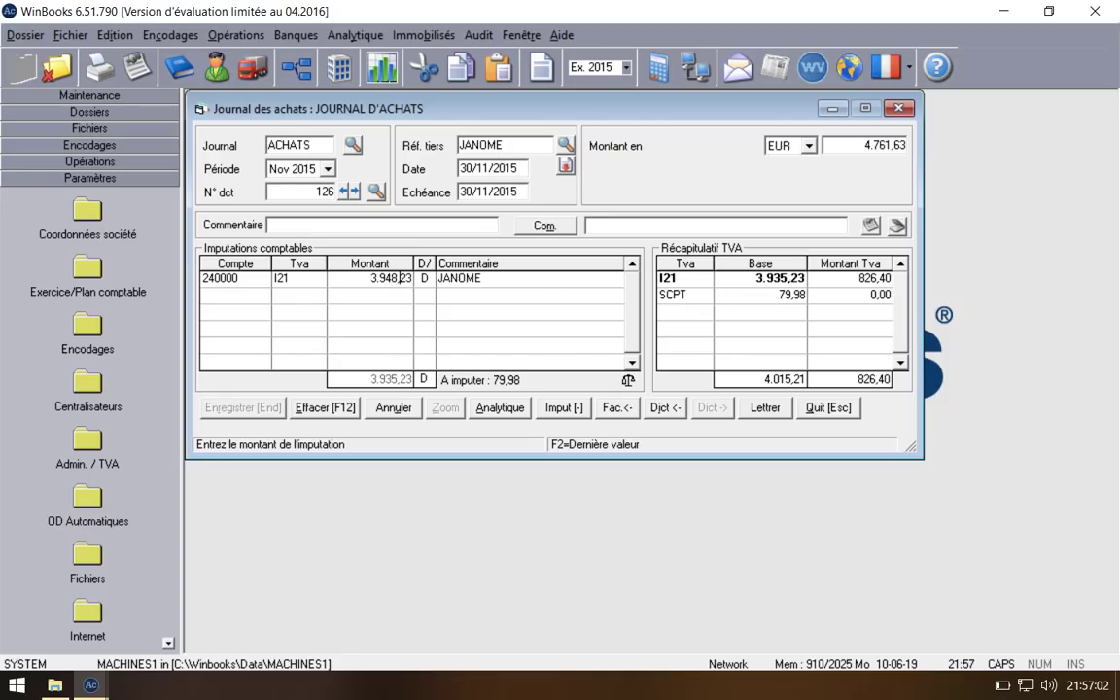
key(Delete)
key(Delete)
key(Delete)
text(,94)
key(Return)
key(Return)
key(Return)
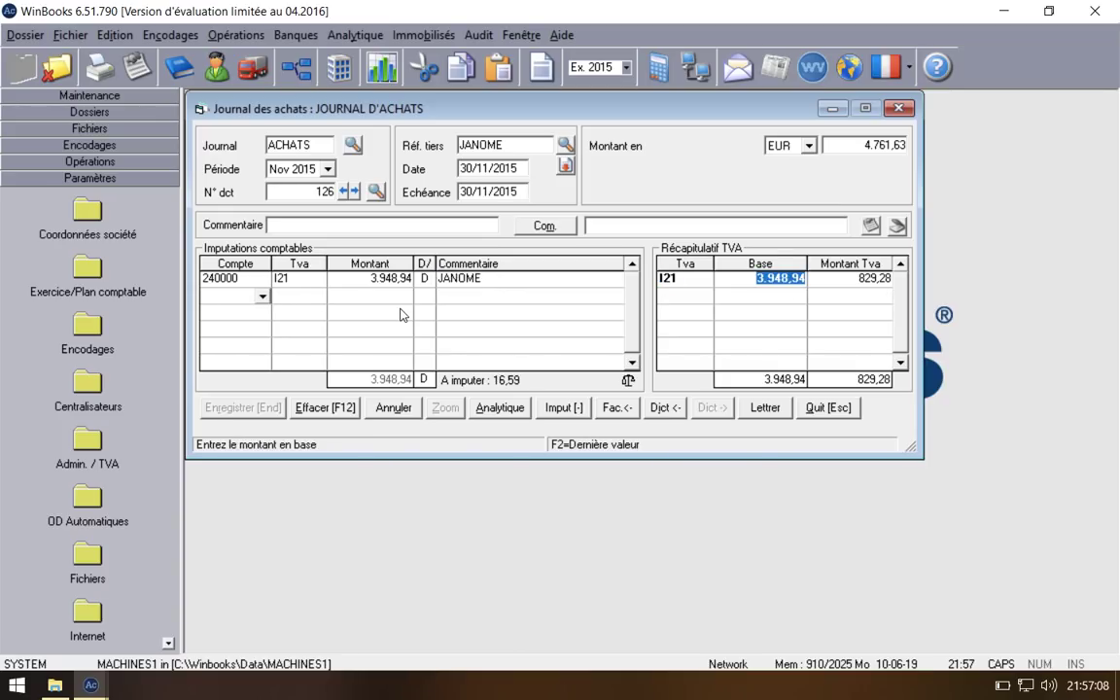
Step: Remove VAT code I21 from the 240000 line and enter it directly in the VAT summary
key(Return)
key(Return)
click(285, 279)
key(Delete)
key(Return)
key(Return)
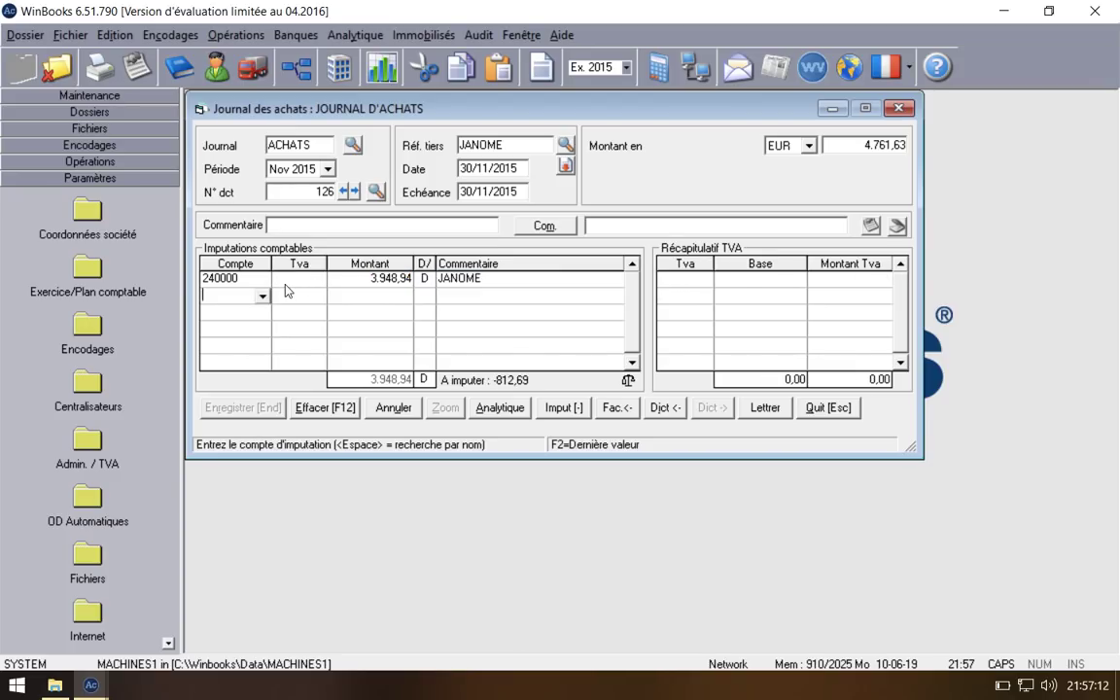
text(I21)
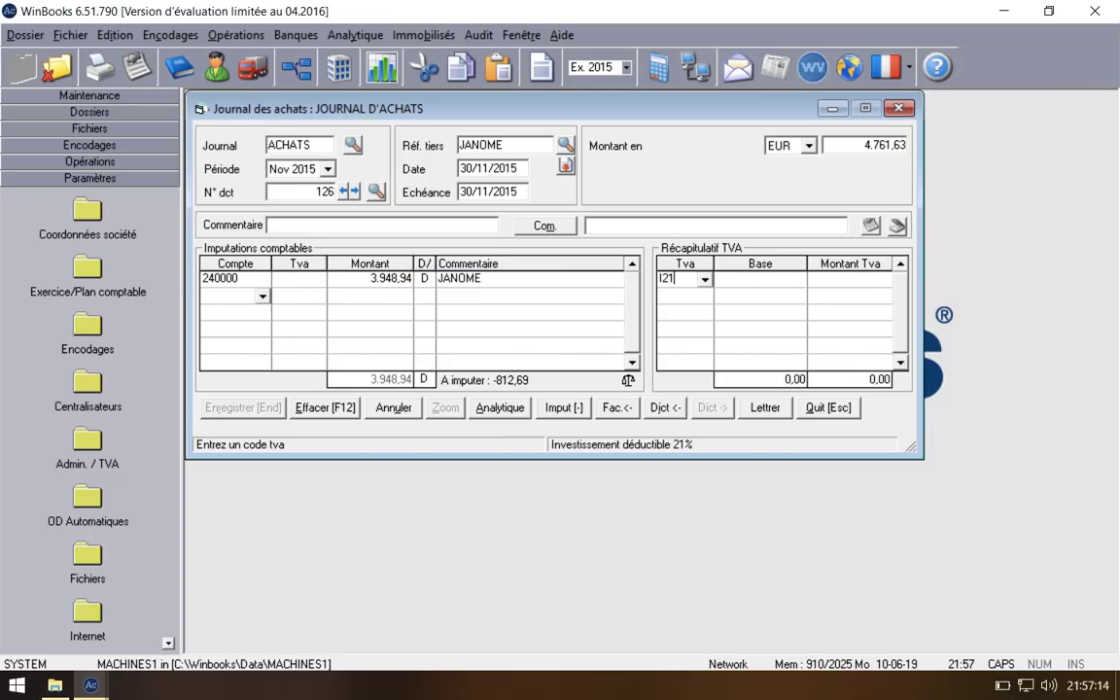
key(Return)
key(Return)
key(Return)
Step: Add discount code SCPT to the VAT summary with a base of 78,98
text(SCPT)
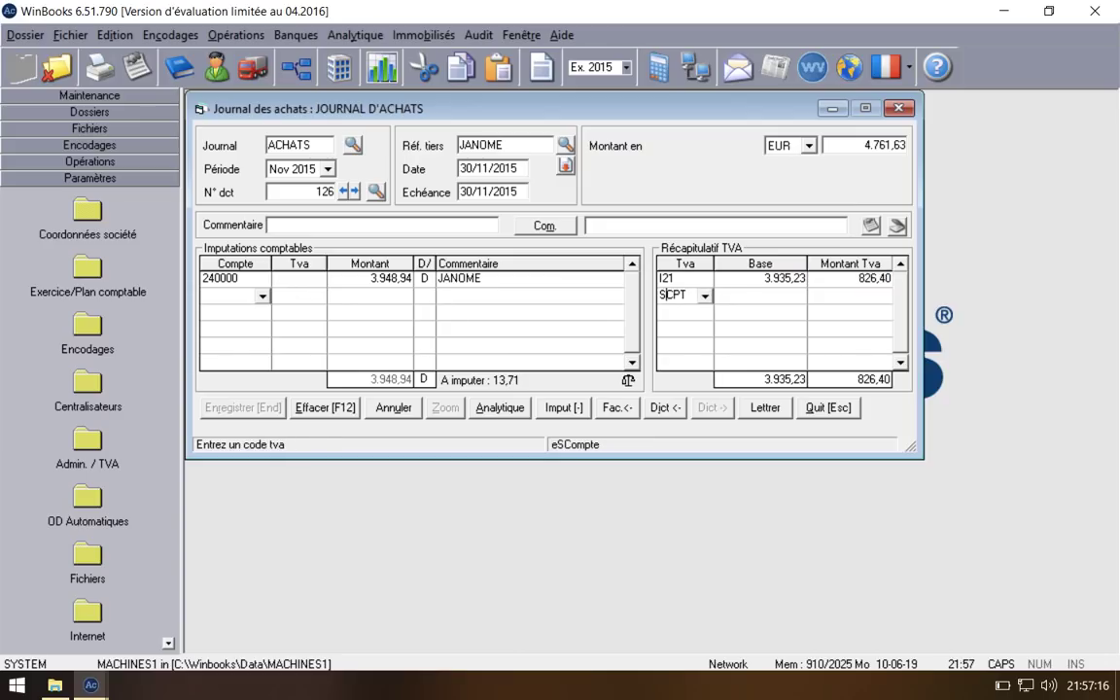
key(Return)
text(78,87)
key(Return)
key(shift+Tab)
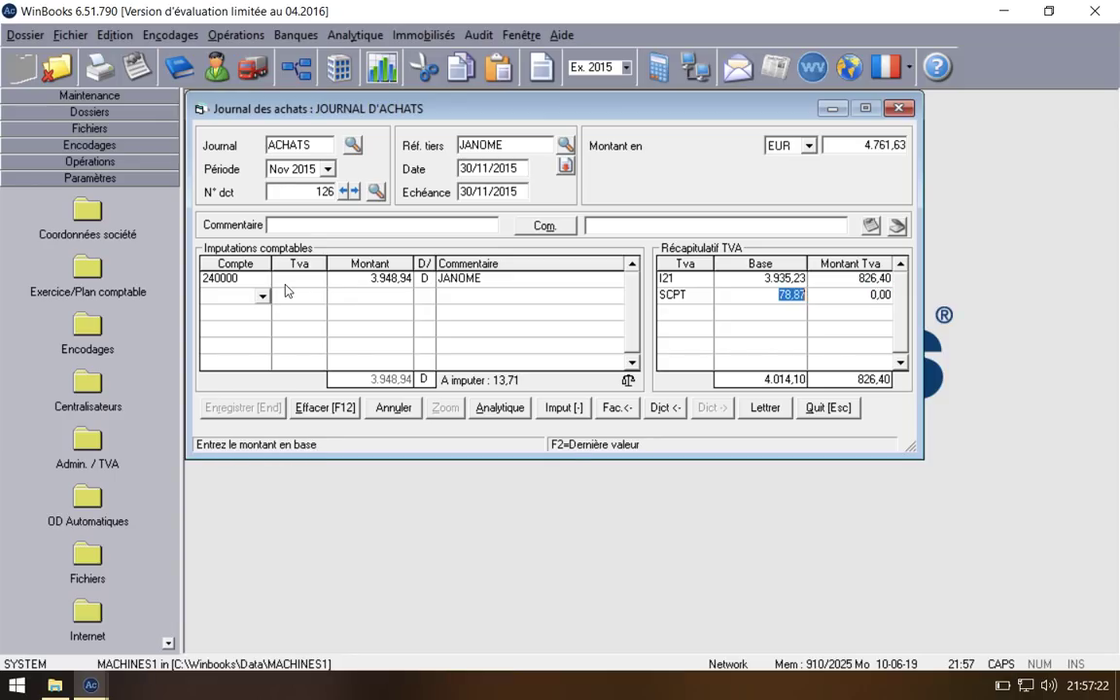
key(End)
key(BackSpace)
key(BackSpace)
text(98)
key(Return)
Step: Set the I21 base in the VAT summary to 3.869,98 and accept the recalculated VAT amount
click(786, 278)
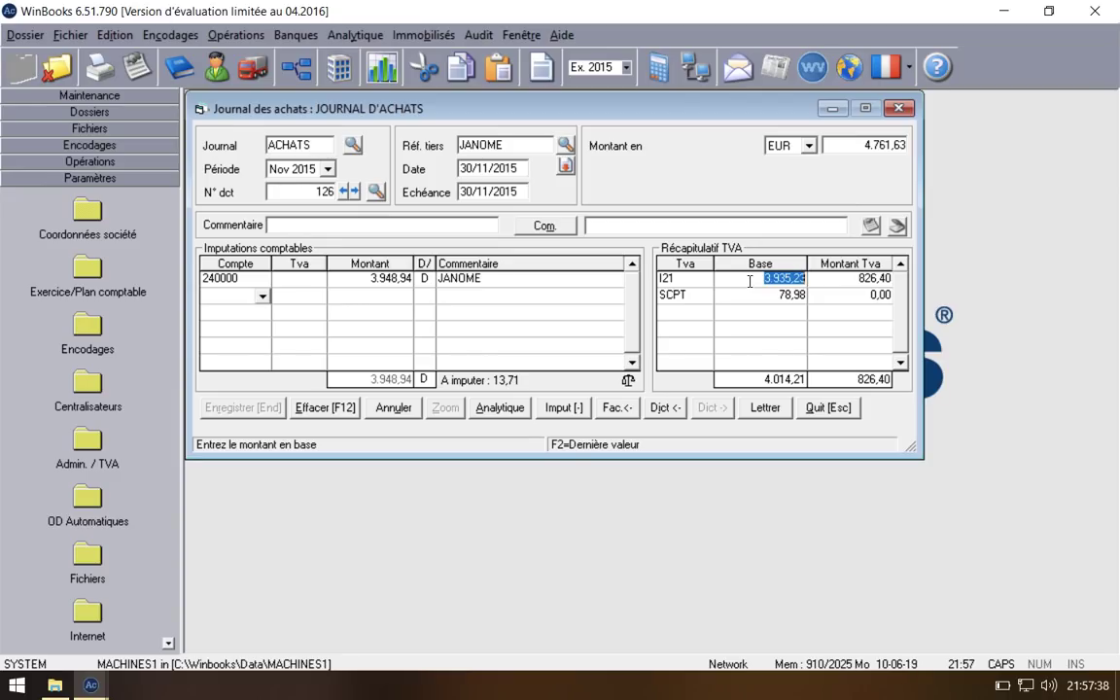
text(3.869,98)
key(Return)
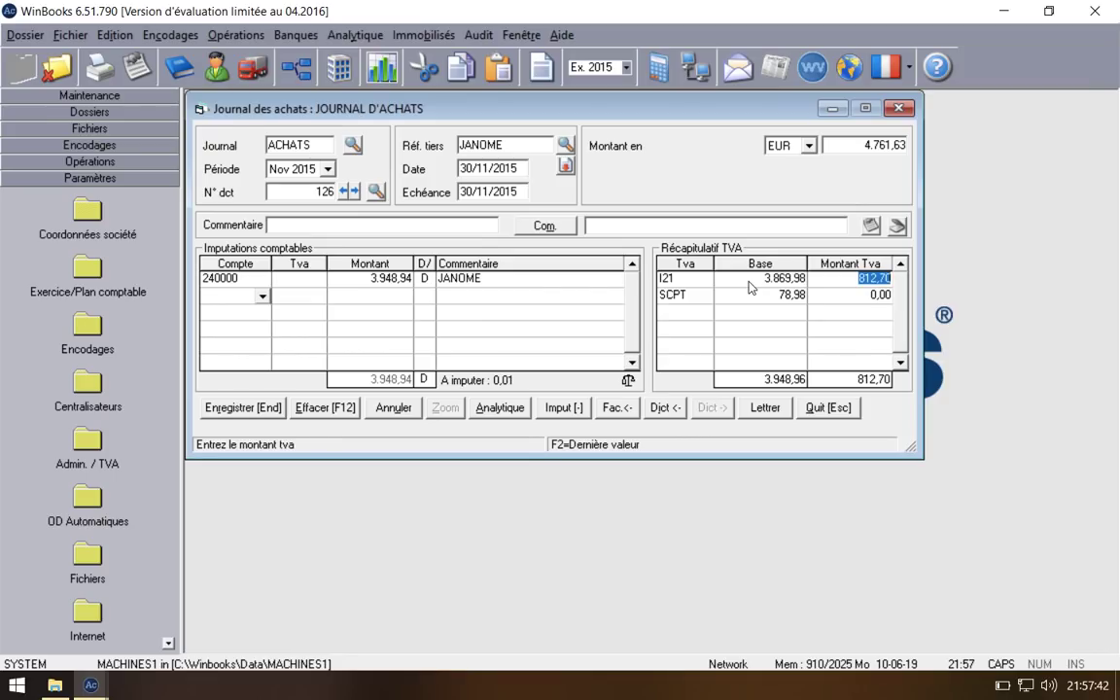
key(Return)
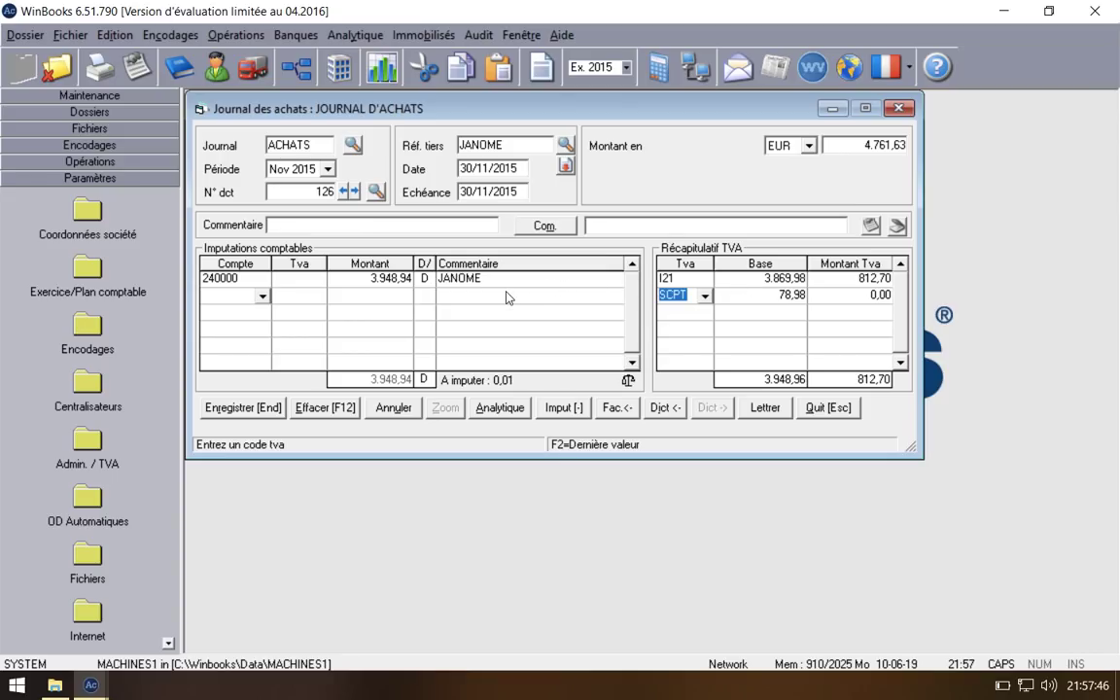
Step: Save document 126 and proceed to the investment record for the 240000 purchase
click(243, 408)
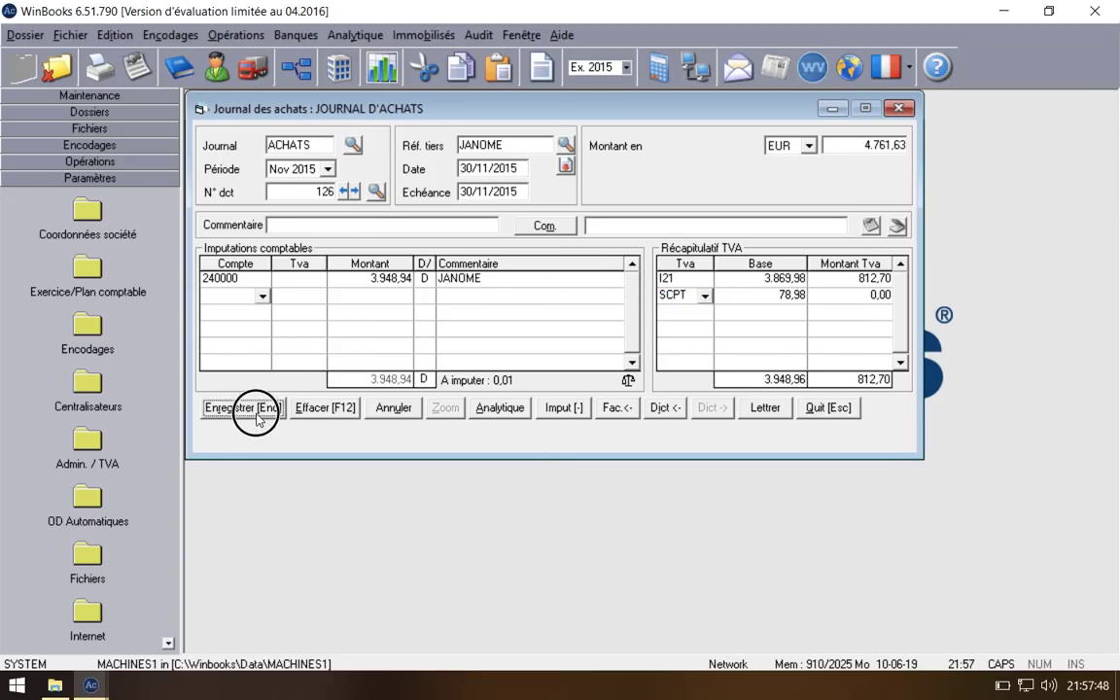
click(617, 338)
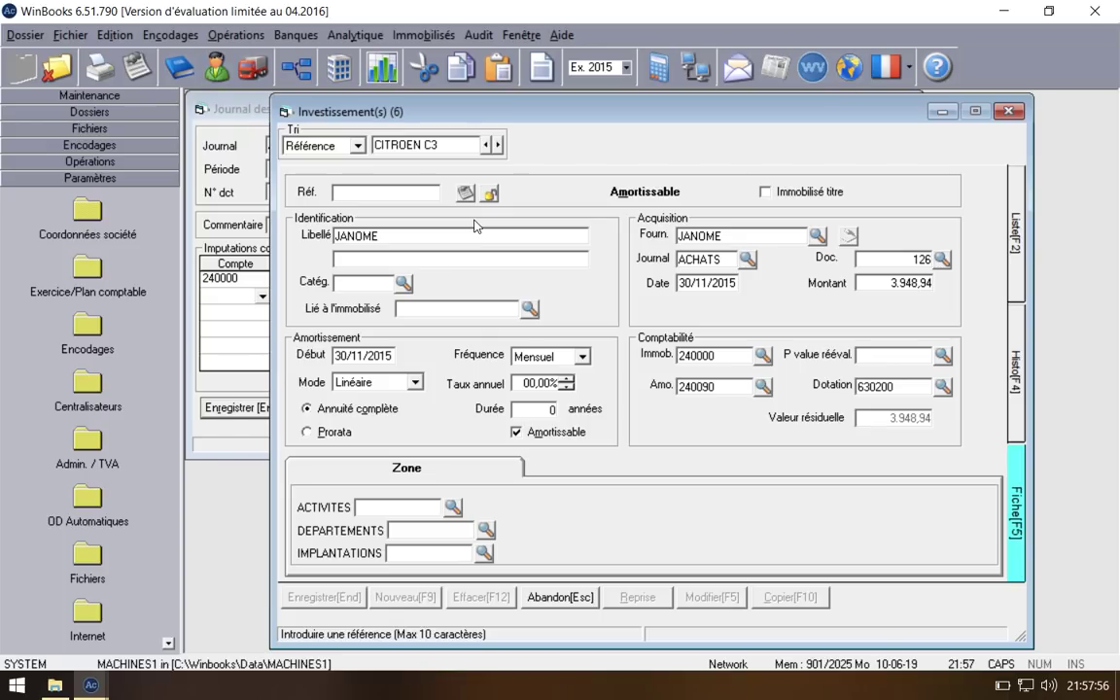
Step: Give the investment the reference MACHINES and accept the proposed identification, acquisition and linear monthly depreciation settings up to the annual rate
text(MACHINES)
key(Return)
key(Return)
key(Return)
key(Return)
key(Return)
key(Return)
key(Return)
key(Return)
key(Return)
key(Return)
key(Return)
key(Return)
key(Return)
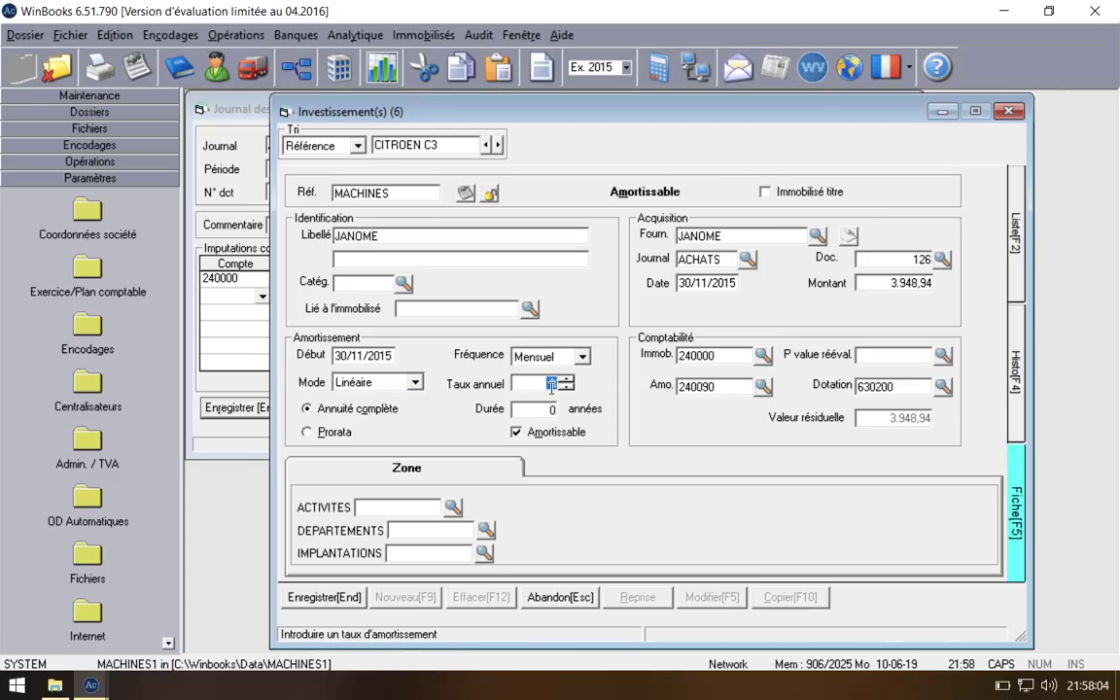
Step: Set the depreciation of the MACHINES investment to 5 years at an annual rate of 20%
text(5)
key(Tab)
text(20)
key(Tab)
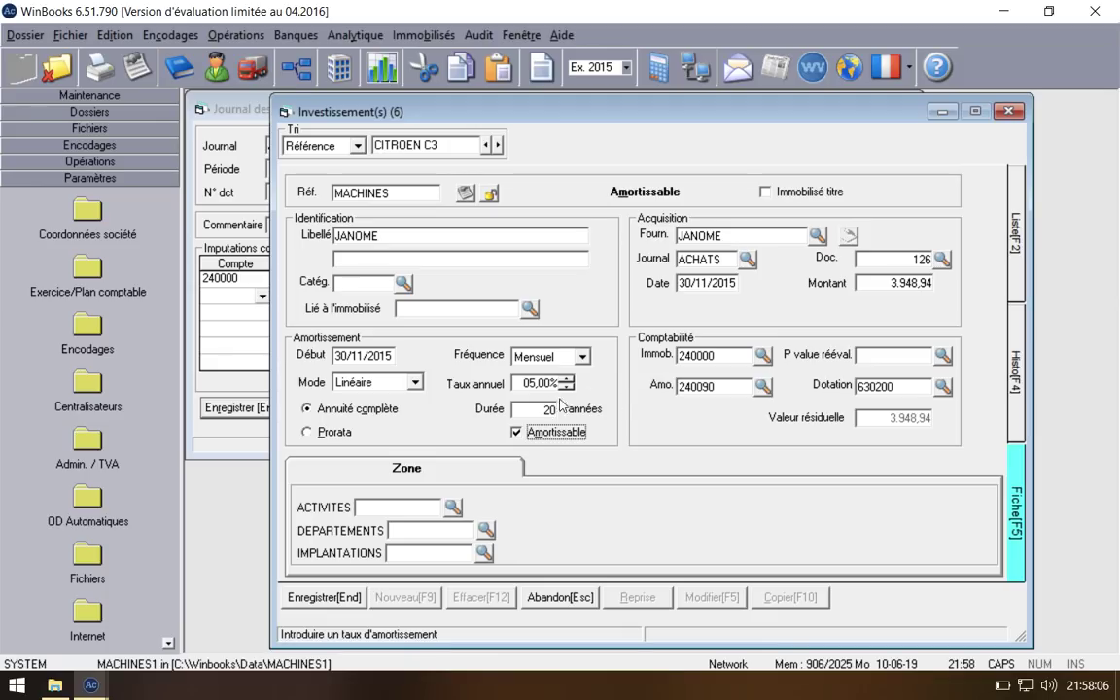
double_click(545, 410)
text(5)
key(Tab)
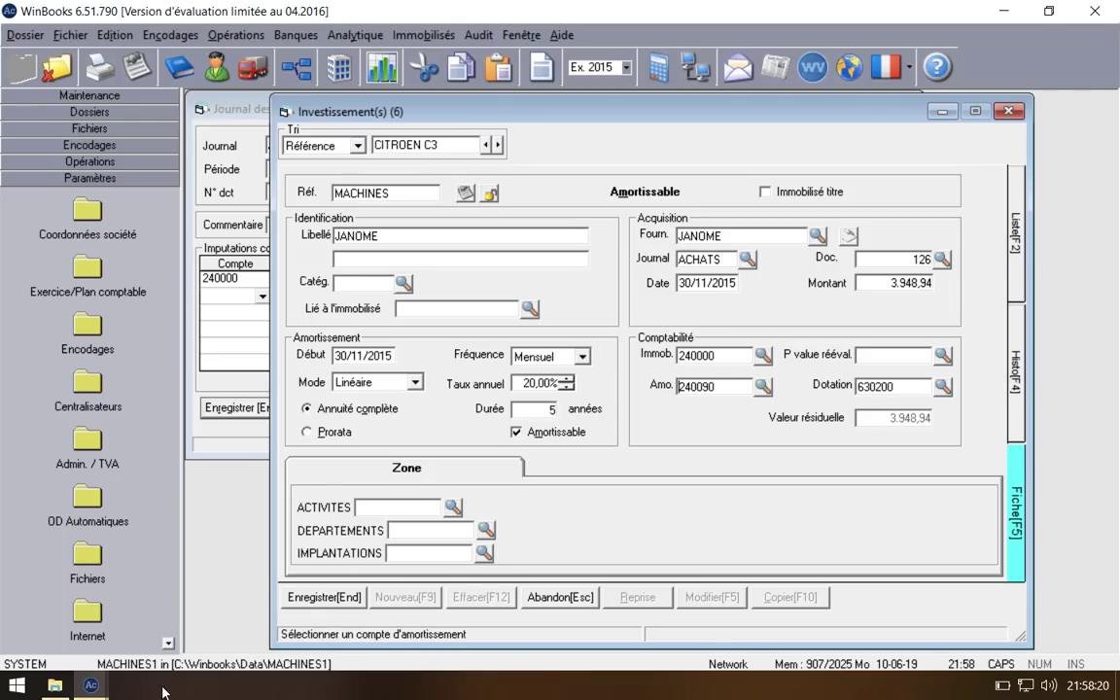
Step: Switch to the WinBooks window with dossier MACHINESLB and look at its analytical miscellaneous operations entry form
click(90, 684)
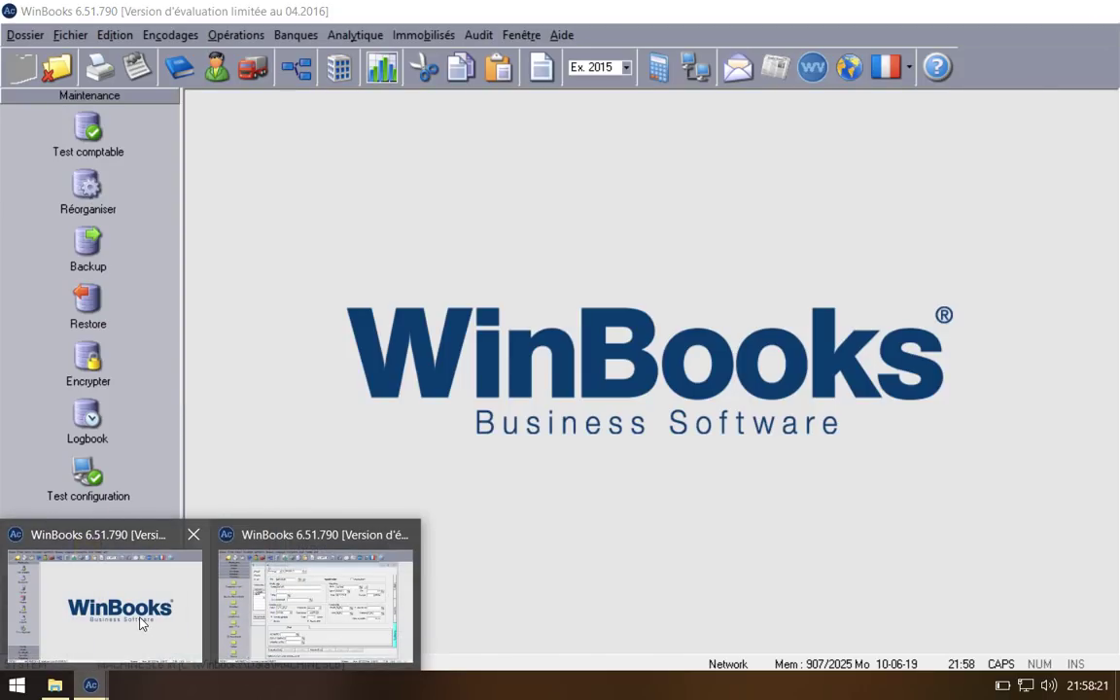
click(150, 639)
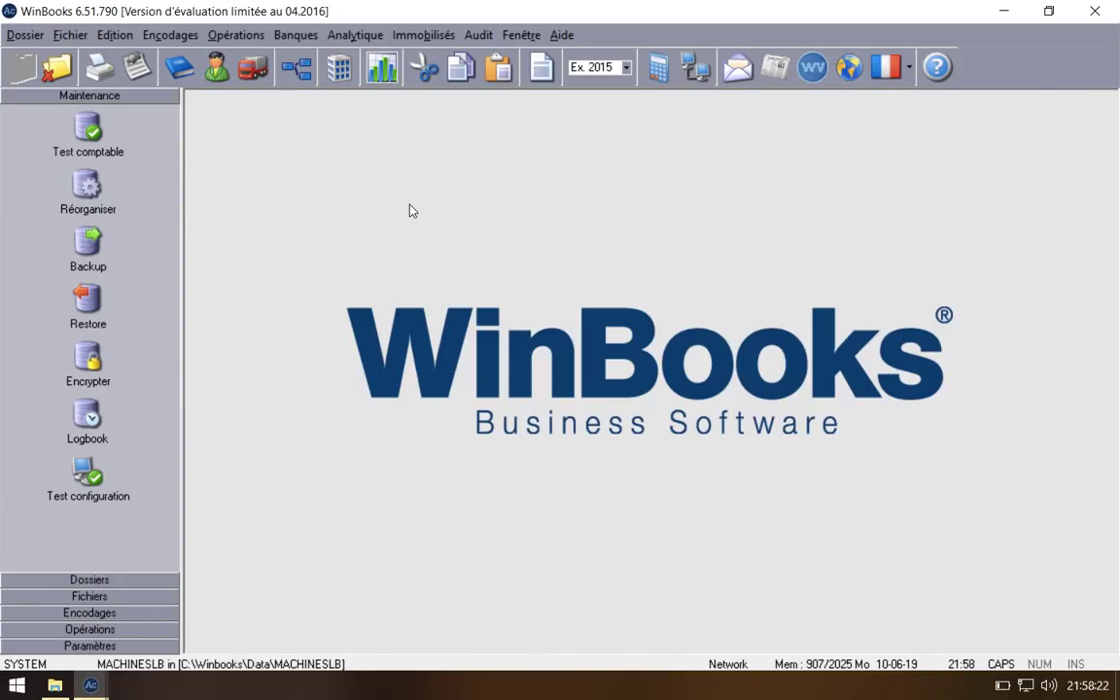
click(357, 35)
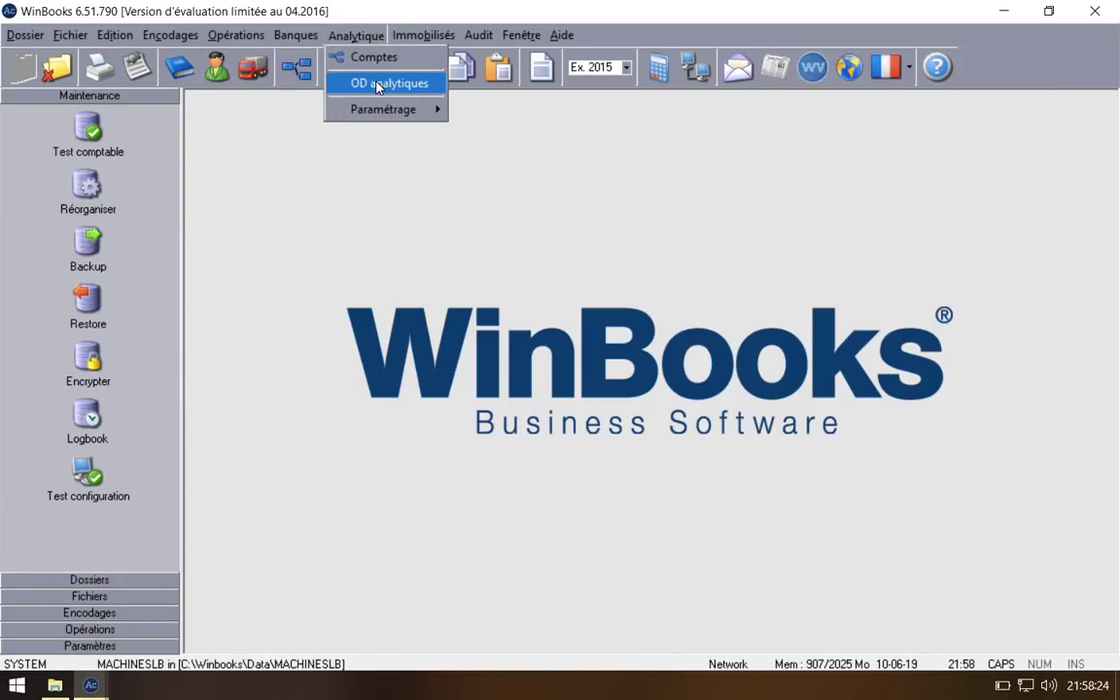
click(378, 86)
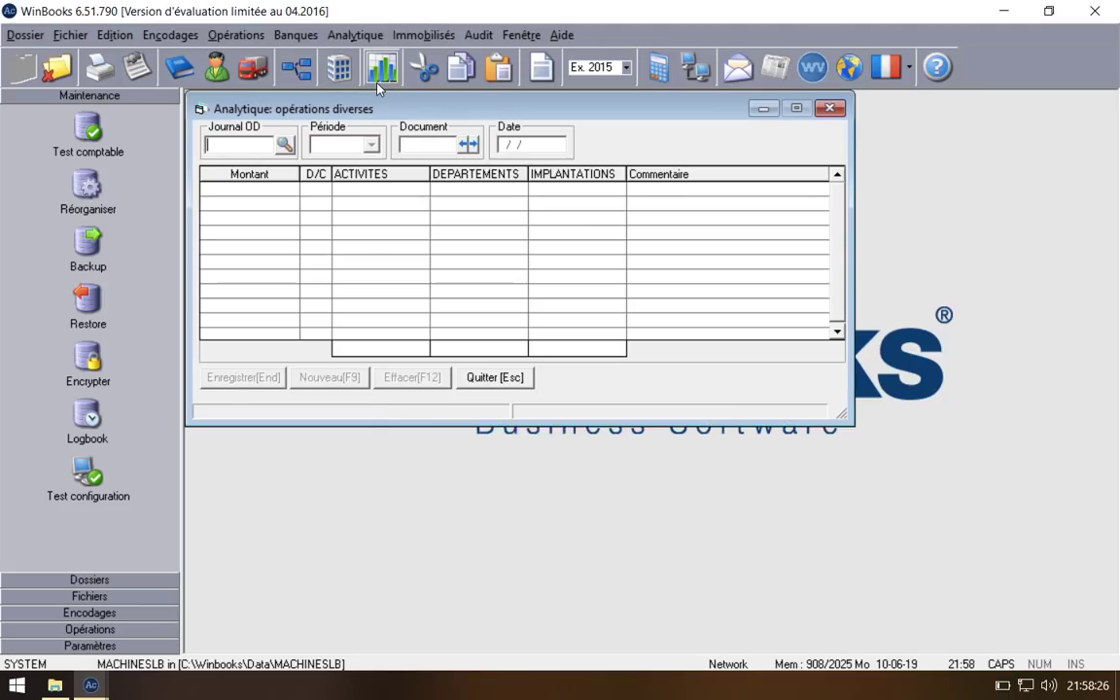
click(825, 111)
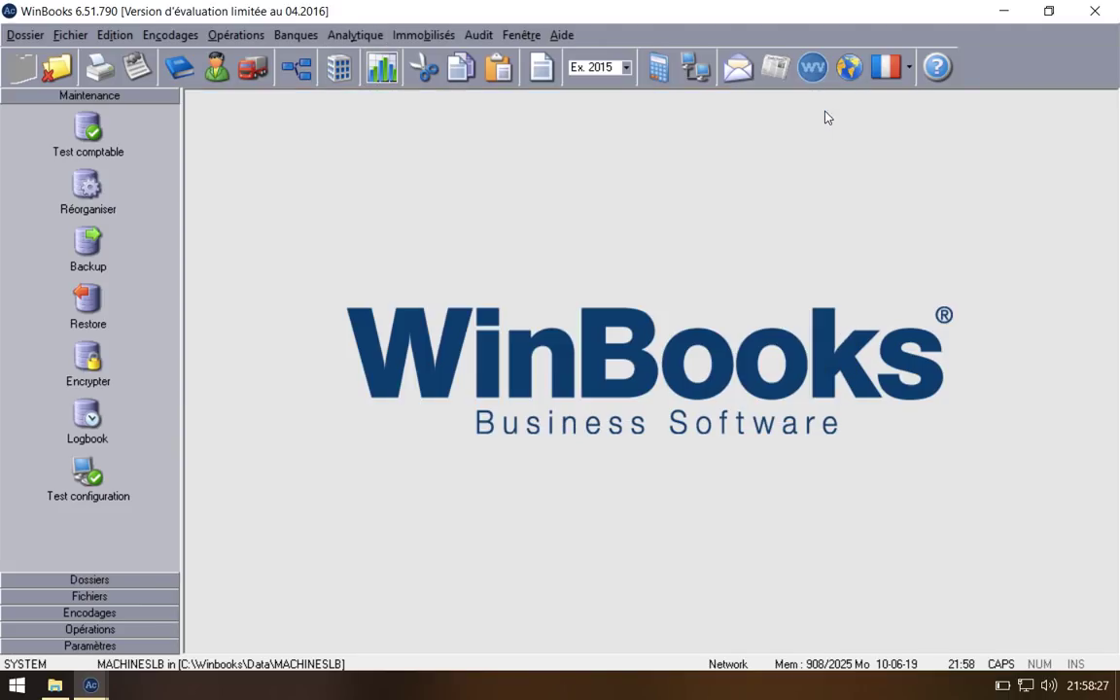
click(356, 36)
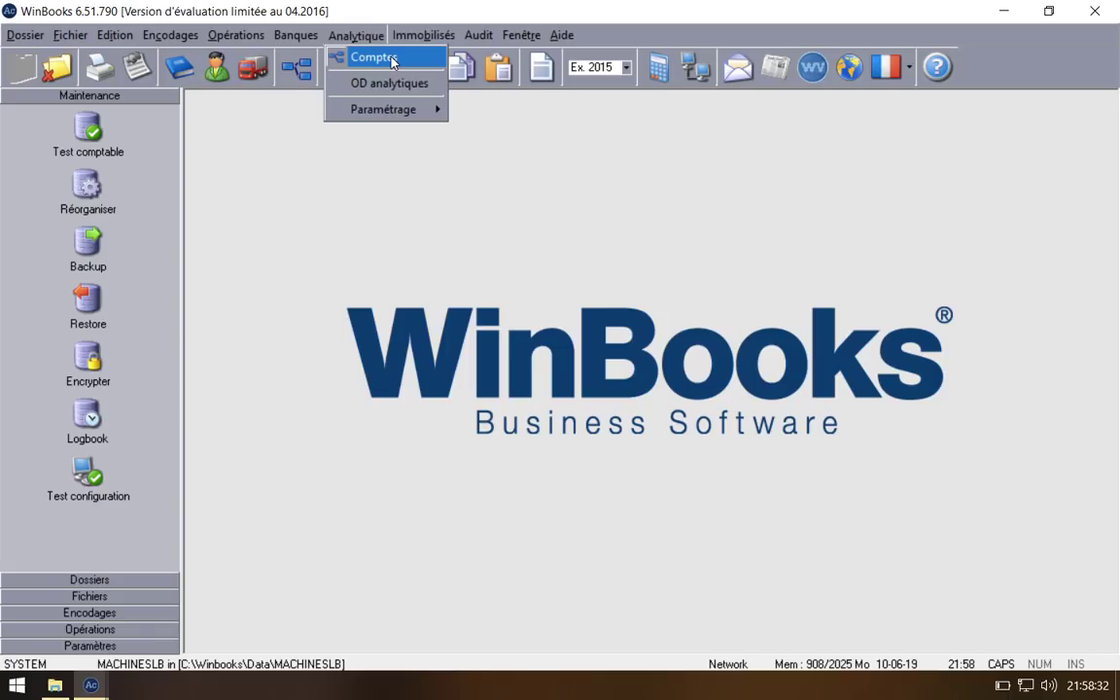
Step: Display document 126 of the November 2015 ACHATS journal in MACHINESLB and check its analytical allocation
click(181, 35)
click(173, 37)
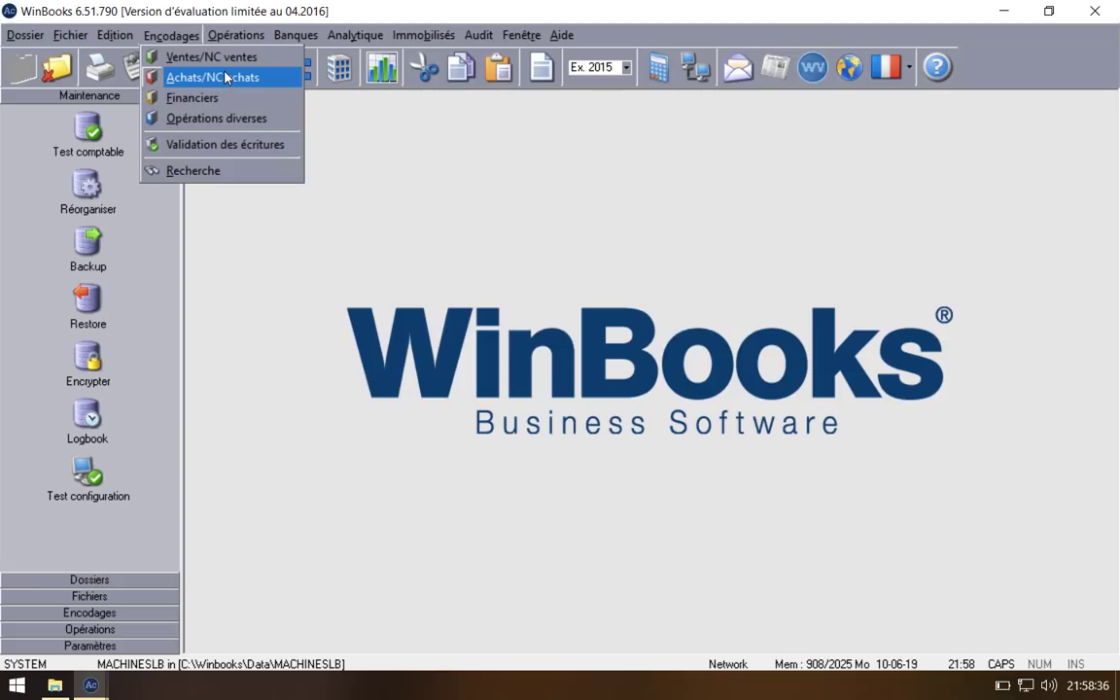
click(226, 78)
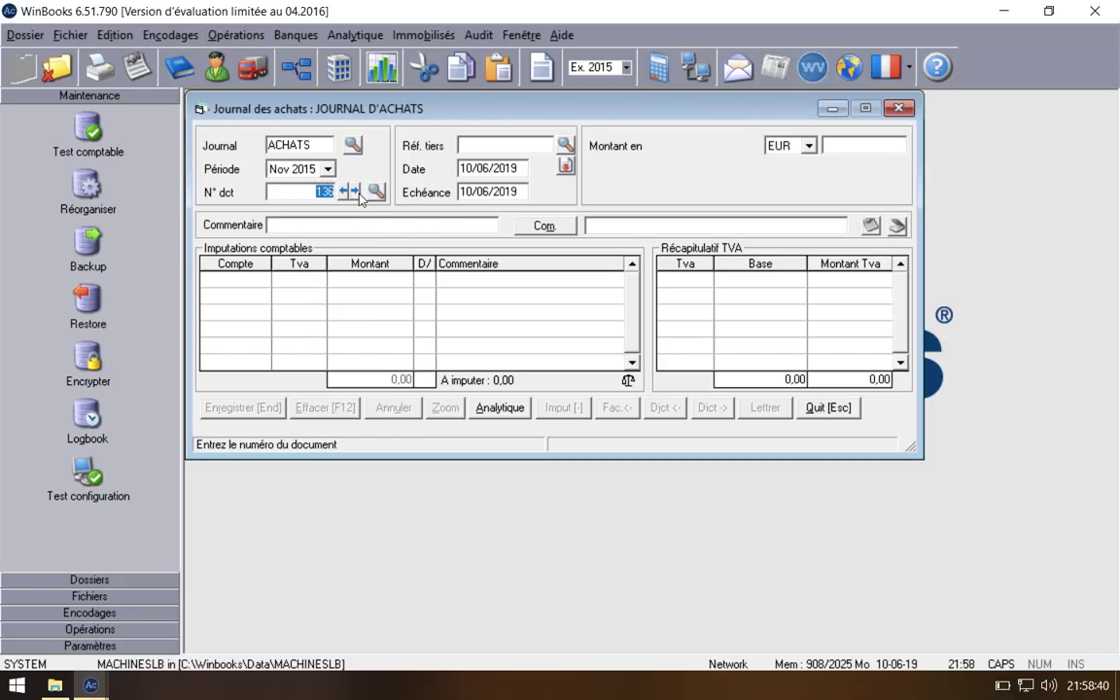
text(126)
key(Return)
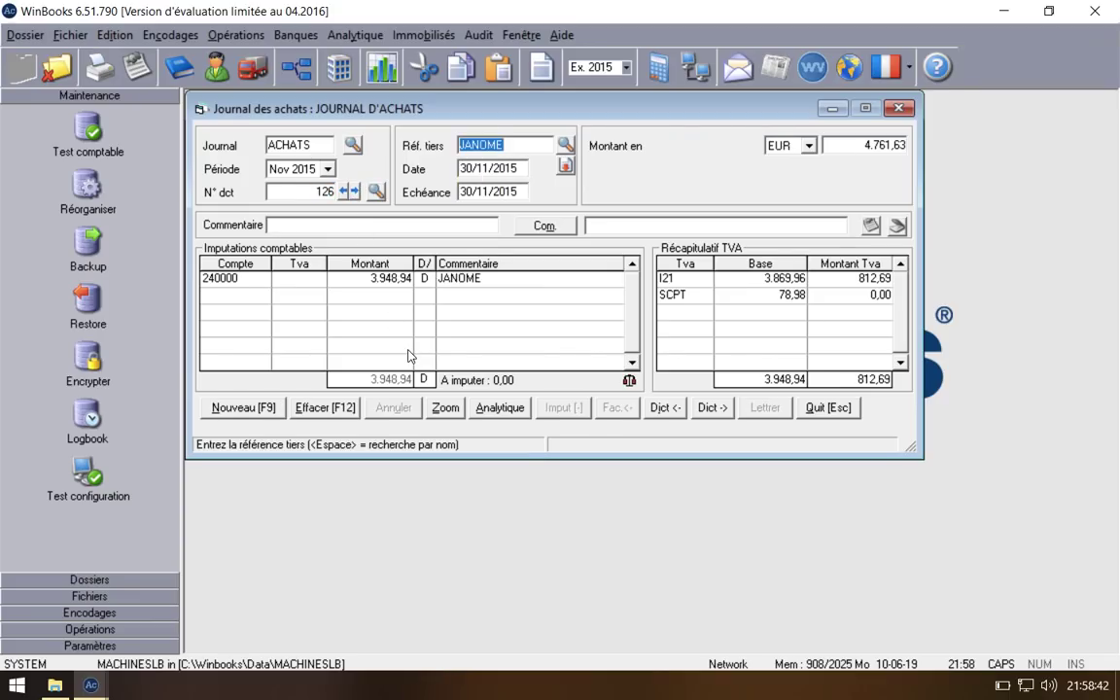
click(497, 408)
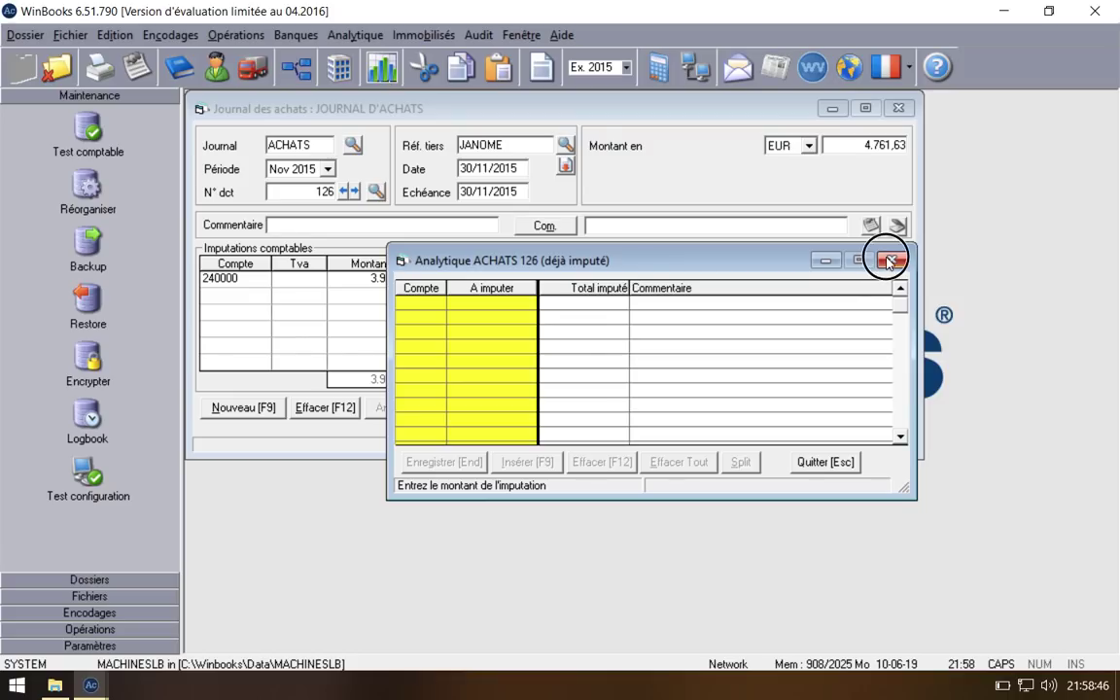
click(889, 261)
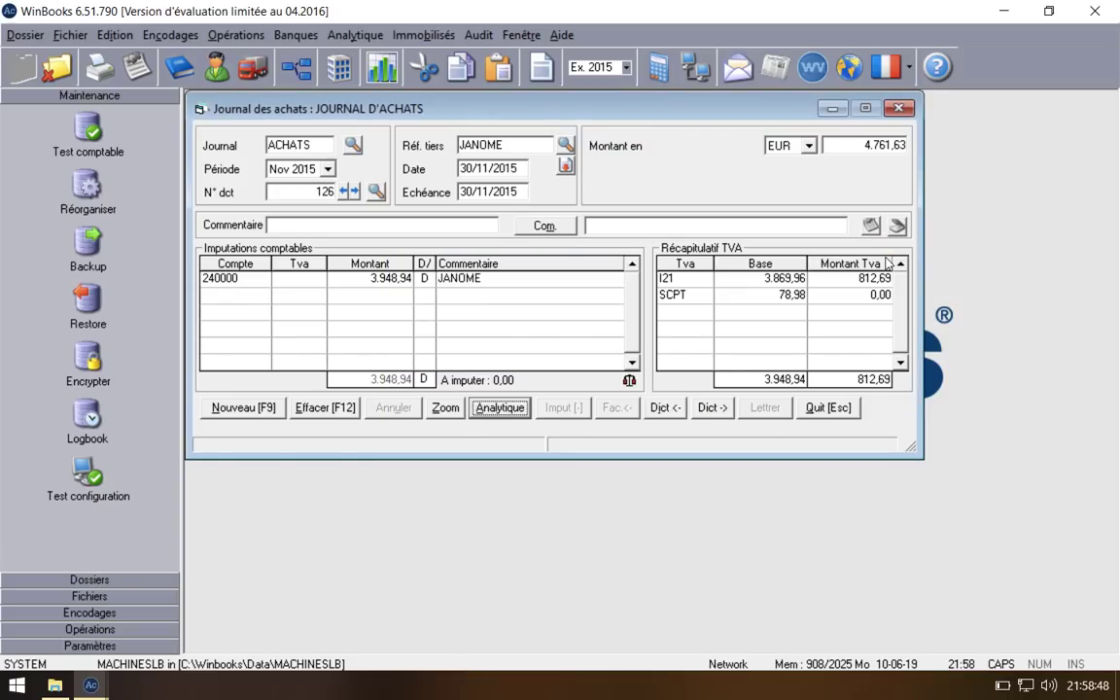
Step: Check the depreciation and analytical zone settings on the record of investment MACH COUDR
click(422, 35)
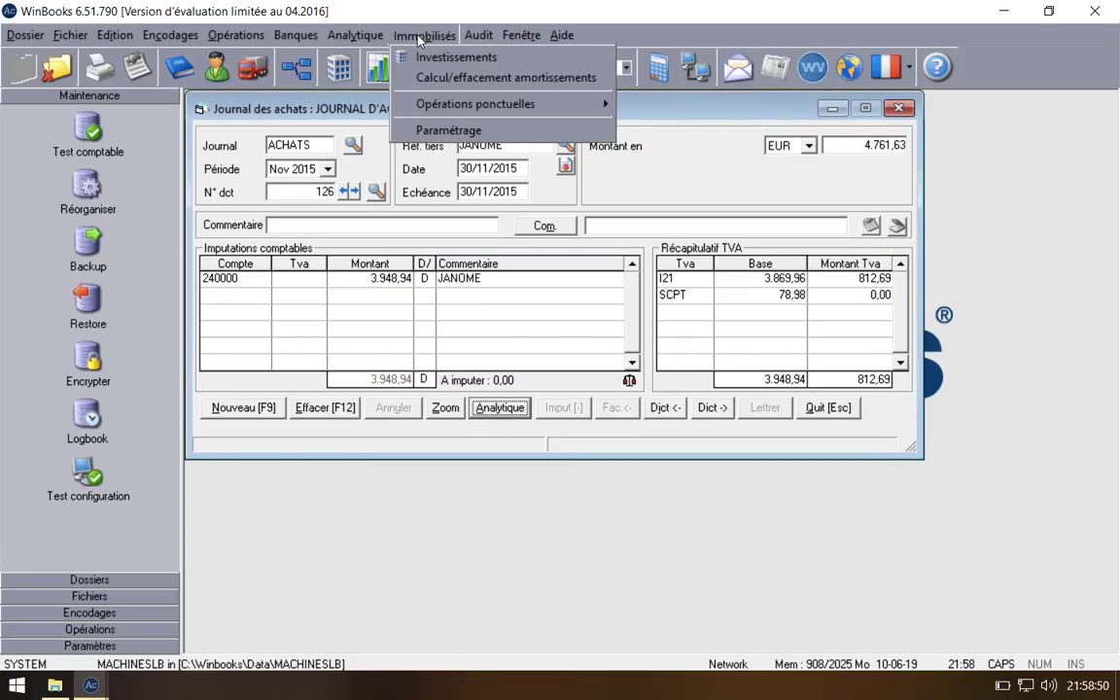
click(440, 56)
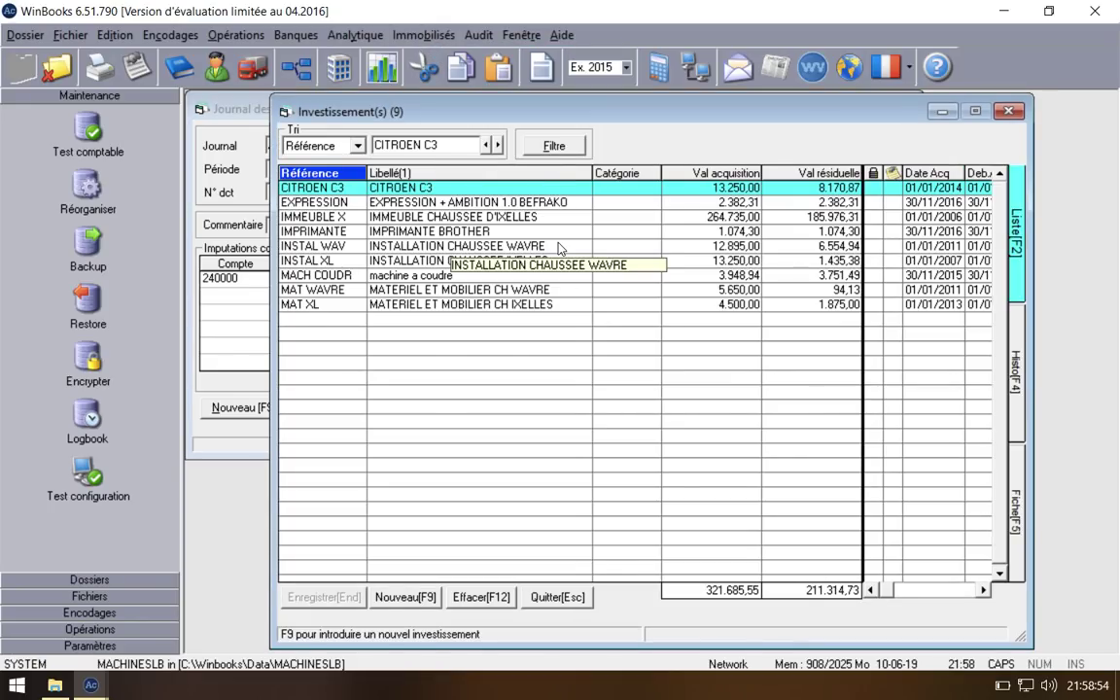
click(562, 277)
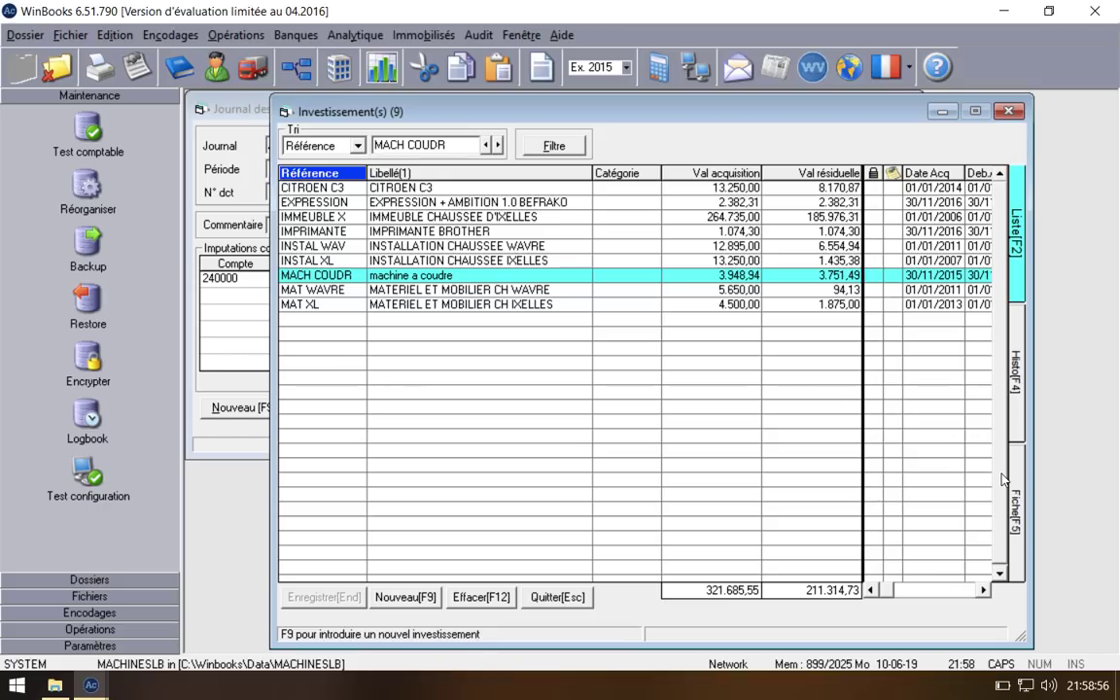
key(F5)
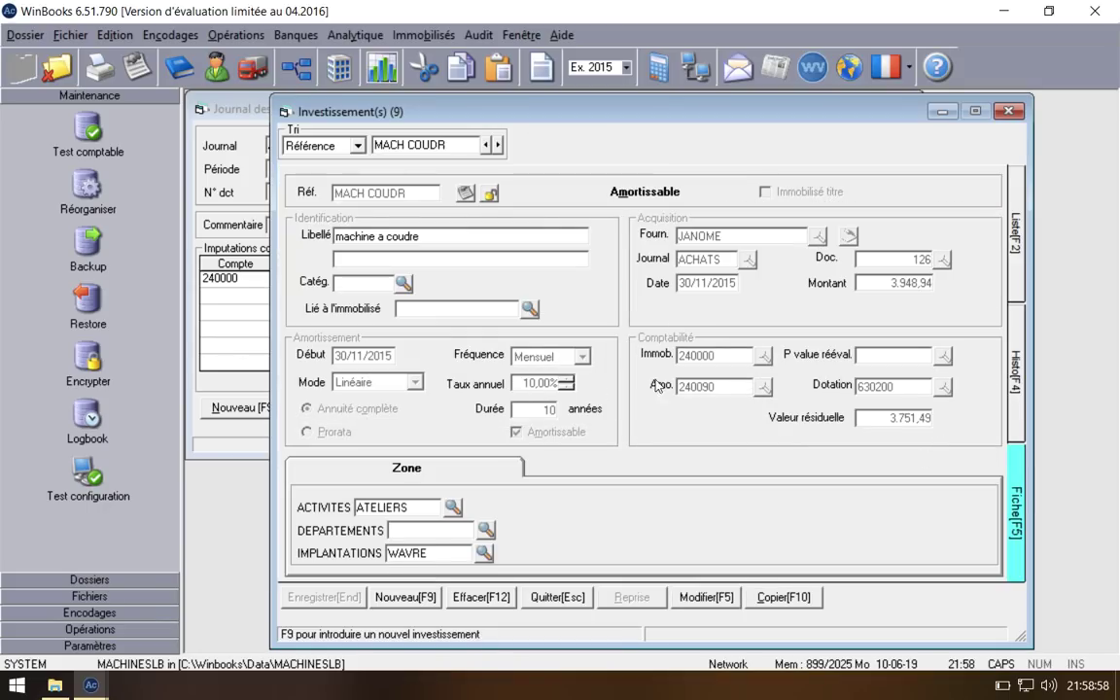
click(1008, 114)
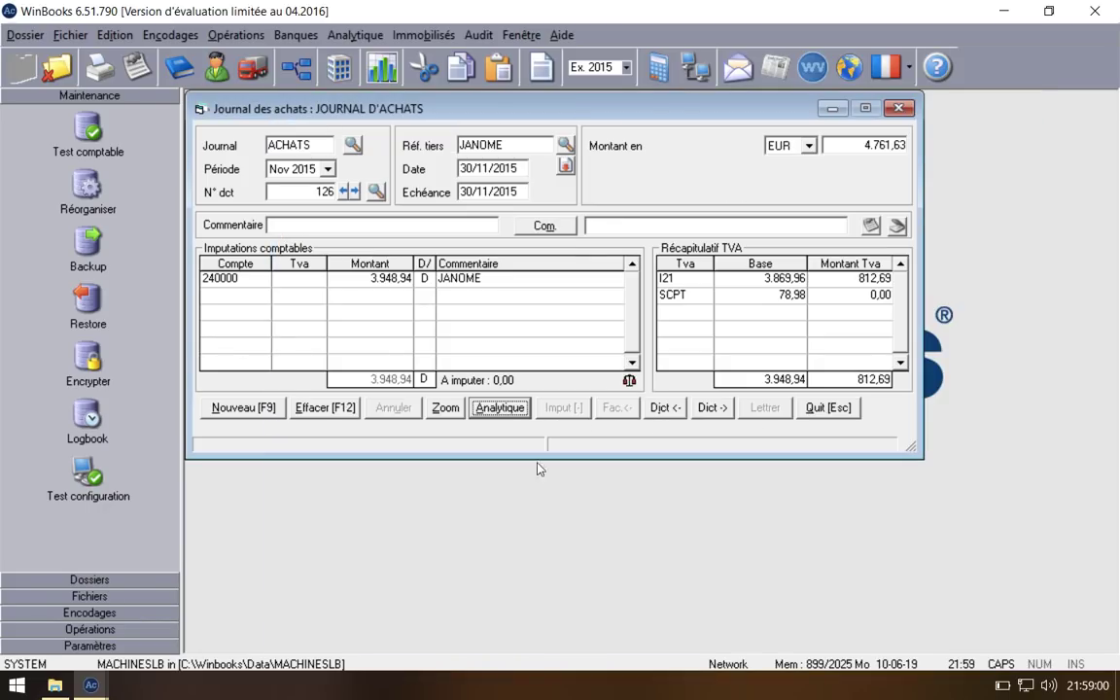
Step: Return to the WinBooks window with dossier MACHINES1 and set the investment's depreciation duration to 10 years
mouse_move(90, 686)
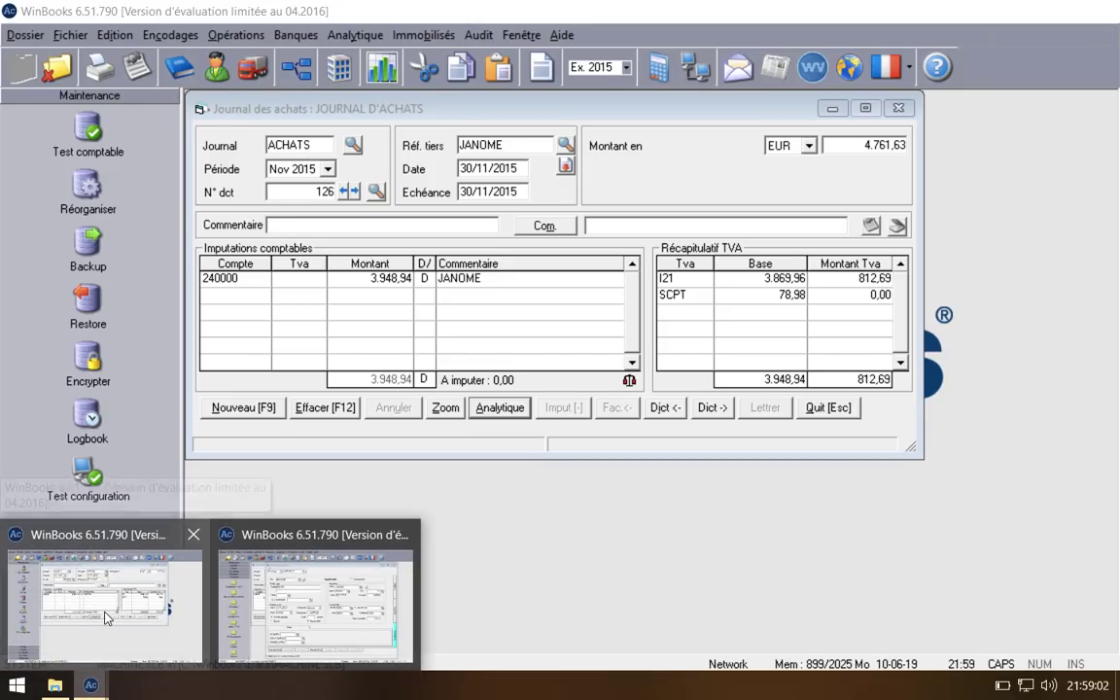
click(105, 617)
click(82, 693)
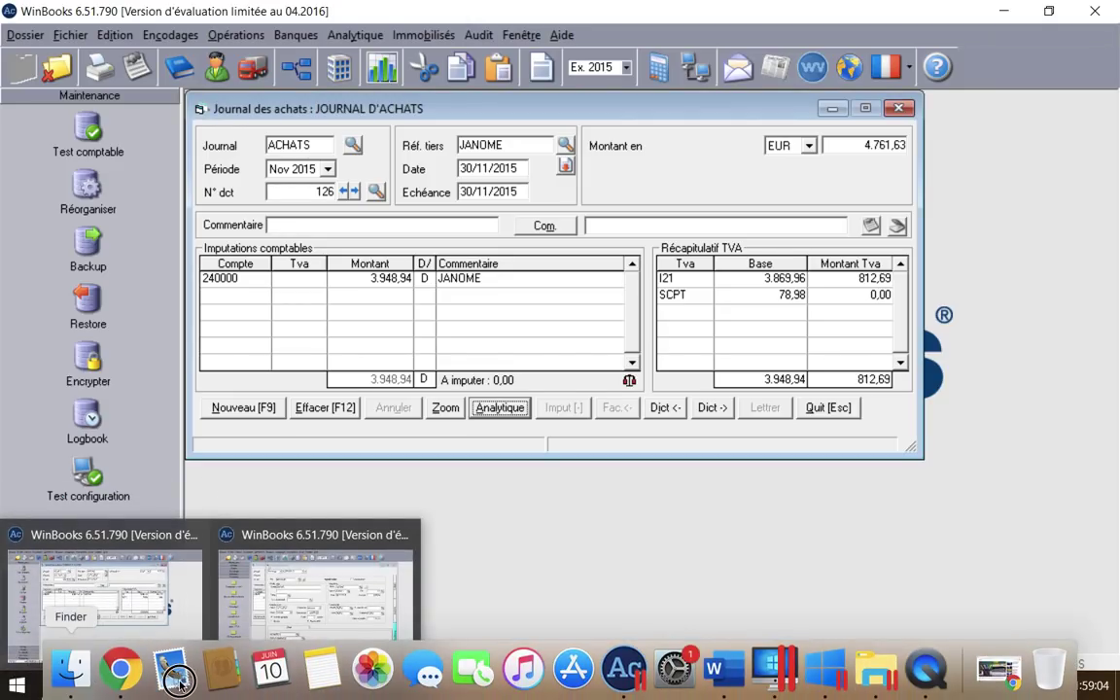
click(250, 611)
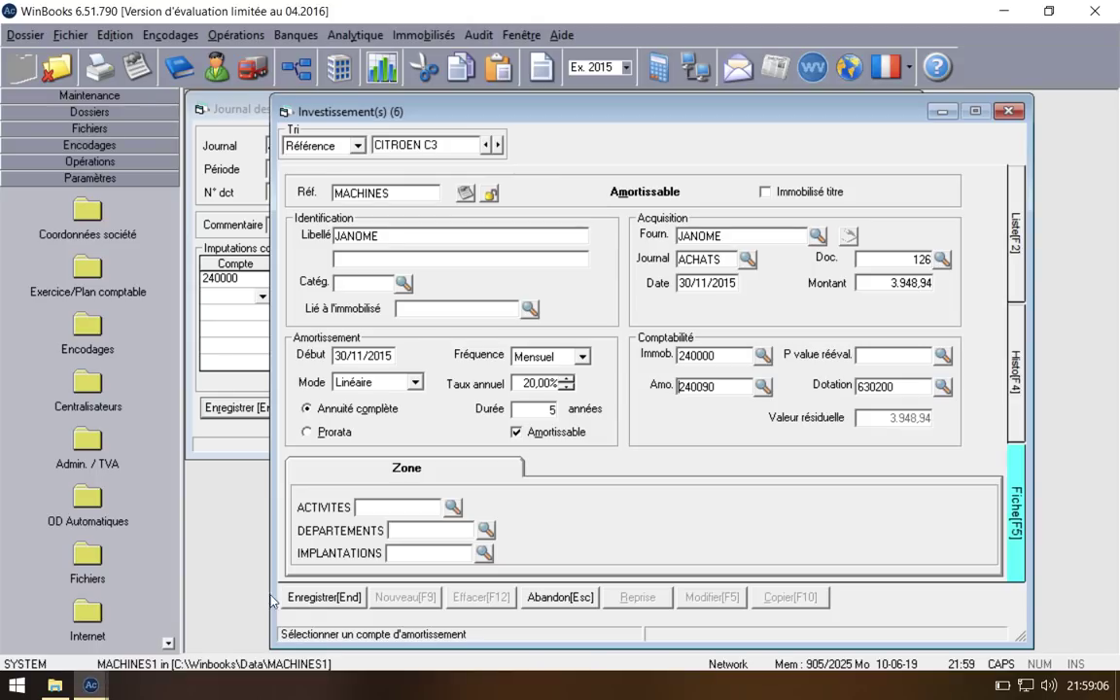
text(10)
key(Tab)
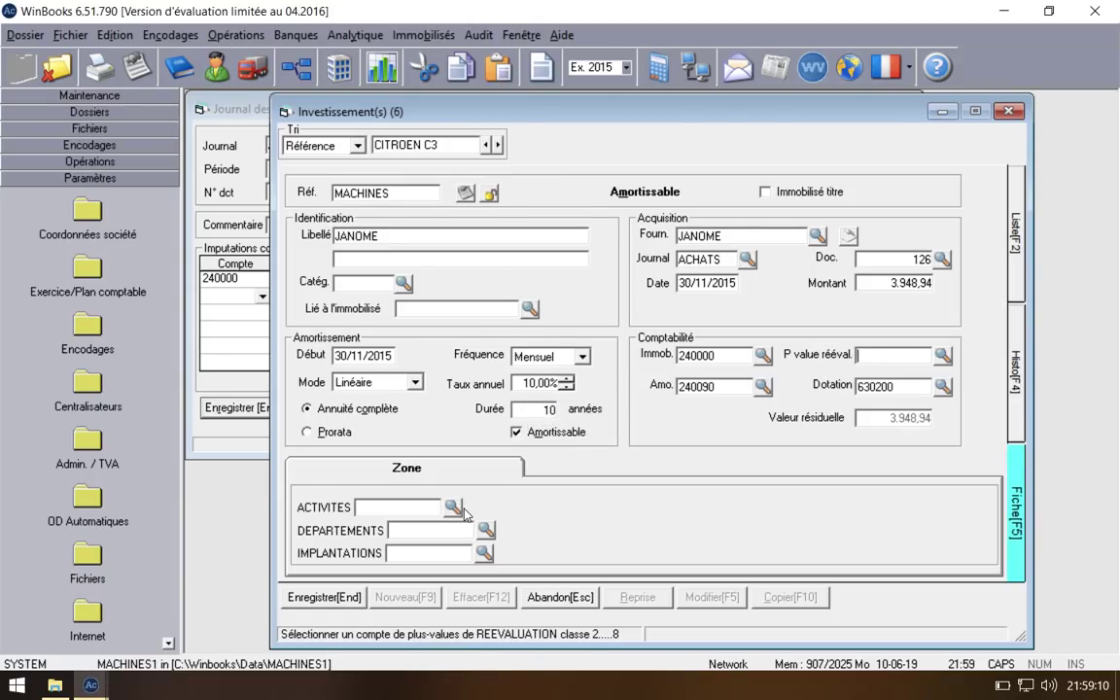
Step: Assign ATELIERS as the investment's activity and WAVRE as its location, and save the record without a revaluation account
click(458, 511)
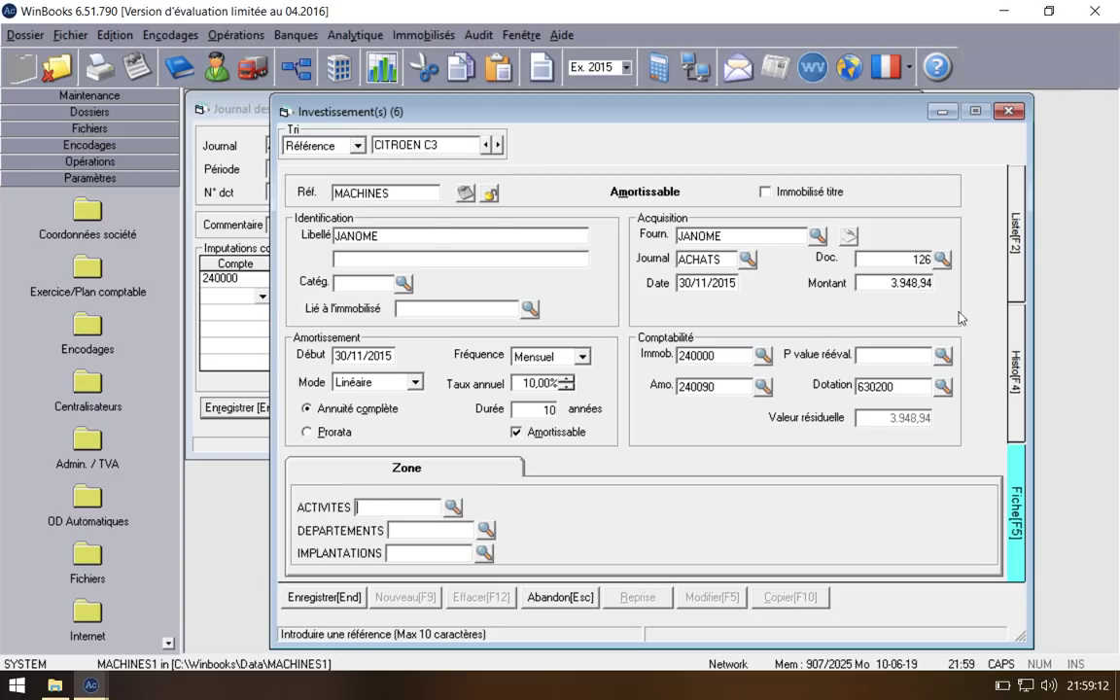
click(458, 511)
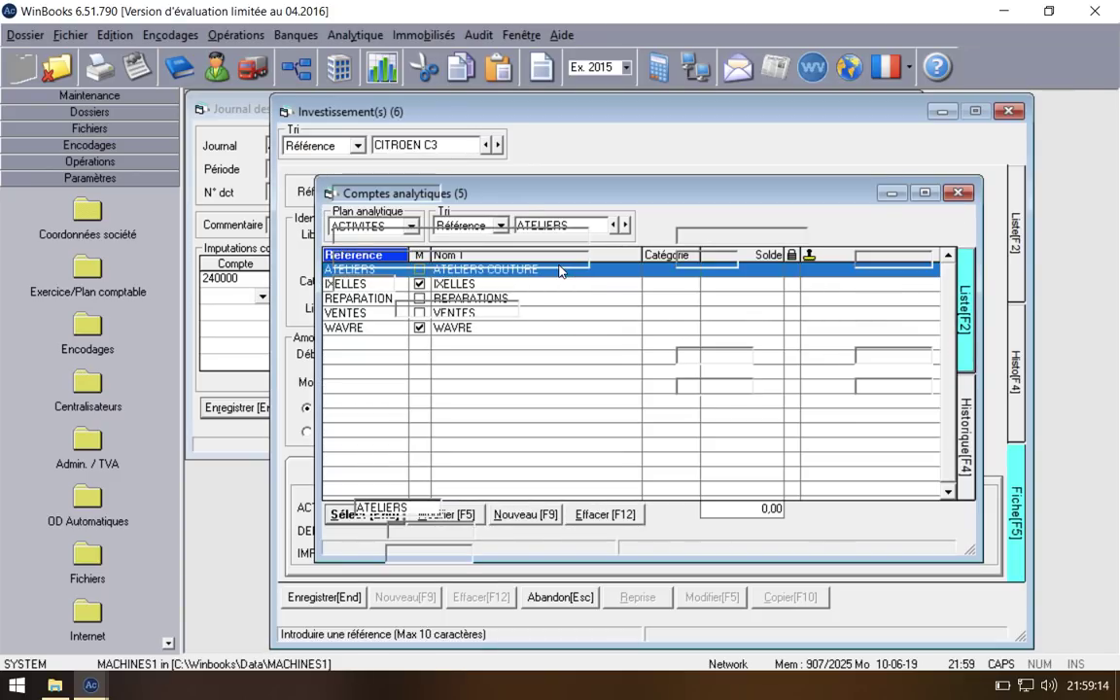
click(365, 515)
click(483, 553)
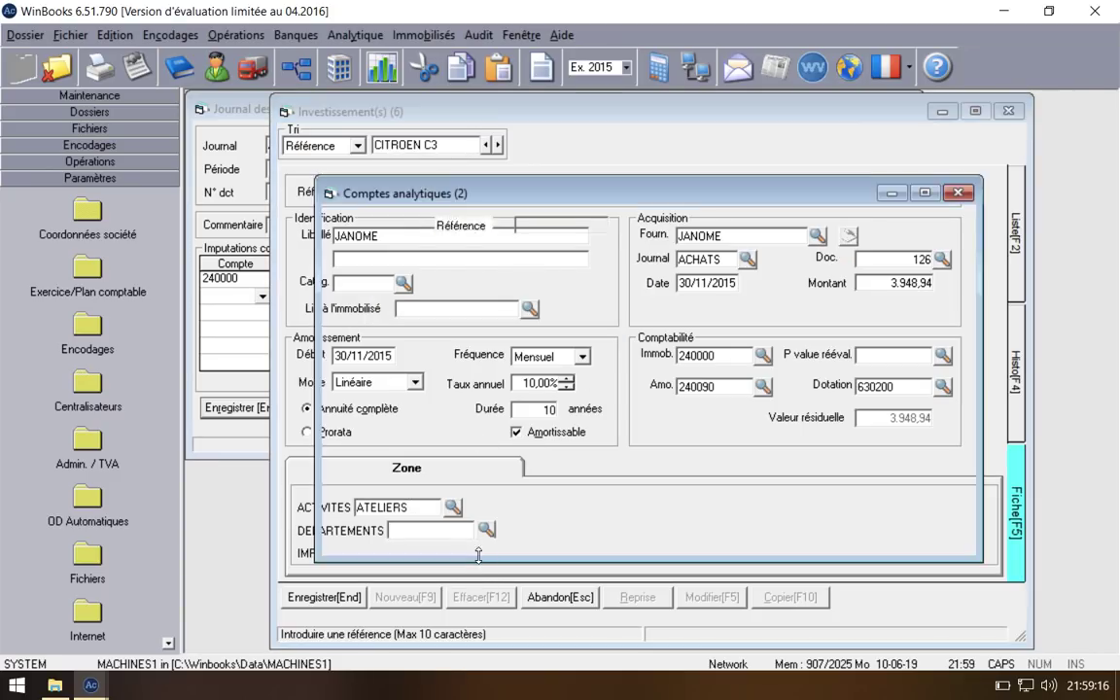
key(End)
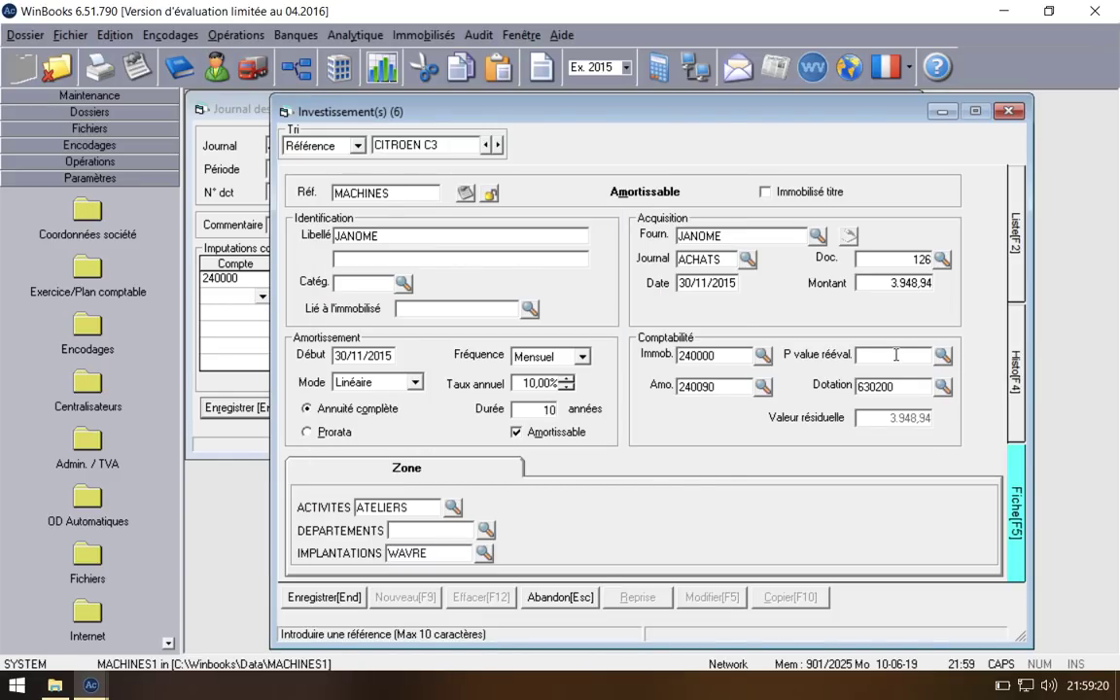
click(348, 602)
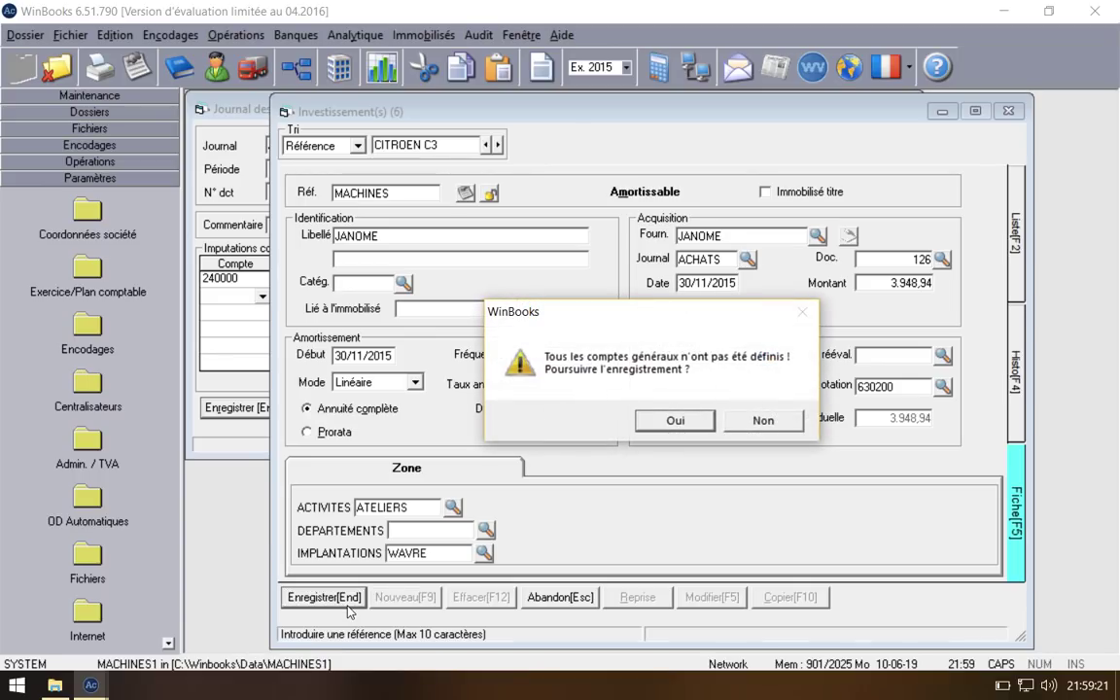
click(675, 420)
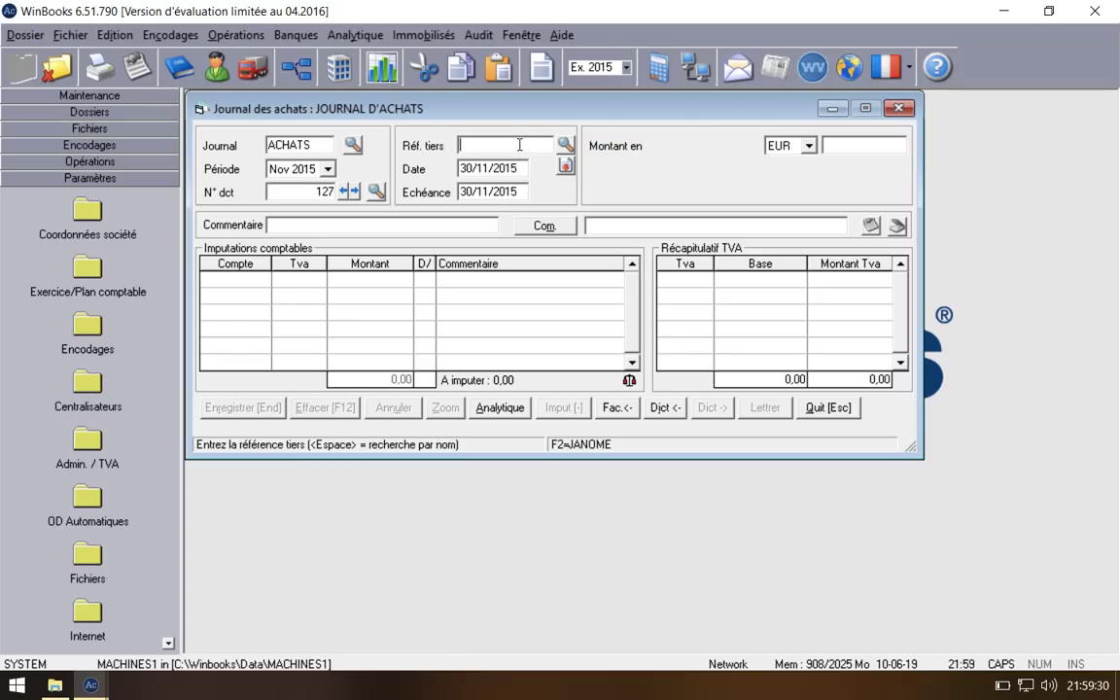
Step: Enter YELLOW as the supplier of purchase document 127 and keep 30/11/2015 as document and due date
text(YELLOW)
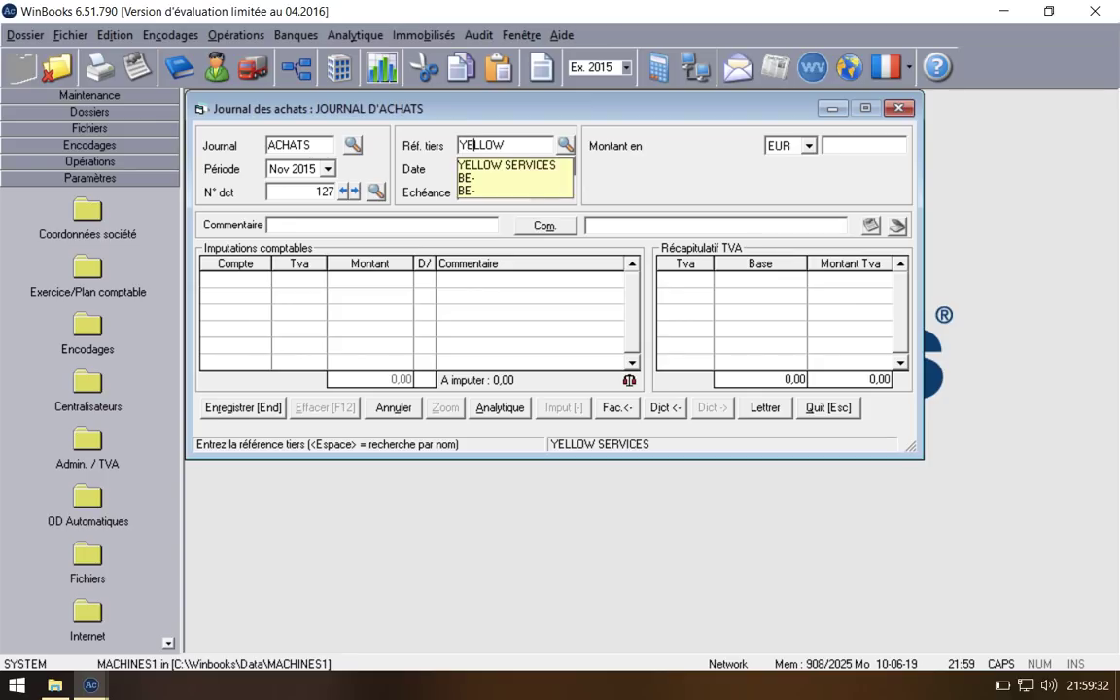
key(Return)
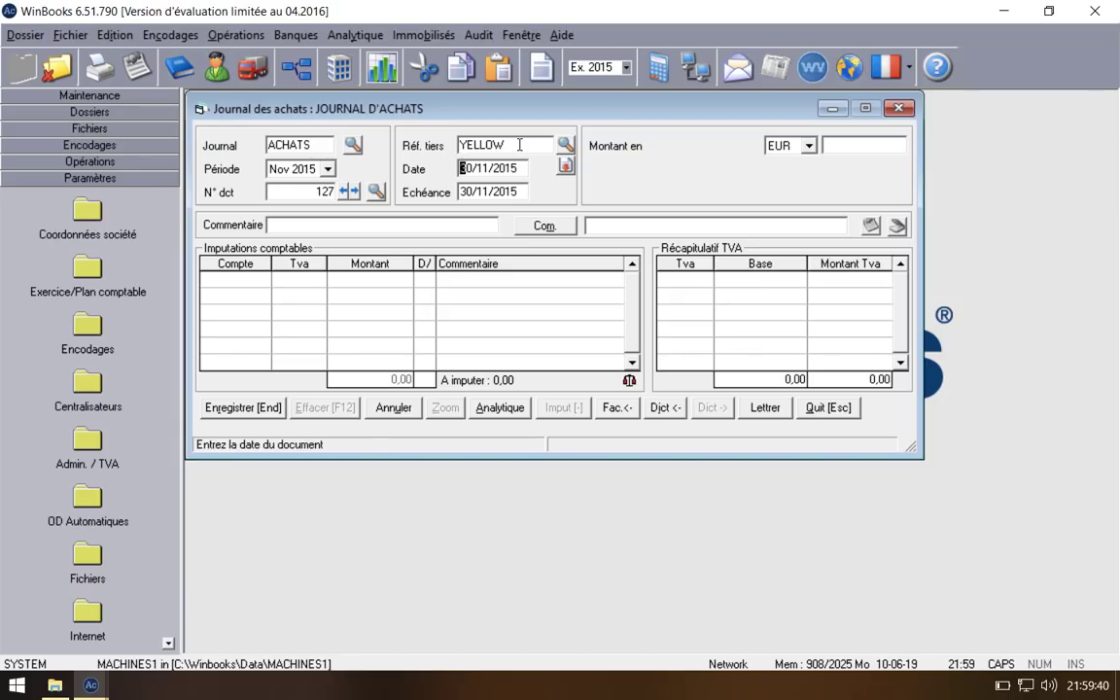
key(Return)
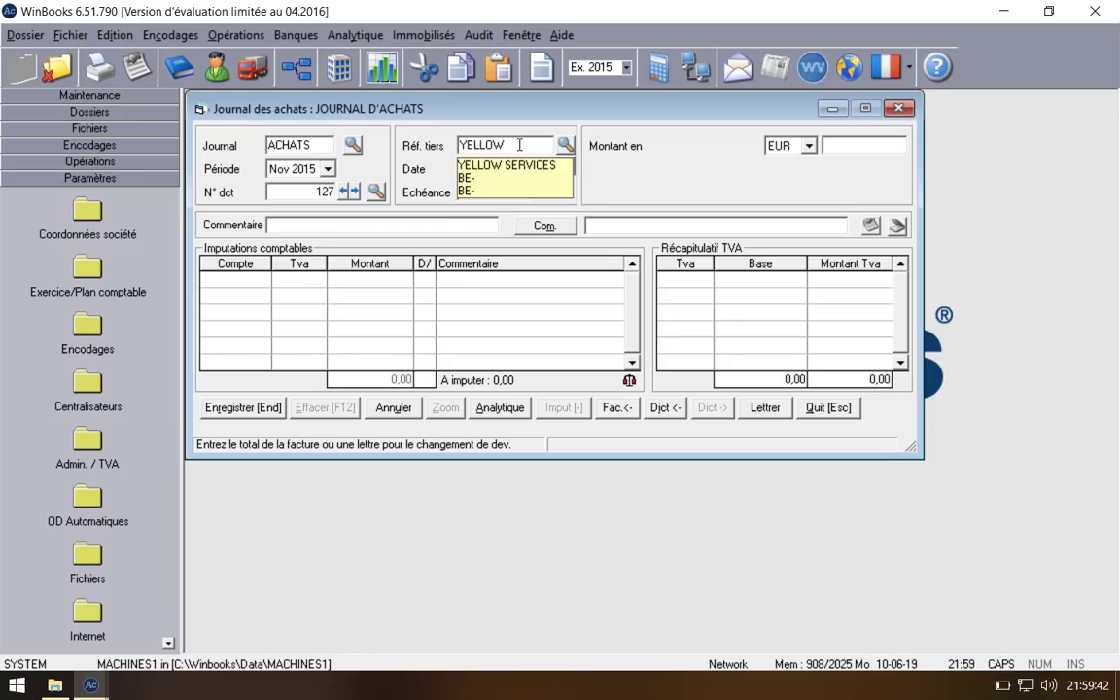
Step: Set the YELLOW purchase invoice total to 106 EUR
text(106)
key(Return)
key(Return)
Step: Post the YELLOW invoice amount to account 611300 ENTRETIEN DES LOCAUX from the chart of accounts
text(61)
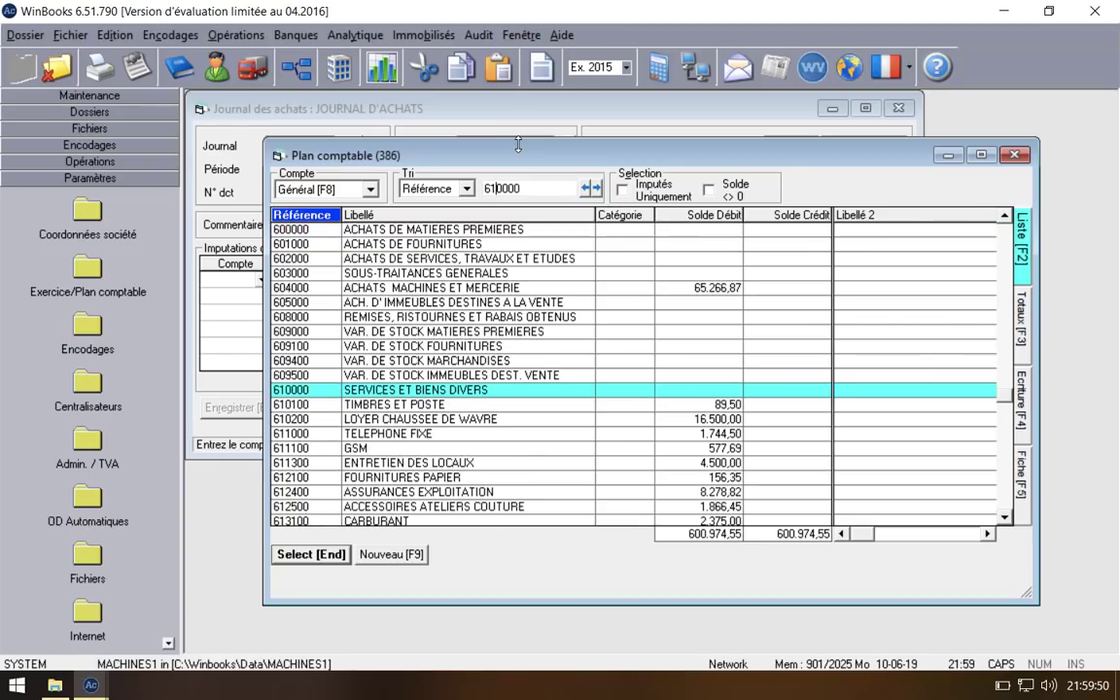
text(01)
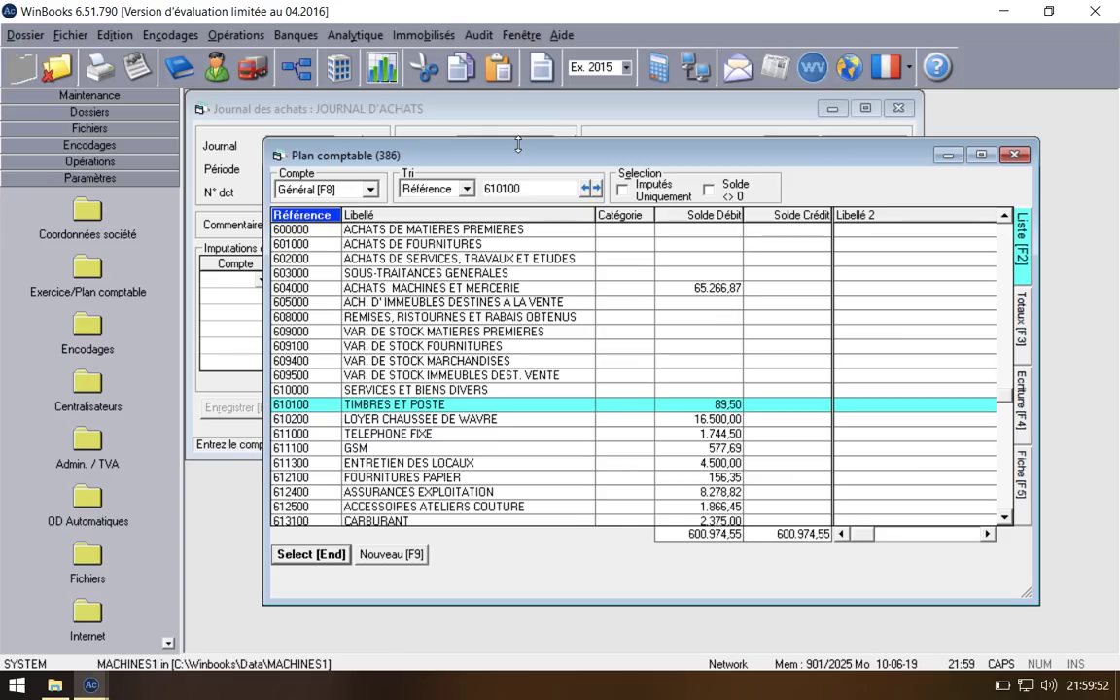
key(Down)
key(Down)
key(Up)
key(Down)
key(Down)
key(Down)
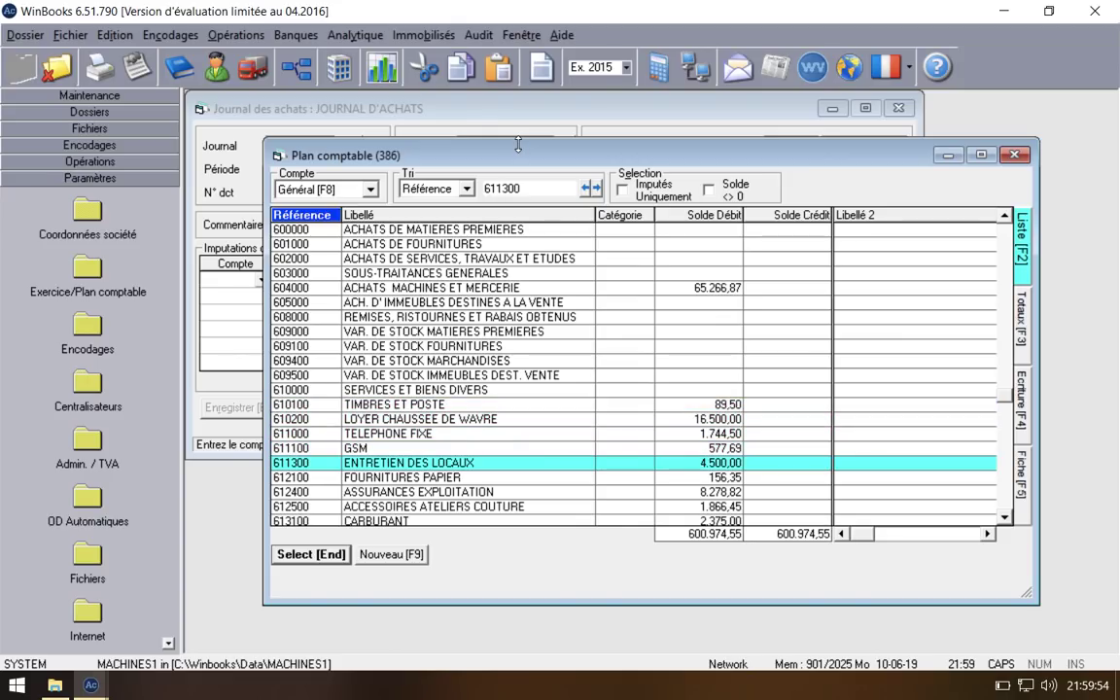
key(End)
key(Return)
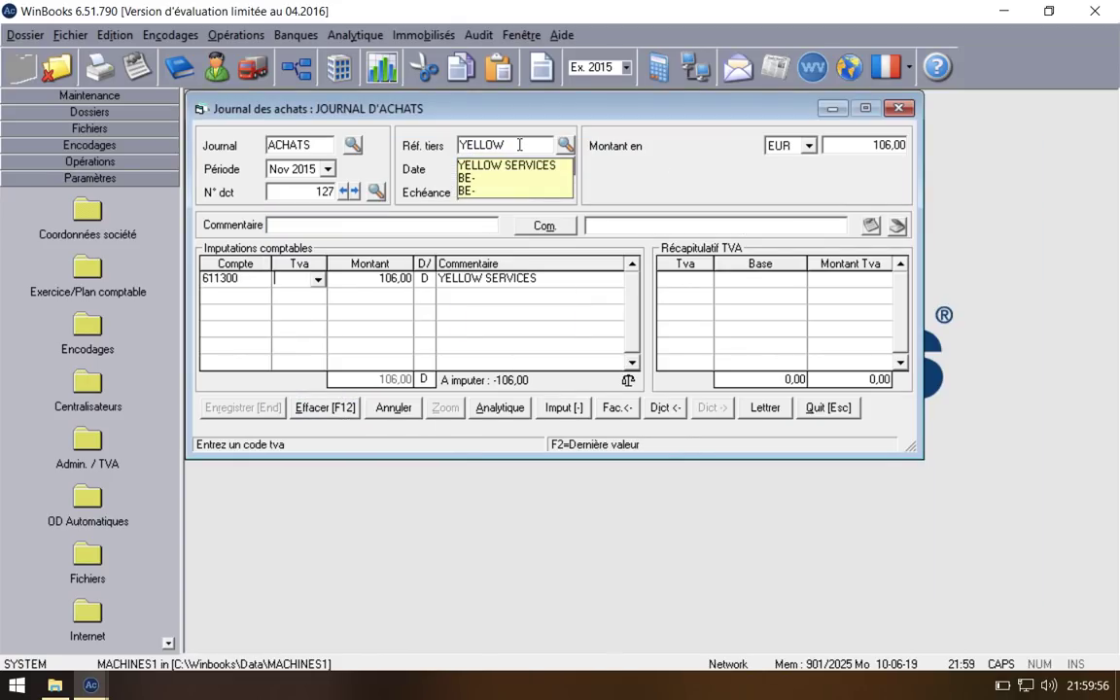
Step: Assign the deductible 21% real-estate co-contractor VAT code C21 to the 611300 line
key(Return)
scroll(510, 346, up, 2)
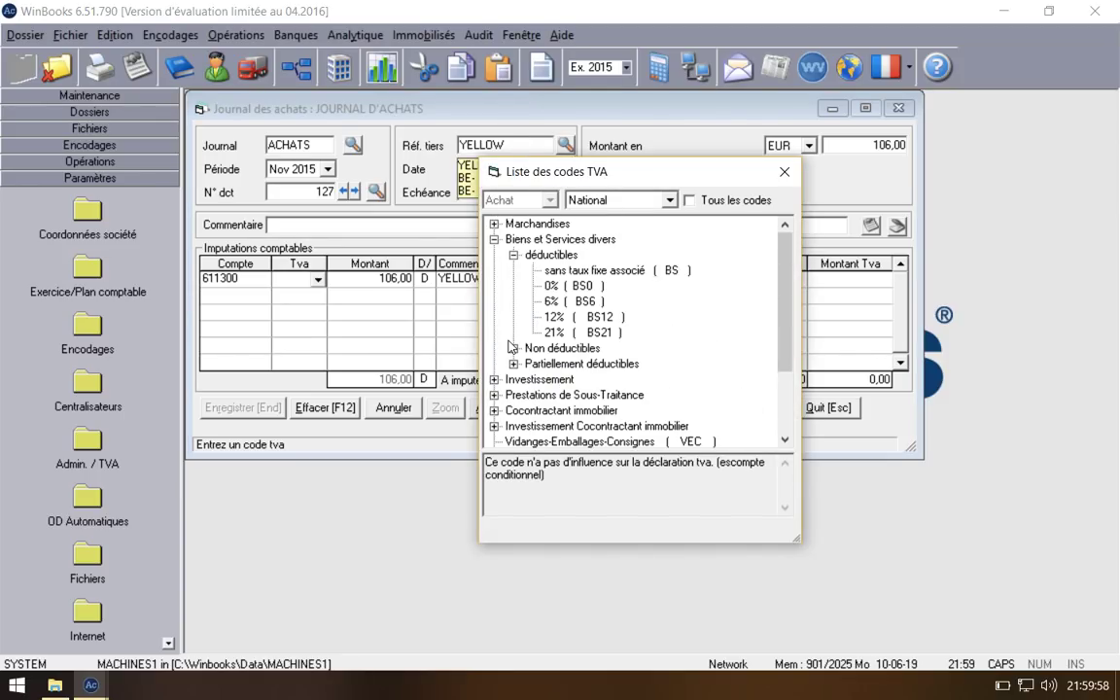
click(494, 240)
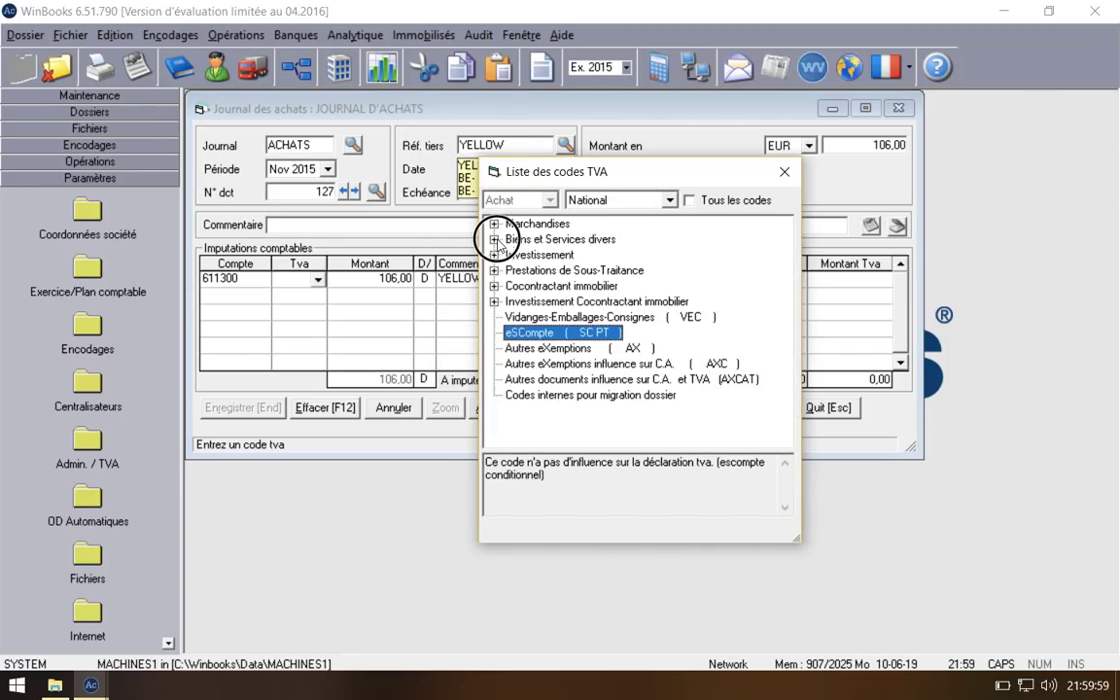
click(494, 286)
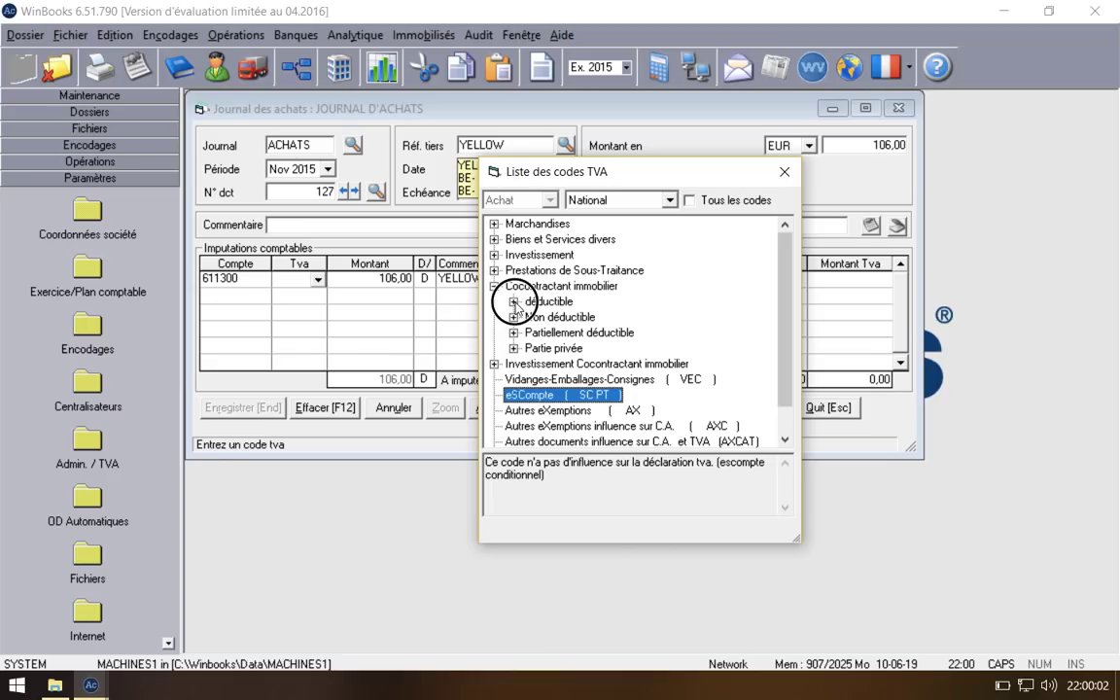
click(514, 301)
double_click(574, 379)
key(Return)
key(Return)
Step: Bring up the invoice's analytic allocation and assign the 611300 line to activity WAVRE, leaving its department blank
key(End)
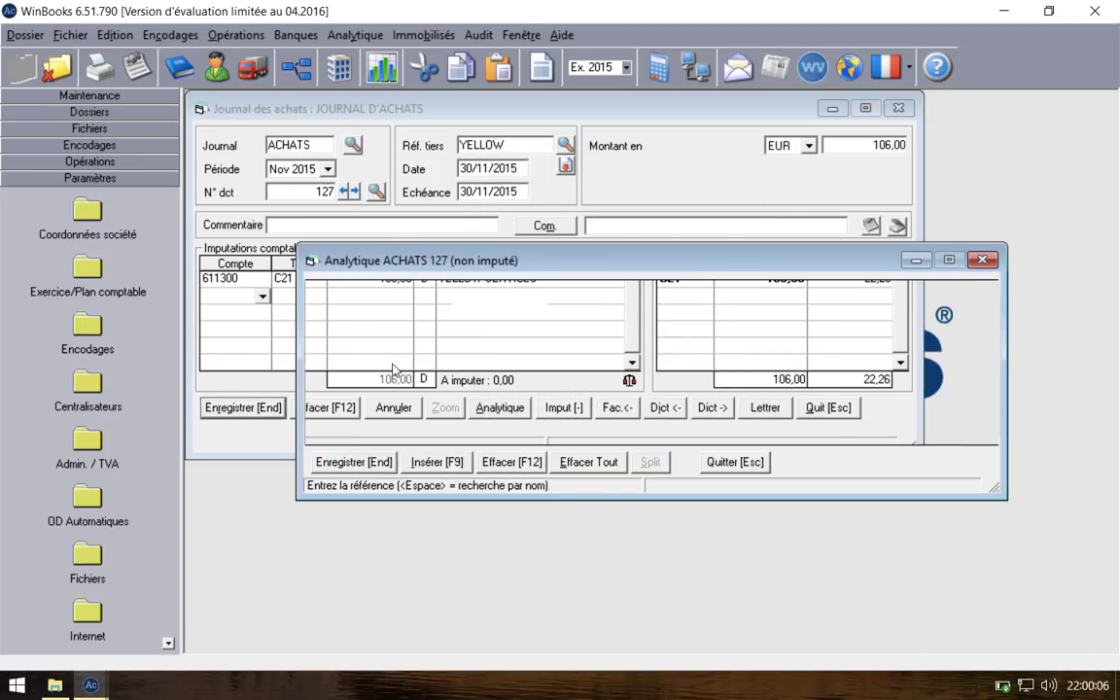
click(542, 303)
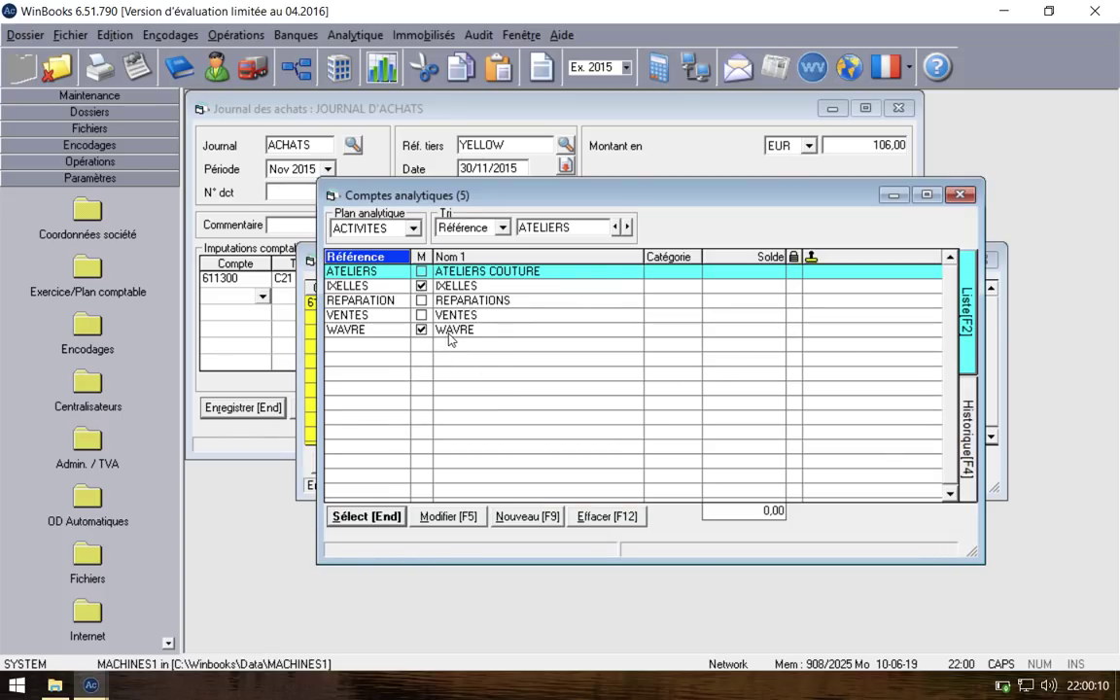
double_click(443, 331)
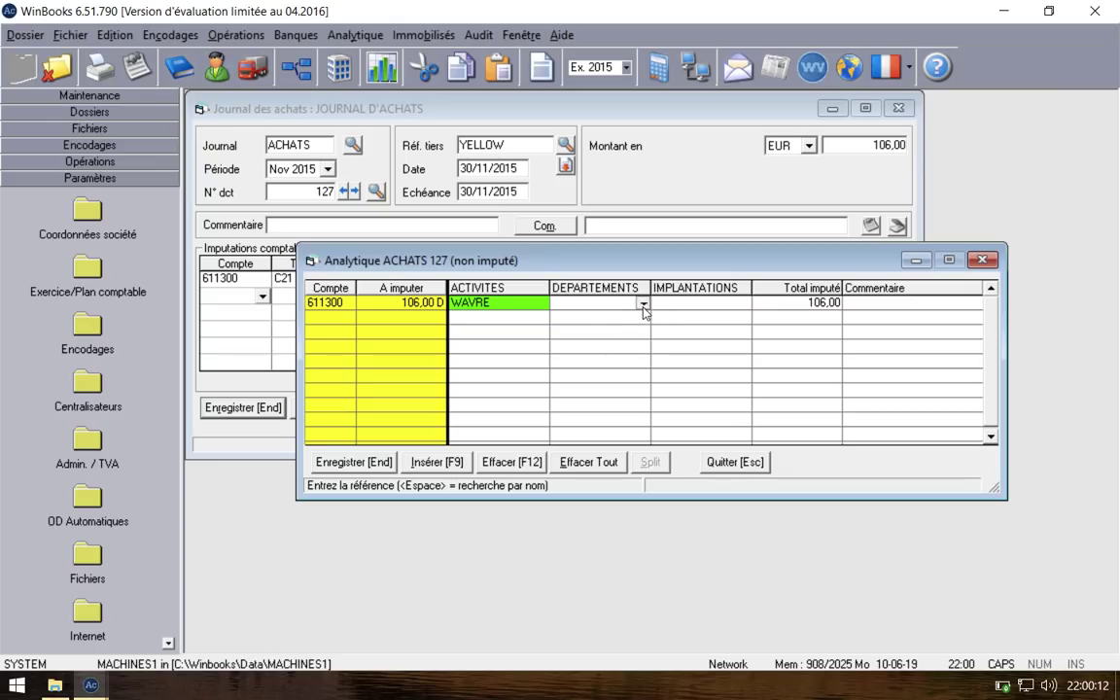
click(641, 305)
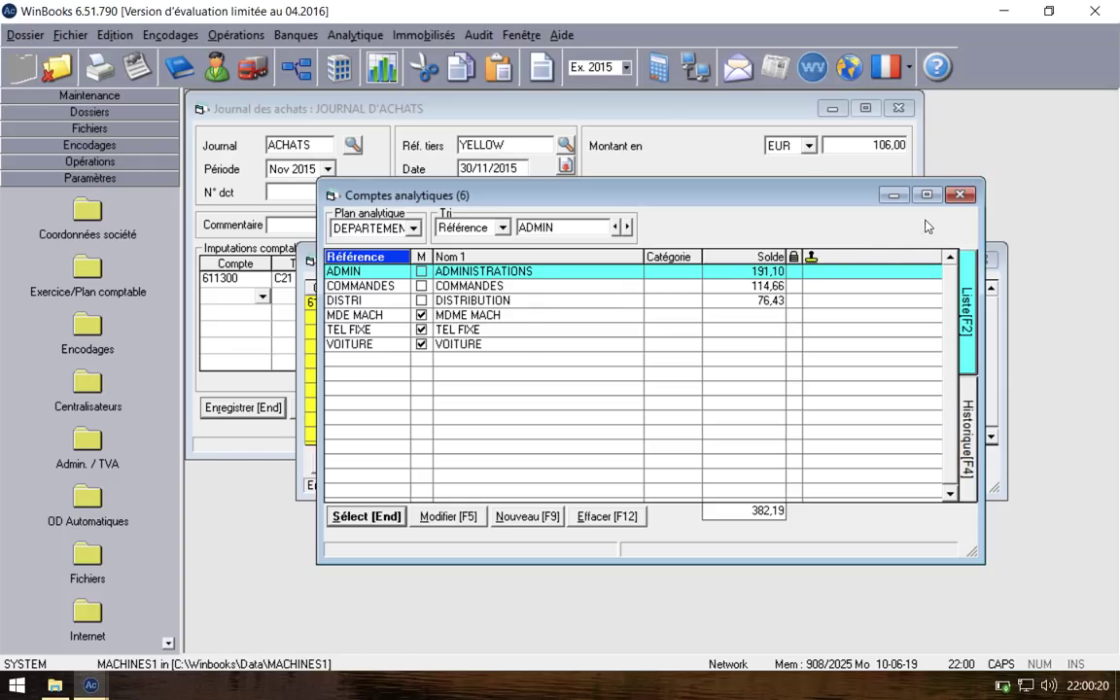
click(962, 198)
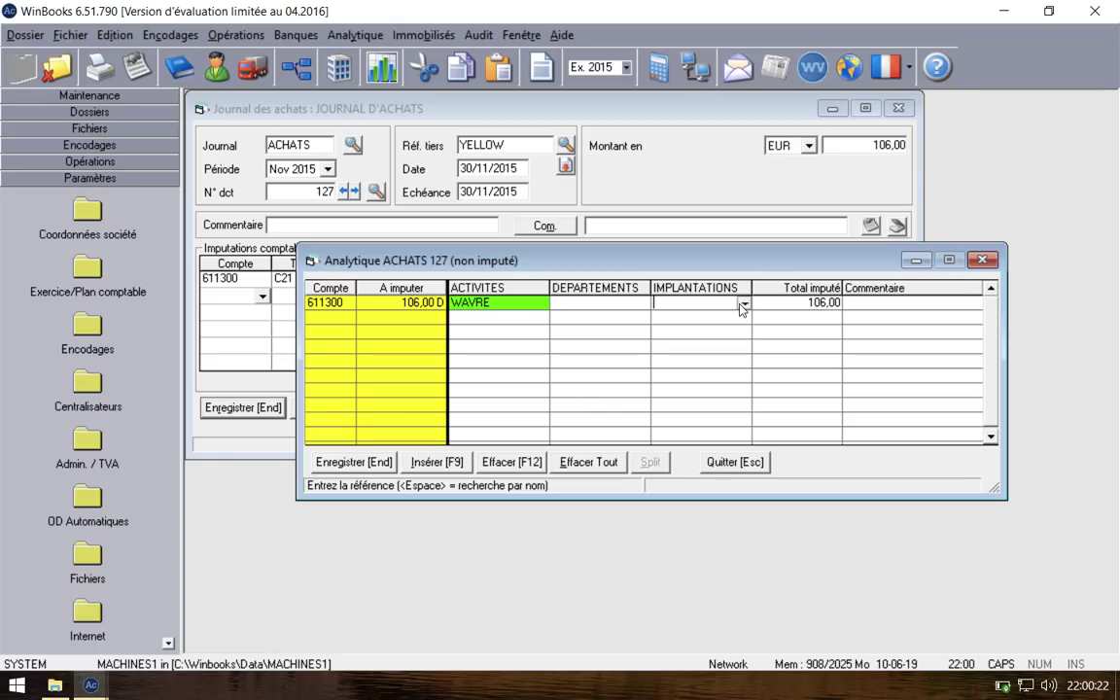
Step: Assign the 611300 line to the WAVRE implantation, and record the analytic allocation together with the purchase invoice
key(F2)
click(557, 286)
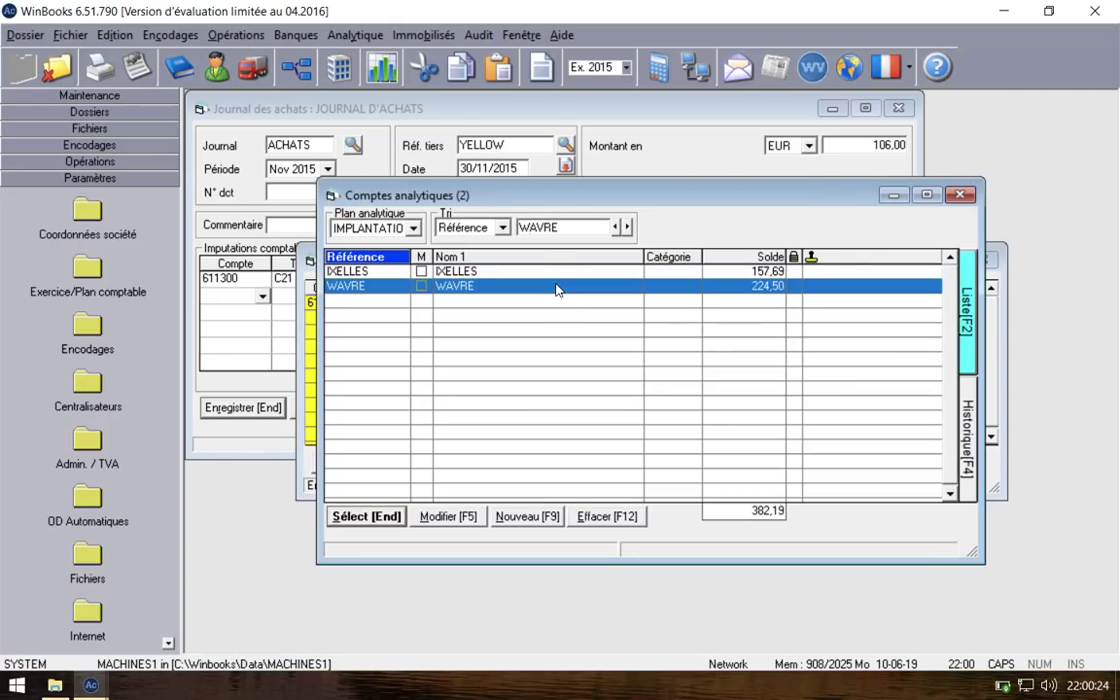
double_click(559, 287)
click(354, 463)
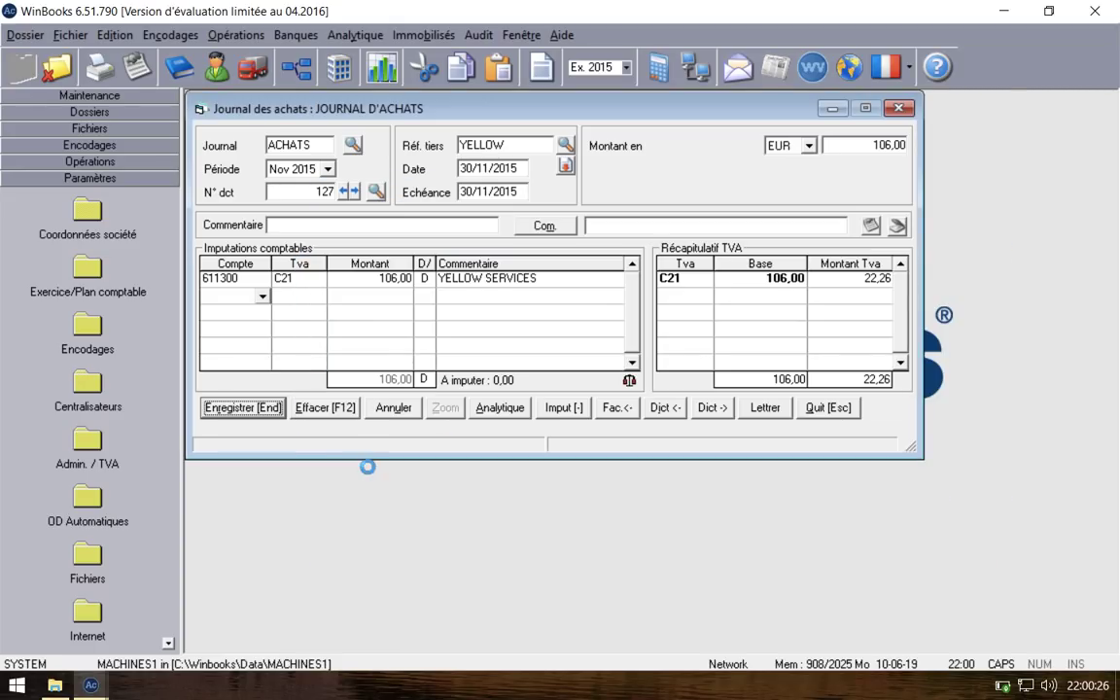
key(End)
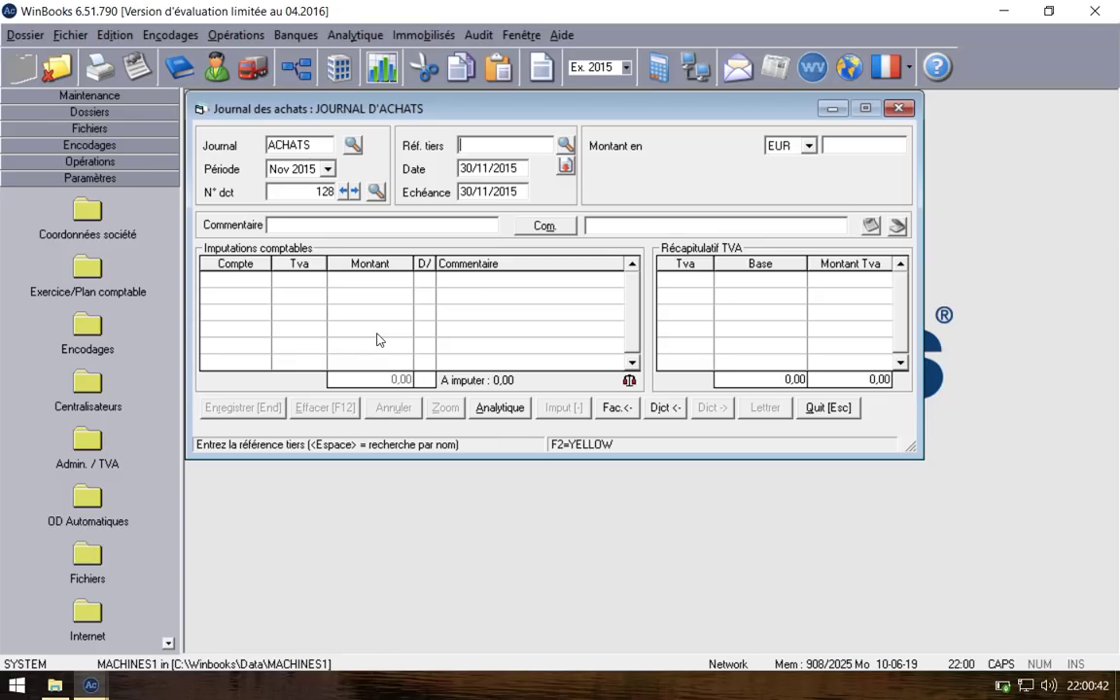
Step: Begin a purchase invoice for supplier BROTHER, keeping 30/11/2015 as document and due date, with a total of 1.066,00 EUR
text(BROTHER)
key(Return)
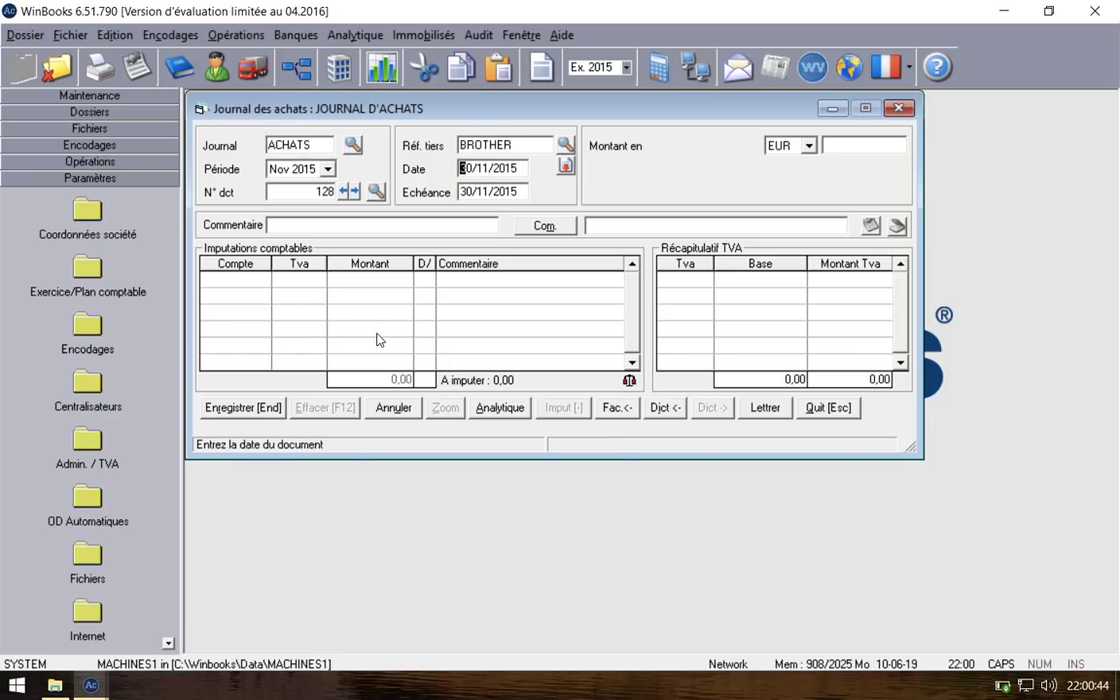
key(Return)
key(Return)
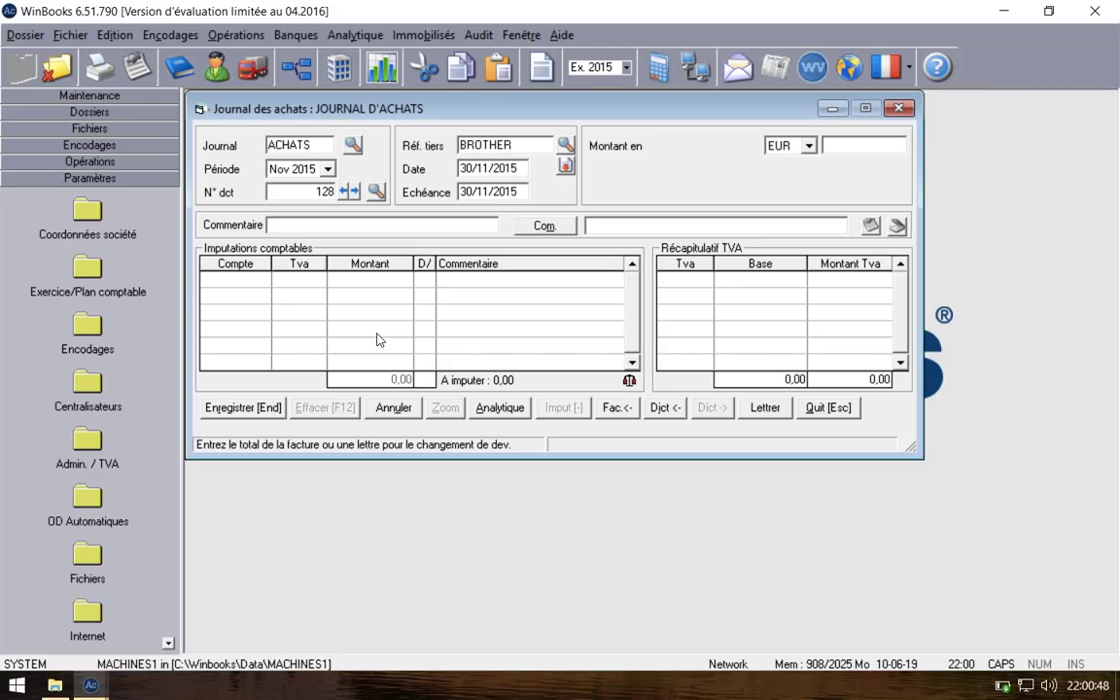
text(10)
key(Return)
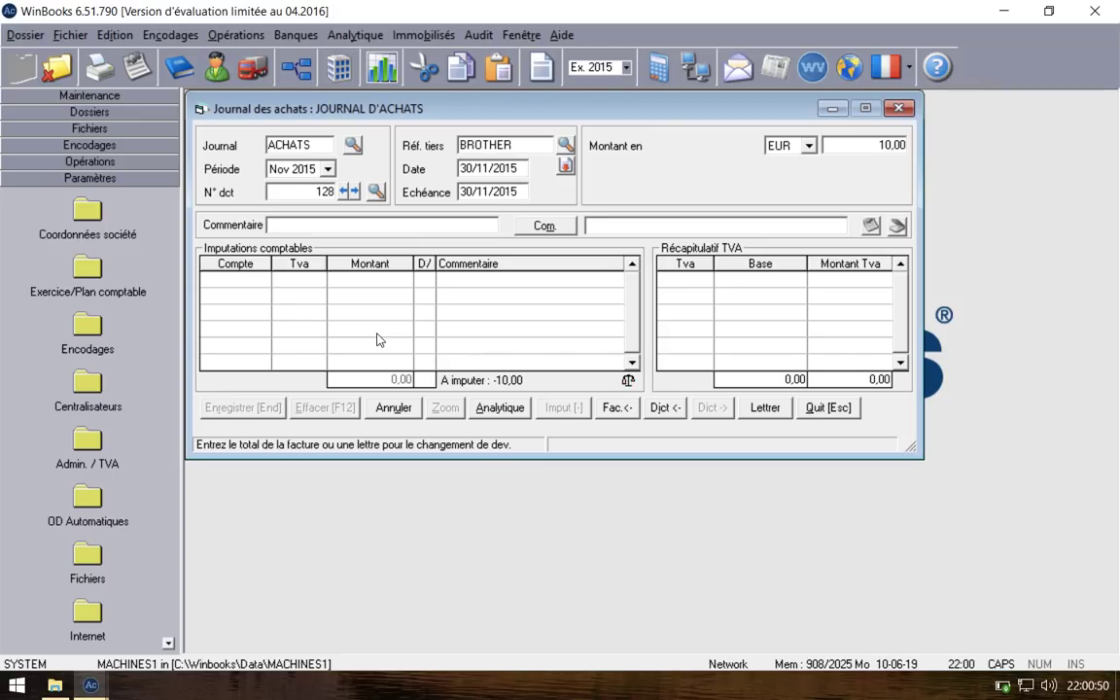
text(66)
key(Return)
key(Return)
key(Return)
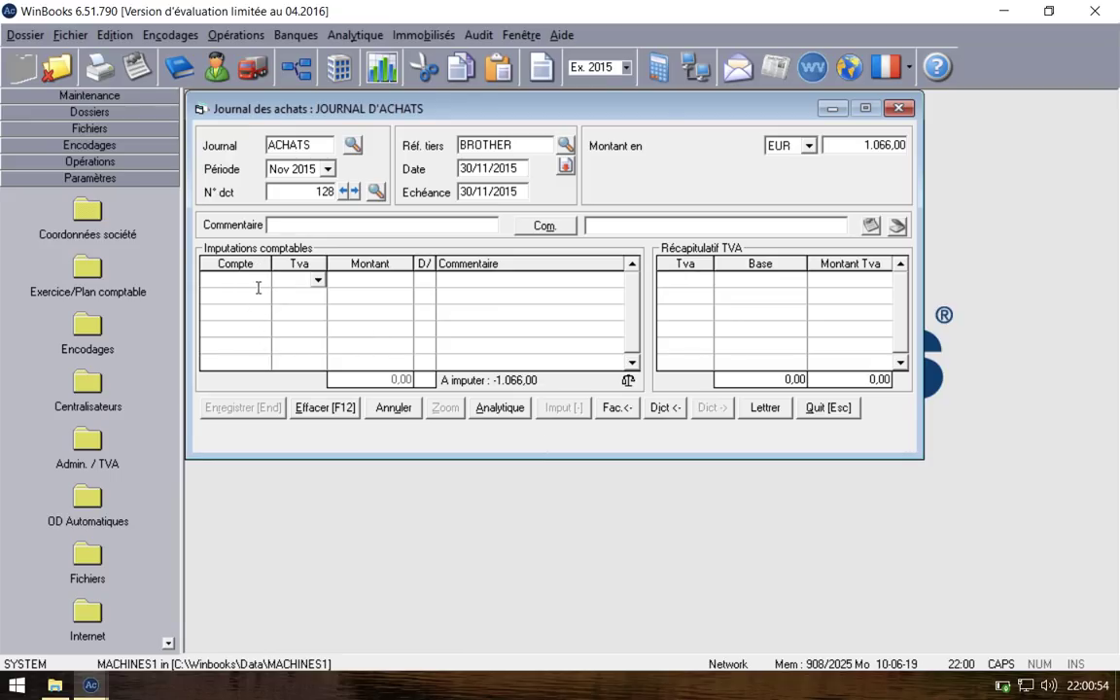
Step: Post the BROTHER invoice to account 604000 ACHATS MACHINES ET MERCERIE without a VAT code
click(209, 279)
text(60000004)
key(Return)
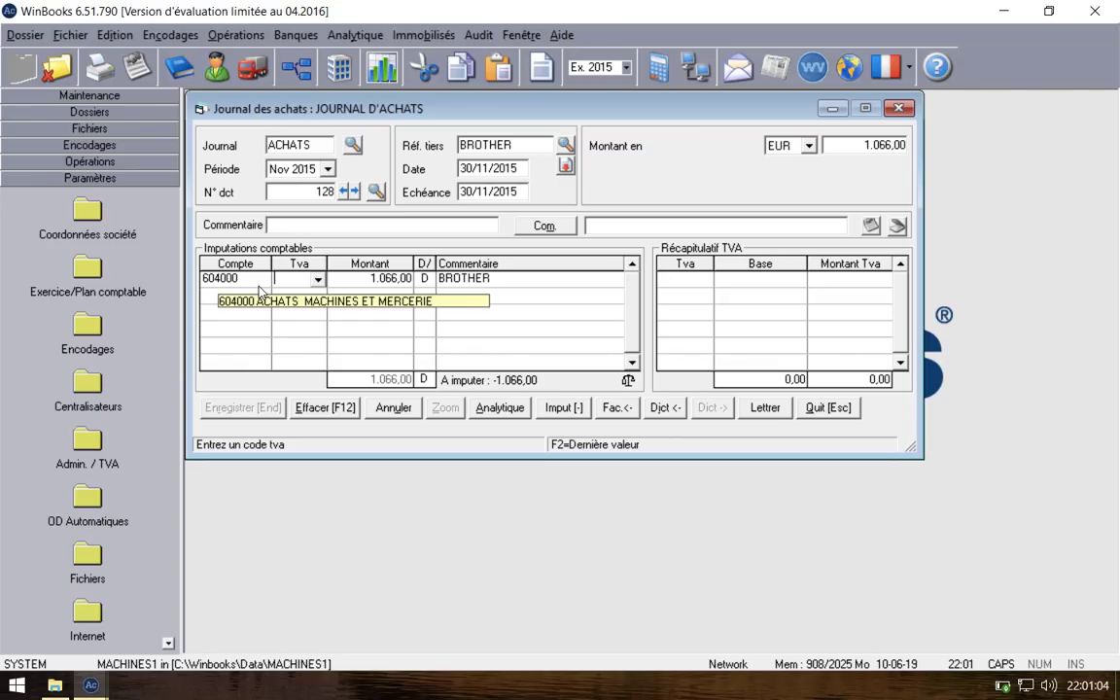
key(Return)
key(Return)
key(Return)
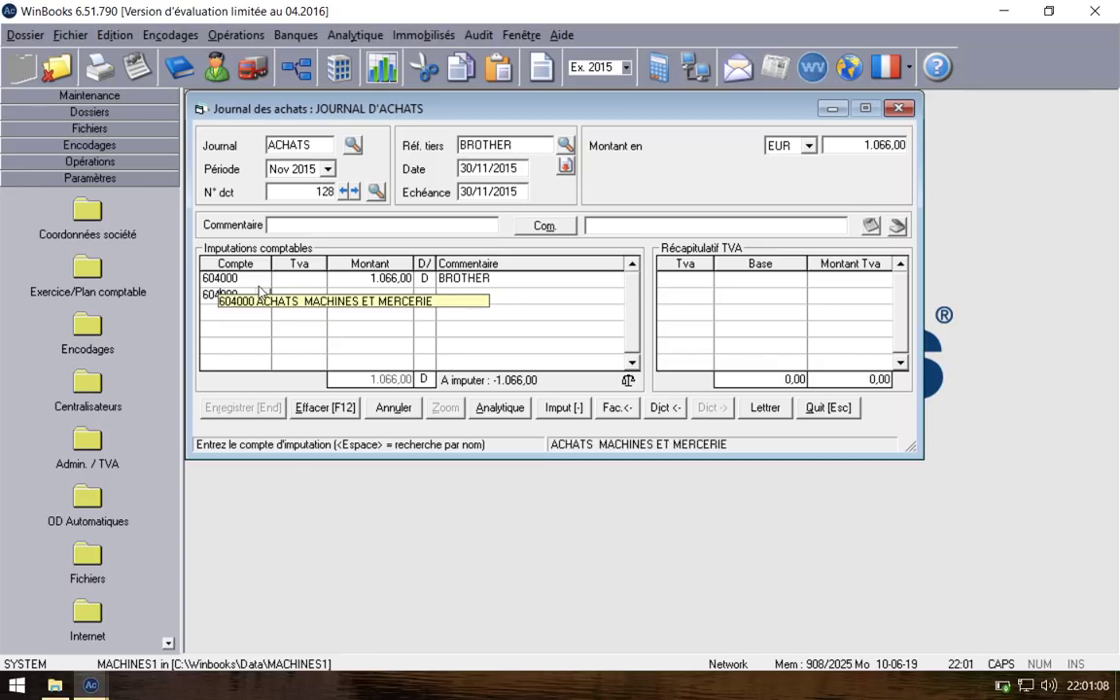
Step: Complete a second posting line on account 604000 with an amount of 8,30 and no VAT code
key(Return)
key(Return)
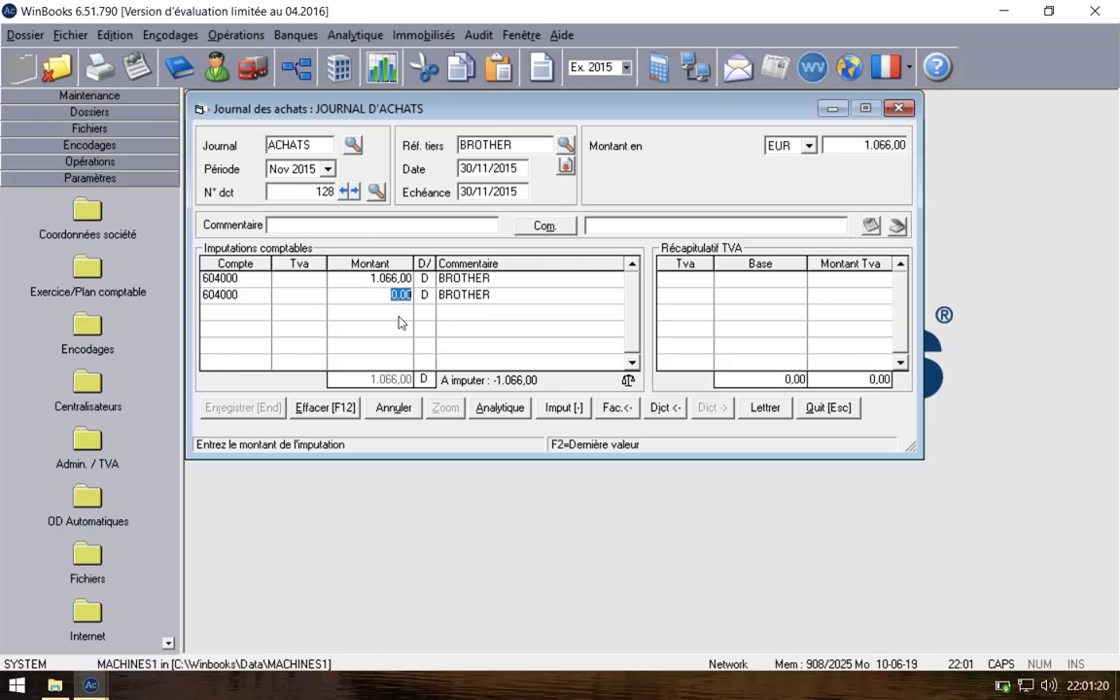
text(8,30)
key(Return)
Step: Set the first 604000 line's amount to 1.057,70
click(387, 279)
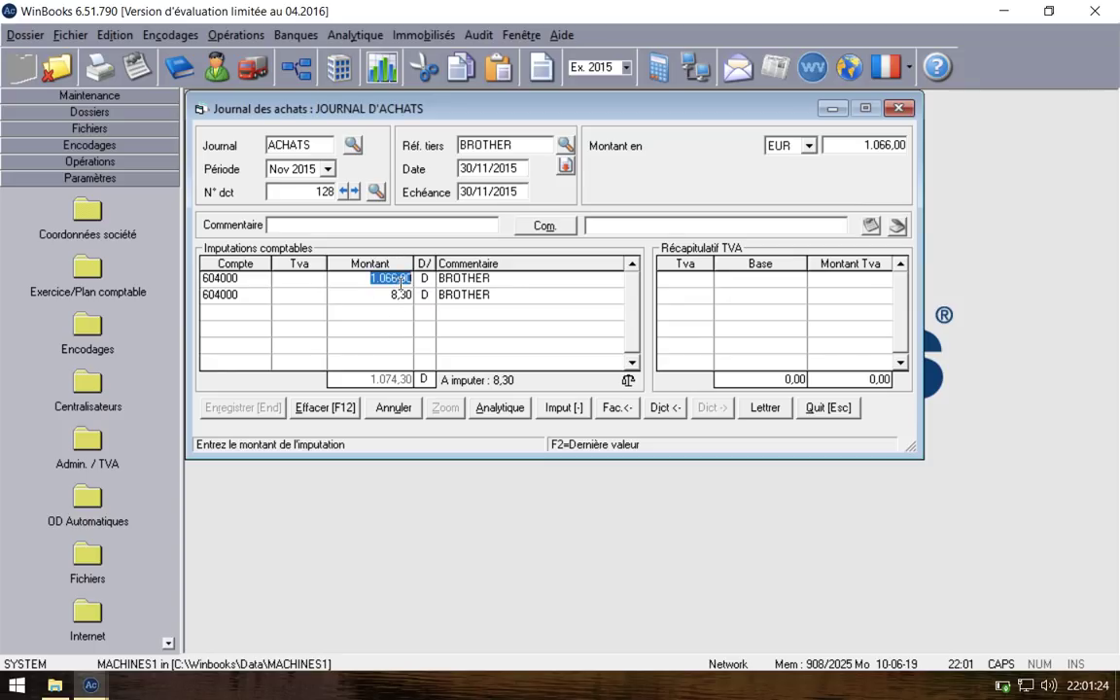
click(392, 279)
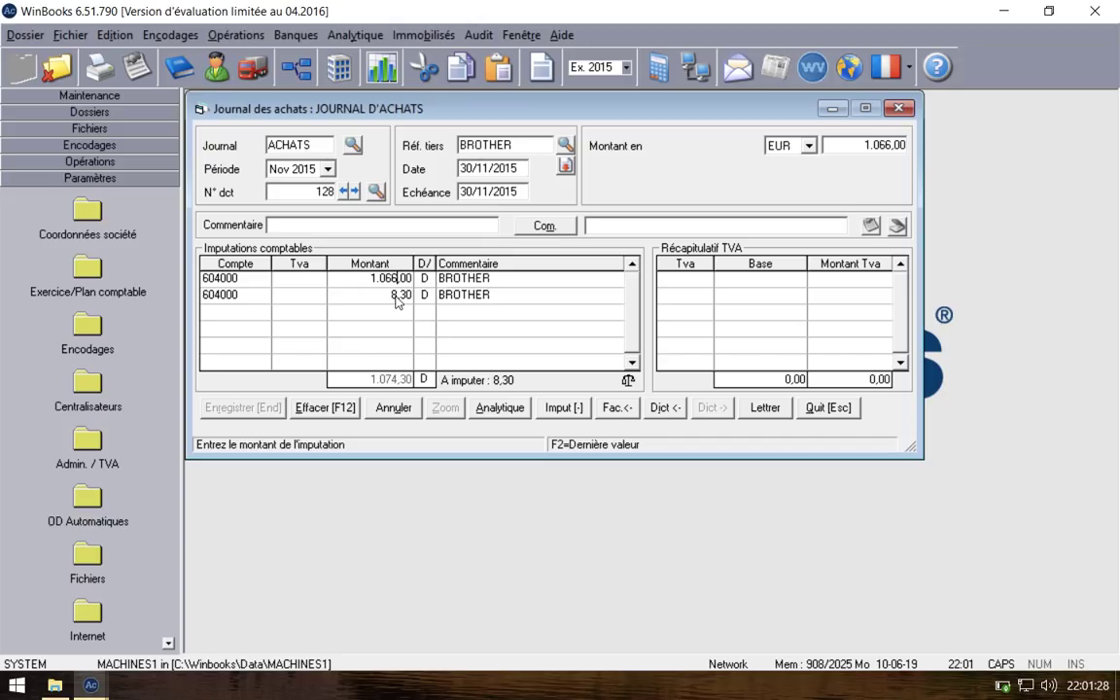
key(BackSpace)
key(BackSpace)
text(57)
text(7)
key(Return)
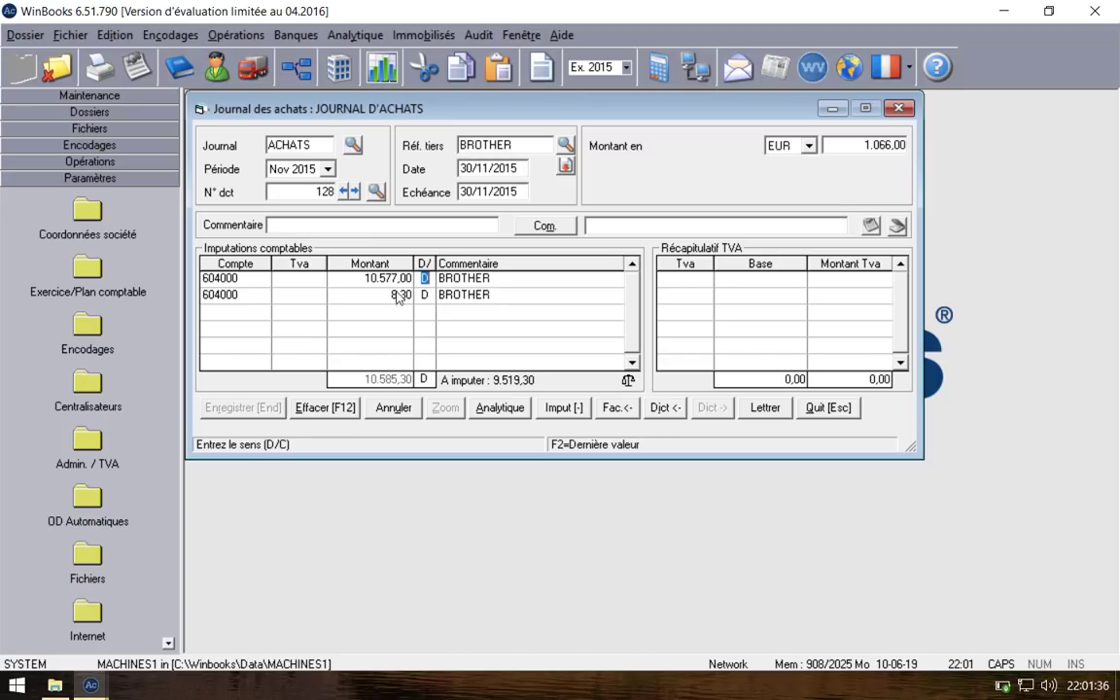
click(378, 278)
key(BackSpace)
key(Return)
click(377, 278)
key(BackSpace)
key(BackSpace)
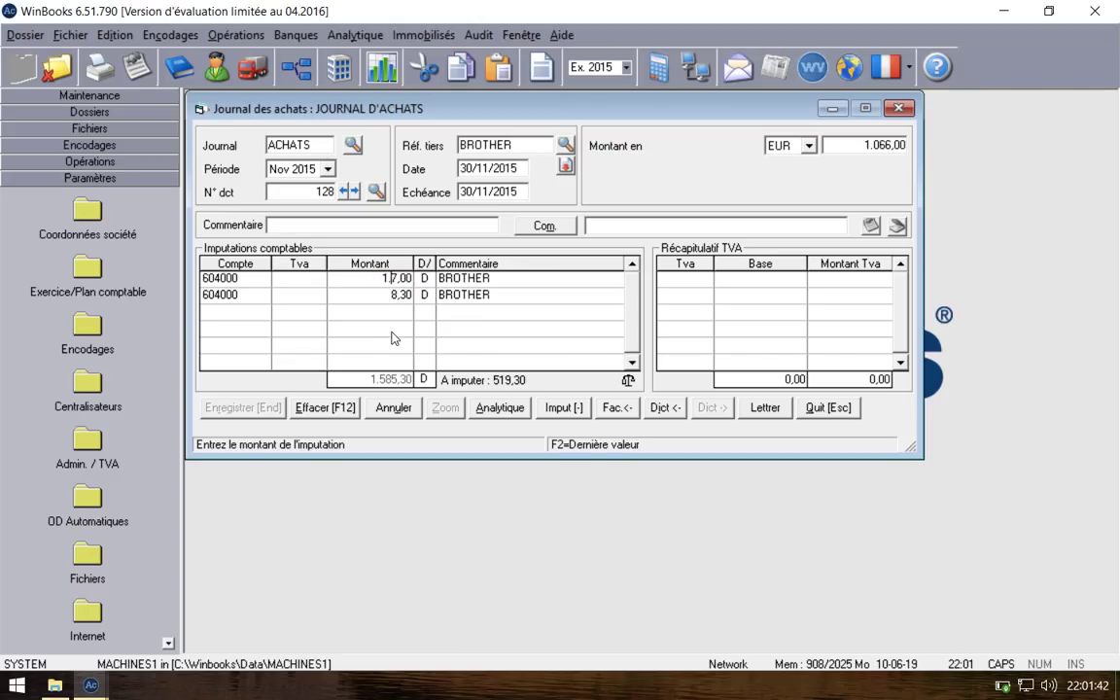
text(05)
key(Return)
key(shift+Tab)
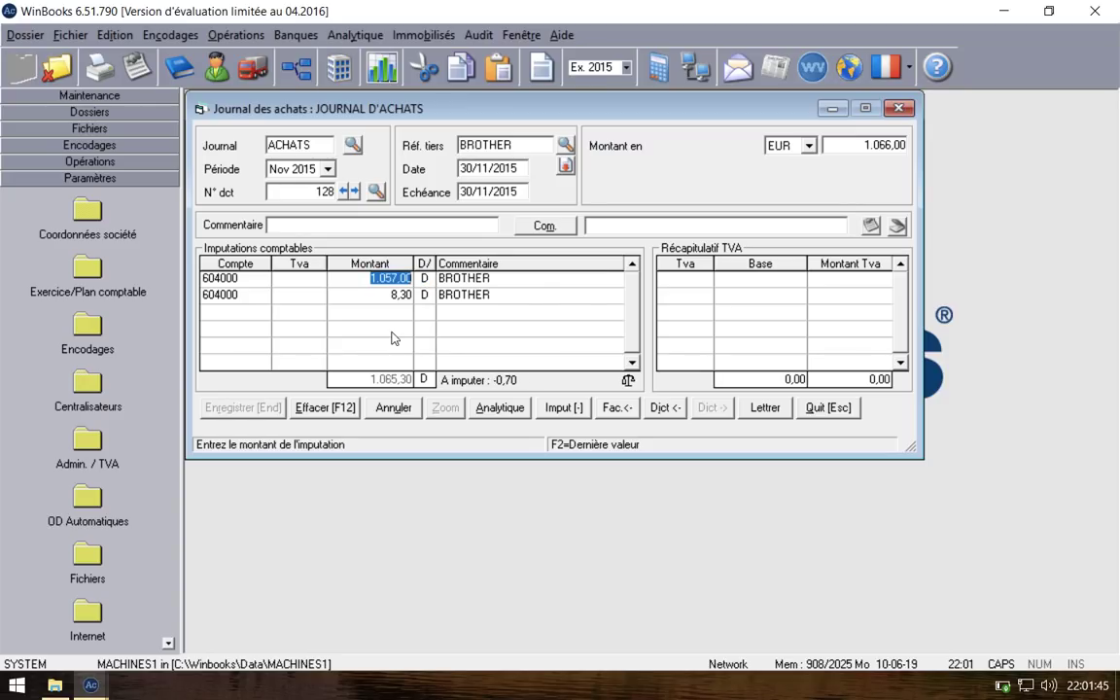
click(405, 278)
text(7)
key(Return)
key(Return)
key(Return)
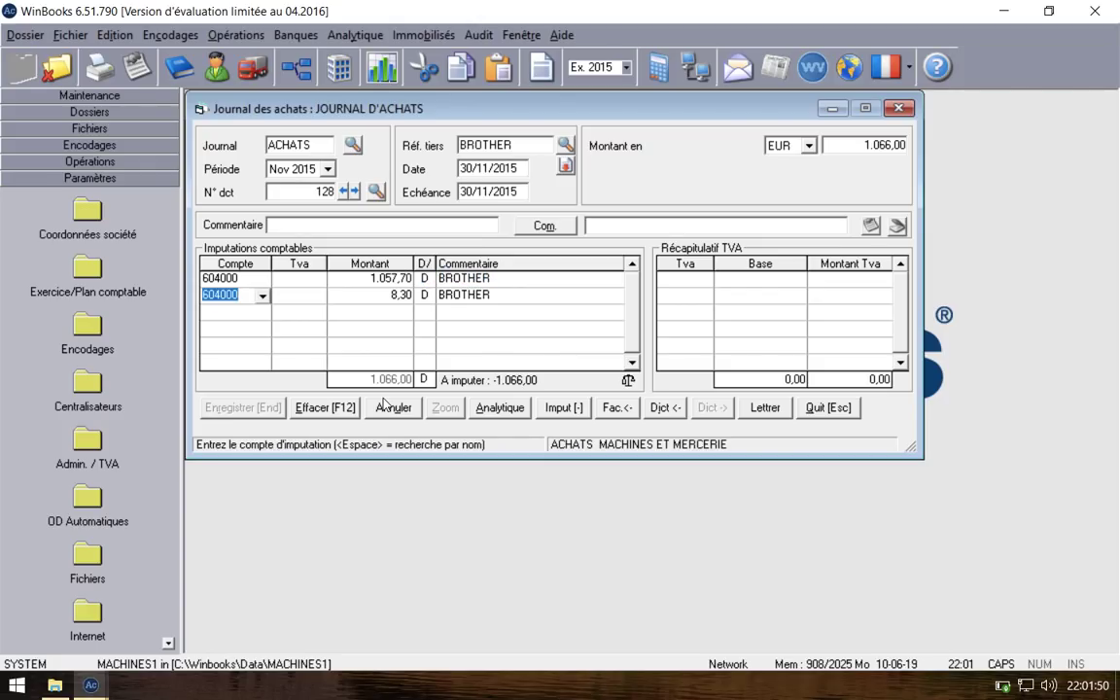
Step: Examine the national purchase VAT codes available for the first 604000 line without choosing one
key(Return)
key(Return)
key(Return)
key(Return)
click(318, 281)
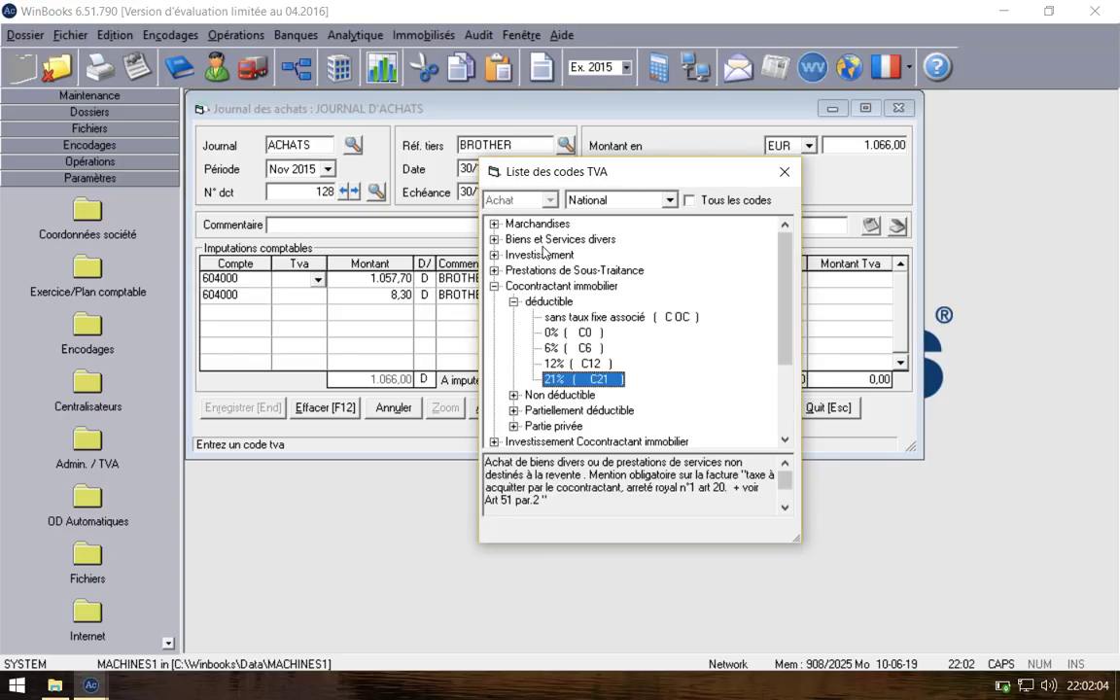
click(785, 171)
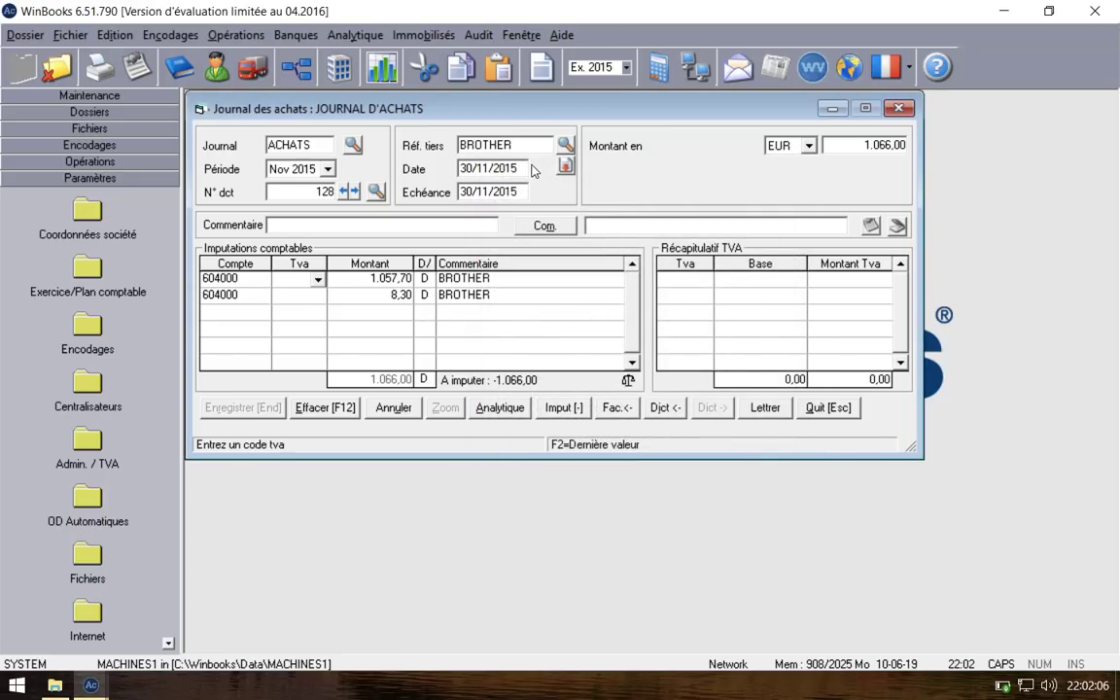
click(317, 279)
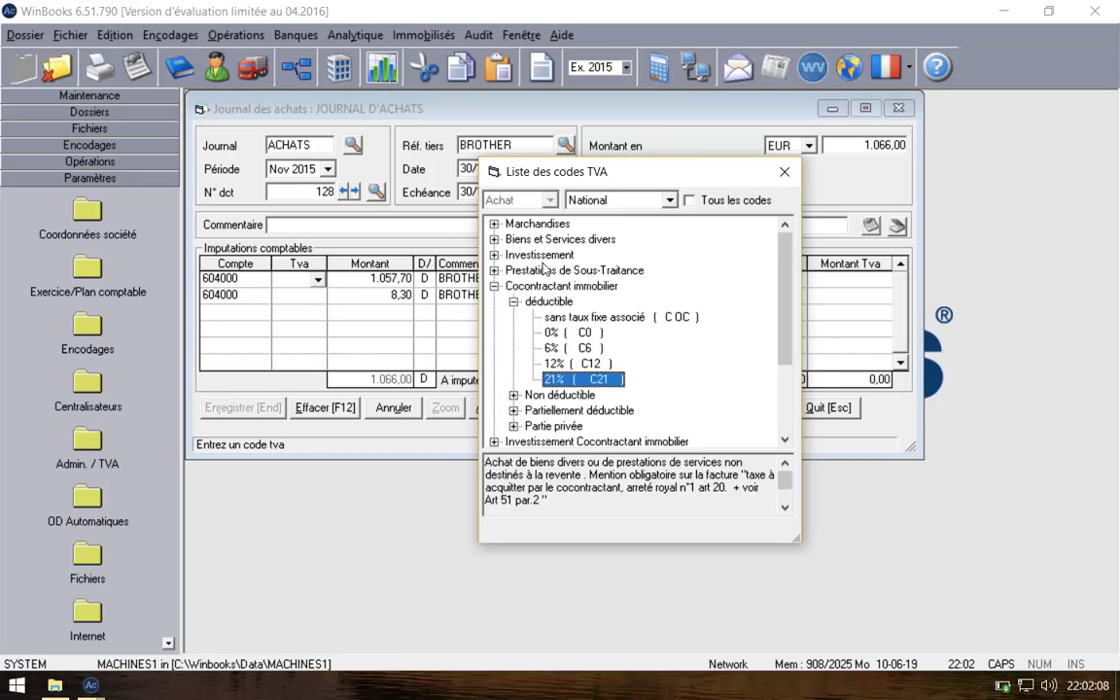
scroll(508, 283, down, 3)
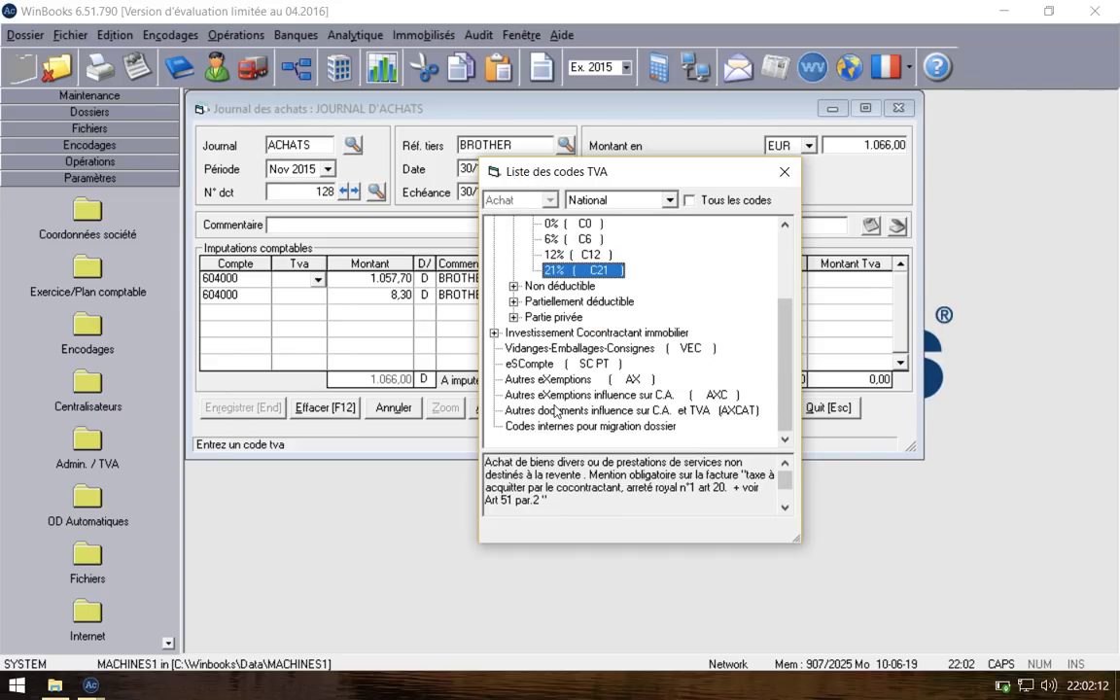
click(784, 172)
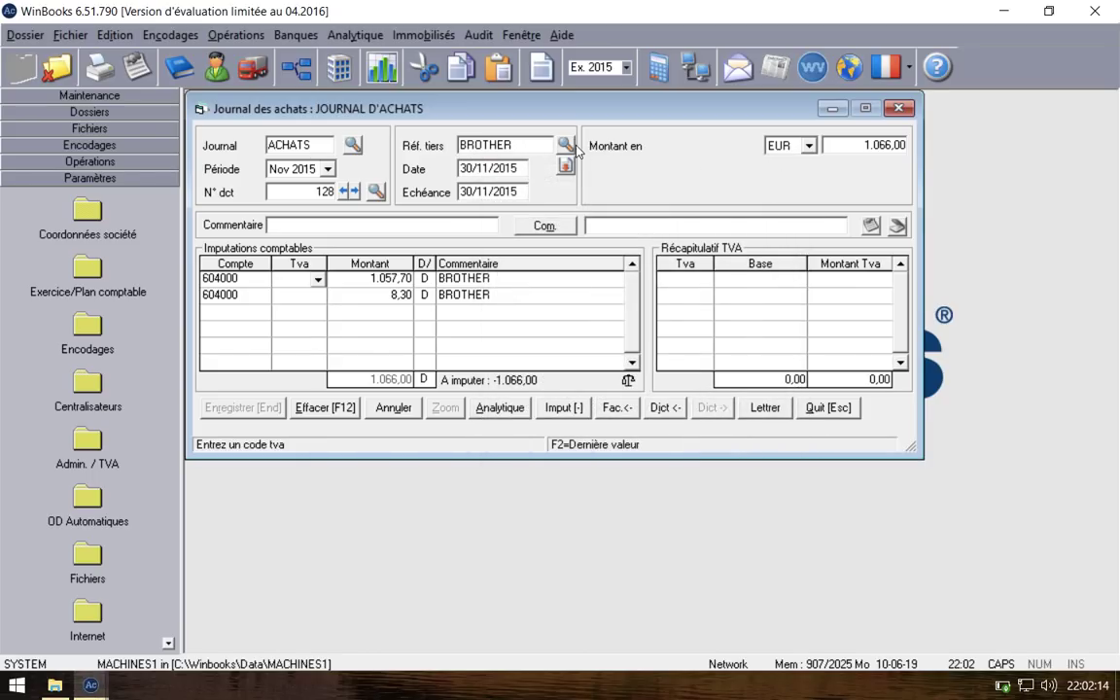
Step: Set the country in the BROTHER supplier record to DE (ALLEMAGNE), save it and reselect the supplier for the invoice
click(568, 143)
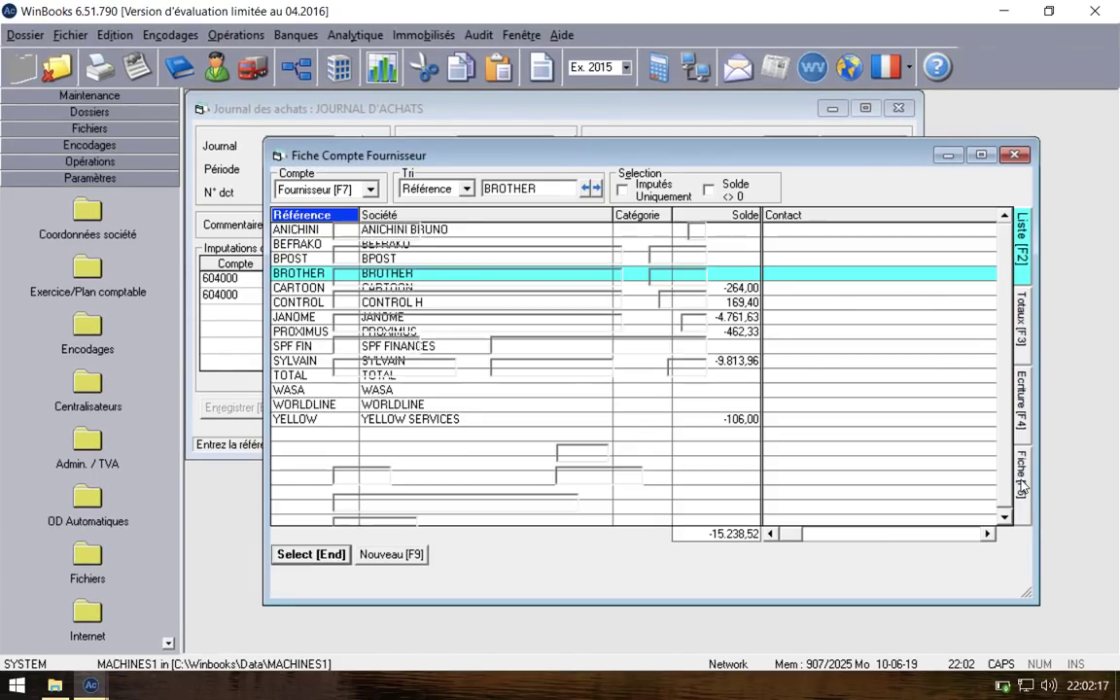
click(1021, 486)
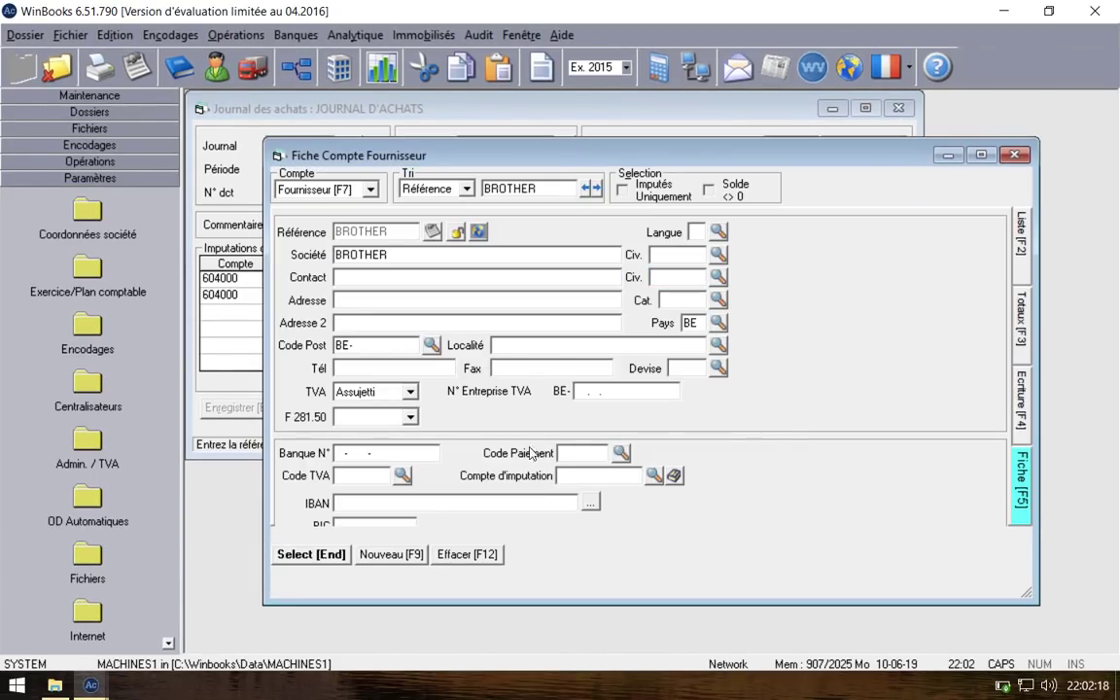
click(720, 324)
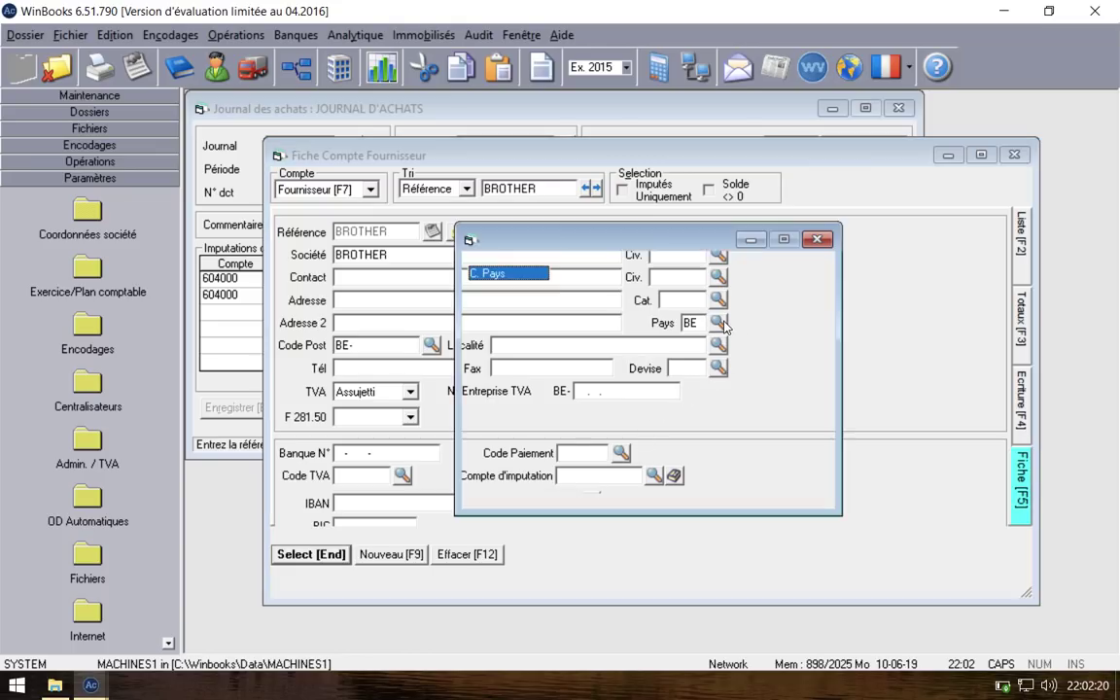
text(DE)
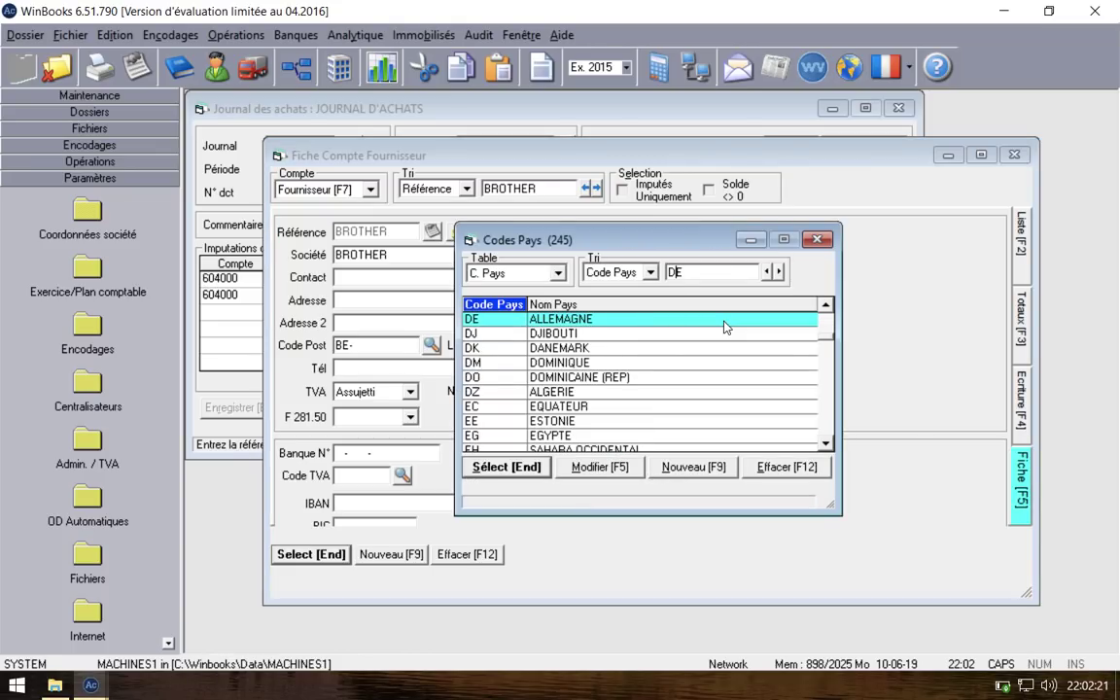
double_click(670, 323)
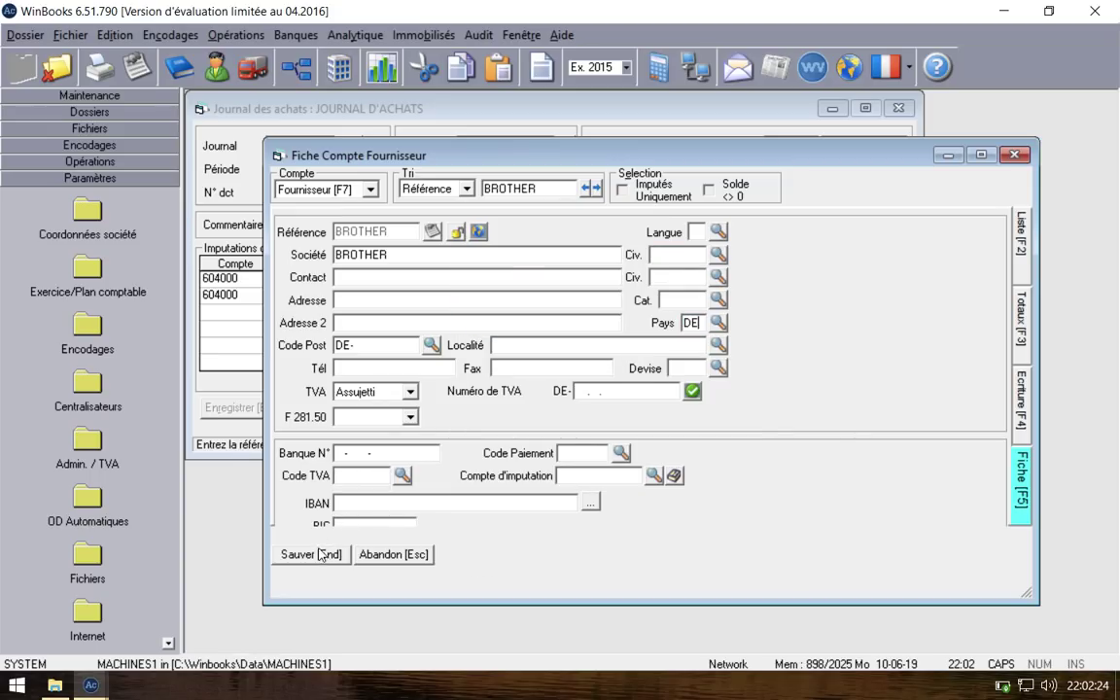
click(311, 554)
click(317, 555)
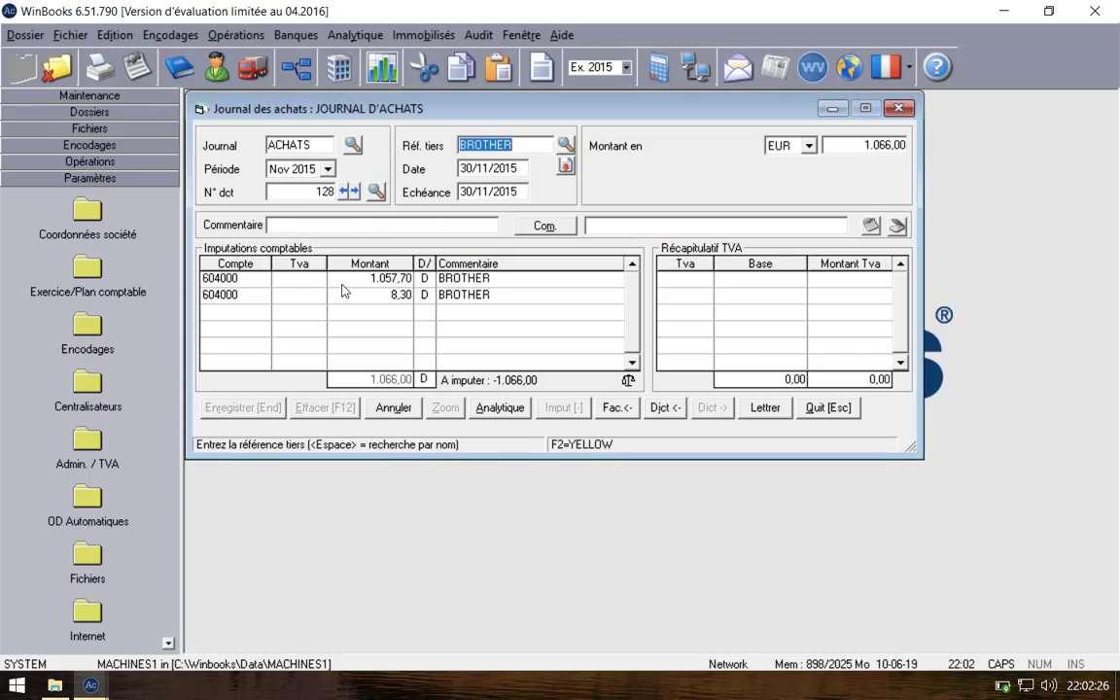
Step: Assign the intra-community deductible merchandise VAT code EM21 to the first 604000 line
click(314, 279)
click(318, 280)
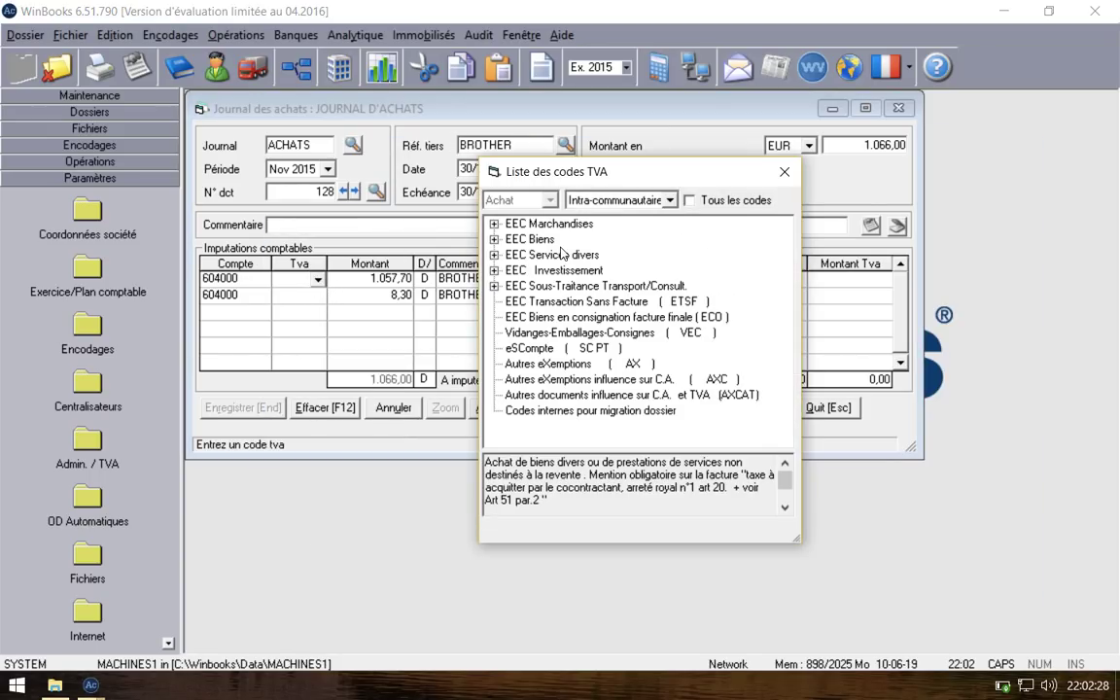
click(495, 224)
click(525, 239)
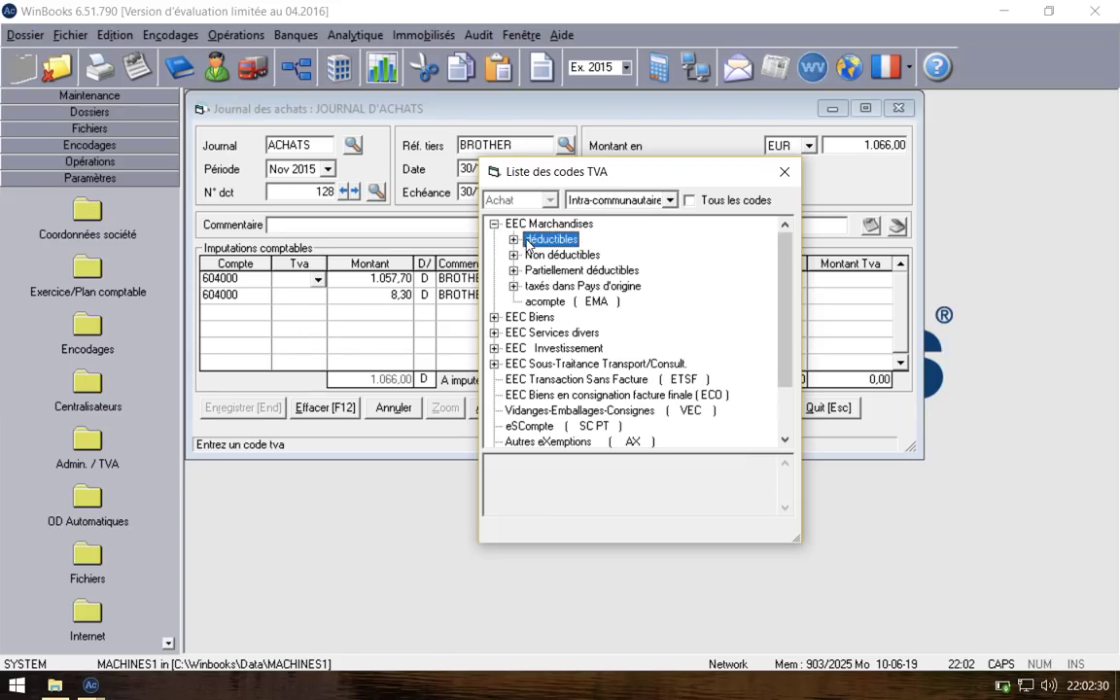
click(514, 239)
click(551, 321)
double_click(550, 318)
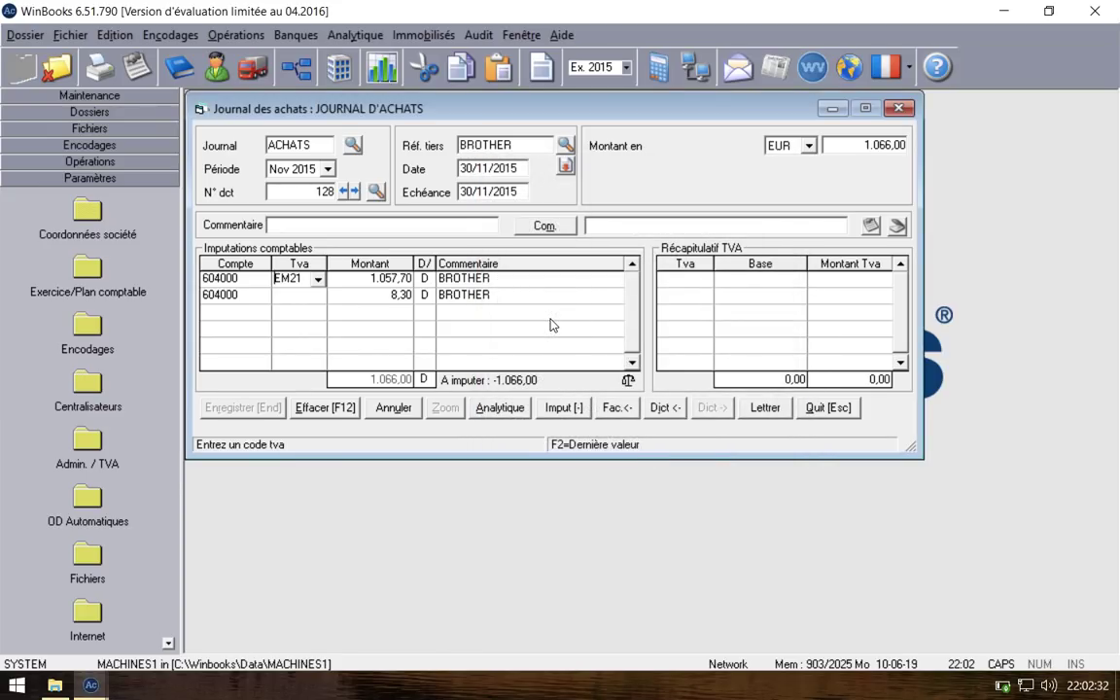
key(Return)
Step: Assign VAT code EM0 to the second 604000 line of 8,30
click(322, 301)
text(EM)
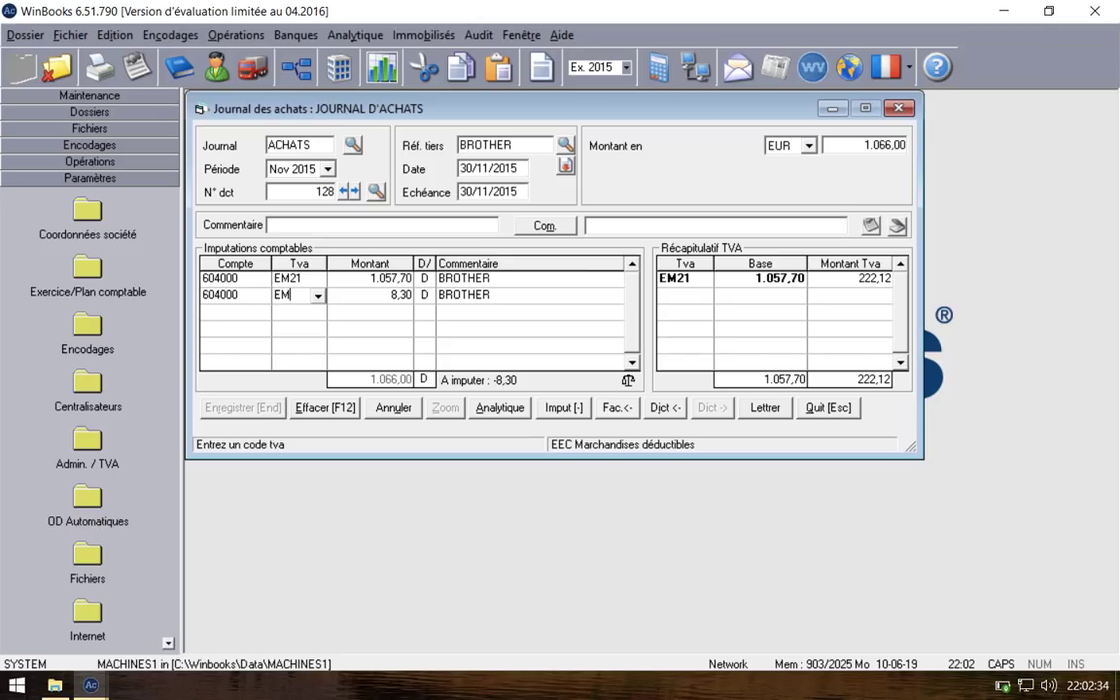
text(0)
key(Return)
key(Return)
key(Return)
key(Return)
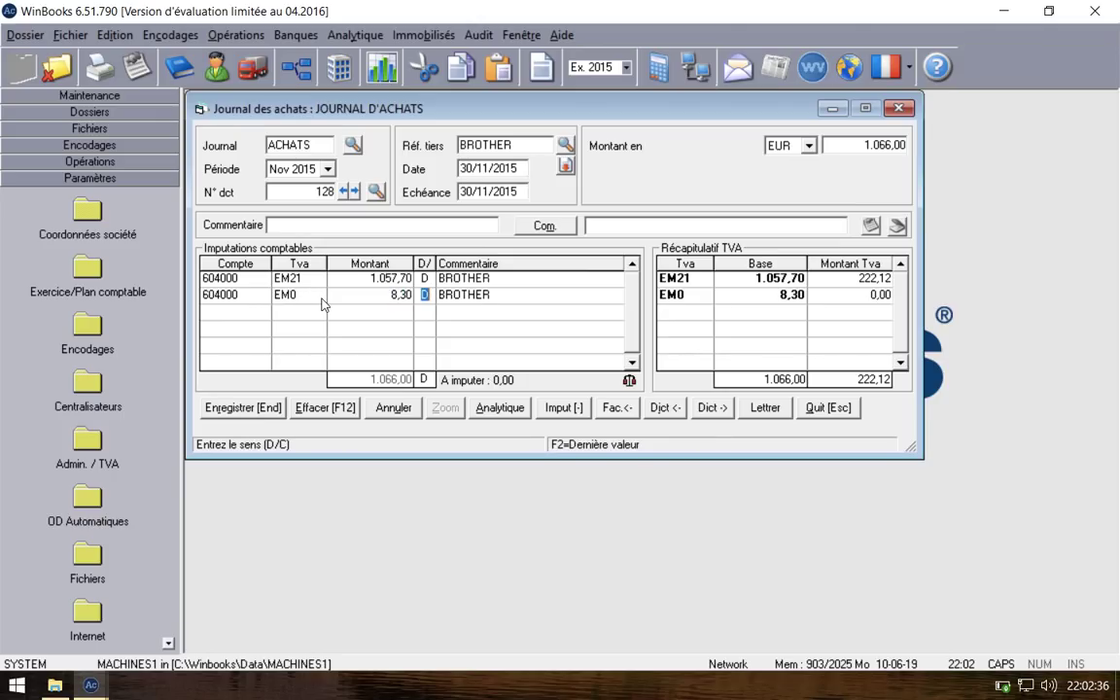
Step: Register the BROTHER invoice and allocate the 1.057,70 amount to the VENTES activity
click(242, 407)
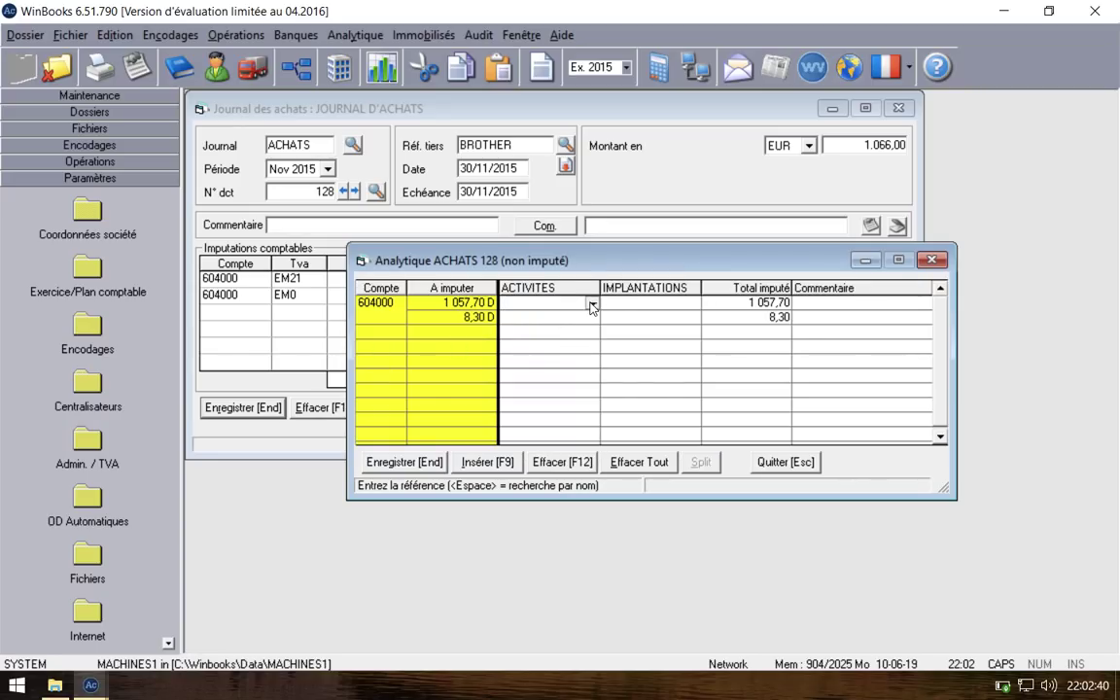
click(591, 306)
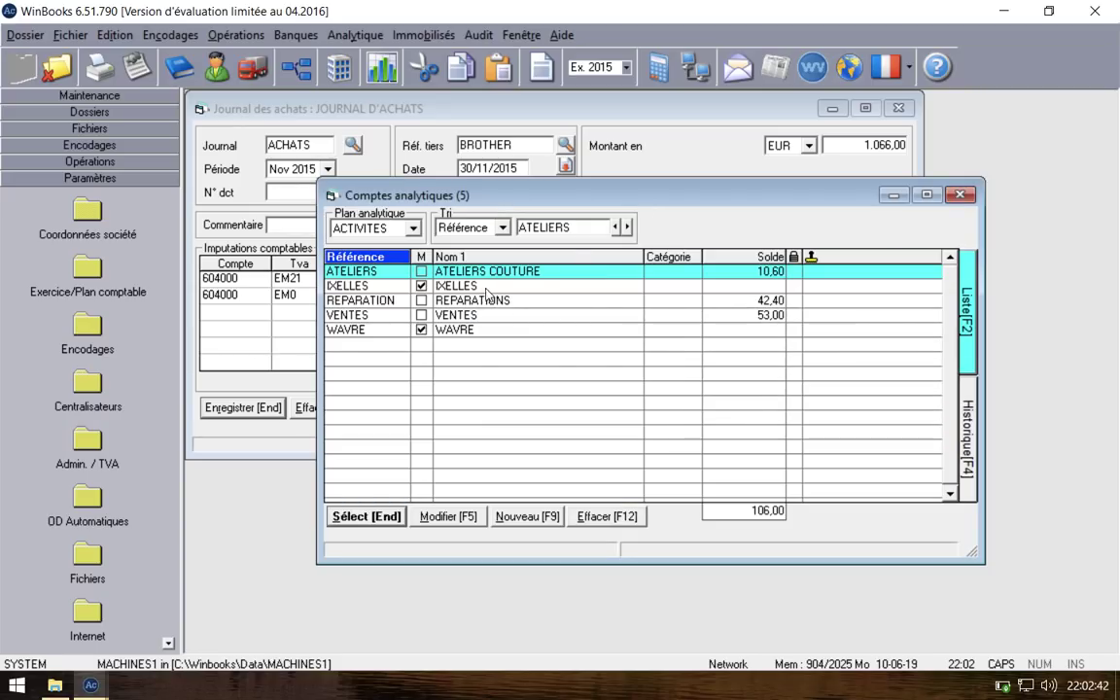
double_click(450, 315)
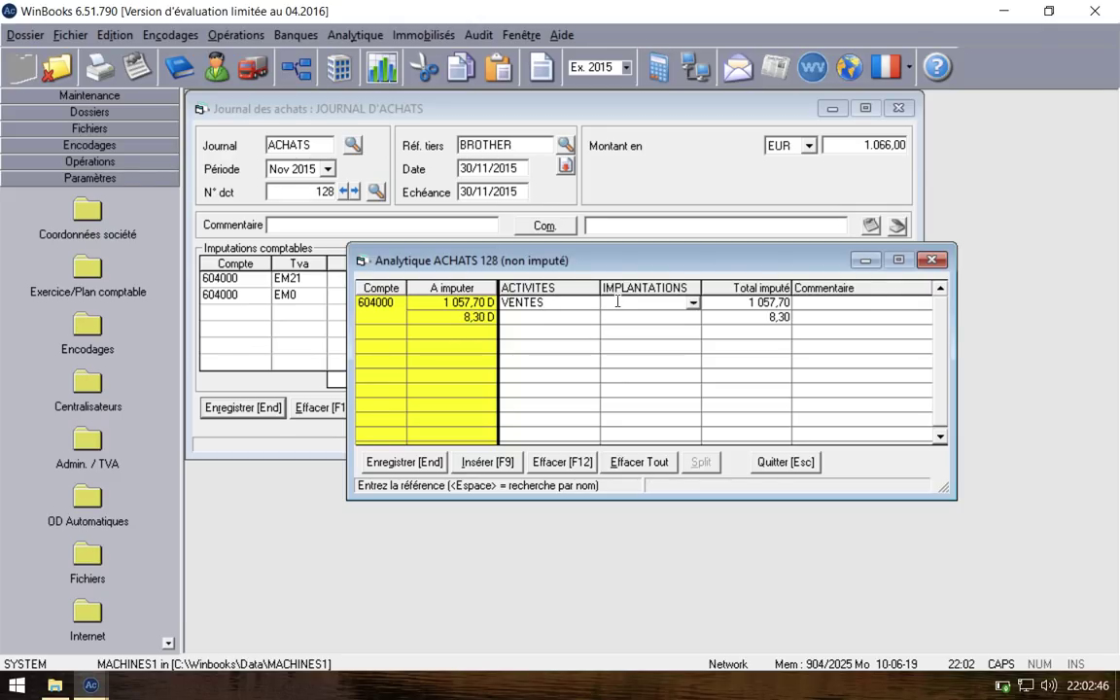
Step: Split the 1.057,70 VENTES allocation by setting its first part to 528,85
click(745, 302)
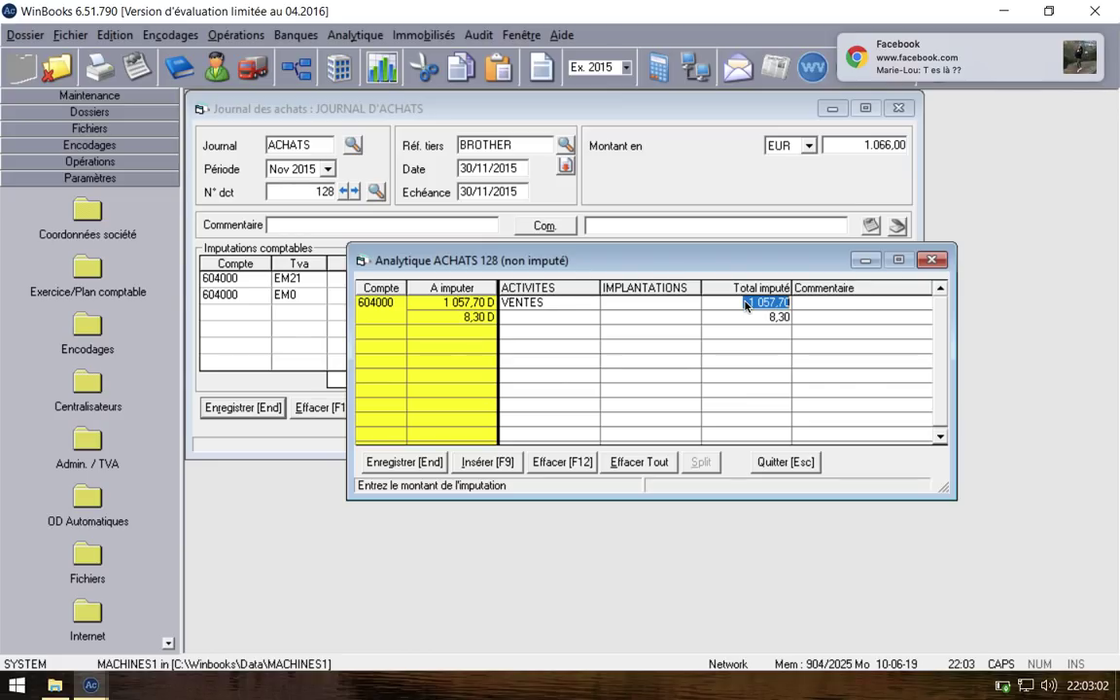
text(528,86)
key(Return)
key(Return)
key(Return)
click(748, 302)
key(BackSpace)
text(5)
key(Return)
click(788, 317)
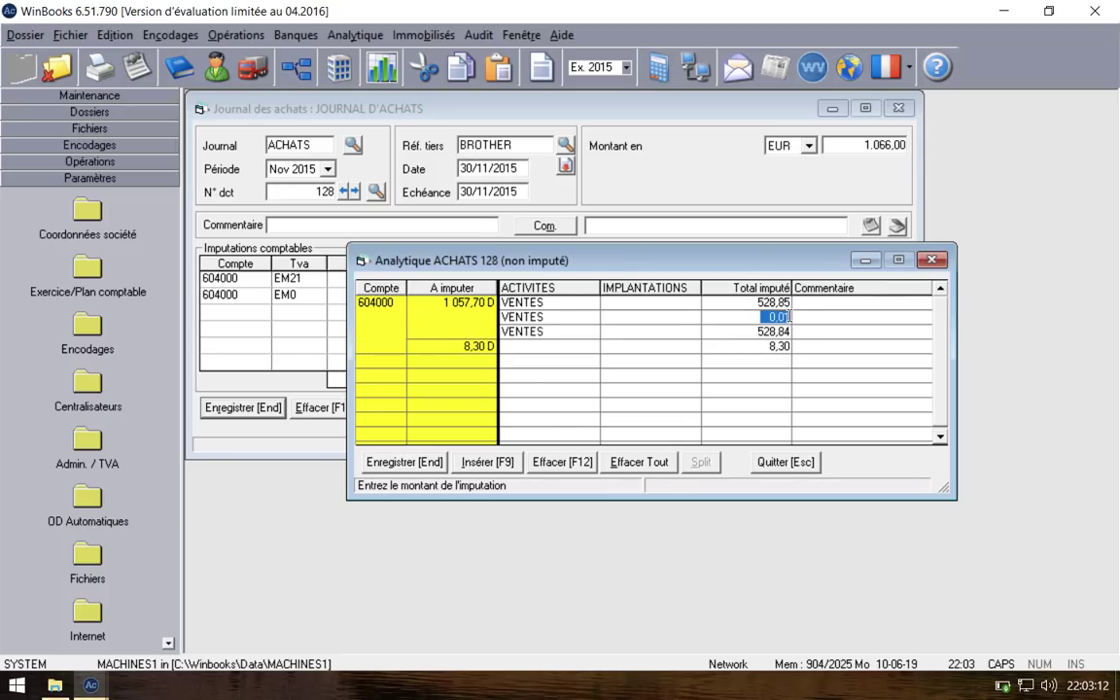
Step: Assign the 528,85 part to the WAVRE site and the other two VENTES parts to IXELLES
key(Left)
key(Left)
key(Up)
key(Right)
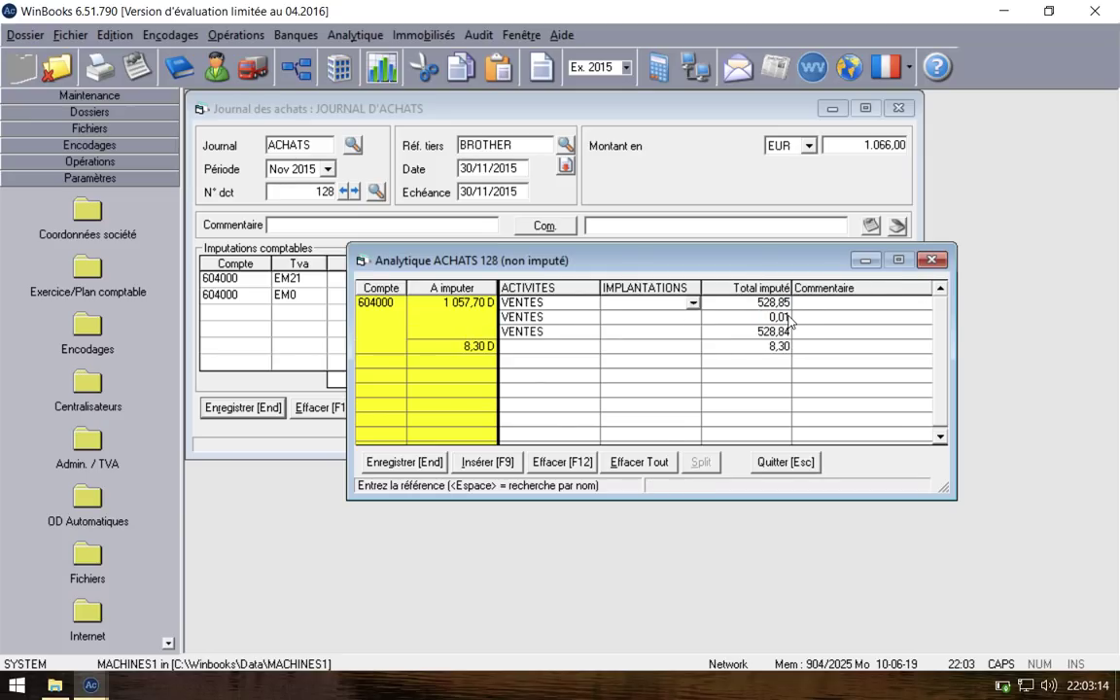
text(WAVRE)
key(Return)
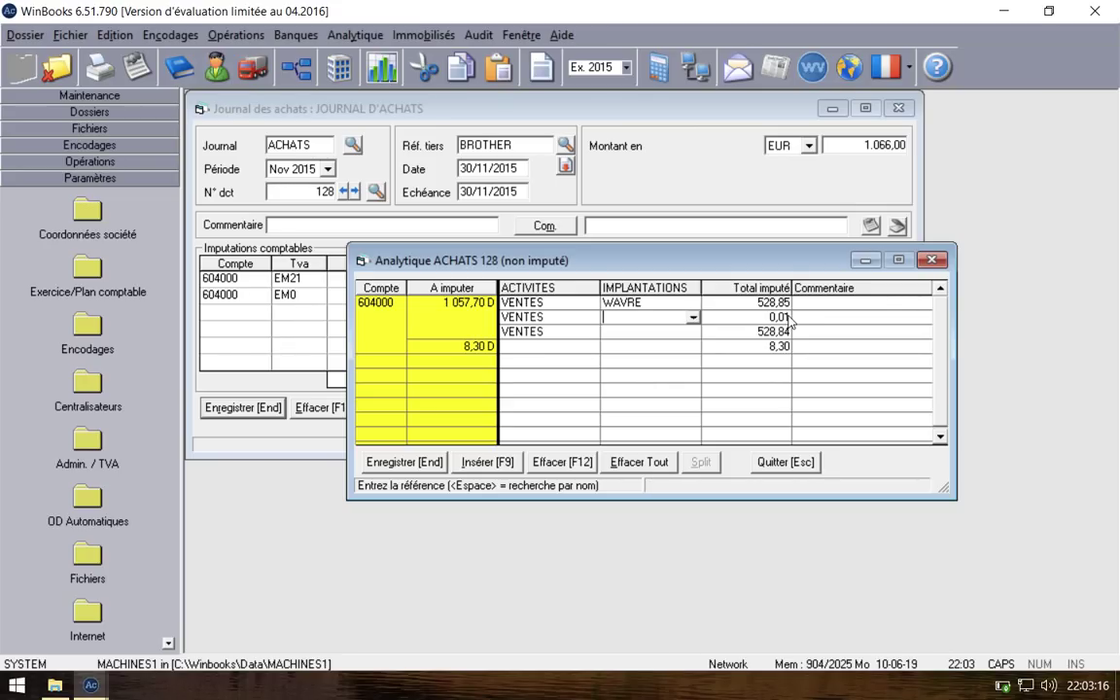
text(IXELLES)
key(Return)
text(IXELLES)
key(Return)
Step: Split the 8,30 analytic amount by setting its first part to 4,15
key(Return)
key(Return)
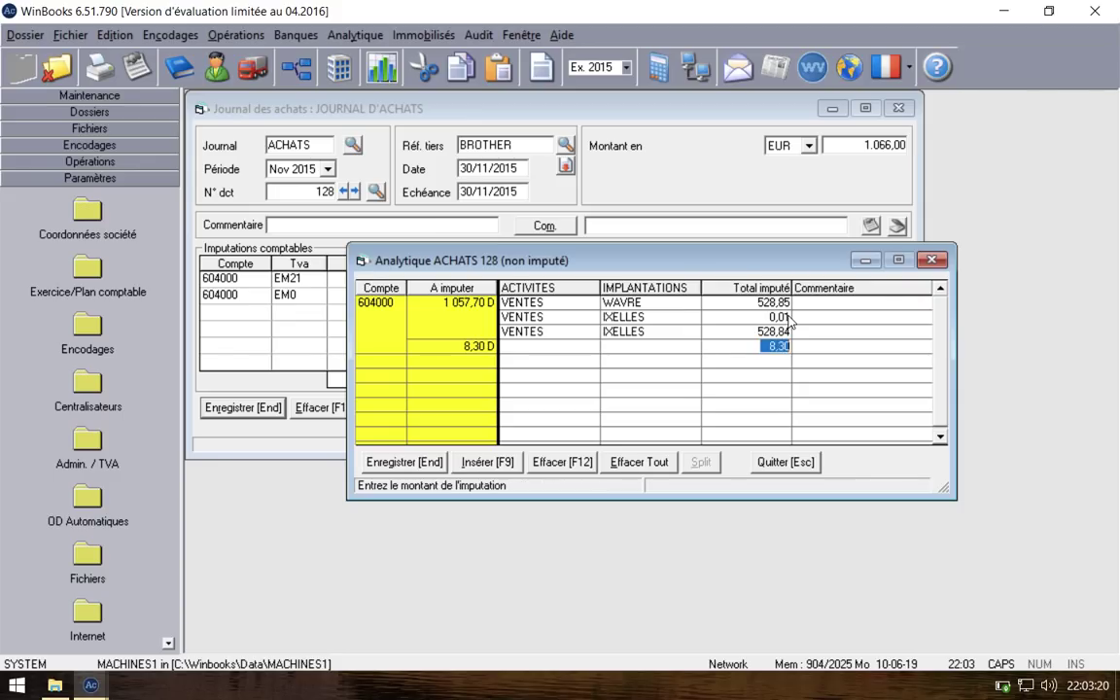
text(4,15)
key(Return)
key(Return)
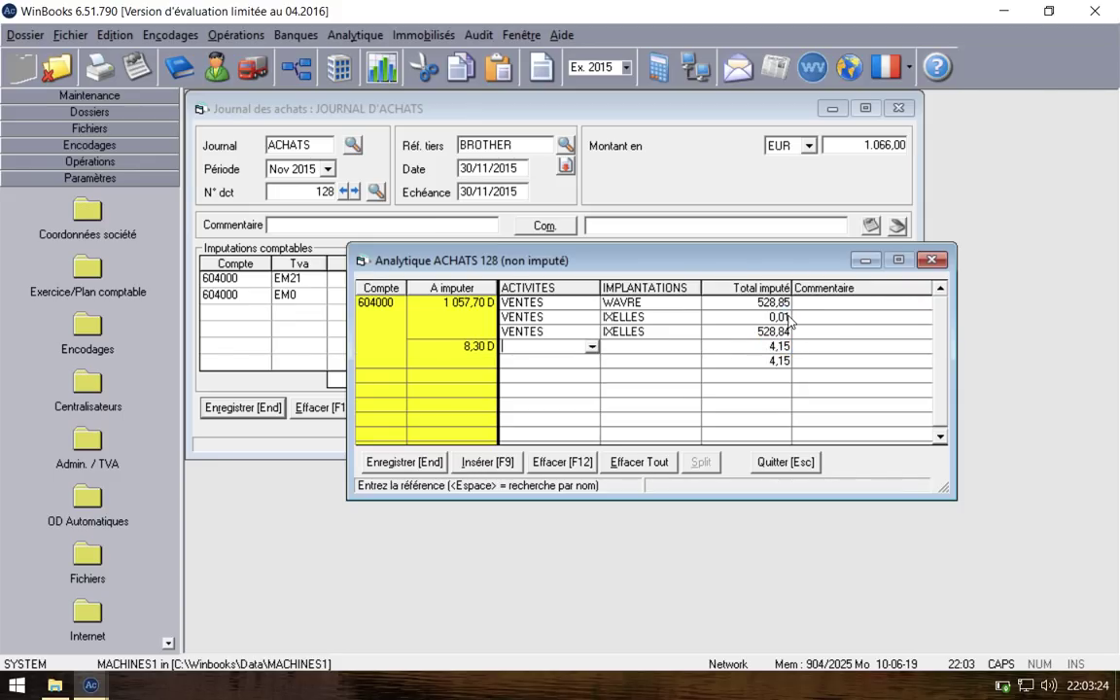
Step: Allocate the two 4,15 parts to VENTES at WAVRE and VENTES at IXELLES, and save the invoice
text(VENTES)
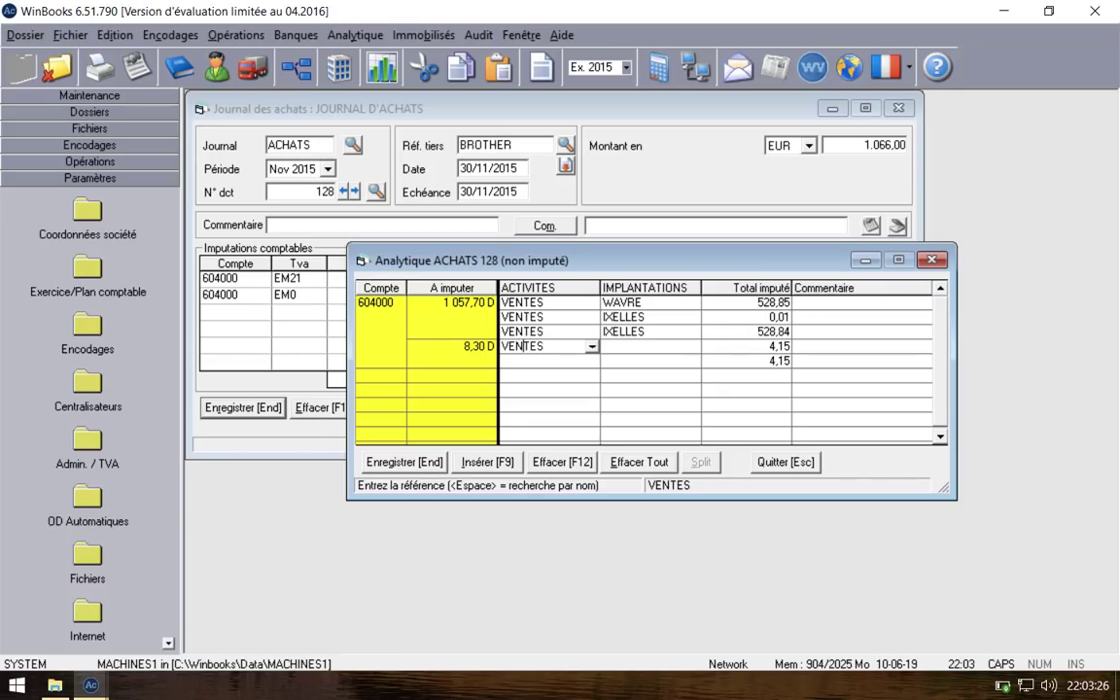
key(Return)
text(WAVRE)
key(Return)
text(VENTES)
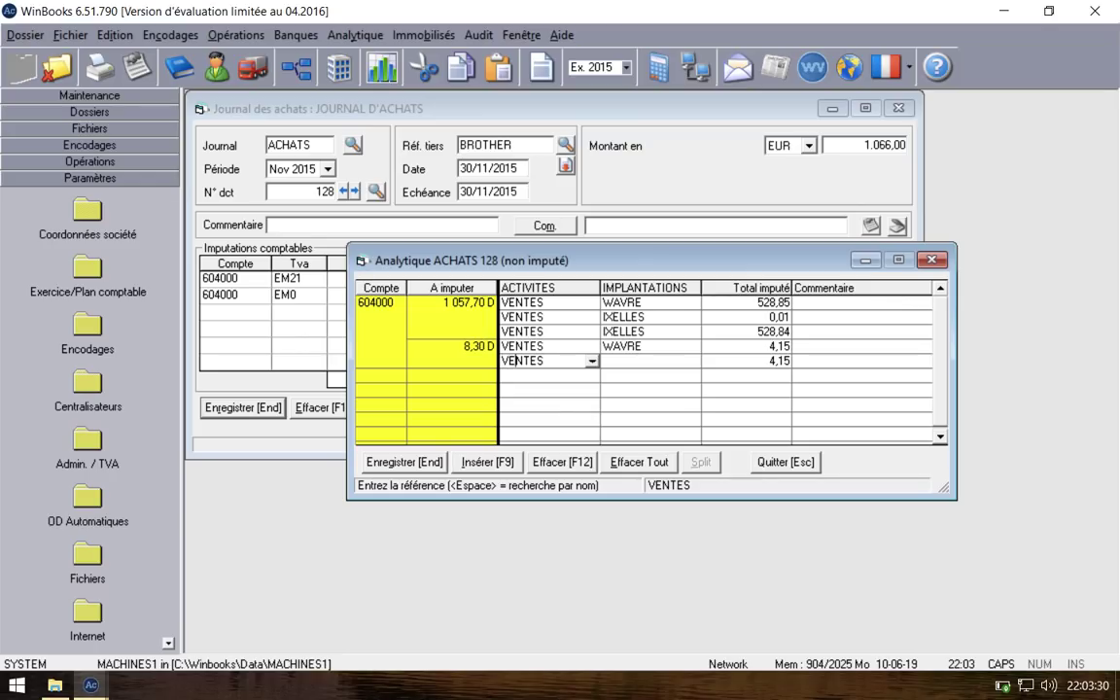
key(Return)
text(IXELLES)
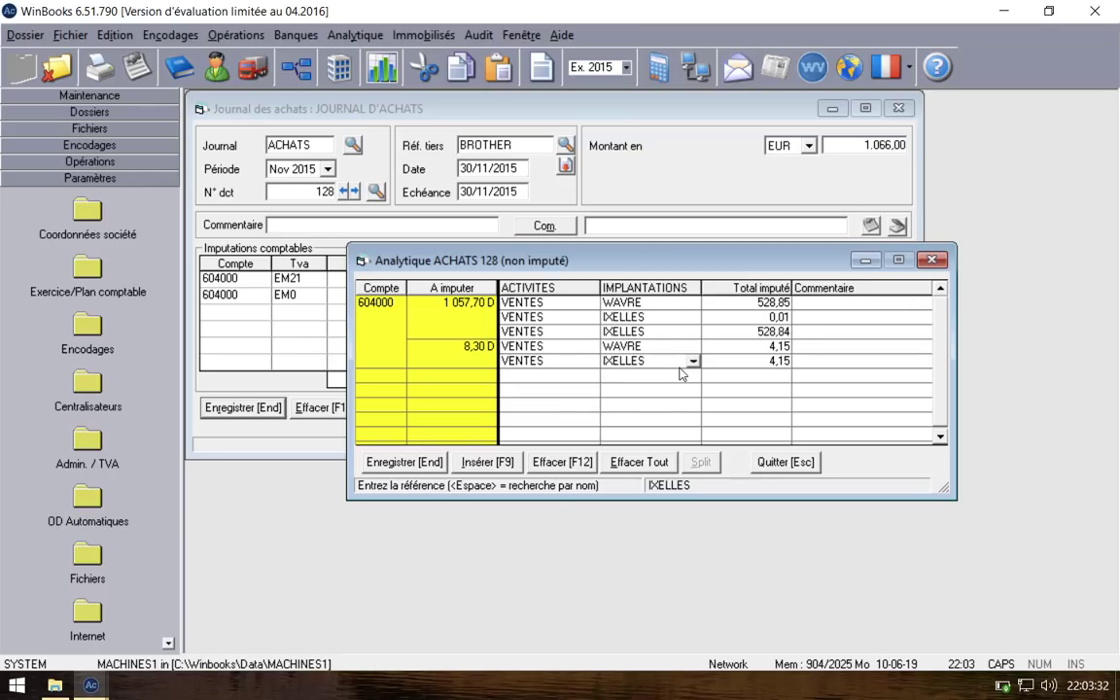
click(420, 469)
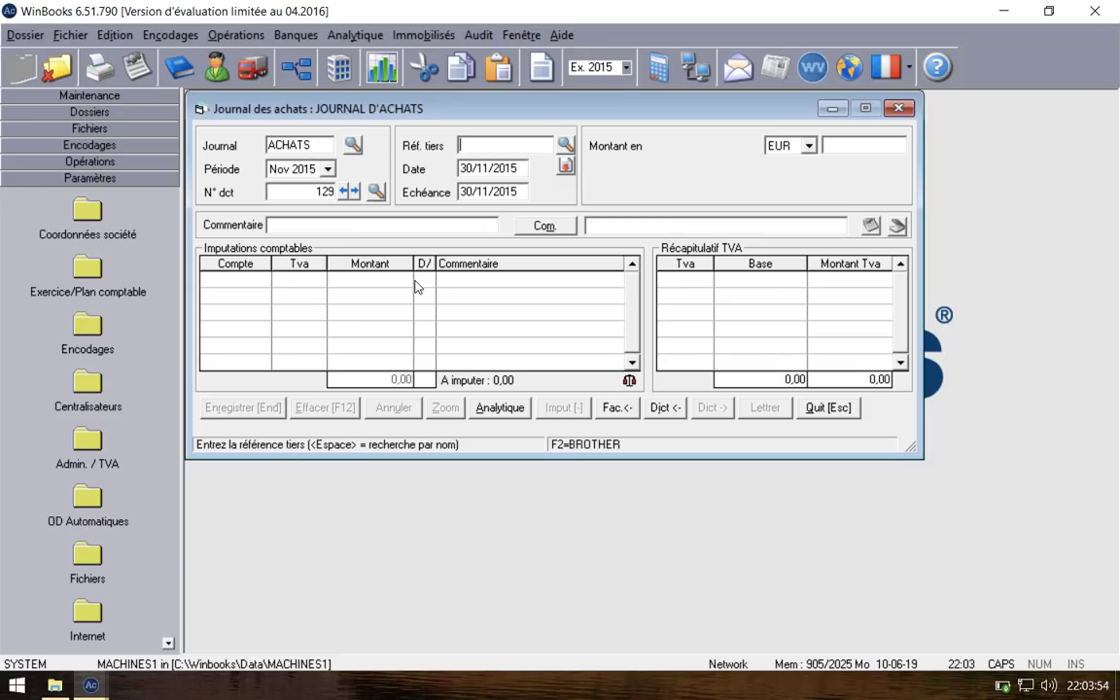
Step: Reopen purchase document 128 for BROTHER and set its invoice total to 1.074,30
click(343, 191)
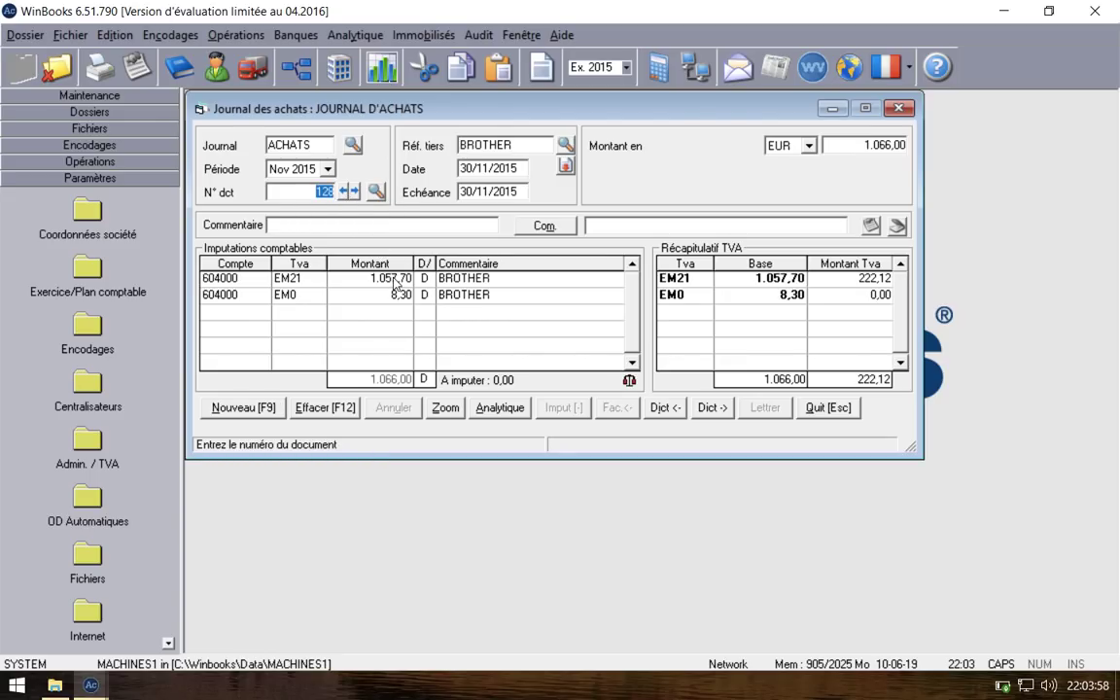
click(840, 144)
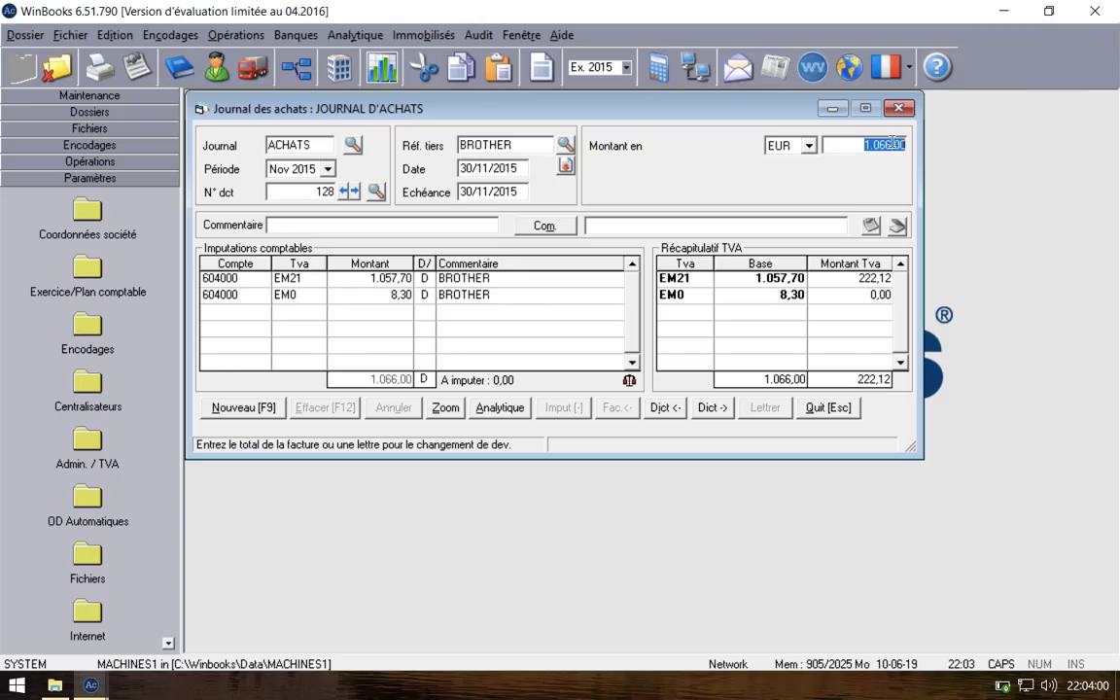
text(1.0)
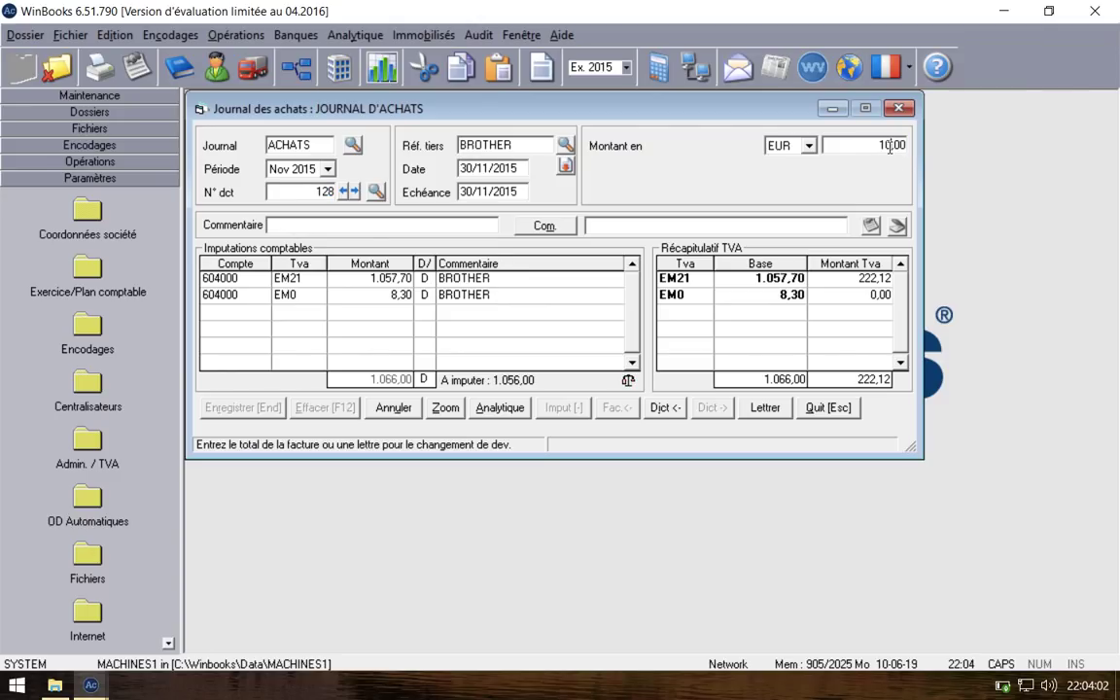
text(74)
key(Return)
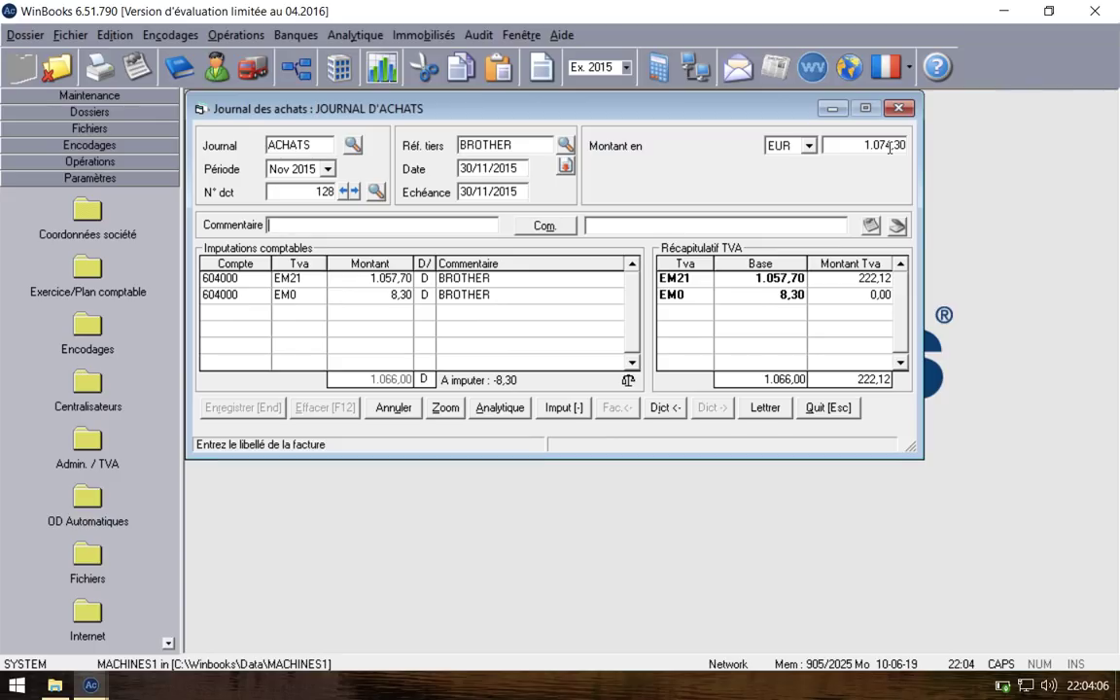
Step: Set the amount of the first 604000 line with VAT code EM21 to 1066
key(Return)
key(Return)
text(1066)
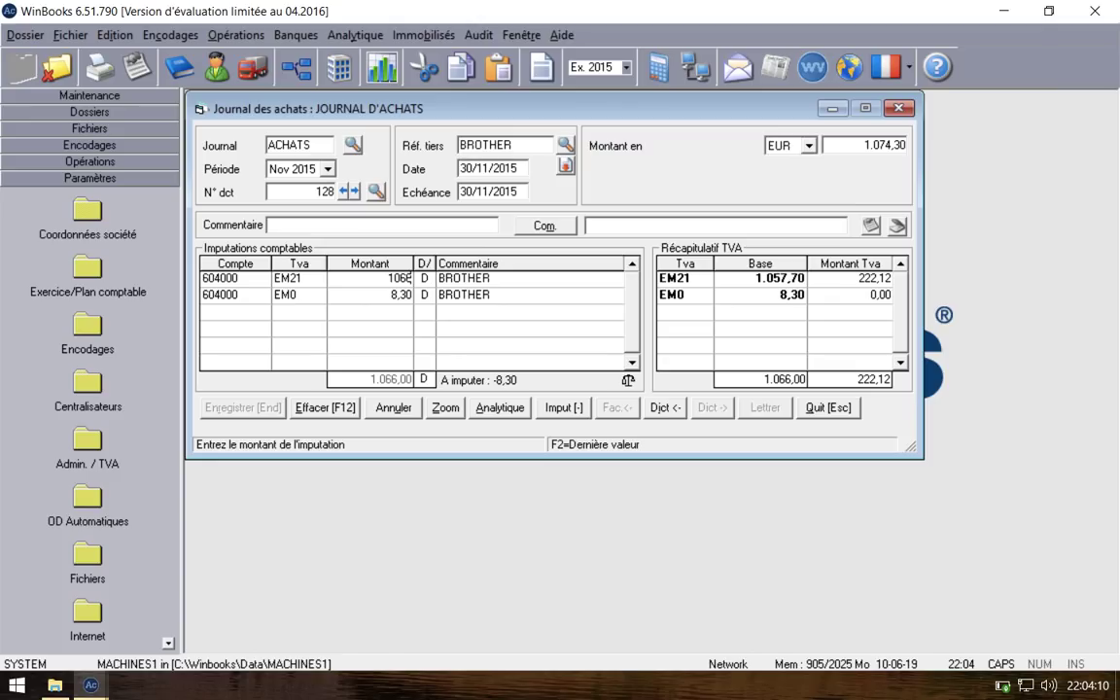
key(Return)
Step: Register the corrected invoice and clear all of its analytic allocations
click(280, 408)
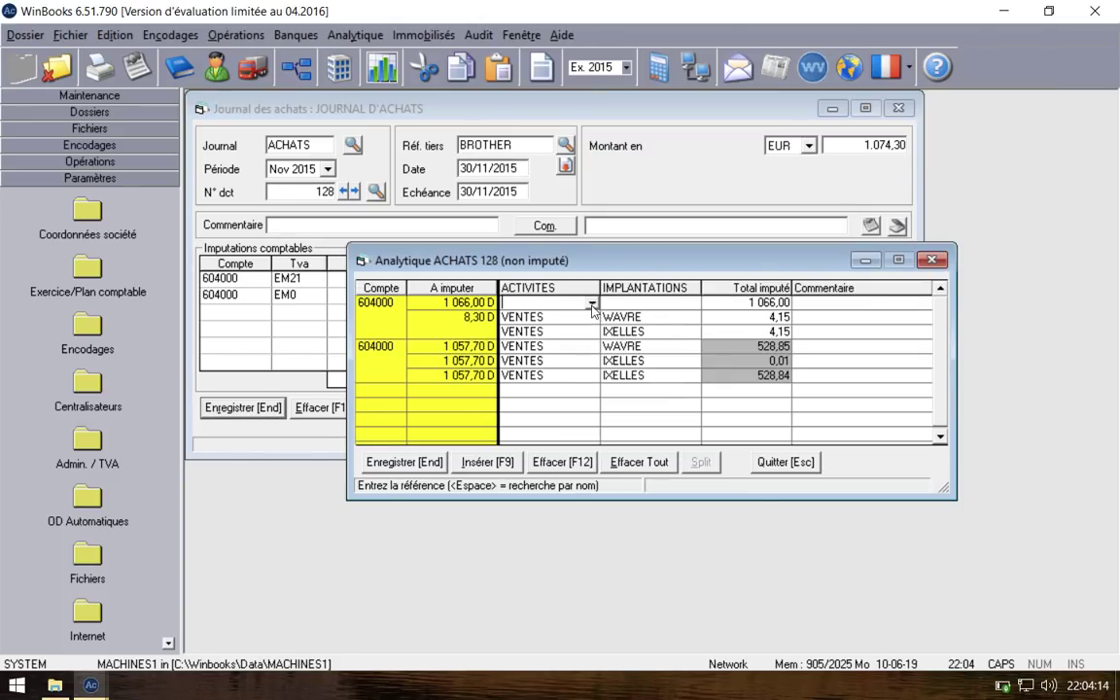
click(540, 346)
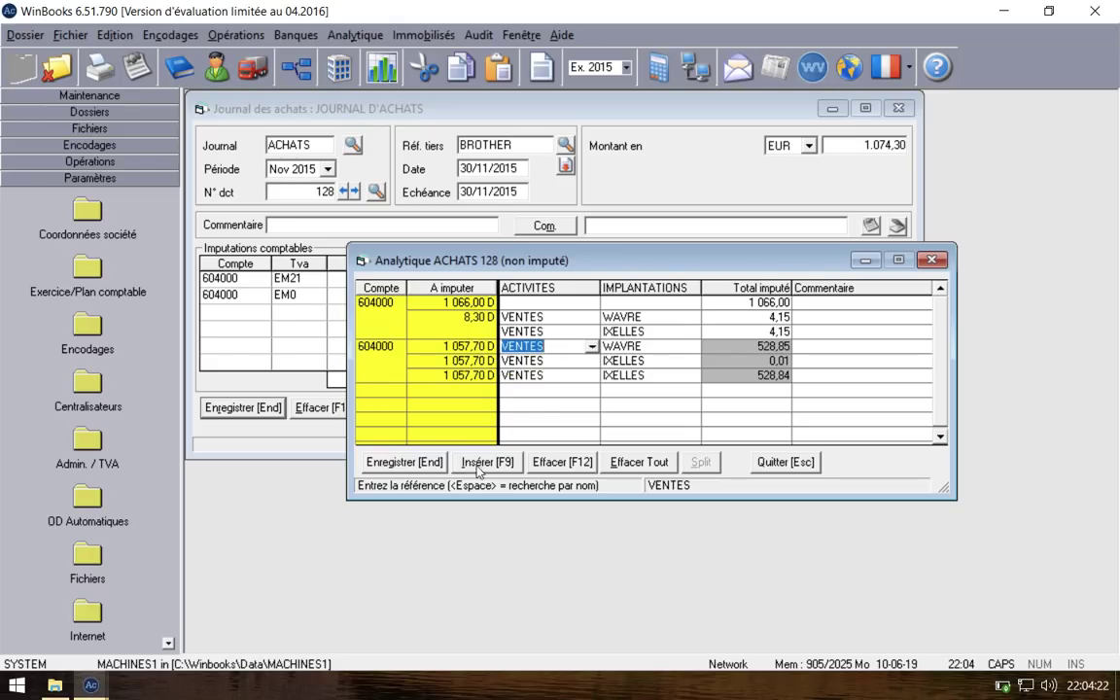
click(630, 461)
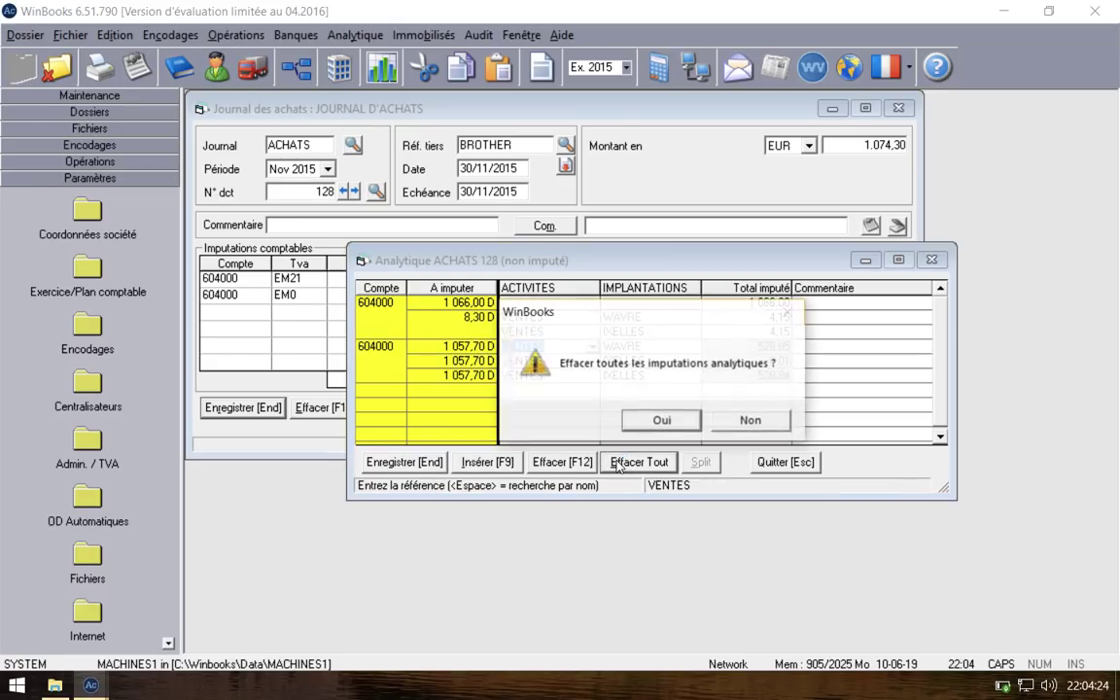
click(632, 422)
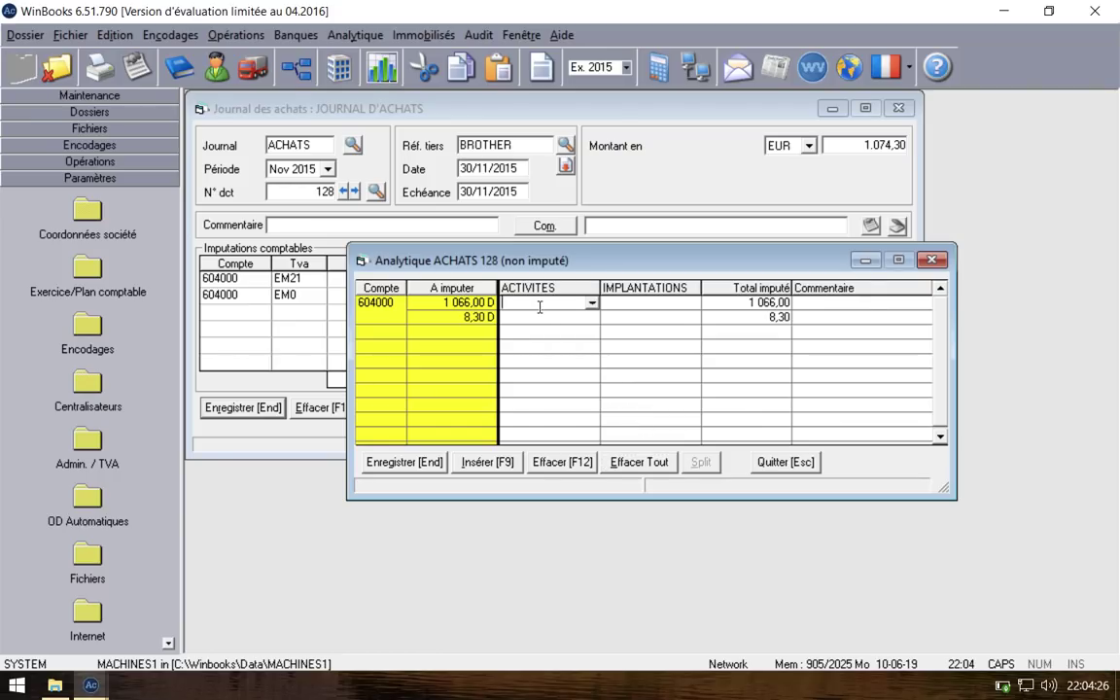
Step: Split the 1.066,00 analytic amount at 533,00 and the 8,30 amount at 4,15
key(Tab)
key(Tab)
text(533)
key(Return)
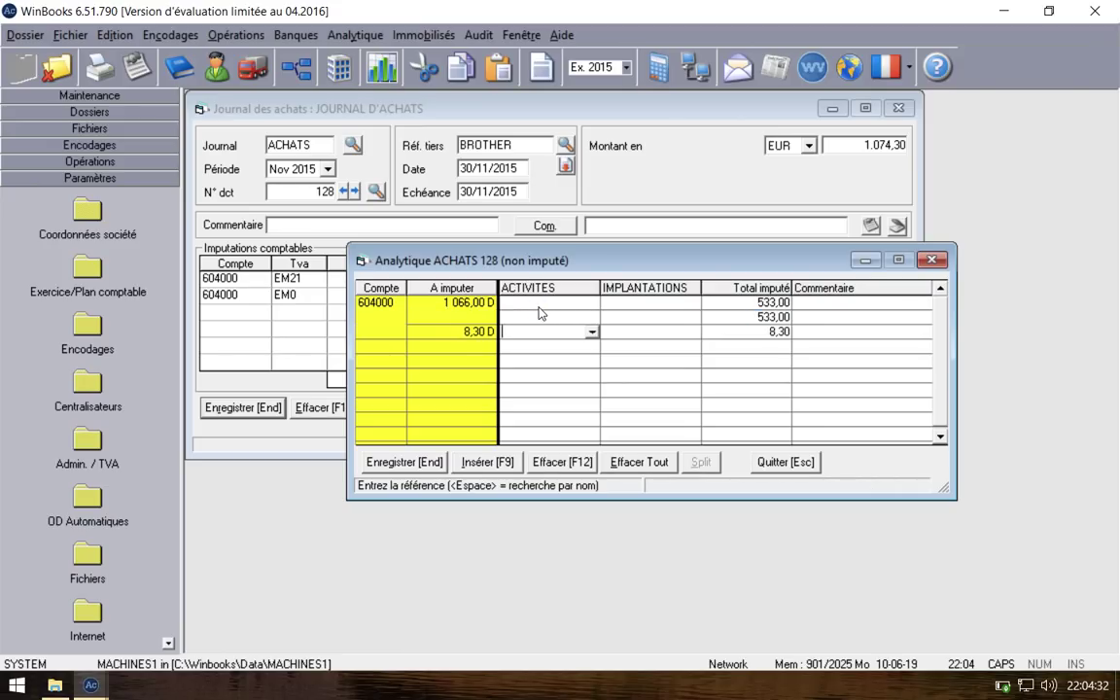
key(Tab)
key(Tab)
text(4,15)
key(Return)
Step: Assign the activity VENTES to all four analytic lines of the BROTHER invoice
click(577, 302)
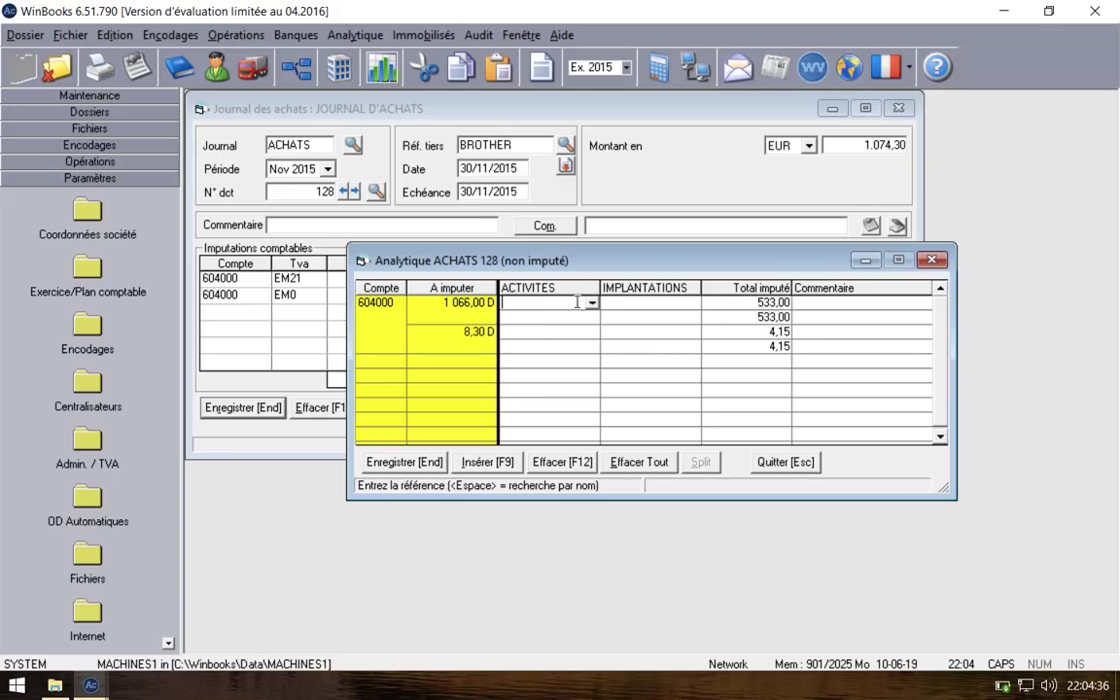
text(VENTES)
key(Return)
text(VENTES)
key(Return)
text(VENTES)
key(Return)
text(VENTES)
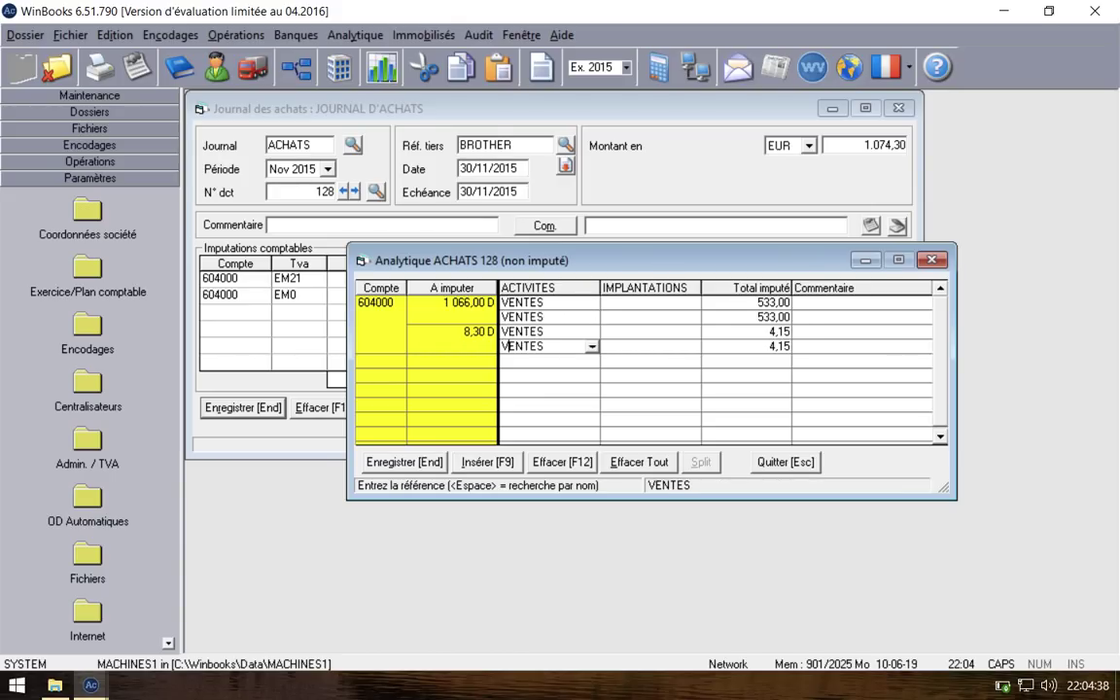
Step: Allocate the two halves of each amount to the sites WAVRE and IXELLES, and save the analytic allocation
click(640, 302)
text(WAVRE)
key(Return)
text(IXELLES)
key(Return)
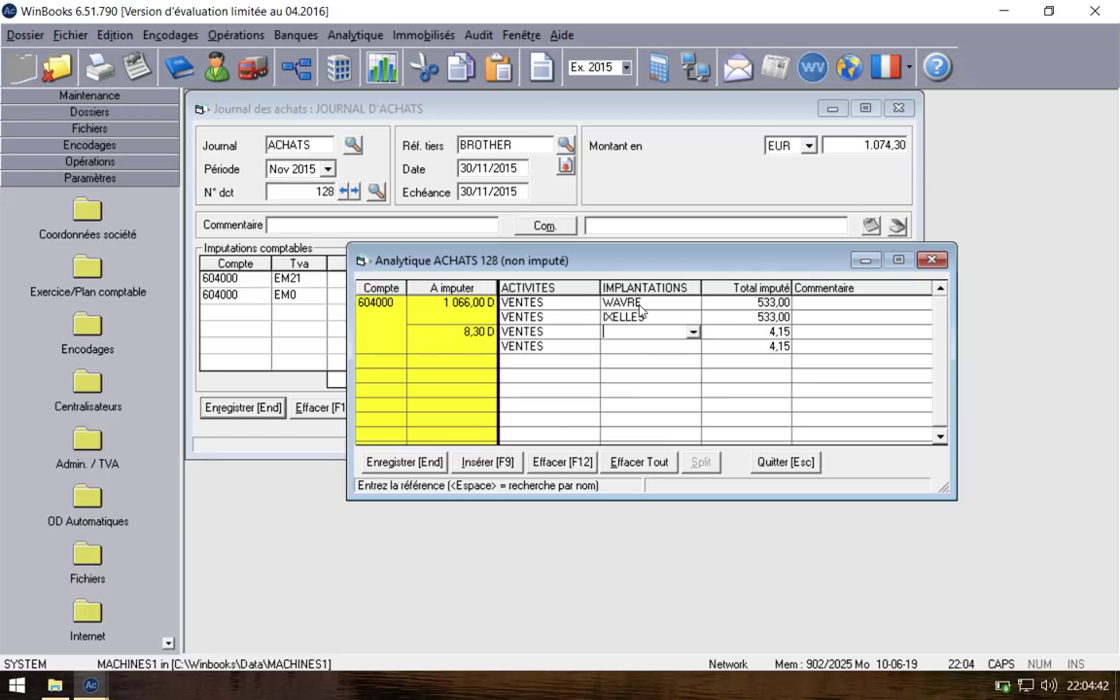
text(WAVRE)
key(Return)
text(IXELLES)
click(389, 463)
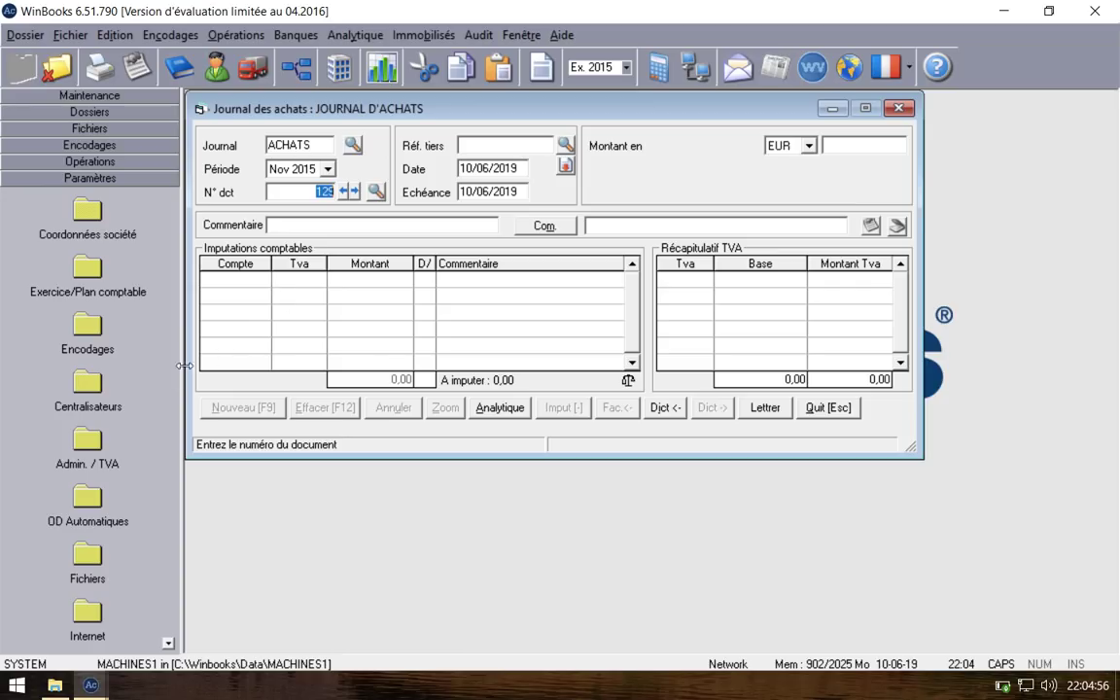
Step: Look up purchase document 129 in the MACHINESLB dossier, and return to the MACHINES1 purchase journal
click(91, 685)
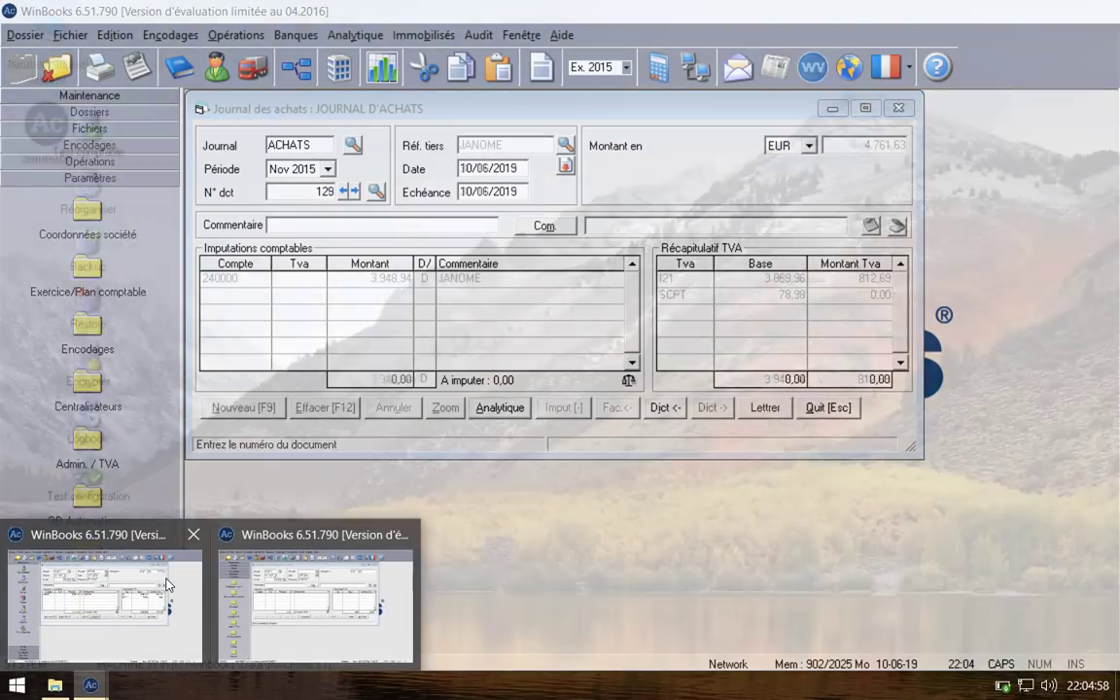
click(161, 583)
click(354, 191)
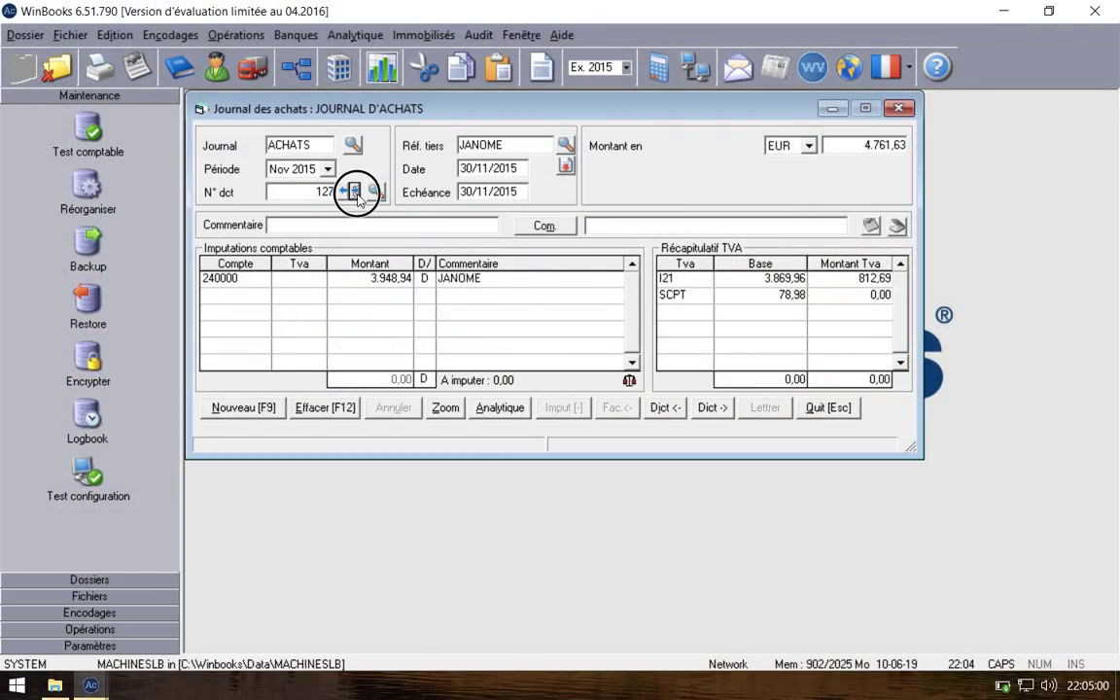
click(354, 192)
click(354, 192)
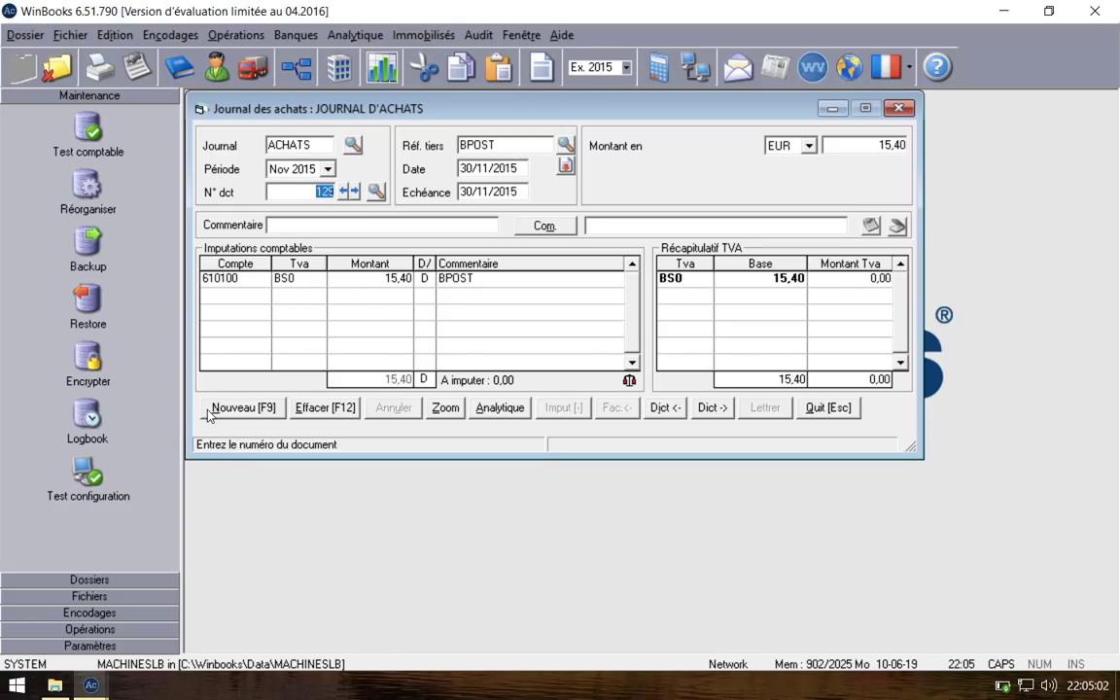
click(91, 686)
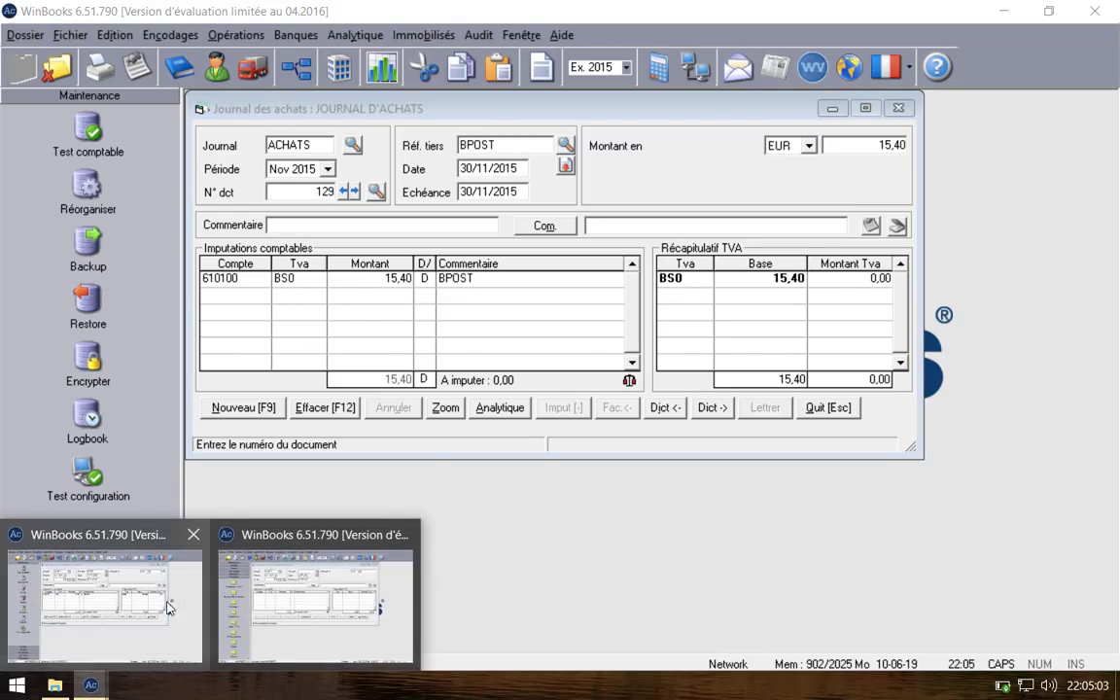
click(238, 590)
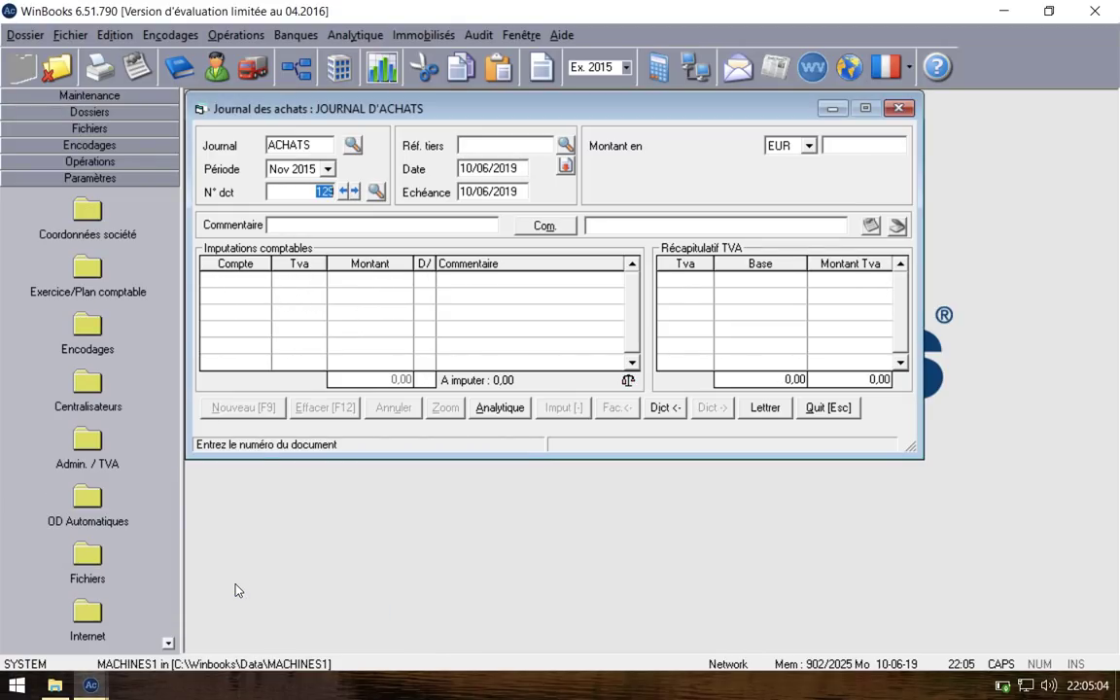
Step: Start purchase document 129 for supplier BPOST with the date 11/11/2014, accepting the out-of-period date
click(461, 146)
text(BPOST)
key(Return)
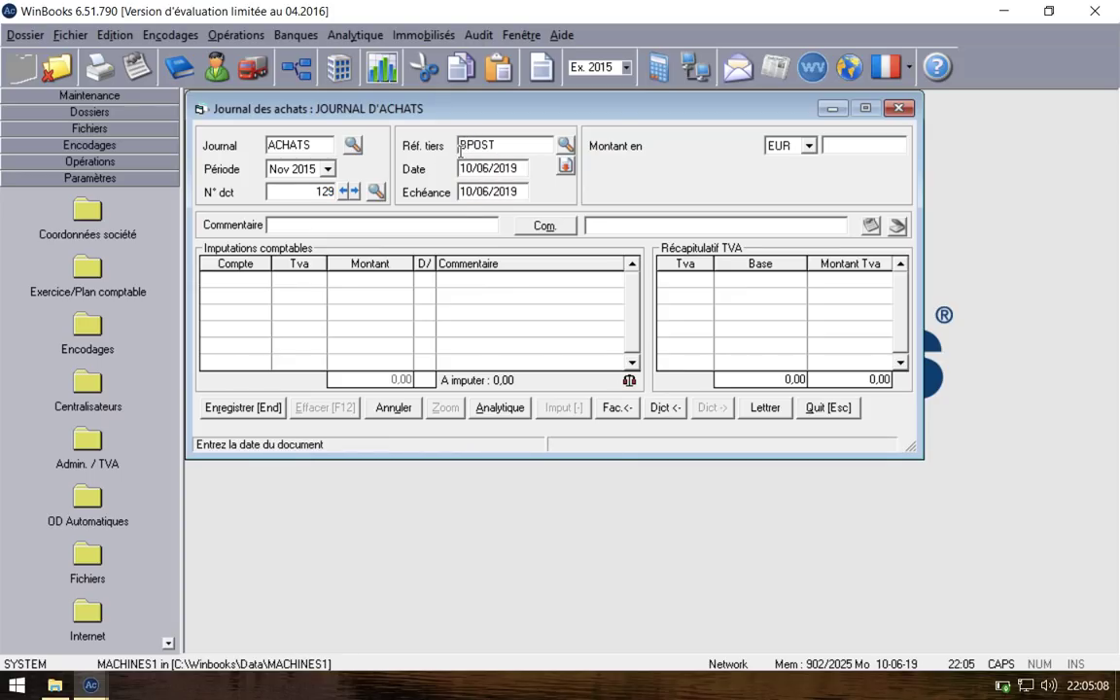
text(31)
text(06)
key(Return)
key(Return)
text(11/11/2014)
key(Return)
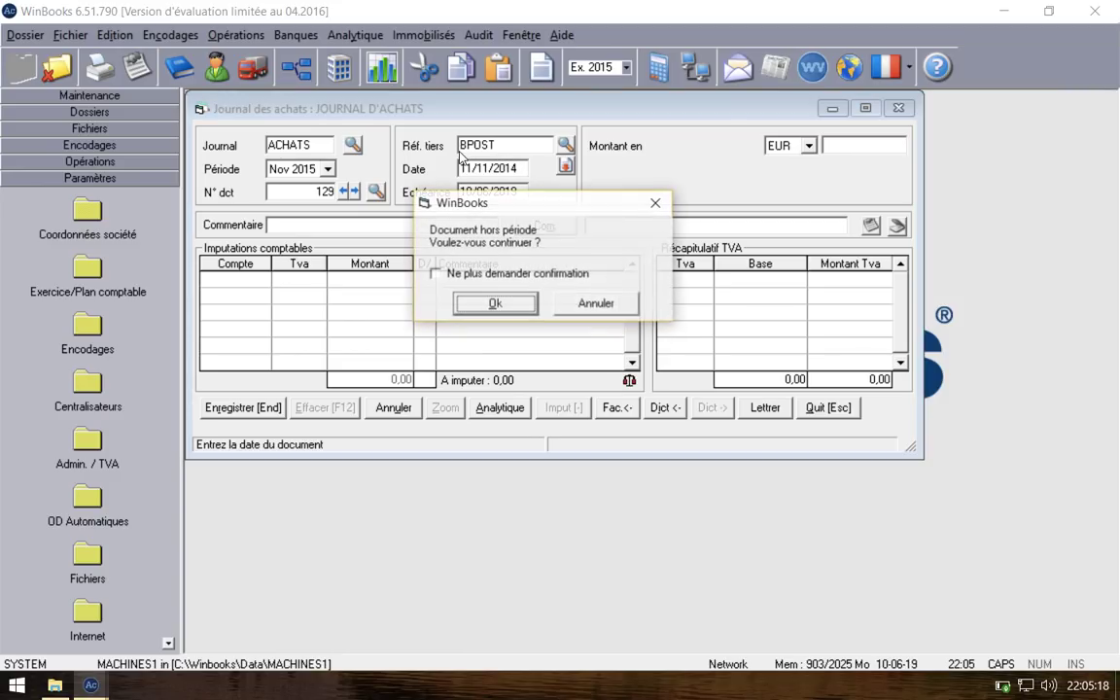
key(Return)
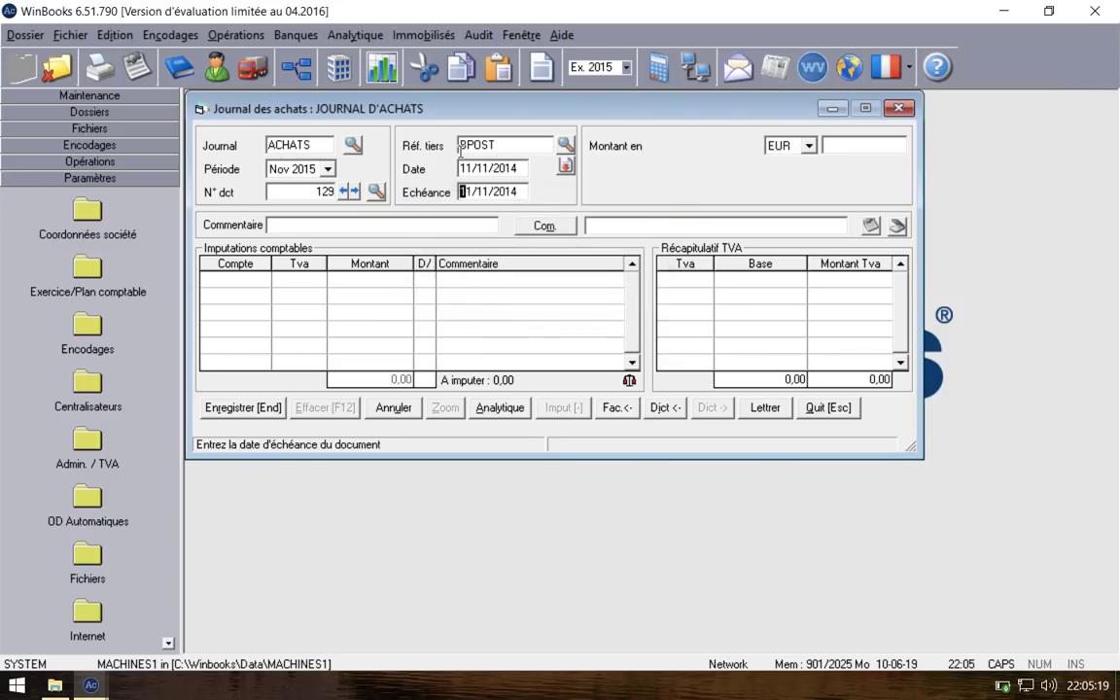
Step: Correct the BPOST document date and due date to 11/11/2015
click(517, 170)
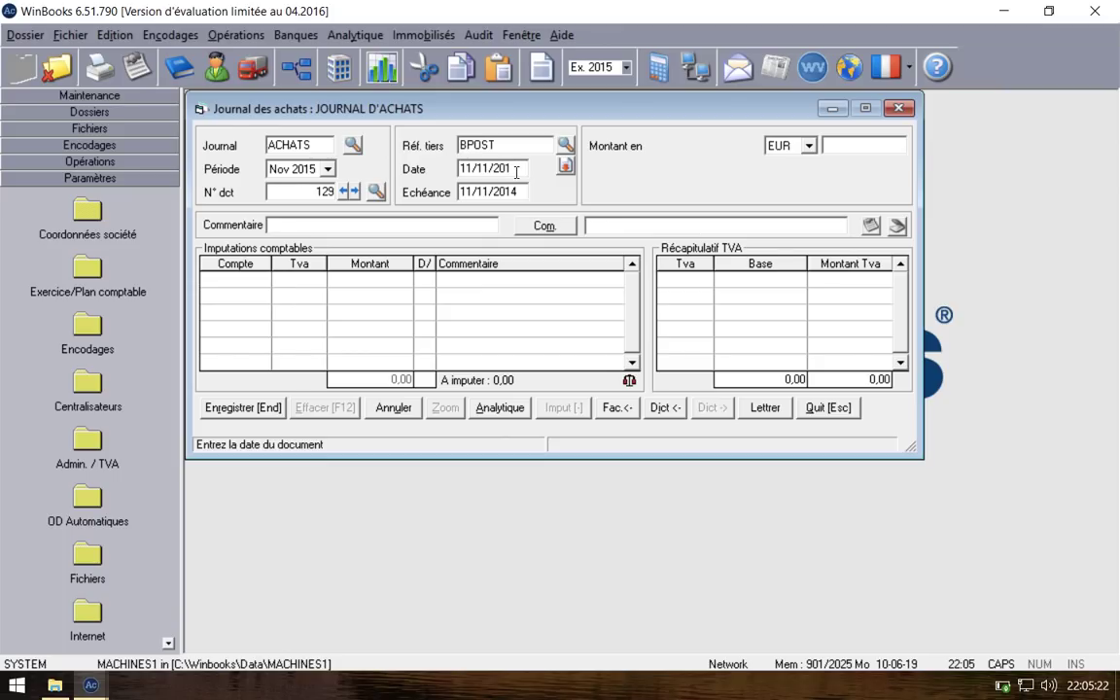
key(Return)
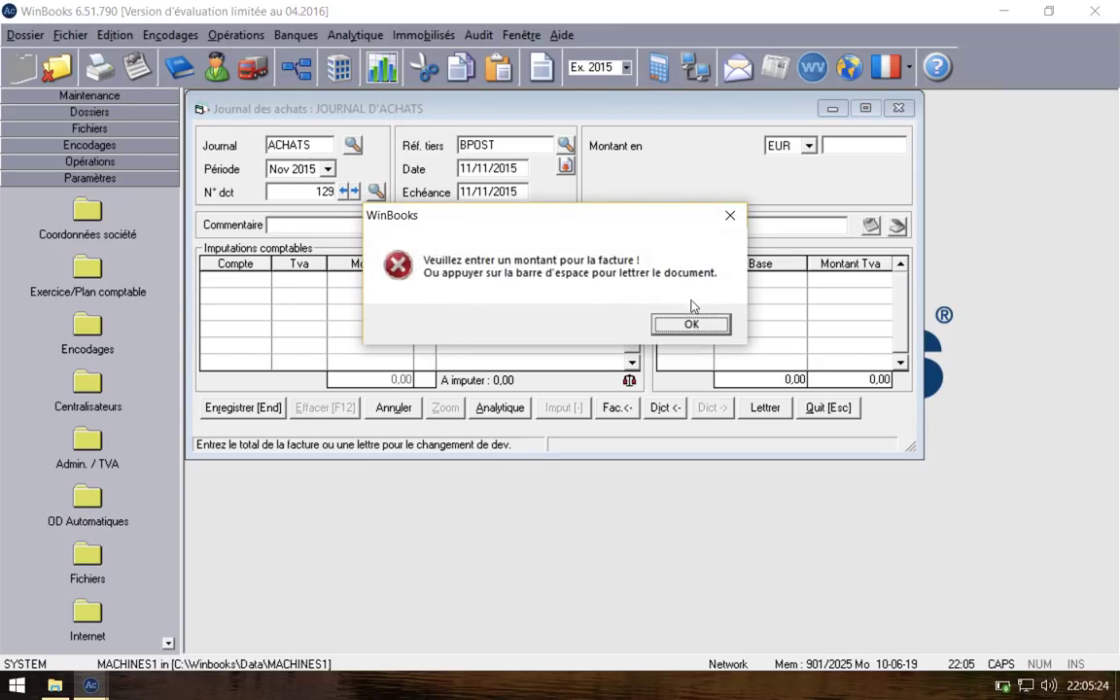
click(687, 325)
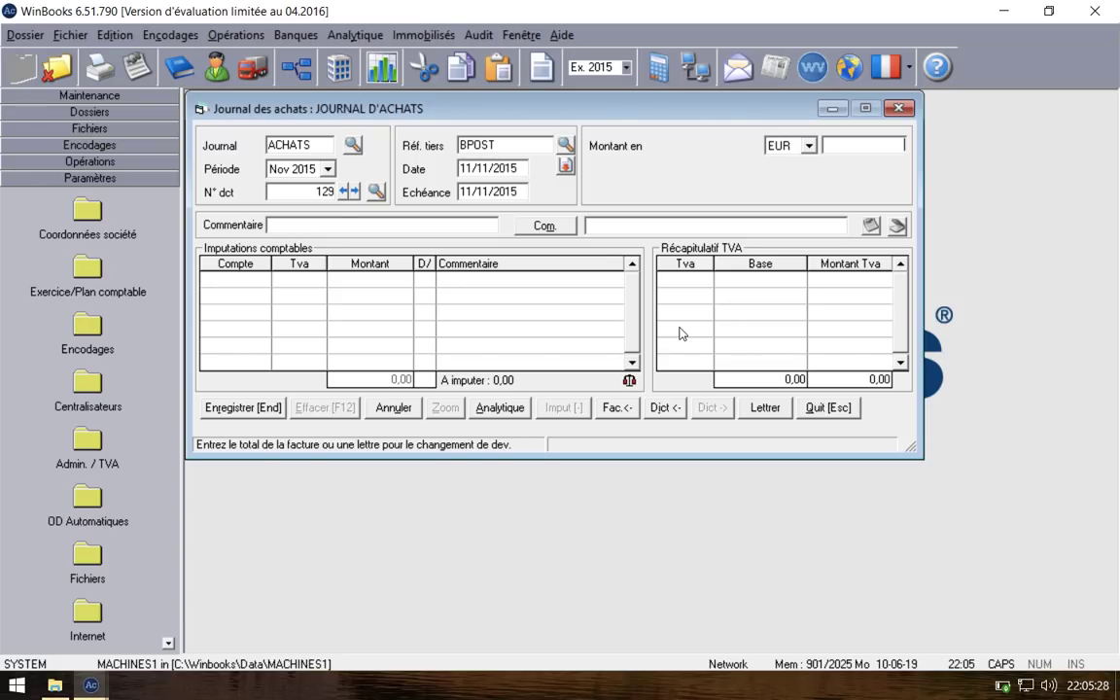
Step: Set the BPOST invoice total to 15,40 EUR
text(15,5)
key(BackSpace)
text(40)
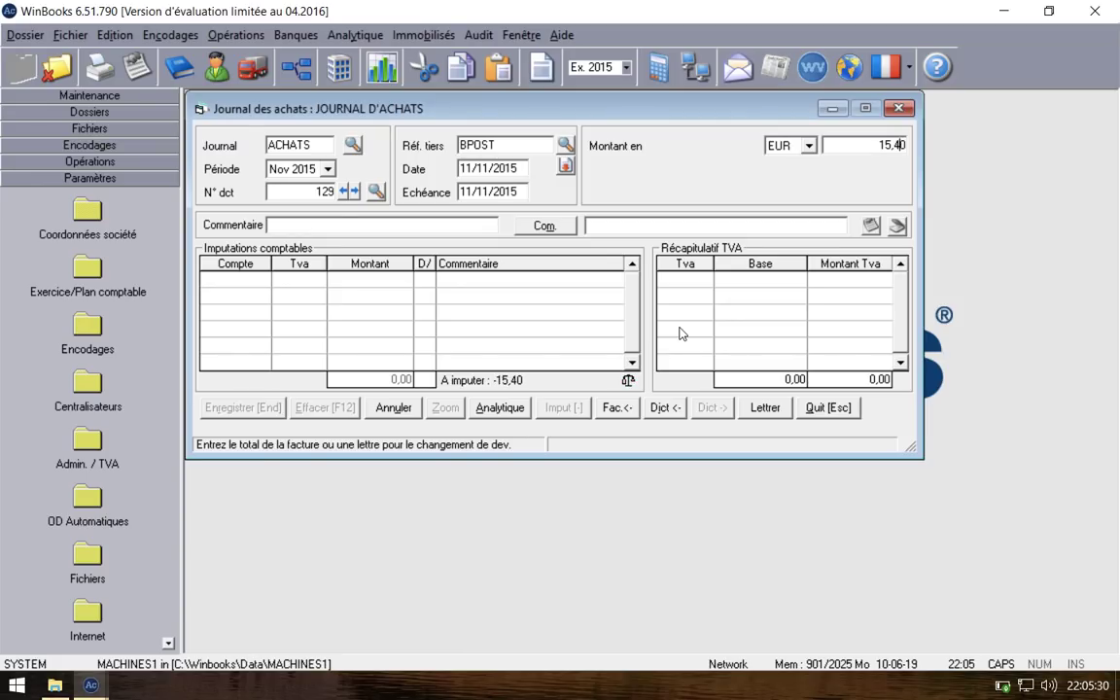
key(Return)
key(Return)
Step: Post the full amount to account 610100, TIMBRES ET POSTE, chosen from the chart of accounts
key(Return)
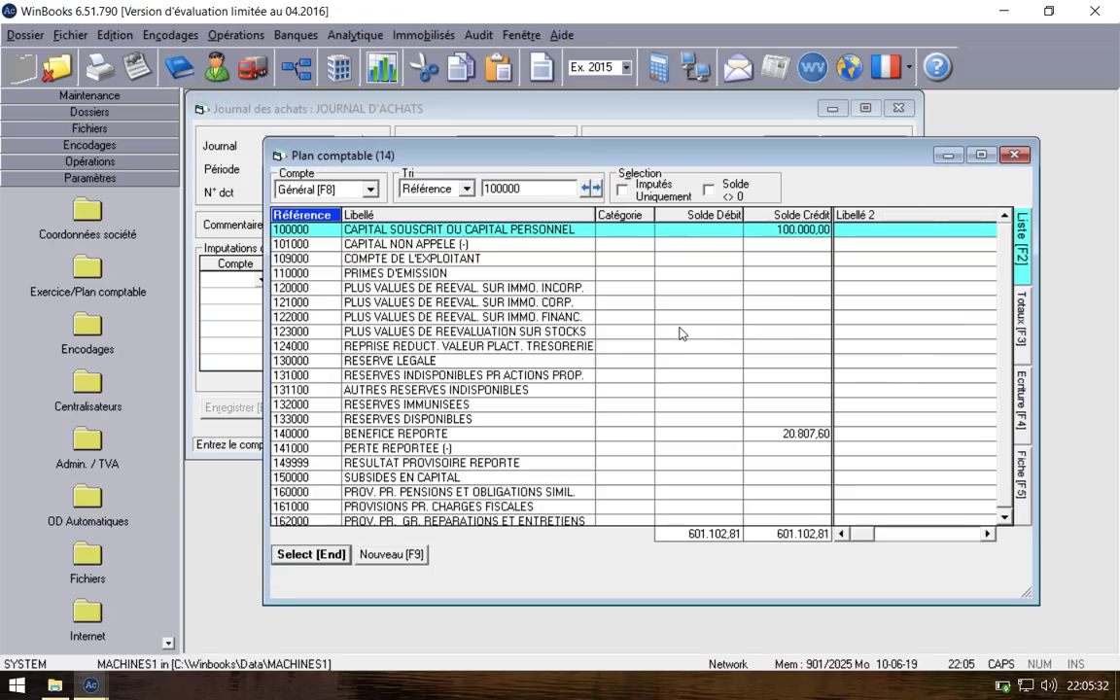
text(610100)
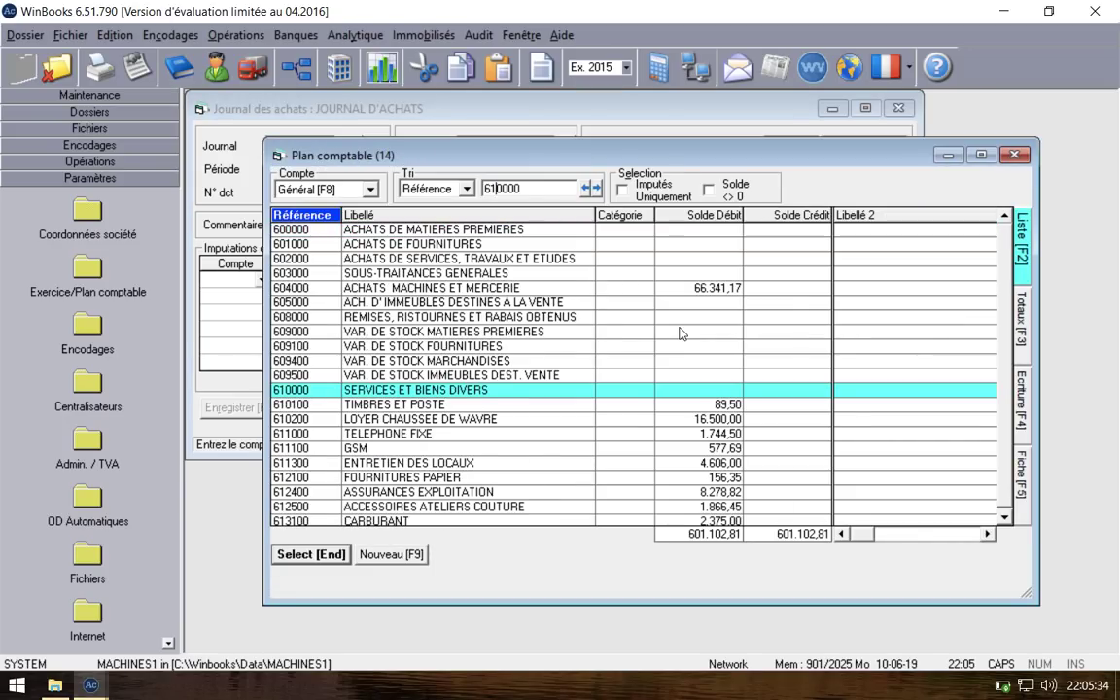
key(Return)
key(Return)
key(Return)
Step: Apply the 0% deductible goods and services VAT code BS0 to the 610100 line, and register the invoice
key(Down)
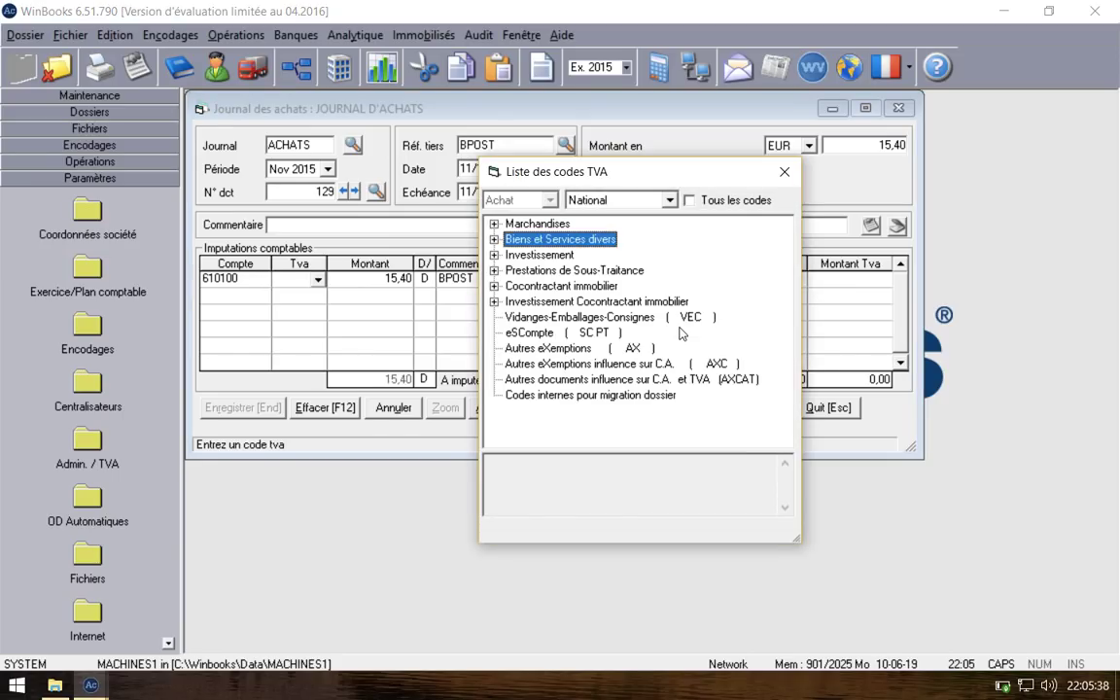
click(494, 239)
click(514, 255)
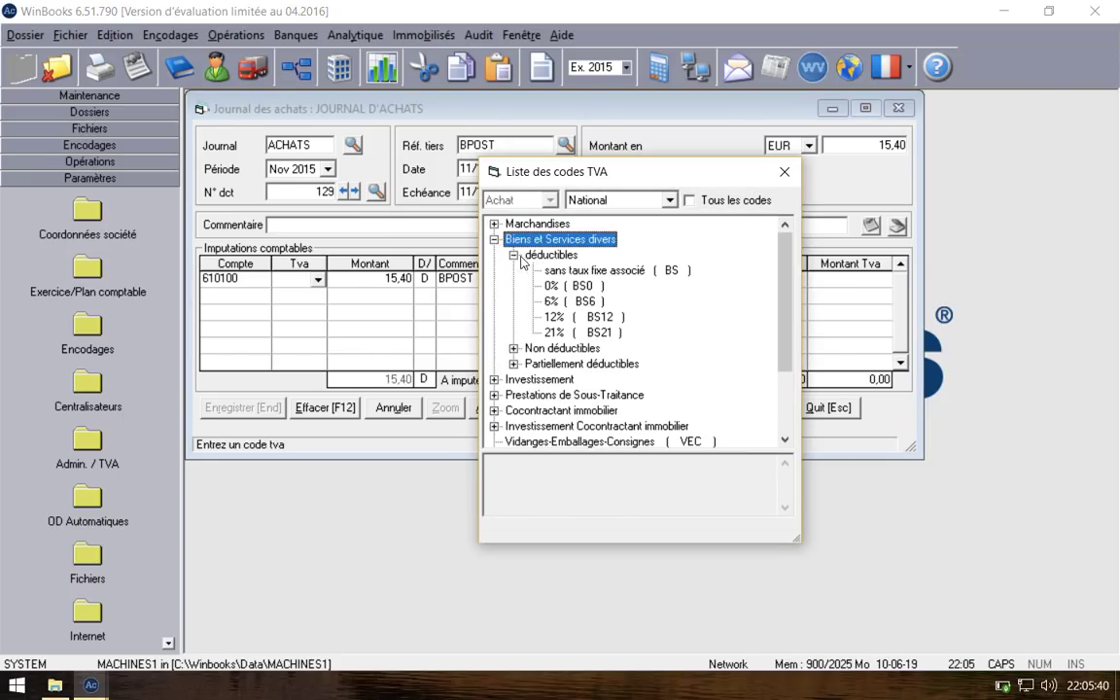
double_click(550, 293)
key(Return)
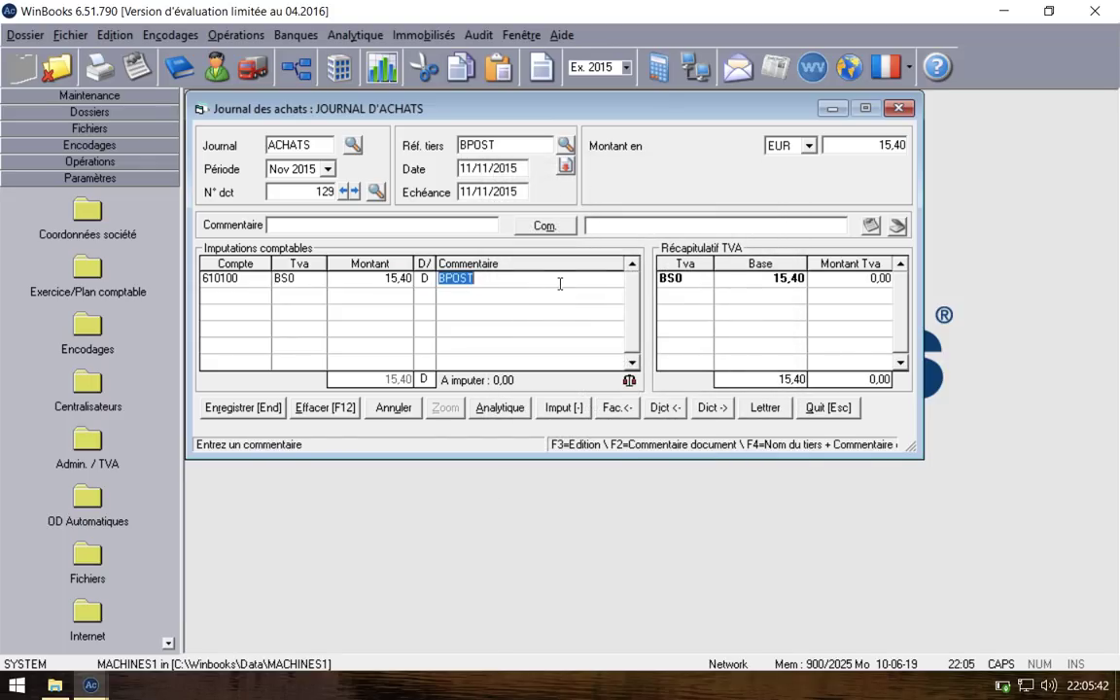
key(Return)
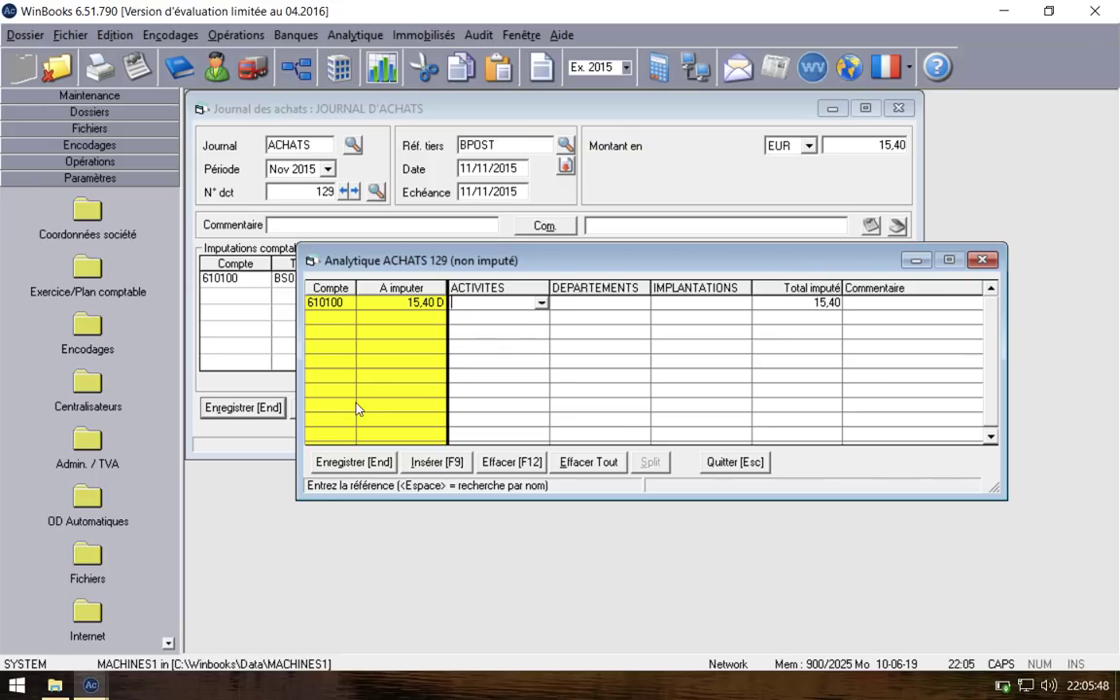
Step: Examine the analytic allocation of document 129 in the MACHINESLB dossier, and return to the MACHINES1 allocation
click(90, 685)
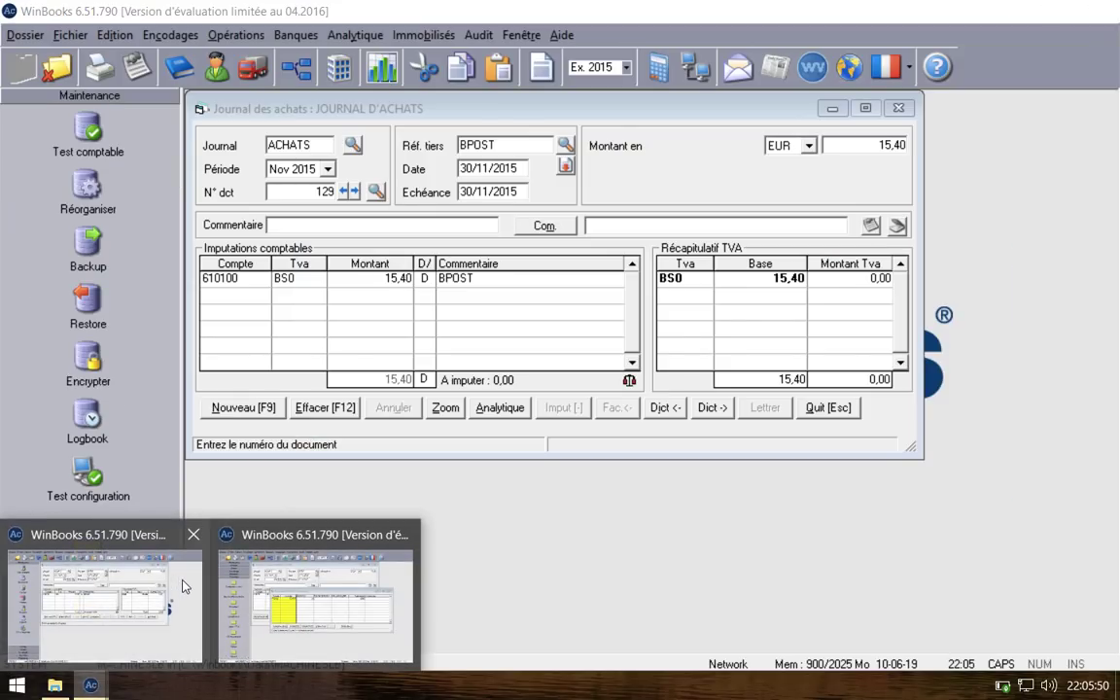
click(161, 585)
click(523, 409)
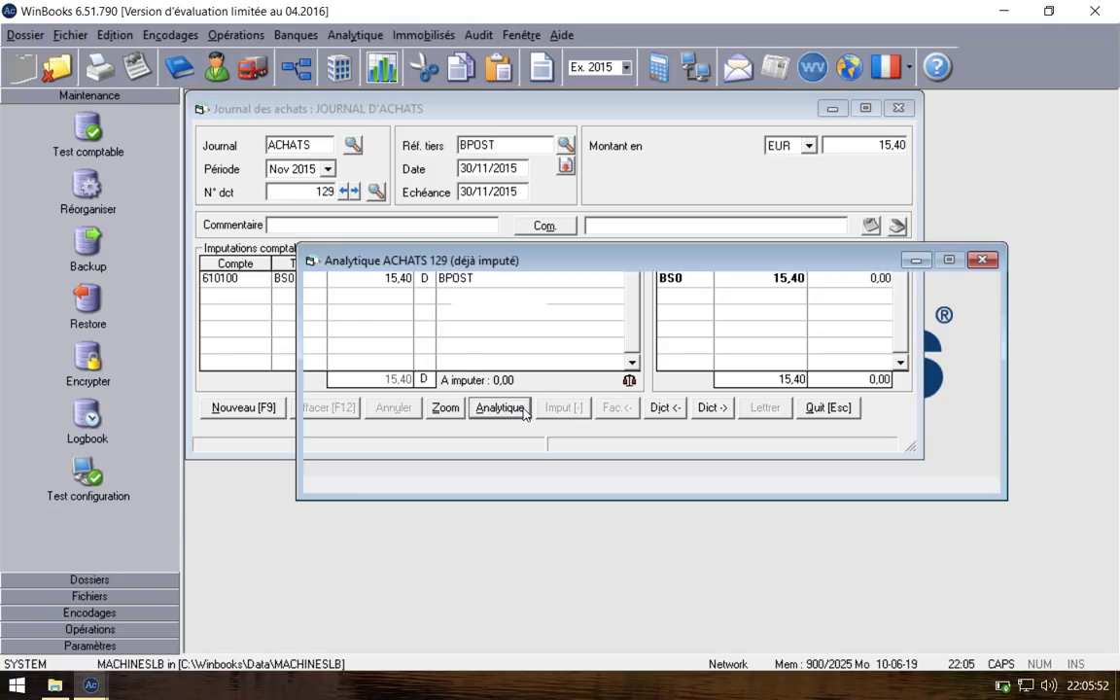
click(90, 686)
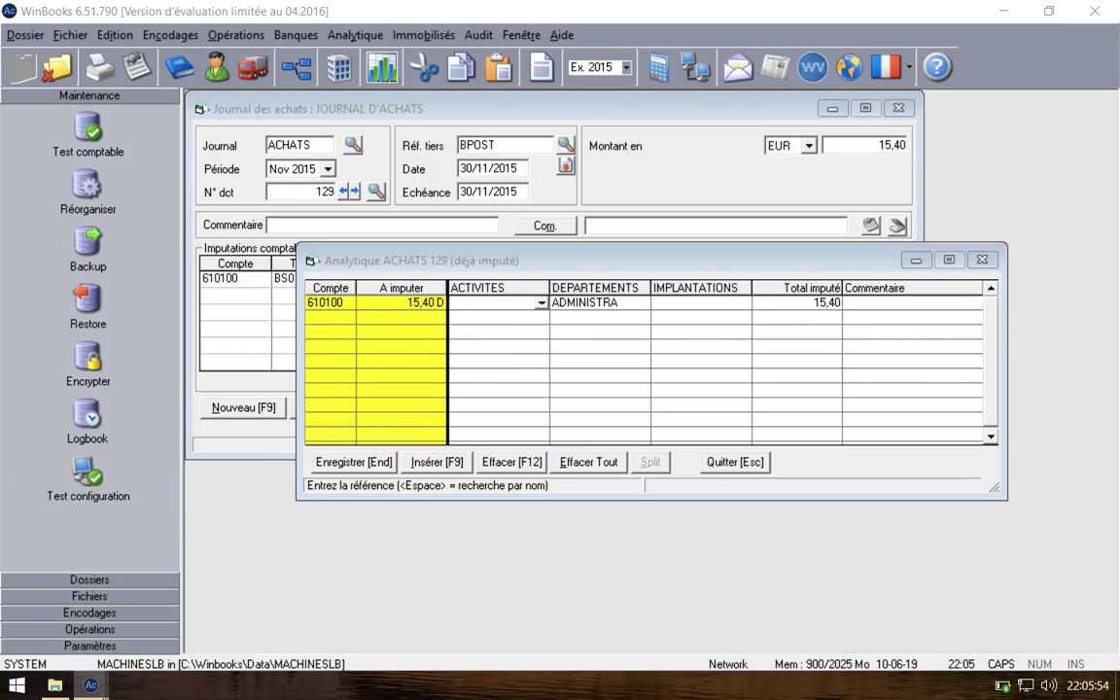
mouse_move(234, 597)
click(169, 582)
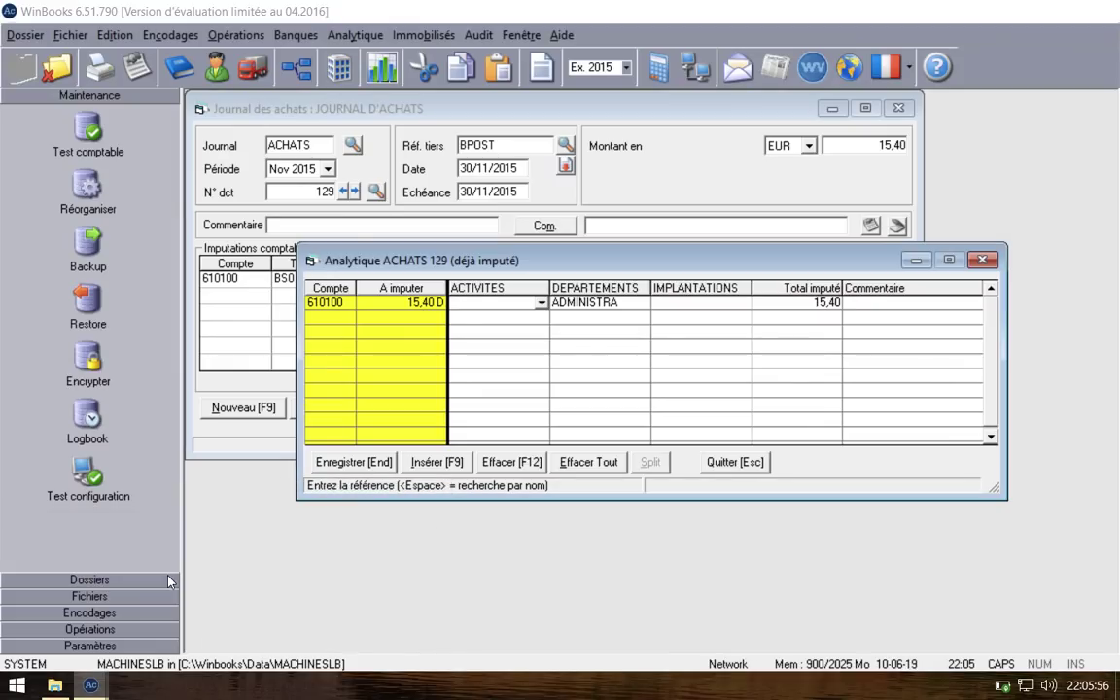
click(90, 686)
click(271, 600)
Step: Allocate the 15,40 amount to the department ADMIN, and save the analytic allocation
click(642, 303)
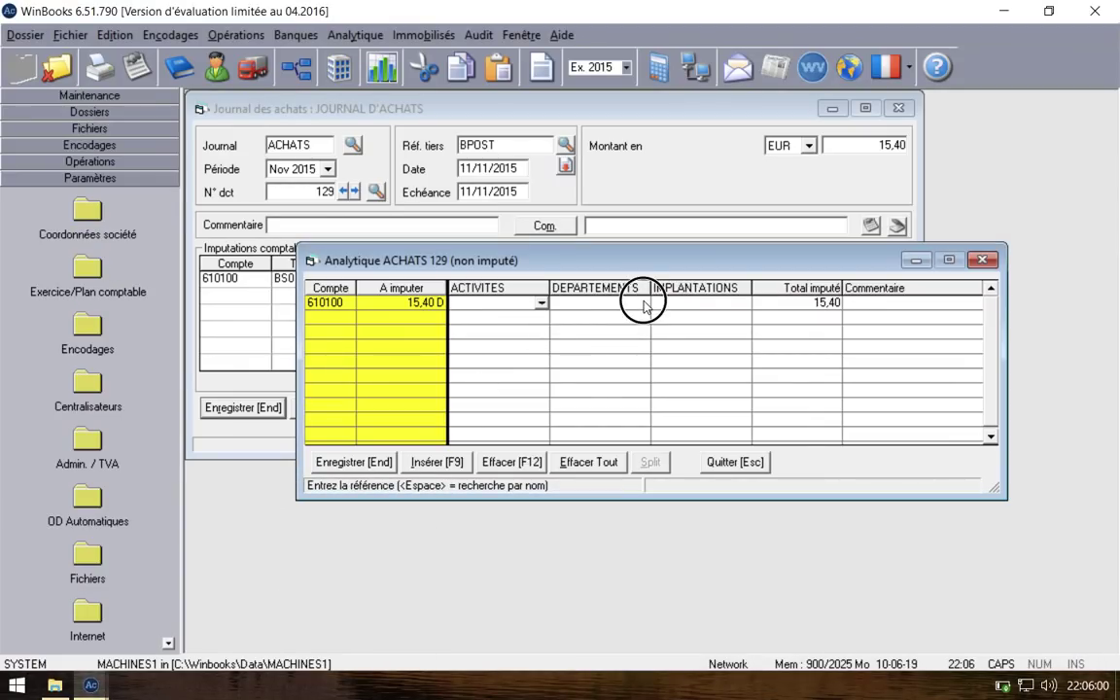
text(ADMIN)
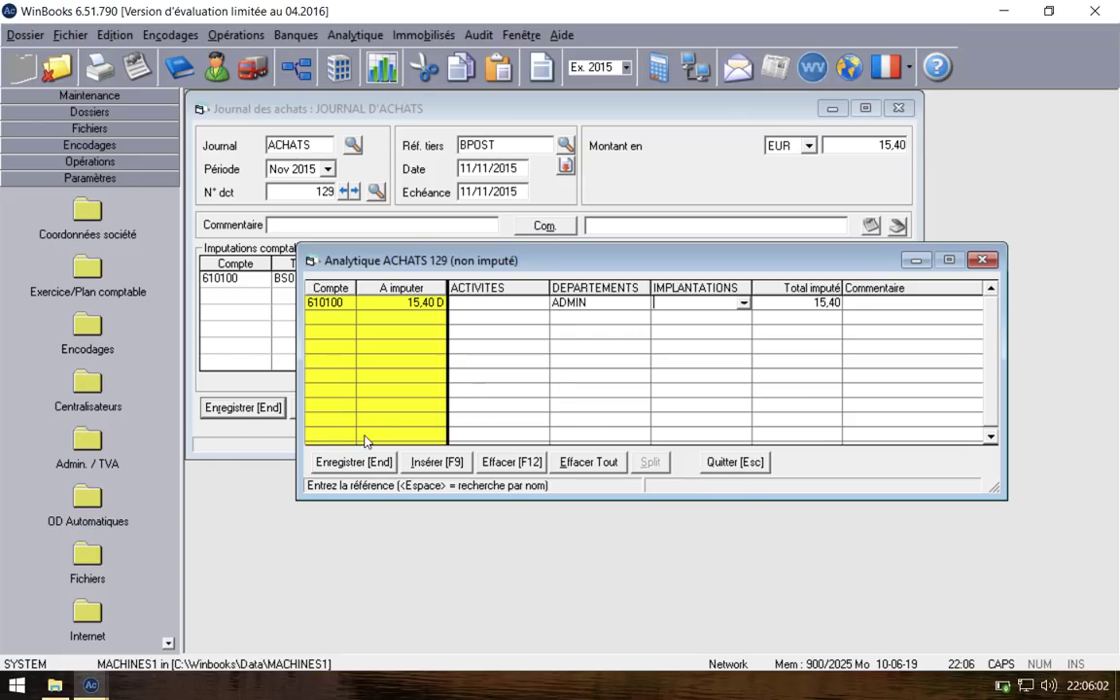
click(355, 461)
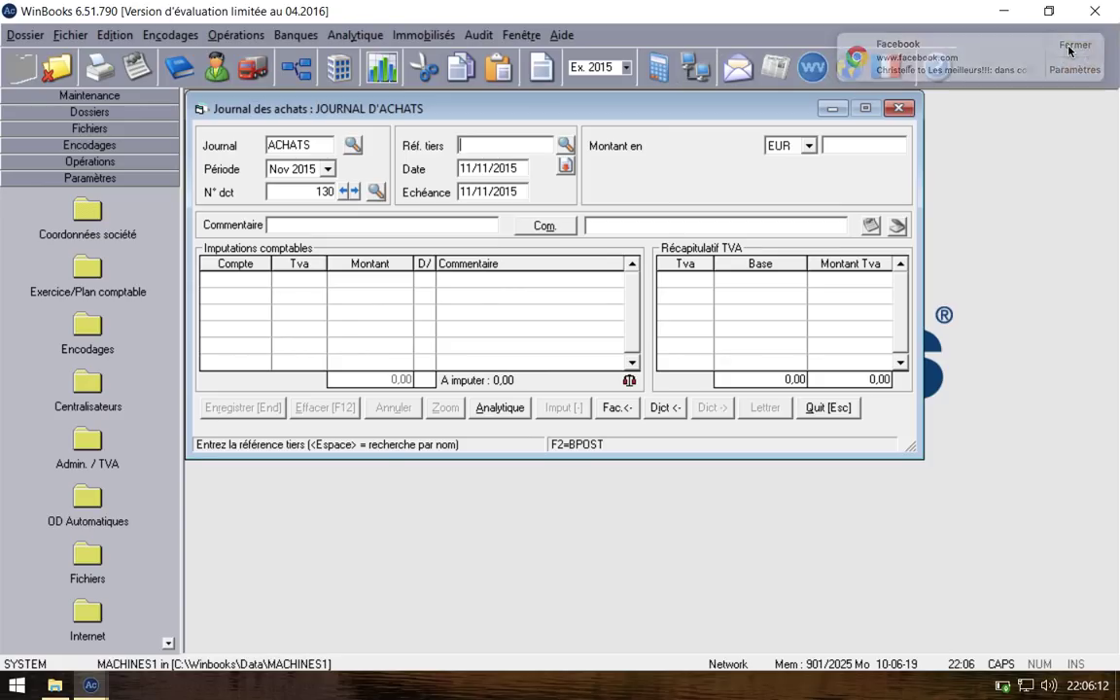
Step: Start purchase document 130 for supplier WORLDLINE with the document date and due date 30/11/2015
text(WORLDLINE)
key(Return)
text(31)
text(11)
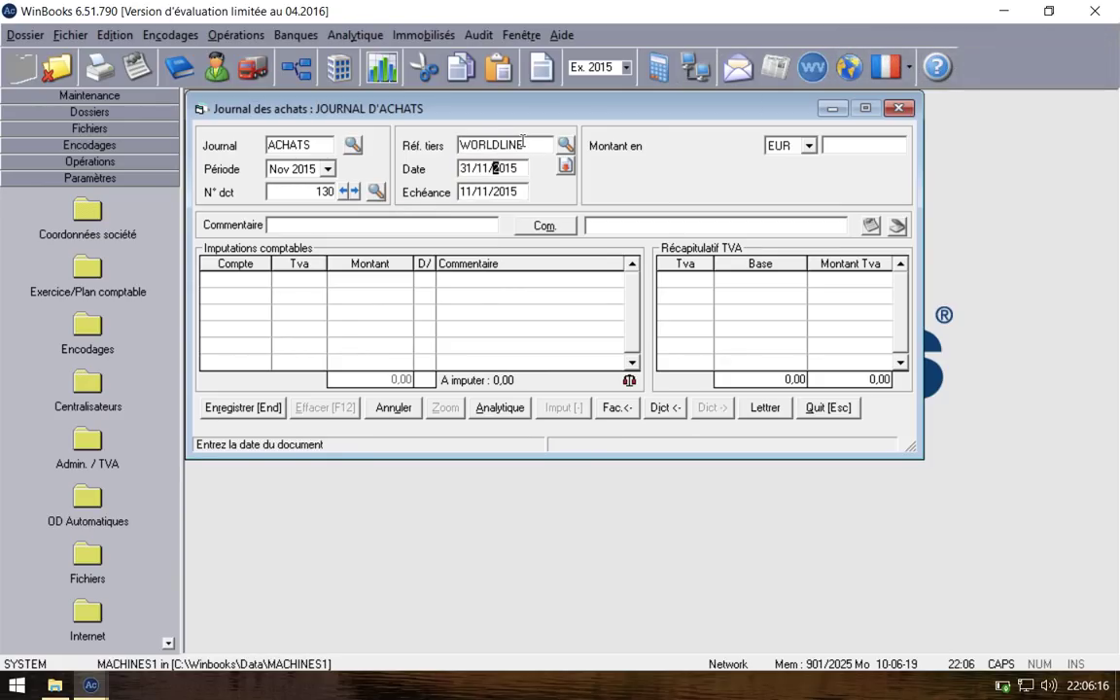
key(Return)
key(Return)
text(31)
key(BackSpace)
text(0)
key(Return)
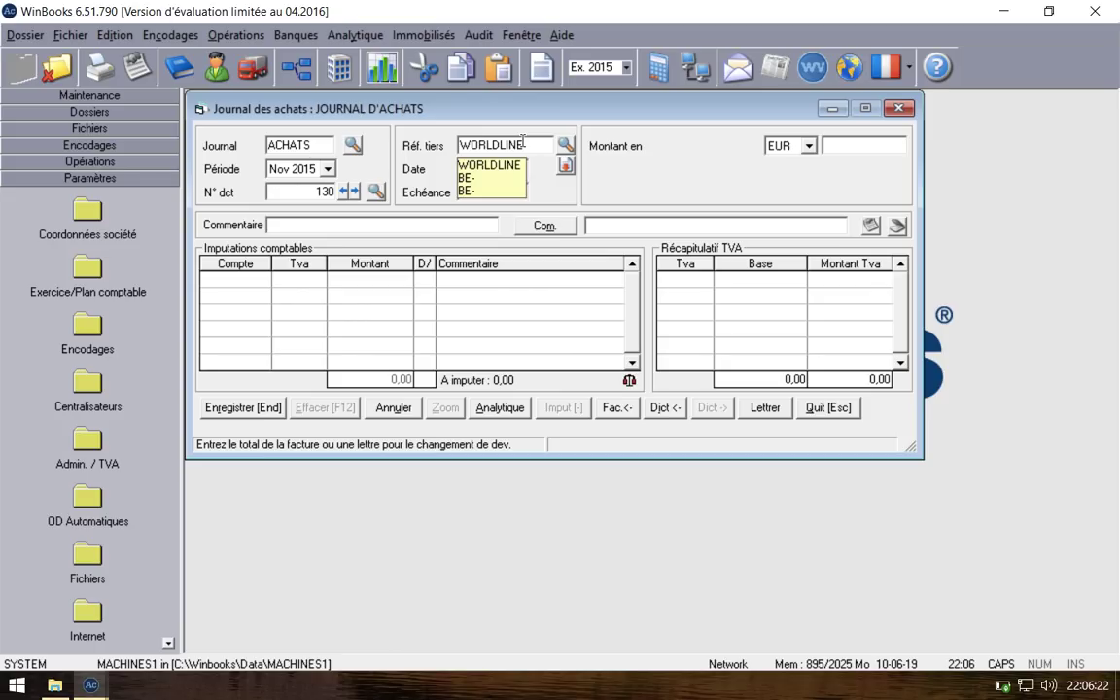
text(78)
key(Return)
key(k)
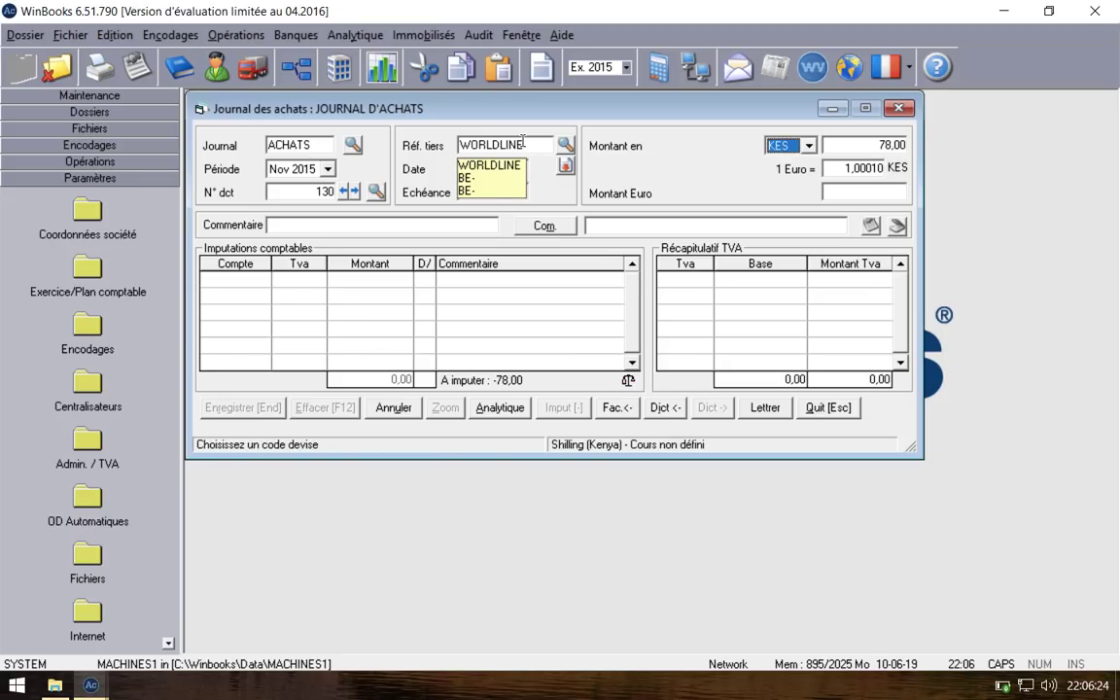
click(394, 407)
click(588, 324)
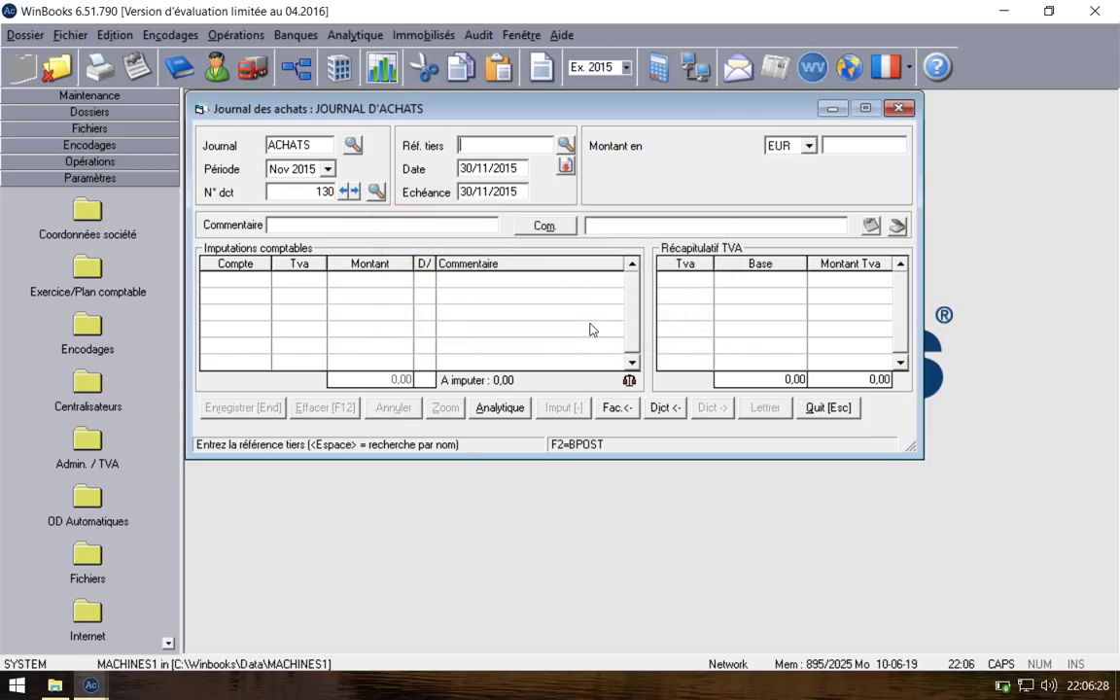
Step: Enter supplier WORLDLINE again on document 130, accepting 30/11/2015 as document date and due date
text(WORLDLINE)
key(Return)
key(Return)
key(Return)
key(Return)
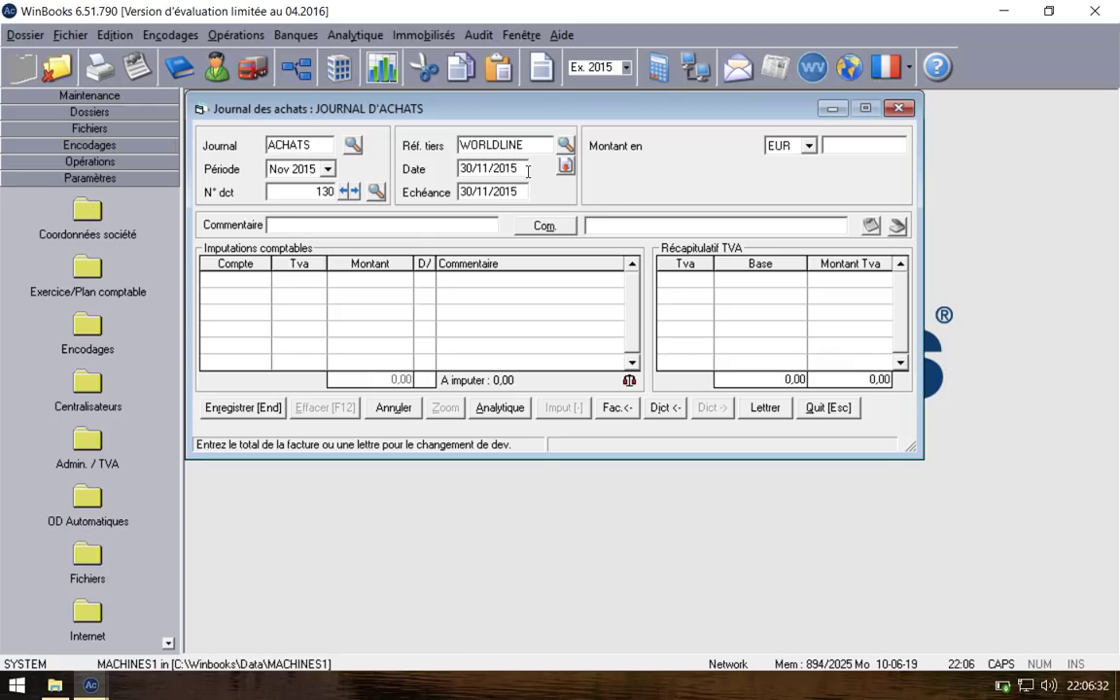
Step: Set the WORLDLINE invoice total to 78,23 EUR, and open the chart of accounts for the first posting line
text(78,23)
key(Return)
key(Return)
key(Return)
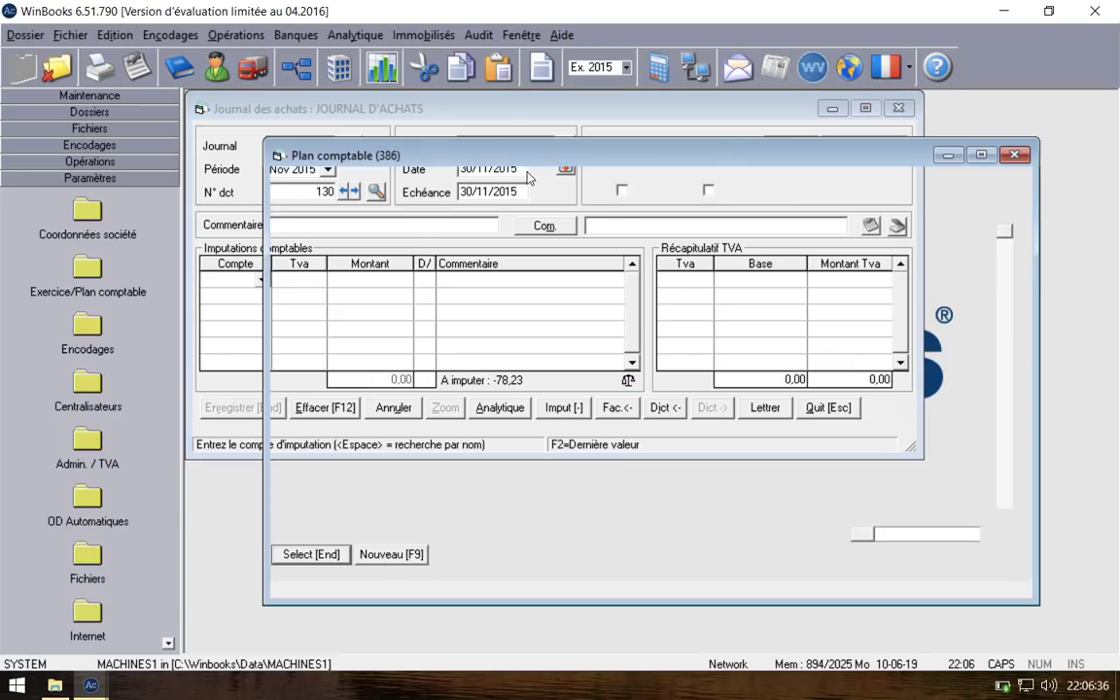
Step: Look up account 650002 FRAIS TERMINAL BANCONTACT, check its record and entries, and select it for the first posting line
text(650000)
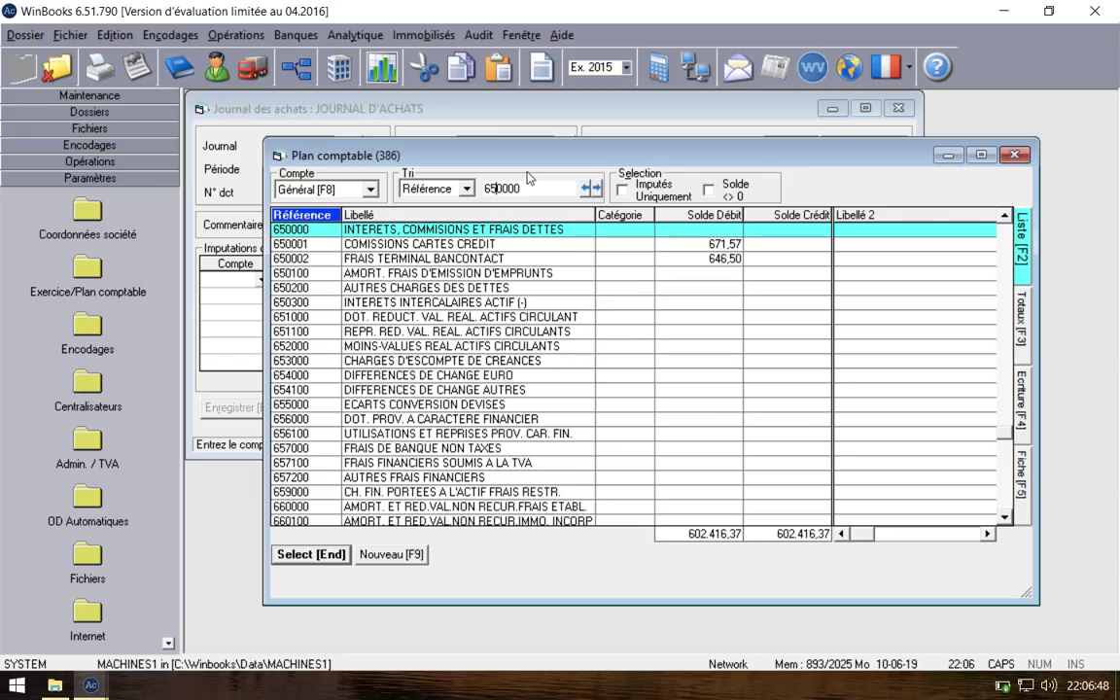
key(Down)
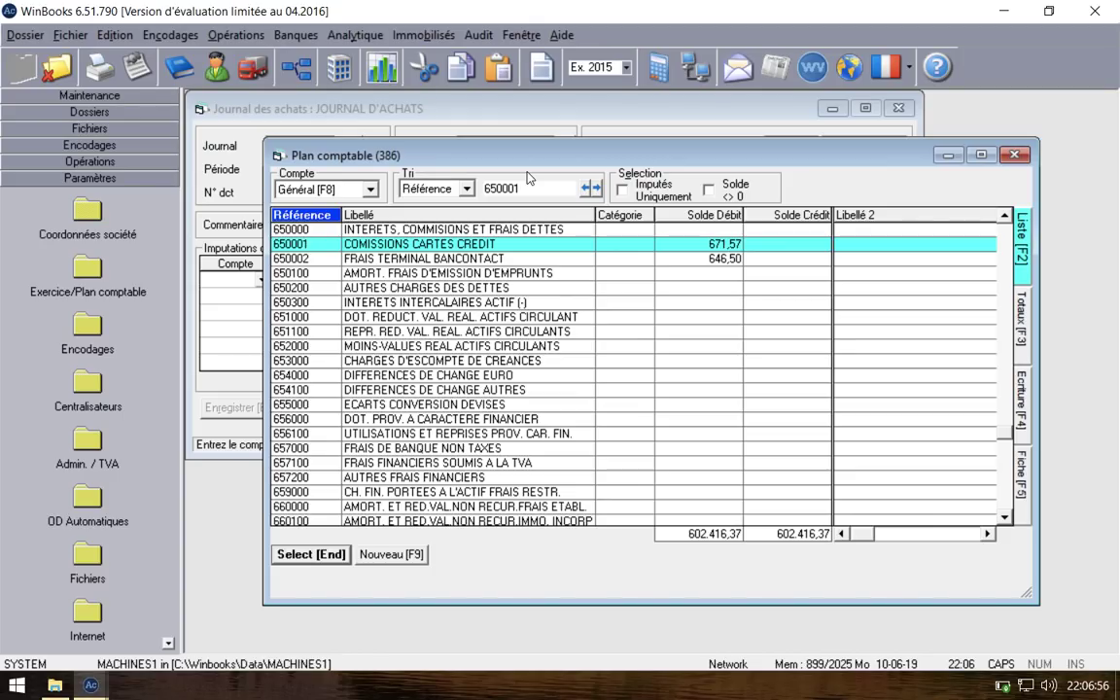
key(Down)
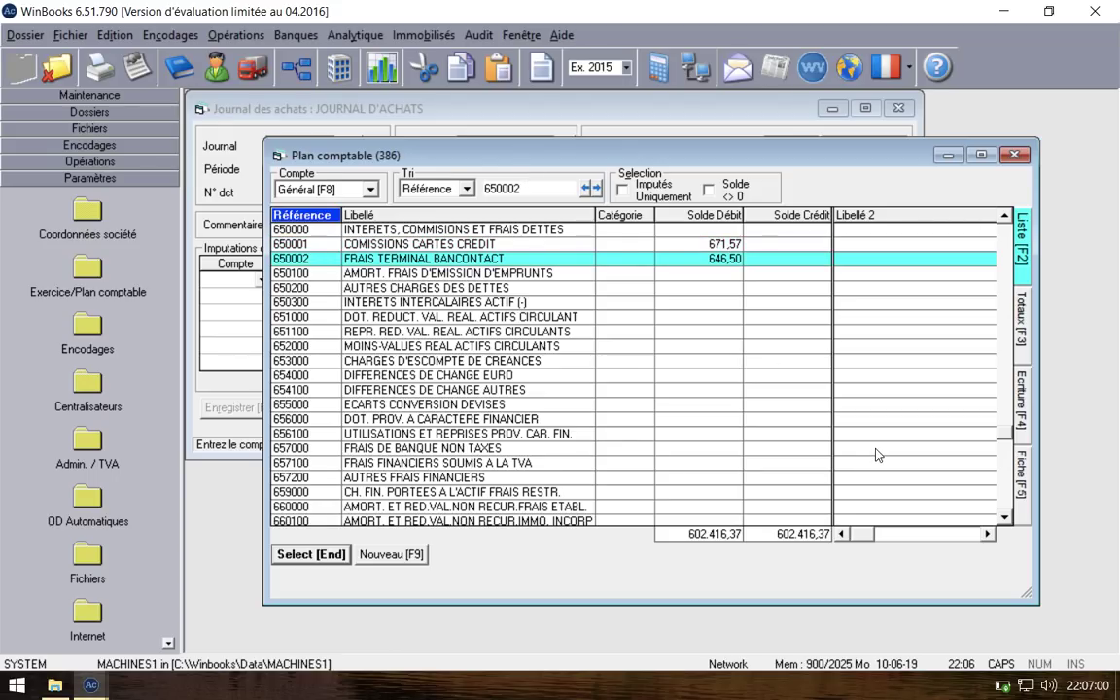
click(1005, 486)
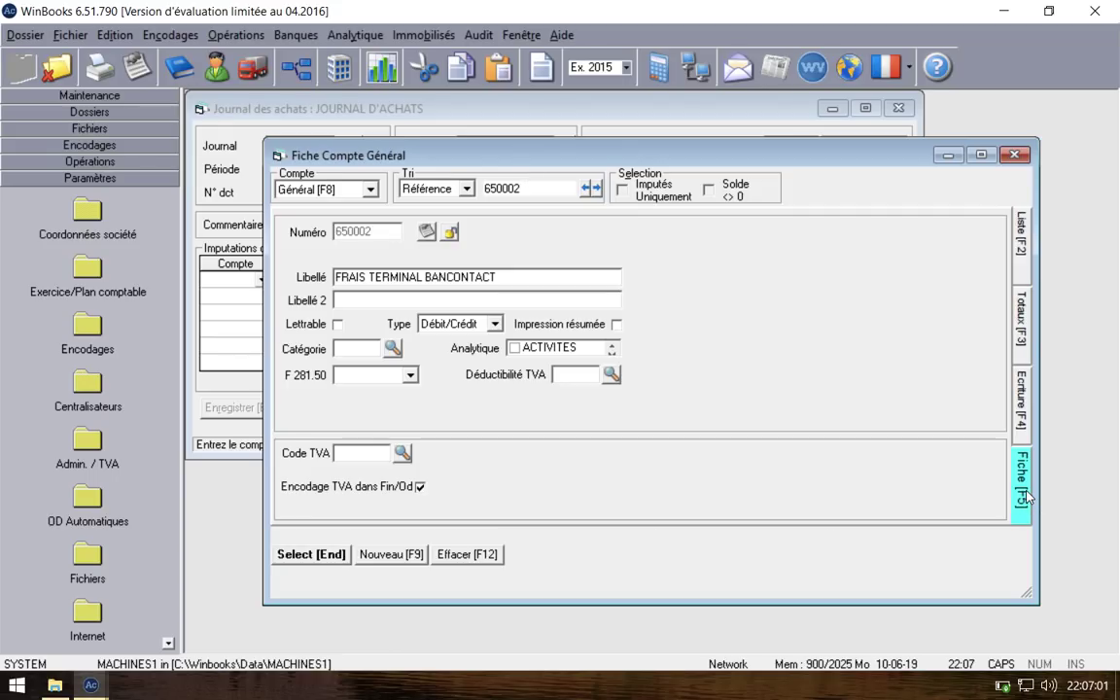
click(1022, 399)
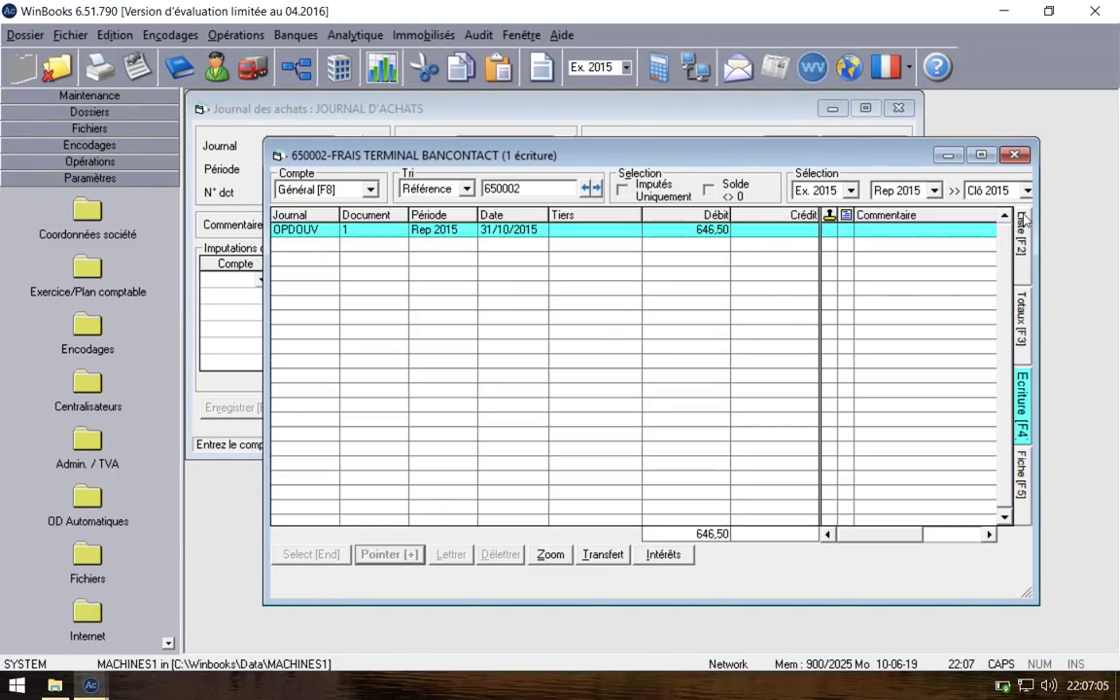
click(1024, 219)
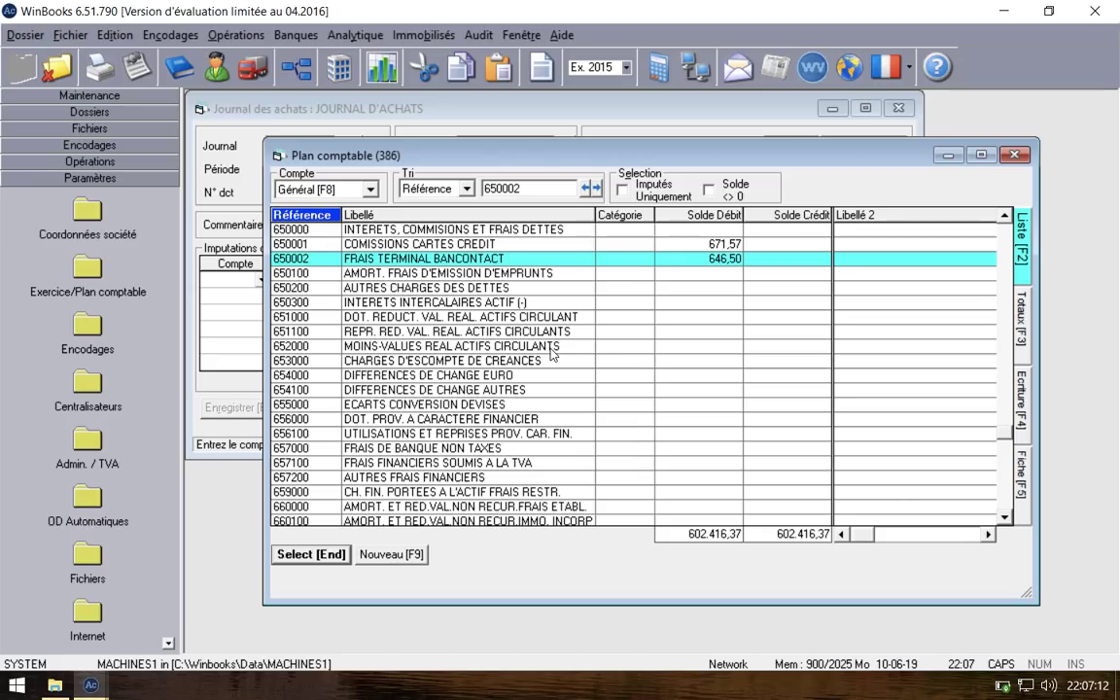
key(Return)
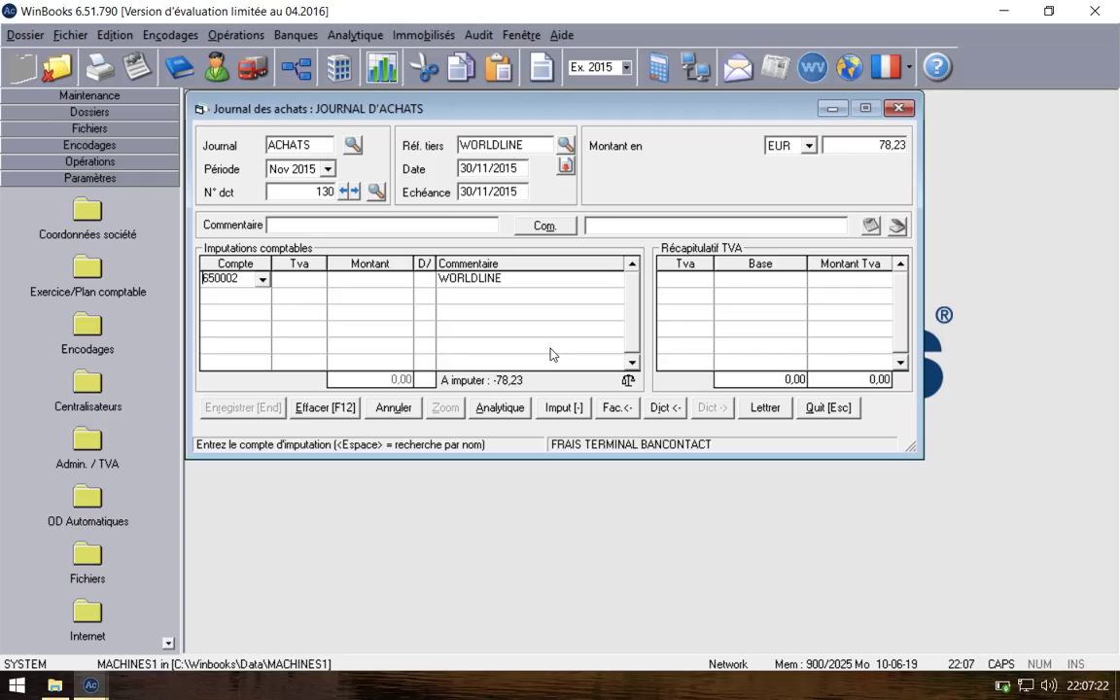
Step: Complete the first WORLDLINE posting line as a 78,23 debit without a VAT code
key(Return)
key(Return)
key(Return)
key(Return)
key(Return)
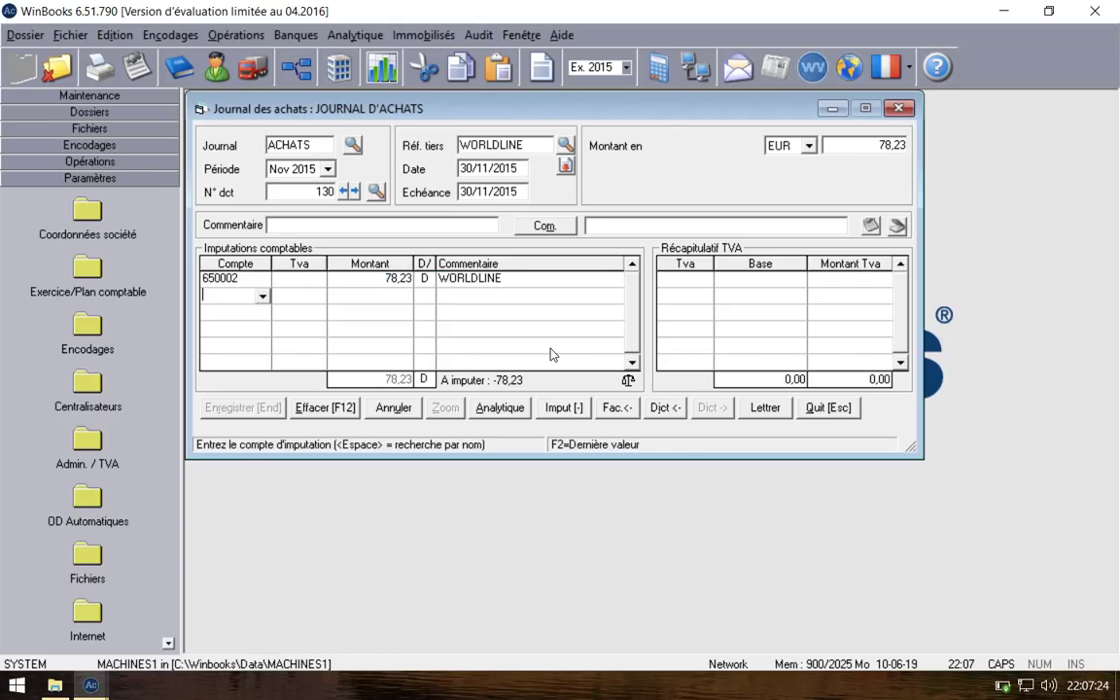
Step: Add a second posting line on account 650002, leaving its VAT code empty
text(65)
key(BackSpace)
key(BackSpace)
key(BackSpace)
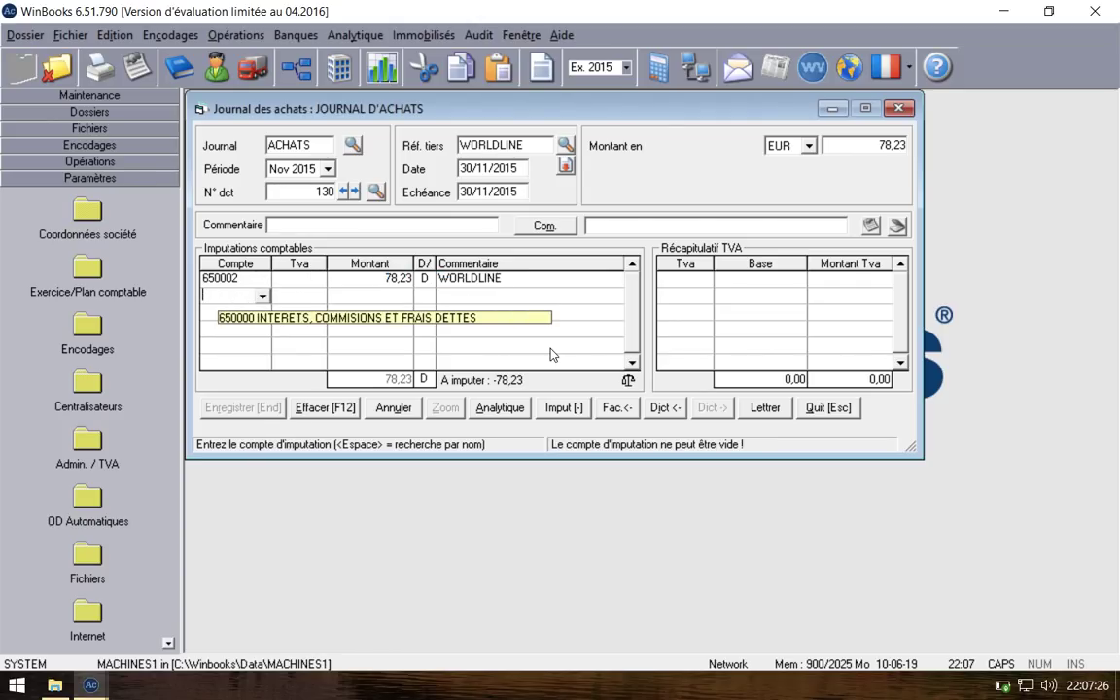
text(650002)
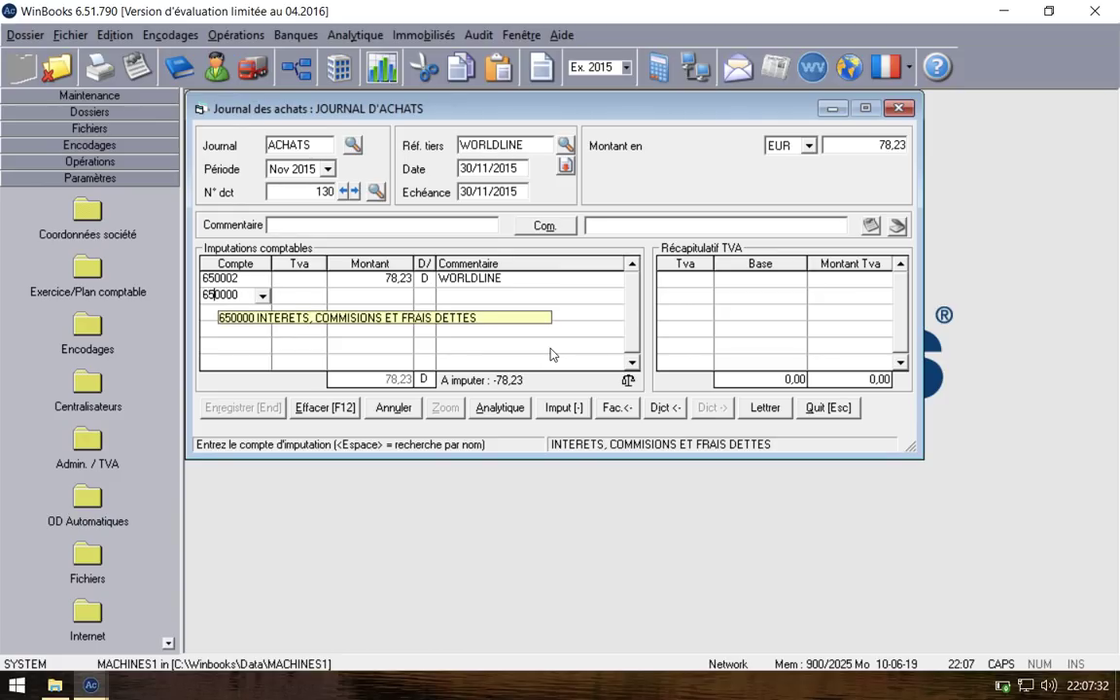
key(Return)
key(Return)
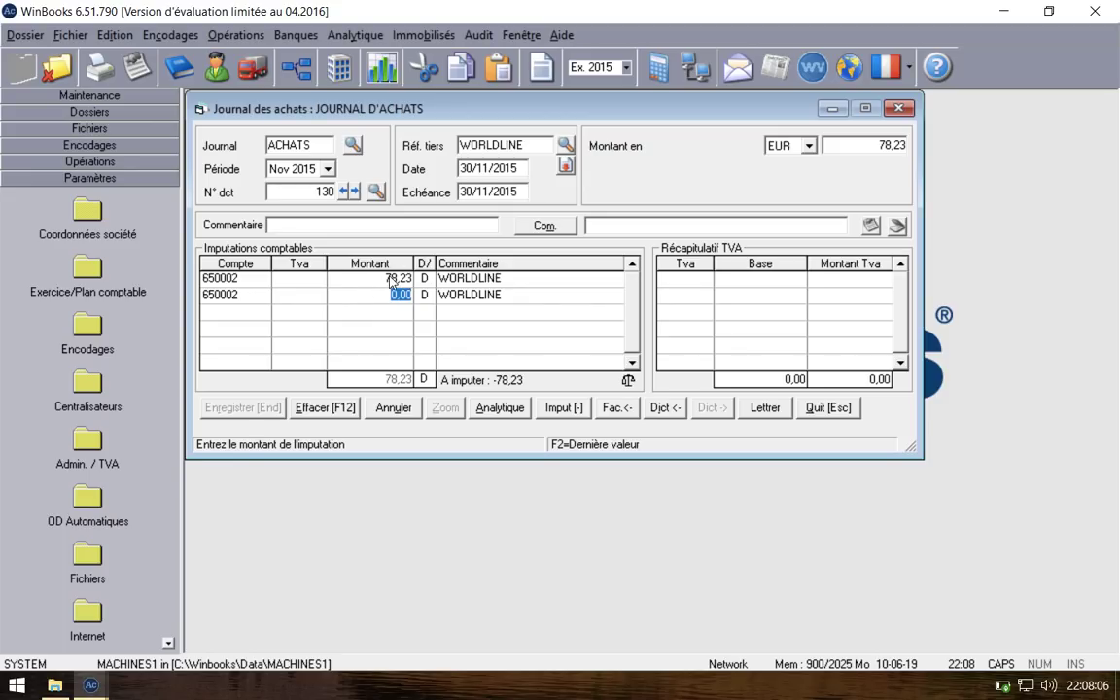
Step: Set the amount of the second WORLDLINE posting line to 25,74 debit
text(38,81)
key(BackSpace)
key(BackSpace)
text(91)
key(Up)
key(Return)
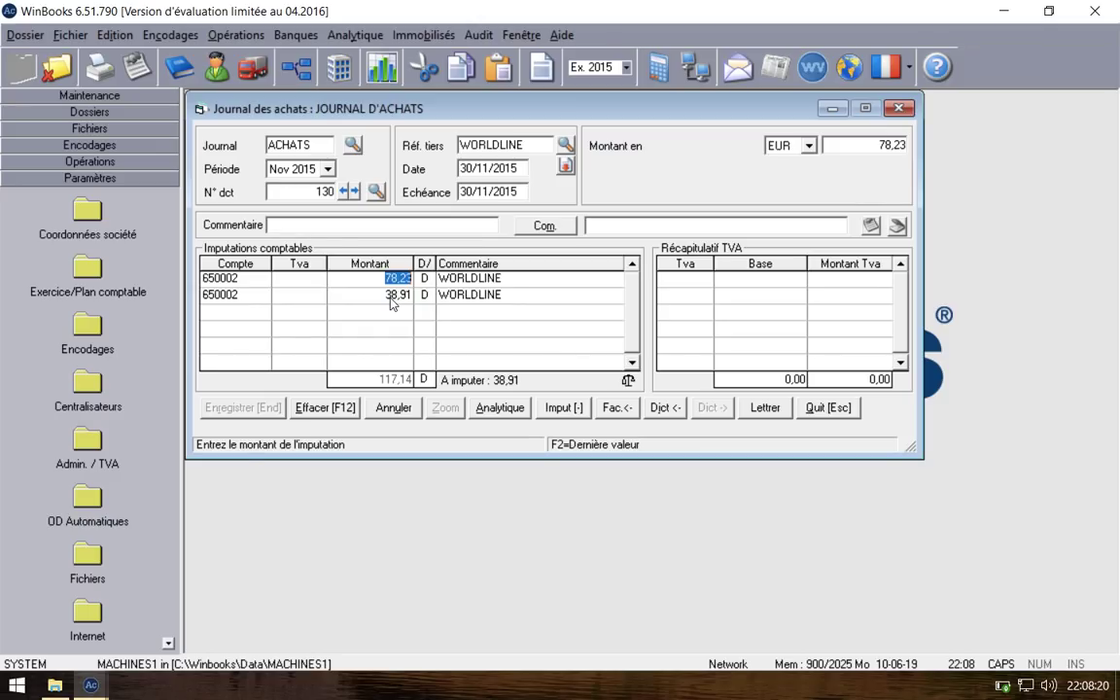
key(Down)
text(25,75)
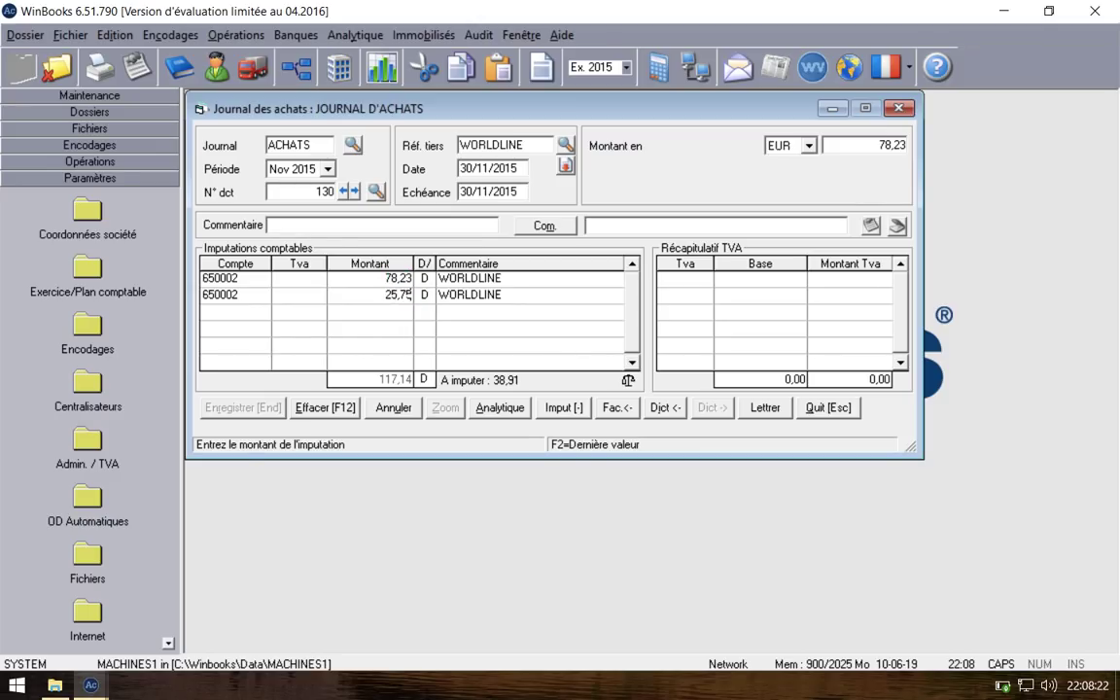
key(BackSpace)
text(4)
key(Return)
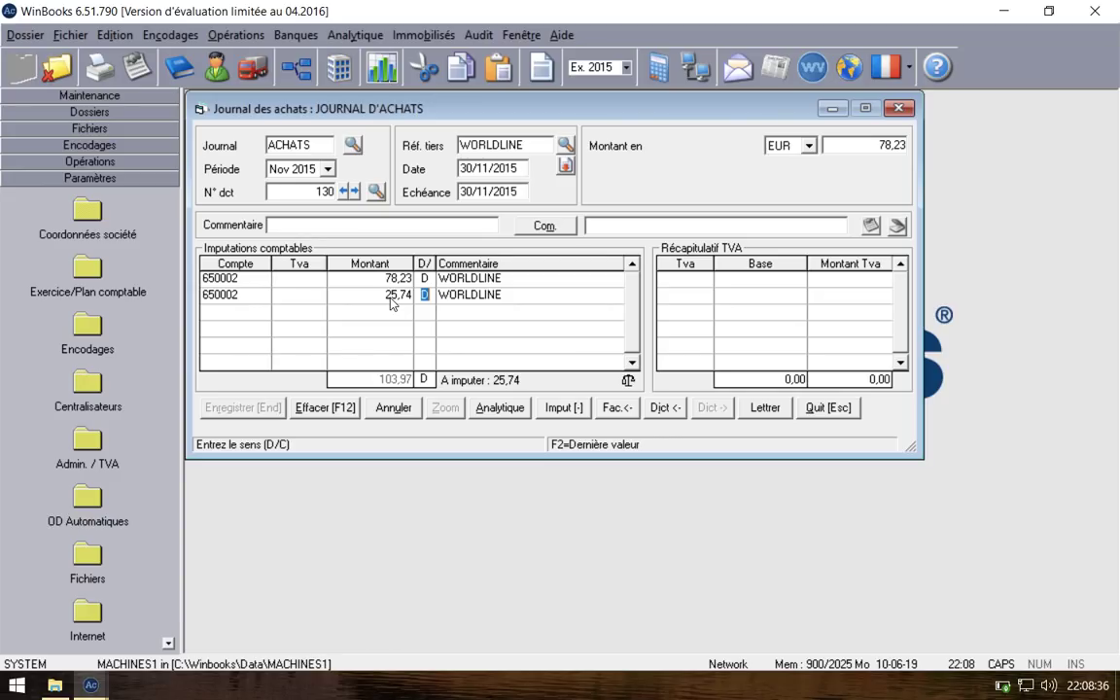
Step: Give the first WORLDLINE posting line the VAT code BS21 and the amount 38,91
click(393, 279)
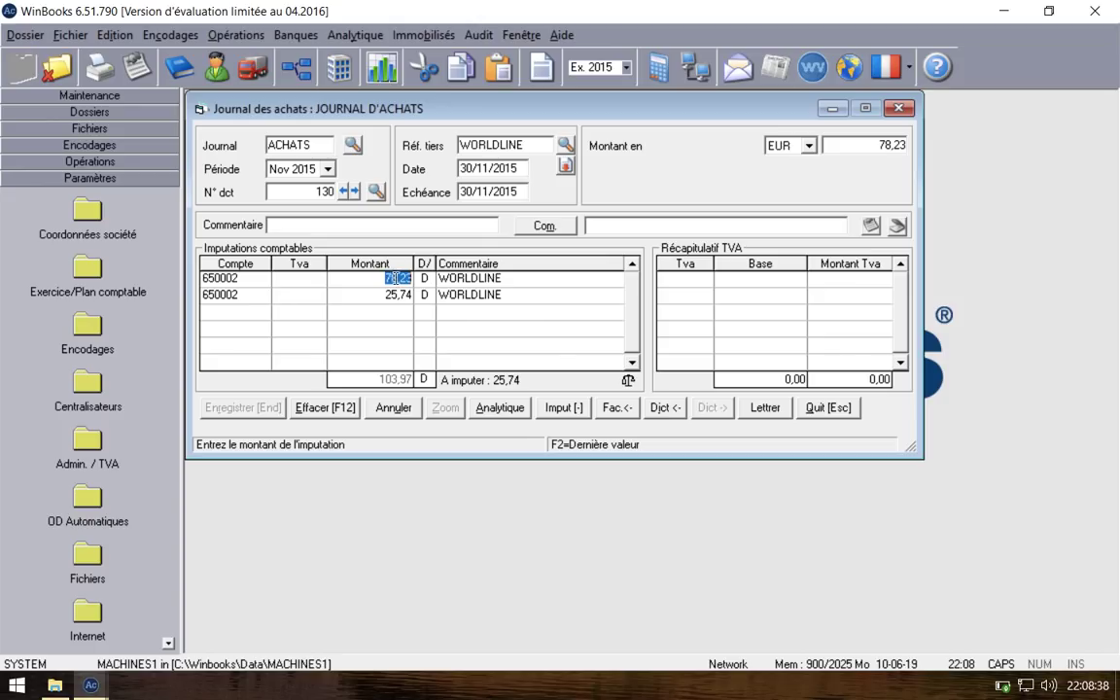
text(38,91)
key(Return)
key(Return)
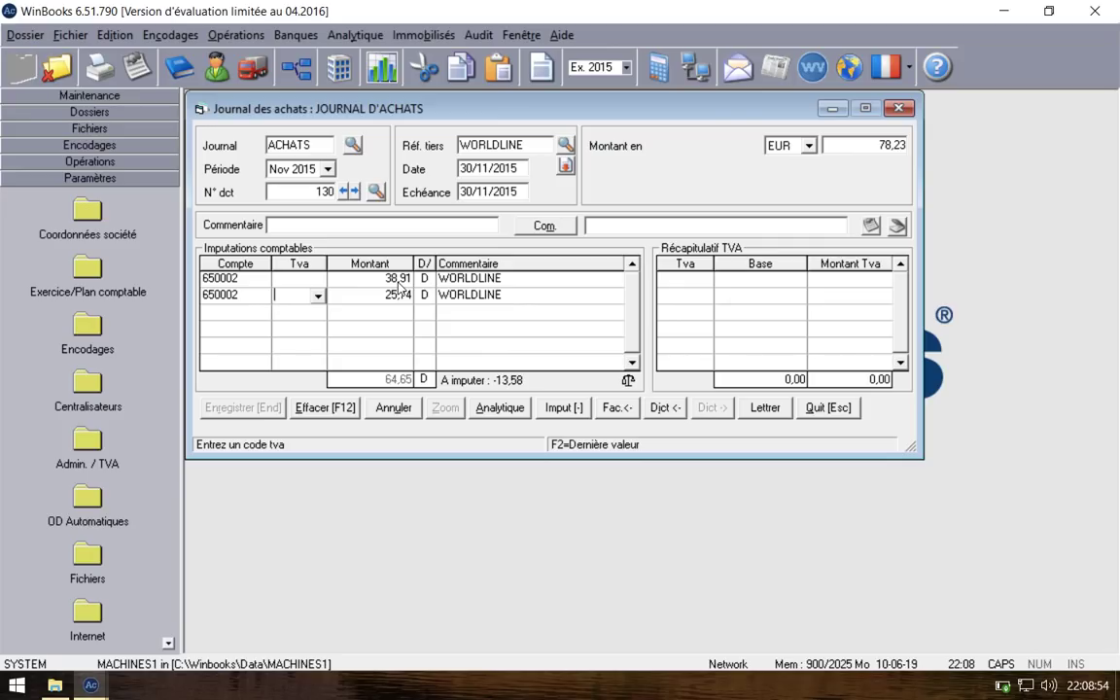
key(Up)
text(BS)
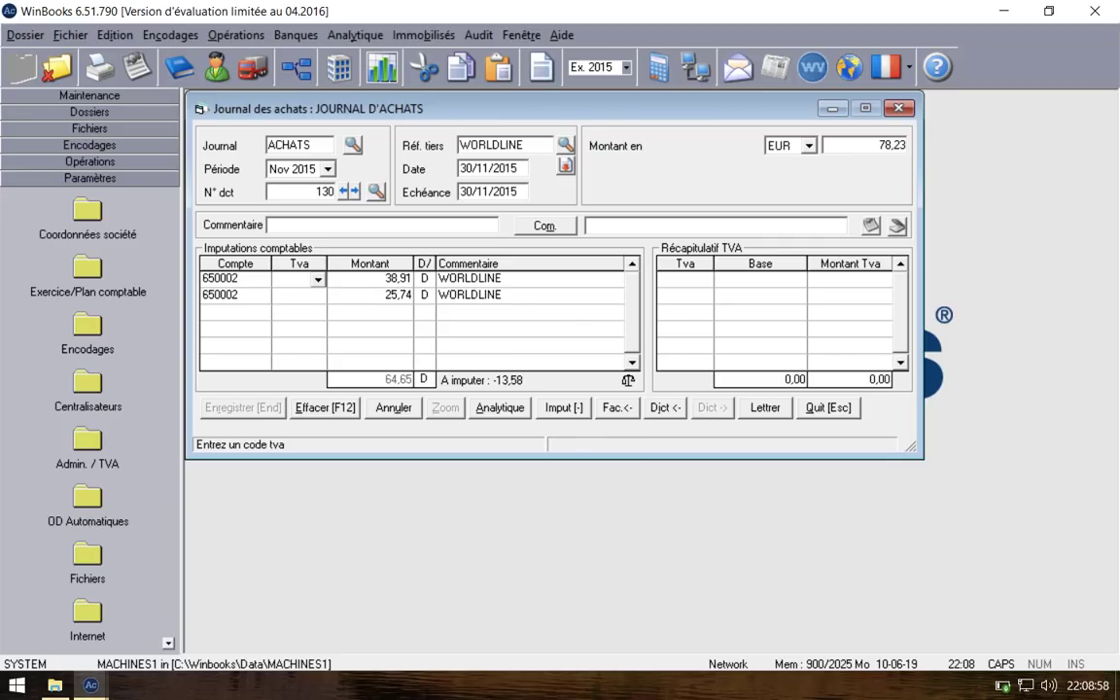
text(21)
key(Down)
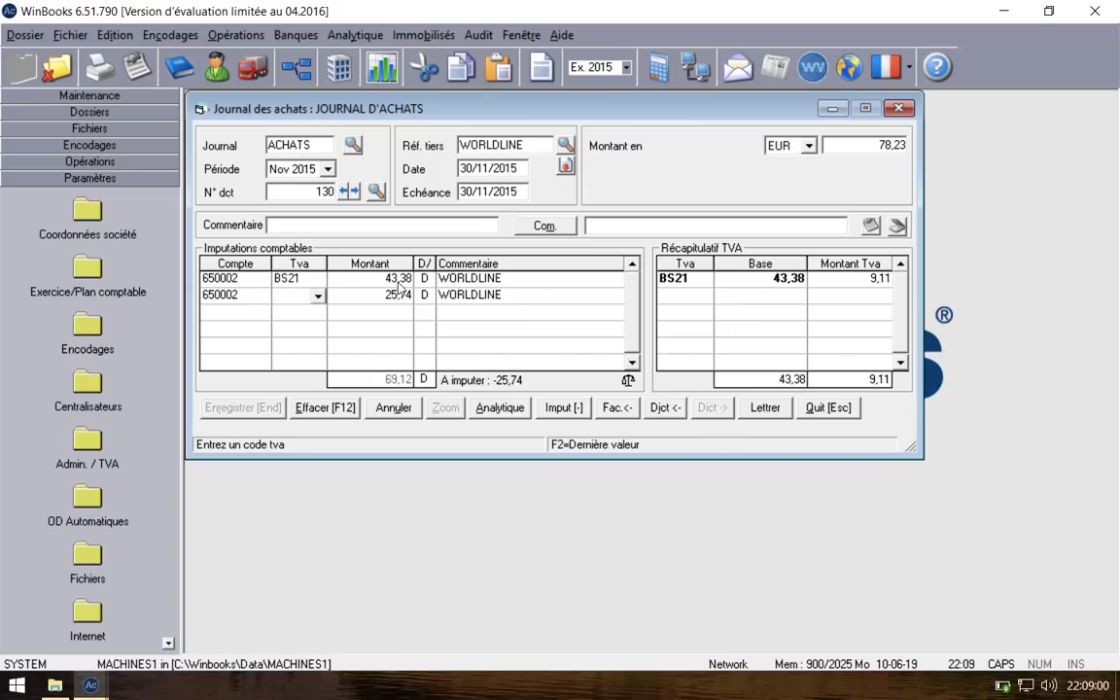
click(398, 279)
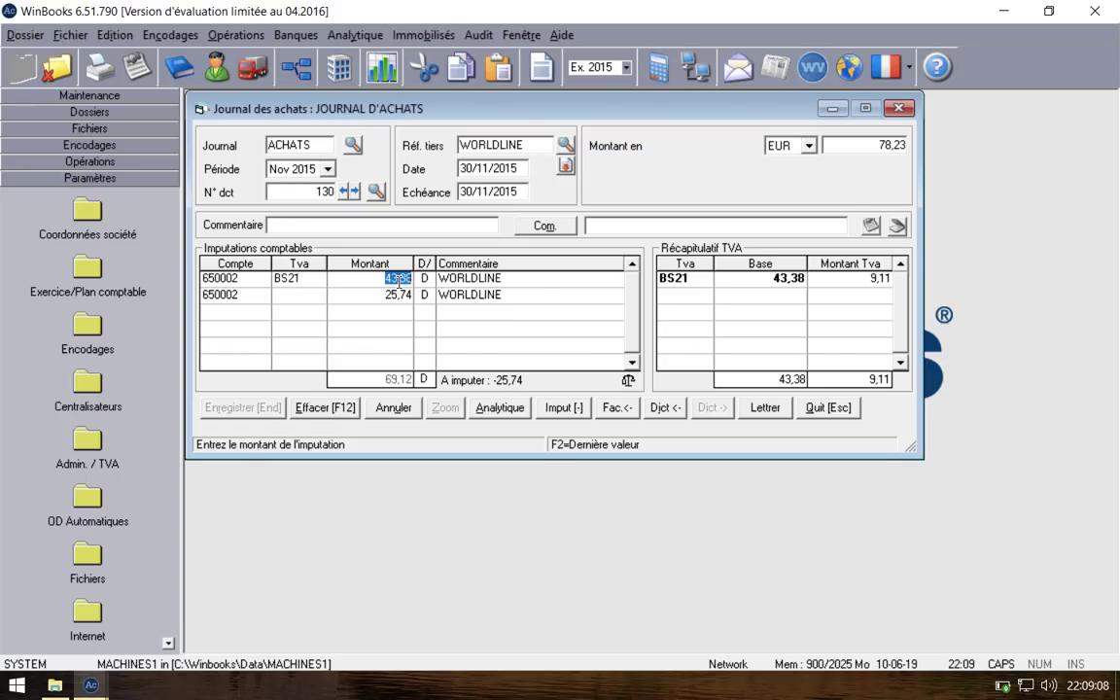
text(38,91)
key(Return)
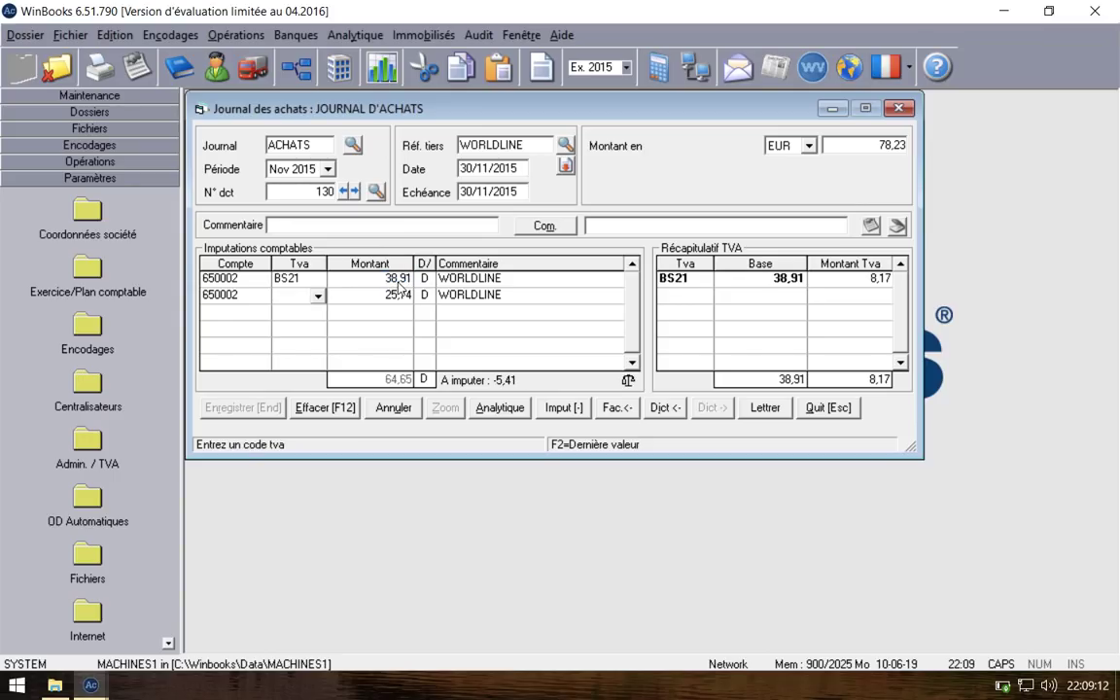
Step: Apply VAT code BS21 to the second posting line and save purchase document 130
text(BS21)
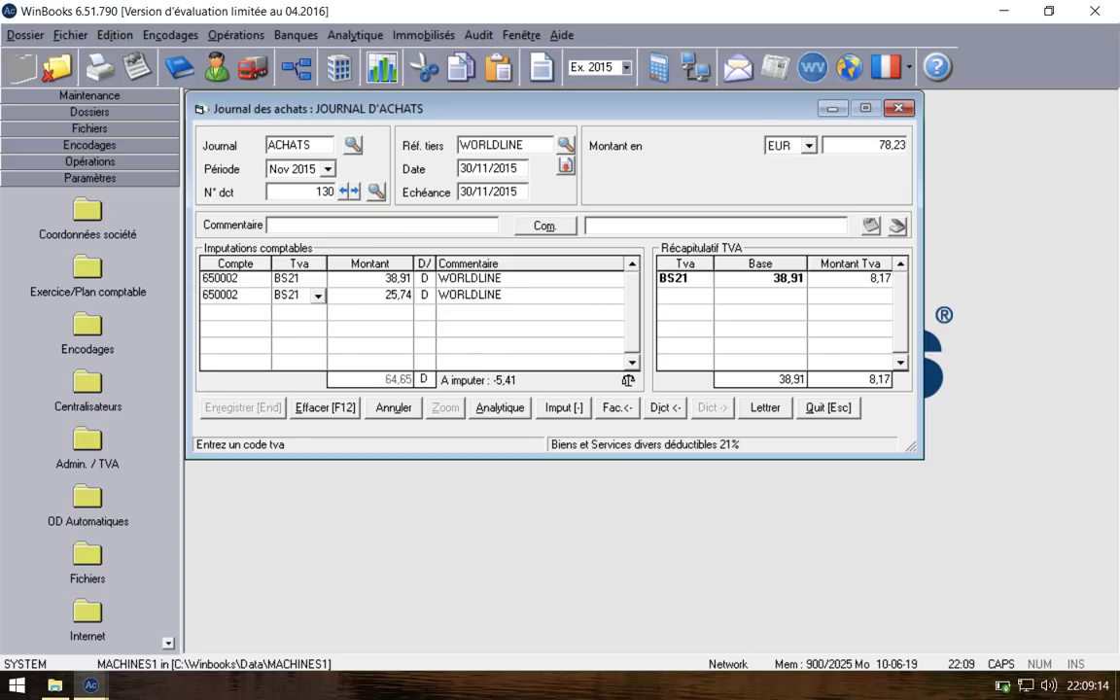
key(Return)
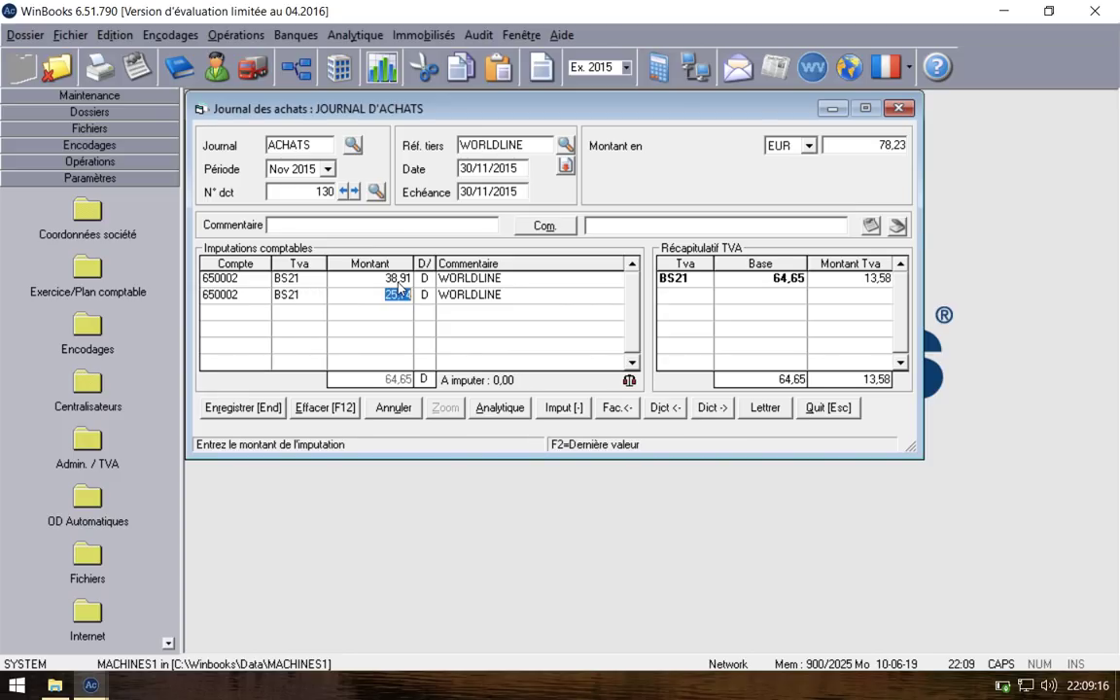
key(End)
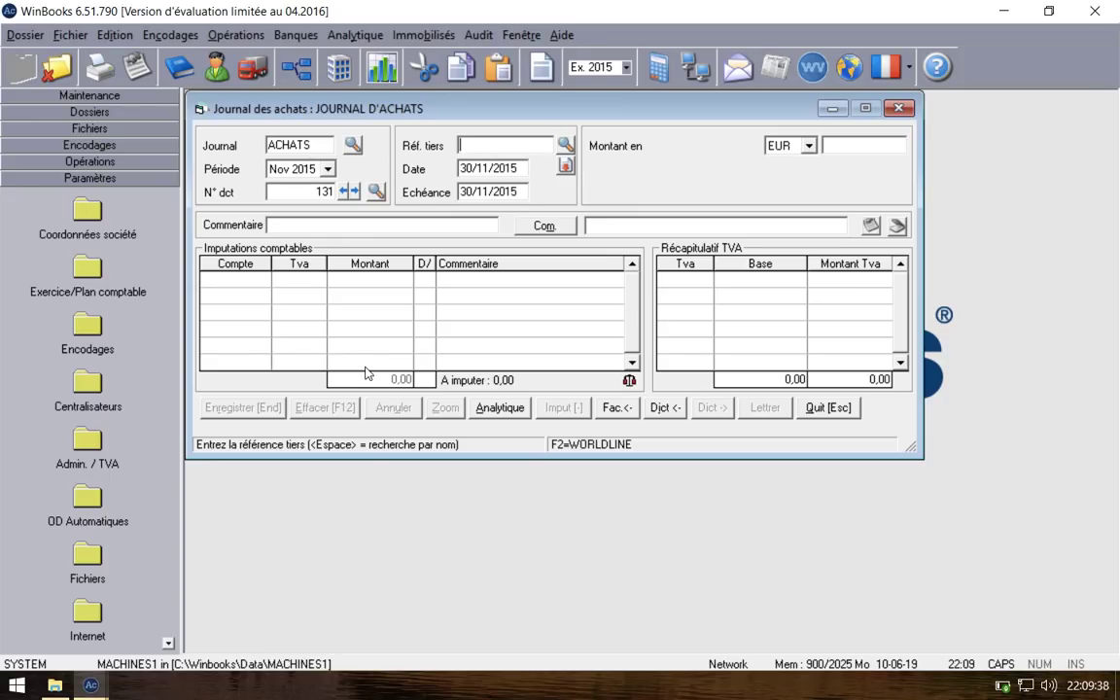
Step: Start purchase document 131 for supplier SPF FIN with the document date 29/11/2015
text(SPF FIN)
key(Return)
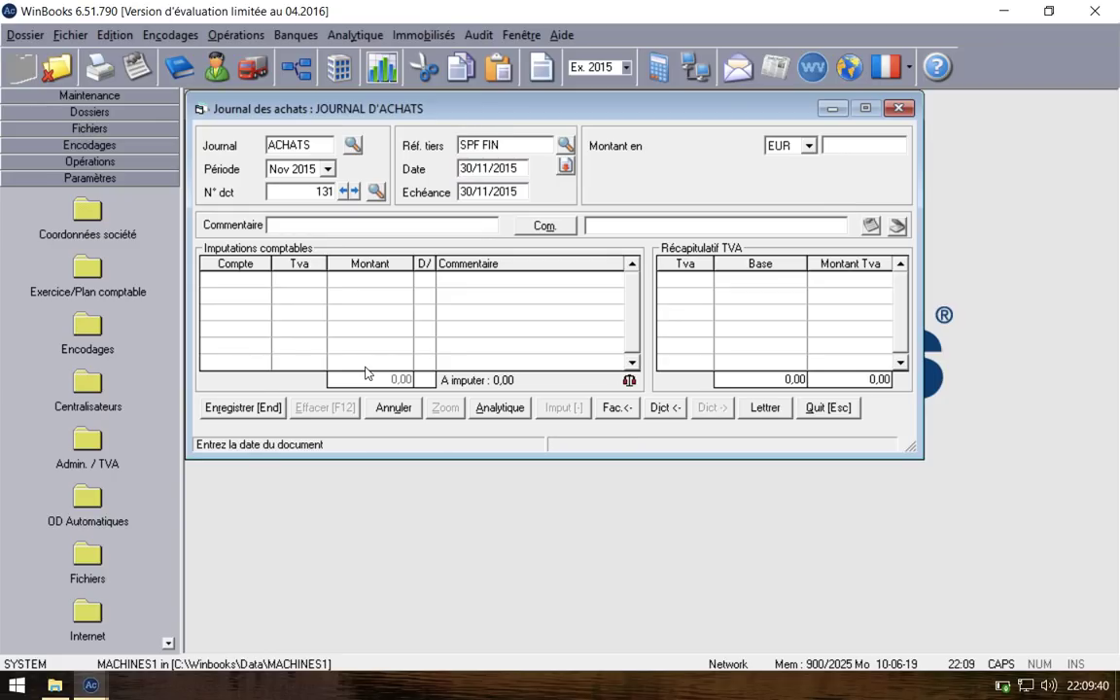
text(29)
key(Return)
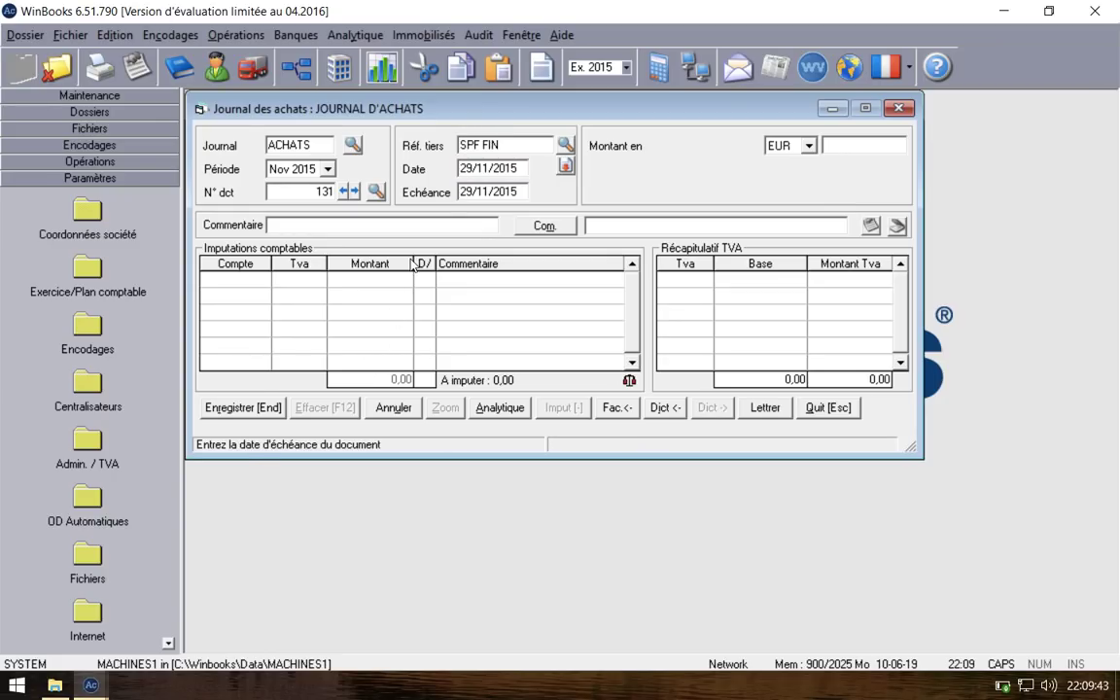
Step: Replace the supplier on document 131 with BEFRAKO from the supplier list, accepting 29/11/2015 as document and due date
double_click(476, 146)
click(483, 148)
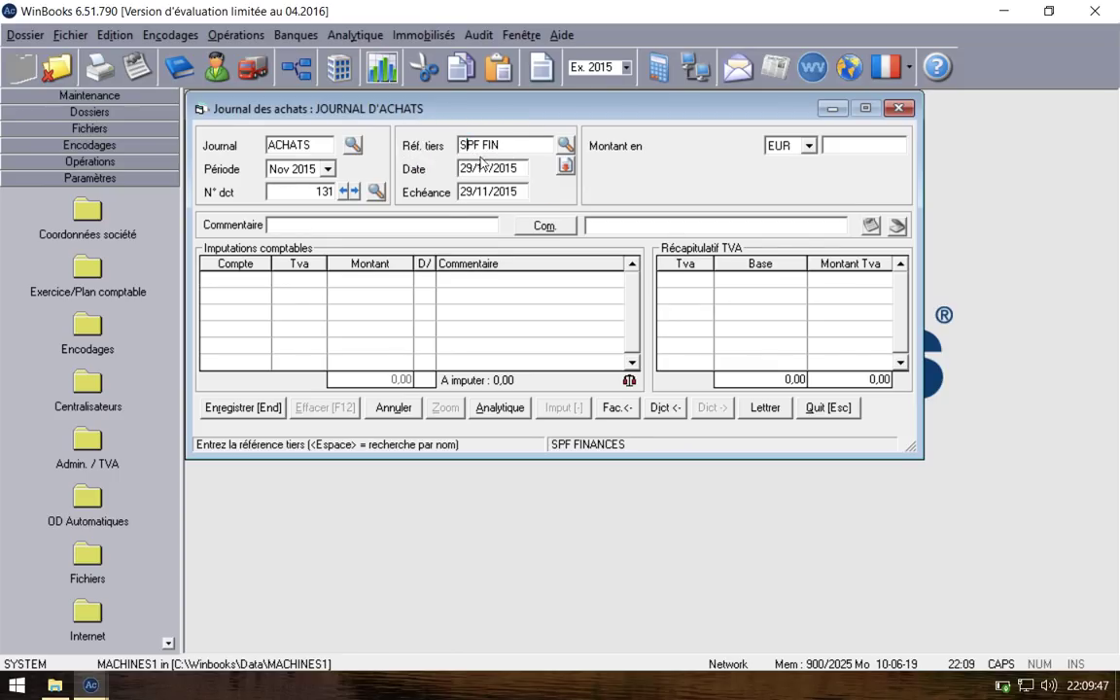
click(569, 145)
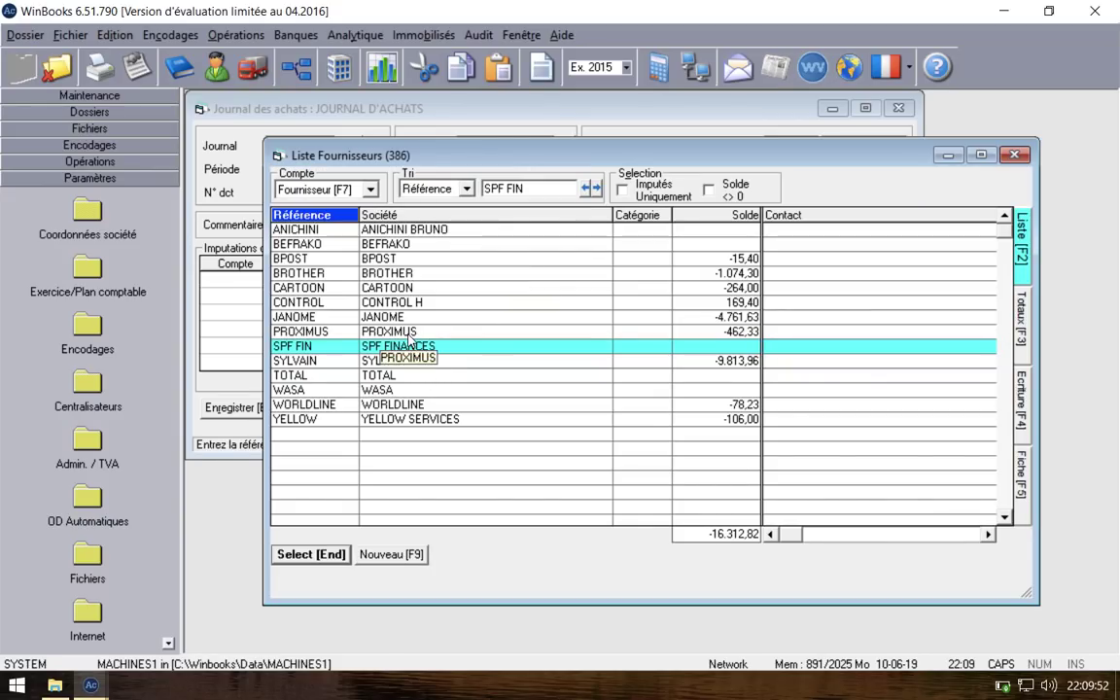
double_click(411, 244)
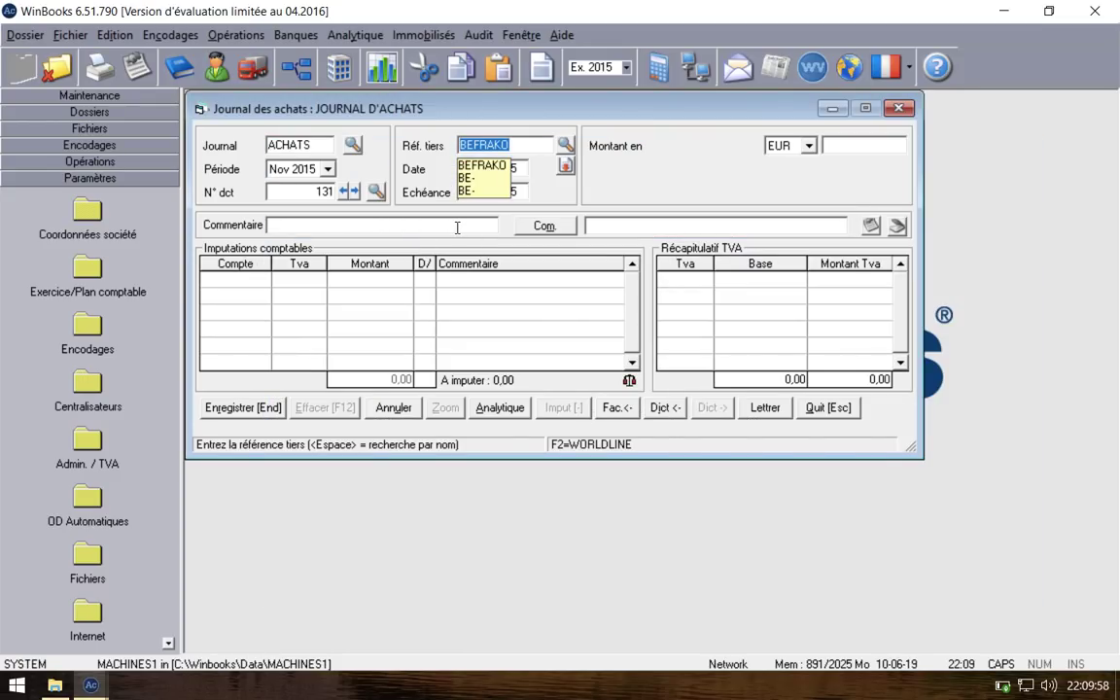
key(Return)
key(Return)
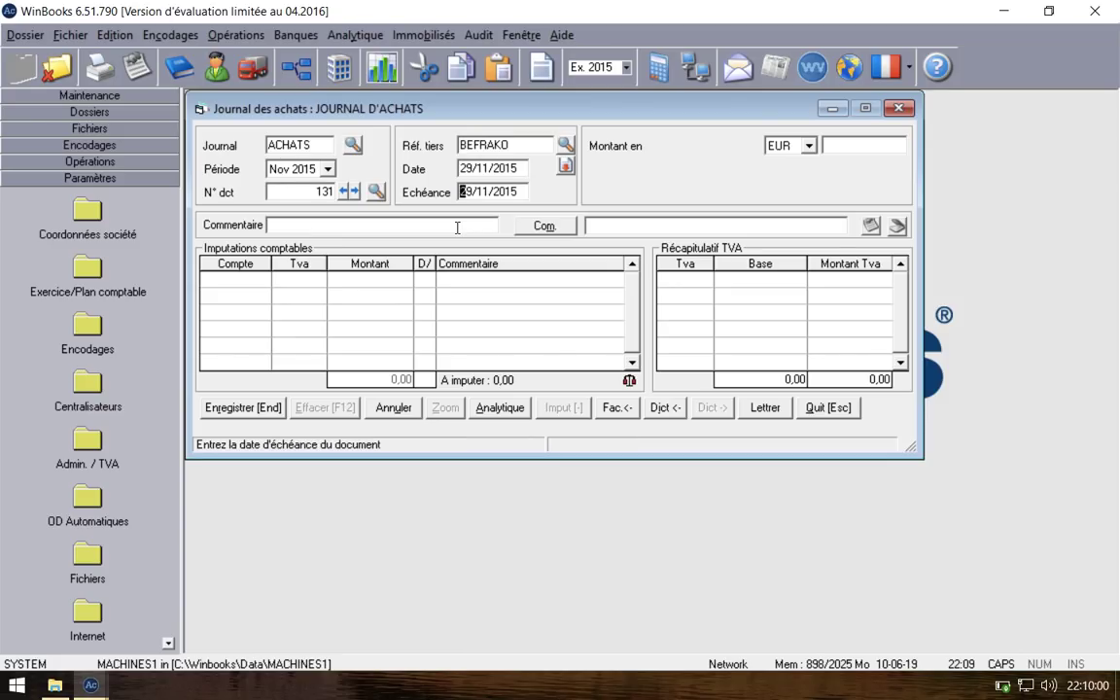
key(Return)
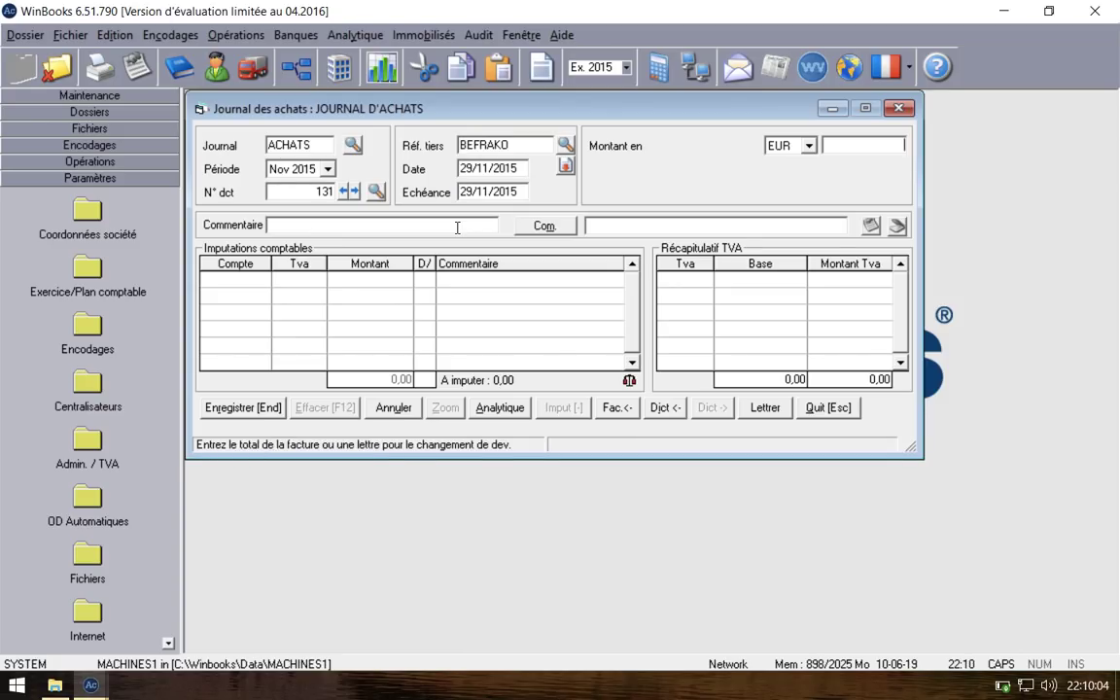
Step: Set the BEFRAKO invoice total to 2.882,60 EUR and skip the comment
text(2.882,6)
key(Return)
key(Return)
key(Return)
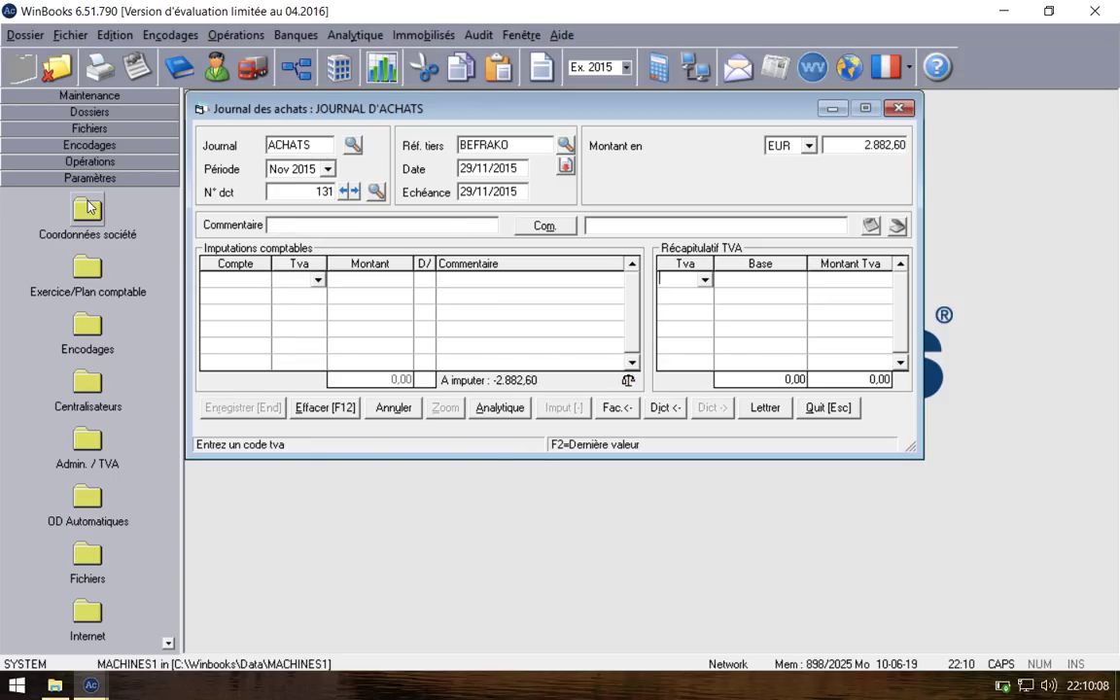
Step: Post the BEFRAKO invoice to account 604000 ACHATS MACHINES ET MERCERIE with VAT code M21
click(209, 278)
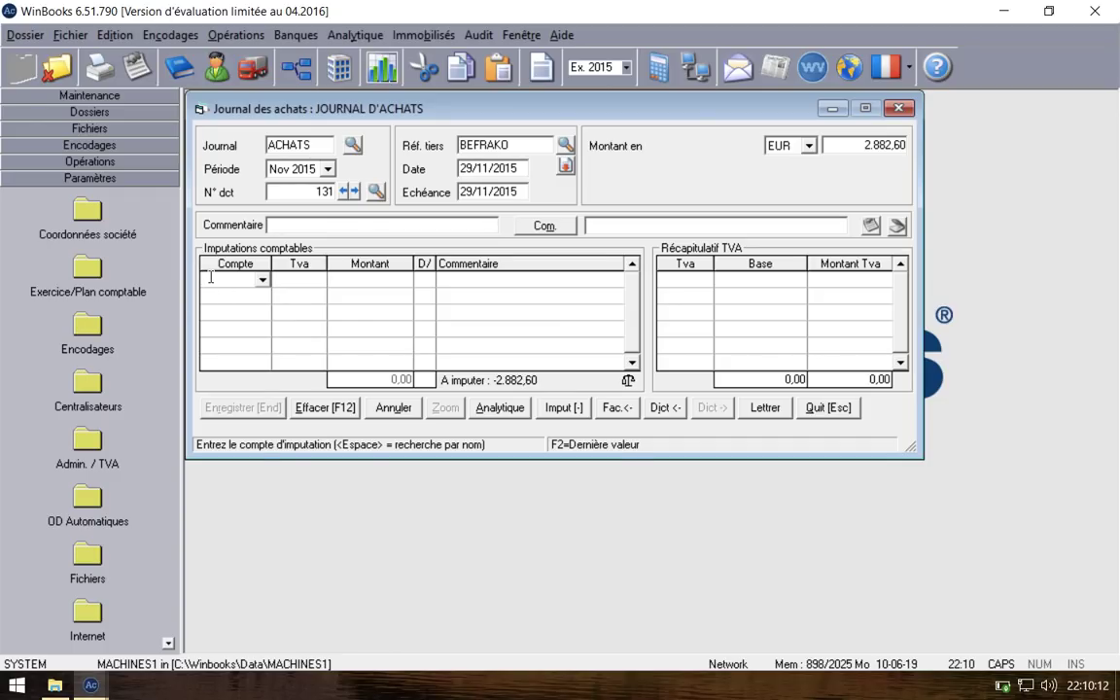
key(F2)
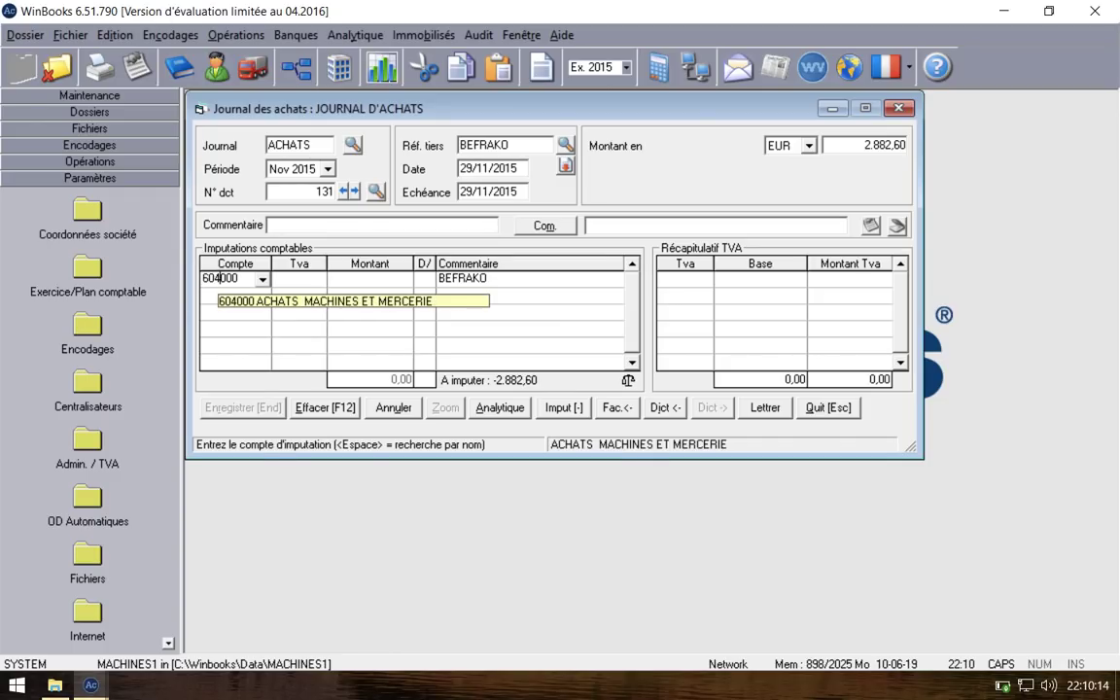
key(Return)
text(M21)
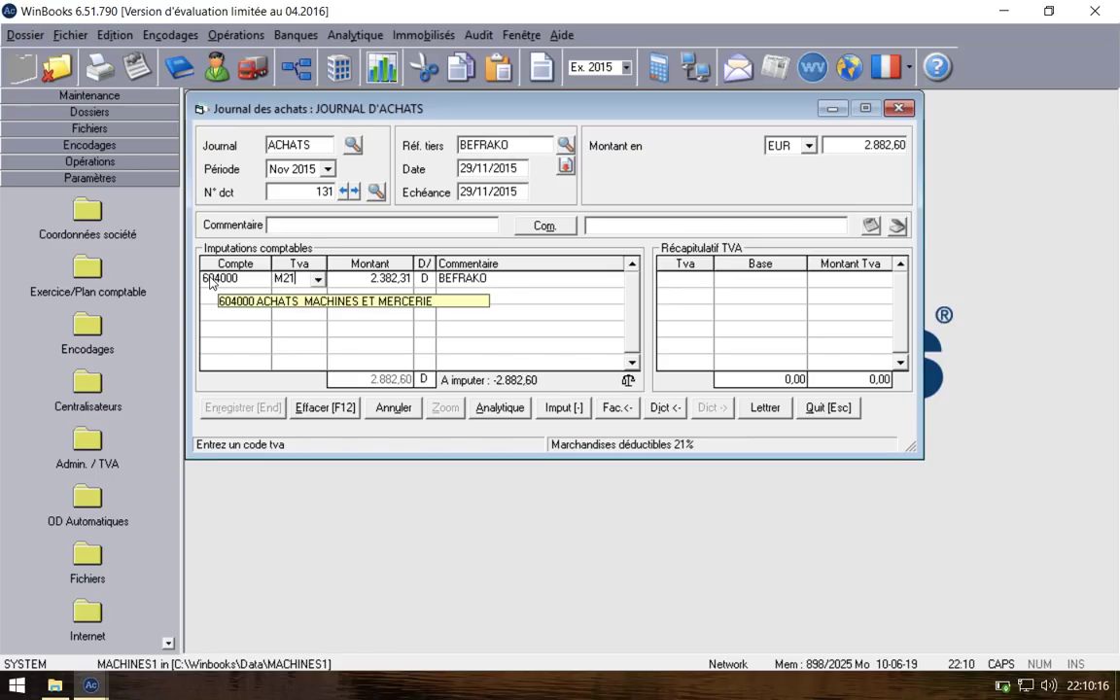
key(Return)
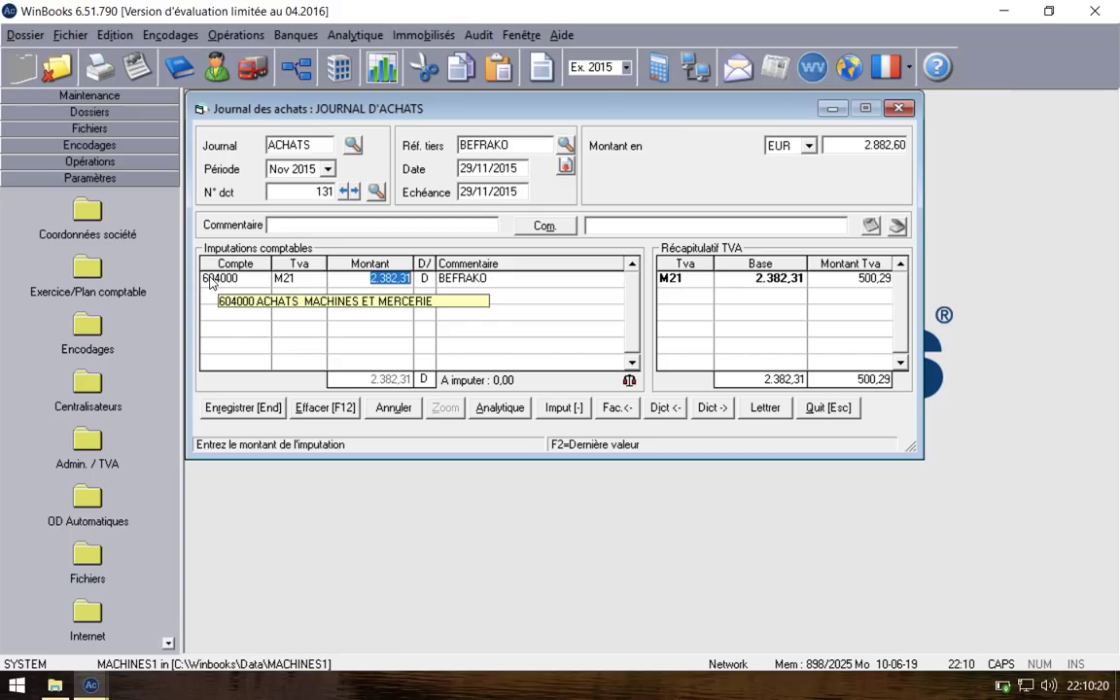
Step: Accept the 604000 line as debit and save BEFRAKO purchase document 131, proceeding to its analytic allocation
key(Return)
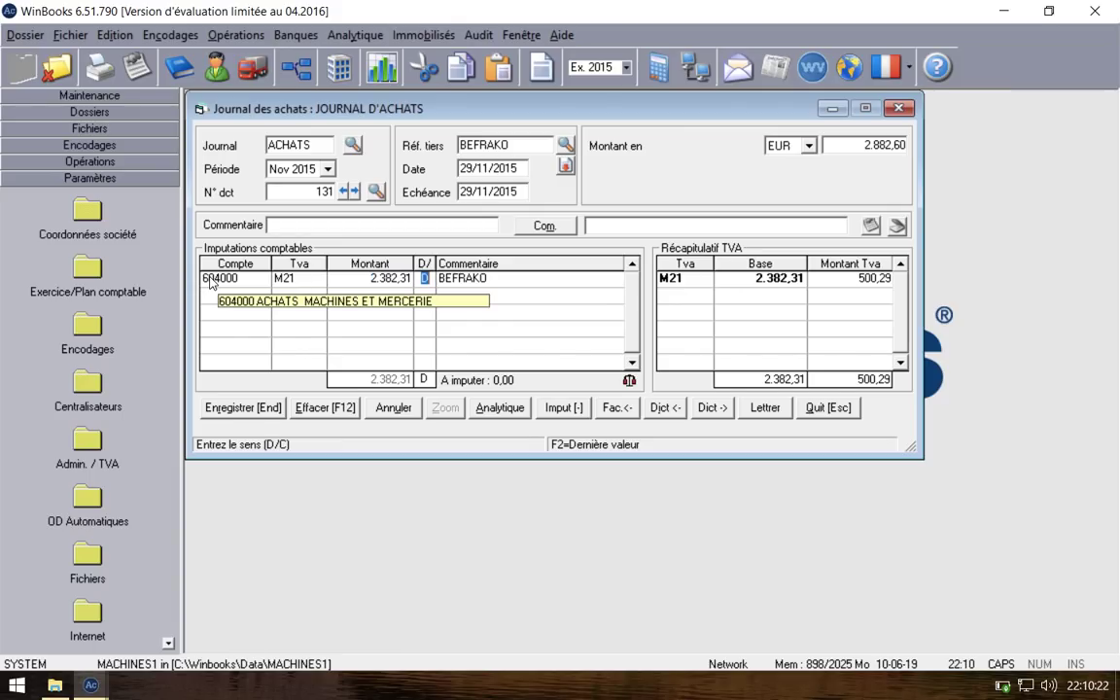
click(256, 409)
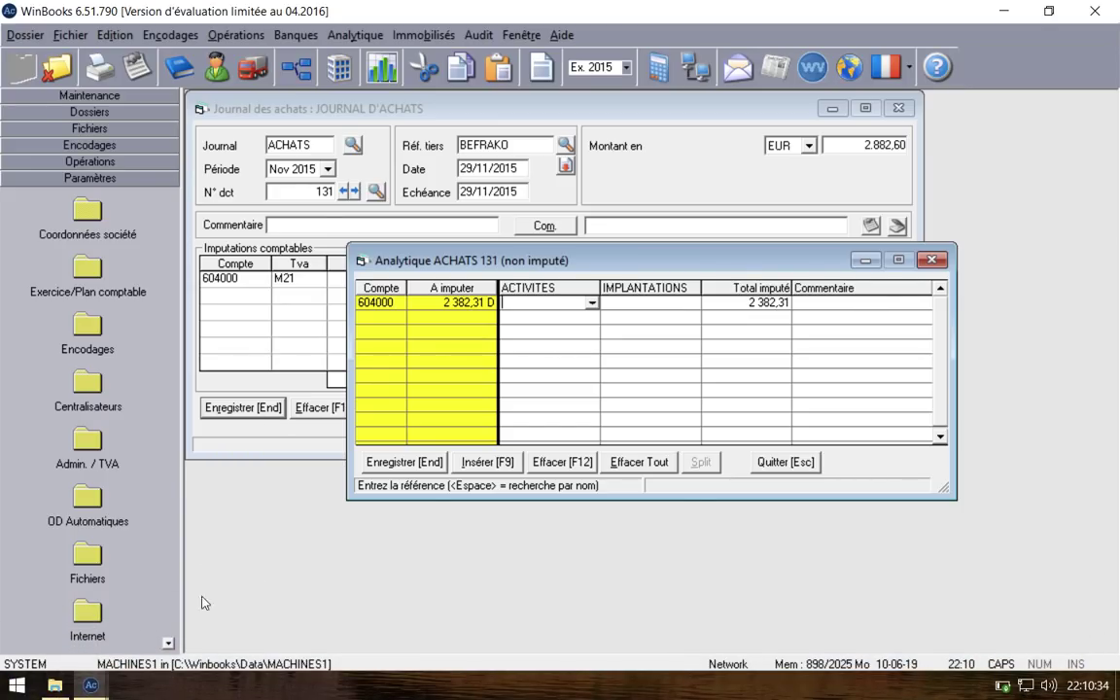
Step: Consult the analytic allocation of BEFRAKO document 131 in the MACHINESLB dossier, then return to the MACHINES1 dossier
click(91, 685)
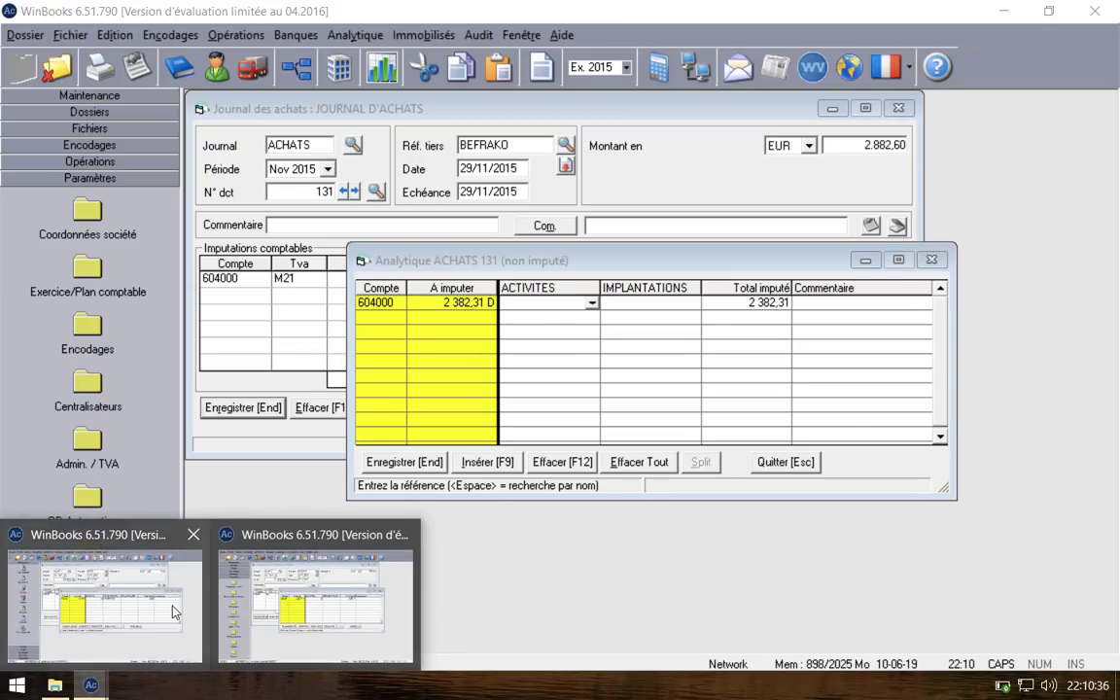
click(159, 551)
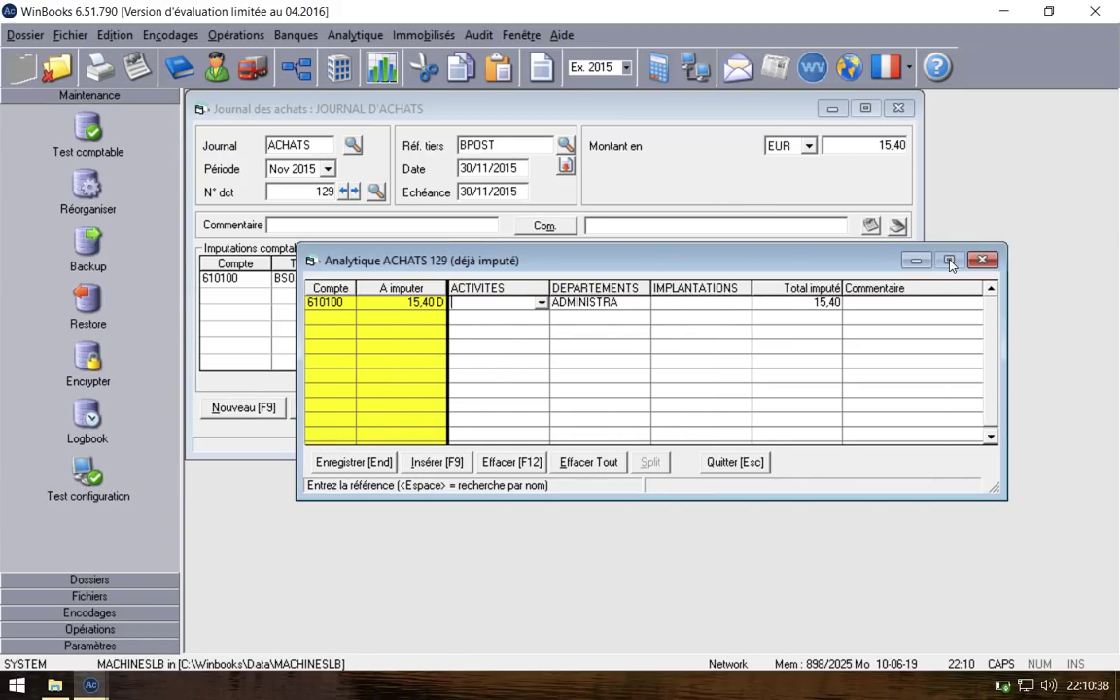
click(983, 260)
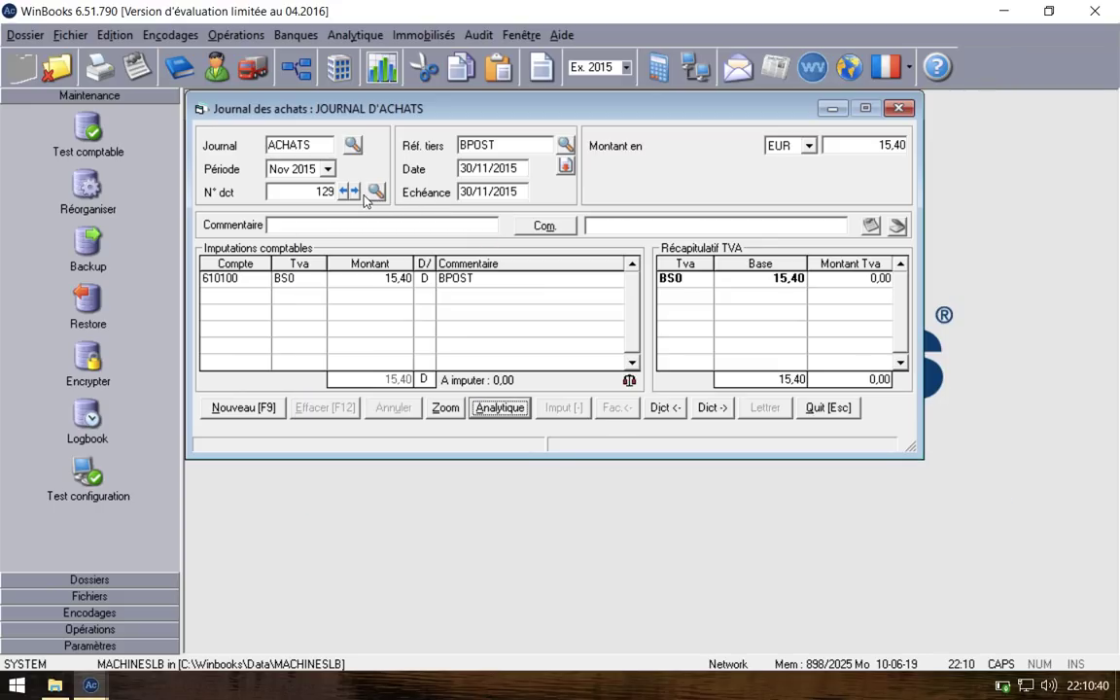
click(355, 192)
click(355, 192)
click(485, 409)
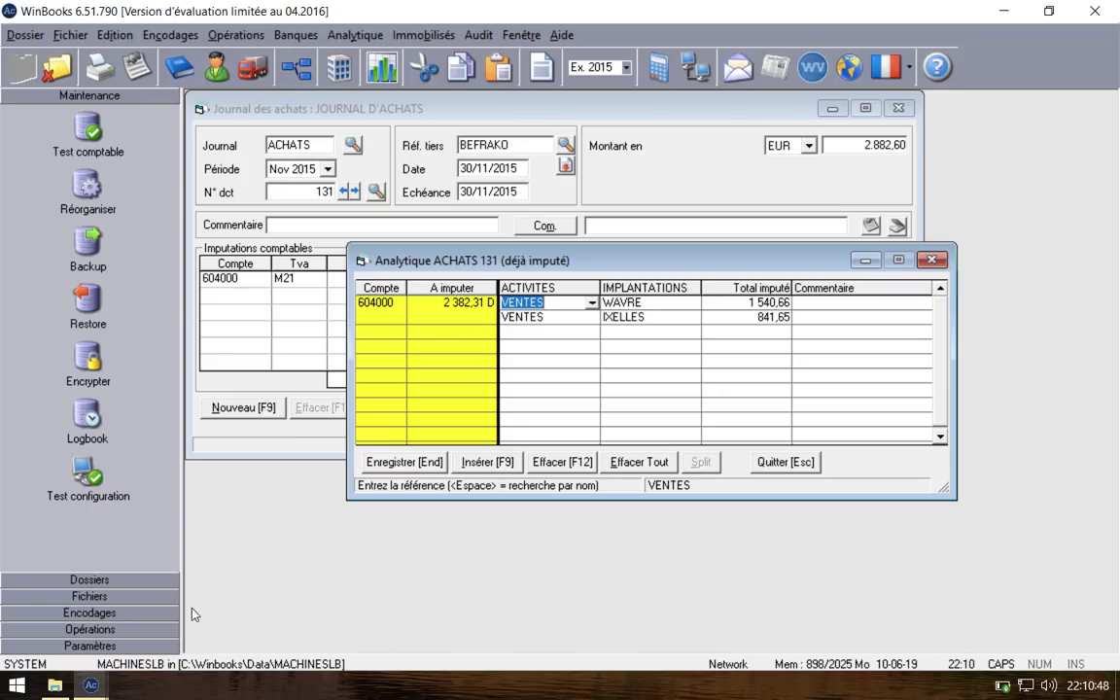
click(104, 687)
click(292, 622)
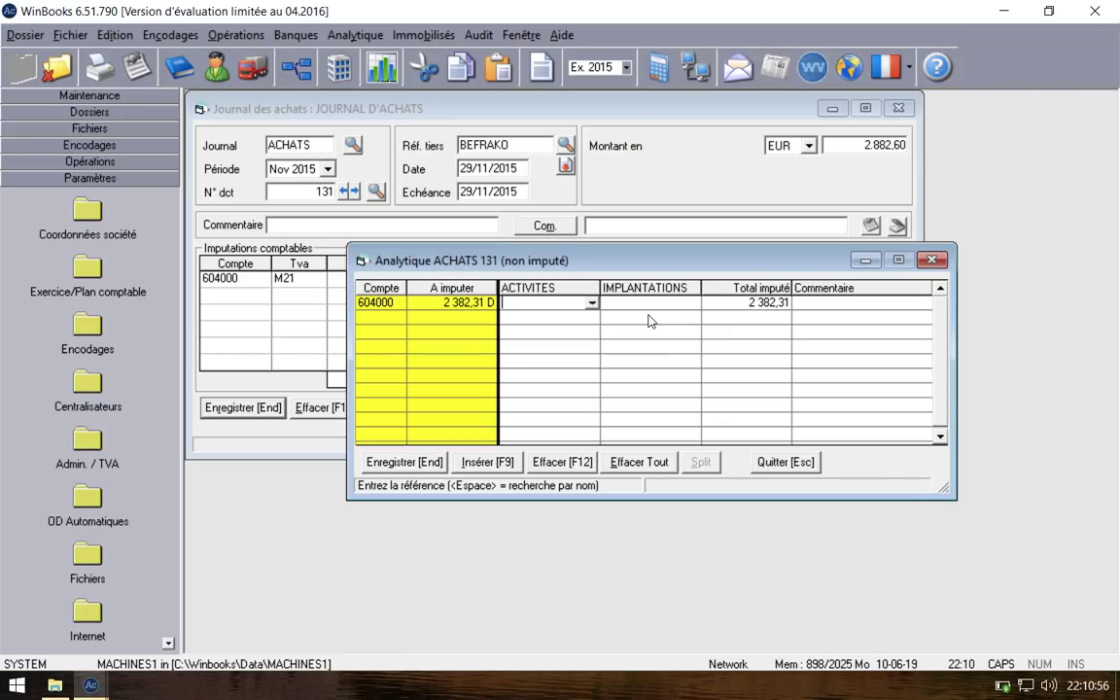
key(Tab)
key(Tab)
text(153)
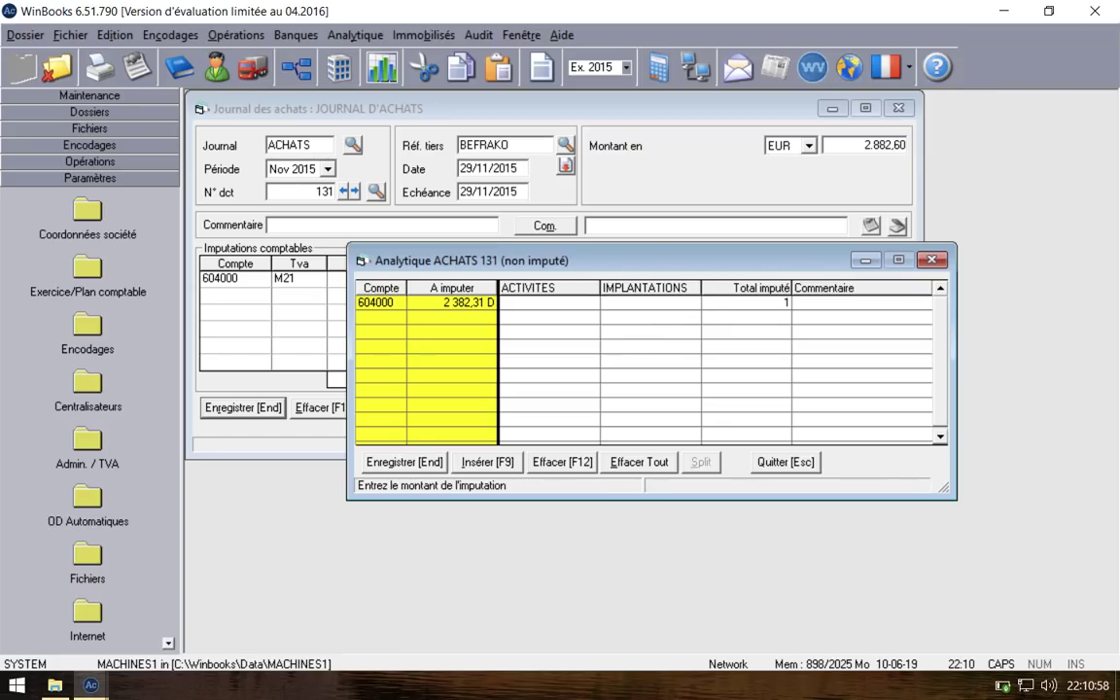
text(9)
key(Return)
key(Return)
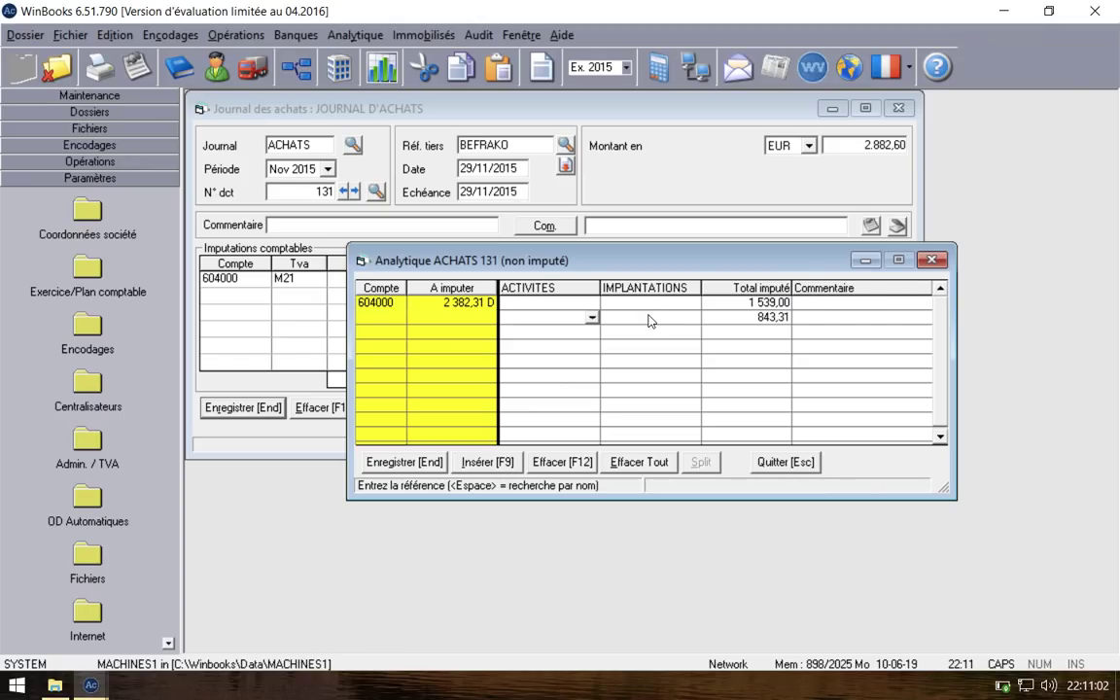
click(773, 301)
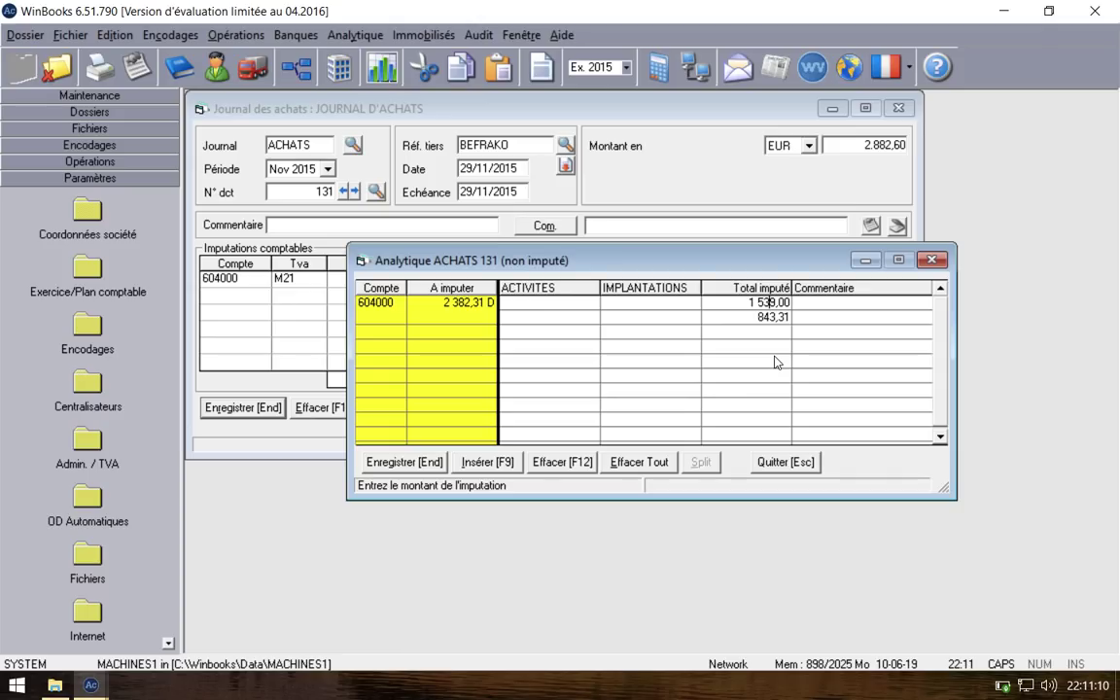
key(BackSpace)
text(40)
key(Delete)
key(Delete)
key(Return)
key(Tab)
key(BackSpace)
text(841,65)
click(778, 335)
key(Escape)
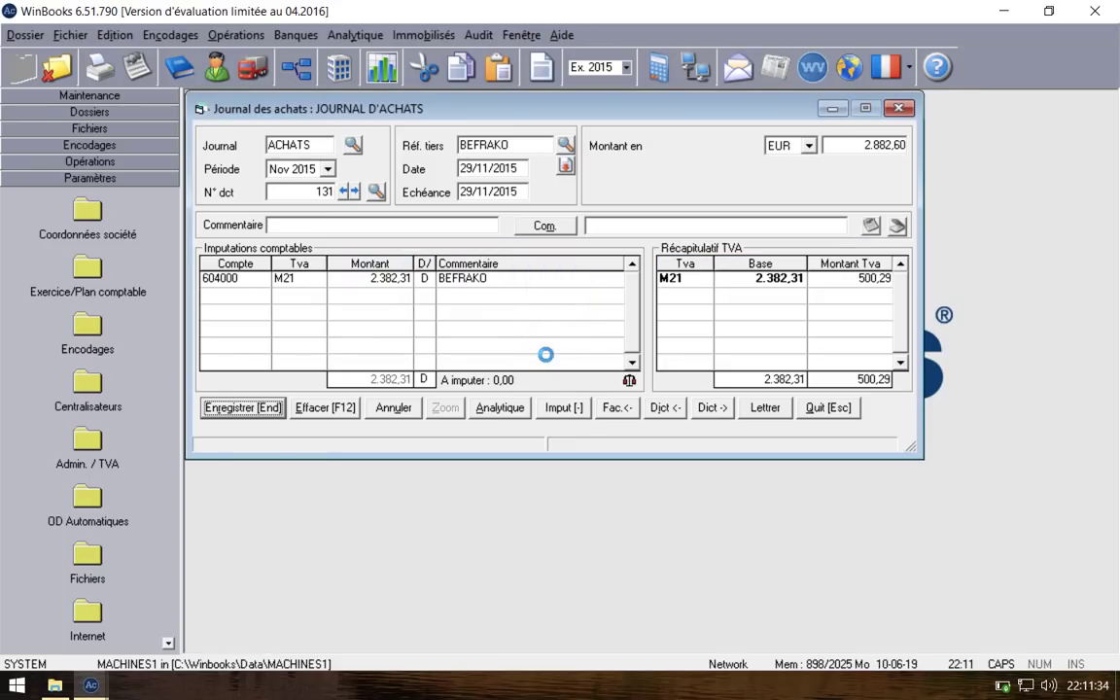
Step: Reopen the analytic allocation of document 131 and split account 604000 into 1.540,66 and a second line for the remainder
click(342, 192)
click(500, 408)
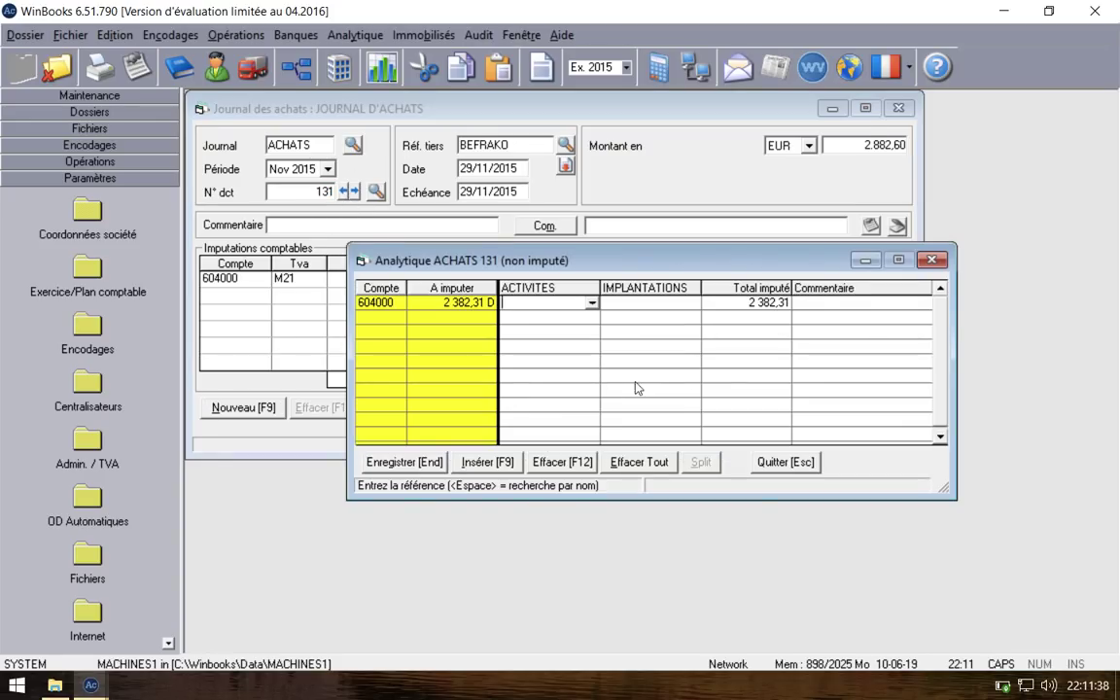
click(720, 301)
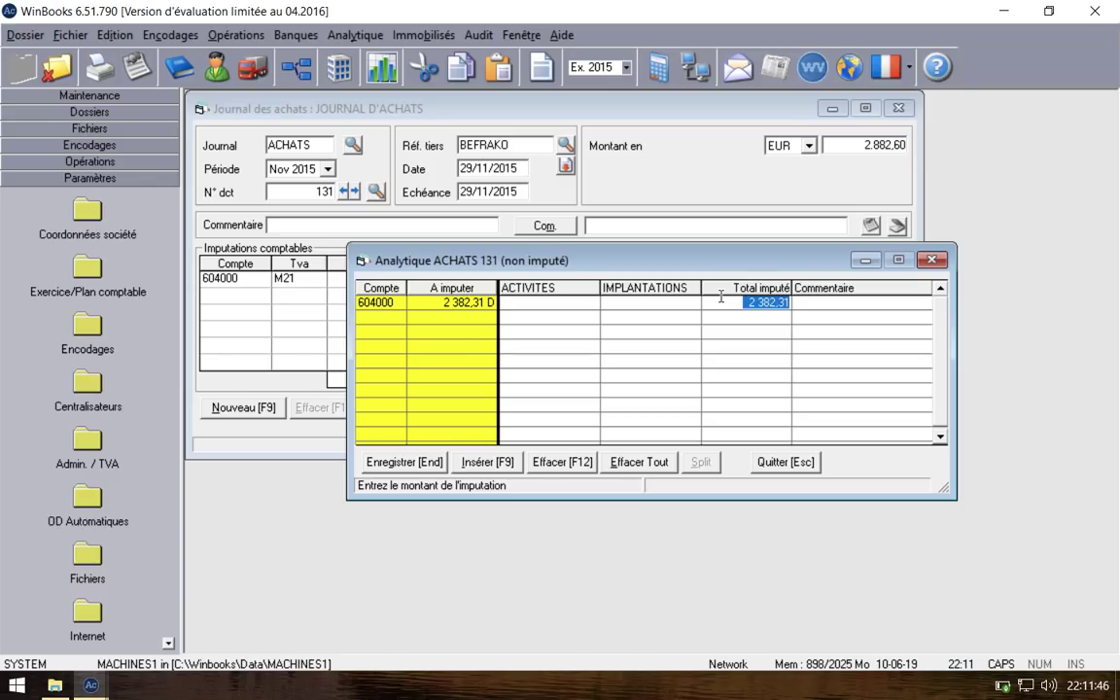
text(1 540)
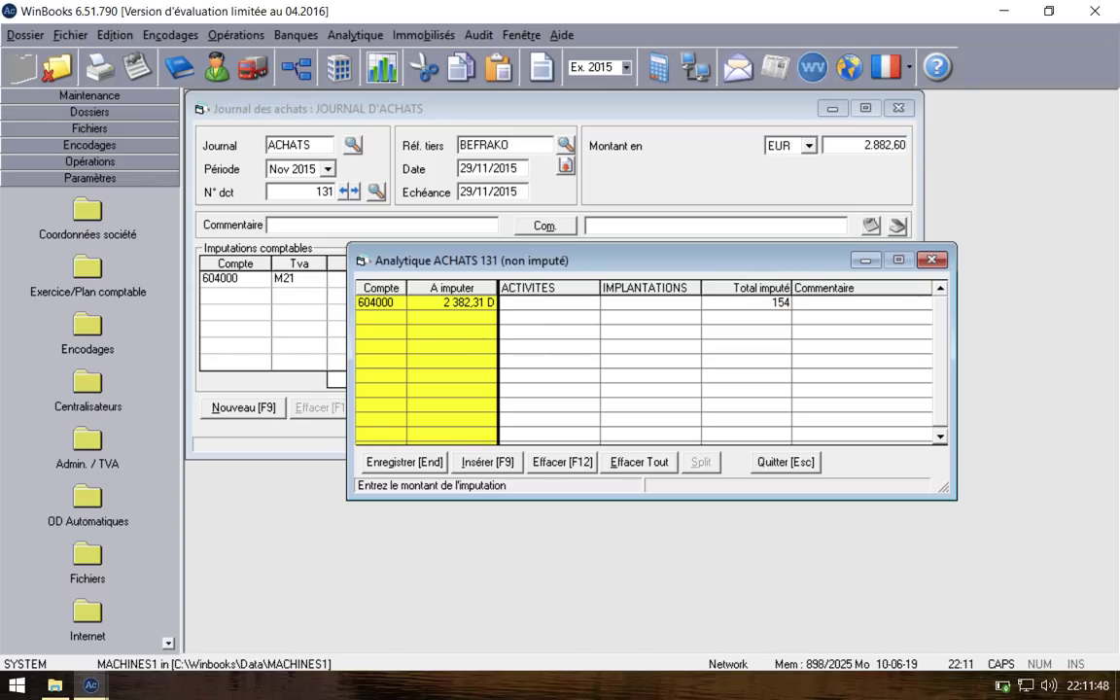
text(,66)
key(Return)
key(Return)
key(Return)
key(Return)
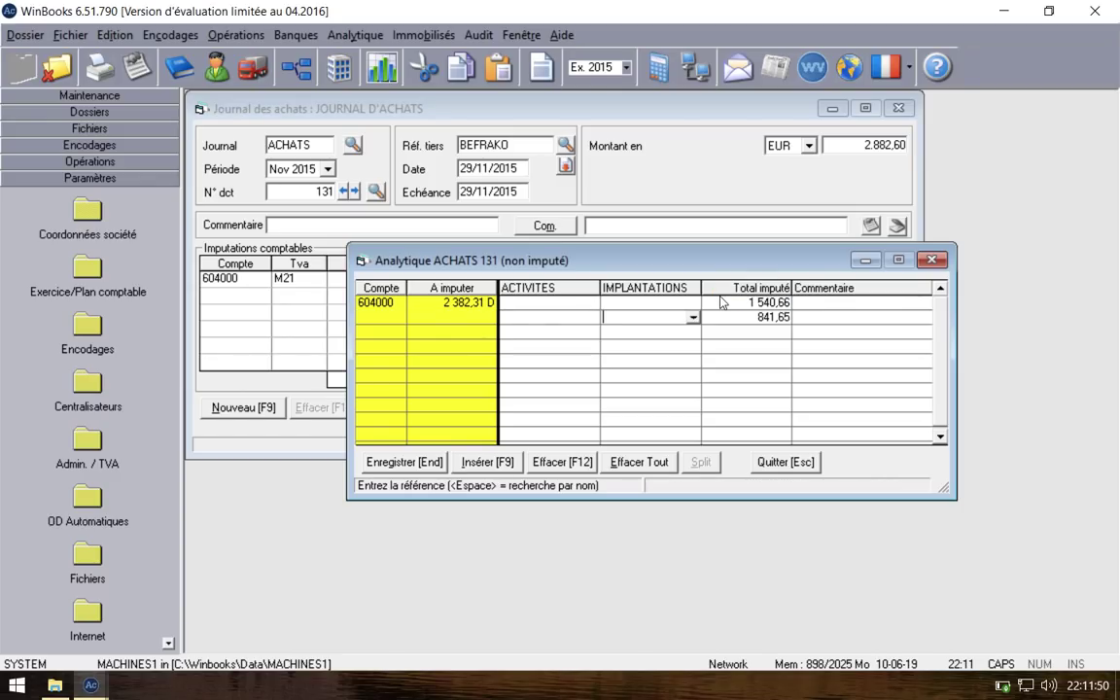
Step: Allocate the first analytic line to VENTES / WAVRE and the second to VENTES / IXELLES, and save the allocation
click(683, 302)
text(WAVRE)
key(Return)
text(IXELLES)
key(Return)
text(VENTES)
key(Return)
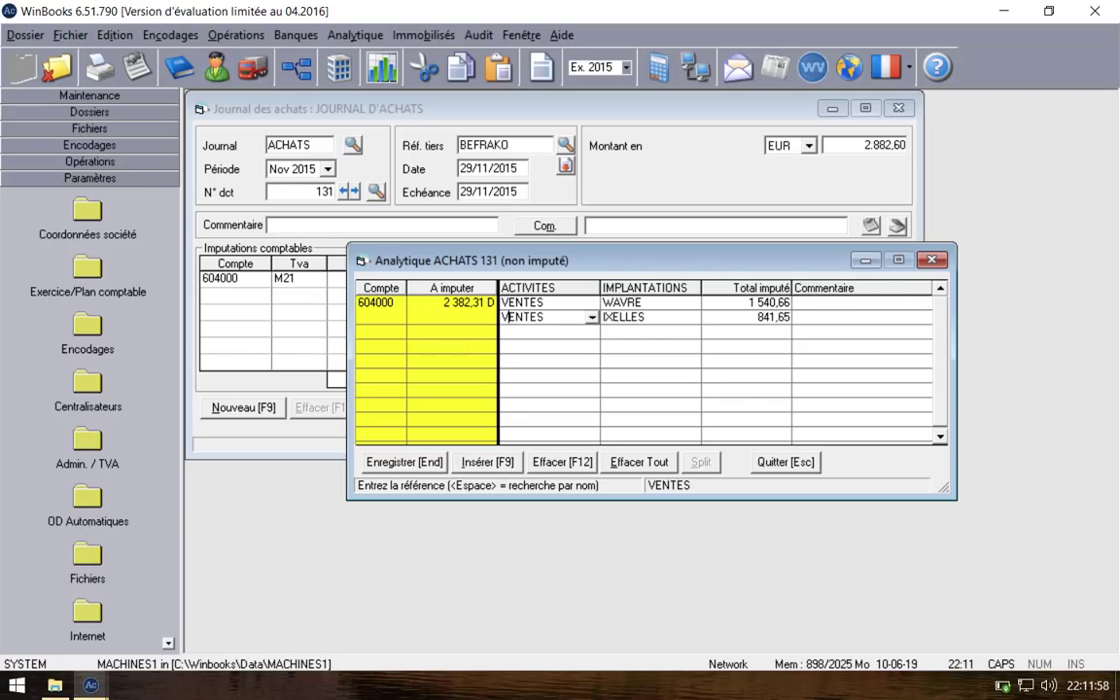
click(419, 463)
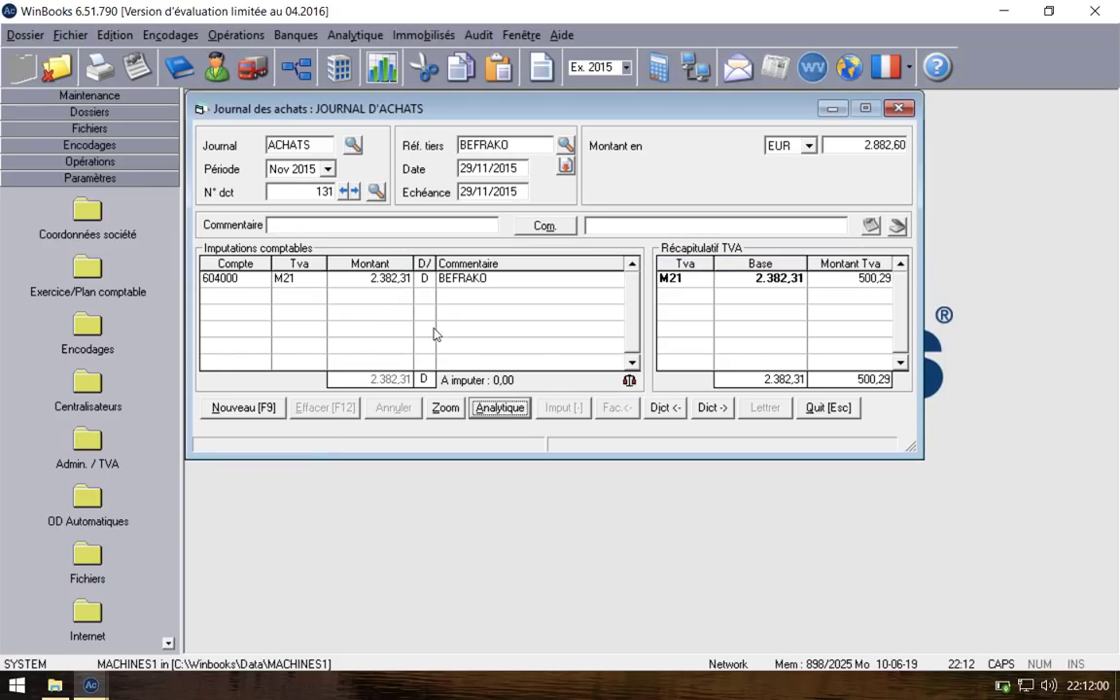
Step: Start a new purchase document in the ACHATS journal for November 2015
click(261, 409)
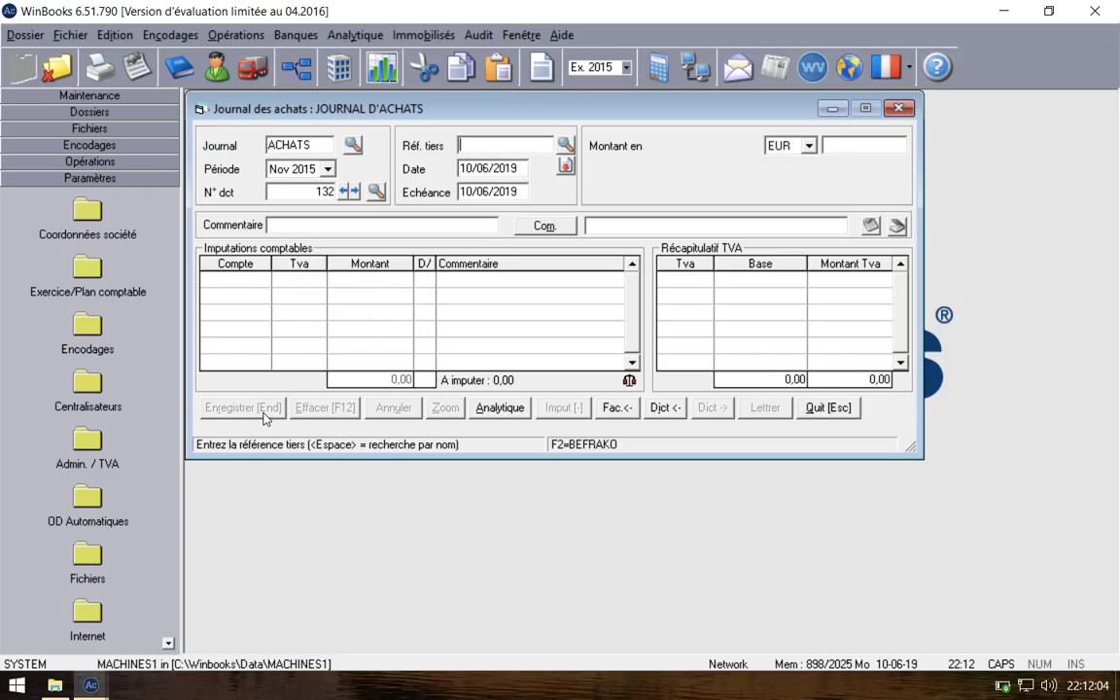
key(ctrl+Left)
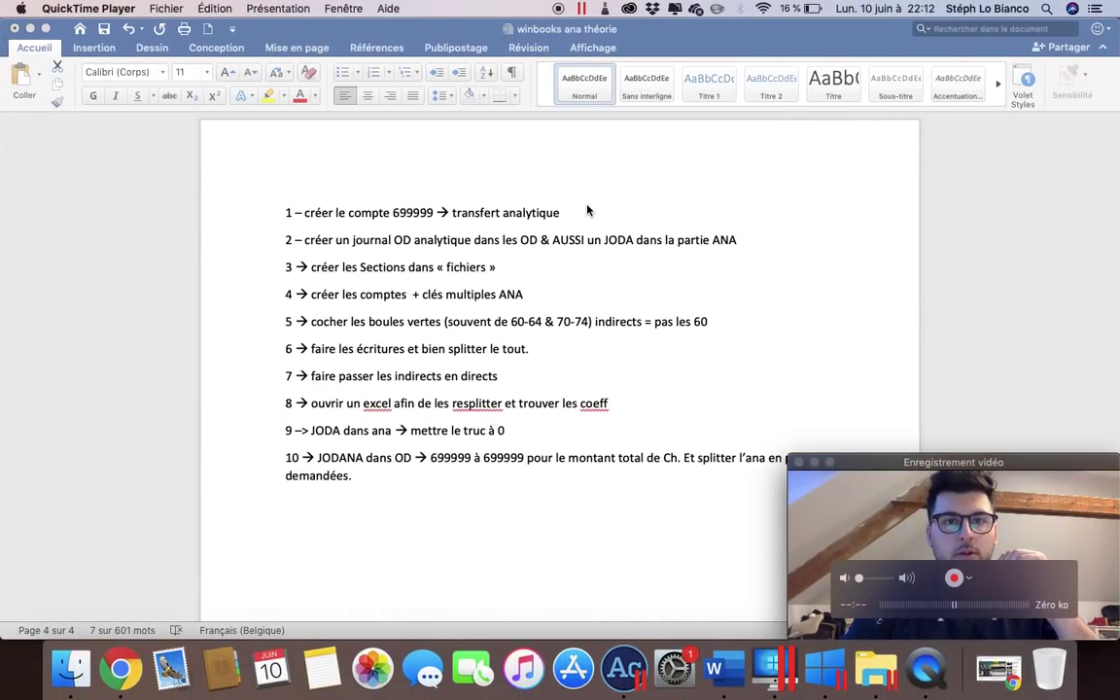
key(ctrl+Right)
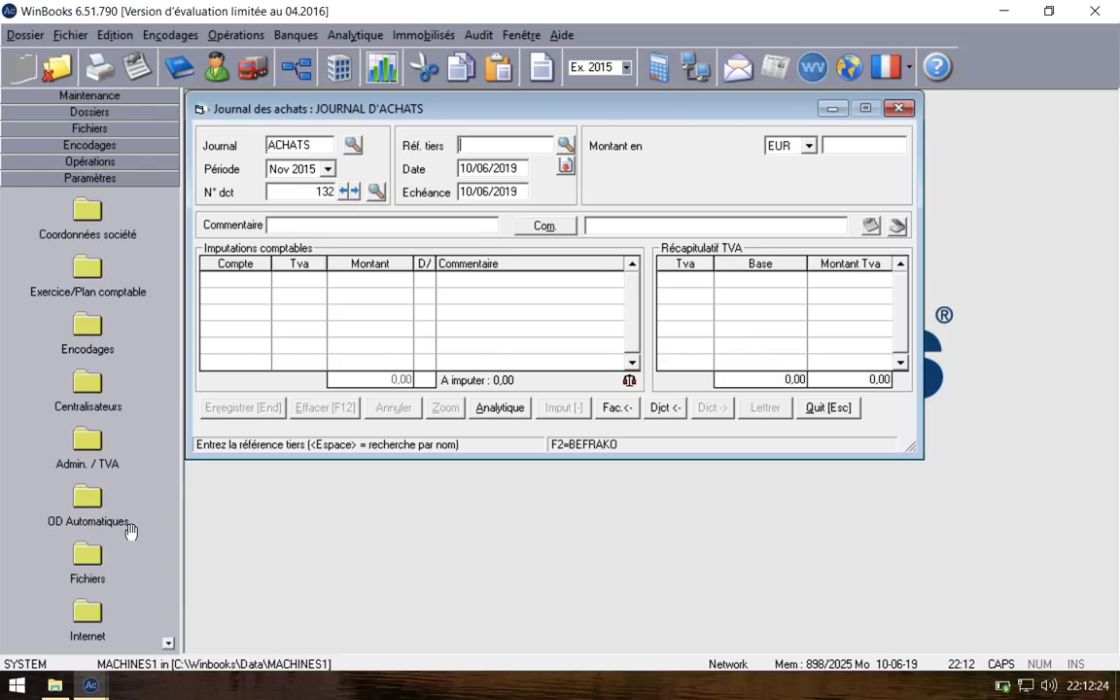
Step: Consult purchase document 132 in the MACHINESLB dossier, then return to the blank document in MACHINES1
click(91, 686)
click(188, 603)
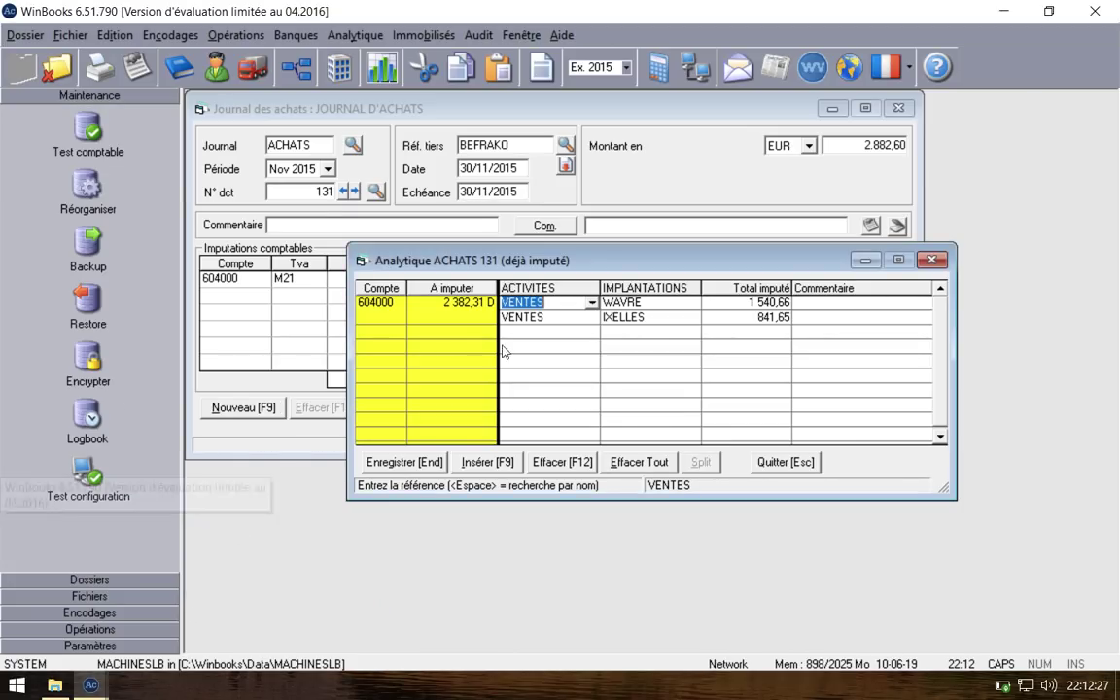
click(926, 262)
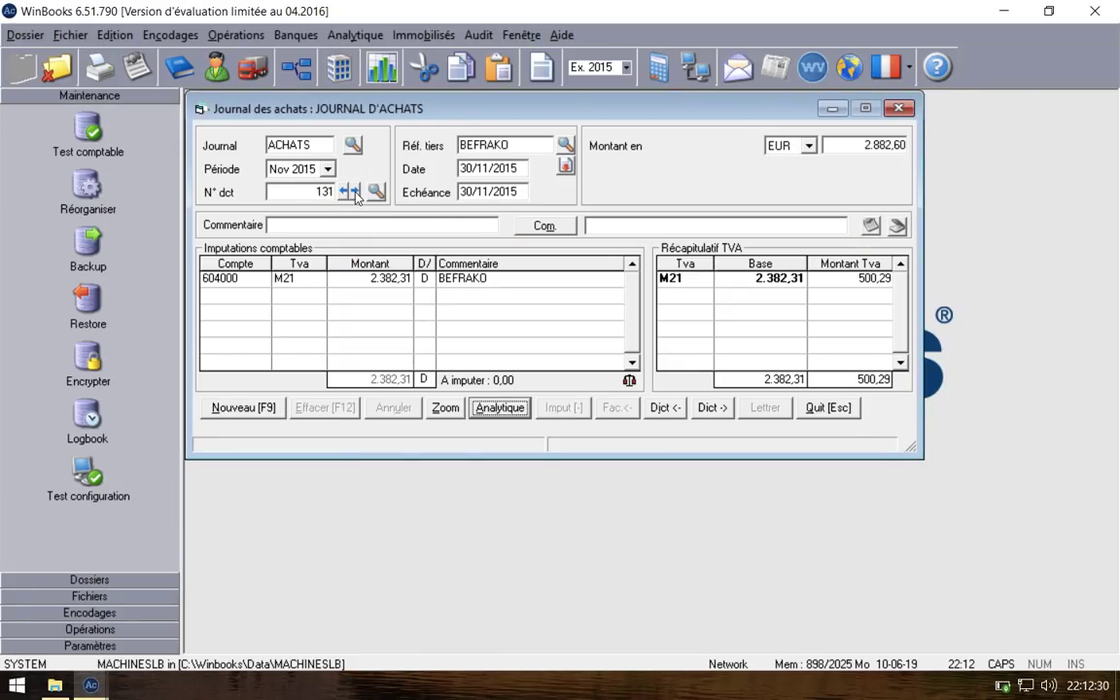
click(351, 192)
click(91, 686)
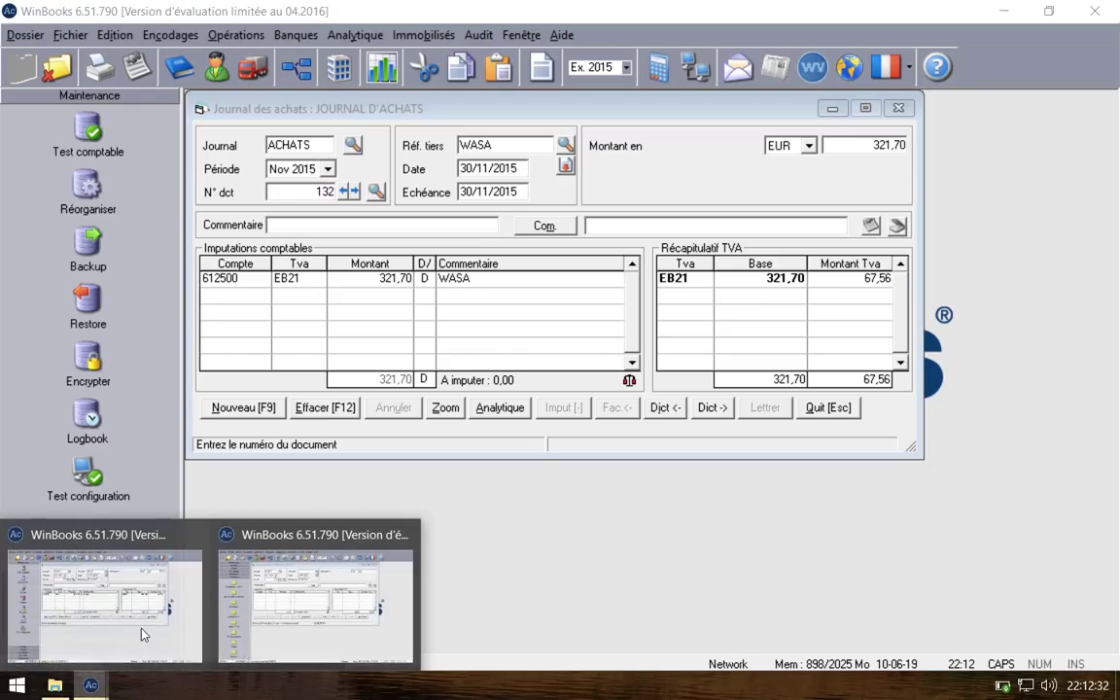
click(305, 601)
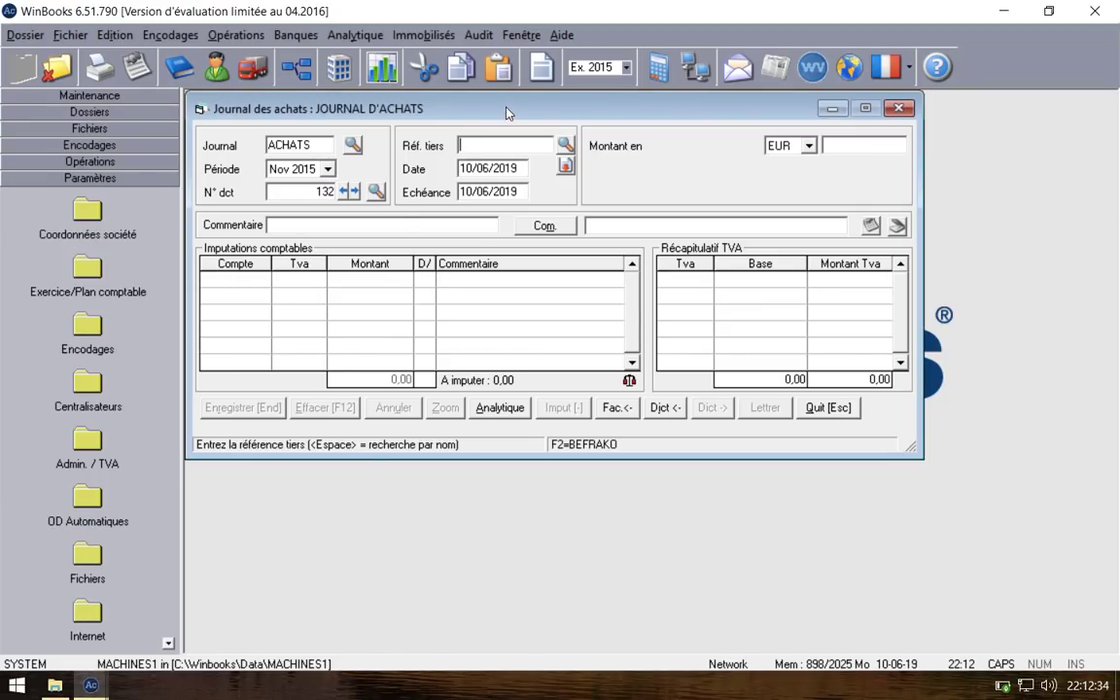
Step: Enter supplier WASA on document 132 with 30/11/2015 as document and due date
text(WASA)
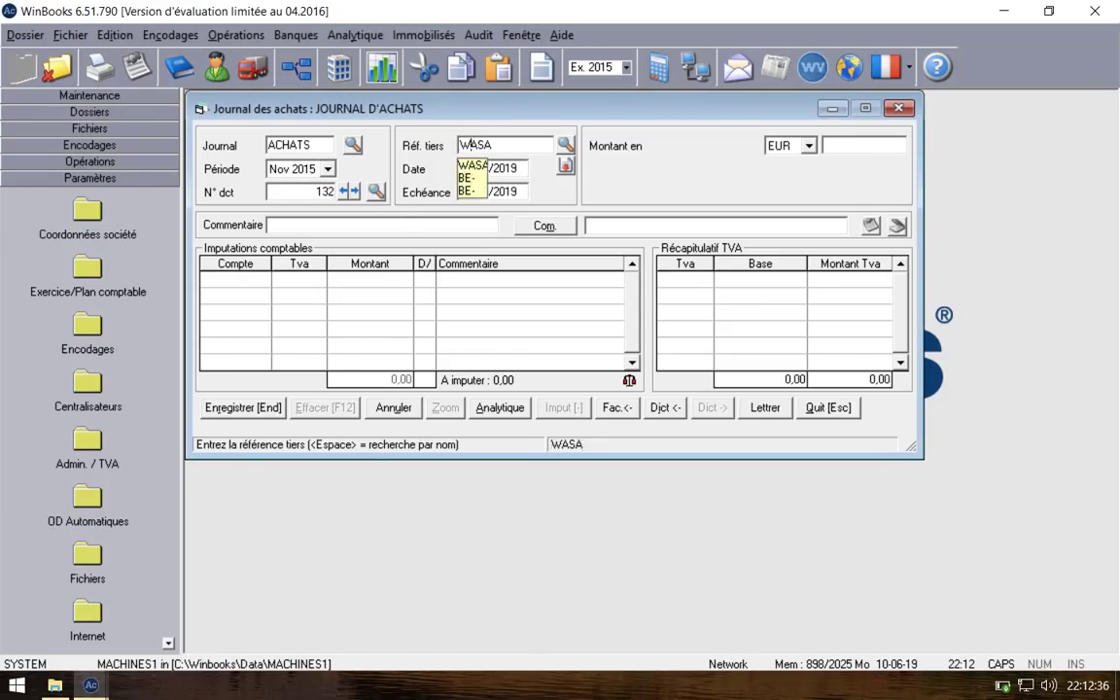
key(Return)
text(30/11/2015)
key(Return)
key(Return)
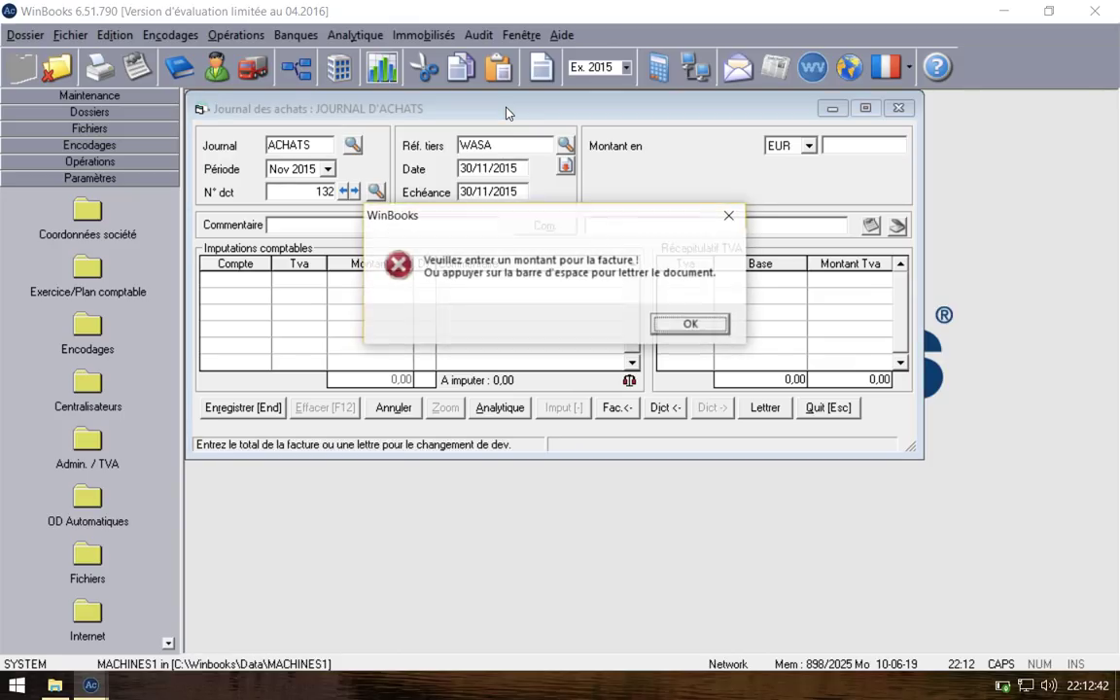
key(Return)
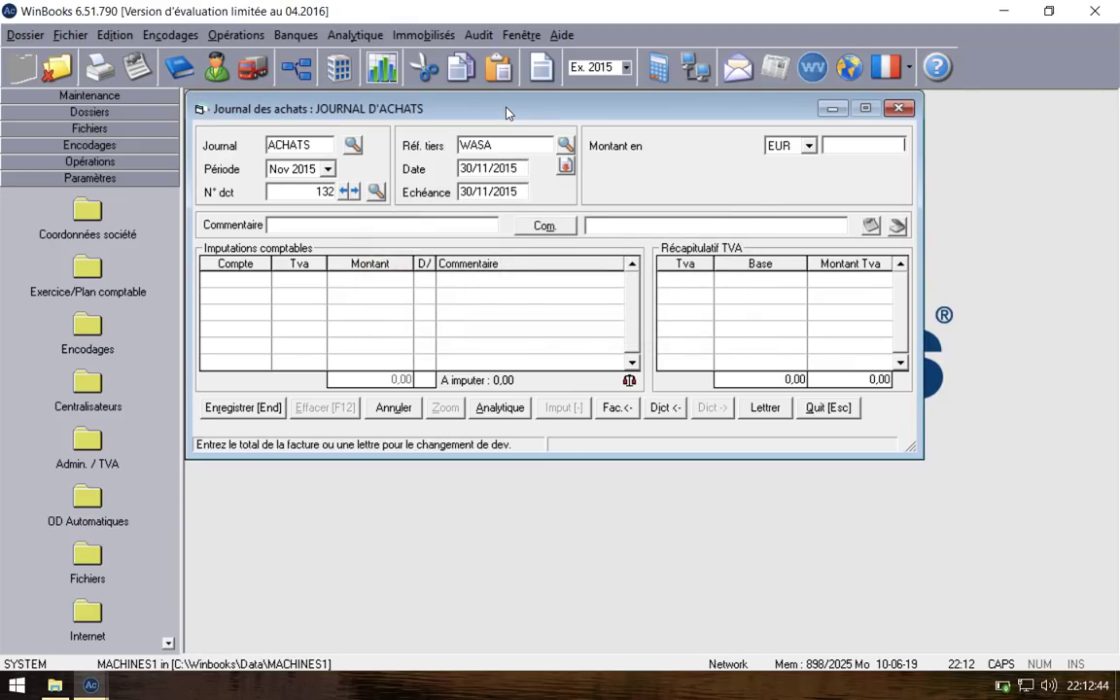
Step: Set the WASA invoice total to 321,70 EUR and proceed to the posting account
text(321)
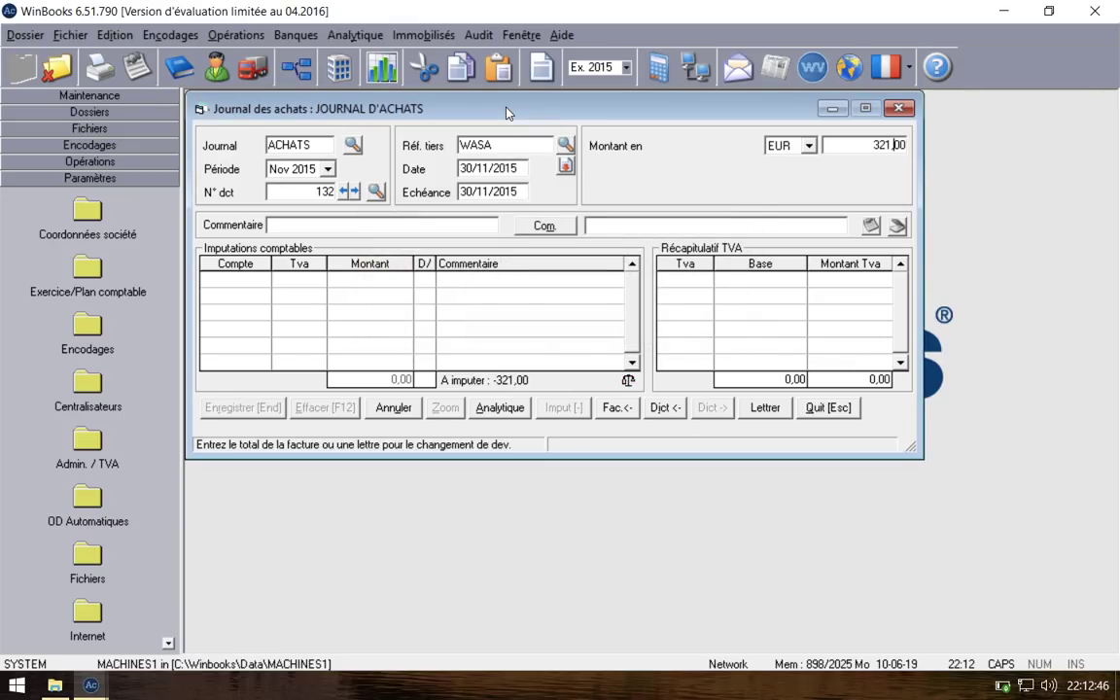
text(,7)
key(Return)
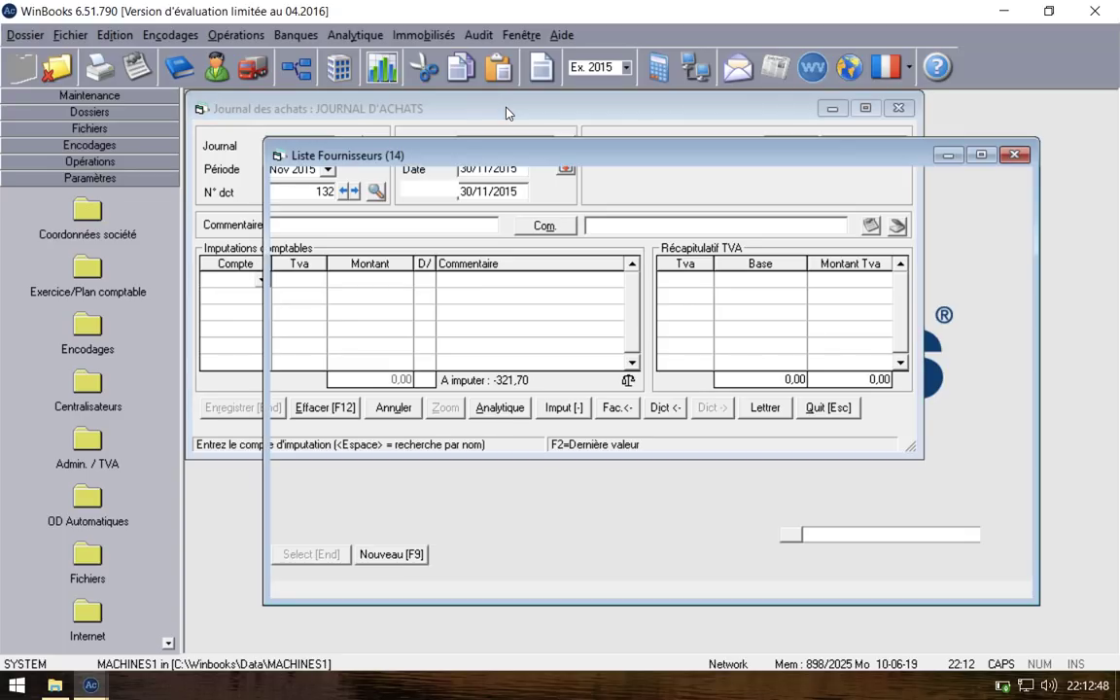
Step: Examine the chart of accounts from 610000 through the 62 accounts for the WASA invoice's posting account
text(610000)
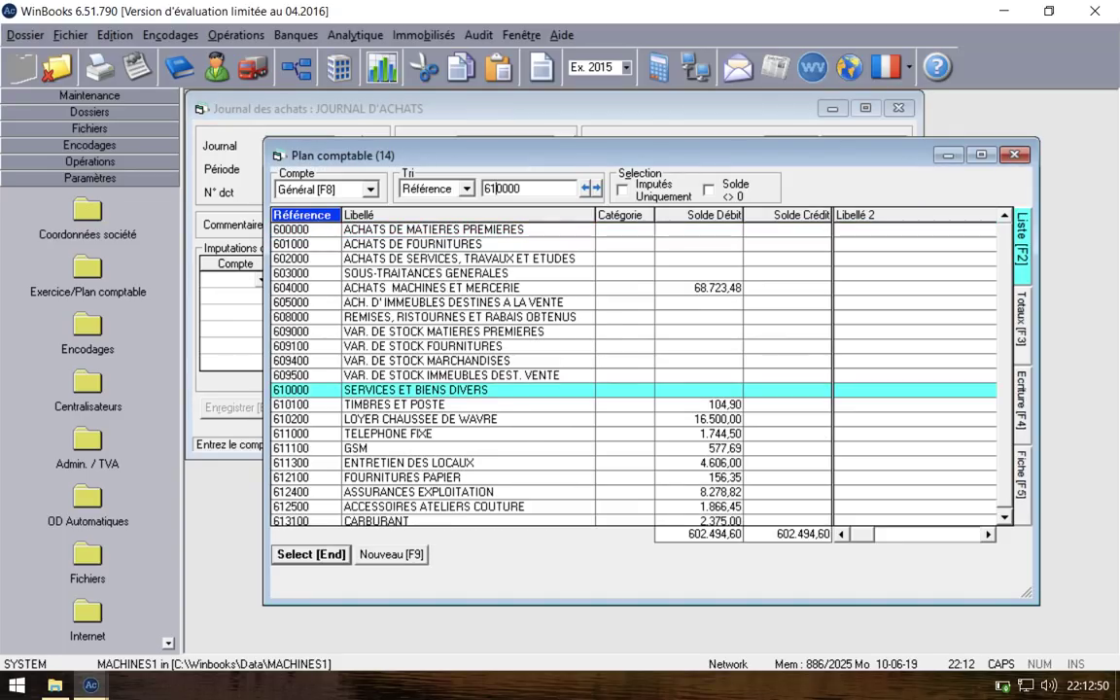
text(2)
key(Down)
key(Down)
key(Down)
key(Down)
key(Down)
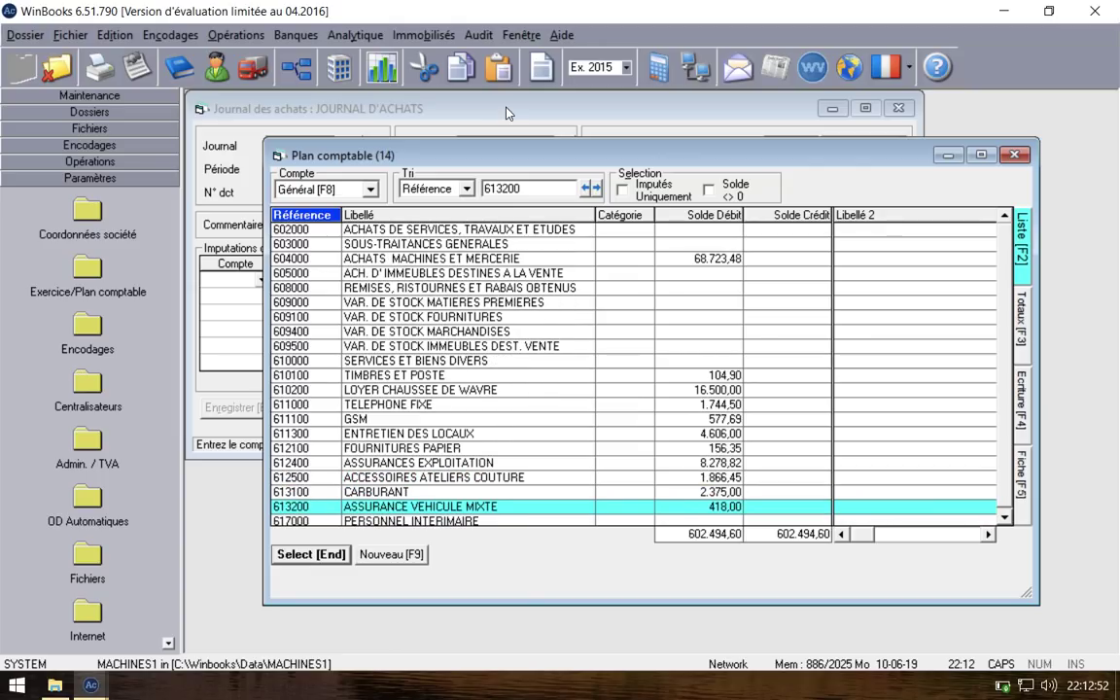
key(Up)
key(Up)
key(Up)
key(Up)
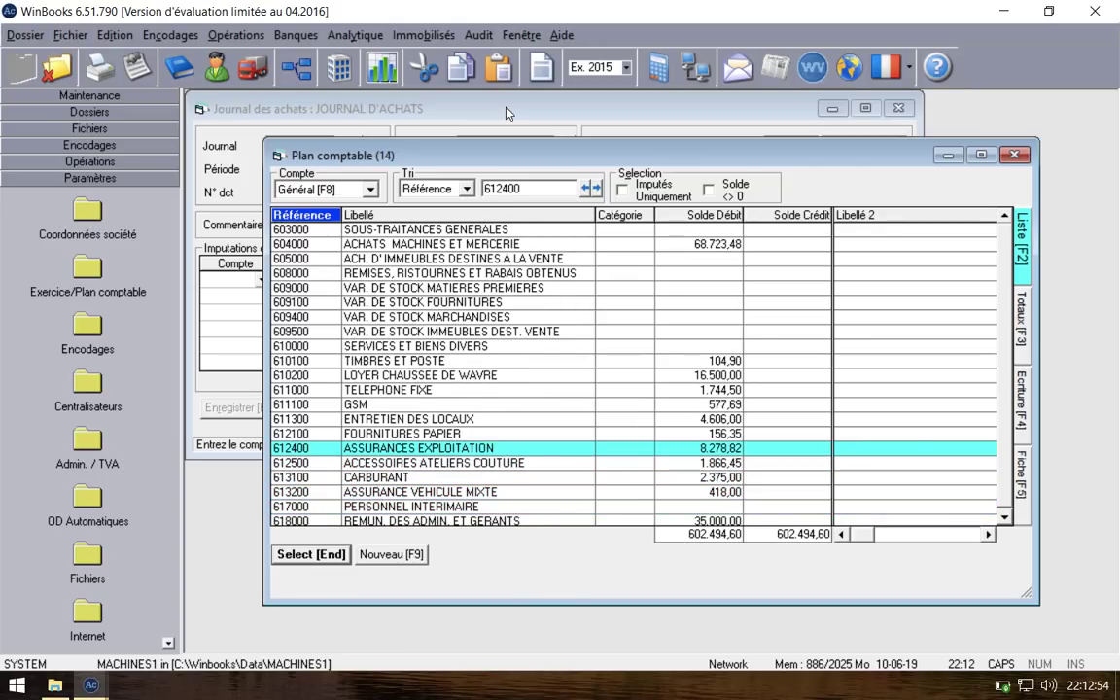
key(Up)
key(Up)
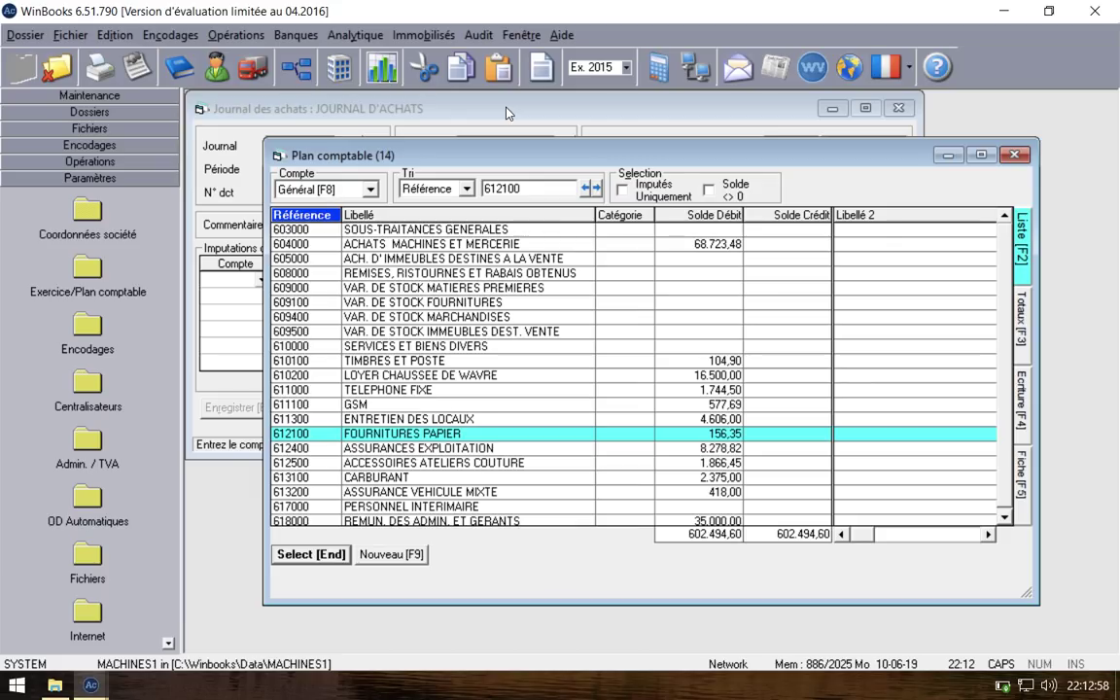
key(Up)
key(Up)
key(Up)
key(Up)
key(Up)
key(Up)
key(Up)
key(Up)
key(Up)
key(Up)
key(Up)
key(Up)
key(Up)
key(Up)
key(Up)
key(Up)
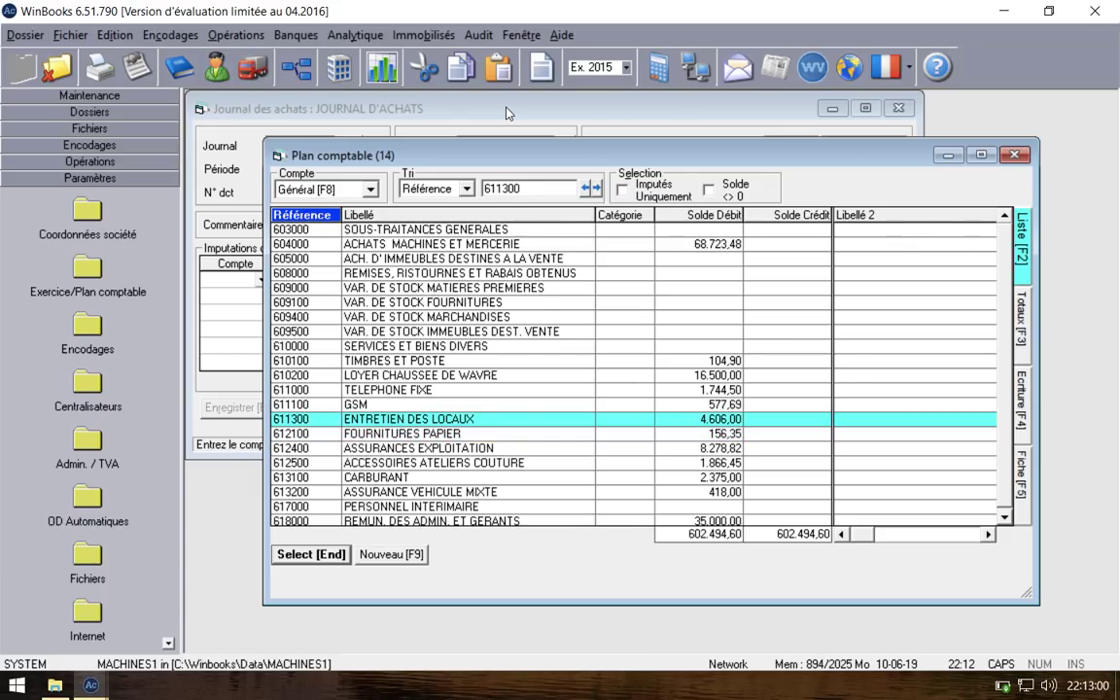
key(Down)
key(Down)
key(Down)
key(Down)
key(Down)
key(Down)
key(Down)
key(Down)
key(Down)
key(Down)
key(Down)
key(Down)
key(Down)
key(Down)
key(Down)
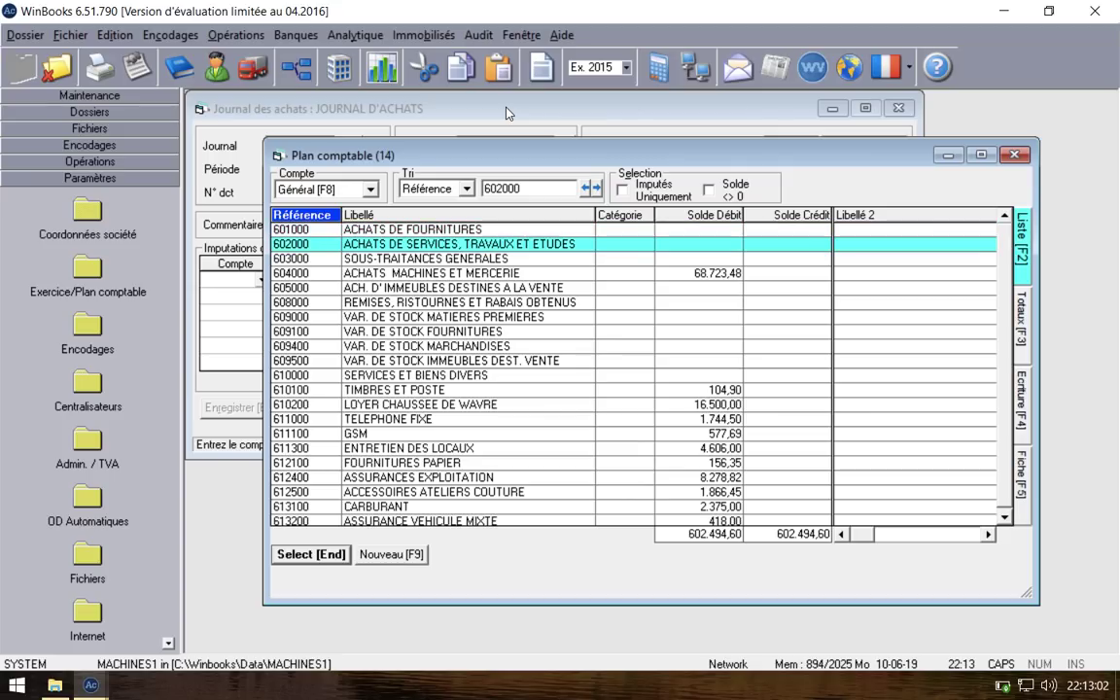
key(Down)
key(Down)
key(Down)
key(Down)
key(Down)
key(Down)
key(Down)
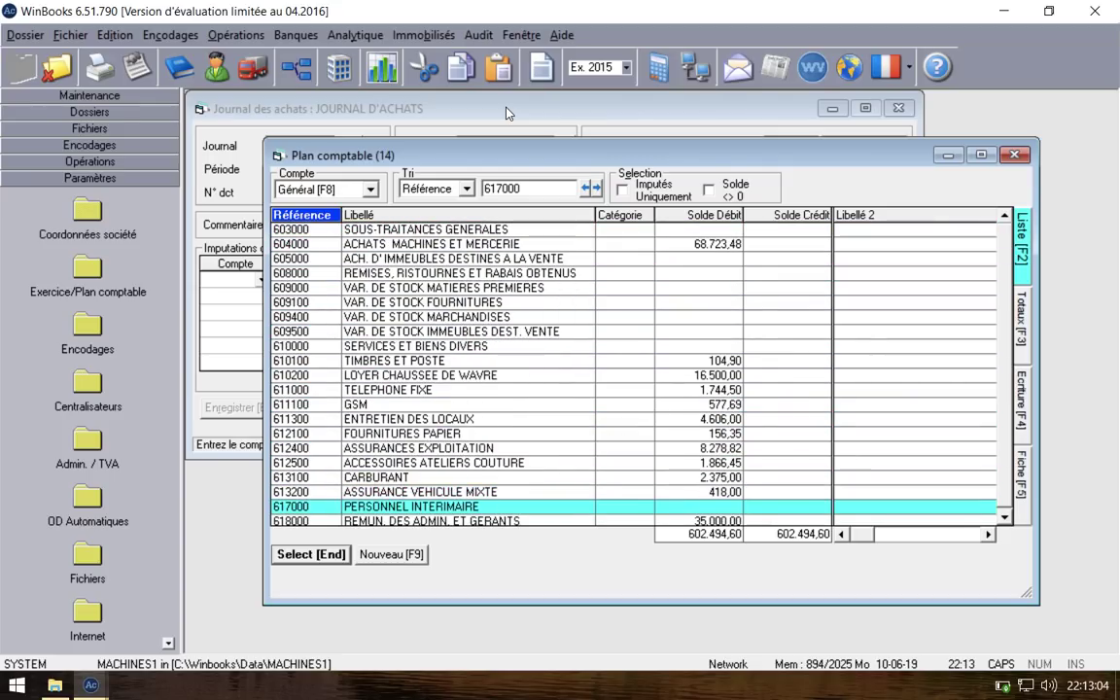
key(Down)
key(Down)
key(Down)
key(Down)
key(Down)
key(Down)
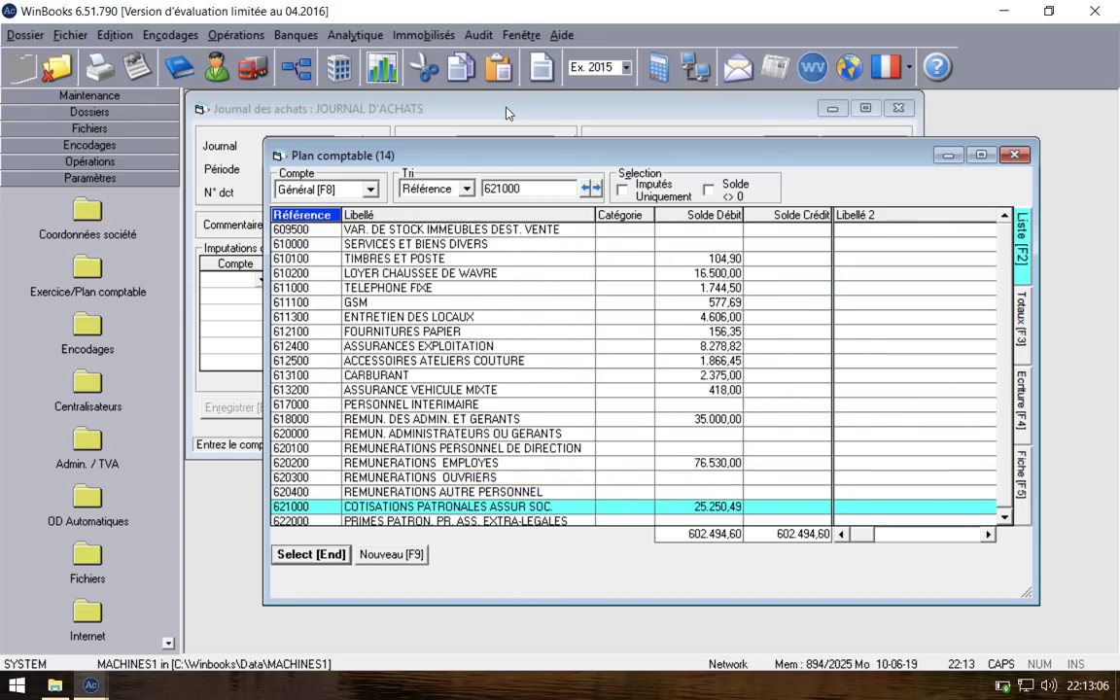
Step: Check the posting account of WASA document 132 in the MACHINESLB dossier, then return to the account list in MACHINES1
click(90, 684)
click(133, 554)
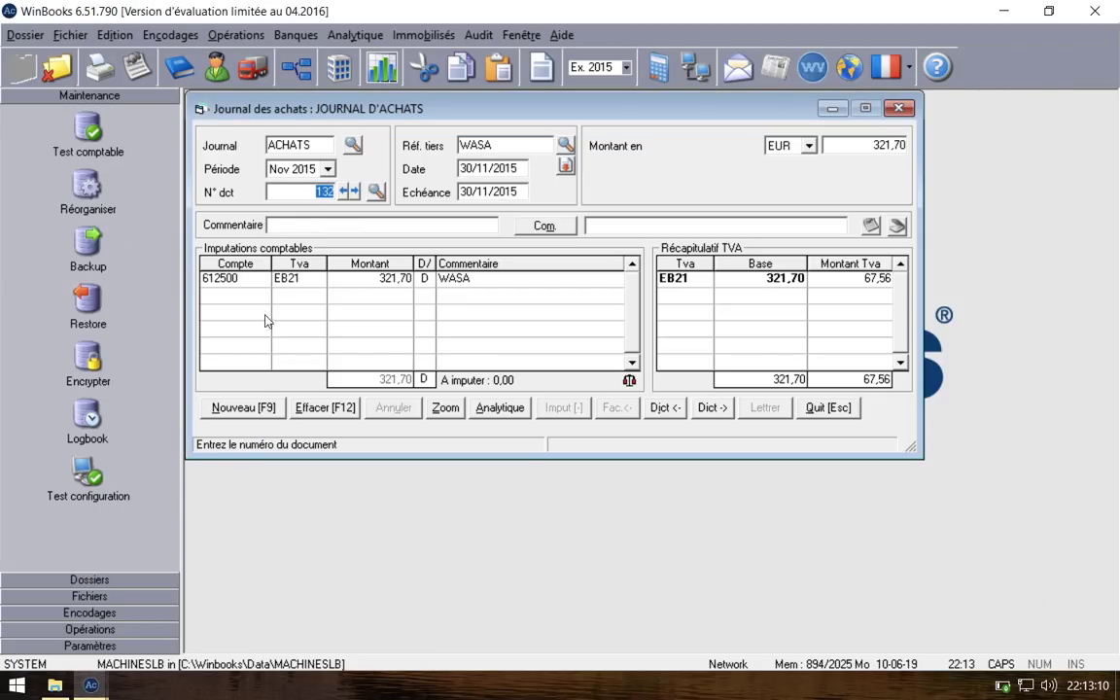
click(233, 279)
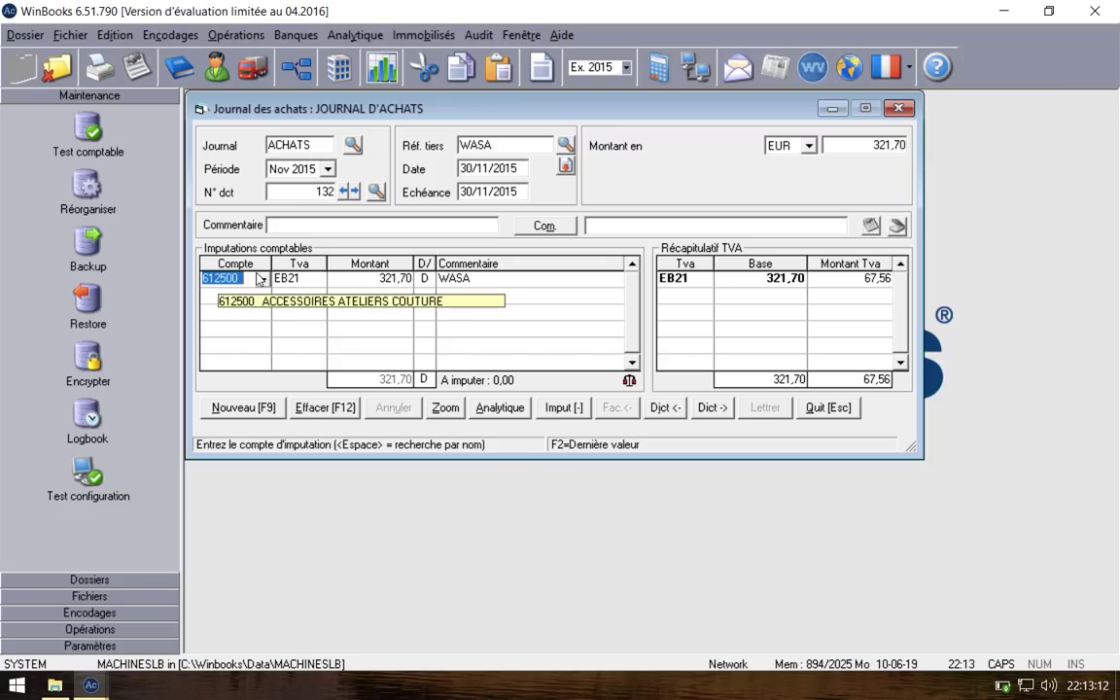
click(91, 684)
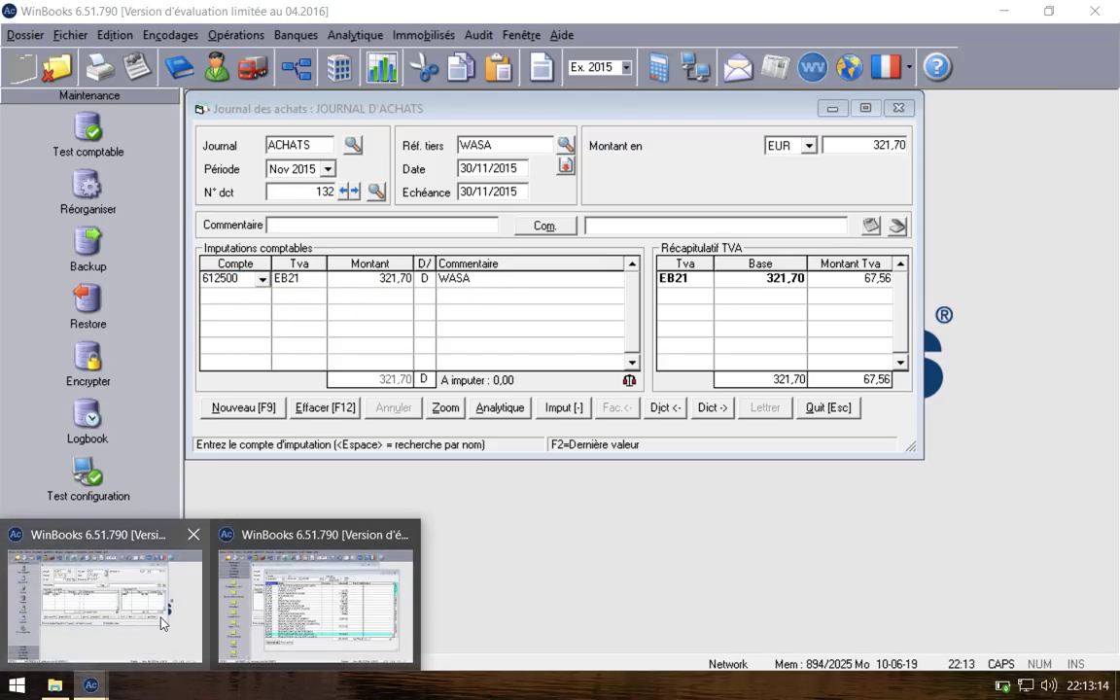
click(282, 607)
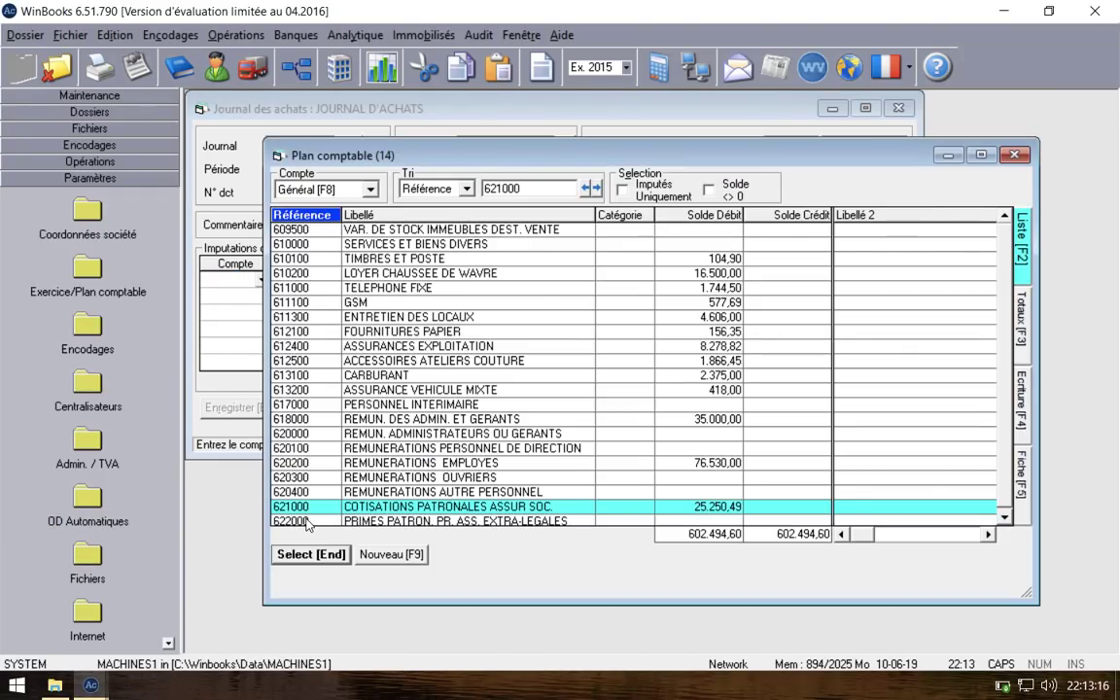
click(393, 554)
text(612500)
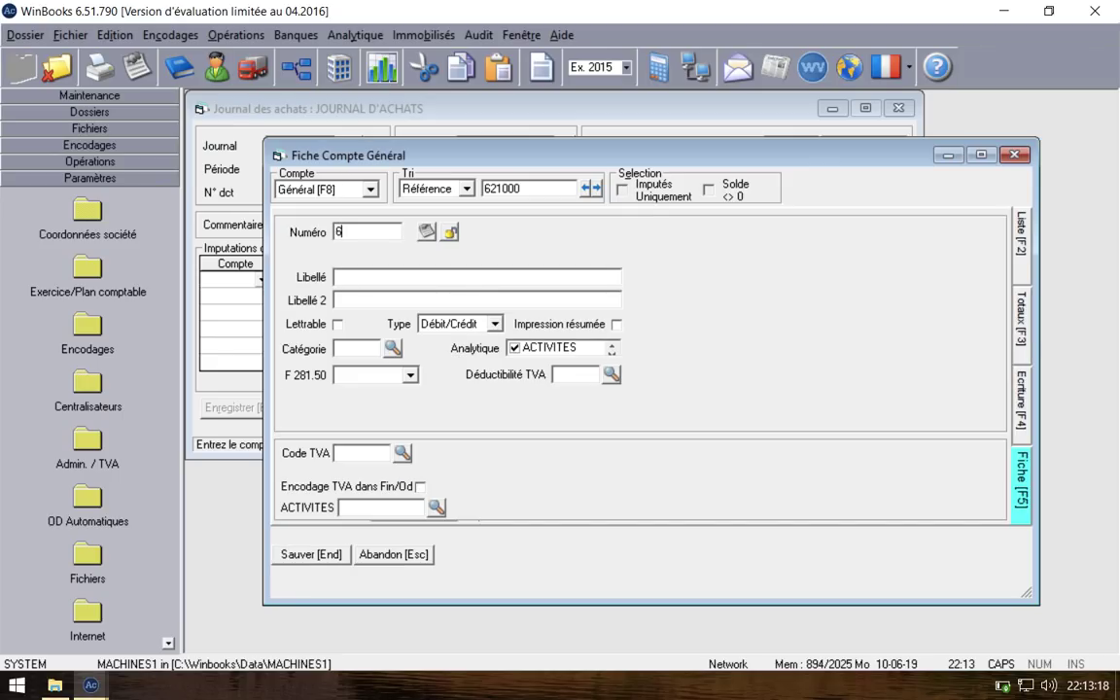
key(Tab)
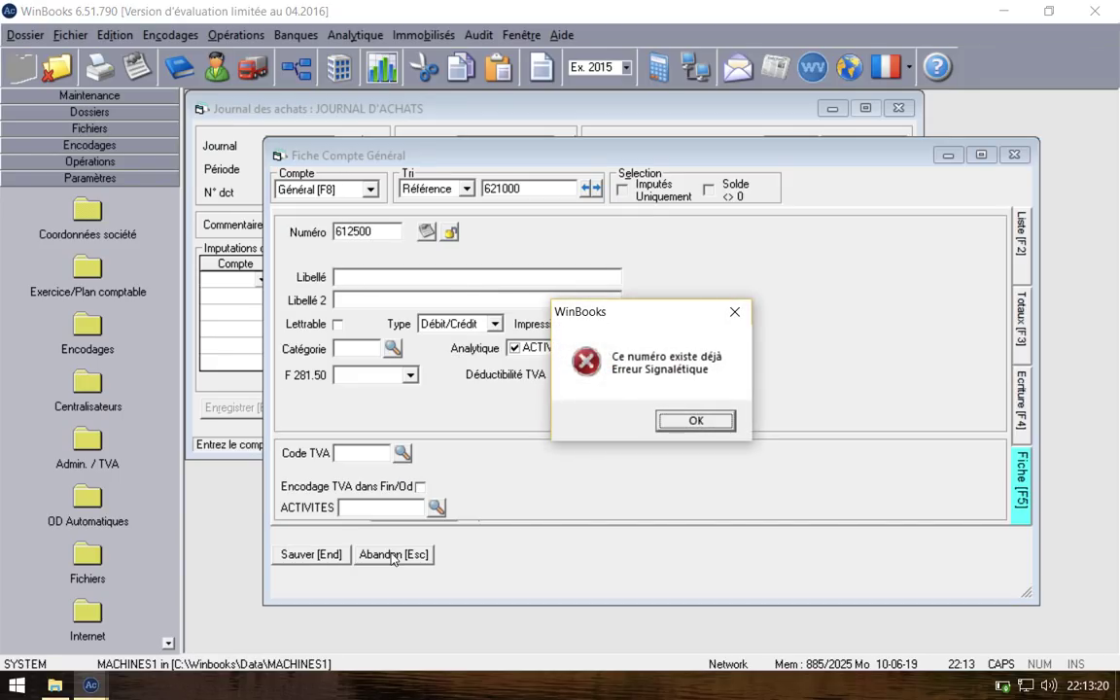
key(Return)
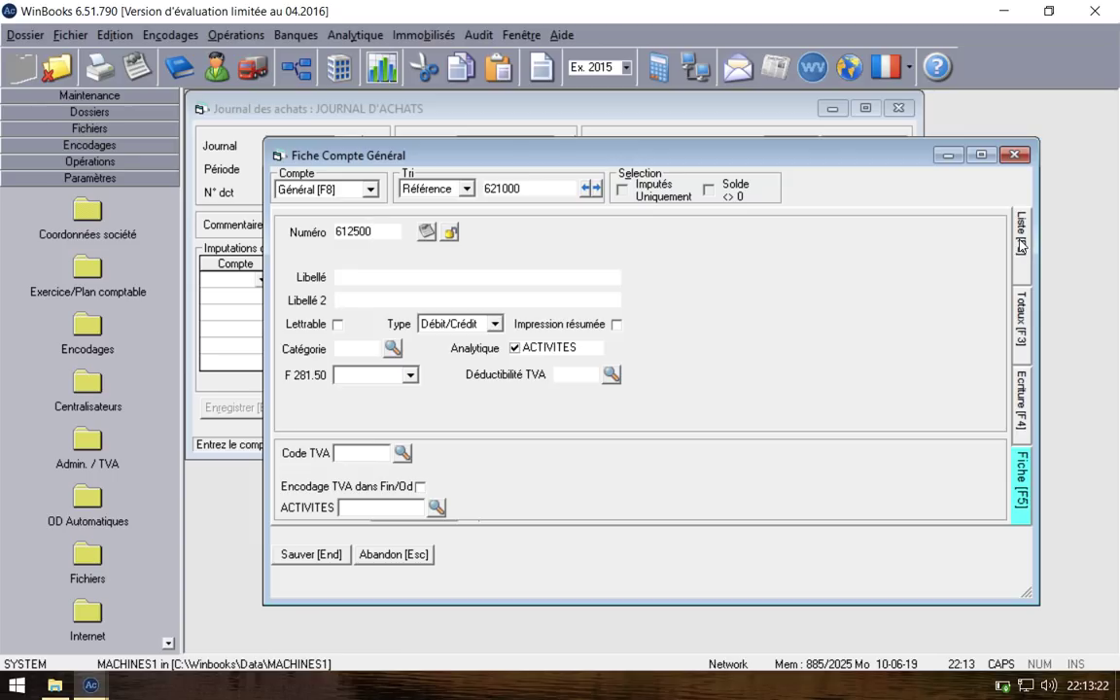
click(374, 557)
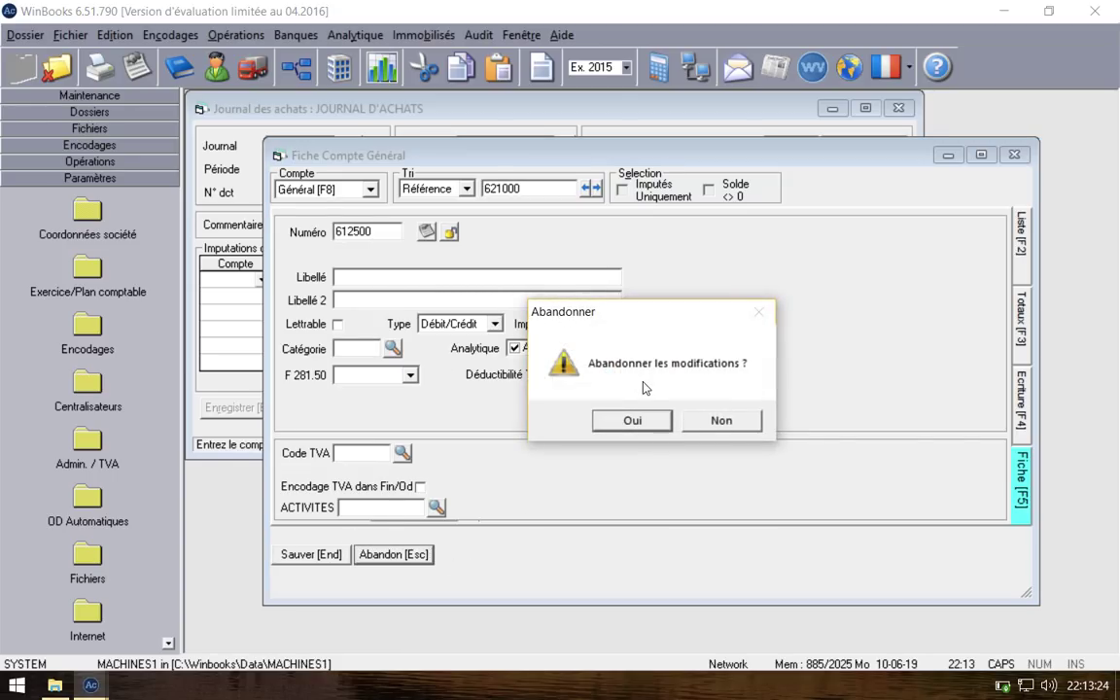
click(633, 421)
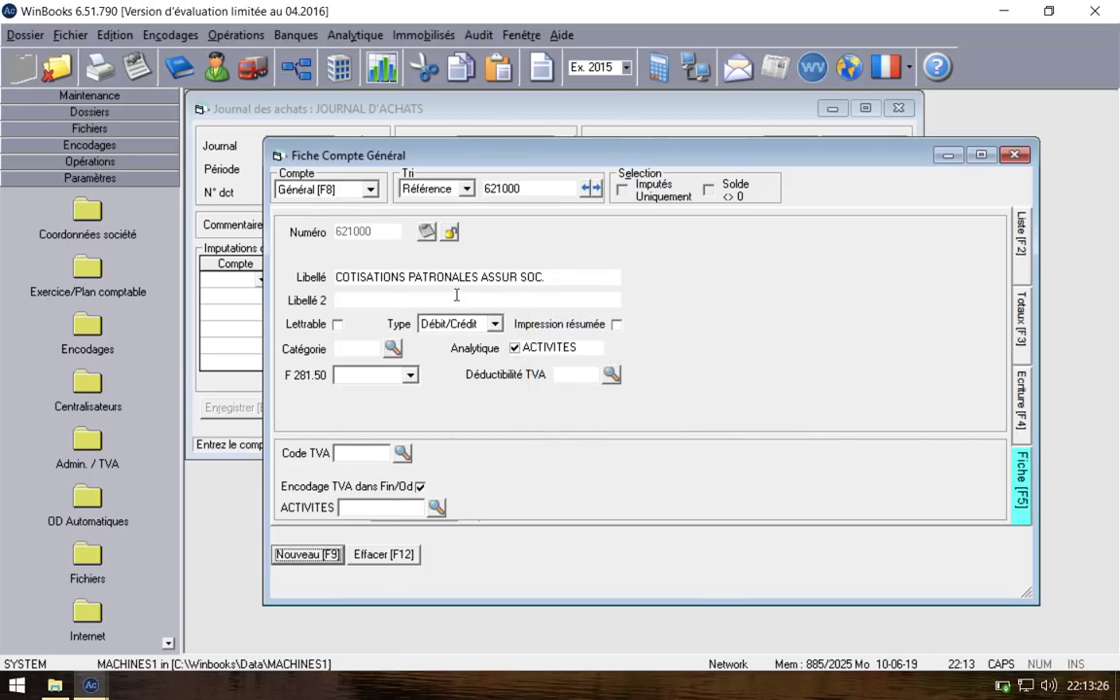
Step: Choose account 612500 ACCESSOIRES ATELIERS COUTURE from the chart of accounts as the WASA invoice's posting account
key(F2)
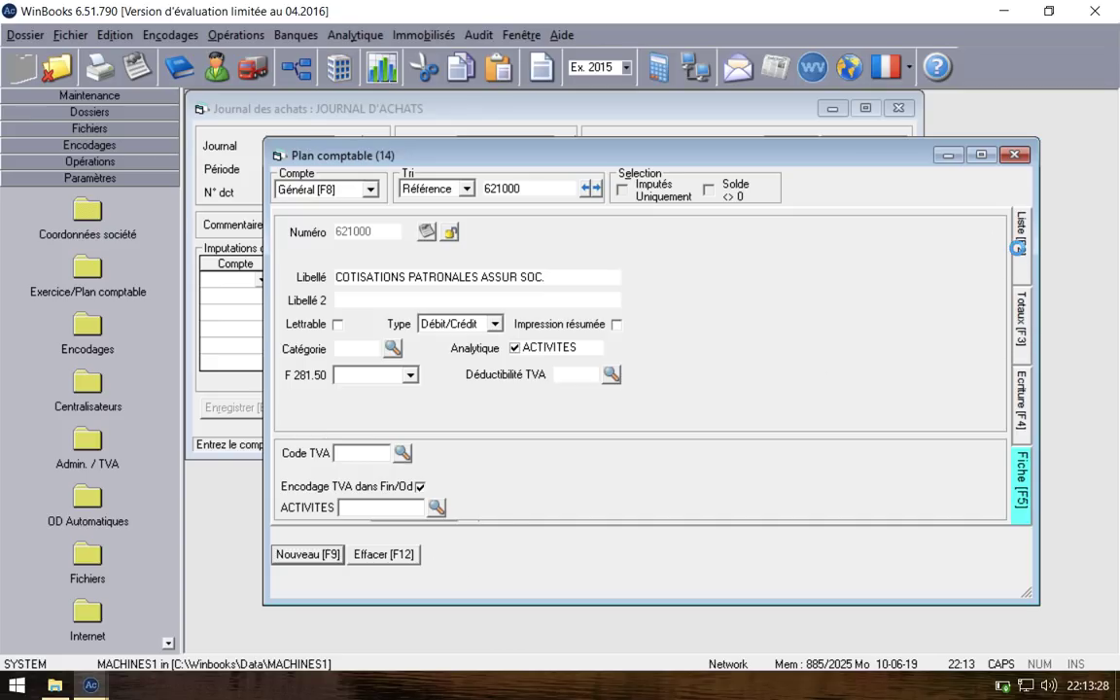
text(612500)
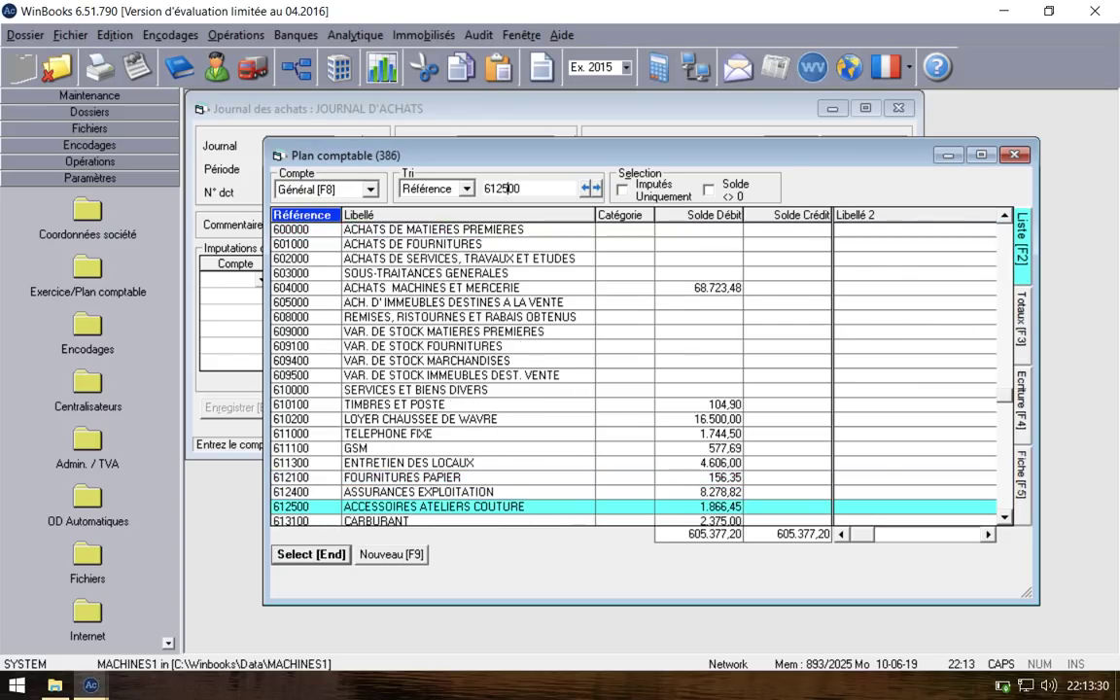
key(Return)
key(Return)
key(Return)
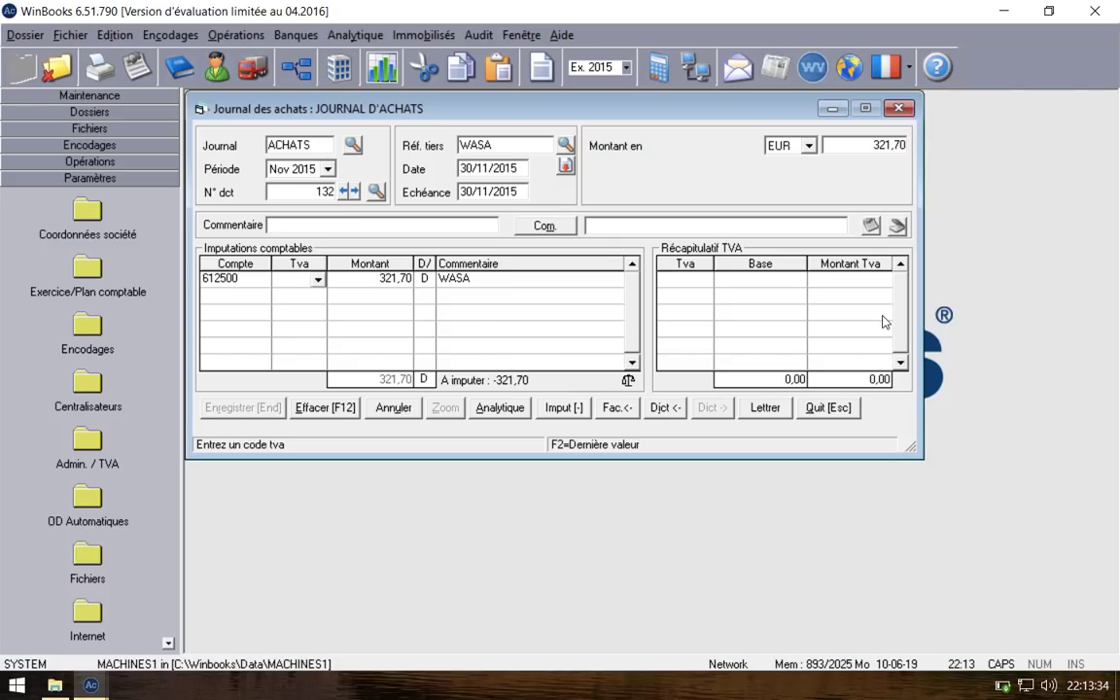
Step: Apply VAT code BS21 to the 612500 posting line of the WASA invoice
text(BS21)
key(Return)
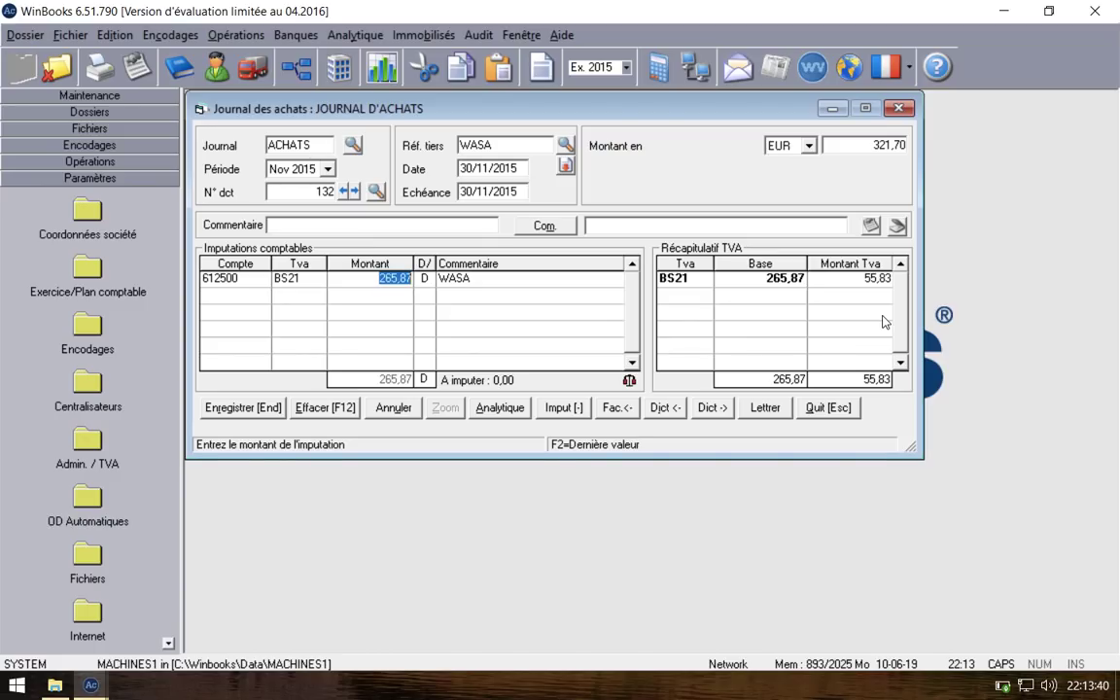
key(shift+Tab)
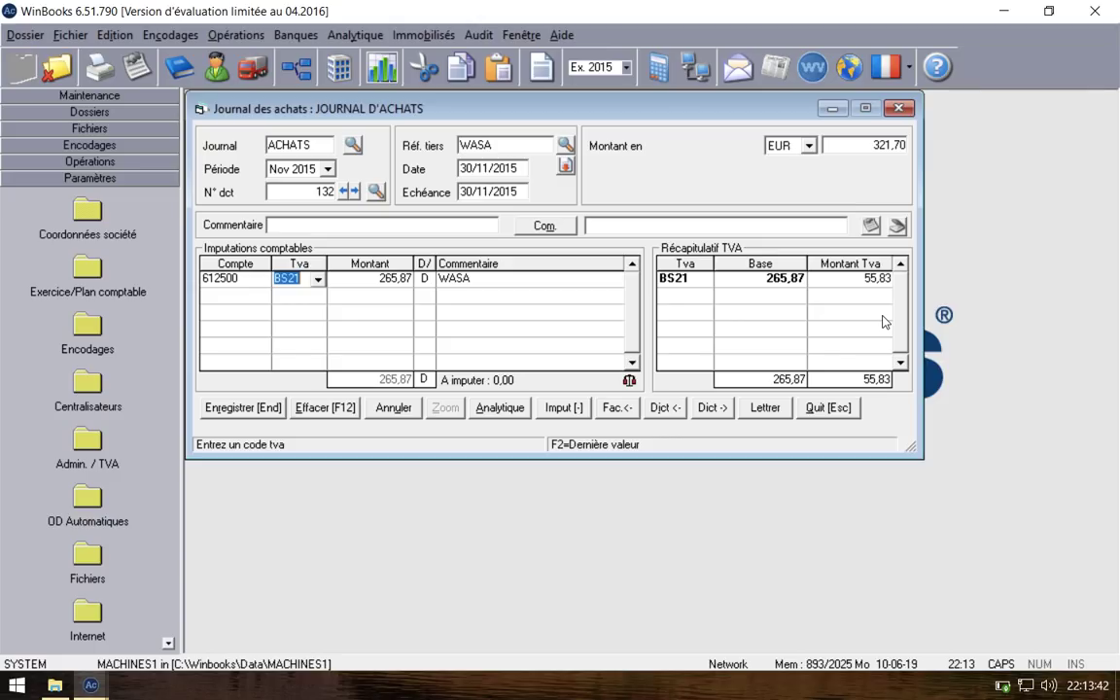
Step: Set the country in supplier WASA's record to DE (ALLEMAGNE) and reselect the supplier for document 132
click(566, 146)
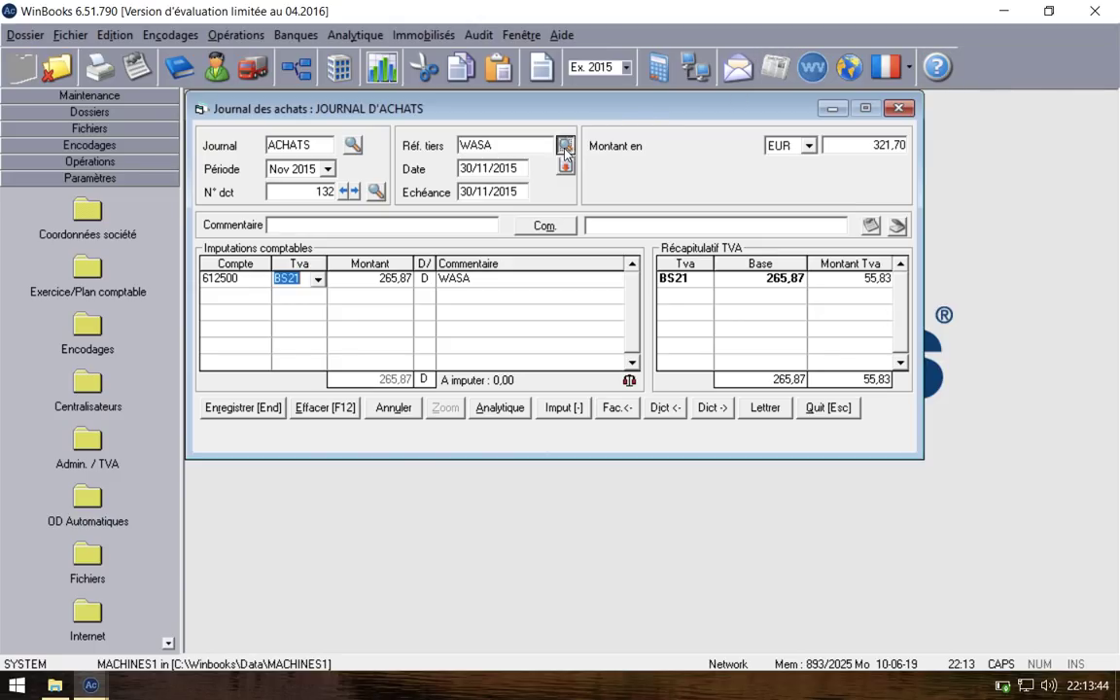
click(1021, 472)
click(722, 322)
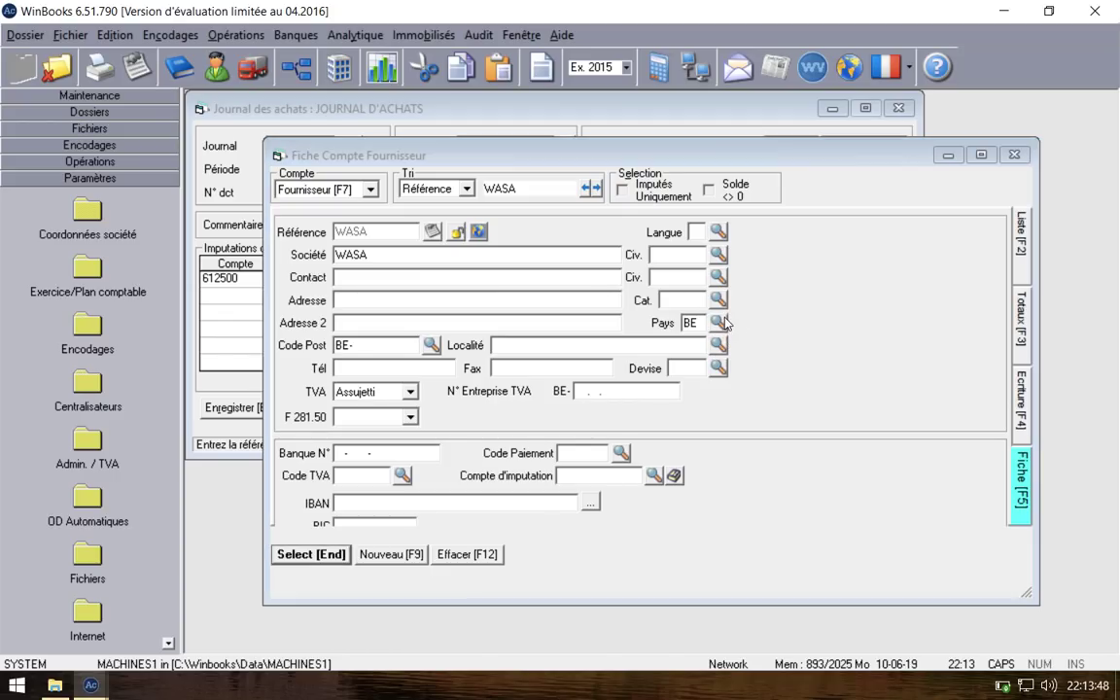
text(DE)
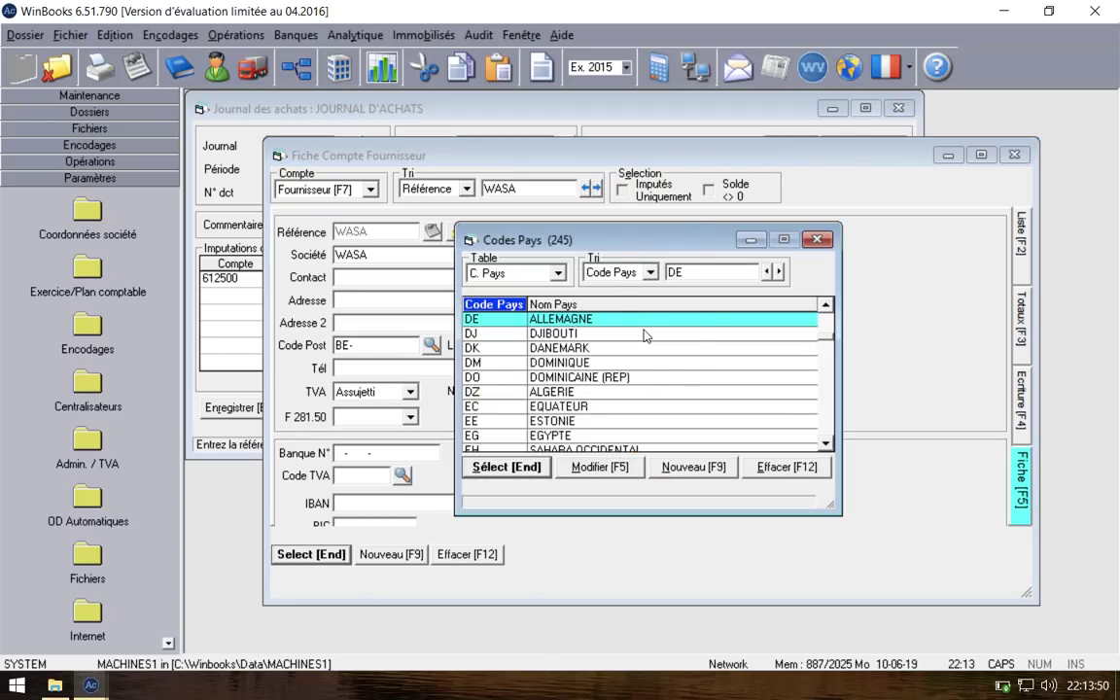
key(Return)
click(311, 562)
click(309, 563)
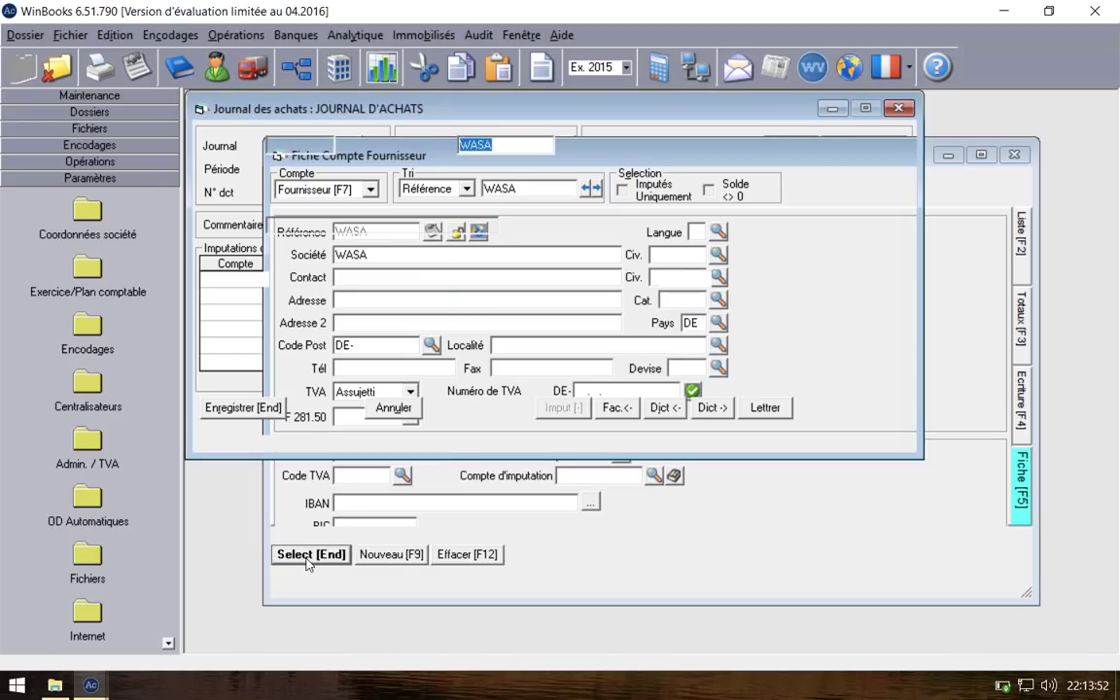
Step: Set the 612500 line's VAT code to EB21, chosen among the deductible intra-community goods codes (EEC Biens)
click(383, 228)
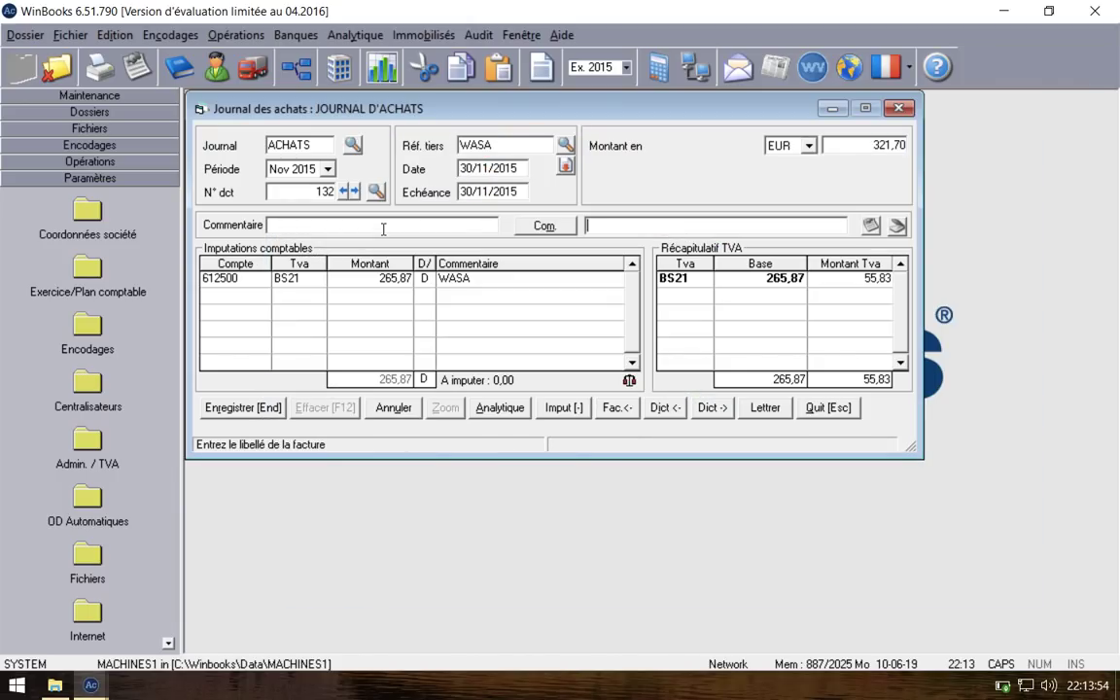
key(Return)
key(F4)
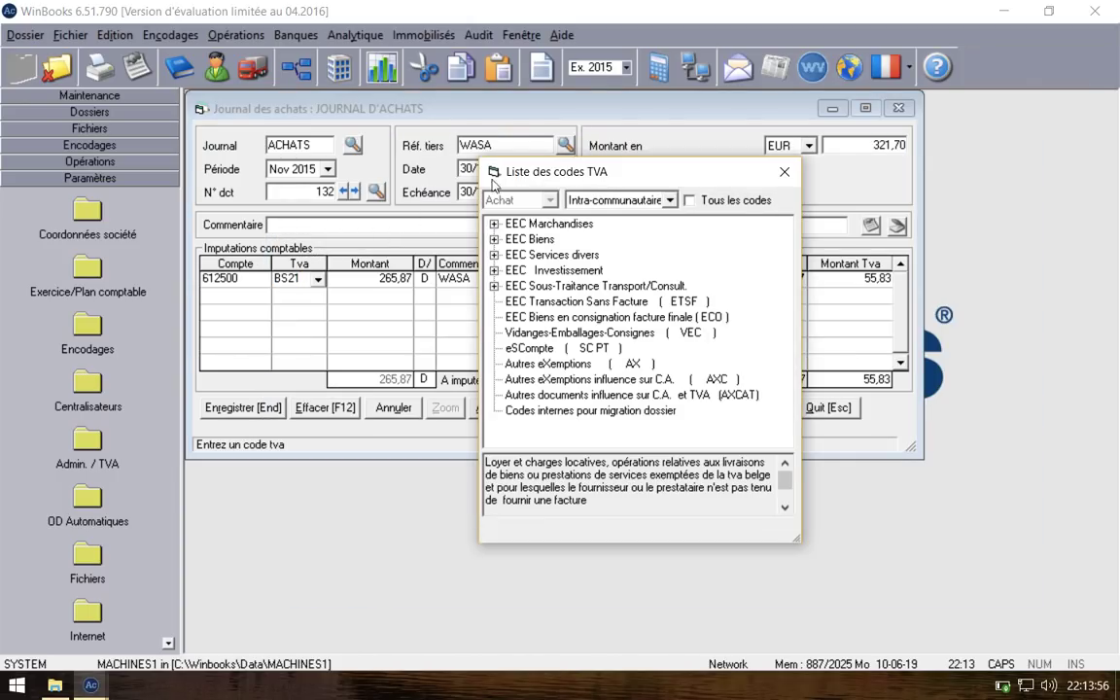
click(495, 240)
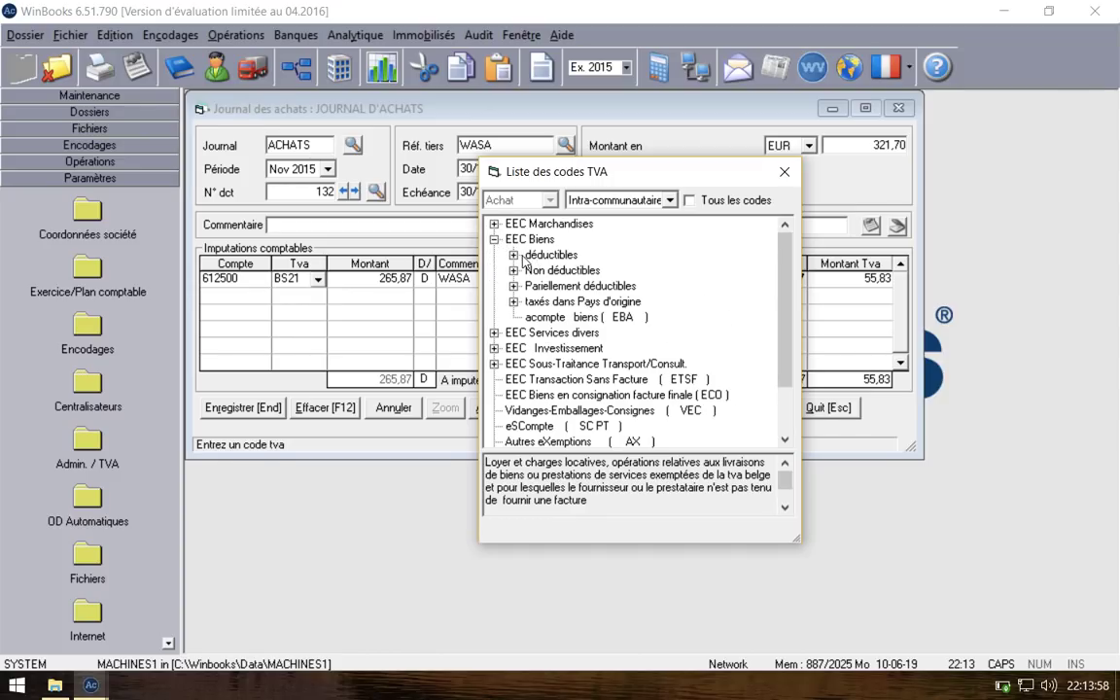
click(495, 241)
click(510, 239)
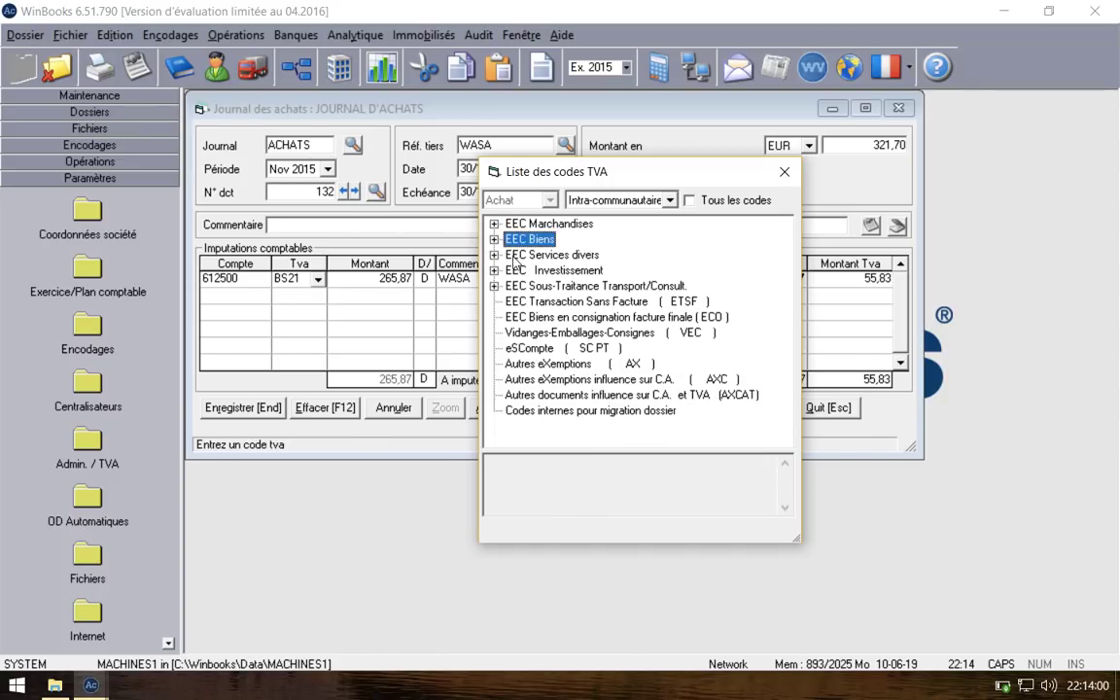
click(494, 240)
click(513, 255)
double_click(549, 334)
key(Return)
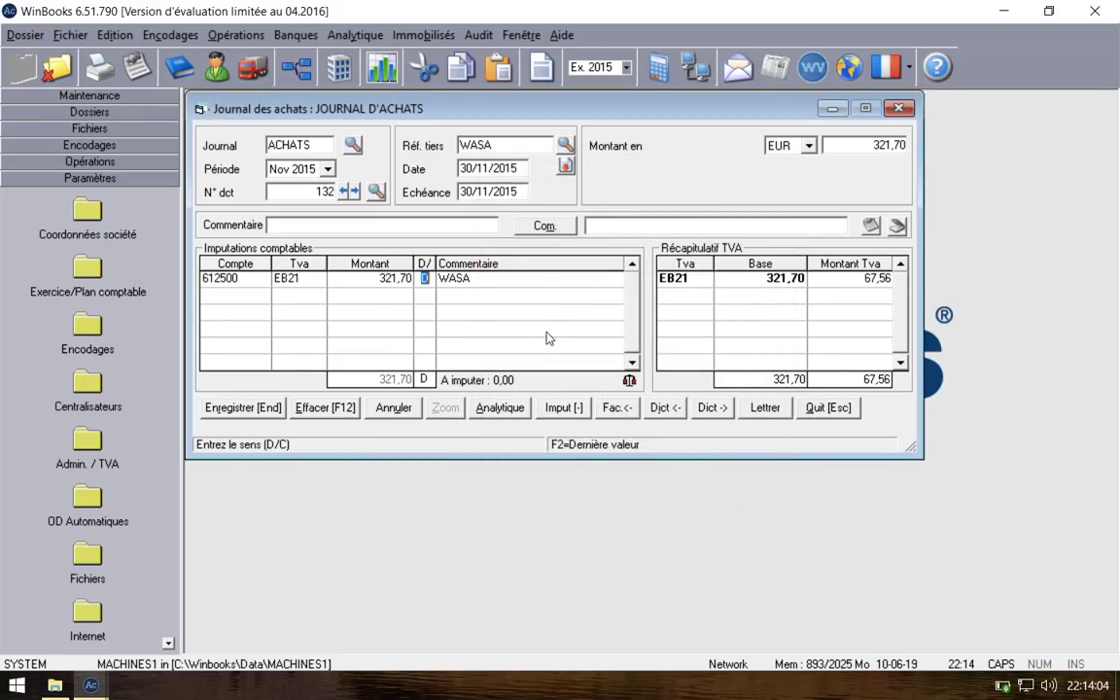
Step: Save the WASA invoice and allocate its 612500 amount analytically to activity ATELIERS and location WAVRE, leaving the department empty
click(267, 409)
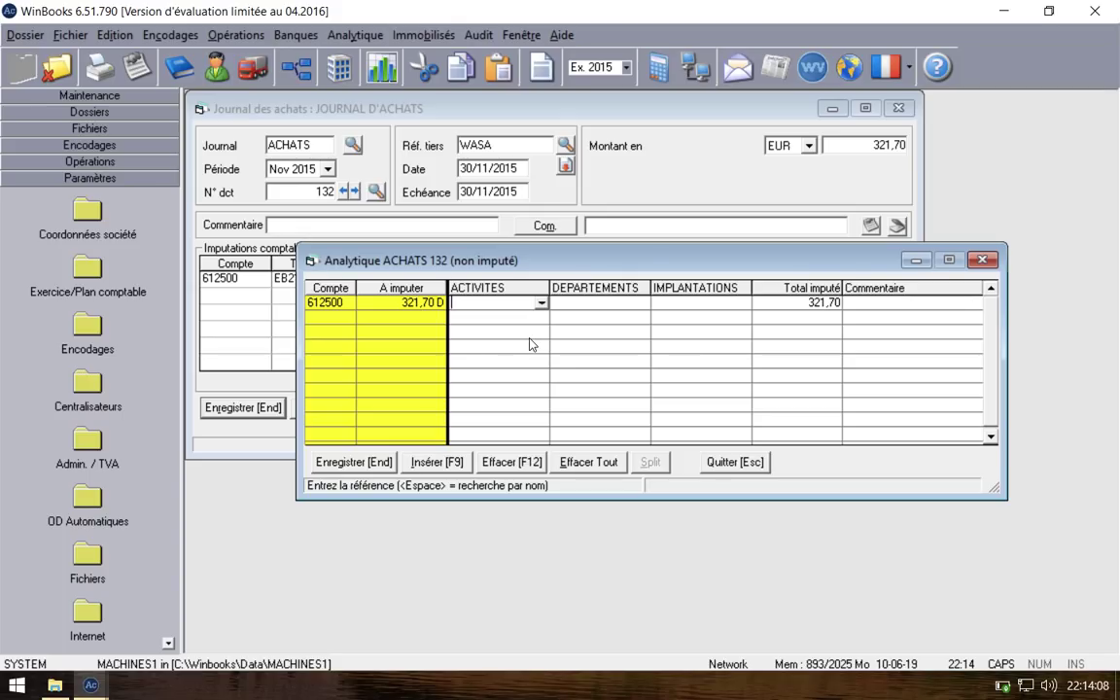
key(space)
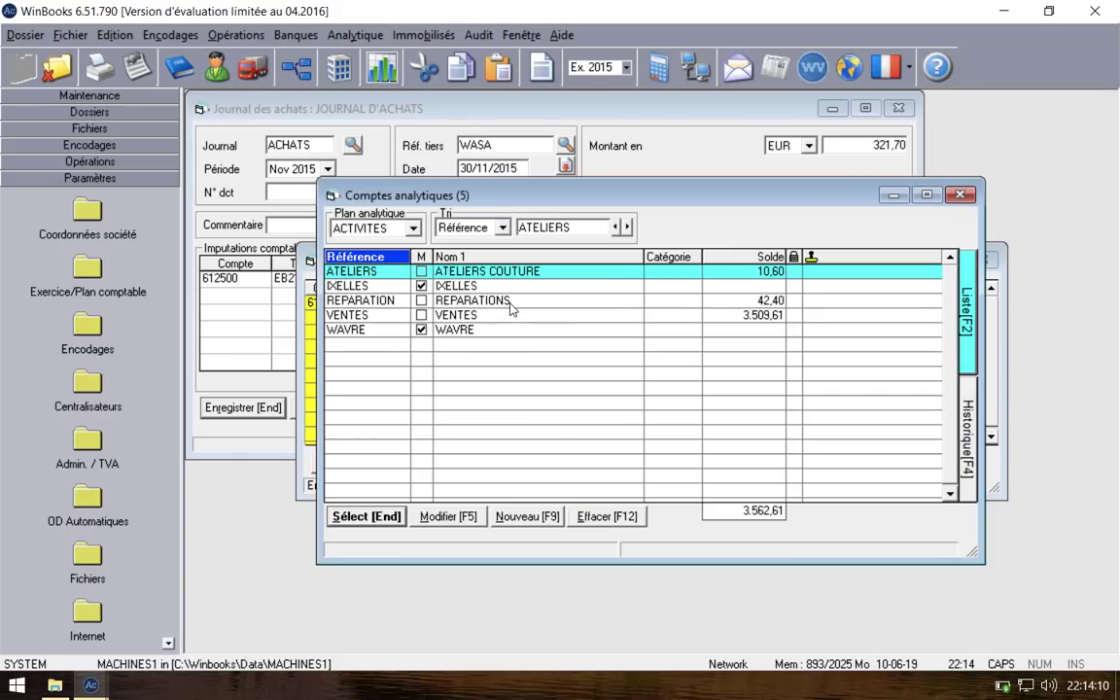
key(Return)
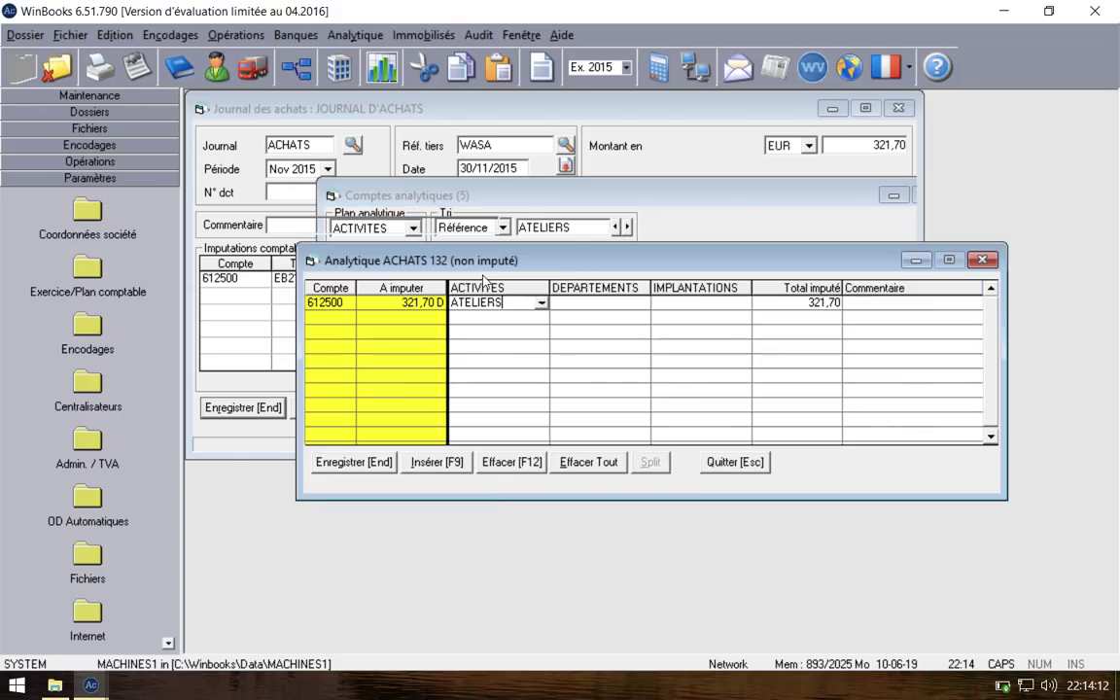
key(space)
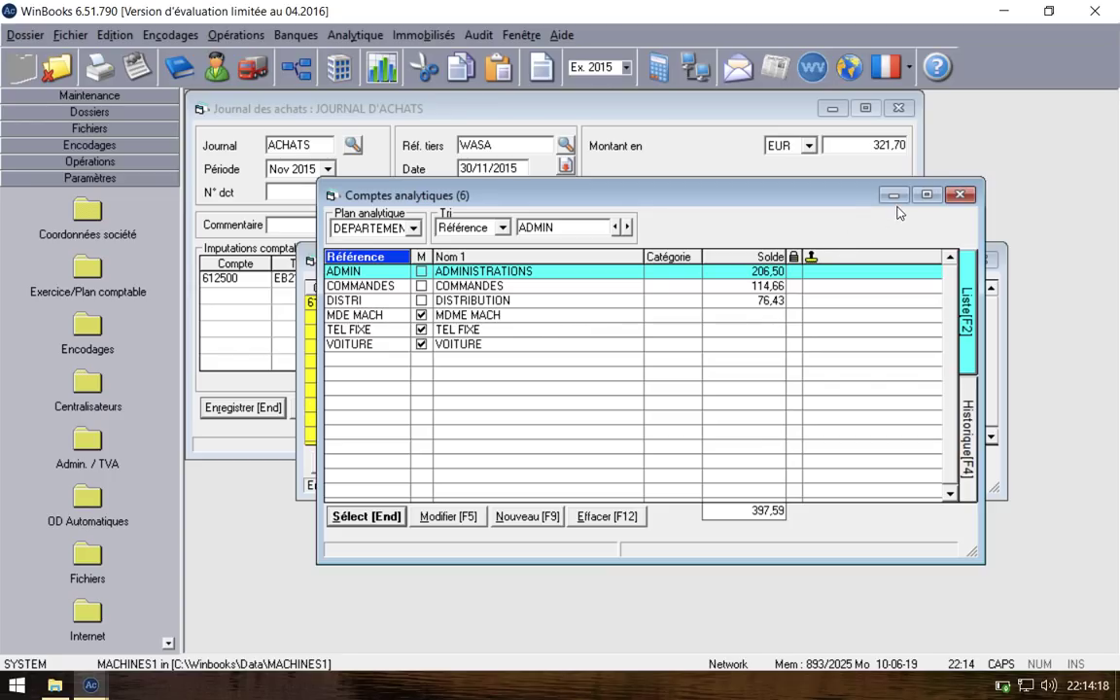
click(967, 195)
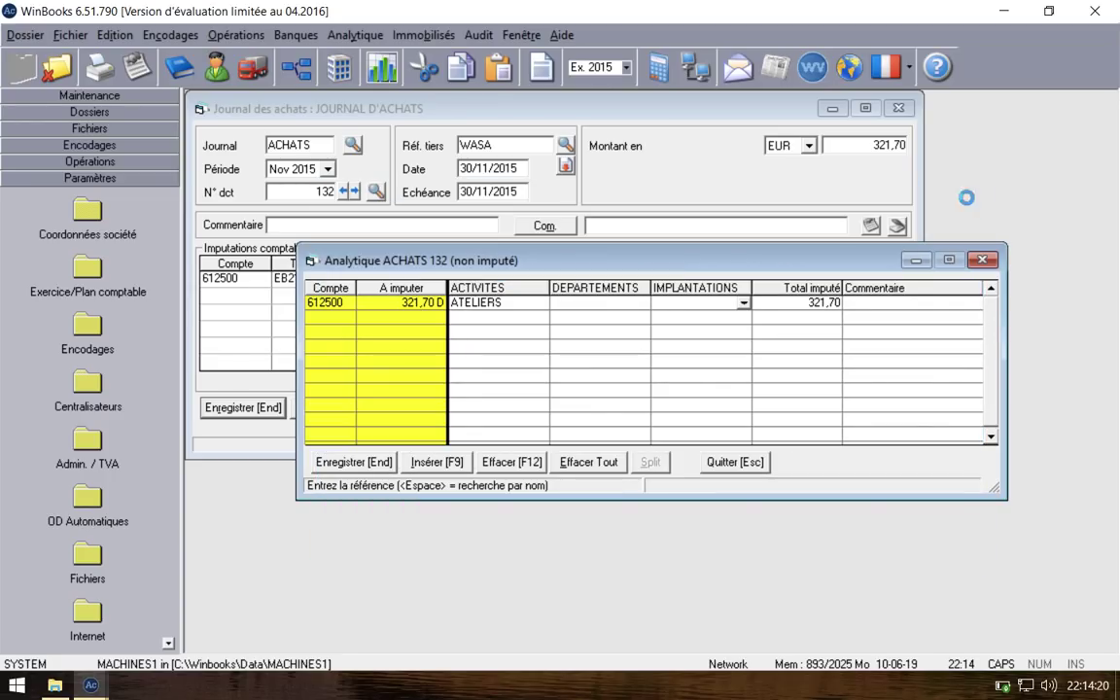
double_click(569, 290)
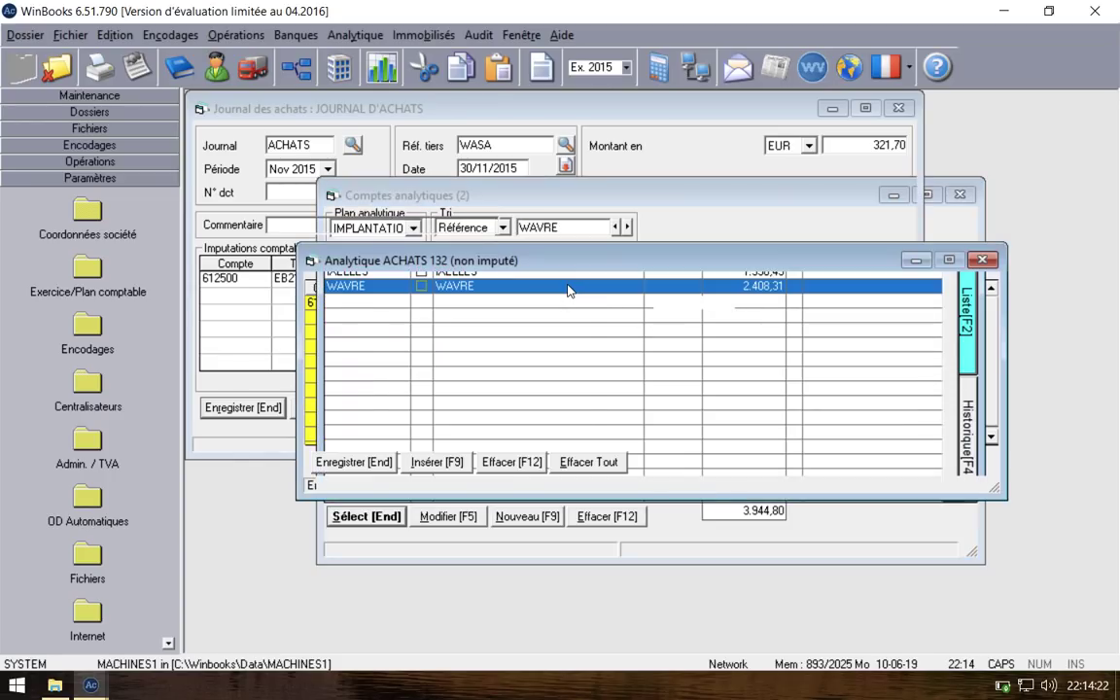
Step: Check the analytic allocation of purchase document 132 in the MACHINESLB dossier for comparison
mouse_move(121, 622)
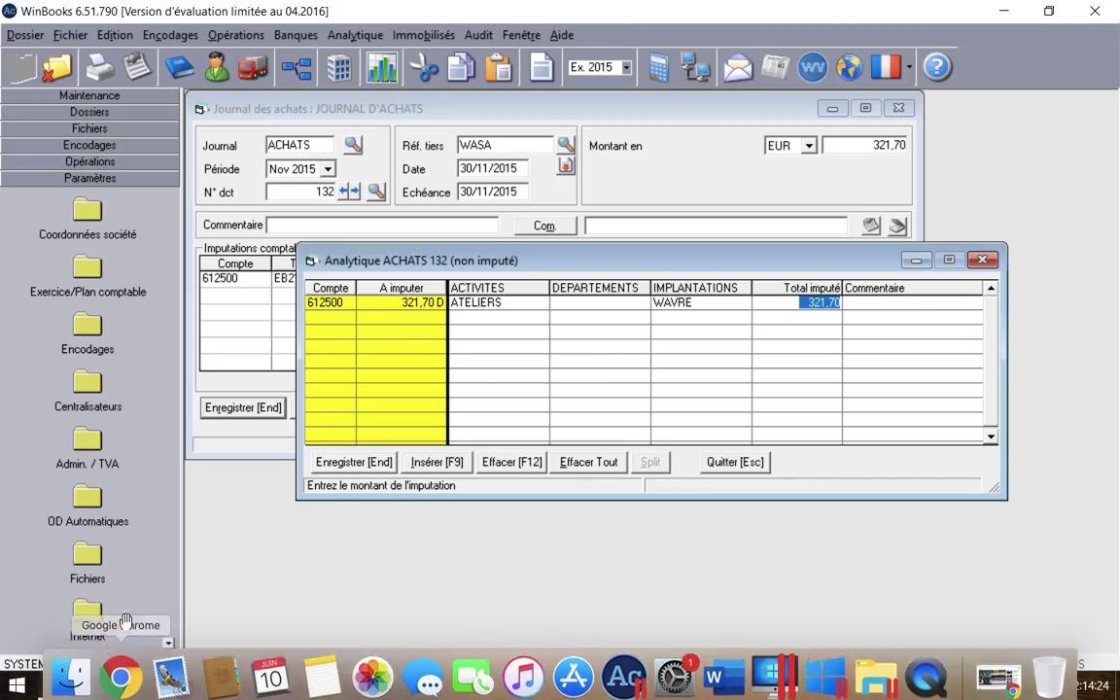
click(141, 539)
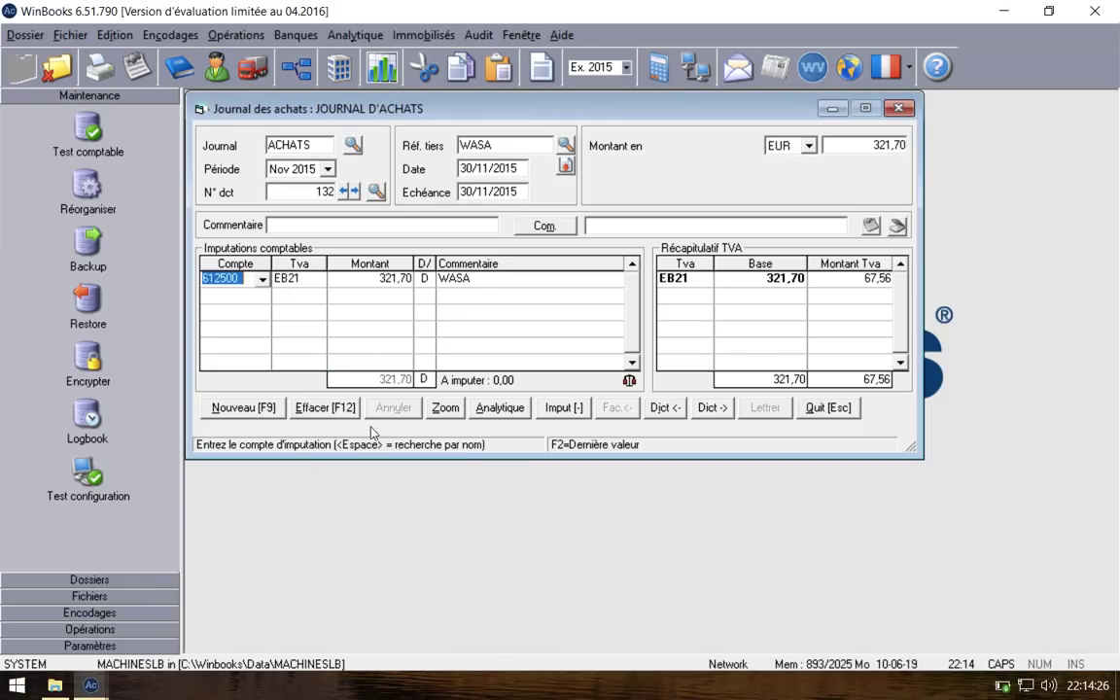
click(500, 408)
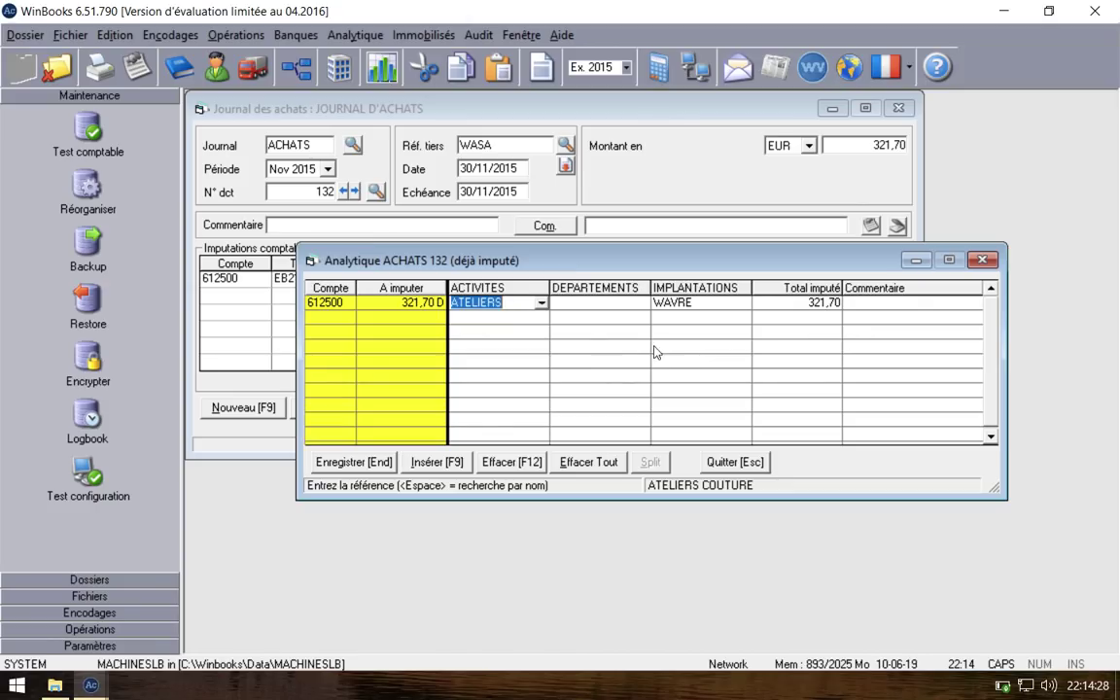
click(982, 260)
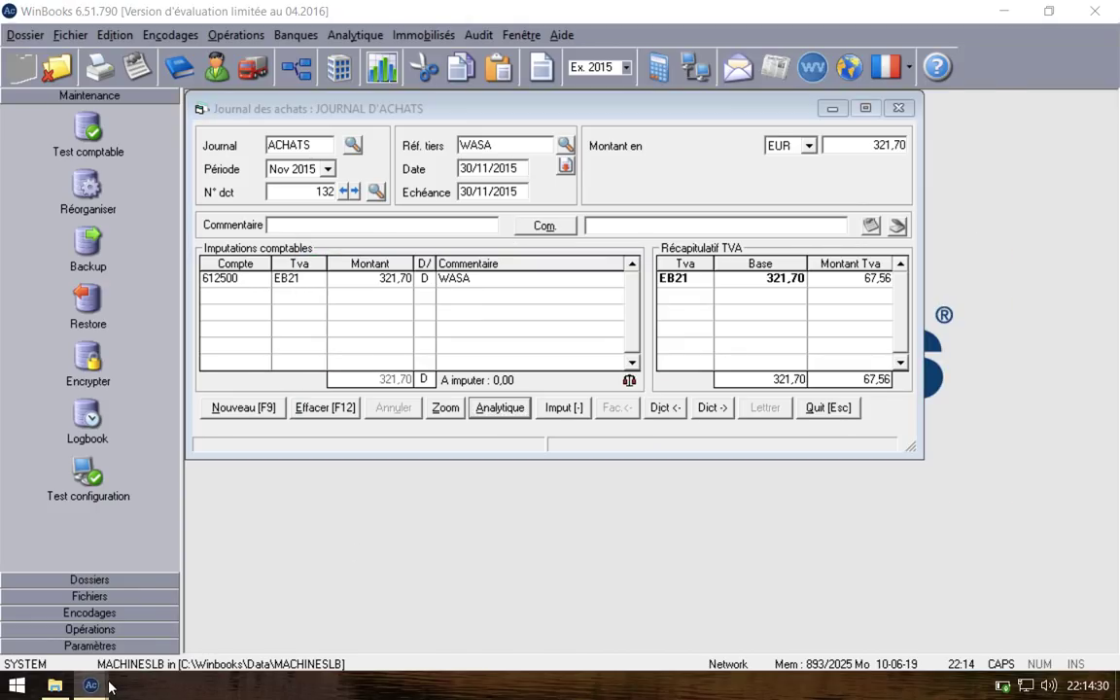
Step: Return to the MACHINES1 dossier and save the analytic allocation of document 132
mouse_move(110, 687)
click(321, 583)
click(343, 453)
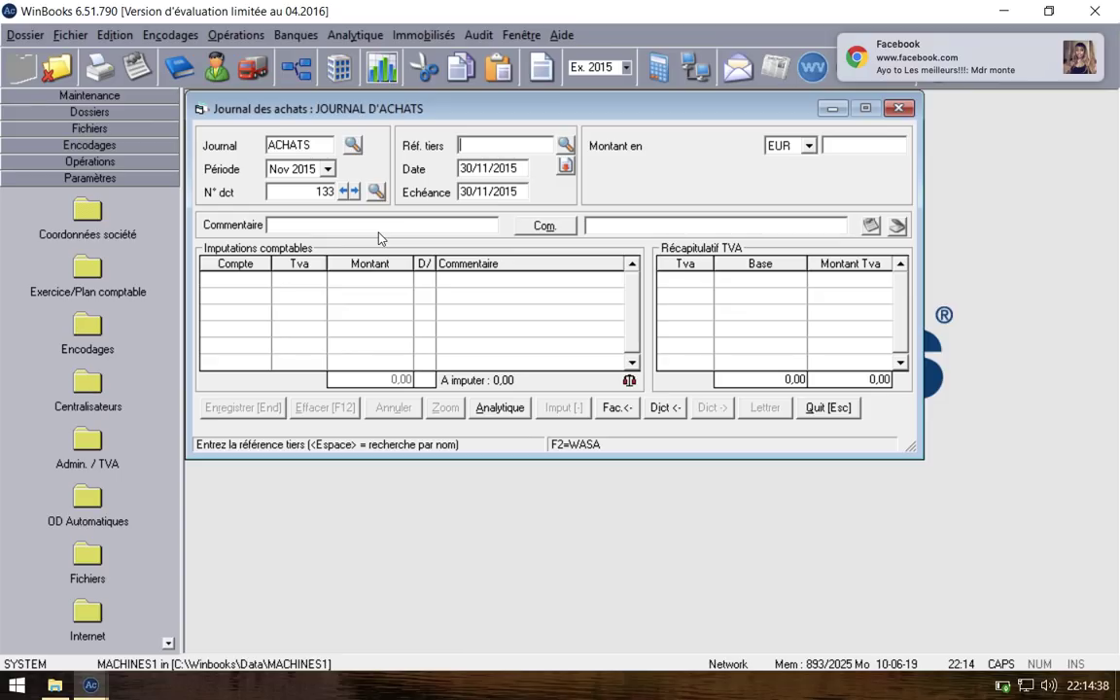
Step: Enter supplier TOTAL and an amount of 170,52 EUR for purchase document 133, keeping the proposed dates
text(TOTAL)
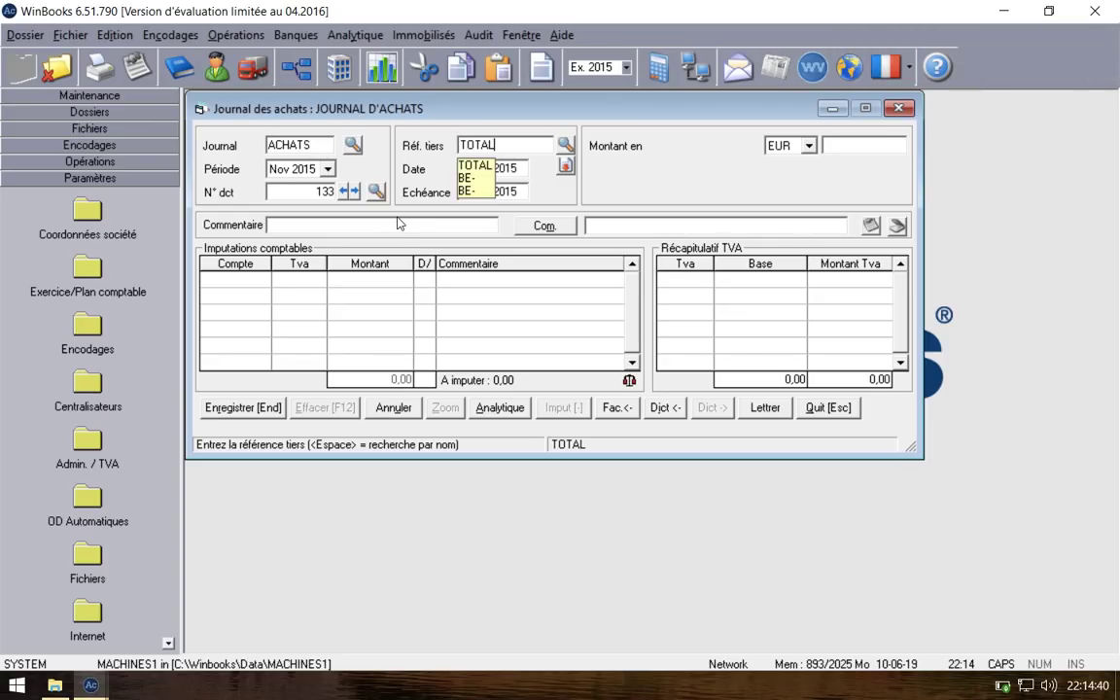
key(Return)
key(Return)
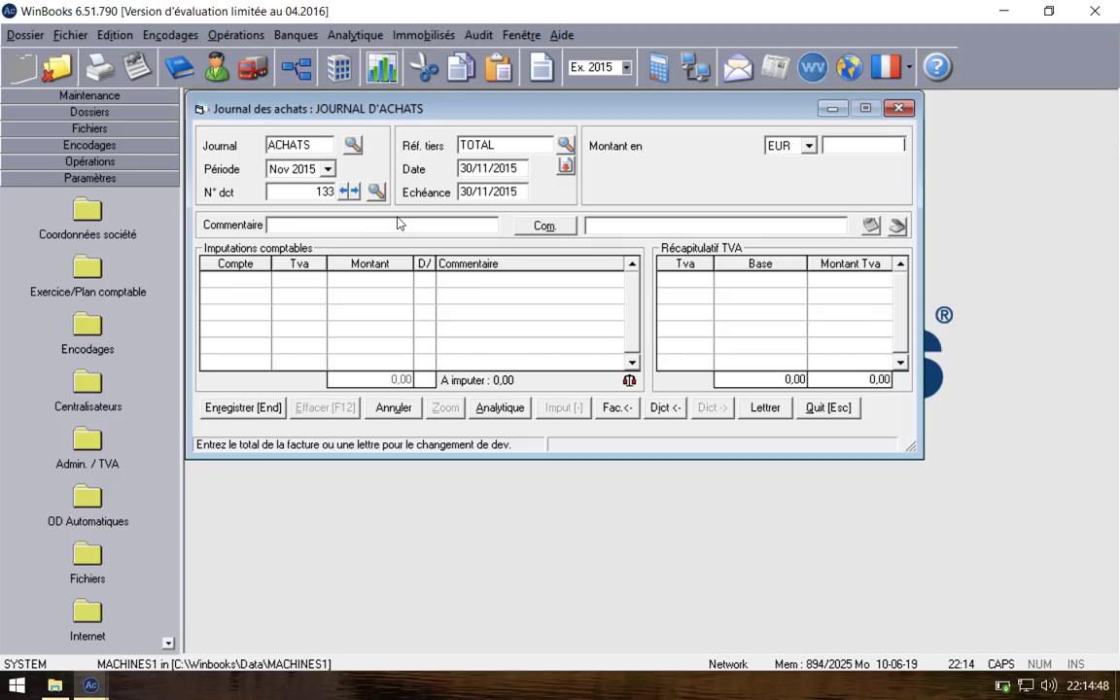
text(170,5)
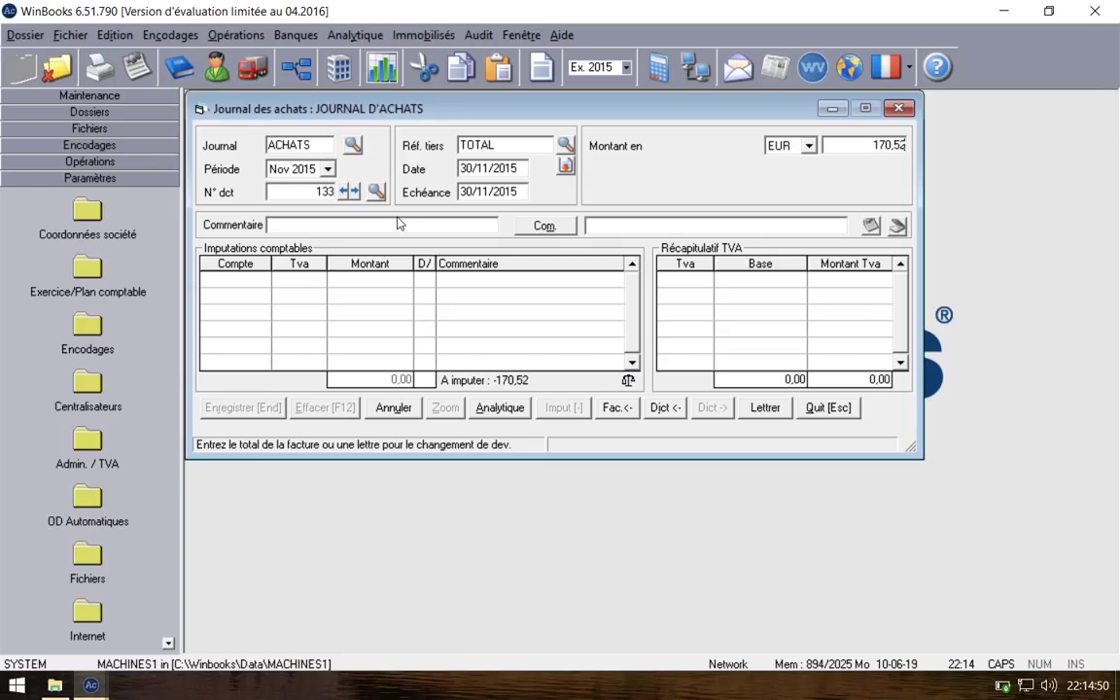
text(2)
key(Return)
key(Return)
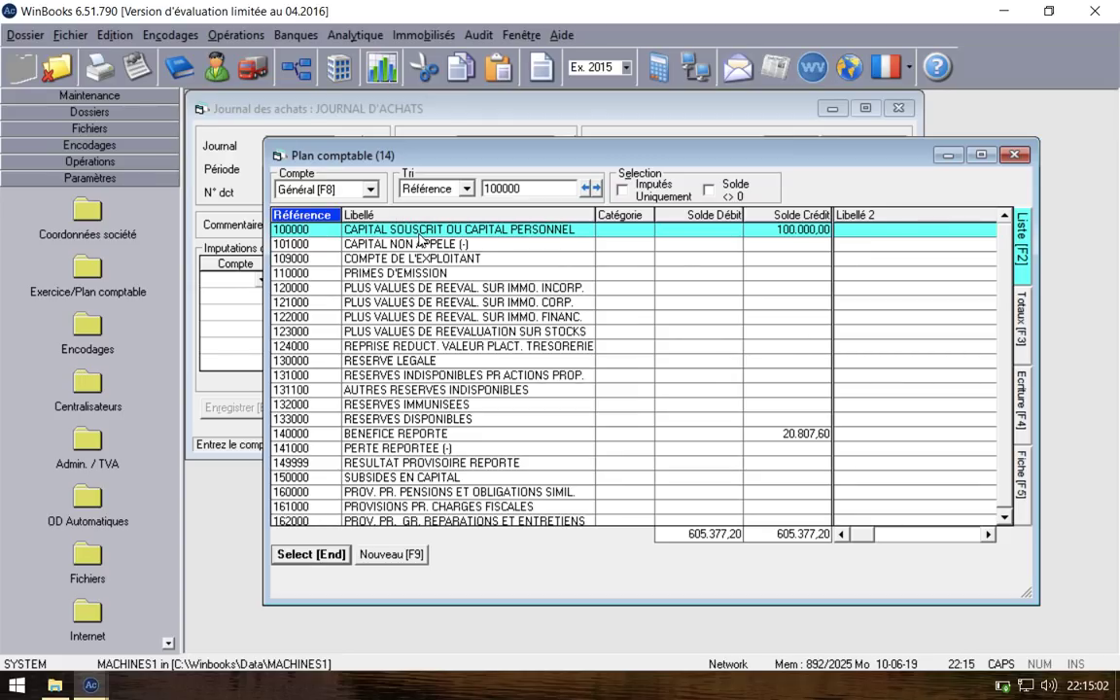
Step: Choose account 613100 CARBURANT from the chart of accounts as the TOTAL invoice's posting account
text(61)
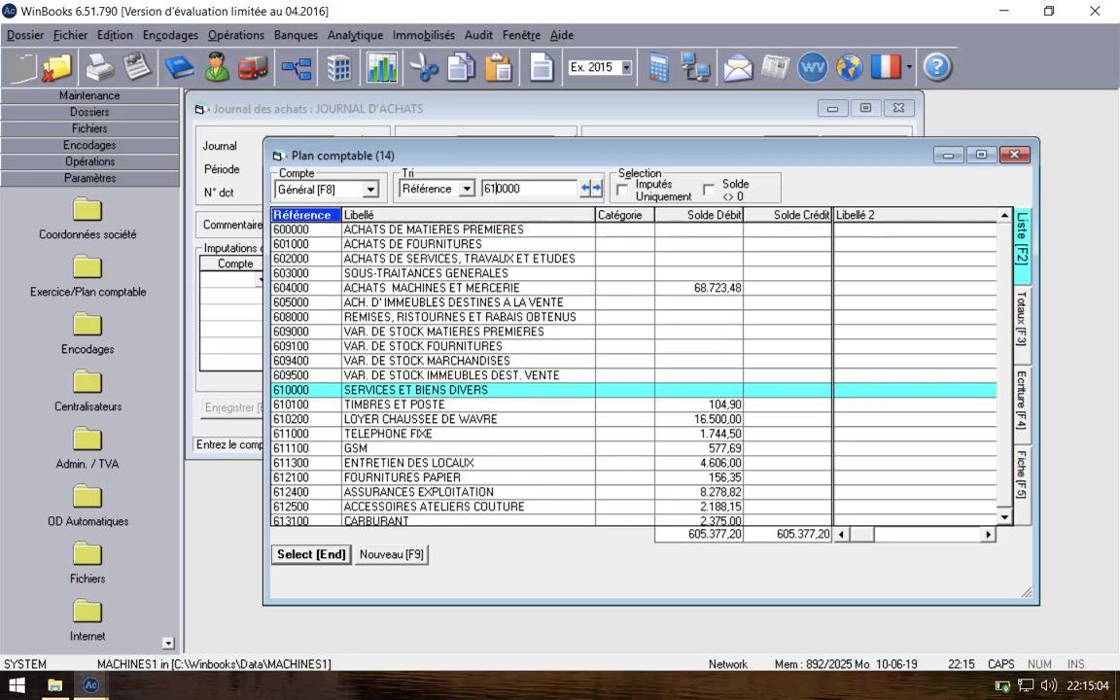
key(Down)
key(Down)
key(Down)
key(Down)
key(Down)
key(Down)
key(Down)
key(Down)
key(Down)
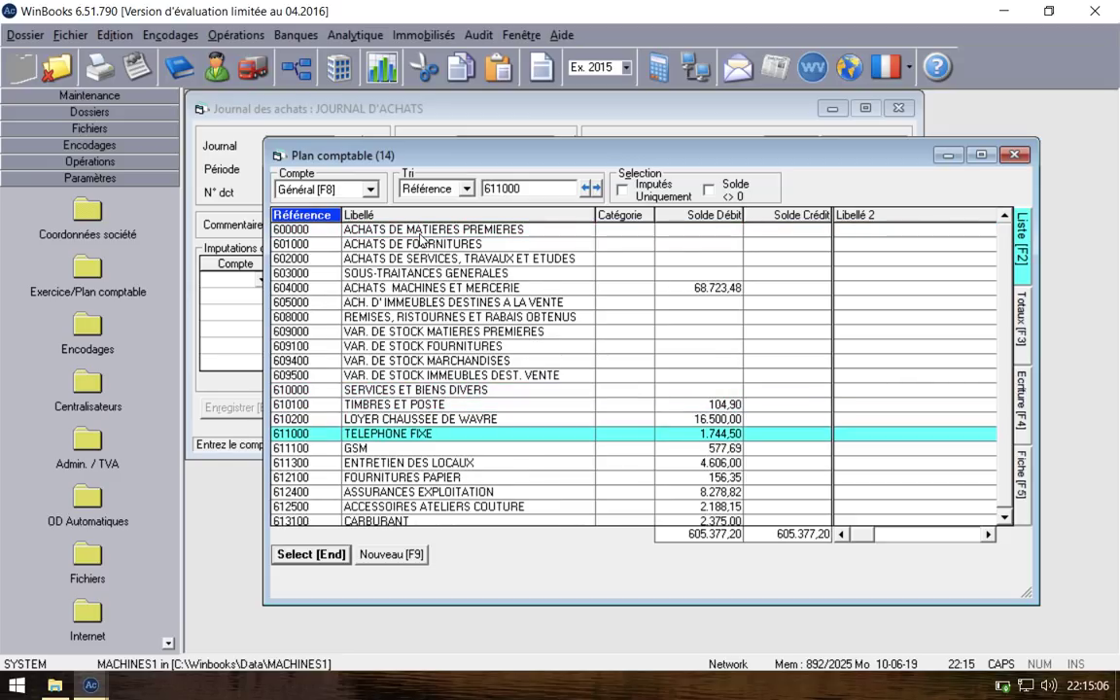
key(Up)
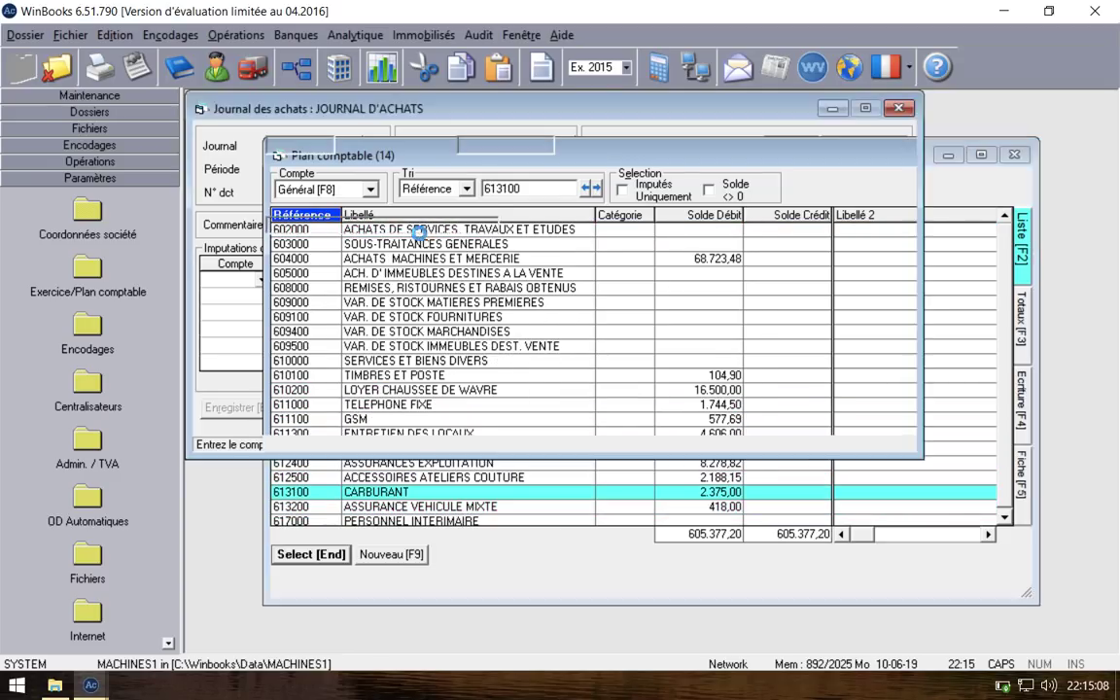
key(Return)
Step: Apply partially deductible VAT code BSP21 at 35% to the 613100 line and save the invoice, assigning the rounding difference to the VAT
key(Return)
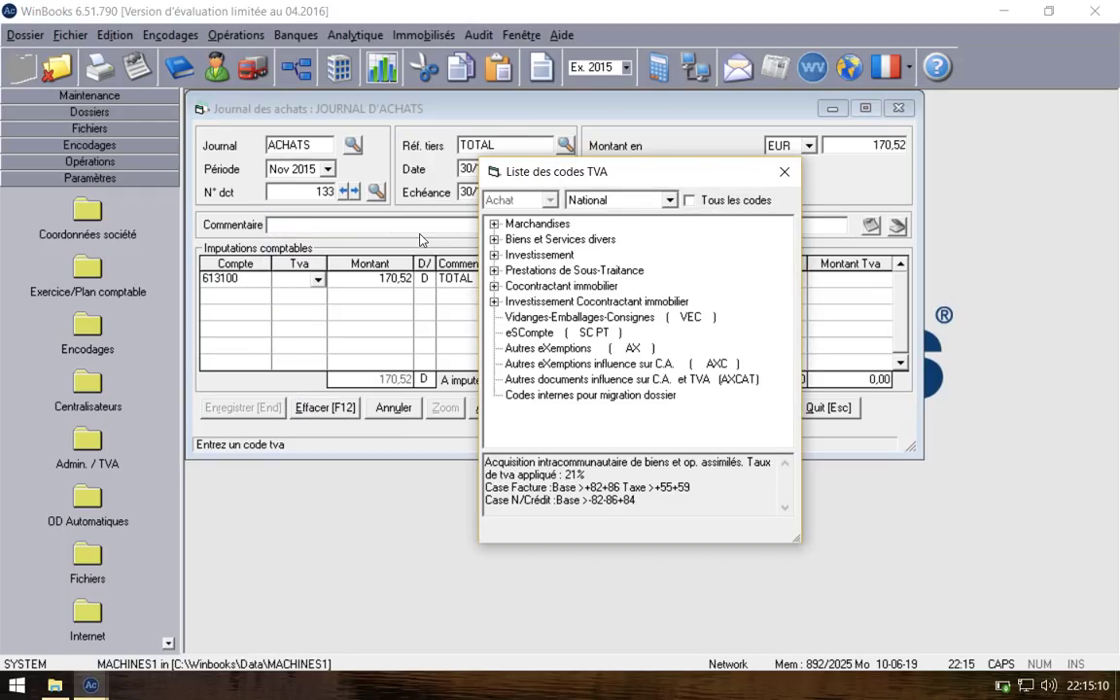
click(494, 240)
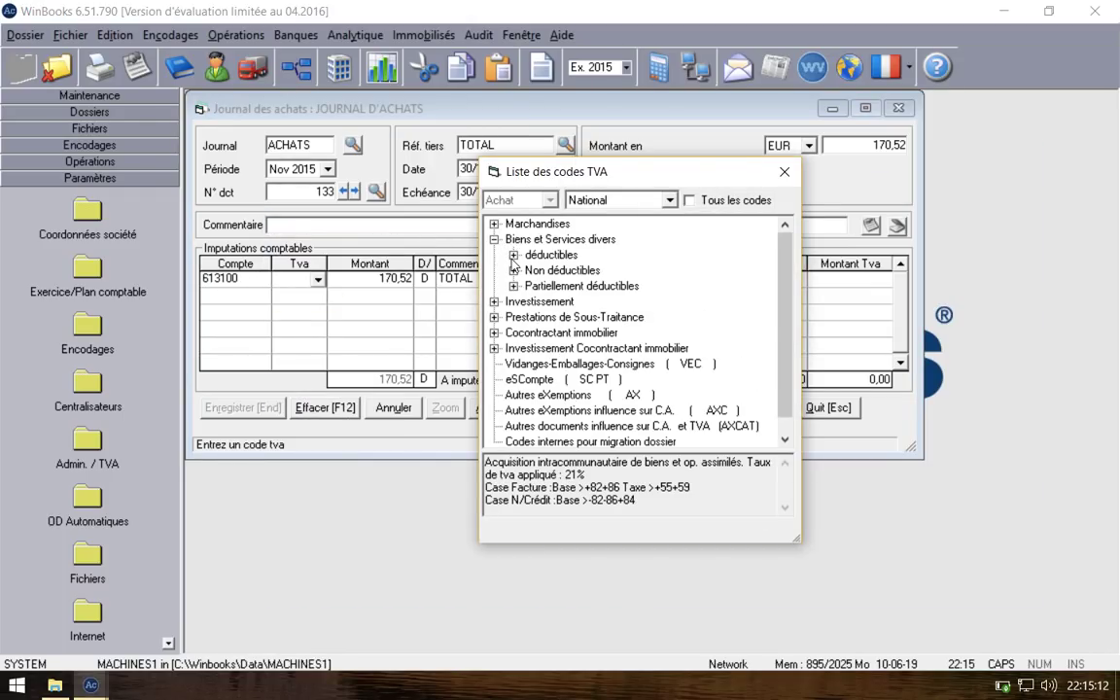
click(514, 286)
double_click(550, 348)
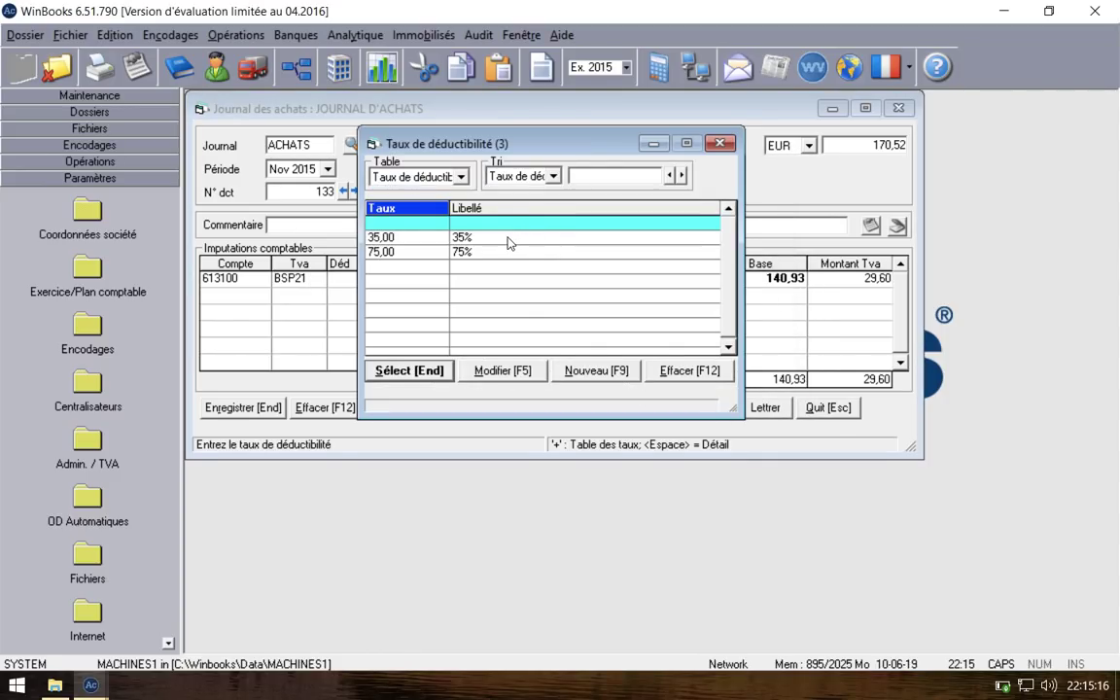
double_click(508, 240)
key(Return)
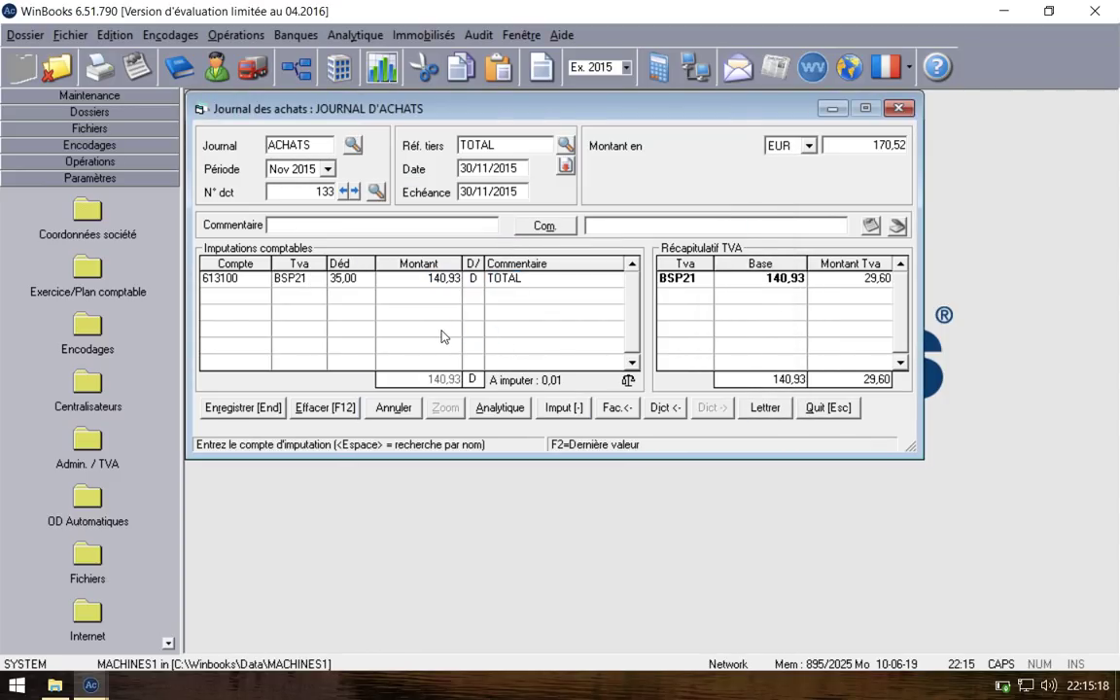
click(248, 408)
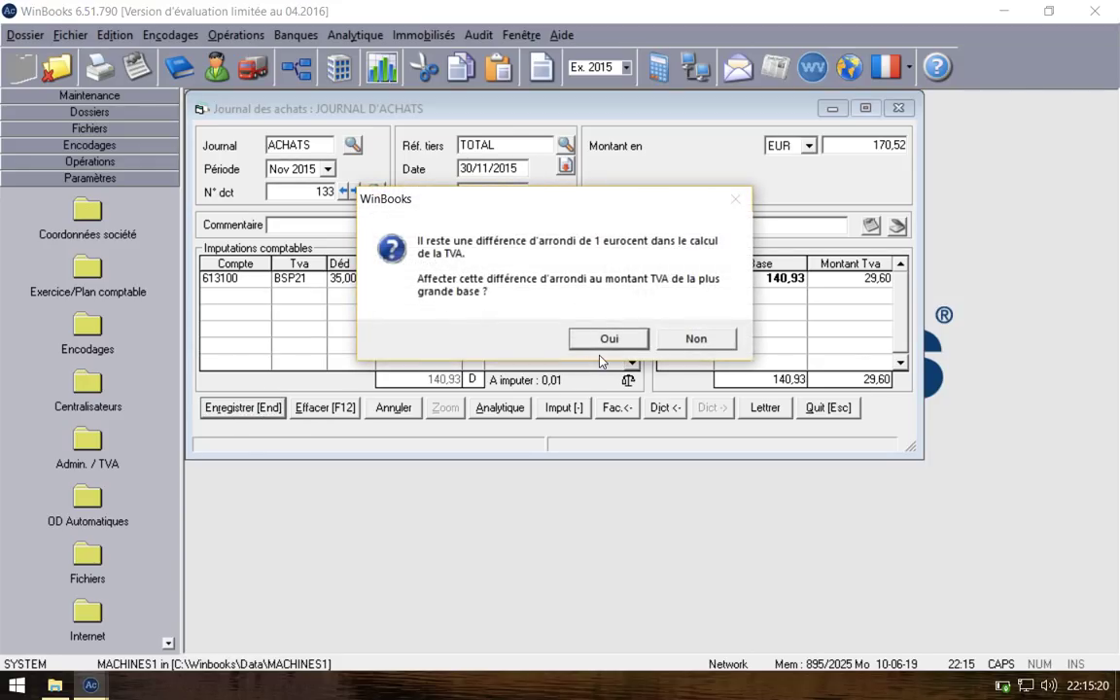
key(Return)
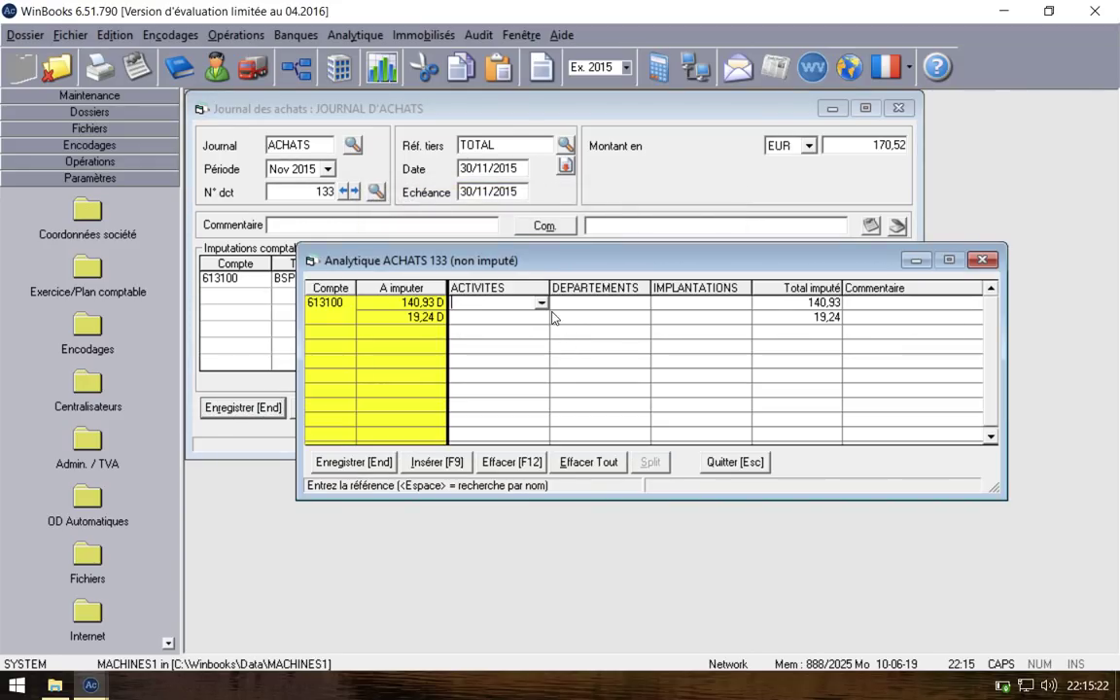
Step: Allocate both analytic amounts of account 613100 in document 133 to department VOITURE, leaving the activity empty
click(541, 304)
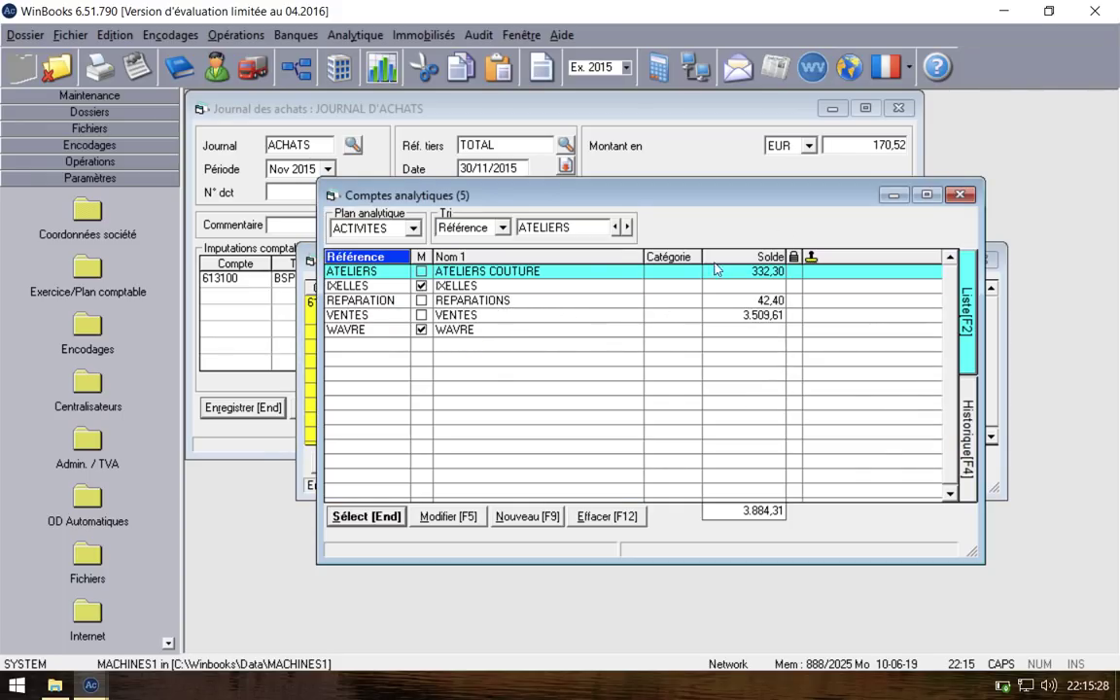
click(961, 196)
click(577, 302)
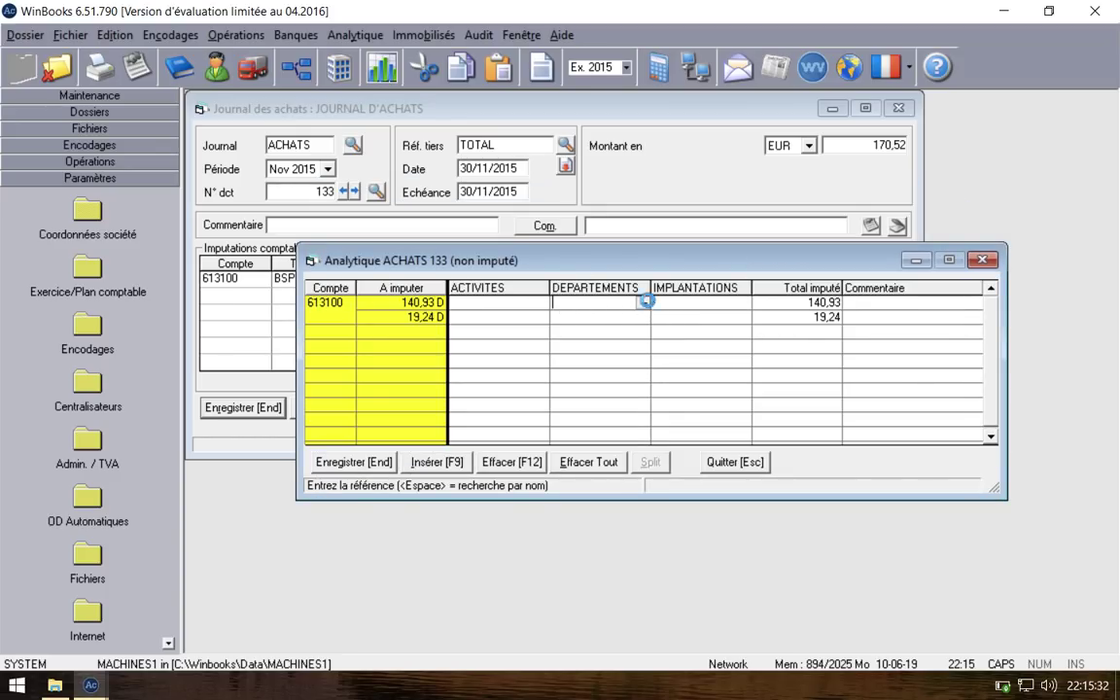
click(643, 304)
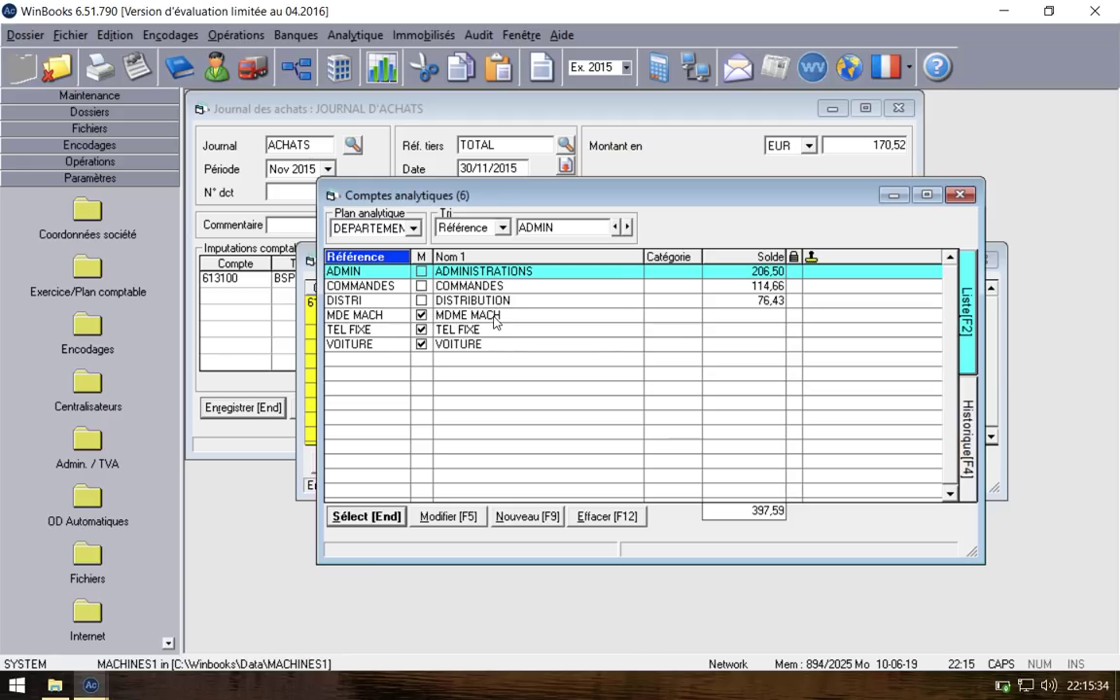
double_click(490, 345)
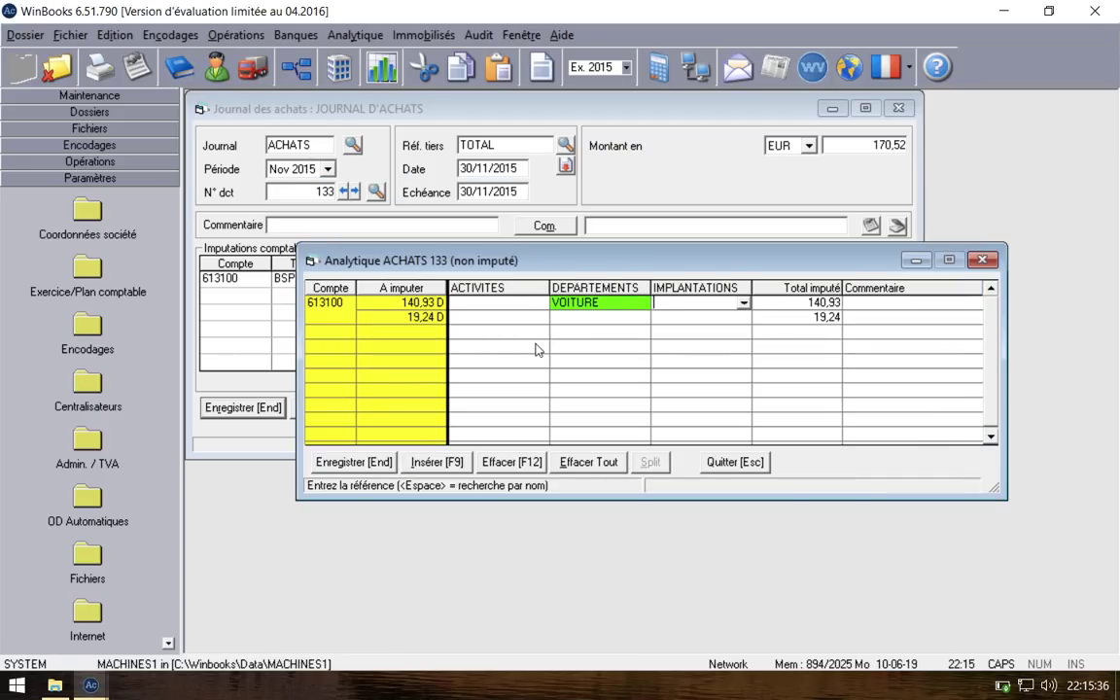
click(580, 318)
key(Return)
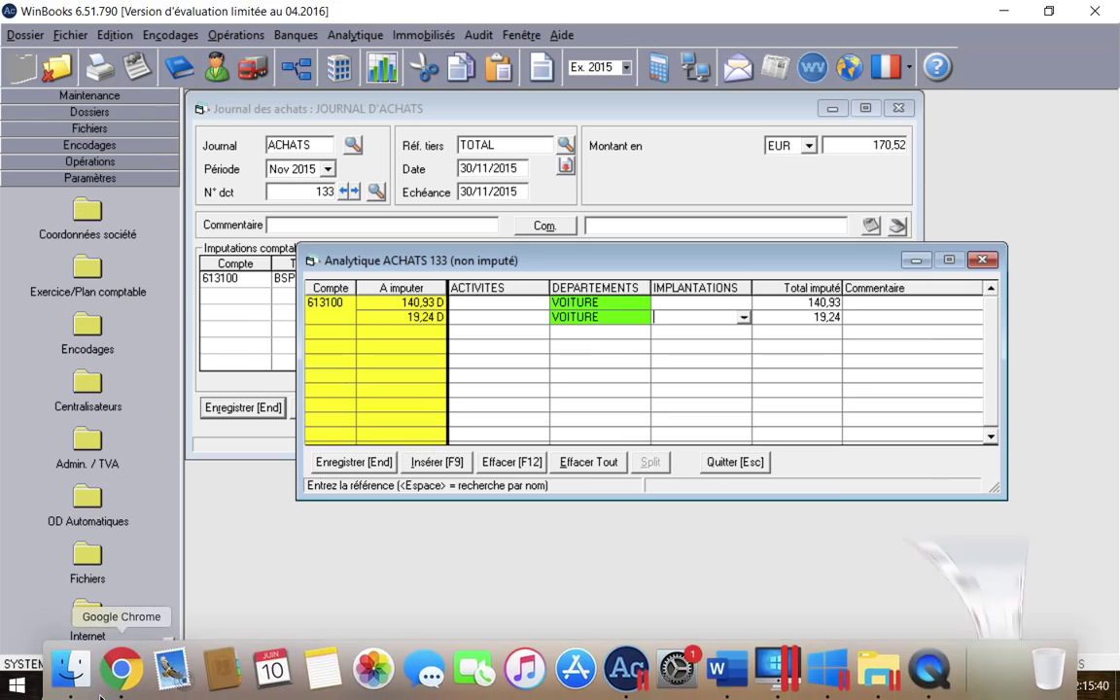
Step: Check the analytic allocation of purchase document 133 in the MACHINESLB dossier and return to MACHINES1
click(100, 694)
click(30, 35)
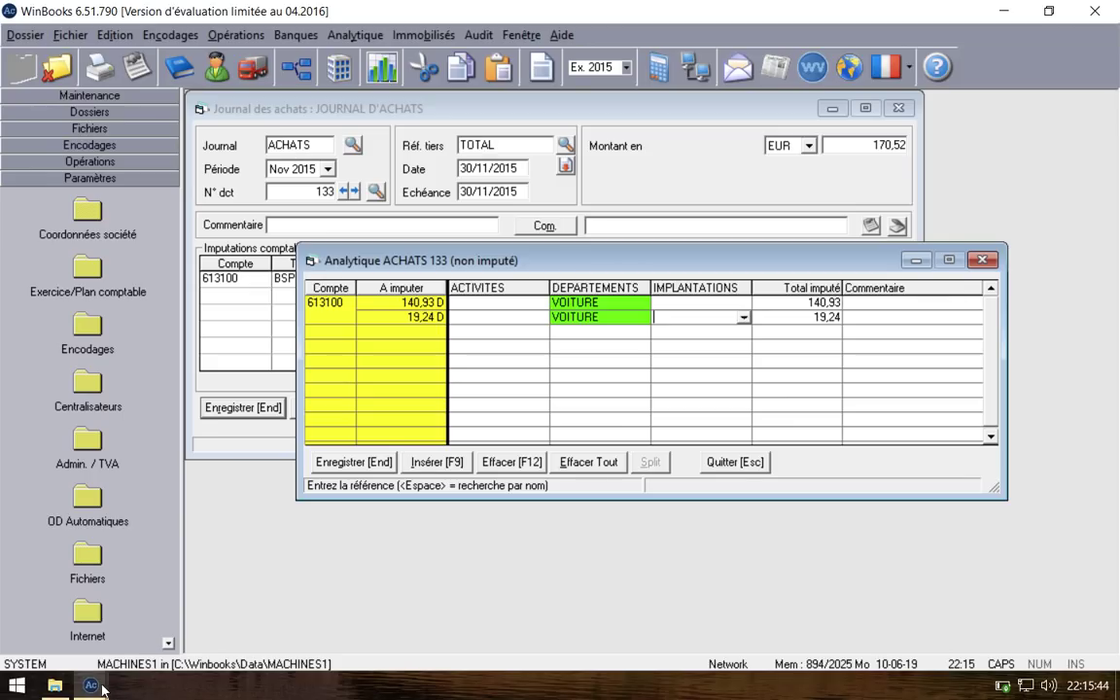
mouse_move(91, 684)
click(179, 598)
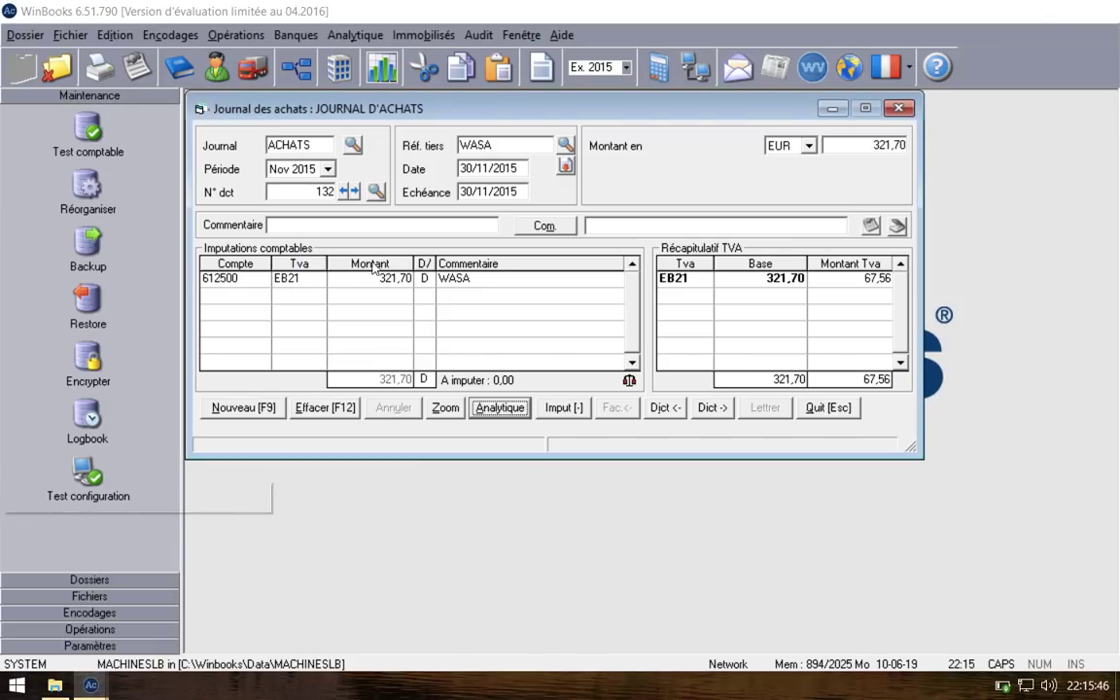
click(352, 192)
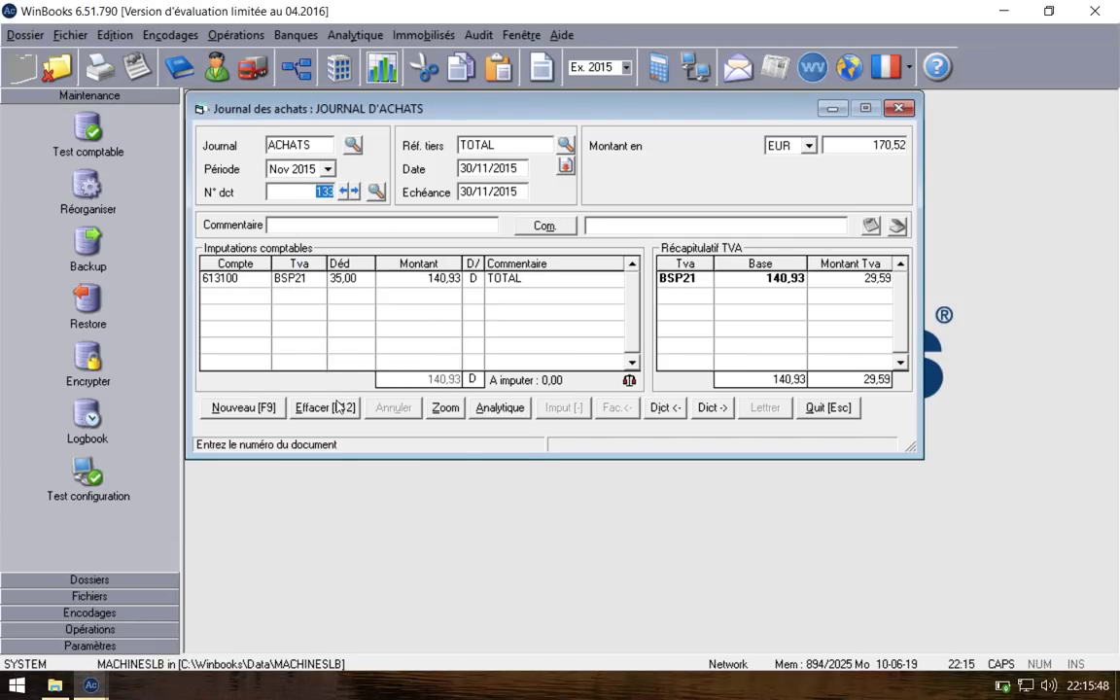
click(496, 407)
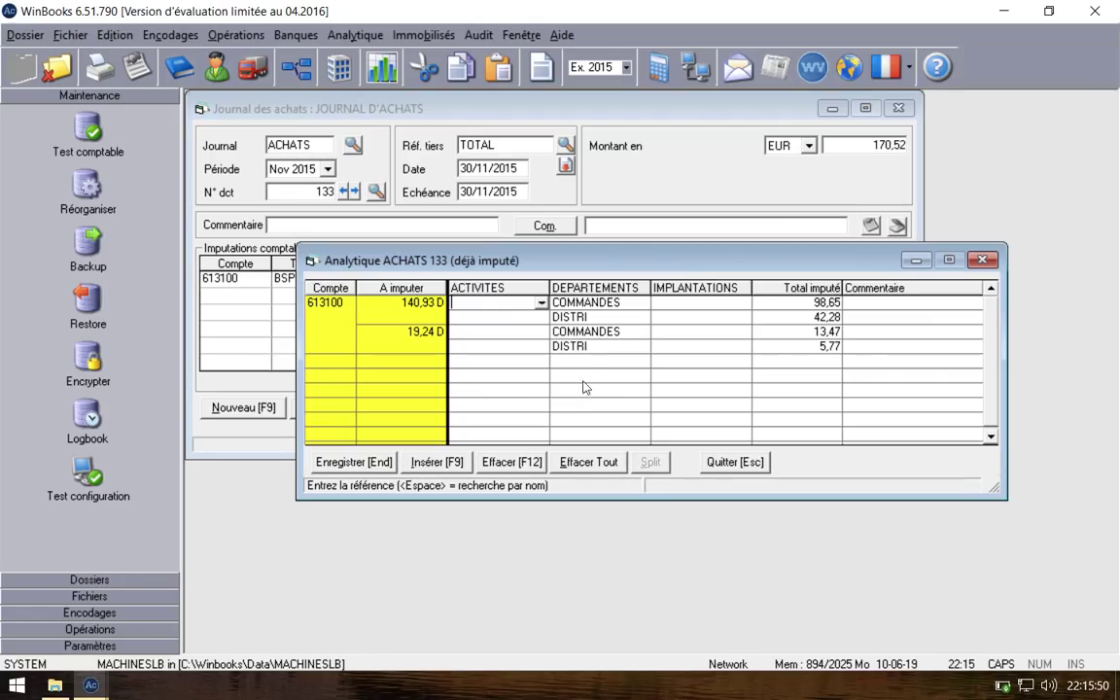
click(984, 260)
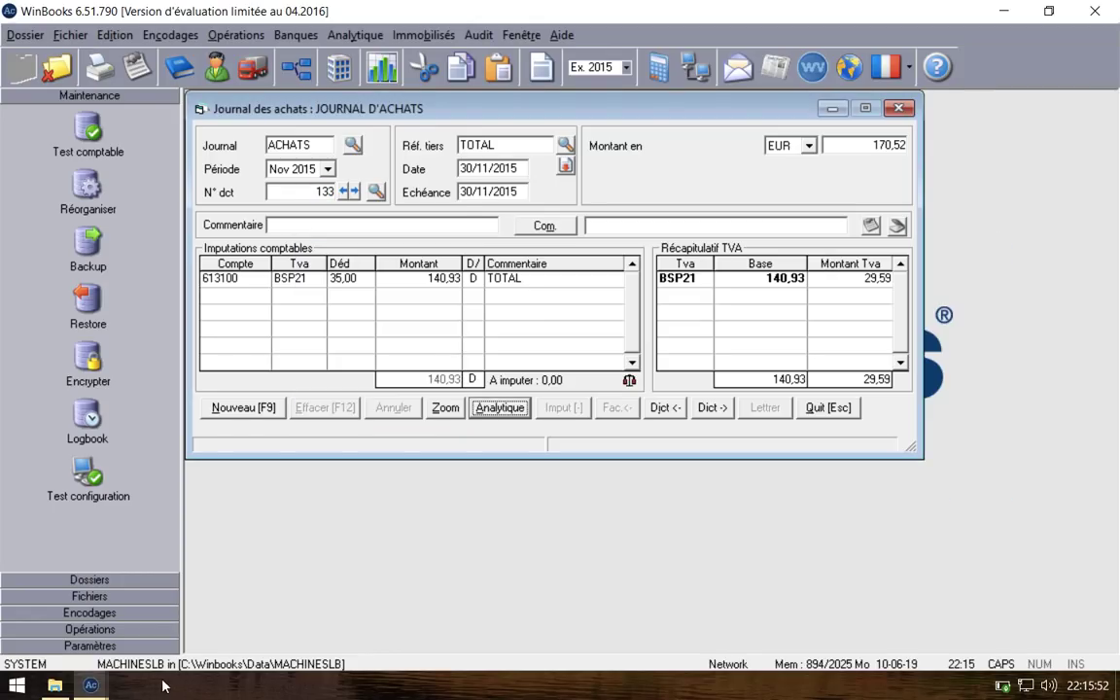
mouse_move(90, 686)
click(272, 574)
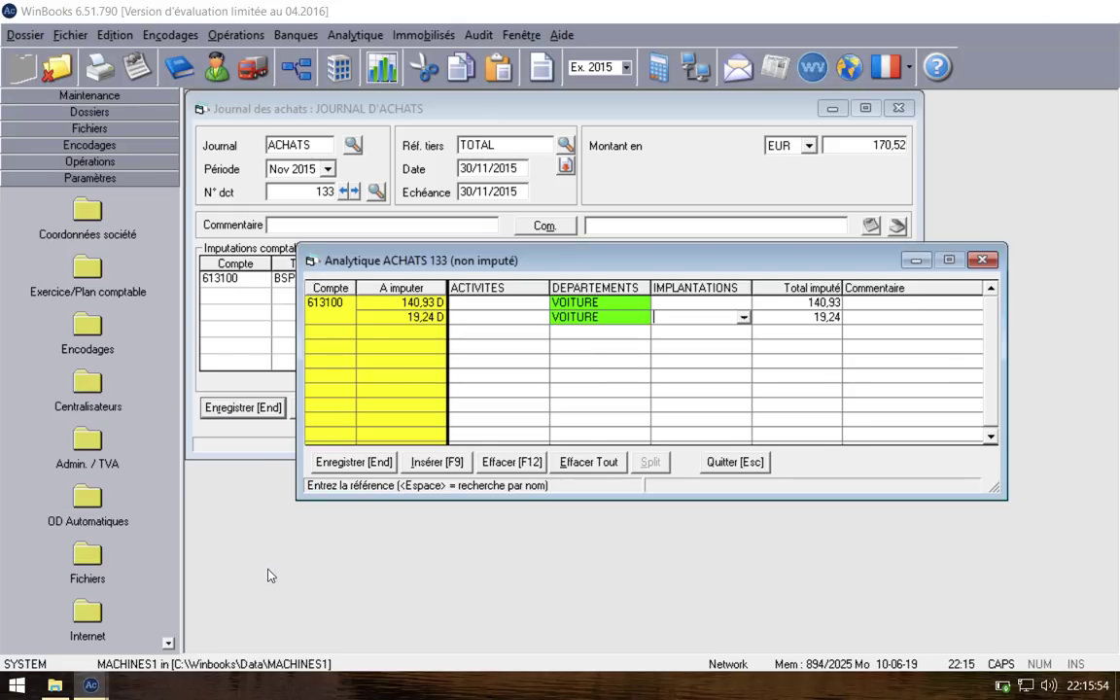
Step: Save the analytic allocation of purchase document 133 and dismiss the explorer.exe application error
click(356, 460)
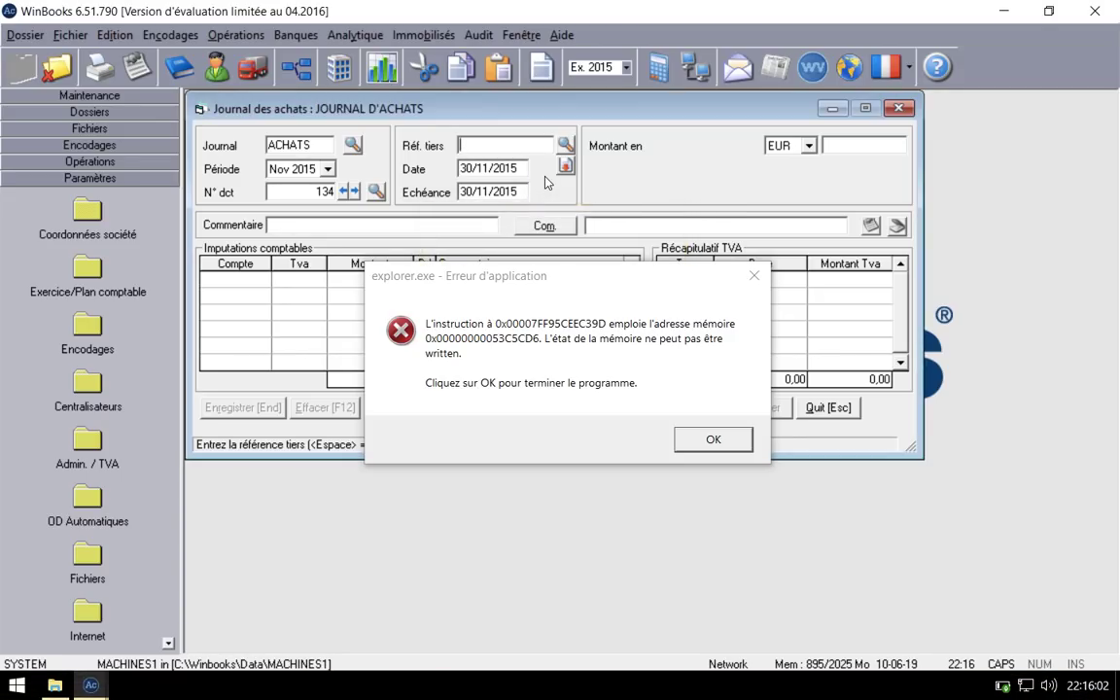
click(691, 438)
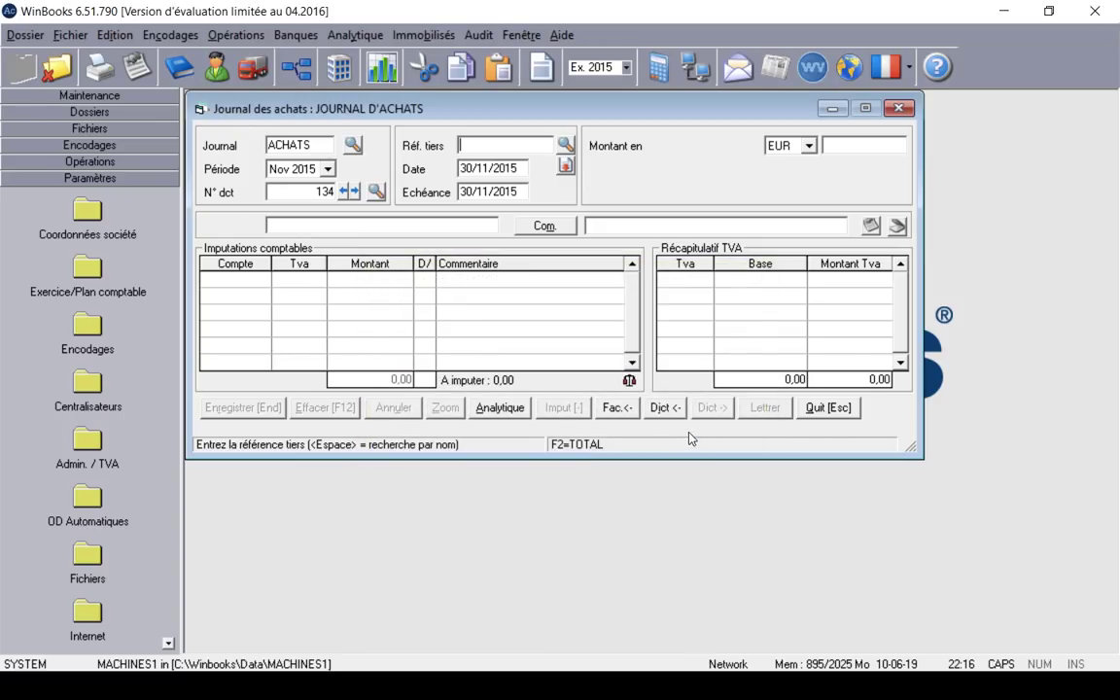
Step: Choose the first supplier in the supplier list as the third party of purchase document 134
click(483, 144)
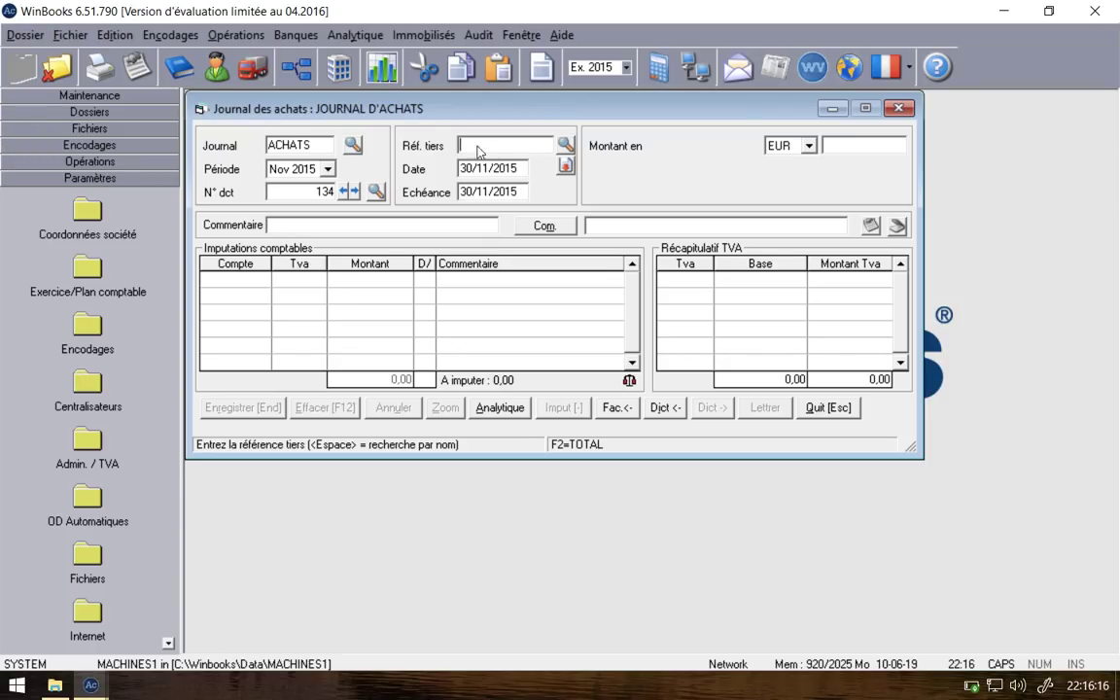
text(BROTHER)
key(Return)
click(560, 144)
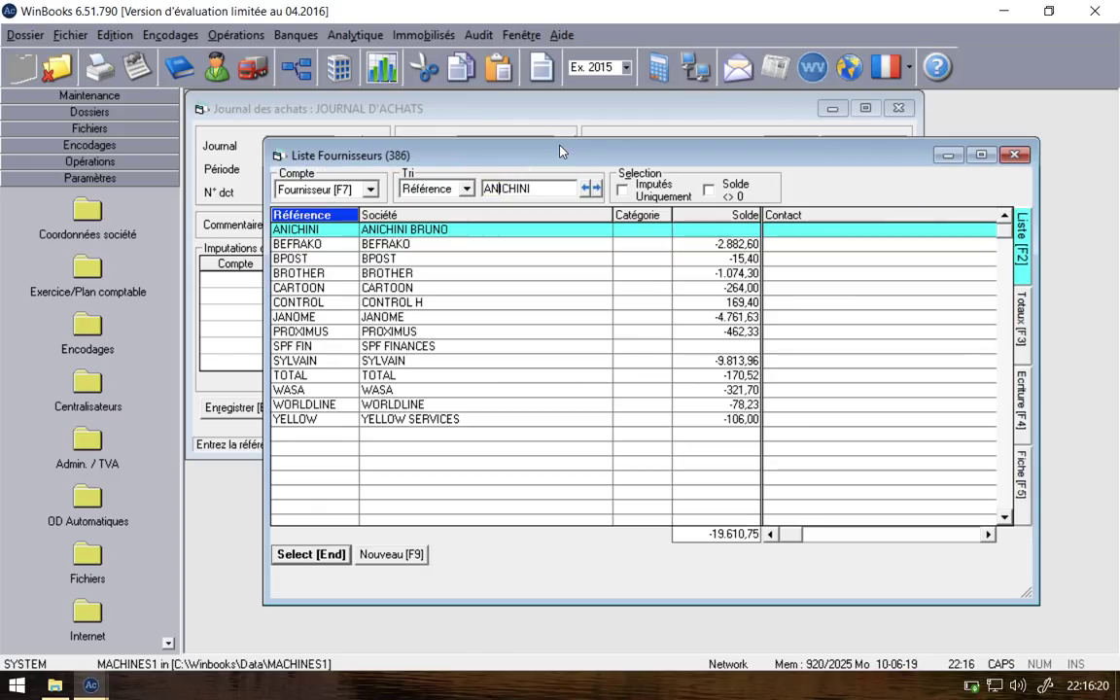
double_click(493, 229)
Step: Set the country code in this supplier's record to IT (ITALIE) and save the record
click(568, 147)
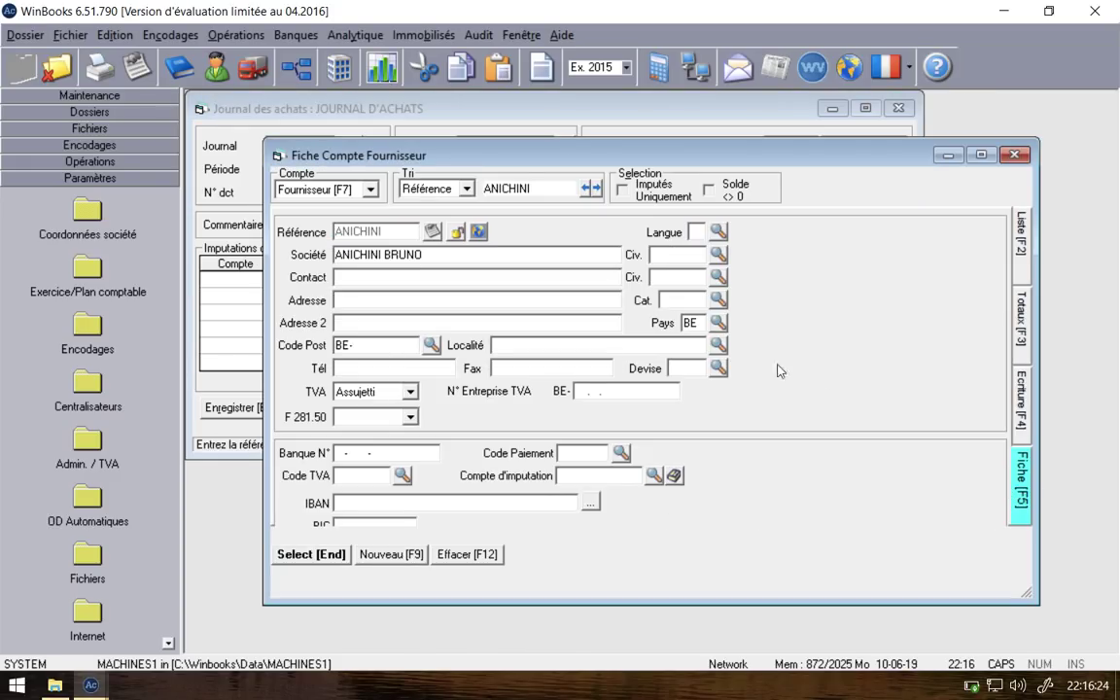
click(719, 325)
text(IT)
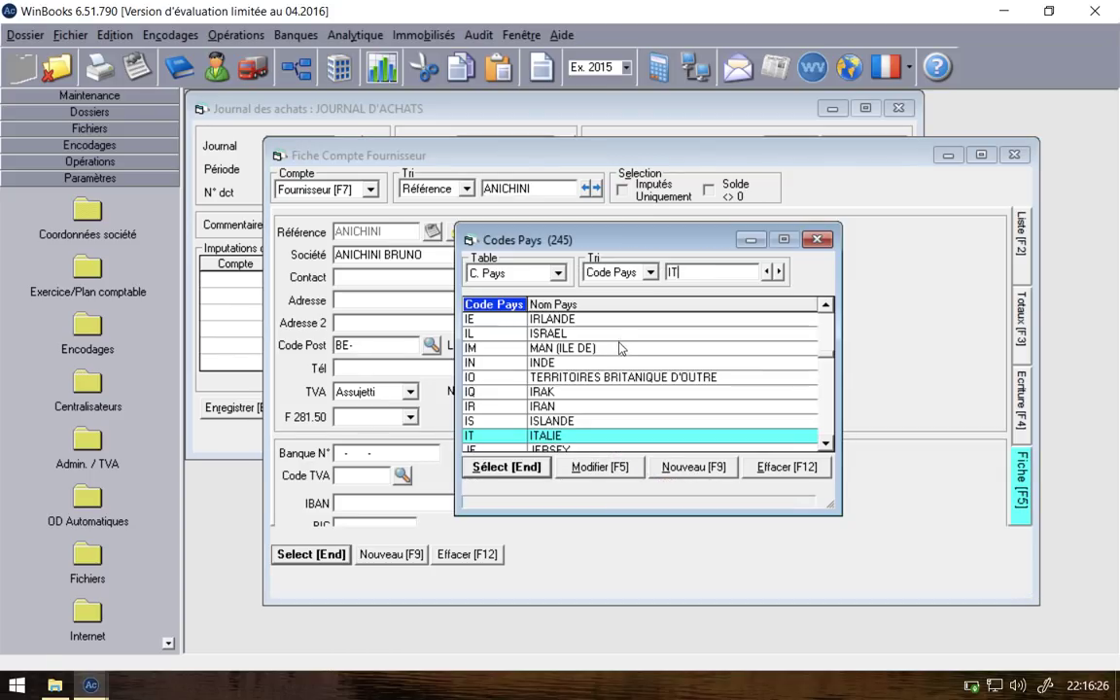
key(Return)
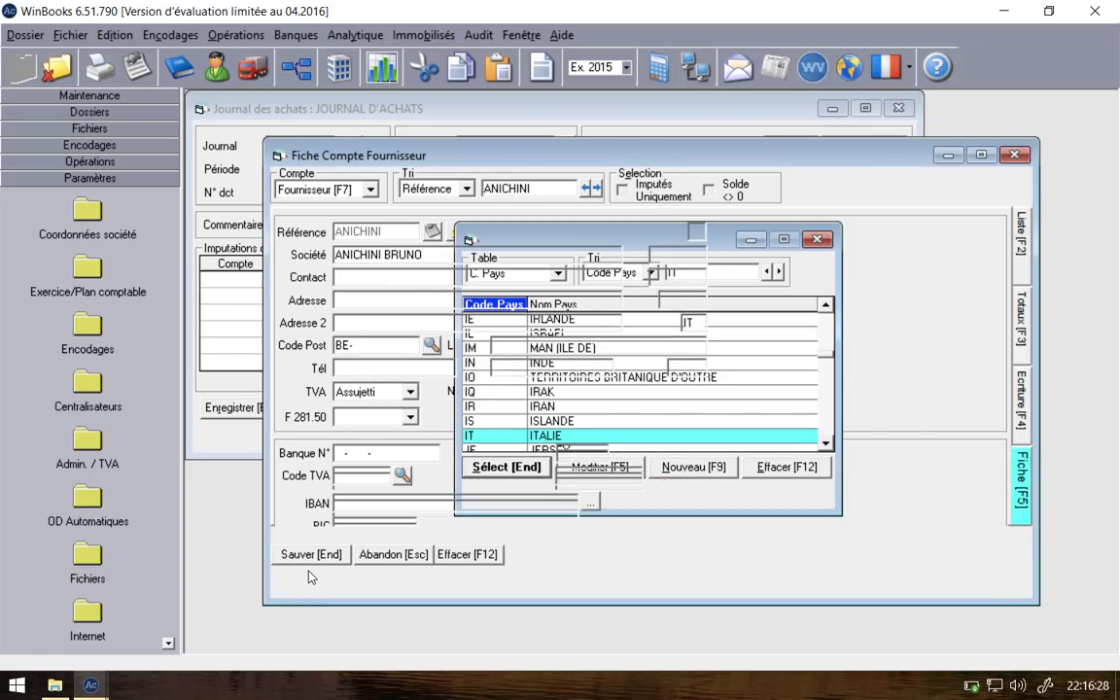
click(312, 555)
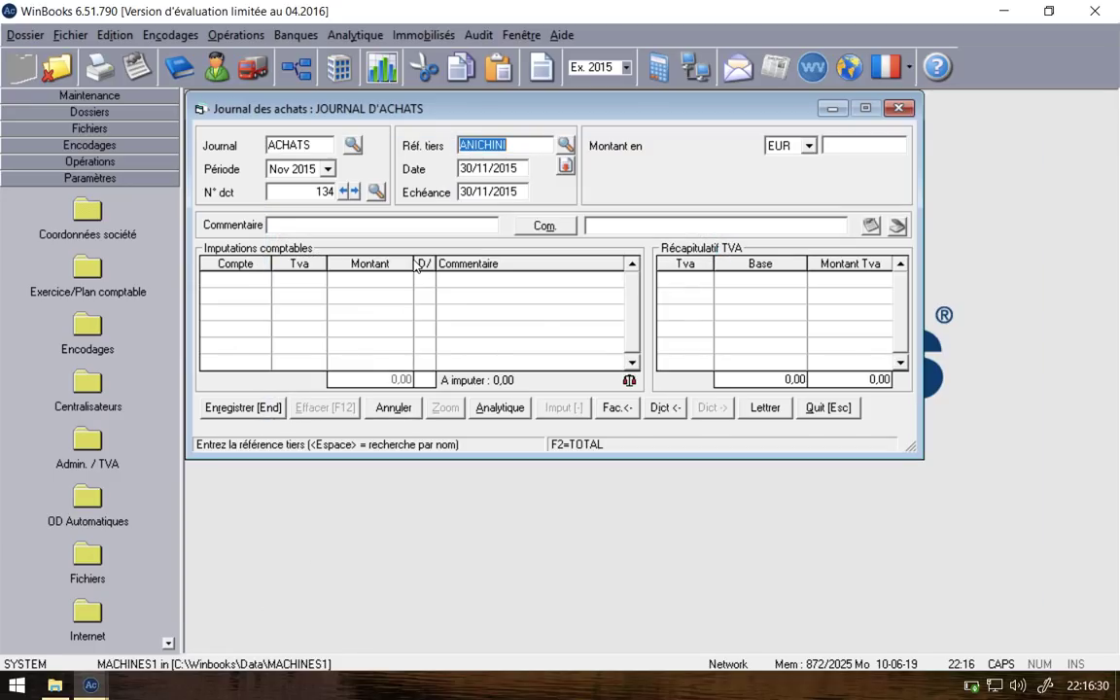
Step: Keep the 30/11/2015 invoice and due dates and enter 1.796,27 EUR as the total of document 134
key(Return)
key(Return)
key(Return)
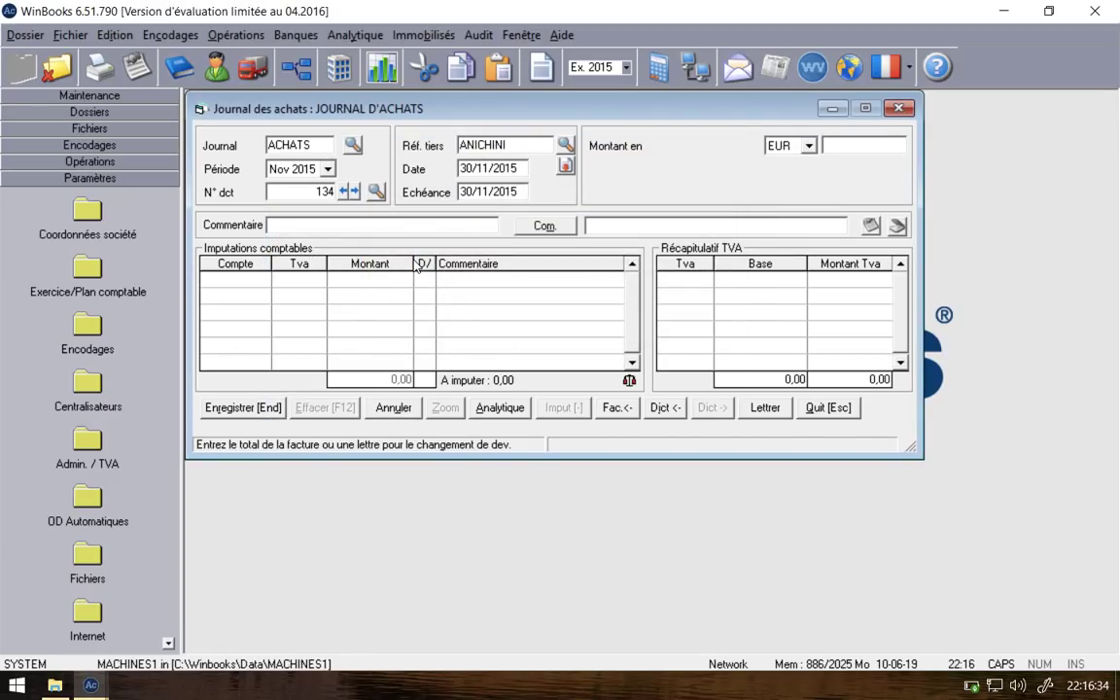
text(1.796)
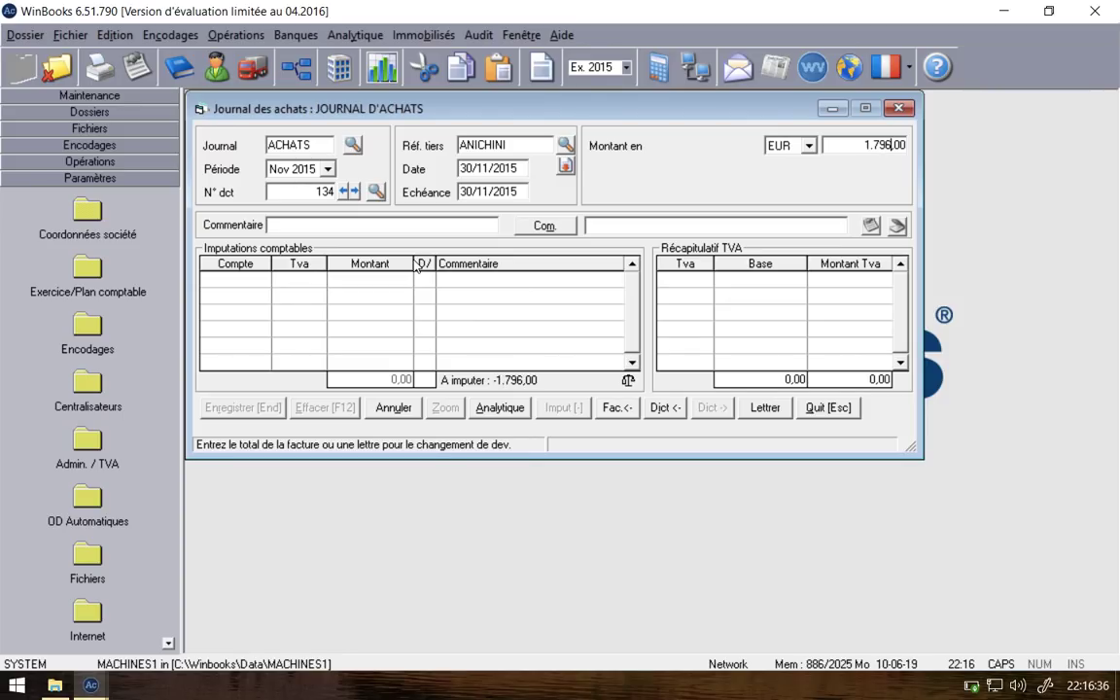
text(,27)
key(Return)
key(Return)
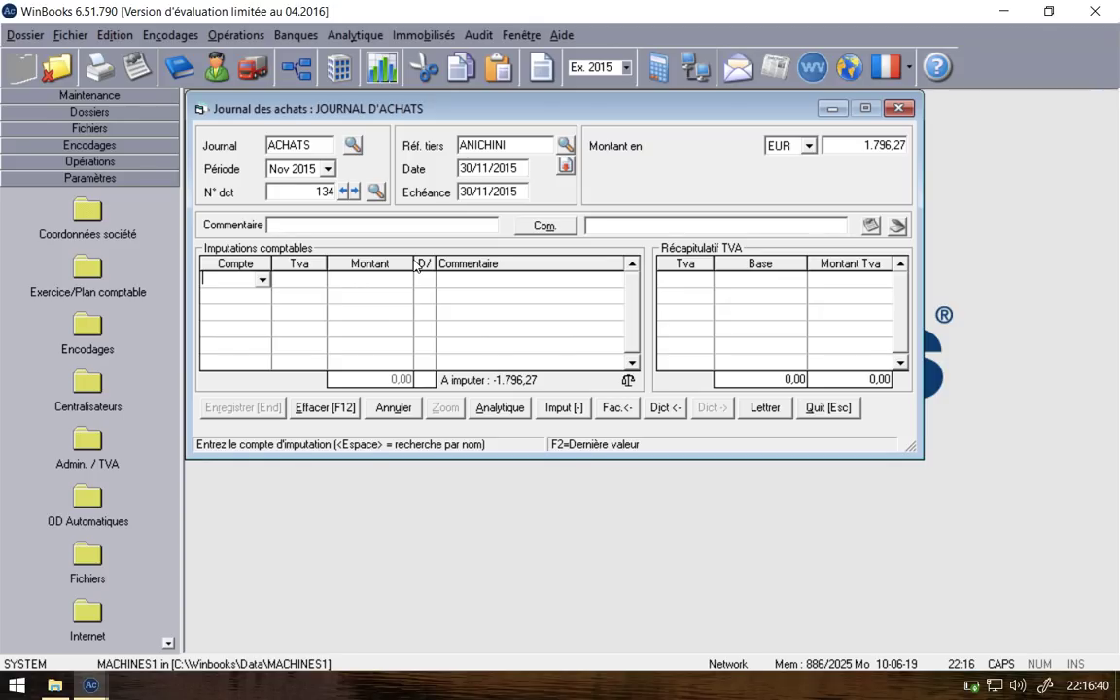
Step: Choose account 604000 ACHATS MACHINES ET MERCERIE from the chart of accounts as the posting account of document 134
key(Return)
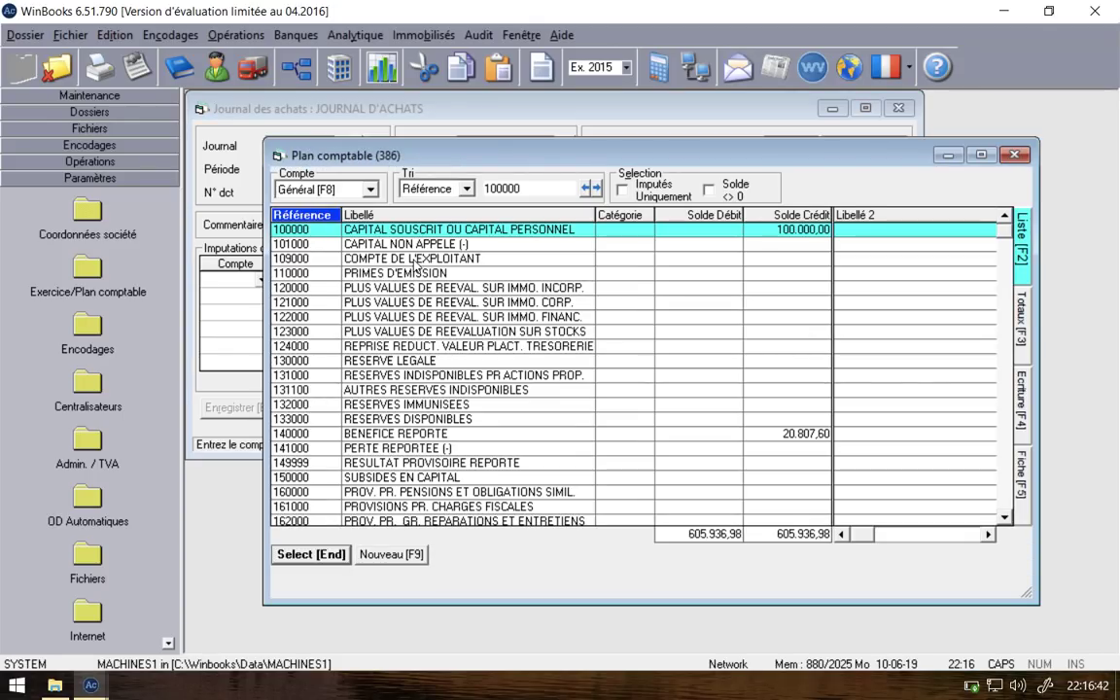
text(604000)
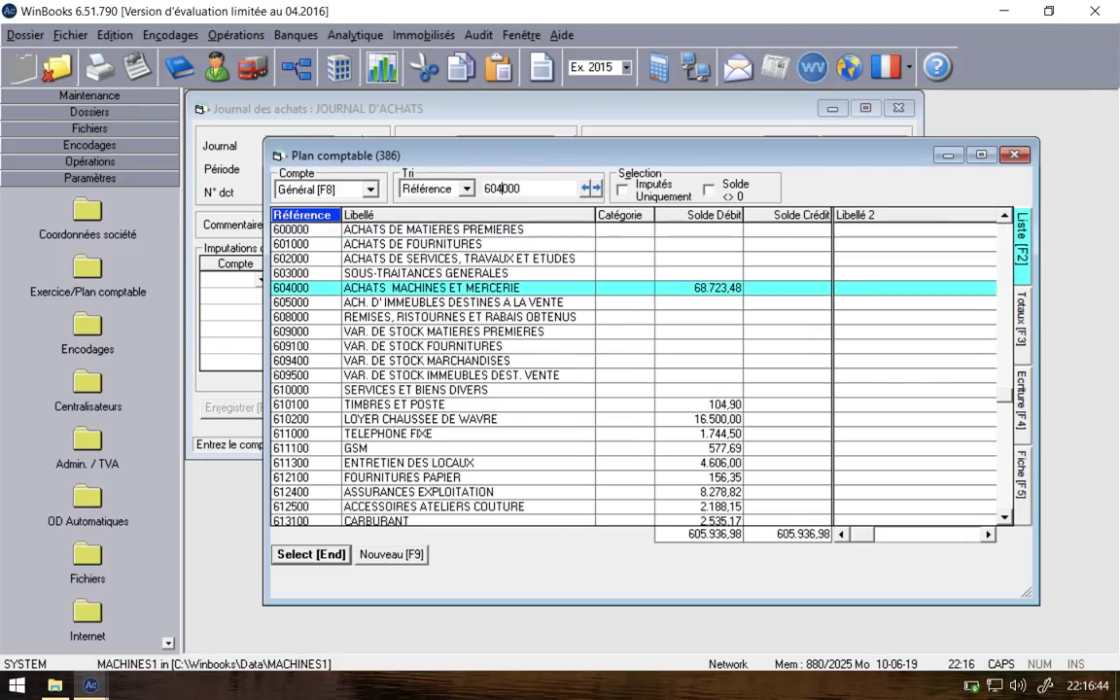
key(Return)
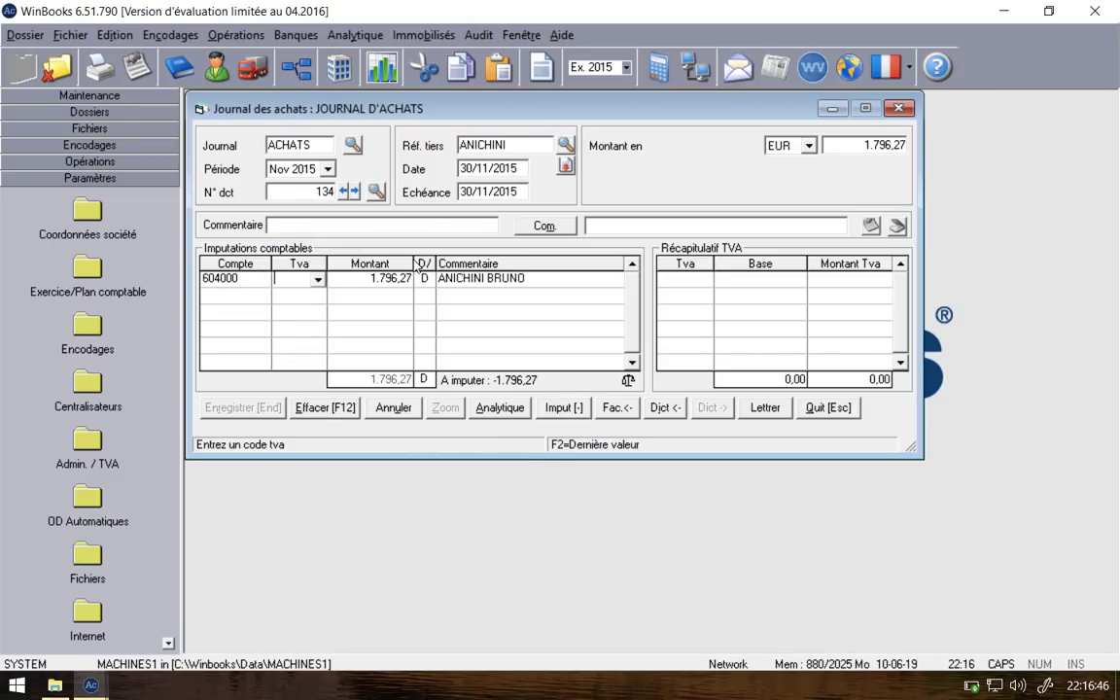
Step: Apply the intra-community deductible goods VAT code EM21 to the 604000 line and save the invoice
key(Return)
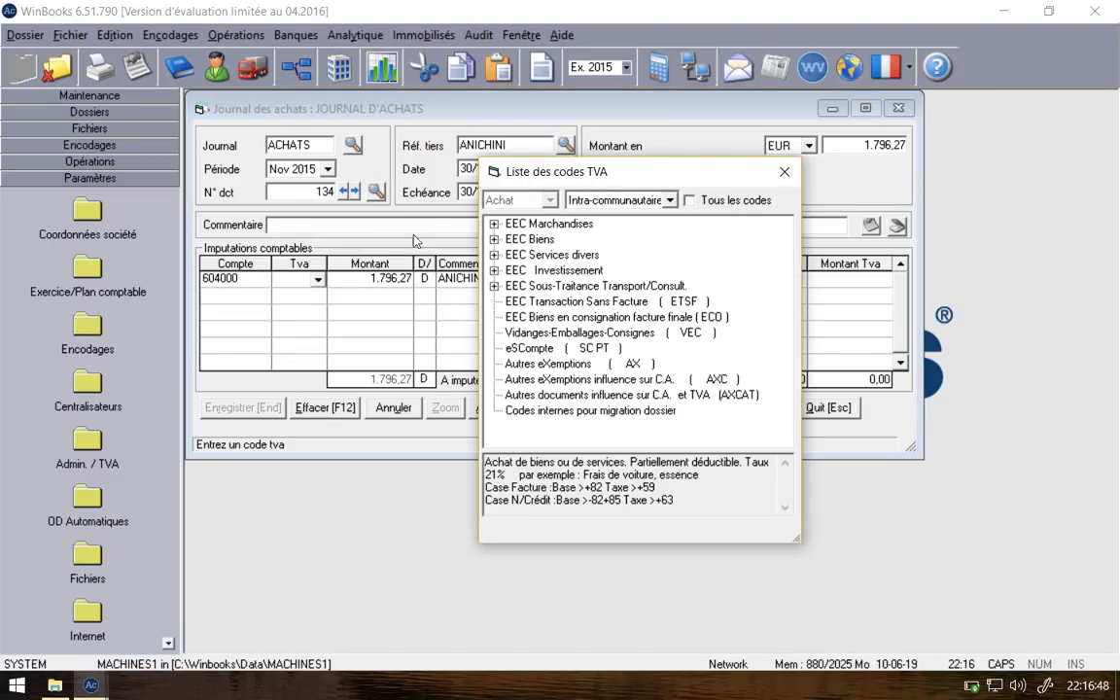
click(494, 225)
click(513, 239)
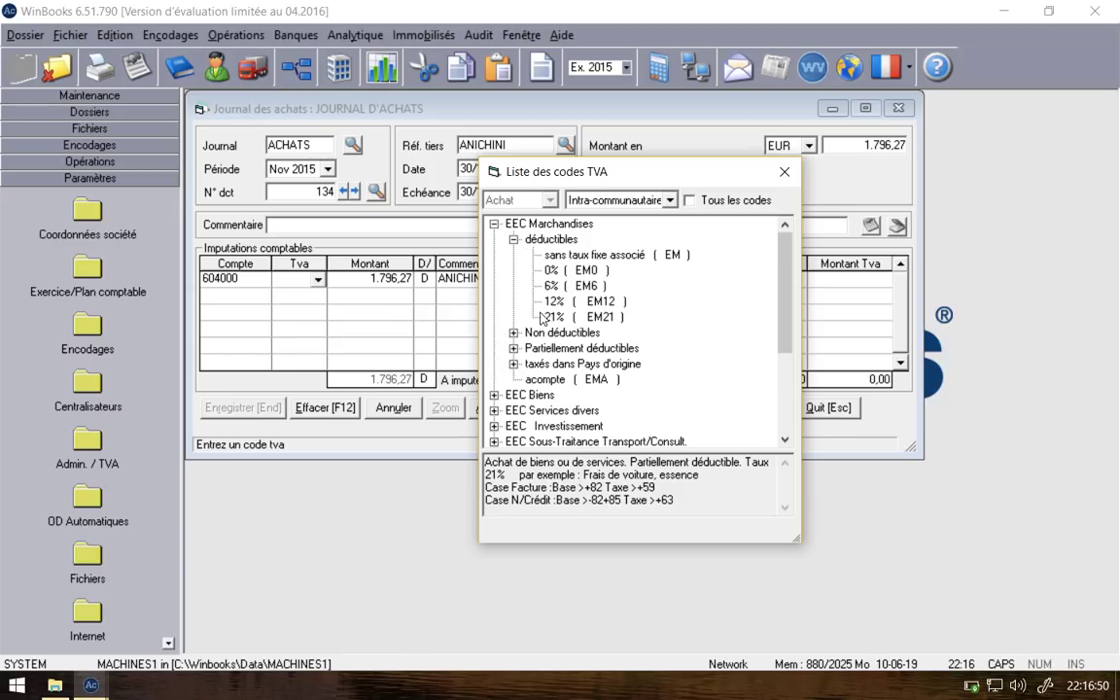
double_click(548, 325)
key(Return)
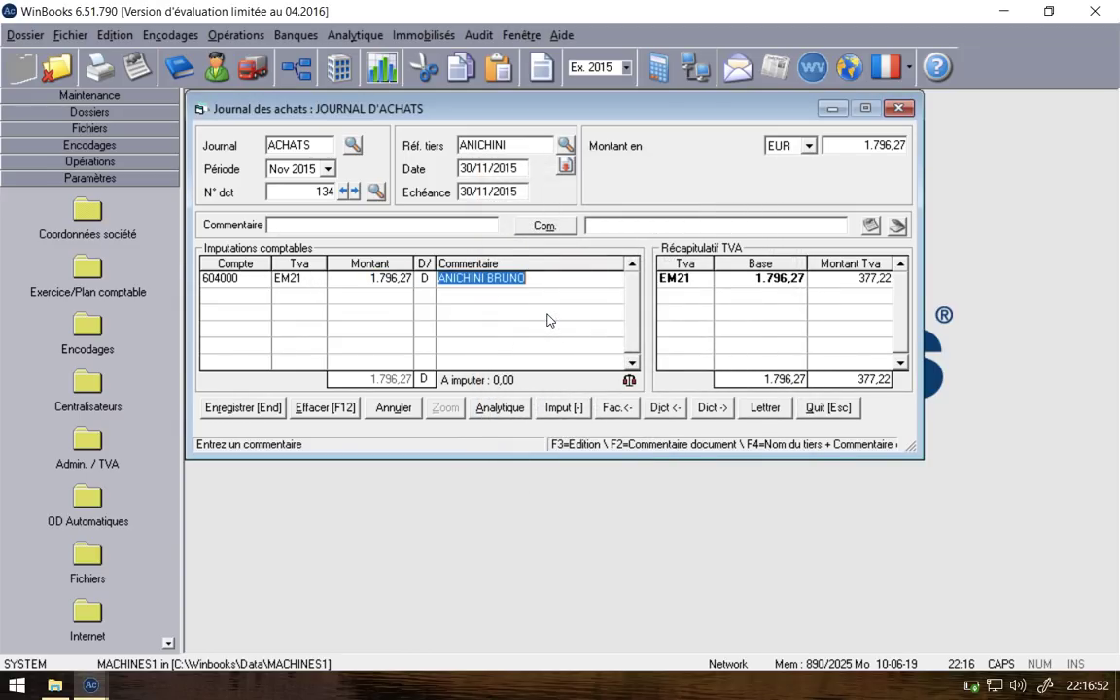
key(Return)
key(End)
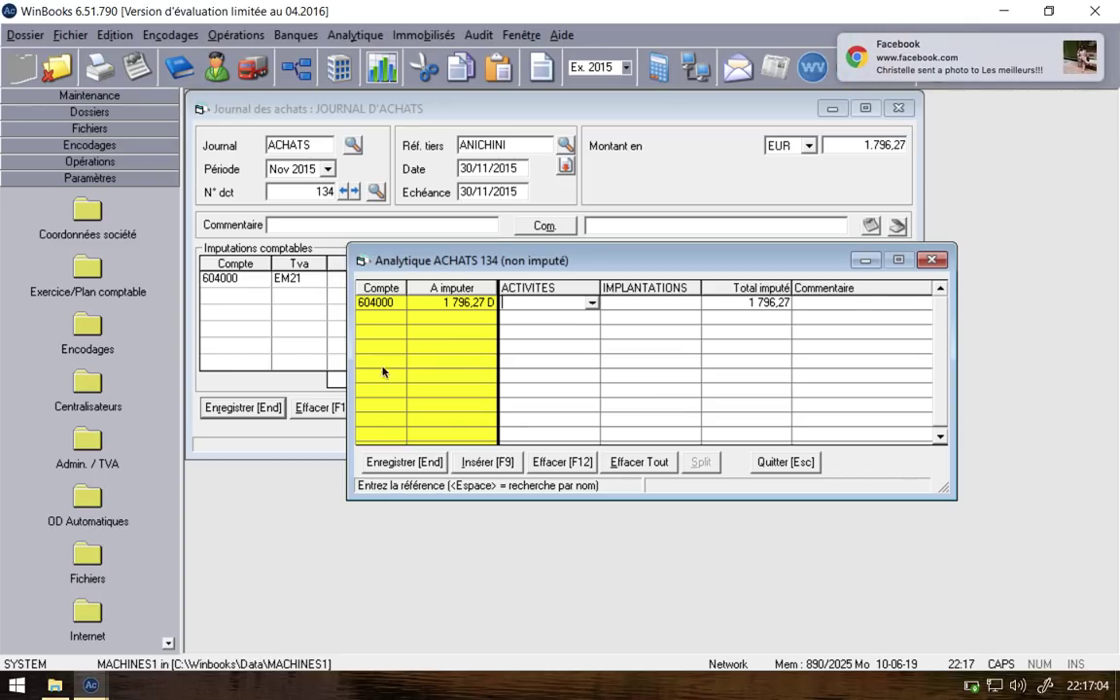
Step: Check the analytic allocation of purchase document 134 in the MACHINESLB dossier
mouse_move(1074, 36)
click(90, 684)
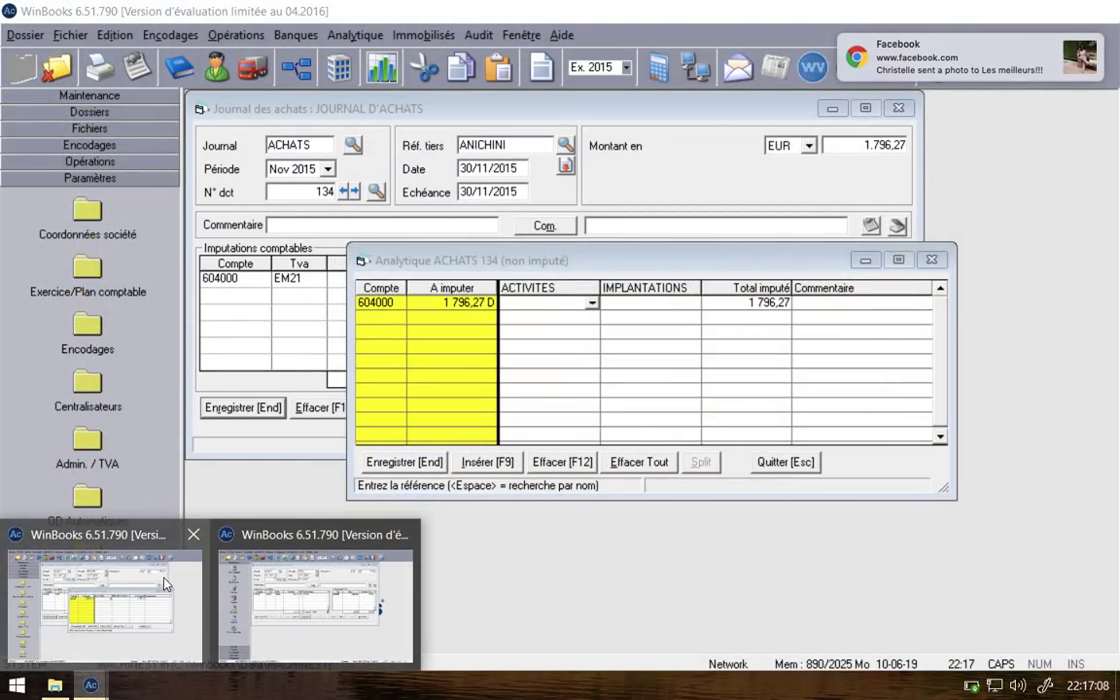
click(251, 586)
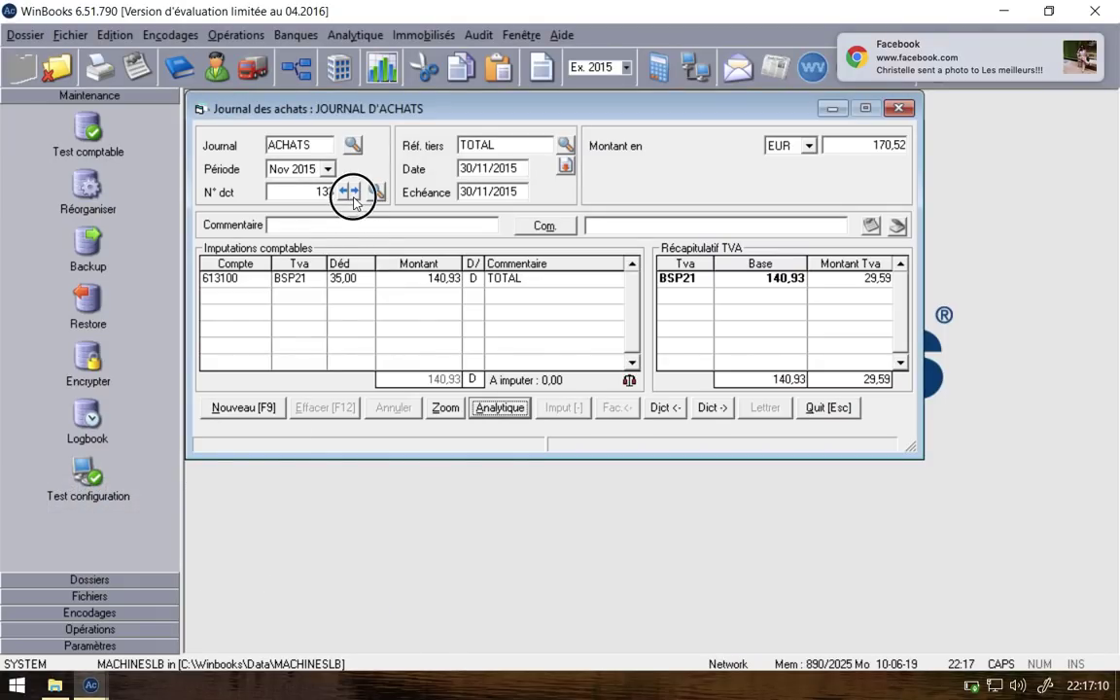
click(355, 194)
click(510, 410)
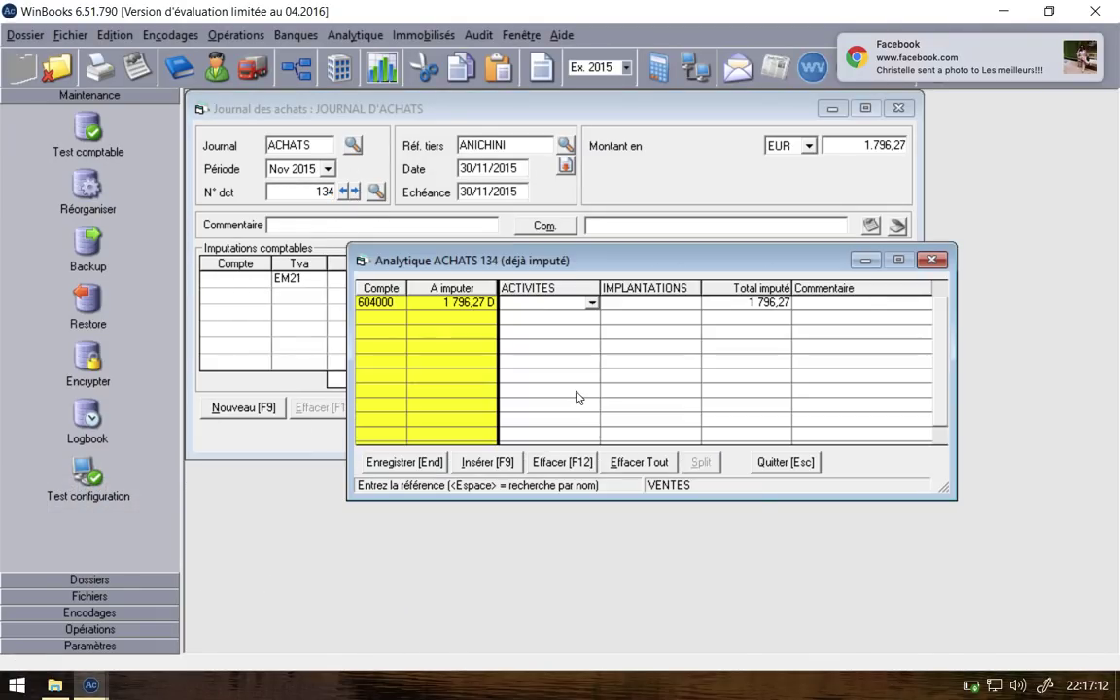
click(932, 259)
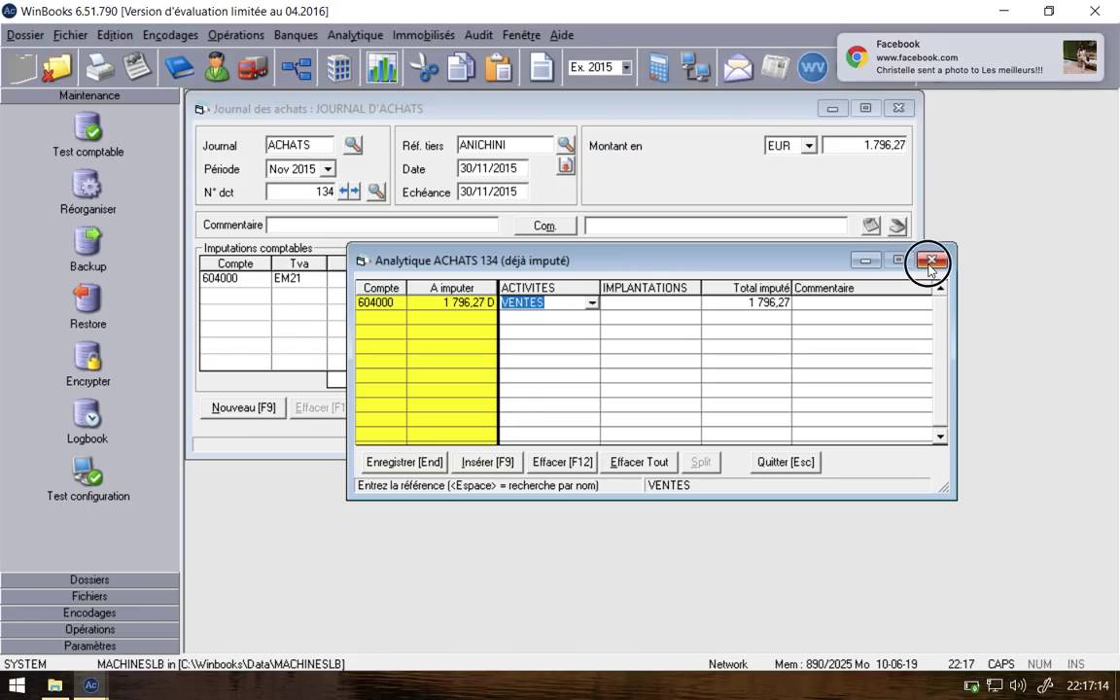
Step: Return to the MACHINES1 dossier and save the analytic allocation of purchase document 134
mouse_move(90, 685)
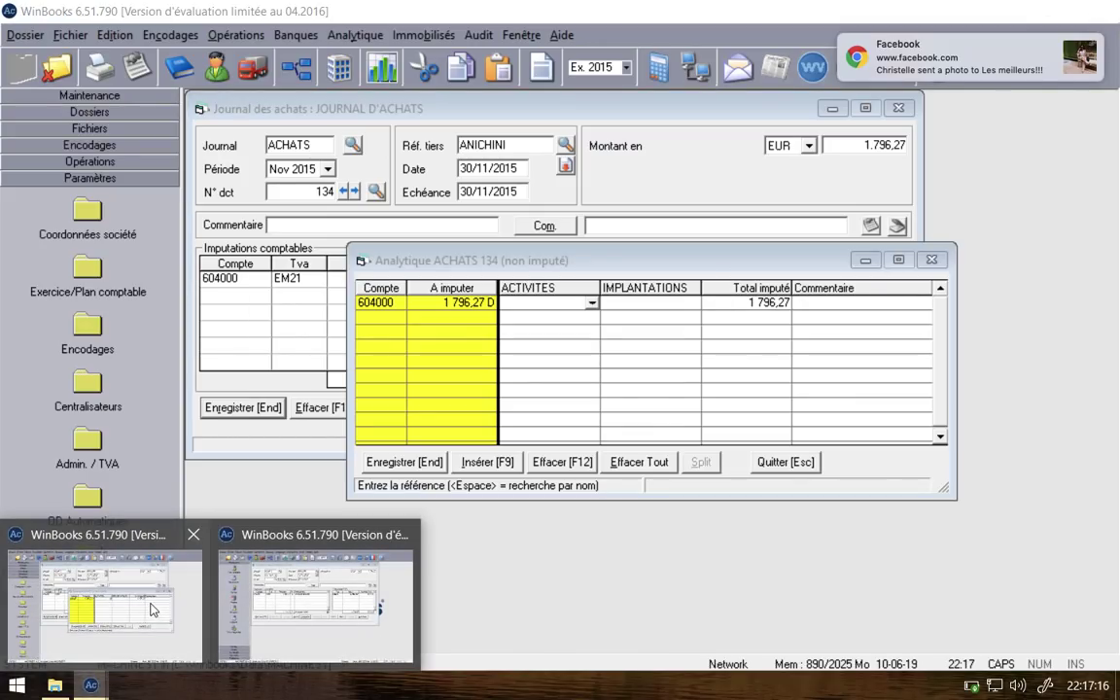
click(141, 614)
click(407, 457)
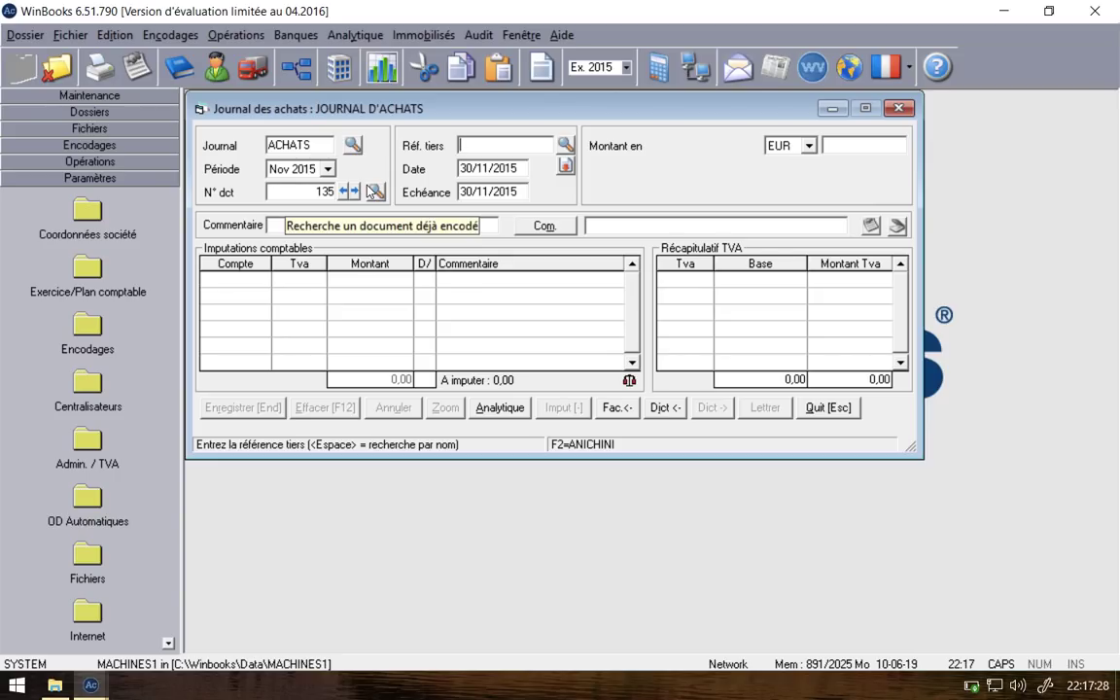
Step: Enter supplier SPF FIN and a total of 3.956,29 EUR for purchase document 135
text(SPF FIN)
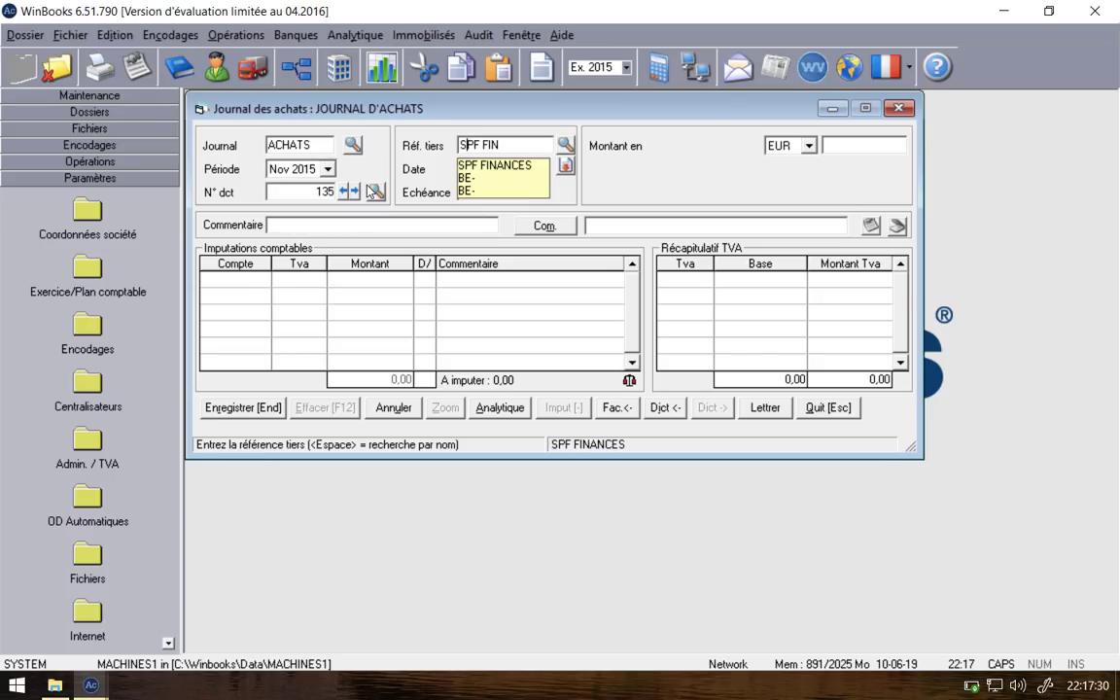
key(Return)
key(Return)
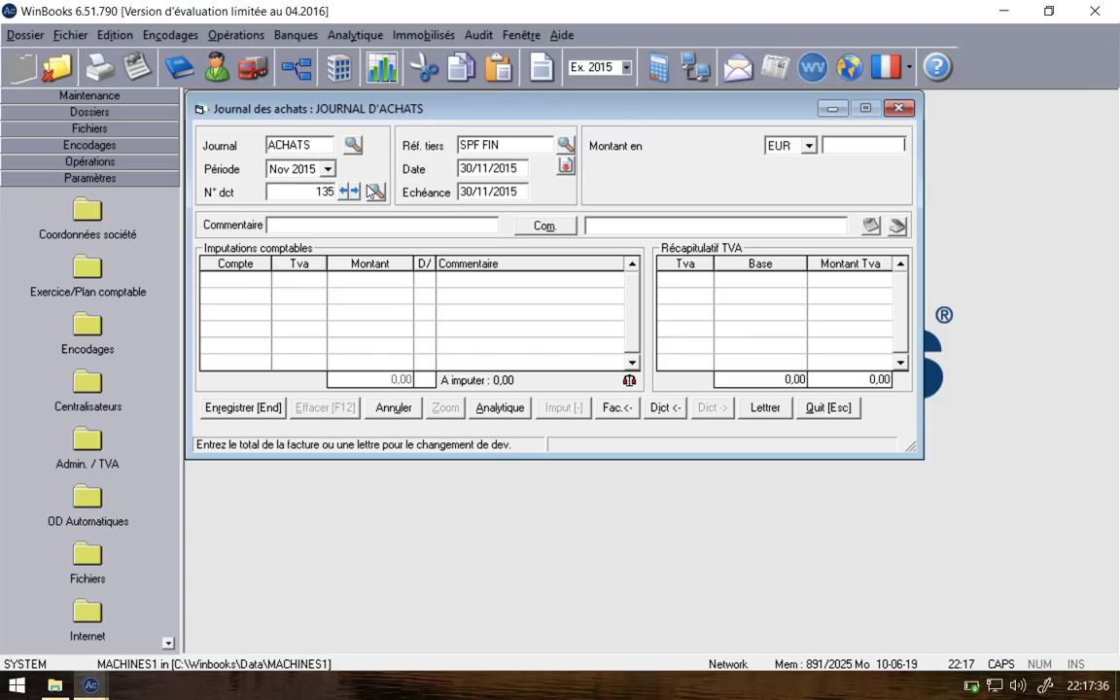
text(3.)
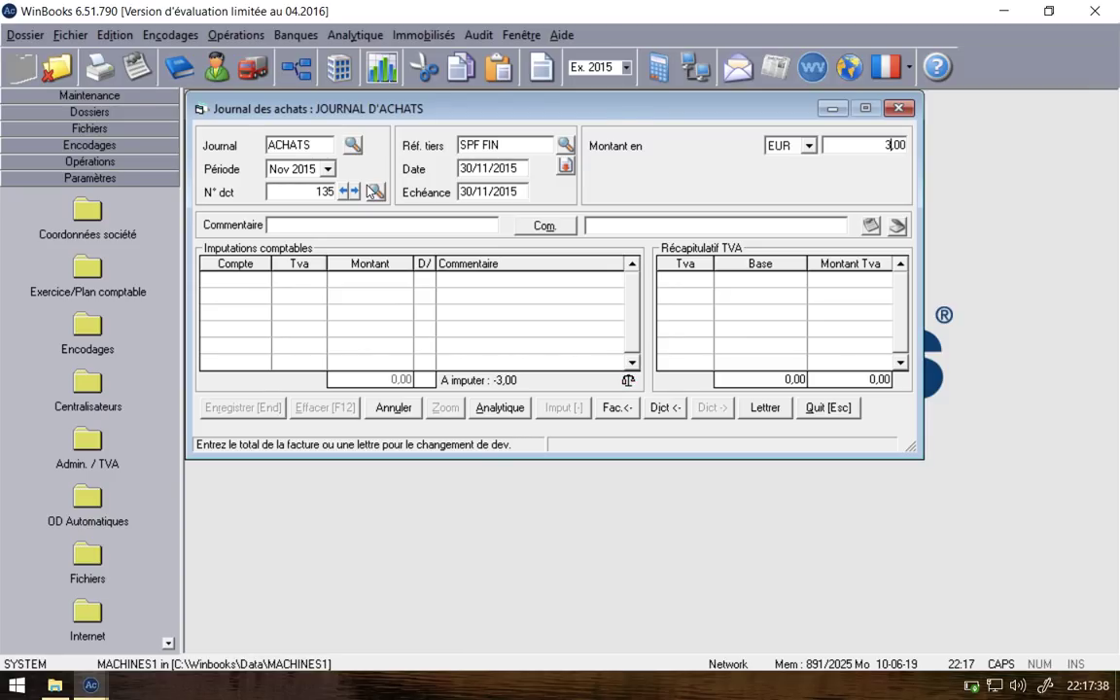
text(956,29)
key(Return)
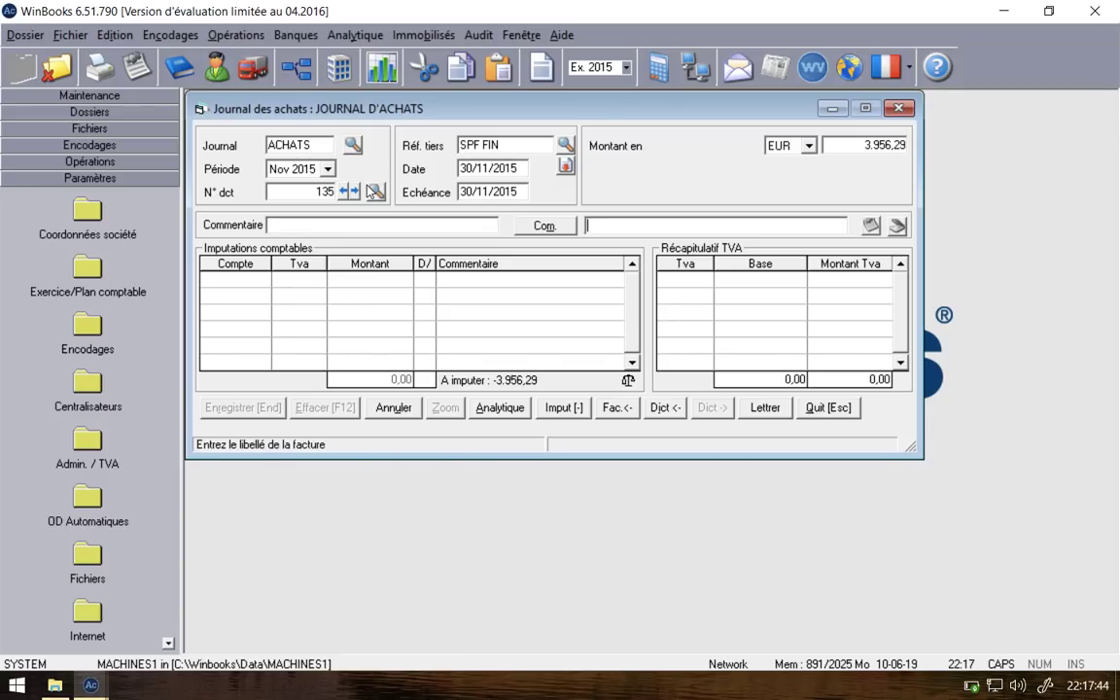
Step: Try to enter the posting line of the SPF FIN invoice and close the runtime error
key(Return)
key(Return)
key(F2)
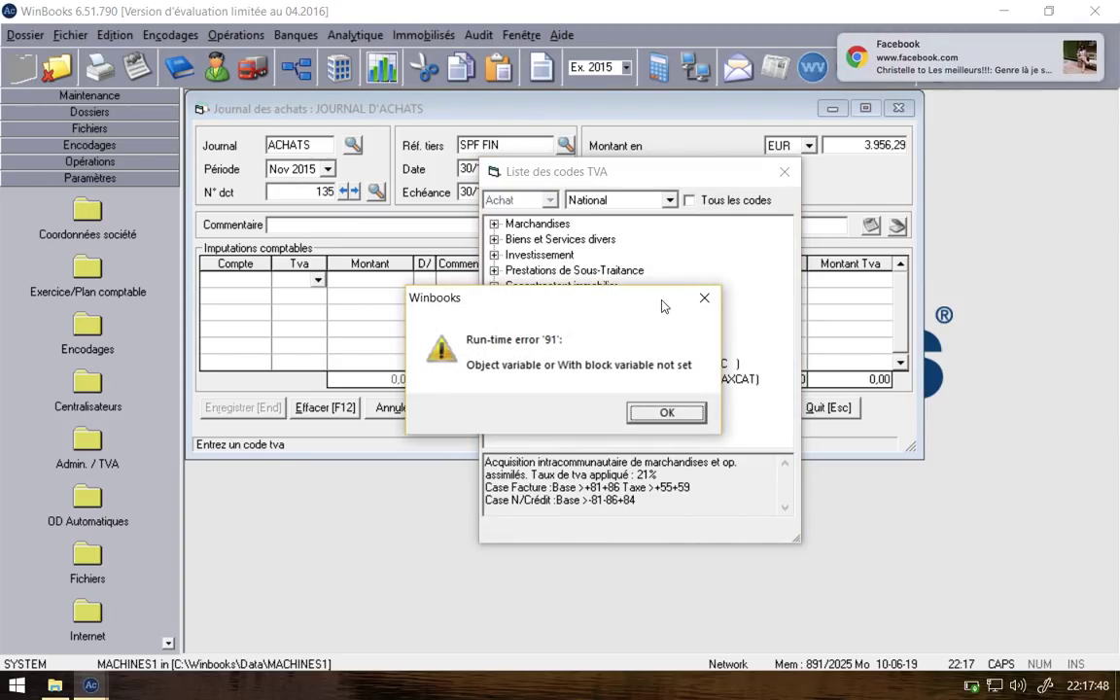
click(703, 297)
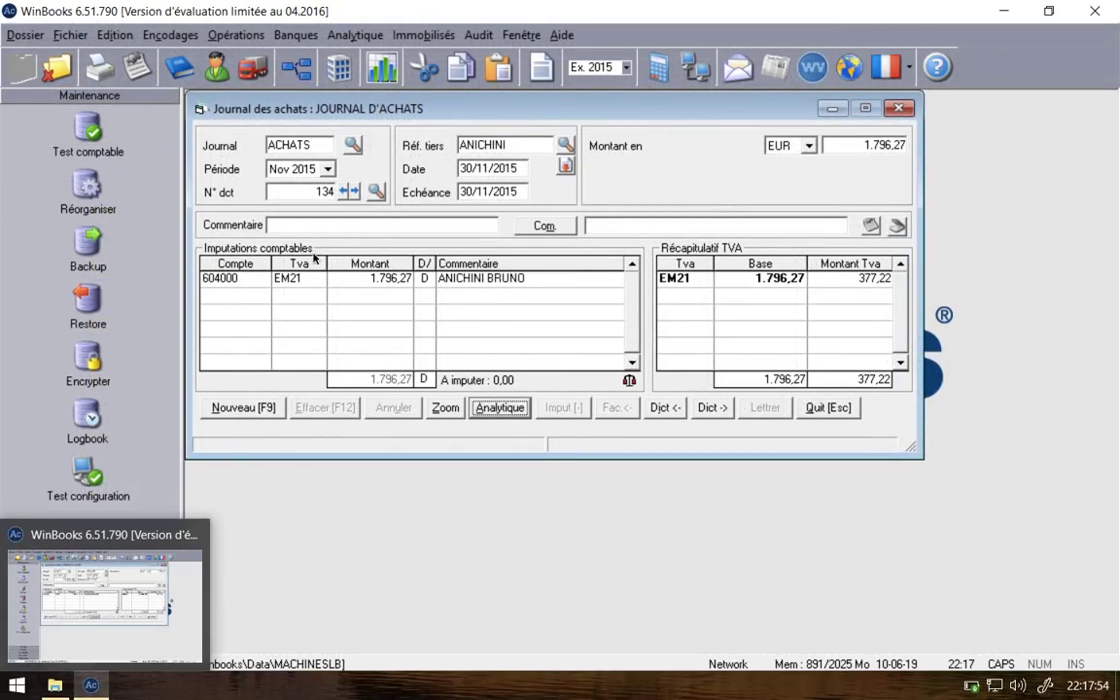
Step: Minimize the MACHINESLB session, launch a second WinBooks session and open dossier MACHINES1 for Ex. 2015
click(1004, 11)
double_click(22, 115)
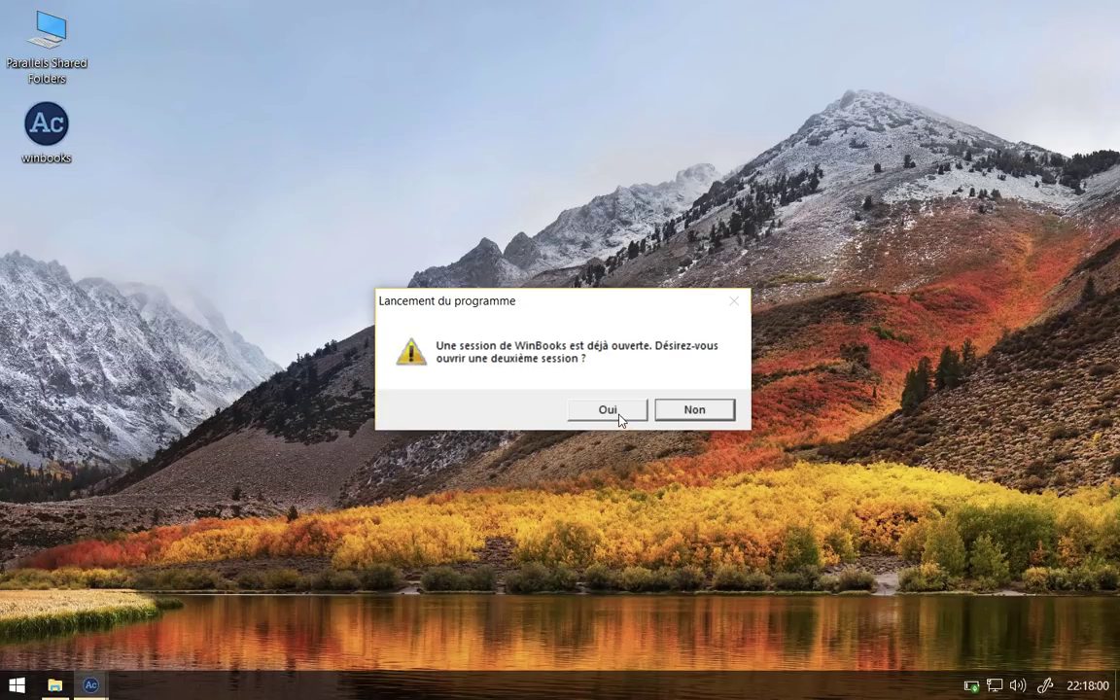
click(619, 416)
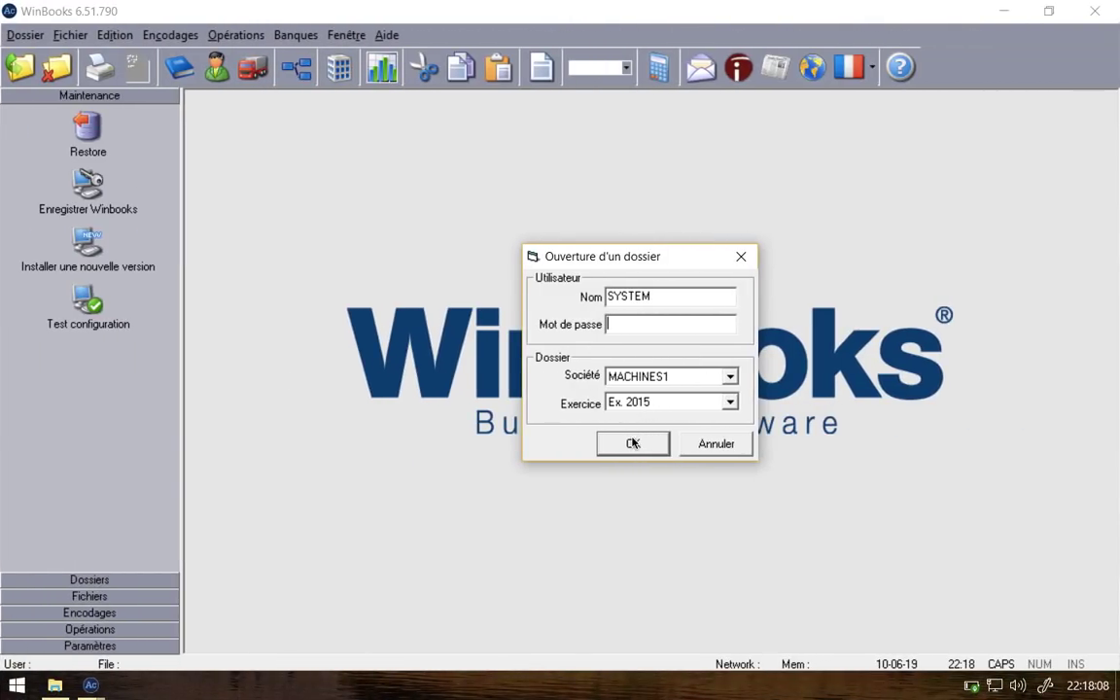
click(633, 444)
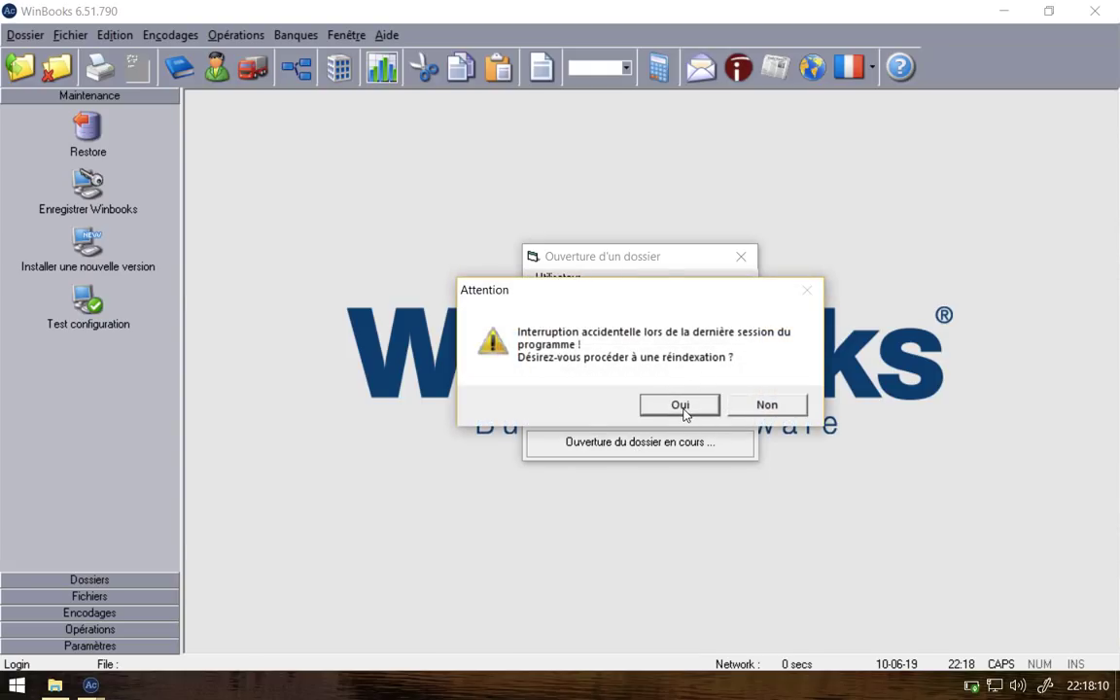
Step: Accept reindexing of MACHINES1 and back it up to MACHINES1_2019.06.10.zip without scanned documents
click(680, 405)
click(671, 403)
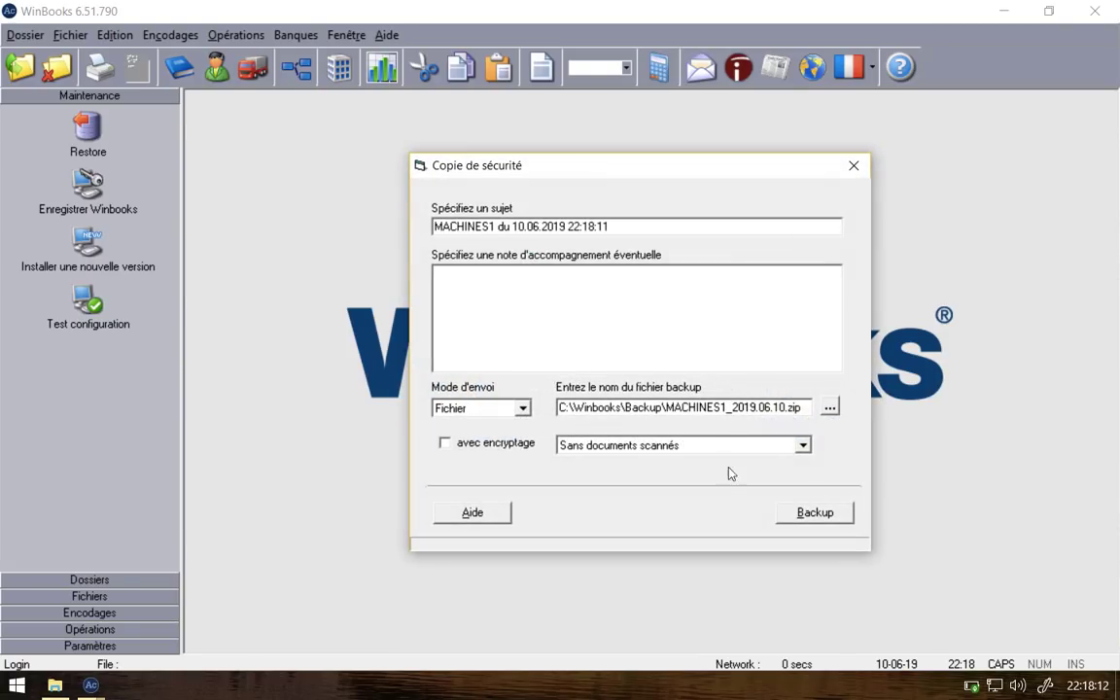
click(799, 511)
click(707, 403)
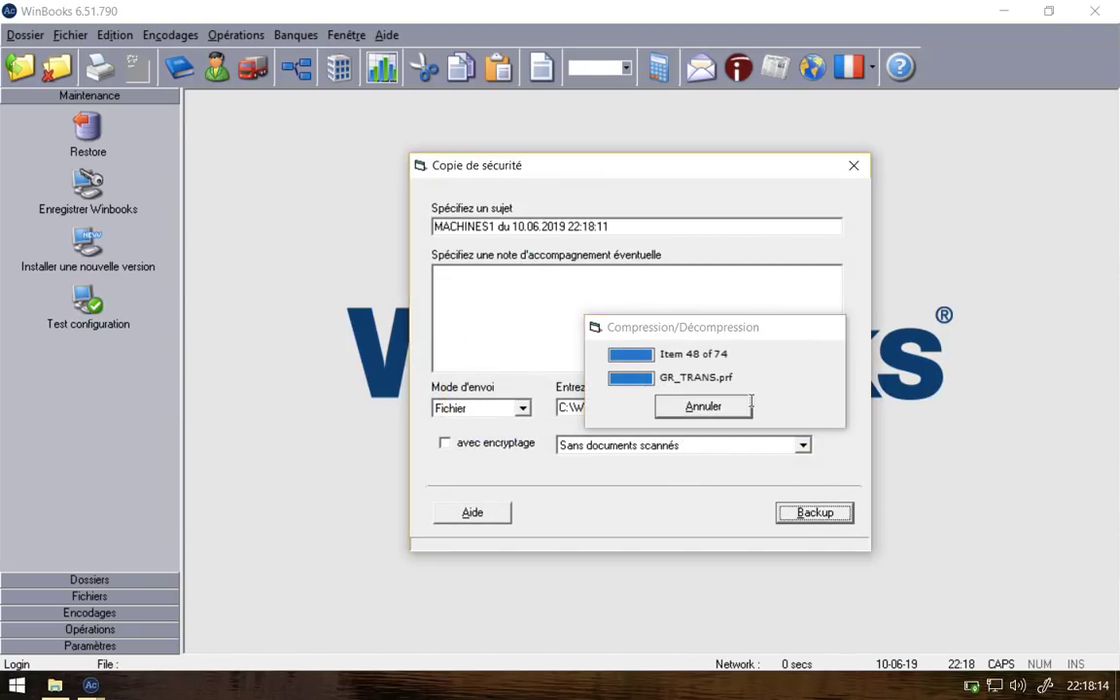
Step: Finish backing up and opening dossier MACHINES1, open the purchase journal and go to the new November 2015 document 135
click(729, 404)
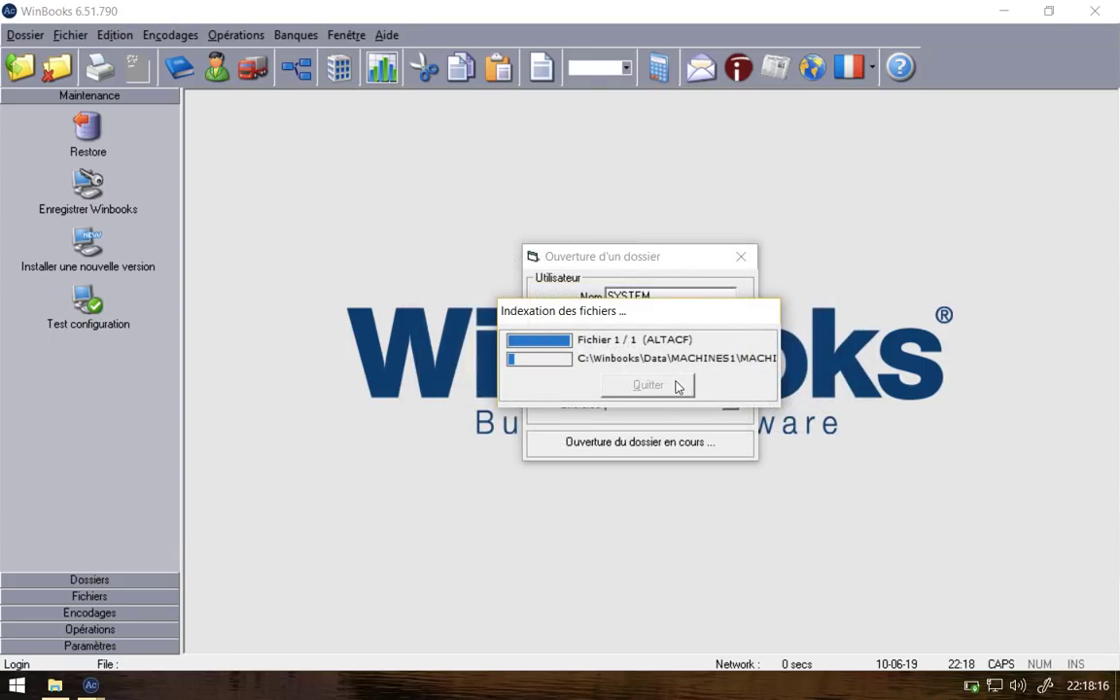
click(705, 399)
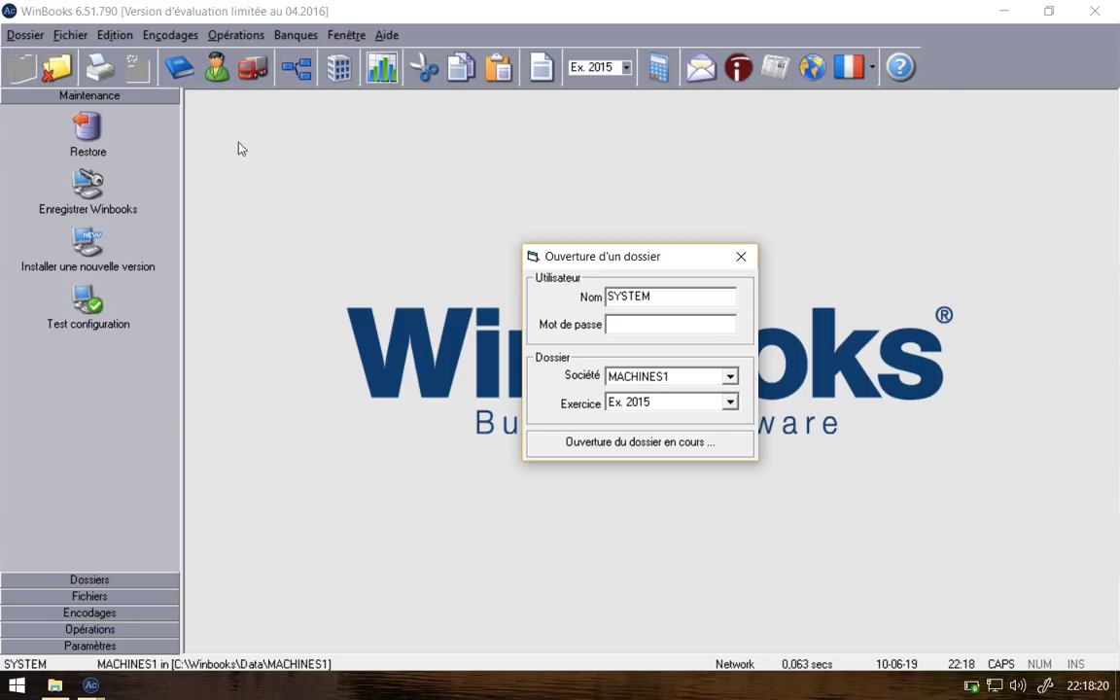
click(171, 37)
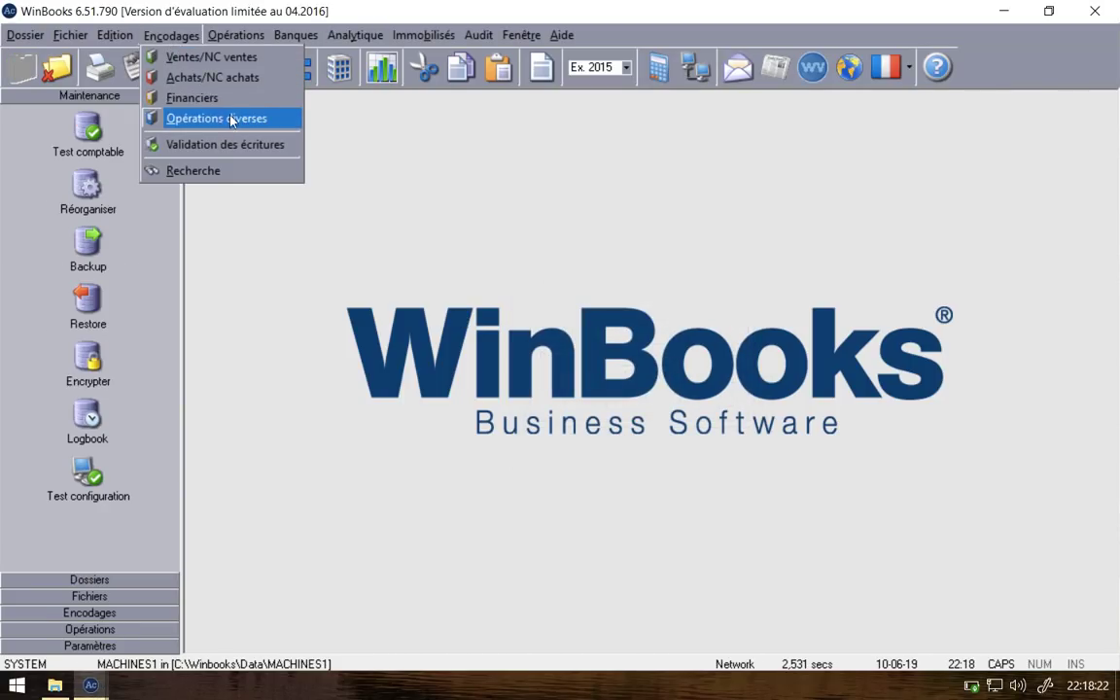
click(216, 77)
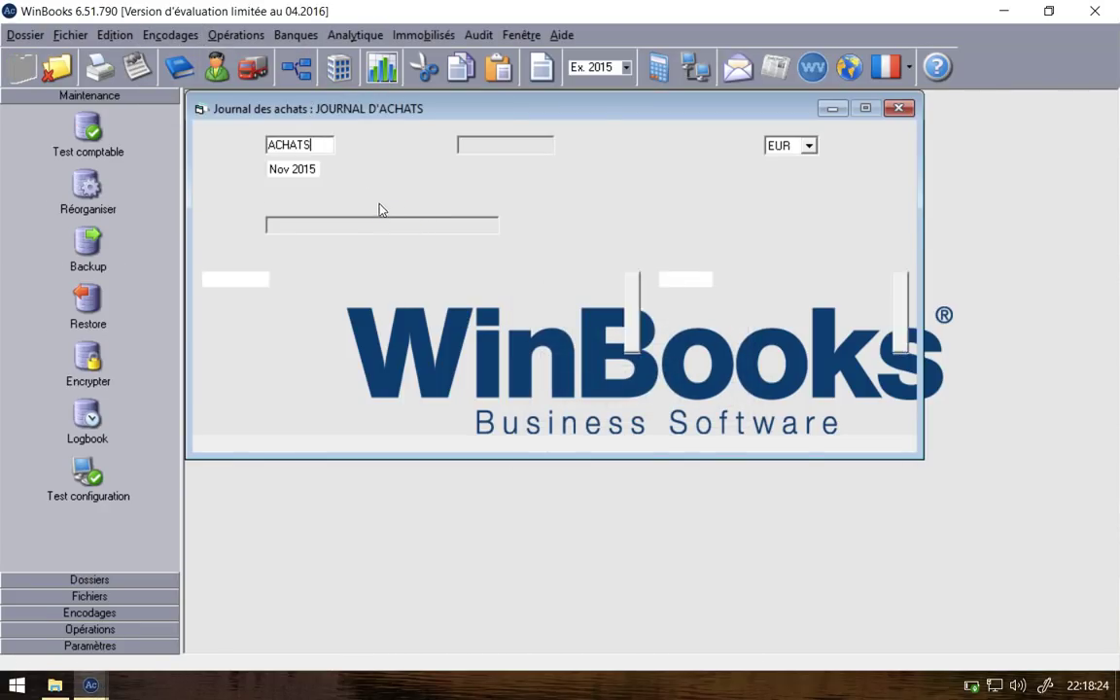
click(344, 191)
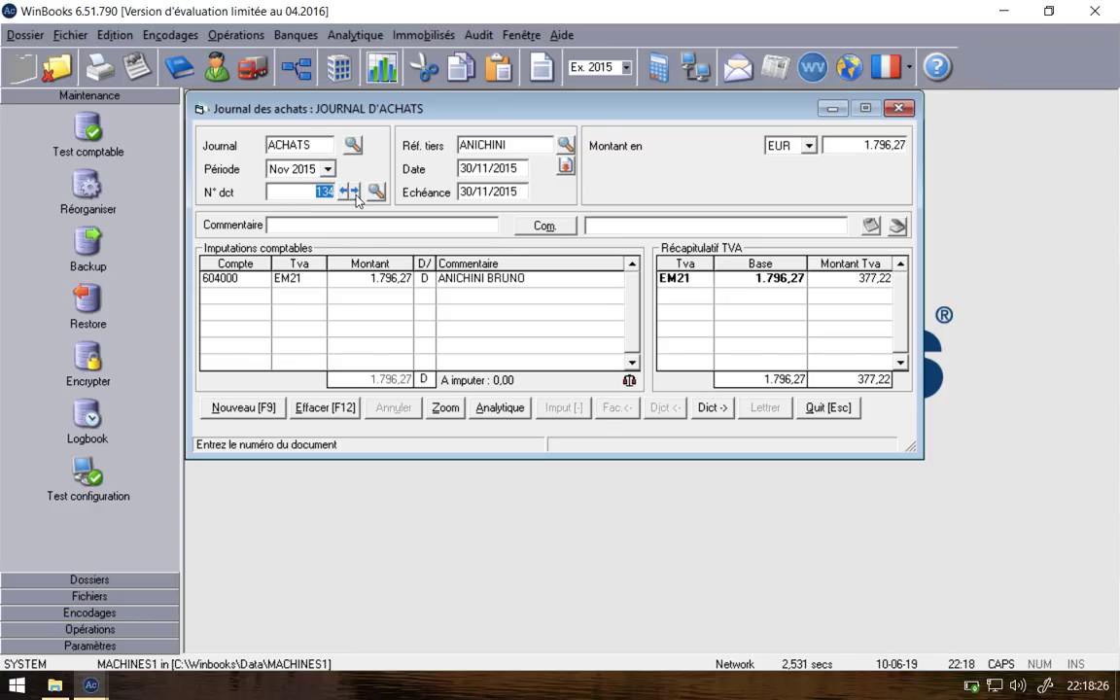
click(354, 192)
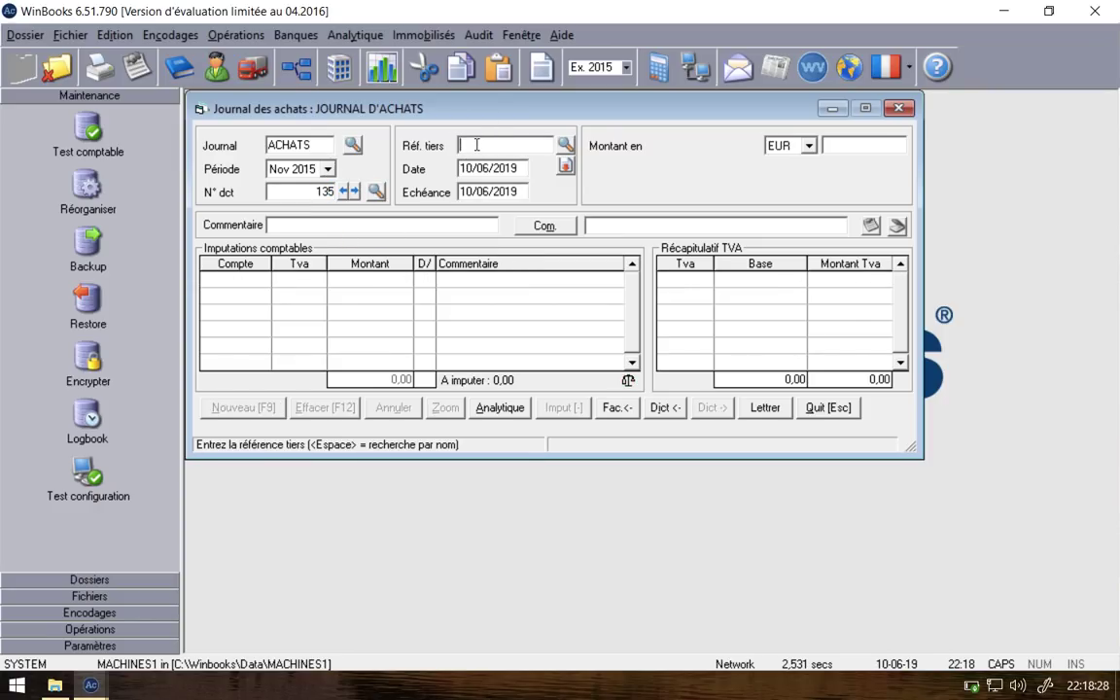
Step: Enter supplier SPF FIN and the date 30/11/2015 for purchase document 135
text(SPF FIN)
key(Return)
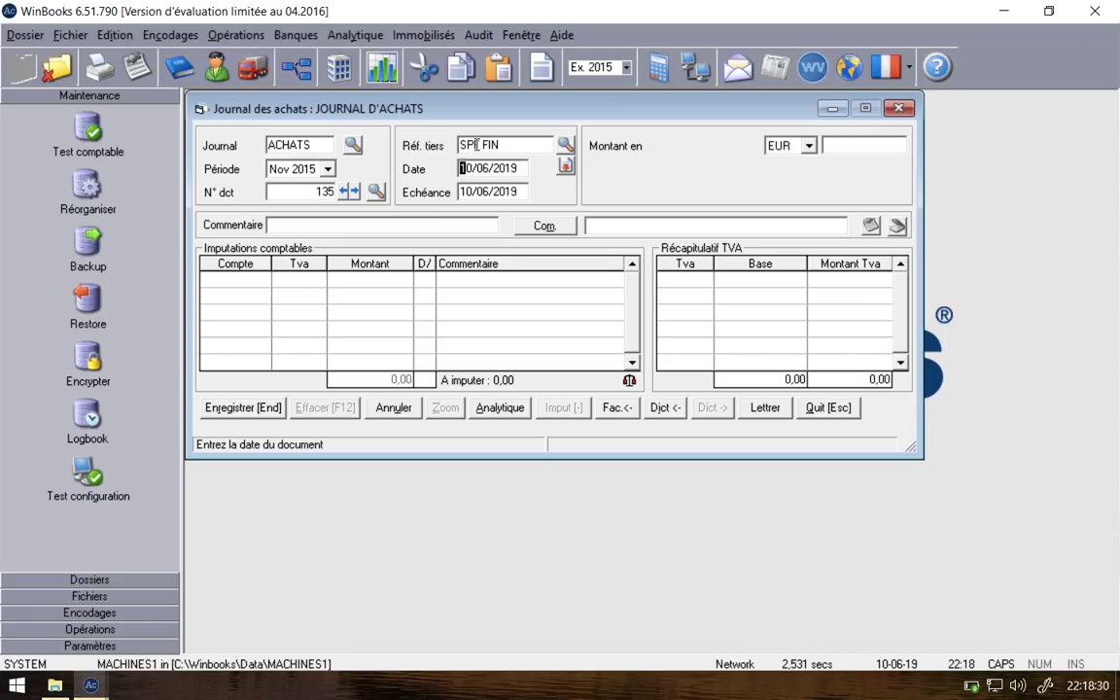
text(3)
key(Return)
key(Return)
key(Return)
text(112015)
key(Return)
key(Return)
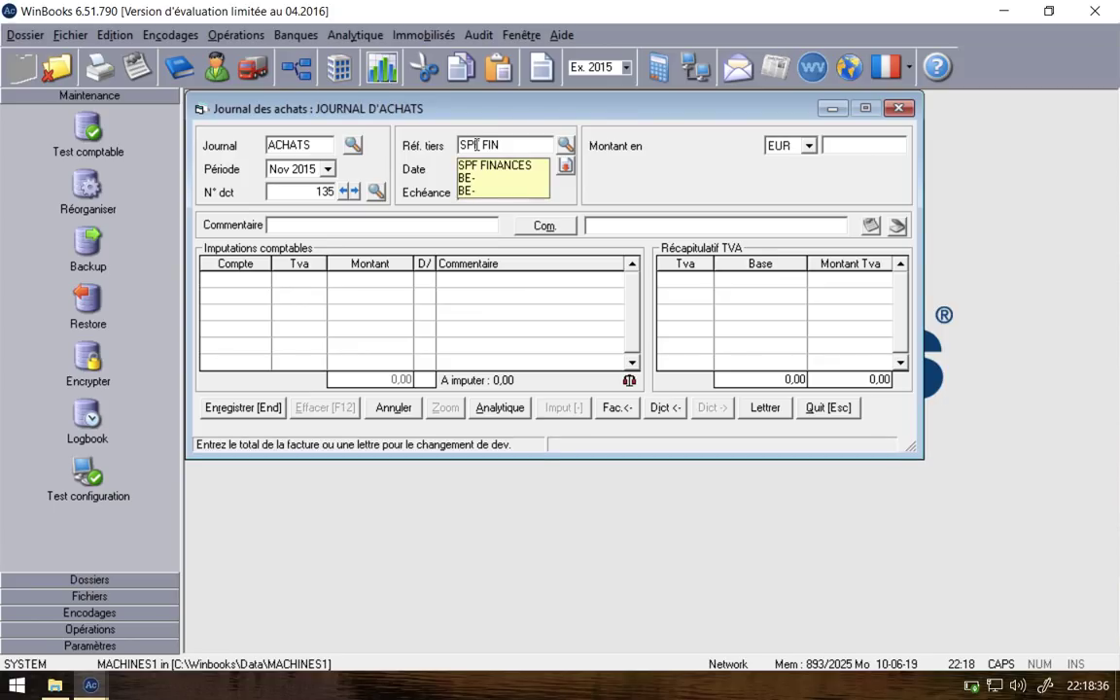
Step: Enter a total of 3.956,29 EUR and assign VAT code AX to the first posting line on account 640000
text(3.956,)
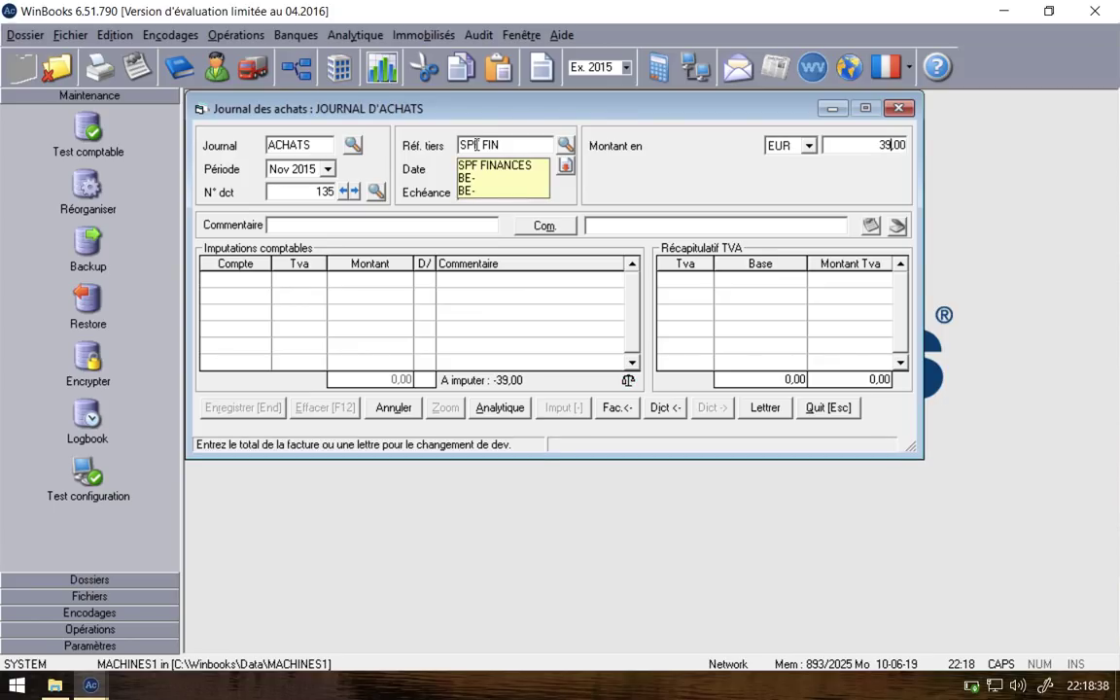
text(29)
key(Return)
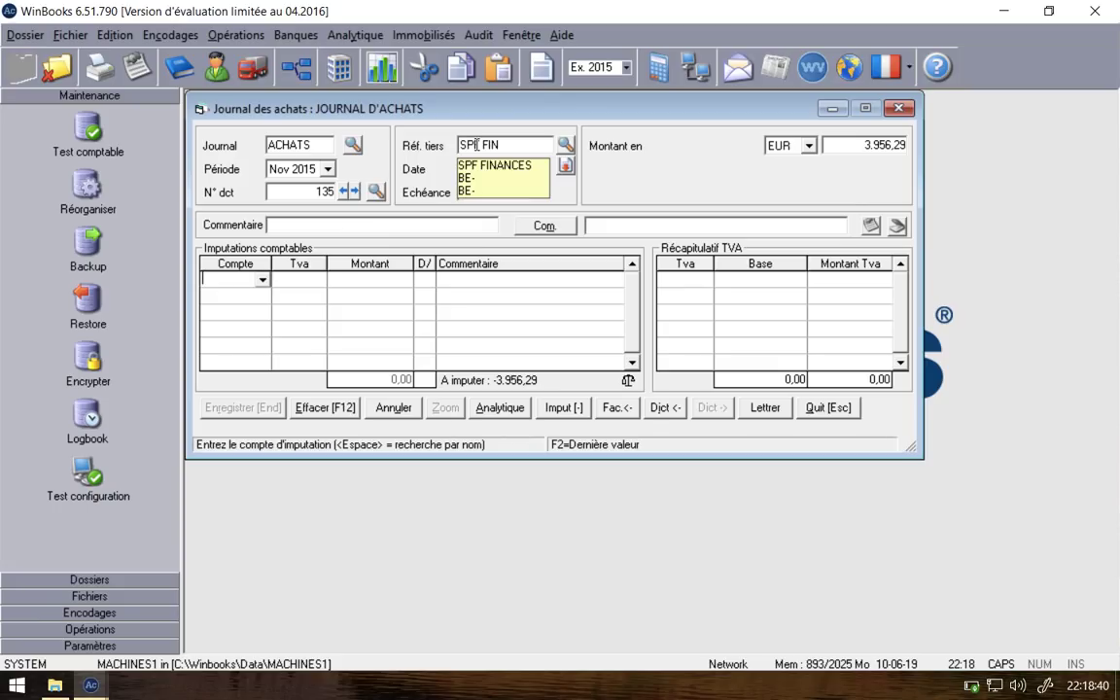
key(Return)
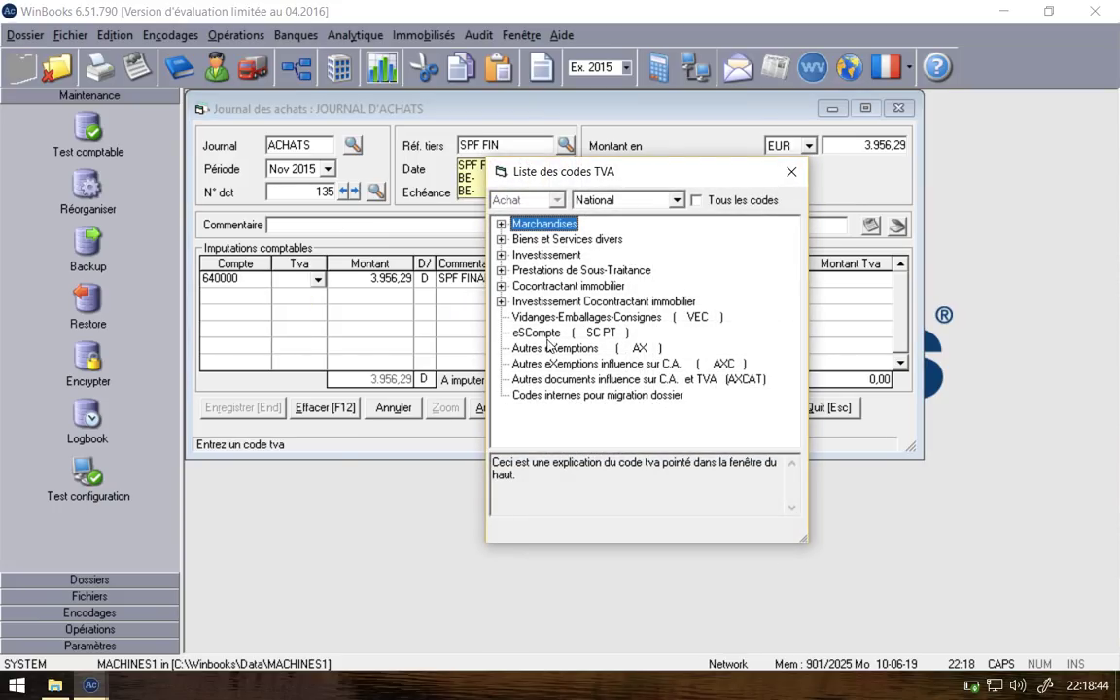
double_click(542, 350)
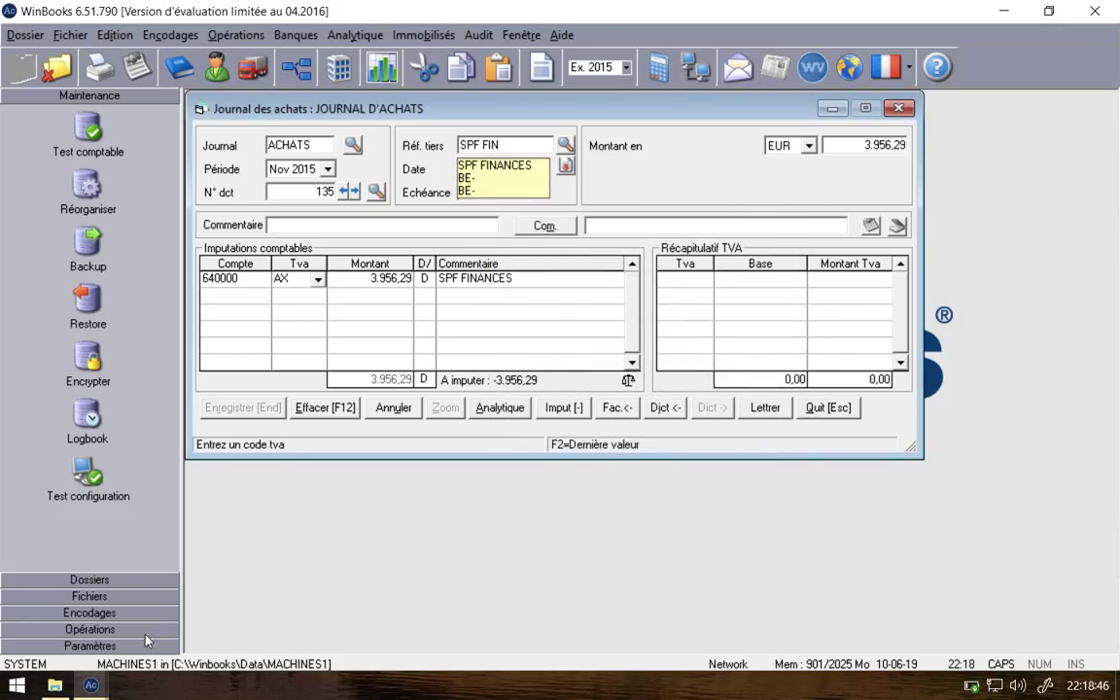
Step: Switch to the MACHINESLB session, examine the posting lines of purchase document 135, and return to the MACHINES1 session
mouse_move(91, 685)
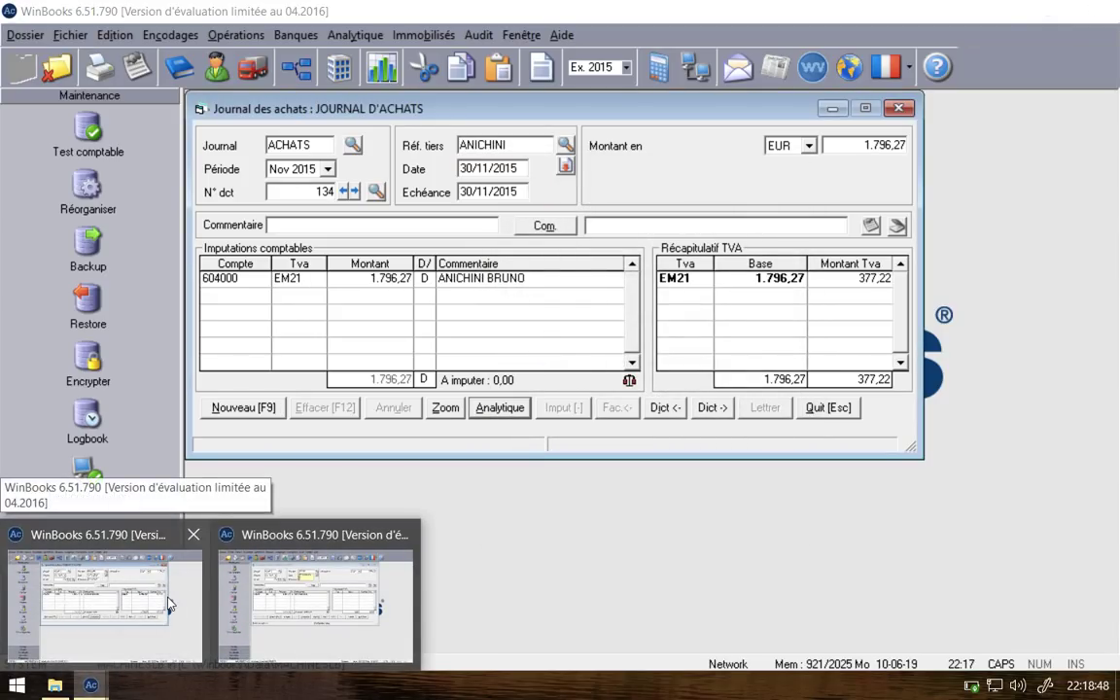
click(169, 603)
click(354, 192)
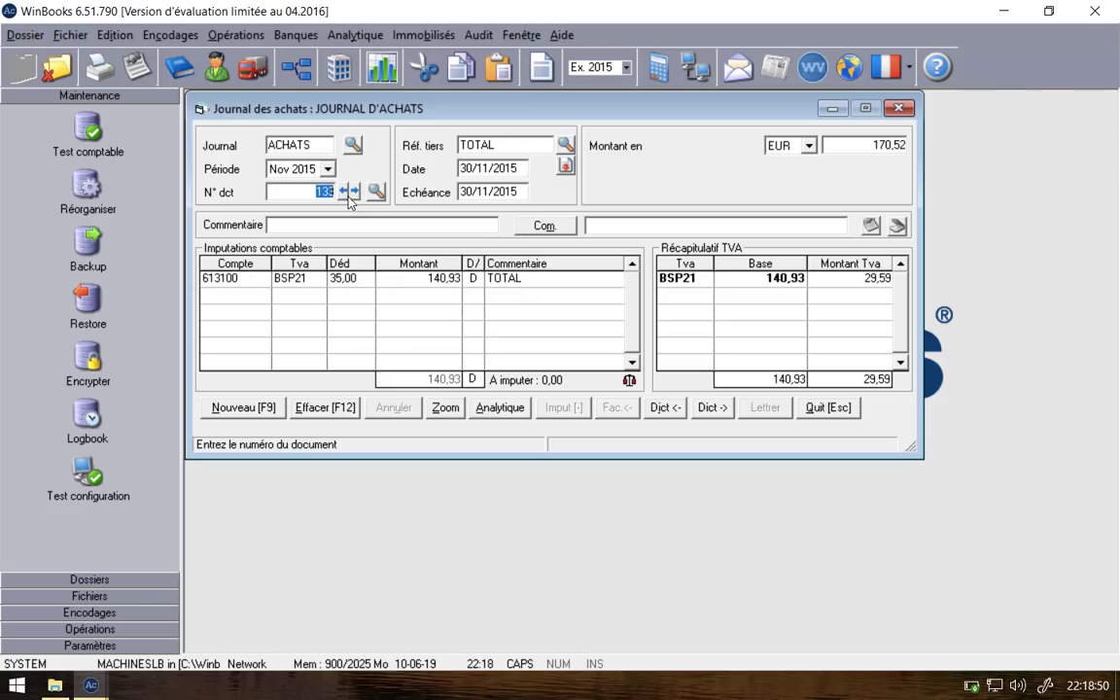
click(355, 192)
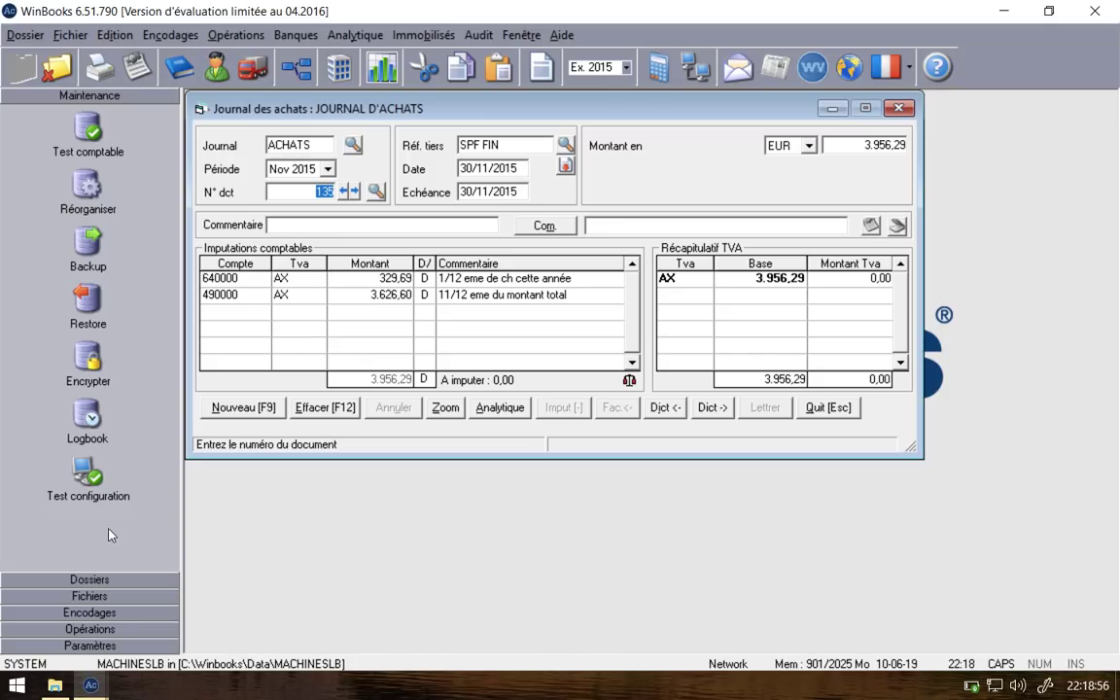
click(92, 685)
click(214, 569)
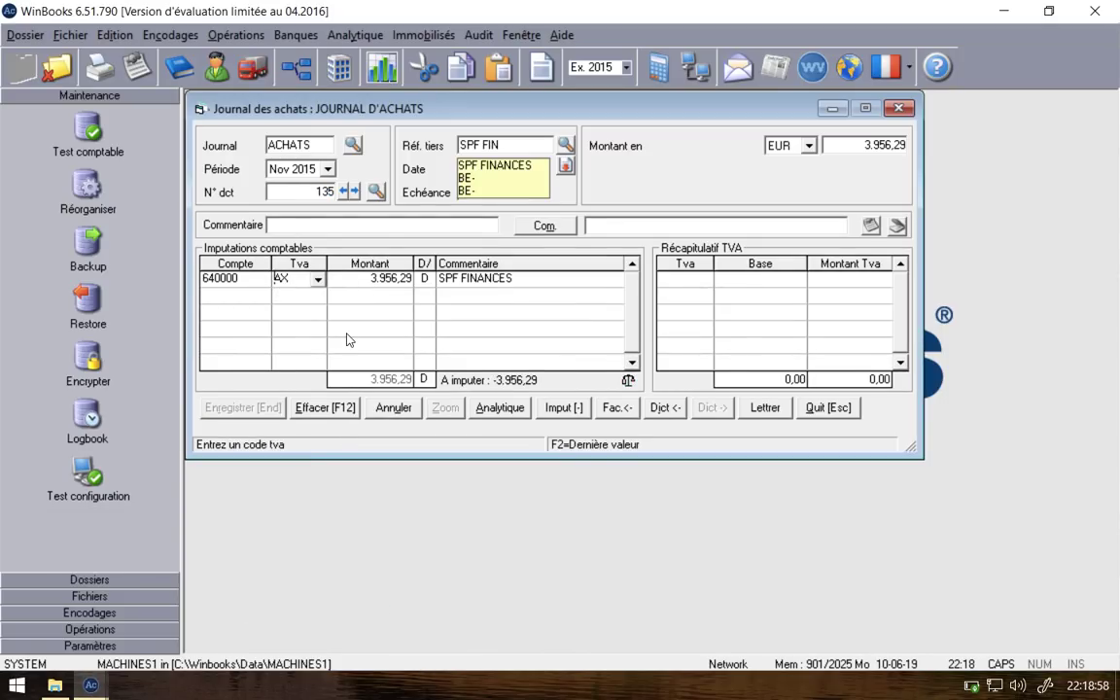
Step: Confirm the 640000 line and add a second posting line on account 490000 with VAT code AX
key(Return)
key(Return)
key(Return)
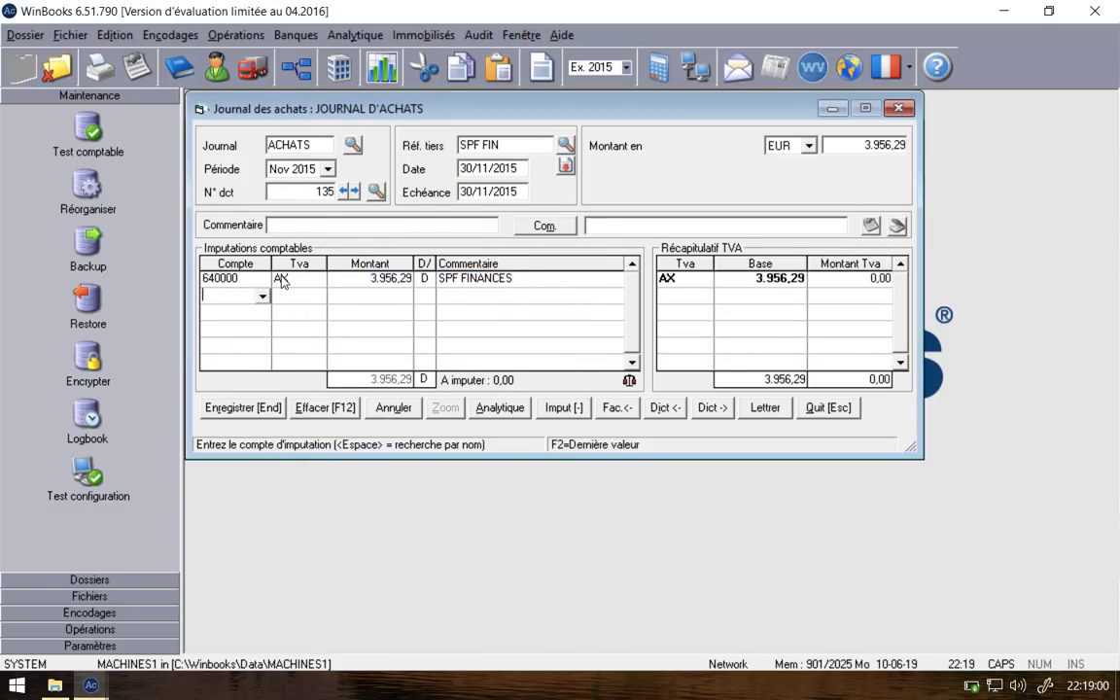
text(490000)
key(Return)
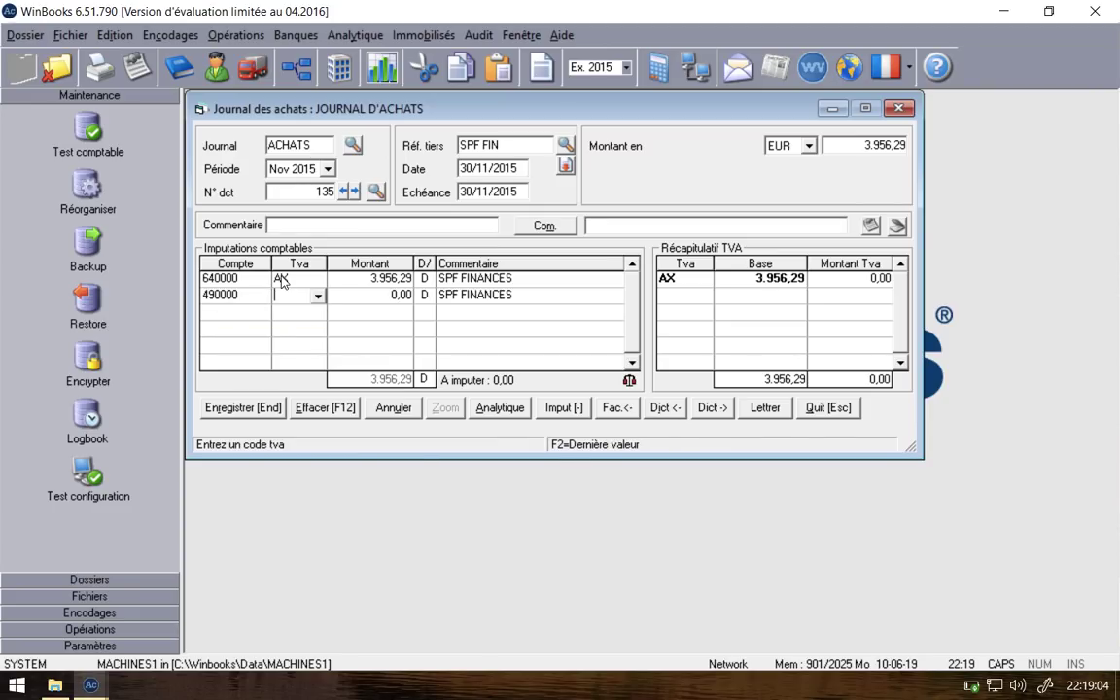
text(AX)
key(Return)
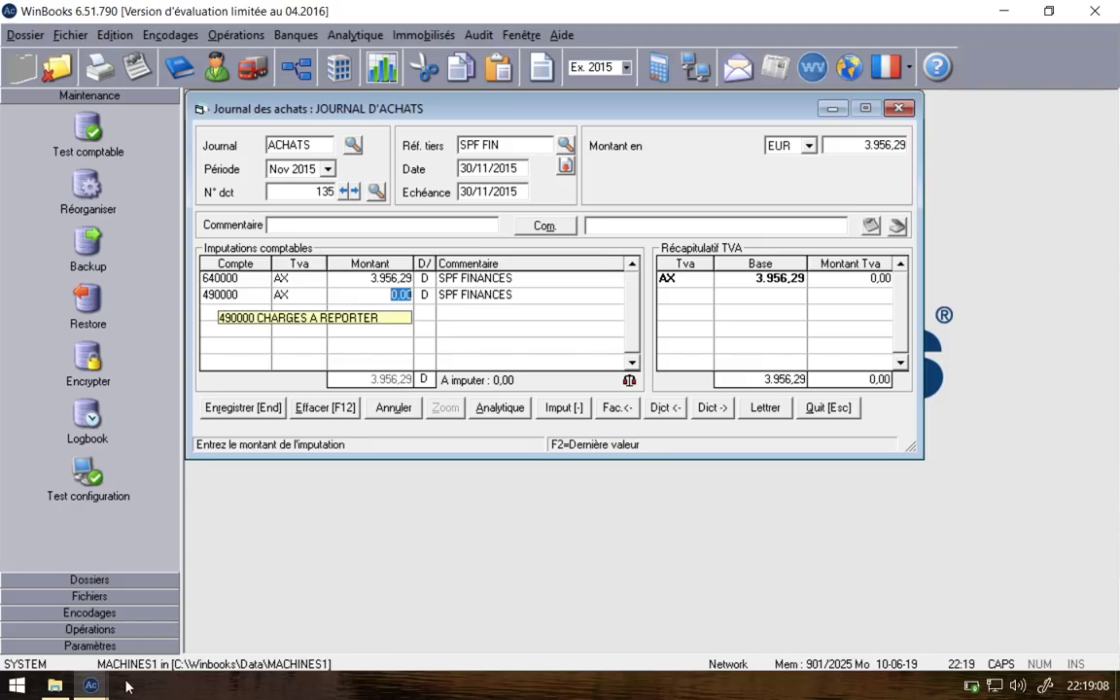
Step: Check how document 135 splits its amount between accounts 640000 and 490000 in MACHINESLB, and return to MACHINES1
click(91, 686)
click(178, 570)
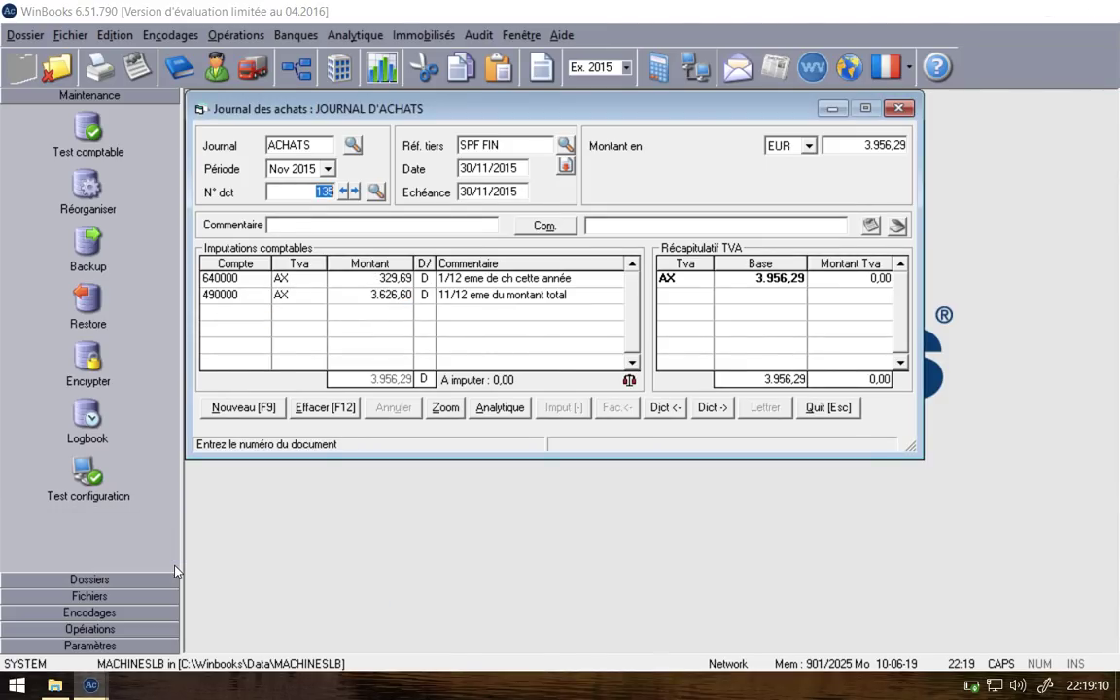
mouse_move(104, 687)
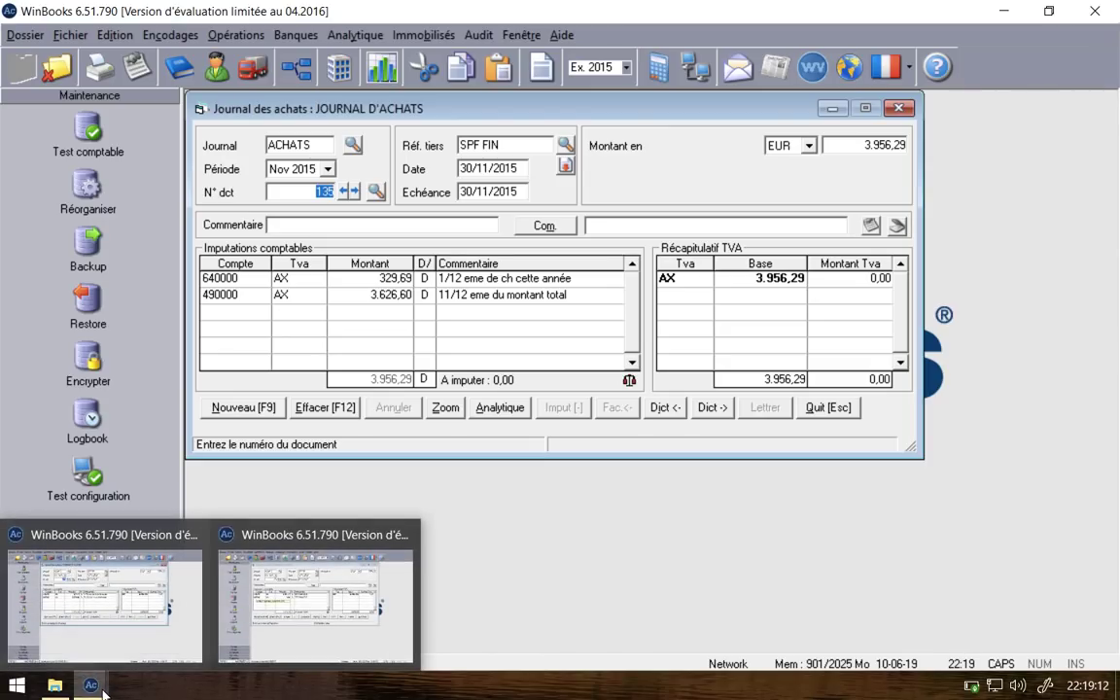
click(266, 597)
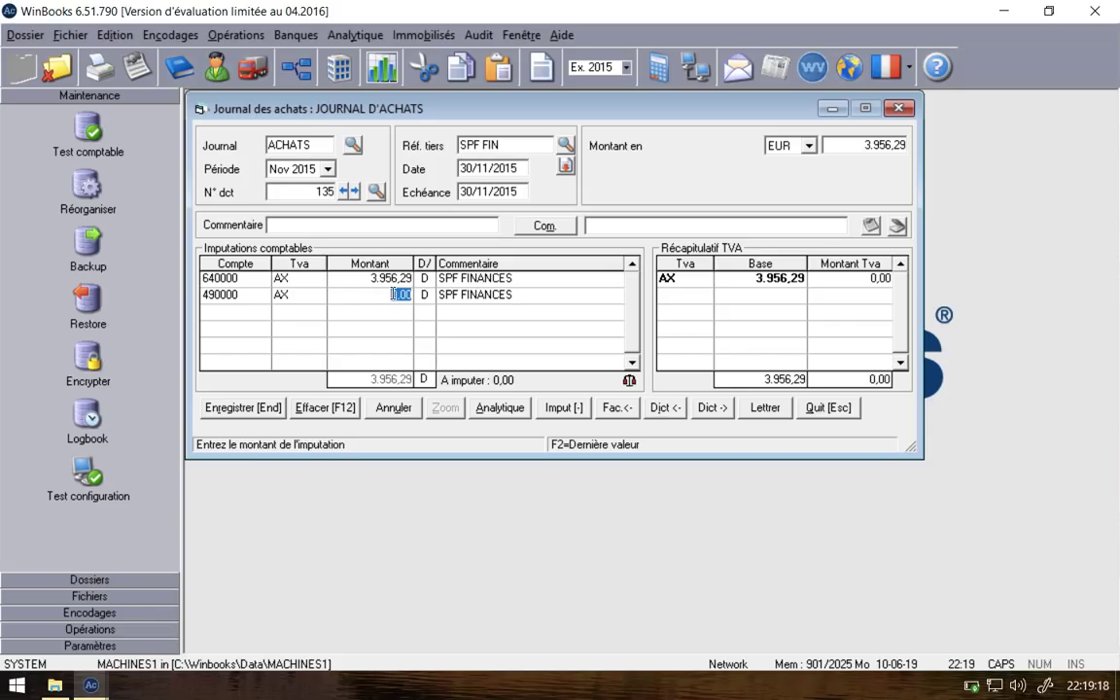
Step: Enter a provisional 7.000,00 on the 490000 line and set the 640000 line's amount to 329,69
text(7000)
key(Return)
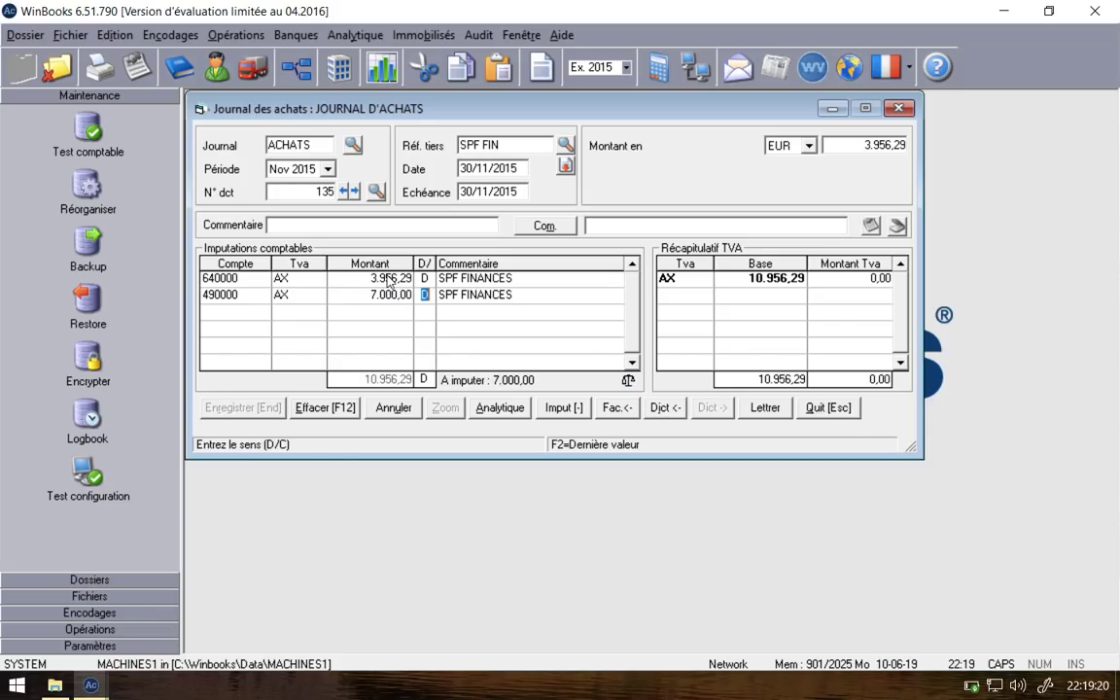
click(387, 277)
text(23)
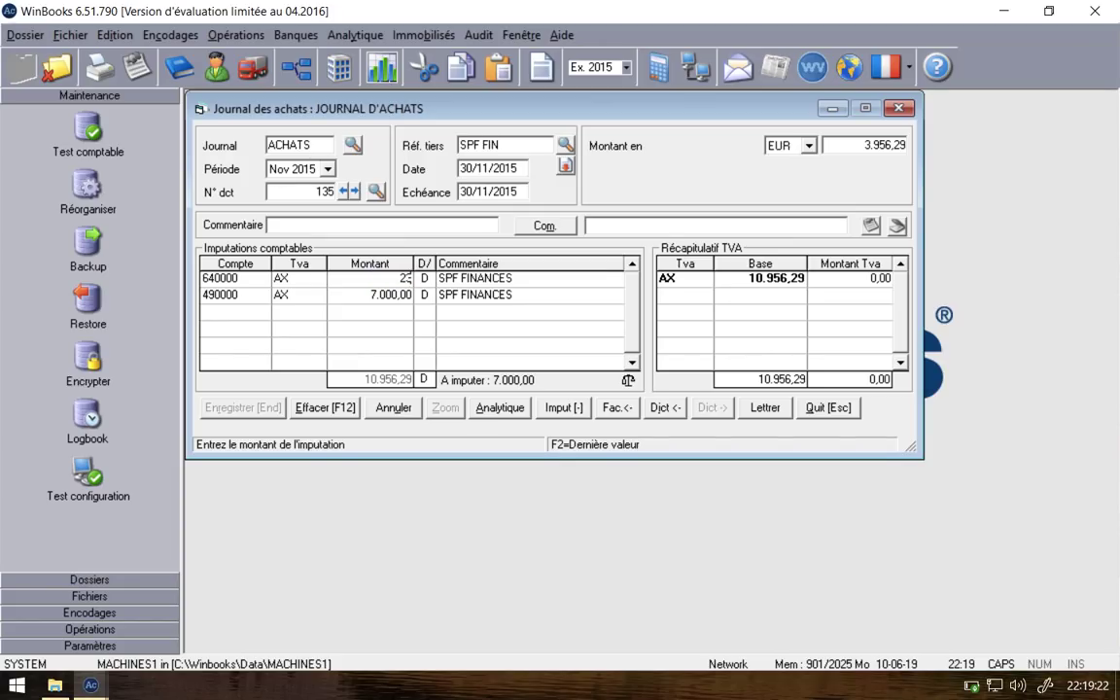
text(9,69)
key(Return)
key(Return)
key(Return)
key(Return)
key(Return)
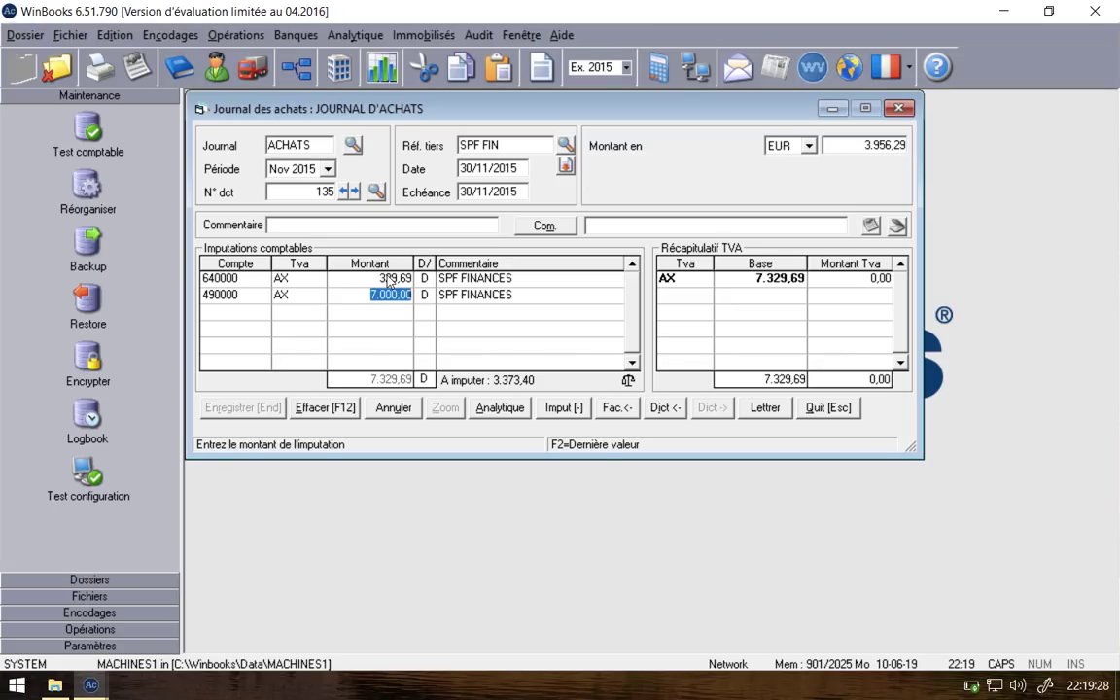
Step: Set the 490000 line's amount to 3.600,00
text(4)
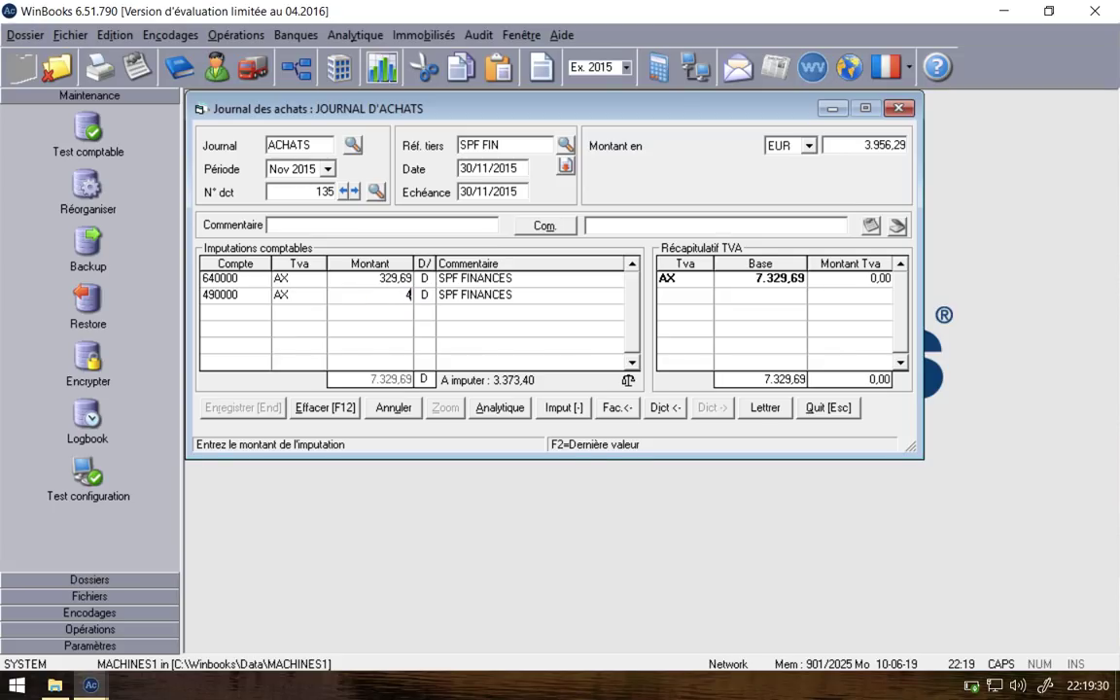
text(600)
key(Return)
Step: Recheck the 490000 line's amount on document 135 in the MACHINESLB session and return to MACHINES1
click(91, 686)
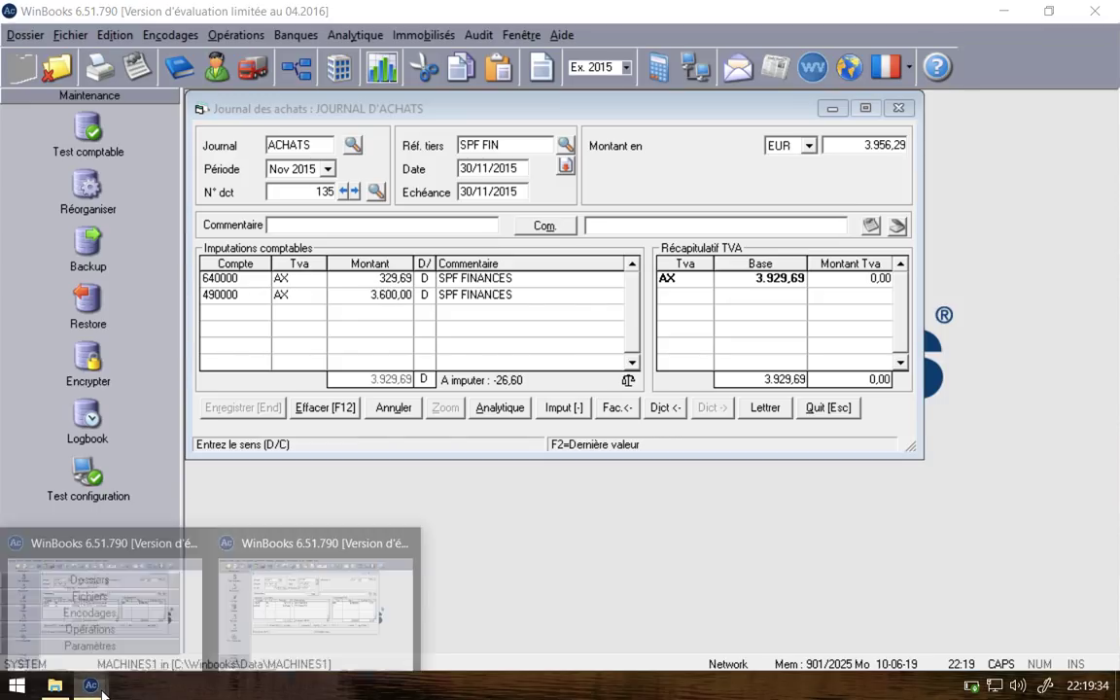
click(296, 627)
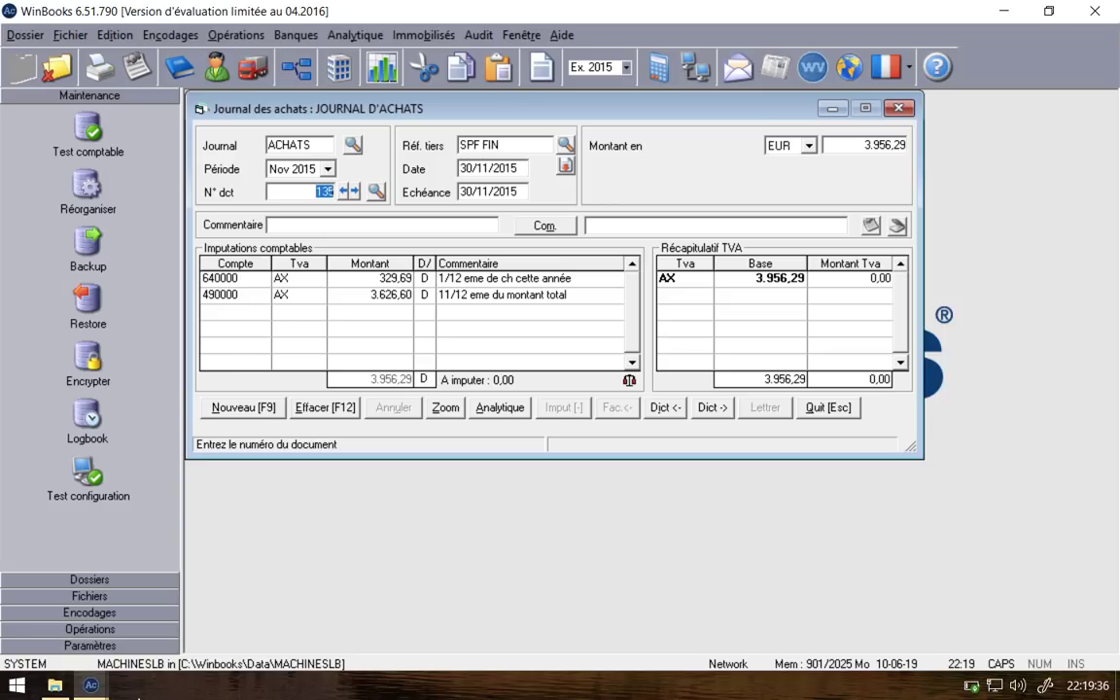
mouse_move(121, 693)
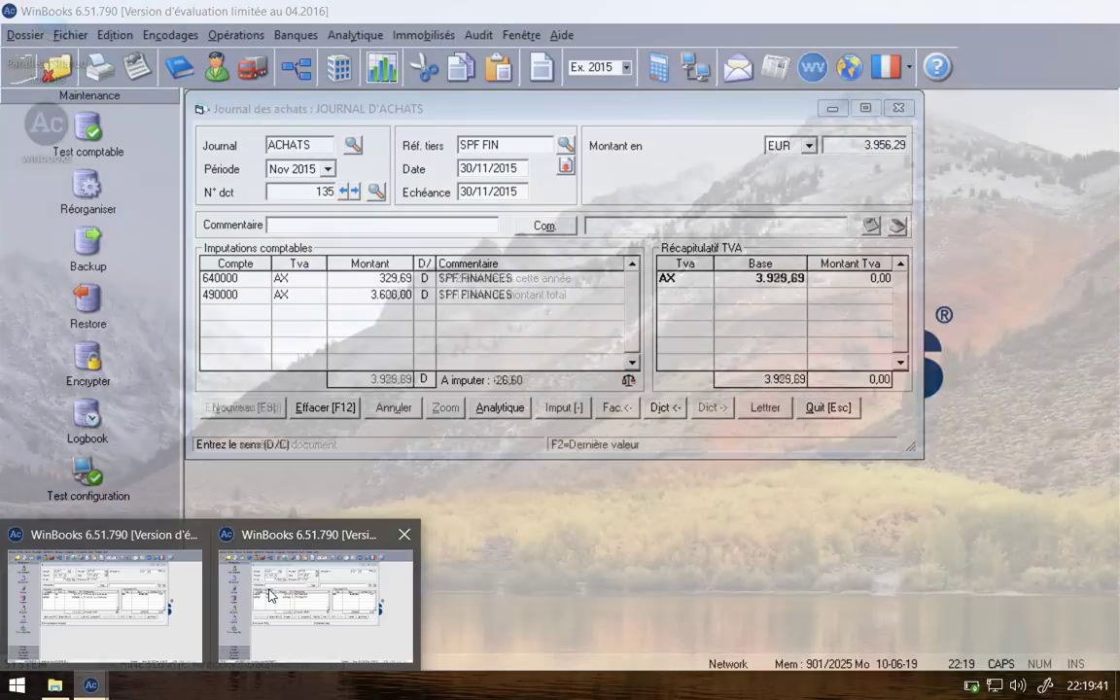
click(272, 595)
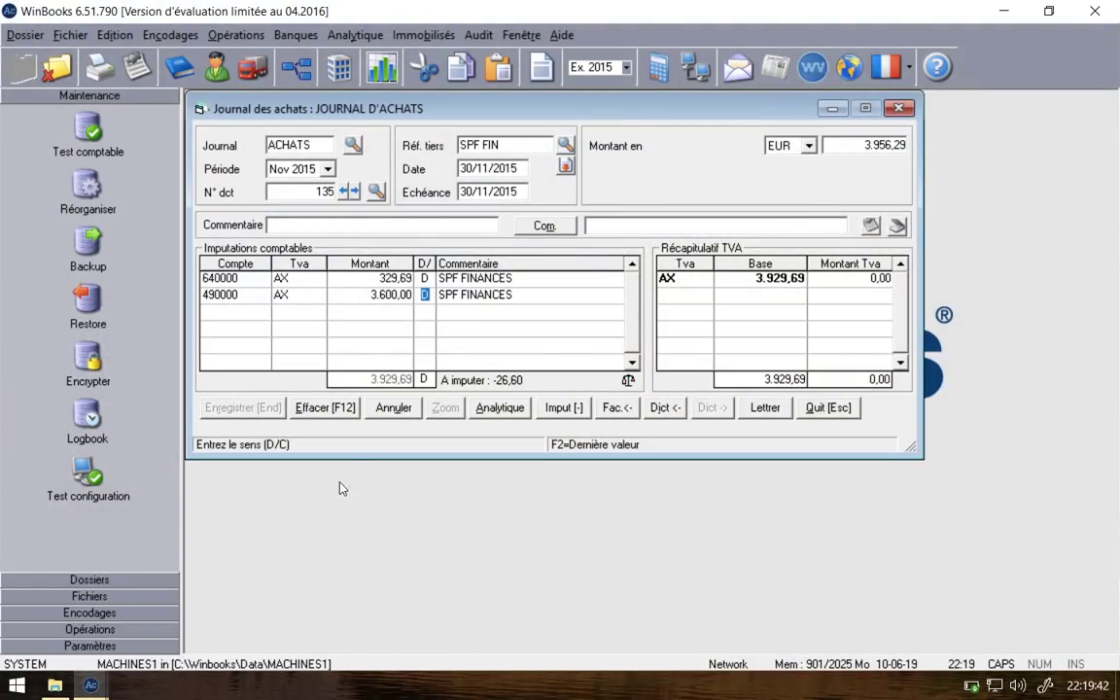
Step: Set the 490000 line's amount to 3.626,60 on the SPF FIN invoice
click(395, 298)
text(36225)
key(BackSpace)
key(BackSpace)
text(6)
key(Return)
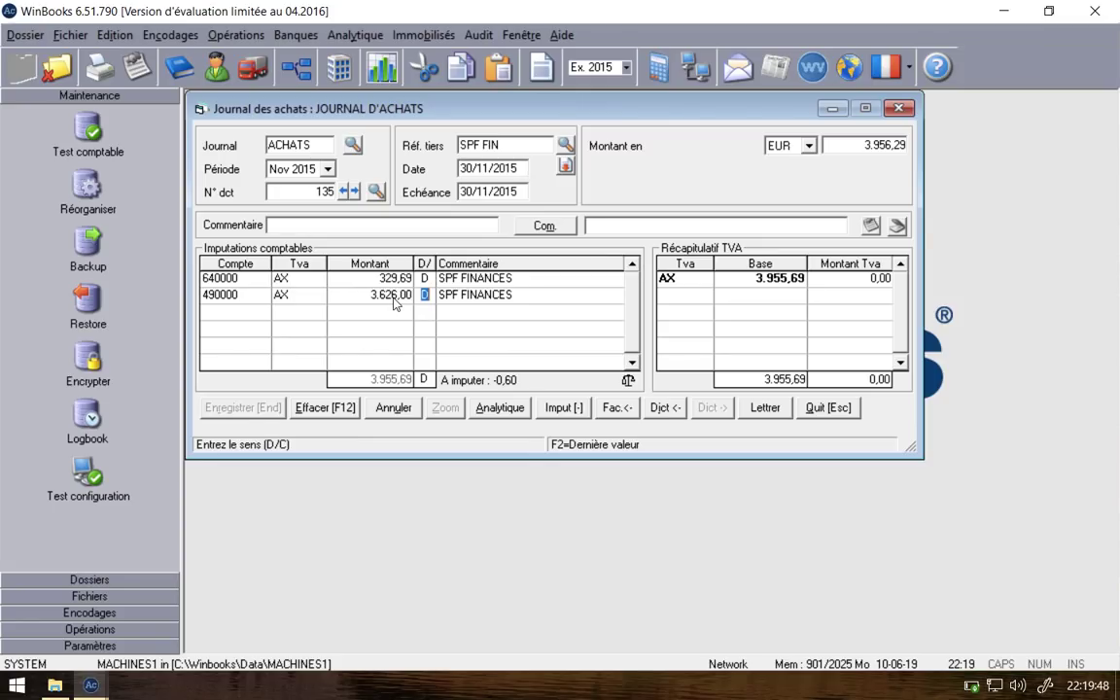
click(384, 294)
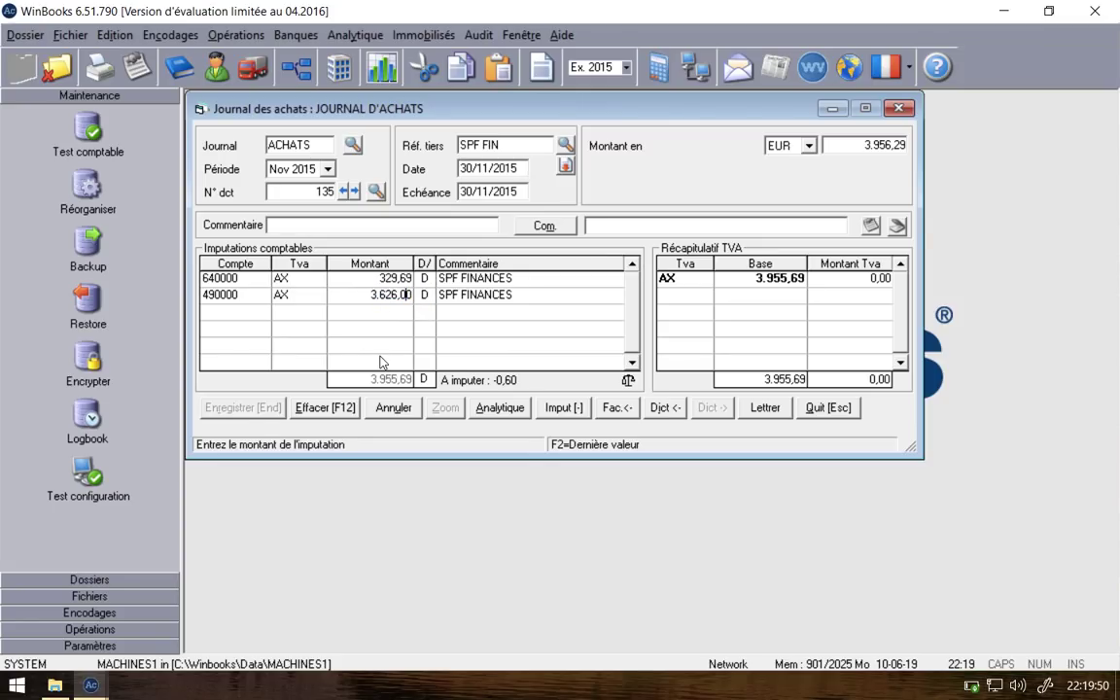
key(Return)
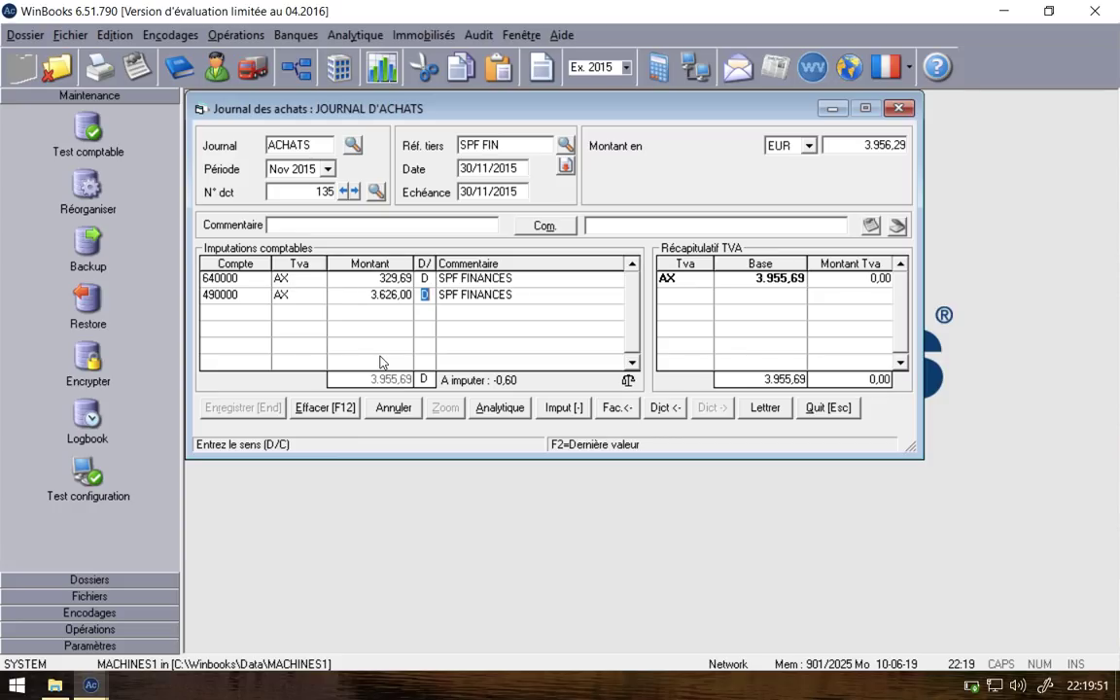
click(393, 295)
click(405, 295)
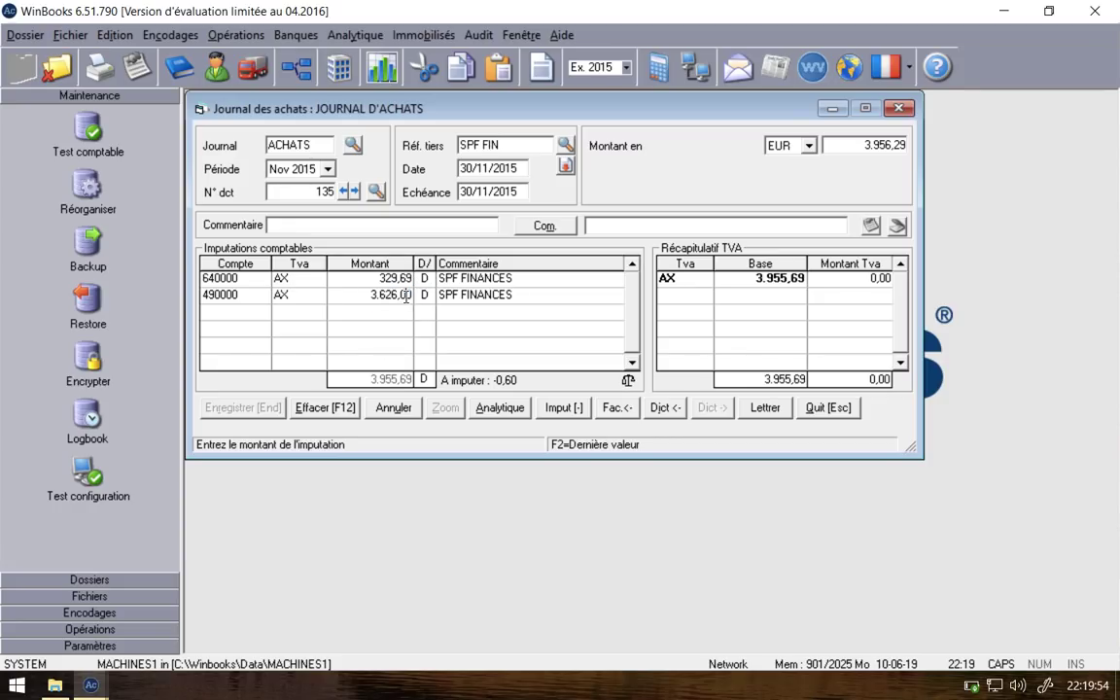
key(BackSpace)
text(6)
key(Return)
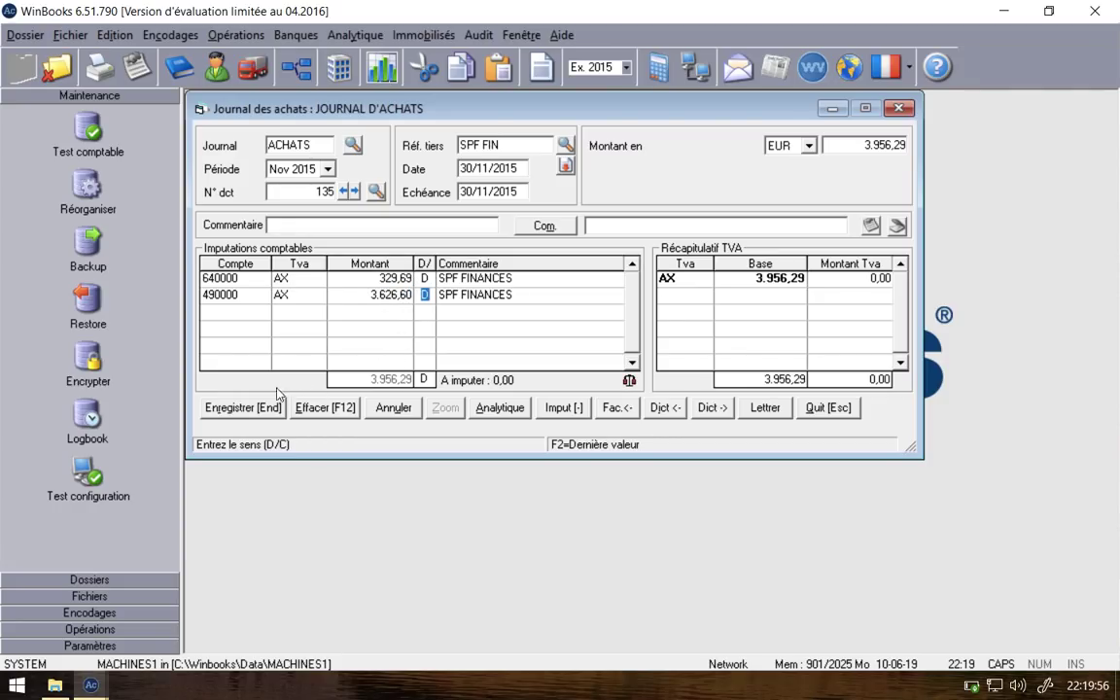
Step: Submit the SPF FIN invoice for saving and allocate its 640000 line to the activity IXELLES
click(243, 408)
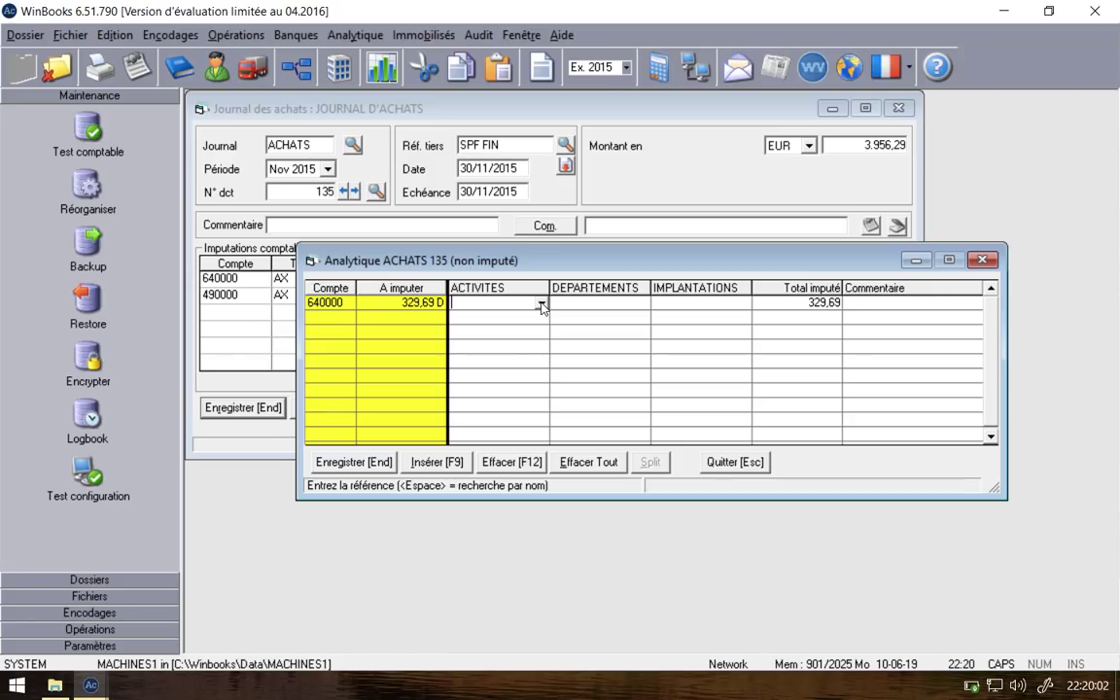
click(542, 304)
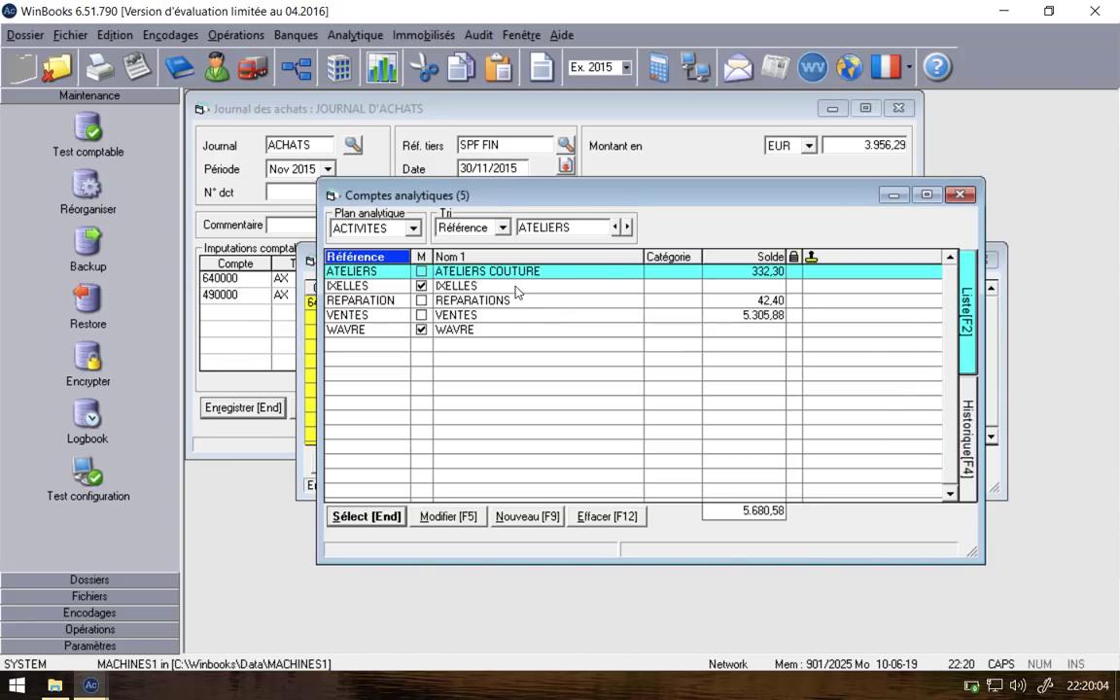
double_click(516, 286)
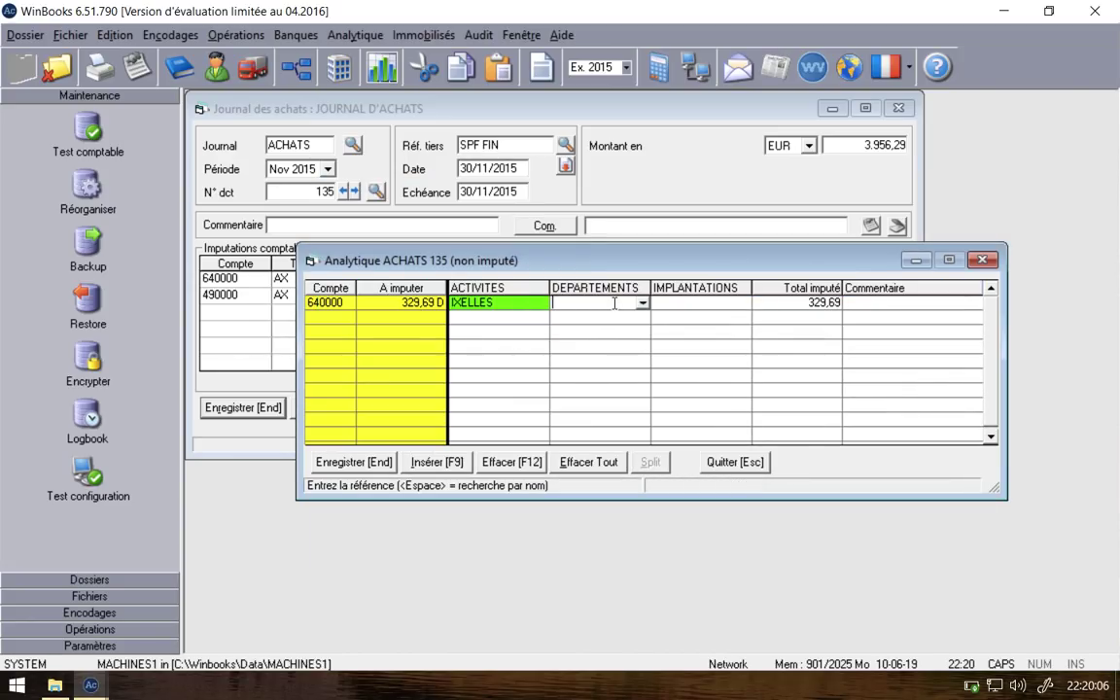
Step: Check the department choices without selecting one, and save the analytical allocation of purchase document 135
click(646, 305)
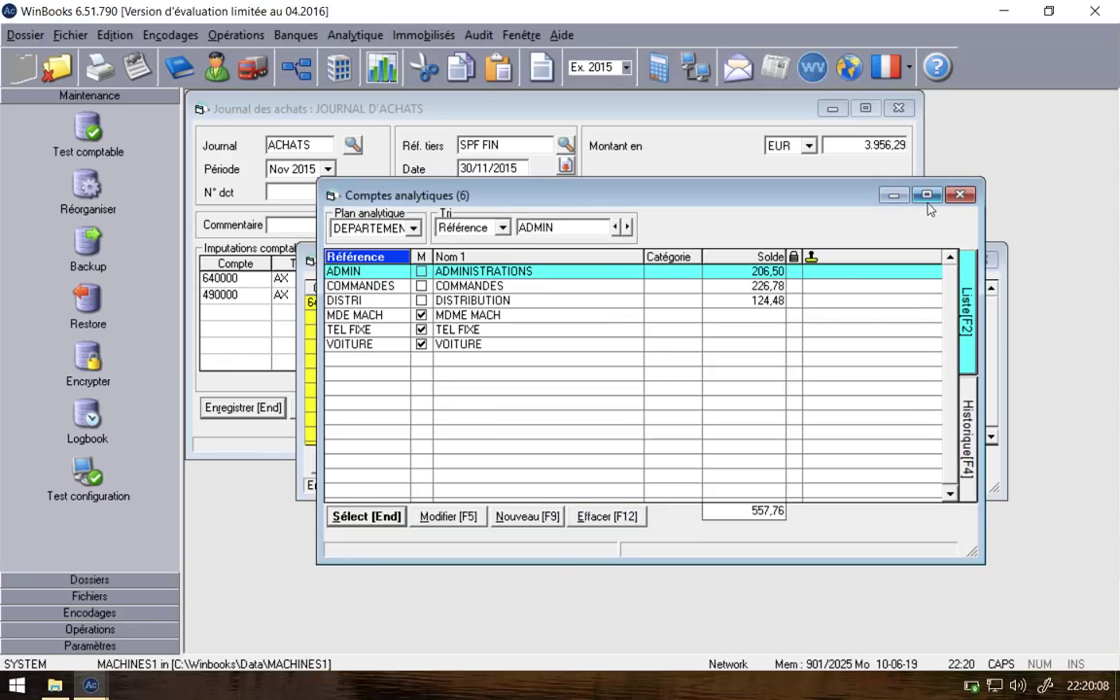
click(958, 197)
click(644, 304)
click(960, 194)
click(745, 307)
click(744, 306)
click(344, 464)
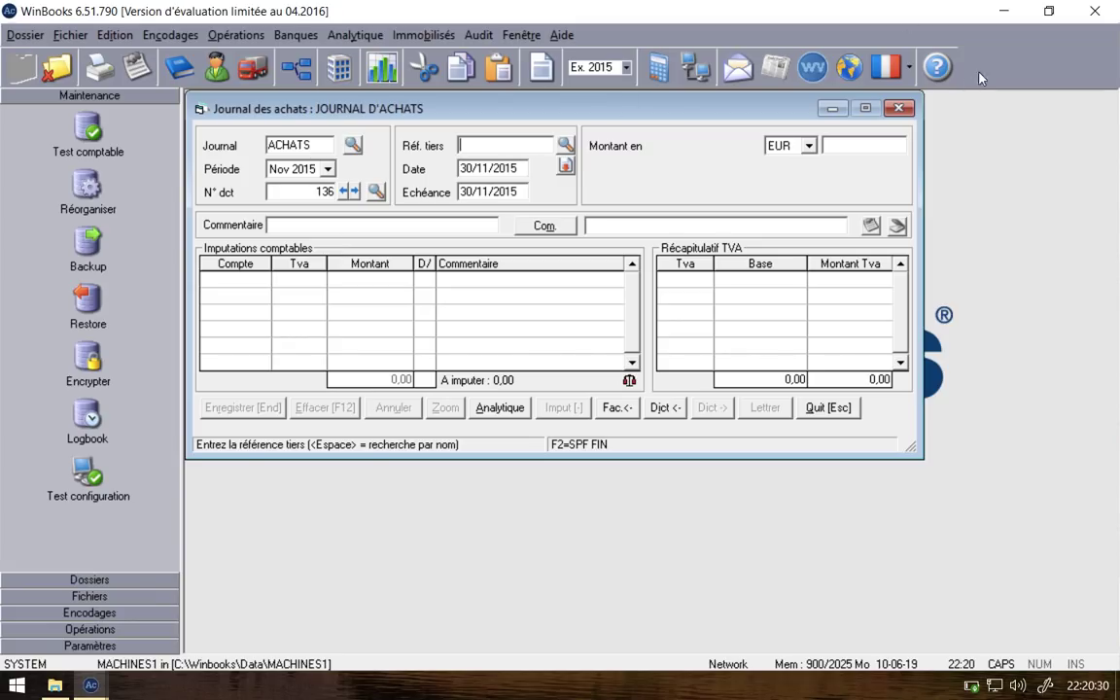
Step: Close the purchase journal, open the sales journal VENTES and set the document number to 100
click(901, 107)
click(171, 35)
click(186, 73)
click(192, 66)
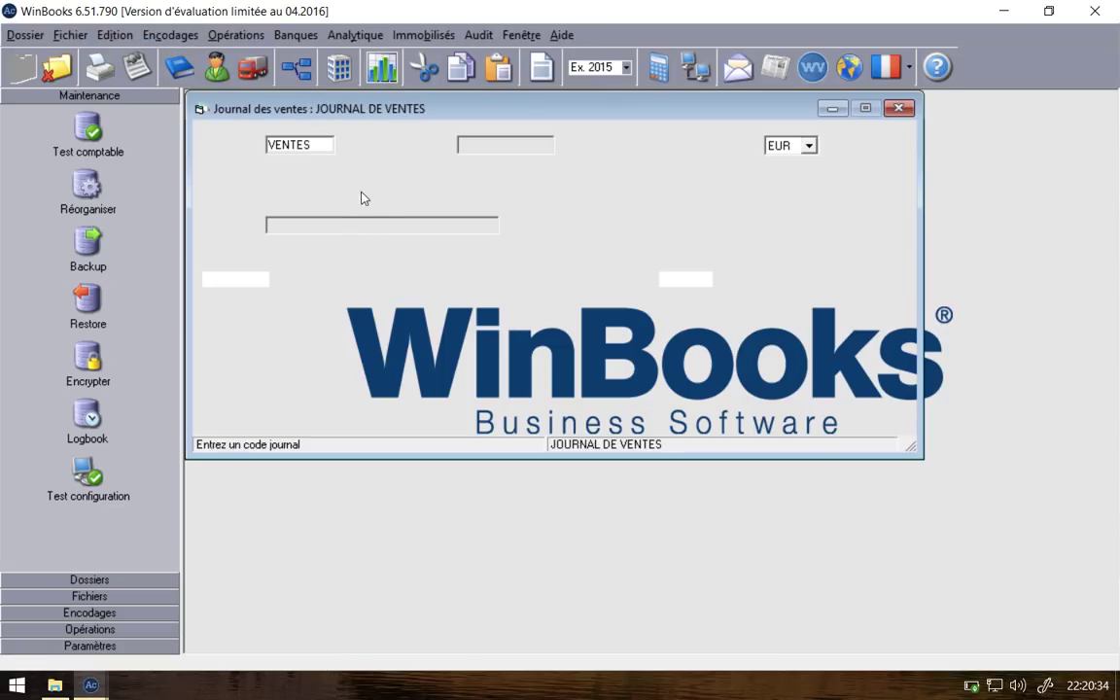
click(330, 191)
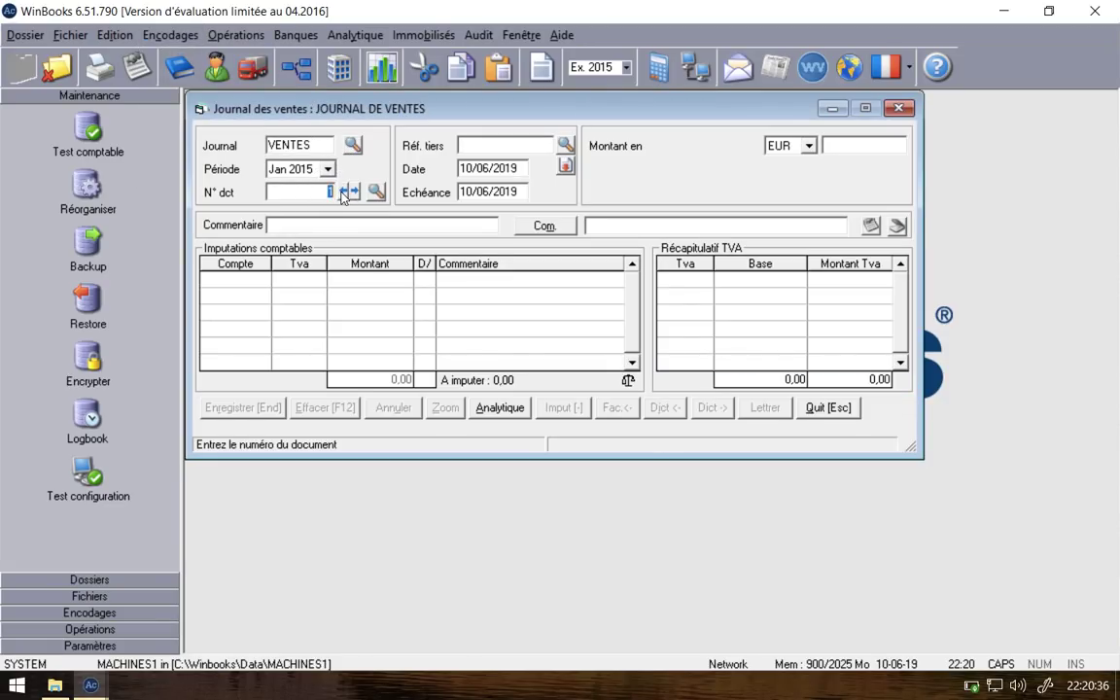
text(100)
key(Return)
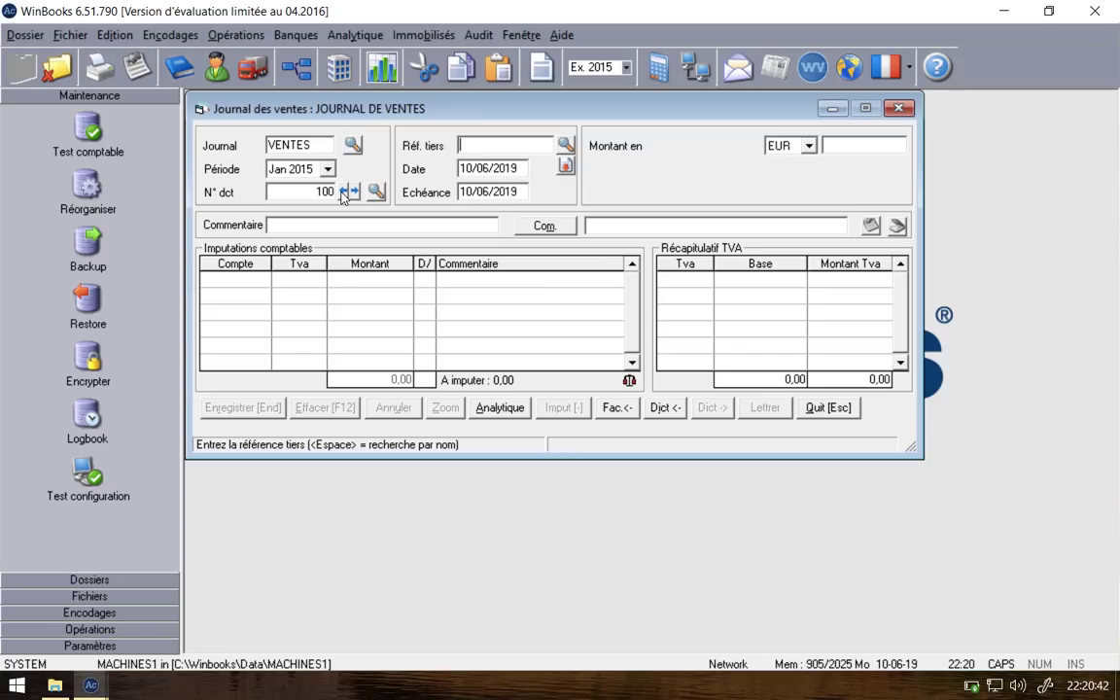
Step: Set the third-party reference of sales document 100 to COMPTOIR
text(COMPTOIR)
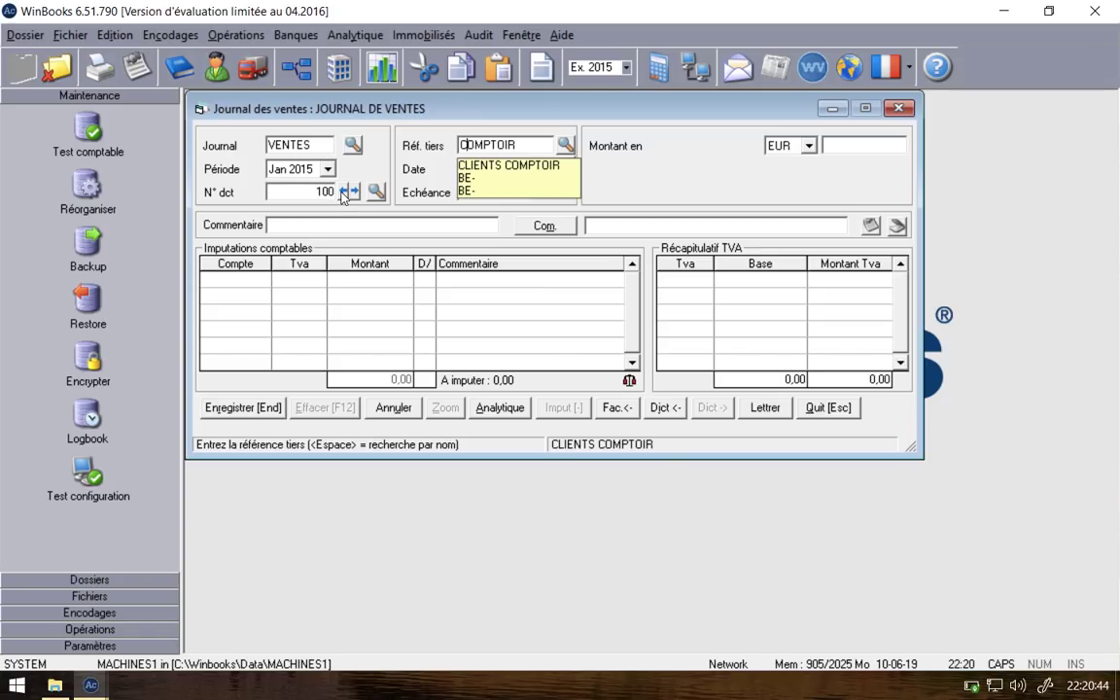
key(Return)
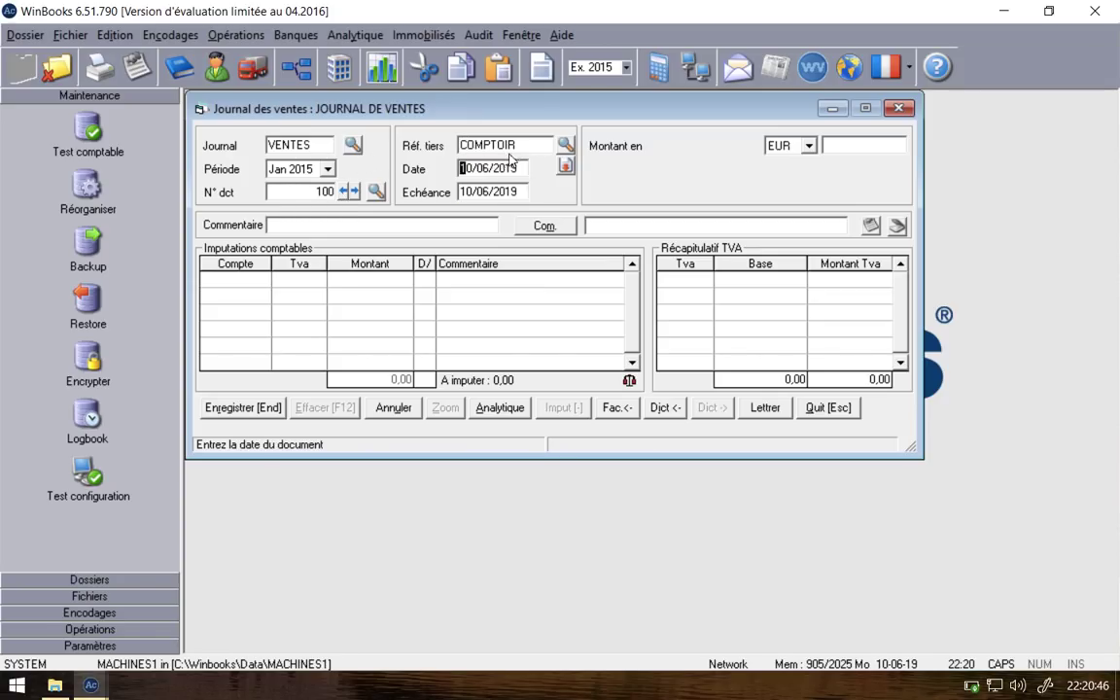
click(467, 144)
key(Return)
text(3011200)
text(11)
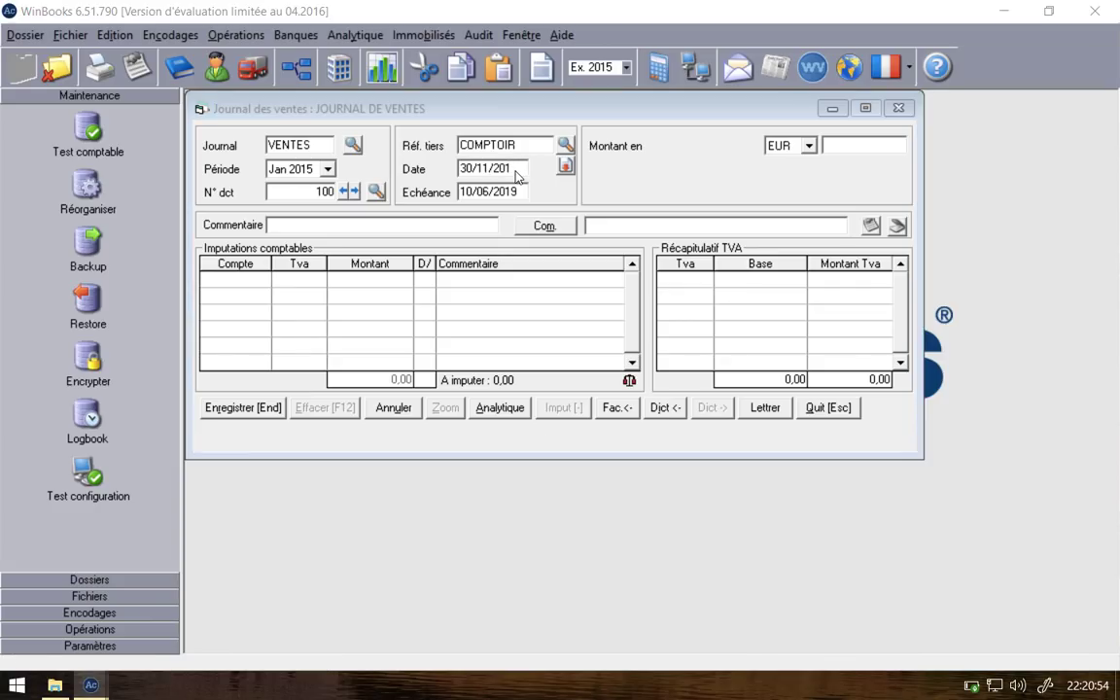
click(577, 324)
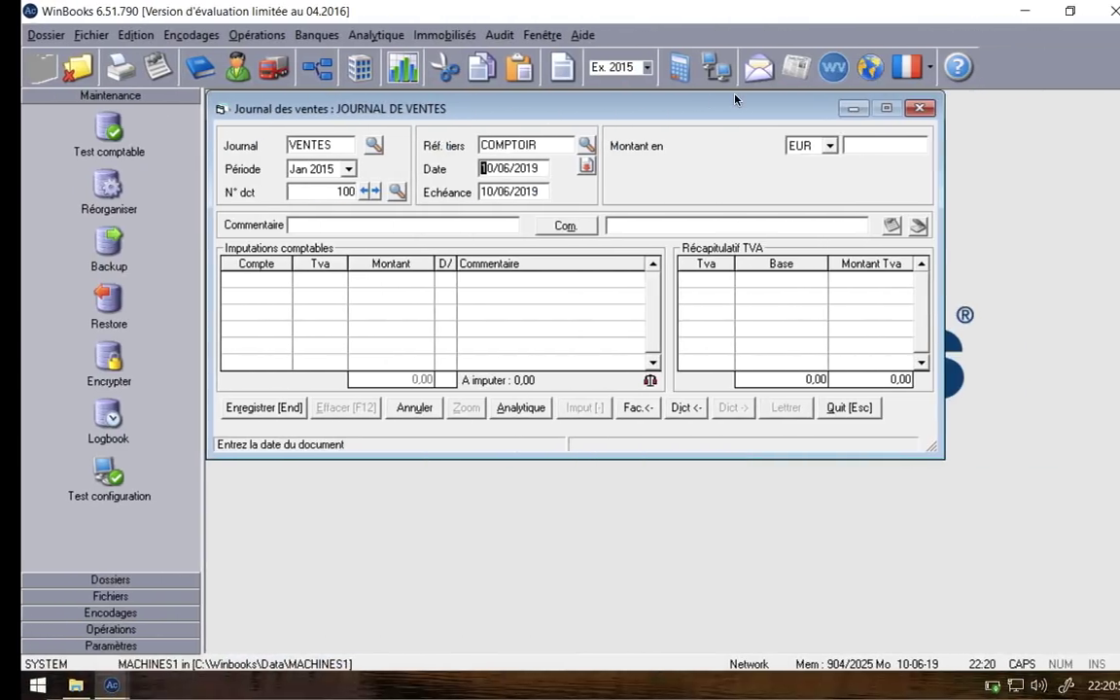
Step: Set the sales document's date and due date to 30/11/2015
text(30/12/2015)
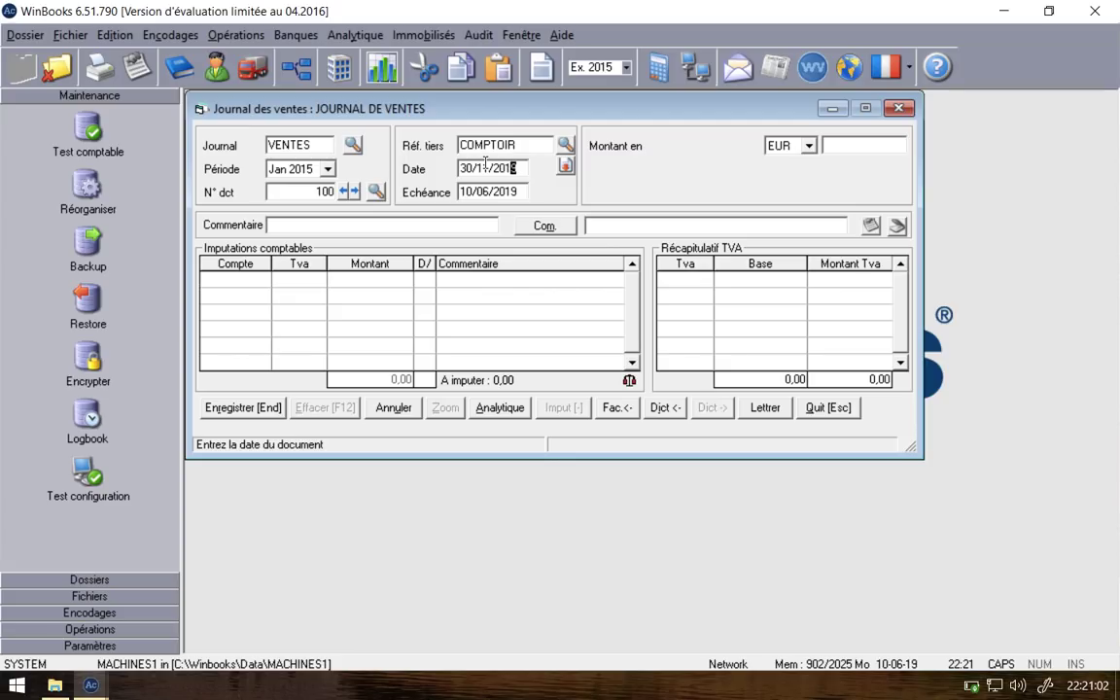
key(Return)
key(Return)
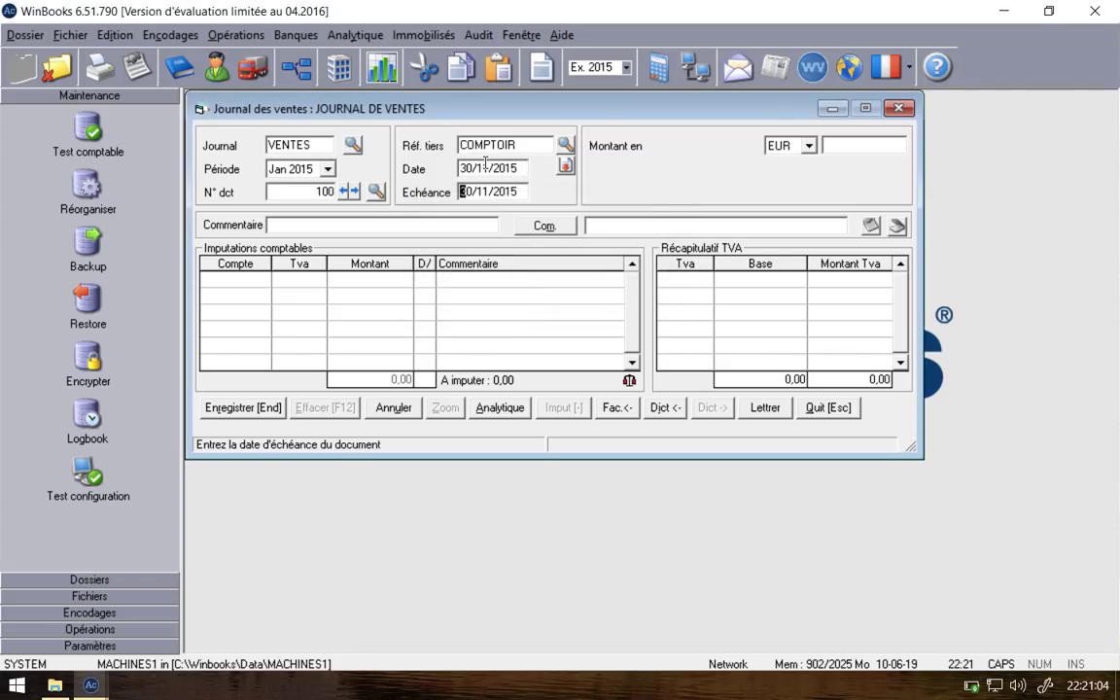
key(Return)
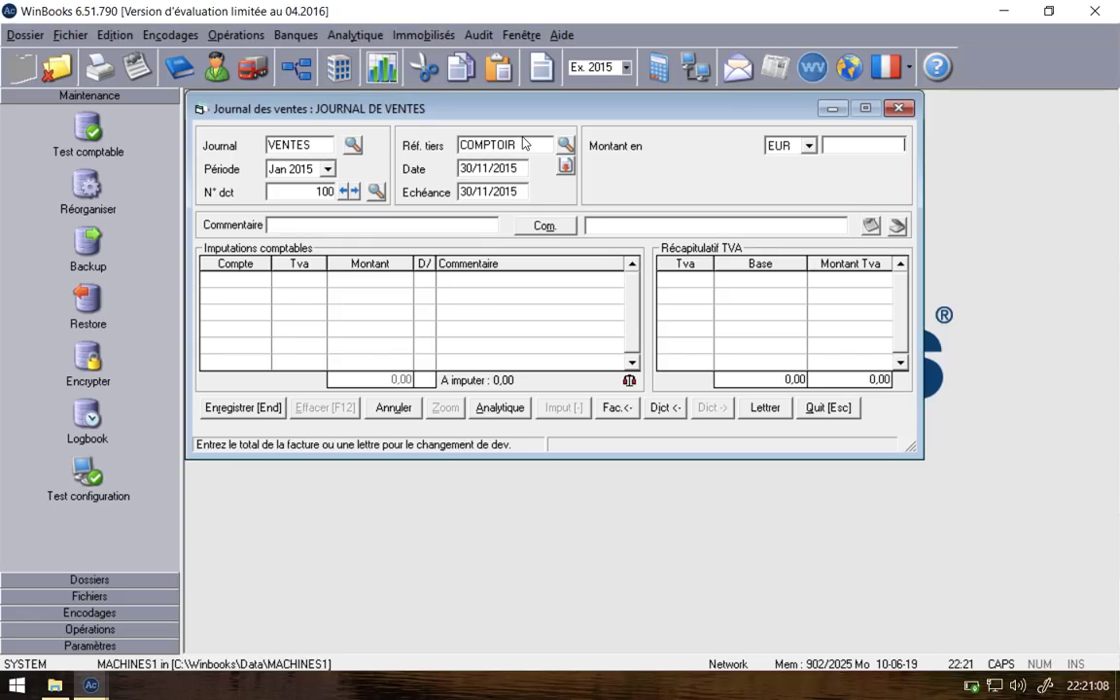
Step: Set the sales invoice total to 20.123,53 EUR and leave the communication field empty
text(20.123,)
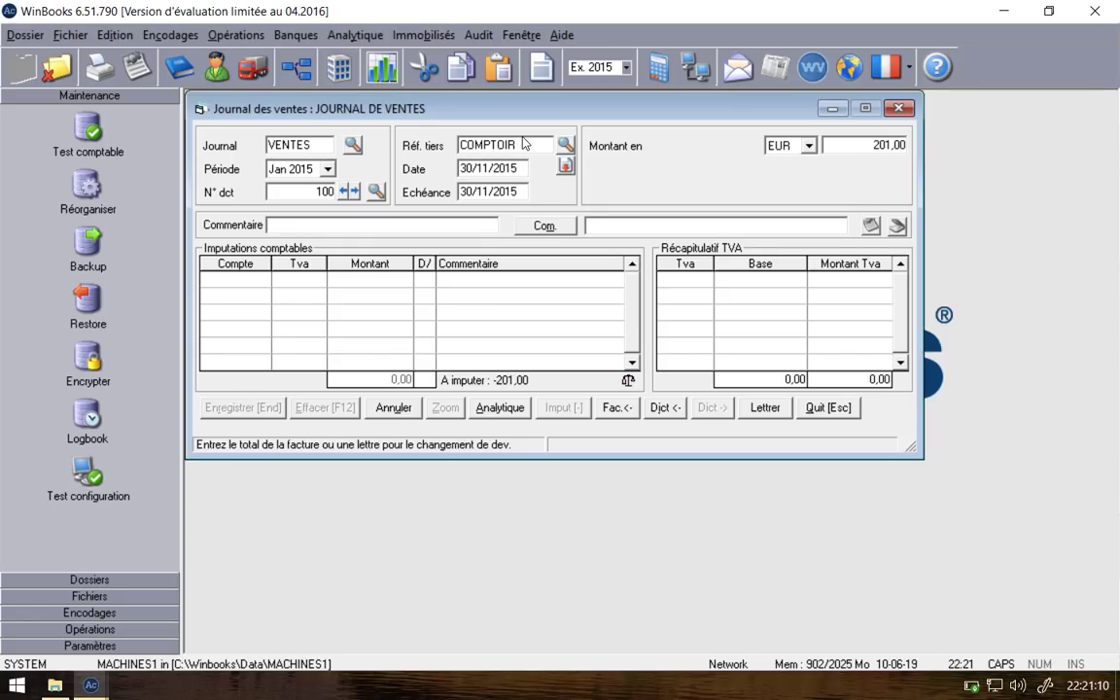
text(53)
key(Return)
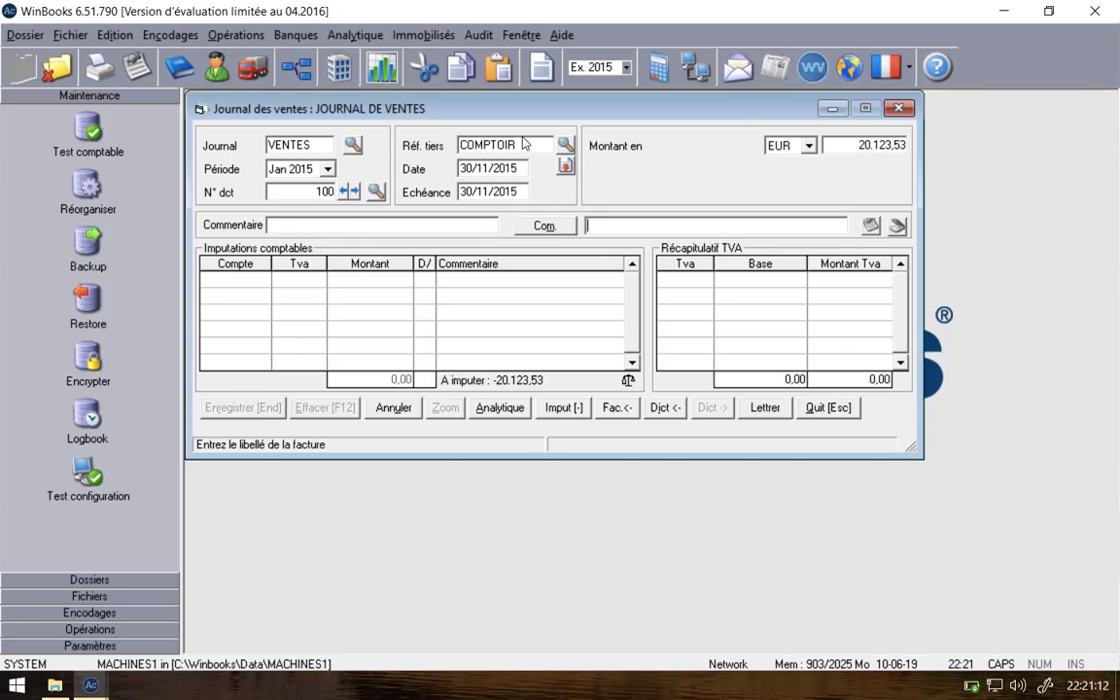
key(Return)
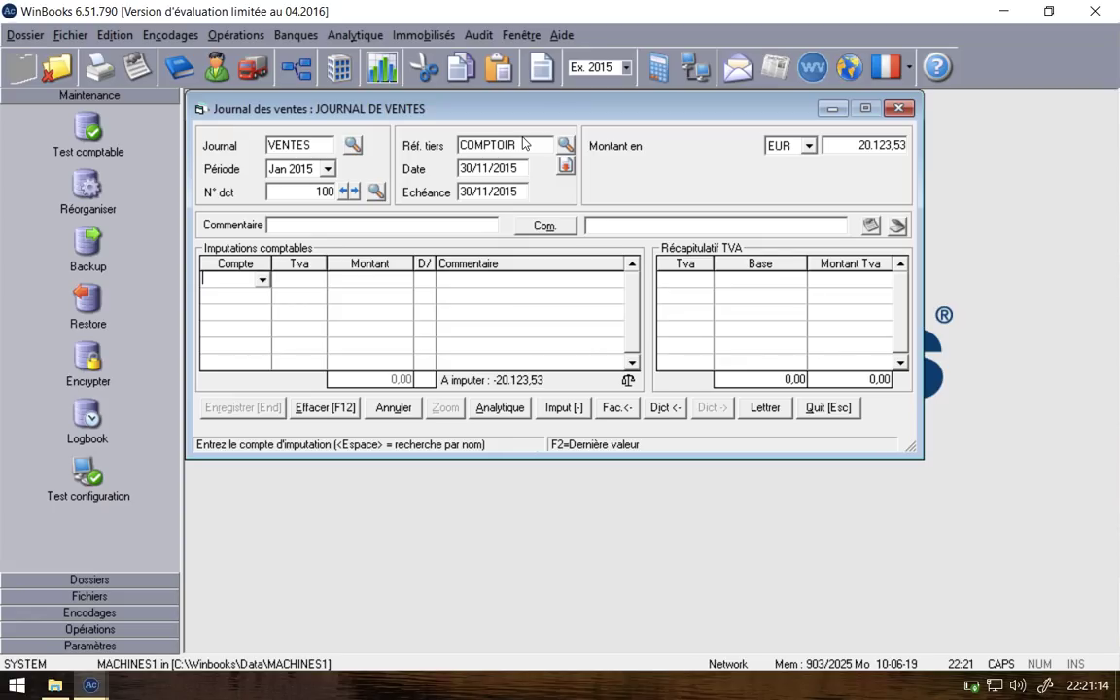
Step: Add a posting line on account 707000 REPARATIONS with an amount of 5.535,50 on the credit side
key(Return)
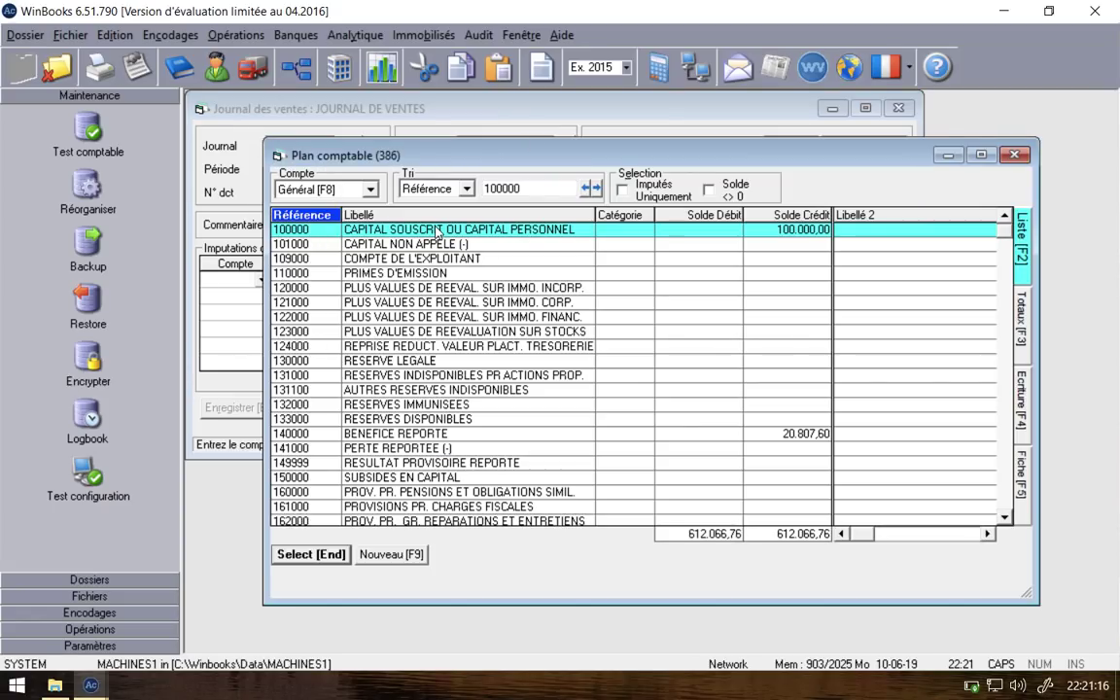
text(7)
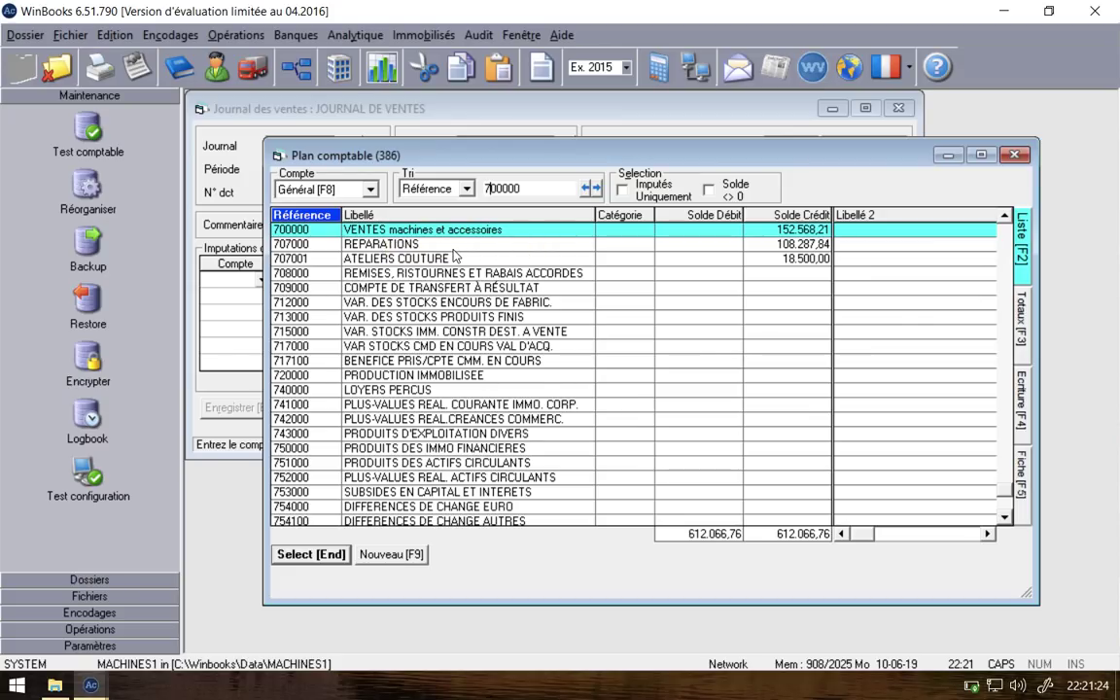
double_click(408, 241)
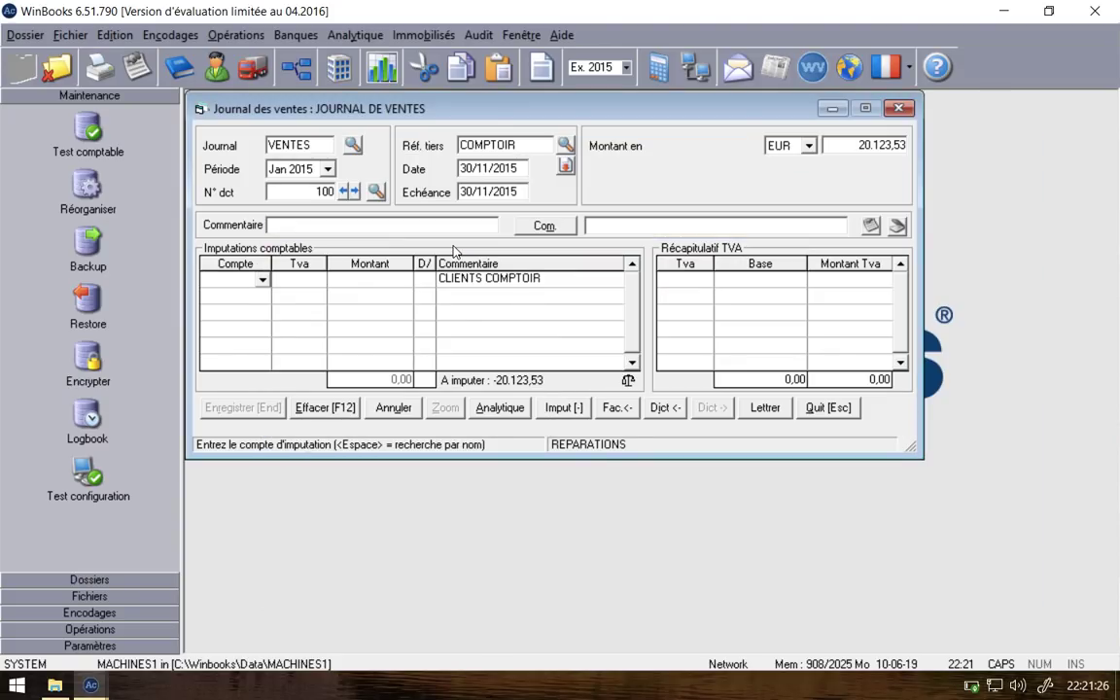
key(Return)
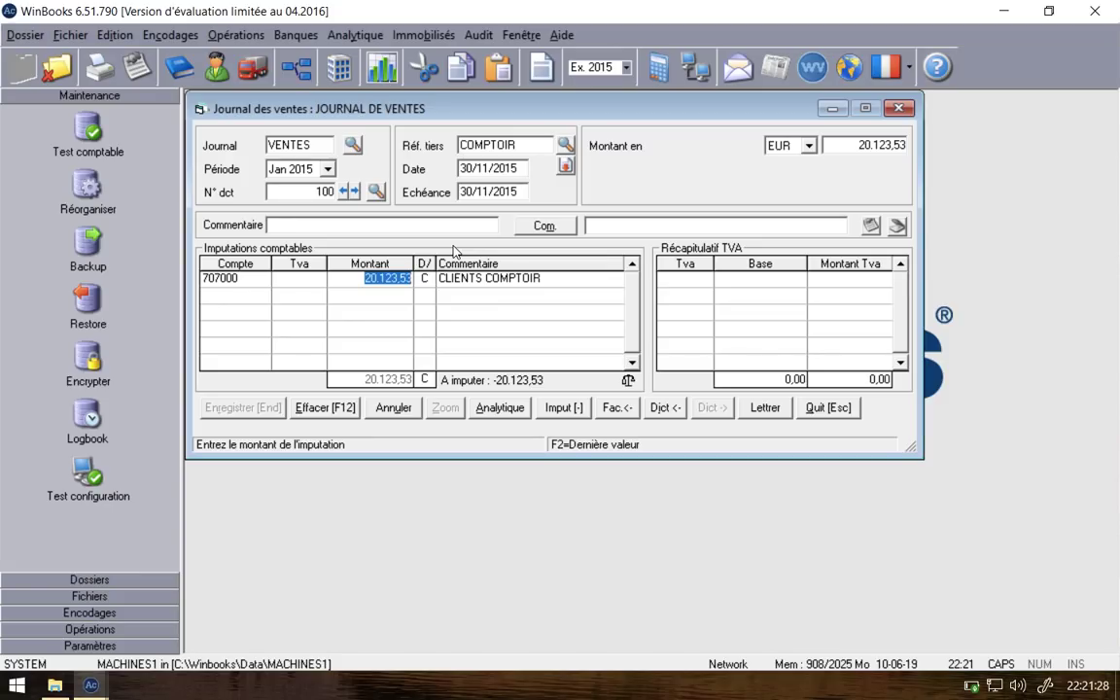
text(5)
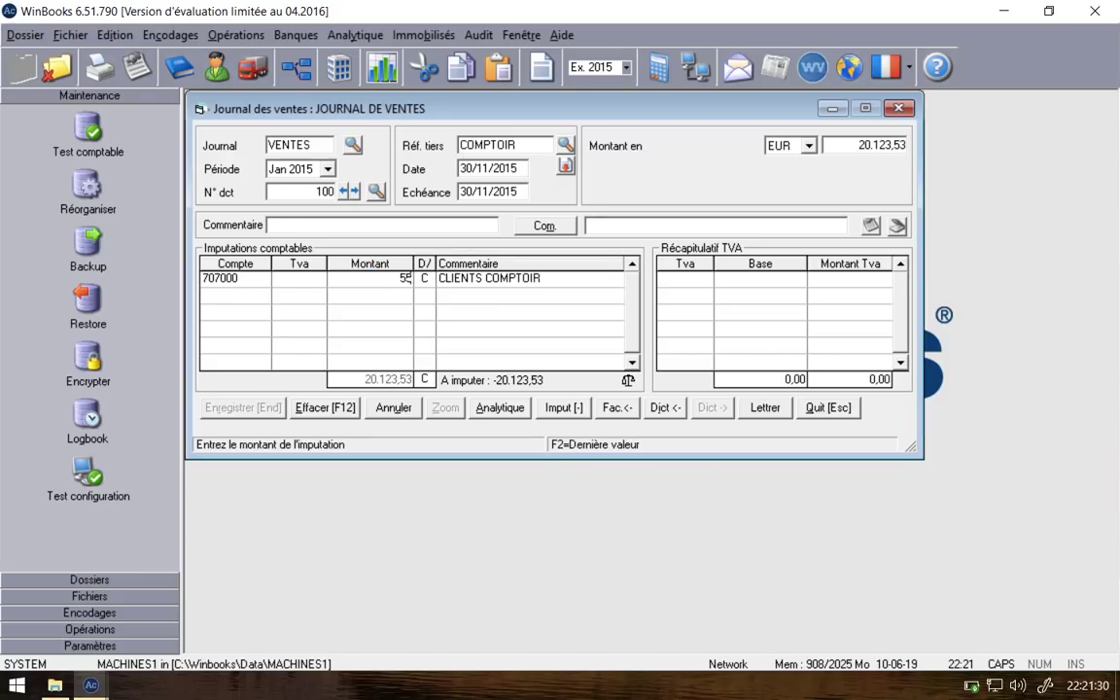
text(.535,50)
key(Return)
key(Return)
key(Return)
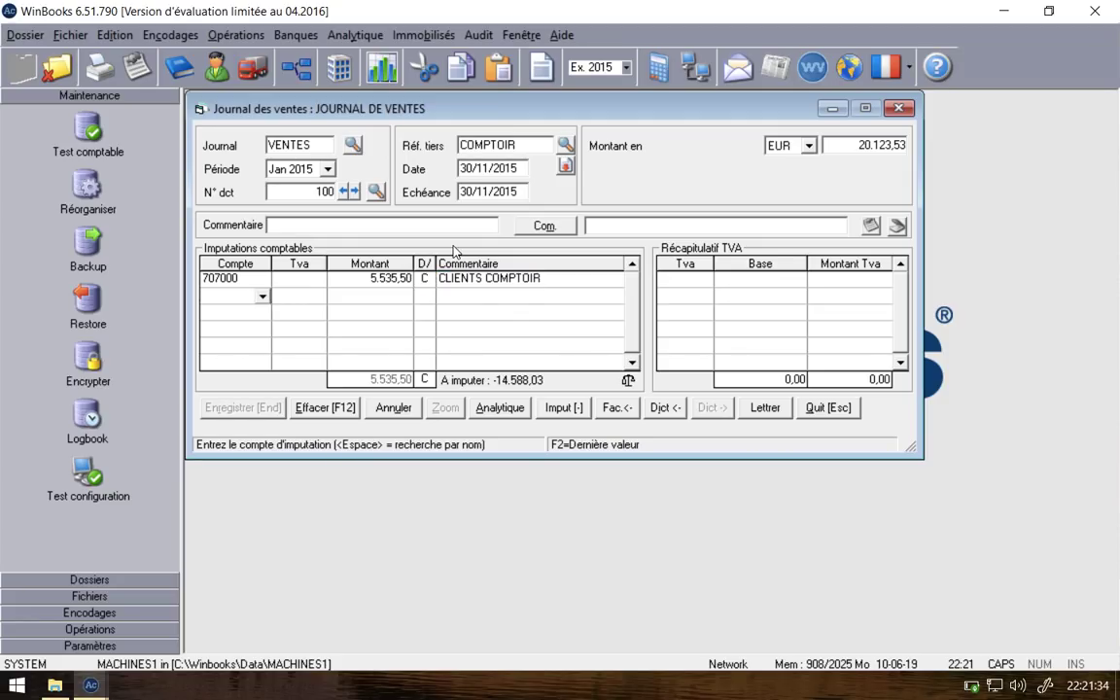
Step: Add a posting line on account 707001 ATELIERS COUTURE with an amount of 992,00 on the credit side
key(Return)
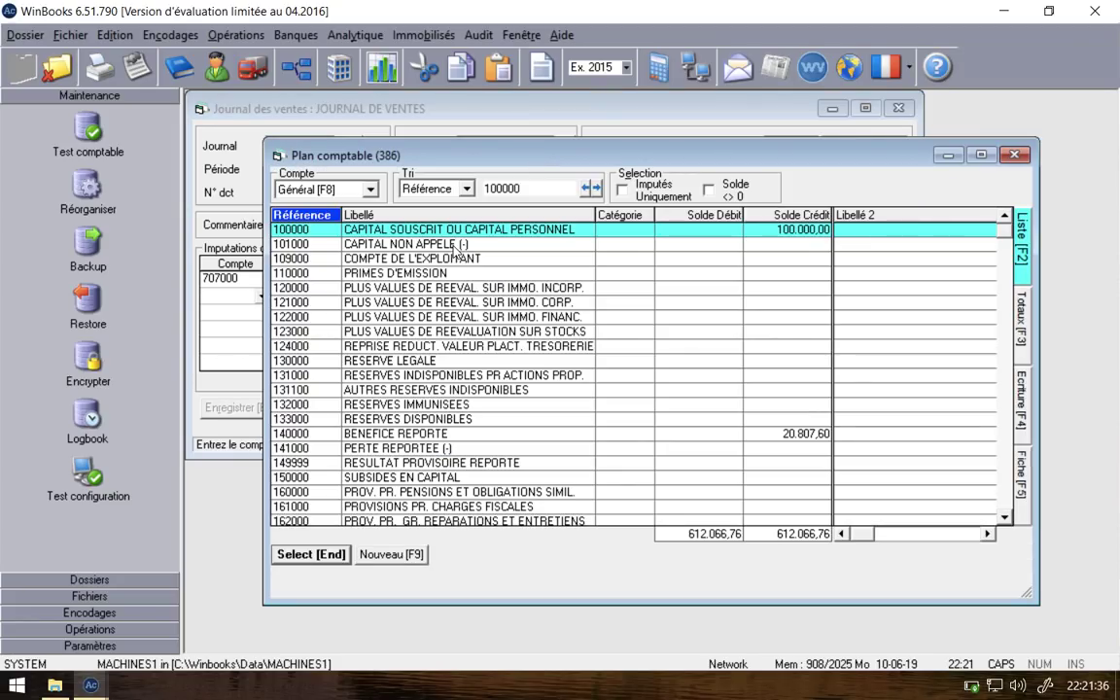
text(707001)
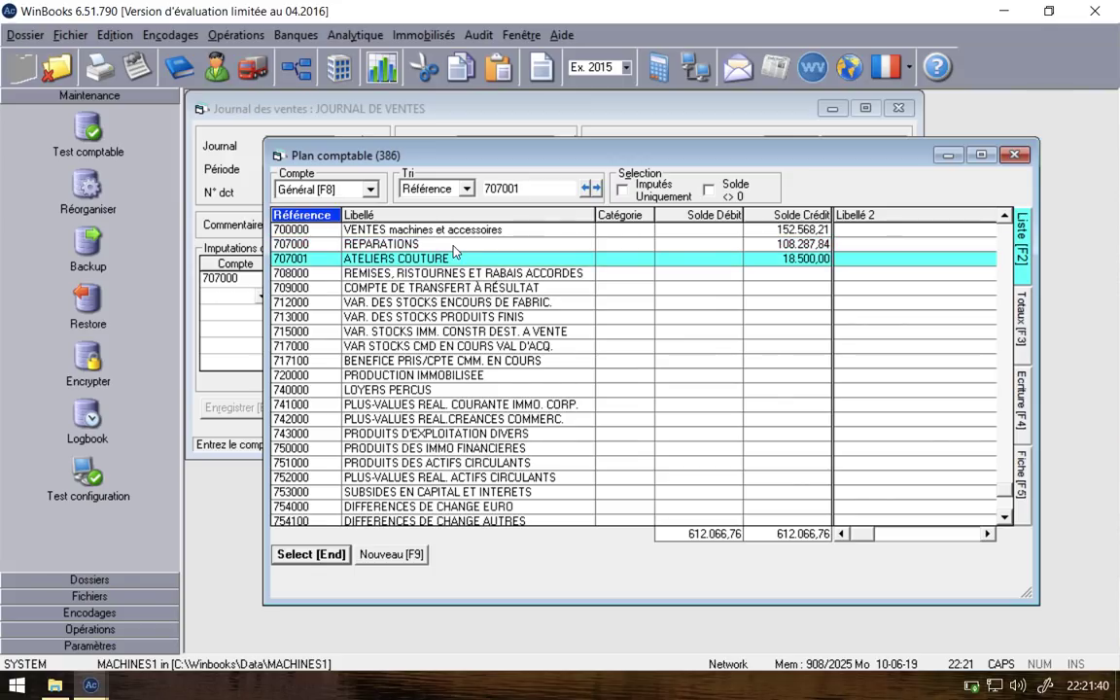
key(Return)
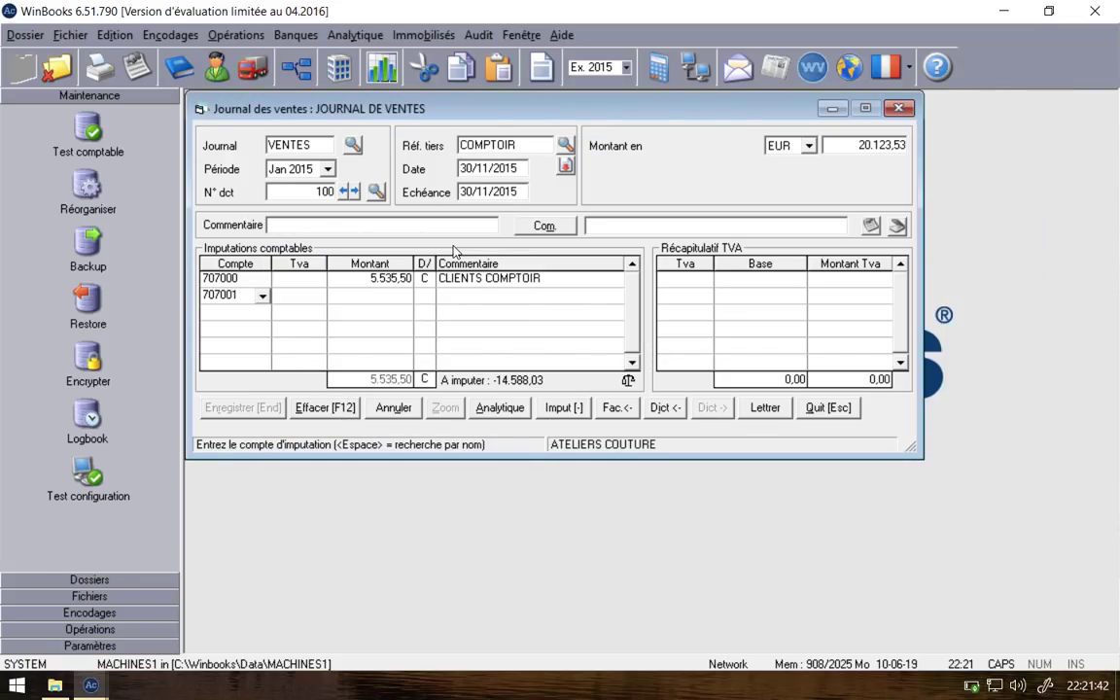
key(Return)
text(99)
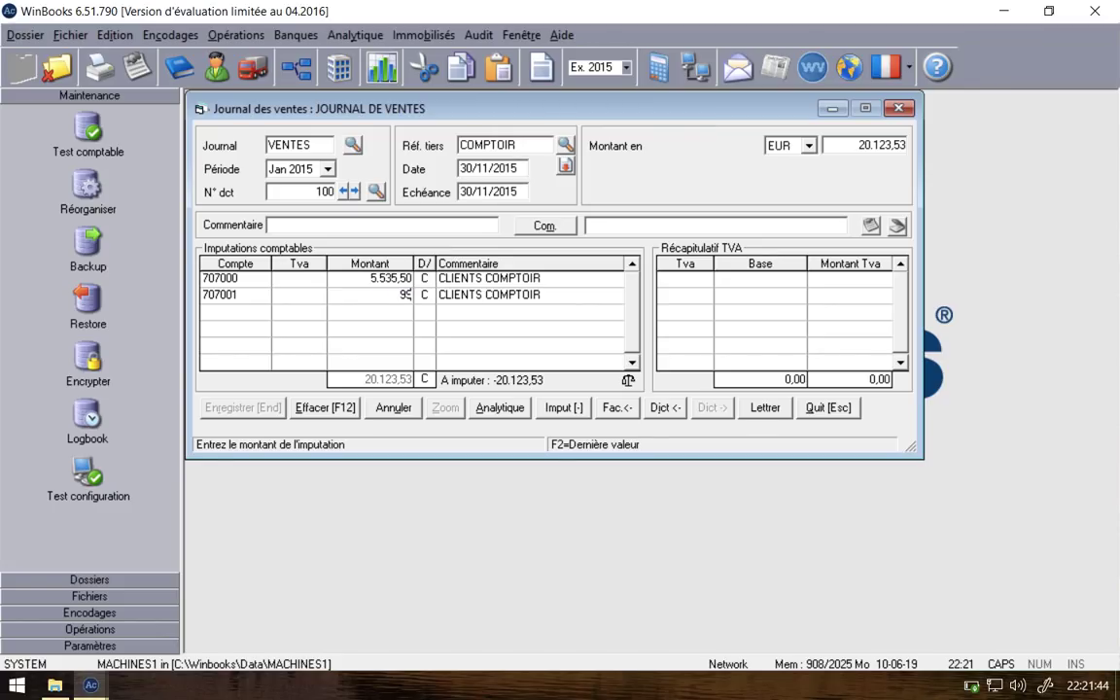
text(2)
key(Return)
key(Return)
Step: Add a third posting line on account 700000 VENTES machines et accessoires for the remaining amount
key(Return)
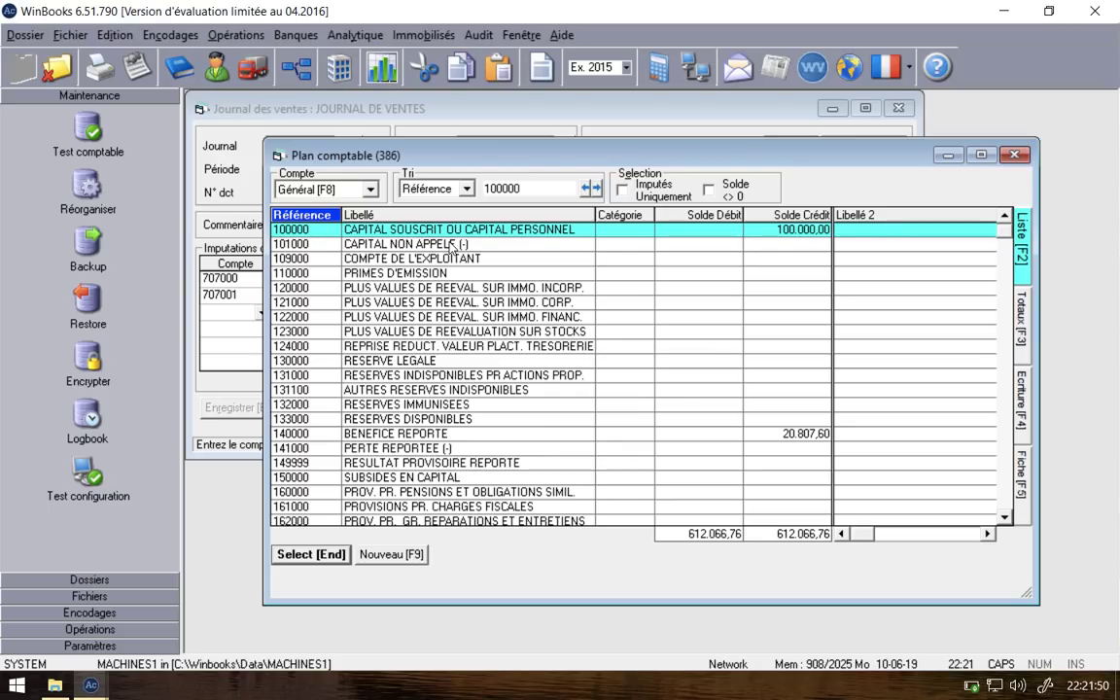
text(700000)
key(Return)
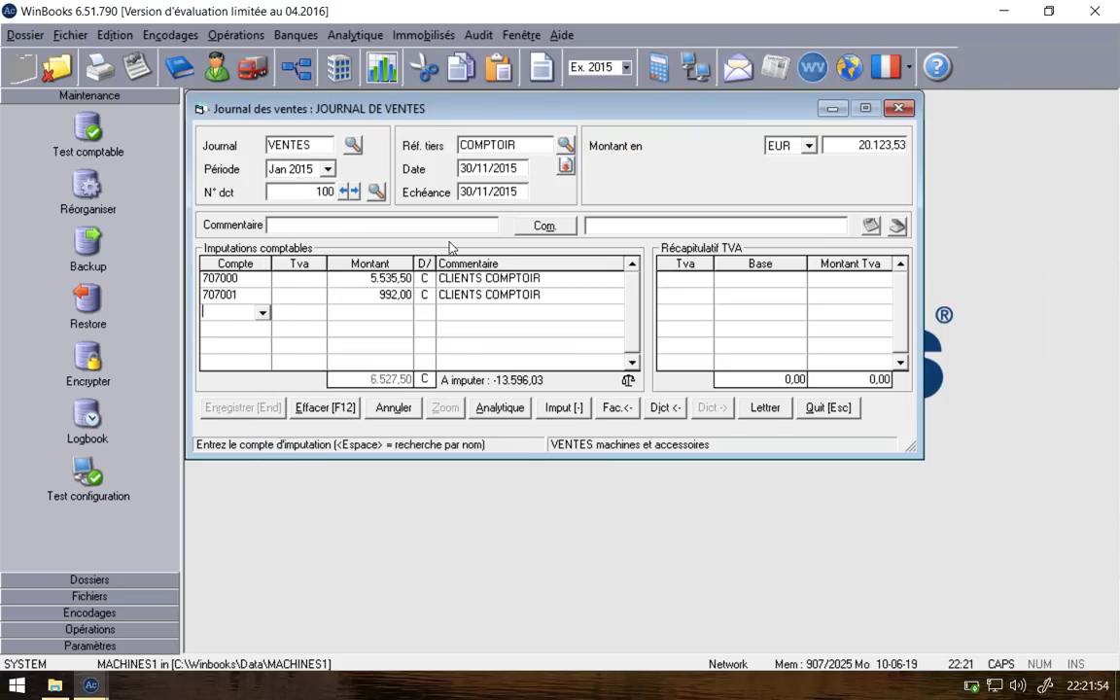
Step: Apply the 21% sales VAT code to the 707000, 707001 and 700000 lines
click(319, 280)
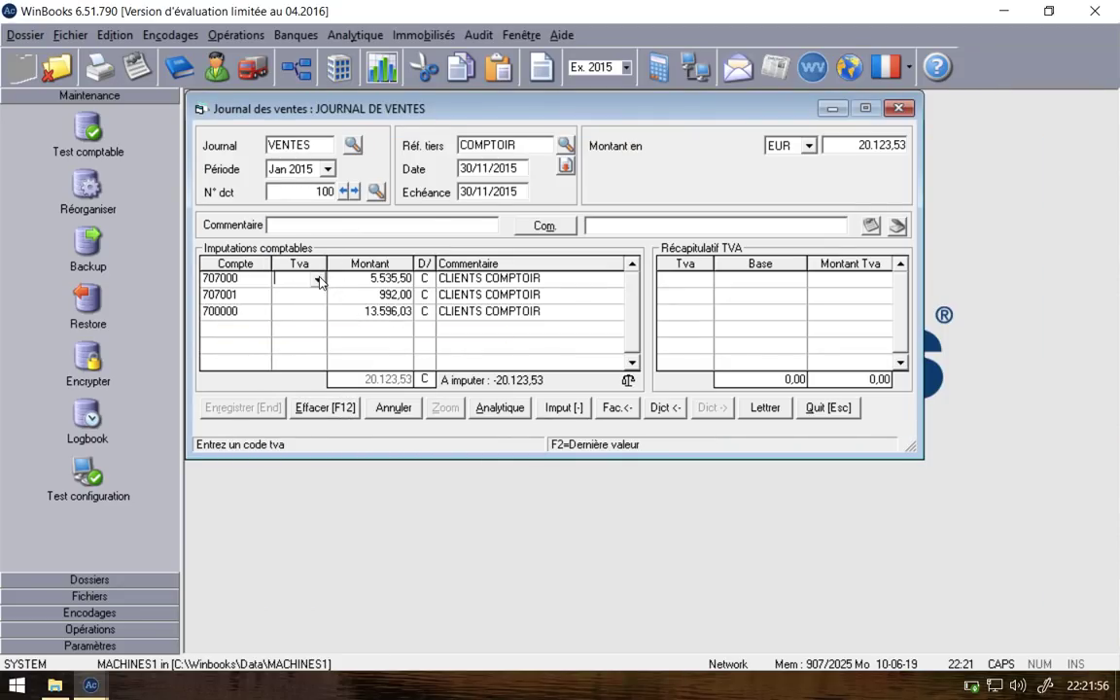
click(319, 280)
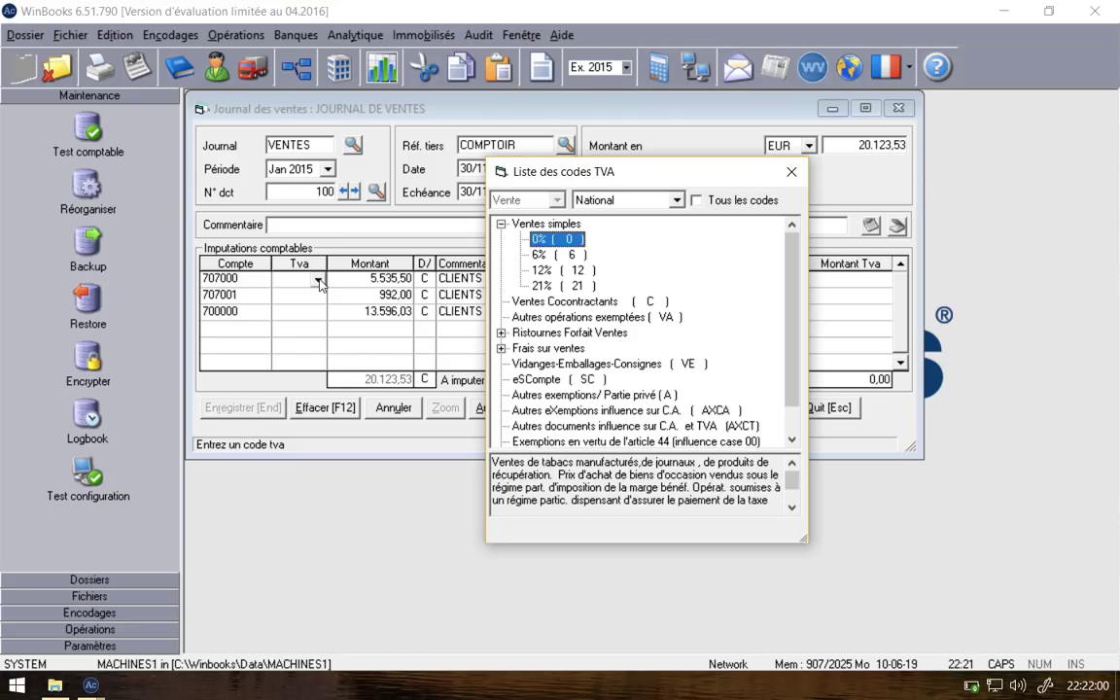
double_click(550, 285)
key(Return)
key(Left)
text(21)
key(Down)
text(21)
key(Return)
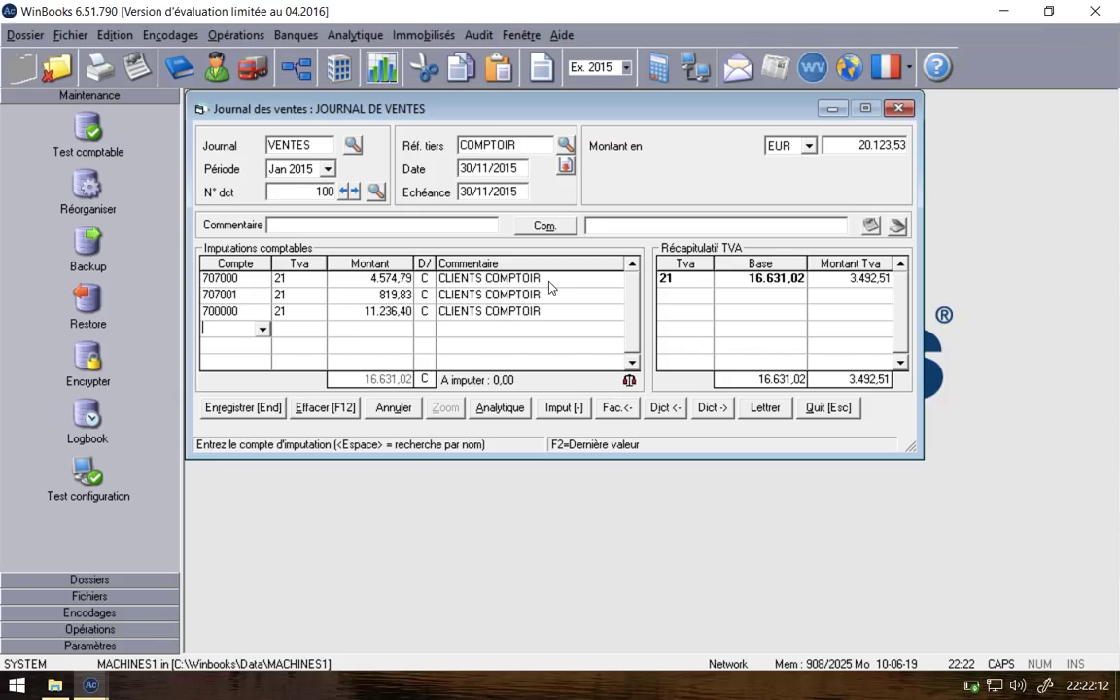
Step: Open the analytical allocation of sales document 100 and allocate the 707000 line to activity REPARATION and location WAVRE
click(279, 410)
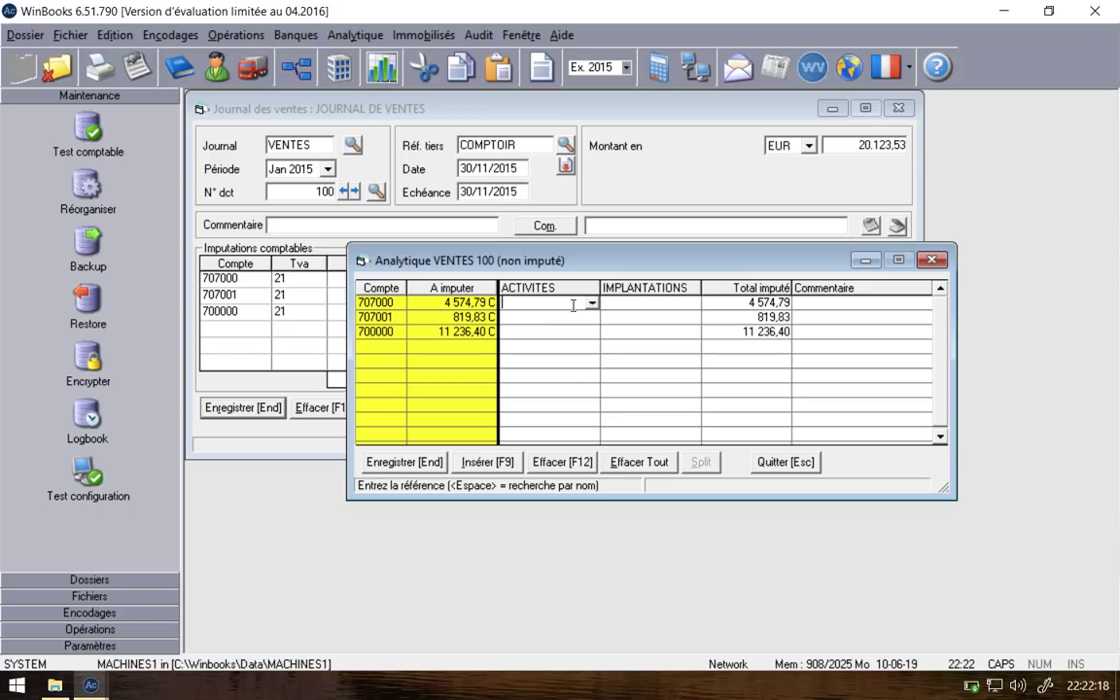
drag(577, 269, 586, 371)
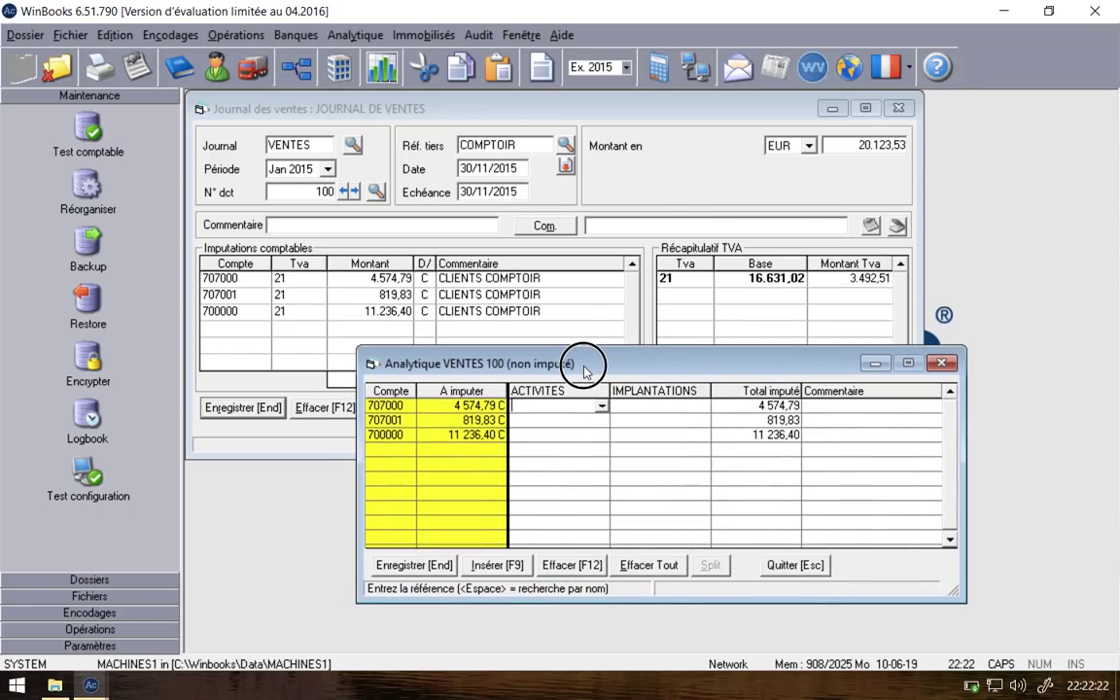
text(REPARATION)
key(Return)
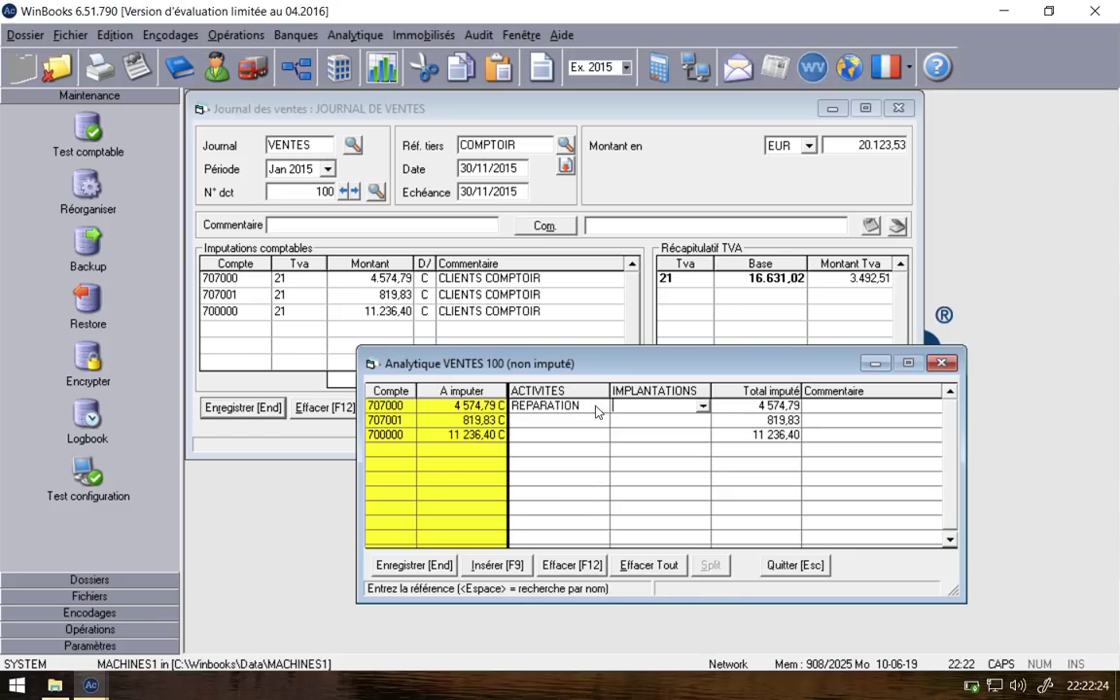
text(W)
key(Return)
Step: Allocate the 707001 line to ATELIERS and the 700000 line to VENTES, both at WAVRE, and save the allocation and document
text(ATELIERS)
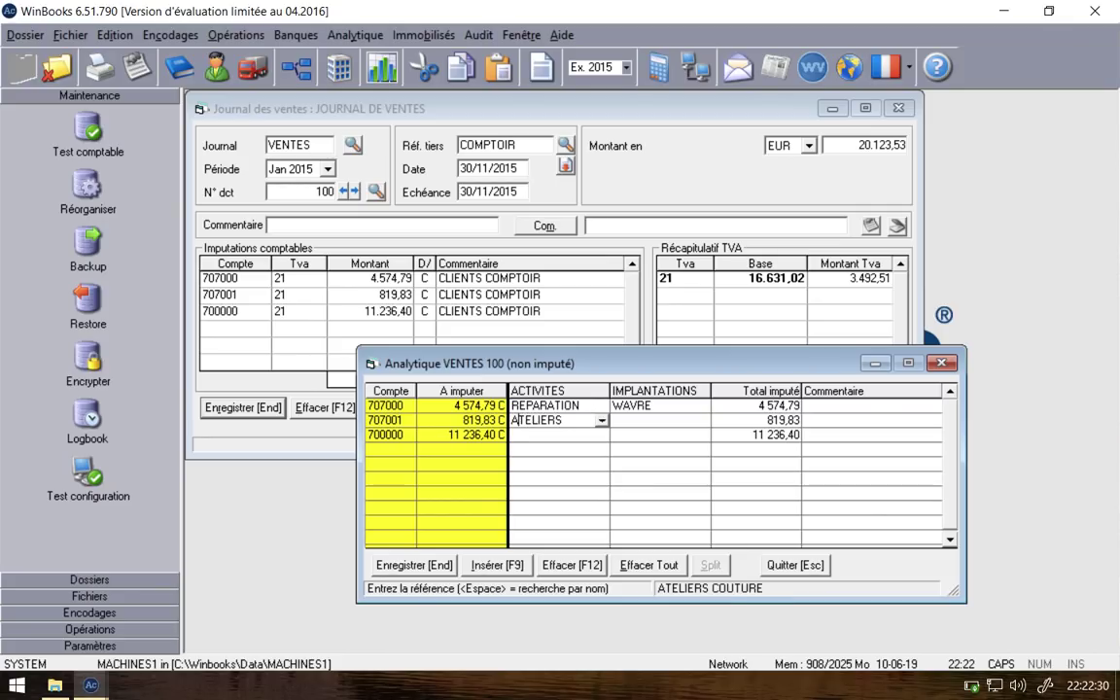
key(Return)
text(VENTES)
key(Return)
text(W)
key(Return)
text(W)
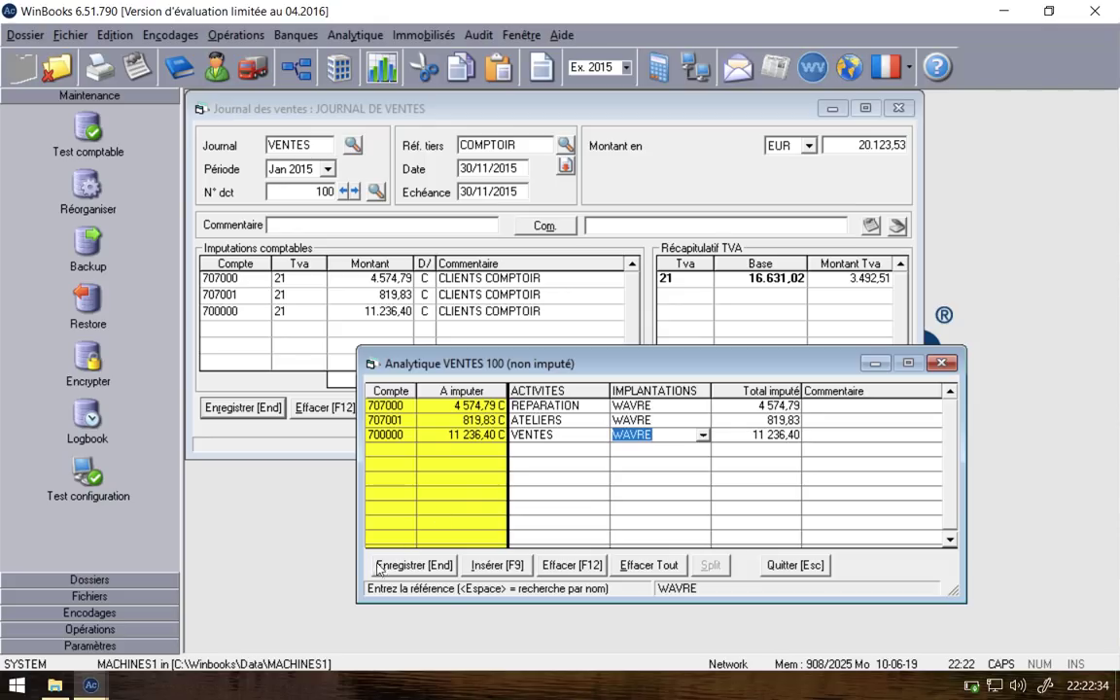
key(End)
key(End)
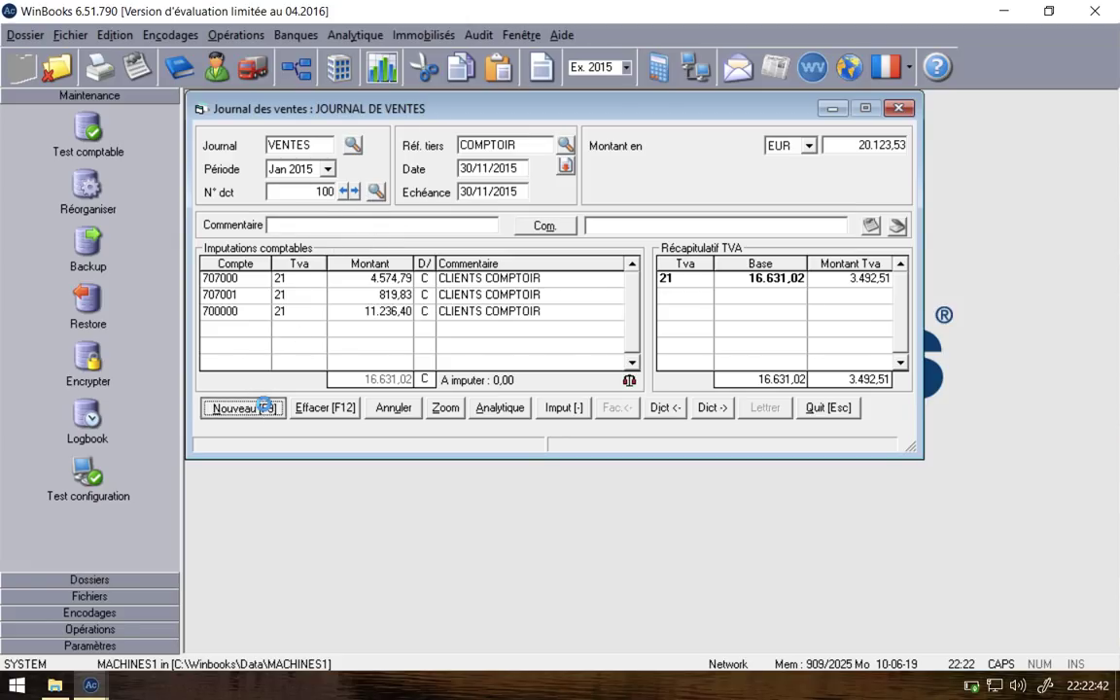
Step: Start a new sales document for COMPTOIR dated 20/11/2015, accepting the out-of-period date
click(243, 407)
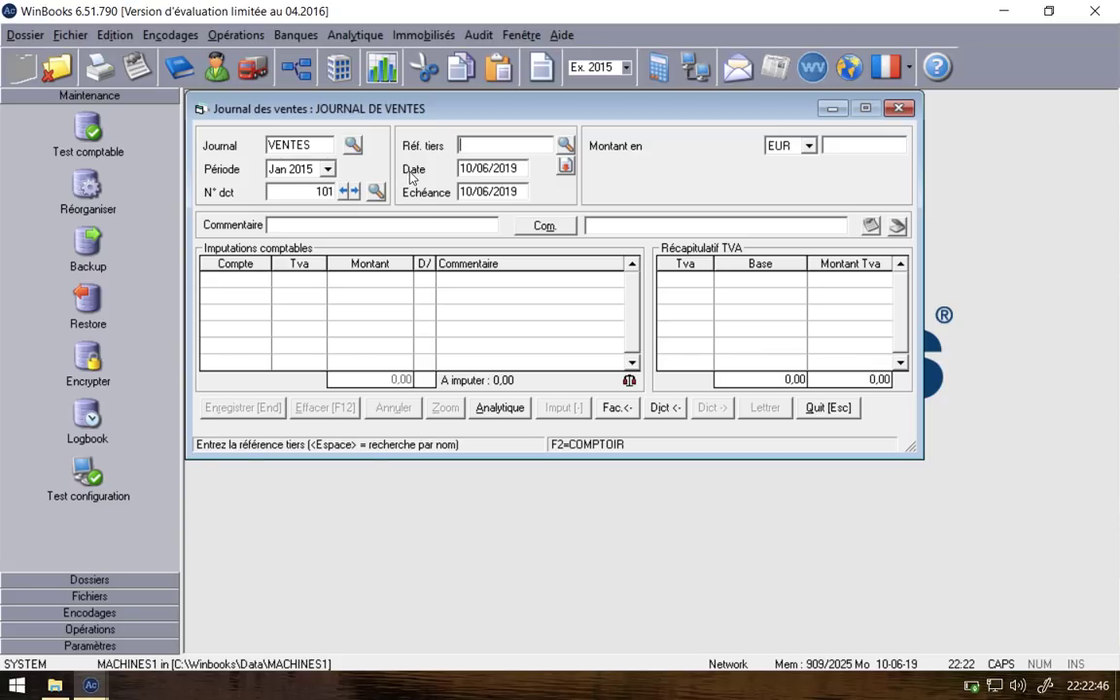
key(F2)
key(Return)
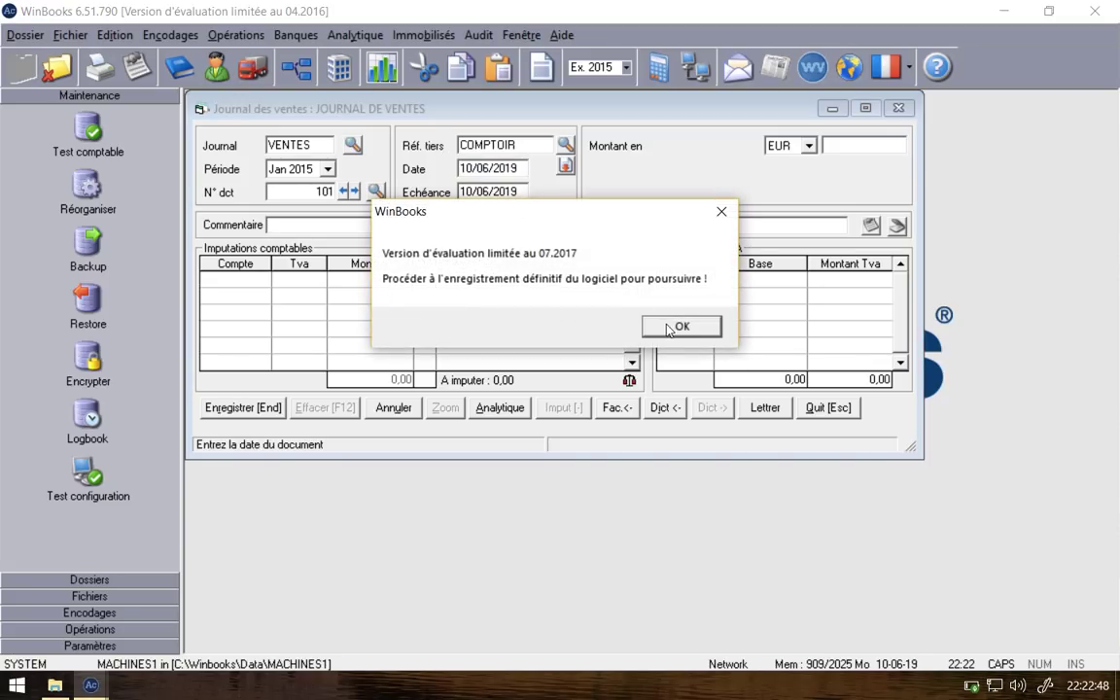
click(667, 328)
text(2)
text(0/11/201)
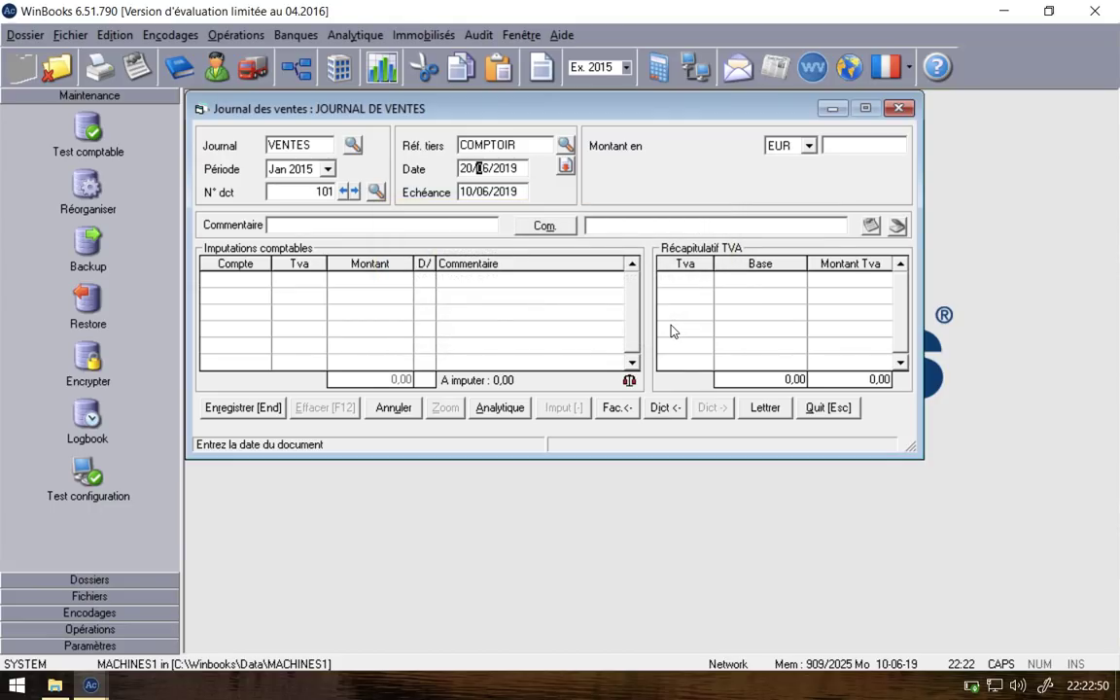
text(5)
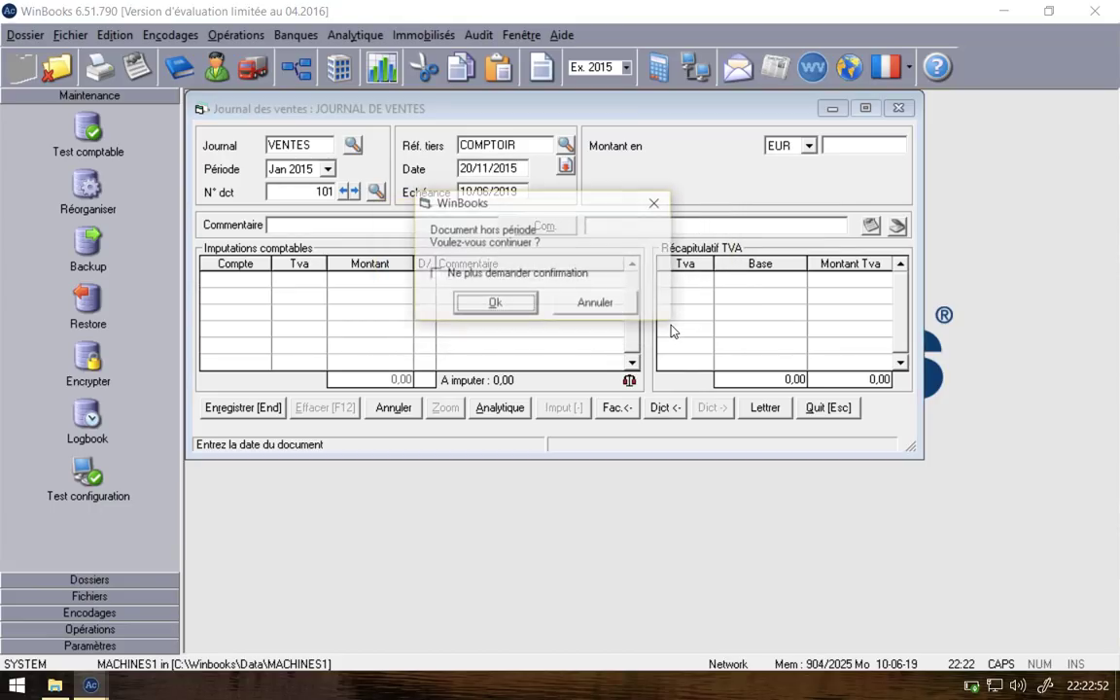
key(Return)
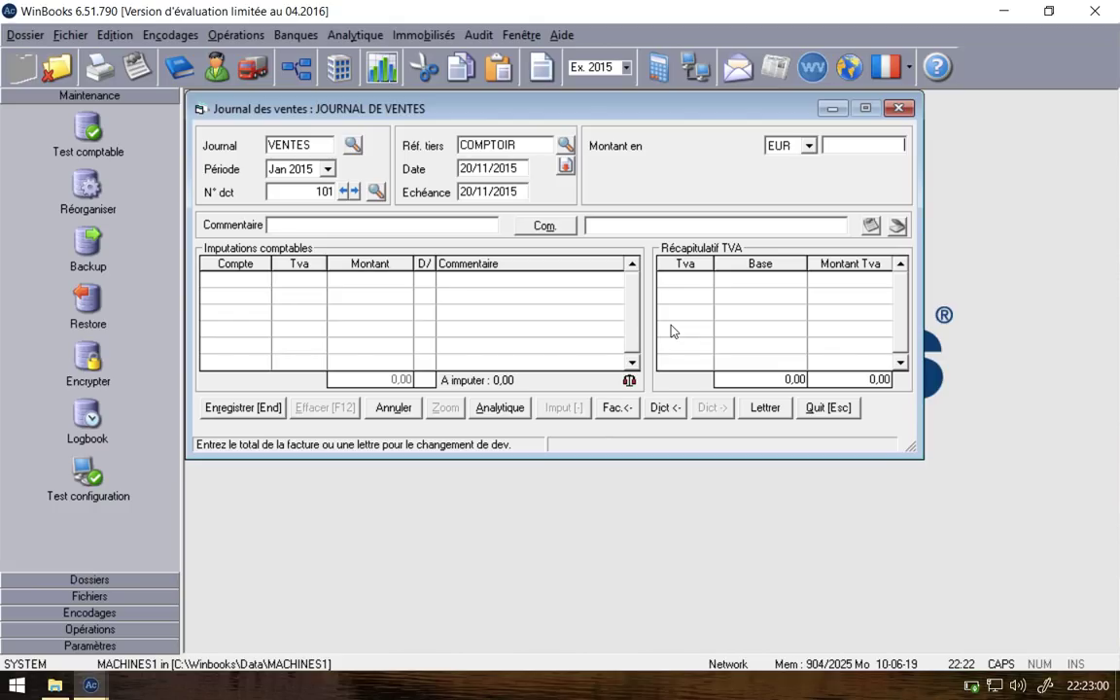
Step: Set the COMPTOIR document's total to 14.651,91 EUR
text(14.651)
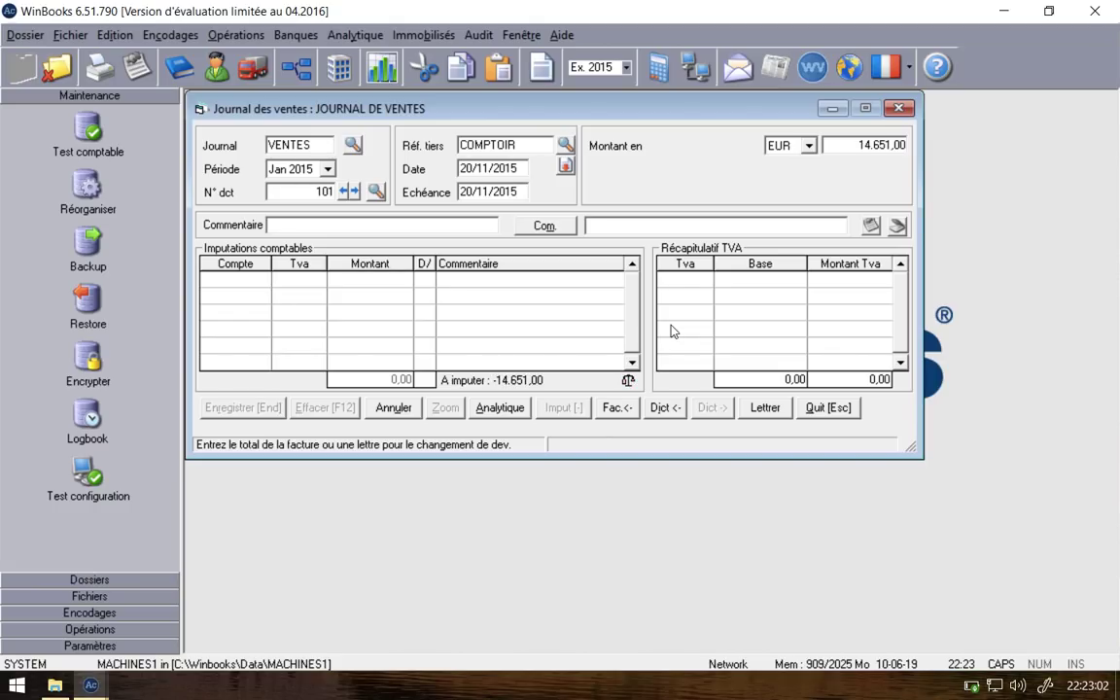
text(,91)
key(Return)
key(Return)
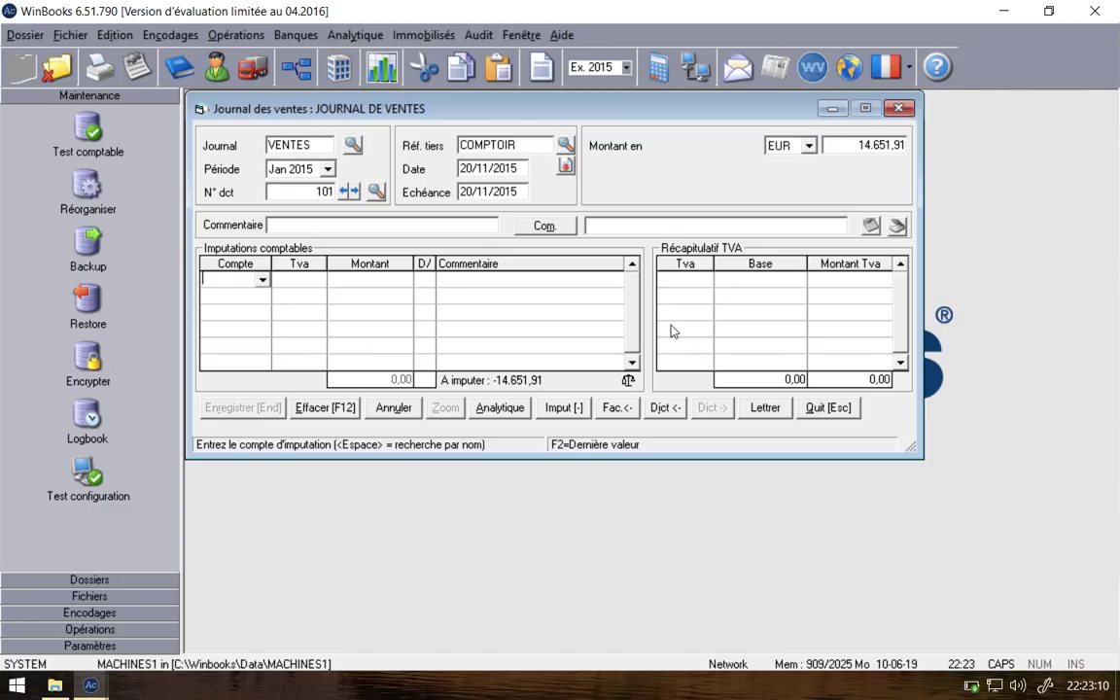
Step: Post the full amount to account 700000 VENTES machines et accessoires with the 21% sales VAT code
key(Return)
text(700000)
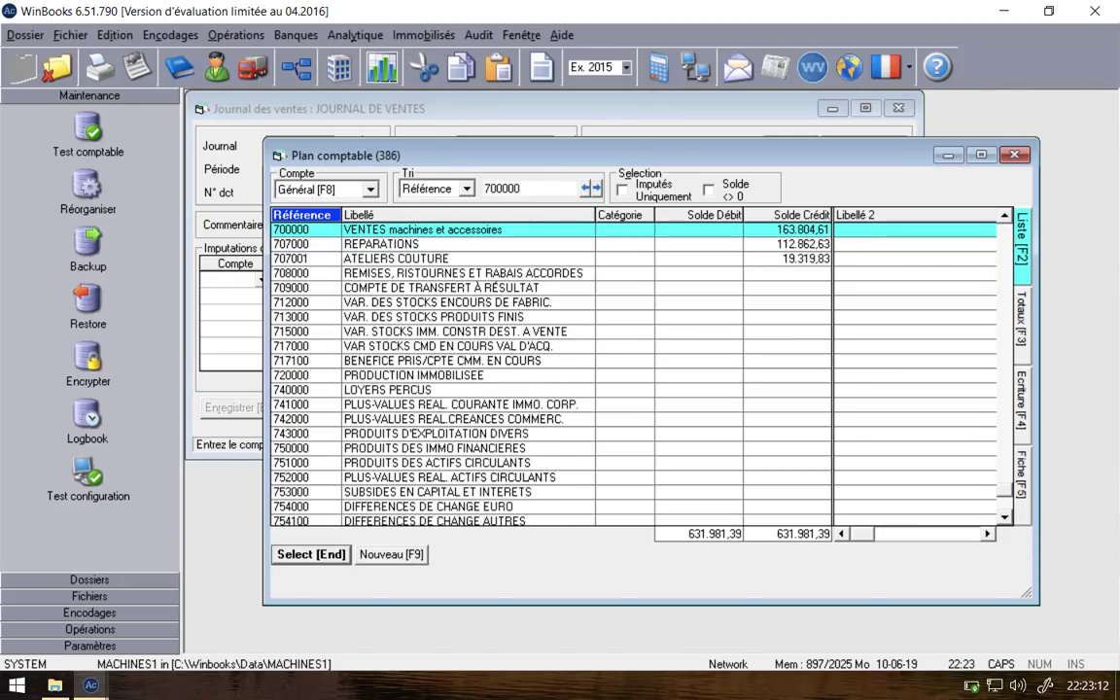
key(Return)
key(Return)
key(shift+Tab)
text(21)
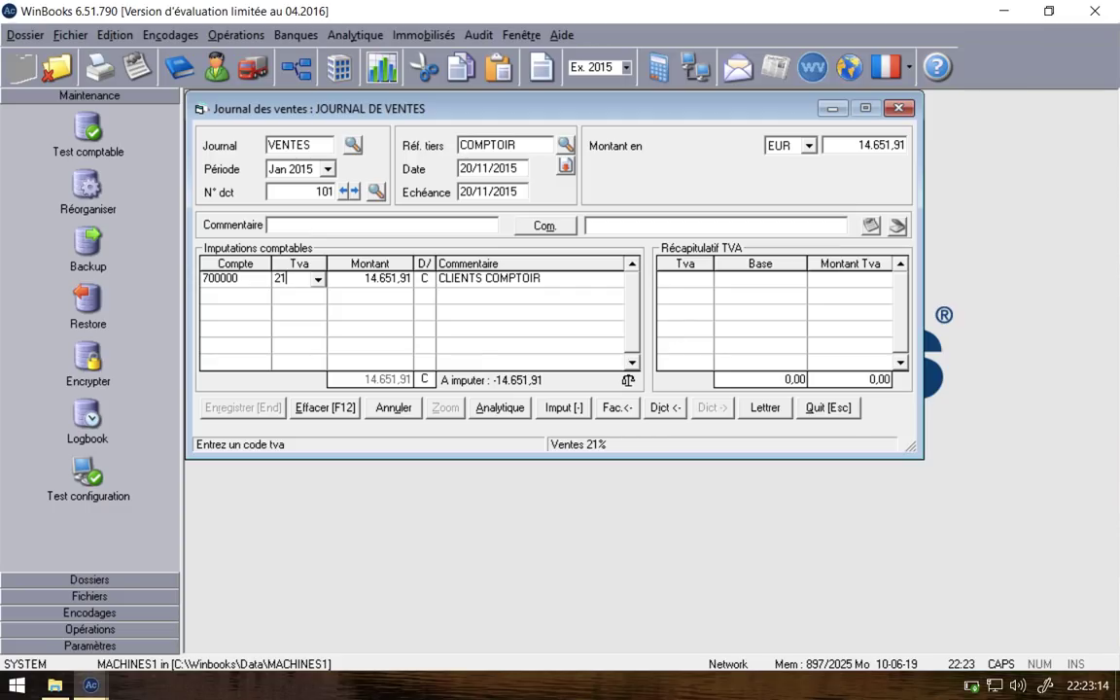
key(Return)
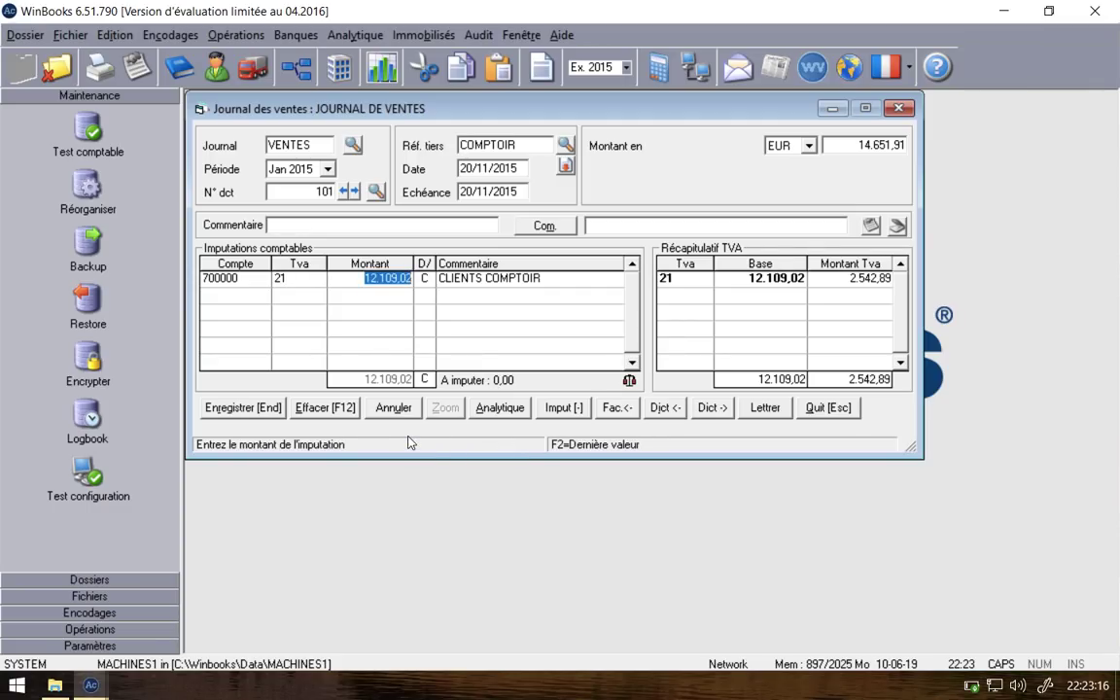
Step: Save the document with the 700000 line allocated to activity VENTES and location IXELLES
click(280, 413)
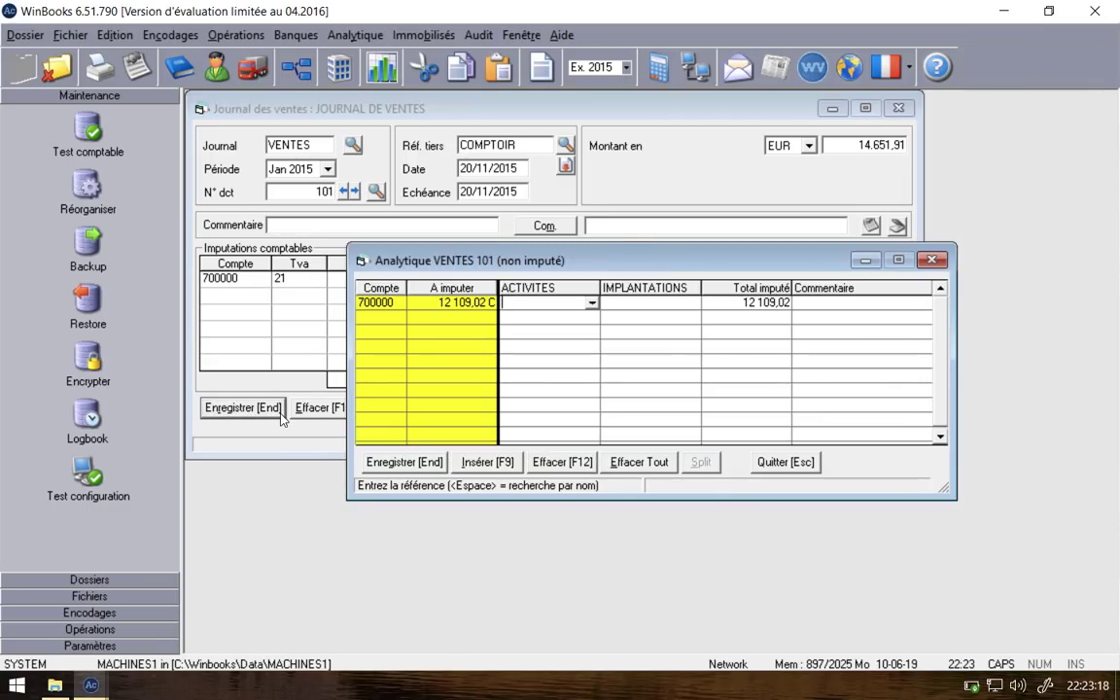
text(VENTES)
key(Return)
text(W)
key(BackSpace)
text(IXELLES)
click(381, 463)
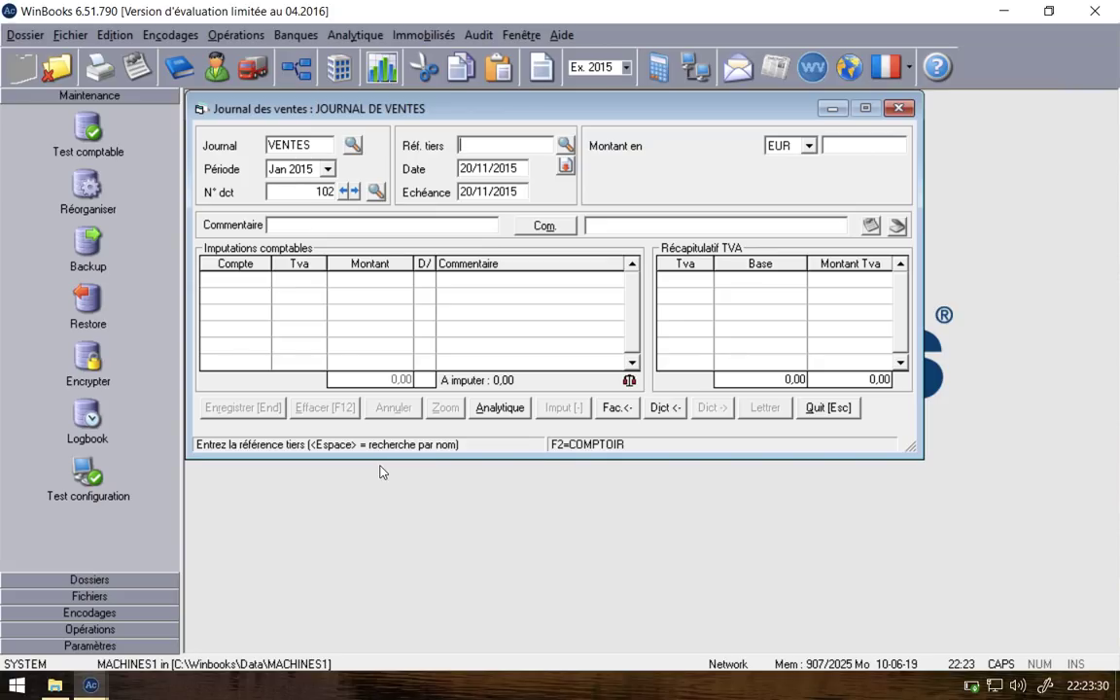
Step: Enter a new sales document for client PARIS dated 30/11/2015 with a total of 2.923,00 EUR
text(PARIS)
key(Return)
text(30)
key(Return)
key(Return)
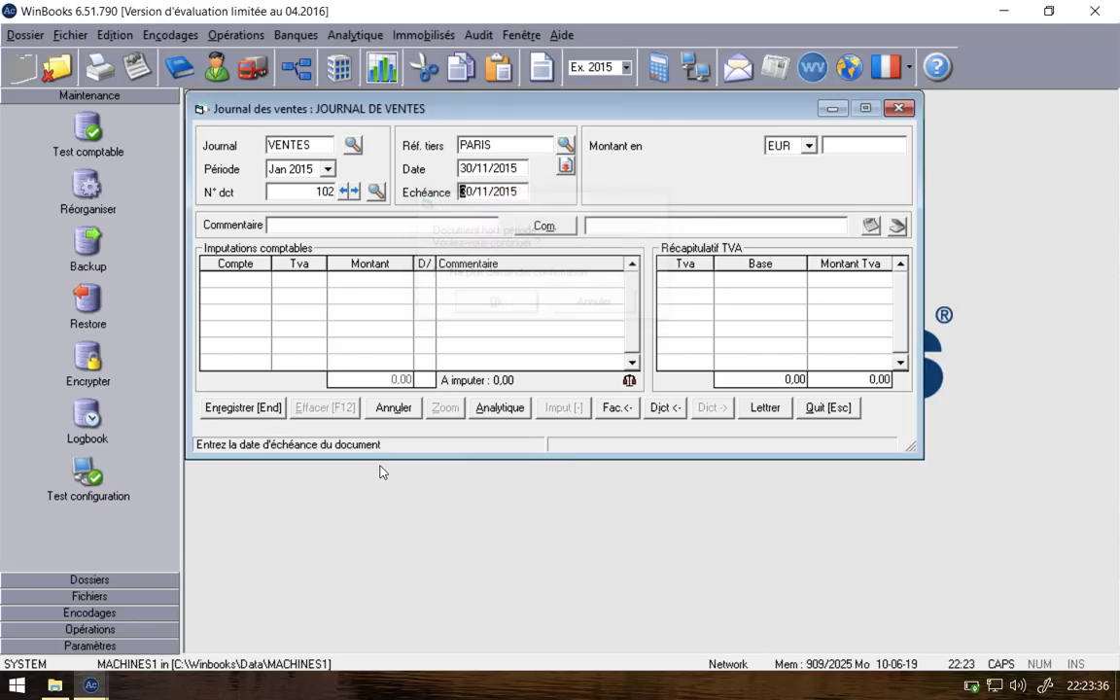
key(Return)
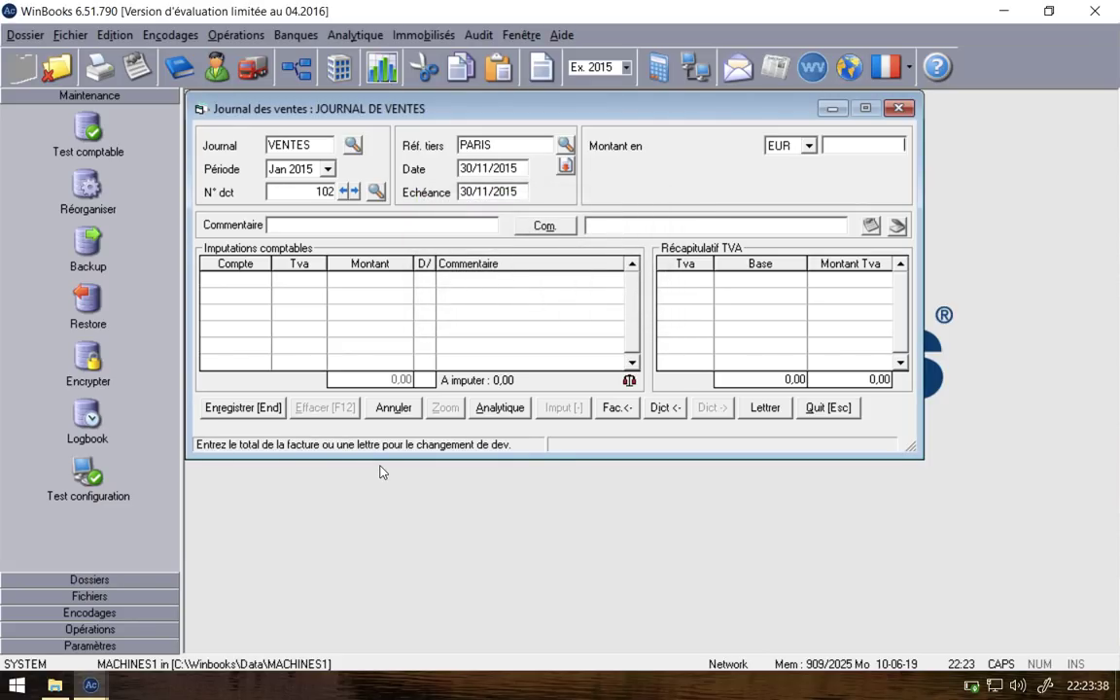
text(2923)
key(Return)
key(Return)
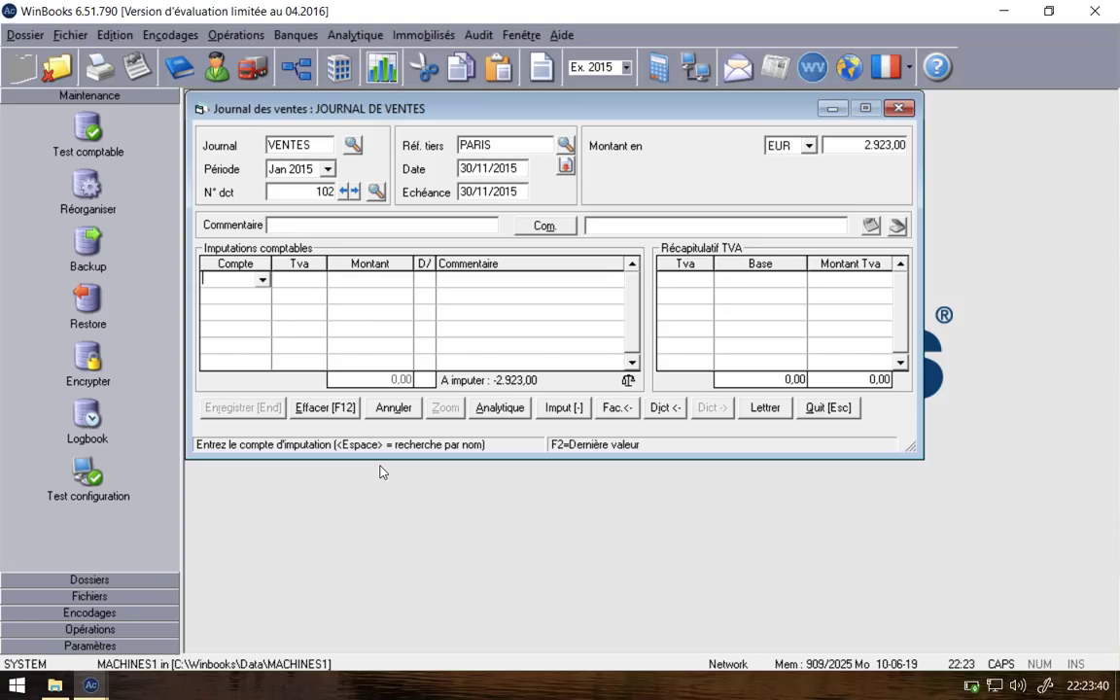
Step: Add a posting line on account 700000 VENTES machines et accessoires for the PARIS document's full amount
key(Return)
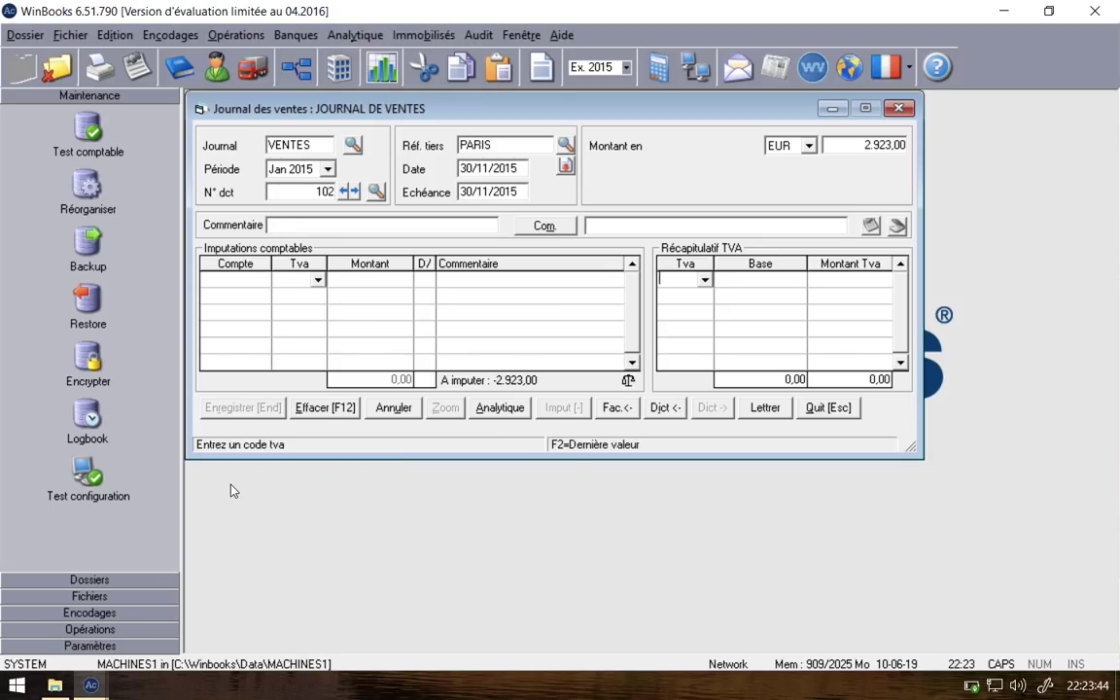
double_click(232, 281)
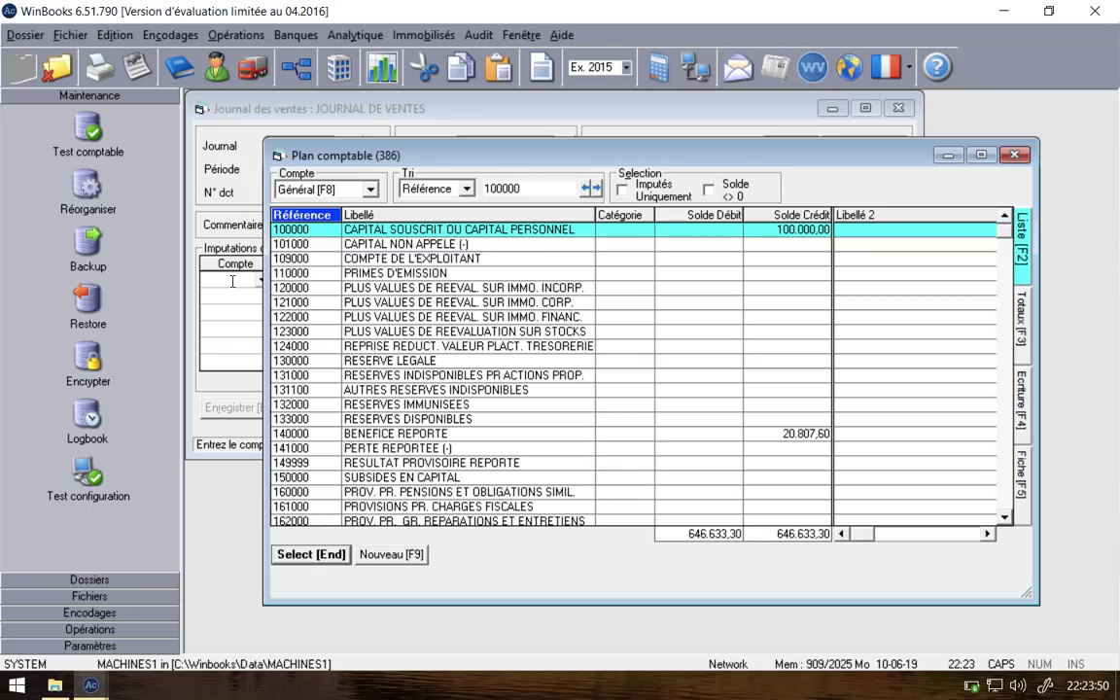
text(7)
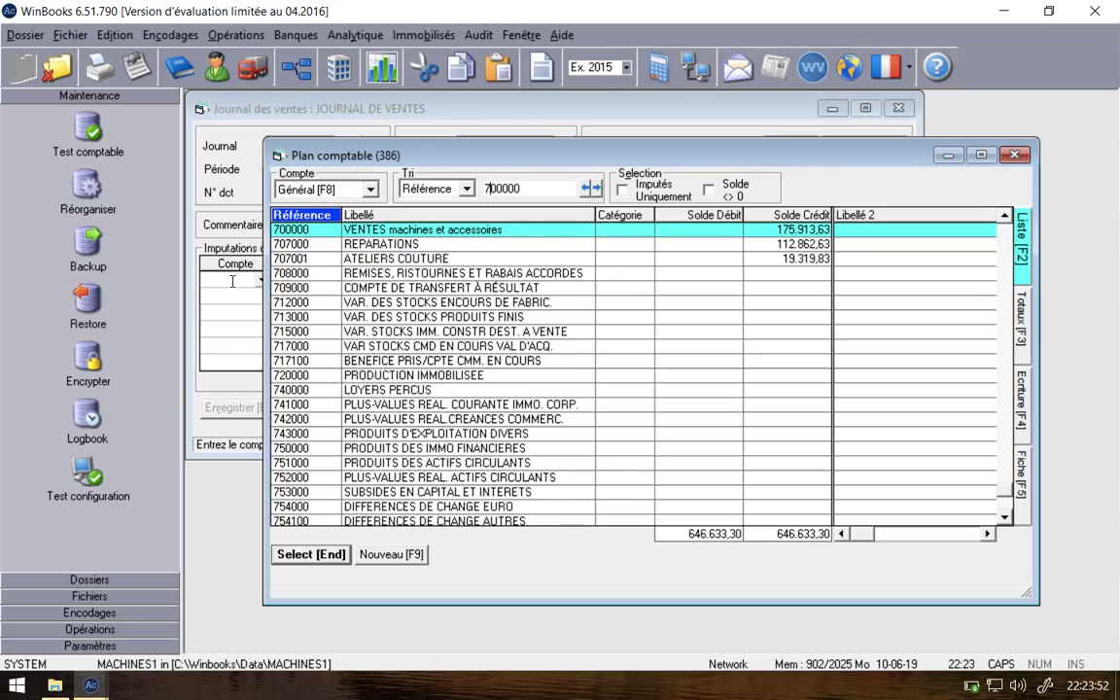
key(Return)
key(Return)
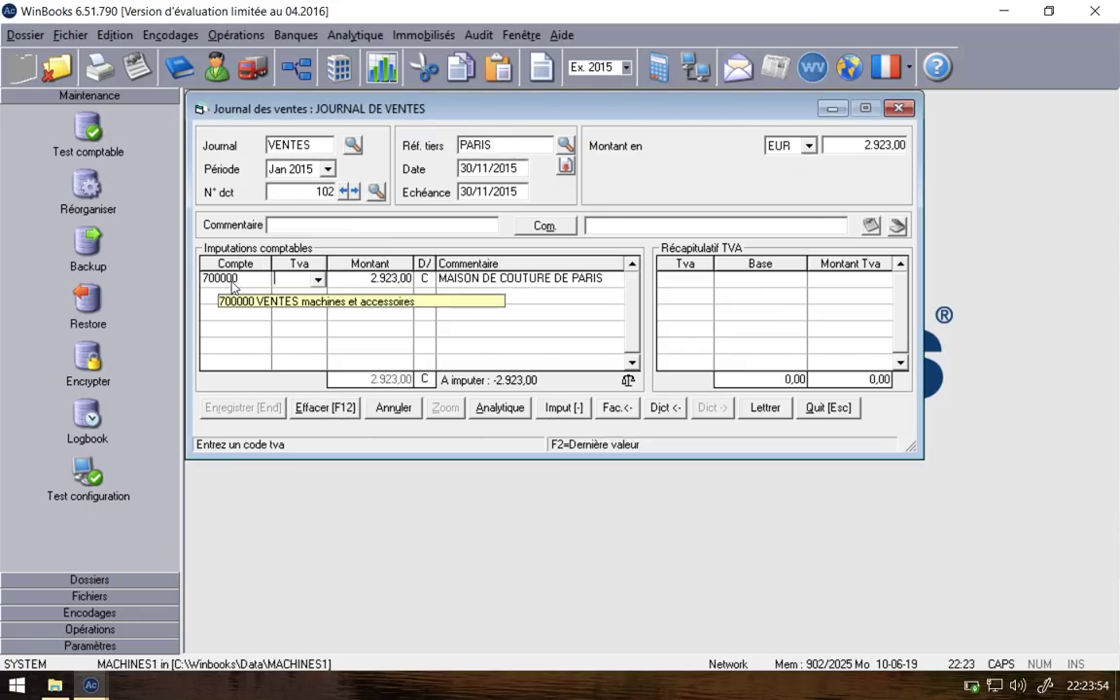
Step: Leave the national VAT code list, then change the country in the PARIS client record to FR FRANCE and save it
key(Return)
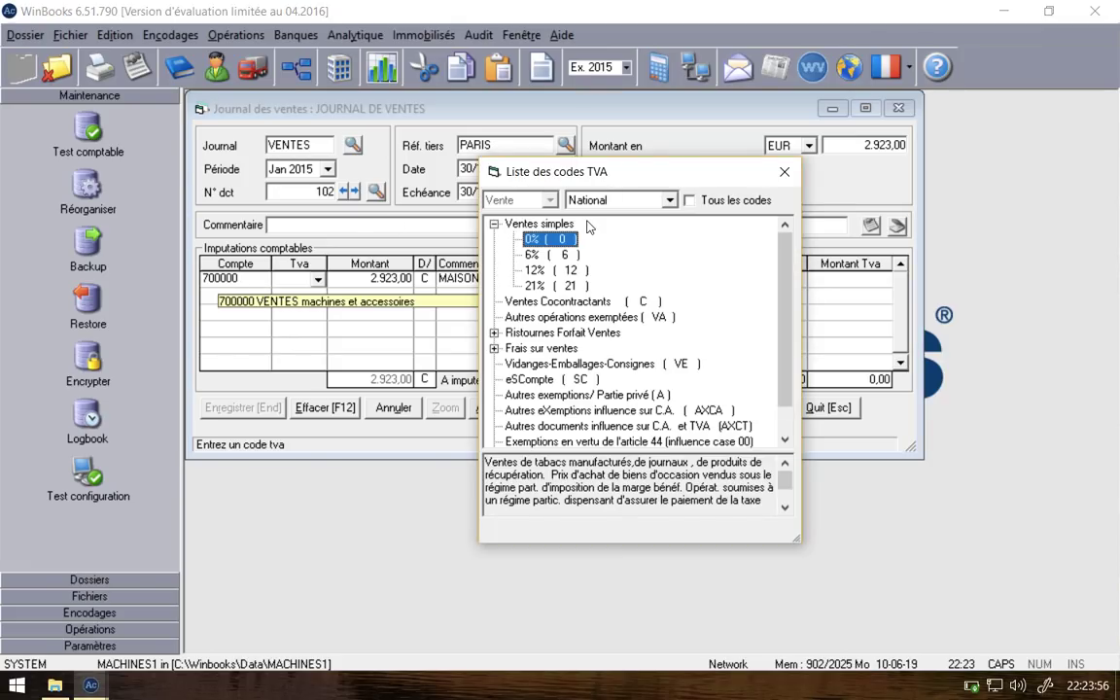
click(784, 171)
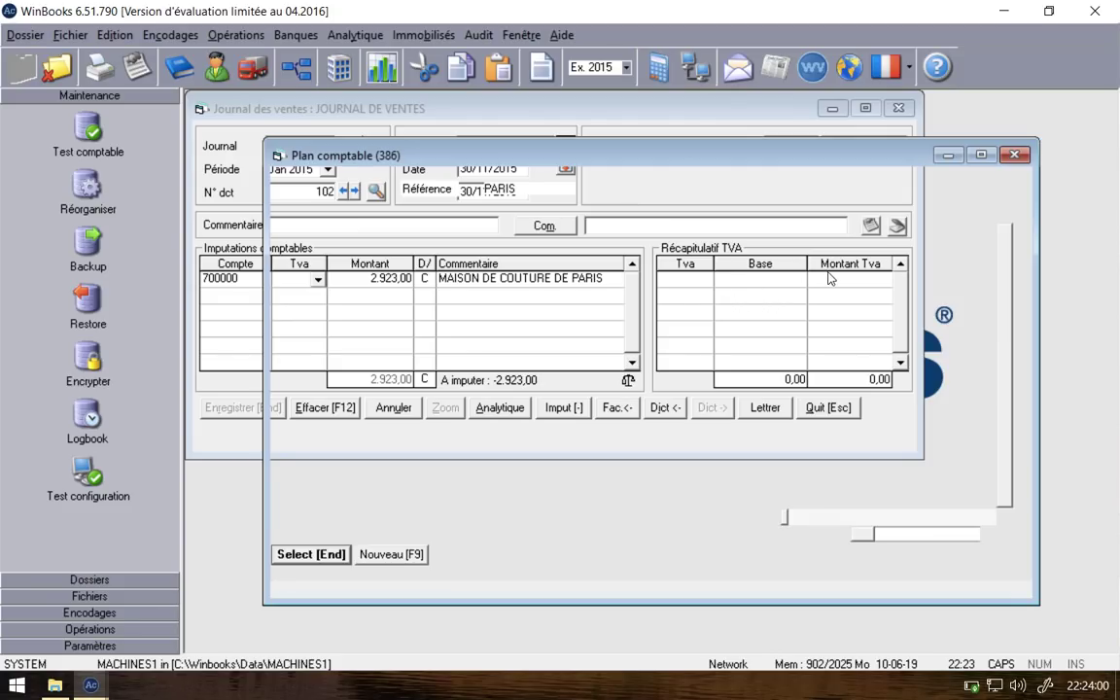
key(F5)
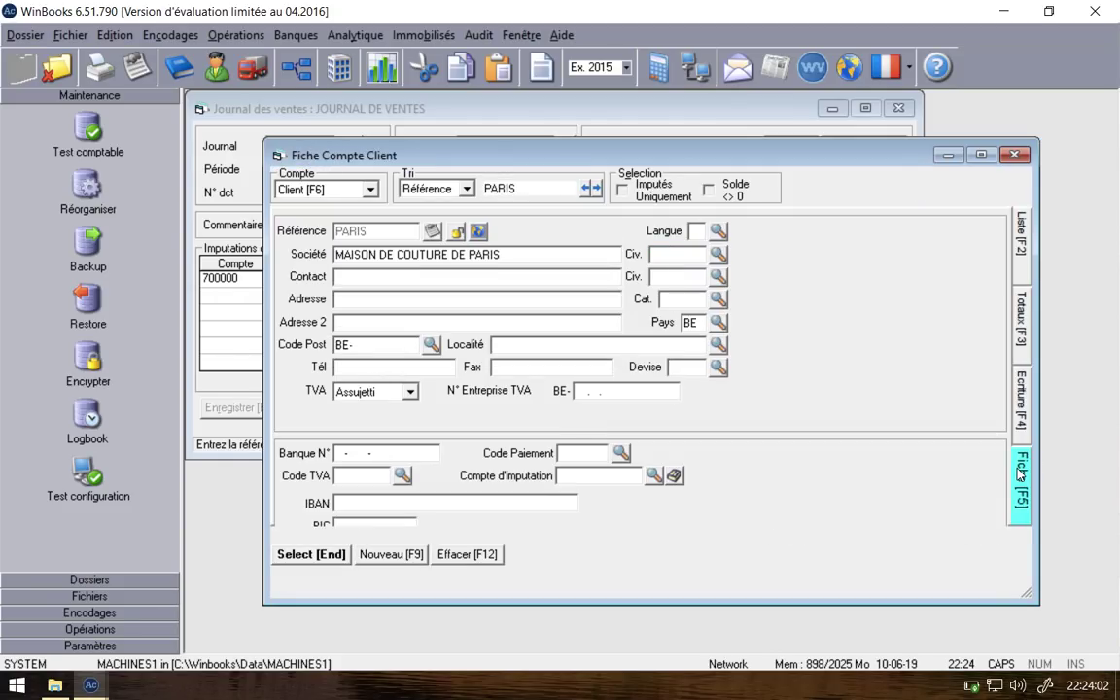
click(719, 322)
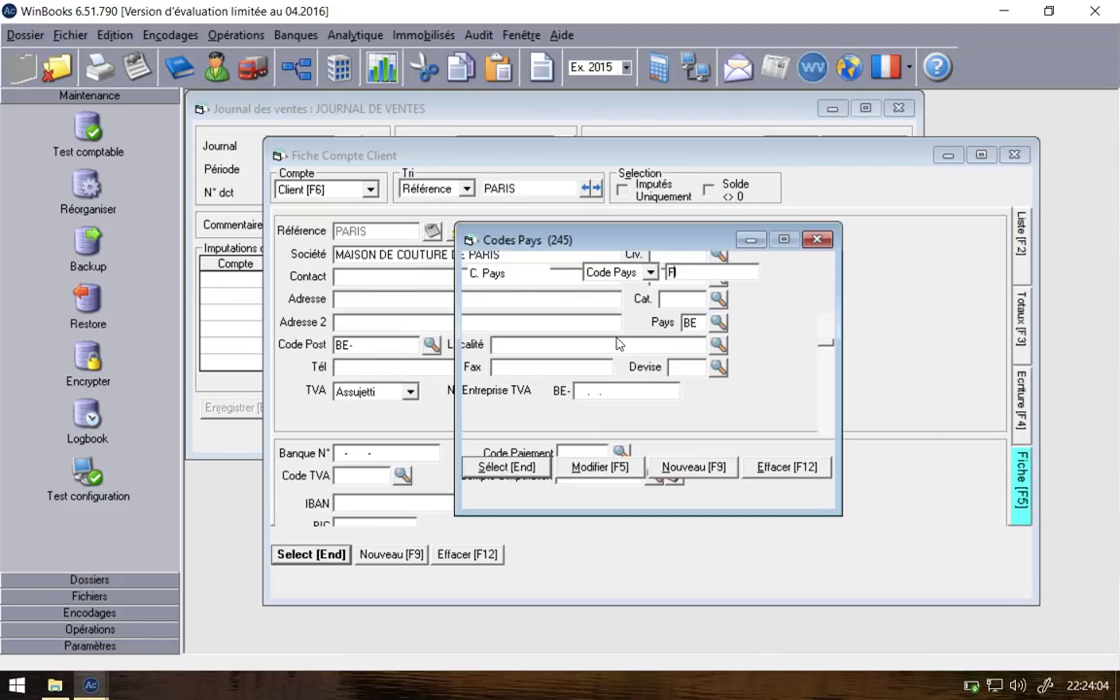
double_click(582, 385)
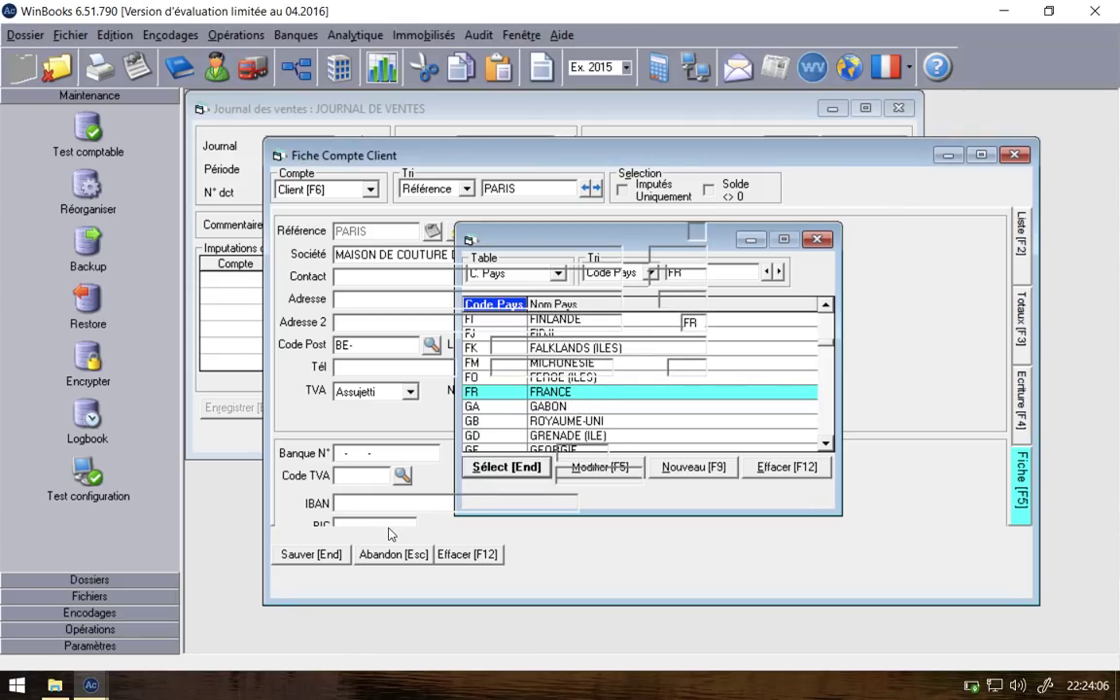
click(316, 554)
key(Return)
key(Return)
Step: Assign the intra-community VAT code EL, EEC Livraison et/ou installation, to the 700000 line
click(319, 280)
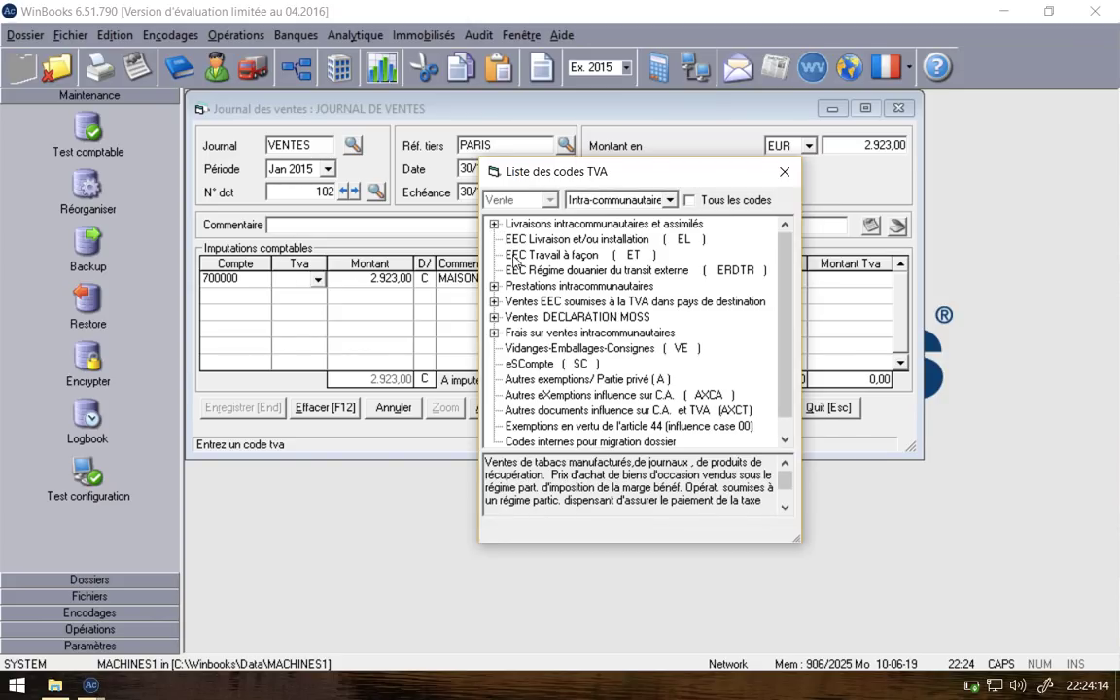
click(494, 302)
click(494, 224)
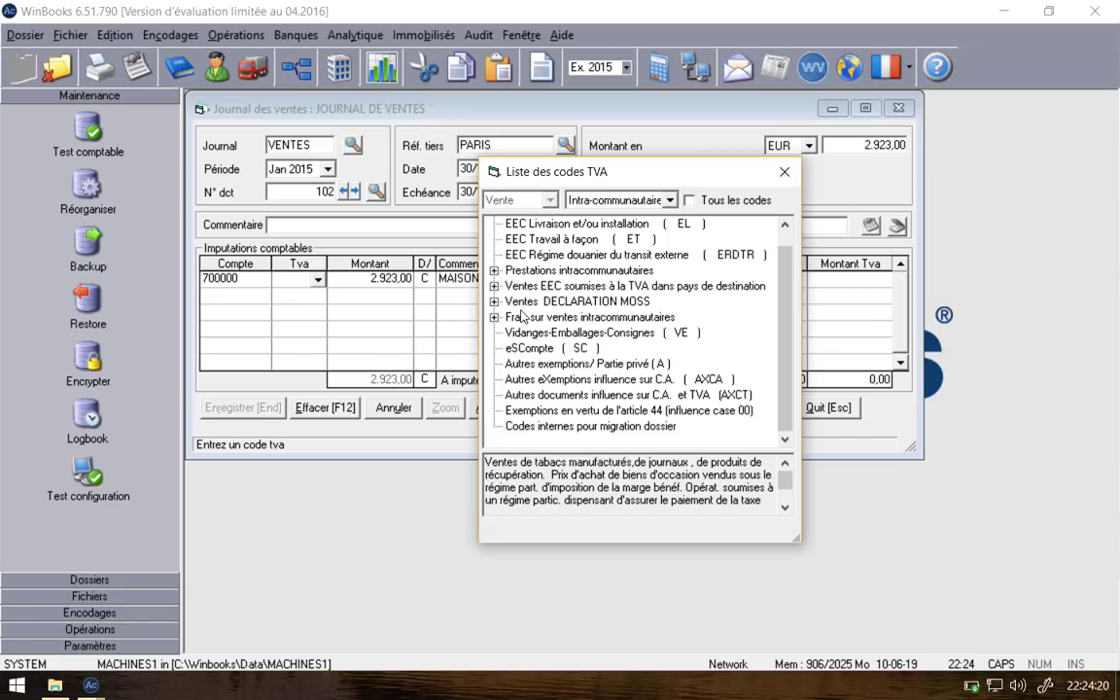
scroll(505, 292, up, 1)
click(524, 243)
double_click(523, 242)
key(Return)
Step: Change the 700000 line's VAT code to E, Ventes EEC, from the intra-community deliveries group
click(302, 280)
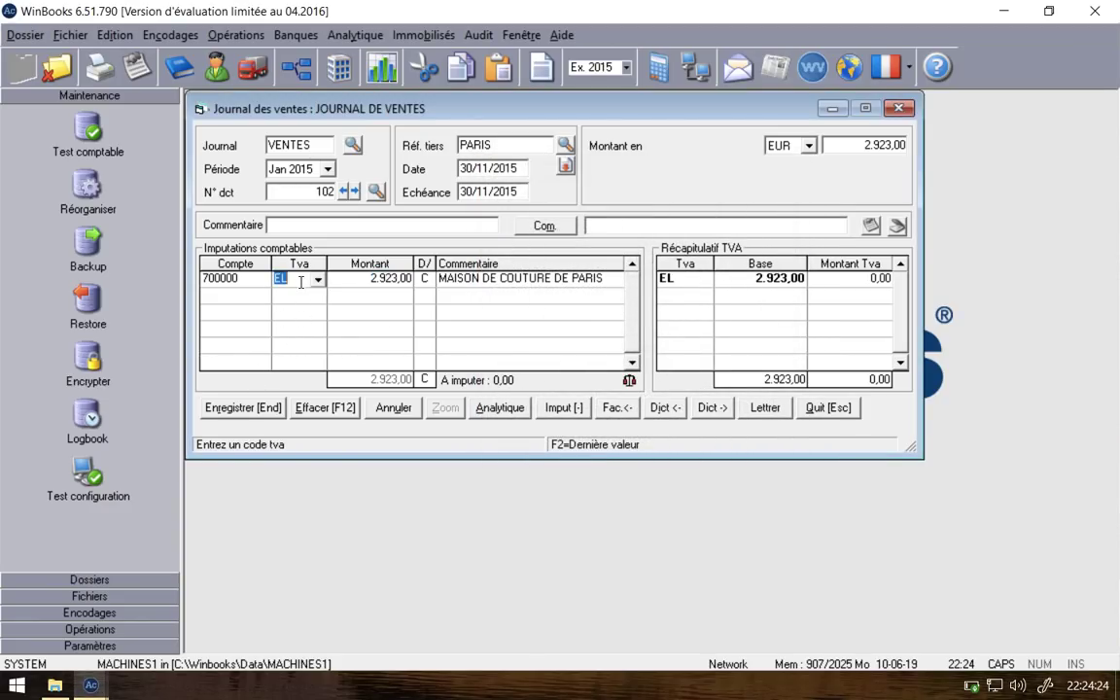
click(317, 281)
scroll(532, 309, down, 1)
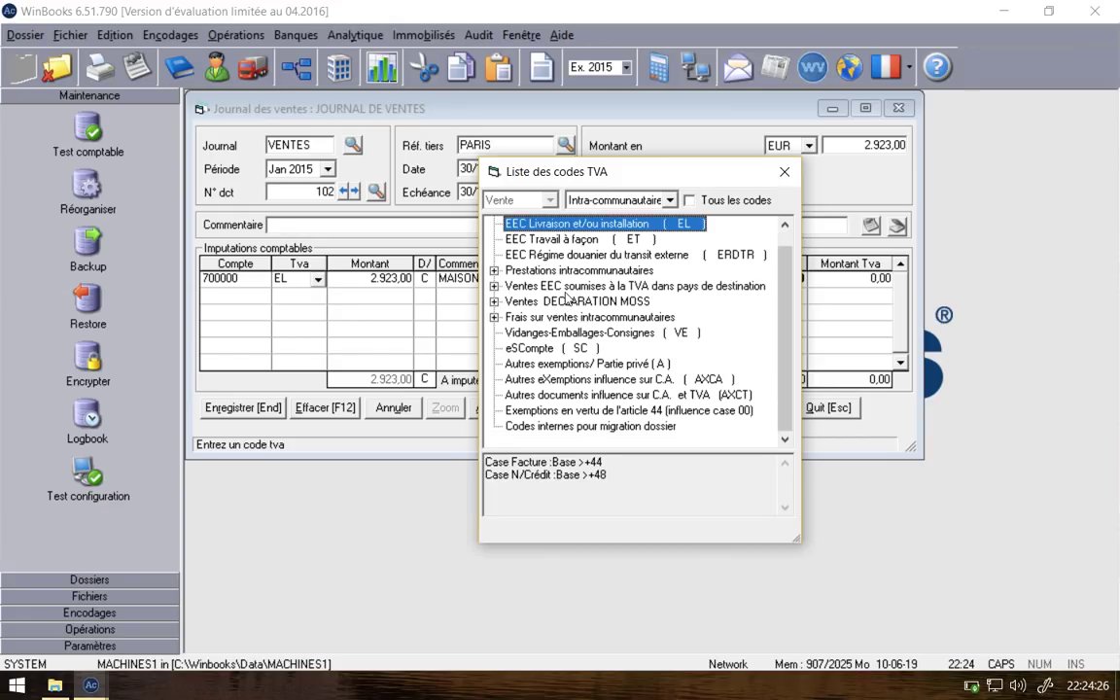
click(494, 271)
click(494, 272)
click(494, 272)
click(494, 272)
scroll(569, 352, up, 1)
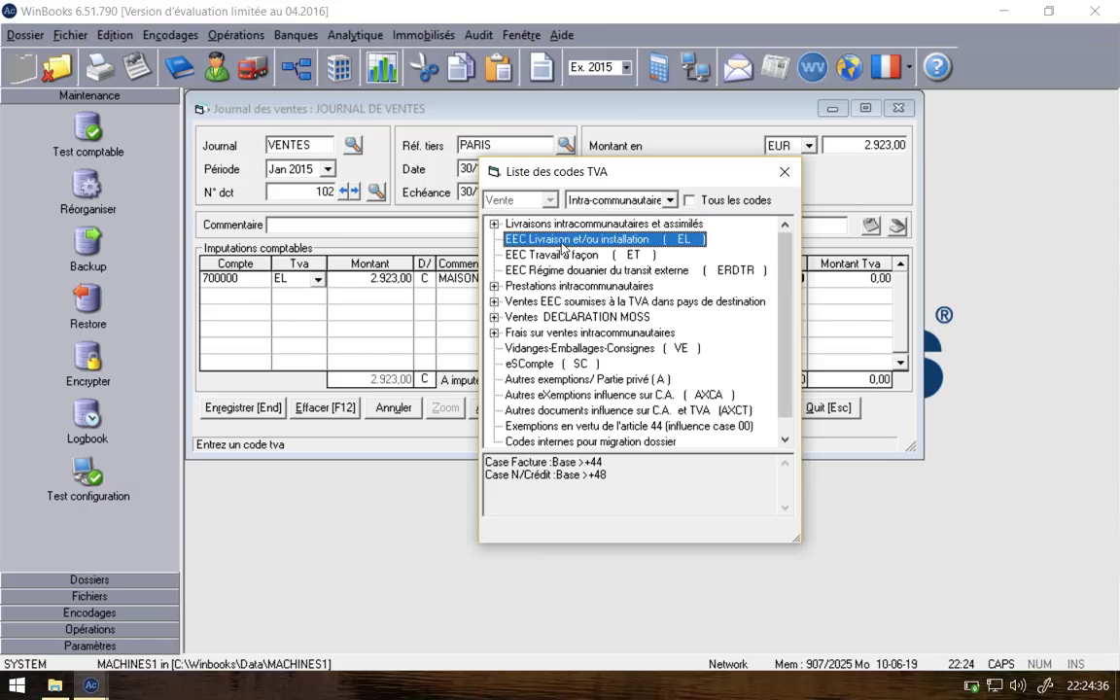
click(494, 223)
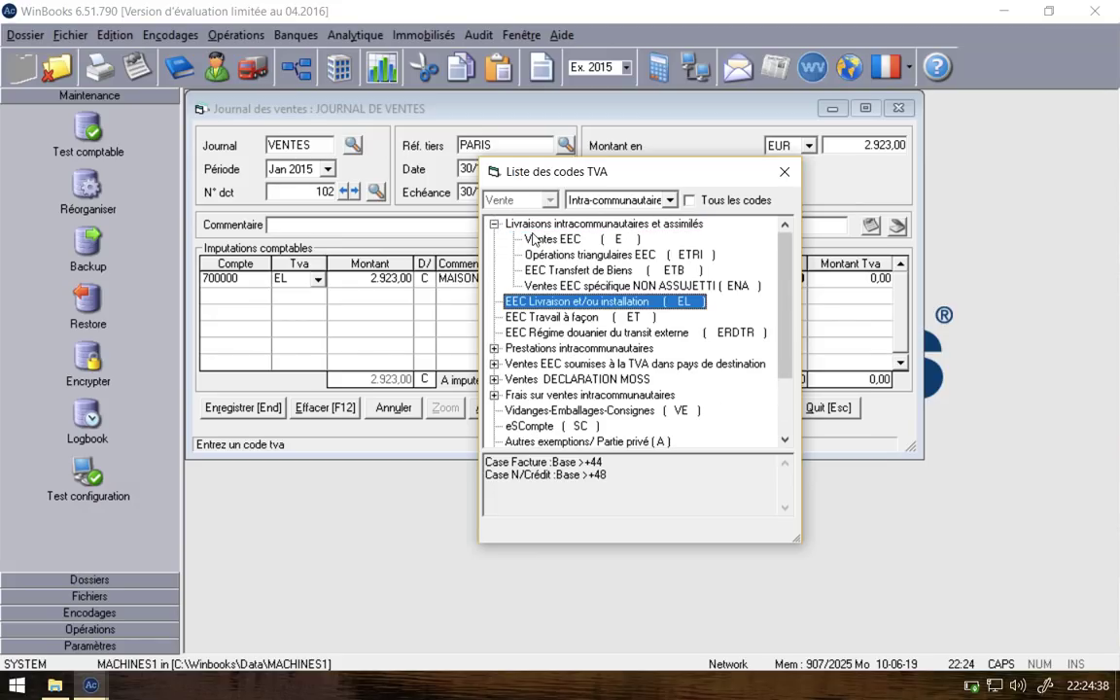
double_click(532, 240)
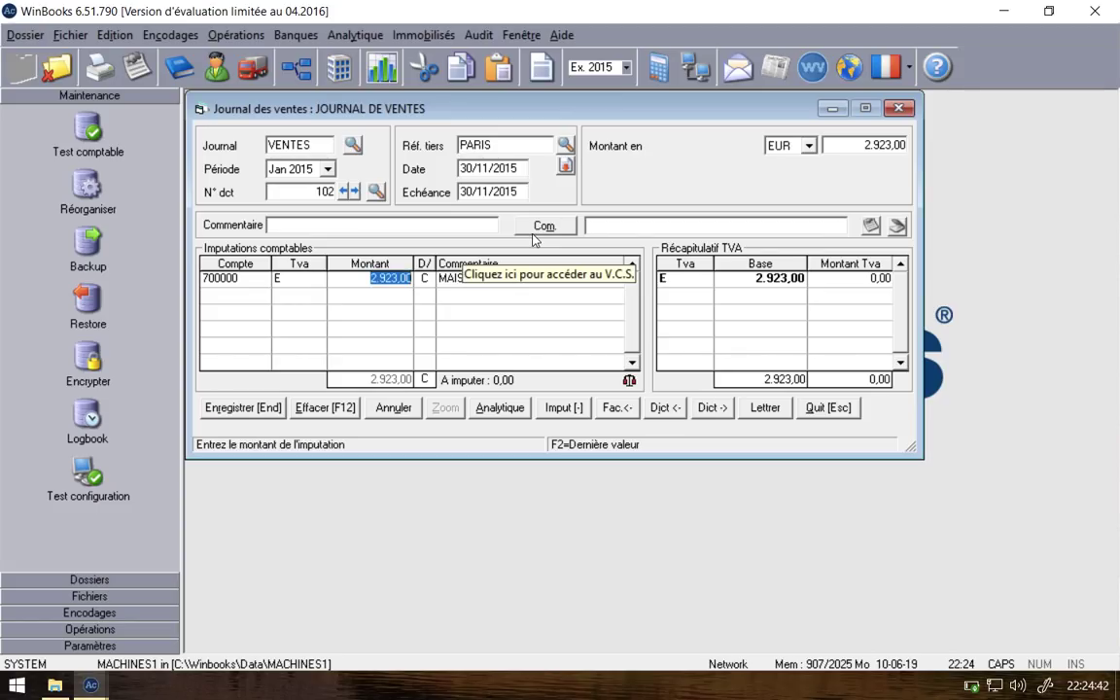
key(Return)
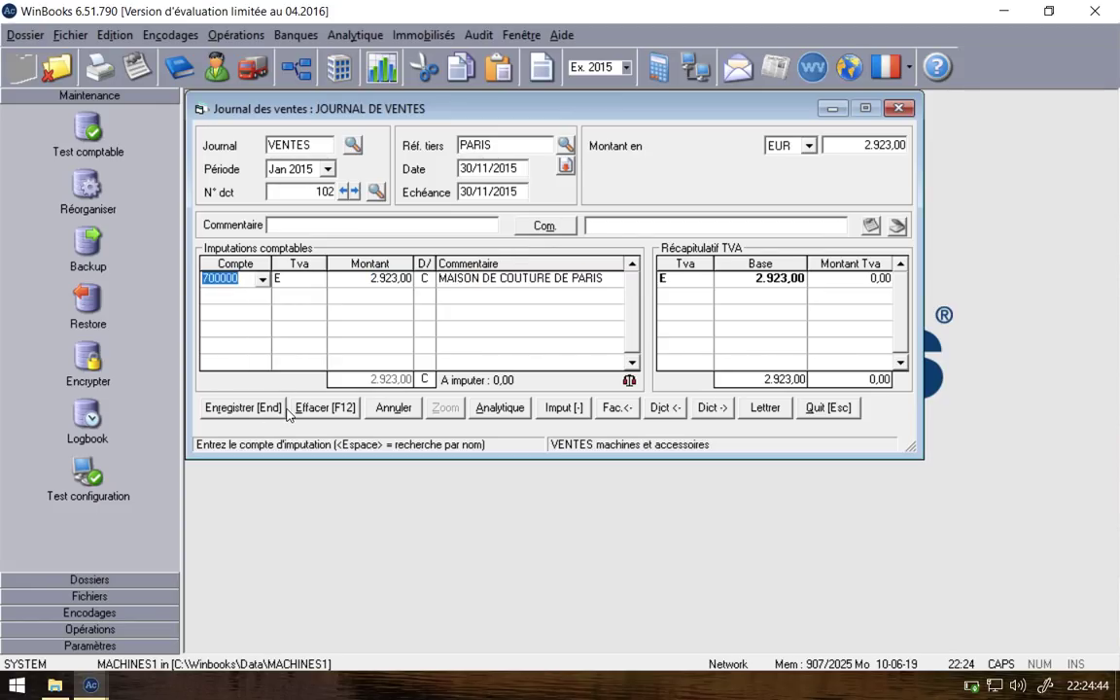
Step: Save the PARIS sales document and set the activity VENTES in the analytical allocation of its 700000 line
click(281, 408)
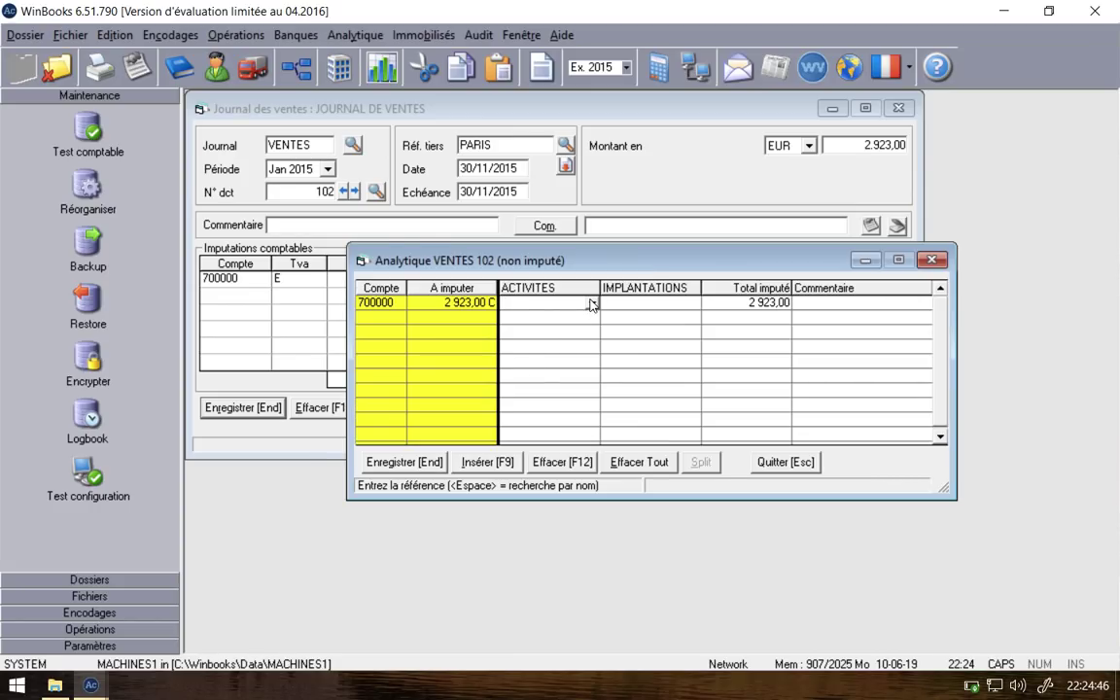
text(VENTES)
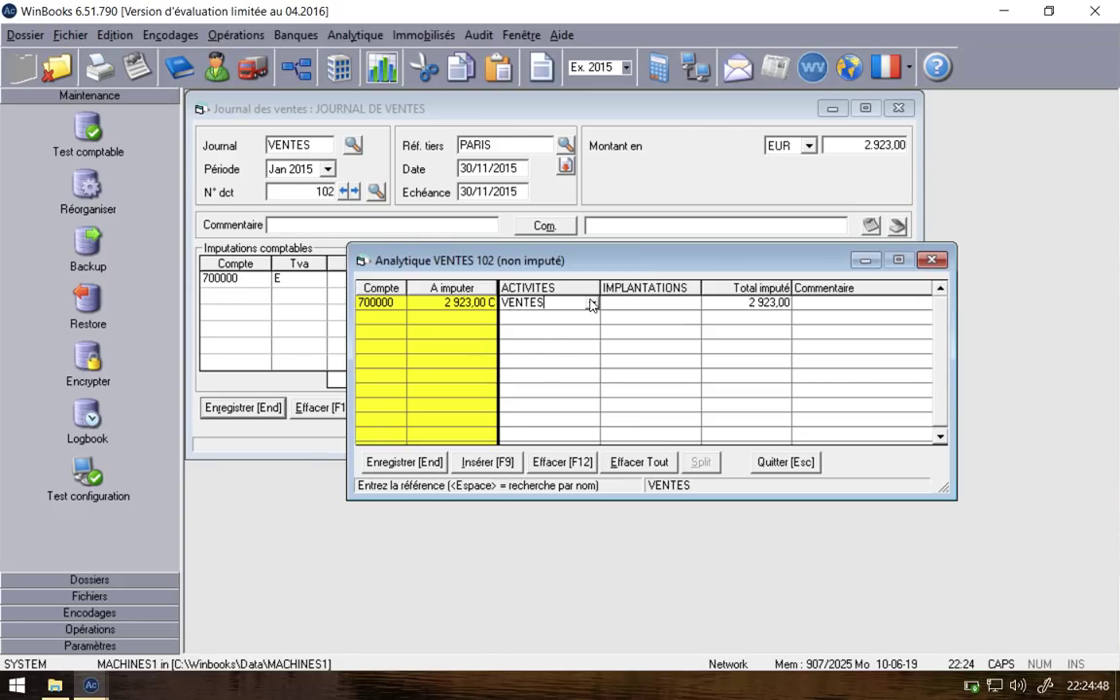
key(Return)
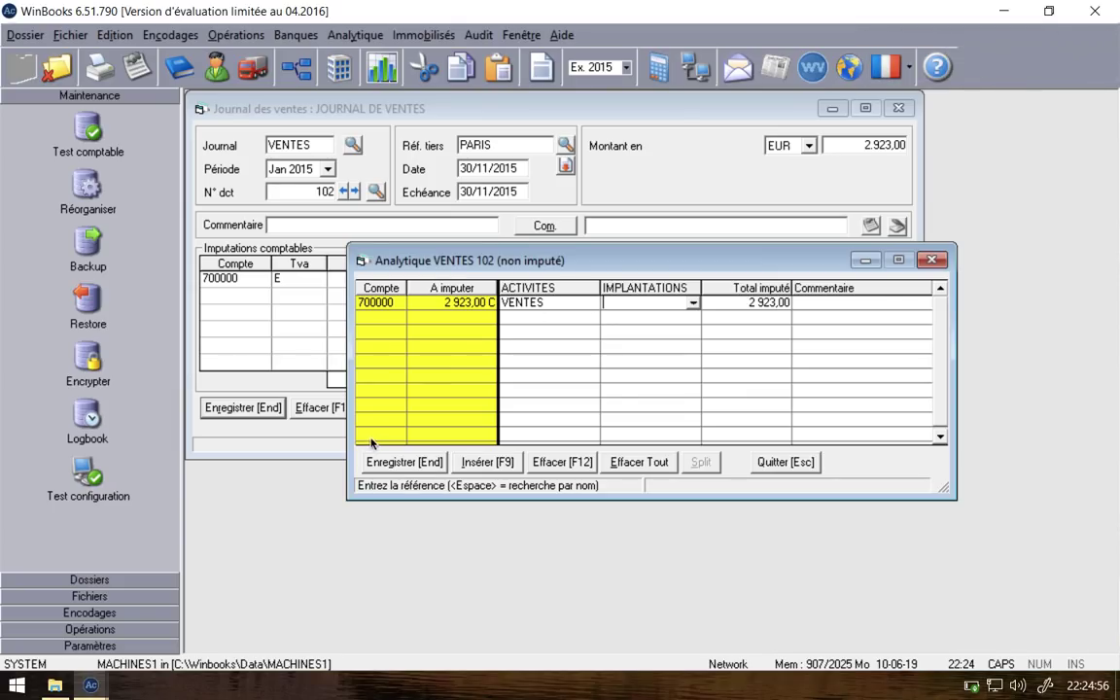
Step: Save the analytic allocation of sales document 102 and record the document in the sales journal
click(392, 463)
click(282, 407)
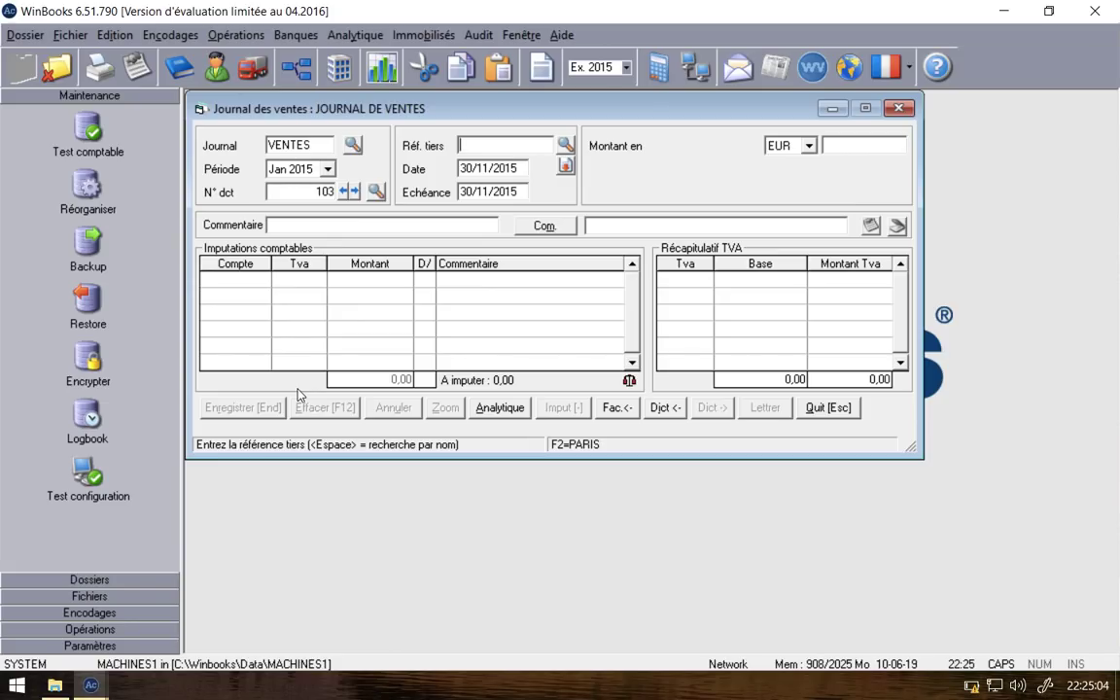
Step: Switch to the MACHINESLB dossier, quit its purchase journal entry and open its sales journal
click(90, 685)
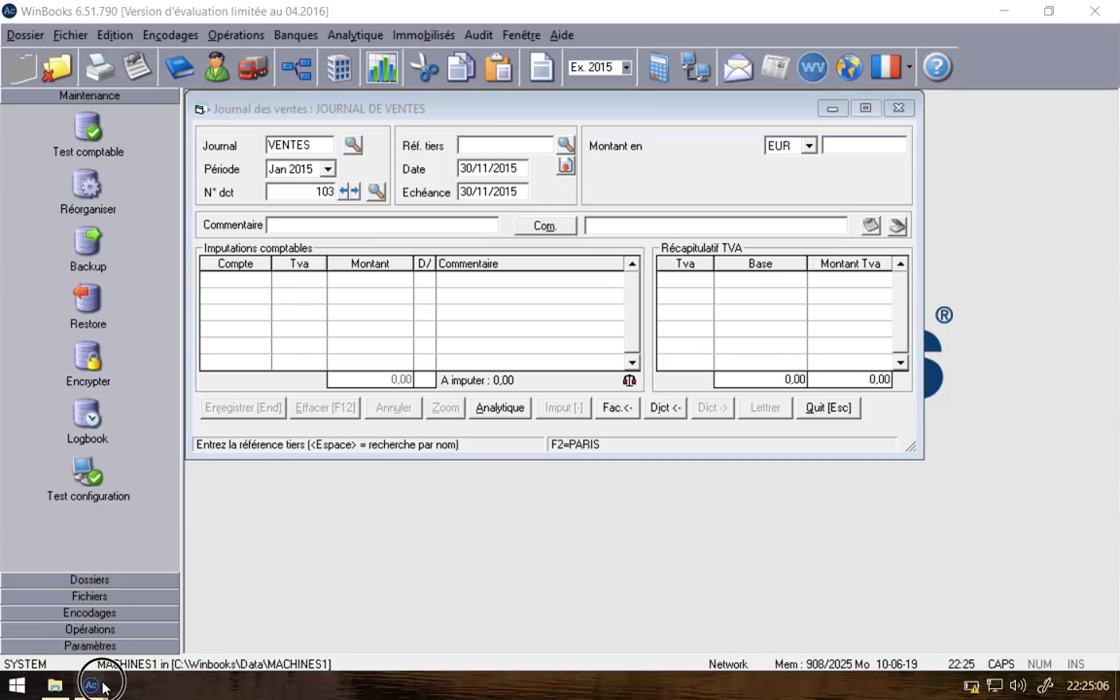
click(302, 593)
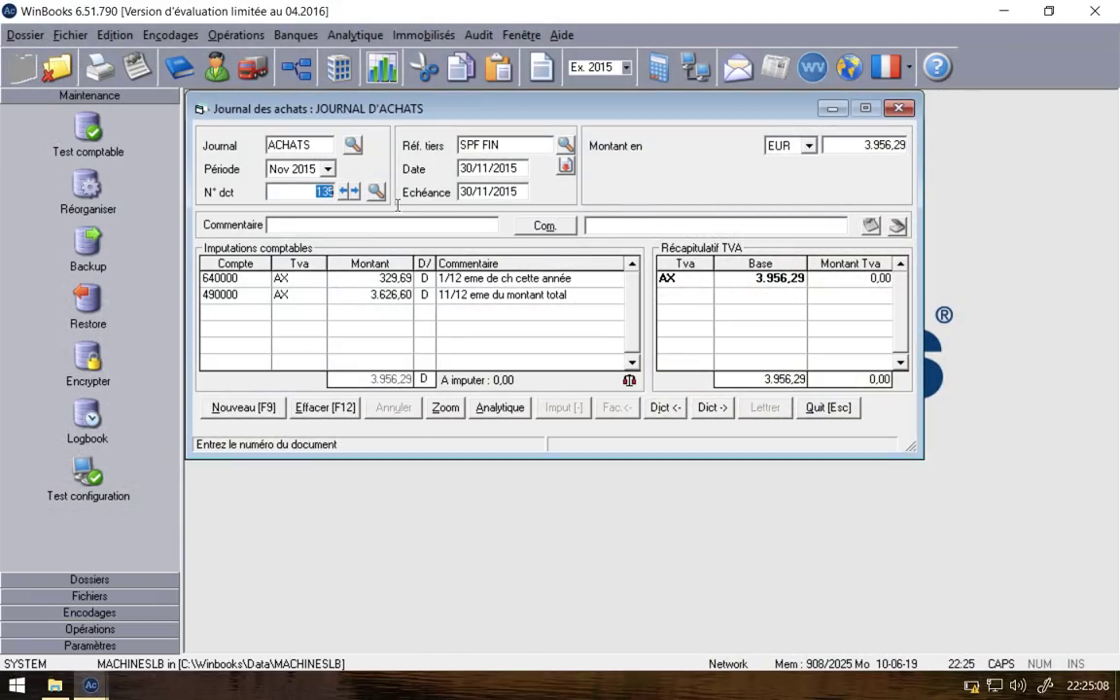
click(899, 107)
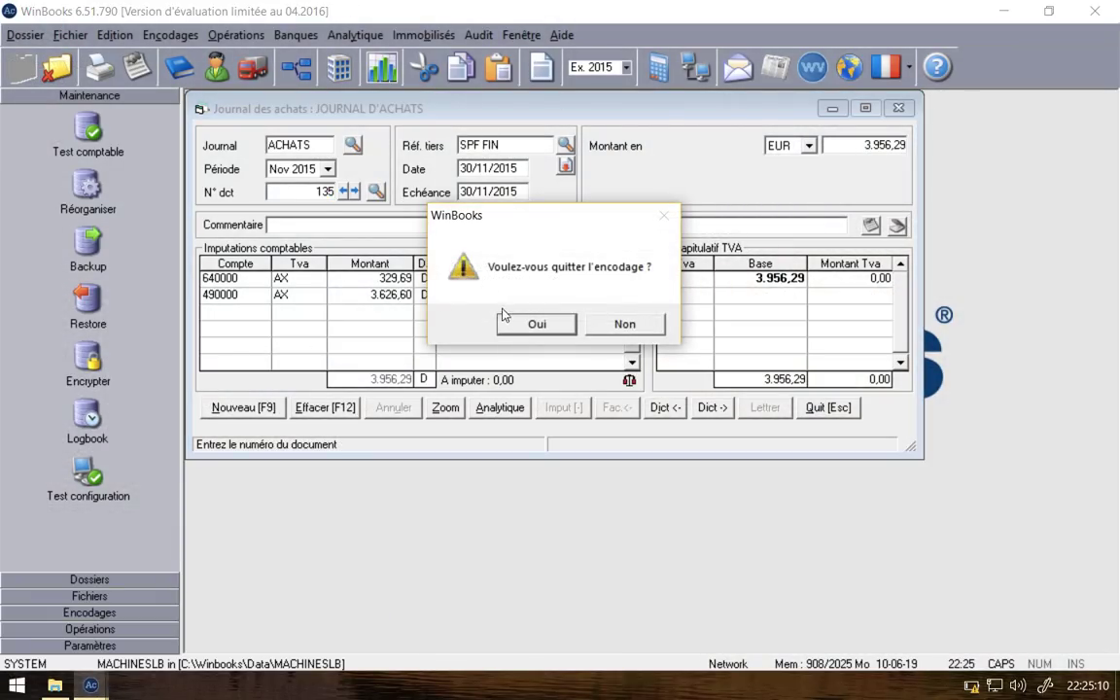
click(517, 326)
click(171, 34)
click(220, 75)
click(218, 65)
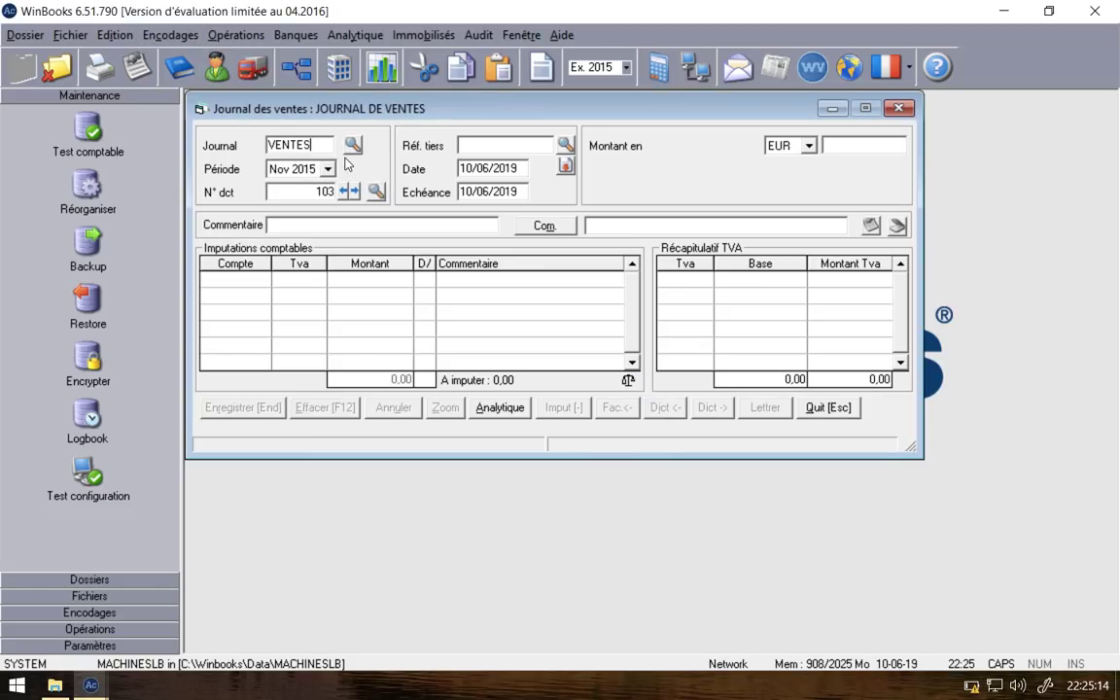
Step: Review sales document 102 and its analytic allocation in MACHINESLB, then return to the MACHINES1 dossier
click(346, 191)
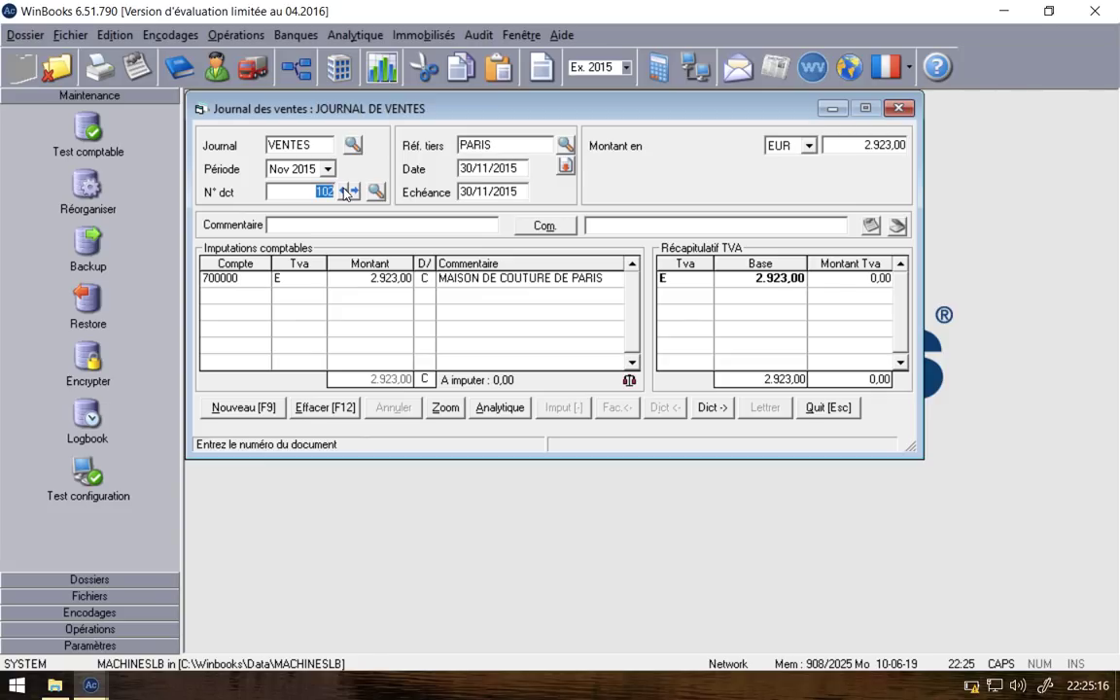
click(495, 408)
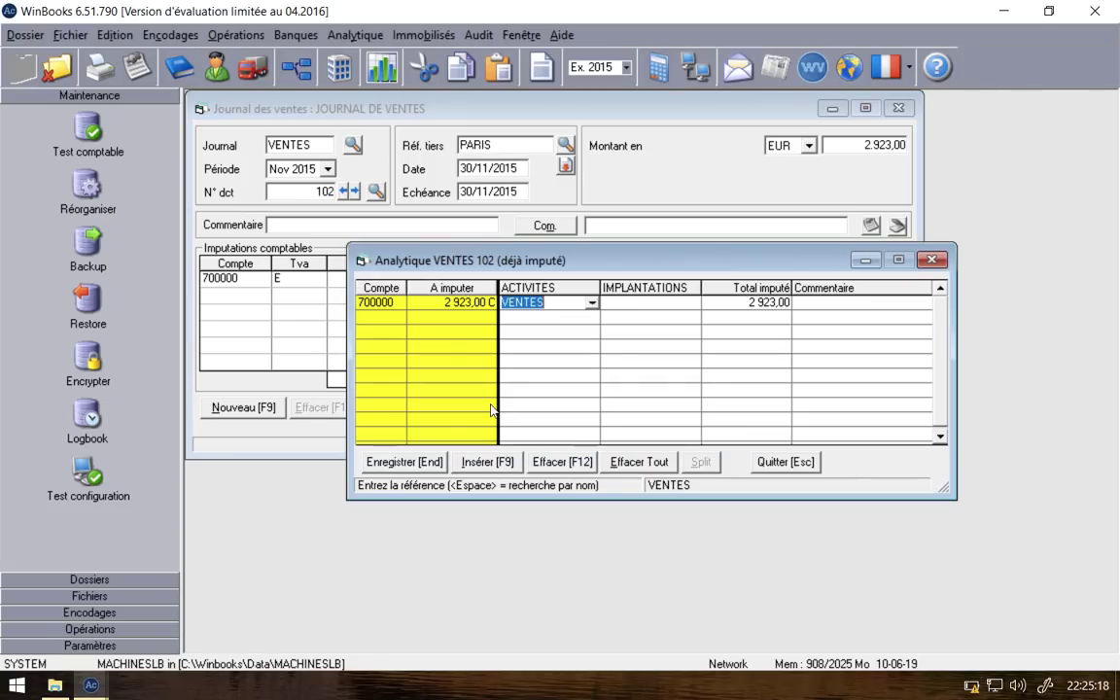
key(Escape)
click(895, 112)
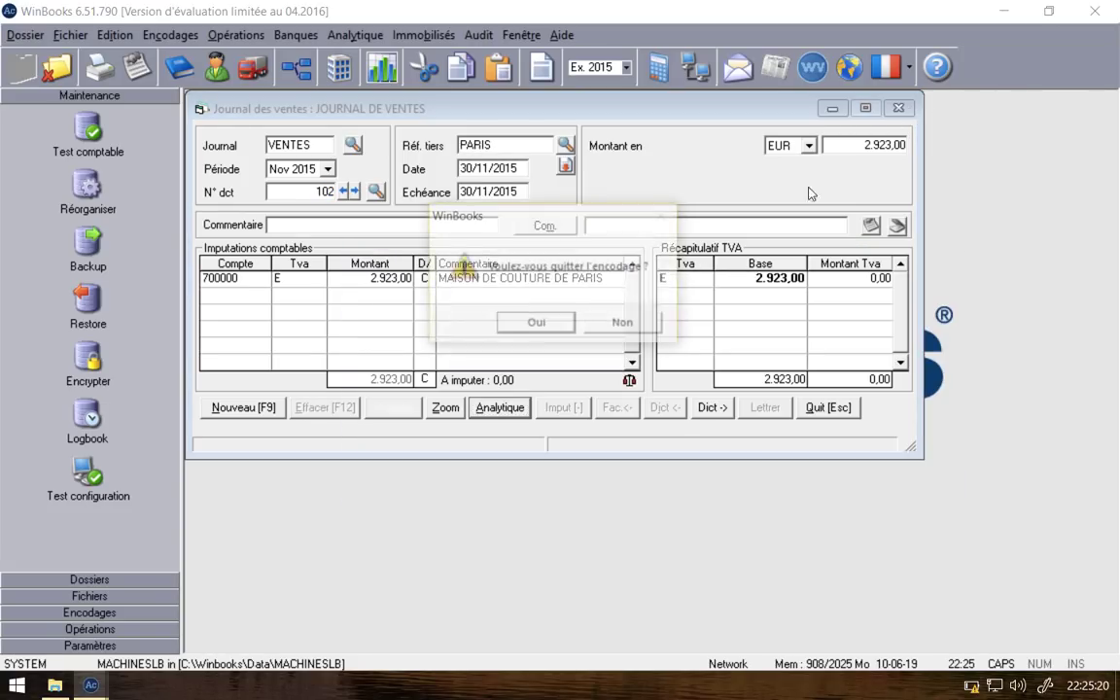
mouse_move(91, 686)
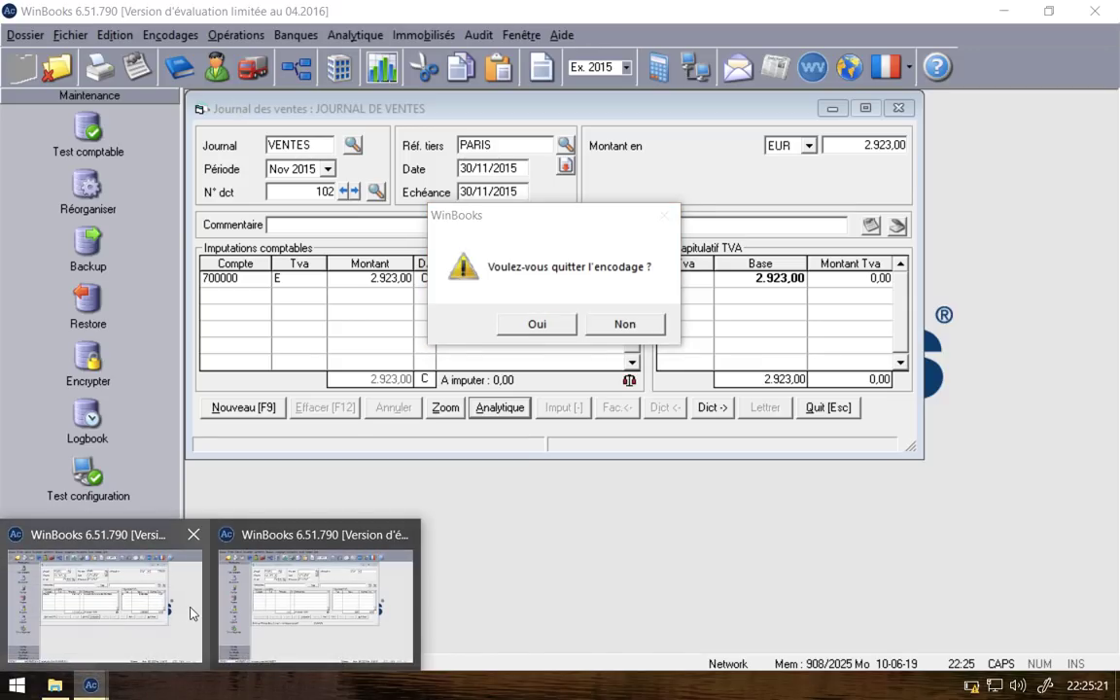
click(270, 605)
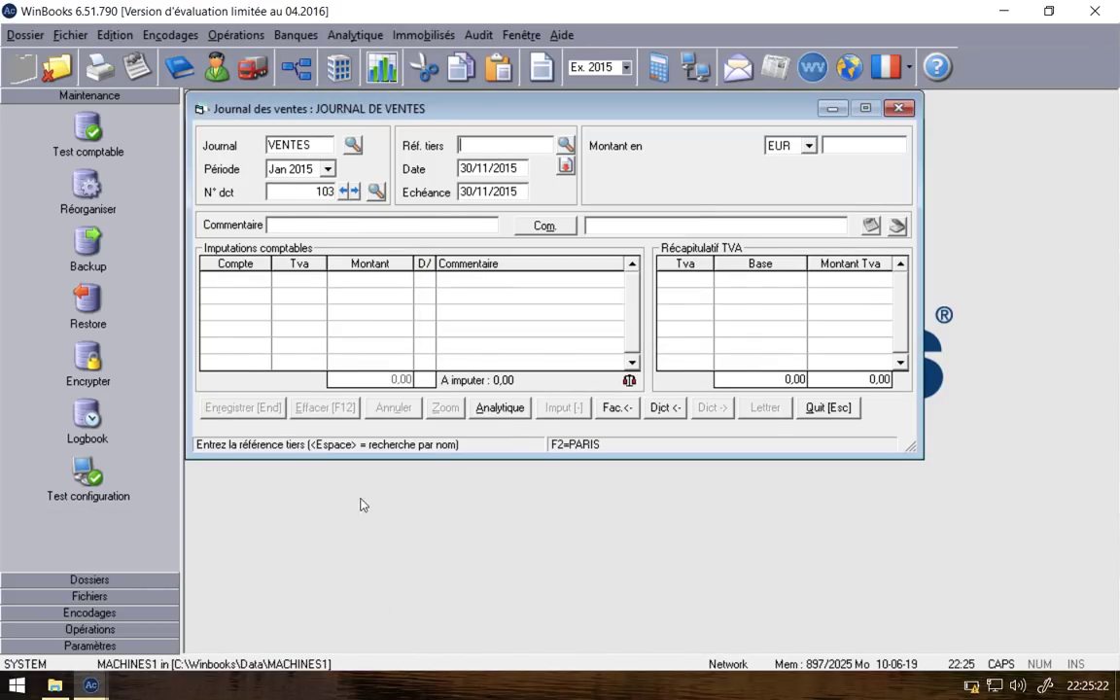
Step: Close the sales journal in MACHINES1 and open the financial entries window
click(898, 109)
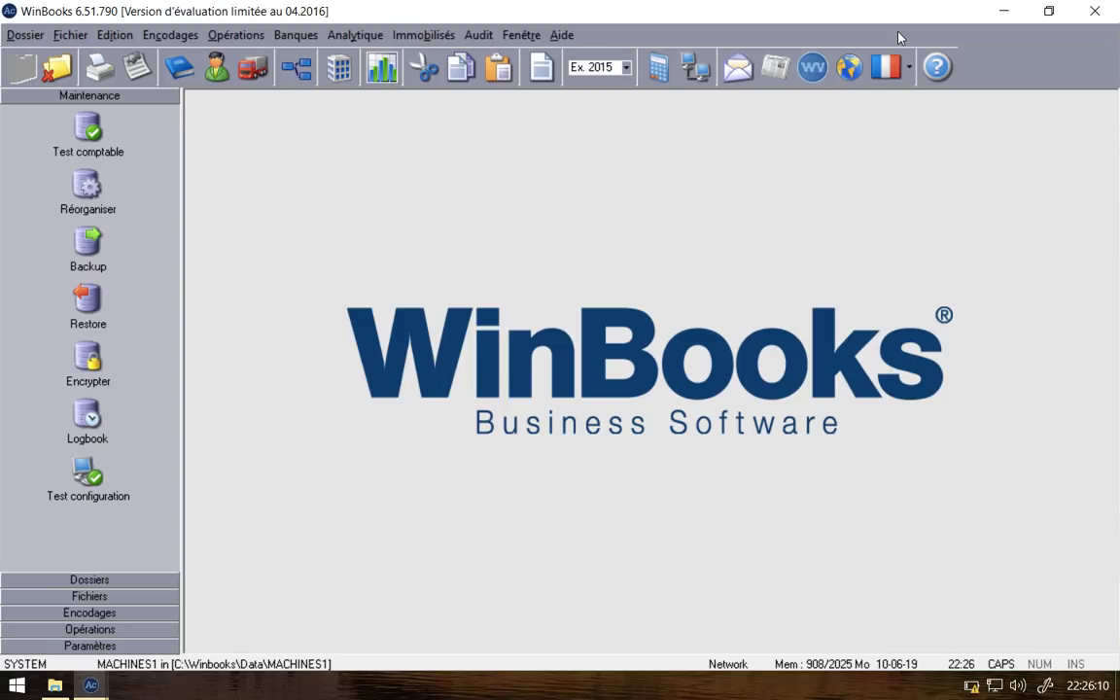
click(157, 35)
click(194, 97)
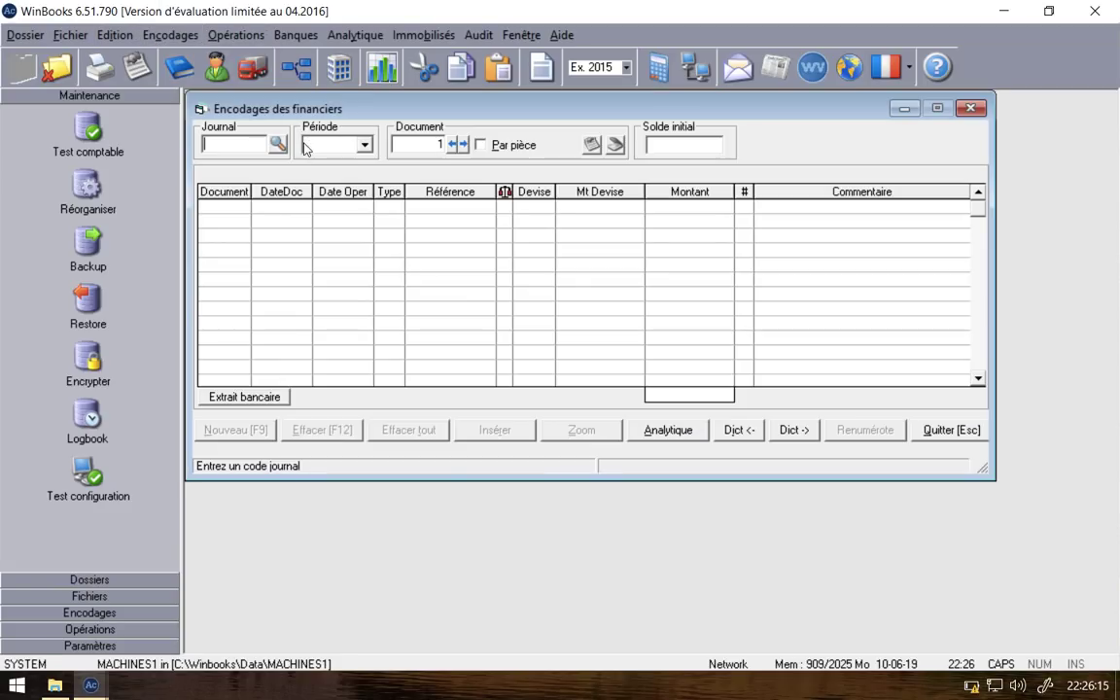
Step: Add a financial journal with code FINBEL, label FIN BELFIUS and central account 550000
click(278, 143)
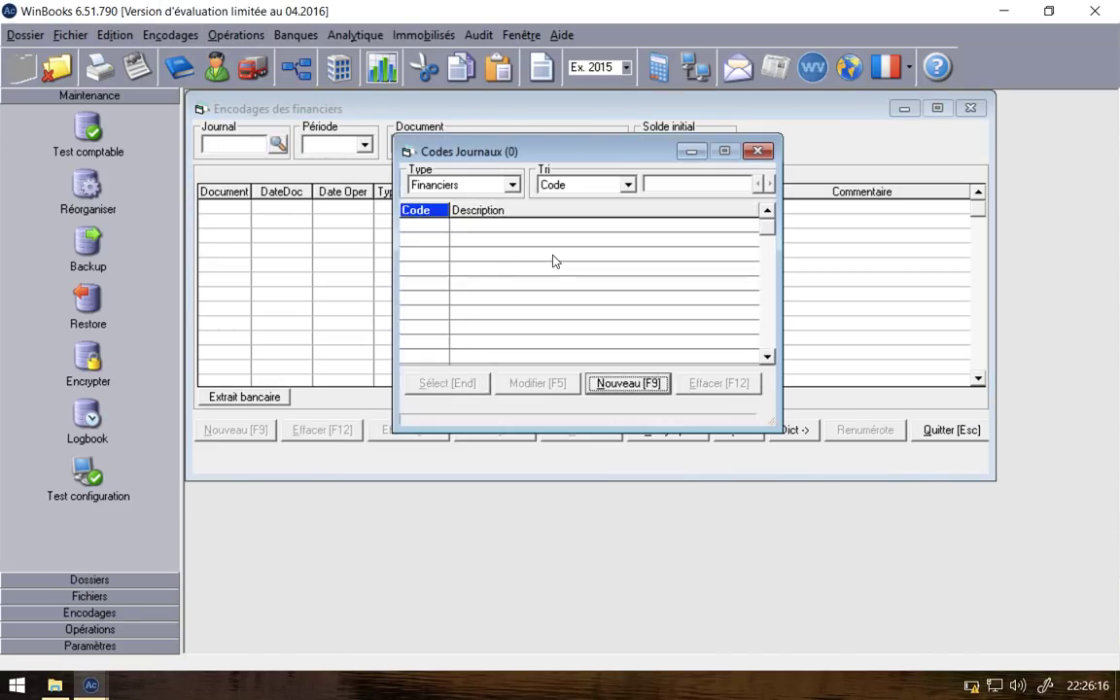
click(626, 383)
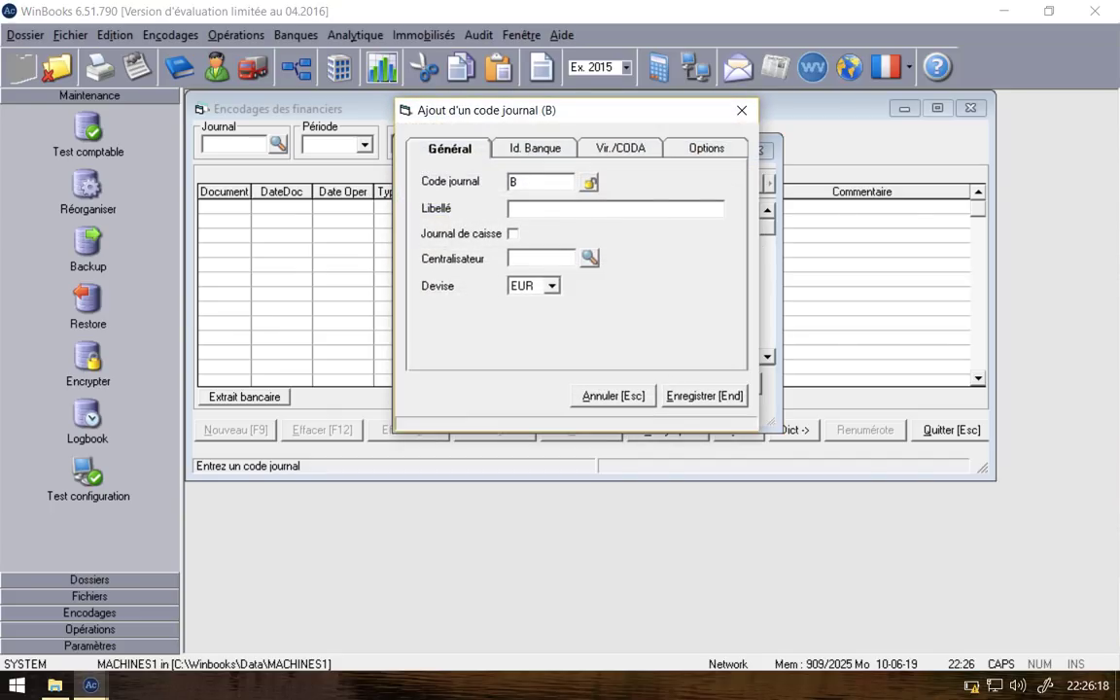
text(INBEL)
key(Tab)
text(FIN BEL)
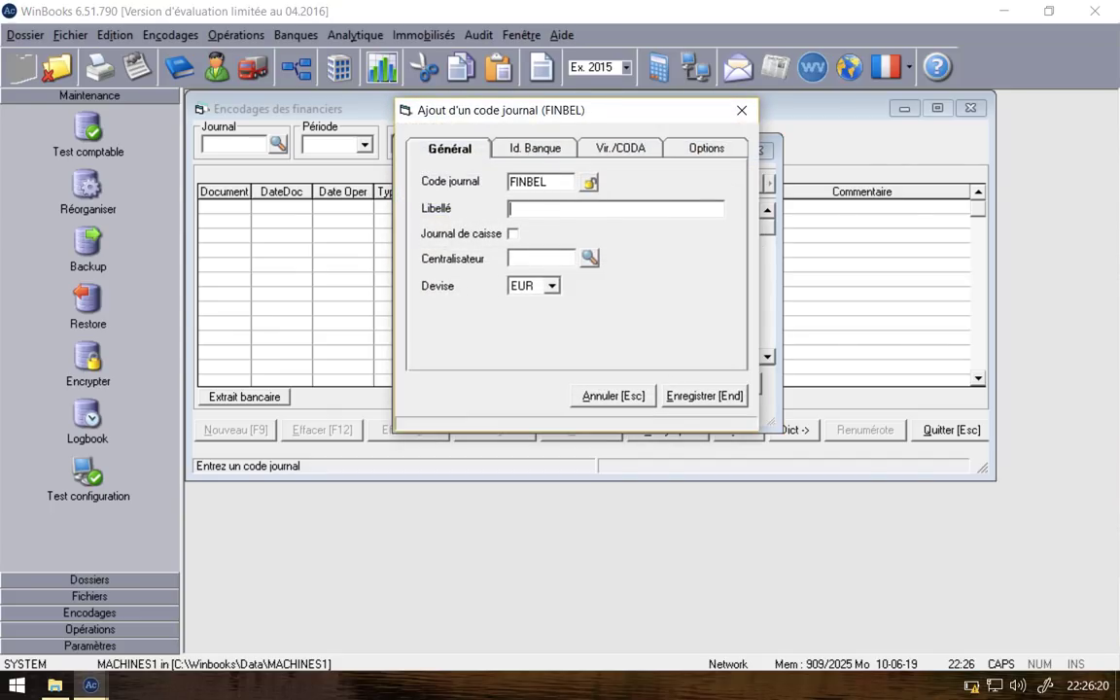
text(FIUS)
key(Tab)
click(591, 258)
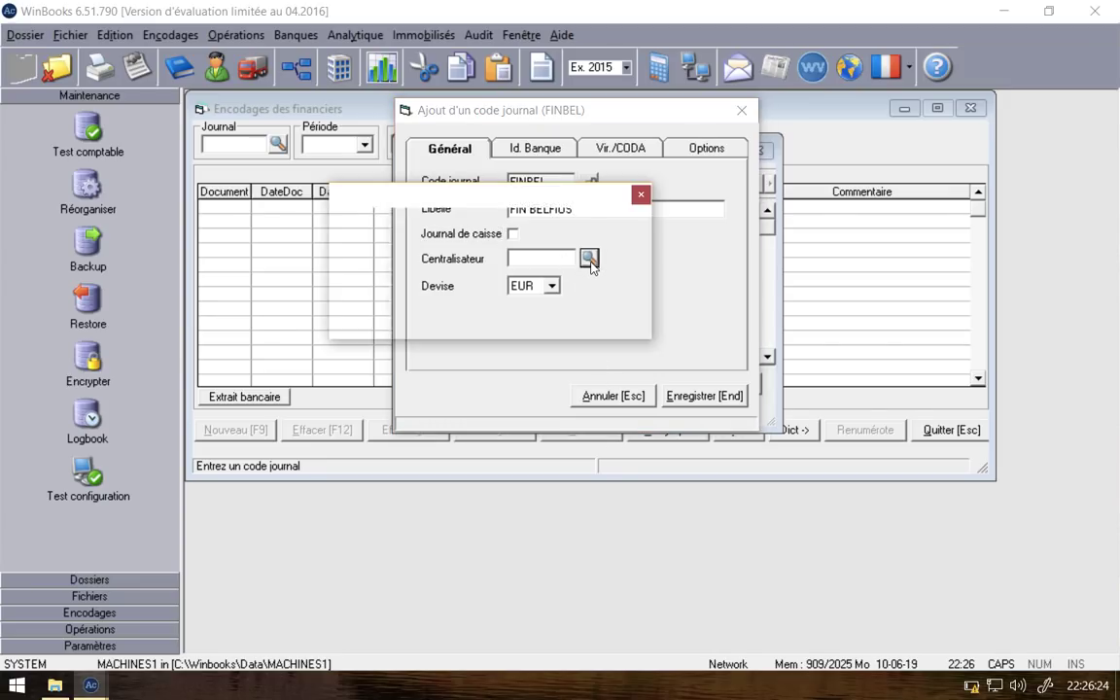
text(55)
key(Return)
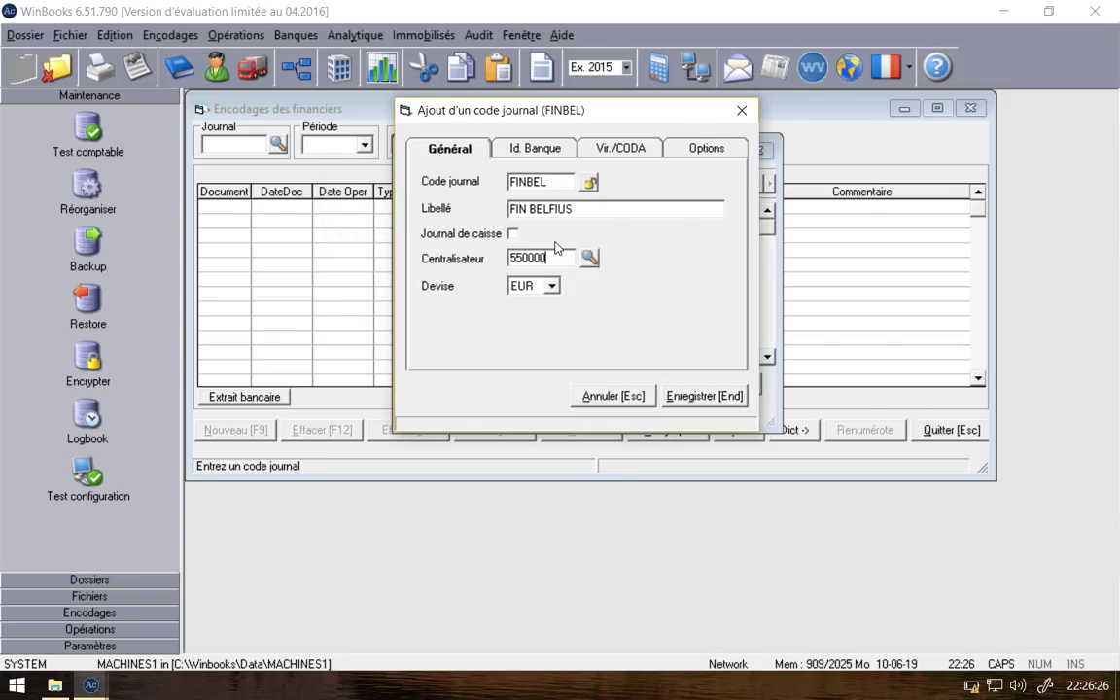
Step: Turn on VAT management and entry by statement for the FINBEL journal, save it and select it for the financial entries
click(541, 150)
click(611, 150)
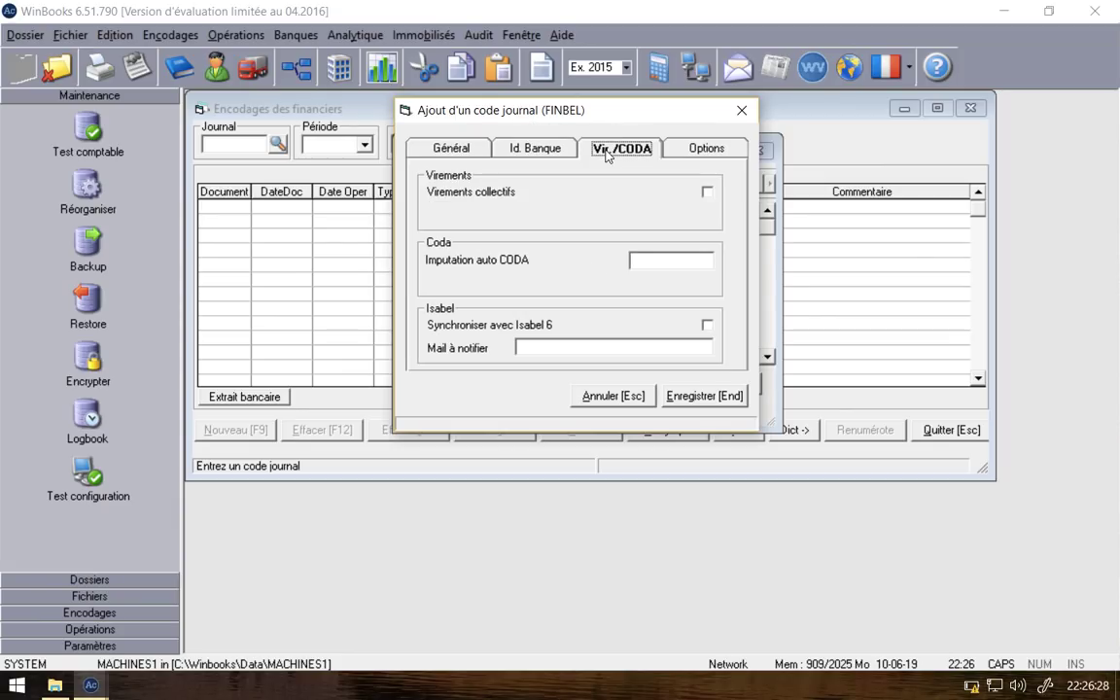
click(684, 151)
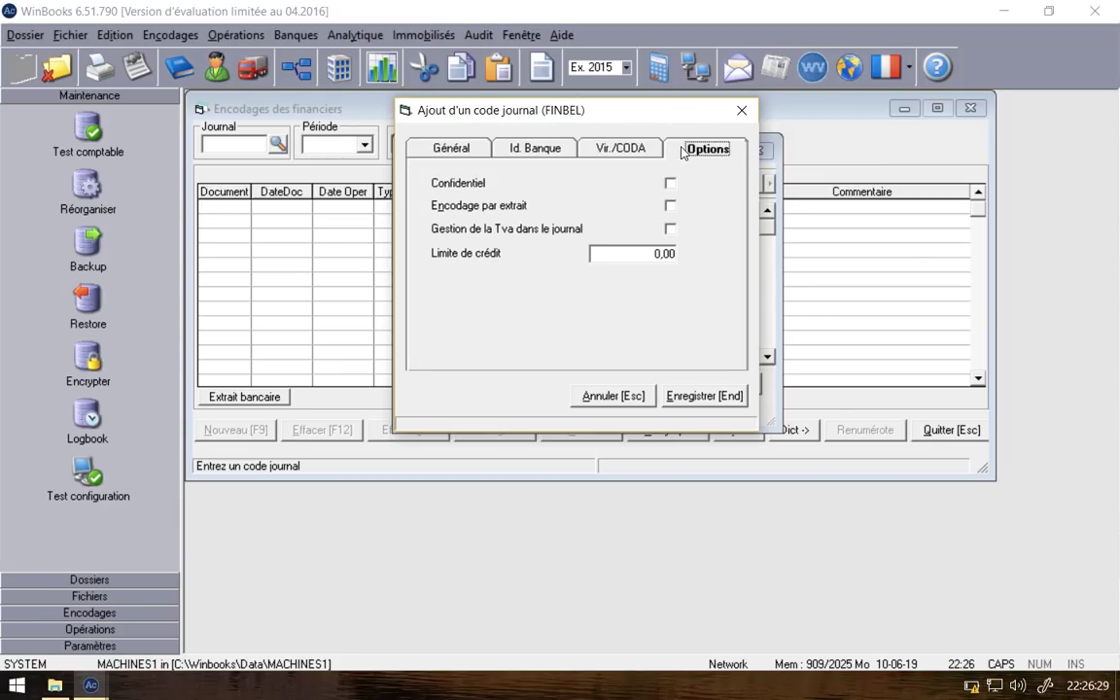
click(670, 228)
click(627, 317)
click(670, 205)
click(620, 146)
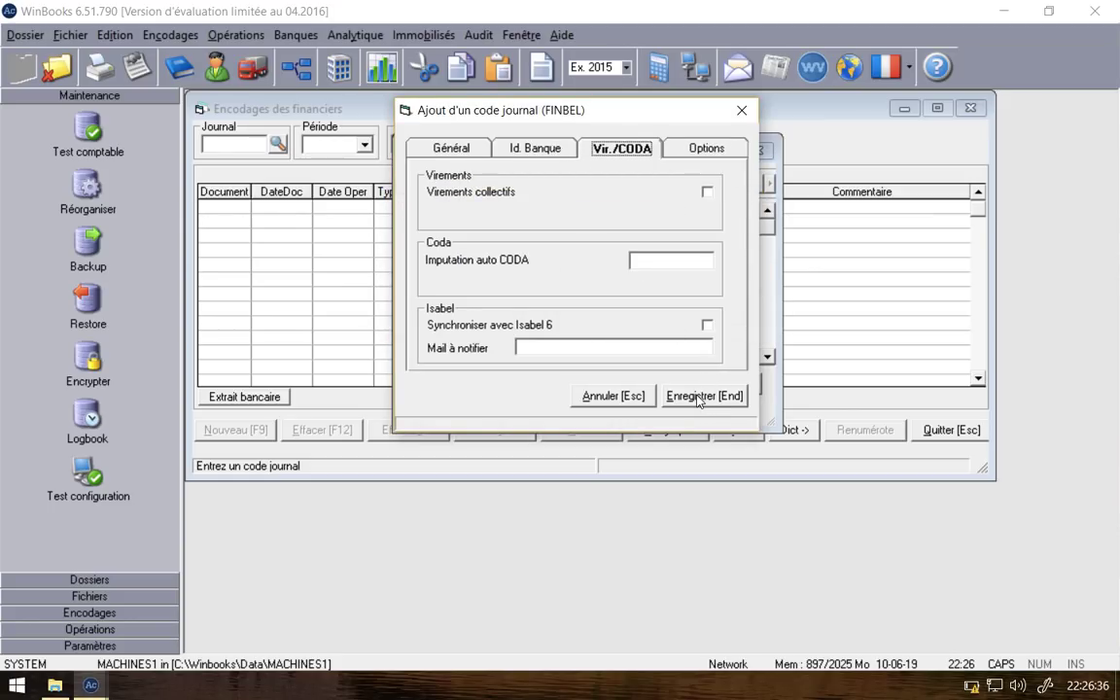
key(End)
key(End)
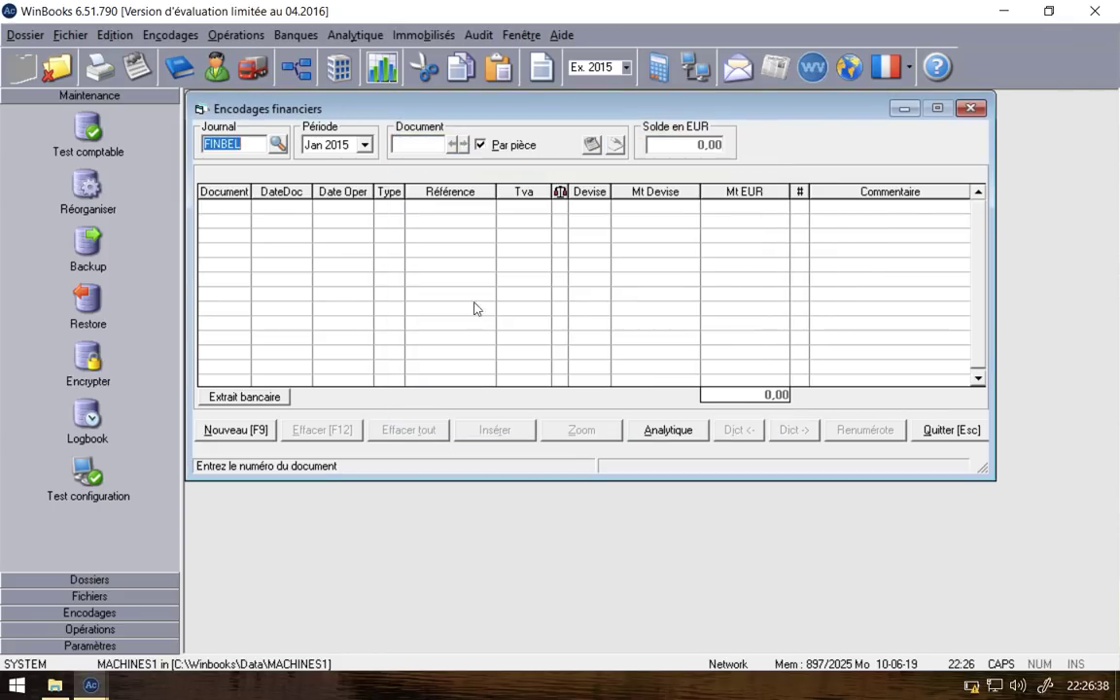
Step: Set the period to Nov 2015 and create a new document numbered 62
key(Tab)
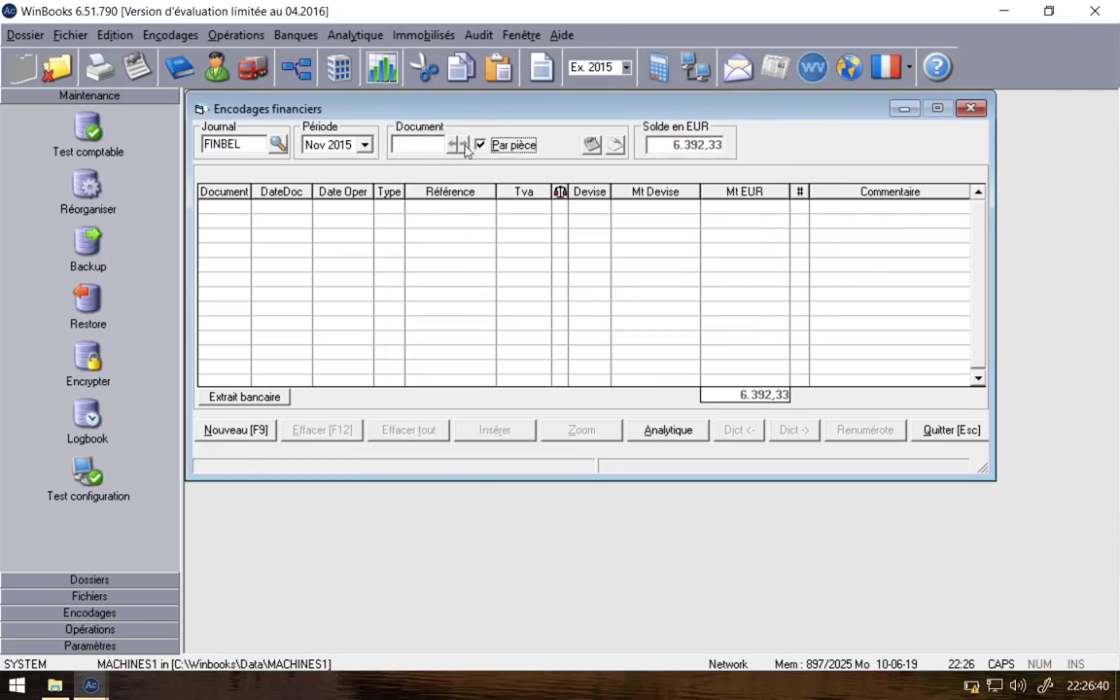
click(253, 430)
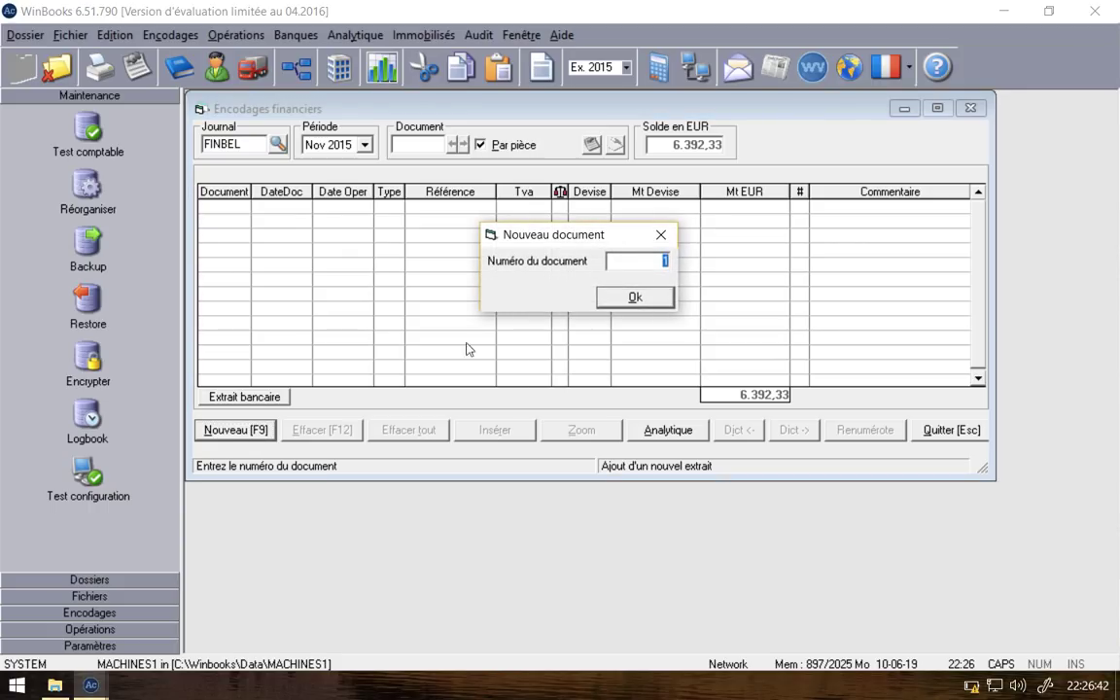
text(62)
key(Return)
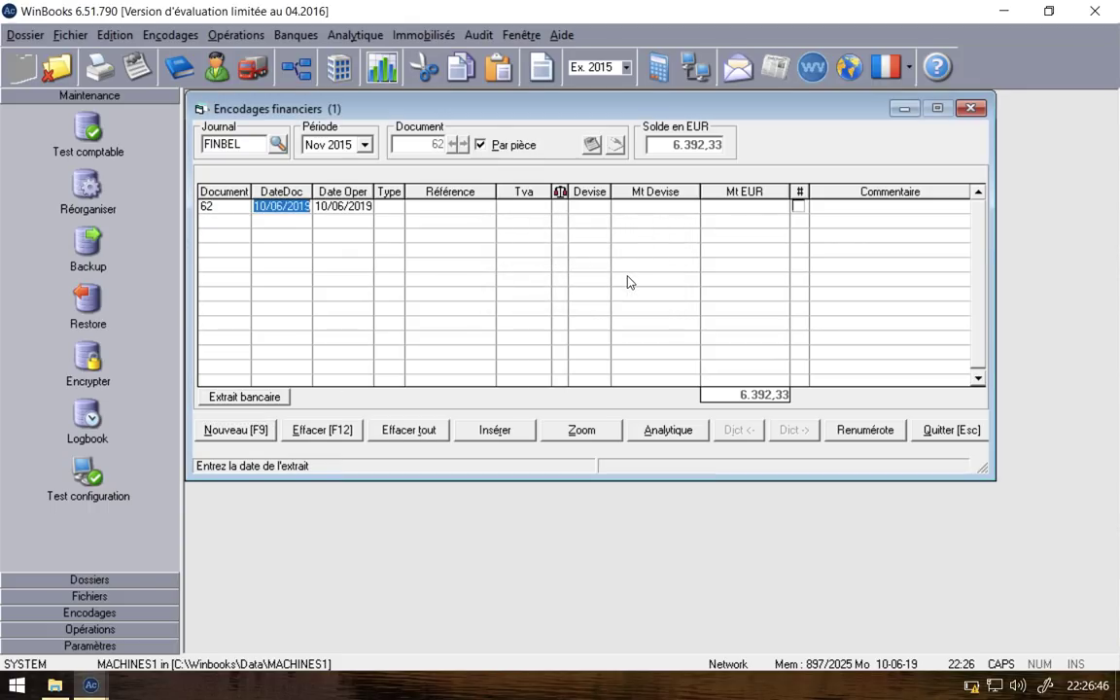
text(11)
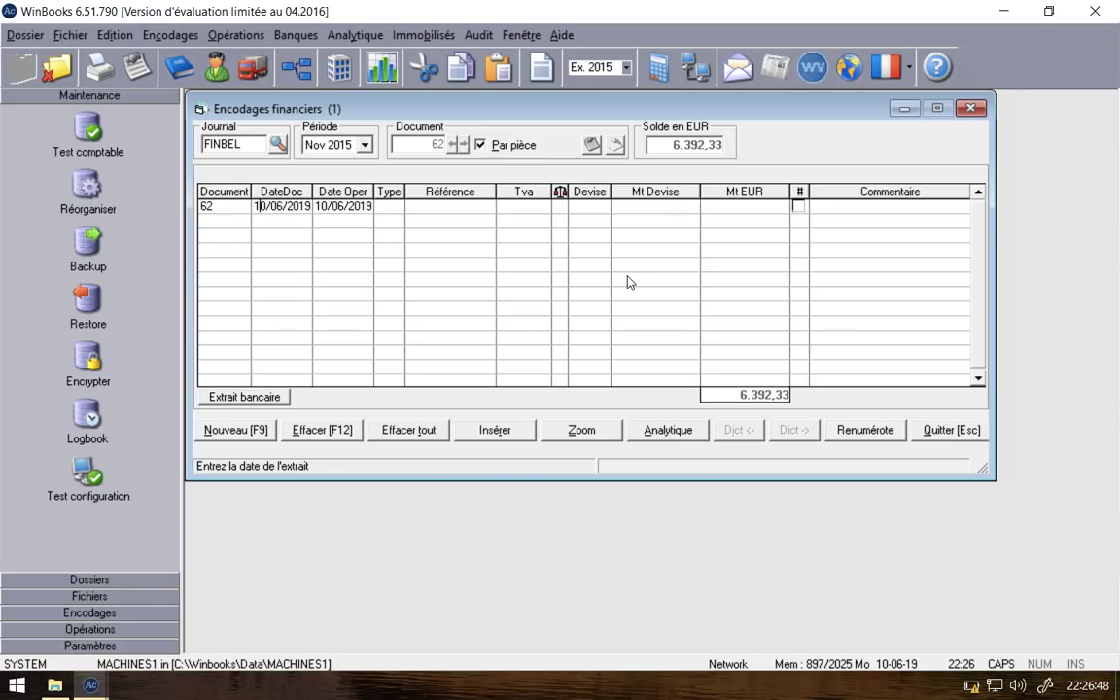
key(Left)
key(BackSpace)
text(0)
key(Return)
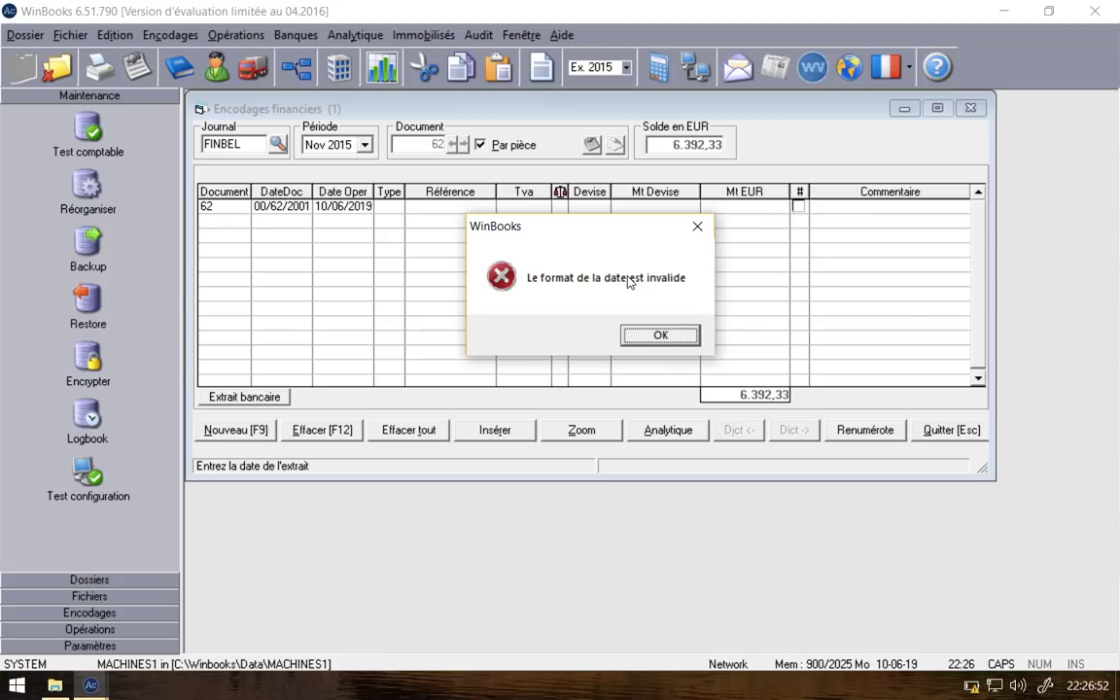
key(Return)
Step: Set both the document date and the operation date of document 62 to 01/11/2015
text(0111/29)
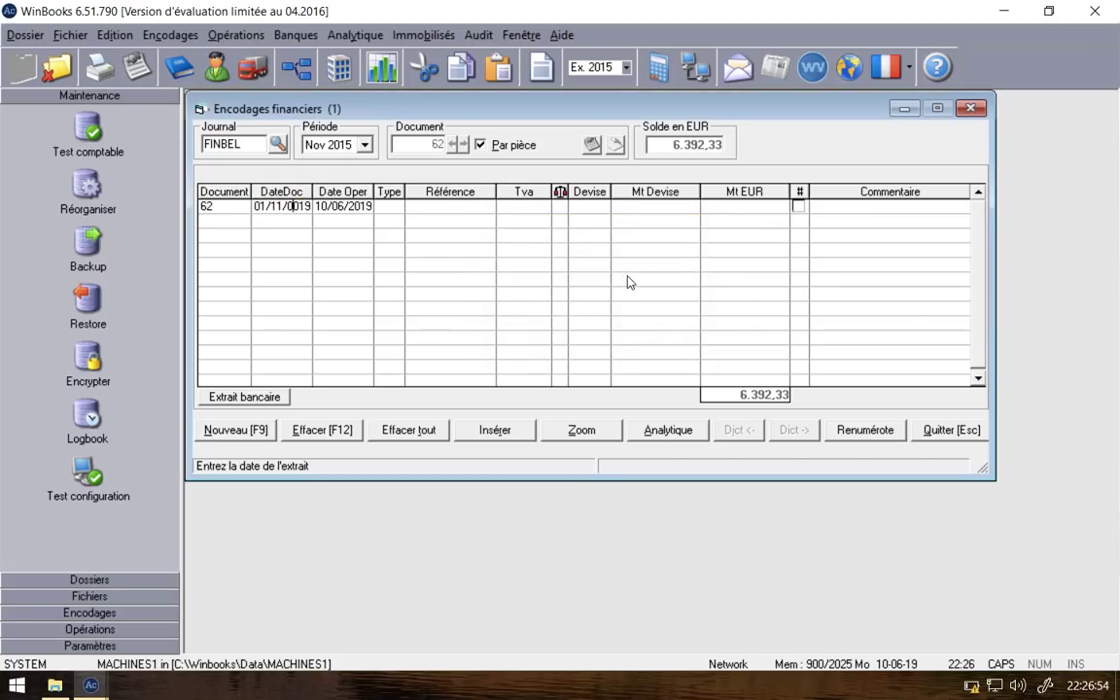
text(015)
key(Return)
key(Return)
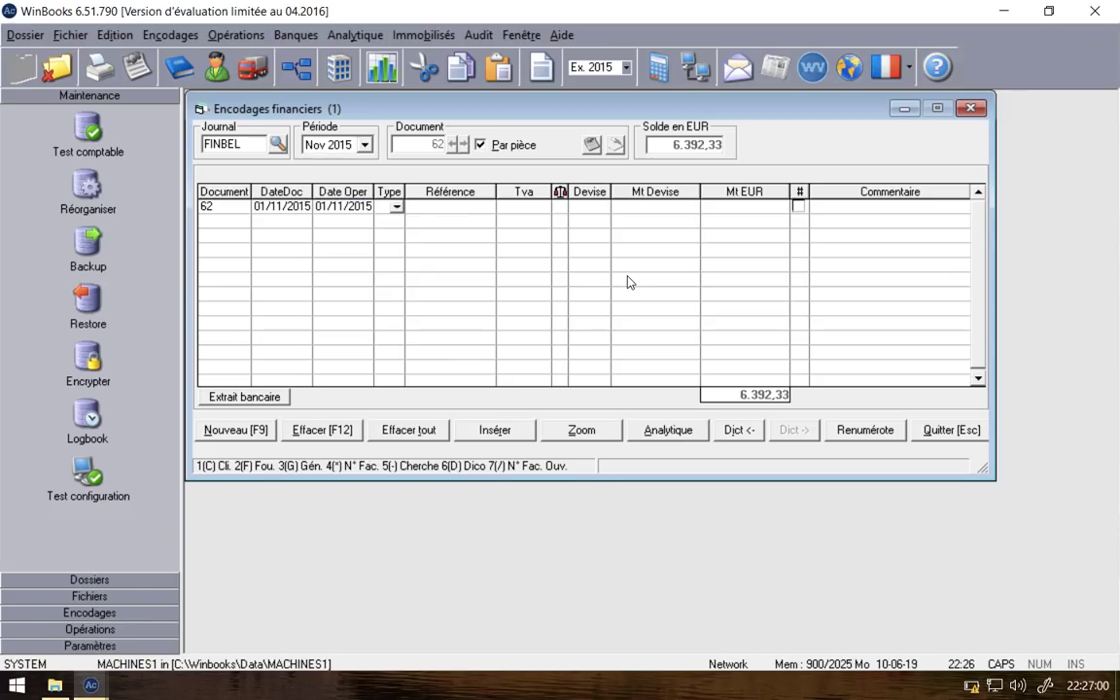
Step: Set the line's type to G and pick general account 740000 LOYERS PERCUS from the chart of accounts
text(G)
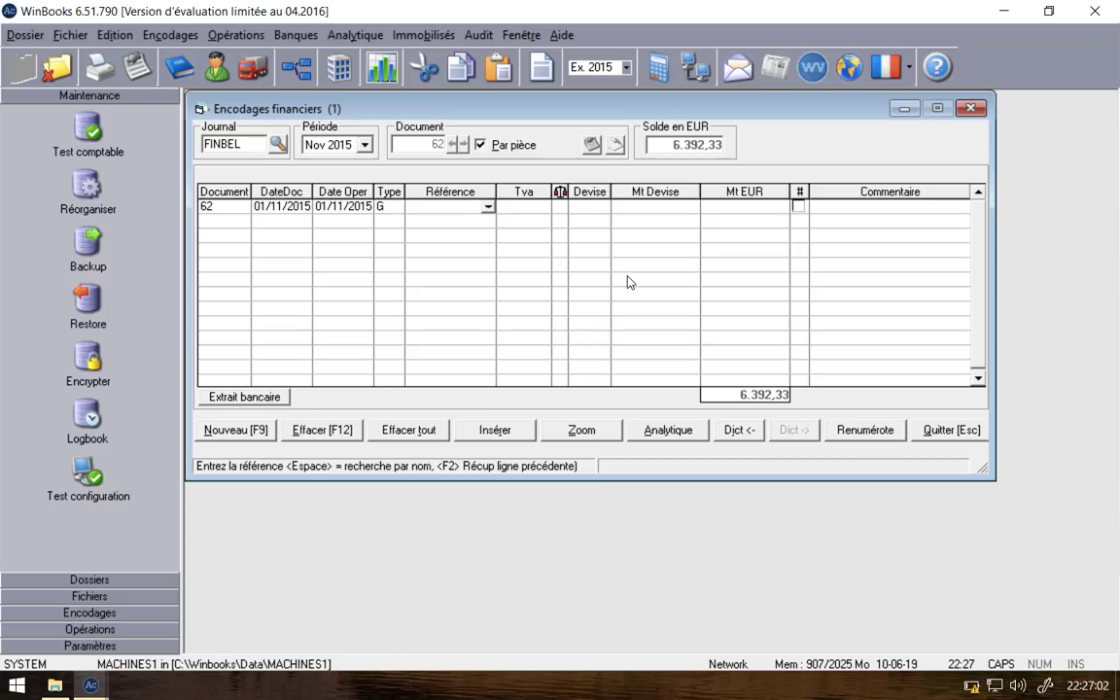
key(space)
key(F8)
text(700000)
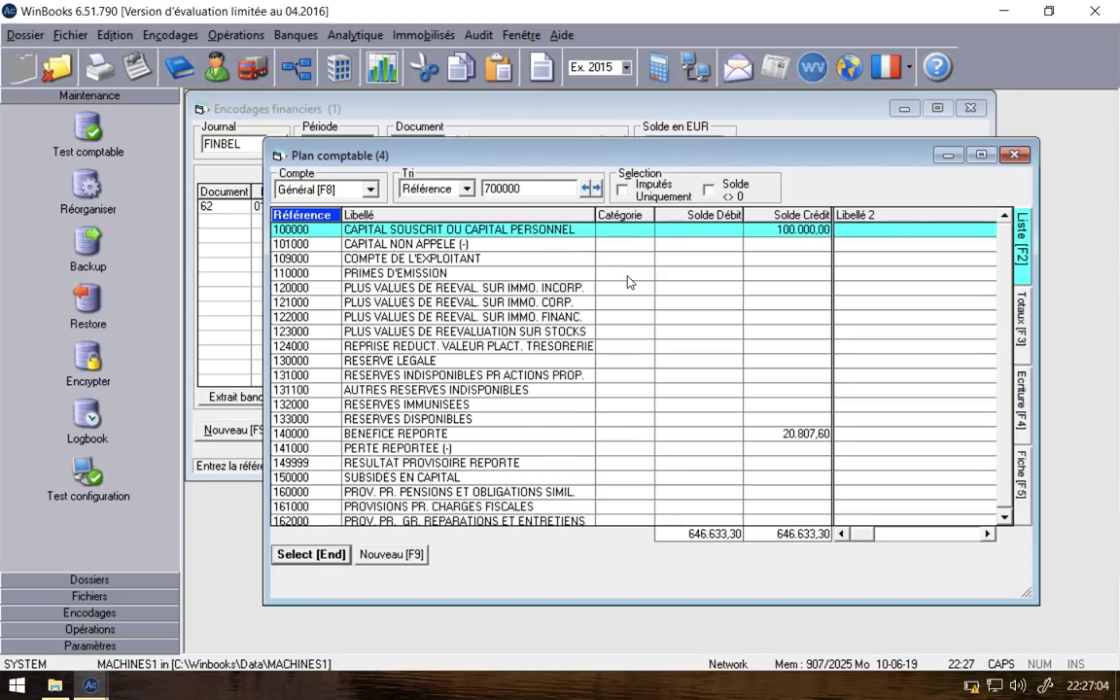
key(Down)
key(Down)
key(Down)
key(Down)
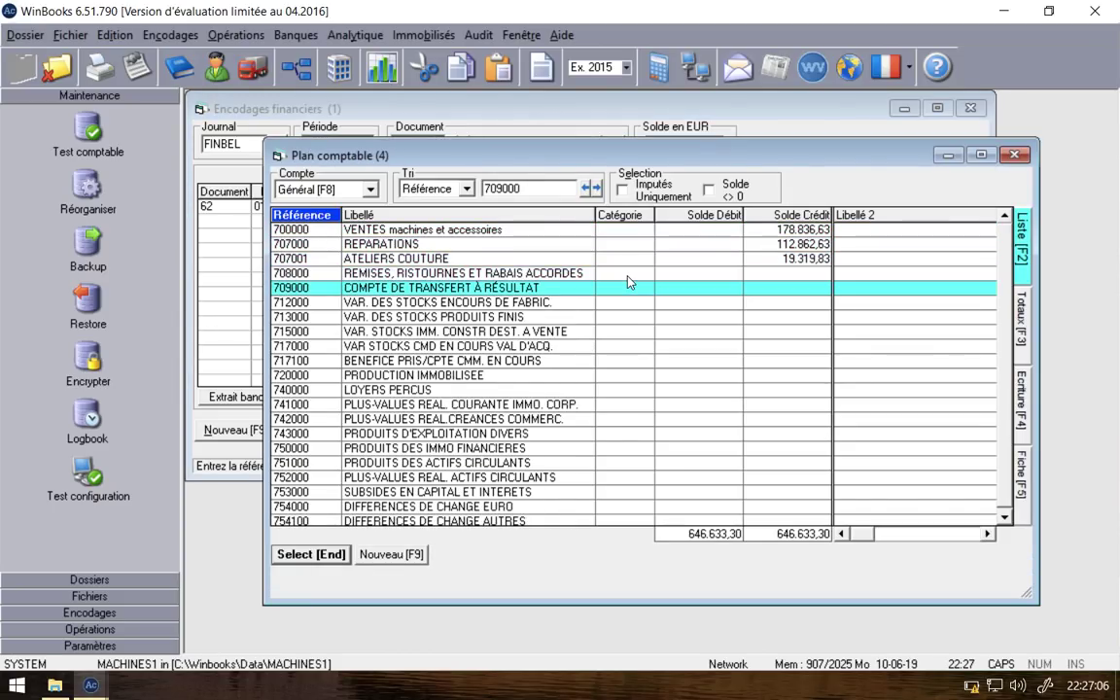
key(Down)
key(Down)
key(Down)
key(Down)
key(Down)
key(Down)
key(End)
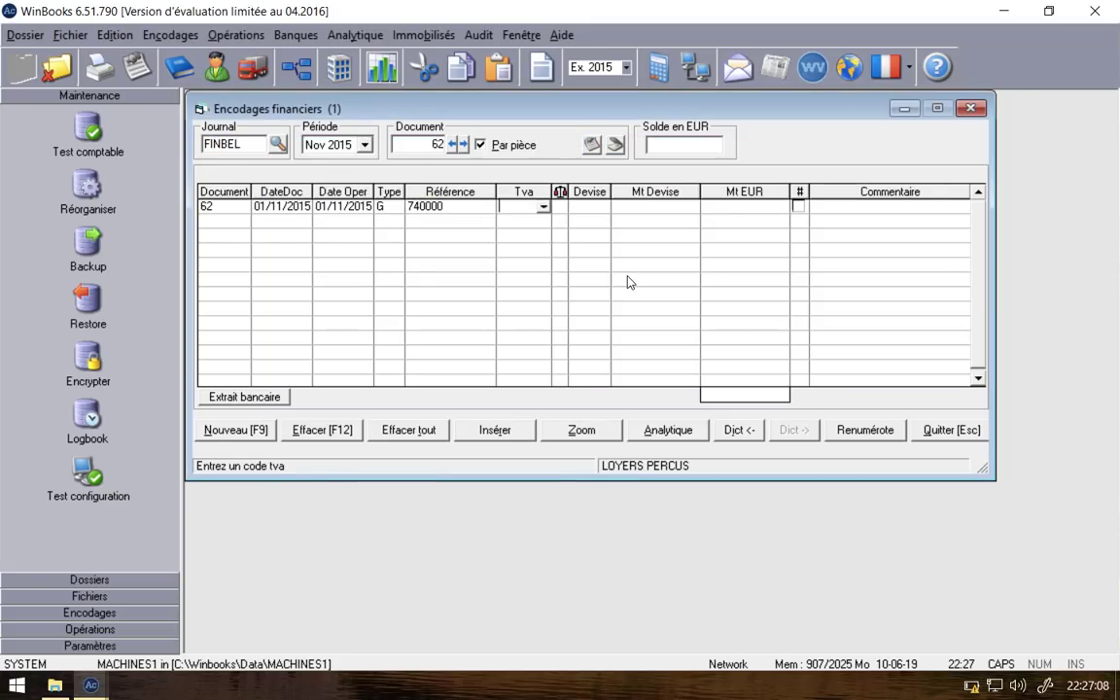
Step: Enter an amount of 1.500,00 EUR without a VAT code and the comment LOYER PERCUS on the 740000 line
key(space)
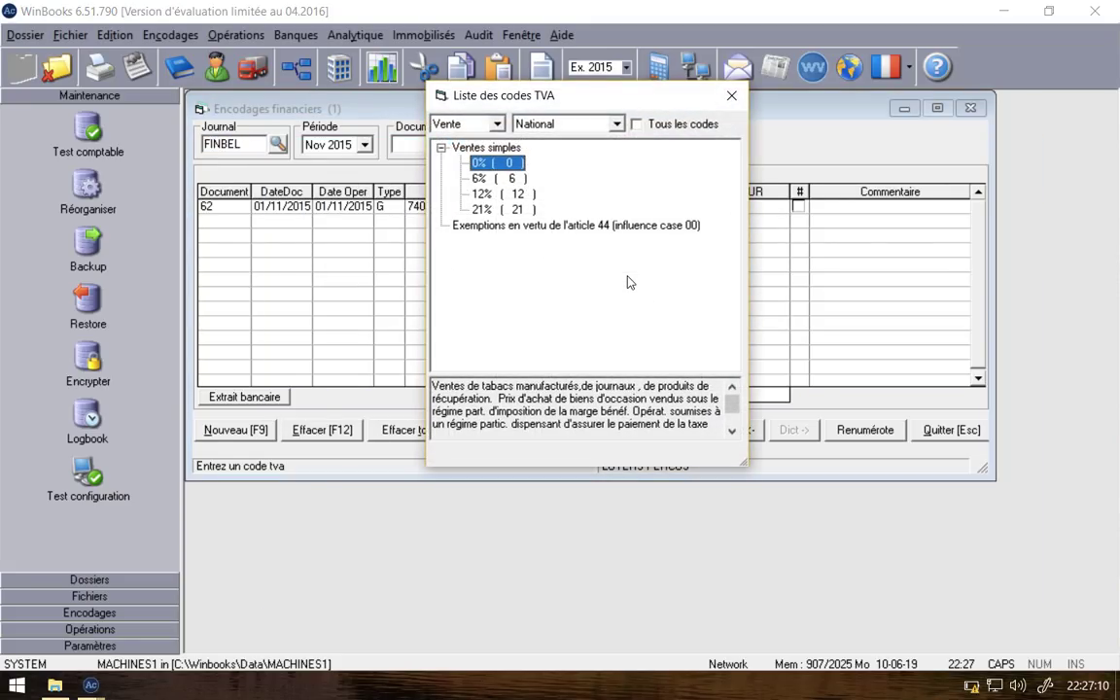
click(732, 95)
key(Return)
key(Return)
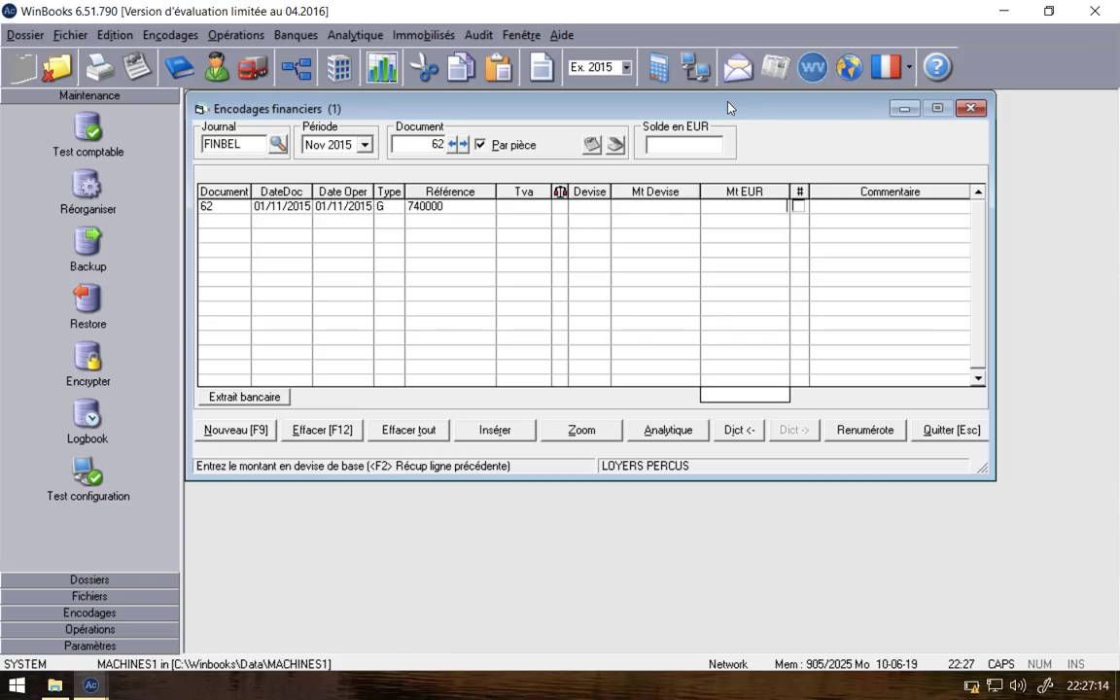
text(1500)
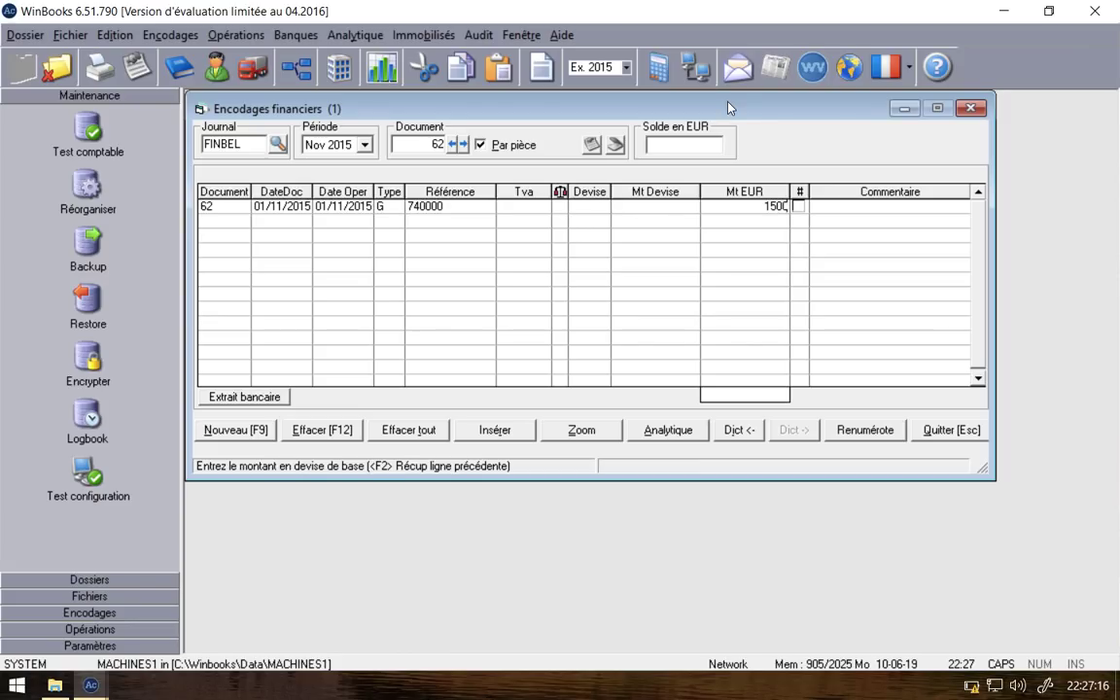
key(Return)
key(Return)
text(LOYER ER)
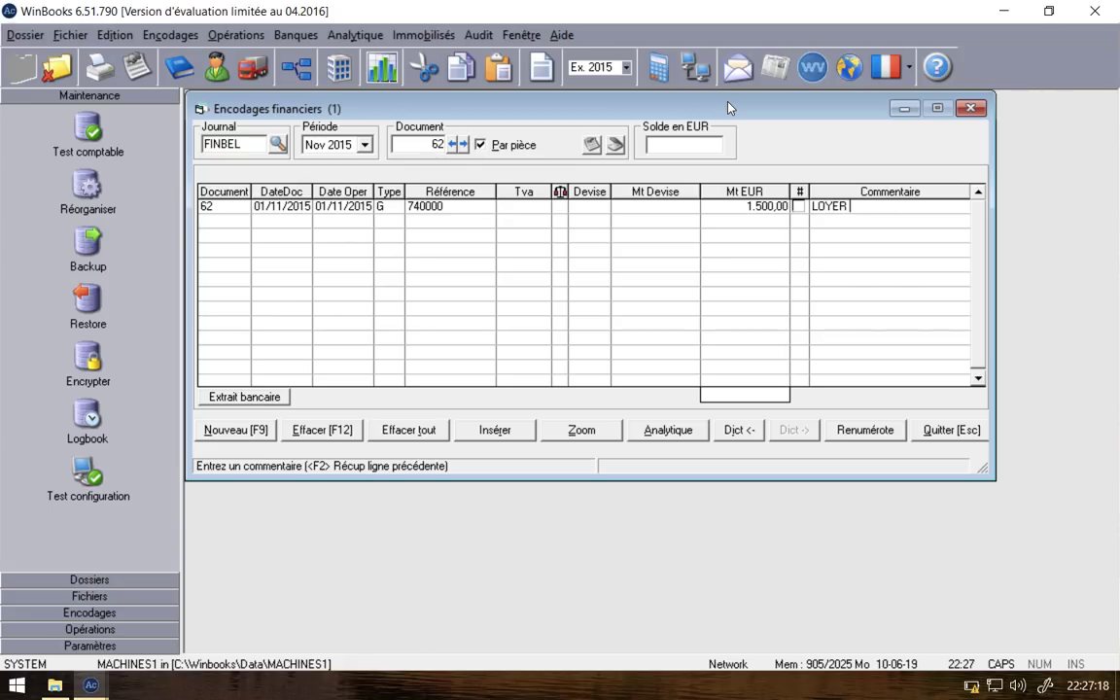
key(BackSpace)
key(BackSpace)
text(PERCUS)
key(Return)
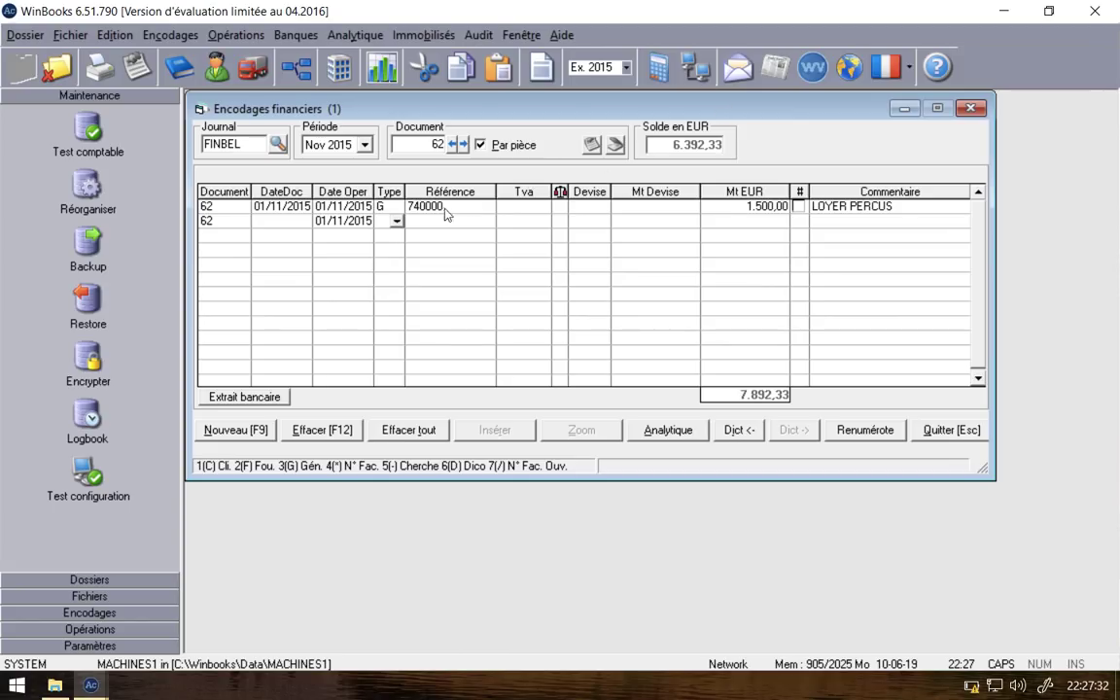
Step: Reopen the first line of document 62, keep type G and replace its account with 610200 LOYER CHAUSSEE DE WAVRE
click(339, 204)
click(632, 337)
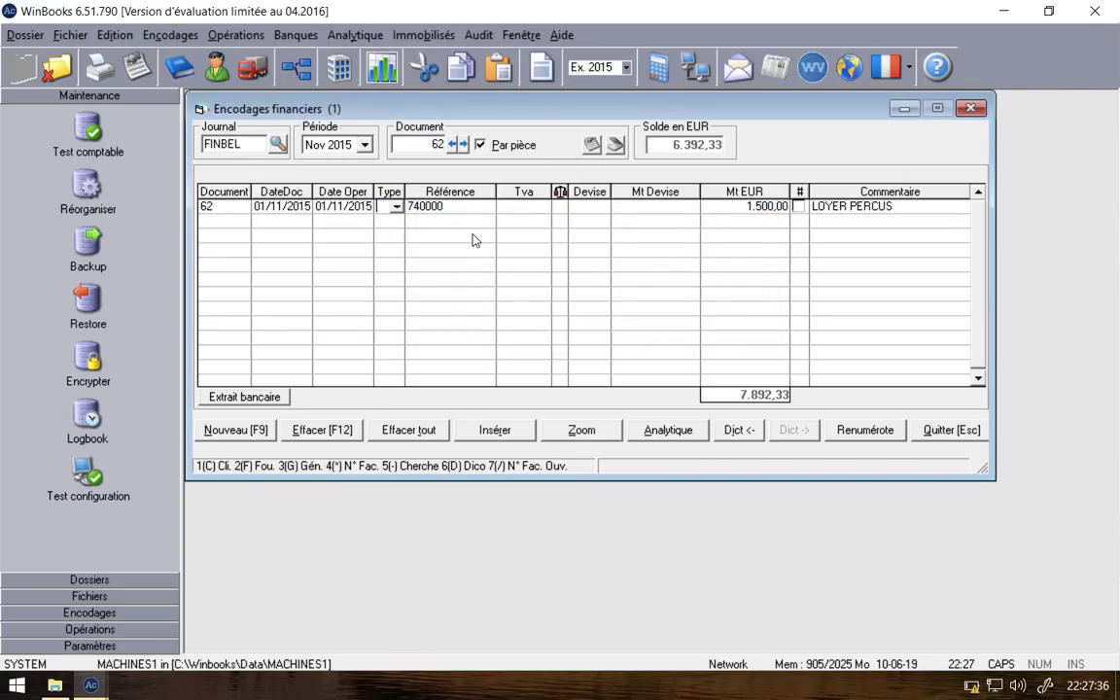
text(g)
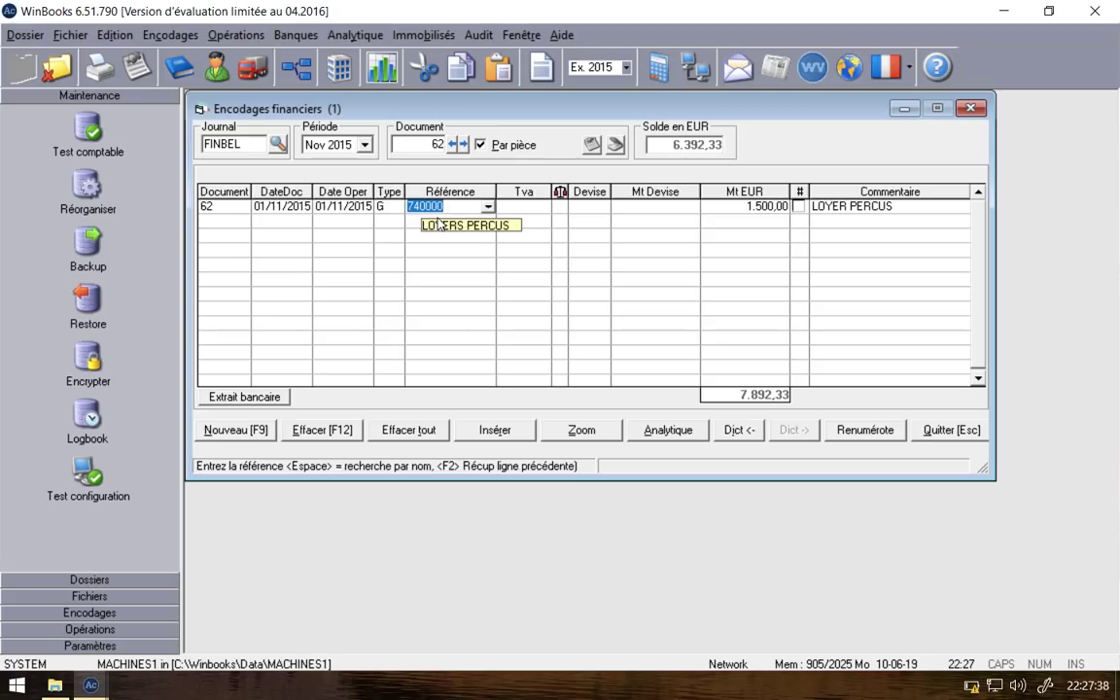
key(Delete)
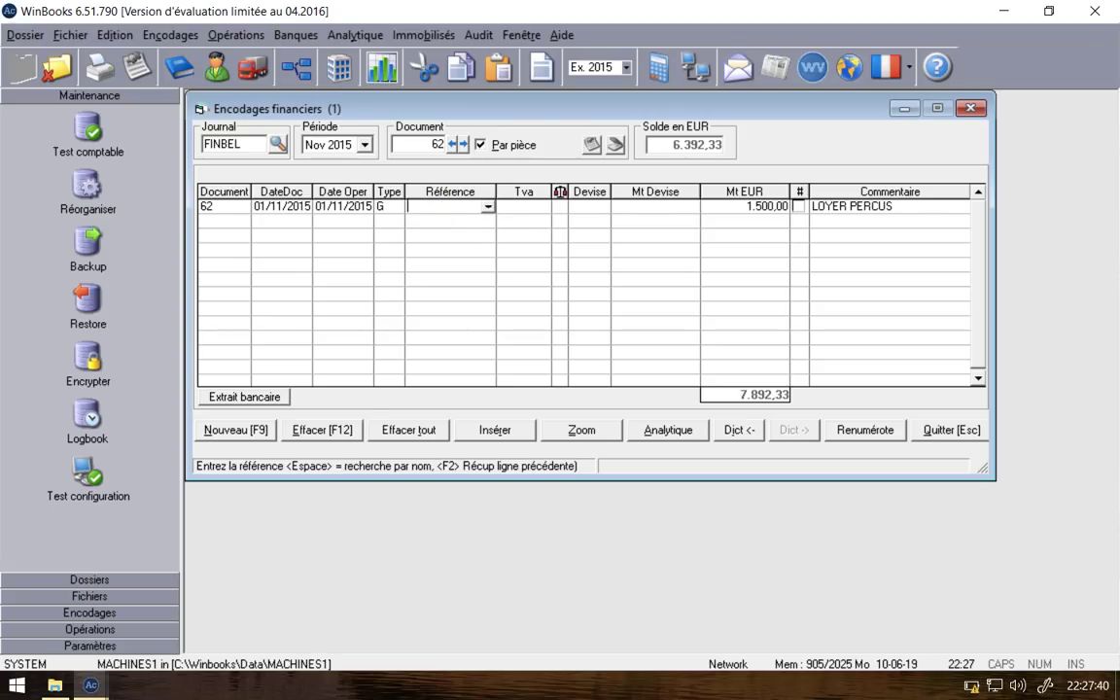
key(space)
text(610100)
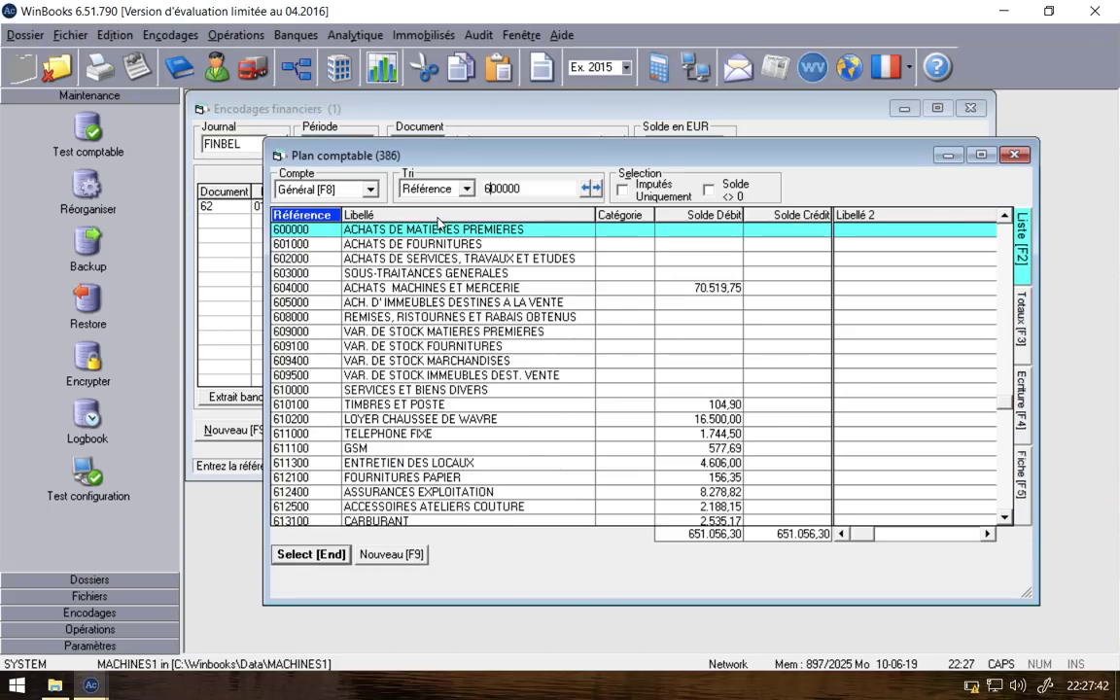
key(Down)
key(Return)
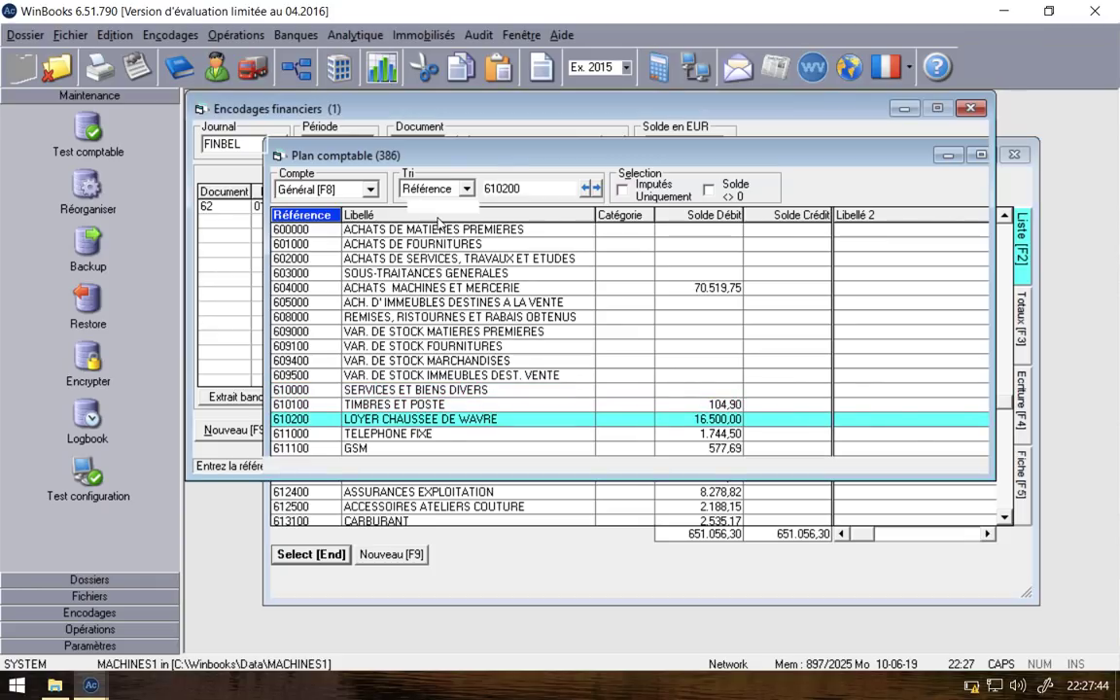
Step: Change the EUR amount of the 610200 line to -1.500,00 and validate the line
key(Return)
key(Return)
key(shift+Tab)
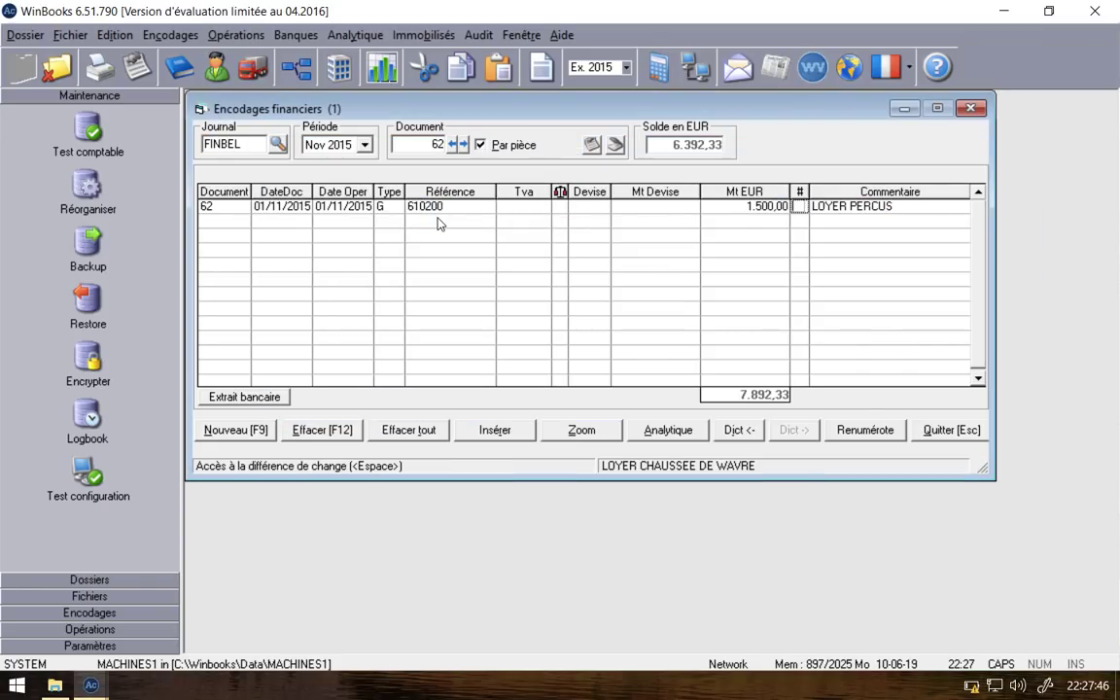
key(shift+Tab)
key(Delete)
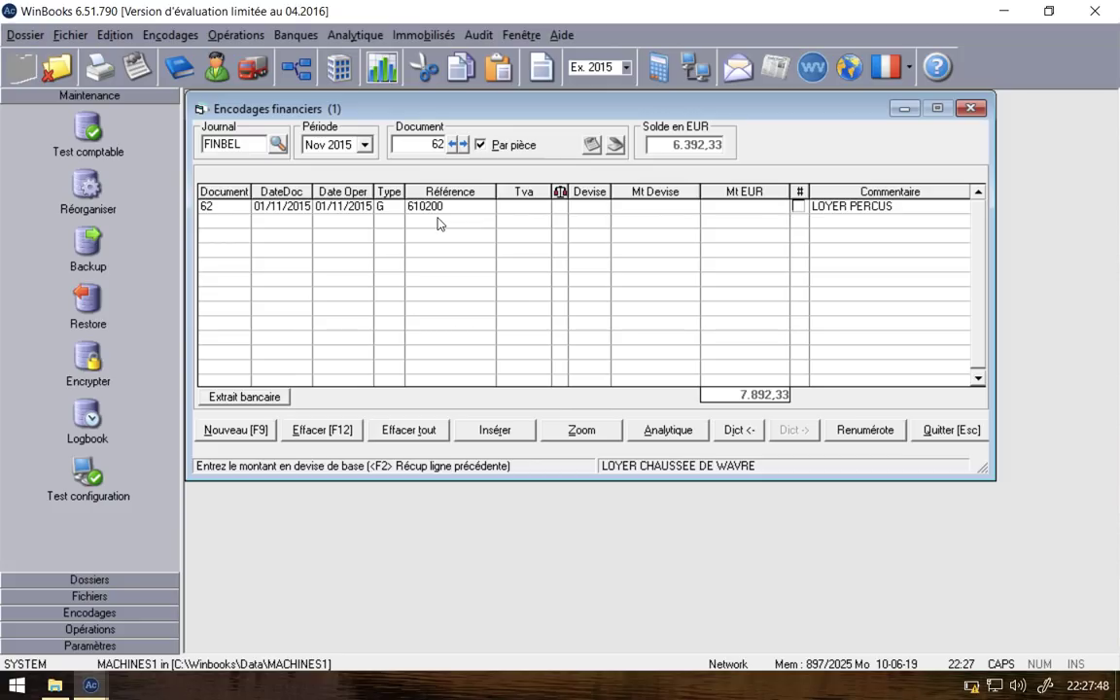
text(-)
text(1.500)
key(Return)
key(Return)
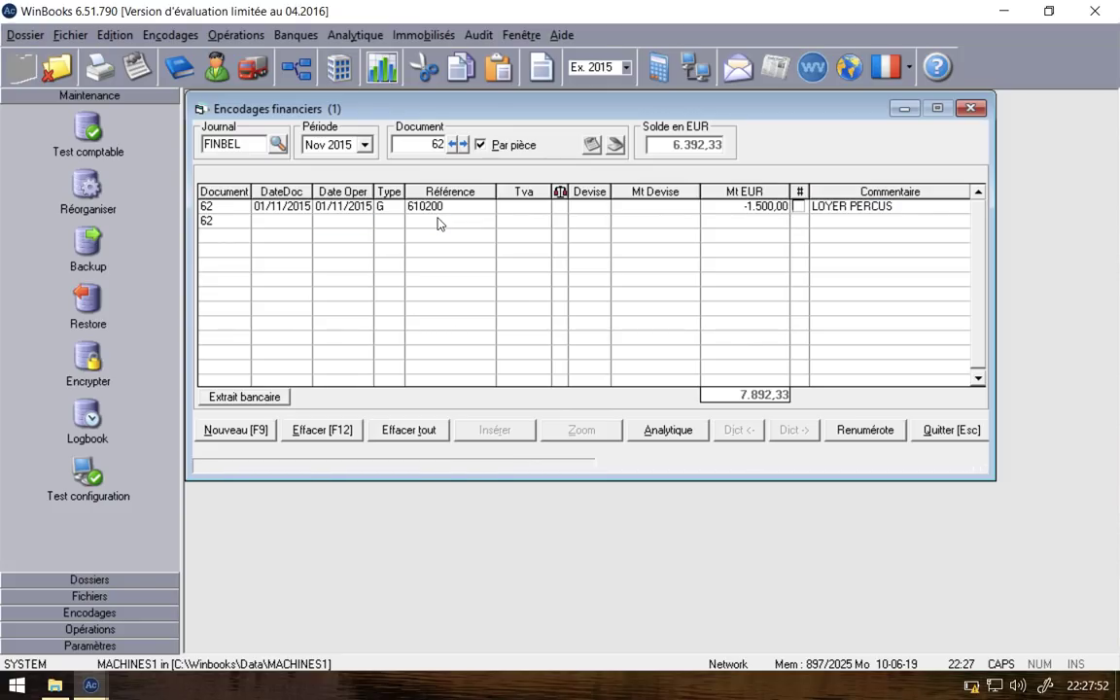
Step: Add a G line dated 01/11/2015 on account 750000 PRODUITS DES IMMO FINANCIERES for 25,00 EUR, without a comment
key(Return)
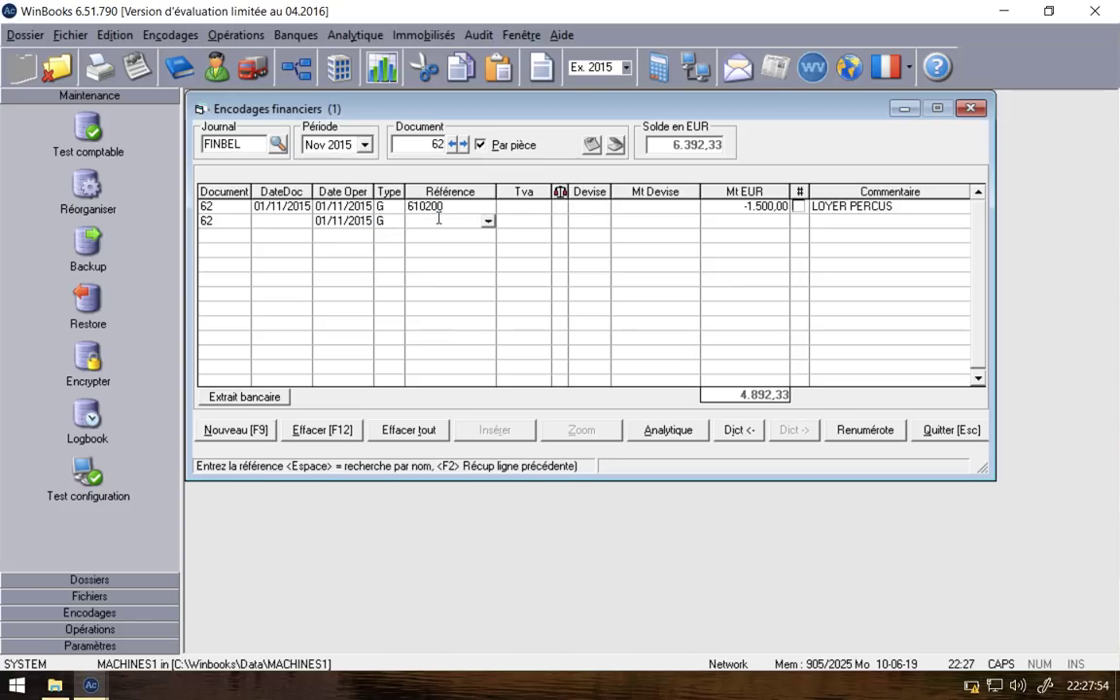
text(750000)
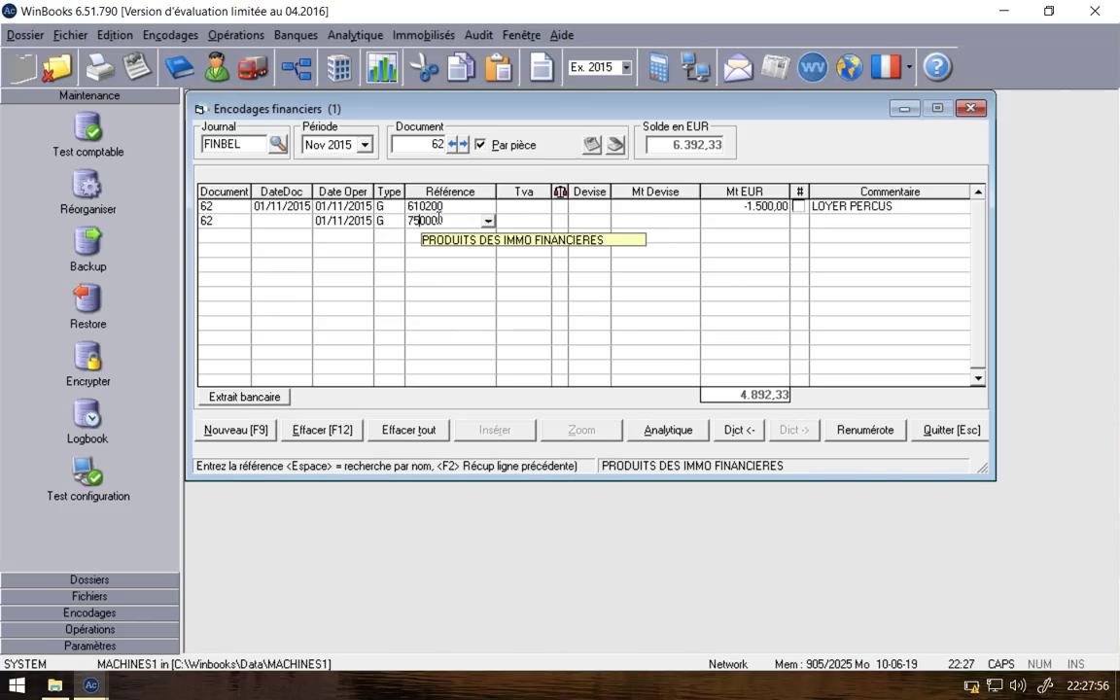
key(Return)
key(Return)
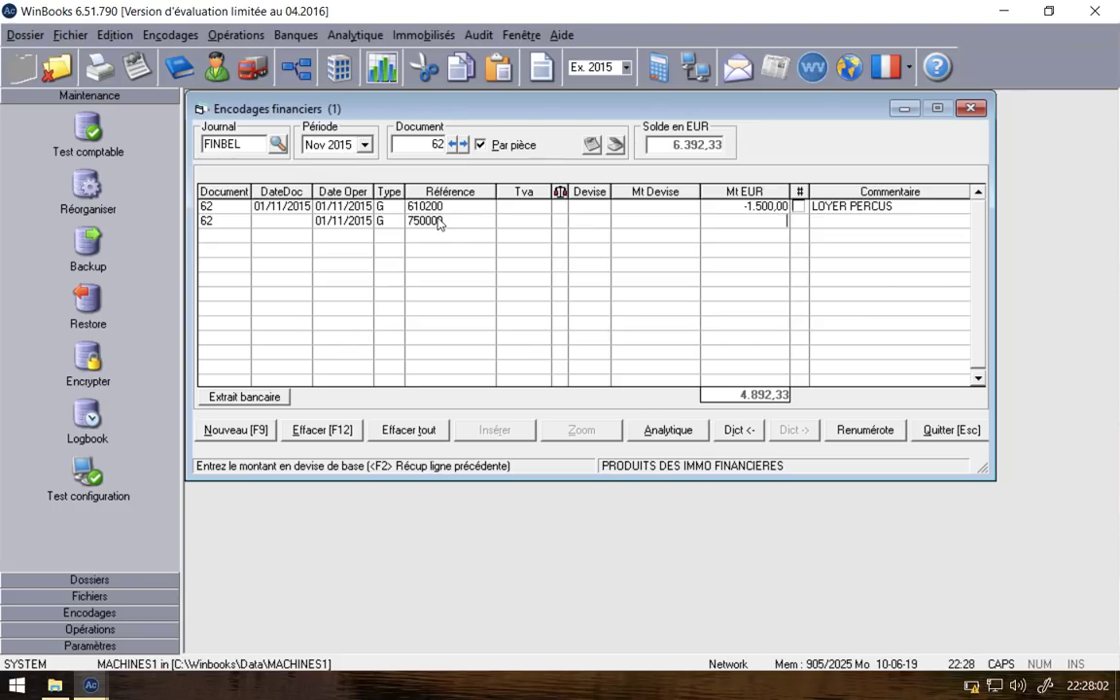
text(25)
key(Return)
key(Return)
key(Return)
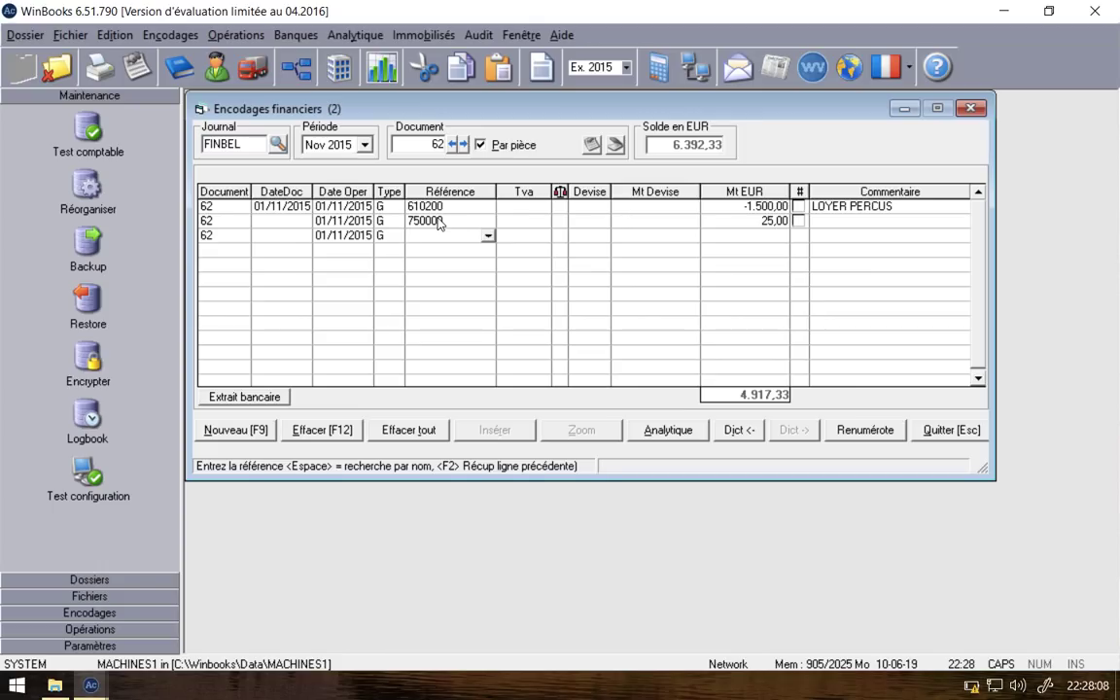
Step: Set the third line's account to 670000 IMPOTS ET PRECPTES DUS OU VERSES and leave its VAT code empty
text(650000)
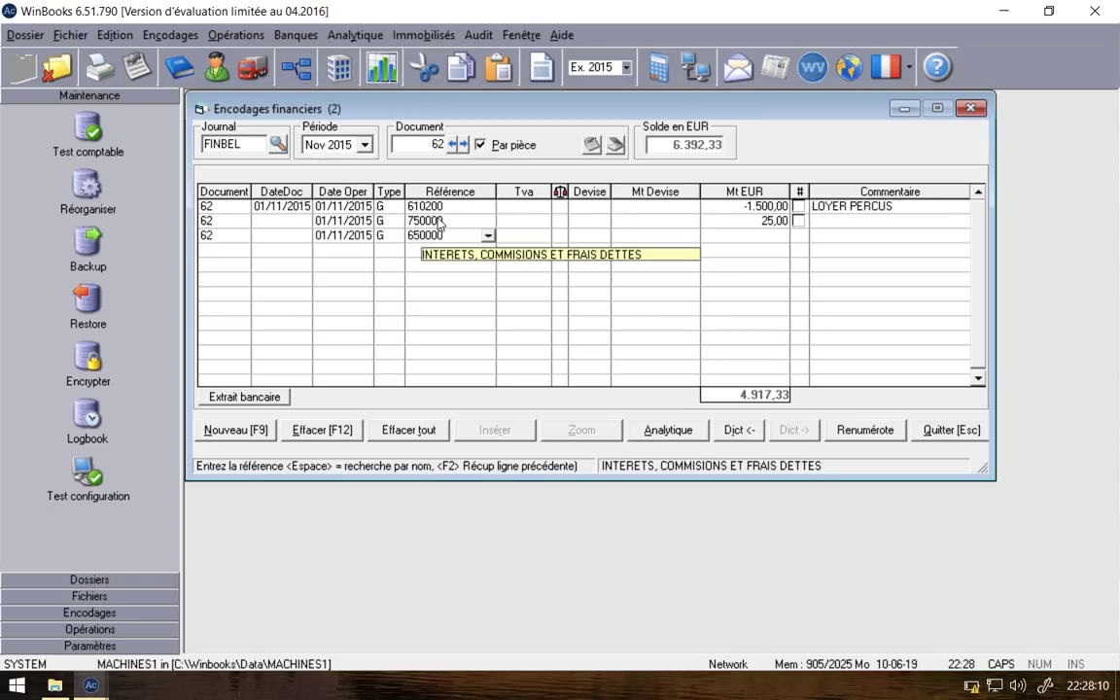
key(BackSpace)
text(8)
key(Tab)
key(shift+Tab)
text(67)
key(Tab)
key(Tab)
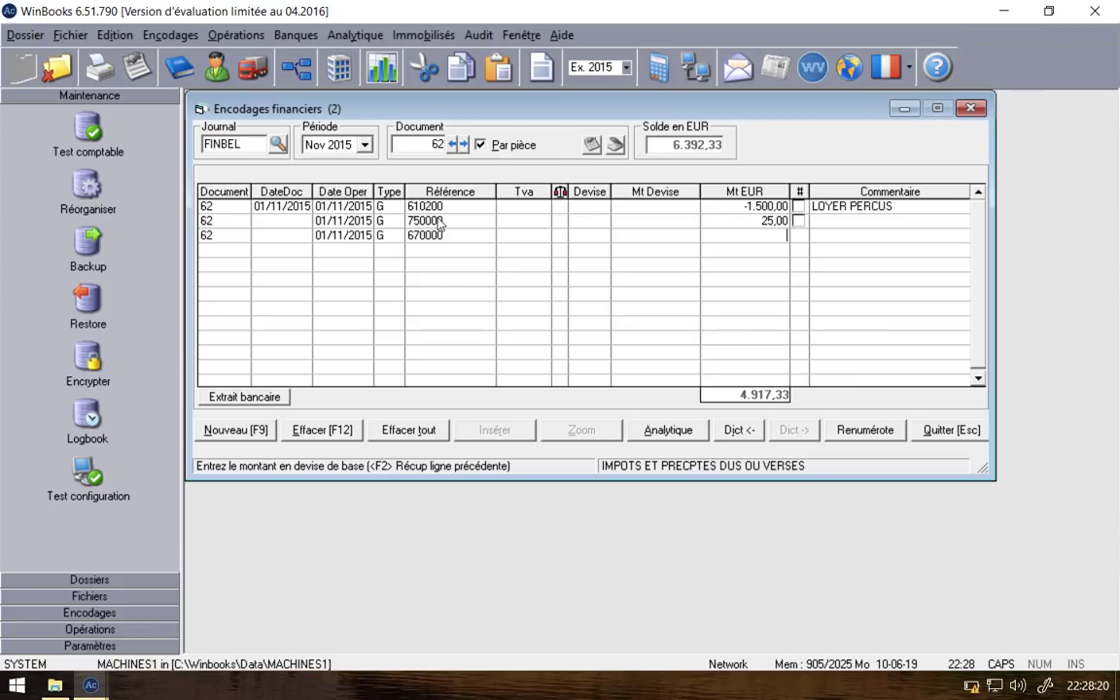
Step: Enter -7,50 EUR and the comment "PM 30ù" on the 670000 line and validate it
text(7,50)
key(Return)
key(Return)
text(PM 30)
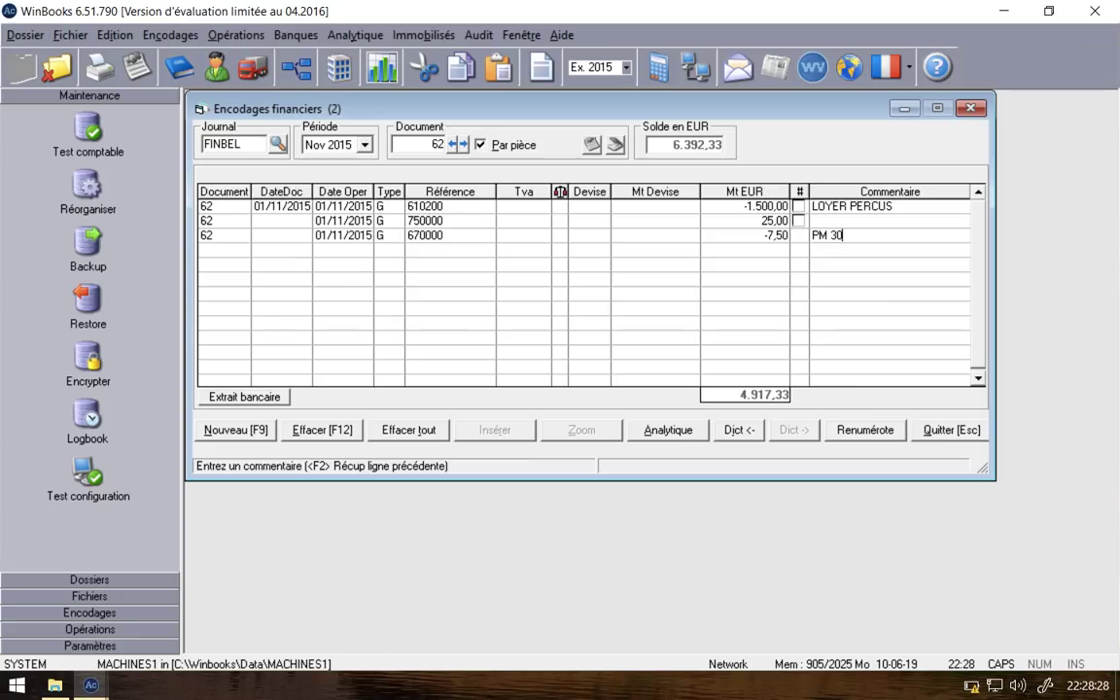
text(ù)
key(Return)
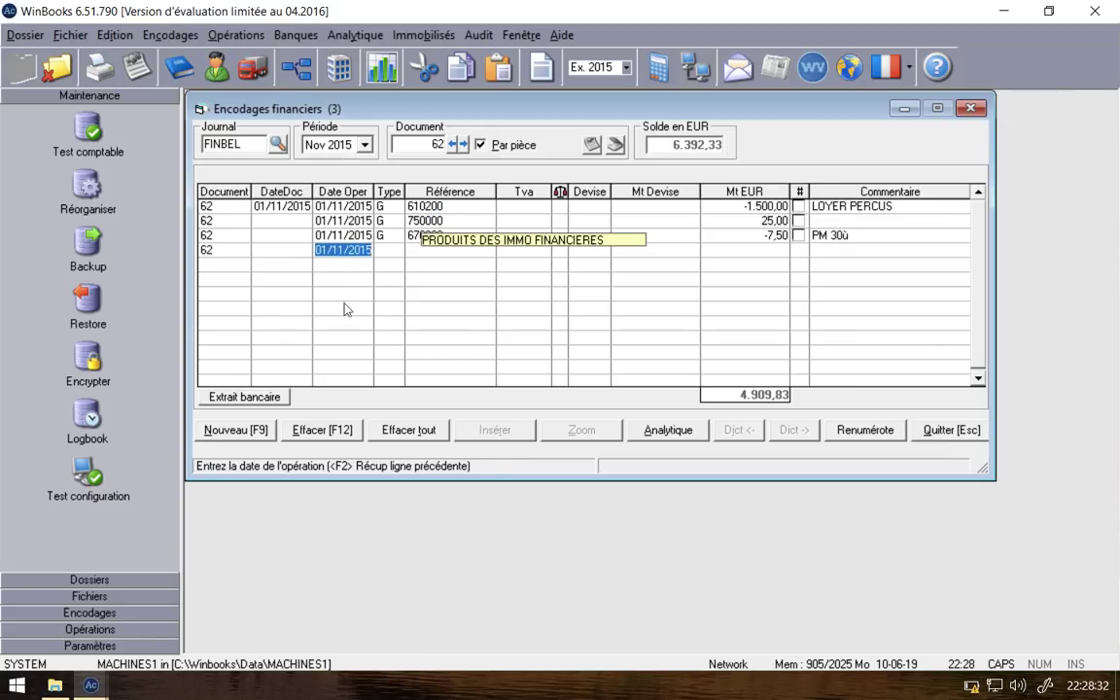
Step: Switch to the MACHINESLB dossier window, quit its sales entry and examine the accounts and VAT codes of BELFIU document 62
mouse_move(91, 686)
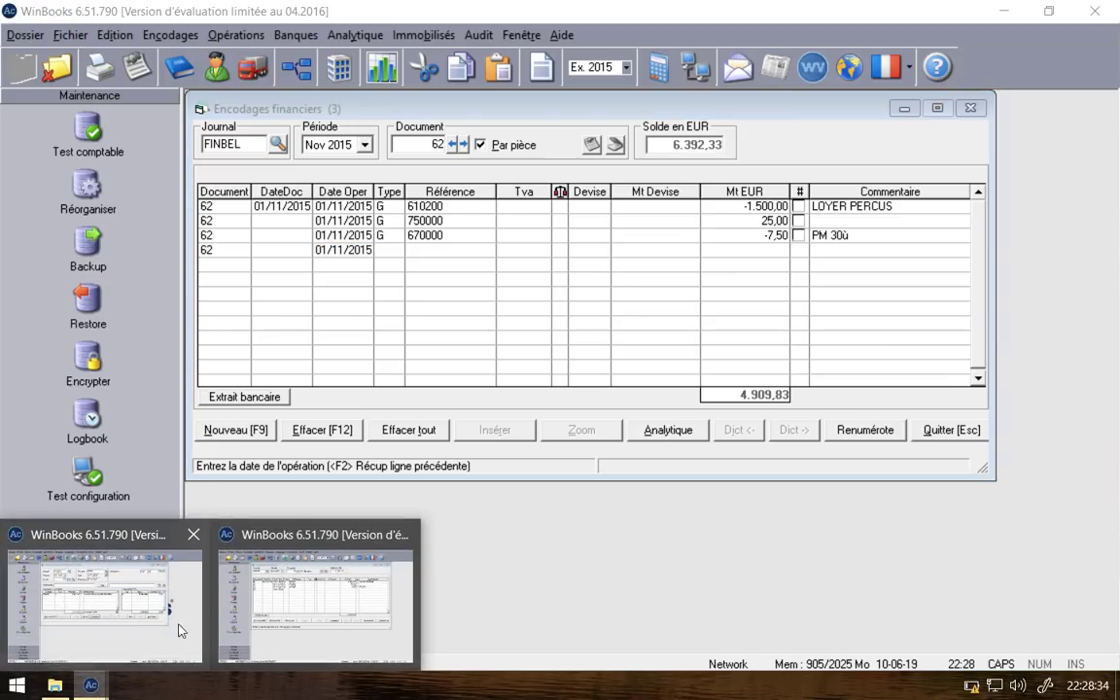
click(128, 608)
click(559, 323)
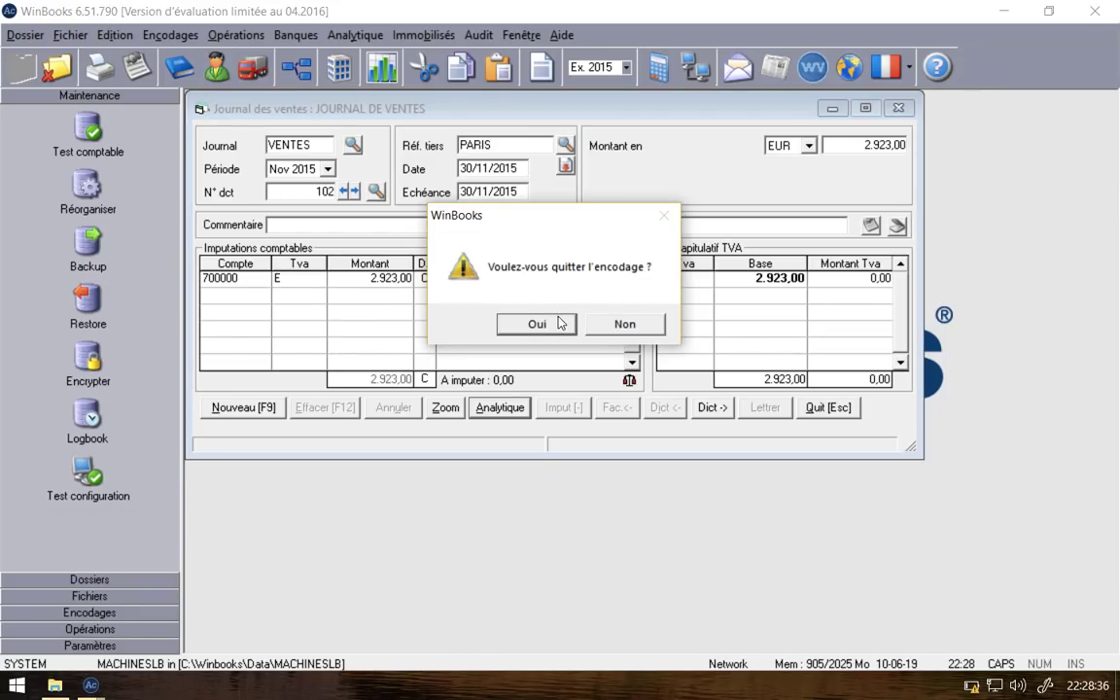
click(171, 35)
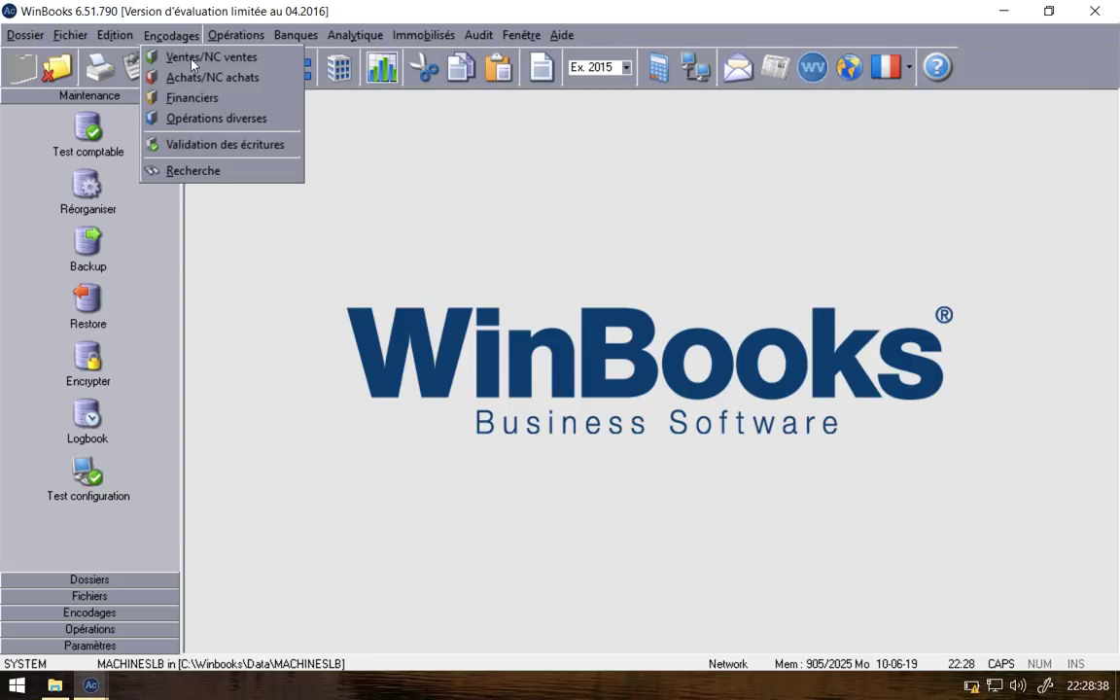
click(200, 116)
click(924, 106)
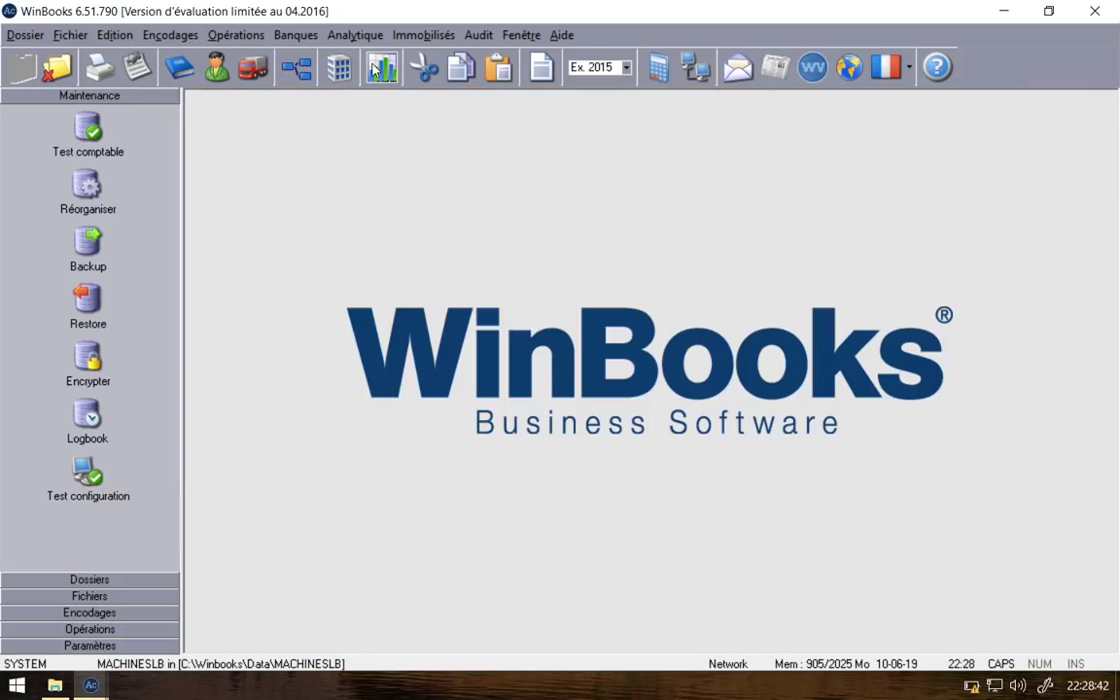
click(170, 37)
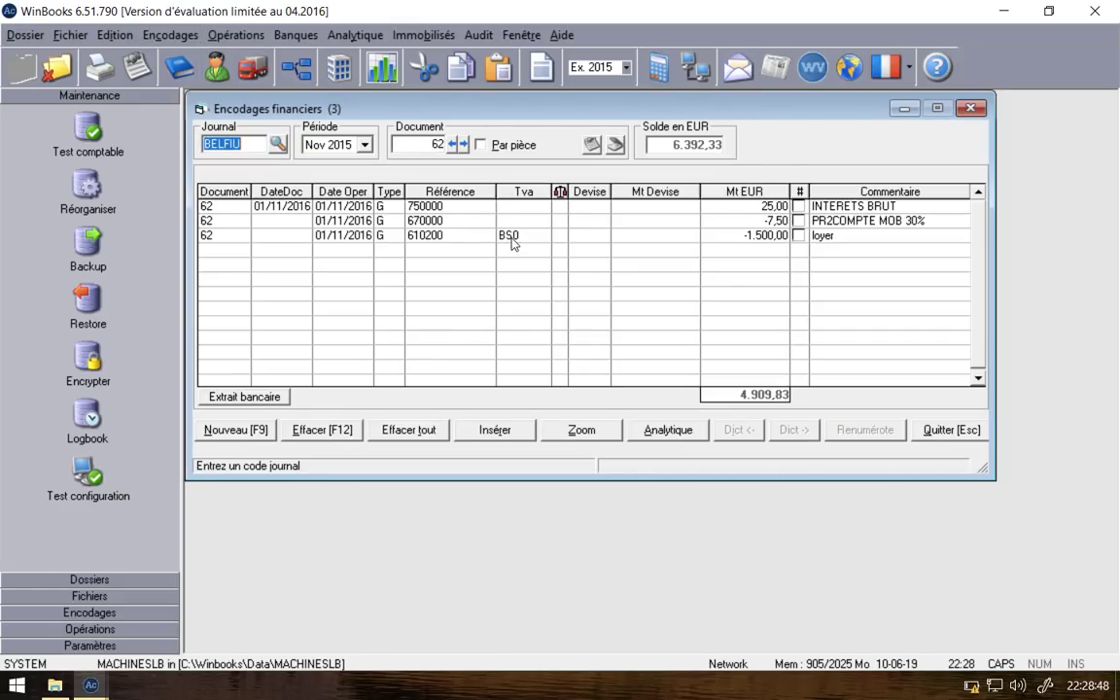
click(971, 108)
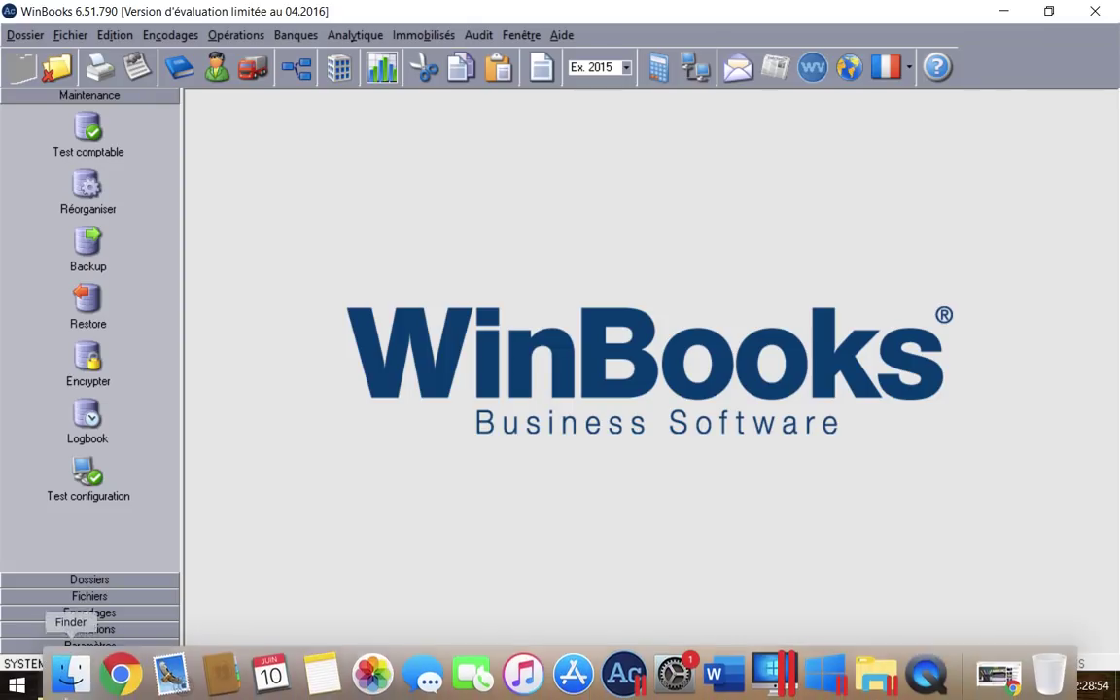
Step: Switch back to the MACHINES1 window and abandon the unfinished fourth line of document 62 to edit the 610200 line
mouse_move(55, 684)
mouse_move(91, 684)
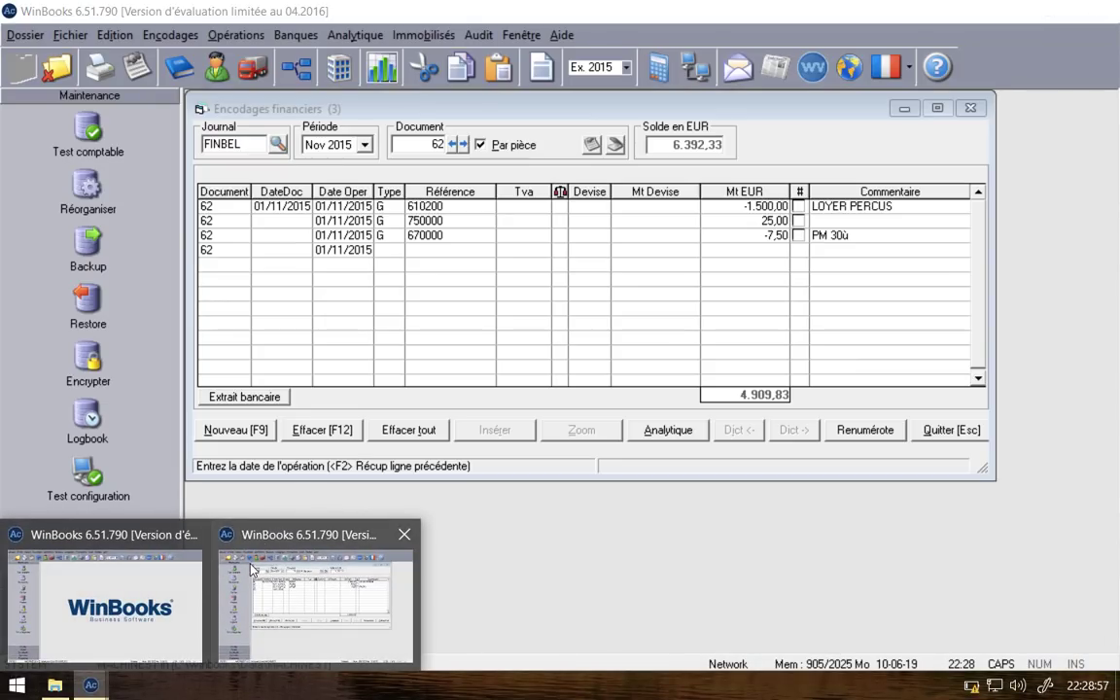
click(251, 569)
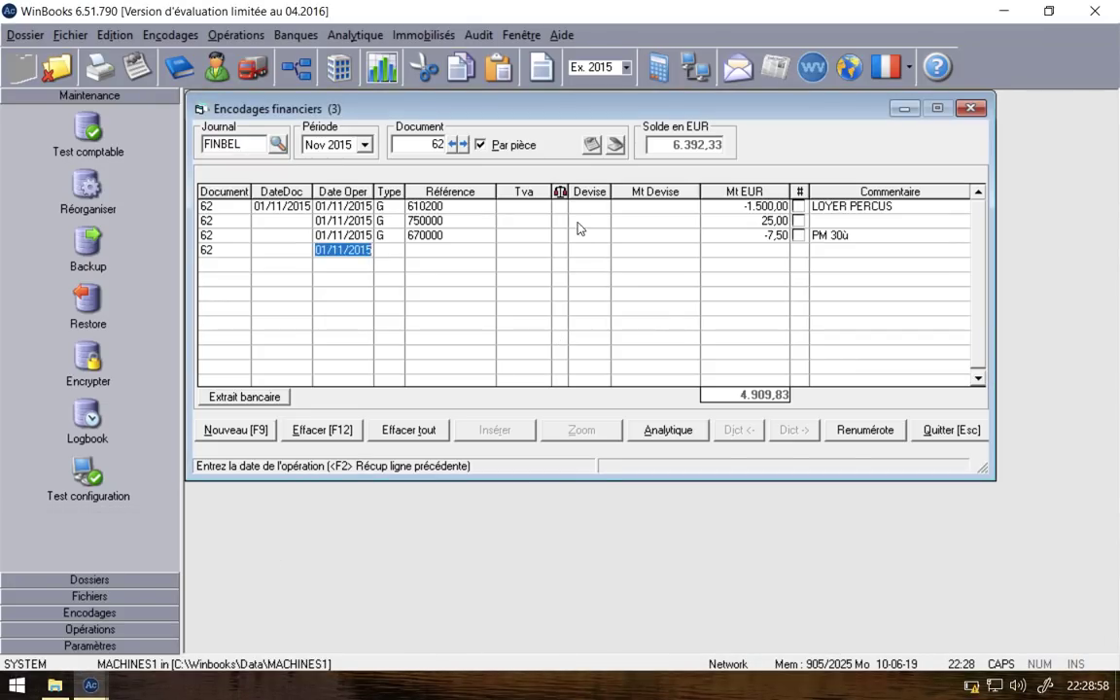
click(531, 210)
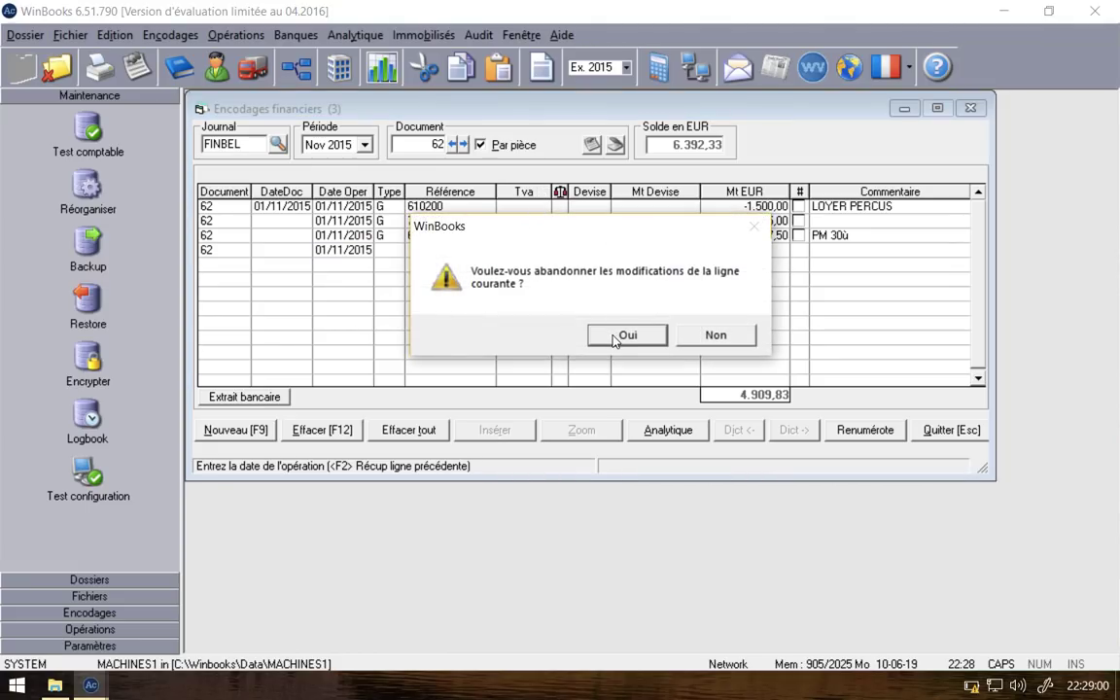
click(694, 338)
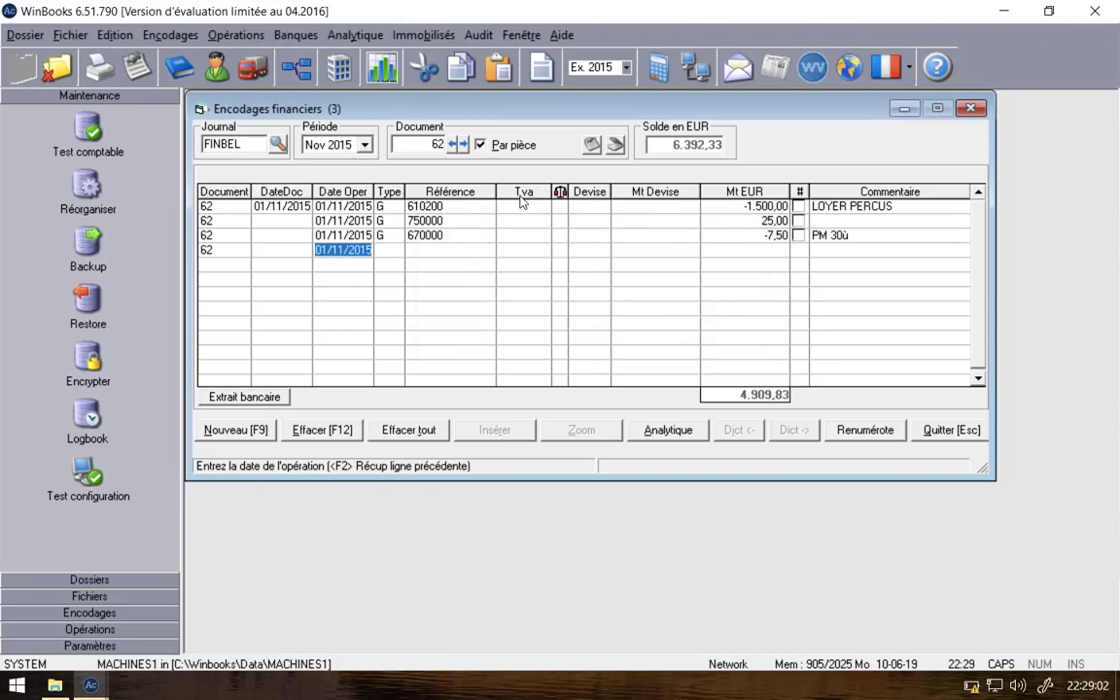
click(477, 182)
click(627, 334)
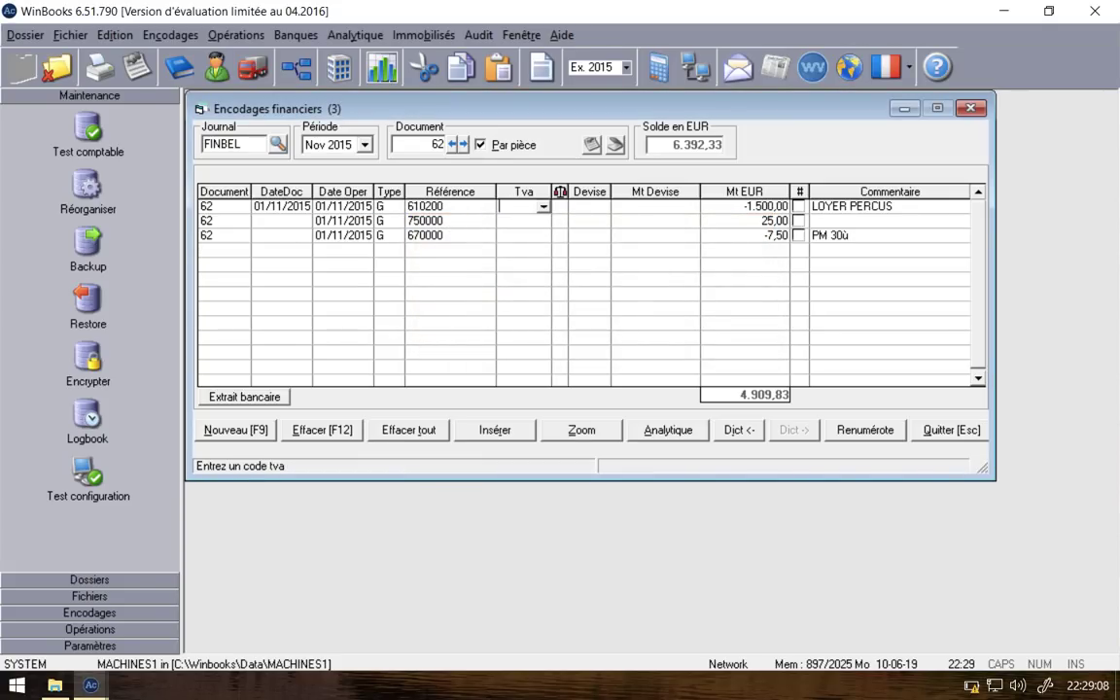
Step: Try to assign the 0% deductible purchase VAT code BS0 for Biens et Services divers to the 610200 line
key(Return)
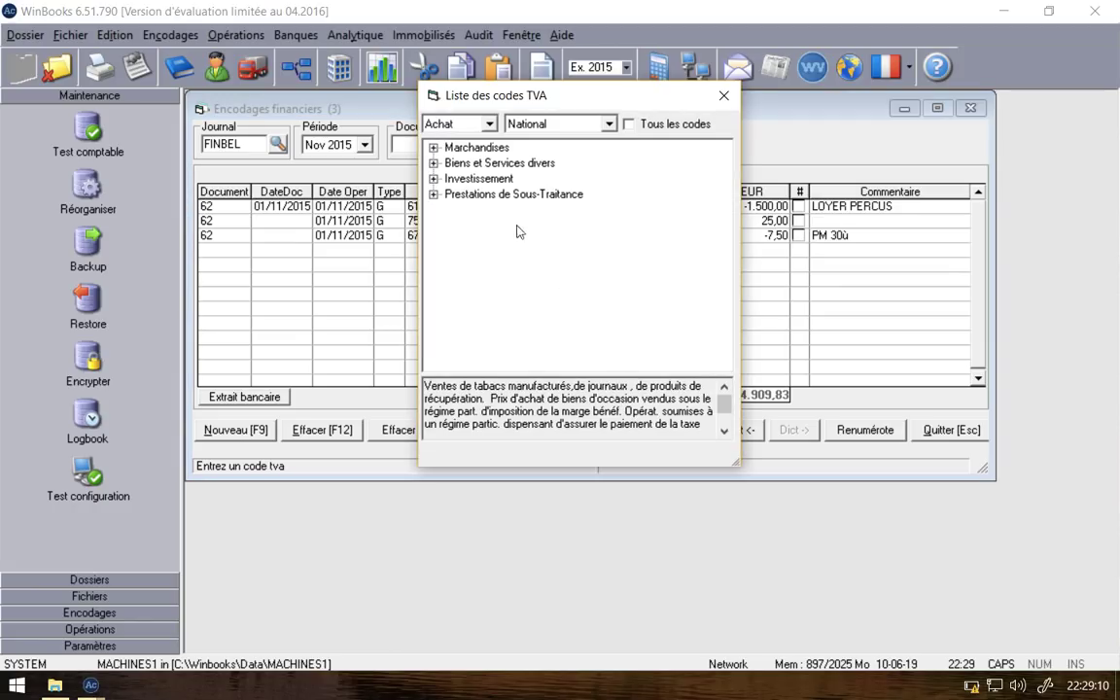
click(437, 164)
click(453, 180)
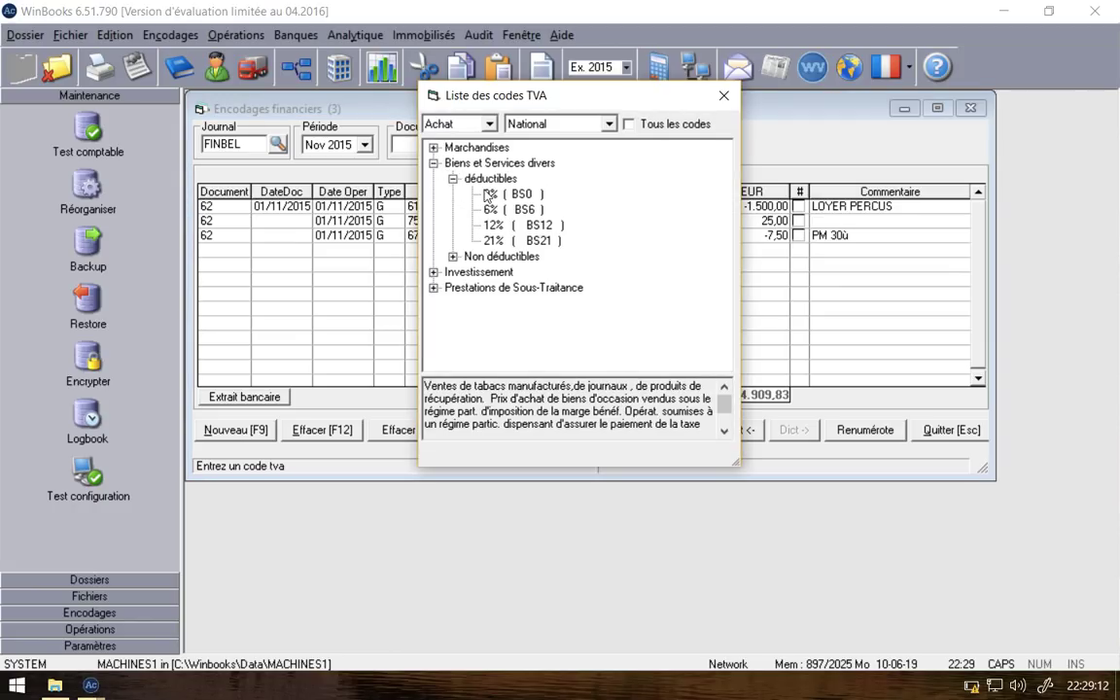
double_click(486, 188)
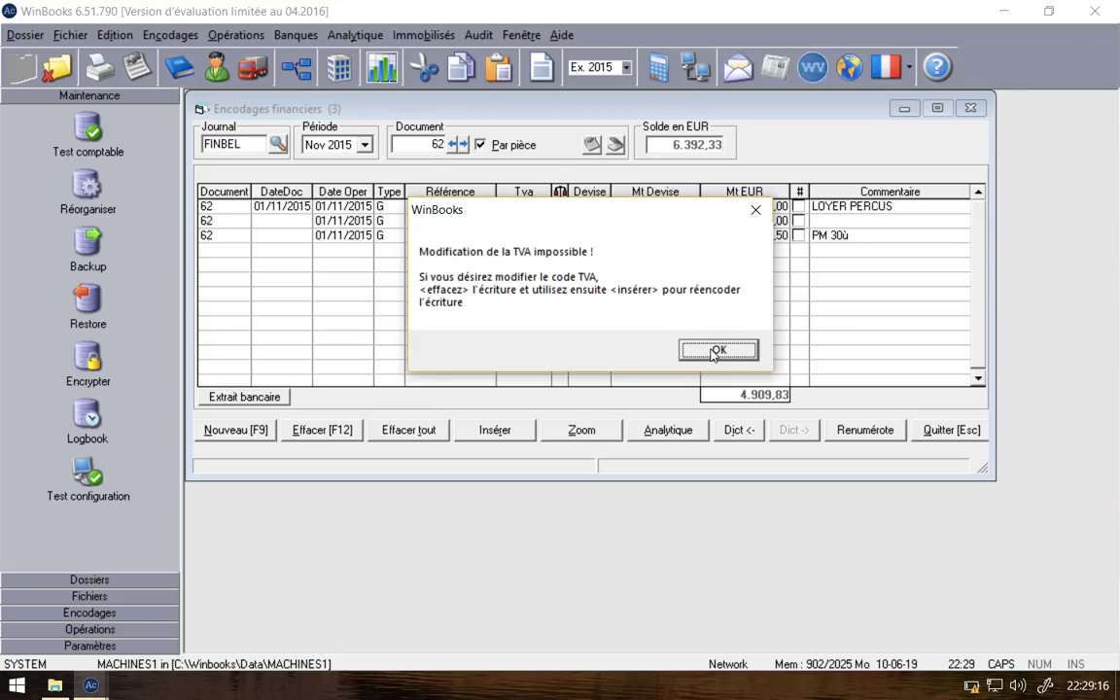
Step: Delete the 610200 line commented LOYER PERCUS from document 62 so its VAT code can be re-entered
click(716, 350)
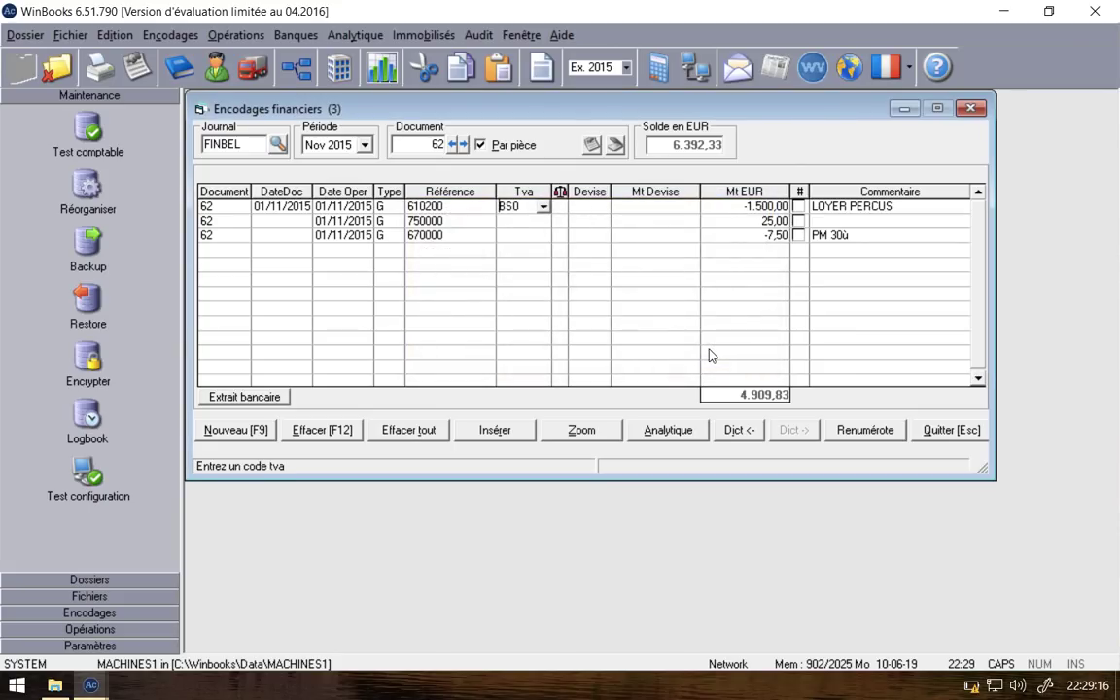
click(250, 426)
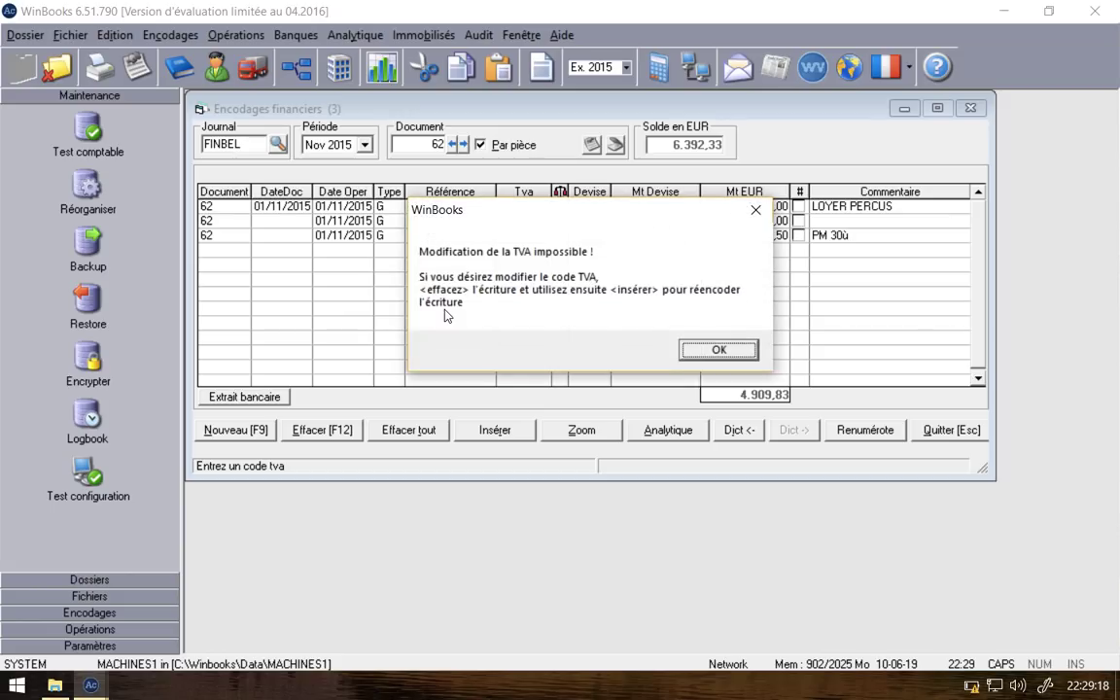
click(719, 352)
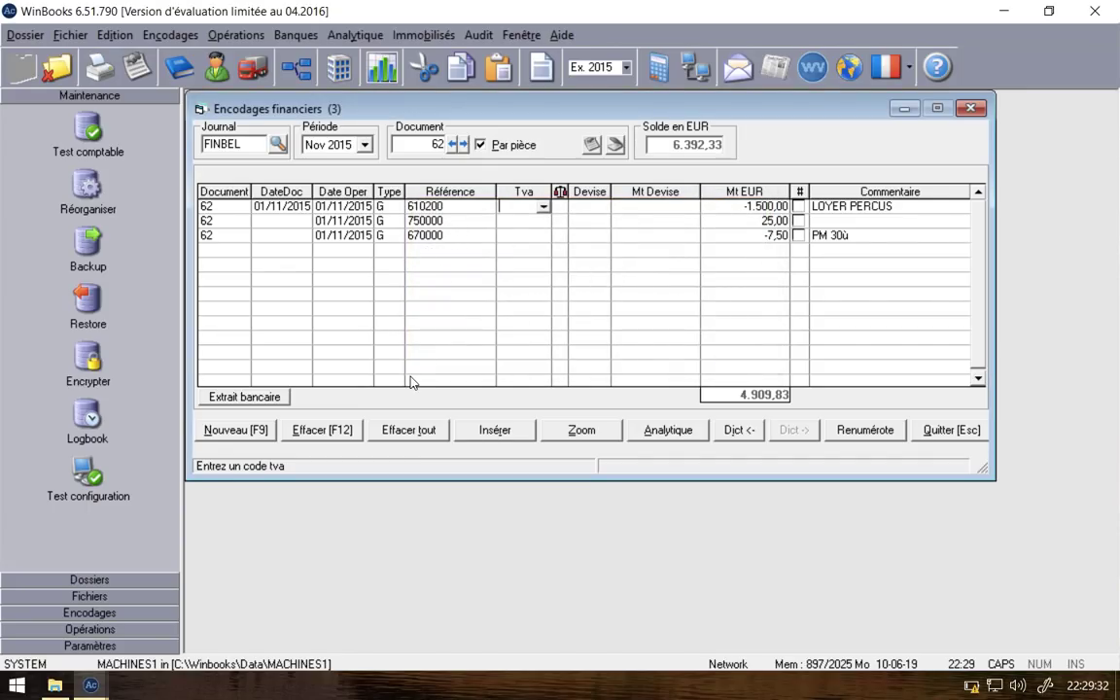
click(310, 430)
click(601, 334)
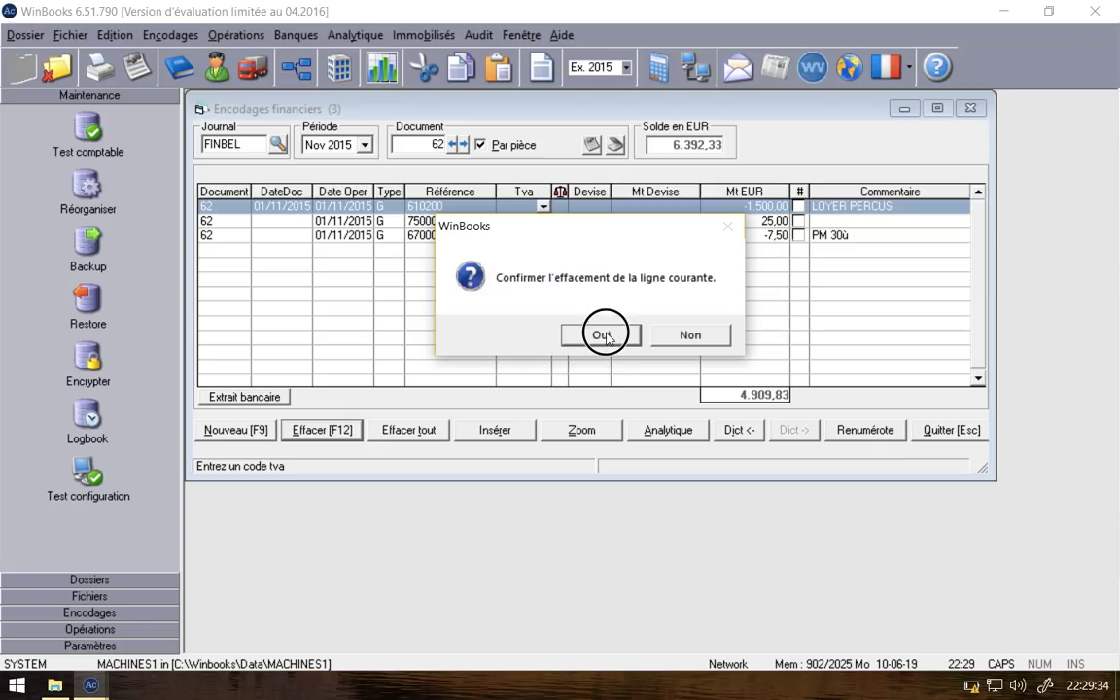
Step: Add a line dated 01/11/2015 to document 62 on general account 610200, LOYER CHAUSSEE DE WAVRE
click(539, 223)
key(Return)
key(Return)
key(Return)
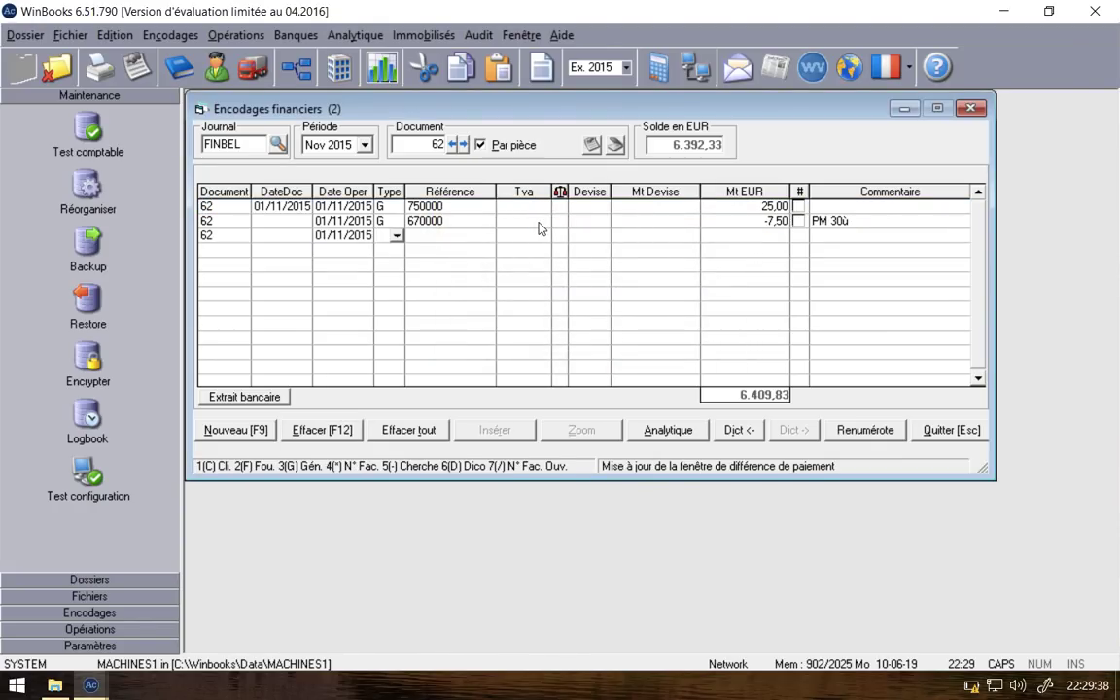
text(G)
key(Return)
text(61)
key(Return)
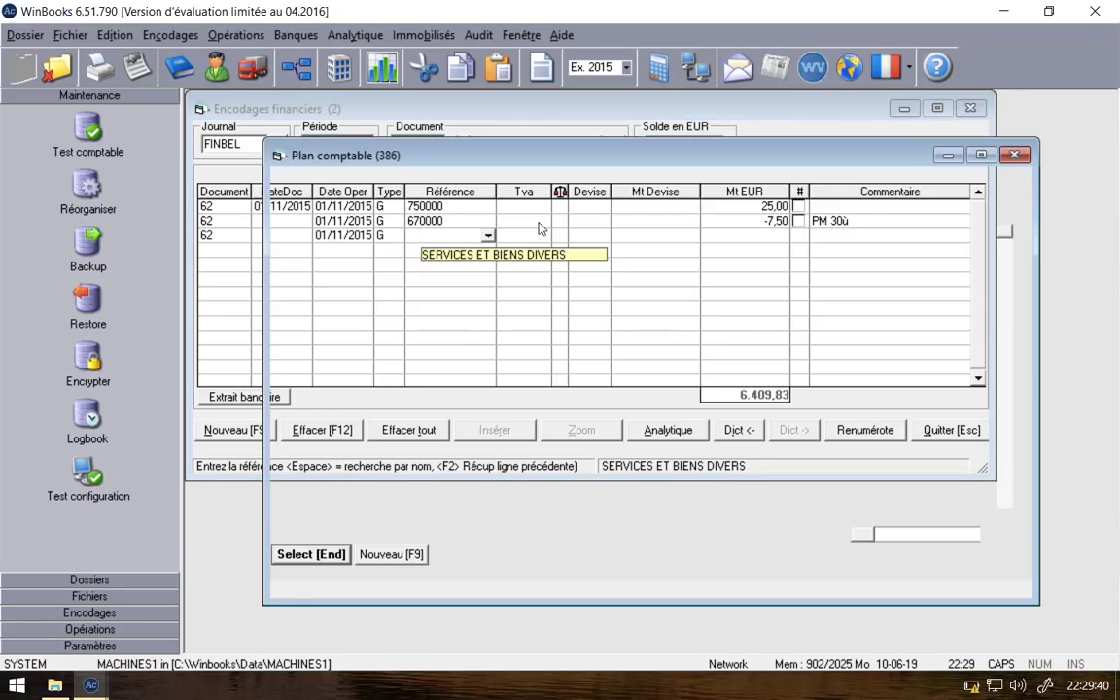
key(Down)
key(Down)
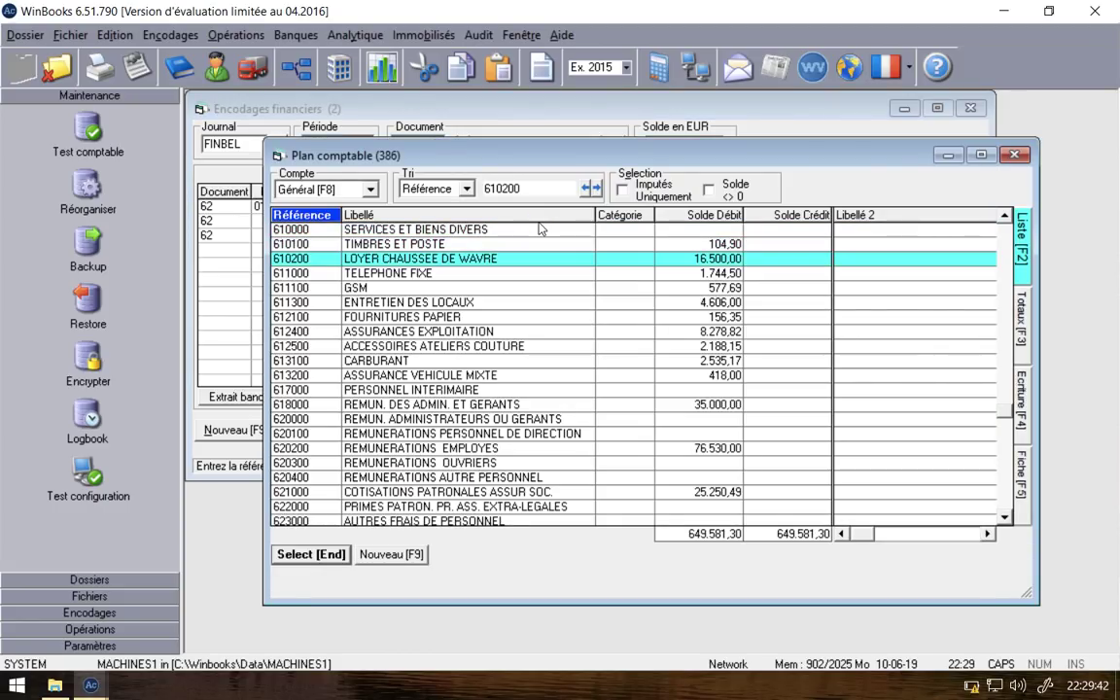
key(Return)
key(Return)
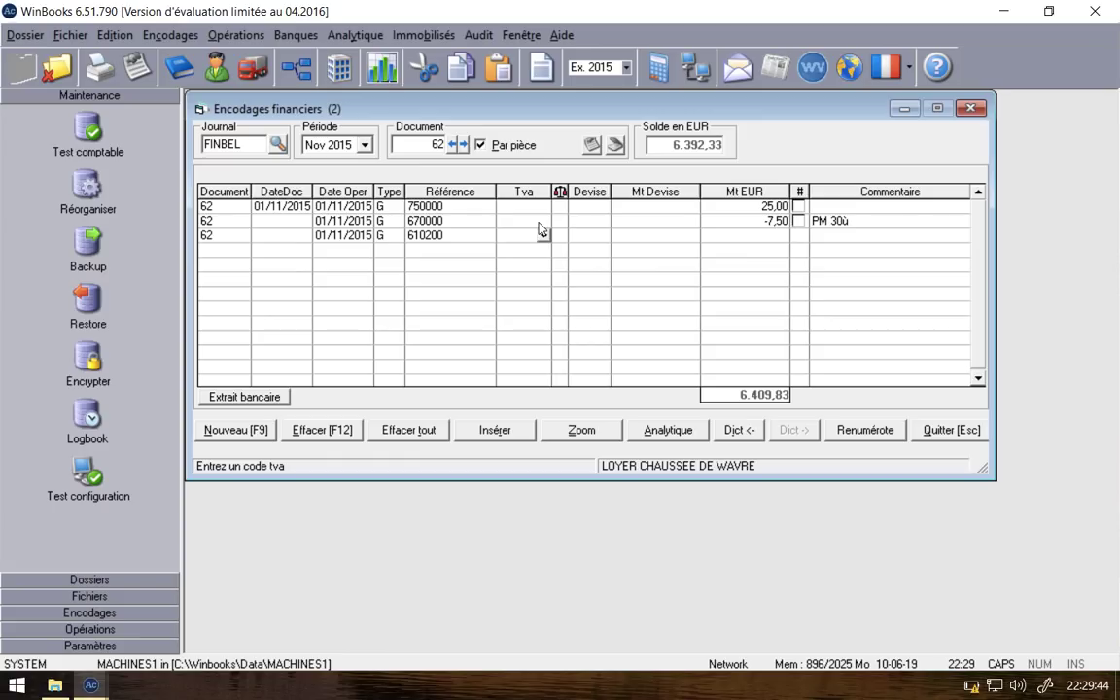
Step: Give the new 610200 line VAT code BS0, amount -1.500,00 EUR and comment LOYER PAYE, and validate it
text(BS0)
key(Return)
key(Return)
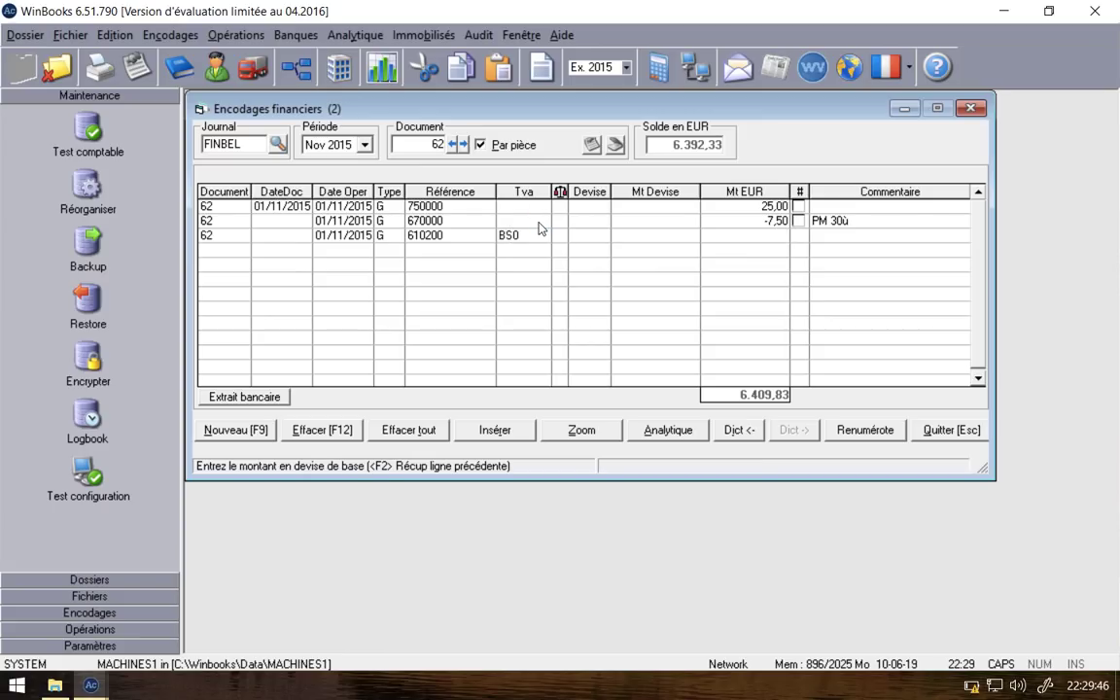
text(-1.500)
key(Return)
text(LOYER PAY1)
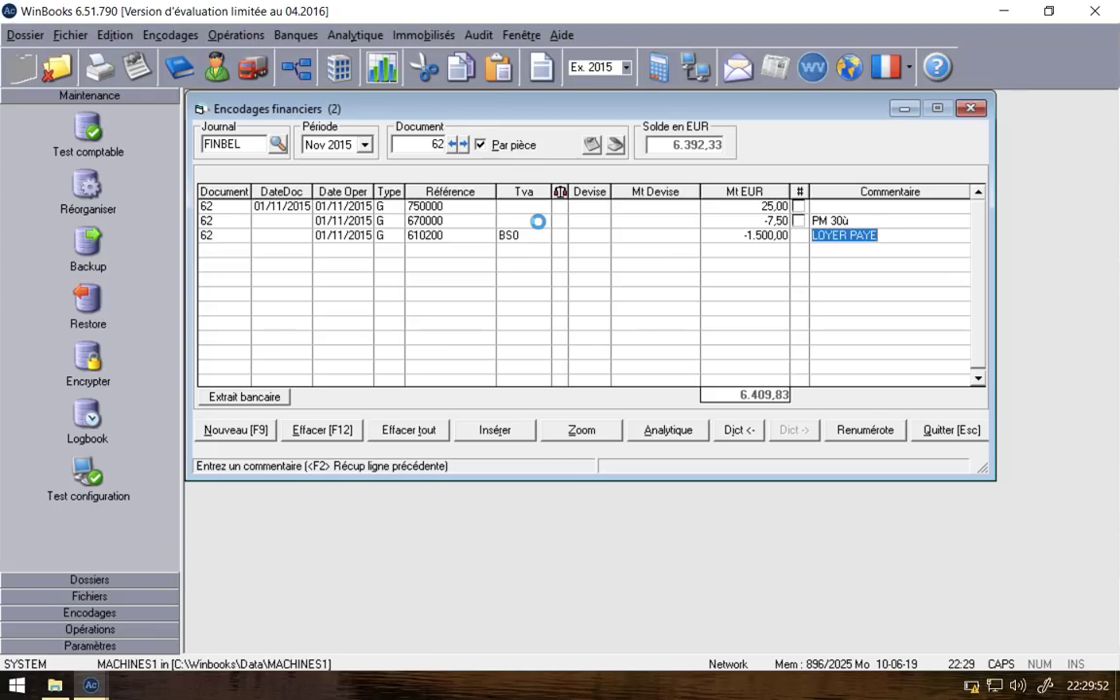
key(Return)
Step: Allocate the 1 500,00 rent of account 610200 to the analytical activity WAVRE and save the allocation
click(640, 434)
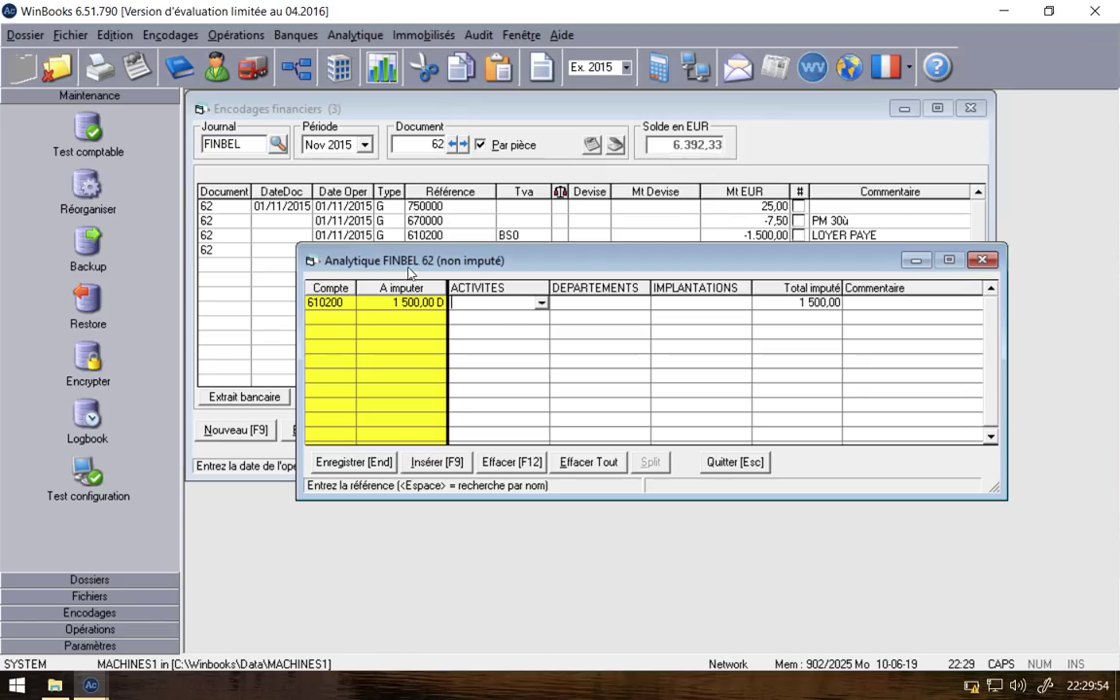
click(541, 303)
double_click(498, 330)
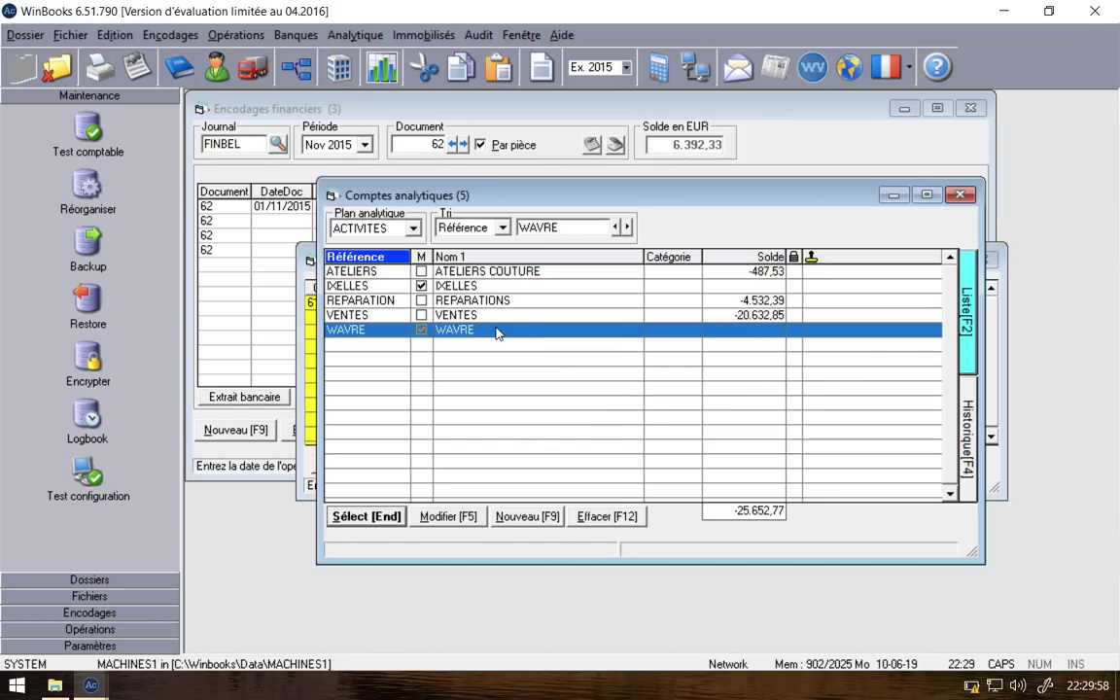
key(Return)
key(Return)
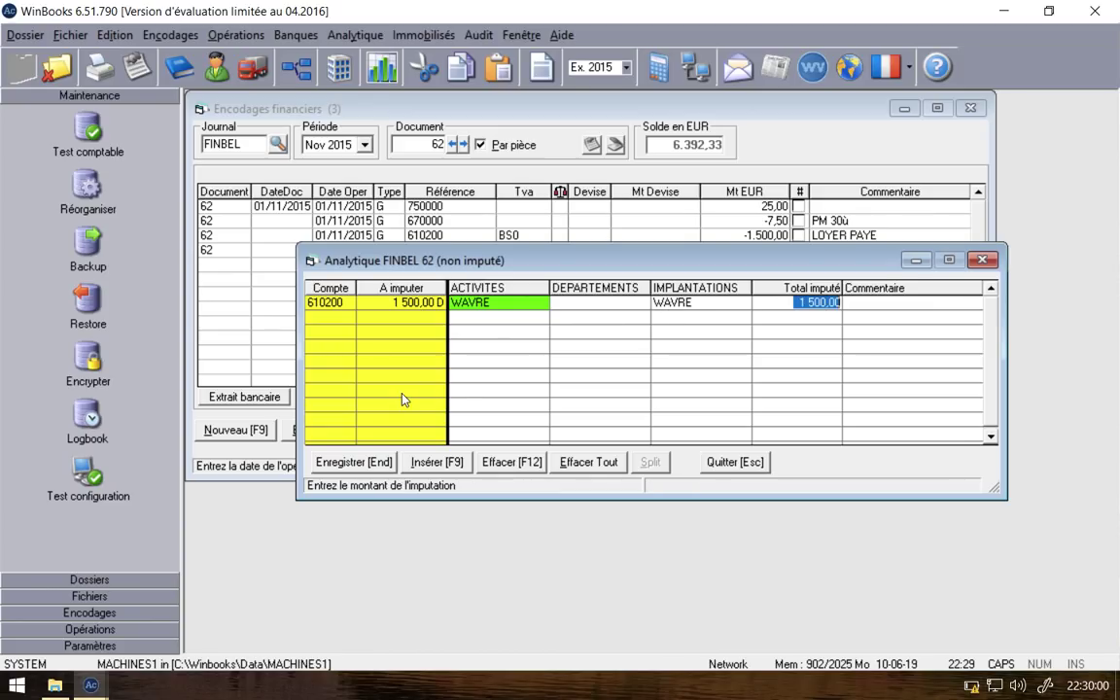
click(360, 464)
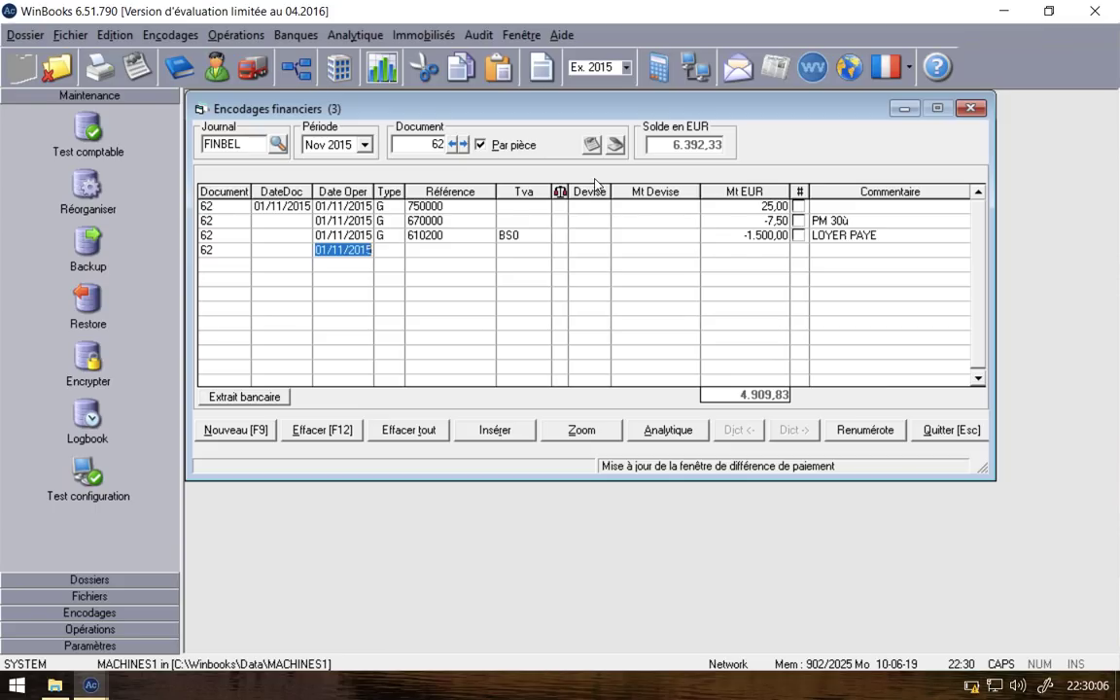
Step: Quit the financial entries of FINBEL document 62, saving the rent's analytical allocation again on the way out
click(970, 108)
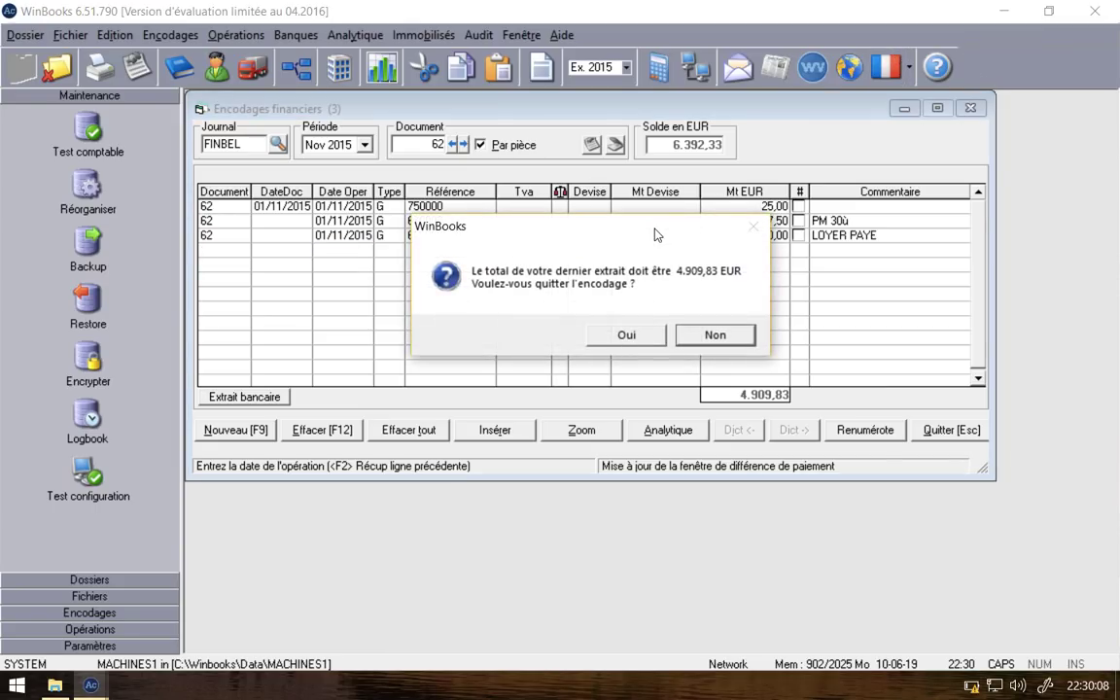
click(622, 334)
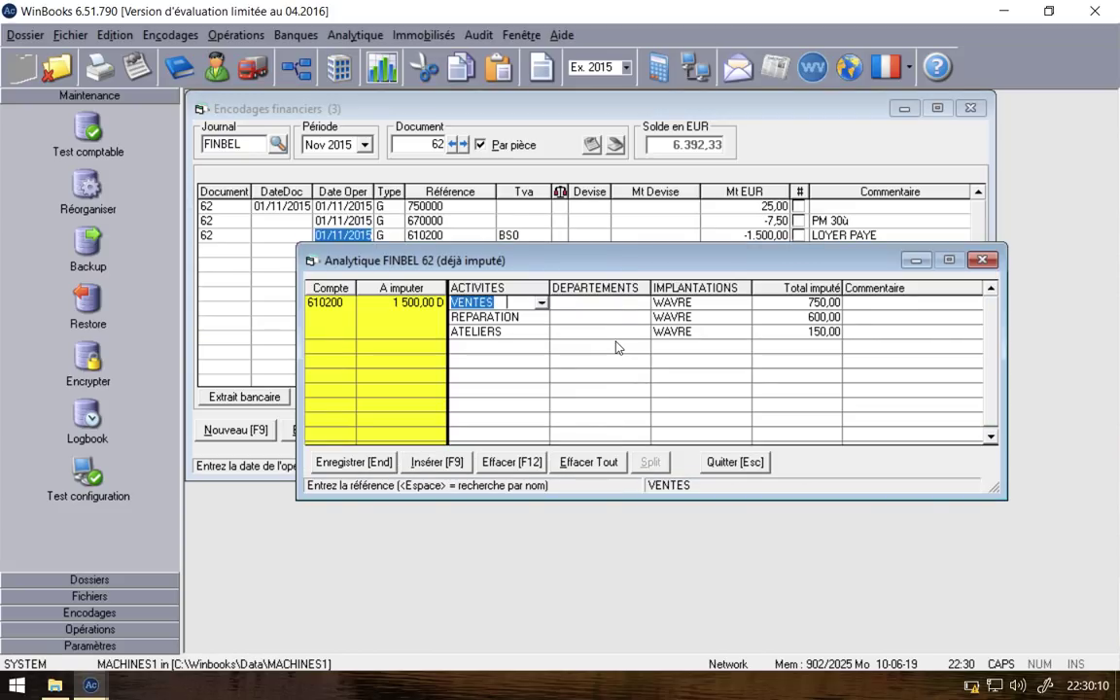
click(348, 469)
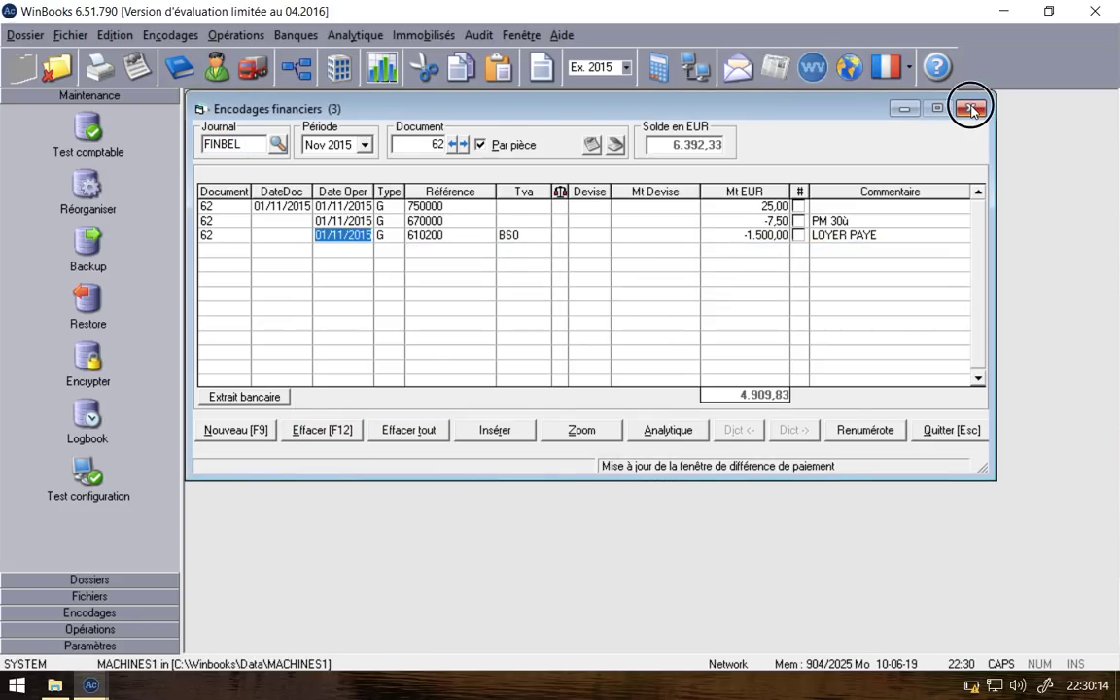
click(971, 110)
click(627, 334)
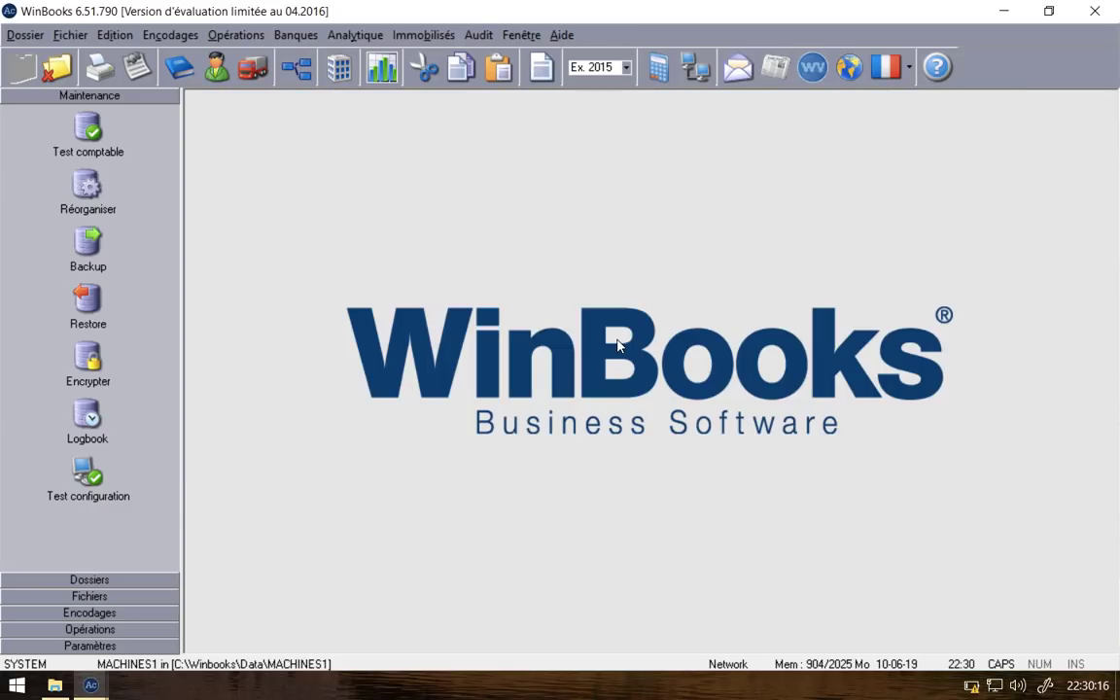
Step: Open the miscellaneous operations entry with journal JODREM and period Nov 2015
click(150, 36)
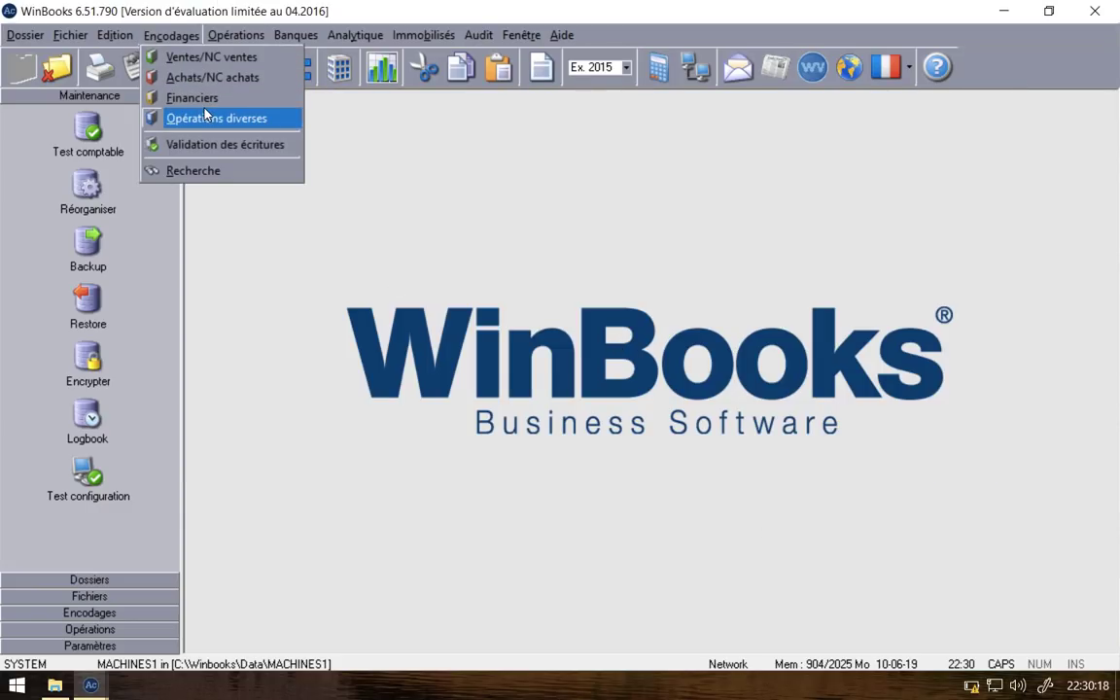
click(210, 114)
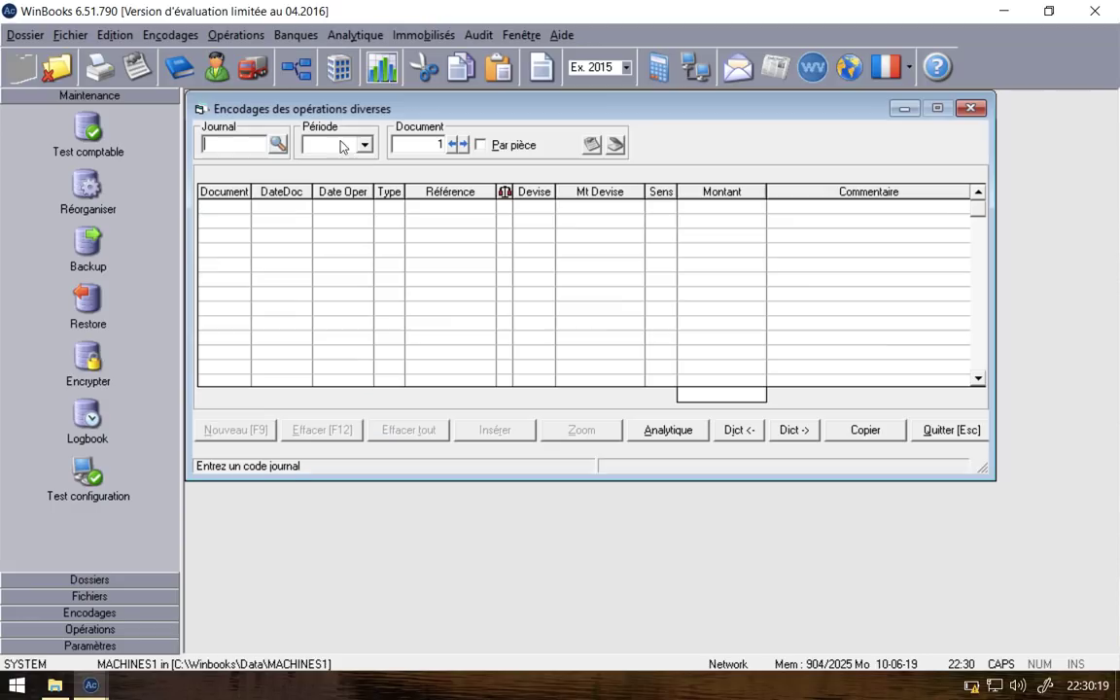
click(279, 144)
double_click(470, 239)
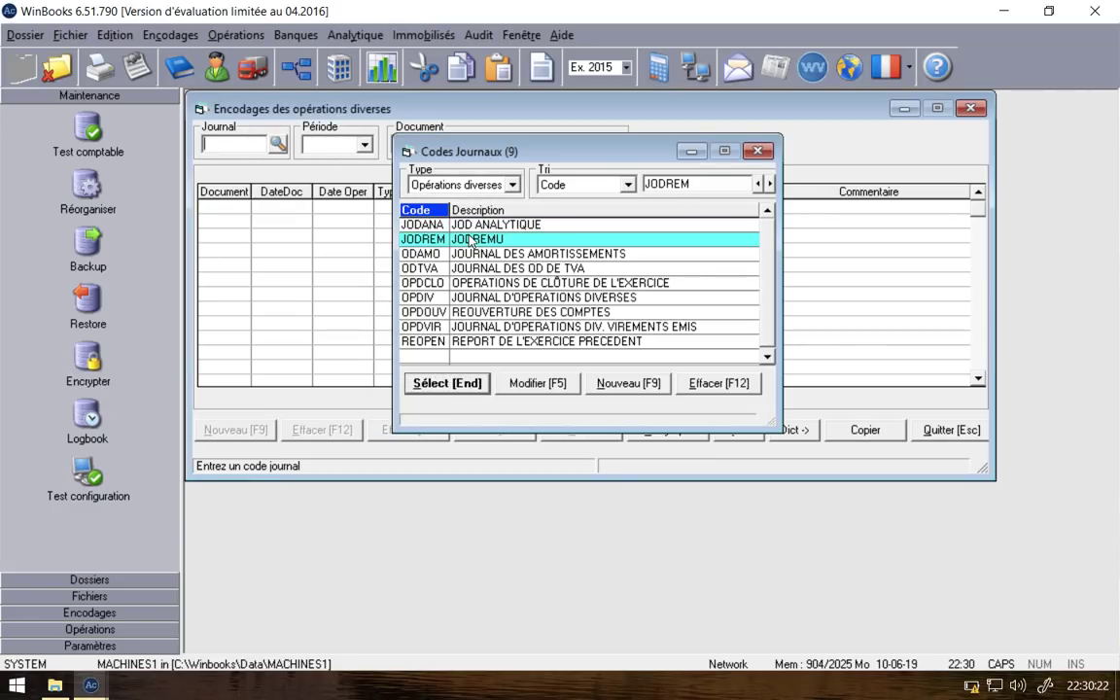
key(Tab)
key(n)
key(Tab)
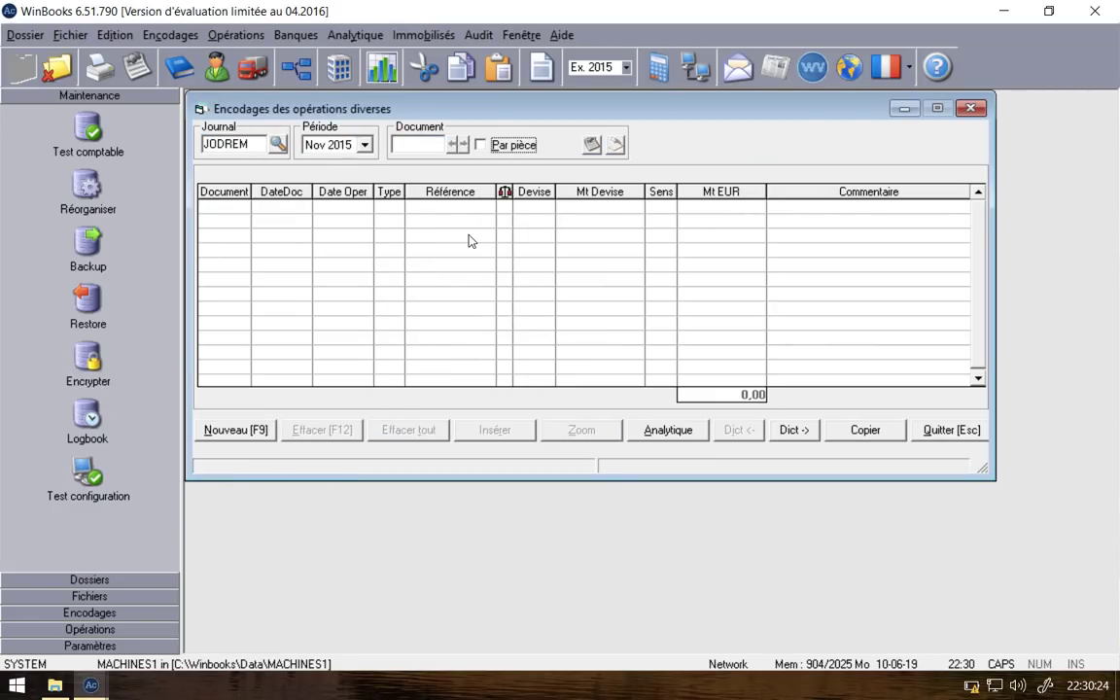
Step: Enable entry by document and create document 11 in the JODREM journal
click(480, 145)
click(234, 434)
text(11)
key(Return)
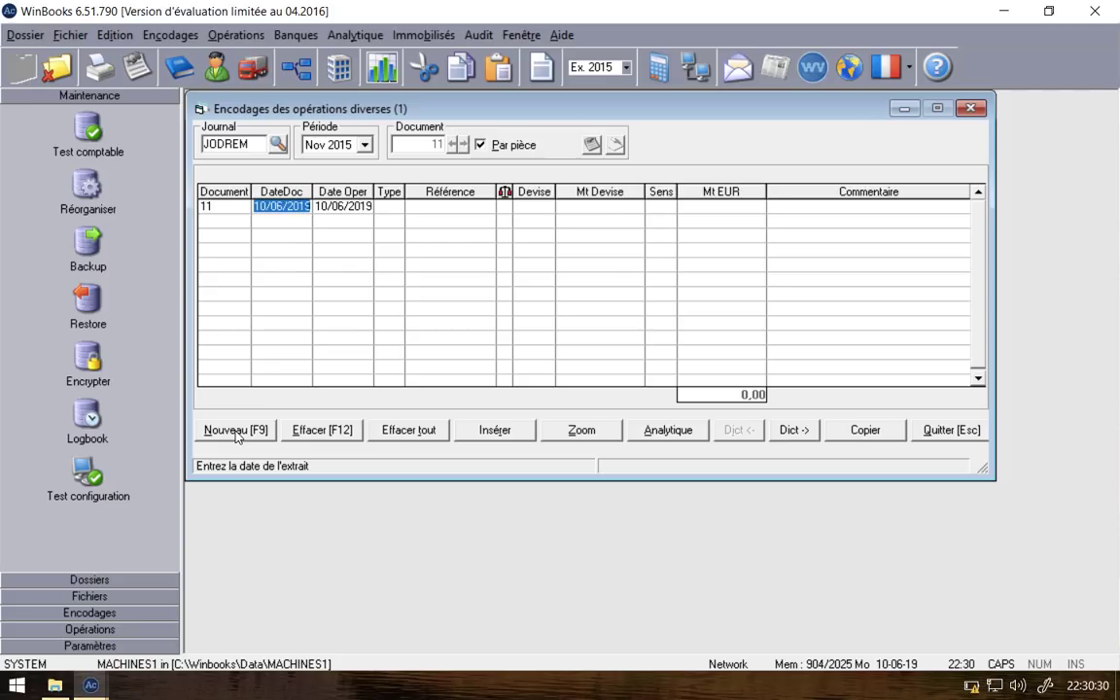
Step: Date document 11 30/11/2014 and accept the out-of-period date
text(30/11/)
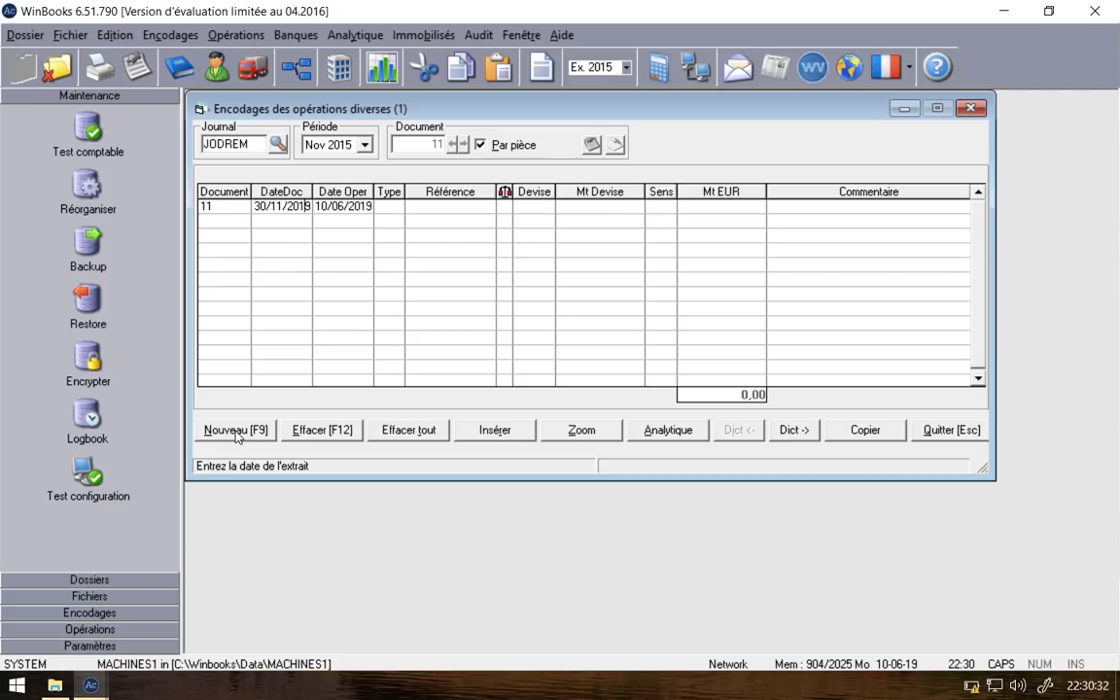
text(2014)
key(Return)
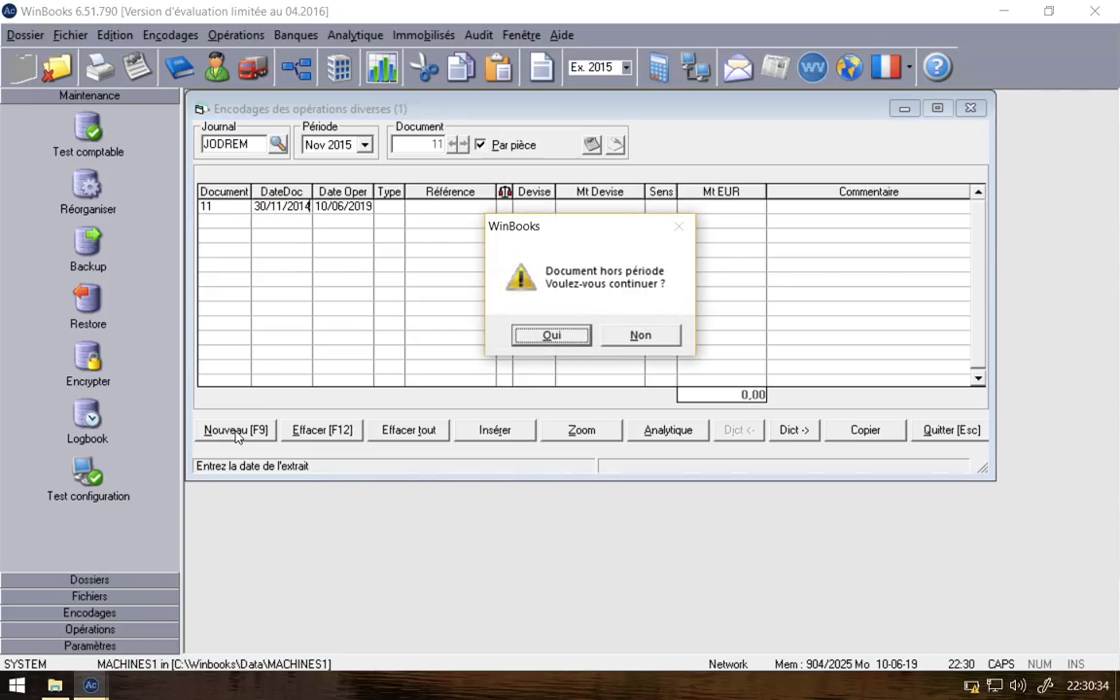
key(Right)
key(Left)
key(Return)
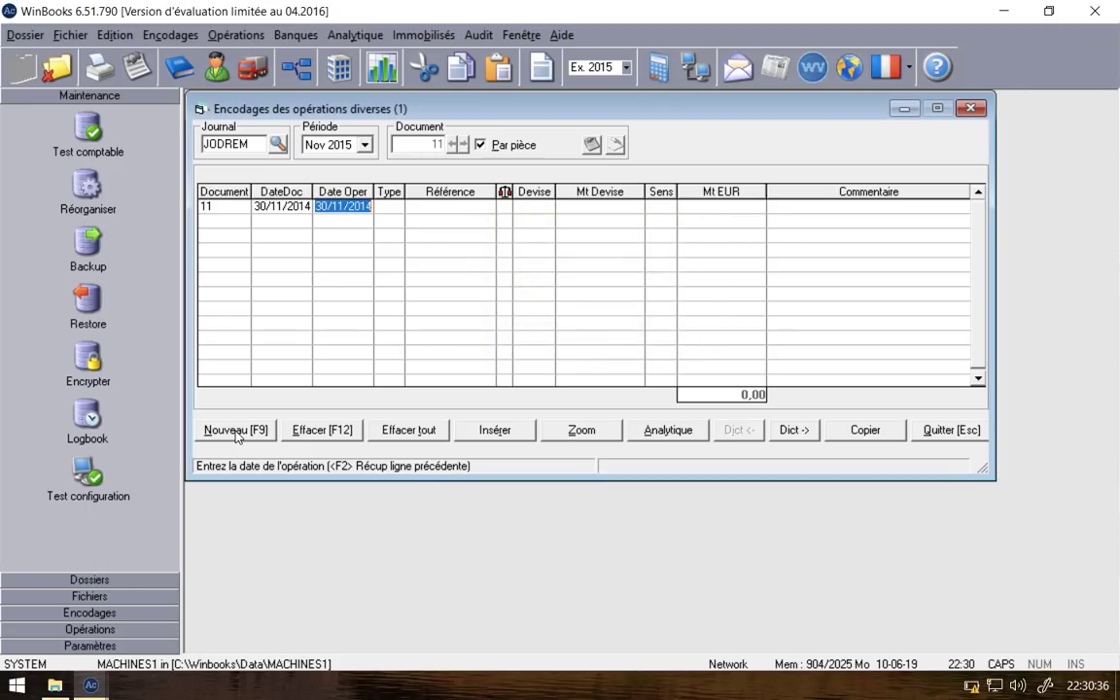
Step: Set the document date and operation date of document 11 to 30/11/2015
key(Left)
text(30112015)
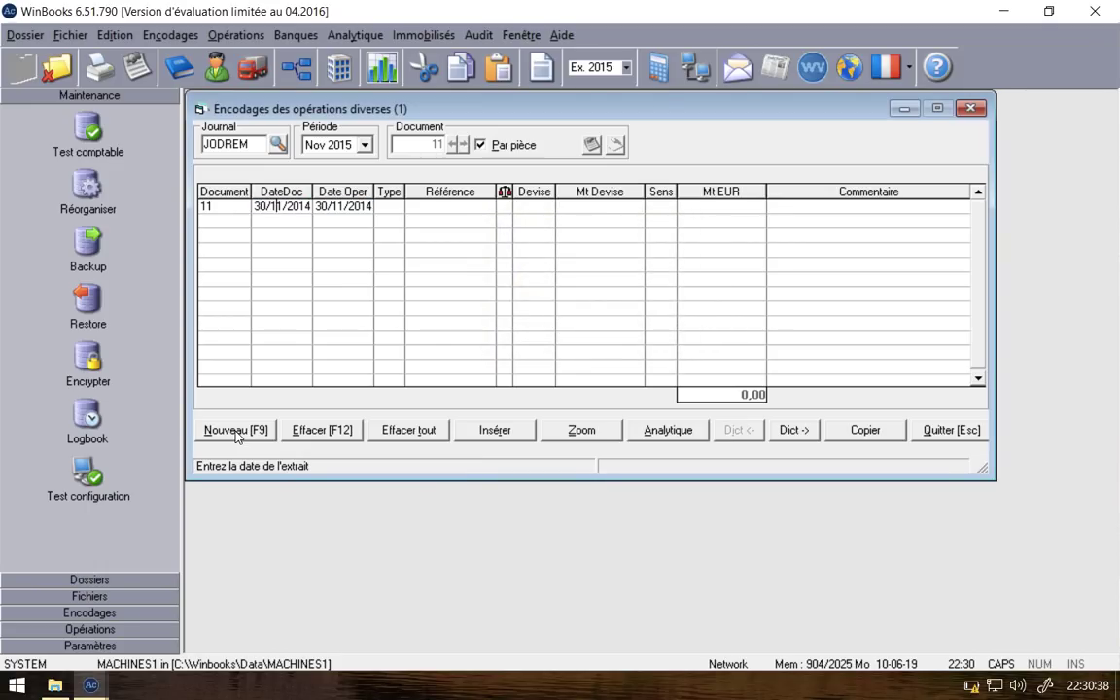
key(Return)
key(Return)
key(Right)
key(Right)
key(Left)
key(Left)
key(Left)
key(Right)
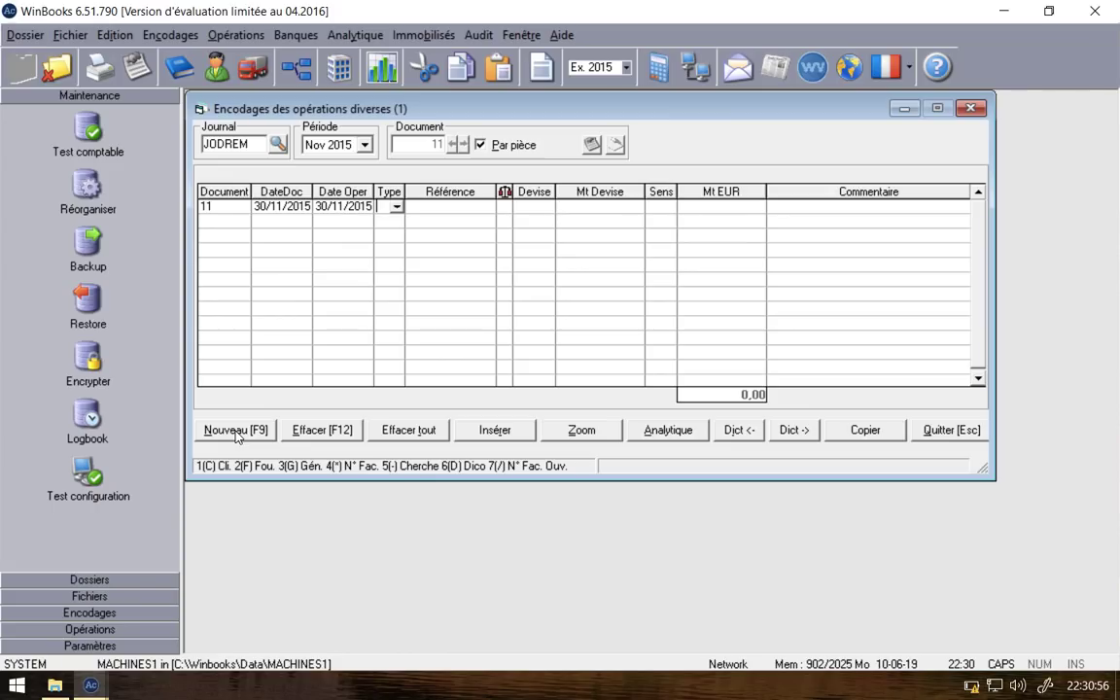
Step: Enter the first line of document 11 on general account 618000, REMUN. DES ADMIN. ET GERANTS, as a debit of 4.500,00 EUR
text(G)
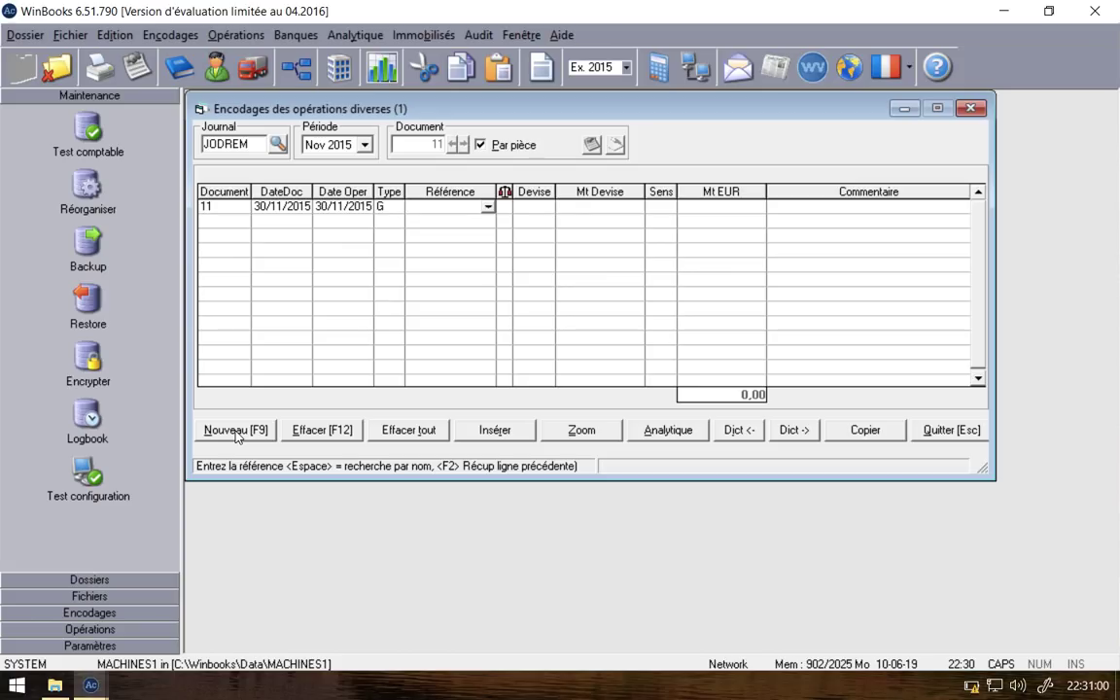
text(618000)
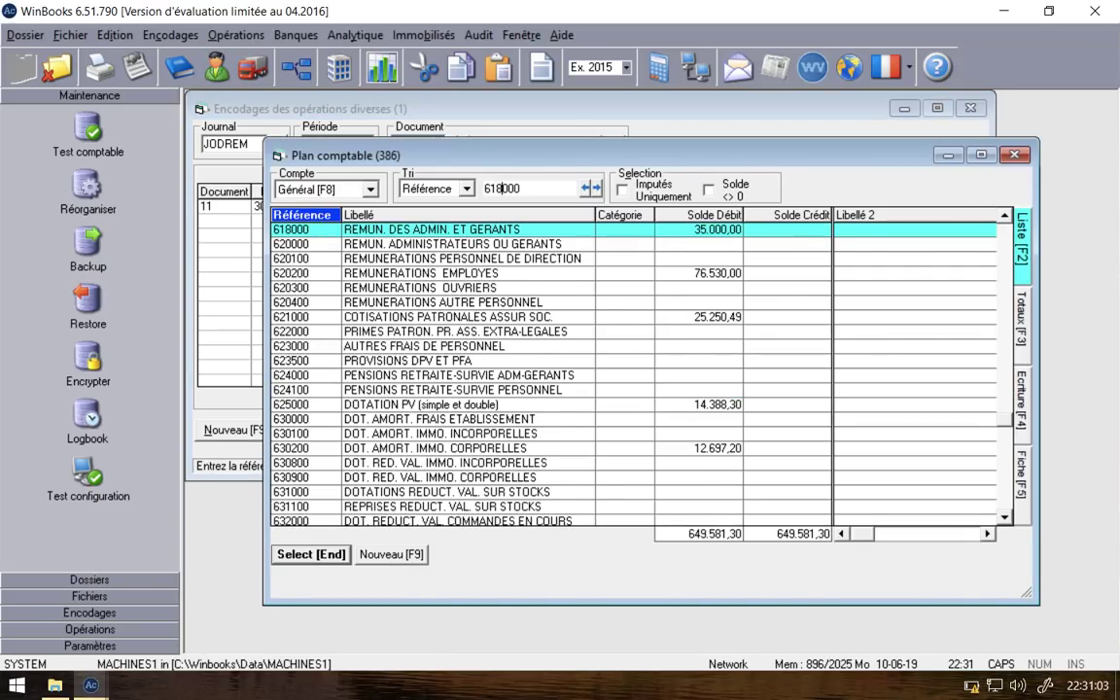
key(Return)
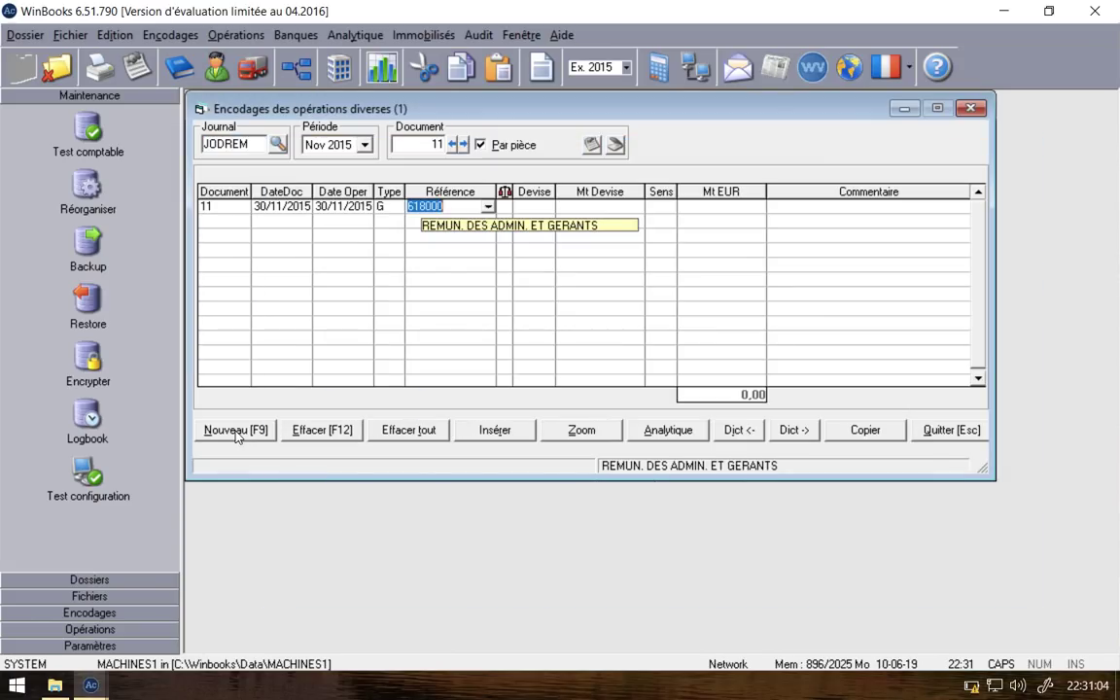
key(Return)
key(Return)
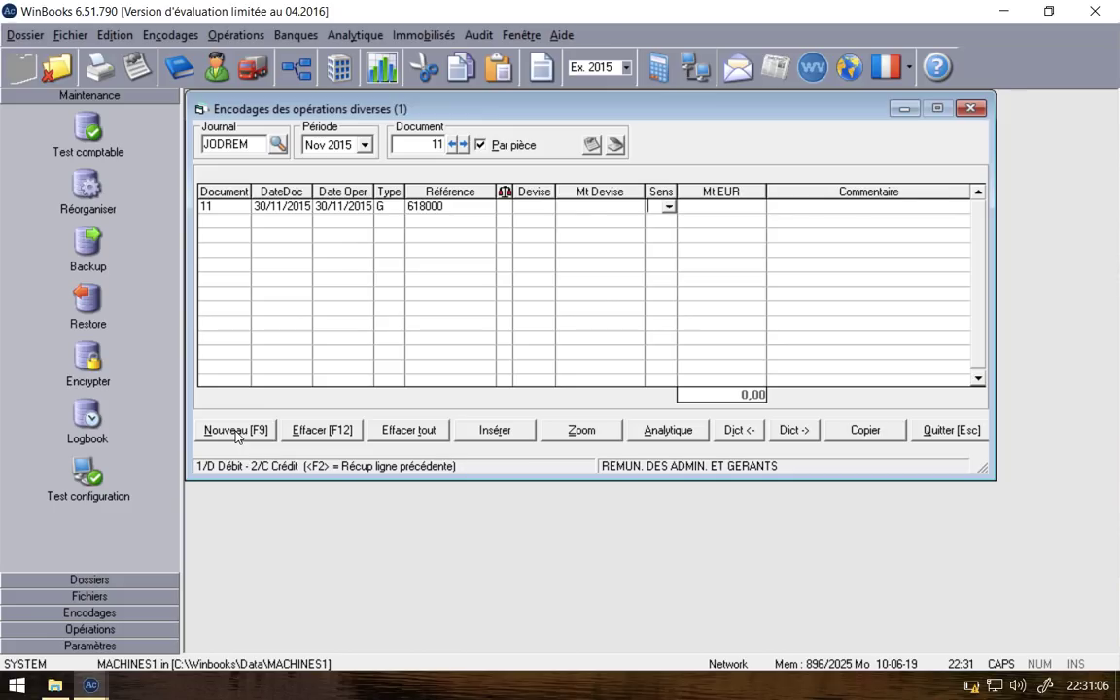
key(shift+Tab)
text(D)
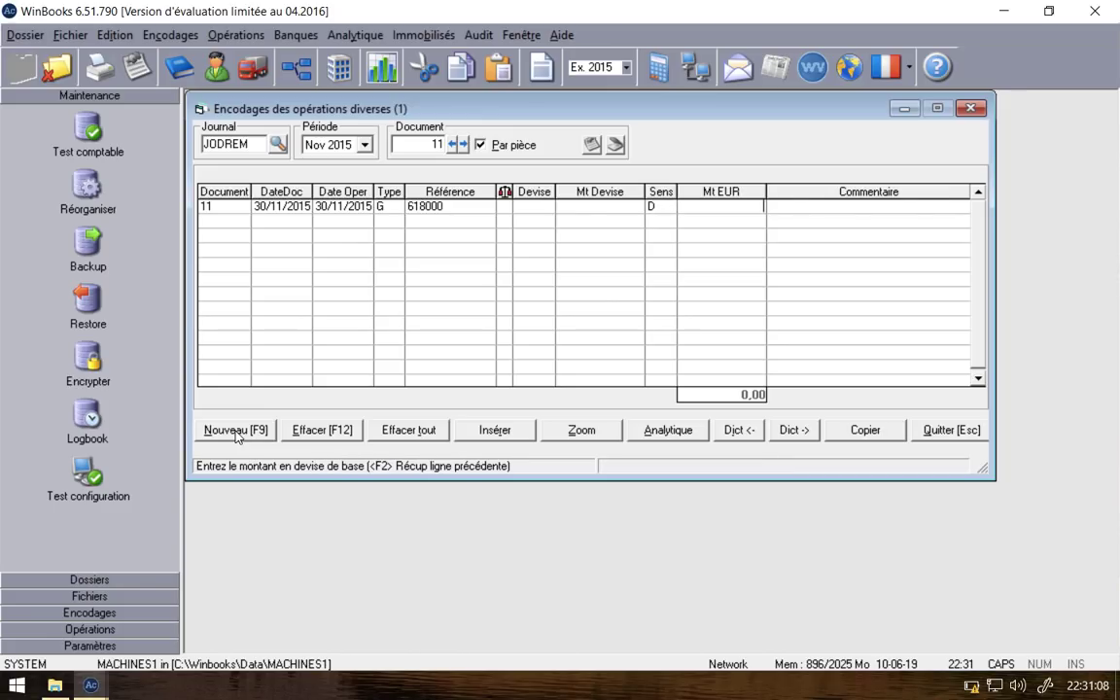
text(4500)
key(Return)
Step: Begin the second line of document 11 as a general account line
click(236, 430)
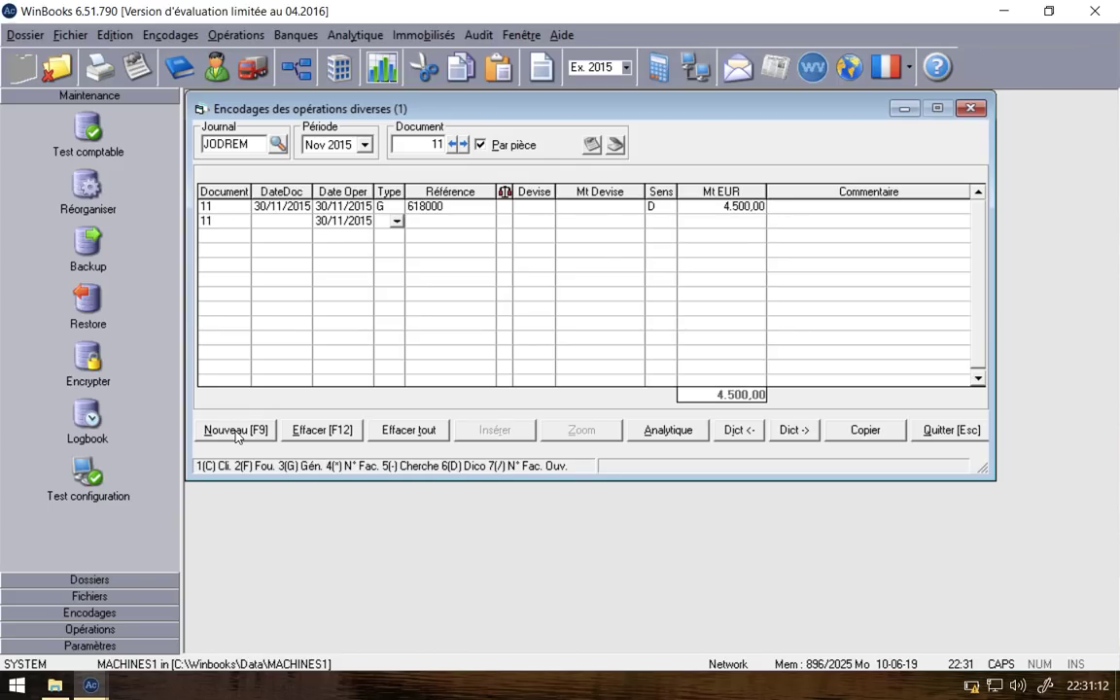
text(G)
text(632000)
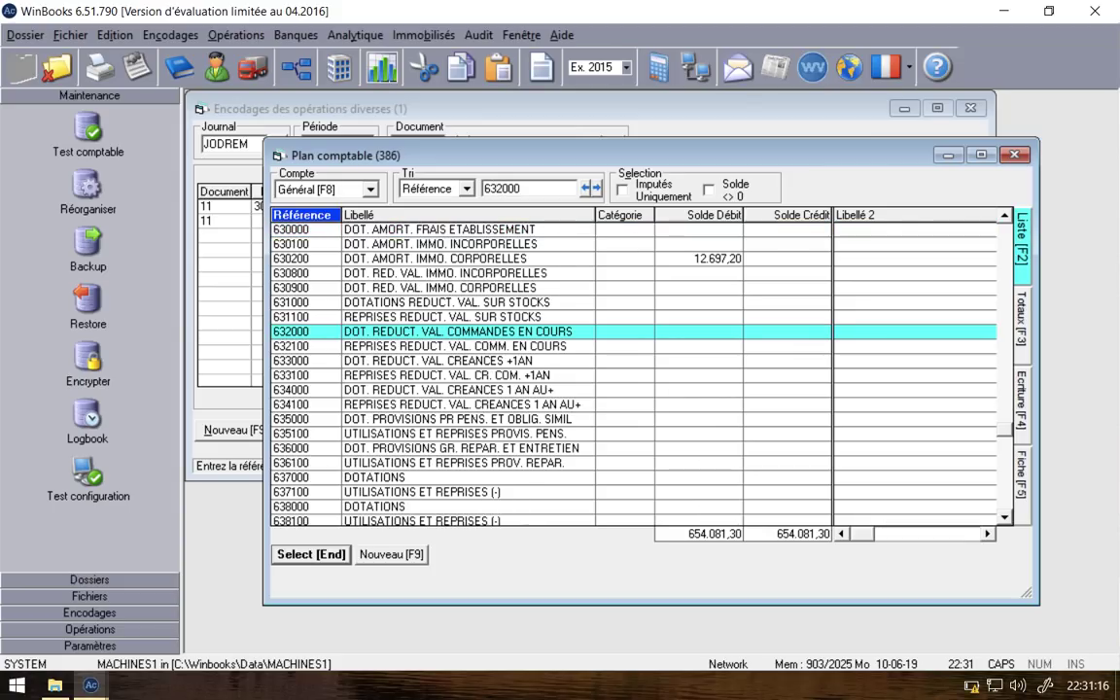
key(BackSpace)
key(BackSpace)
text(21)
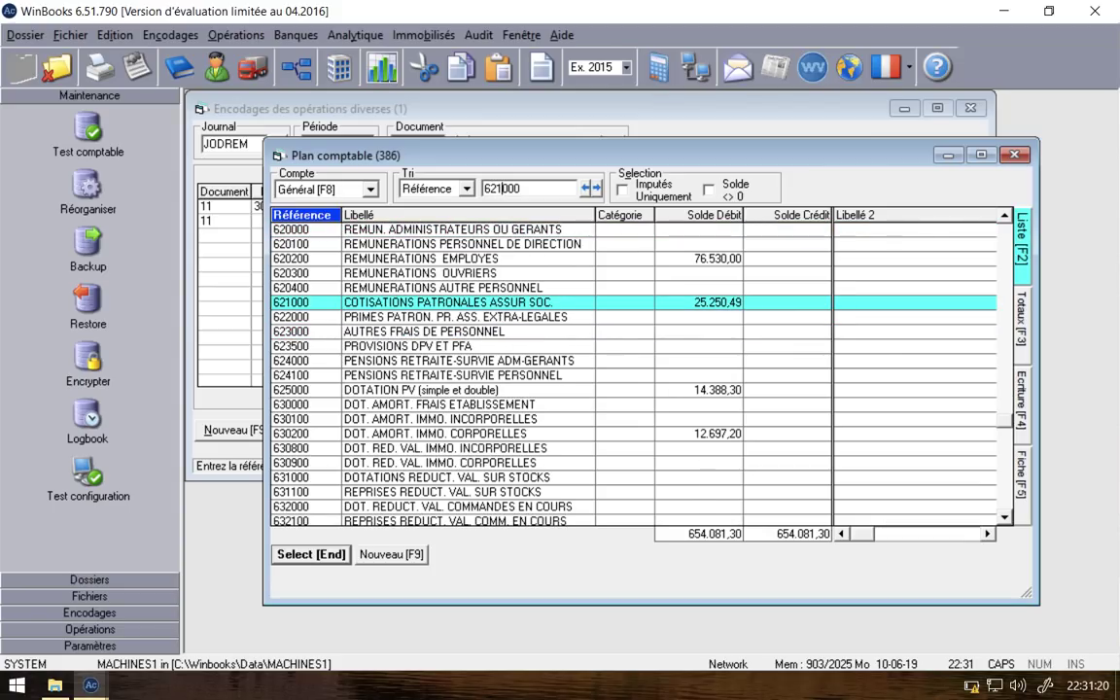
key(BackSpace)
key(BackSpace)
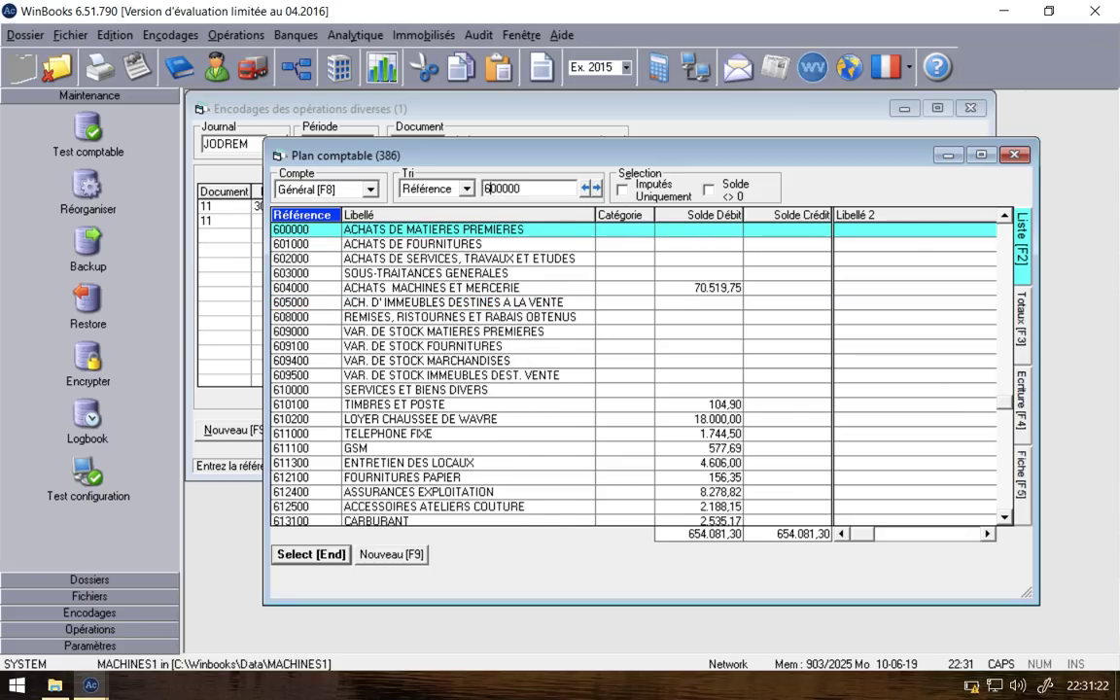
text(23)
key(BackSpace)
key(BackSpace)
key(BackSpace)
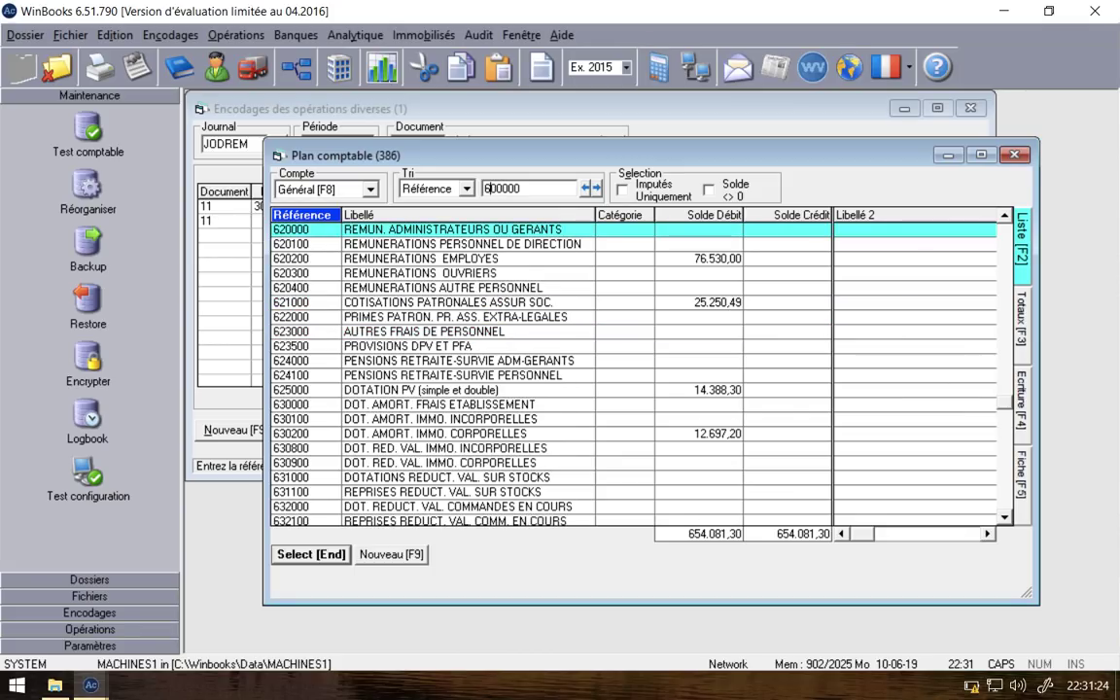
Step: Enter the second line of document 11 on account 453000, PRECOMPTES RETENUS, as a credit of 1.250,00 EUR
text(453)
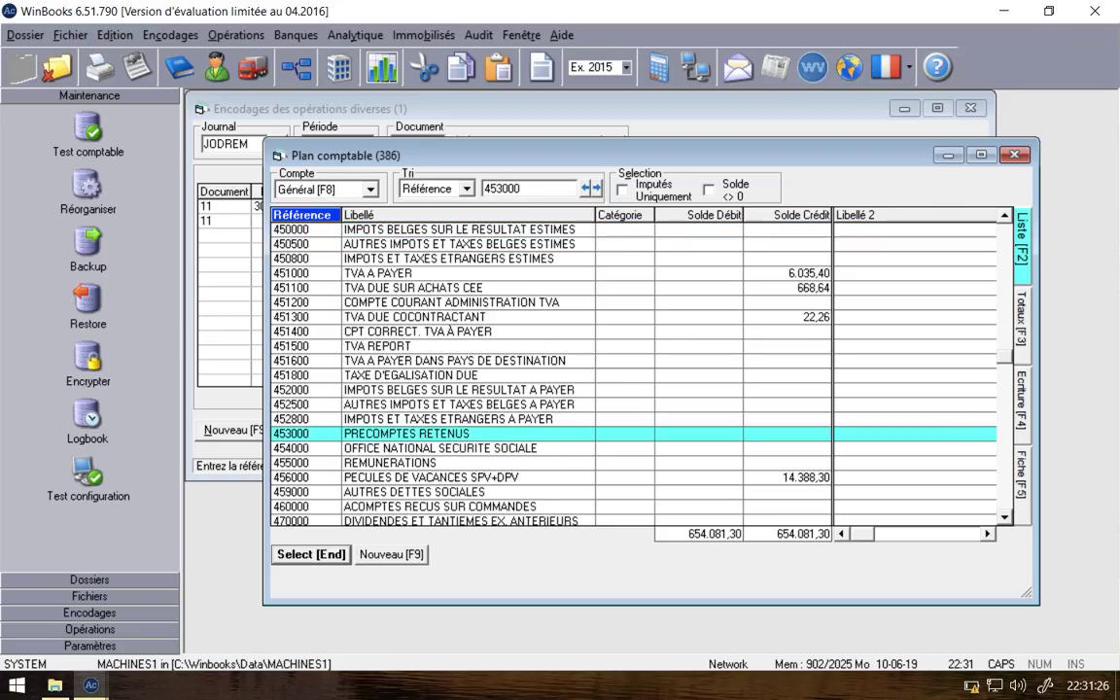
key(Return)
key(Return)
key(Return)
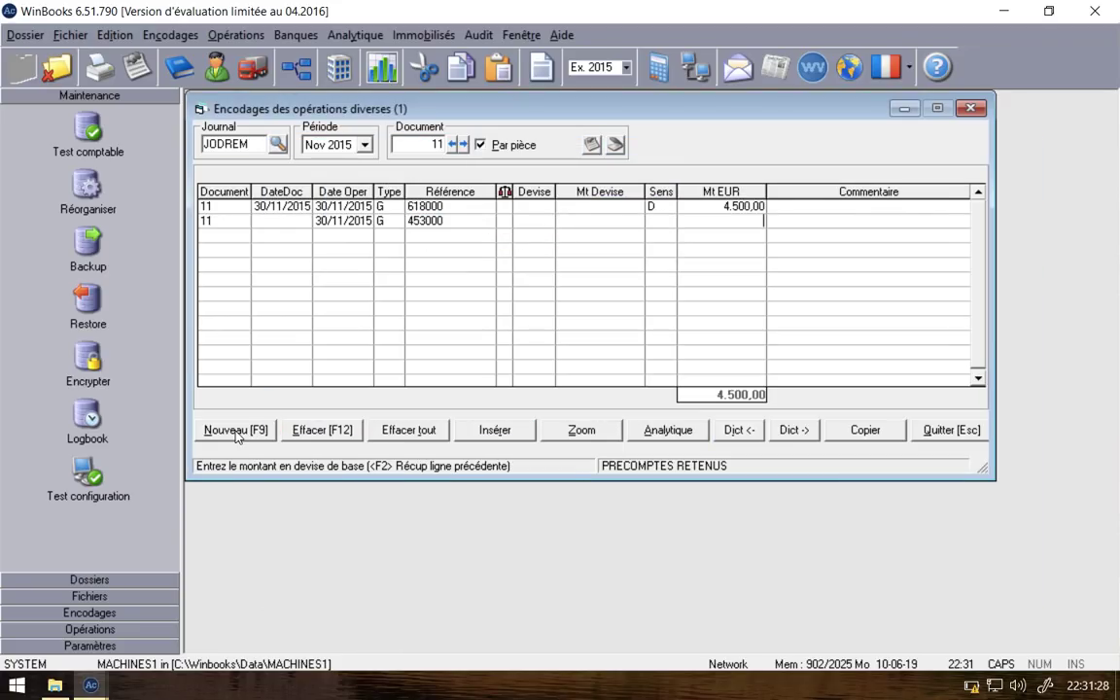
key(Return)
text(C)
key(Return)
key(shift+Tab)
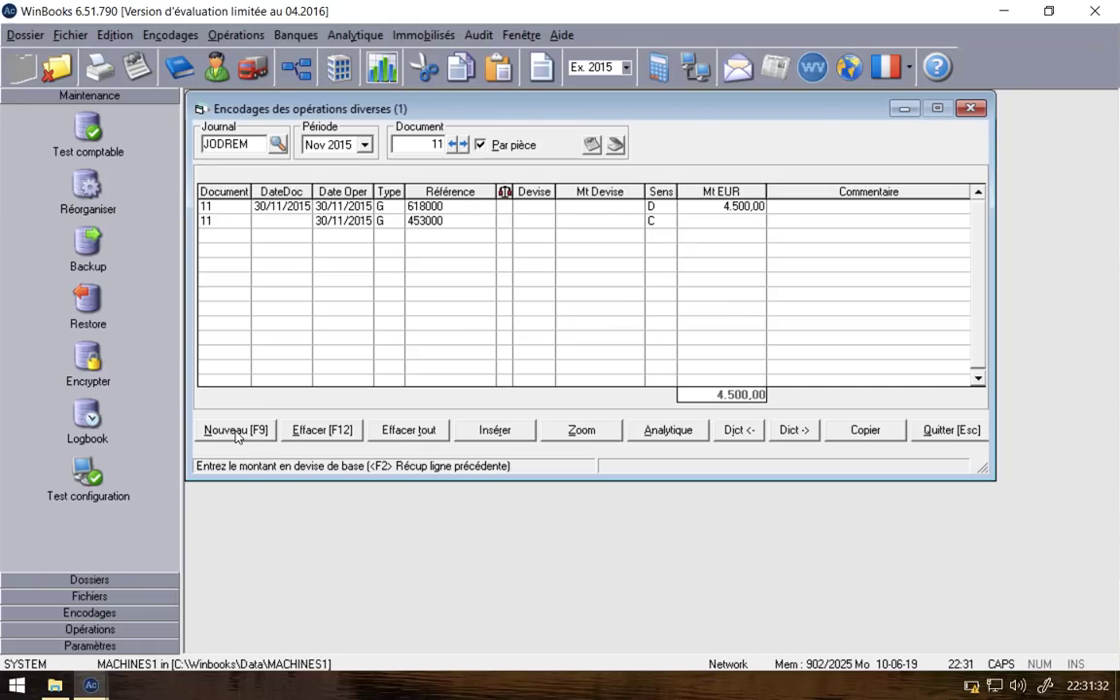
text(1250)
key(Return)
key(Return)
key(Return)
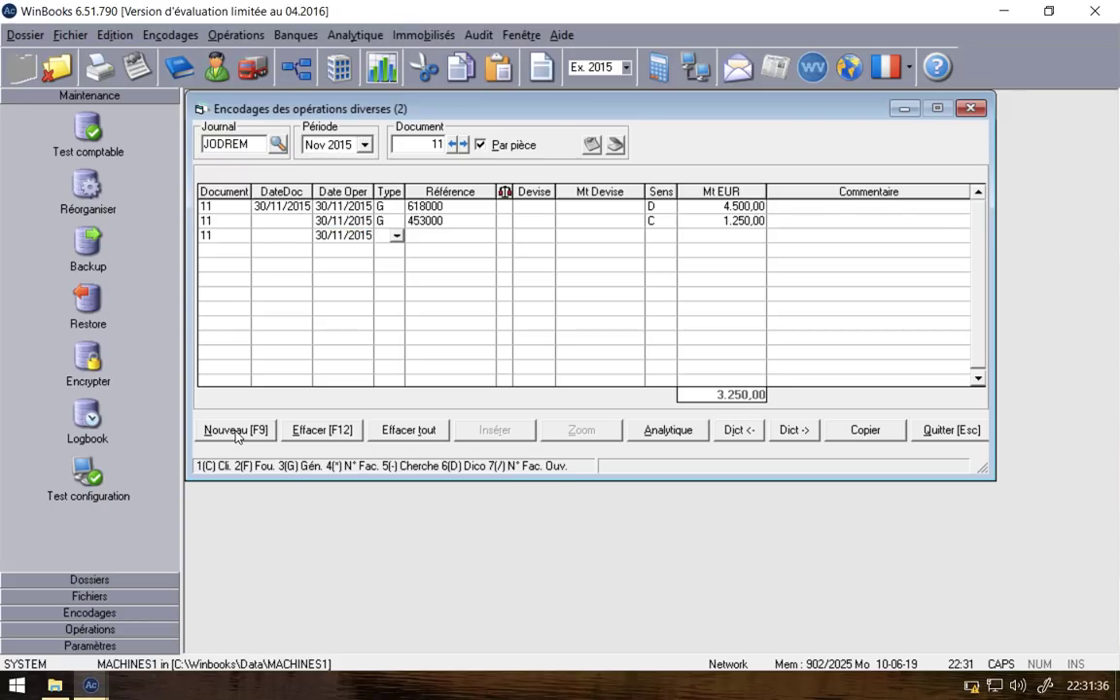
Step: Begin the third line of document 11 on general account 455000, REMUNERATIONS, as a credit
text(G)
key(Return)
text(455)
key(Return)
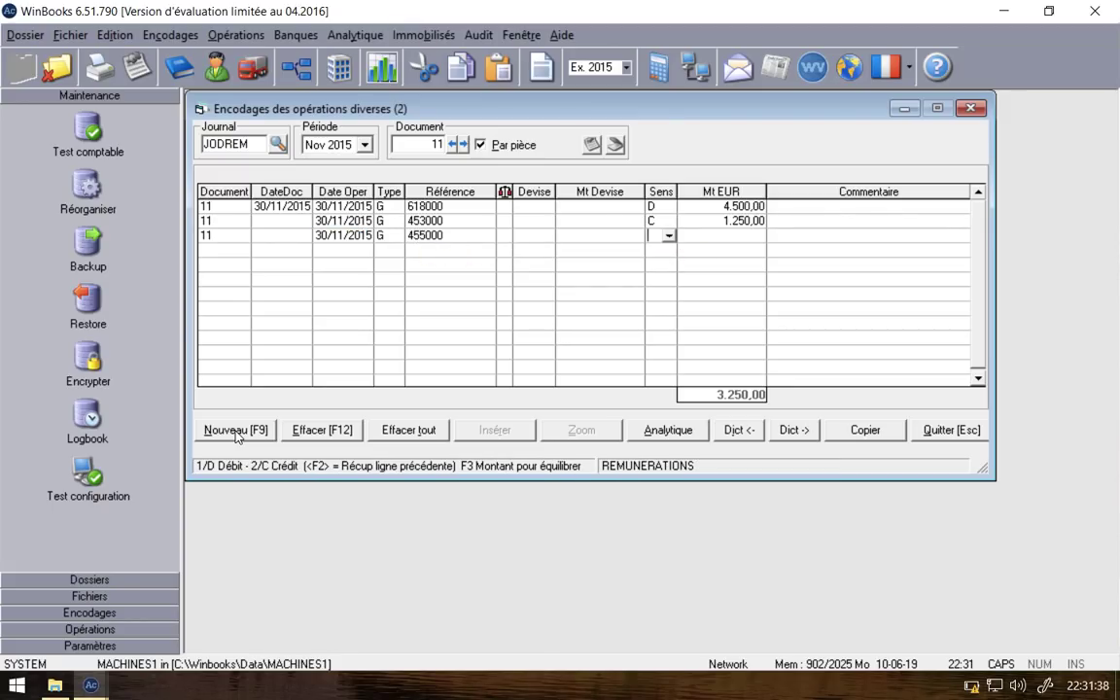
text(C)
key(Return)
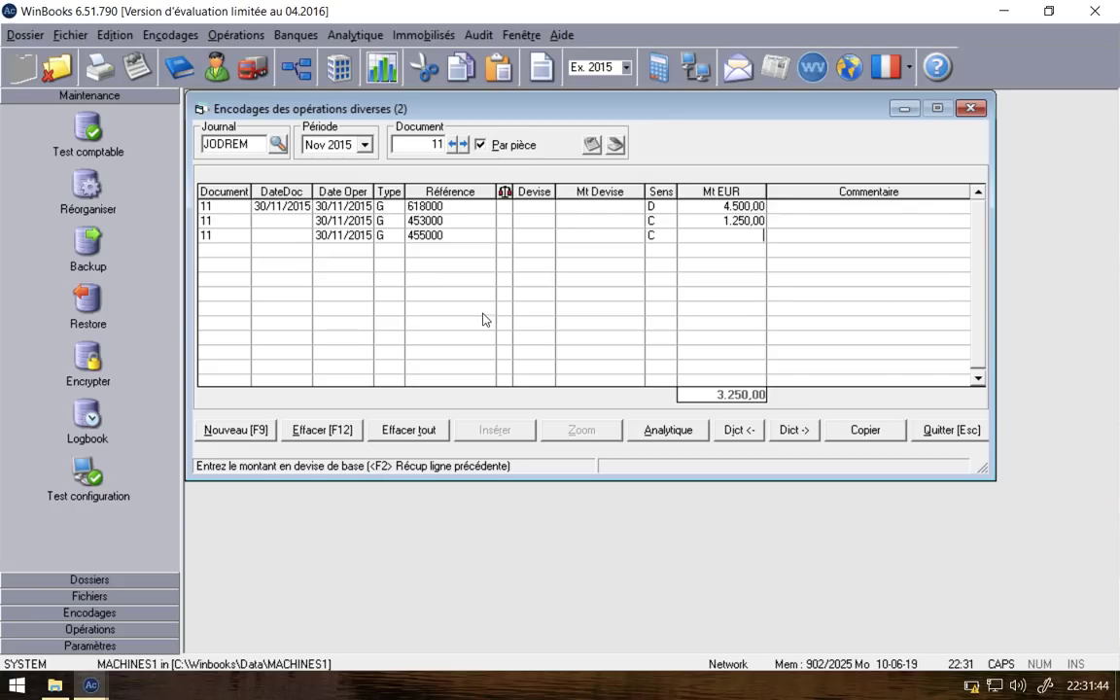
Step: Keep the third line of document 11 and set its credit amount to 2.250,00 EUR
click(720, 212)
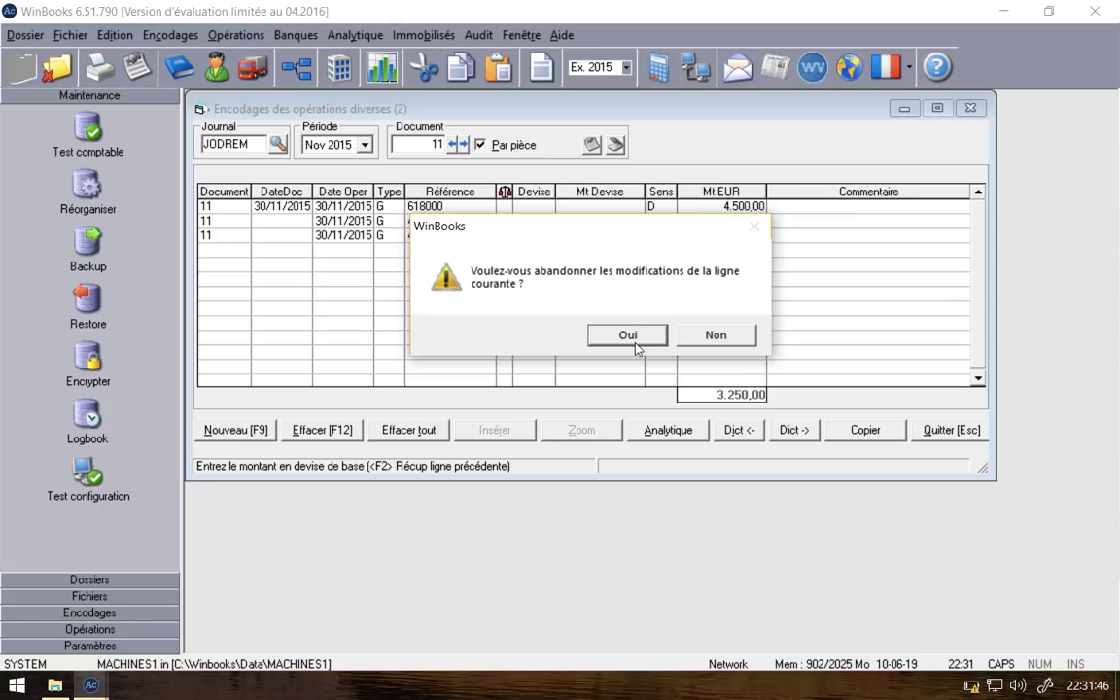
click(716, 334)
text(2500)
key(BackSpace)
key(BackSpace)
key(BackSpace)
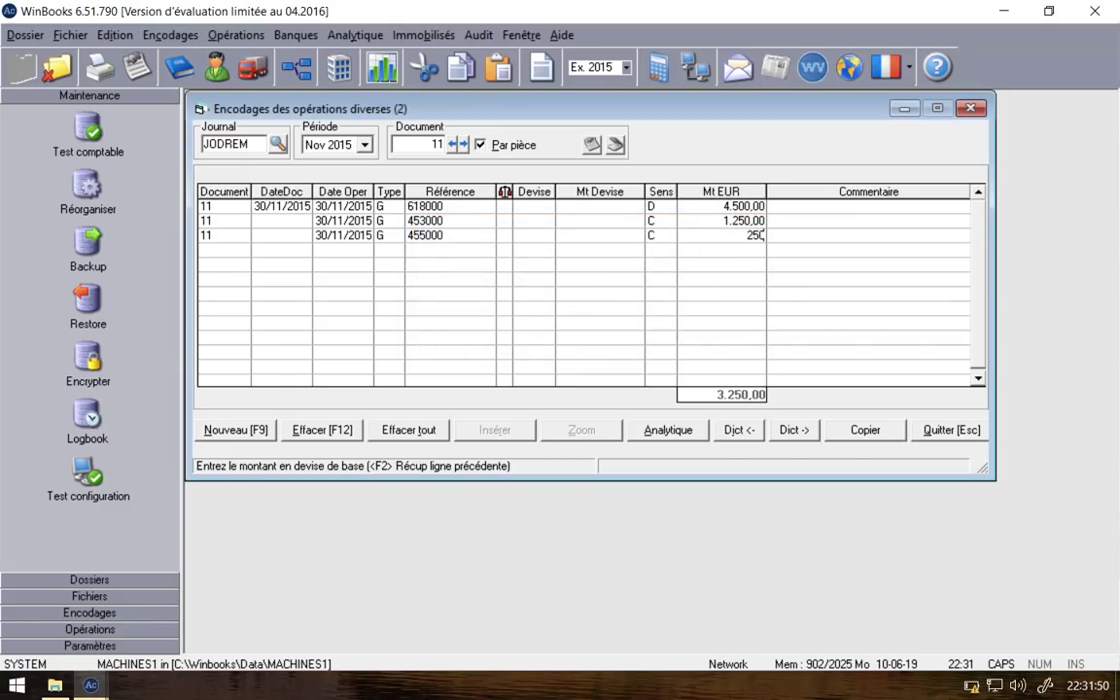
text(2350)
key(Return)
key(Return)
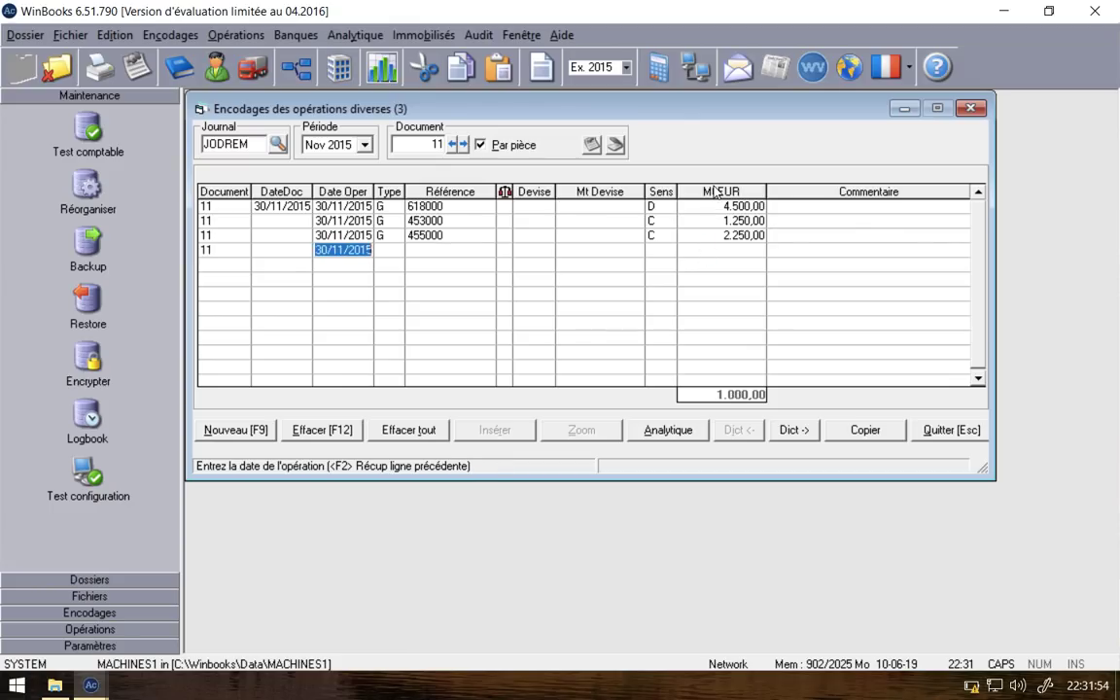
Step: Abandon the empty fourth line of document 11 and set the debit on account 618000 to 3.500,00 EUR
click(718, 208)
click(643, 332)
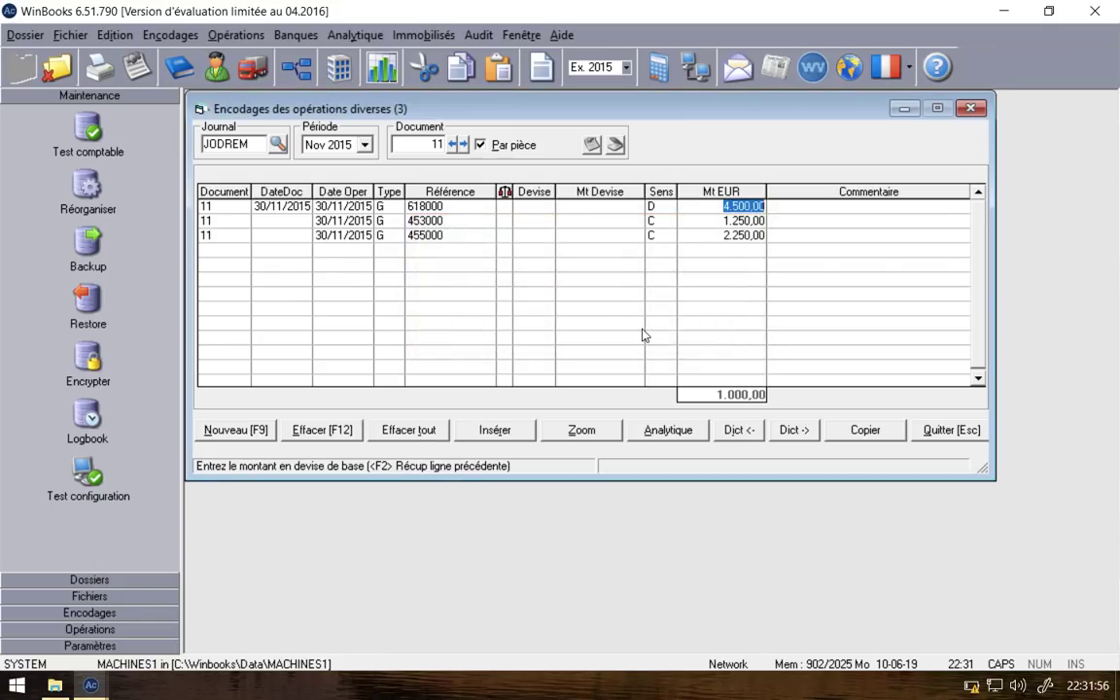
text(3500)
key(Return)
key(Return)
key(Return)
key(Return)
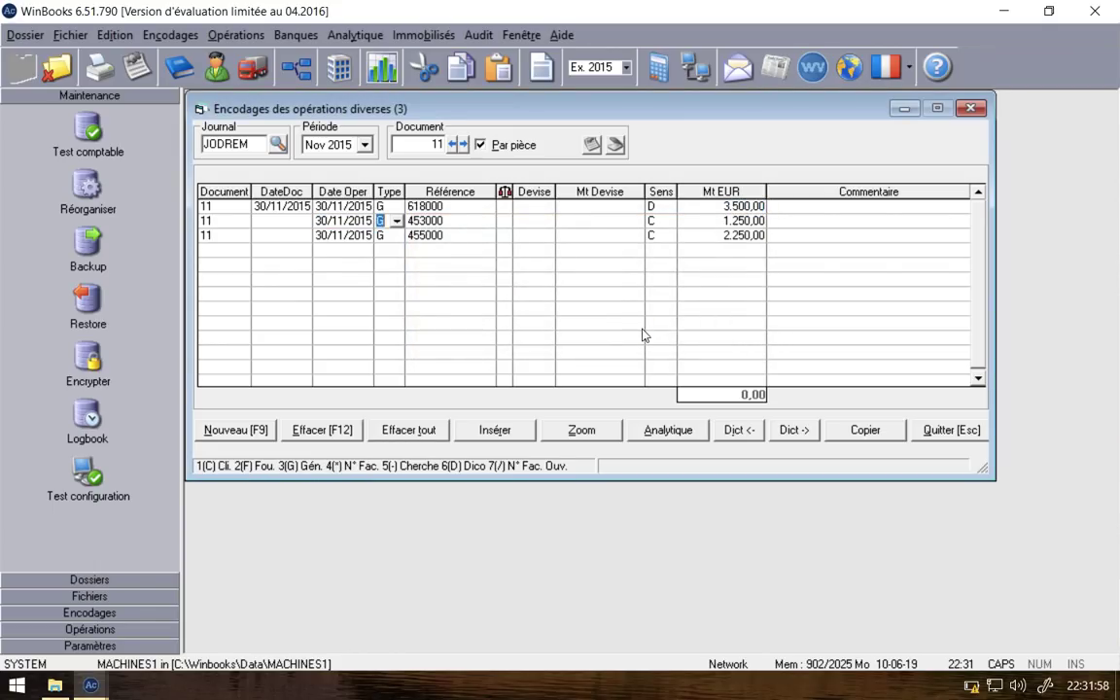
Step: Close document 11 and create document 12 dated 30/11/2015 in the JODREM journal
key(Return)
key(Return)
key(Return)
click(236, 428)
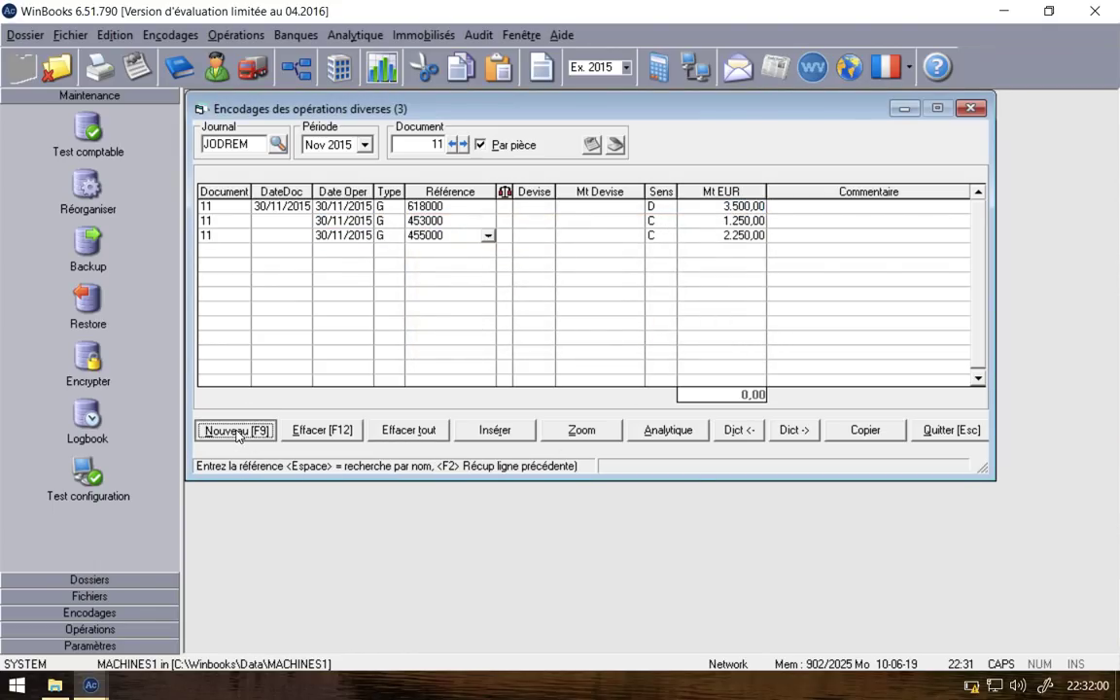
click(632, 299)
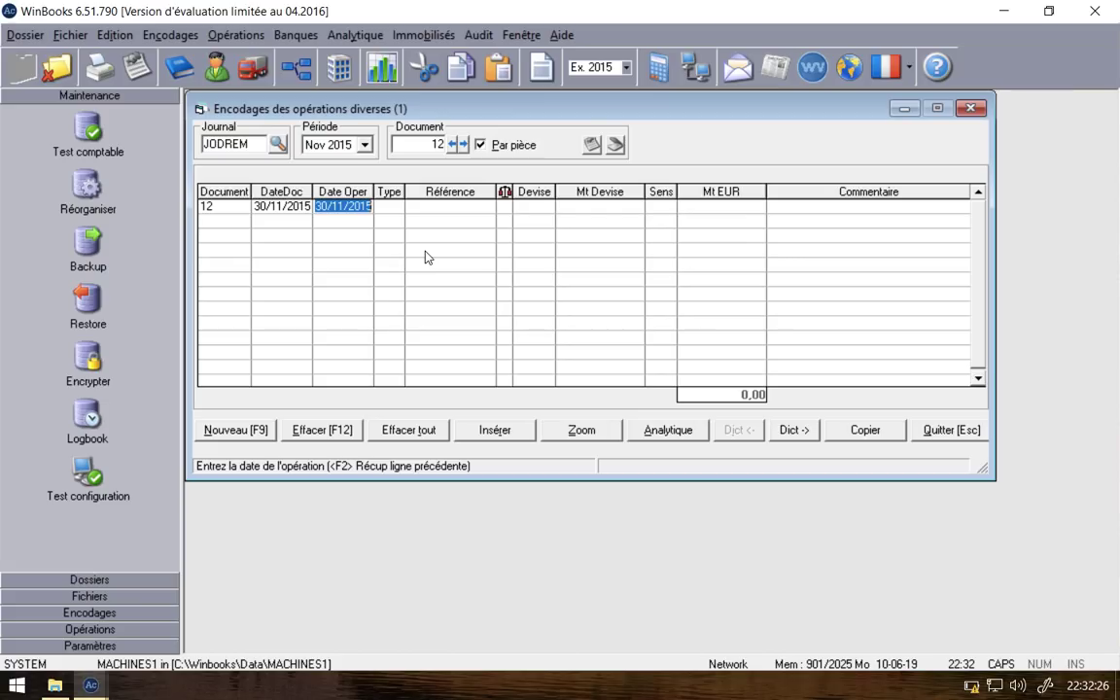
Step: Switch to the MACHINESLB dossier and open its ODREMU journal in miscellaneous operations entry to examine the November 2015 remuneration entries
click(90, 685)
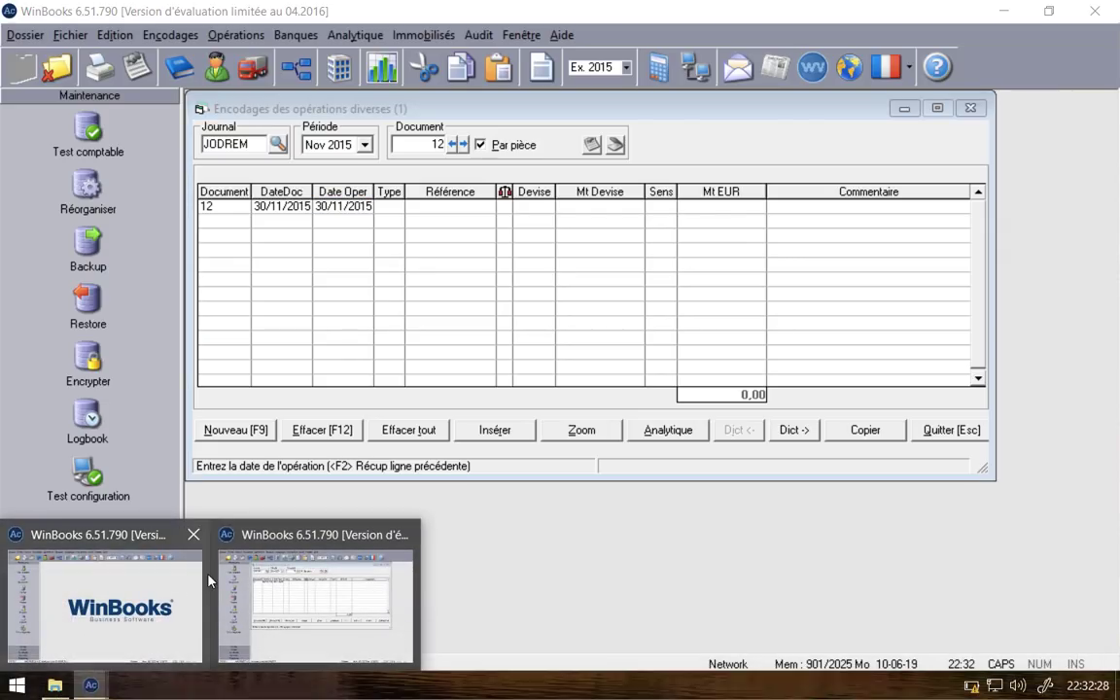
click(165, 525)
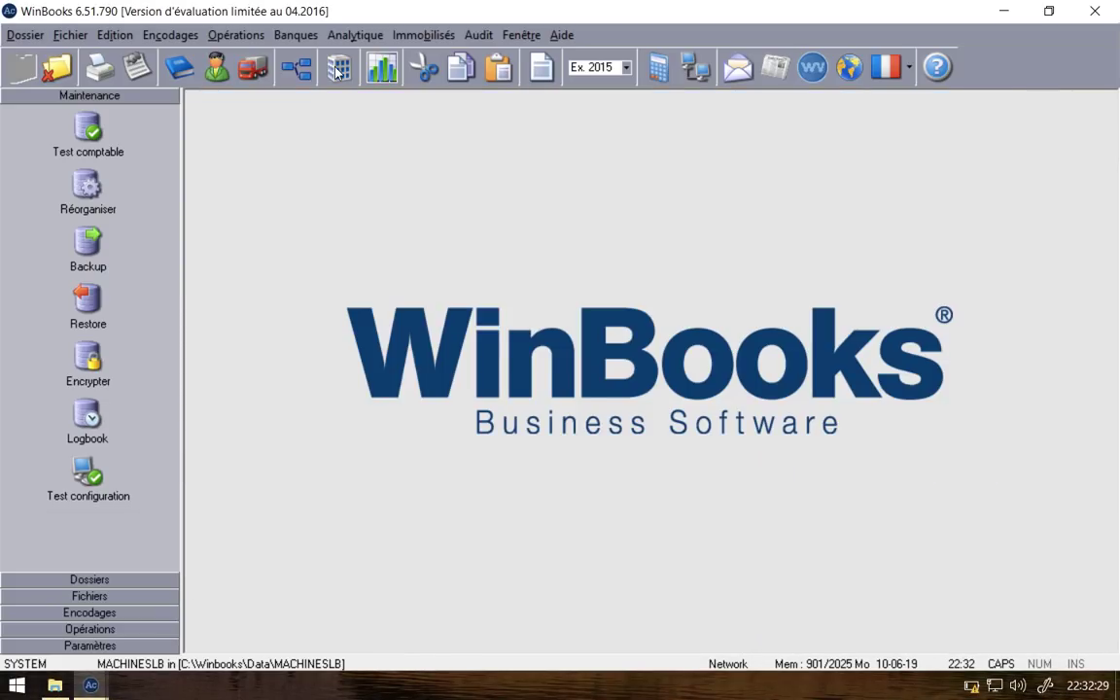
click(171, 35)
click(203, 117)
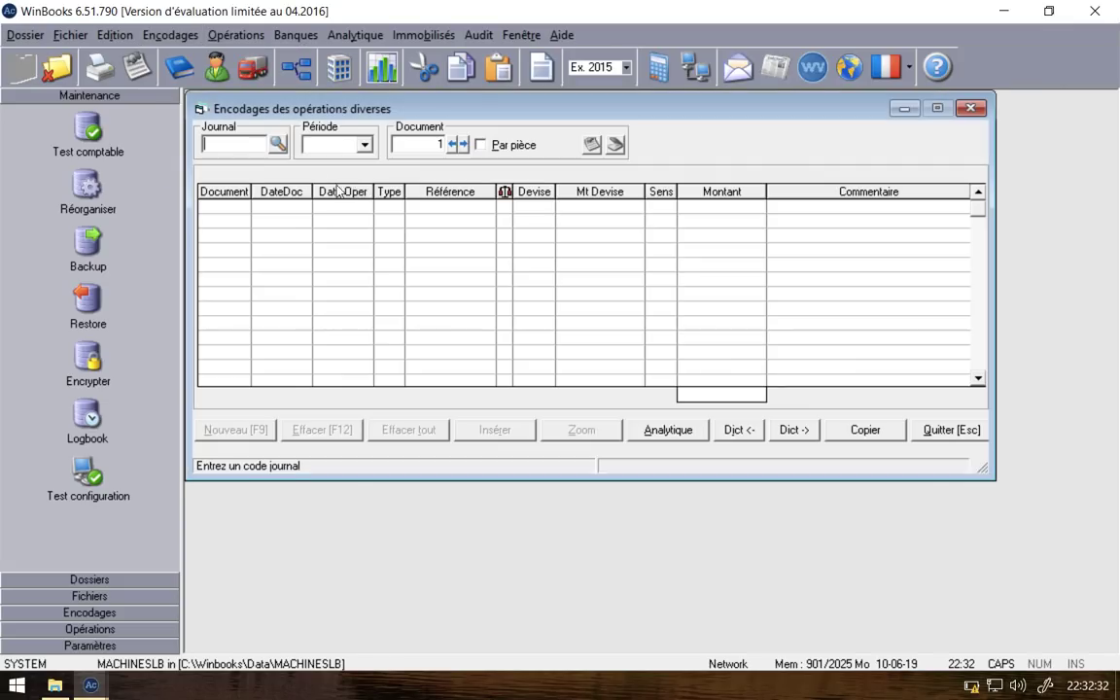
click(279, 147)
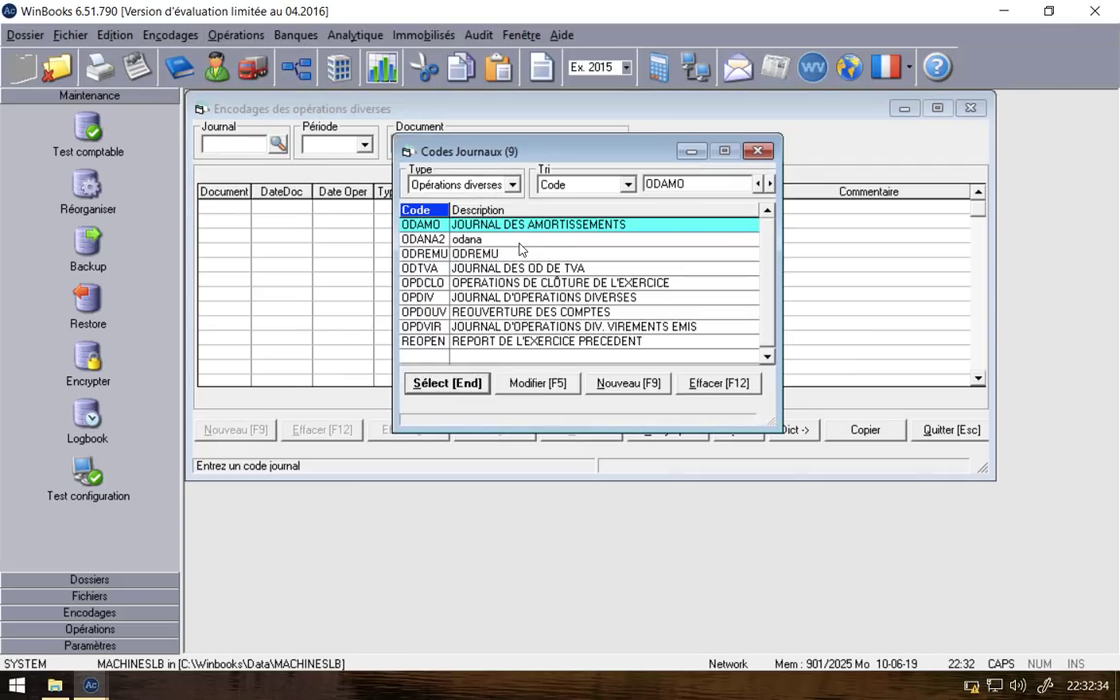
double_click(530, 254)
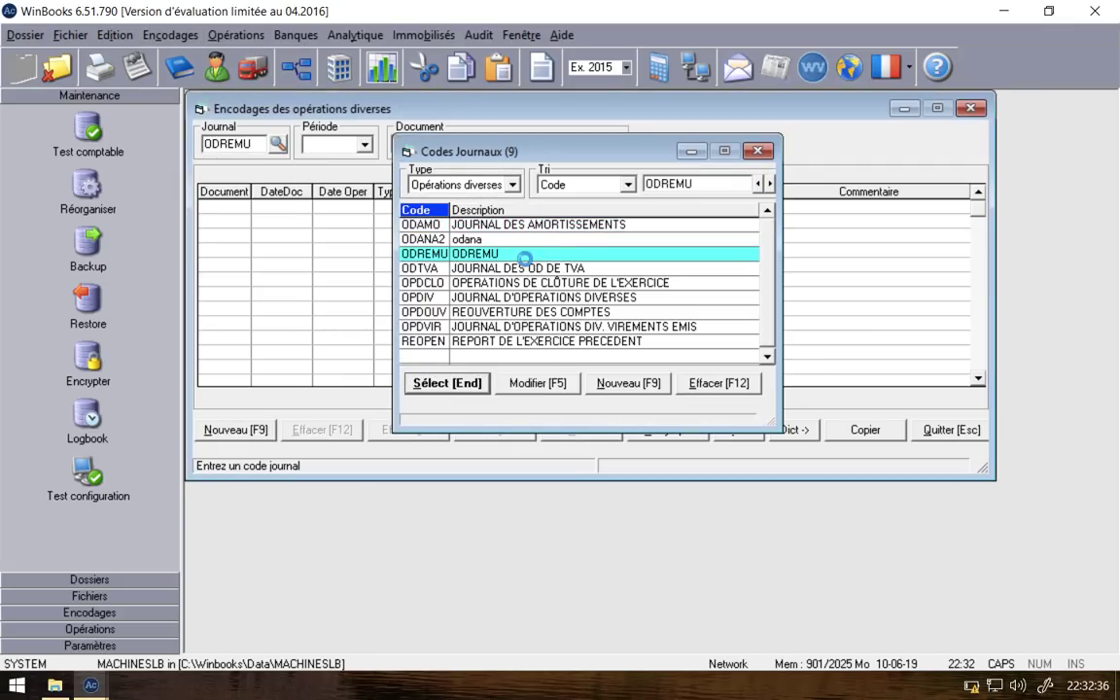
scroll(583, 267, up, 4)
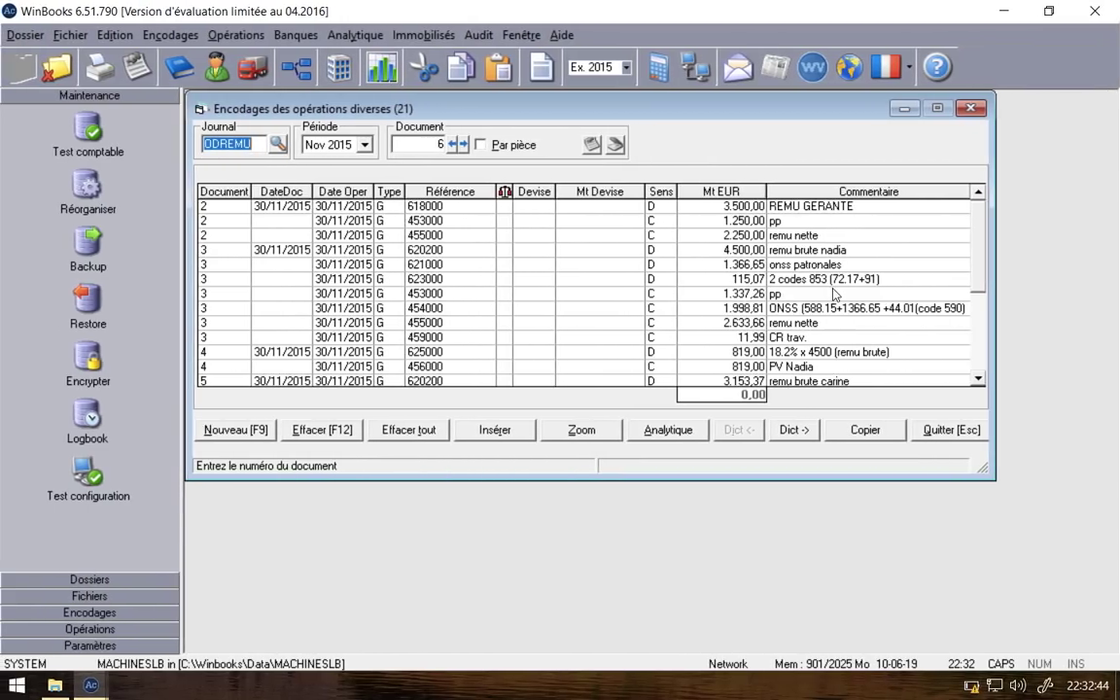
Step: Return to the MACHINES1 dossier and accept 30/11/2015 as the operation date of document 12
click(91, 684)
click(253, 597)
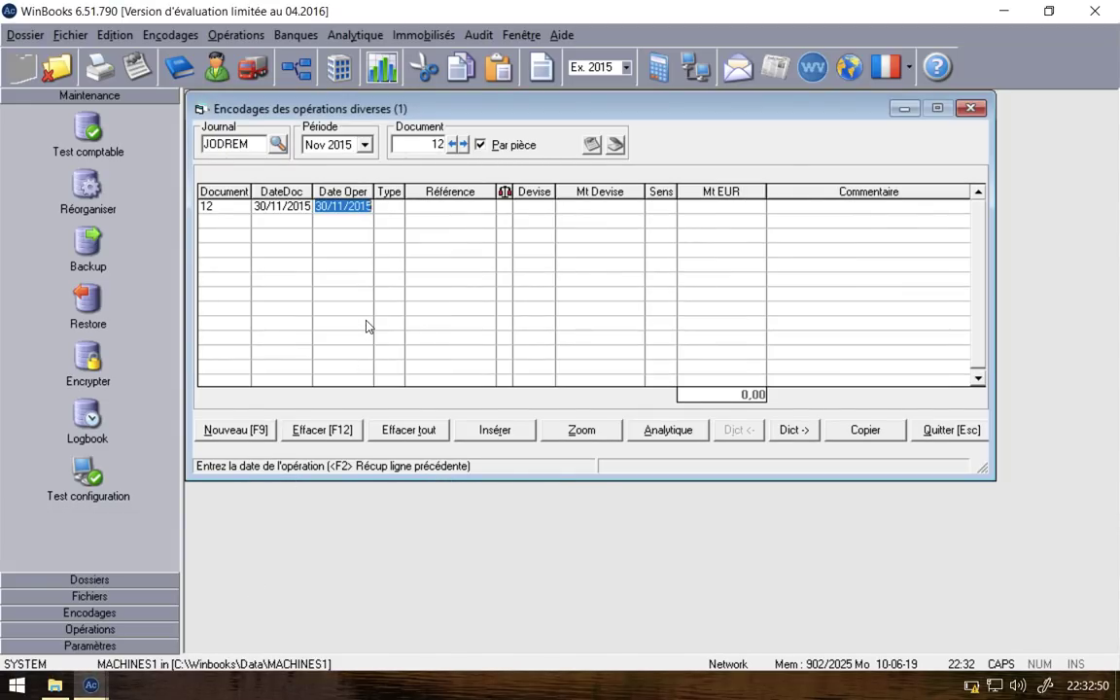
key(Return)
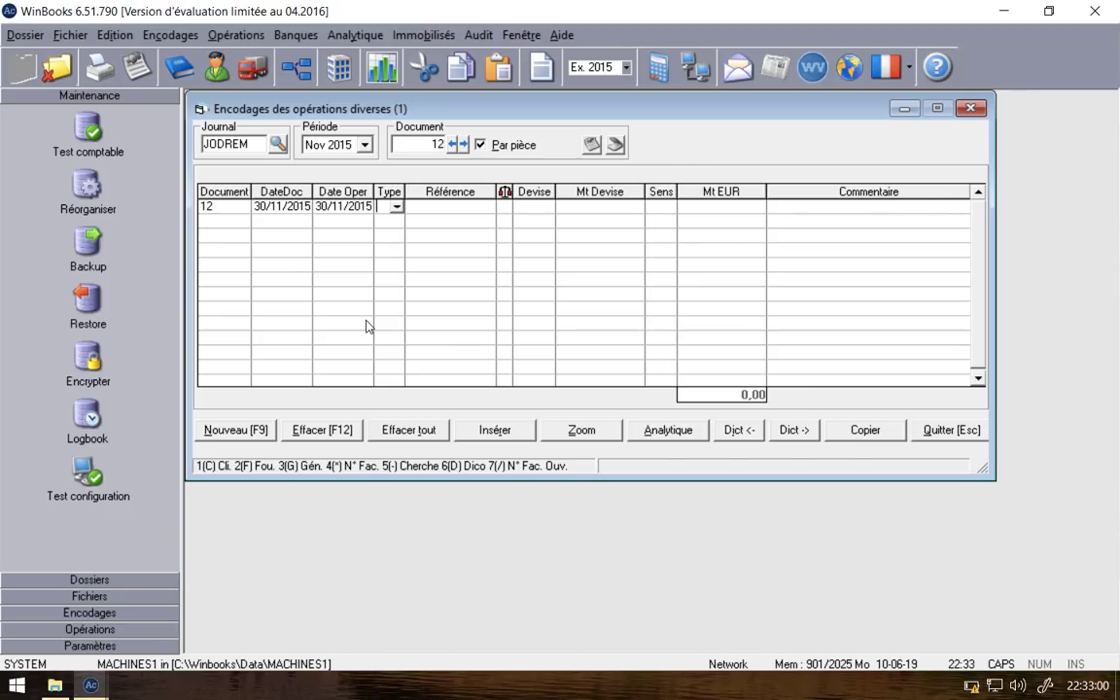
Step: Examine the ODREMU remuneration entries of the MACHINESLB dossier in an enlarged window, close it and return to the MACHINES1 dossier
mouse_move(90, 686)
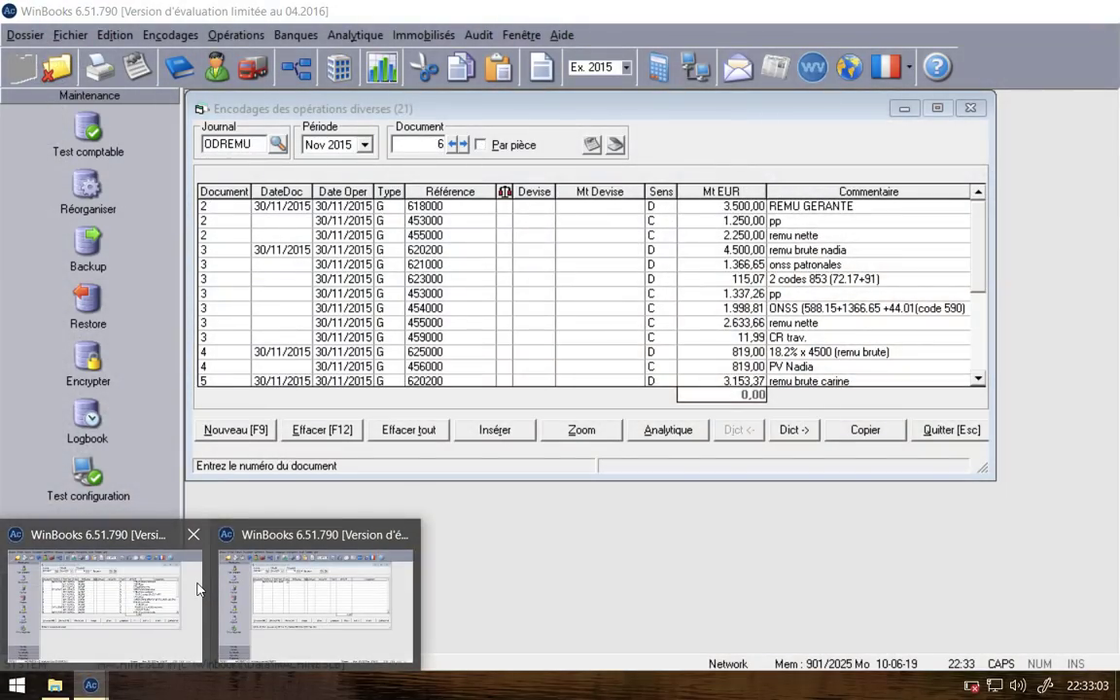
click(204, 590)
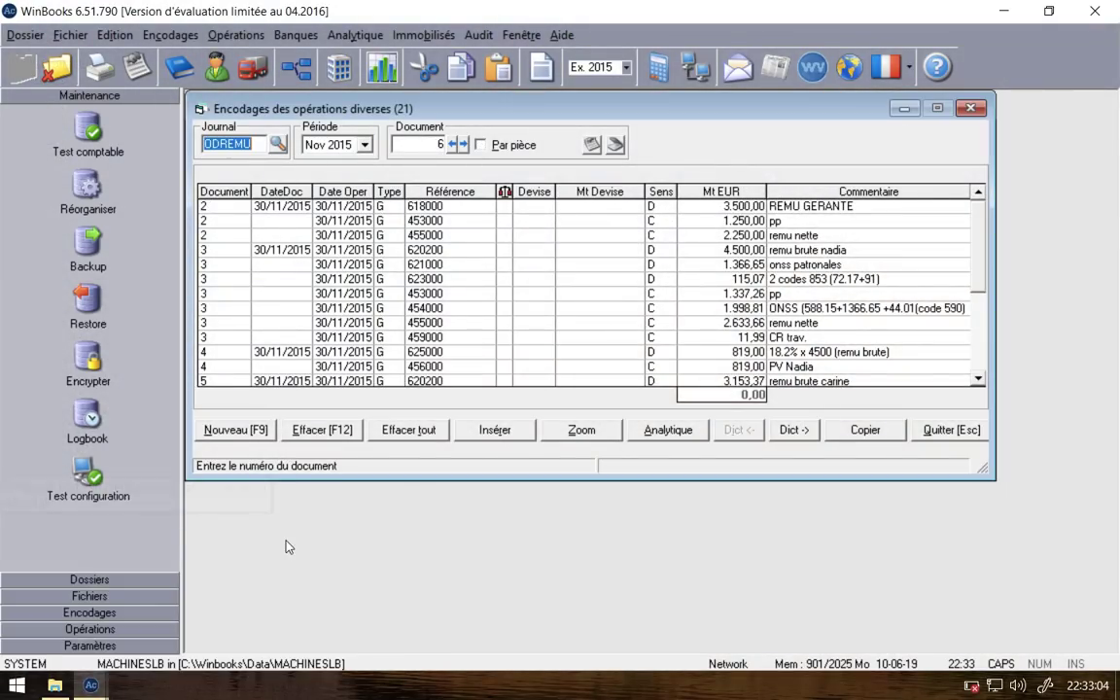
click(492, 622)
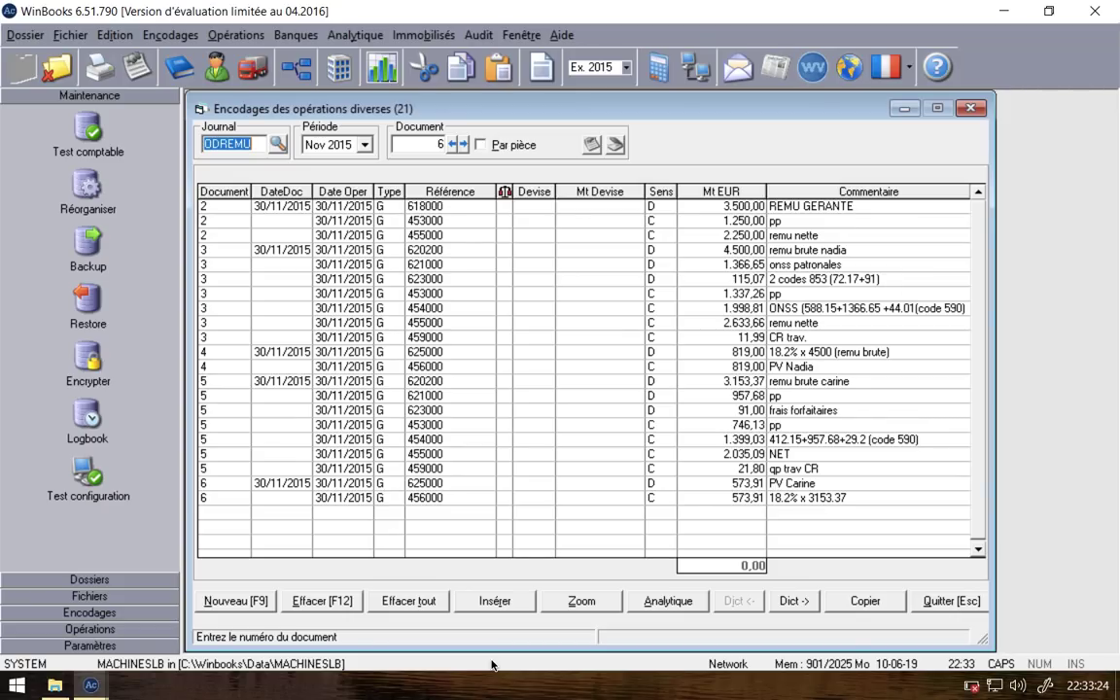
click(970, 108)
mouse_move(91, 685)
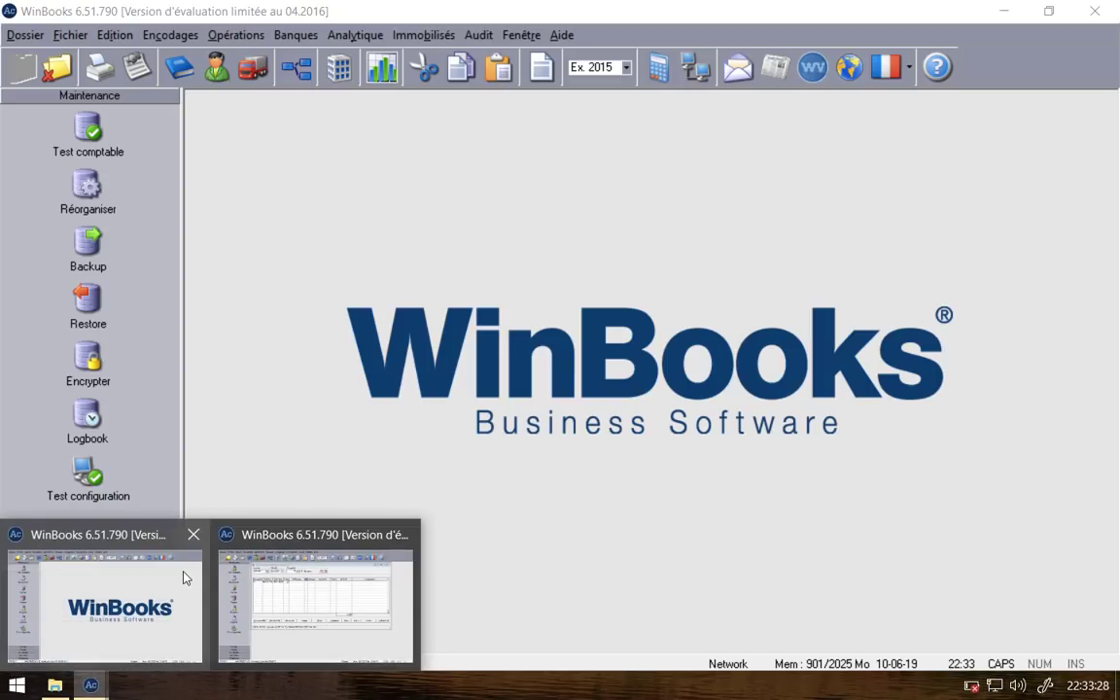
click(277, 593)
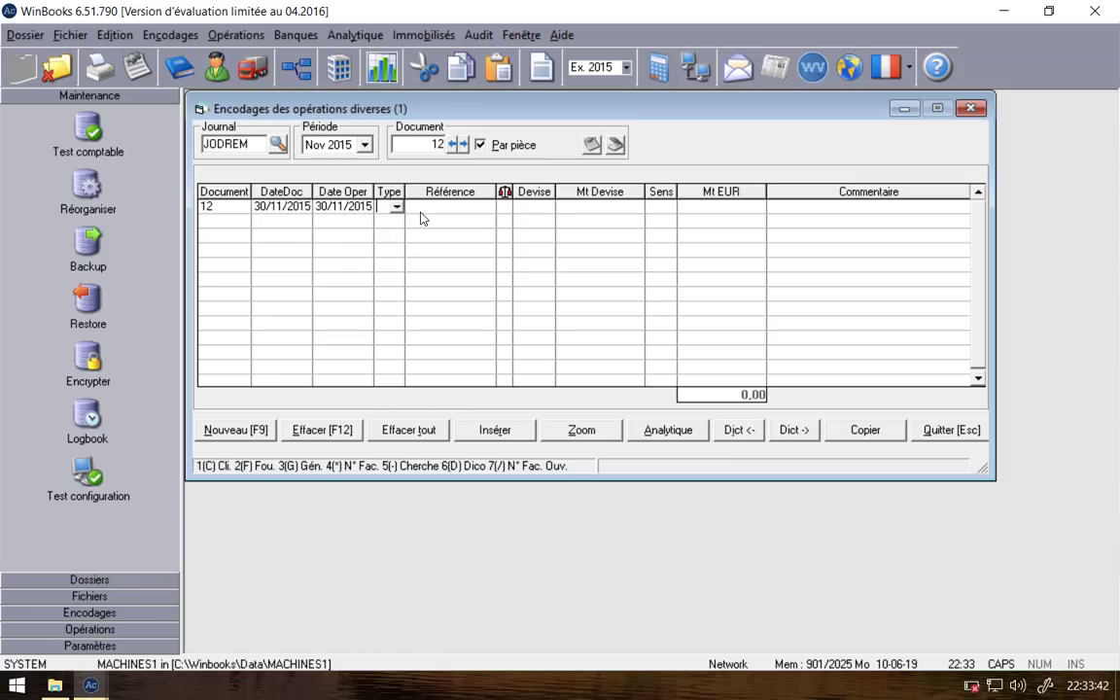
Step: Enter the first line of document 12 on general account 620200, REMUNERATIONS EMPLOYES, as a debit of 4.500,00 EUR
text(G)
key(Return)
text(620200)
key(Return)
key(Return)
text(D)
key(Return)
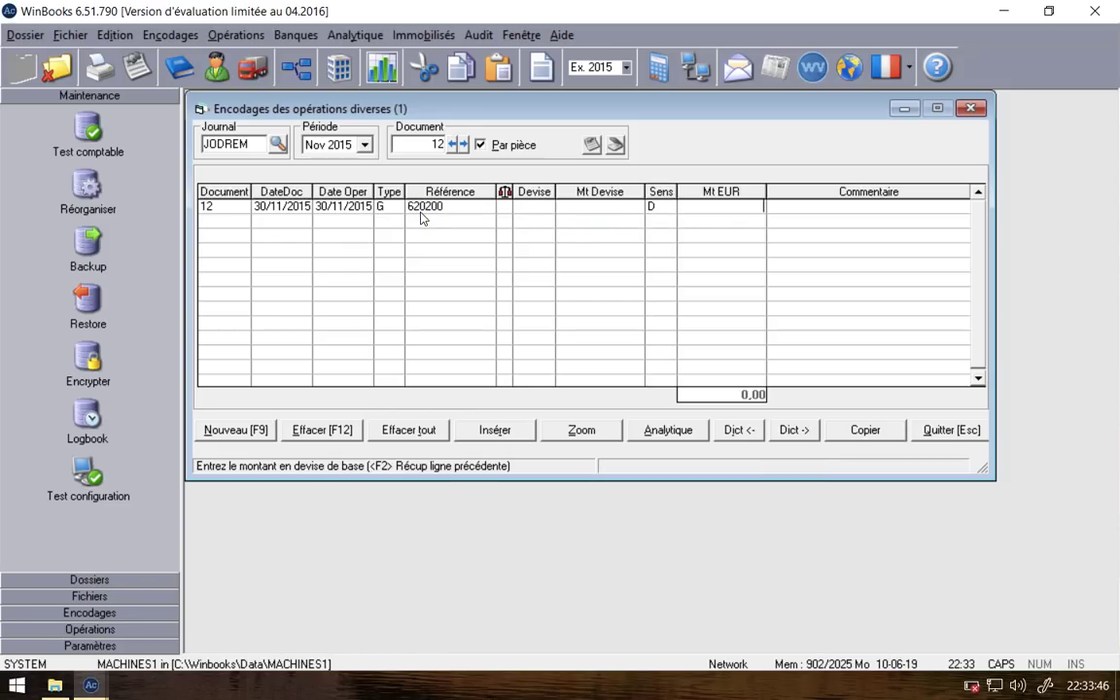
text(450)
key(Return)
key(Return)
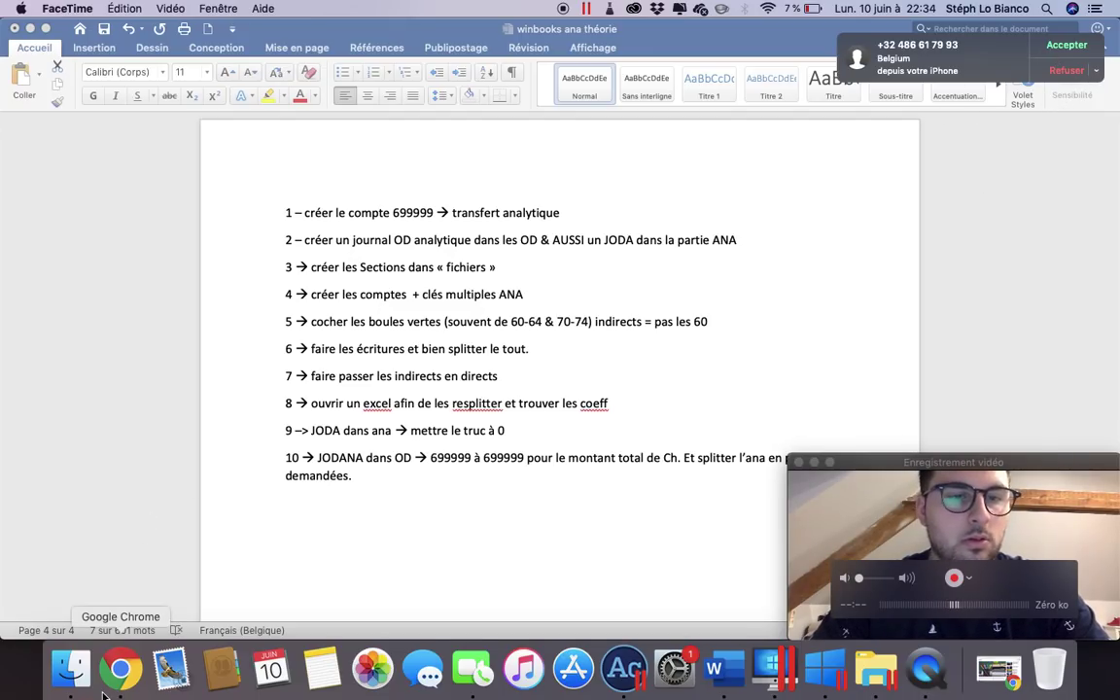
Step: Enter the second line of document 12 on general account 621000, COTISATIONS PATRONALES ASSUR SOC., as a debit of 1.366,65 EUR
click(121, 669)
key(ctrl+Right)
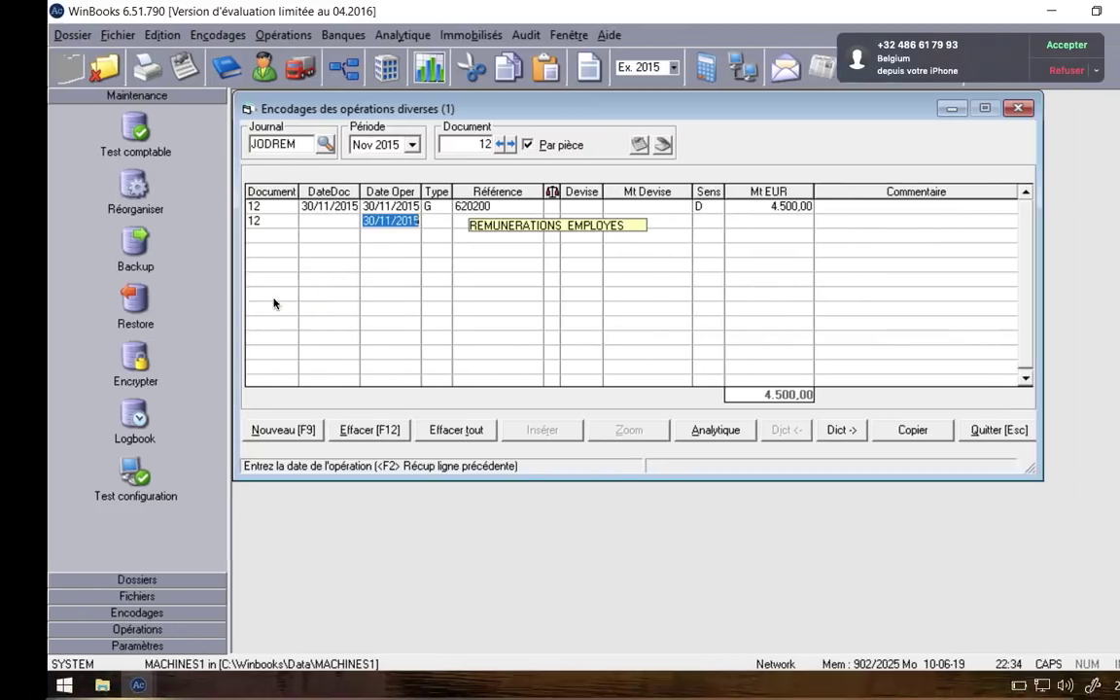
key(Return)
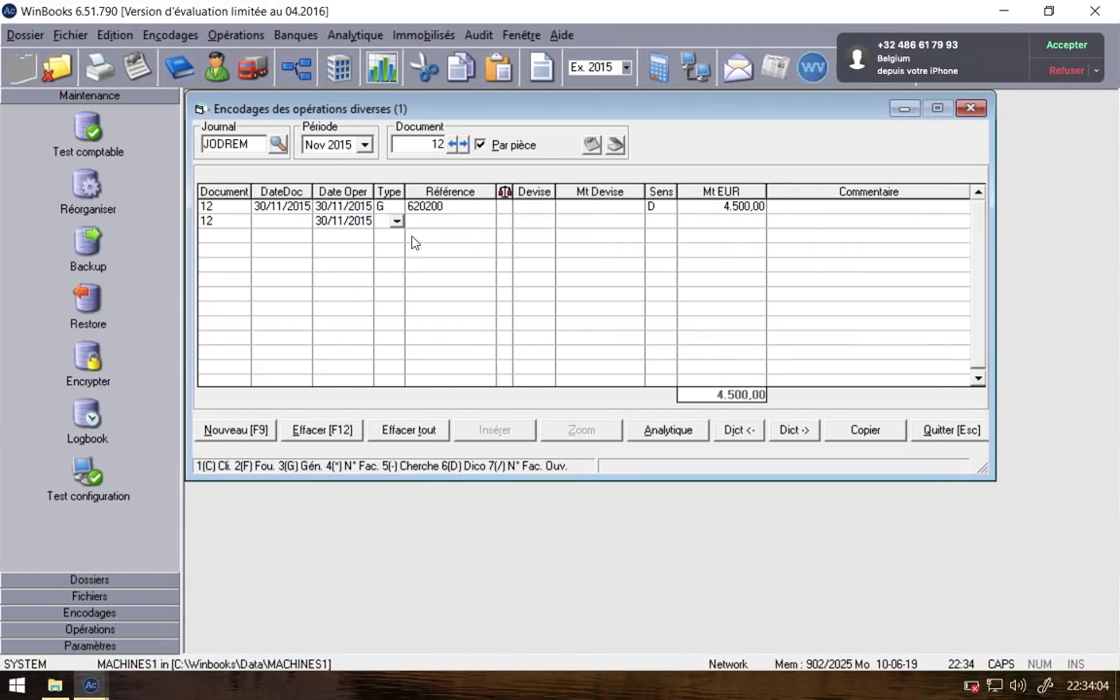
text(G)
key(Return)
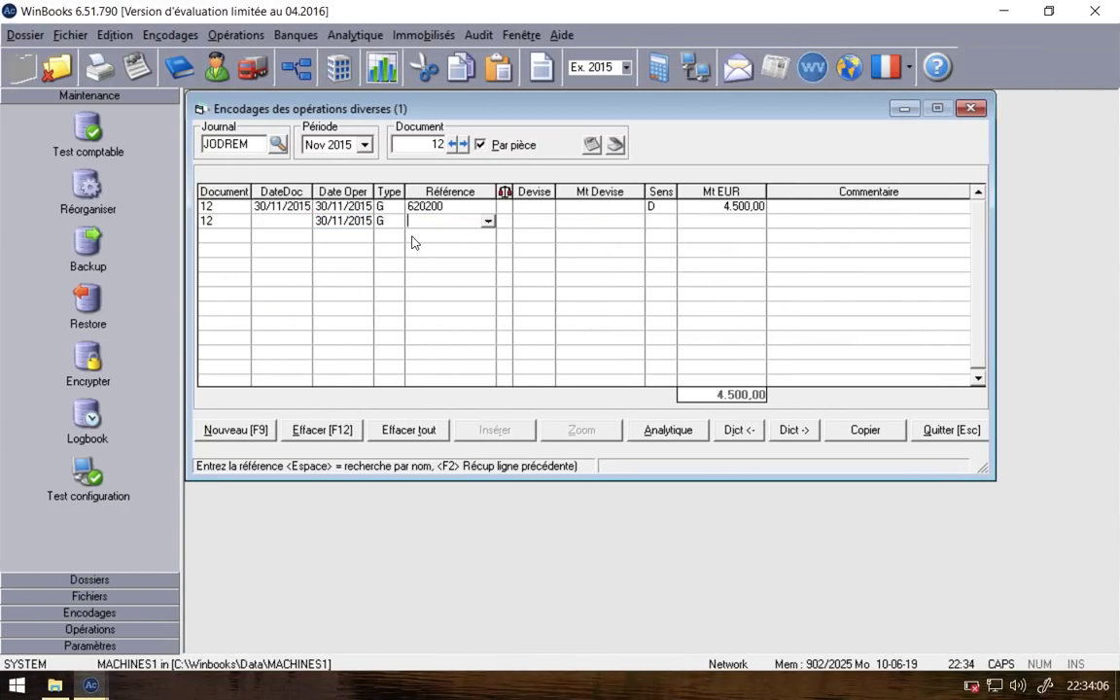
text(621000)
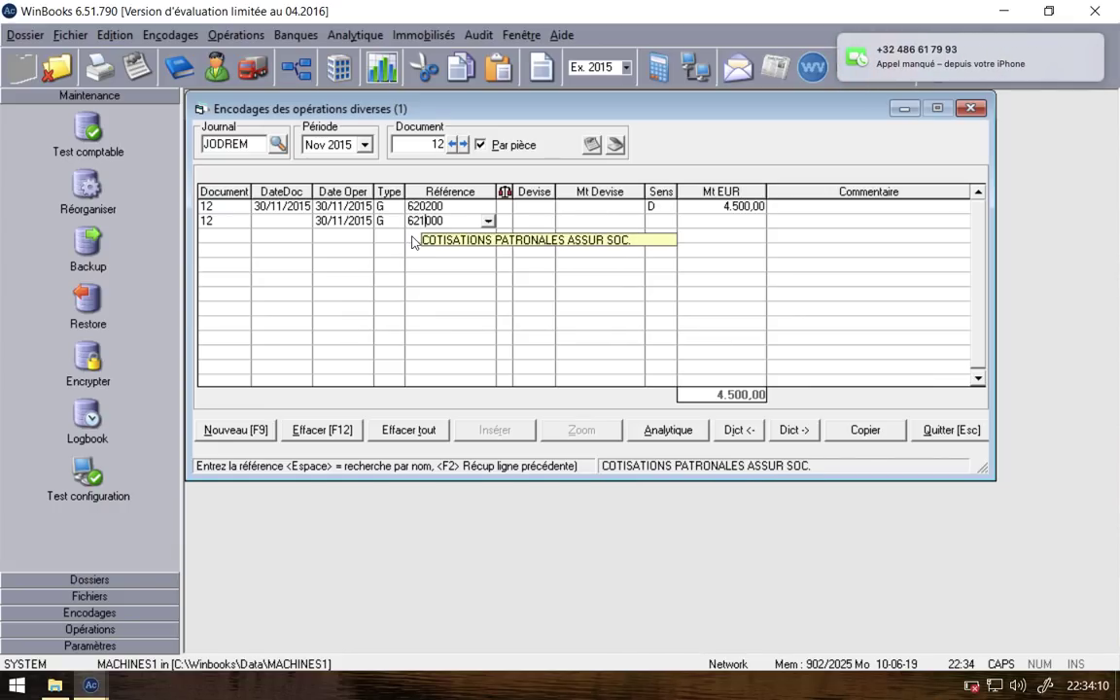
key(Return)
text(d)
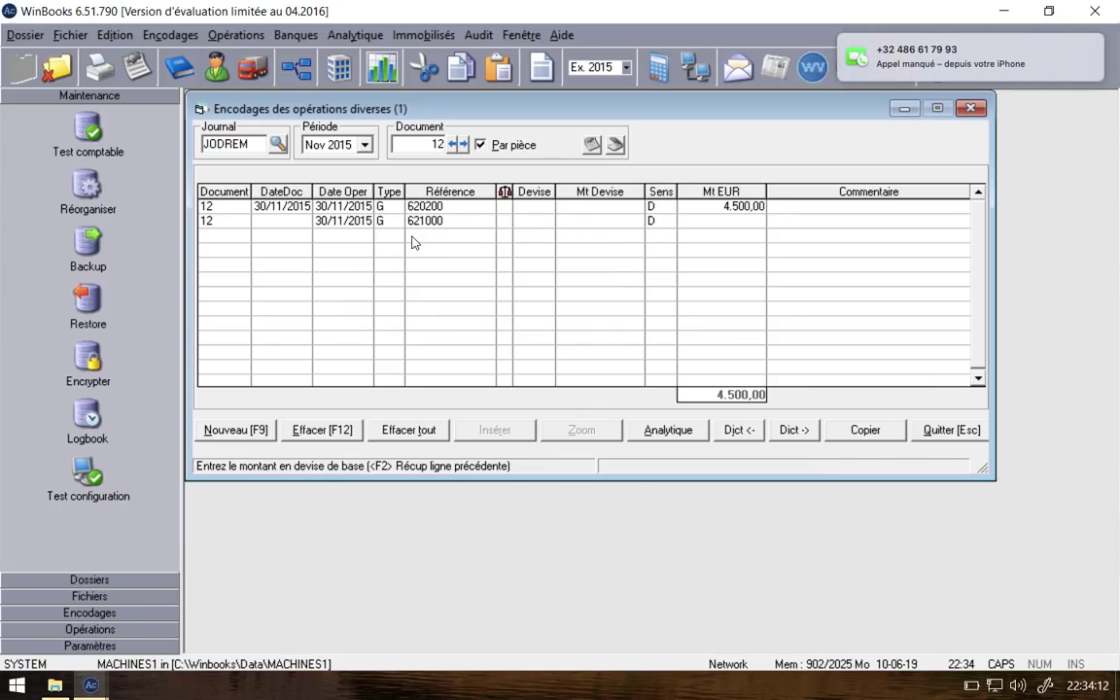
text(1366,65)
key(Return)
key(Return)
Step: Enter the third line of document 12 on general account 623000, AUTRES FRAIS DE PERSONNEL, as a debit of 115,07 EUR
key(Return)
key(Return)
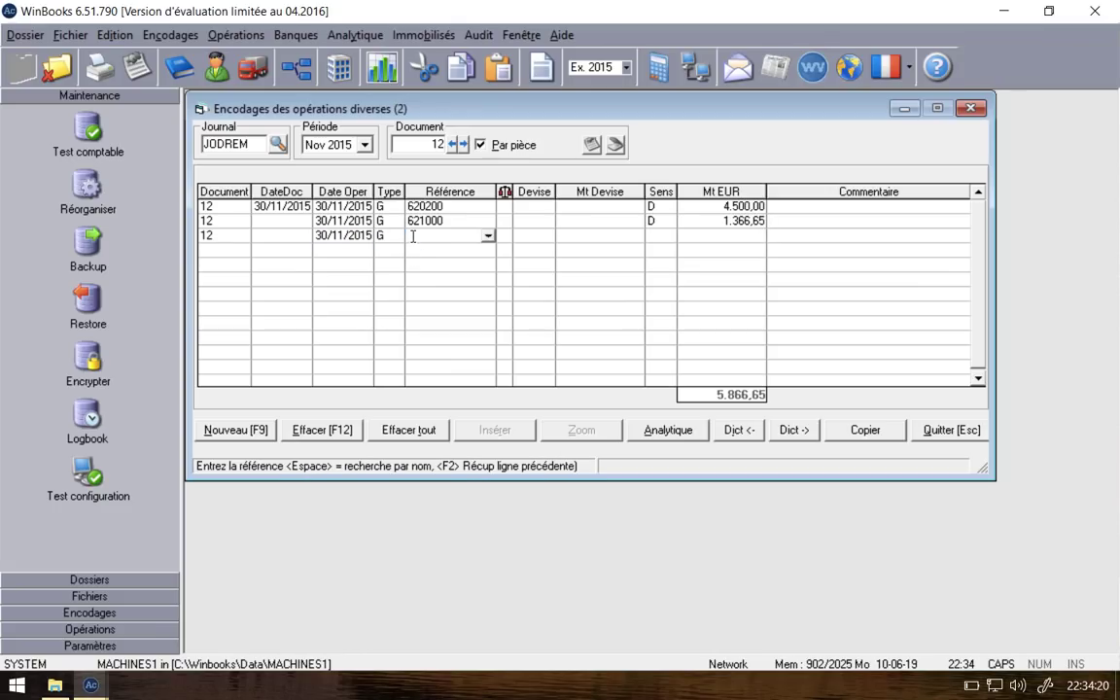
text(623000)
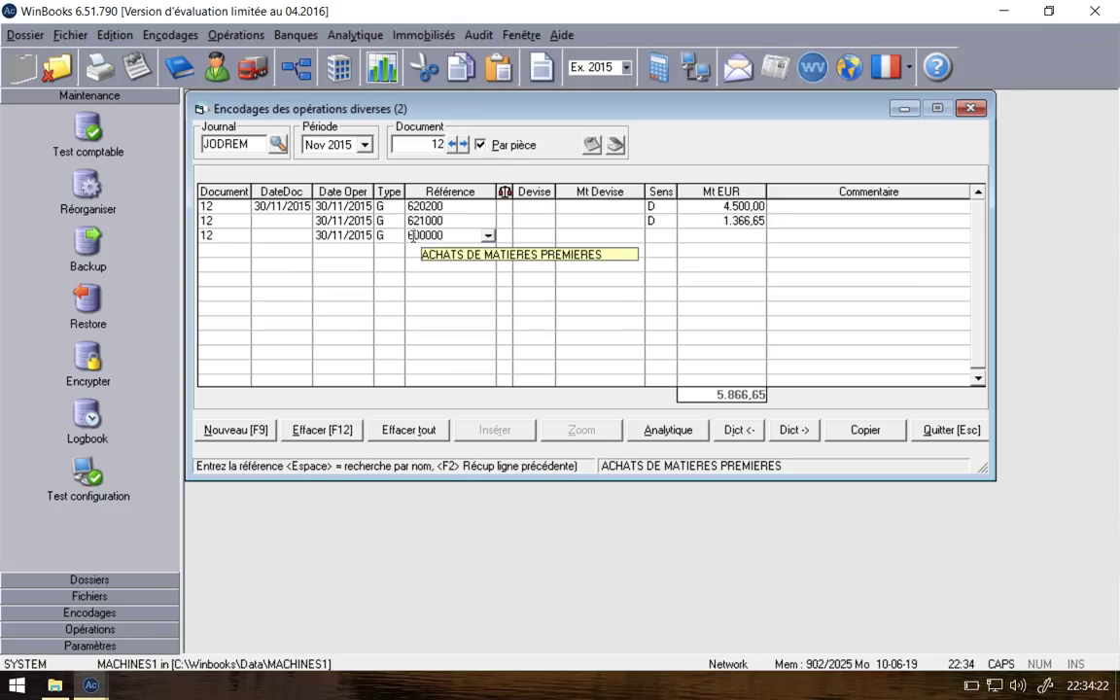
key(Return)
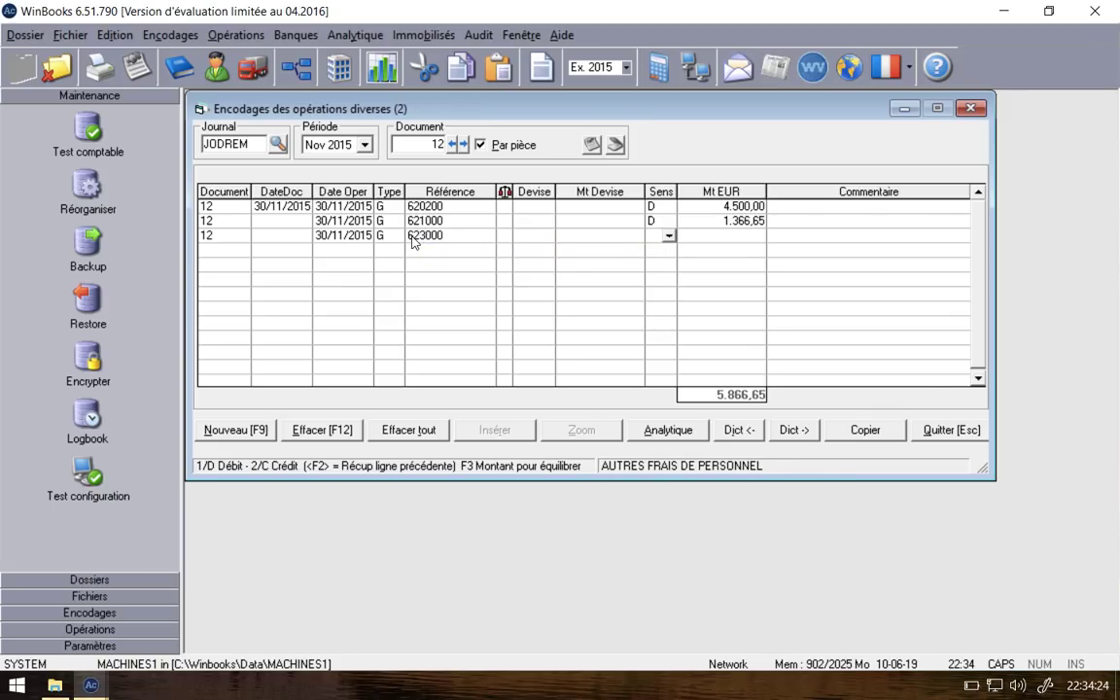
text(d)
key(Return)
text(115,07)
key(Return)
key(Return)
Step: Enter the fourth line of document 12 on general account 453000 as a credit of 1.337,36 EUR
text(g)
key(Return)
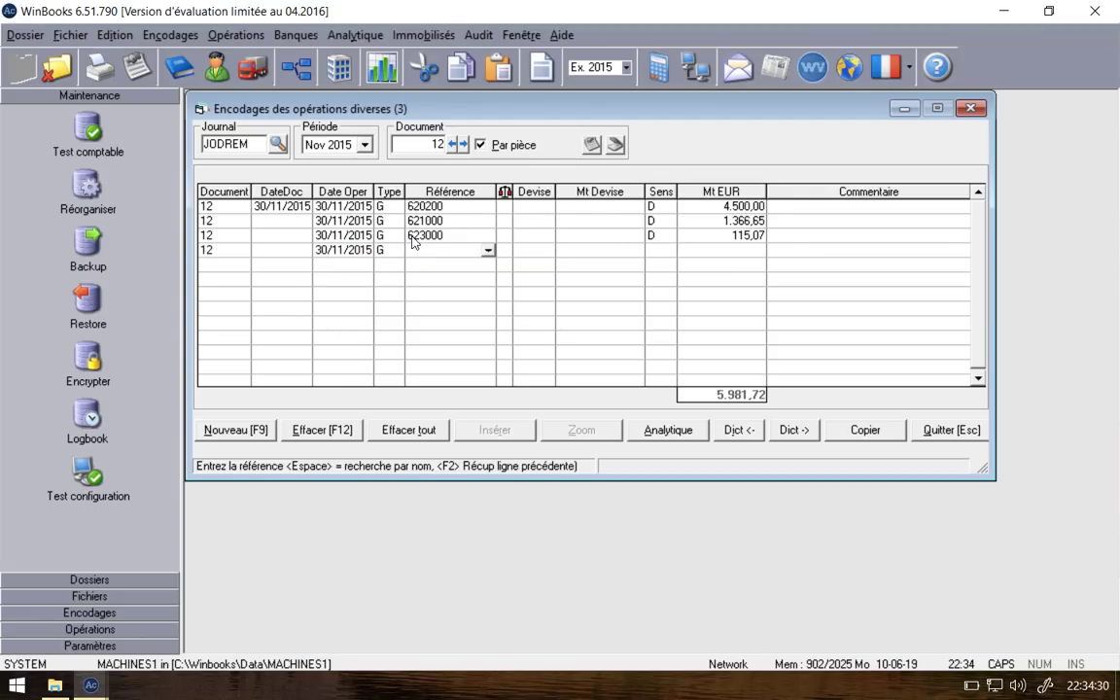
text(453000)
key(Return)
text(c)
key(Return)
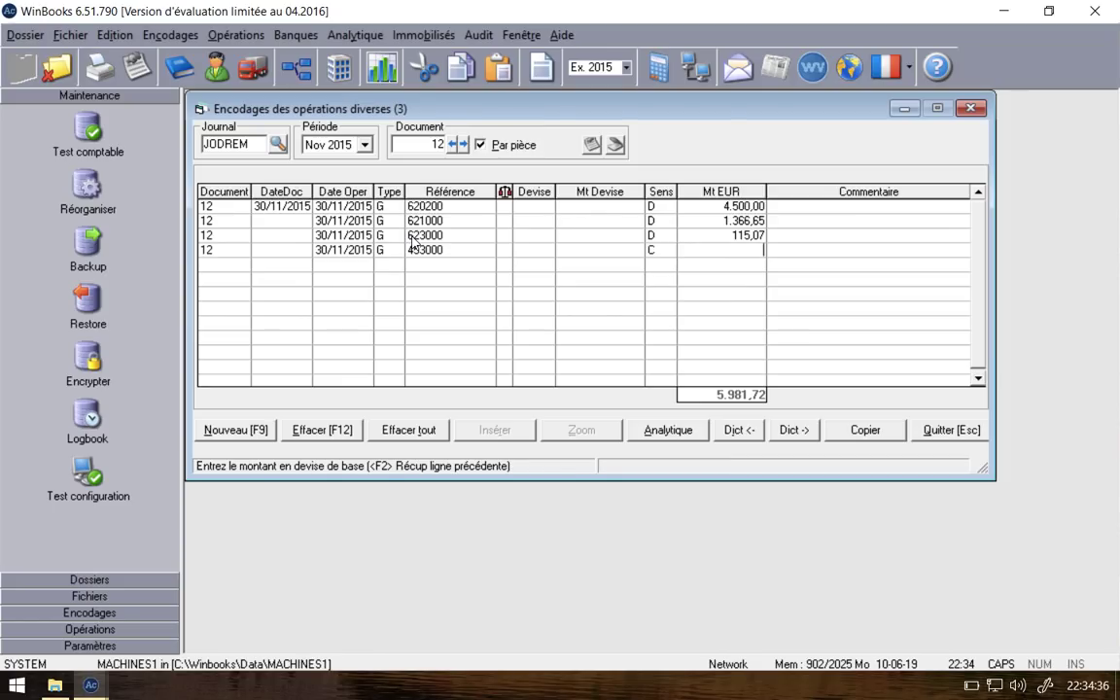
text(1337,36)
key(Return)
key(Return)
Step: Enter the fifth line of document 12 on general account 454000 as a credit of 1.998,81 EUR
key(Return)
text(454000)
key(Return)
key(Return)
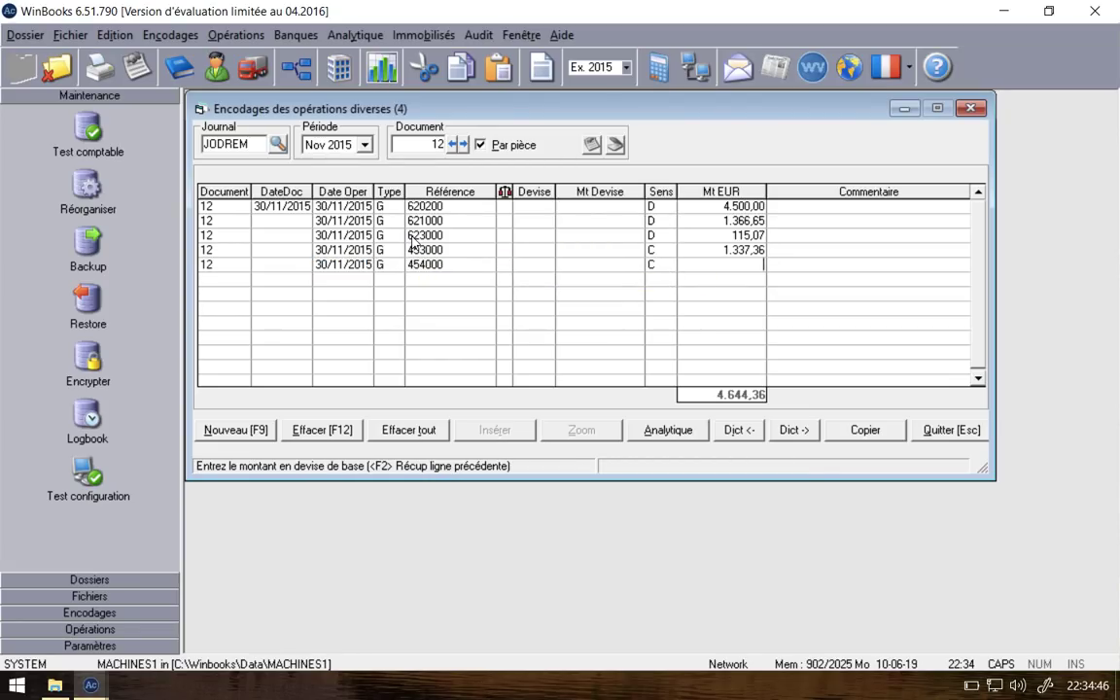
text(1.998,81)
key(Return)
key(Return)
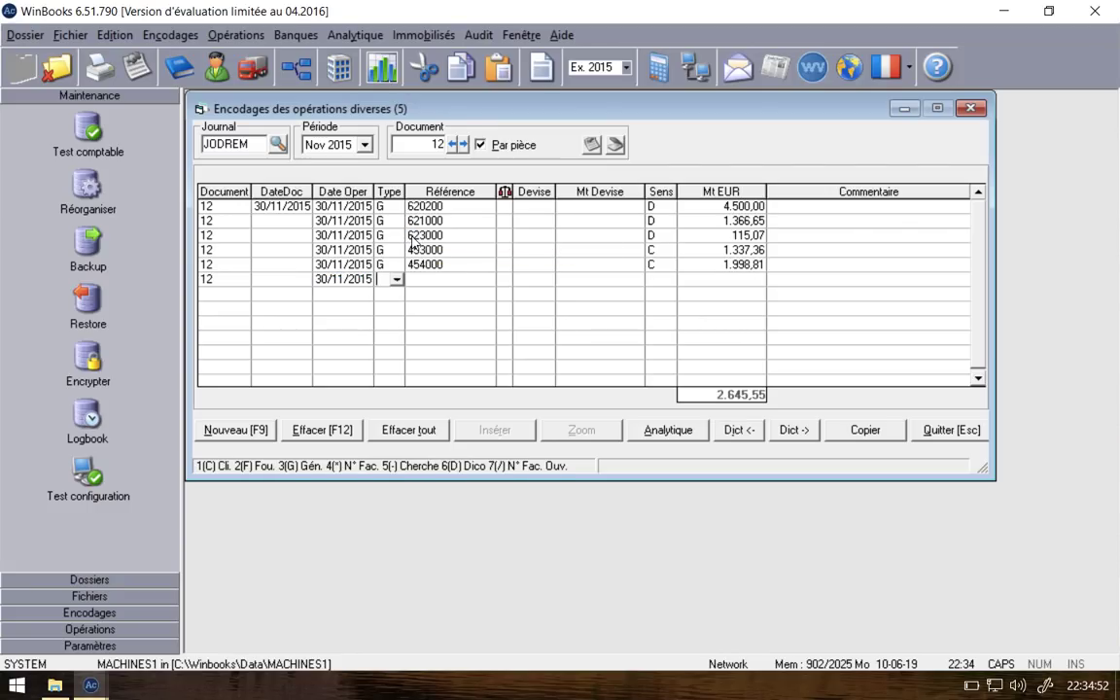
Step: Enter the sixth line of document 12 on general account 455000, REMUNERATIONS, as a credit of 2.633,66 EUR
key(Return)
text(455000)
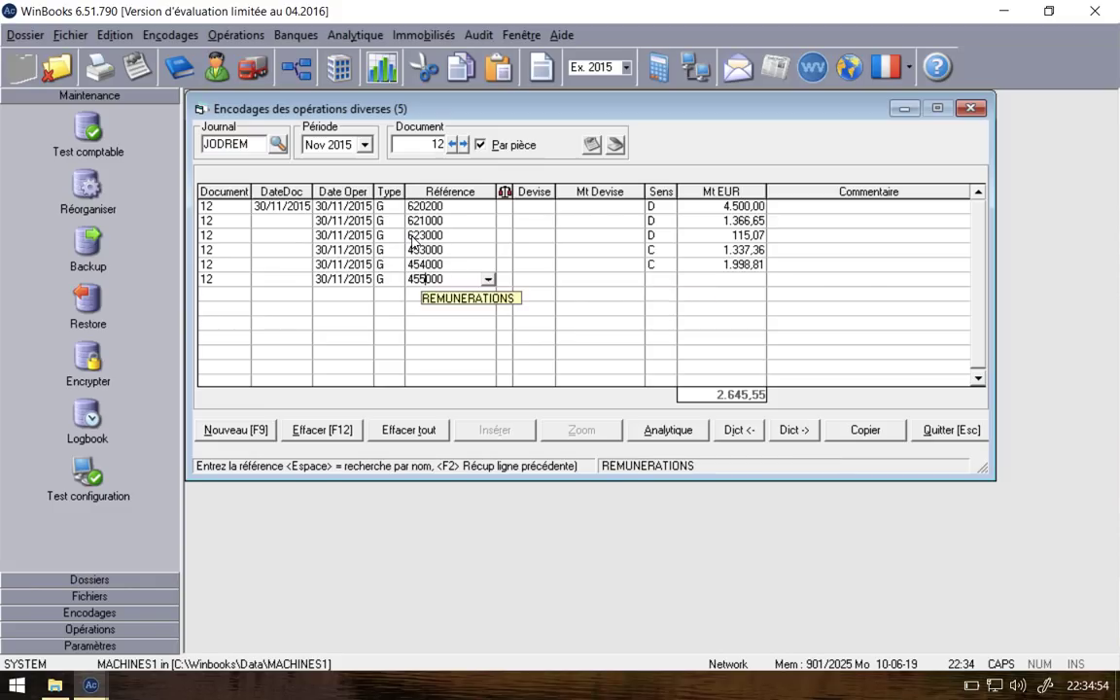
key(Return)
text(C)
key(Return)
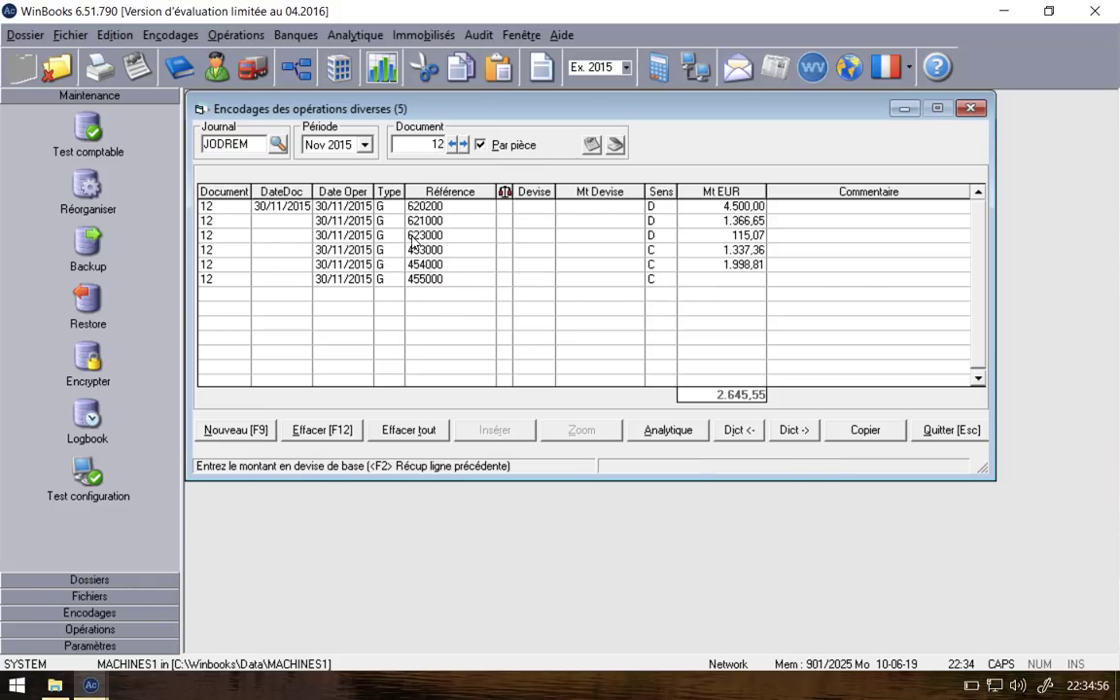
text(2633,66)
key(Return)
key(Return)
Step: Enter the seventh line of document 12 on account 459000, AUTRES DETTES SOCIALES, as a credit of 11,89 EUR with the comment CR TRV
key(Return)
text(459000)
key(Return)
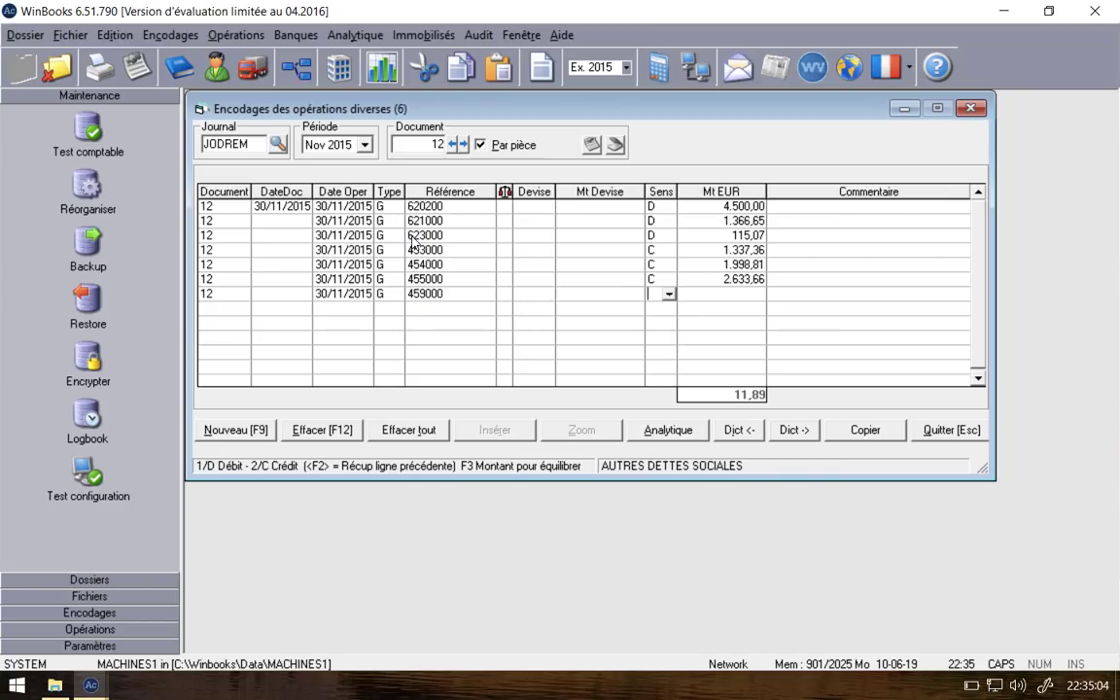
text(c)
text(11)
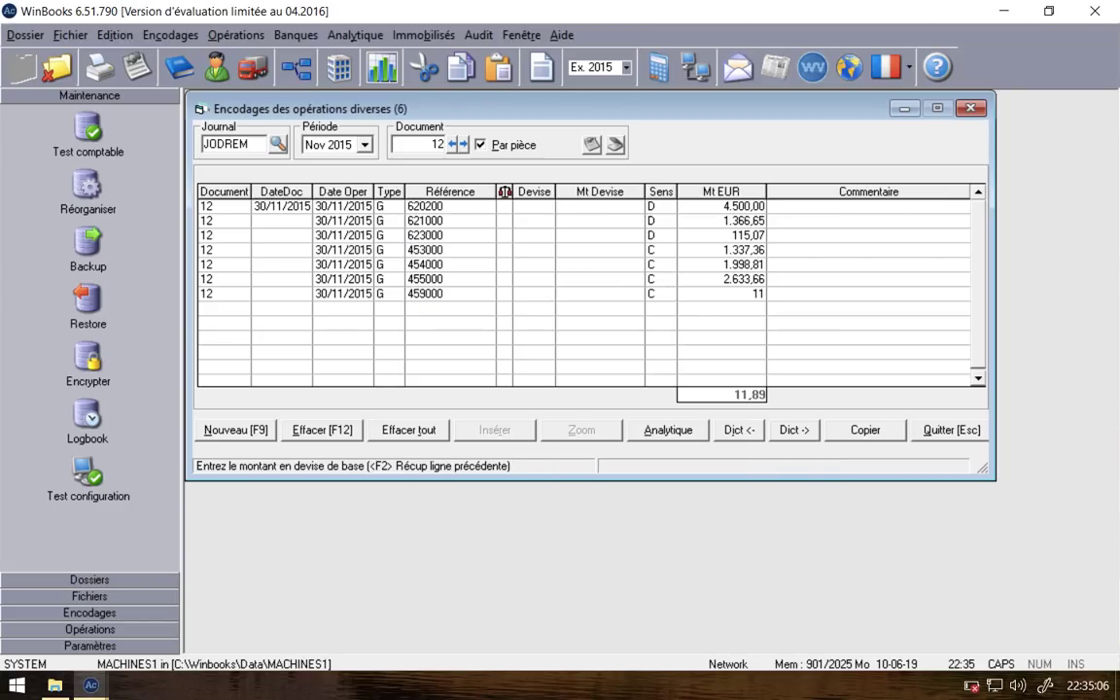
text(,89)
key(Return)
text(C4)
key(BackSpace)
text(R TRV)
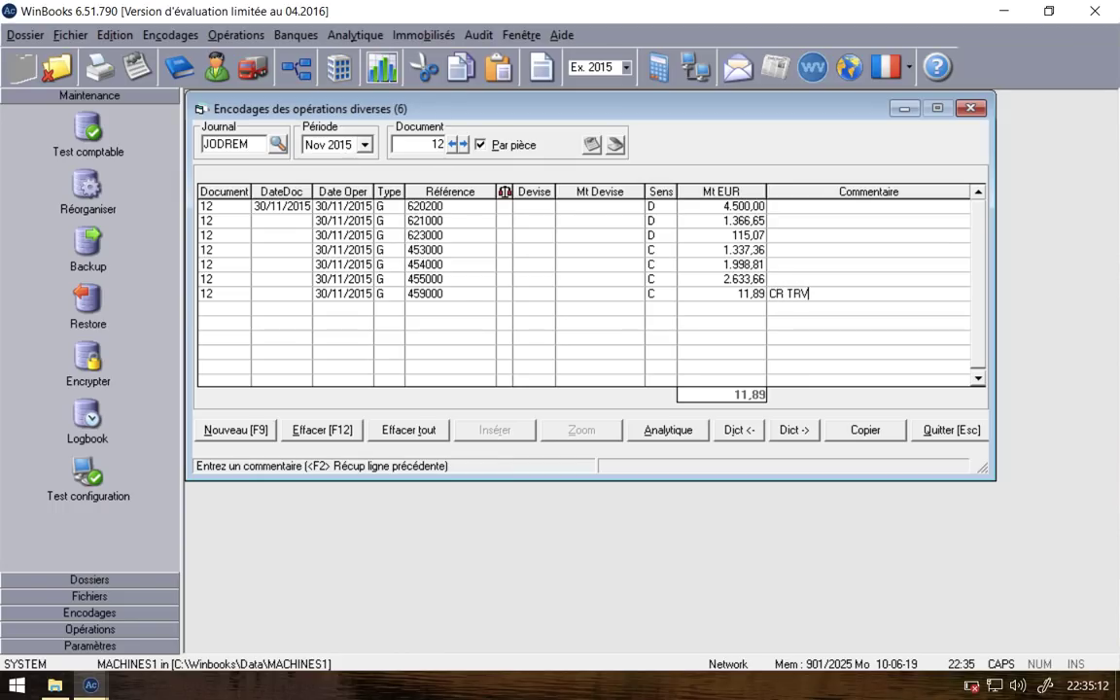
key(Return)
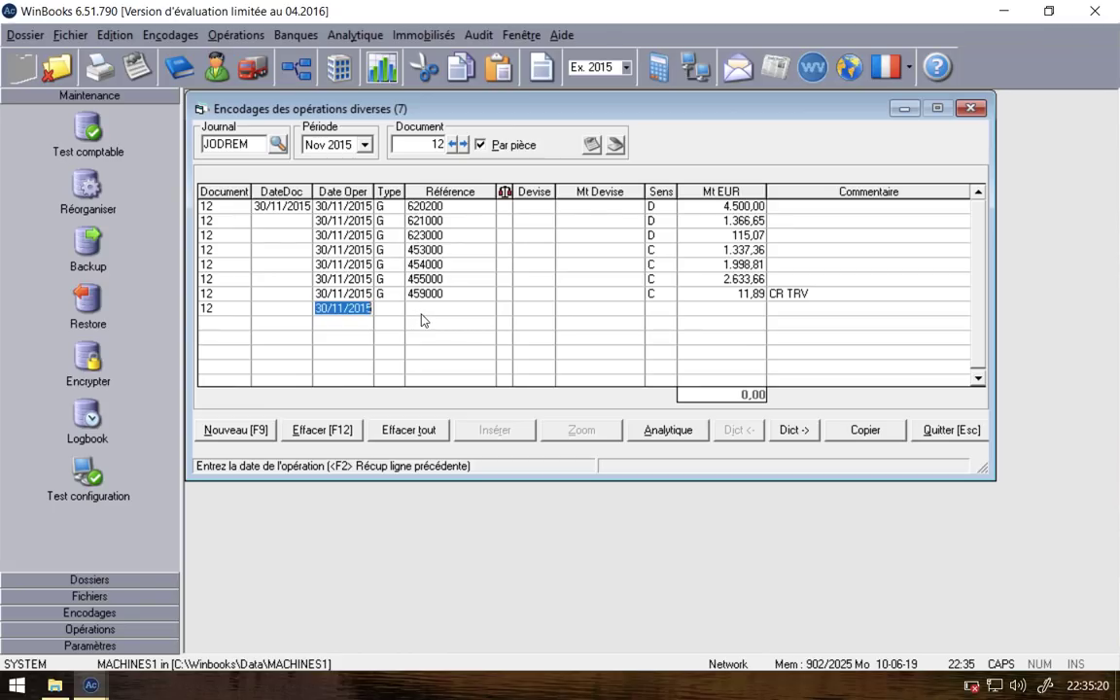
Step: Open the analytic allocation of document 12, leave it open and switch to the MACHINESLB dossier
click(686, 442)
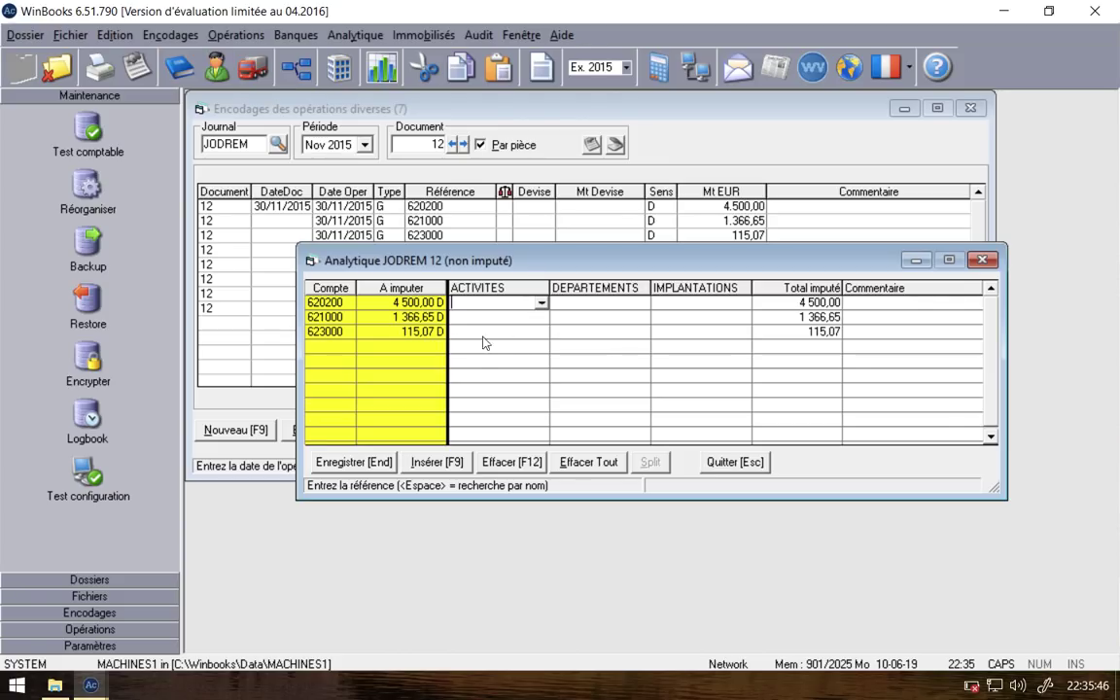
mouse_move(91, 685)
click(107, 608)
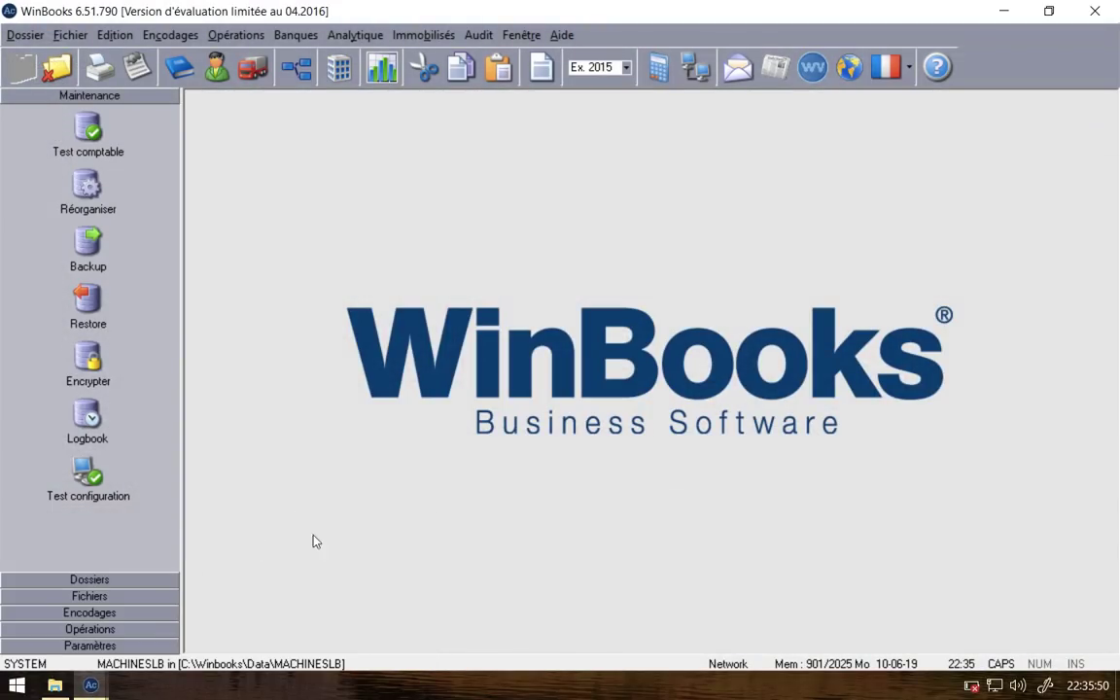
click(161, 37)
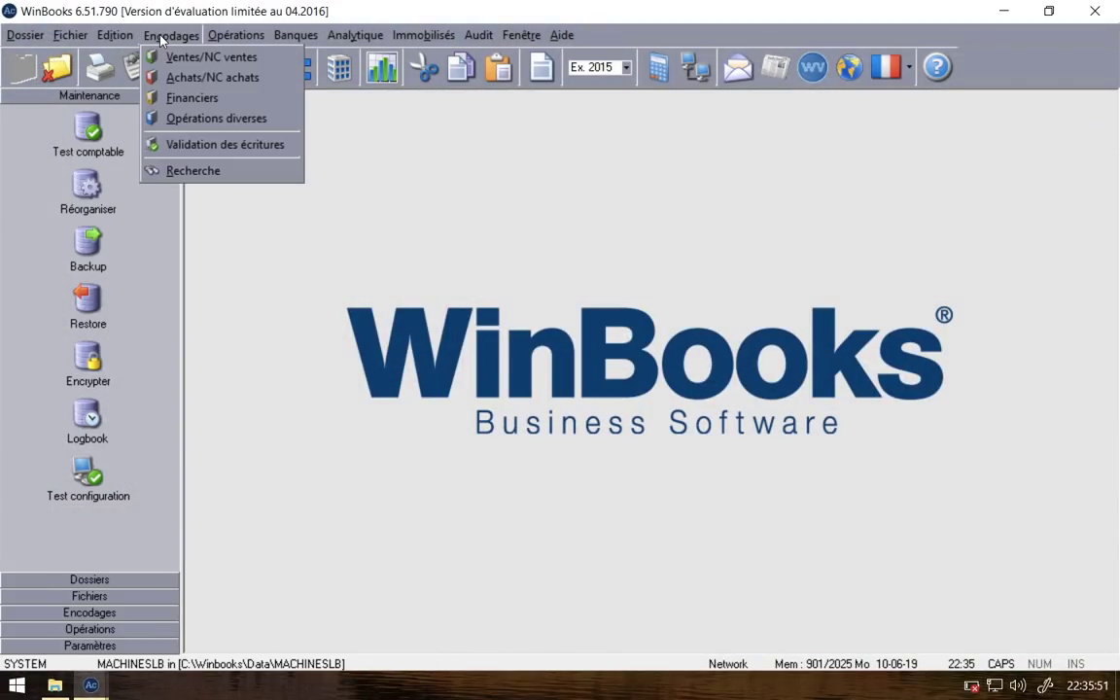
click(209, 57)
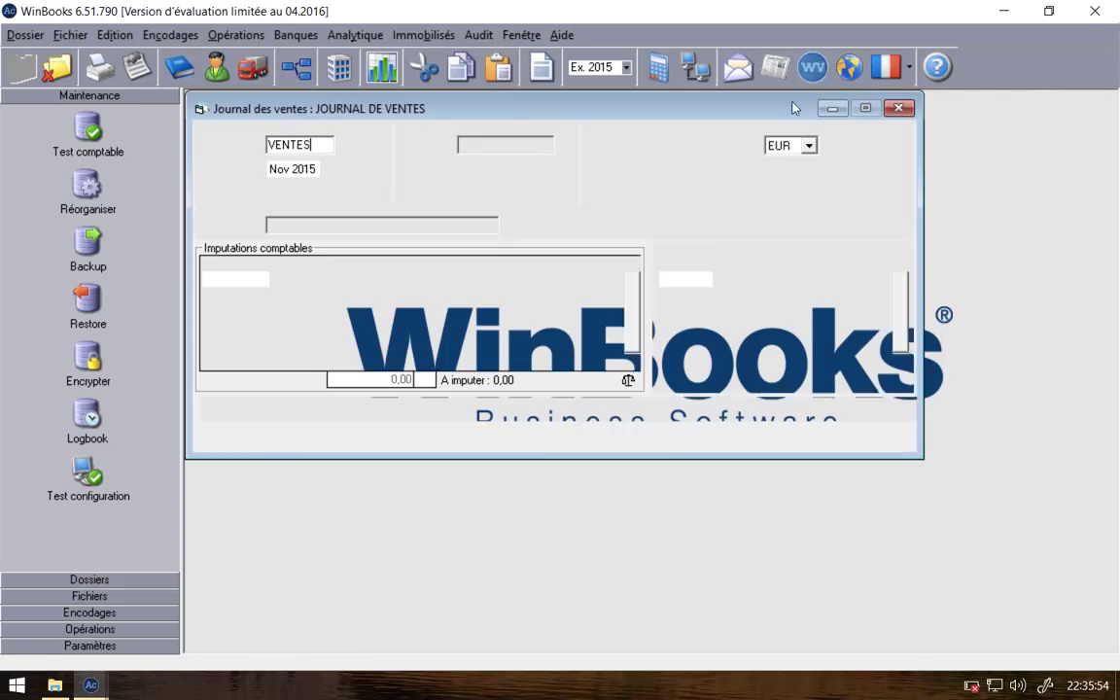
click(898, 108)
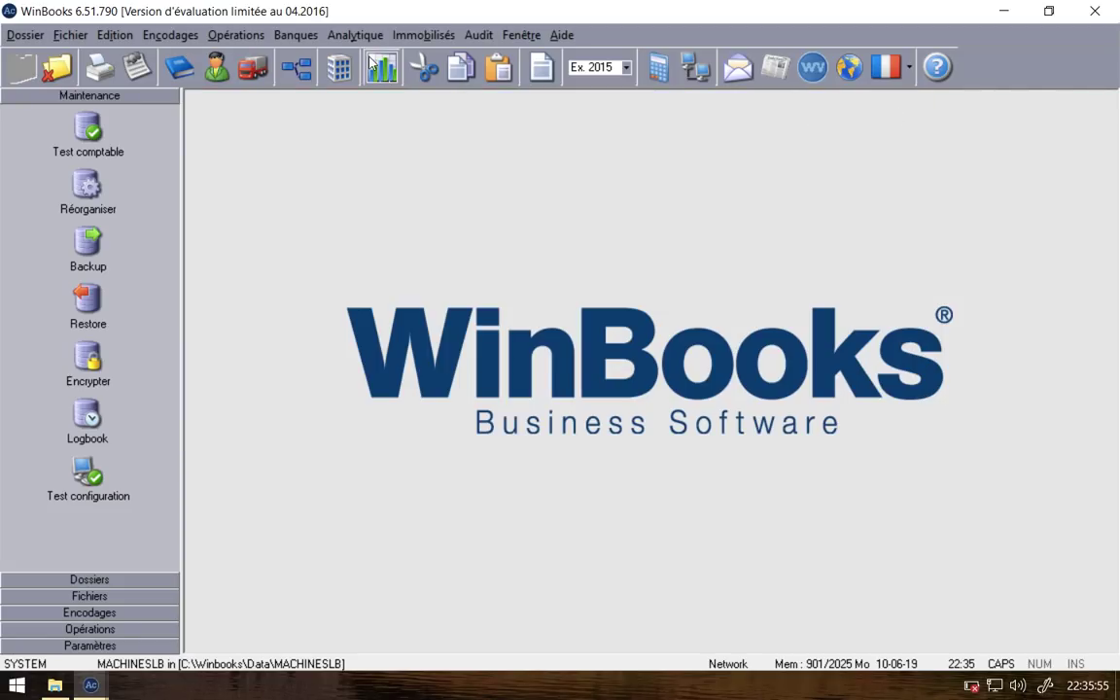
Step: Open the MACHINESLB dossier's ODREMU journal in miscellaneous operations entry
click(161, 35)
click(203, 116)
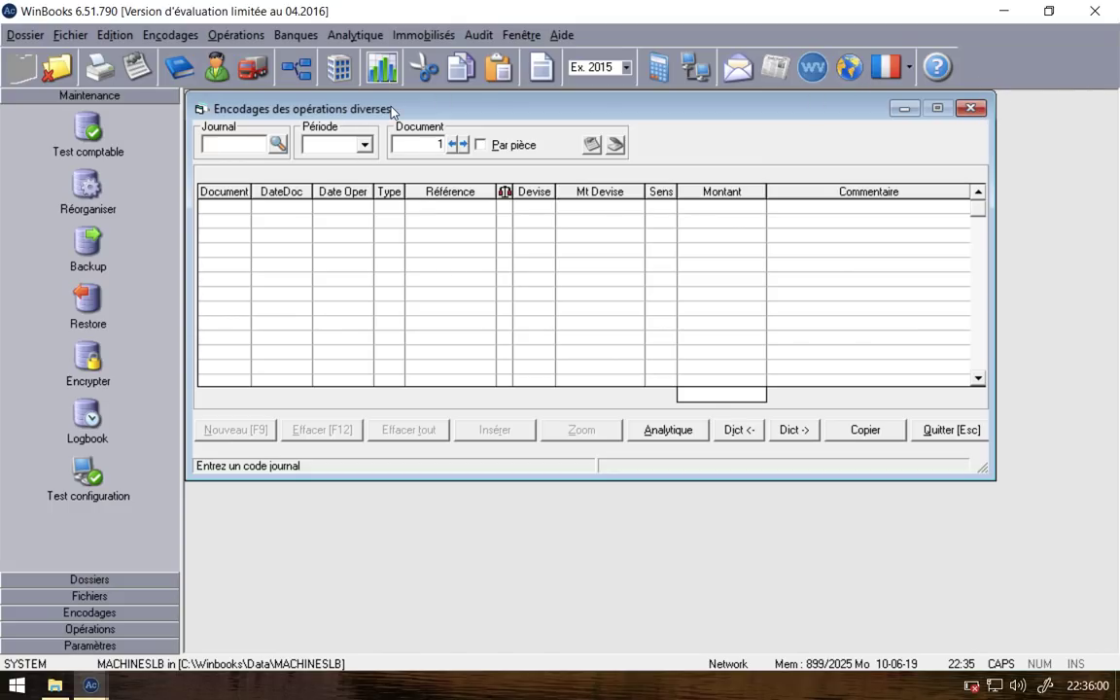
click(279, 144)
double_click(453, 251)
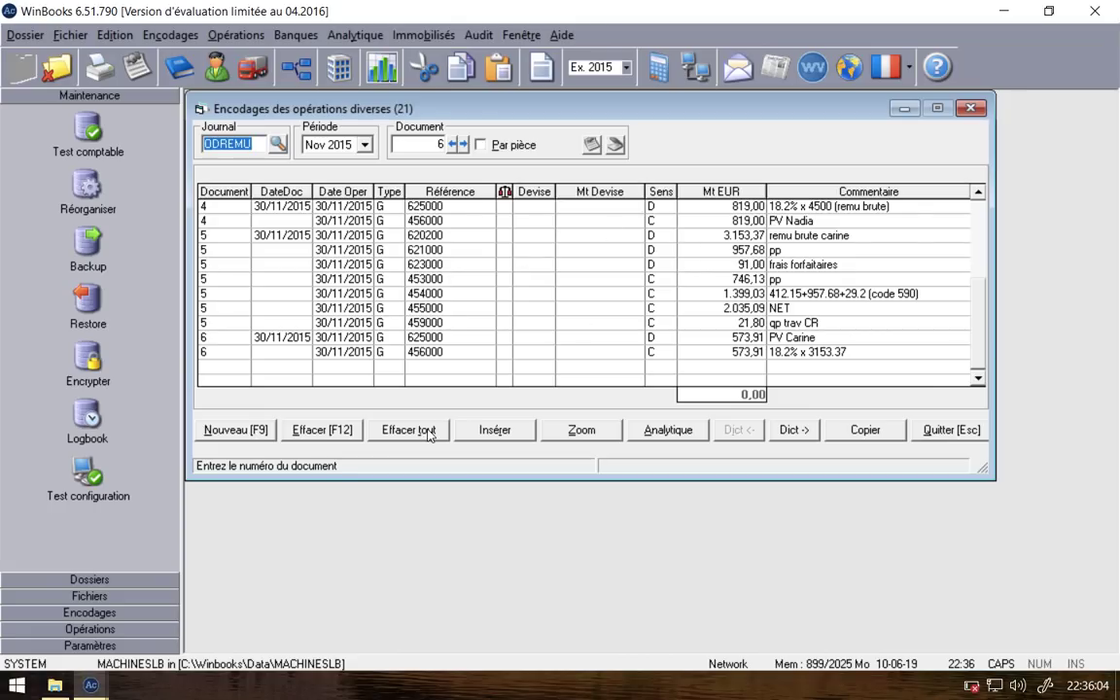
Step: Examine the analytic allocation of ODREMU document 6, close it and return to the MACHINES1 dossier
click(647, 428)
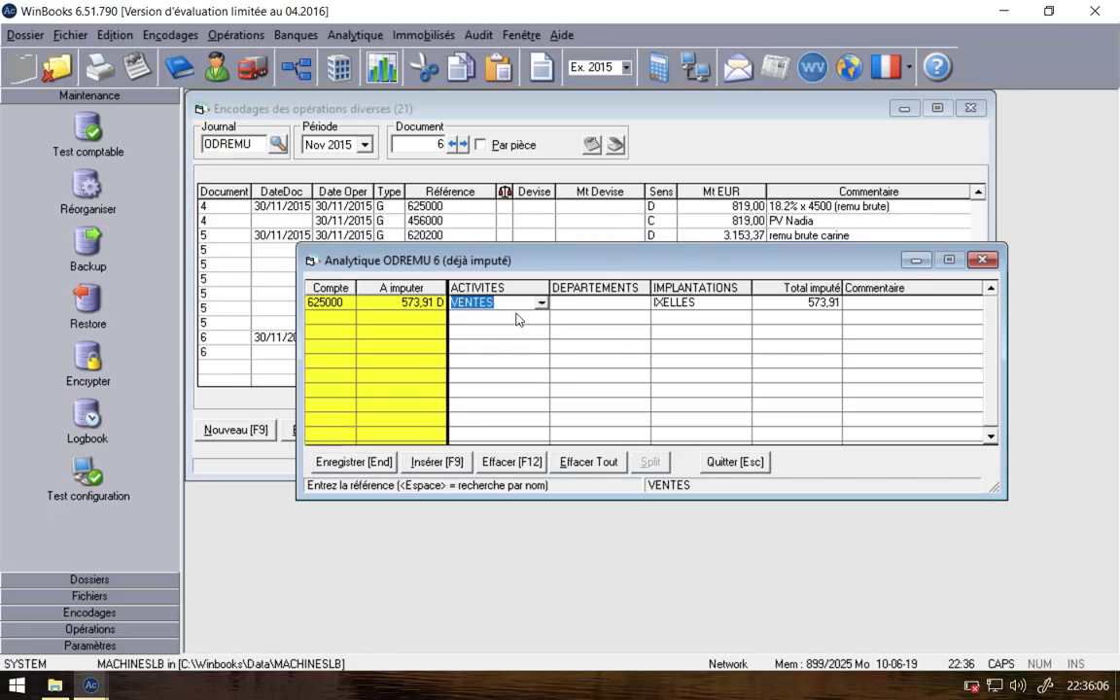
click(982, 259)
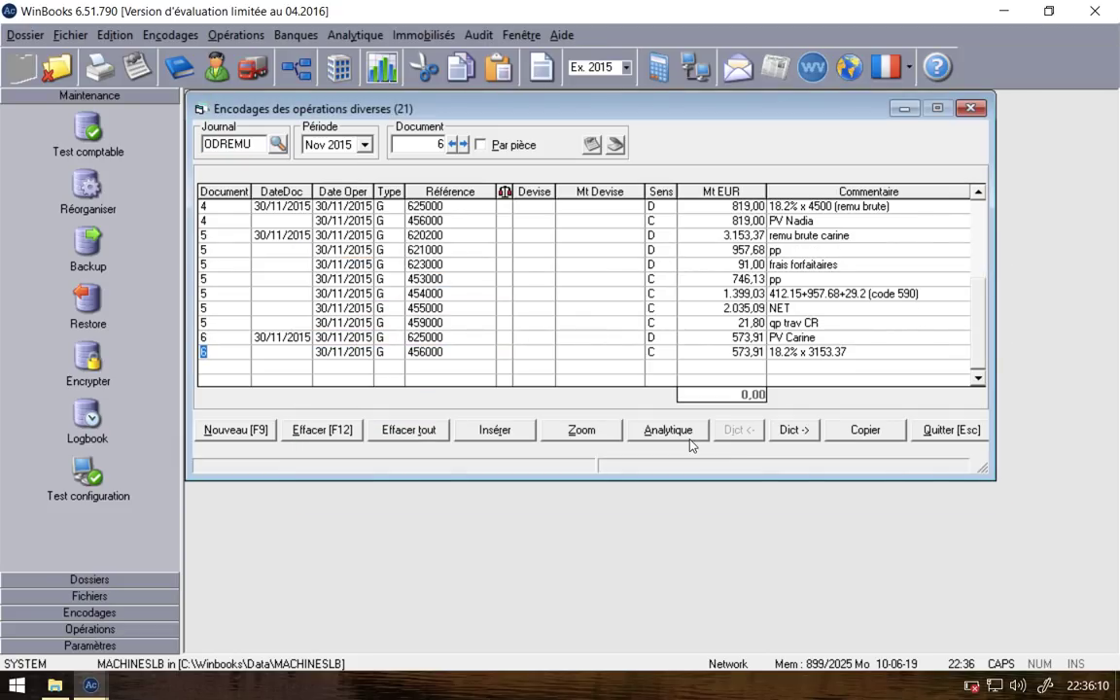
click(90, 685)
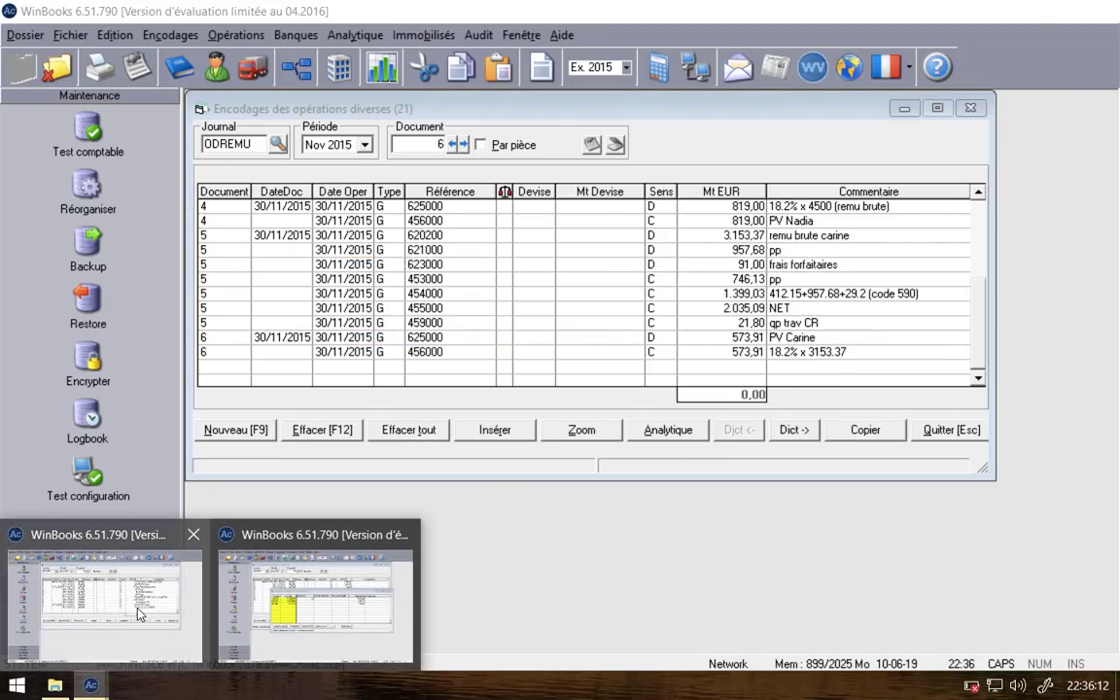
click(253, 606)
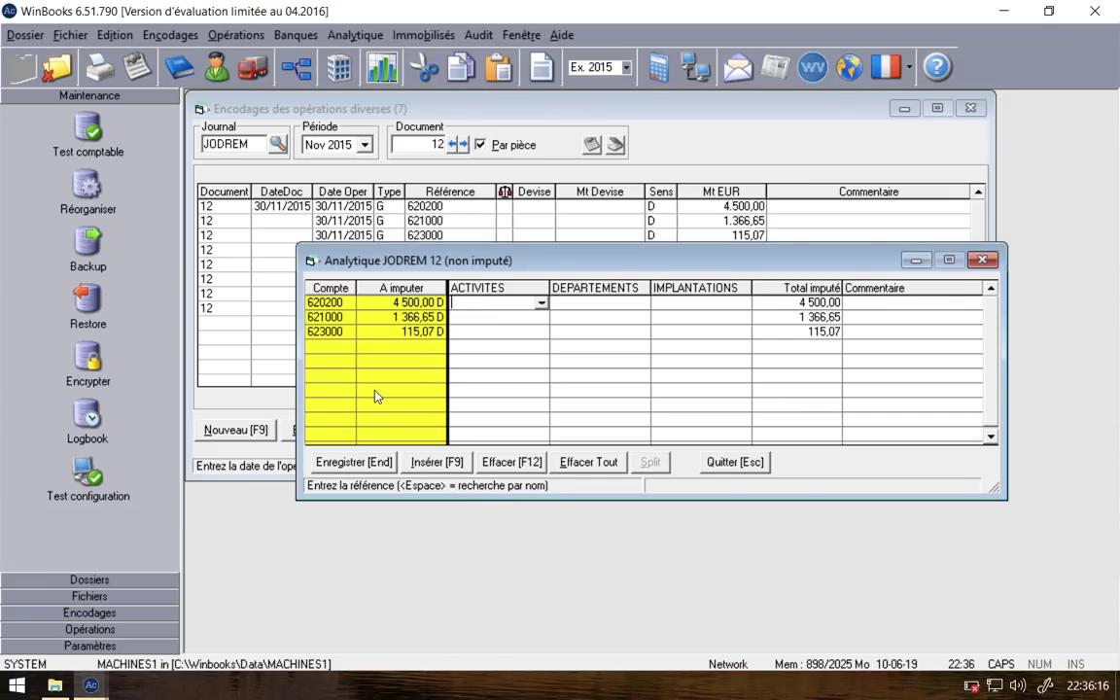
Step: Allocate account 620200 of document 12 to the activity VENTES and the implantation IXELLES
text(VEN)
key(Return)
key(Return)
text(IX)
key(Return)
key(Return)
Step: Assign the implantation IXELLES to account 621000, and the activity VENTES with the implantation IXELLES to account 623000
key(Return)
key(Return)
text(IX)
key(Return)
key(Return)
text(VEN)
key(Return)
key(Return)
text(IX)
Step: Set the activity of account 621000 to VENTES and save the analytic allocation of document 12
click(491, 317)
text(VEN)
key(Return)
click(354, 462)
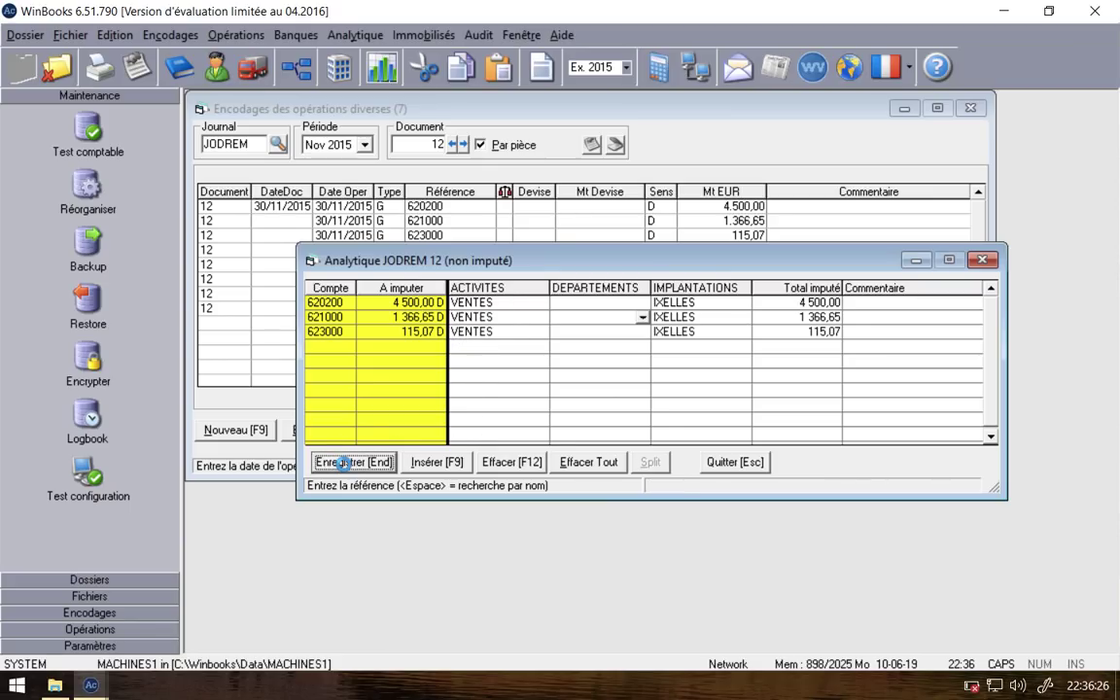
Step: Save the reopened analytic allocation of document 12 and close the miscellaneous operations entry
click(978, 108)
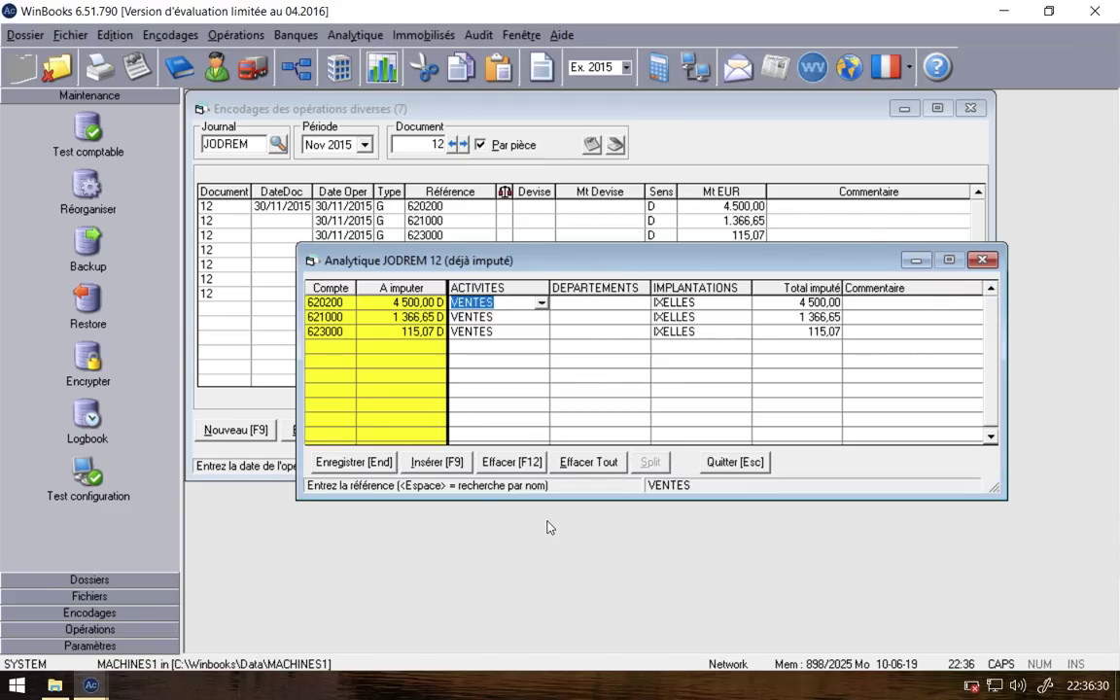
click(356, 462)
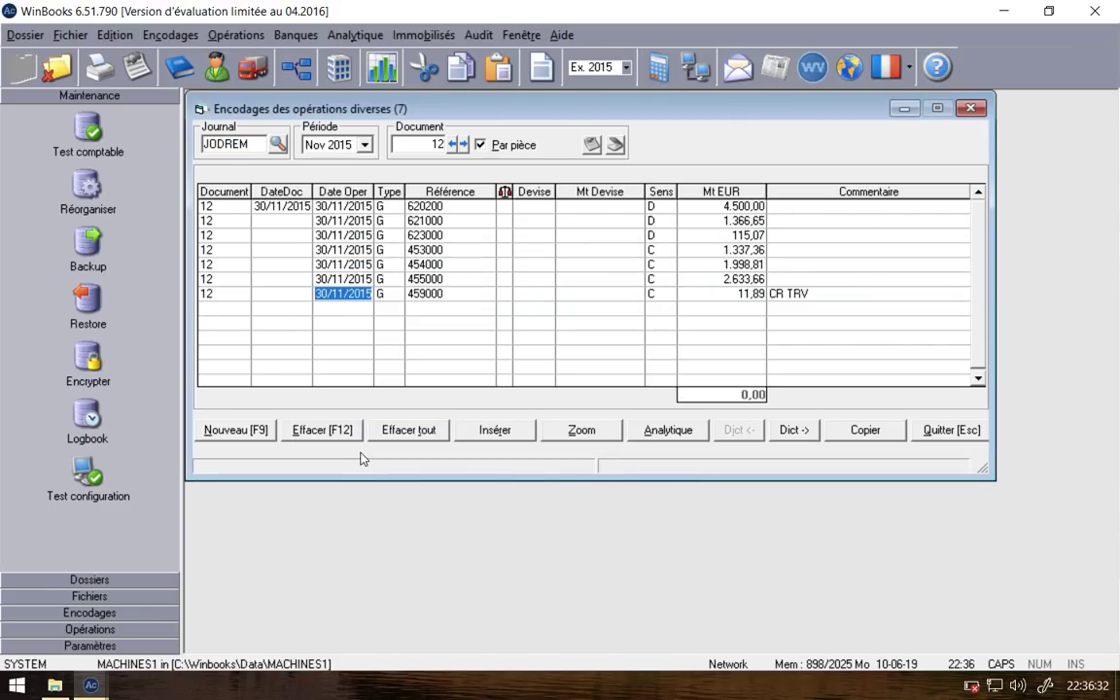
click(968, 111)
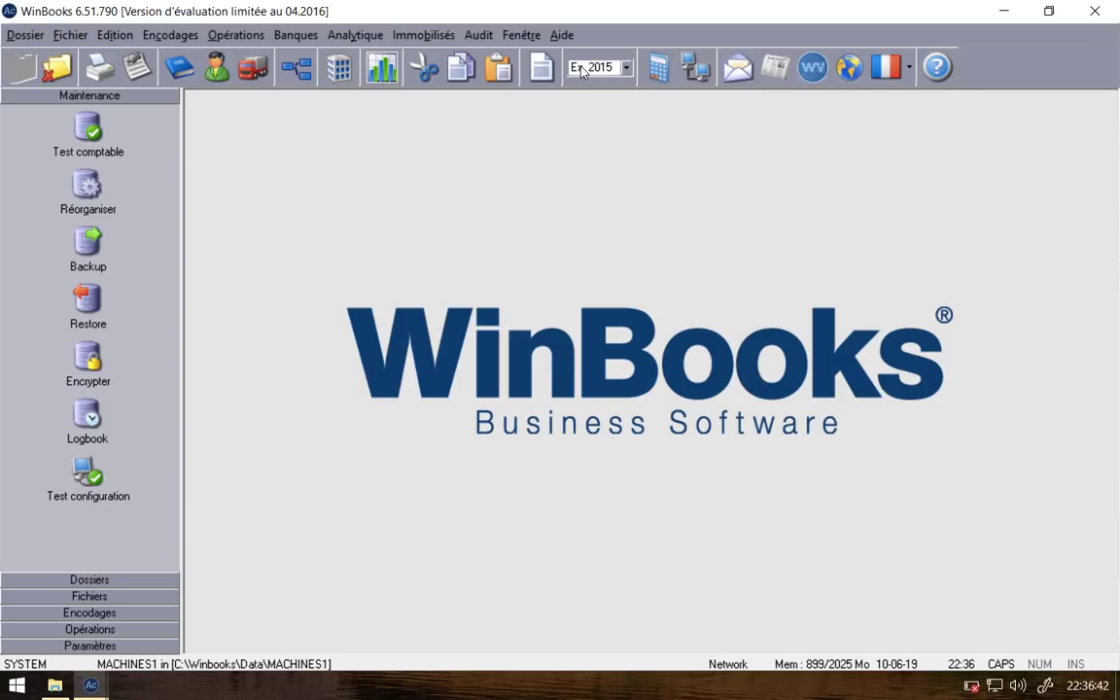
Step: Generate and record the periodic VAT current account closing entry in journal ODTVA for Nov 2015 to Nov 2015
click(236, 35)
click(320, 277)
click(708, 443)
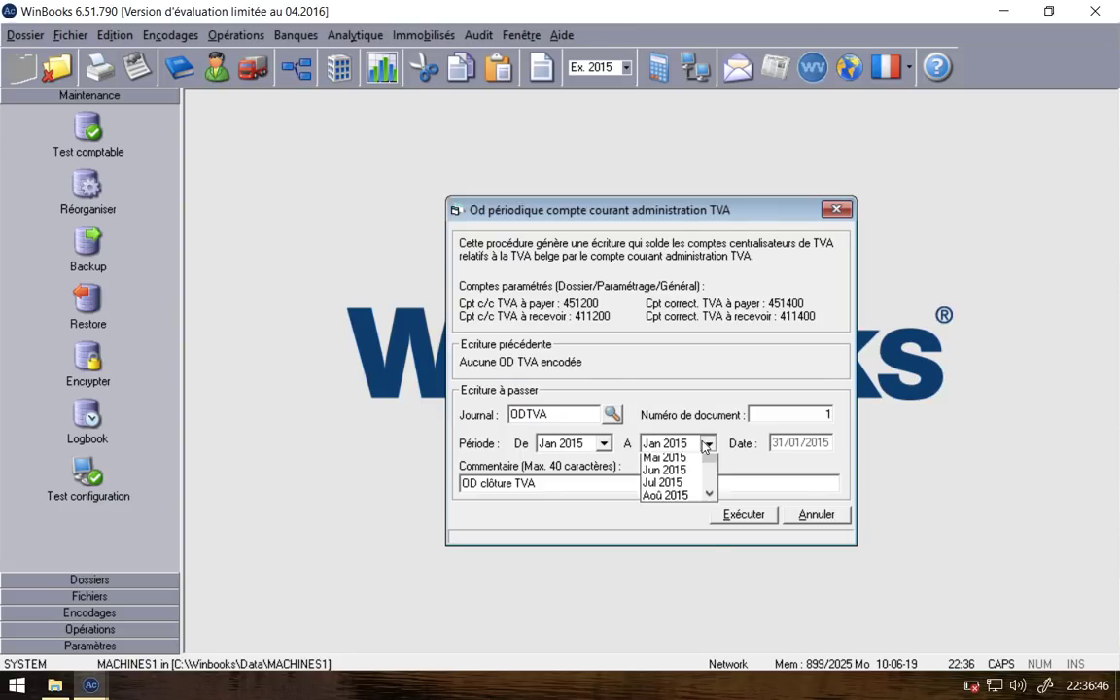
click(706, 442)
click(605, 443)
scroll(574, 506, down, 1)
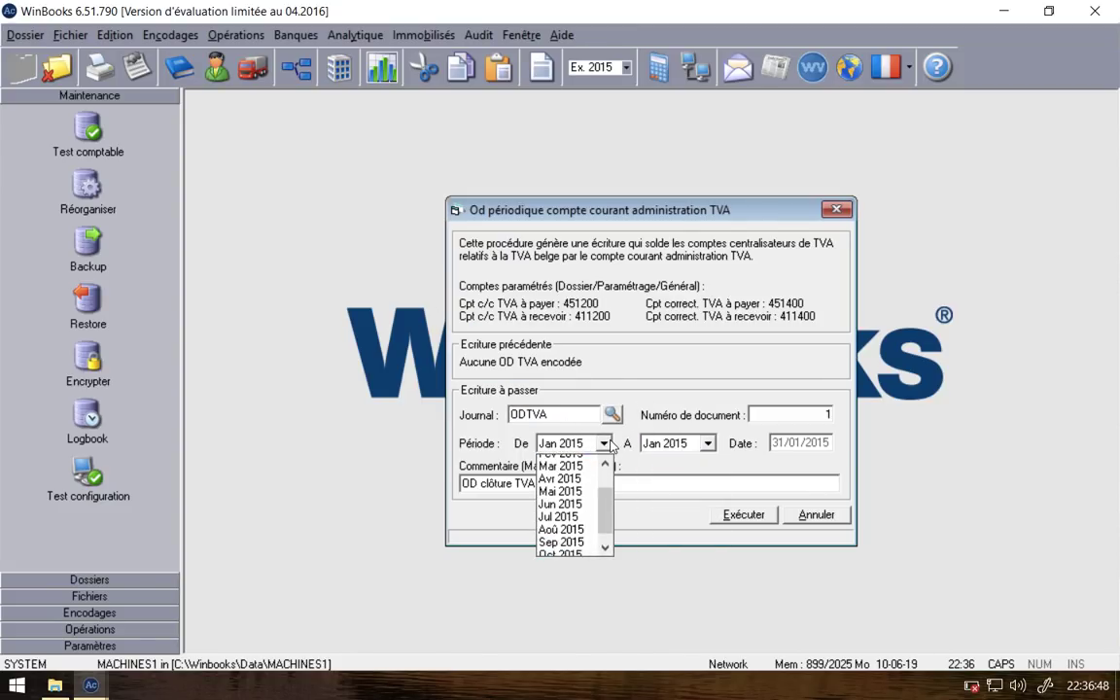
click(573, 549)
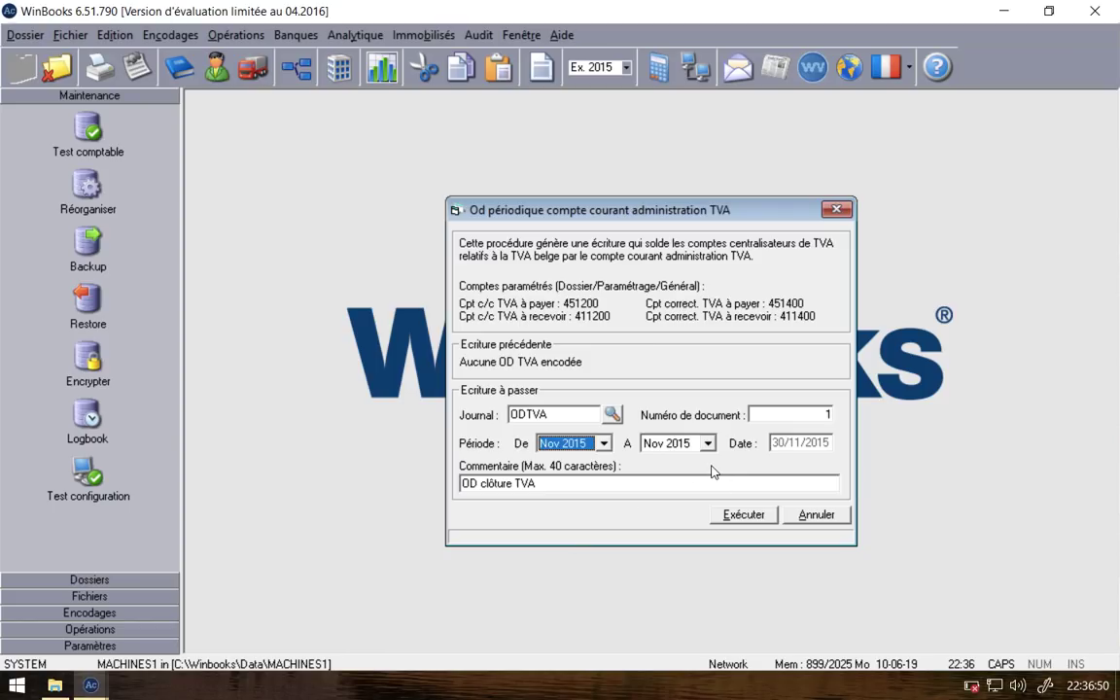
click(768, 519)
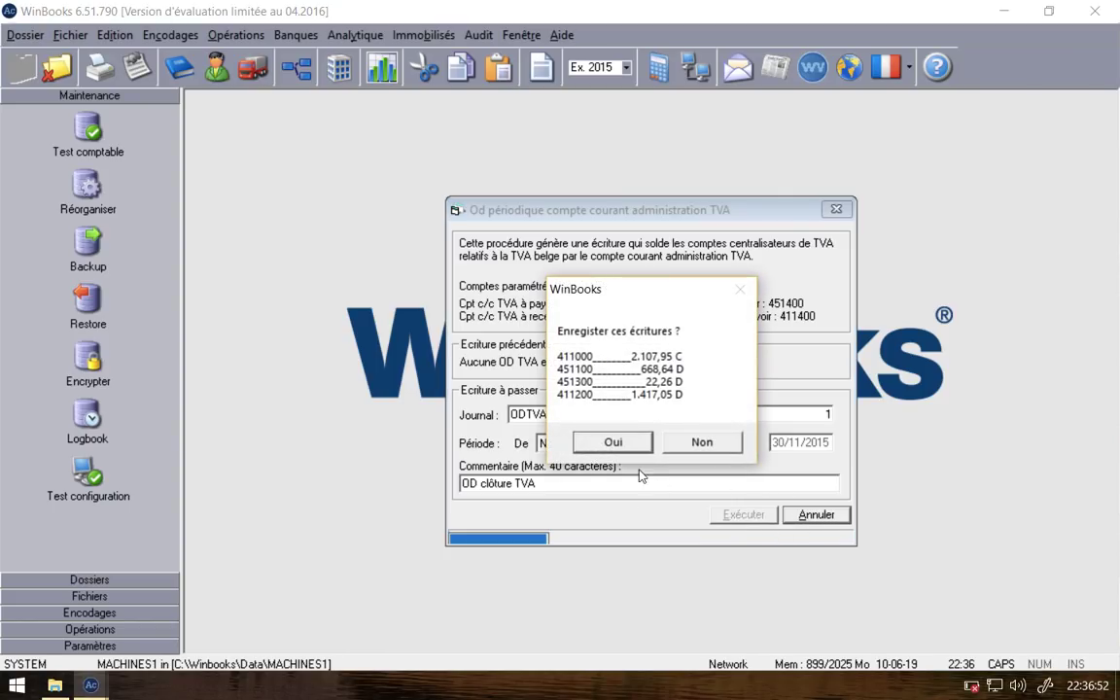
click(615, 443)
key(Return)
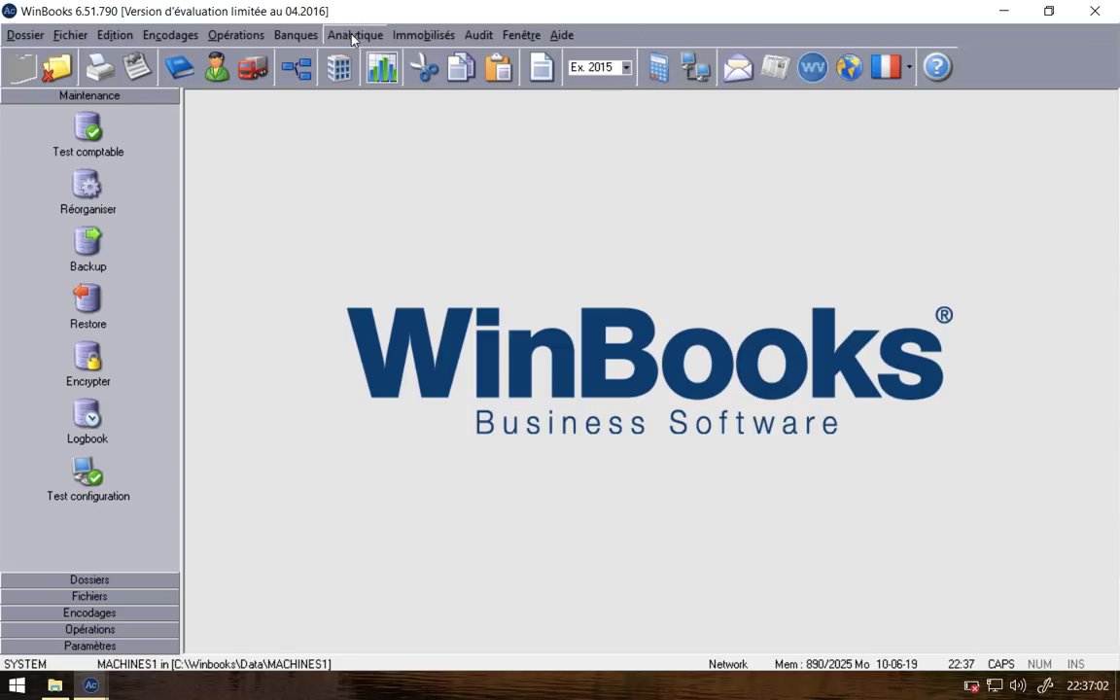
Step: Calculate the depreciation proposals of all depreciable investments for Nov 2015 and record them
click(425, 35)
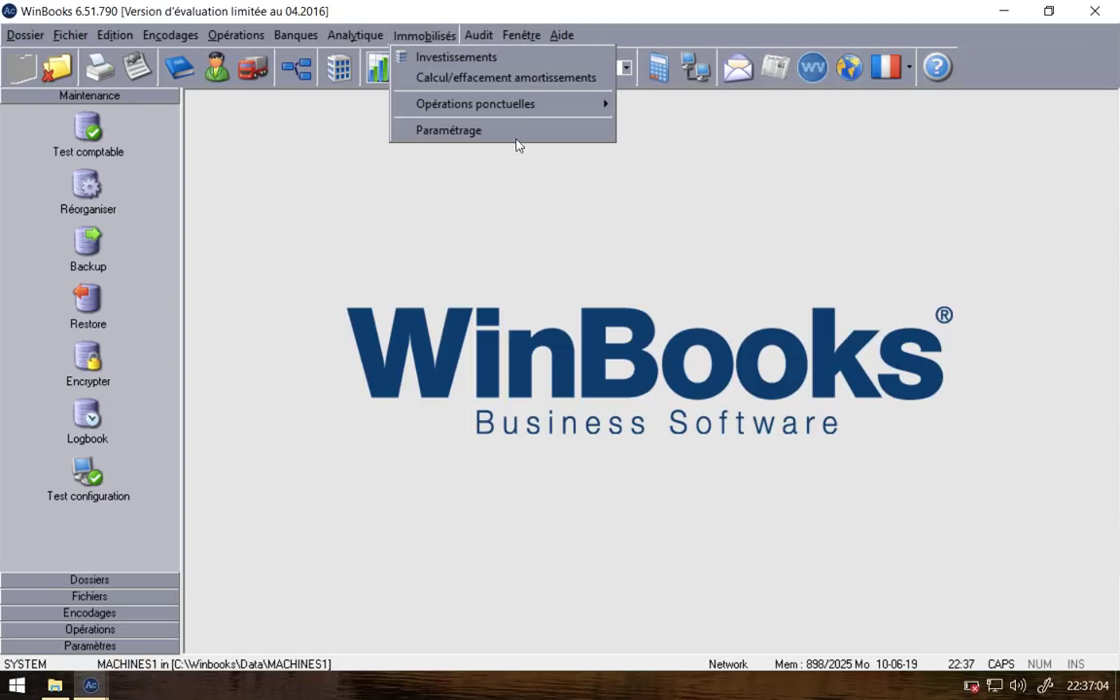
click(544, 78)
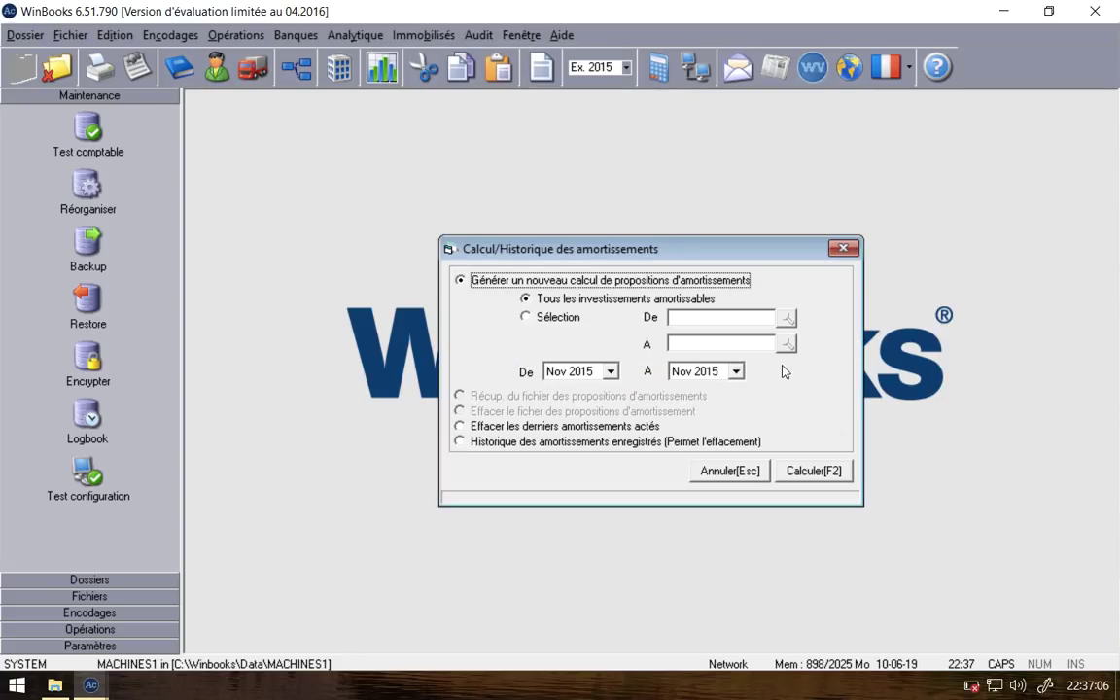
click(794, 470)
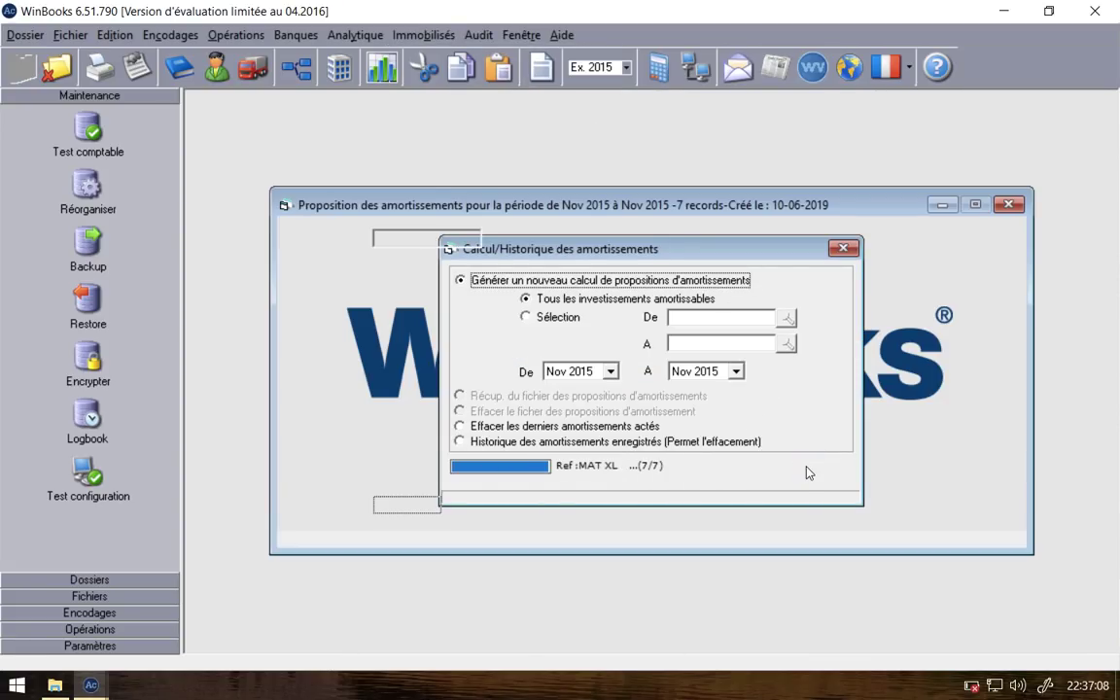
click(331, 505)
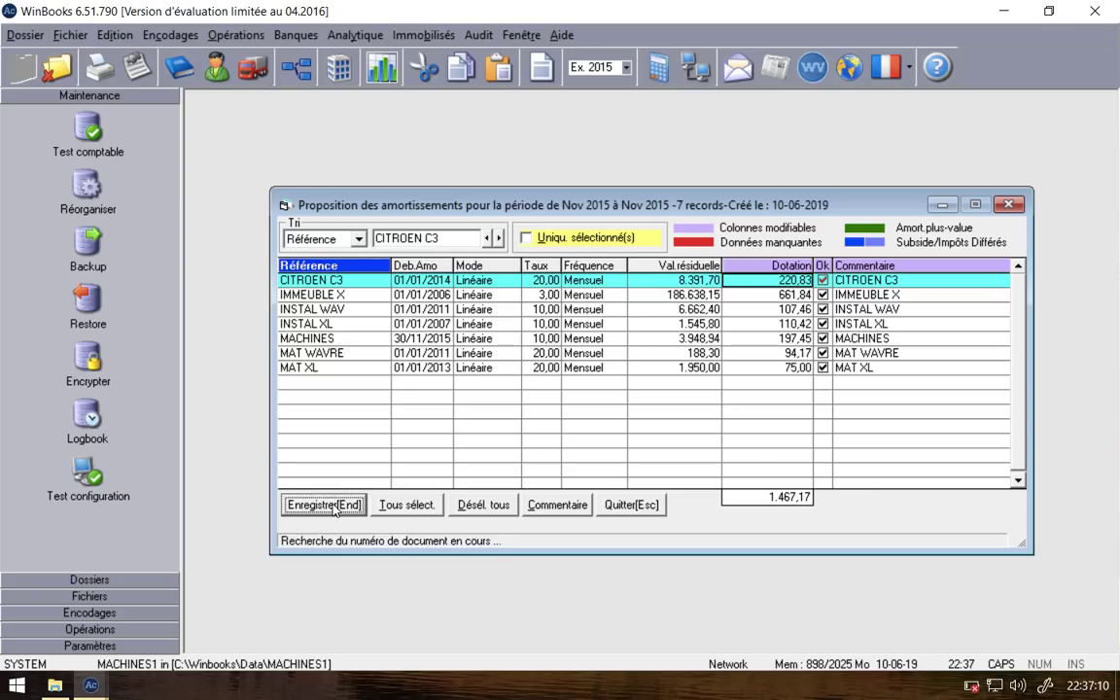
click(694, 424)
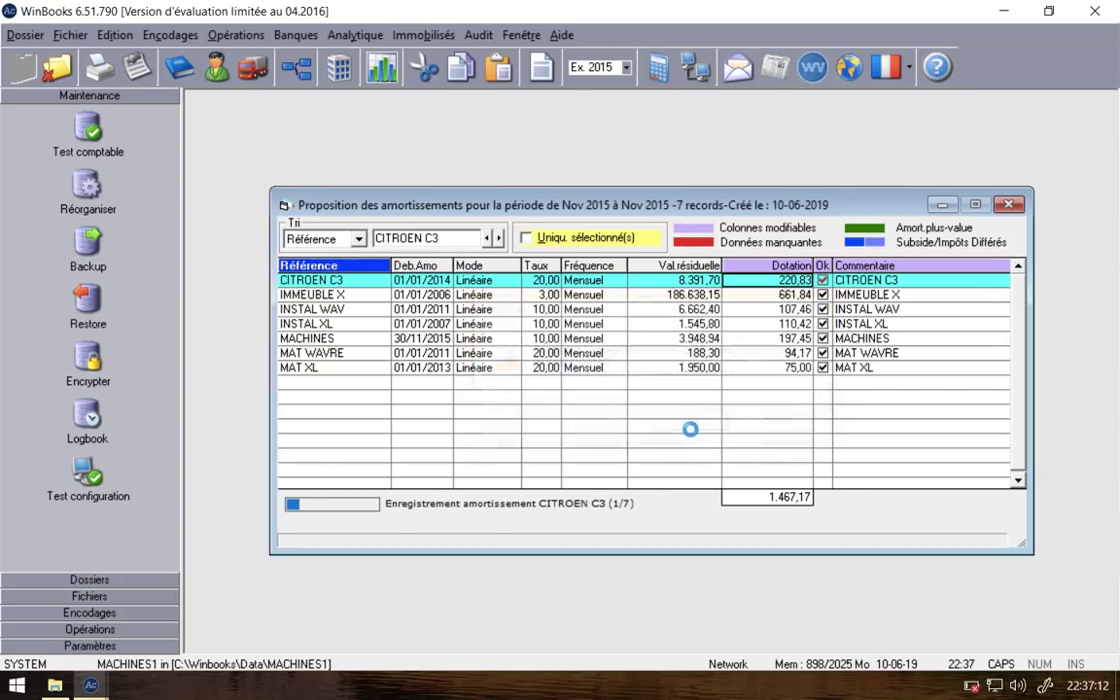
click(767, 426)
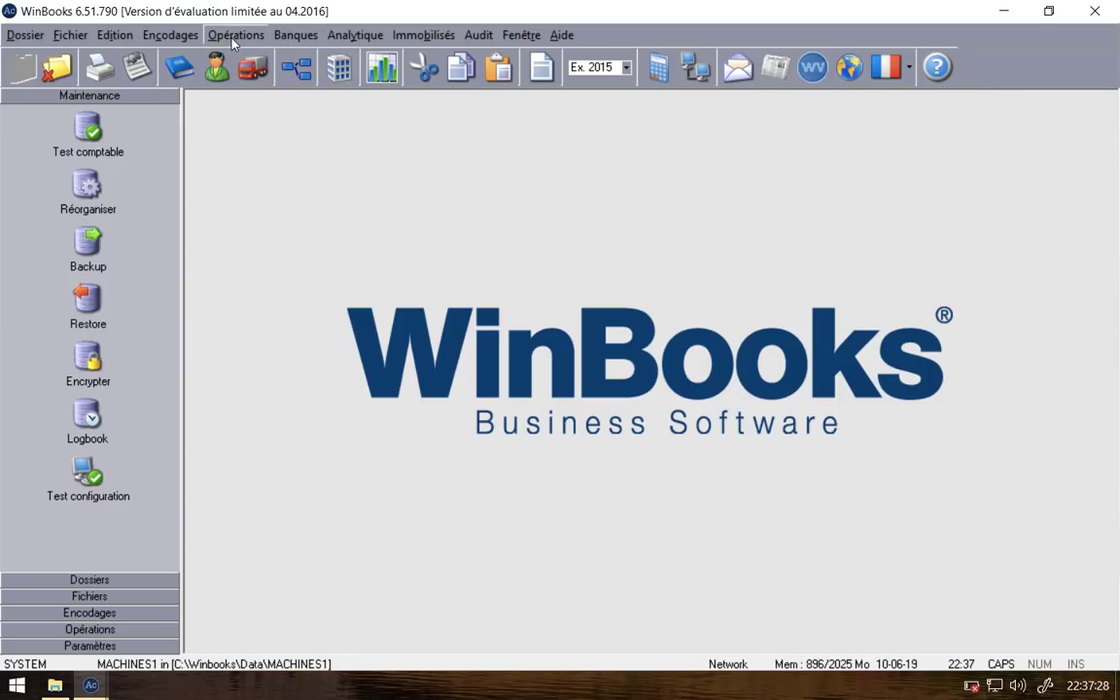
Step: Review the balances of the analytic accounts in the DEPARTEMENTS plan, including ADMIN
click(355, 35)
mouse_move(399, 109)
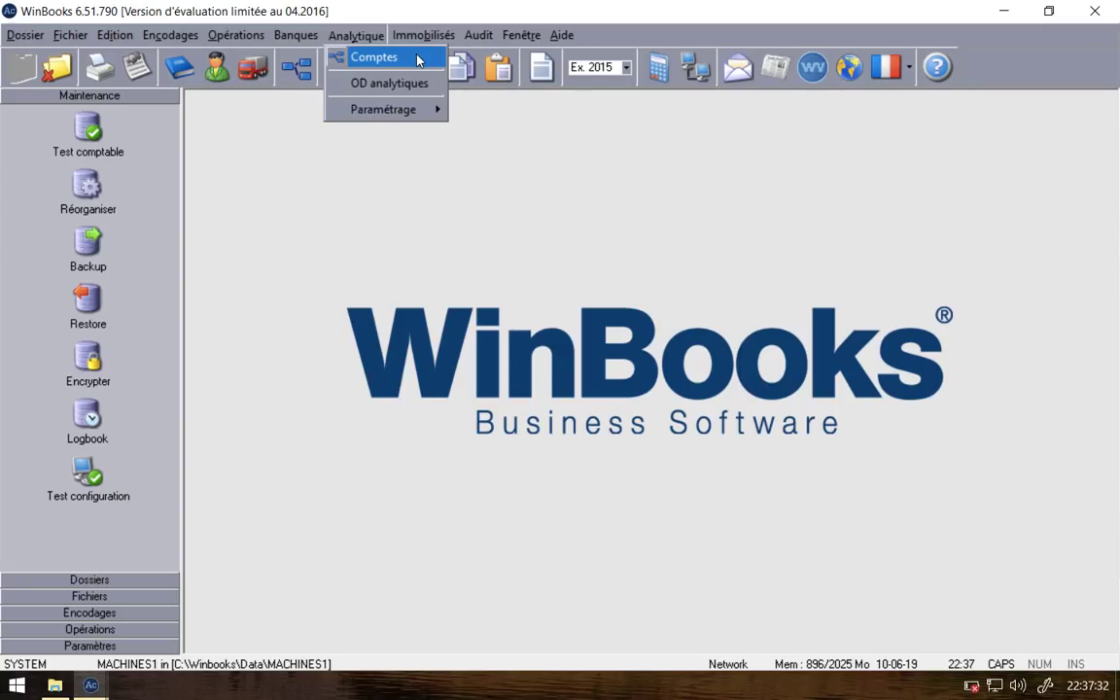
click(418, 61)
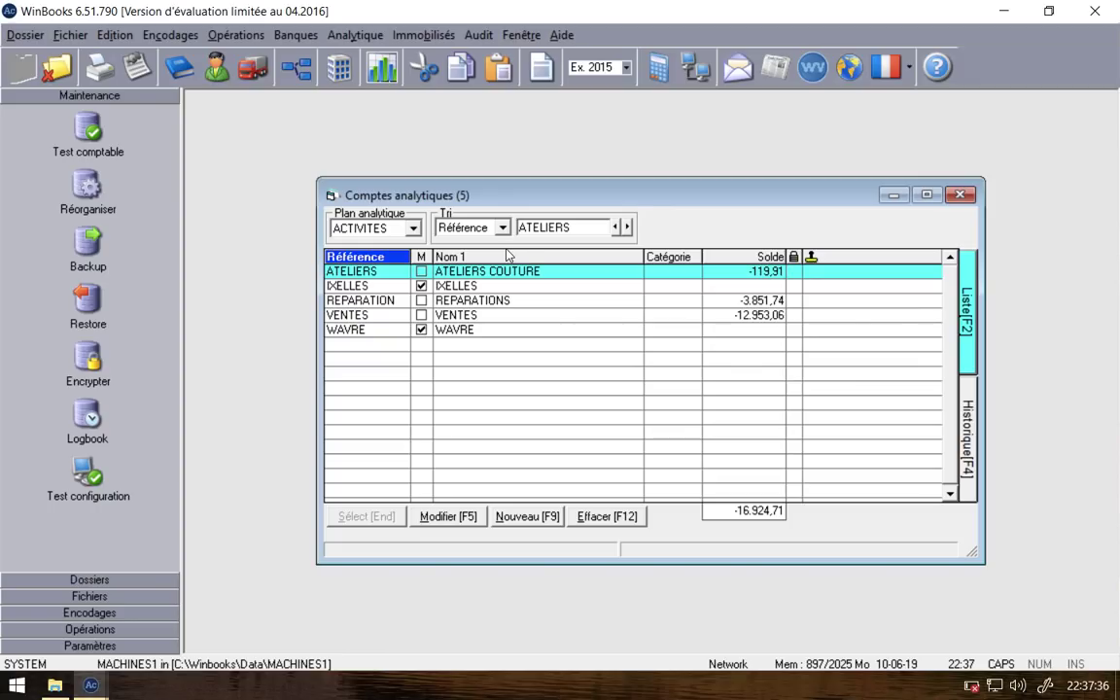
key(alt+Down)
key(Down)
key(Return)
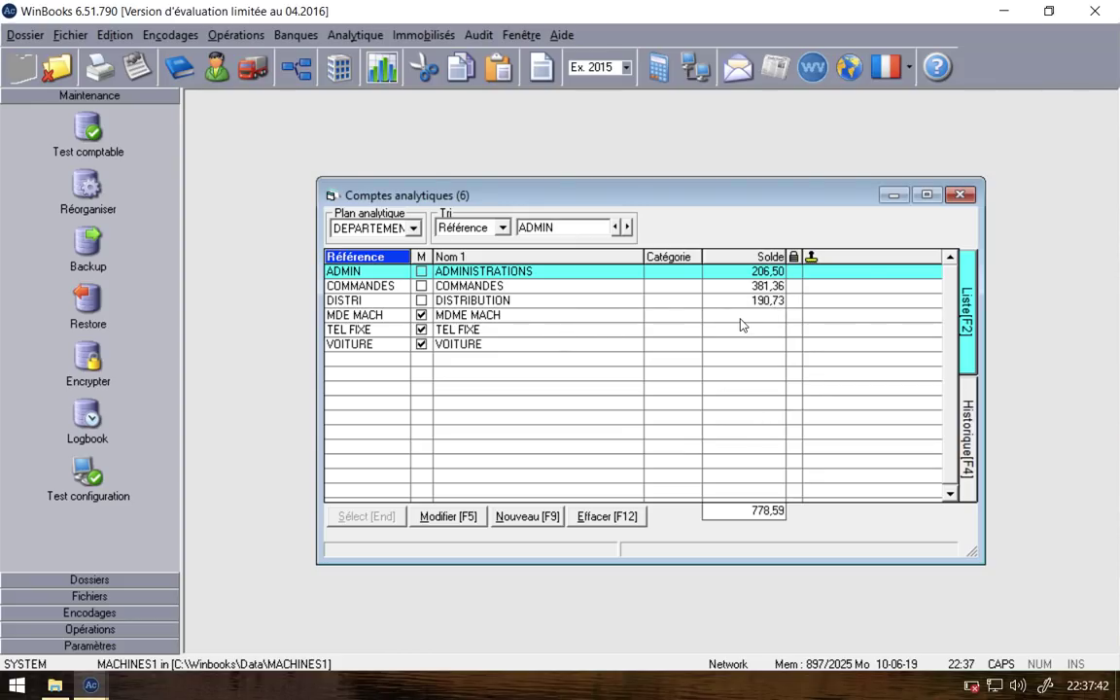
click(742, 325)
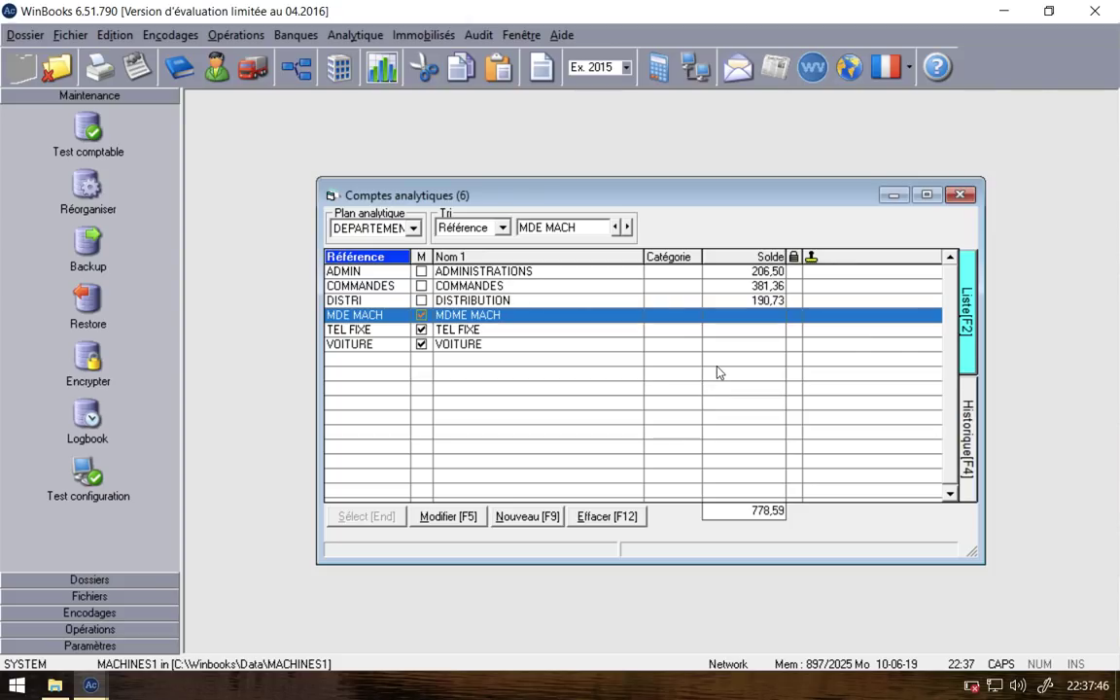
click(569, 276)
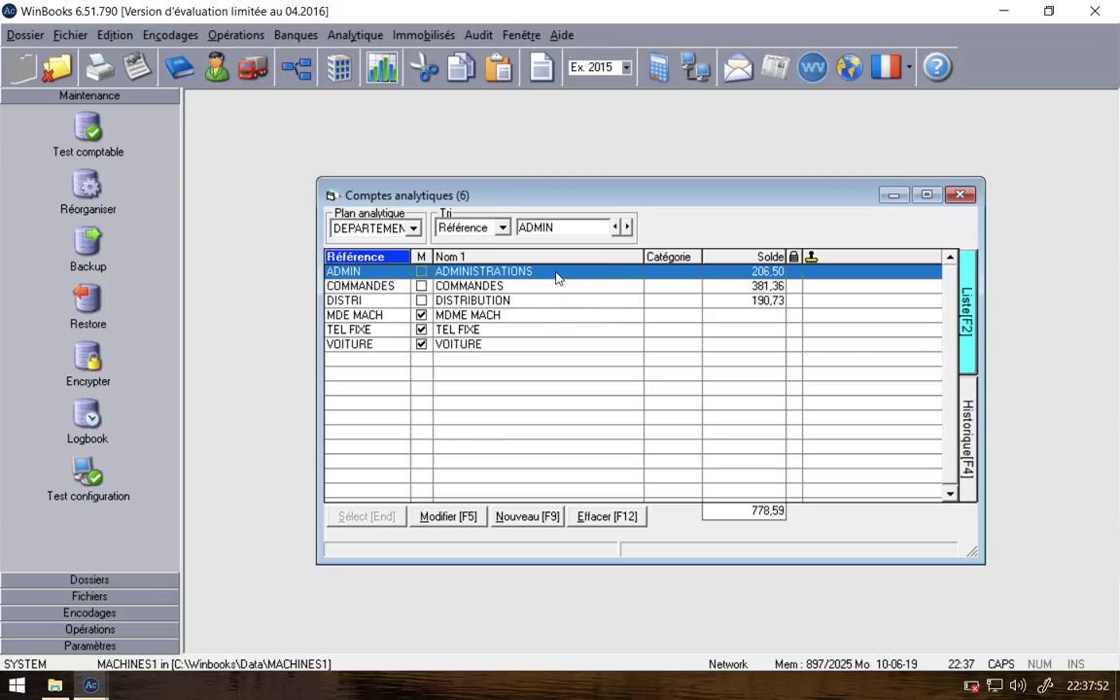
Step: Create analytic miscellaneous operation document 1 in journal JODA for period Nov 2015
click(362, 36)
click(388, 83)
drag(482, 113, 606, 333)
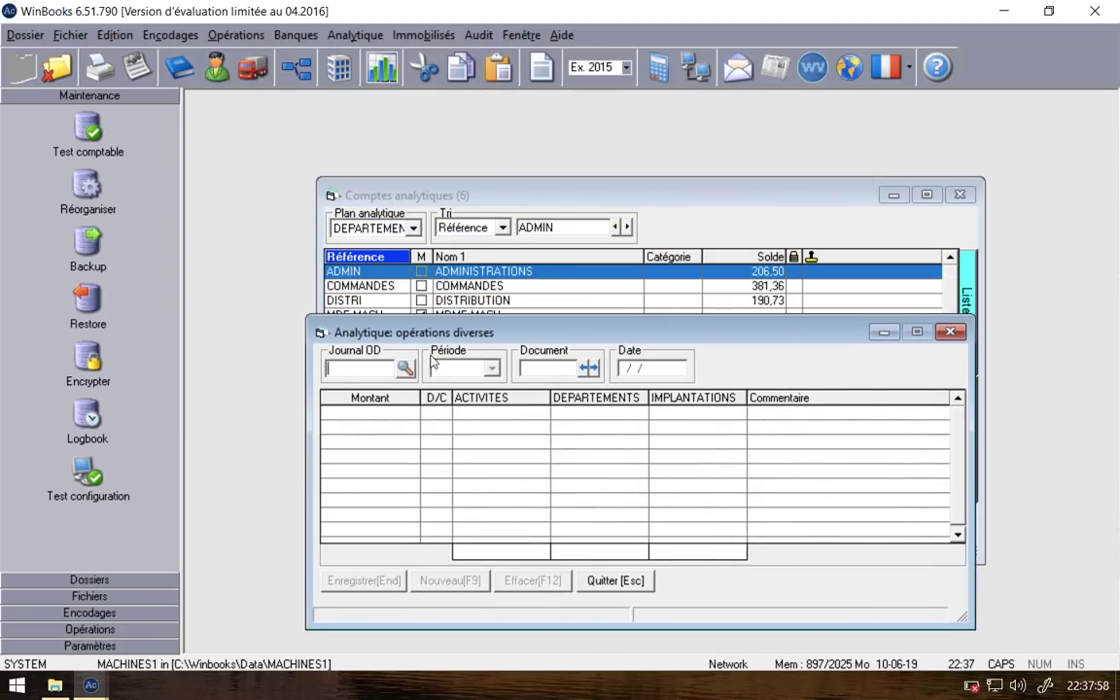
click(406, 368)
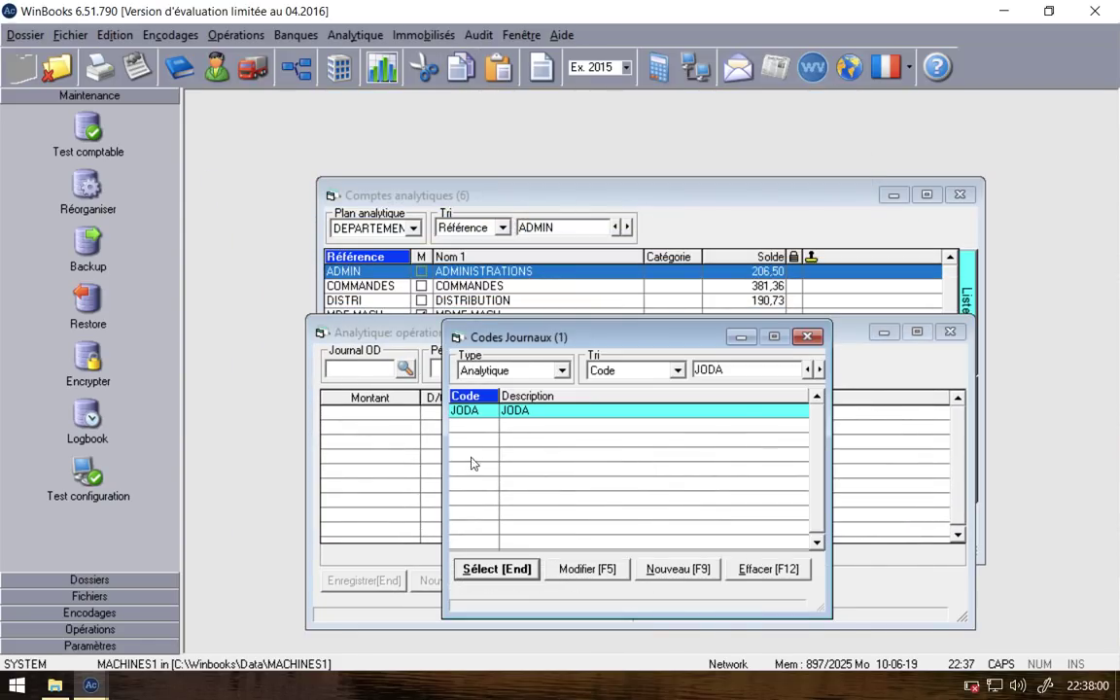
double_click(483, 412)
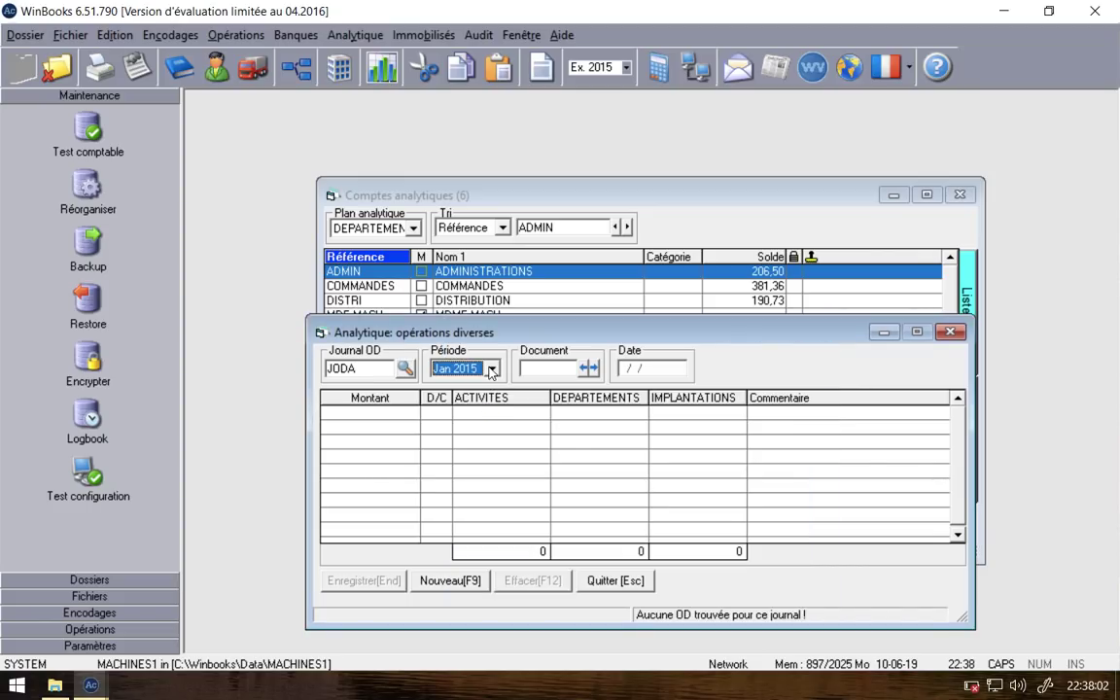
click(450, 580)
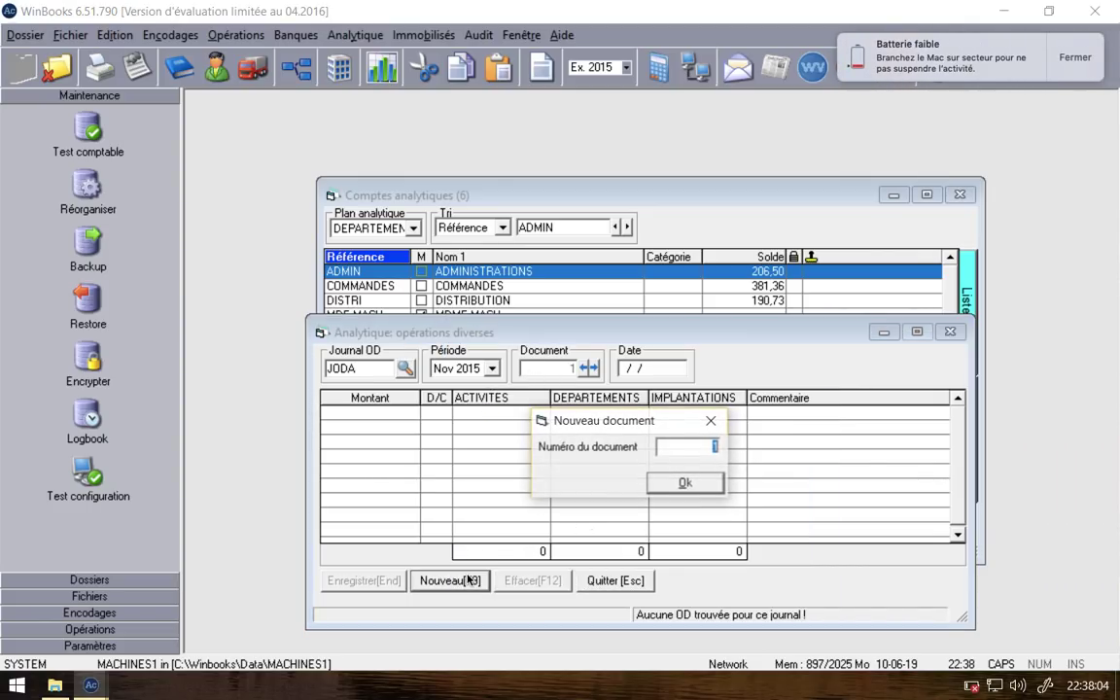
click(689, 483)
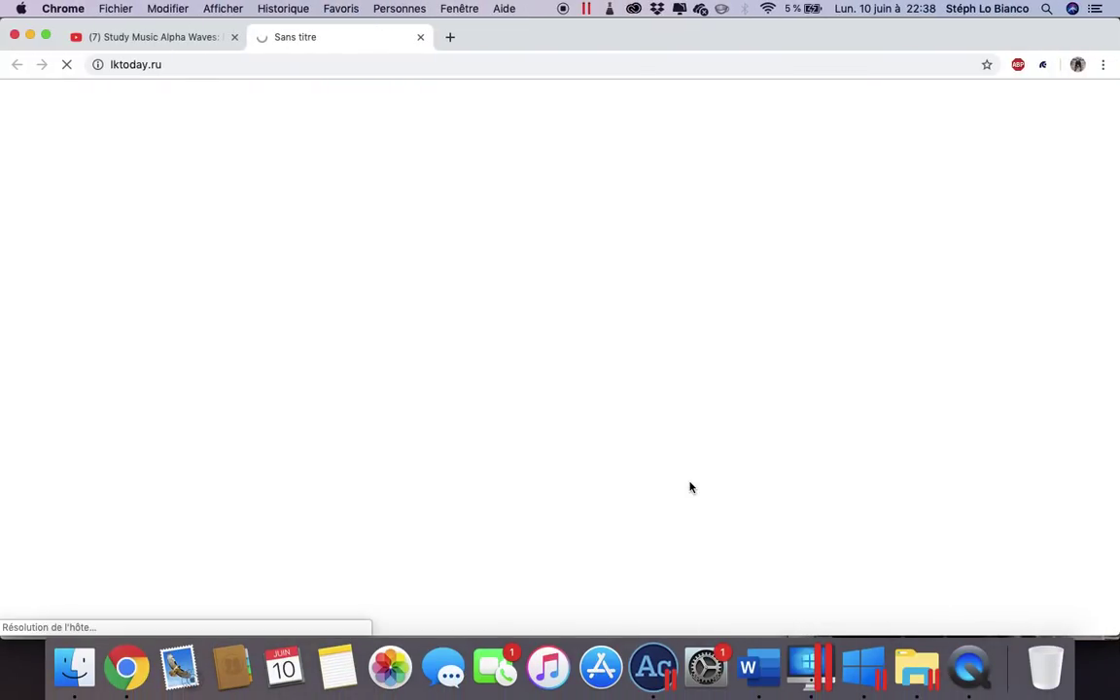
key(ctrl+Right)
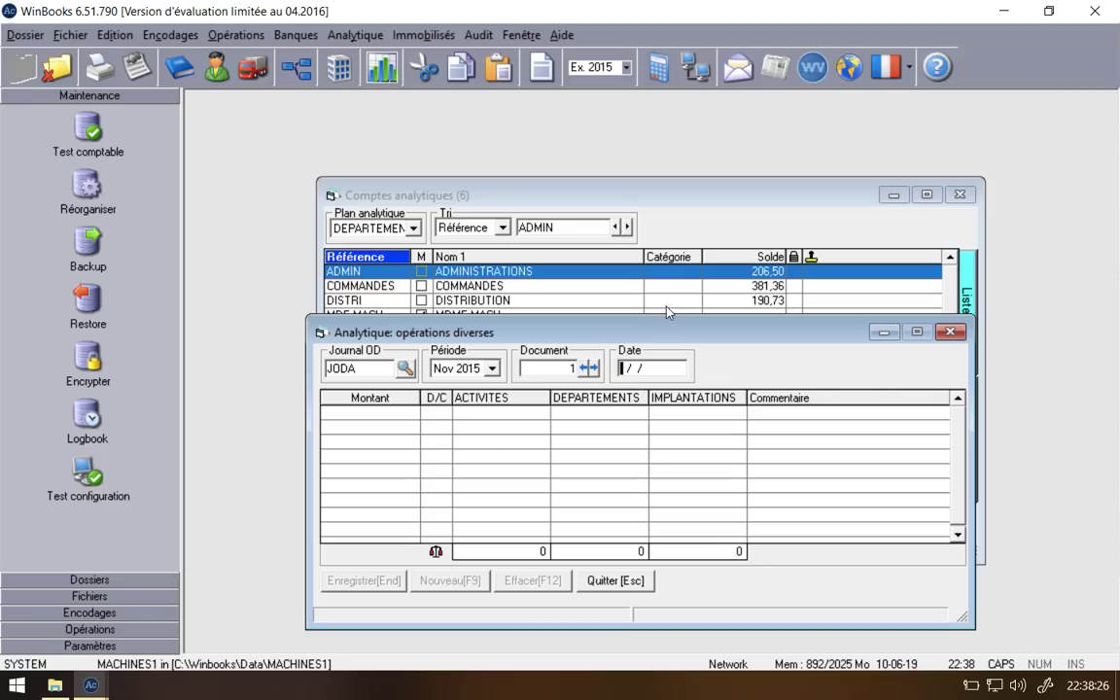
Step: Date analytic document 1 30/11/2015
click(408, 411)
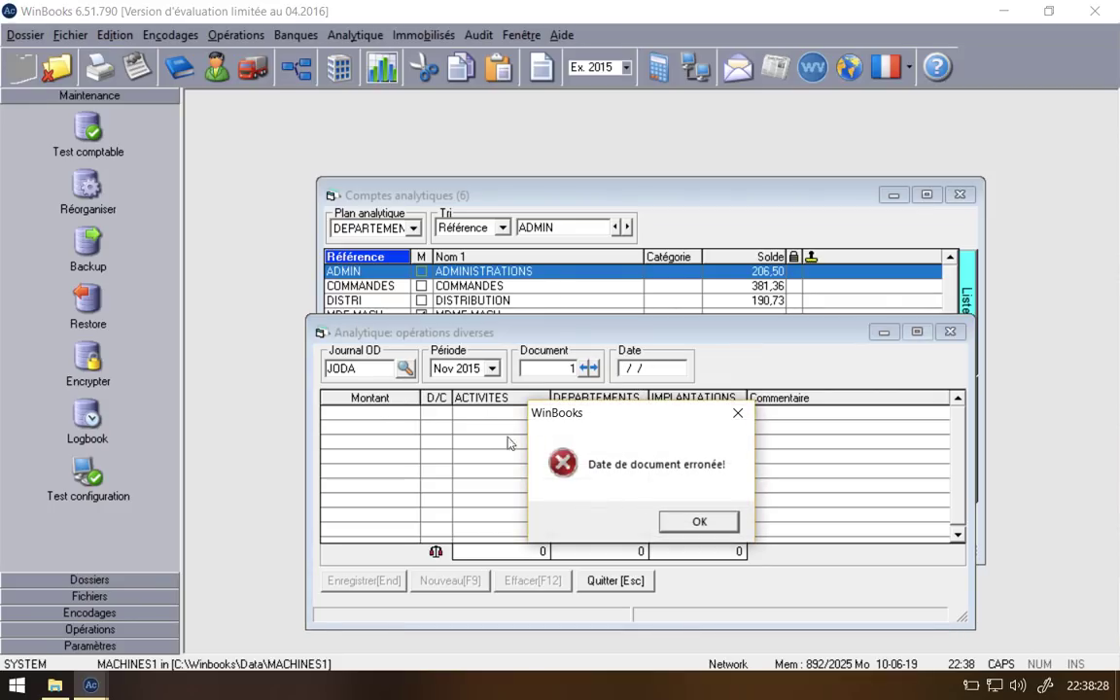
click(683, 522)
text(3011202)
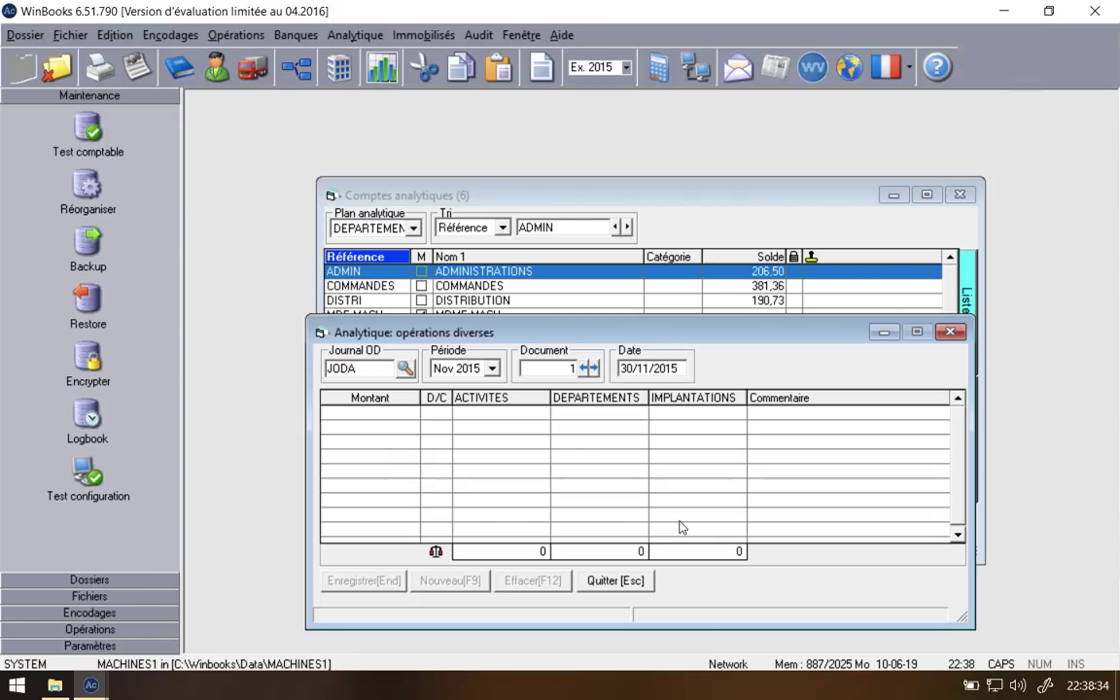
text(5)
key(Return)
Step: Enter a credit line of 206,50 on the department ADMIN in document 1
text(D)
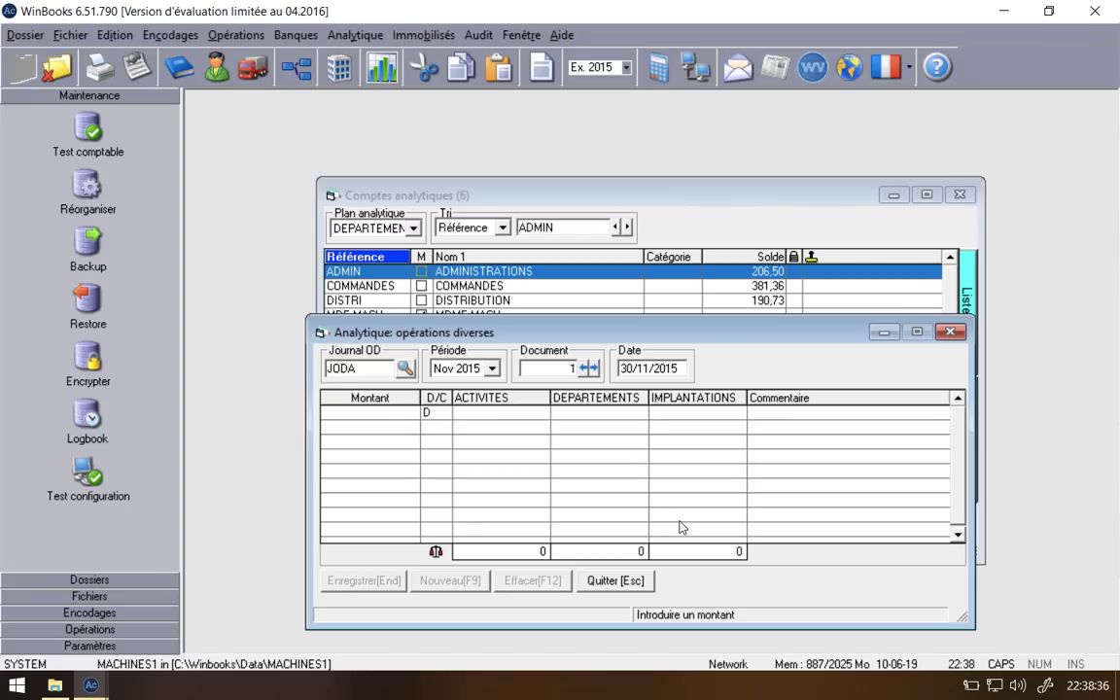
text(206,50)
key(Return)
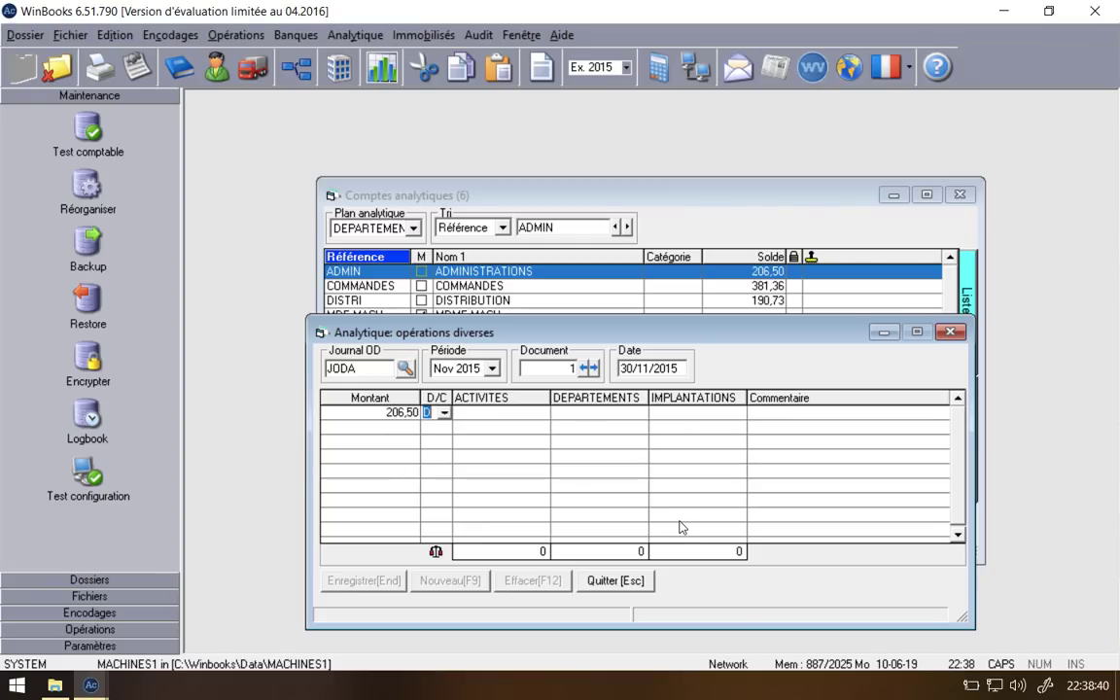
key(Return)
key(Return)
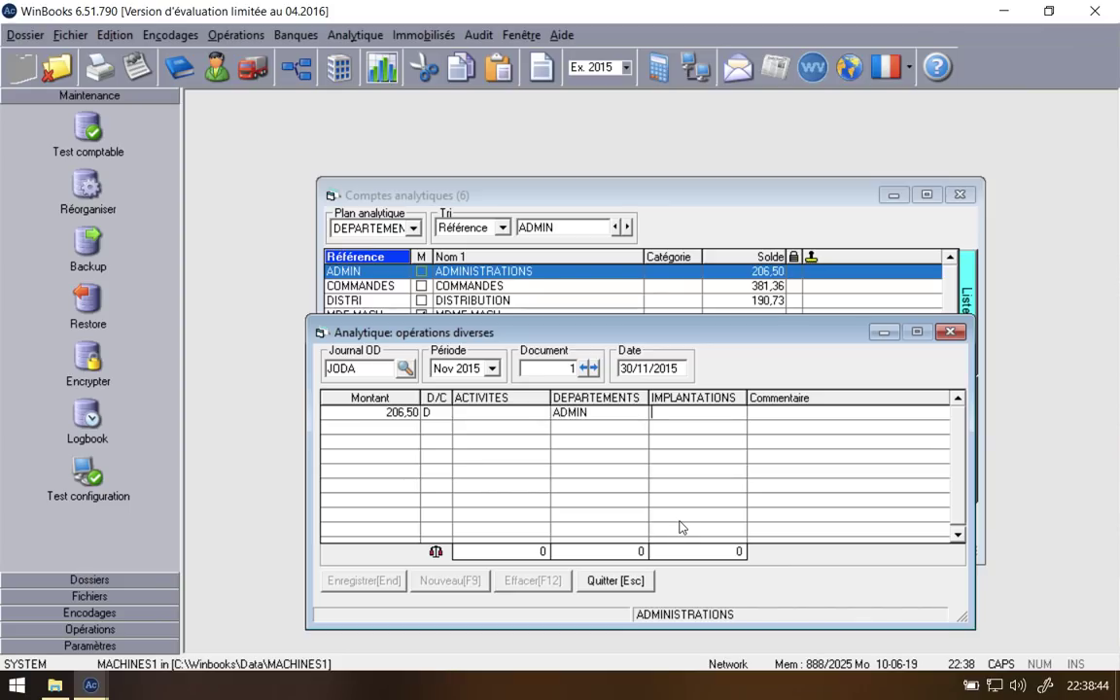
click(444, 413)
text(C)
key(Return)
key(Return)
key(Return)
key(Return)
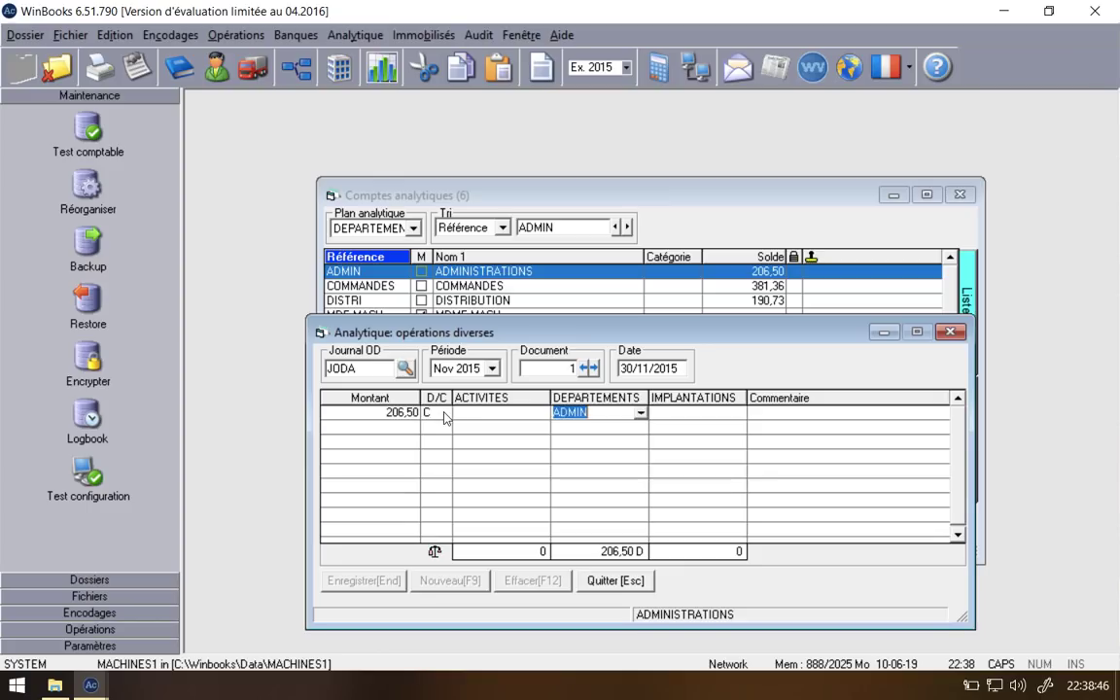
key(Return)
Step: Add a debit line of 206,50 on the department DISTRI to balance document 1
text(206)
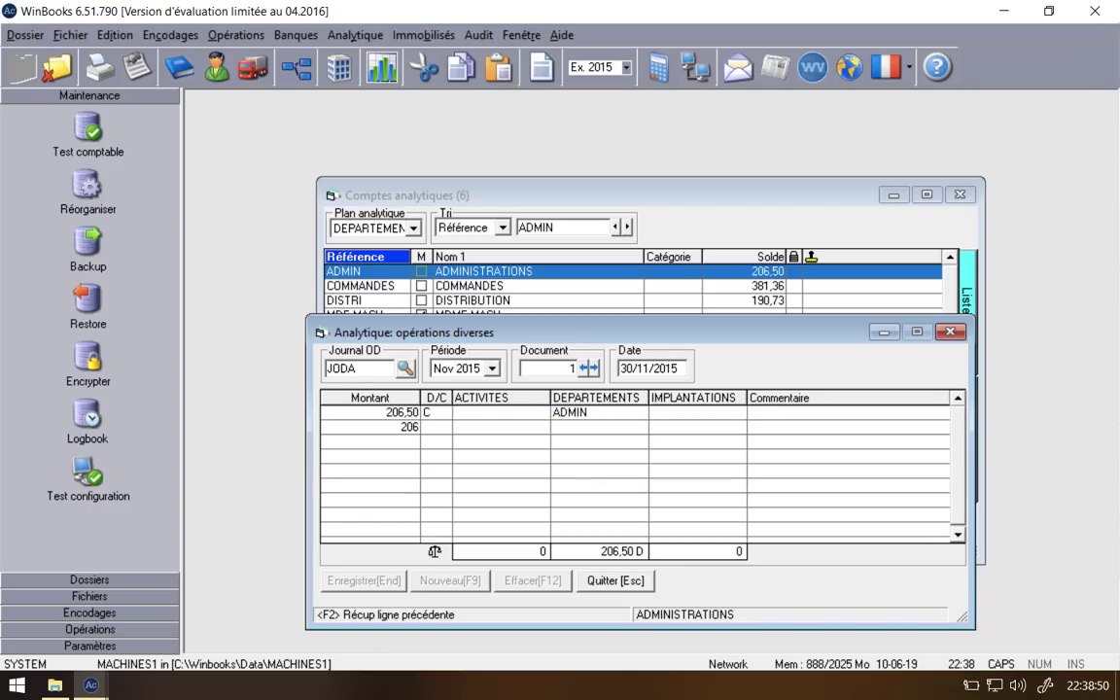
key(BackSpace)
key(Return)
text(D)
key(Return)
text(D)
key(Return)
key(Return)
key(Return)
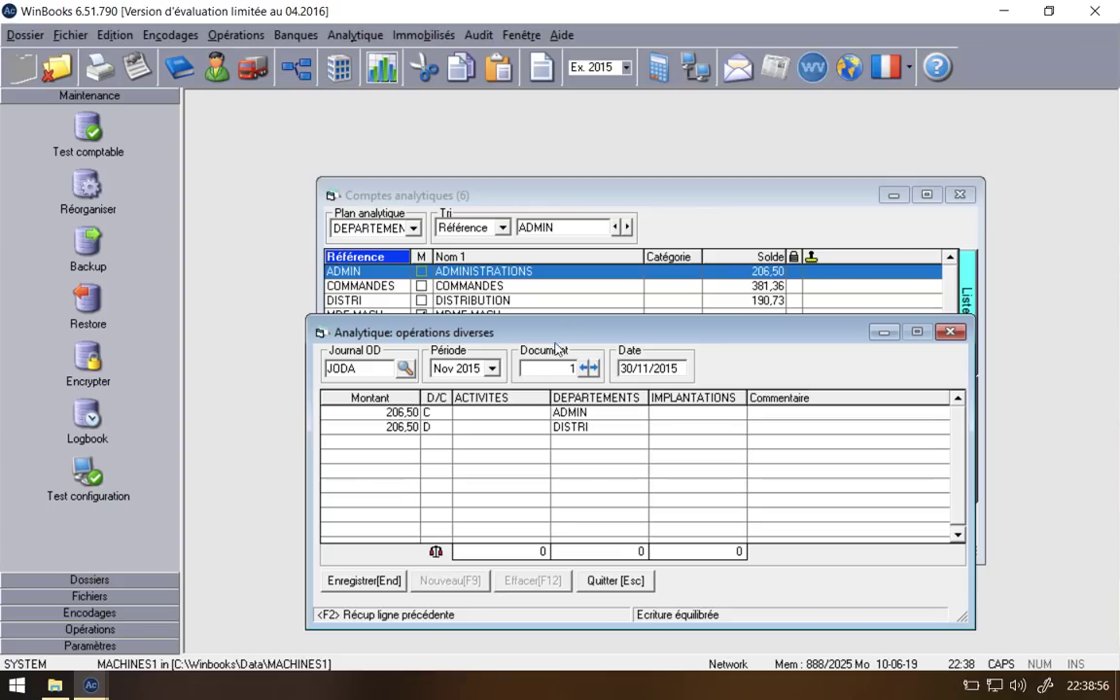
Step: Save analytic document 1 and close both the analytic operations entry and the analytic accounts list
click(366, 583)
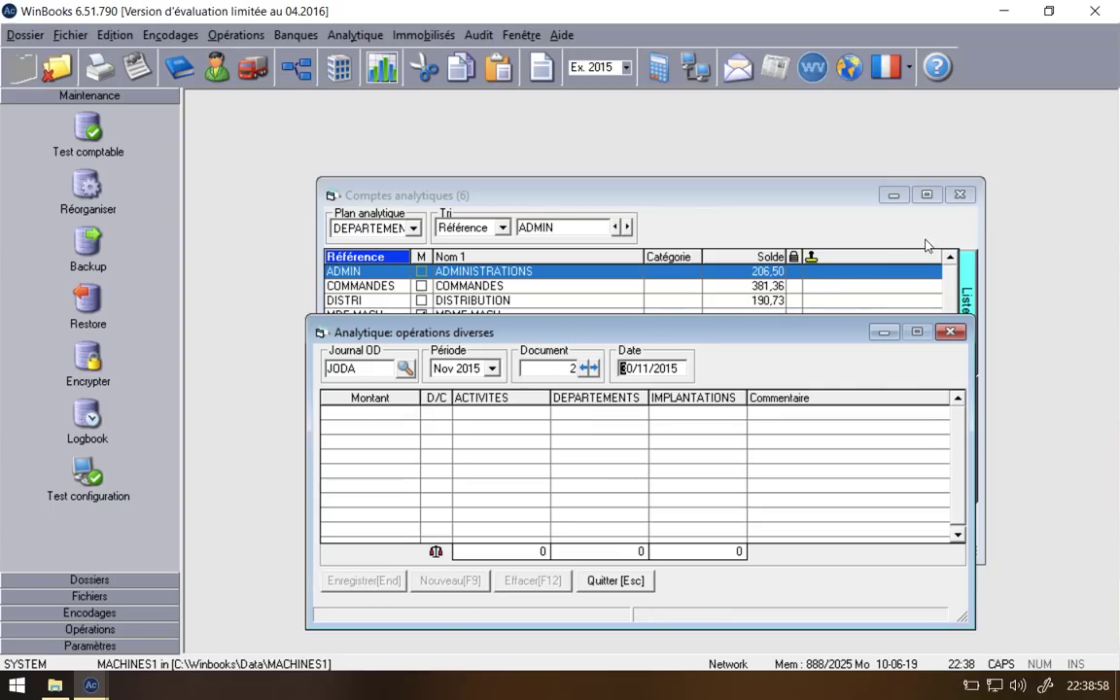
click(951, 332)
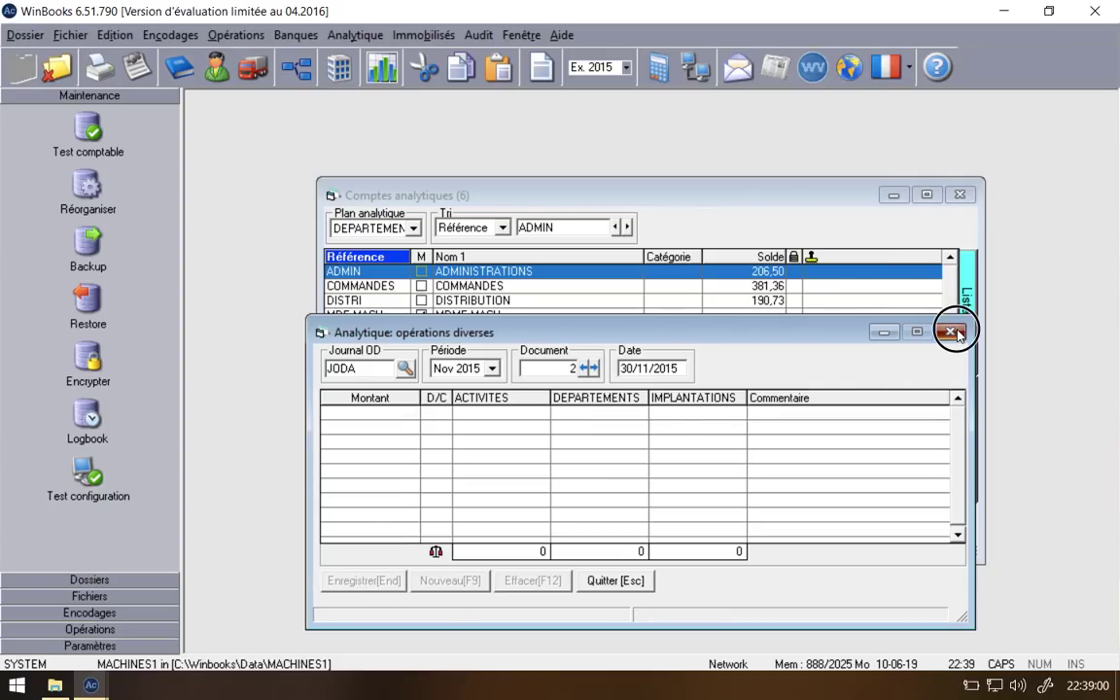
click(959, 195)
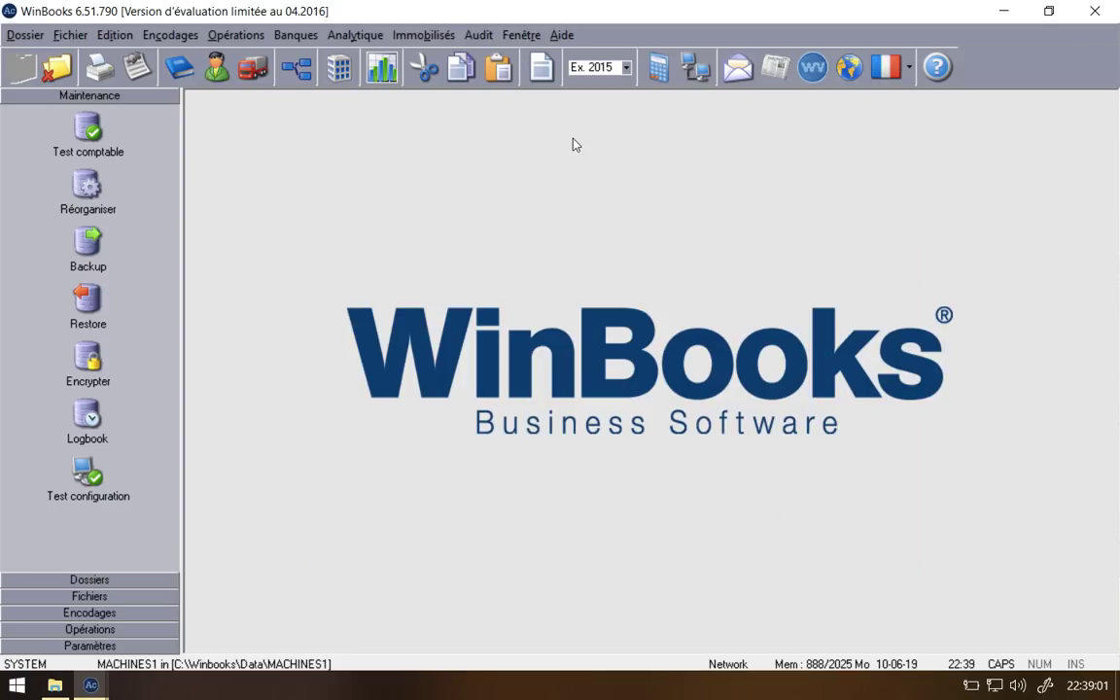
Step: Check the balances of the analytic accounts in the DEPARTEMENTS plan again
click(336, 37)
click(372, 59)
click(419, 234)
click(406, 257)
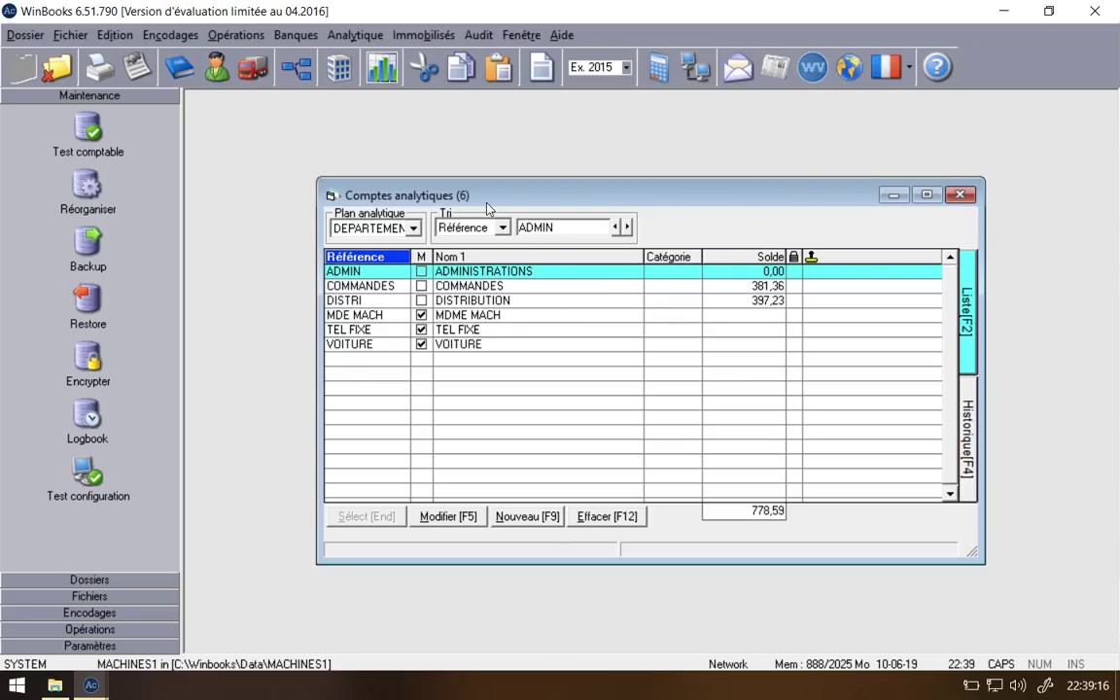
Step: Start document 2 in the analytic journal JODA for Nov 2015, dated 30/11/2015
click(356, 35)
click(378, 82)
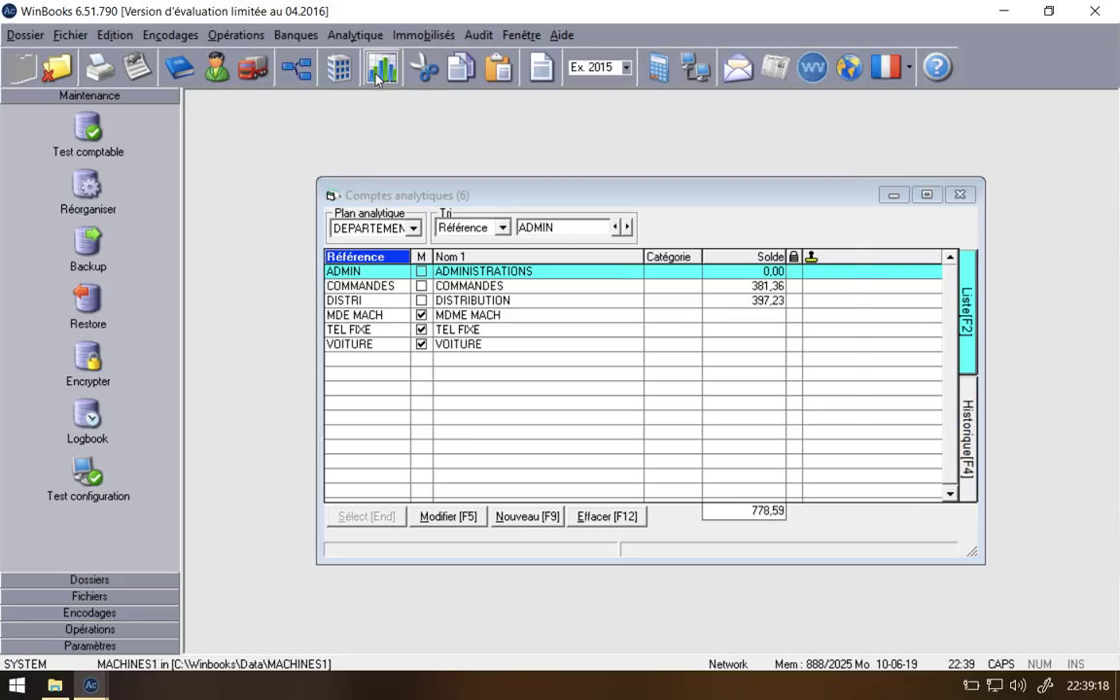
click(285, 144)
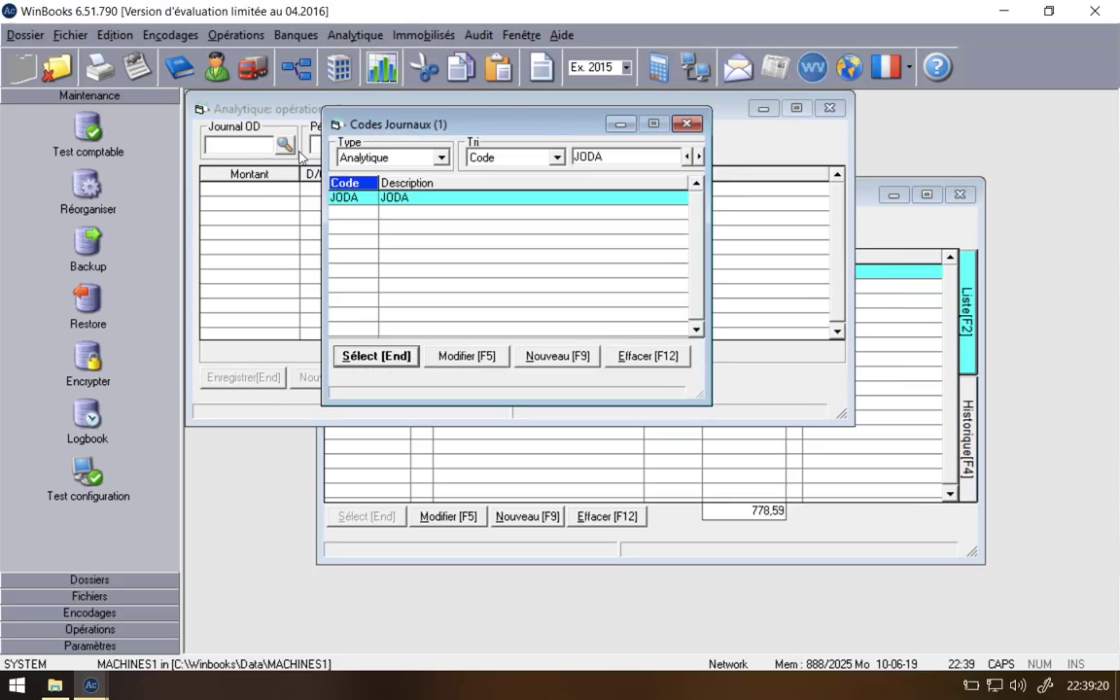
double_click(385, 199)
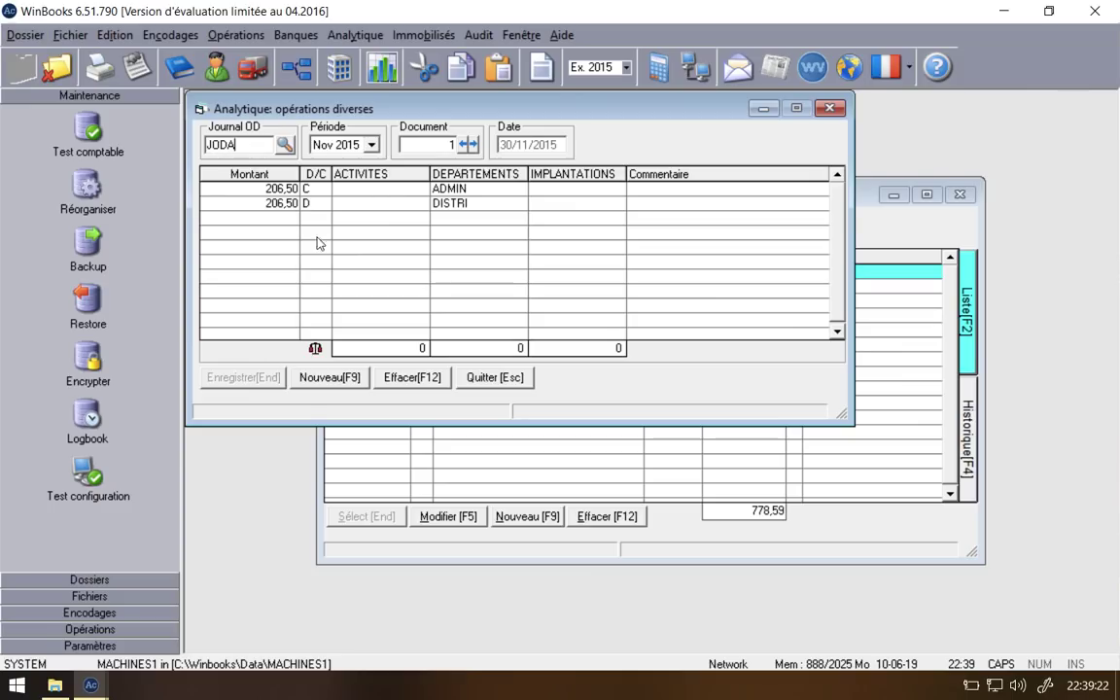
click(332, 382)
click(565, 268)
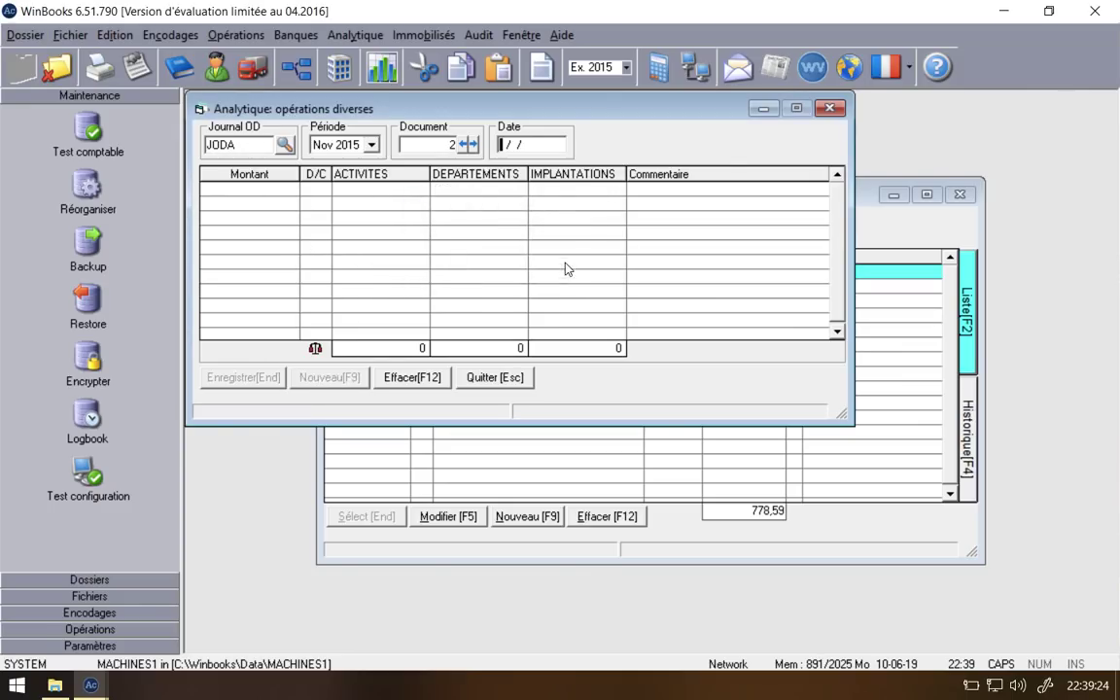
drag(582, 117, 685, 265)
text(30/11/2015)
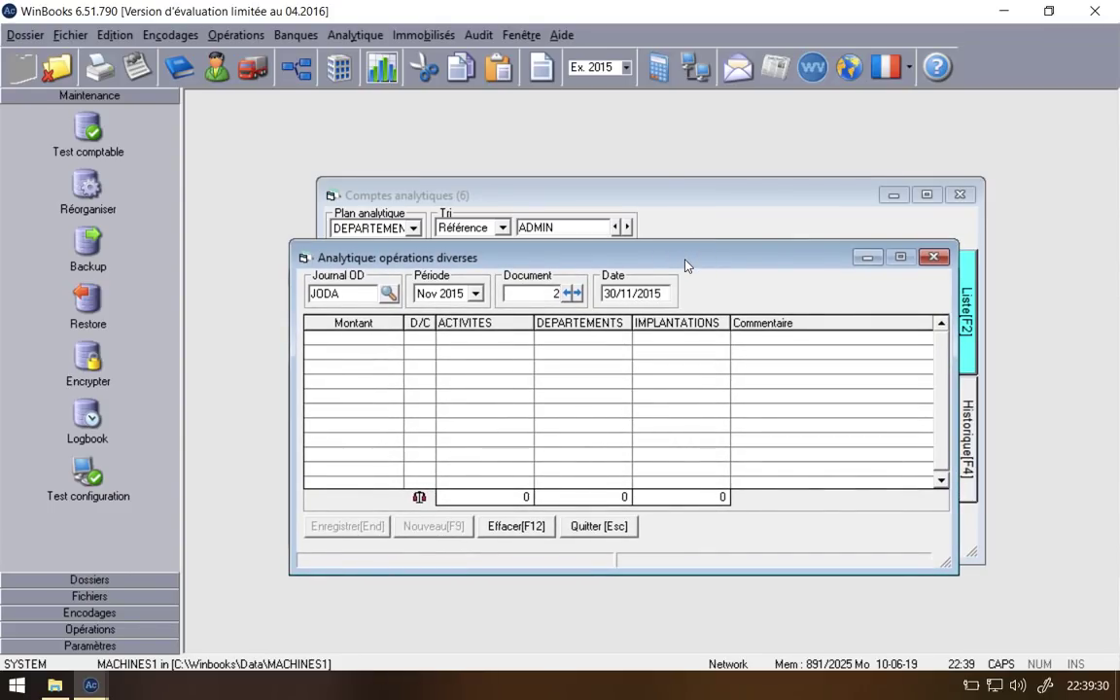
key(Return)
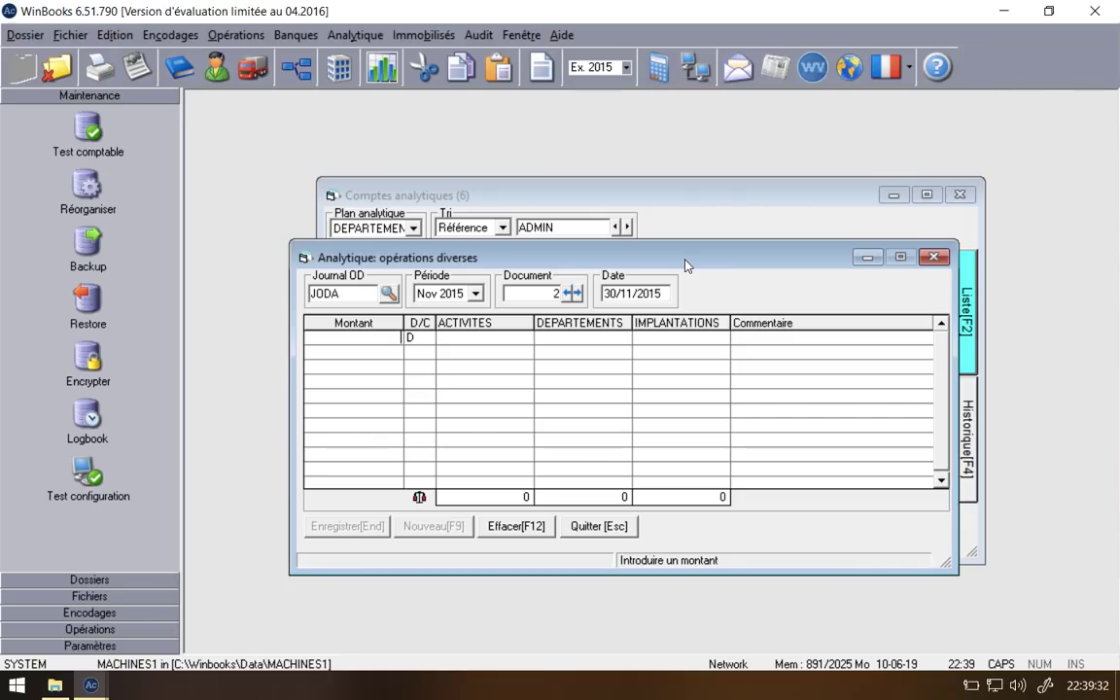
Step: Enter a credit line of 381,36 on the department COMMANDES in document 2
text(3)
click(686, 258)
drag(686, 261, 687, 355)
text(81)
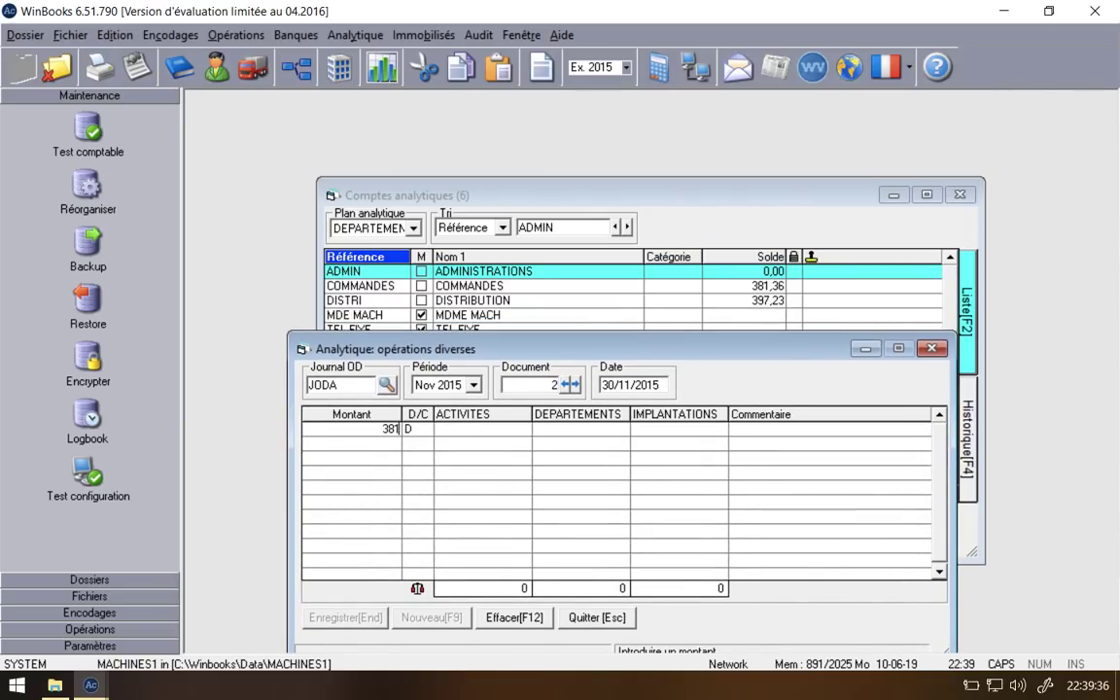
text(,36)
key(BackSpace)
text(8)
key(Caps_Lock)
key(Tab)
text(C)
key(Tab)
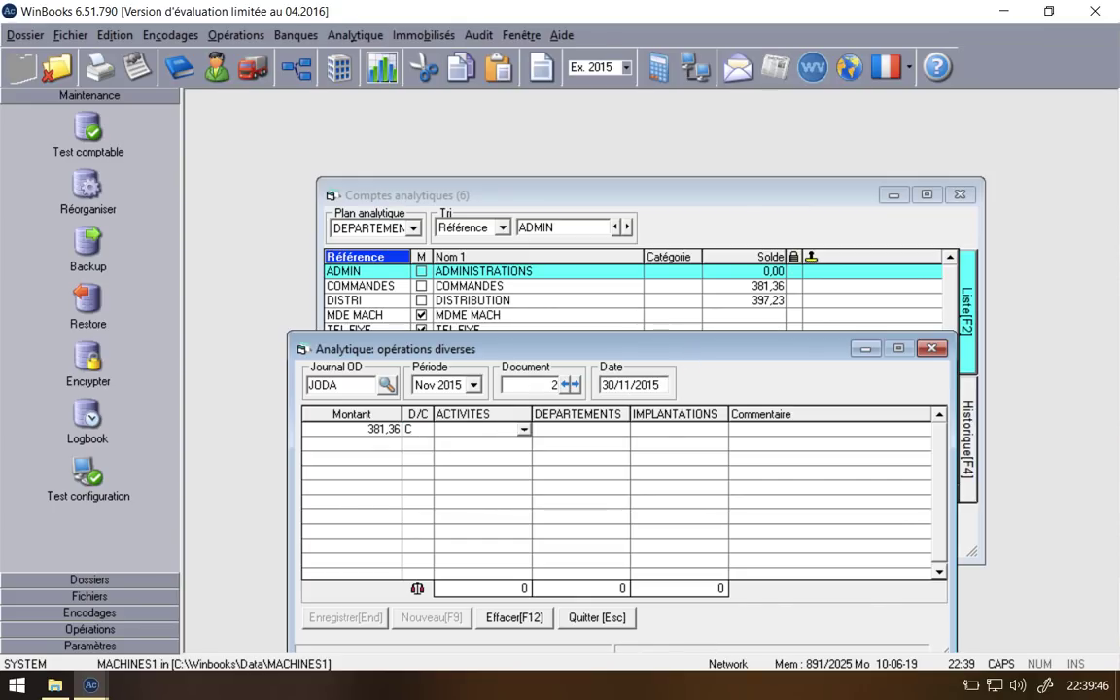
key(Tab)
text(COMMANDES)
key(Tab)
key(Tab)
key(Tab)
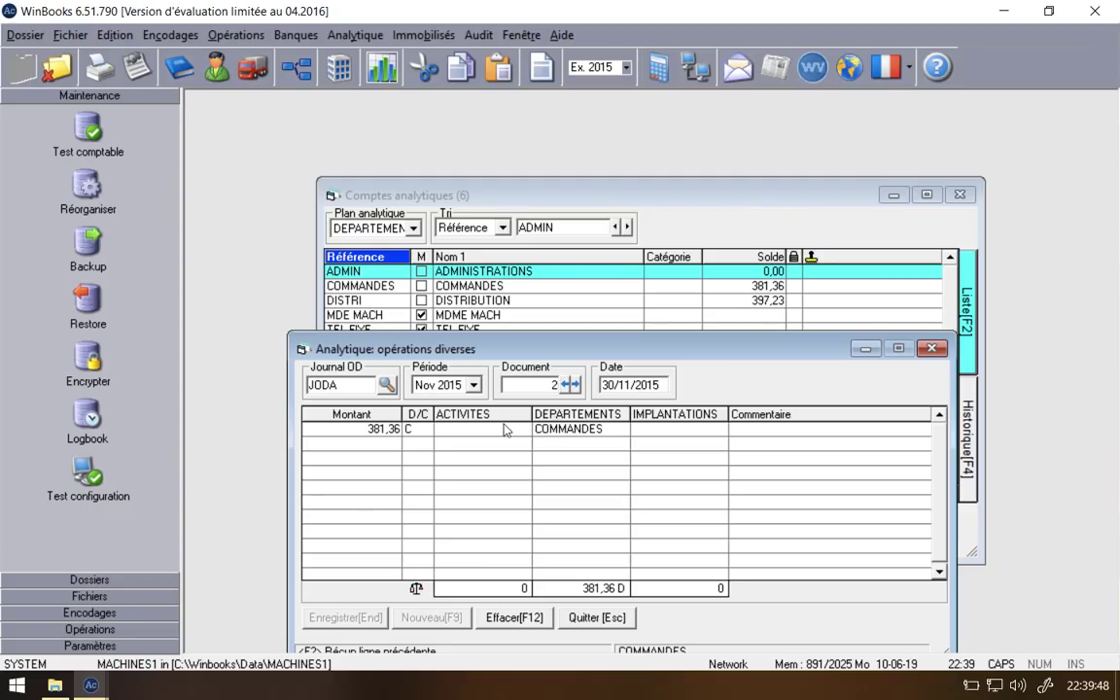
Step: Add a debit line of 381,36 on the department DISTRI, save document 2 and close the analytic operations entry
text(381,36)
key(Tab)
text(D)
key(Tab)
key(Tab)
text(DISTRI)
key(Tab)
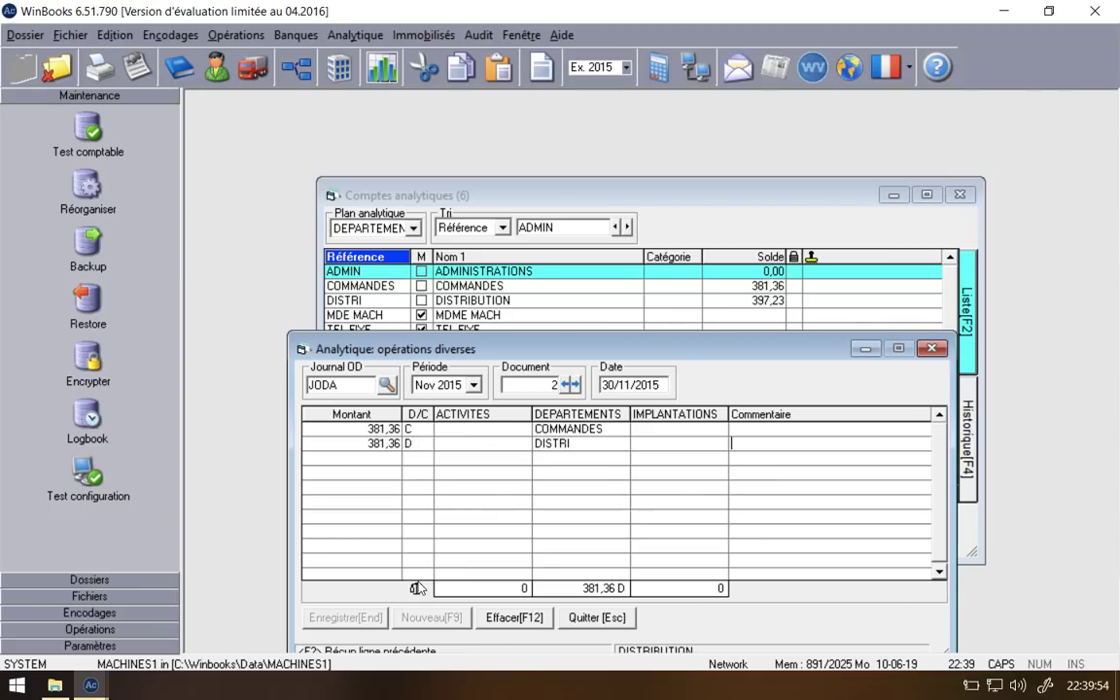
click(377, 617)
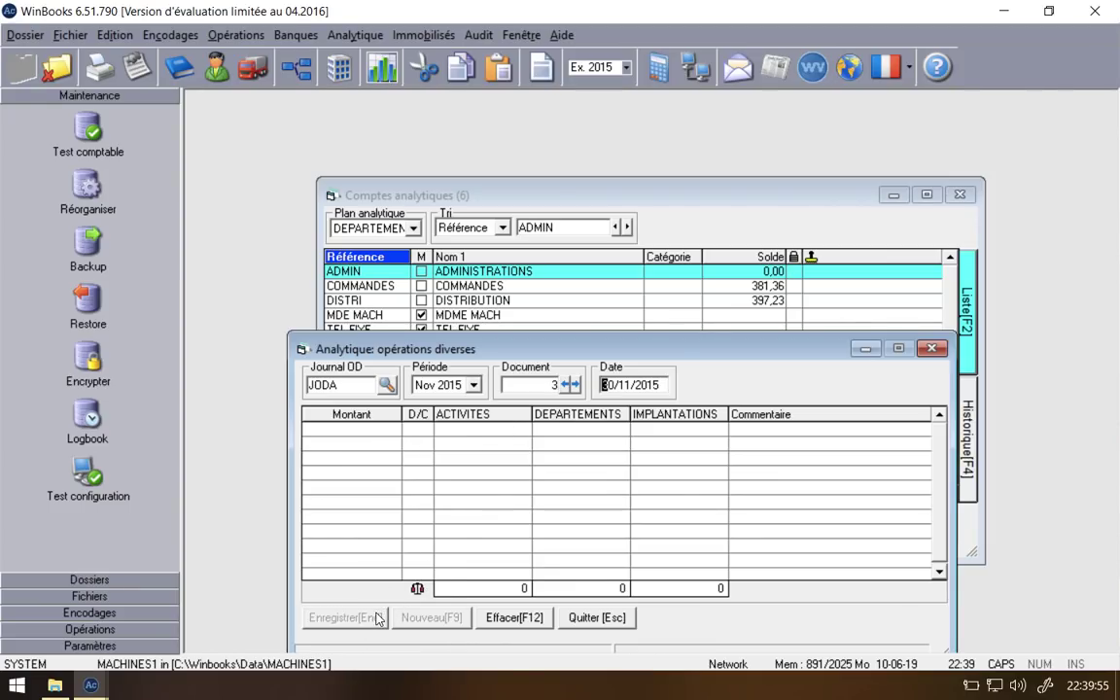
click(931, 348)
Step: Refresh the analytic accounts list by reselecting the DEPARTEMENTS plan to review its balances
click(414, 229)
click(384, 241)
click(412, 229)
click(406, 241)
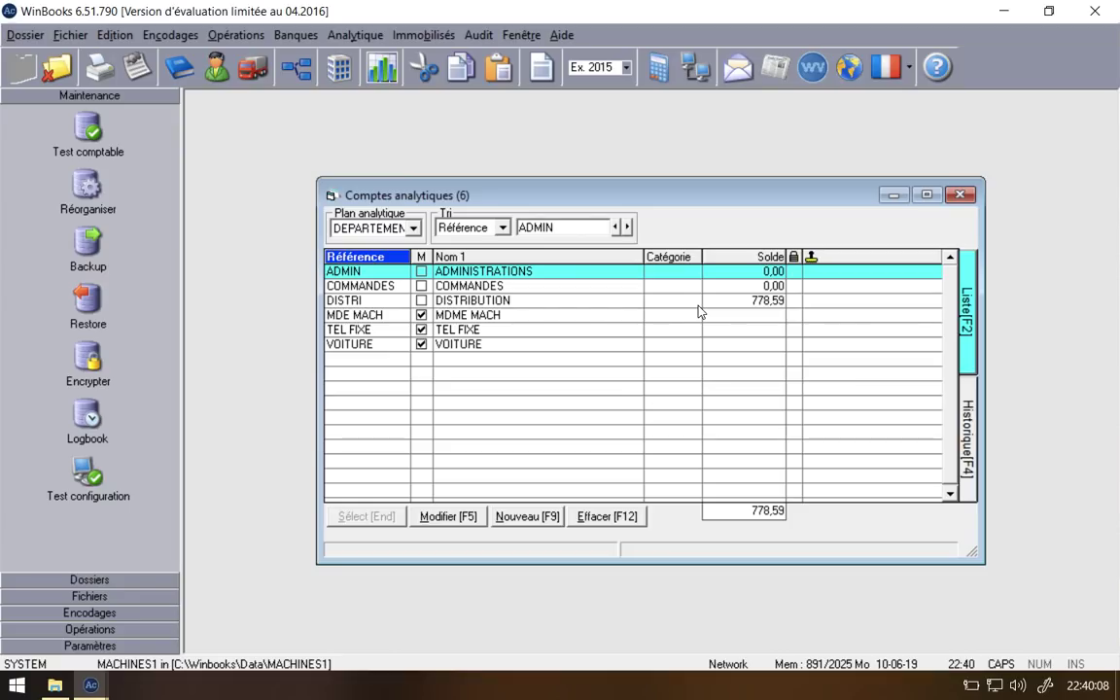
Step: Set up the analytic report Balance périodique for the plan ACTIVITES with the period Nov 2015
click(114, 68)
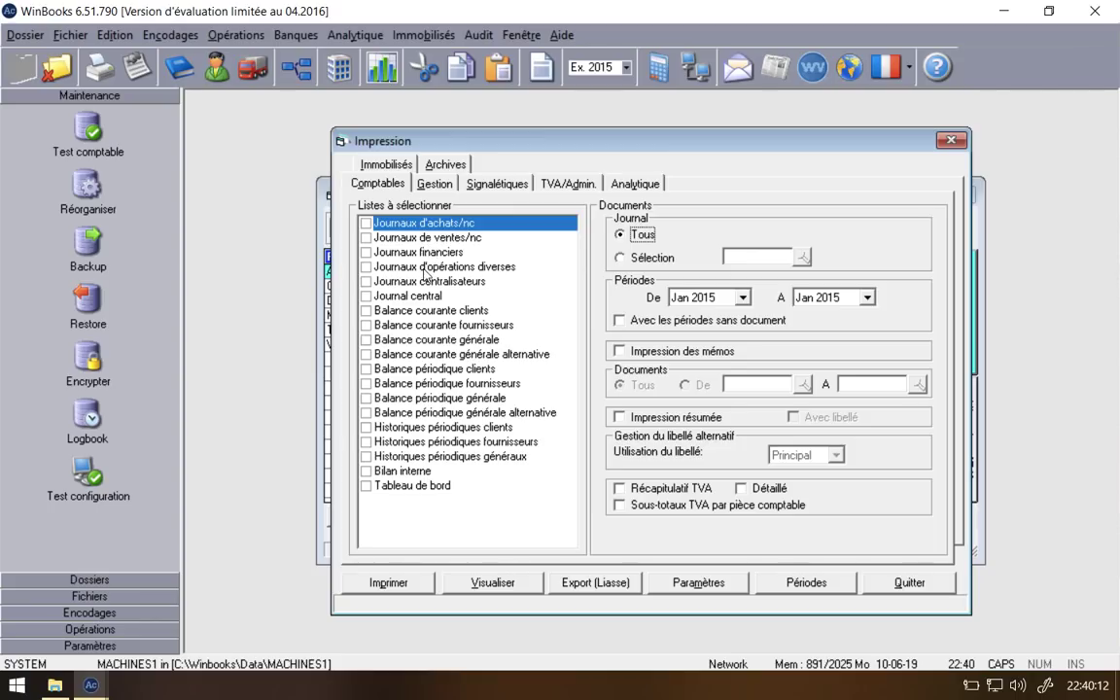
click(637, 182)
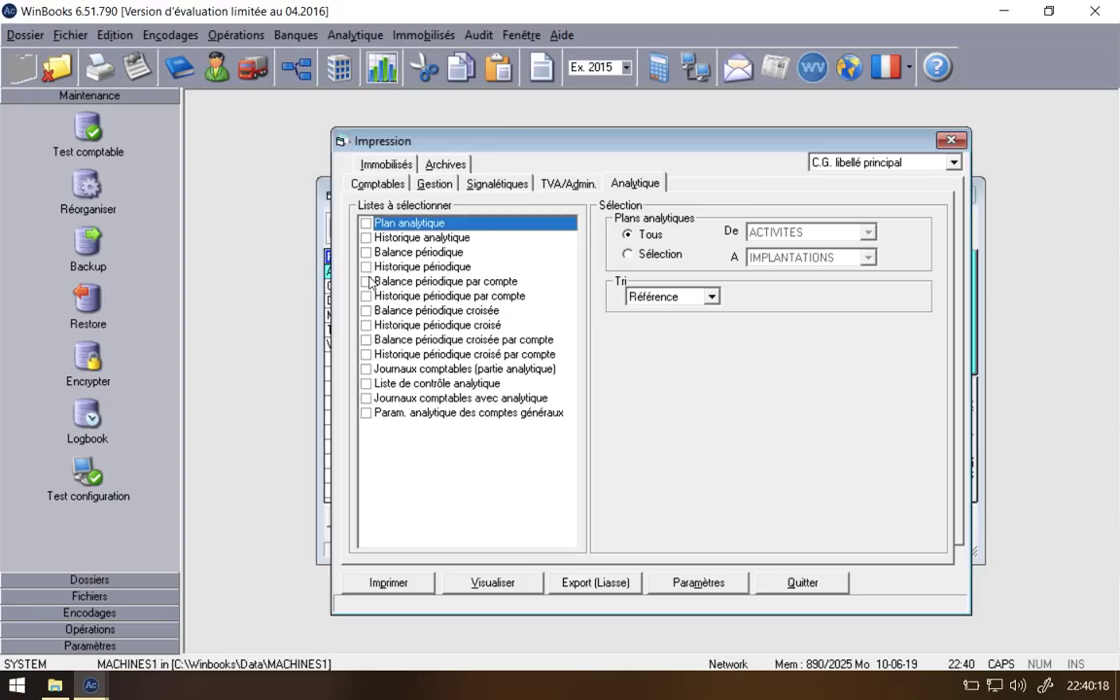
click(366, 251)
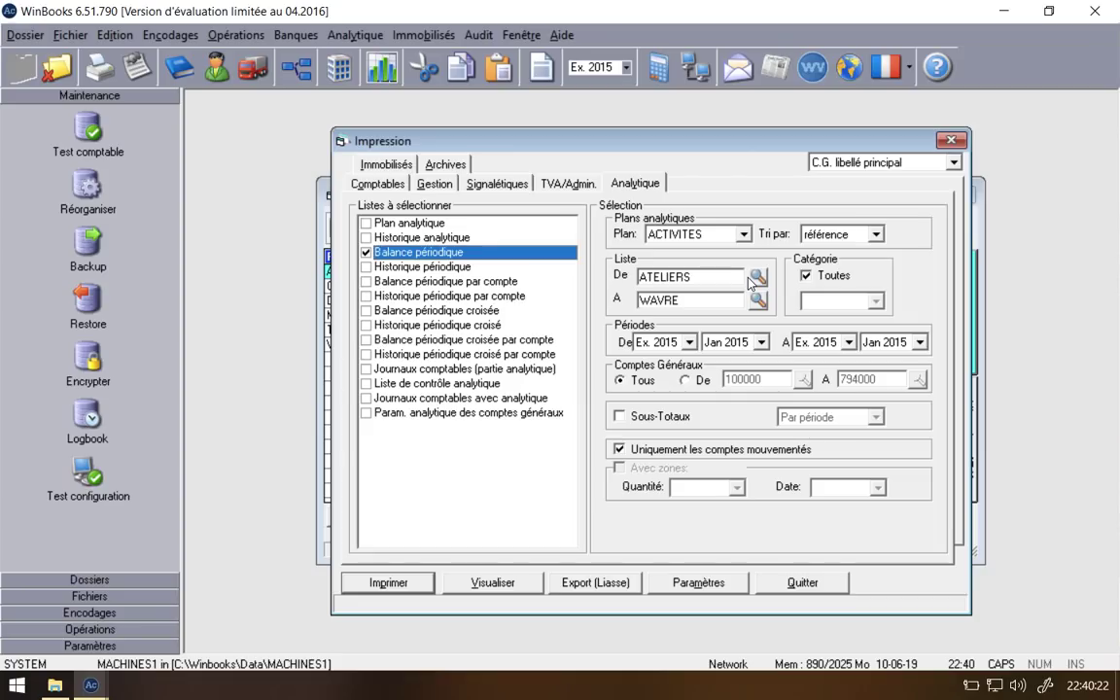
click(760, 343)
scroll(748, 411, down, 5)
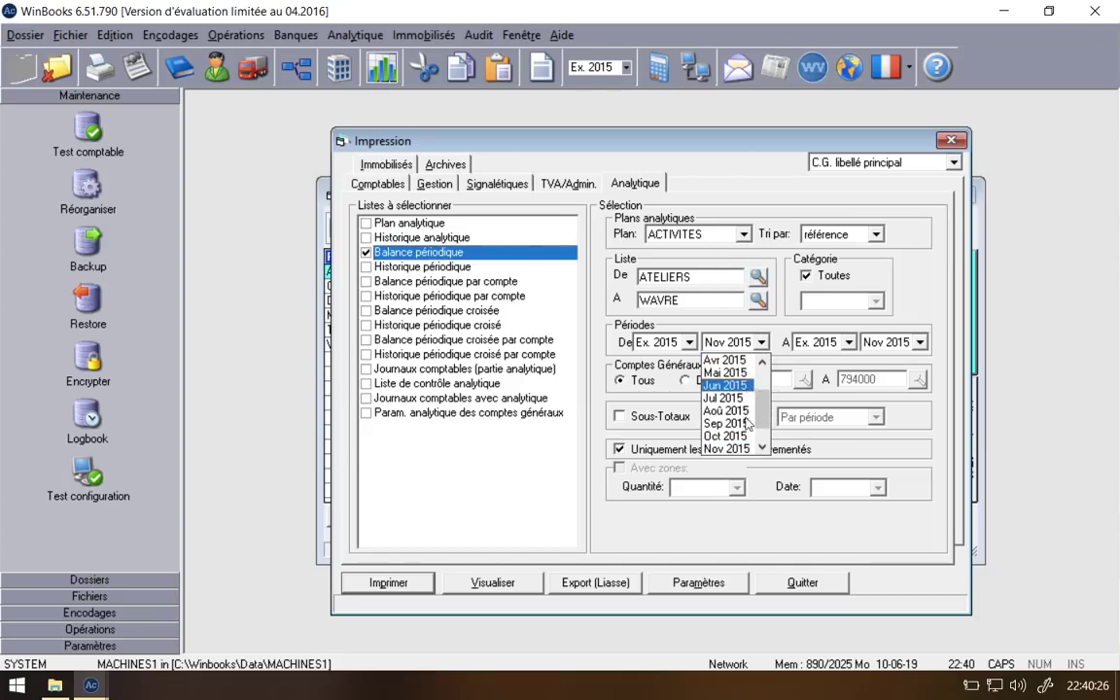
click(745, 449)
Step: Limit the report to general accounts starting from 600000 and preview it
click(679, 385)
drag(763, 381, 712, 379)
key(Delete)
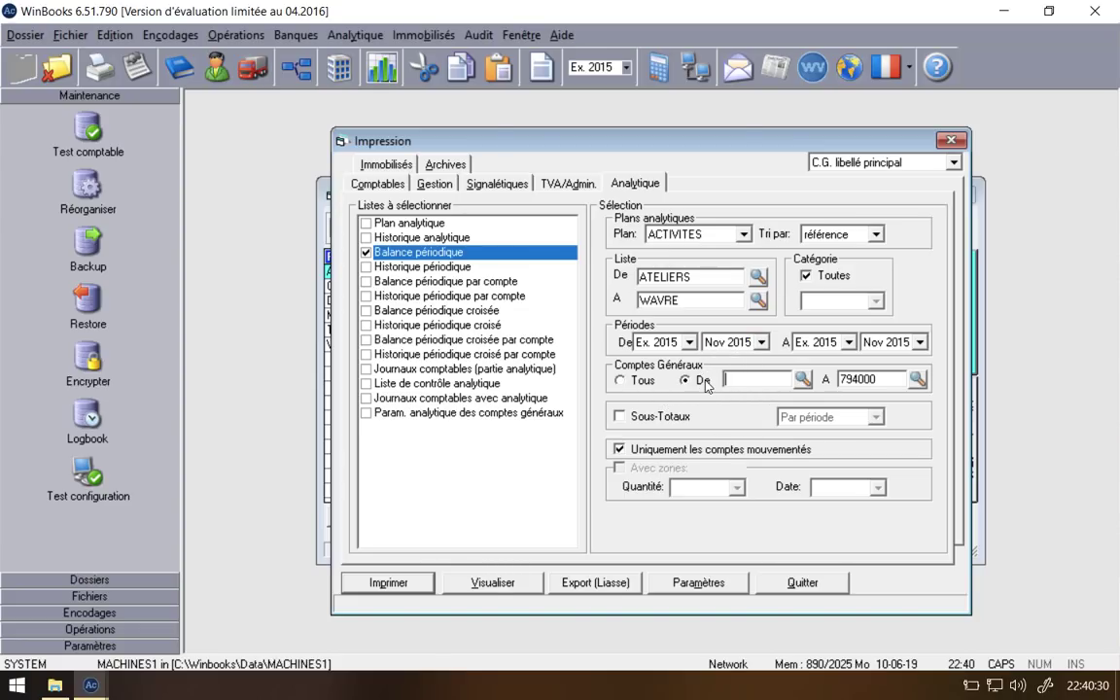
text(600000)
click(525, 589)
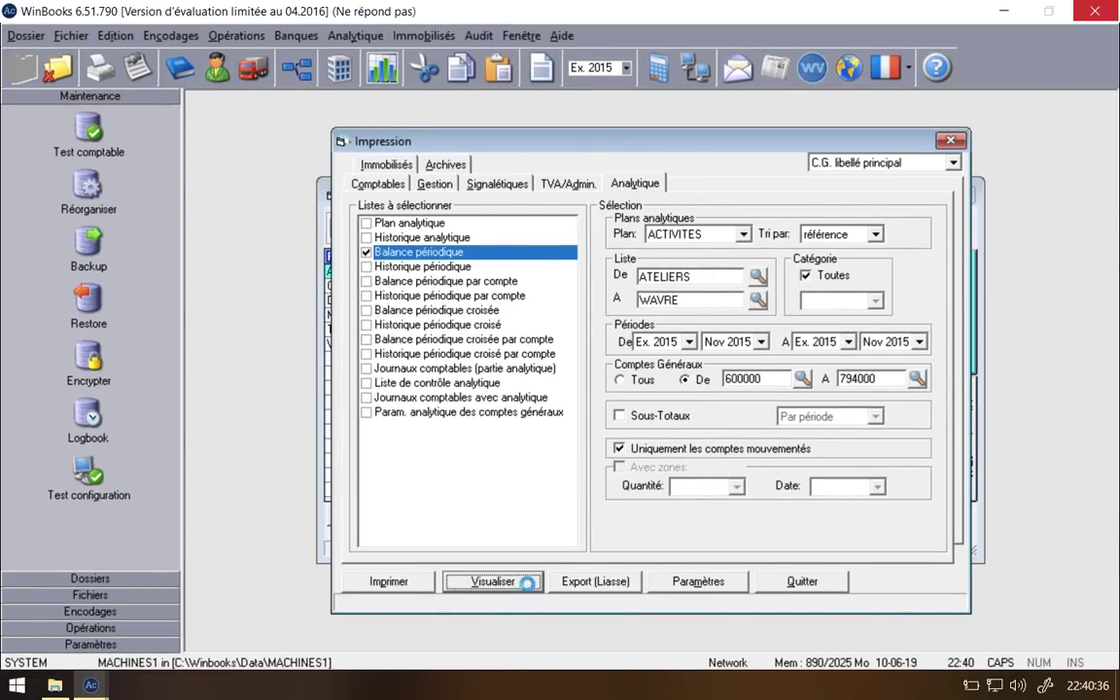
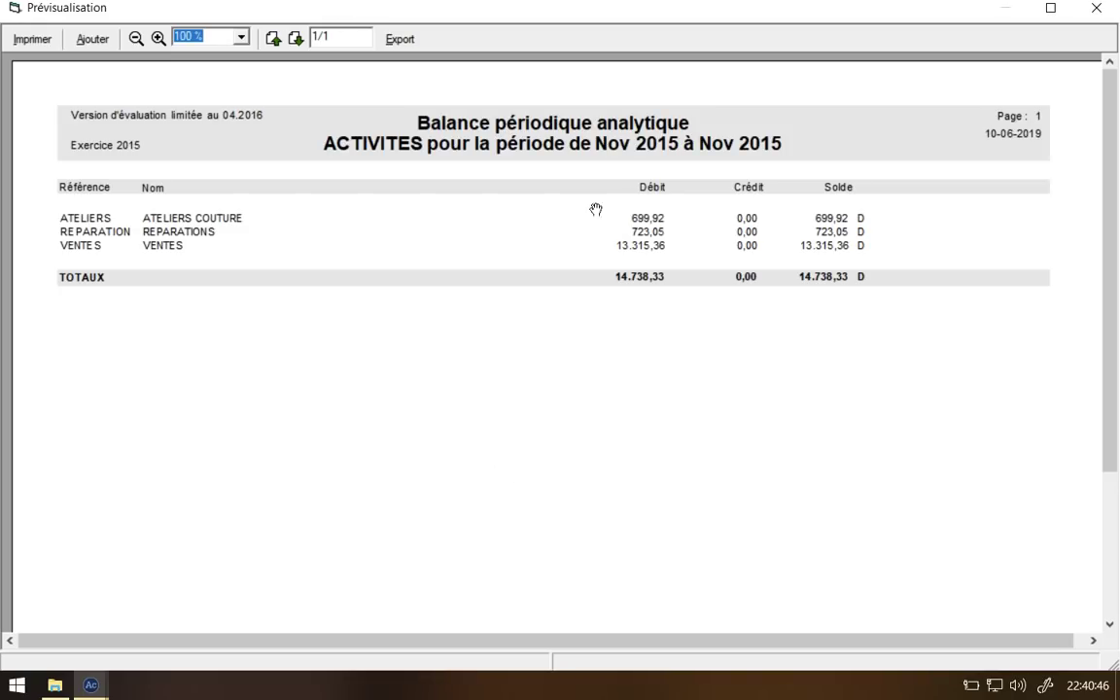
Step: Export the previewed ACTIVITES periodic balance to a new Excel file and close the preview
click(399, 39)
click(452, 47)
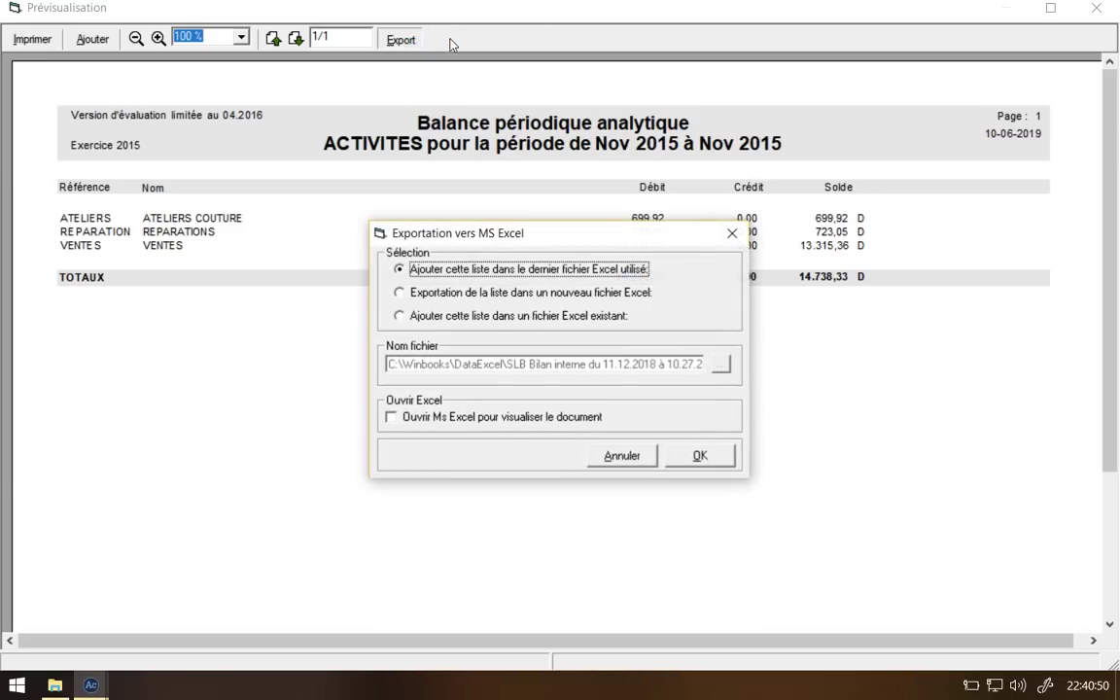
click(475, 297)
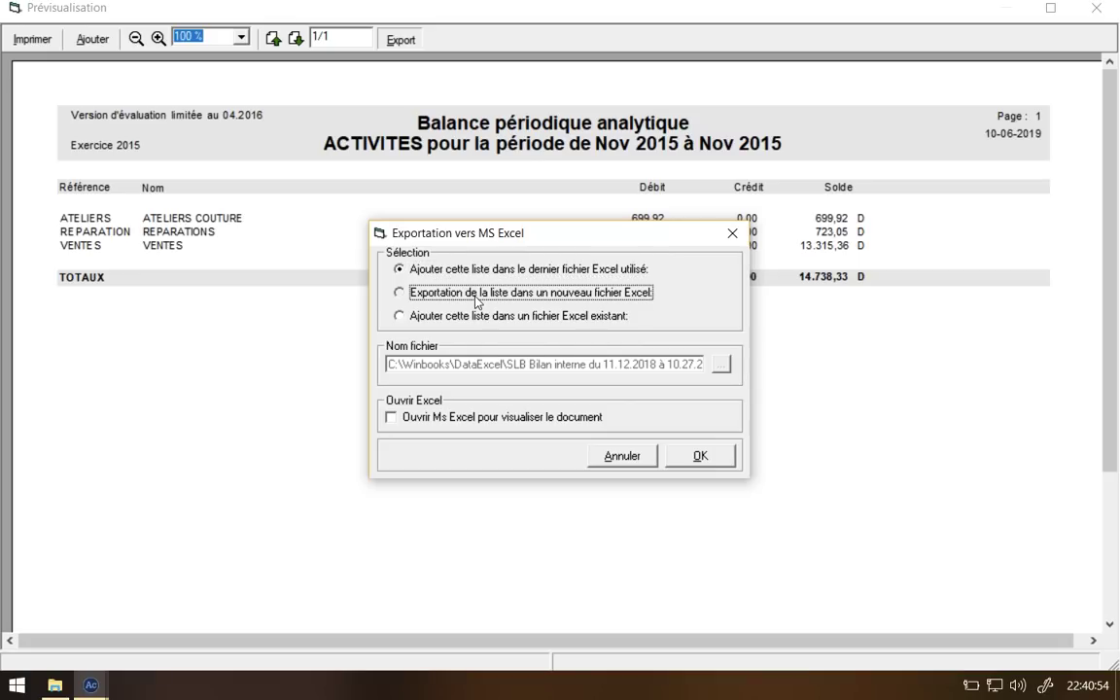
click(697, 456)
click(651, 393)
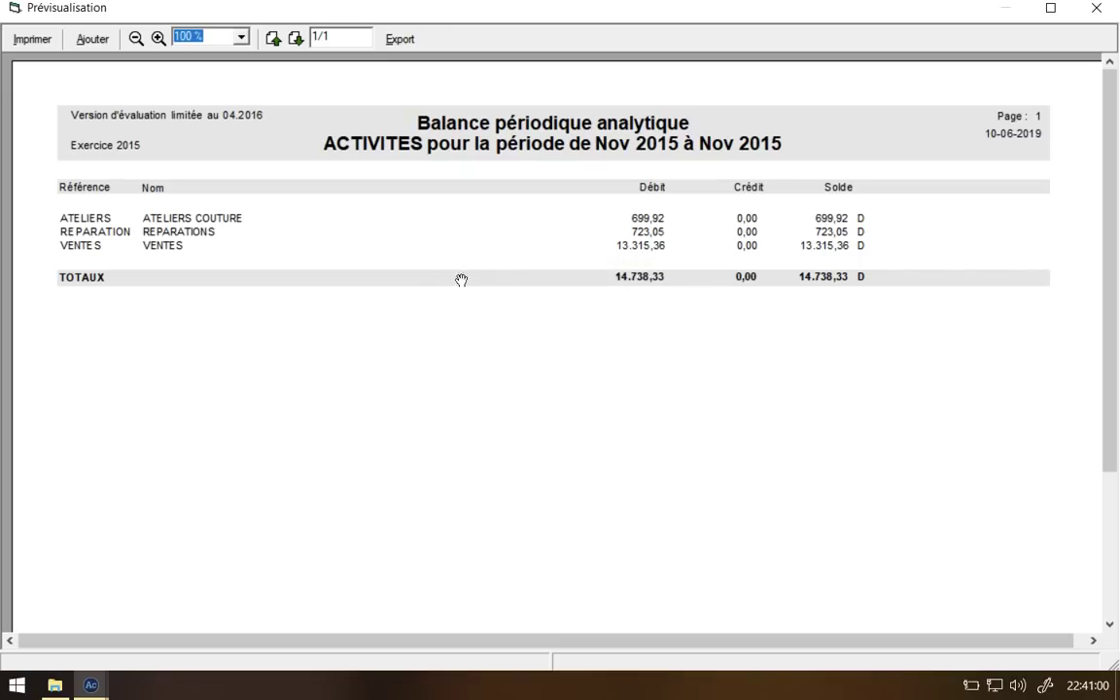
click(1096, 9)
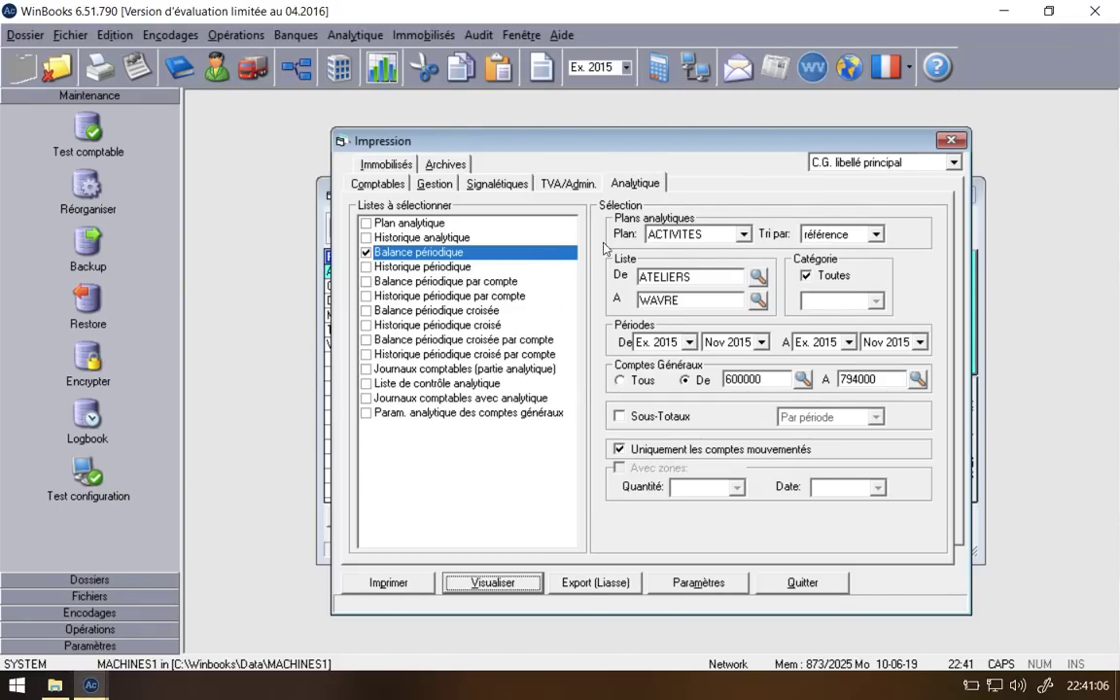
click(589, 582)
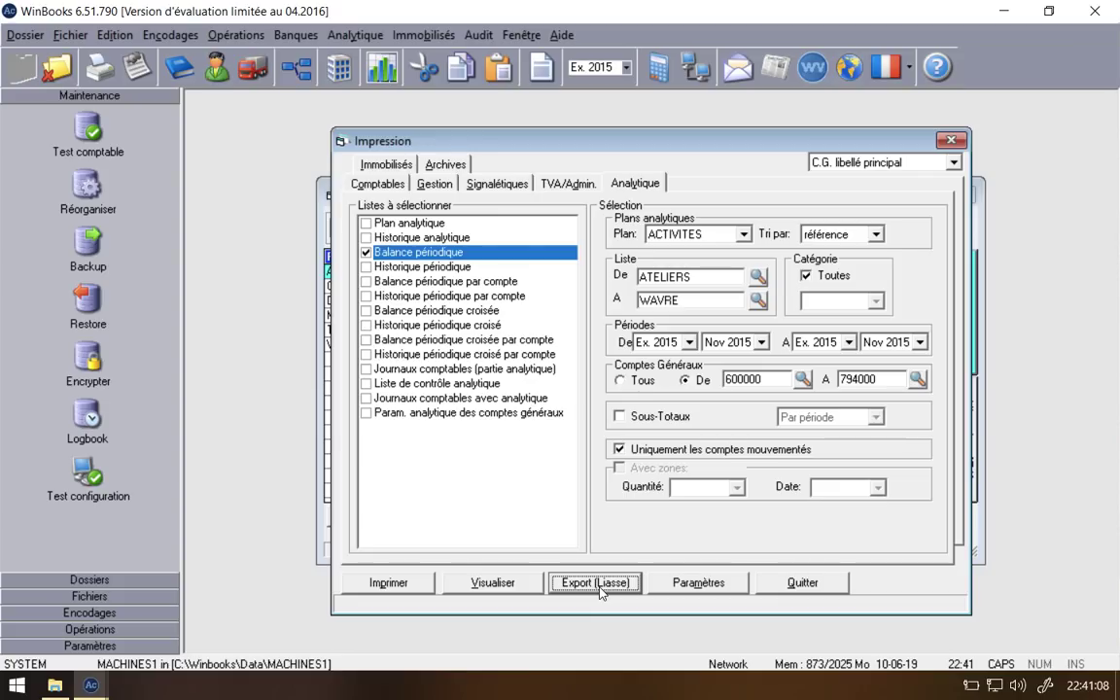
click(591, 585)
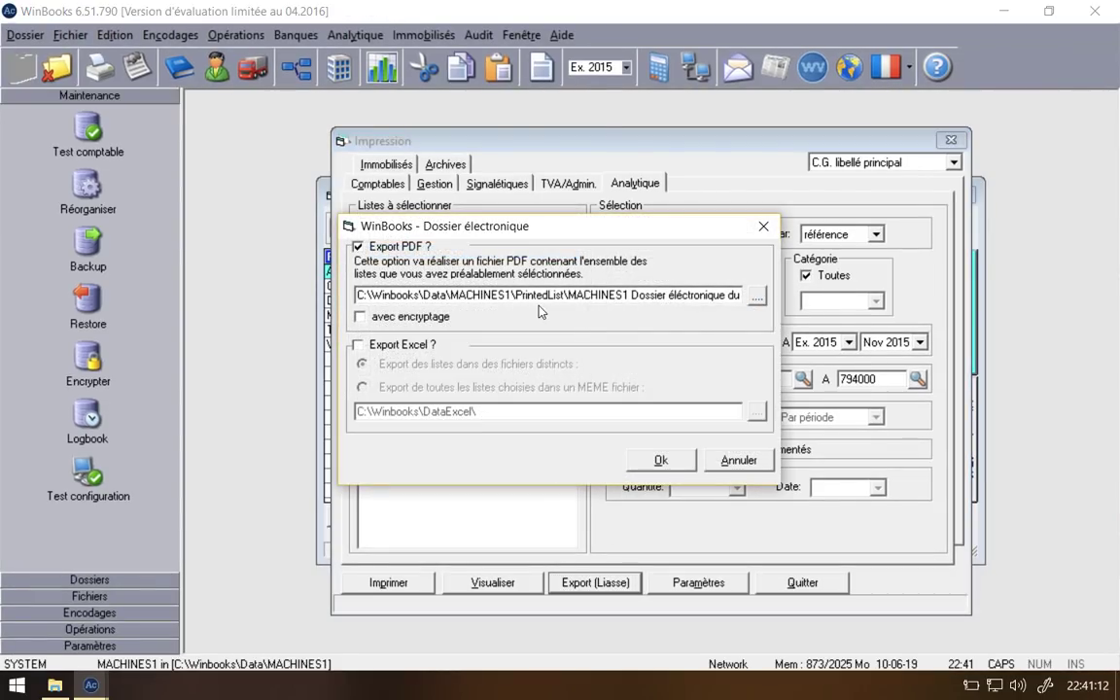
click(740, 461)
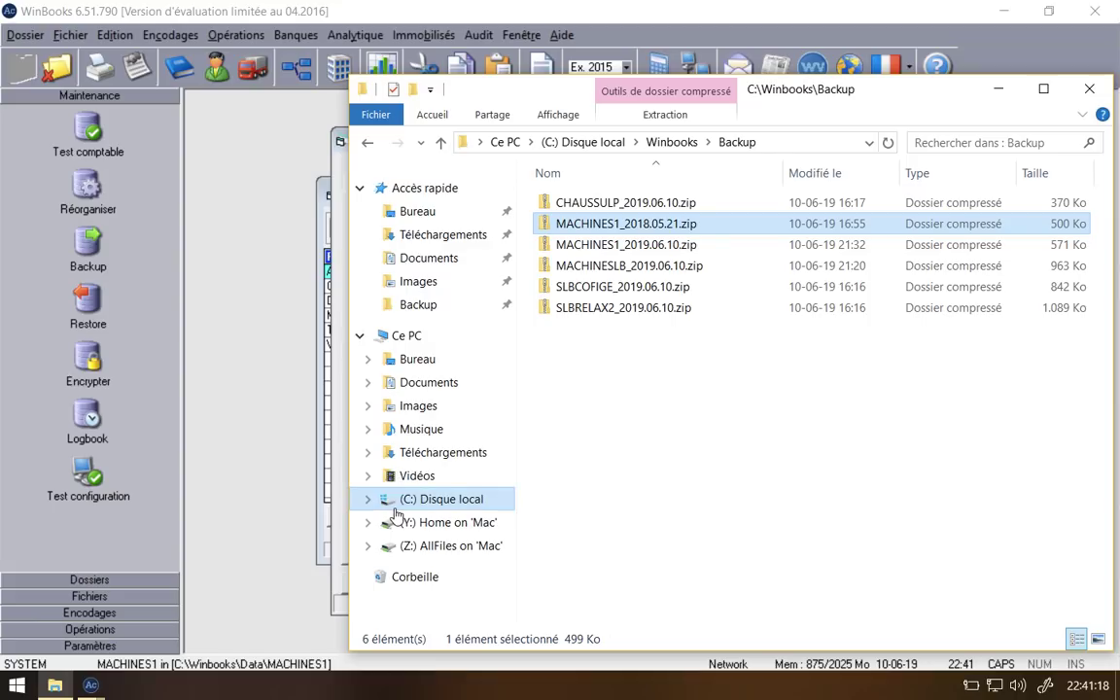
Step: Switch to File Explorer, go to C:\Winbooks\DataExcel and try to open the exported MACHINES1 Balance périodique file
click(441, 142)
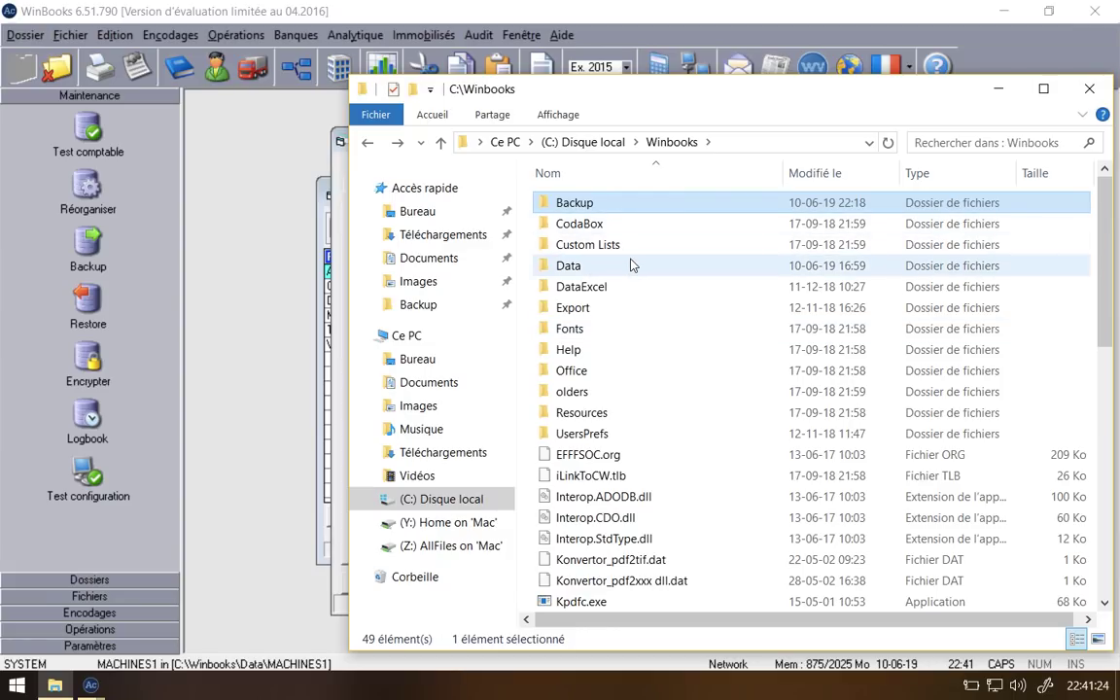
double_click(610, 287)
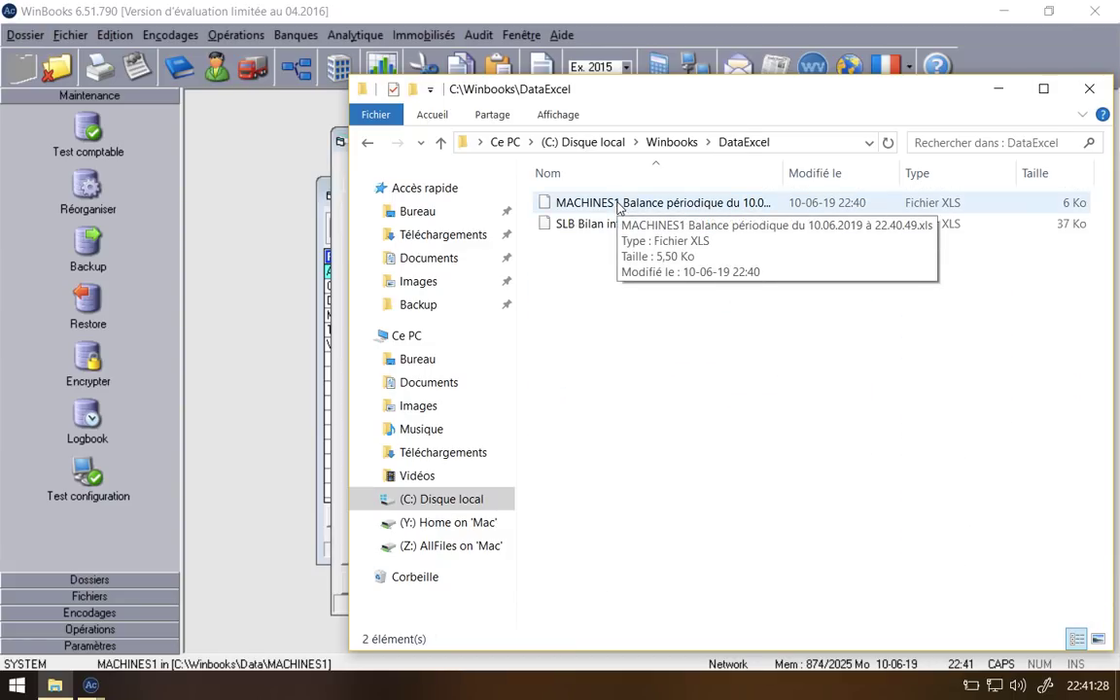
click(618, 207)
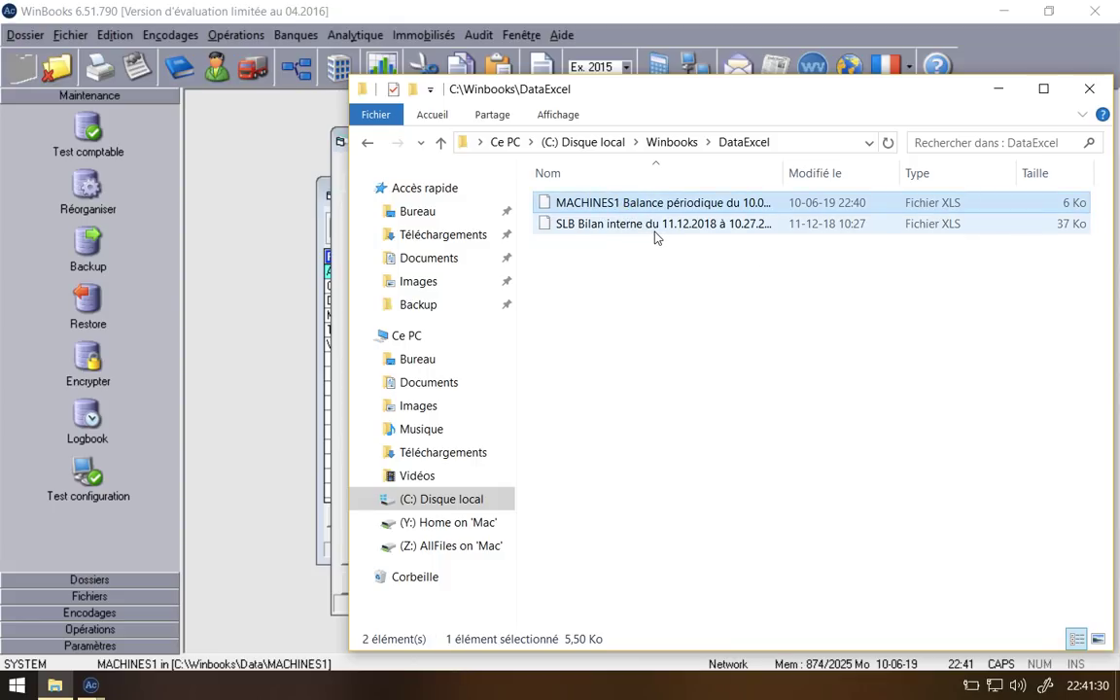
double_click(637, 208)
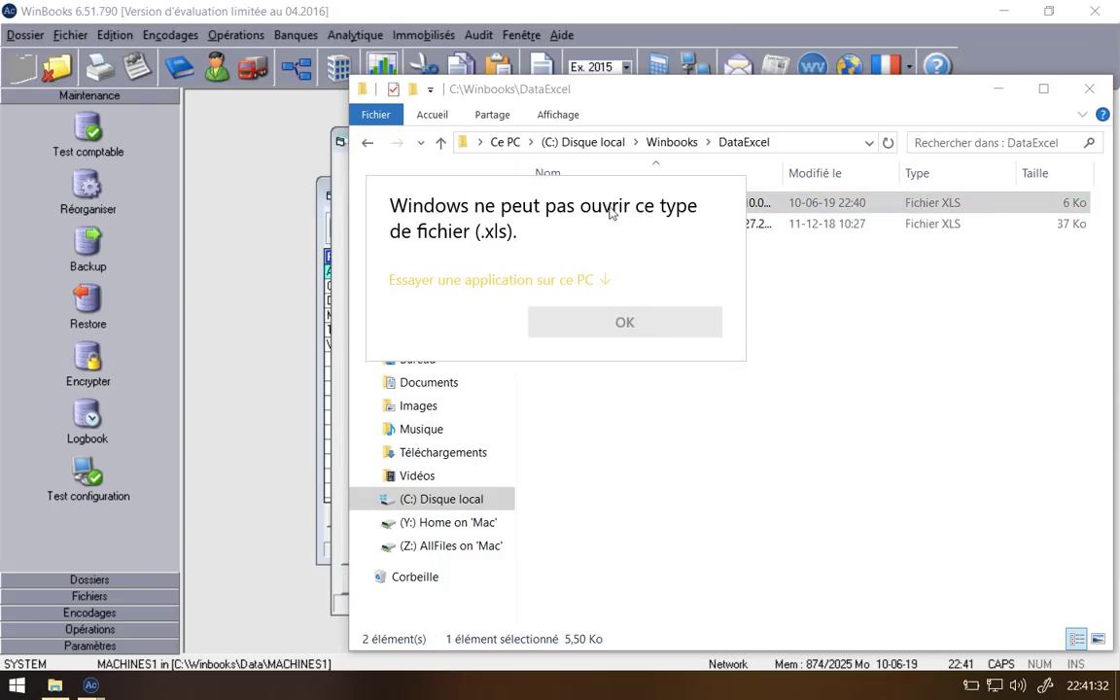
click(625, 325)
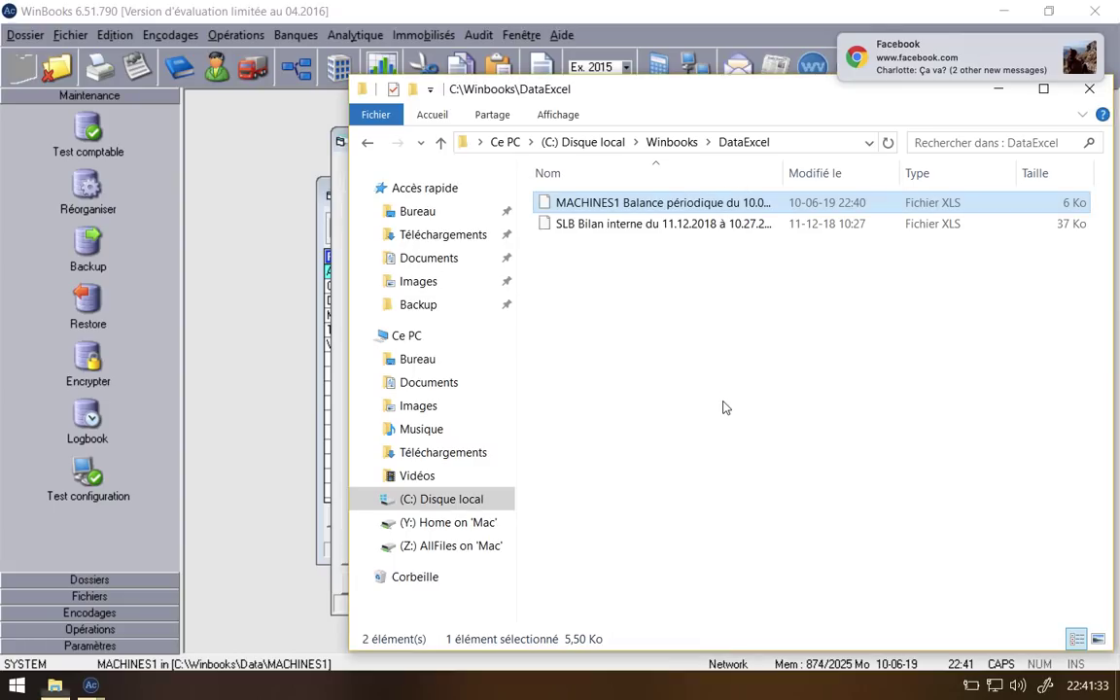
Step: Copy the exported MACHINES1 Balance périodique file from C:\Winbooks\DataExcel to the Desktop folder on drive Y: (Home on 'Mac')
right_click(744, 202)
click(795, 307)
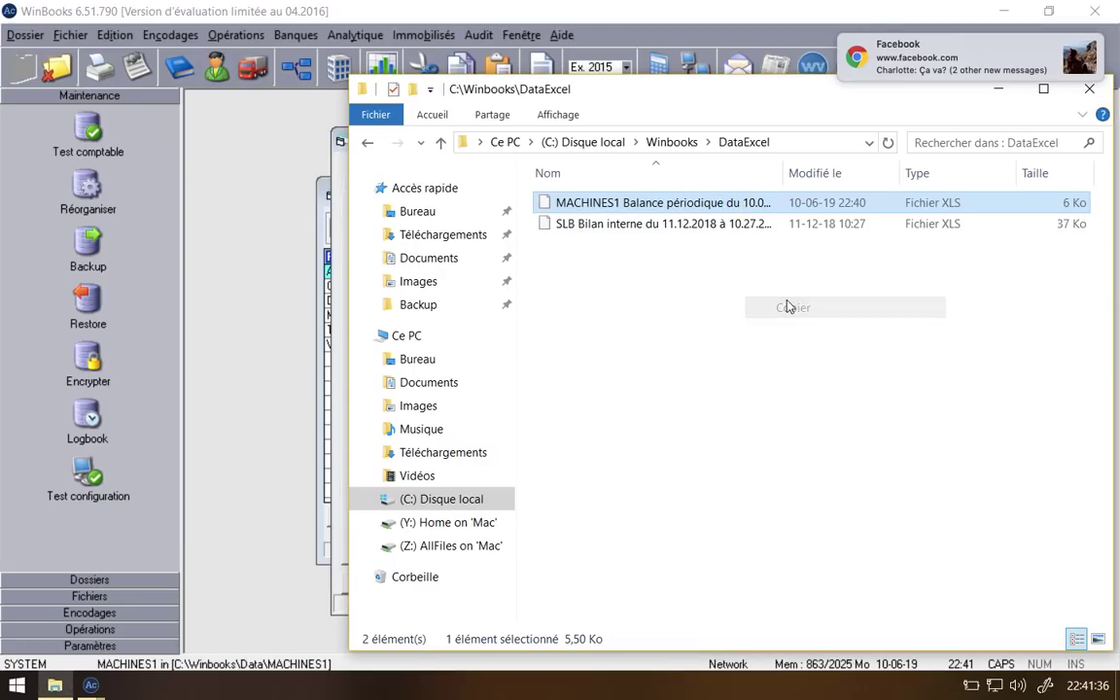
click(474, 519)
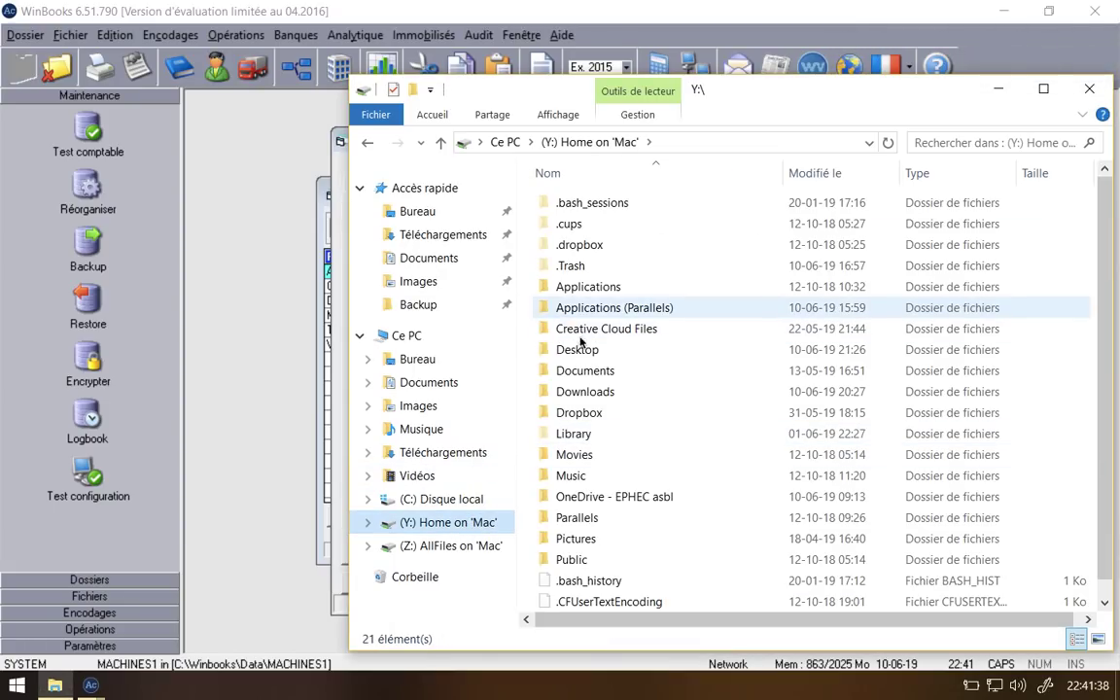
double_click(597, 351)
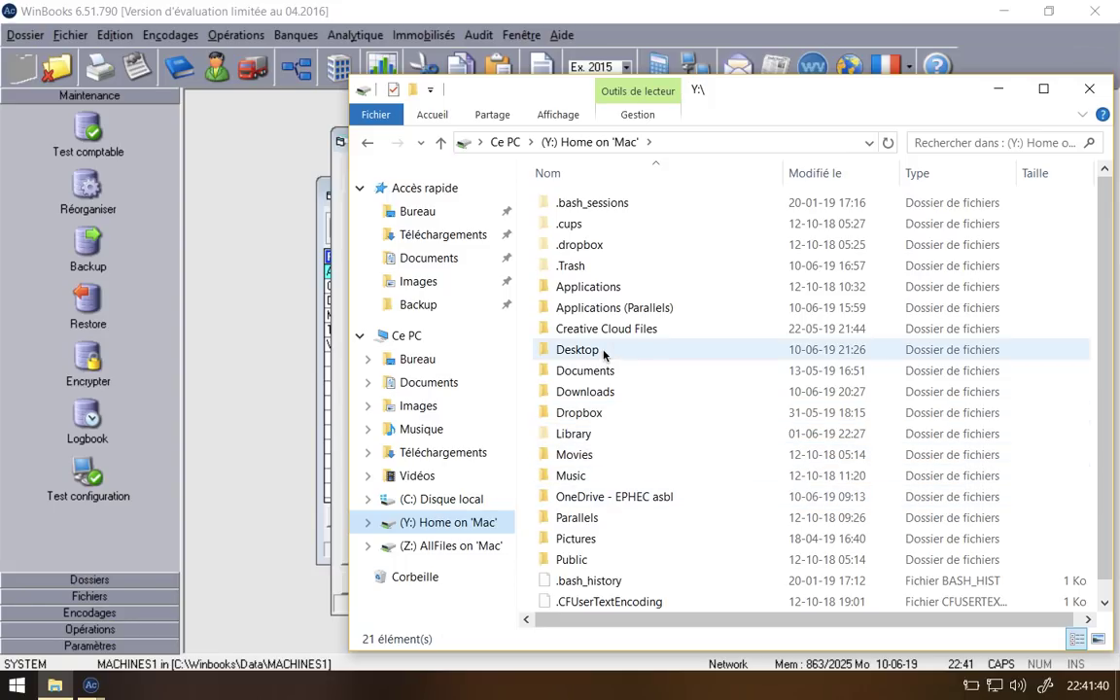
right_click(610, 434)
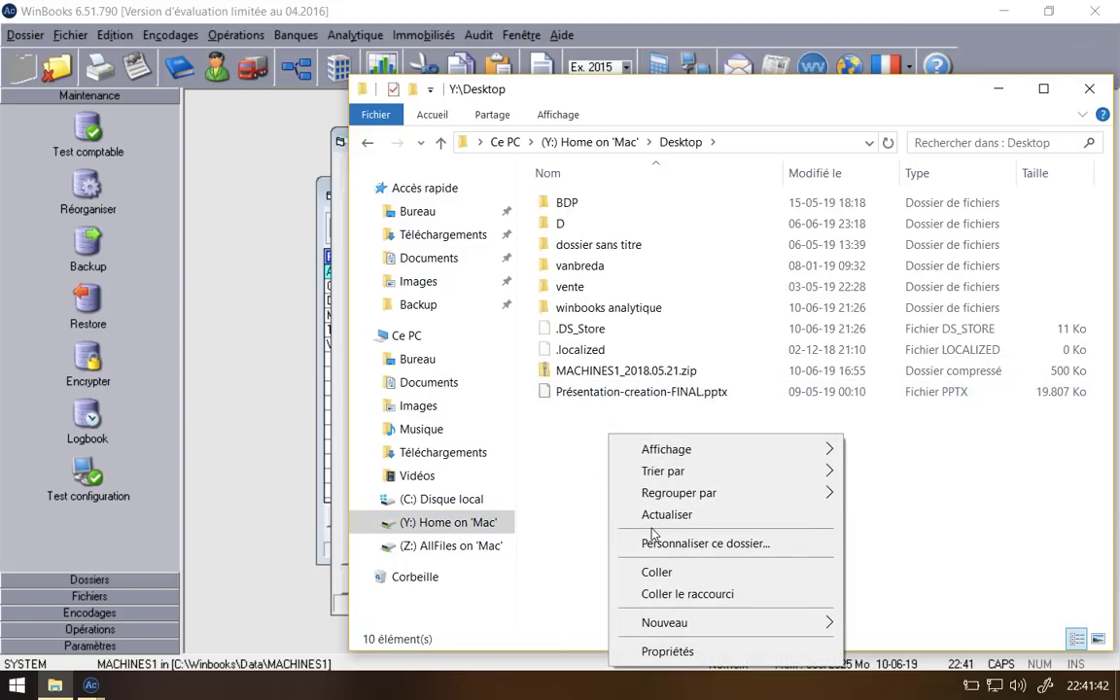
click(657, 573)
Step: Open the copied MACHINES1 Balance périodique file from the Mac desktop in Excel, and close File Explorer and the WinBooks Impression window
key(ctrl+Left)
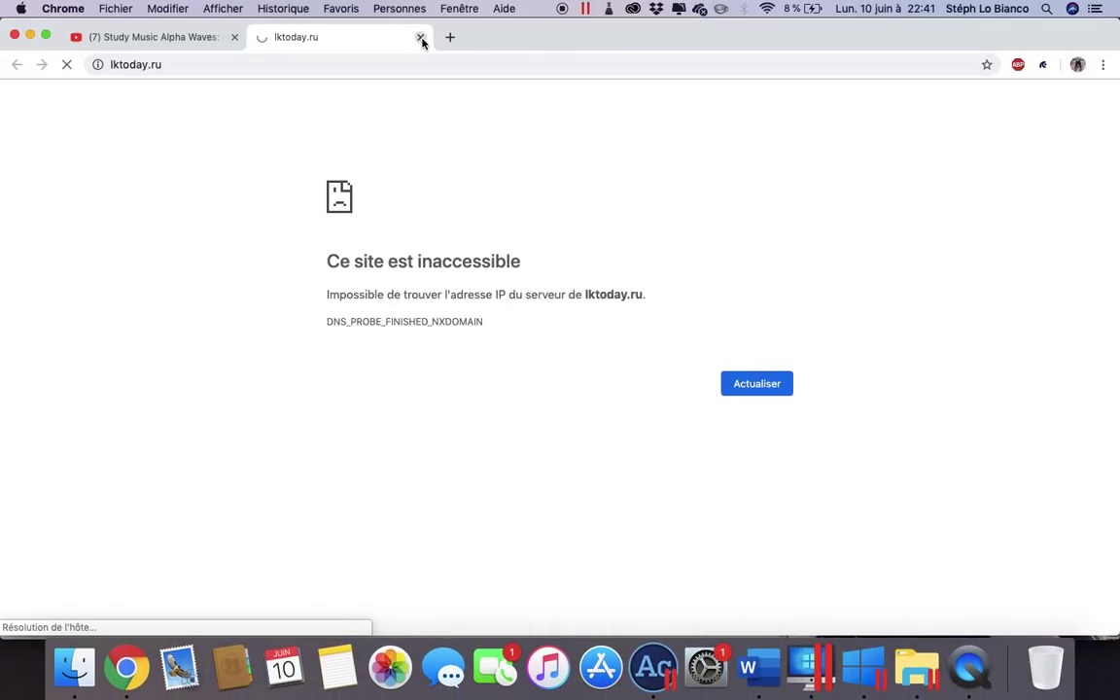
click(421, 36)
click(31, 35)
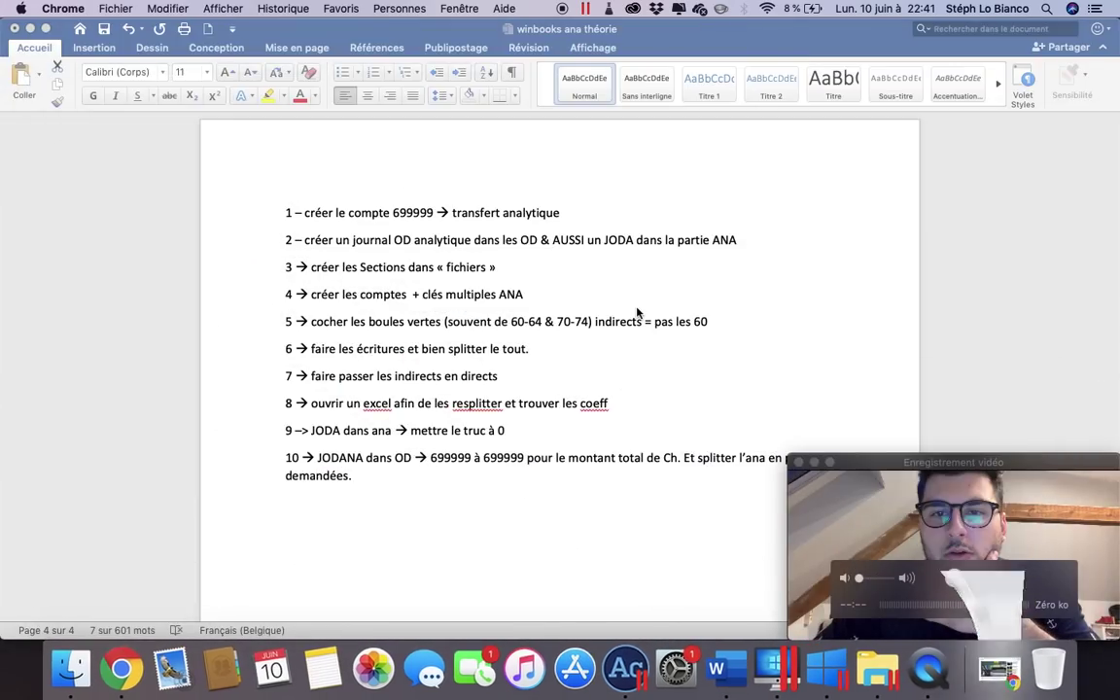
click(30, 28)
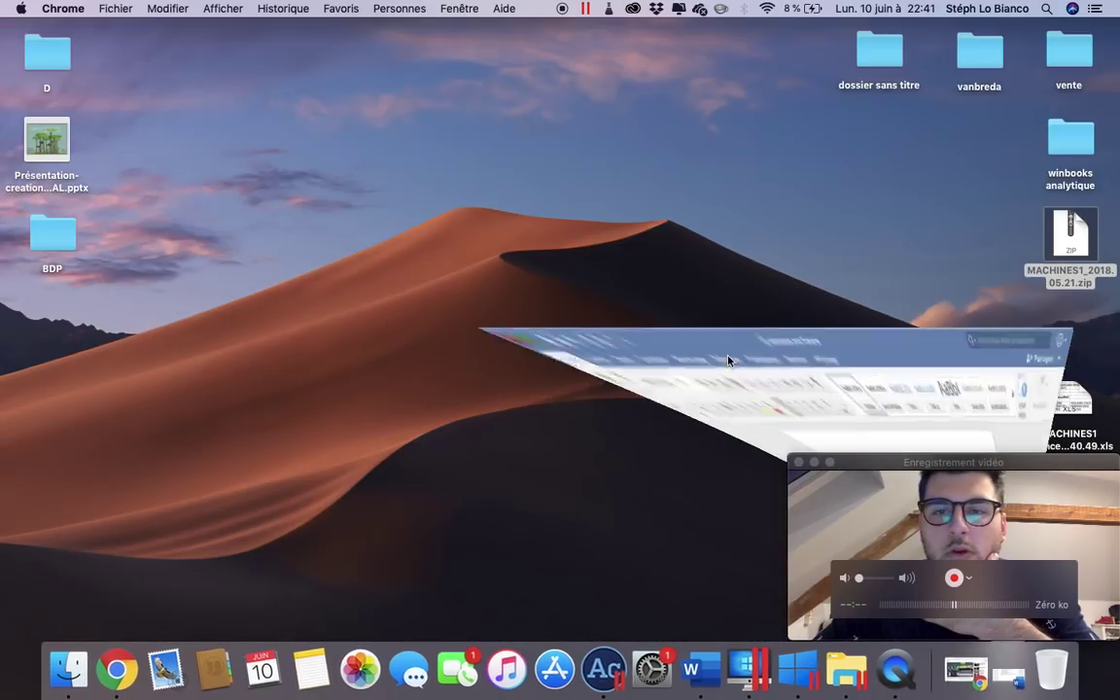
drag(1060, 409, 563, 289)
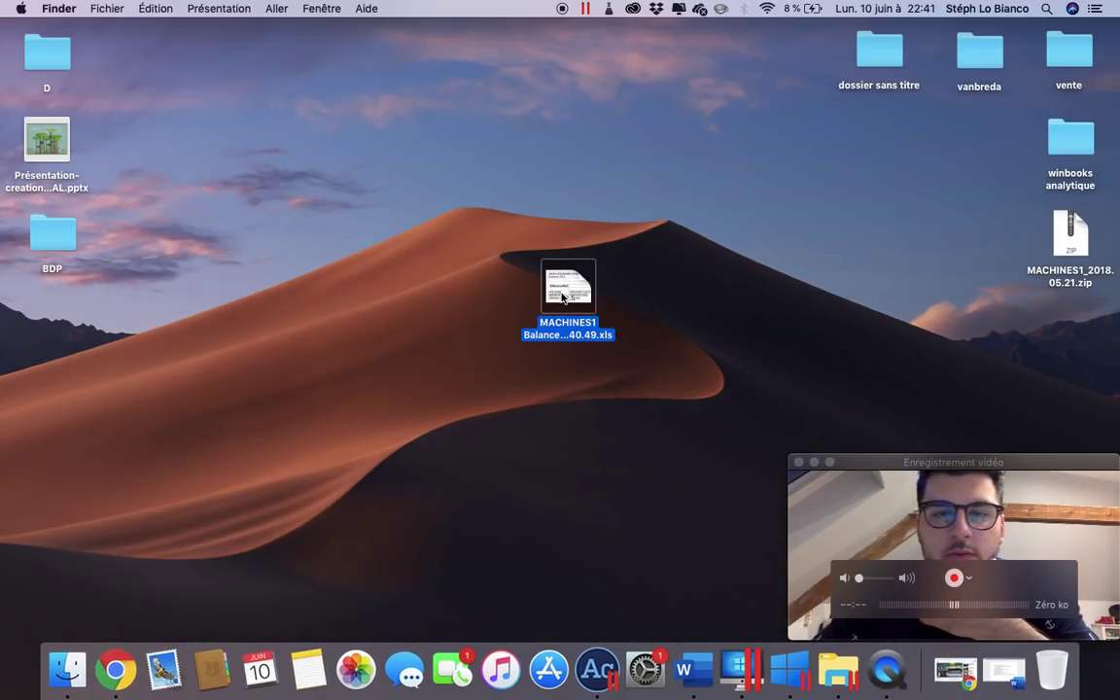
double_click(563, 289)
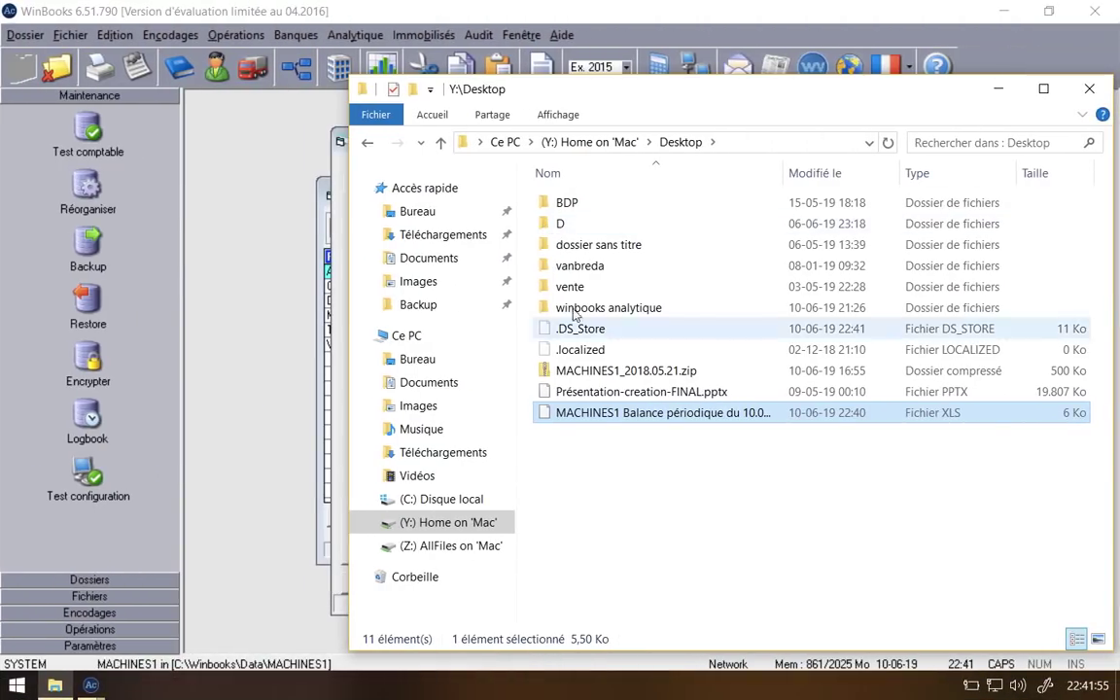
click(1089, 88)
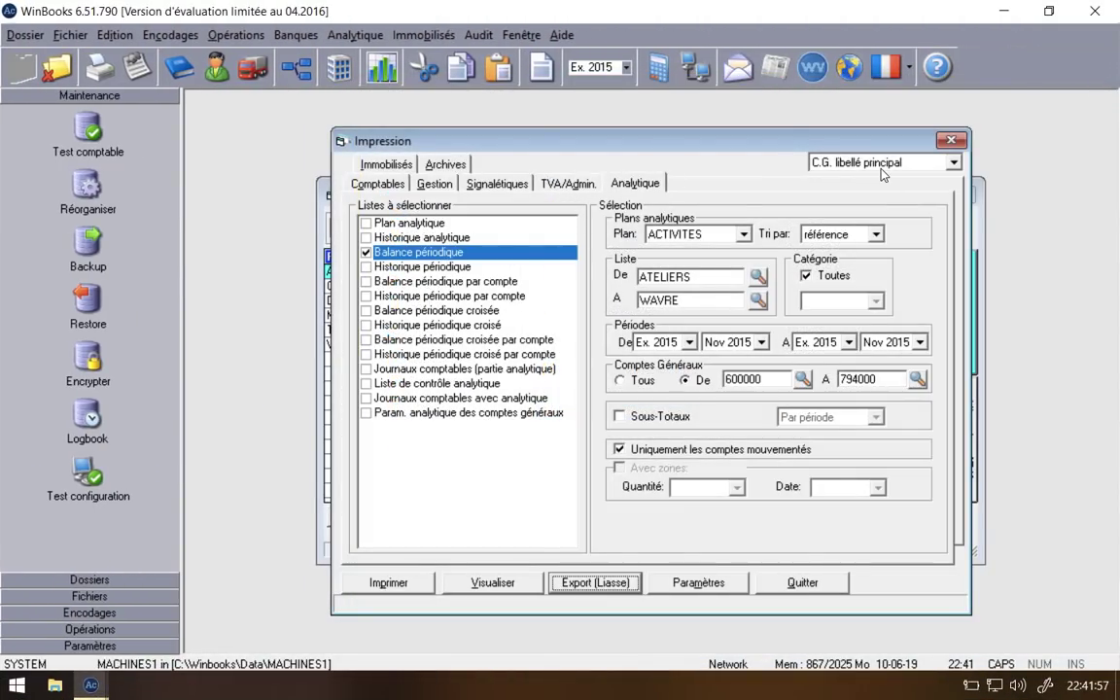
click(952, 139)
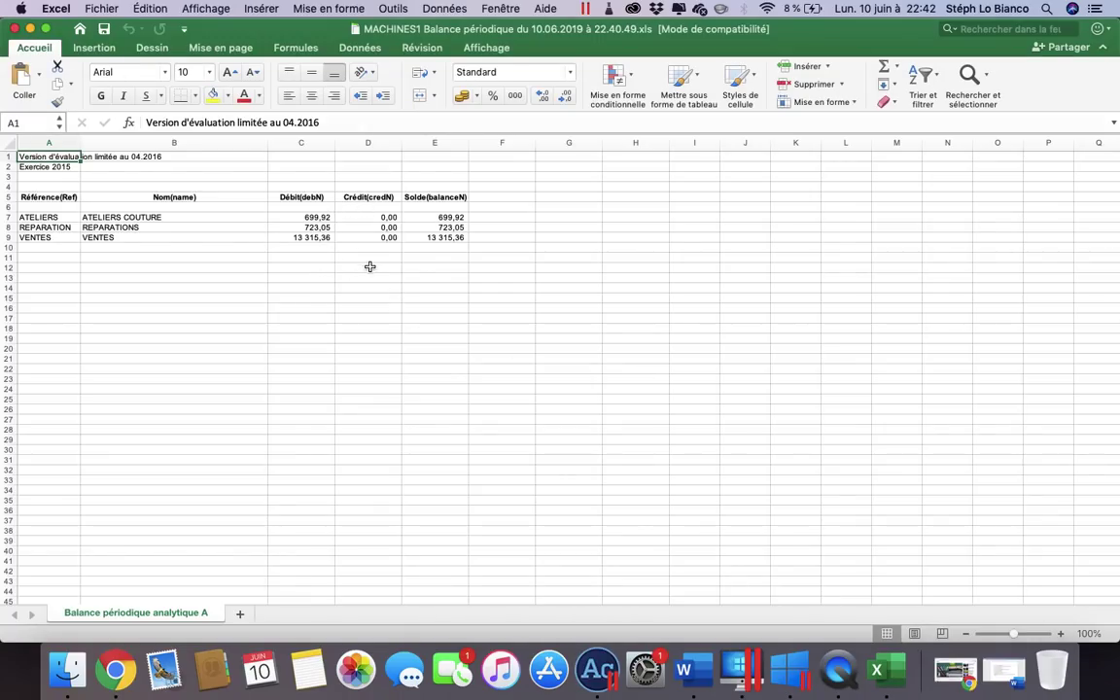
Step: Clear the Crédit column cells D5:D10 and total the Solde values E7:E9 with SOMME in cell E12
drag(369, 199, 386, 252)
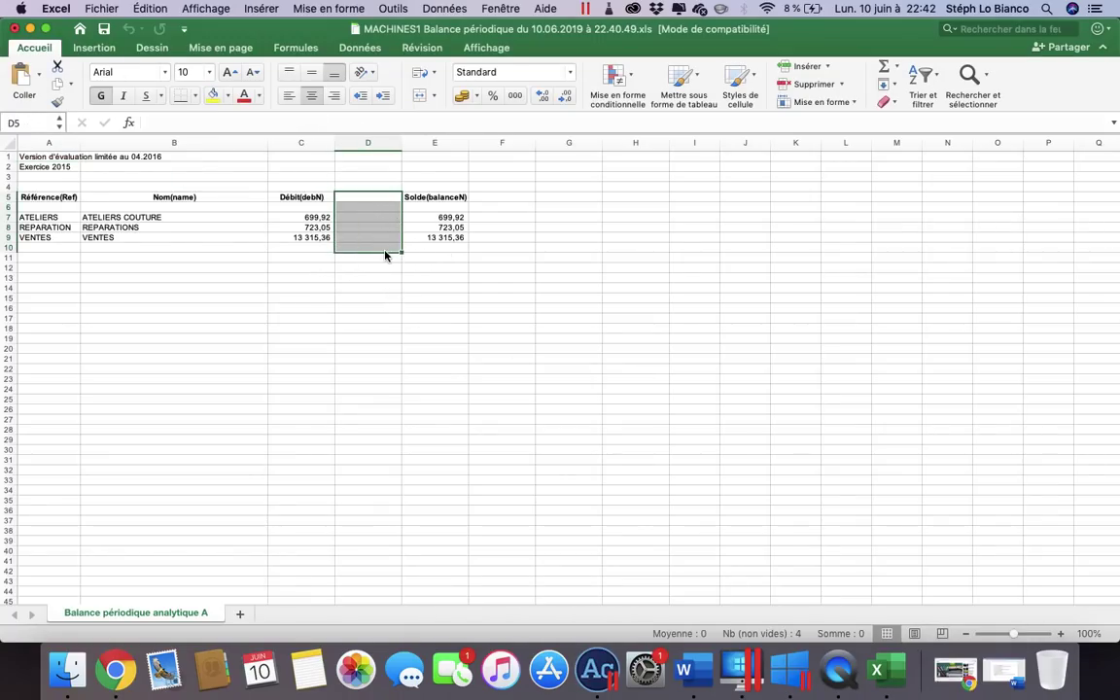
key(Delete)
click(438, 269)
text(=SO)
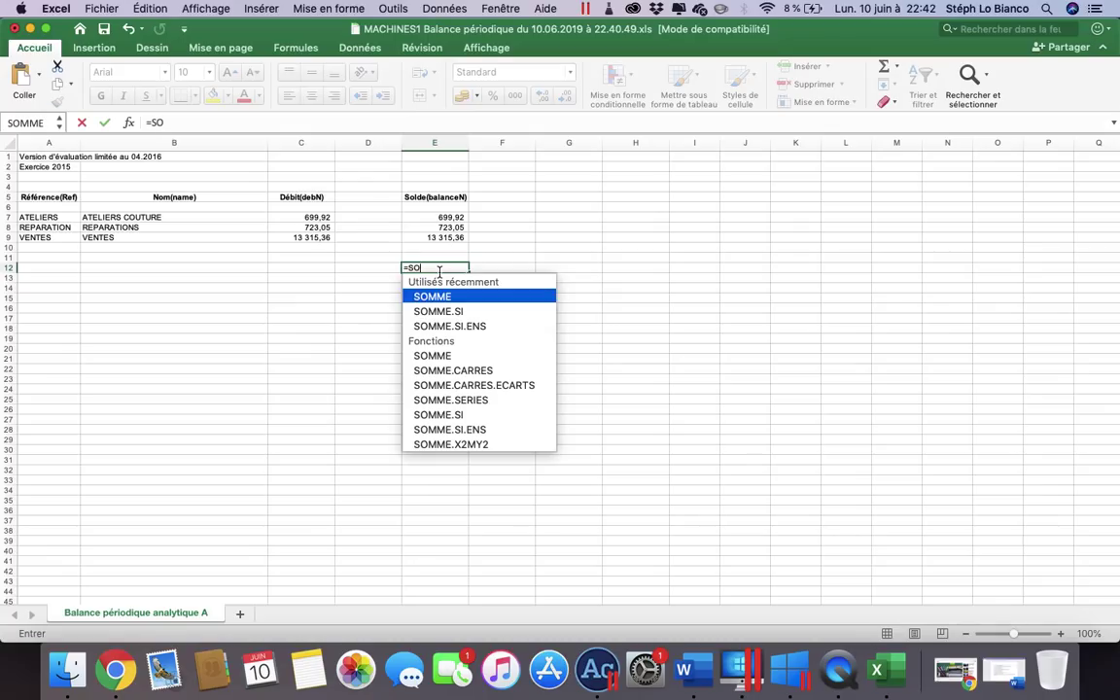
key(Tab)
click(442, 226)
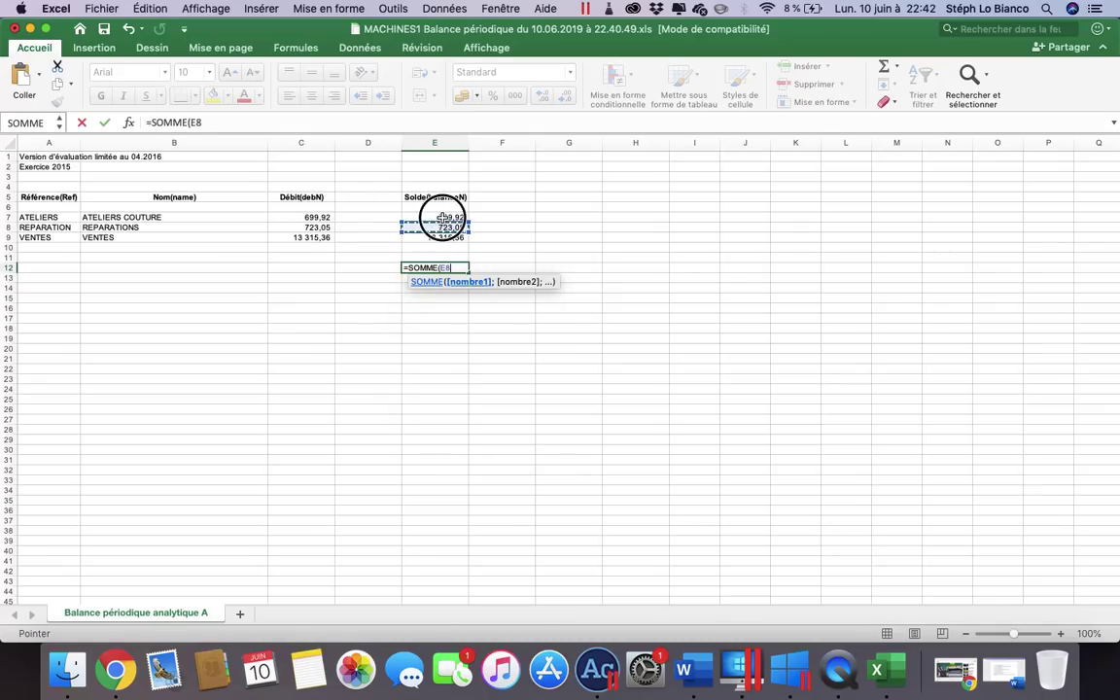
drag(442, 217, 443, 238)
key(Return)
Step: Label the Solde total as "somme du ca" in cell D12
key(Up)
key(Left)
text(somme du ca)
key(Return)
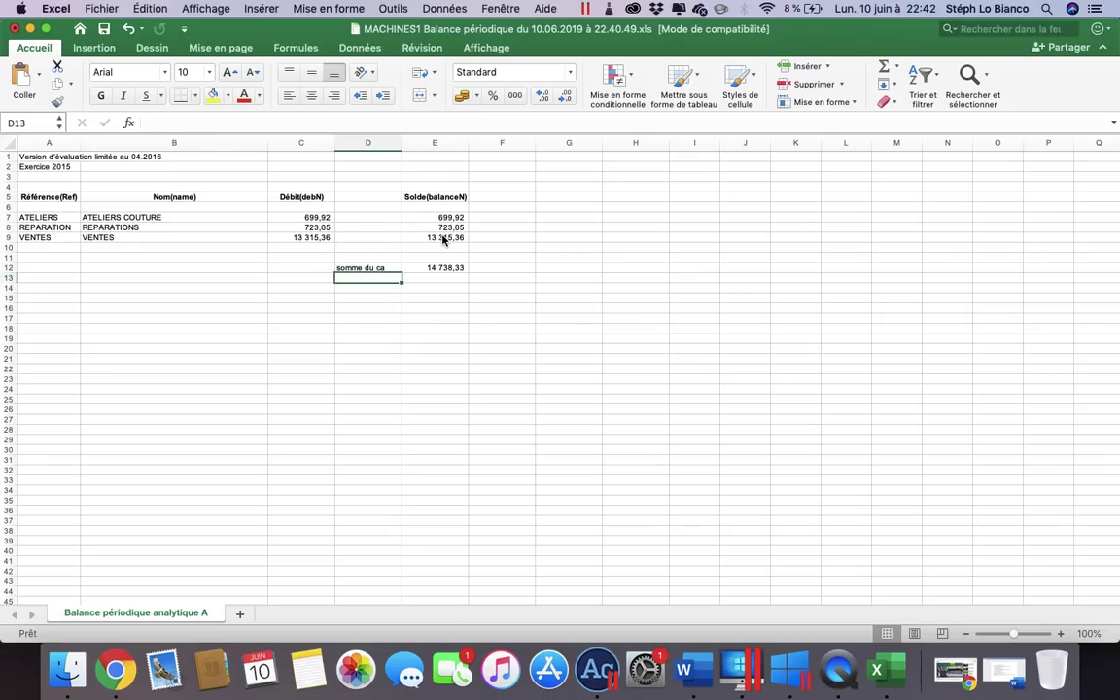
Step: Add the heading PRORATA in F5 and calculate the ATELIERS share in F7 as =E7/E12
click(499, 198)
text(PROT)
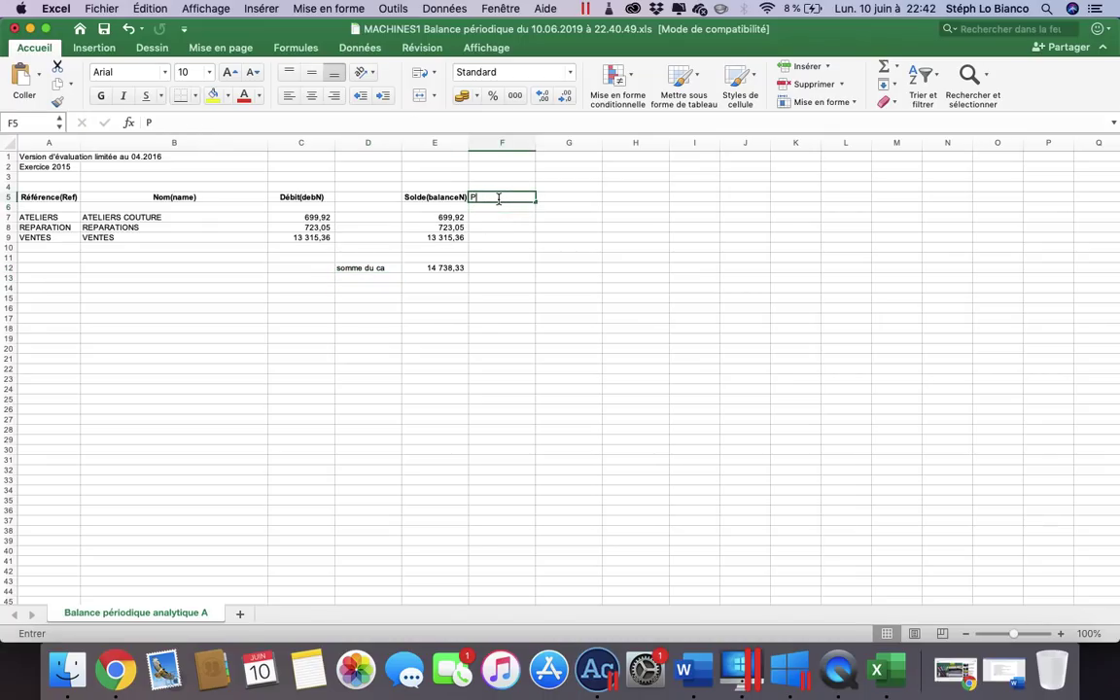
key(Return)
key(Return)
text(=)
key(Left)
text(*)
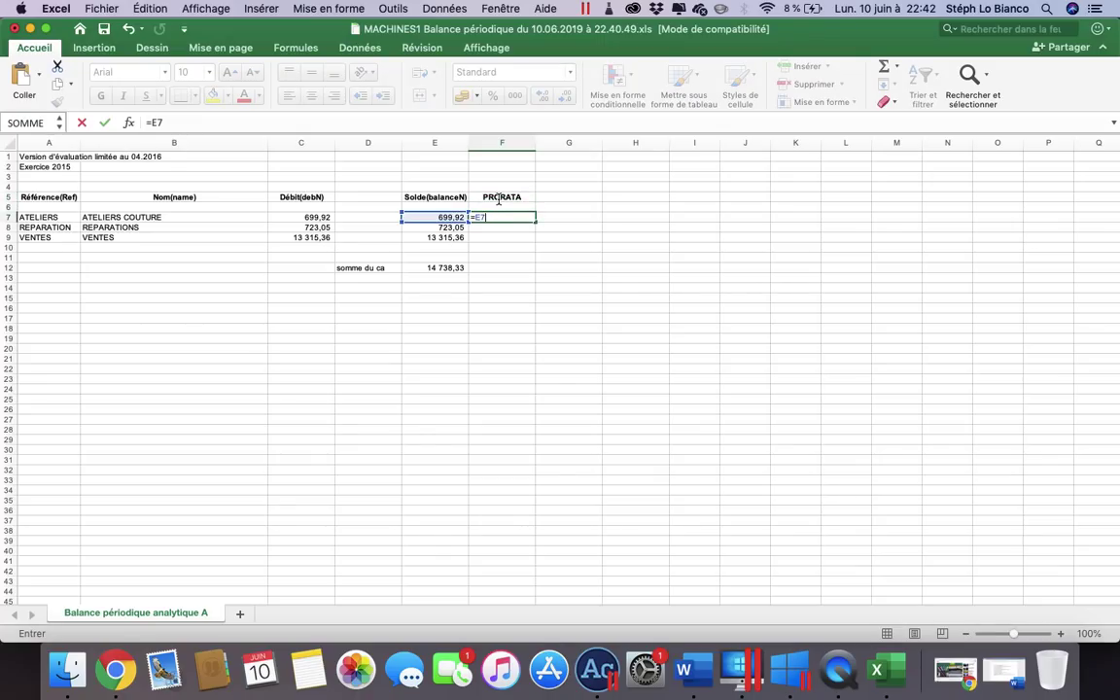
click(461, 268)
key(Return)
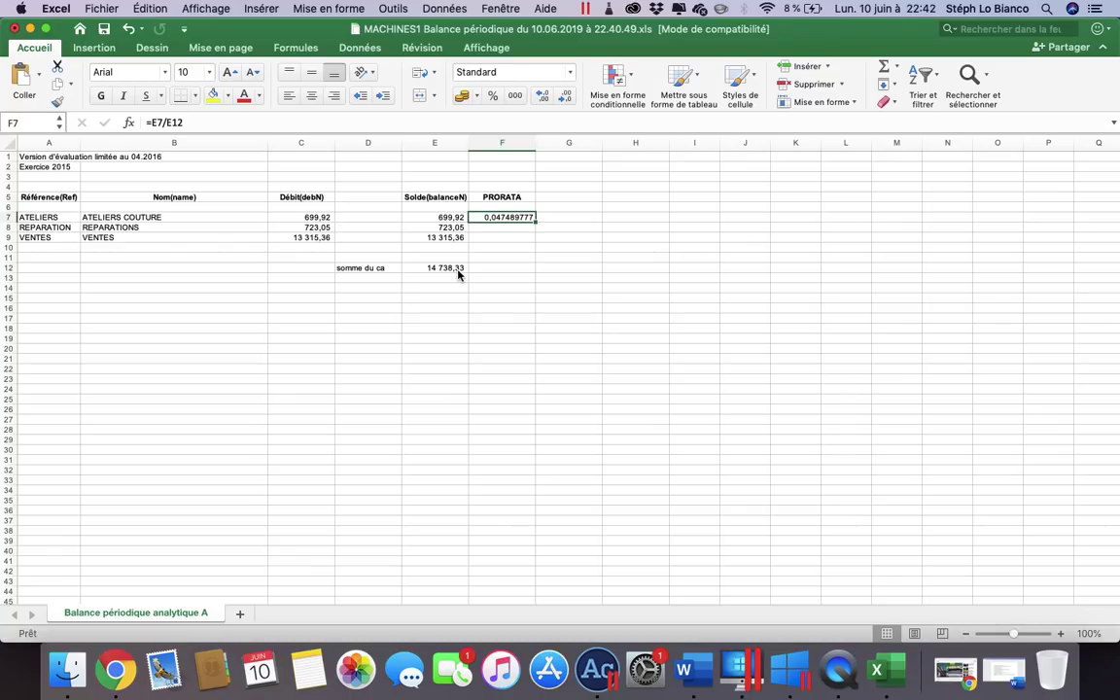
click(152, 122)
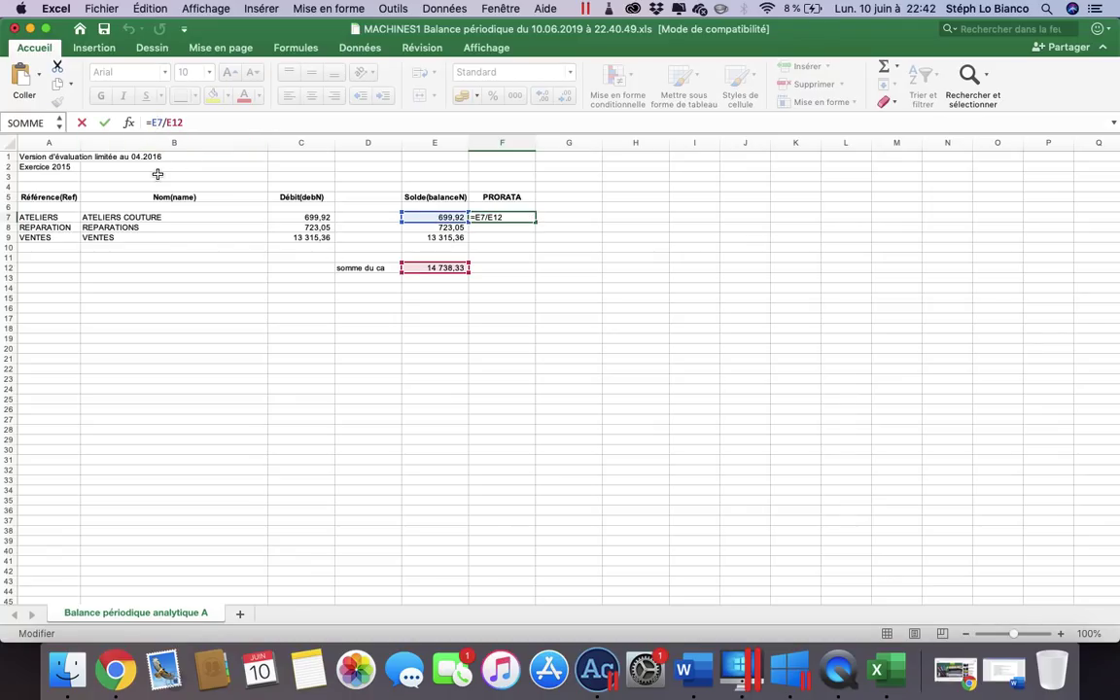
key(super+f)
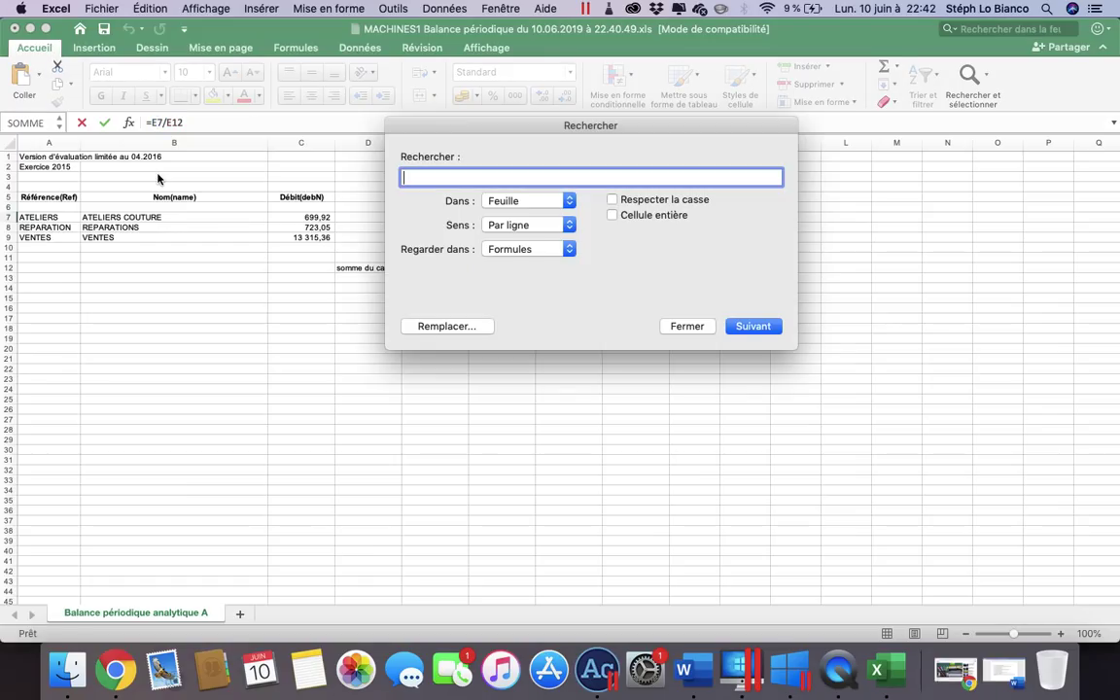
click(683, 329)
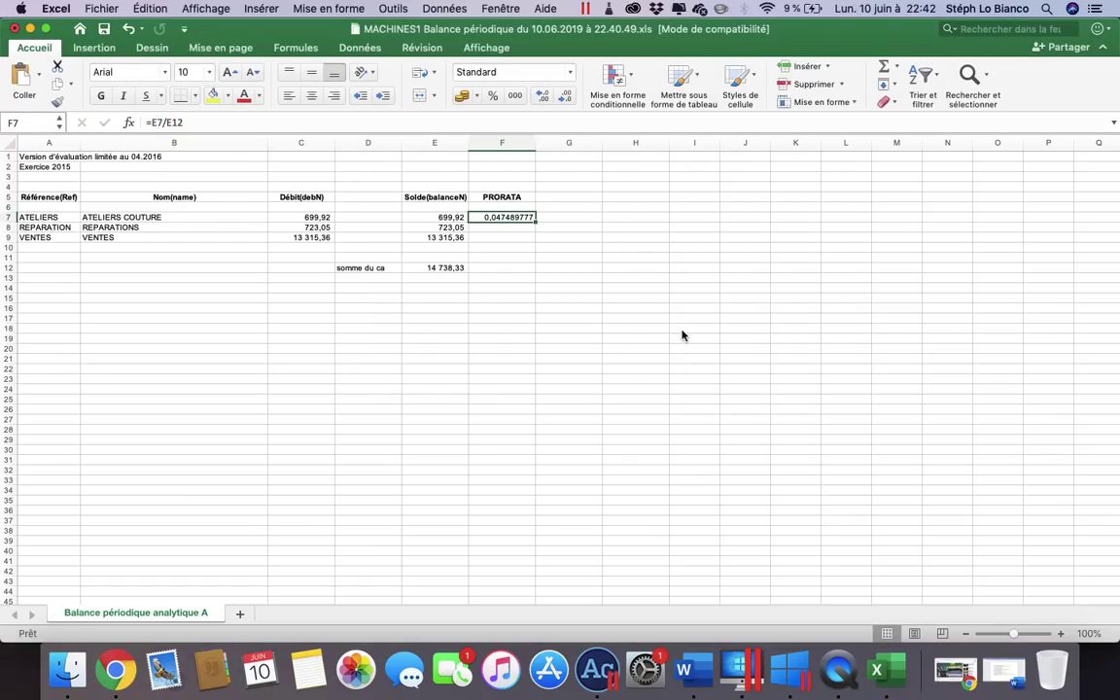
Step: Clear cell F7 and re-enter the ATELIERS prorata formula as =E7/E12
key(BackSpace)
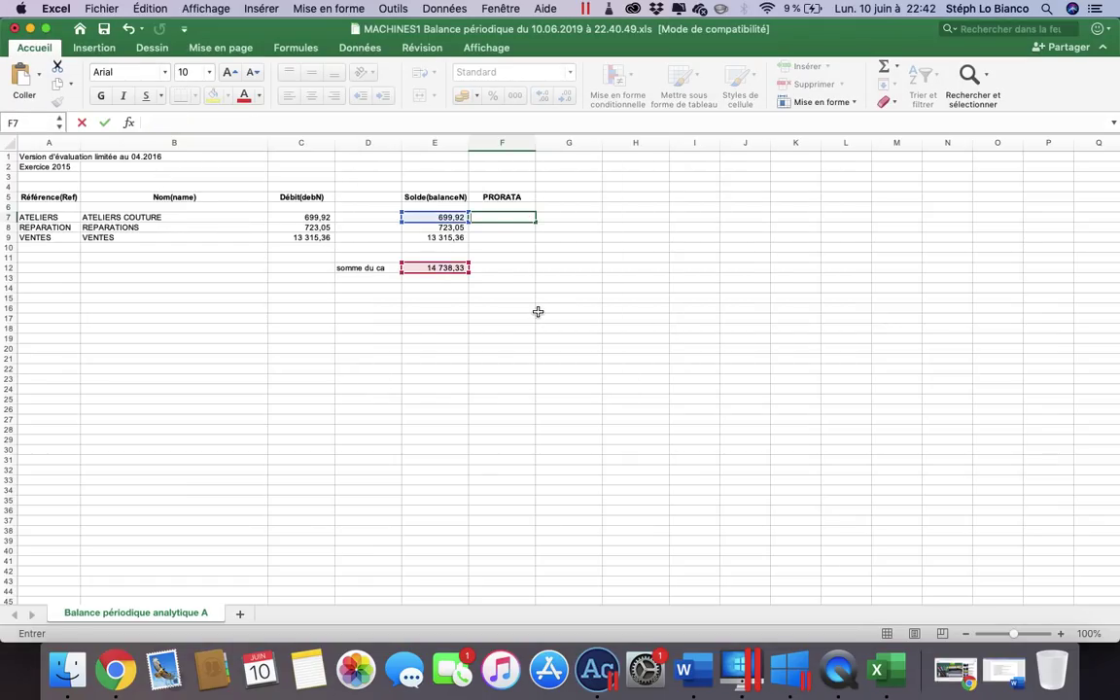
text(=)
key(Left)
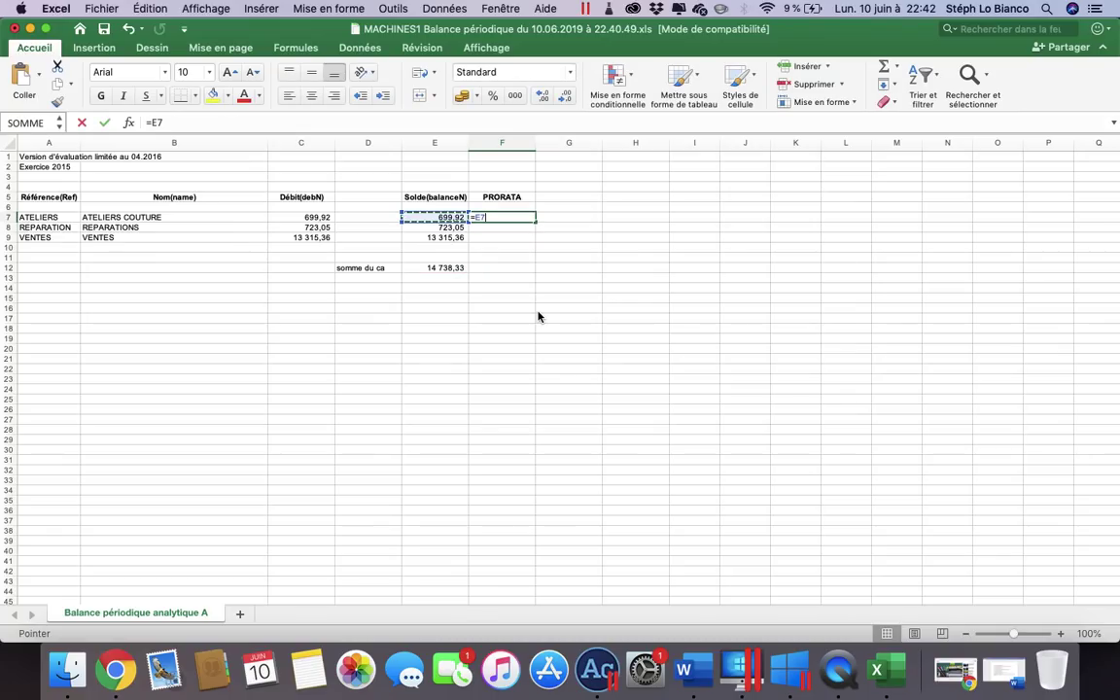
text(/)
key(Left)
key(Down)
key(Down)
key(Down)
key(Down)
key(Down)
key(Return)
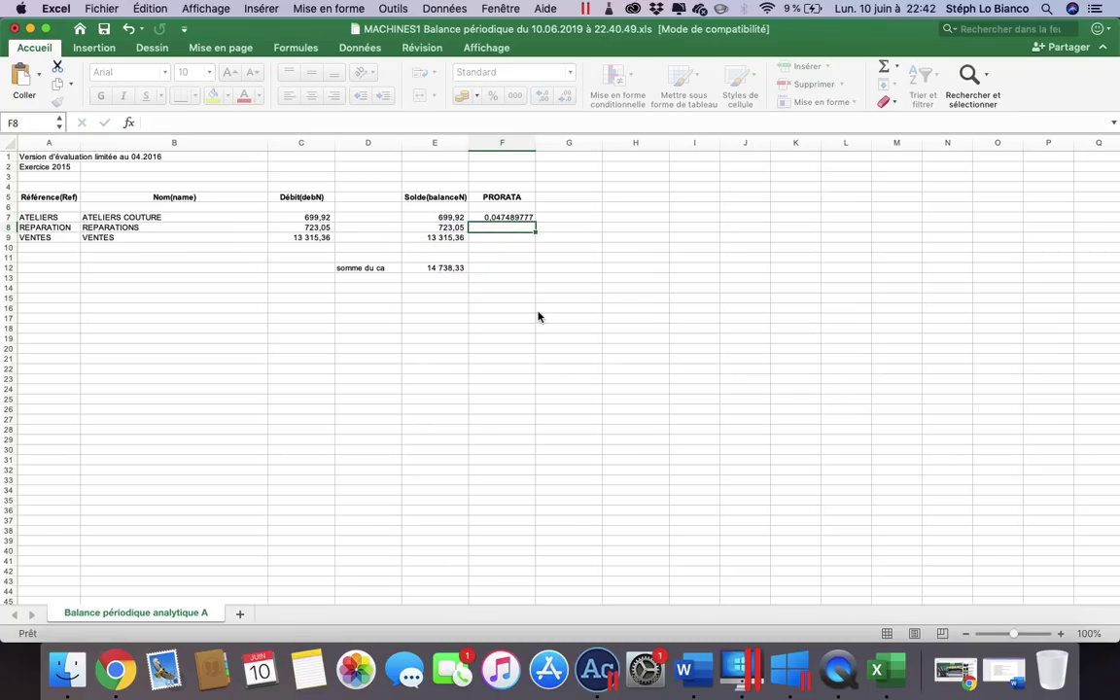
Step: Calculate the REPARATION prorata in F8 as =E8/E12
key(Up)
key(Down)
text(=)
key(Left)
text(/)
key(Left)
key(Down)
key(Down)
key(Down)
key(Down)
key(Return)
Step: Calculate the VENTES prorata in F9 as =E9/E12
text(=)
key(Left)
text(/)
key(Left)
key(Down)
key(Down)
key(Down)
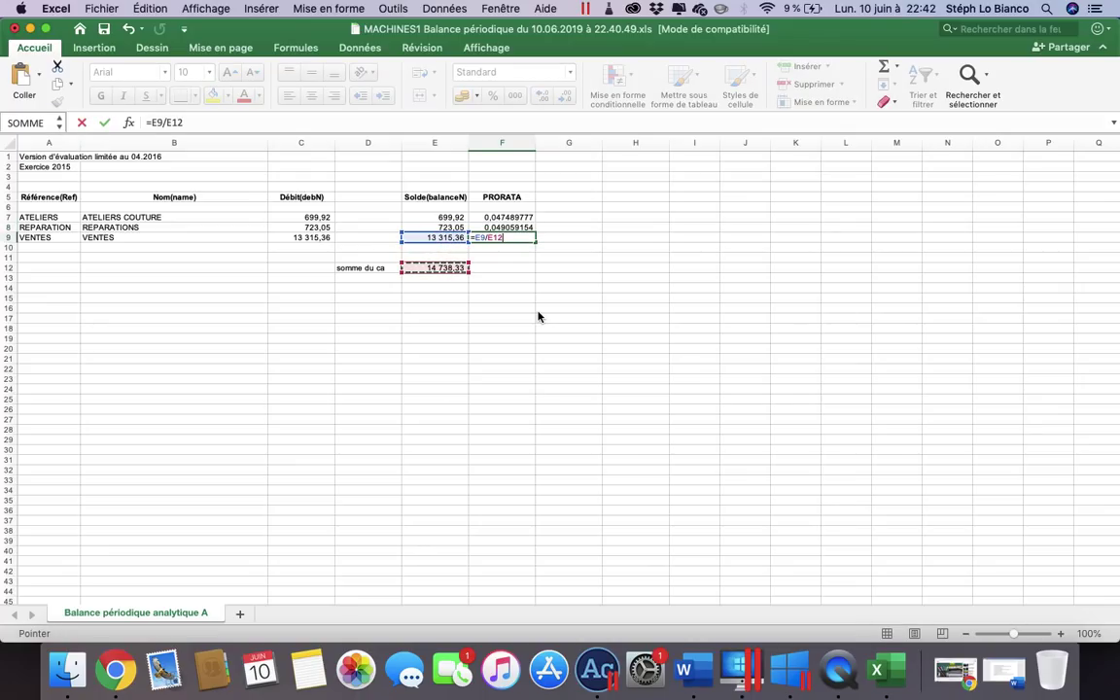
key(Return)
Step: Try percentage, decimal-place and currency formatting on the PRORATA values in F7:F9
drag(491, 217, 516, 240)
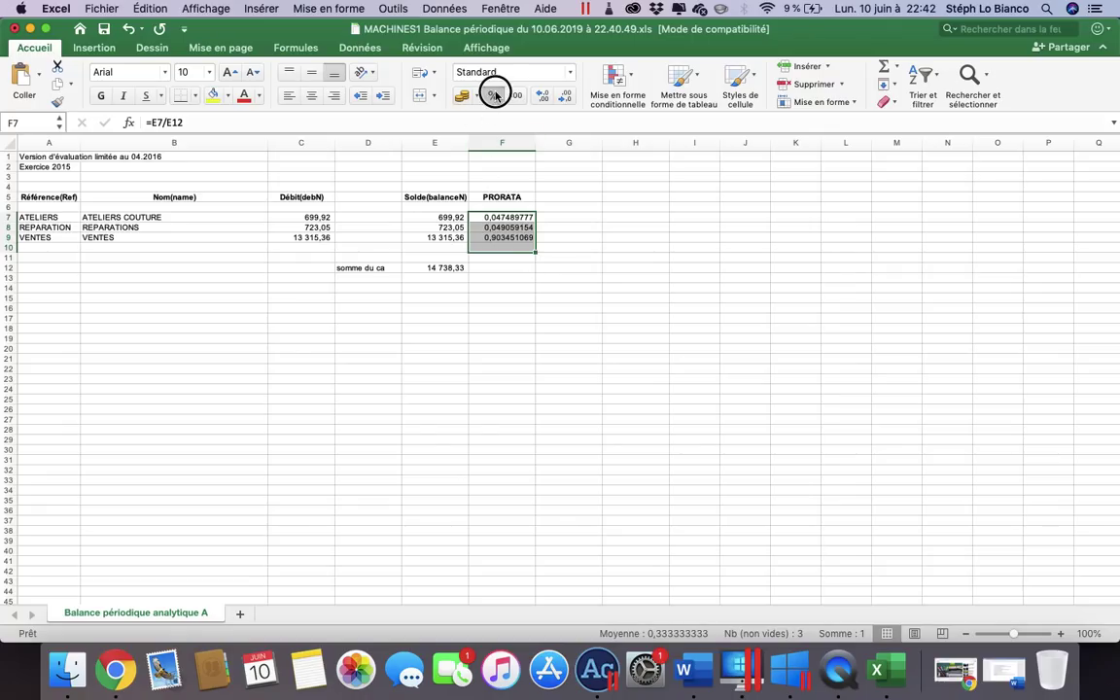
click(532, 286)
drag(521, 218, 525, 239)
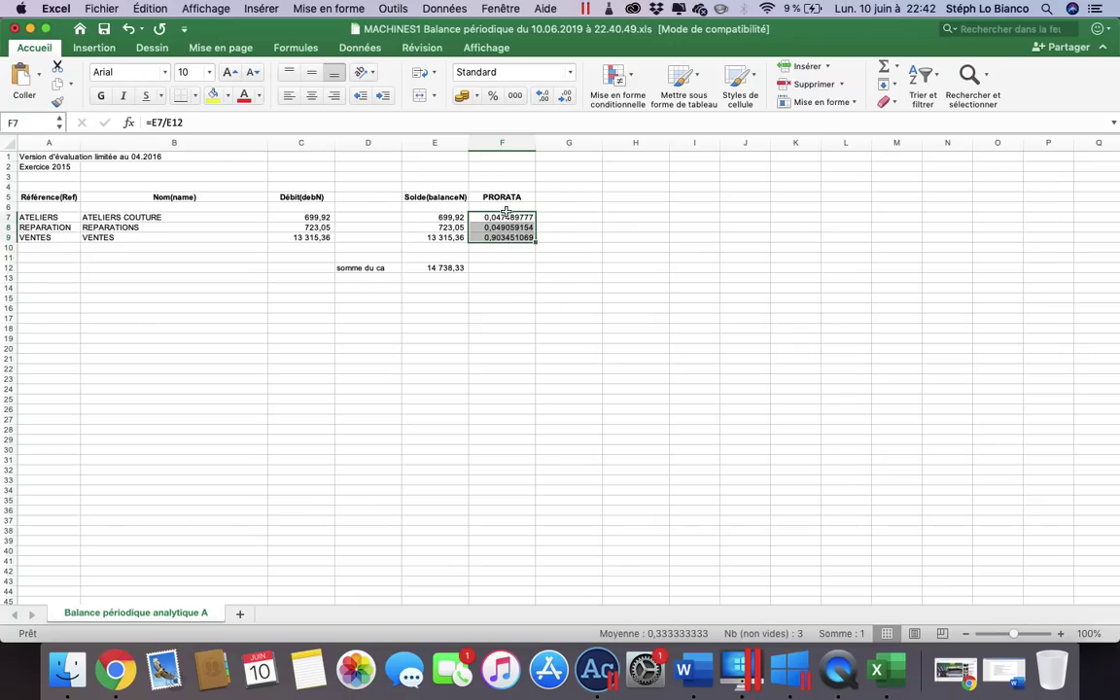
click(542, 96)
click(542, 96)
click(565, 95)
click(565, 95)
click(459, 99)
click(477, 95)
key(Escape)
drag(491, 227, 512, 213)
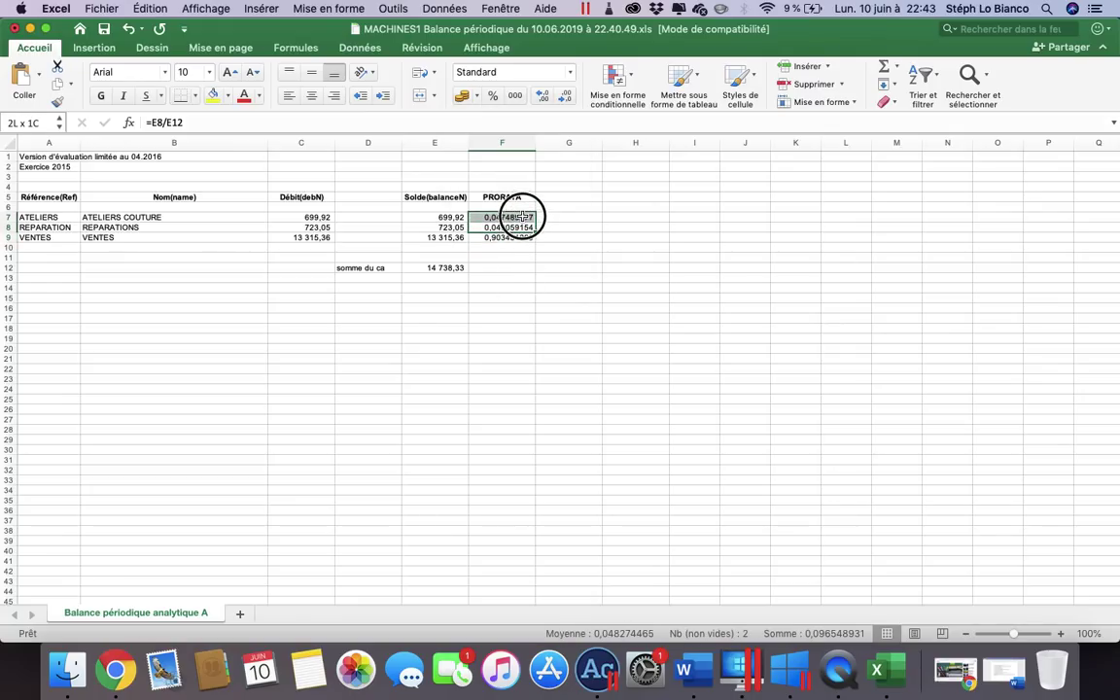
drag(512, 268, 506, 220)
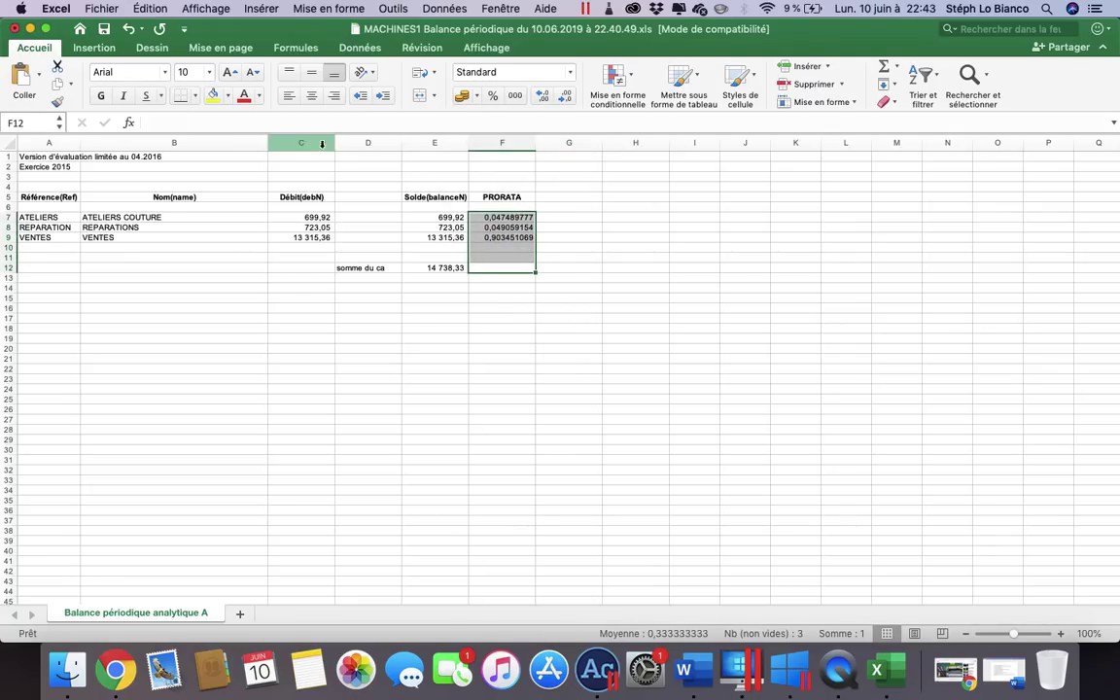
Step: Try expressing the ATELIERS prorata as a percentage by changing F7 to =E7/E12*100, and leave the formula in F8 as =E8/E12
click(501, 220)
click(383, 119)
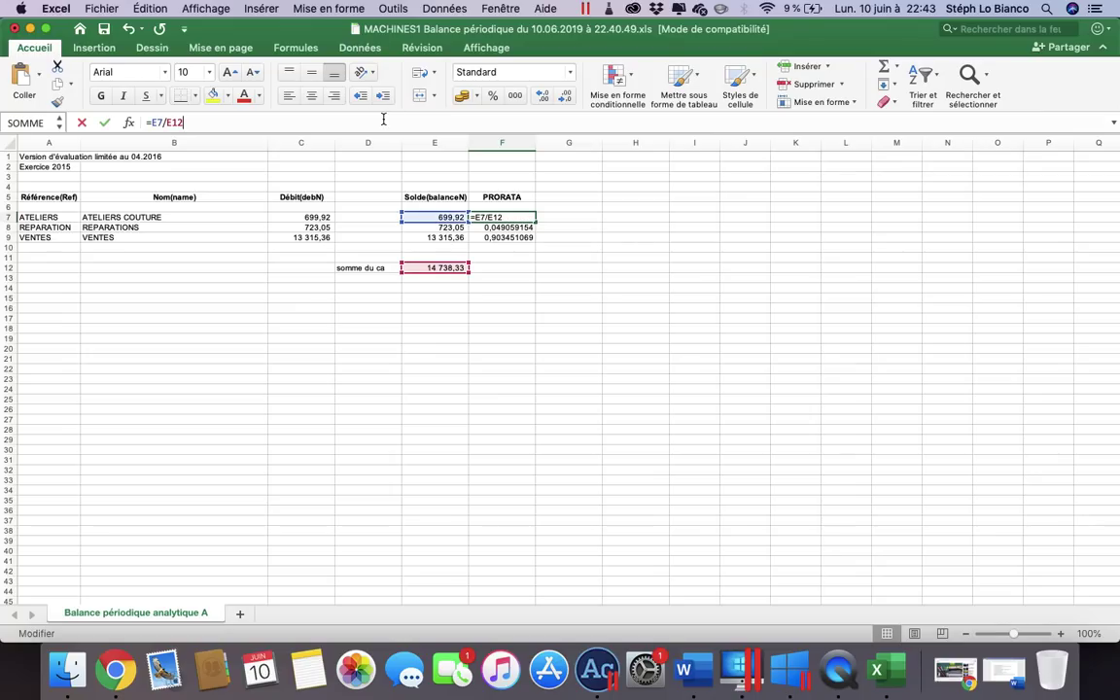
text(*100)
key(Return)
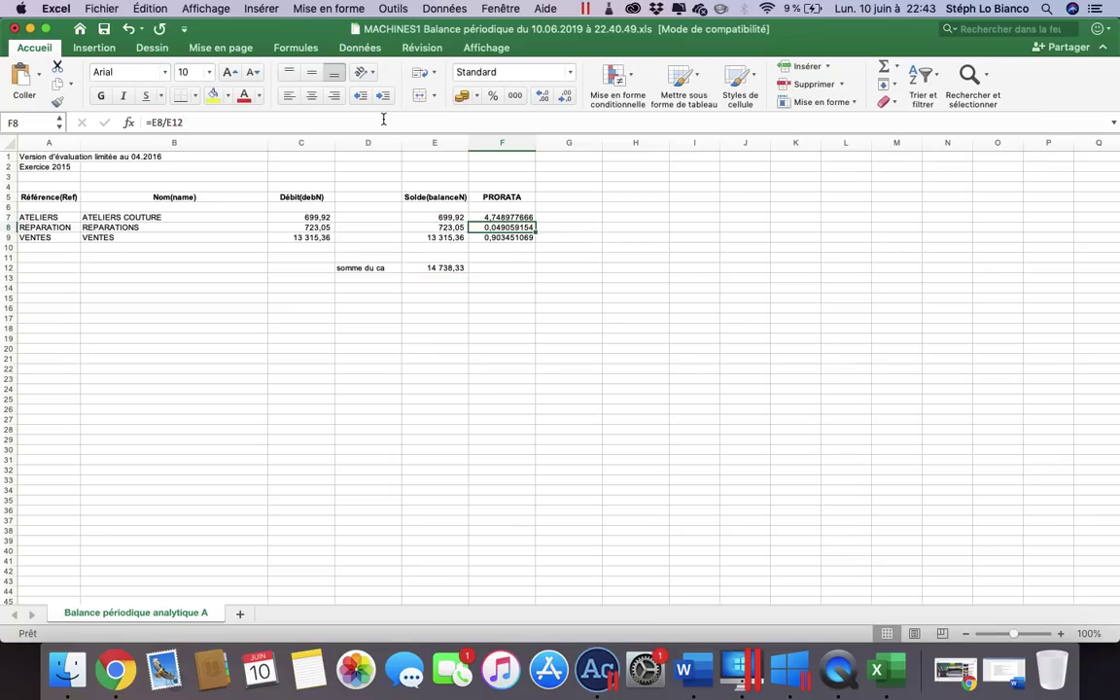
click(384, 119)
text(*)
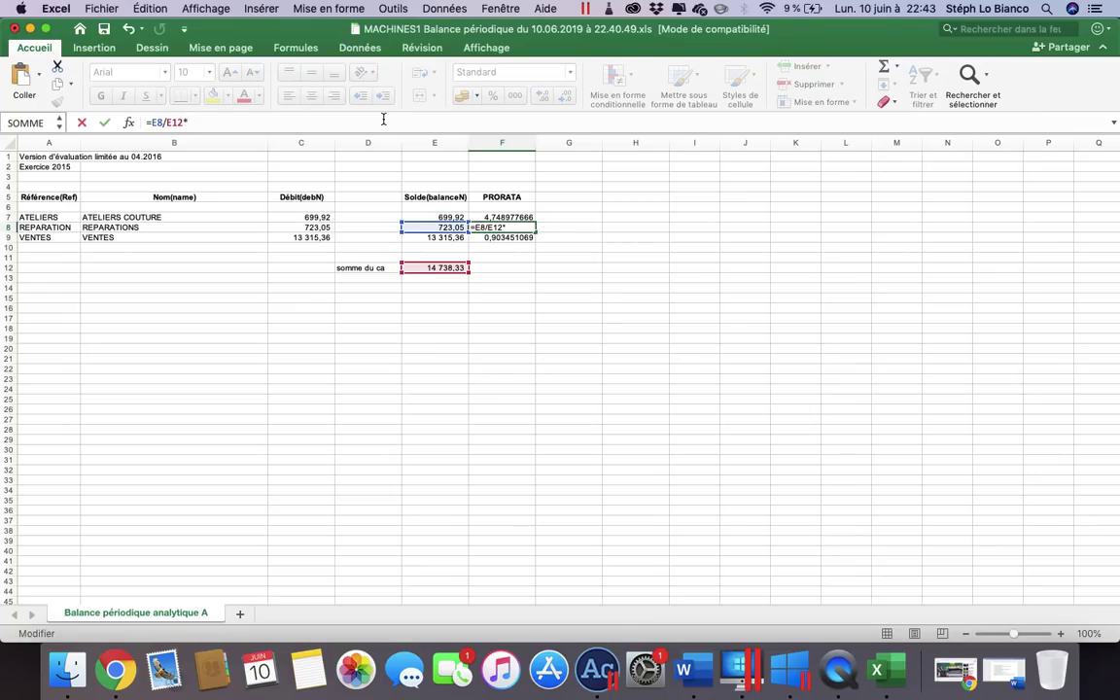
key(BackSpace)
key(Return)
Step: Remove the multiplication by 100 from the ATELIERS prorata formula in F7
key(Up)
key(Up)
click(383, 119)
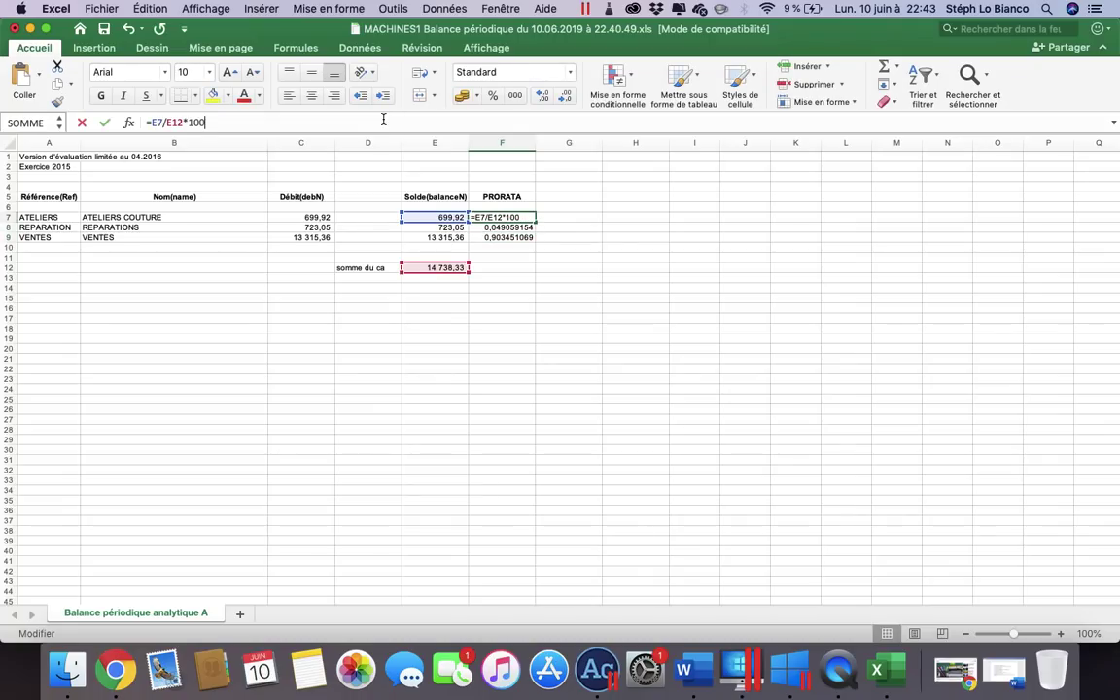
key(Return)
Step: Label cell D14 as SOMME ANA
key(Up)
key(Right)
key(Up)
key(Up)
key(Down)
key(Down)
key(Down)
key(Down)
key(Down)
key(Left)
key(Up)
key(Up)
key(Up)
key(Down)
key(Down)
key(Down)
key(Left)
key(Down)
key(Down)
key(Down)
key(Down)
key(Left)
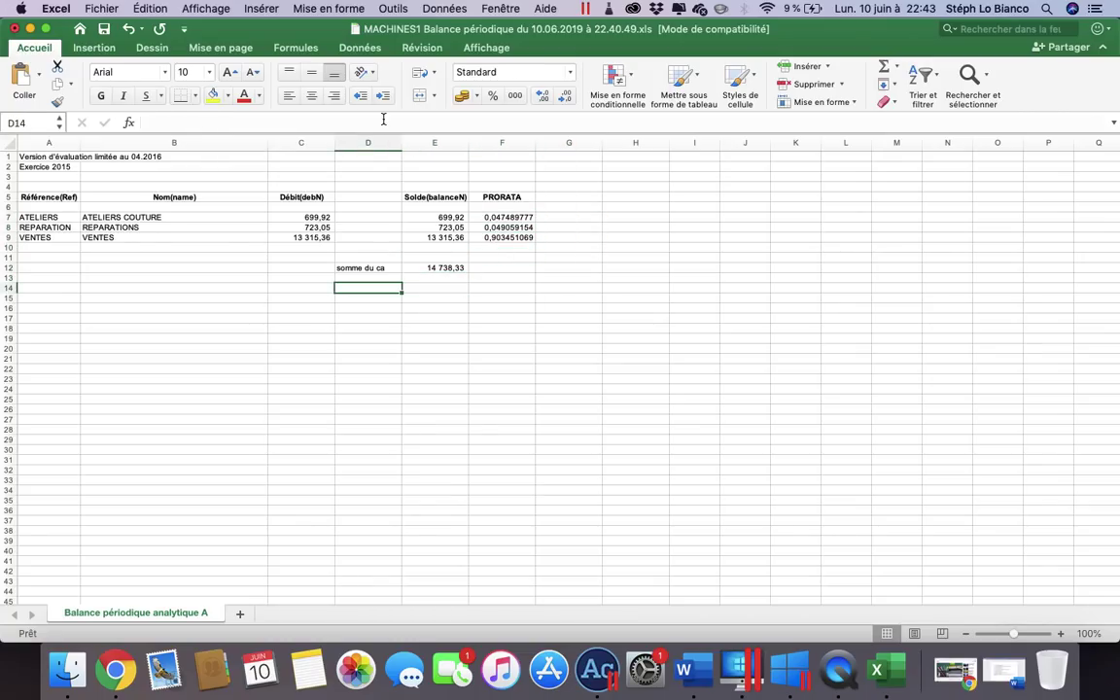
text(SOMME )
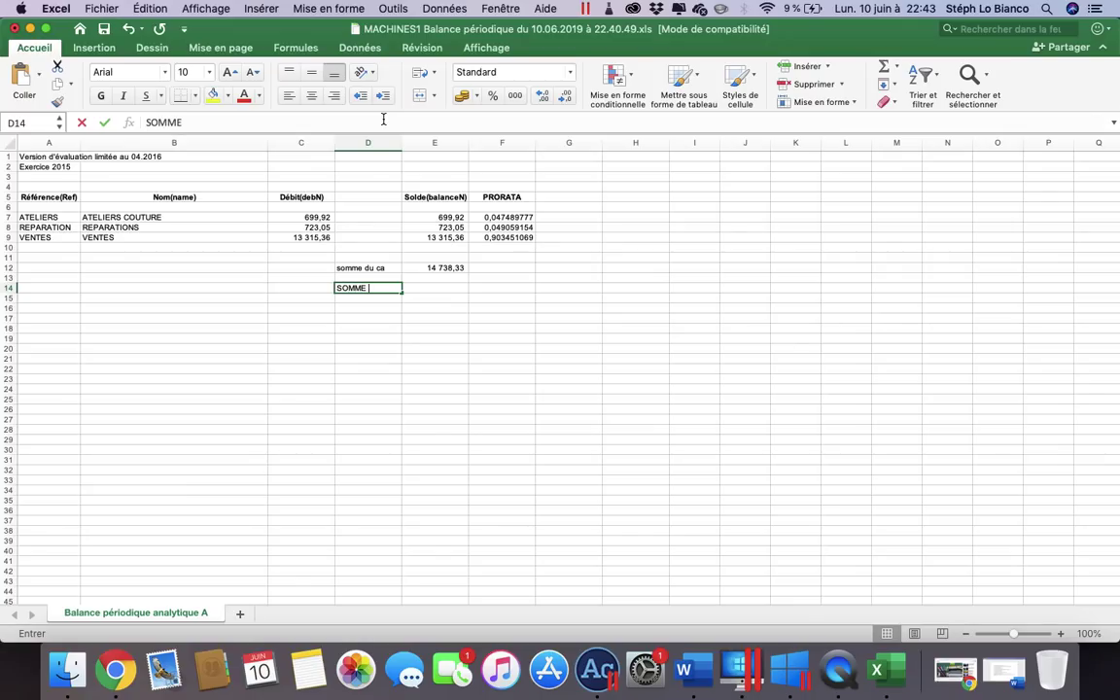
text(ANA)
Step: Consult the DEPARTEMENTS analytic balance in WinBooks and enter its total, 778,59, in cell E14 of the Excel sheet
key(Tab)
text(=)
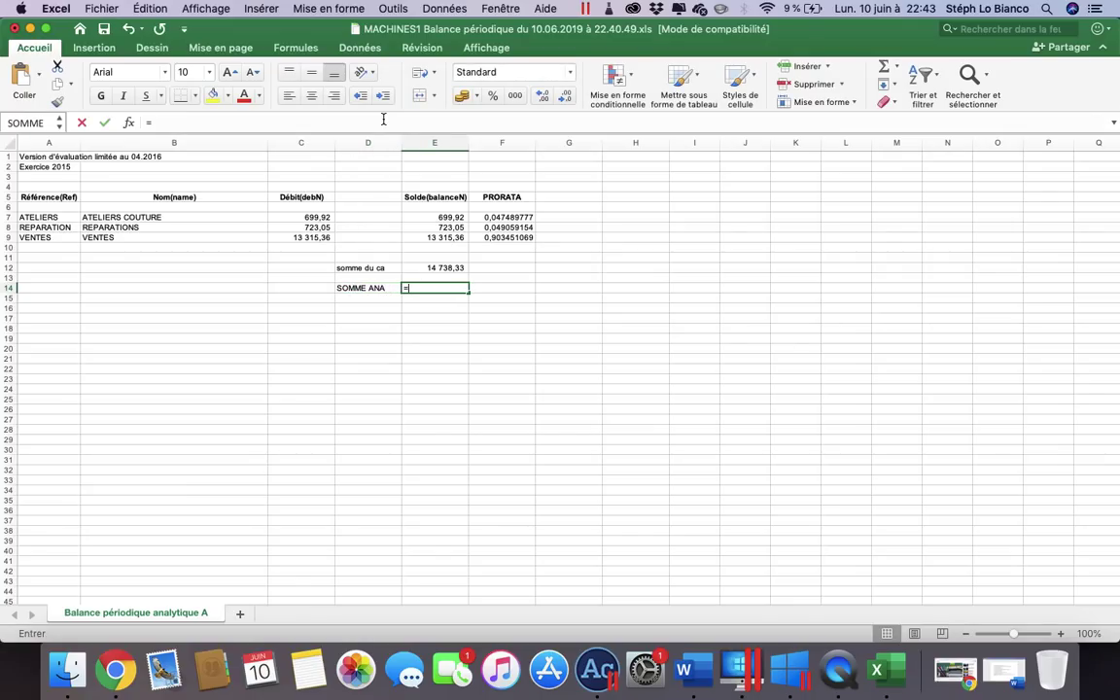
key(Escape)
key(ctrl+Right)
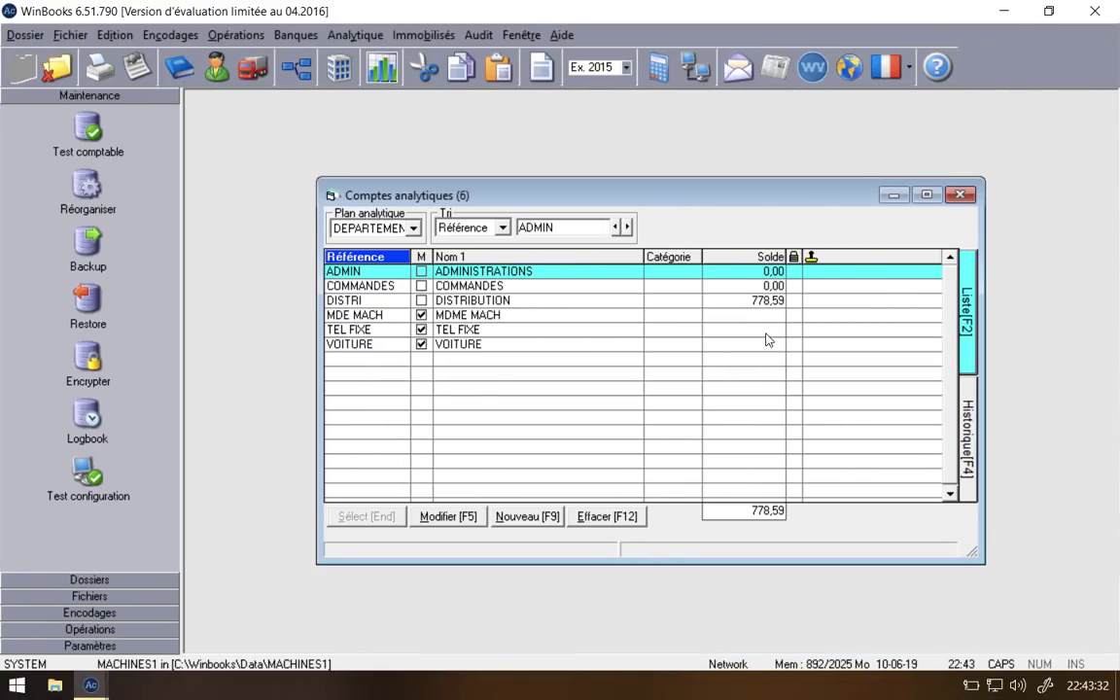
key(ctrl+Left)
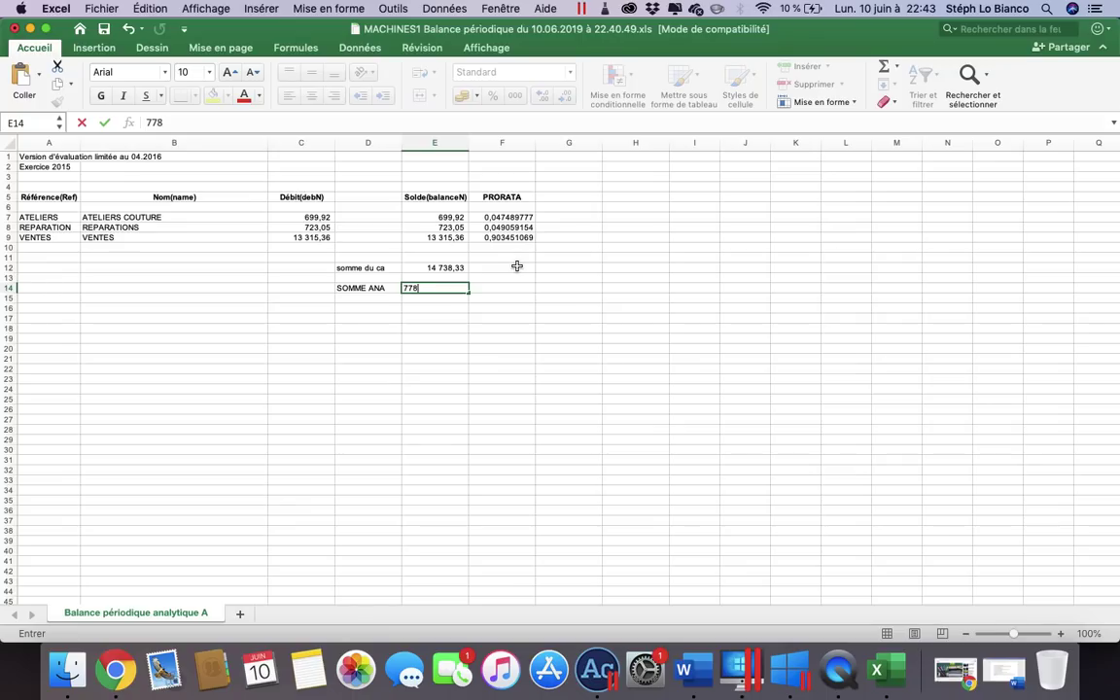
key(Right)
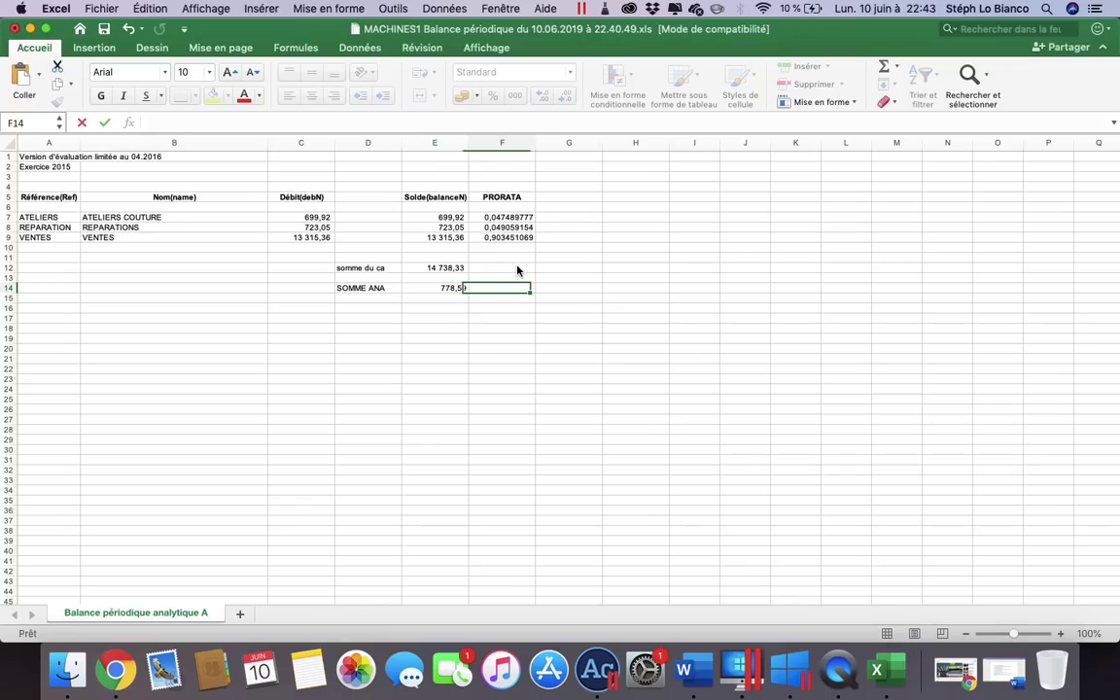
Step: Calculate the ATELIERS share of the indirect costs in G7 as =F7*E14
key(Right)
key(Up)
key(Up)
key(Up)
key(Up)
key(Up)
key(Up)
key(Up)
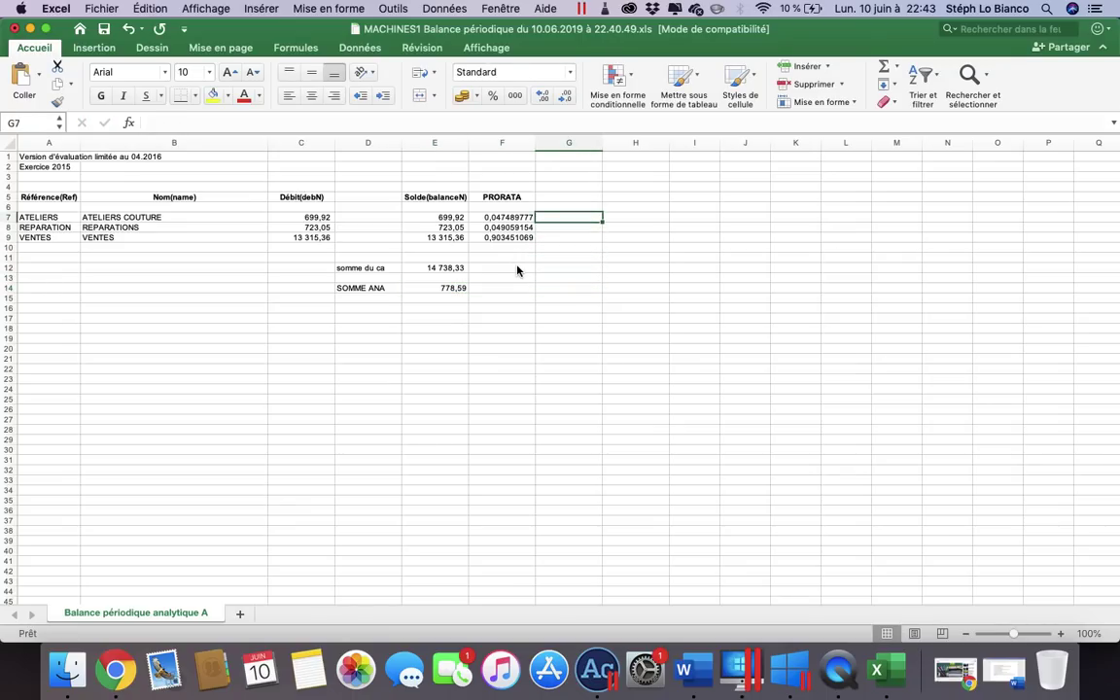
text(=)
key(Left)
text(*)
click(435, 287)
key(Return)
Step: Try to calculate the REPARATION share in G8 by combining F8 with E14
text(=)
key(Left)
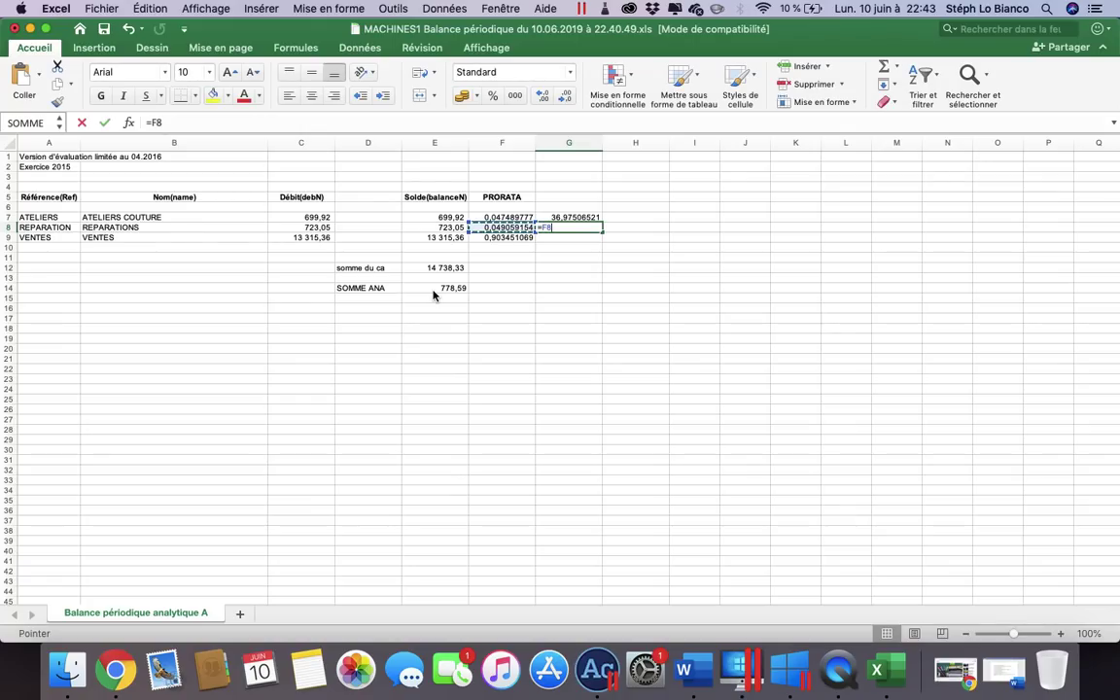
text(*)
click(435, 291)
key(Return)
Step: Calculate the VENTES share of the indirect costs in G9 as =F9*E14
text(=)
key(Left)
text(*)
click(435, 290)
key(Return)
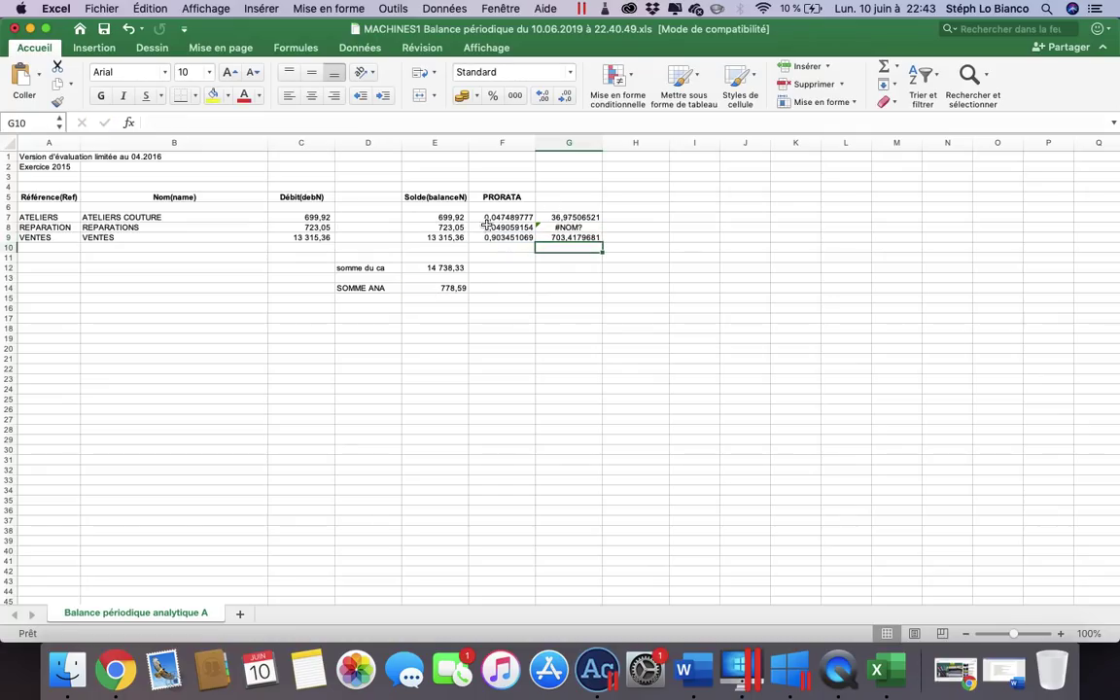
Step: Replace the faulty REPARATION share formula in G8 with =F8*E14
click(569, 227)
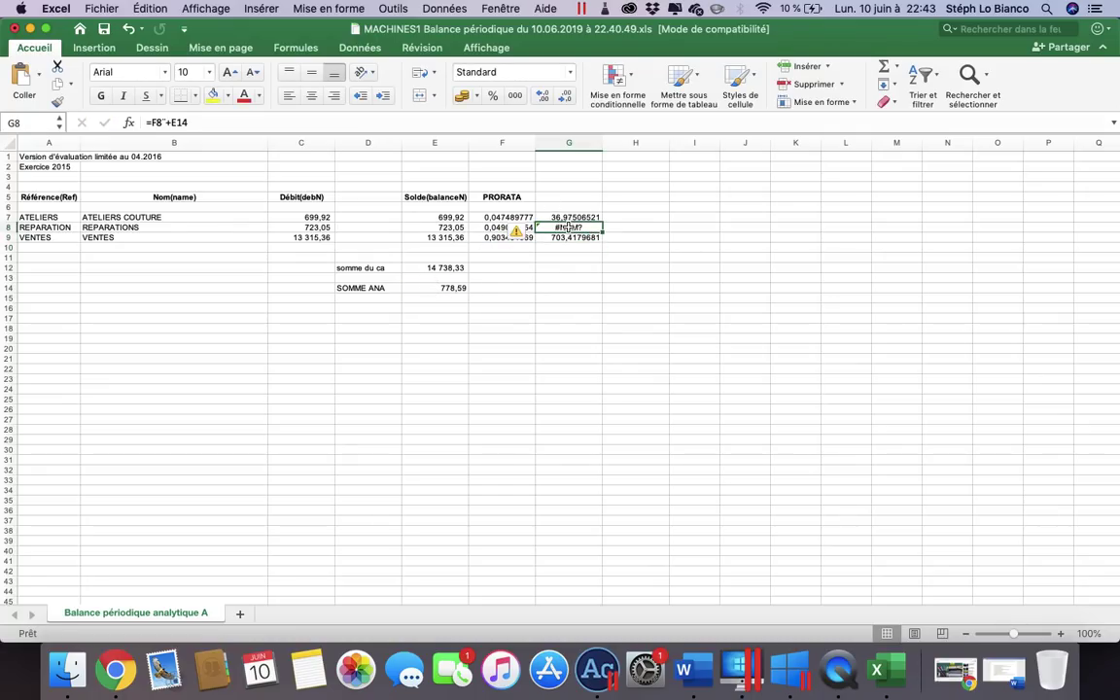
text(=)
click(514, 228)
text(*)
click(460, 279)
click(457, 288)
key(Return)
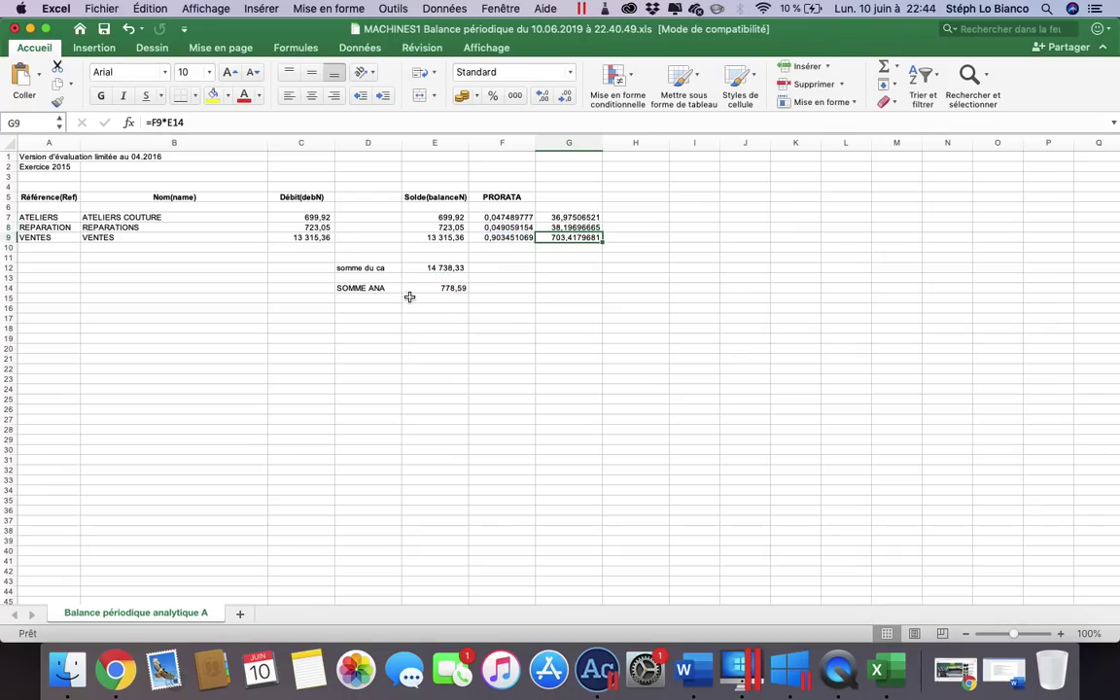
Step: Format the calculated shares in G7:G9 to two decimal places
drag(583, 217, 578, 237)
scroll(447, 344, up, 5)
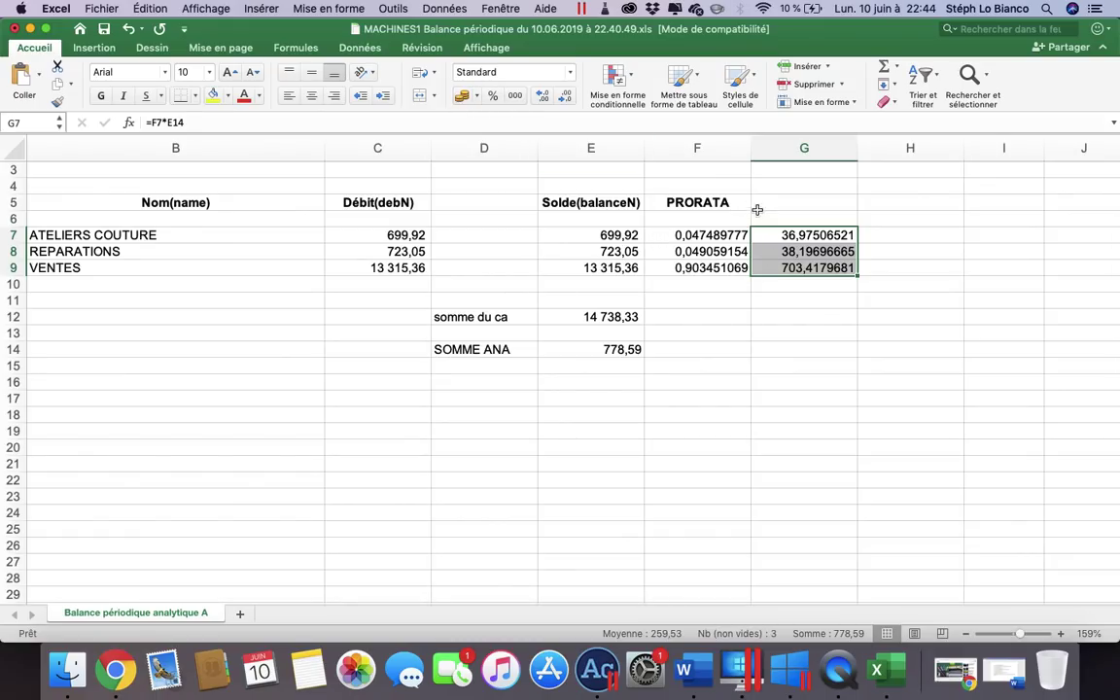
click(566, 95)
click(566, 95)
click(566, 95)
click(566, 96)
click(566, 95)
click(566, 95)
click(566, 95)
click(542, 96)
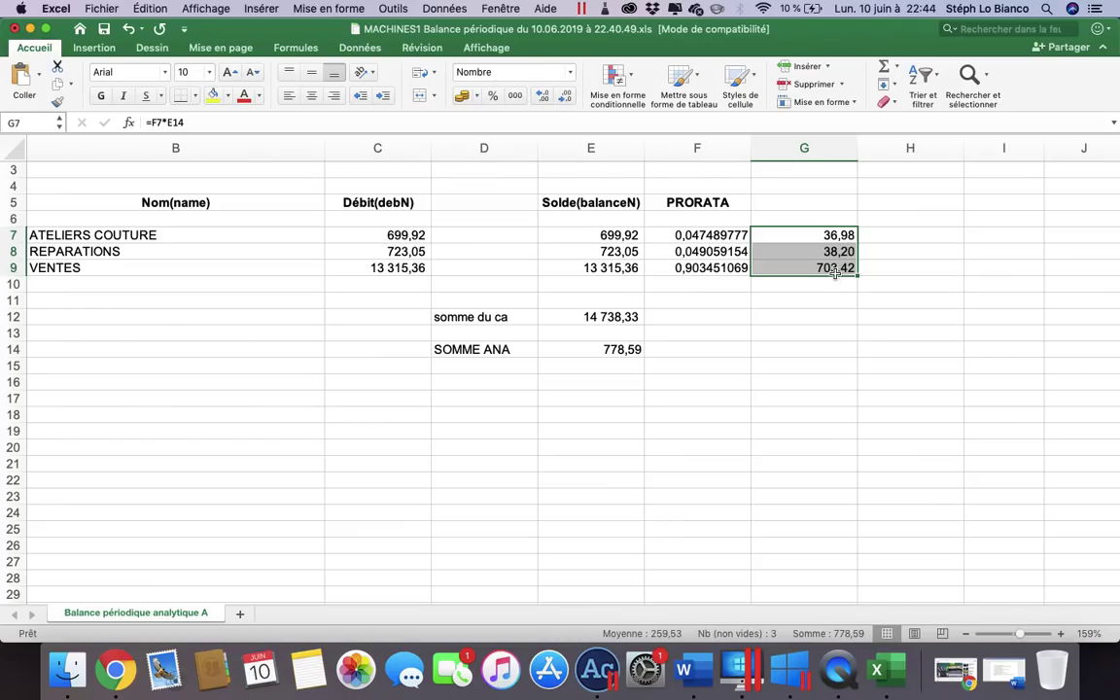
Step: Switch to WinBooks, close the analytic accounts list and open the Opérations diverses entry screen with journal JODANA
key(ctrl+Right)
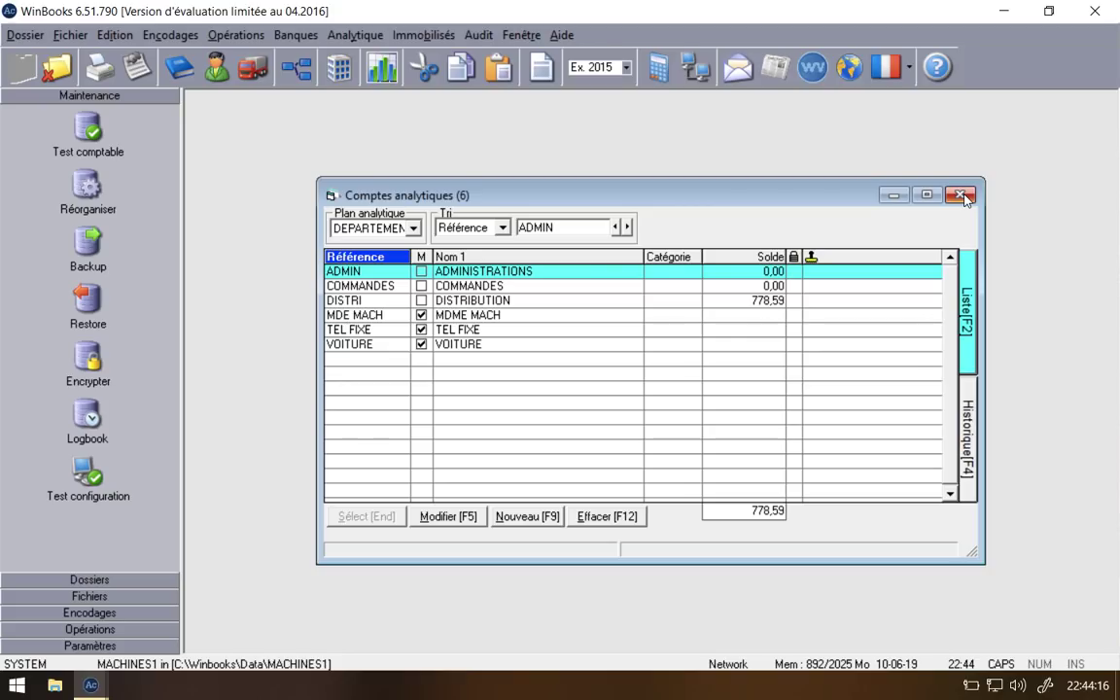
key(Escape)
click(170, 35)
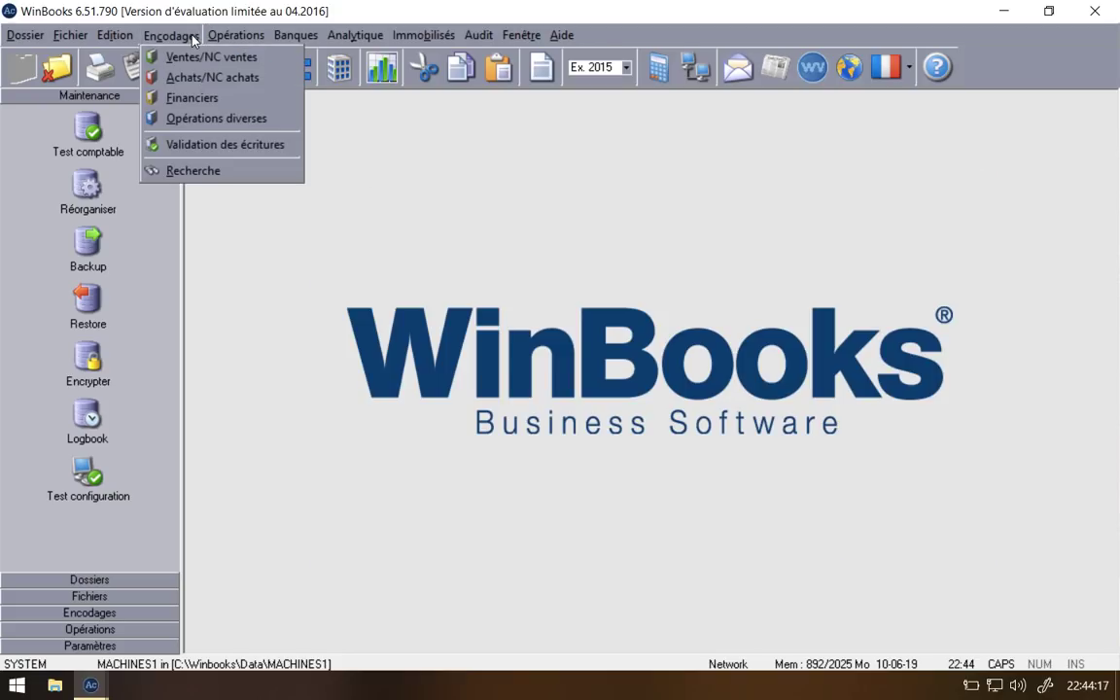
click(199, 119)
key(Return)
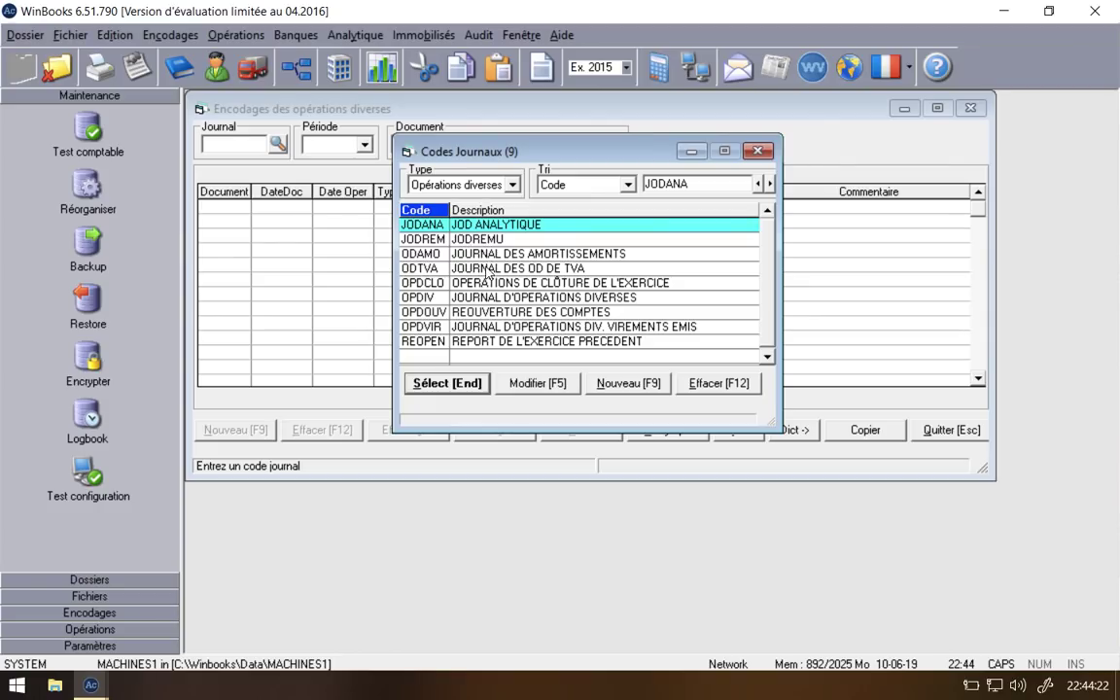
double_click(476, 224)
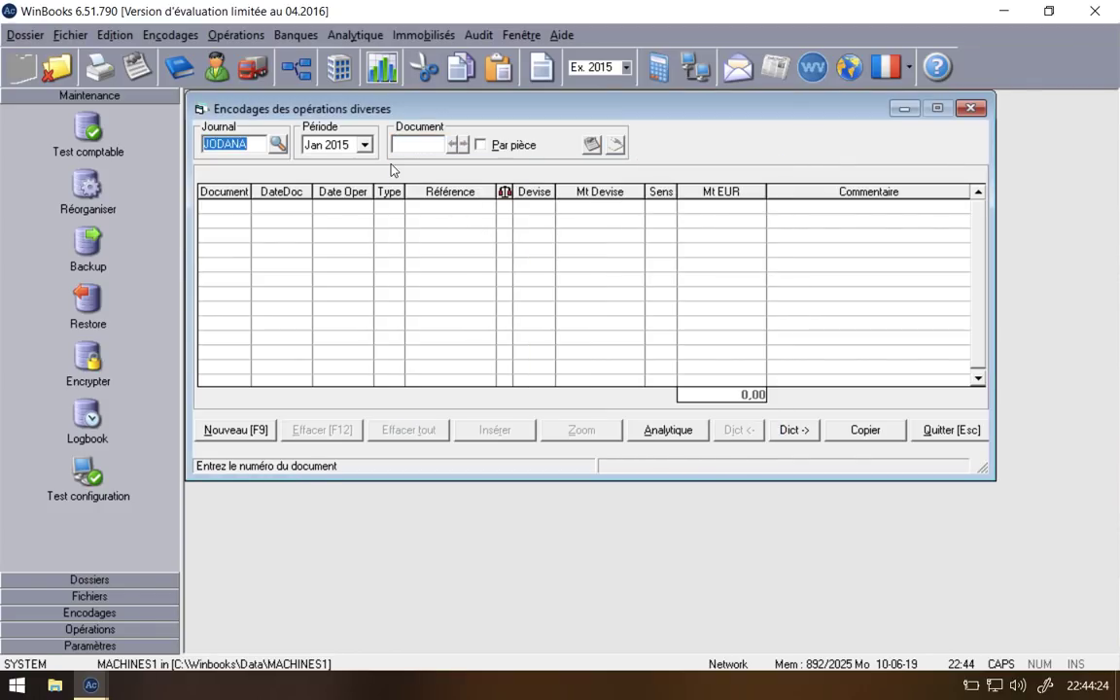
Step: Set the period of the JODANA journal entry to Nov 2015
key(o)
key(Return)
key(Return)
click(365, 144)
click(343, 240)
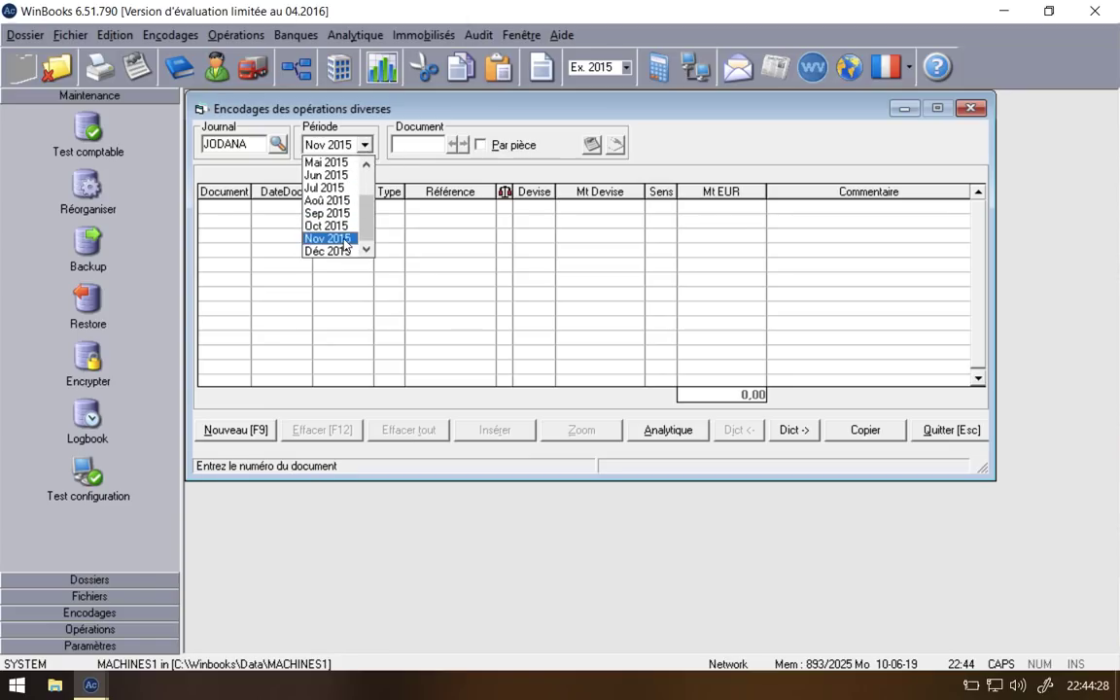
click(342, 240)
key(Return)
key(Return)
Step: Start a new document in the JODANA journal, dated 30/11/2015 for both document and operation
click(234, 430)
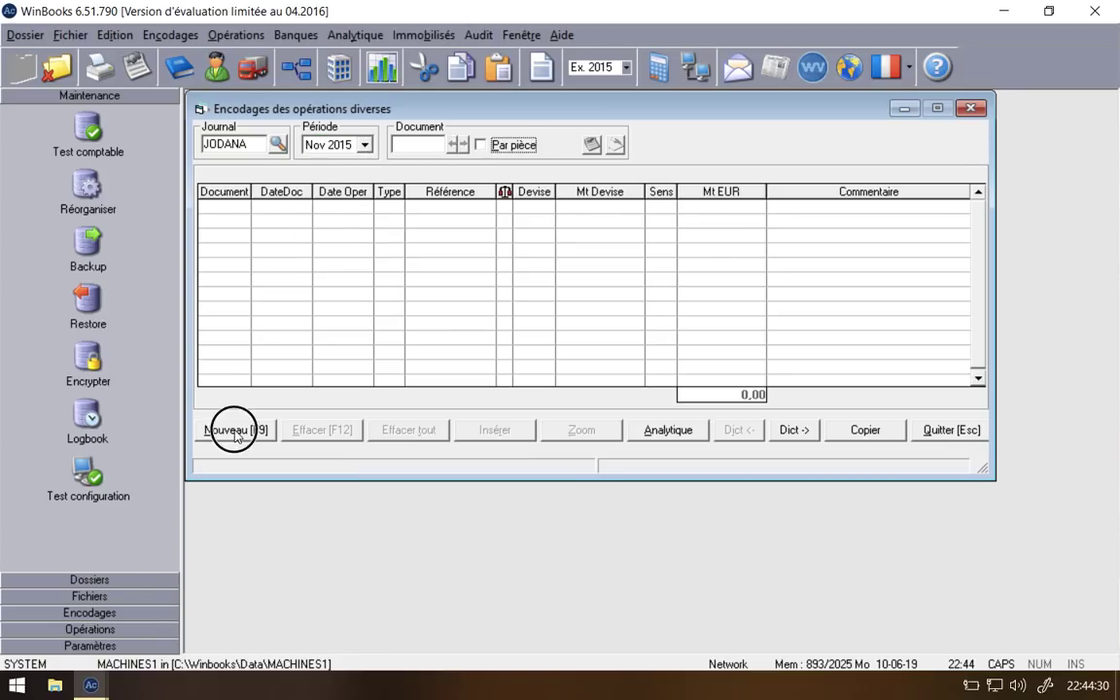
click(635, 295)
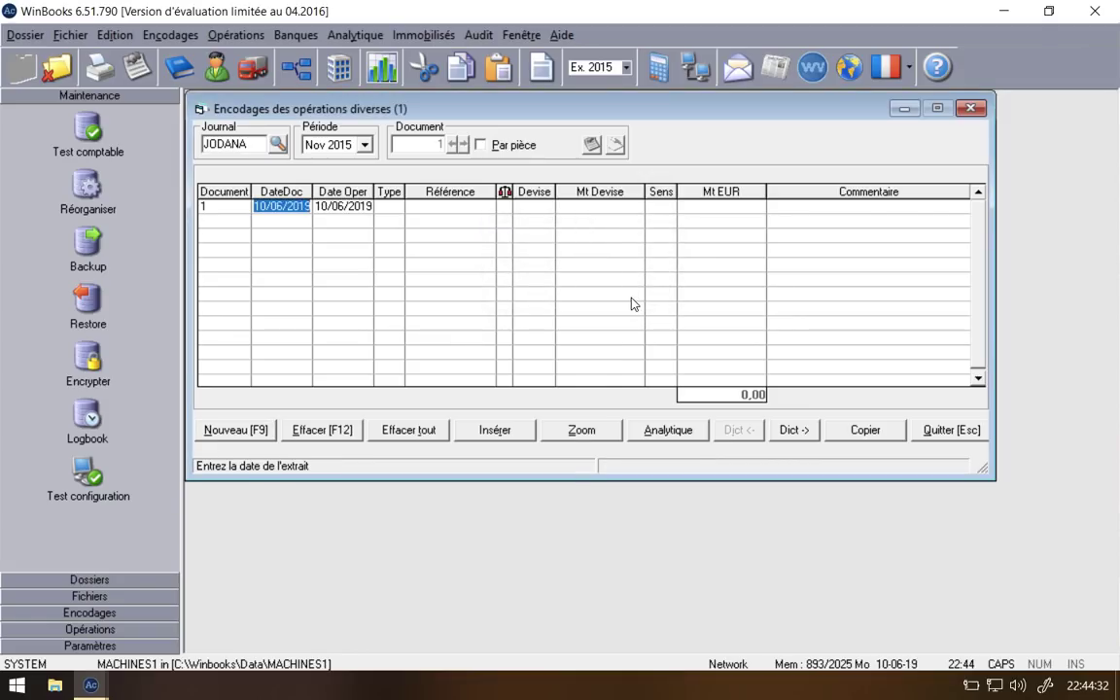
text(30/)
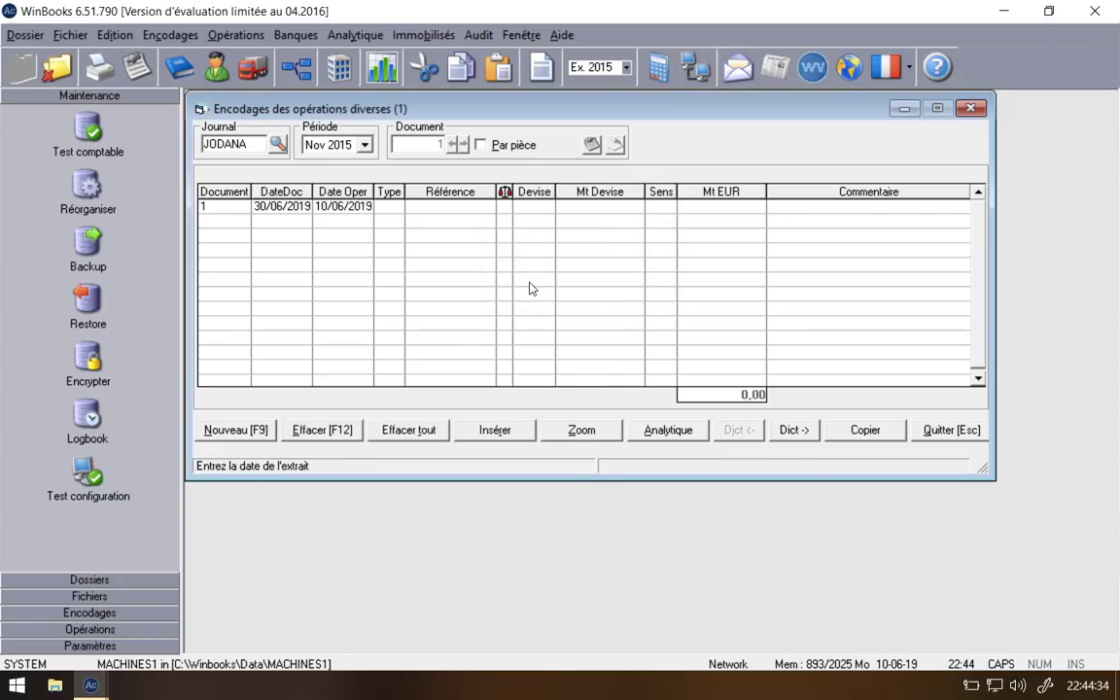
text(11/2015)
key(Return)
key(Return)
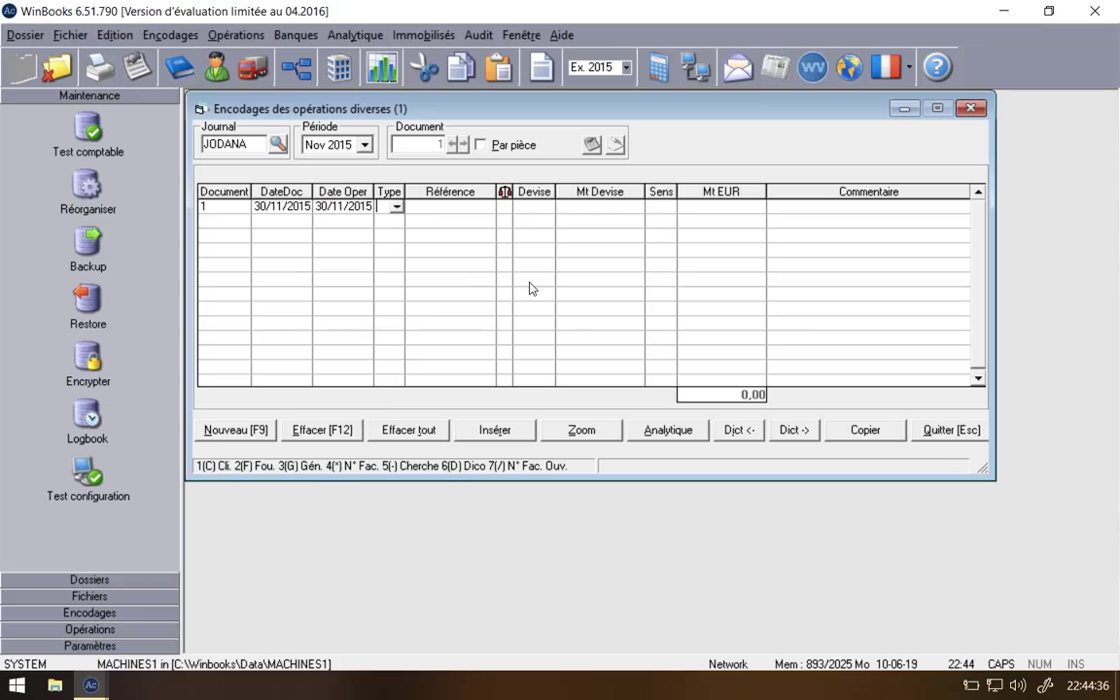
Step: Record the first line as a debit of 778,59 EUR on general account 699999, checking the amount in Excel
text(G)
key(Return)
text(699999)
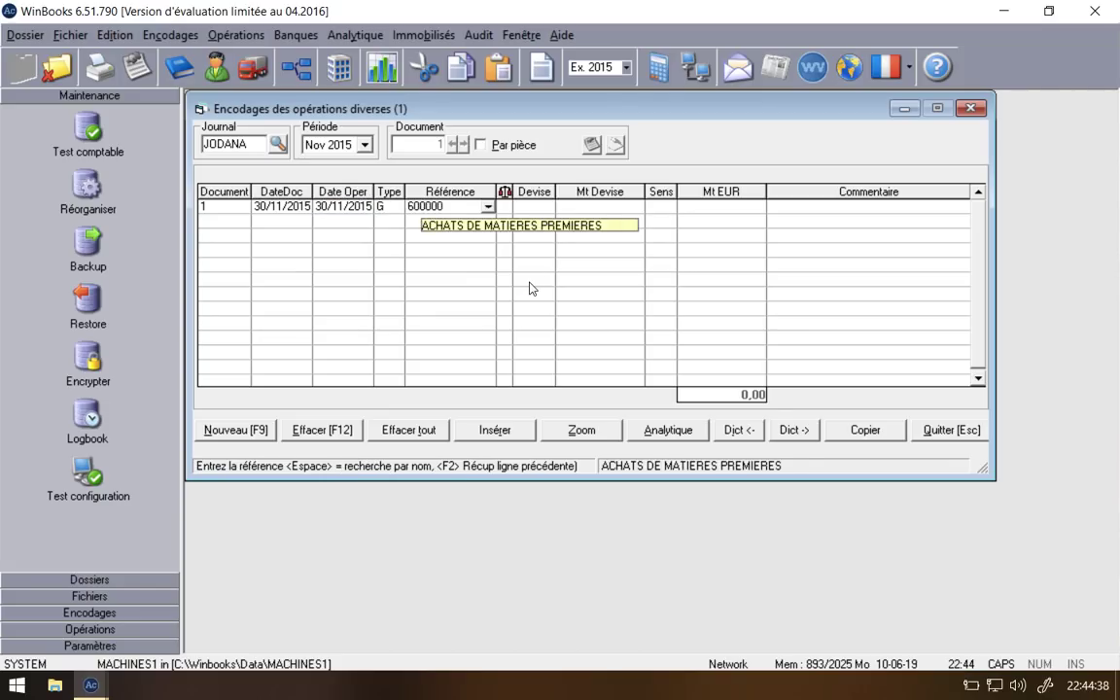
key(Return)
key(Return)
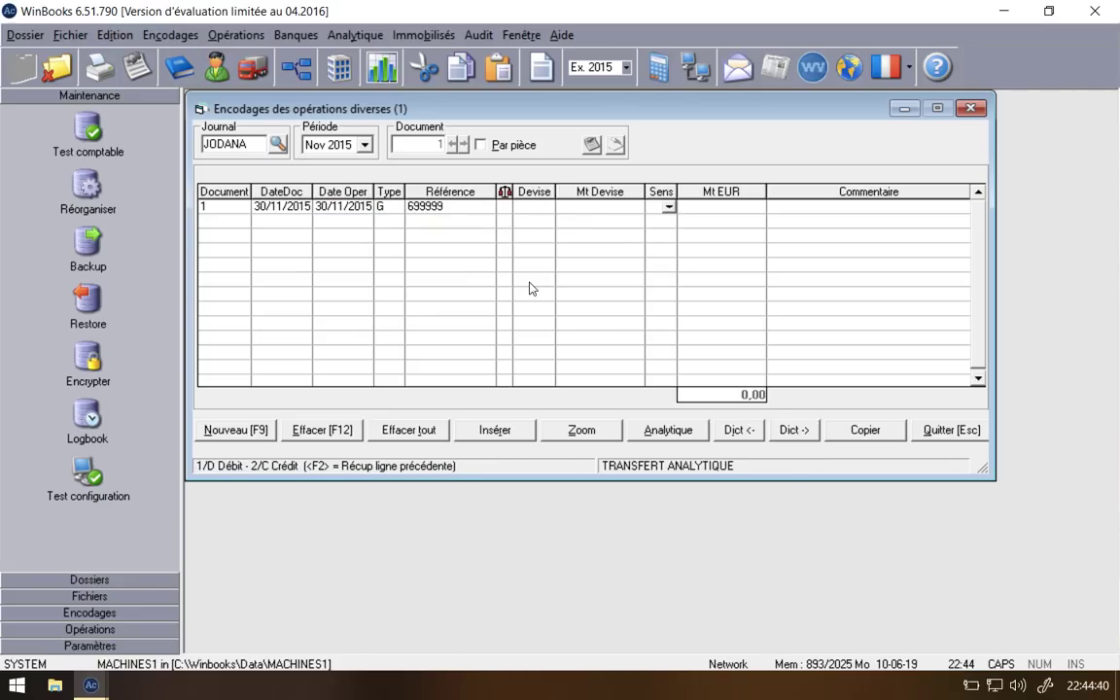
text(D)
key(Return)
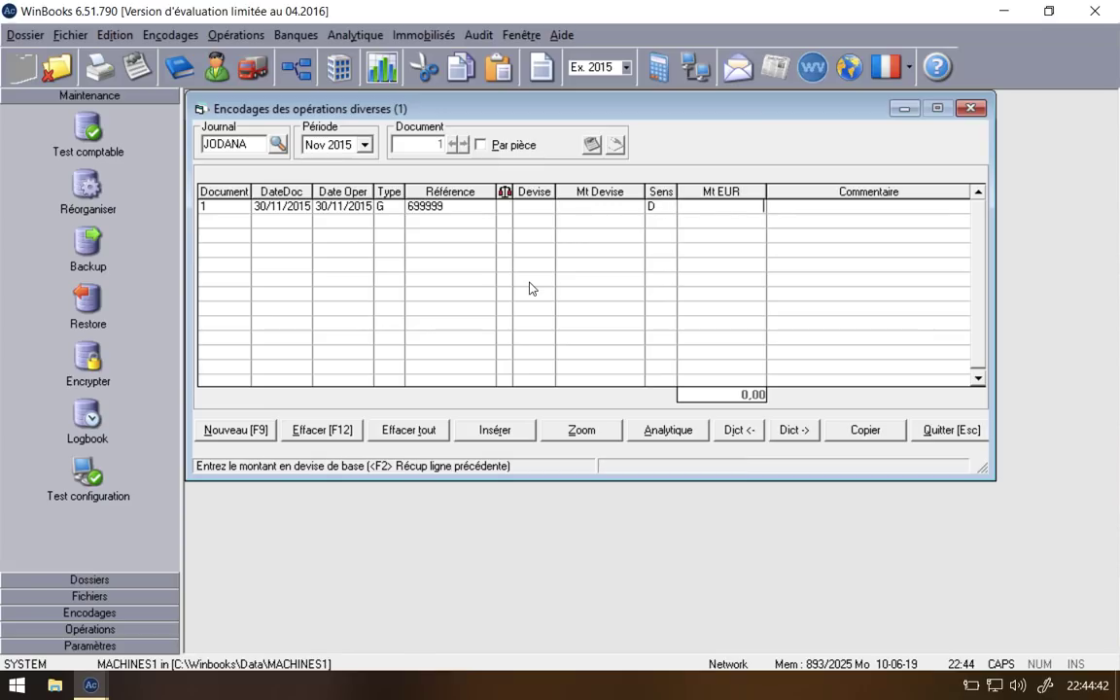
key(ctrl+Left)
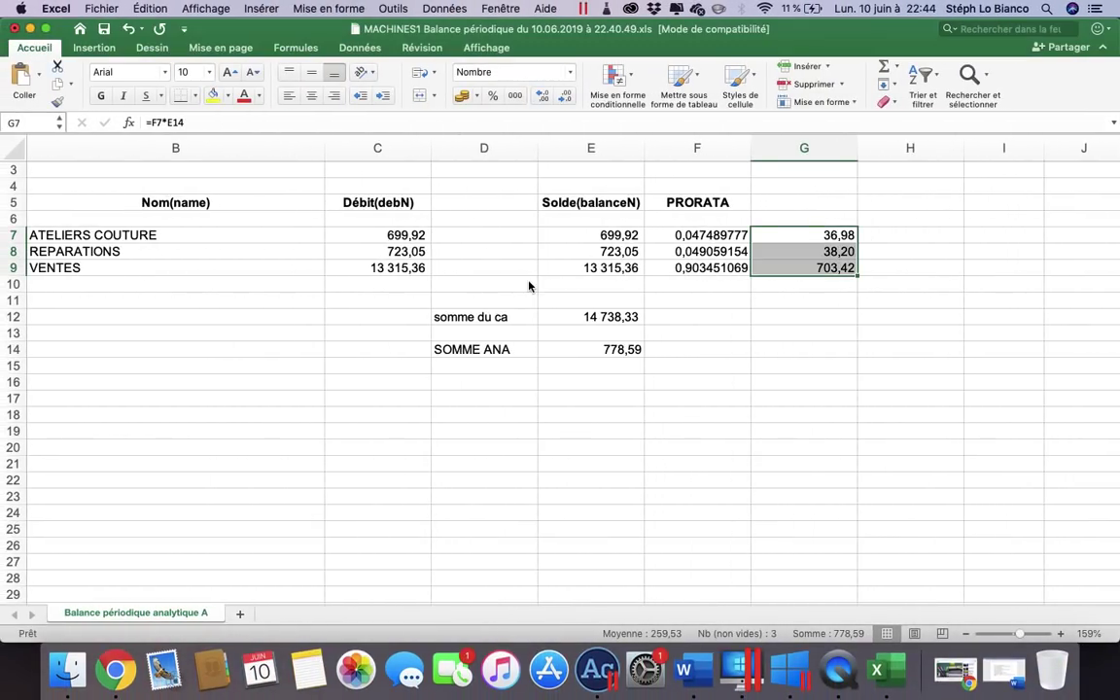
key(ctrl+Right)
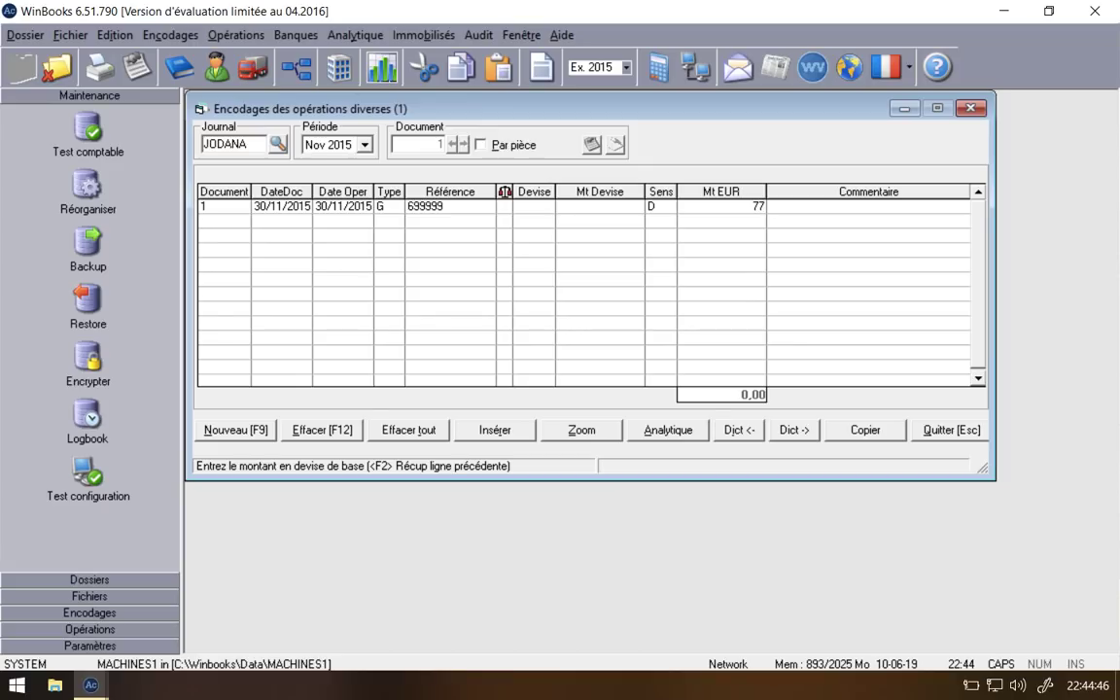
text(778,59)
key(Return)
key(Return)
Step: Add a balancing second line crediting general account 699999 with 778,59 EUR
text(G)
key(Return)
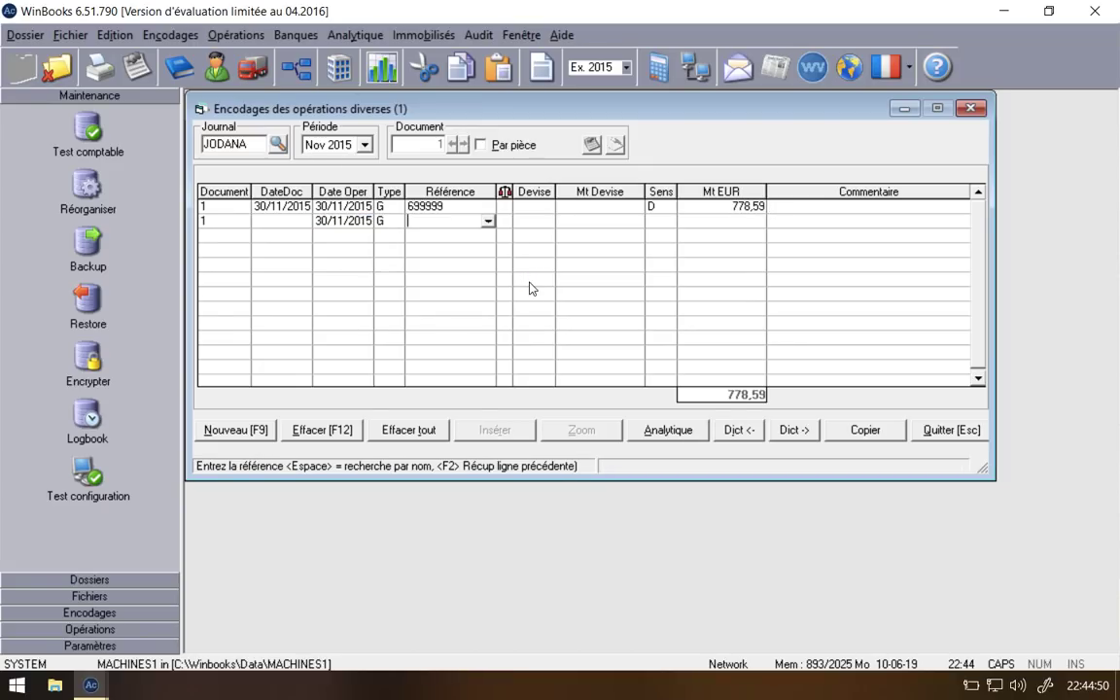
text(5)
key(BackSpace)
text(699999)
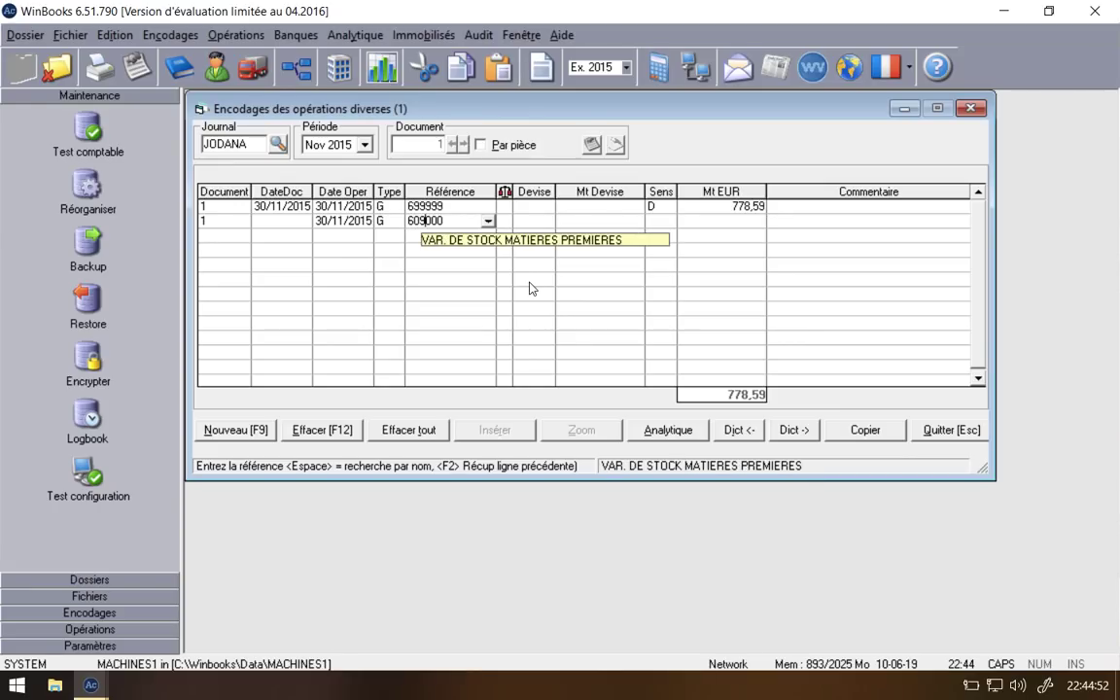
key(Return)
key(Return)
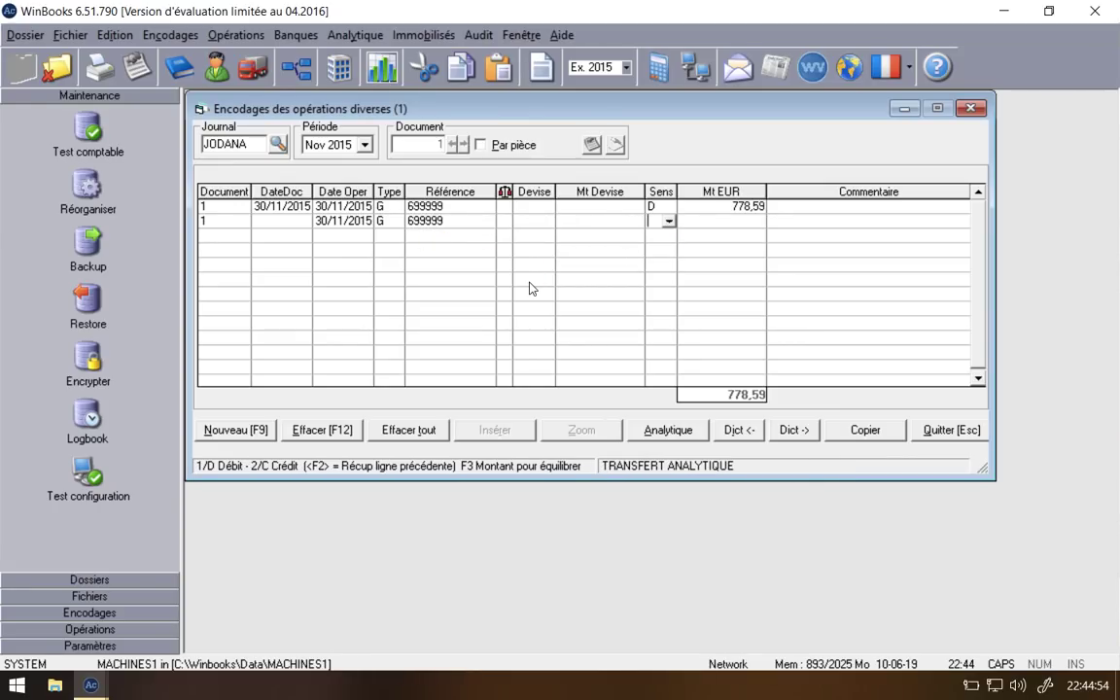
text(C)
key(Return)
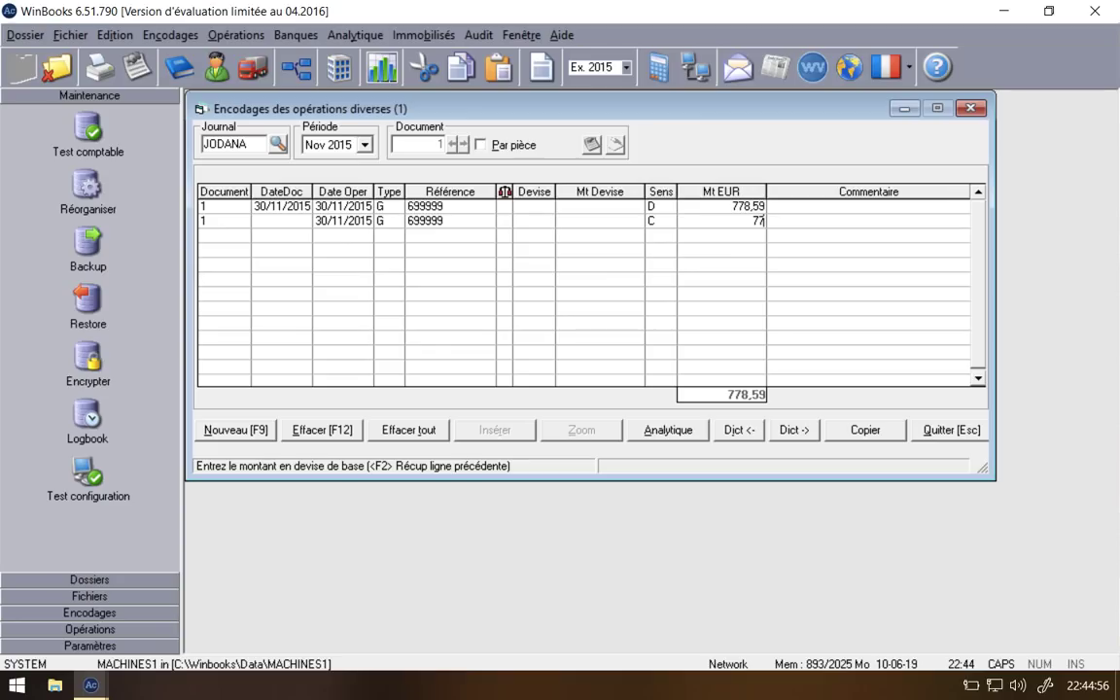
text(778,59)
key(Return)
key(Return)
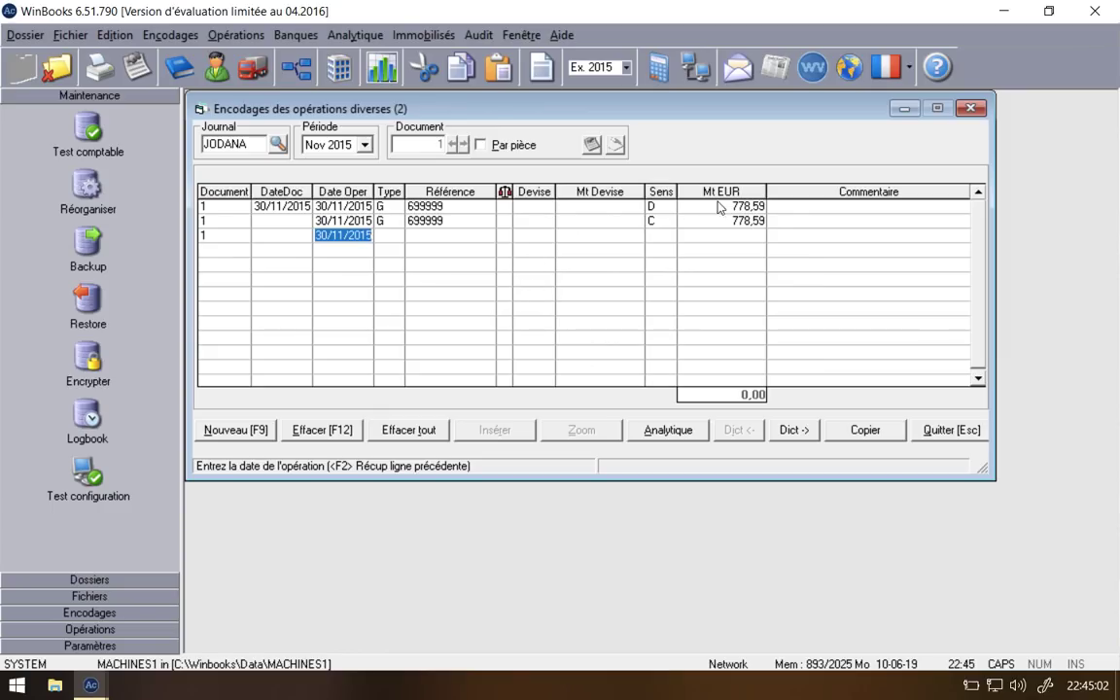
Step: Check the calculated shares in Excel and open the analytic allocation of the JODANA document in WinBooks
key(ctrl+Left)
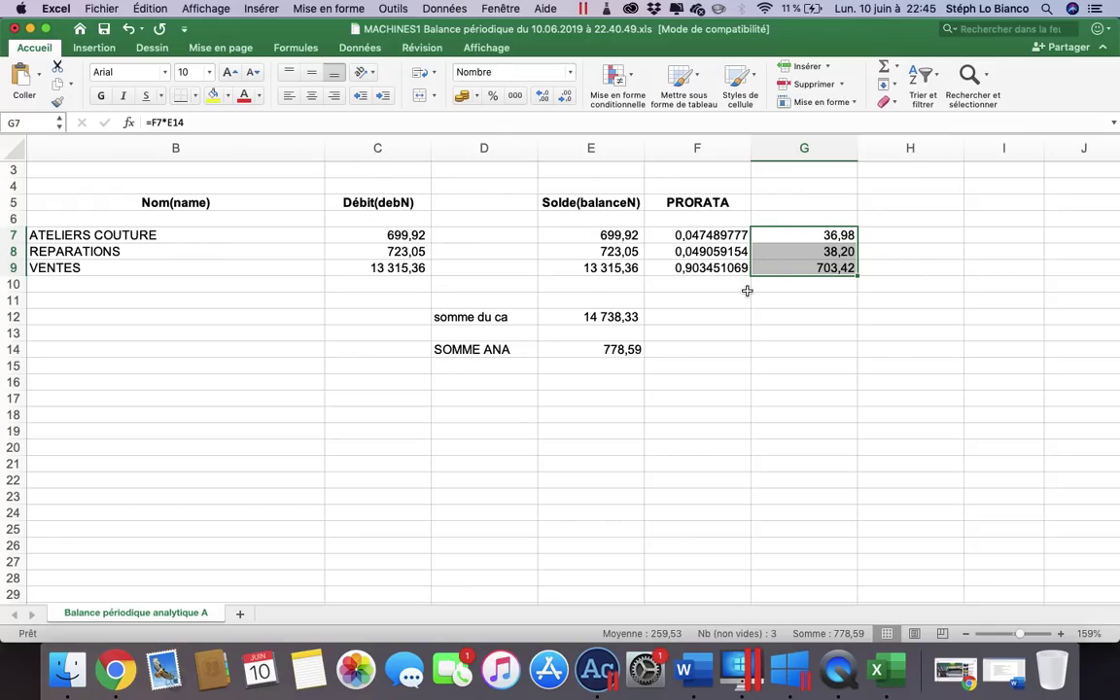
scroll(747, 291, right, 15)
key(ctrl+Right)
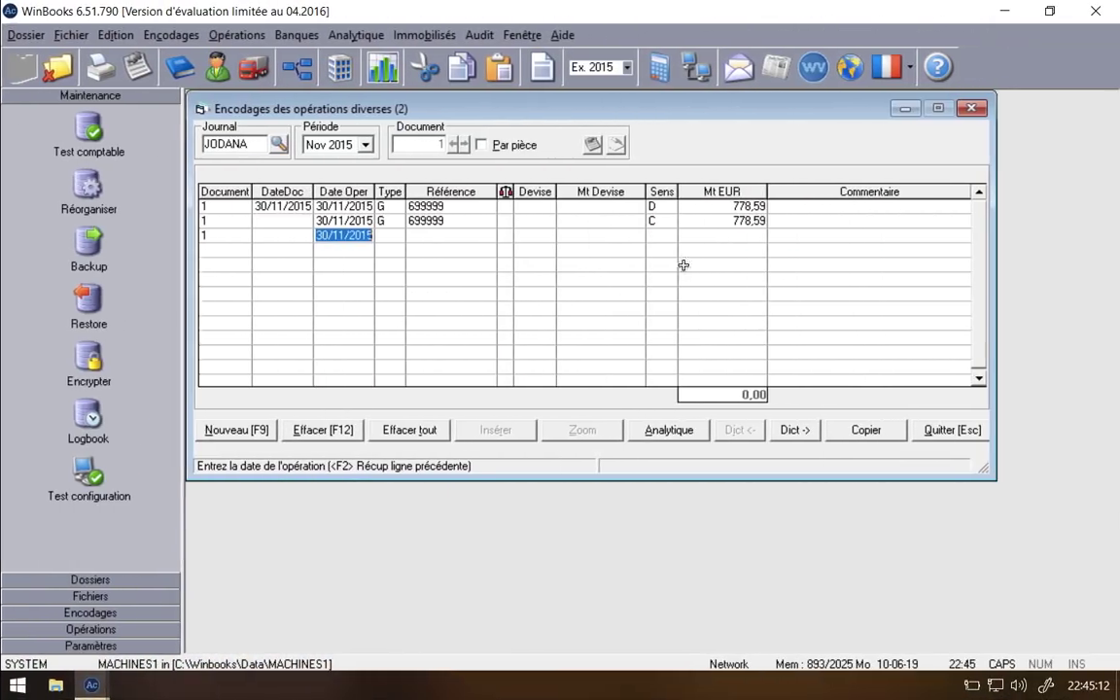
click(678, 430)
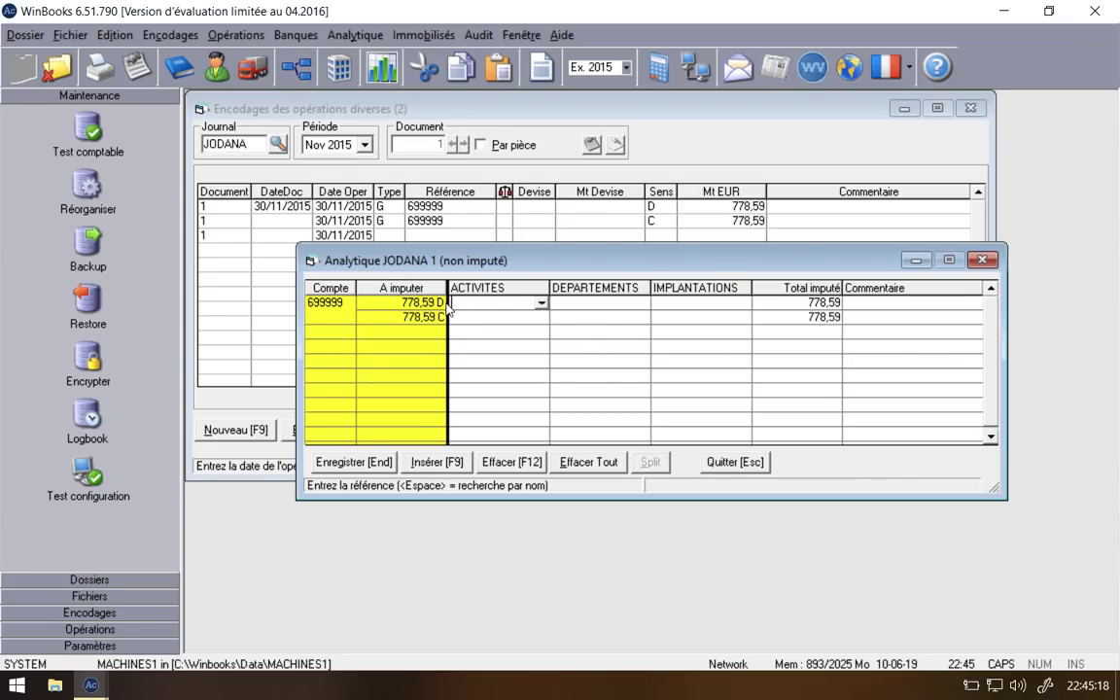
Step: Allocate the 778,59 credit line of account 699999 to the DISTRI department
click(539, 319)
click(582, 317)
text(DISTRI)
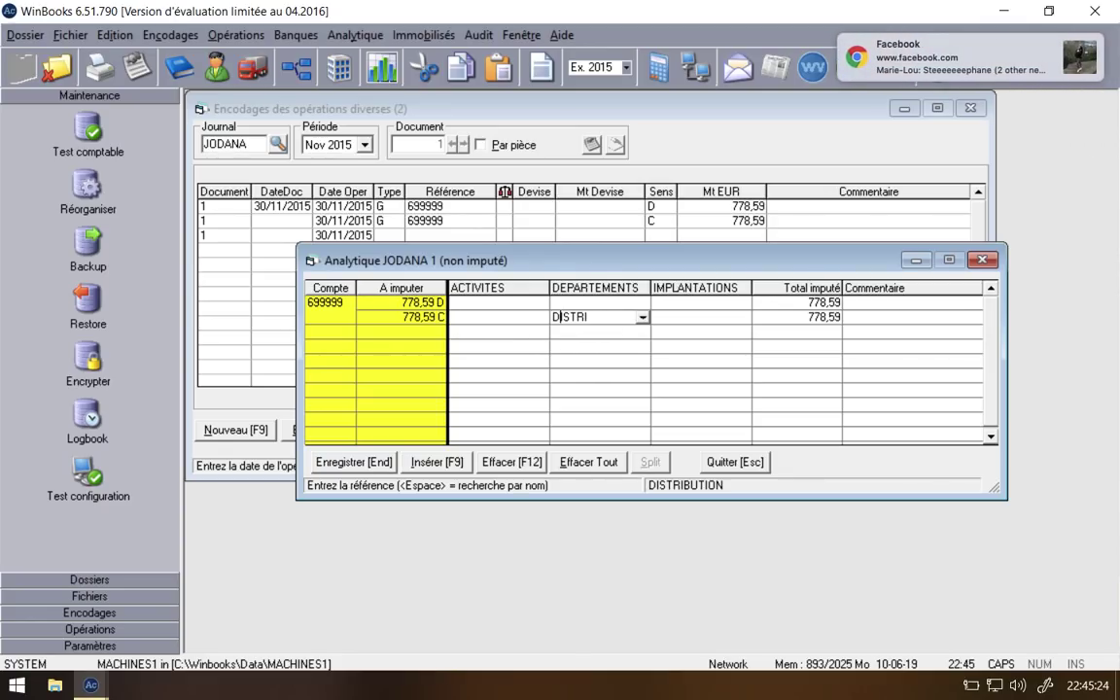
key(Return)
mouse_move(1018, 54)
Step: Check the ATELIERS share in Excel and enter 36,98 as the first split amount of the debit line in WinBooks
click(610, 301)
key(ctrl+Left)
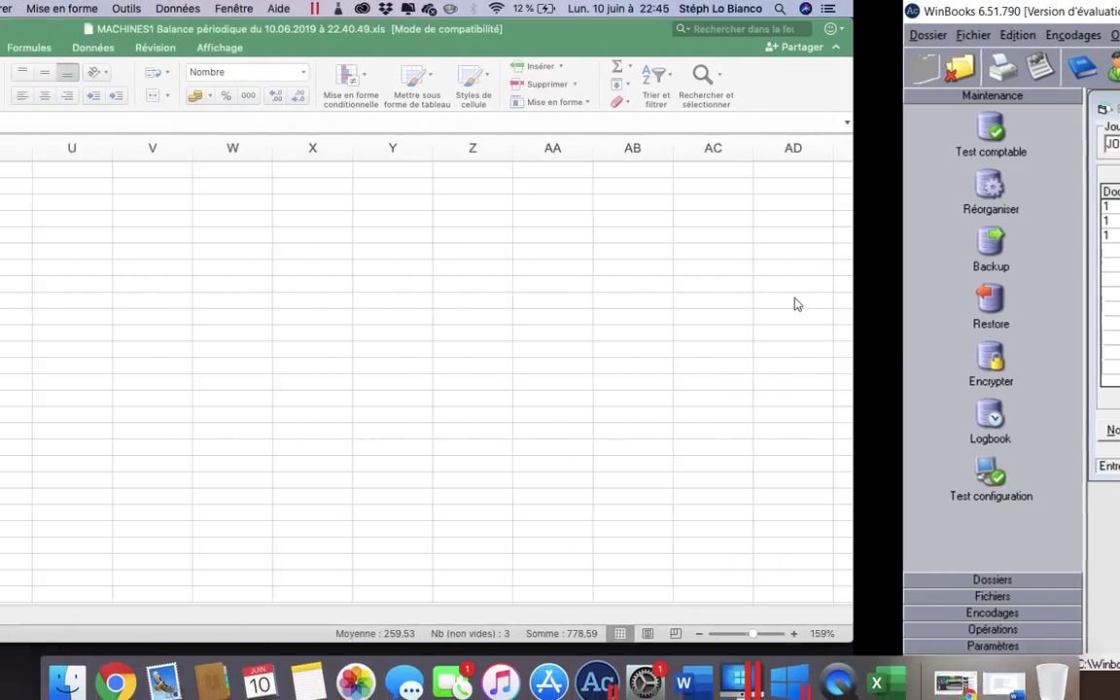
scroll(797, 302, left, 3)
scroll(800, 299, left, 10)
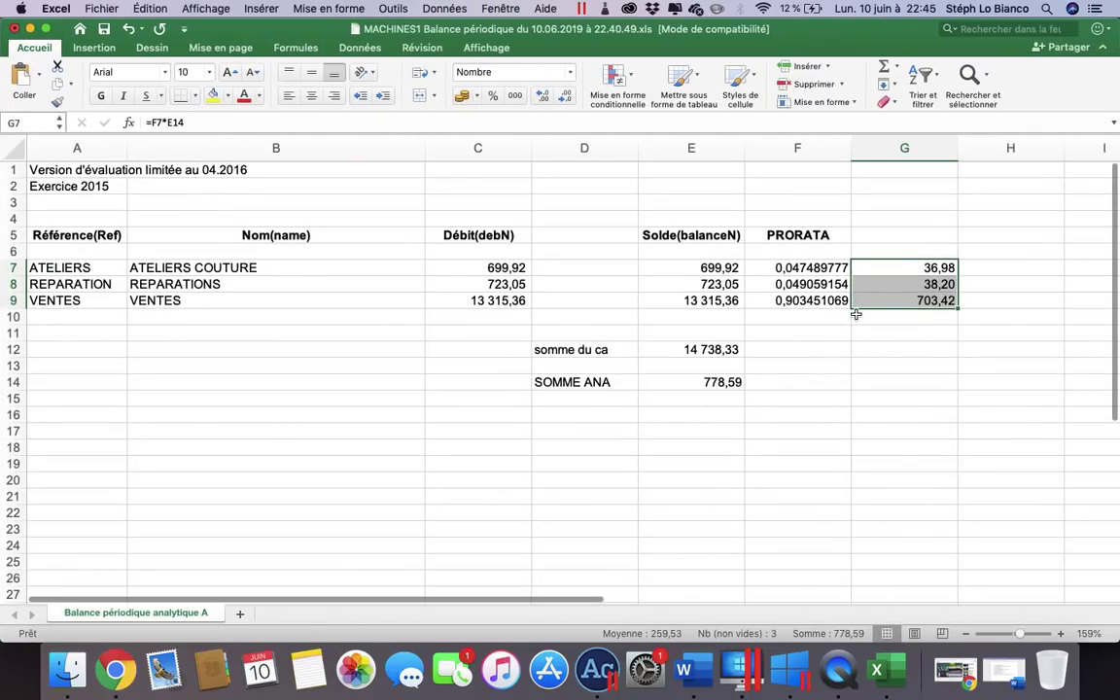
key(ctrl+Right)
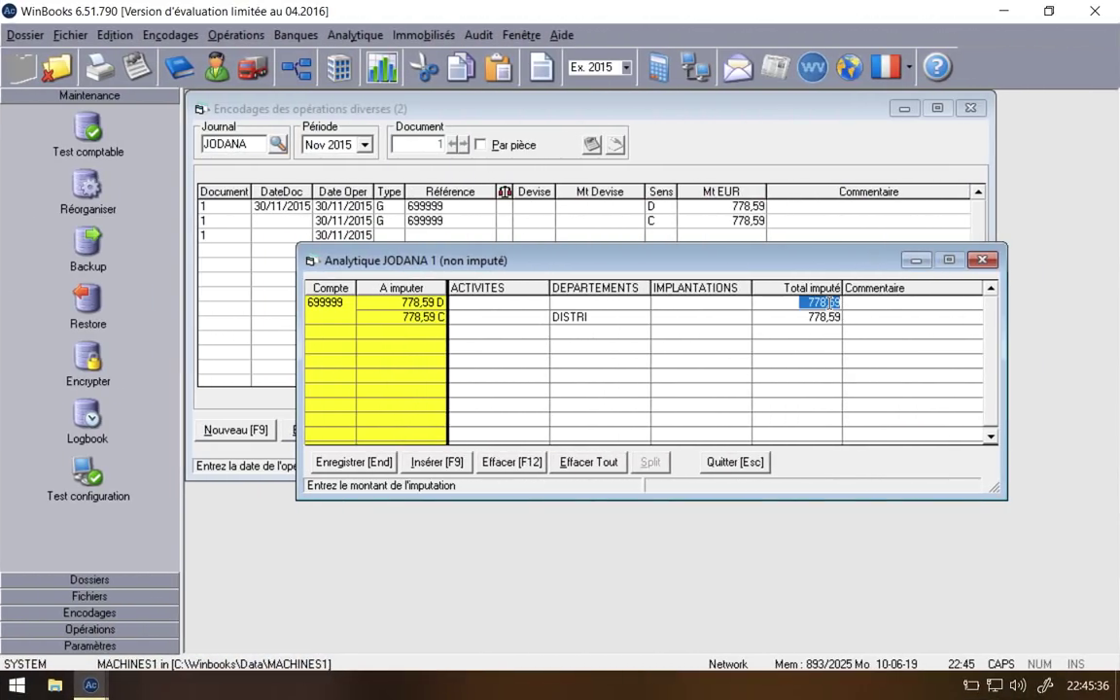
text(36,98)
key(Return)
key(Return)
key(Return)
key(Return)
key(Return)
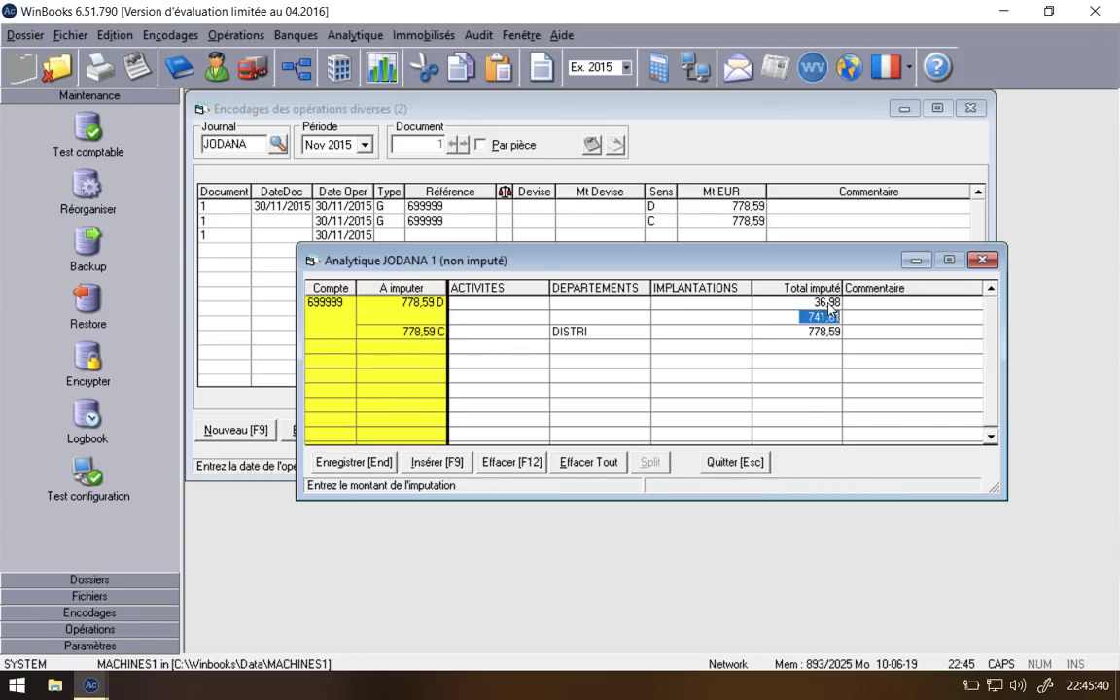
Step: Enter 38,20 as the second debit split and leave the remaining 703,41 on a third line, checking against Excel
key(ctrl+Left)
key(ctrl+Right)
text(38,2)
key(Return)
key(Return)
key(ctrl+Left)
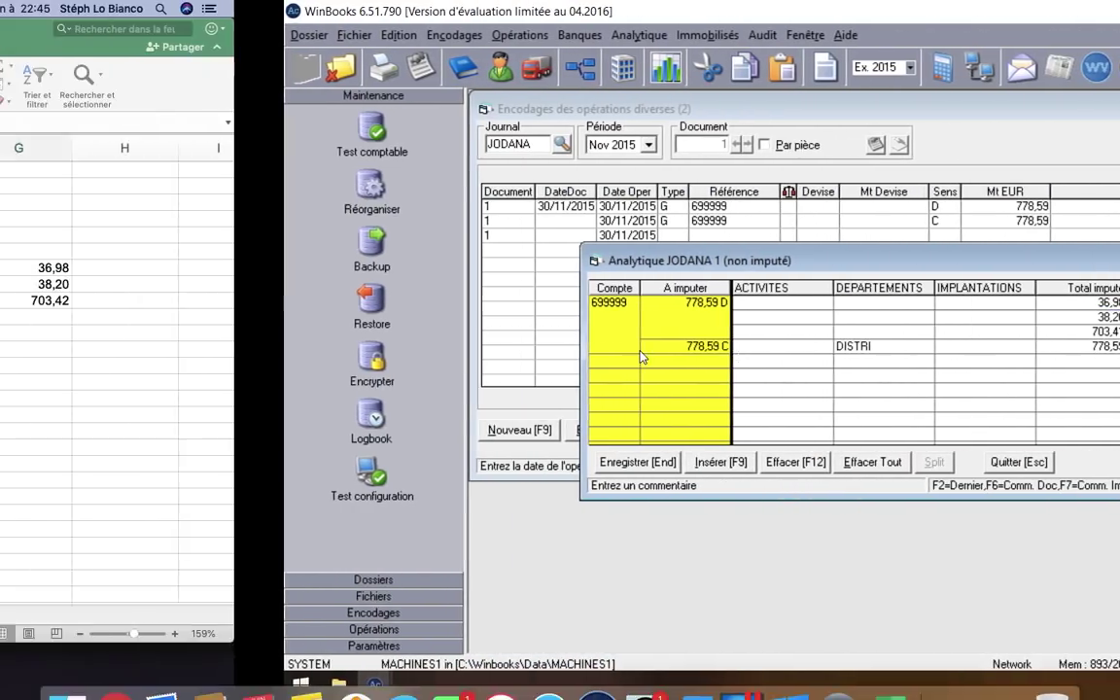
key(ctrl+Right)
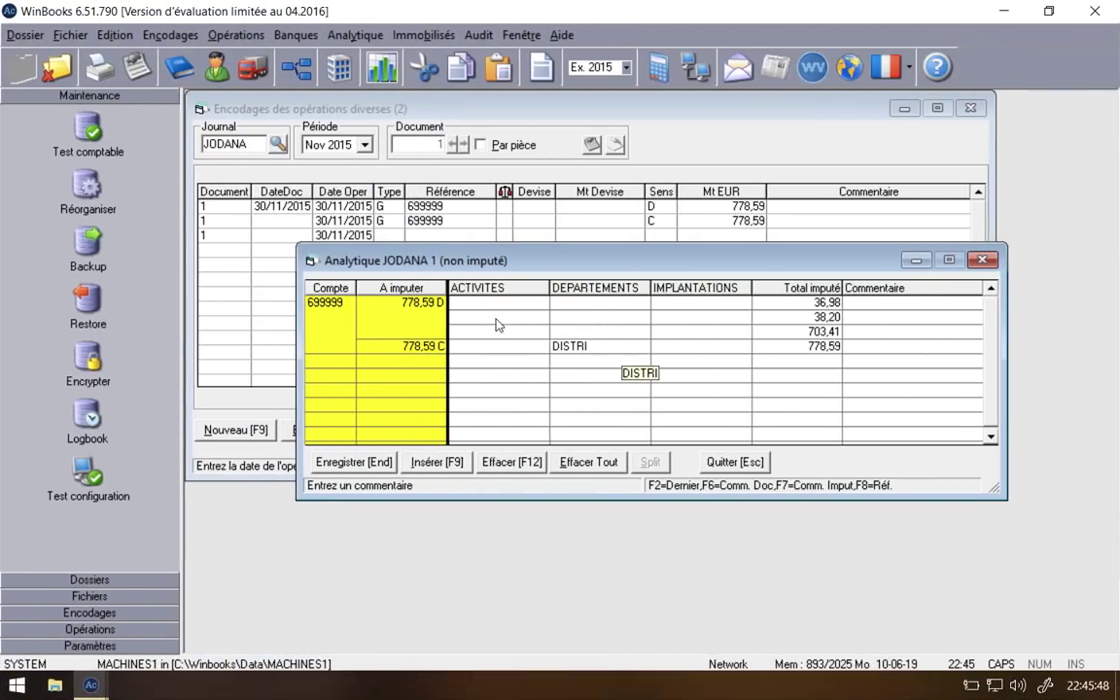
Step: Assign the three debit splits to the activities ATELIERS, REPARATION and VENTES, following the order in Excel
key(ctrl+Left)
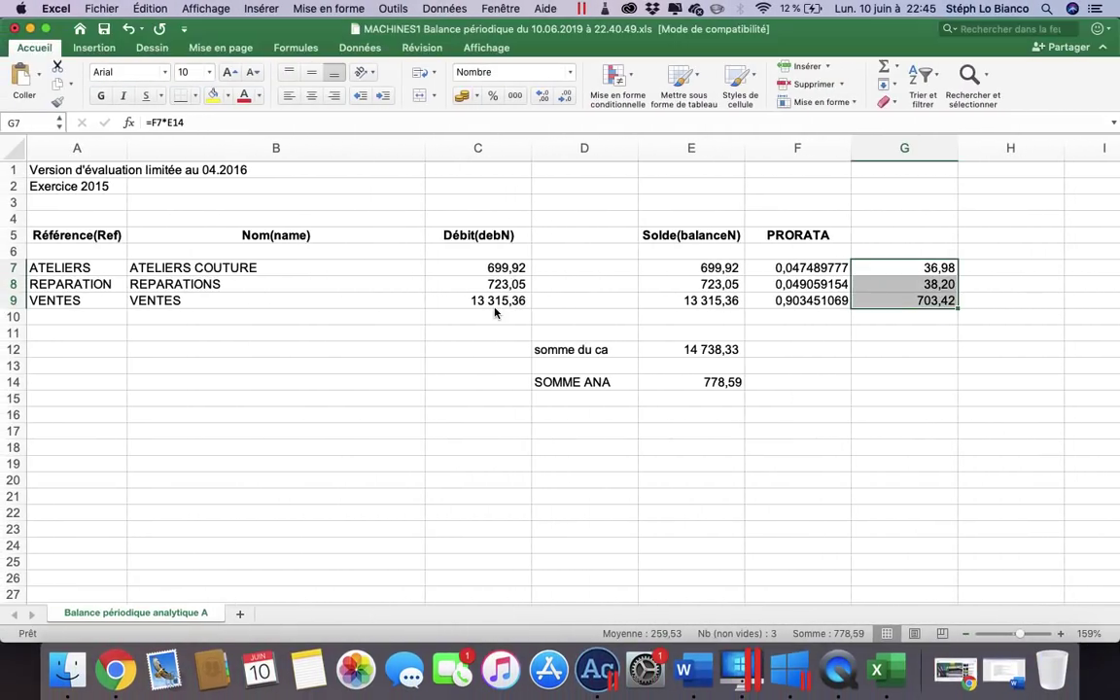
key(ctrl+Right)
click(522, 304)
text(A)
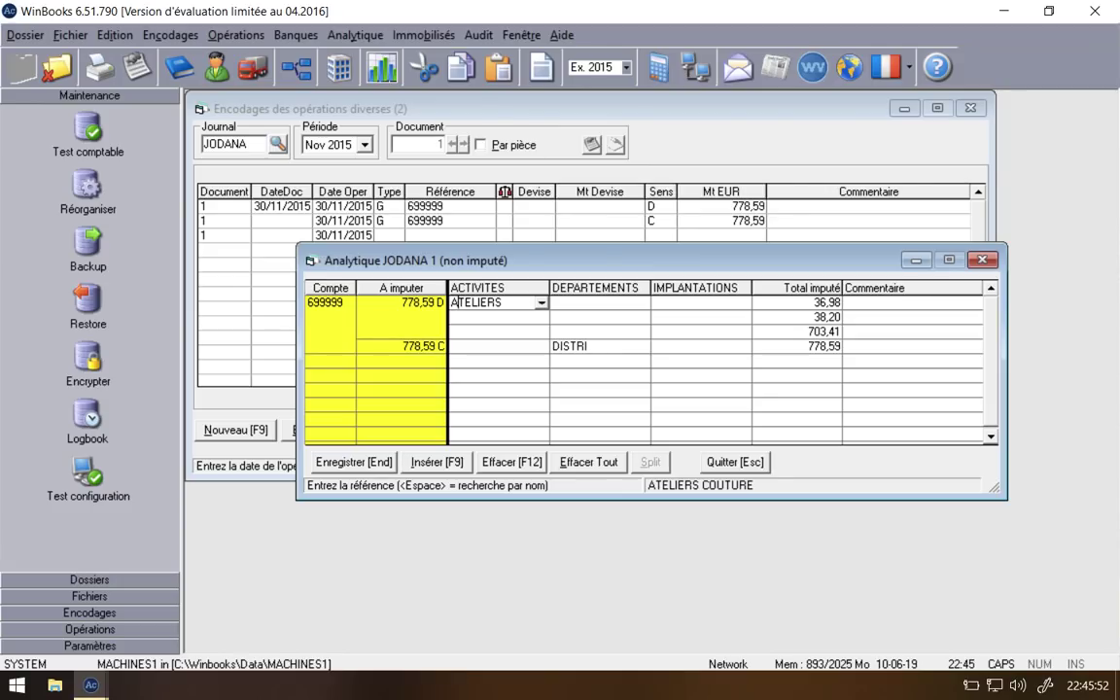
key(Down)
text(R)
key(Down)
text(V)
key(Down)
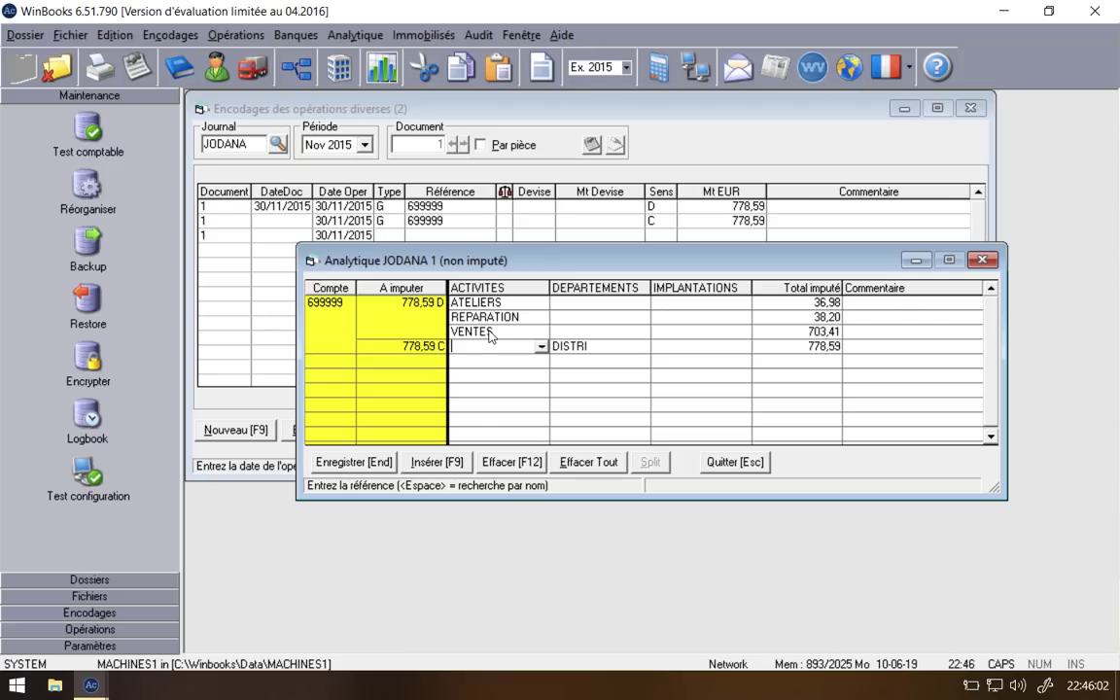
Step: Save the analytic allocation of the JODANA document and close the miscellaneous operations entry
click(310, 461)
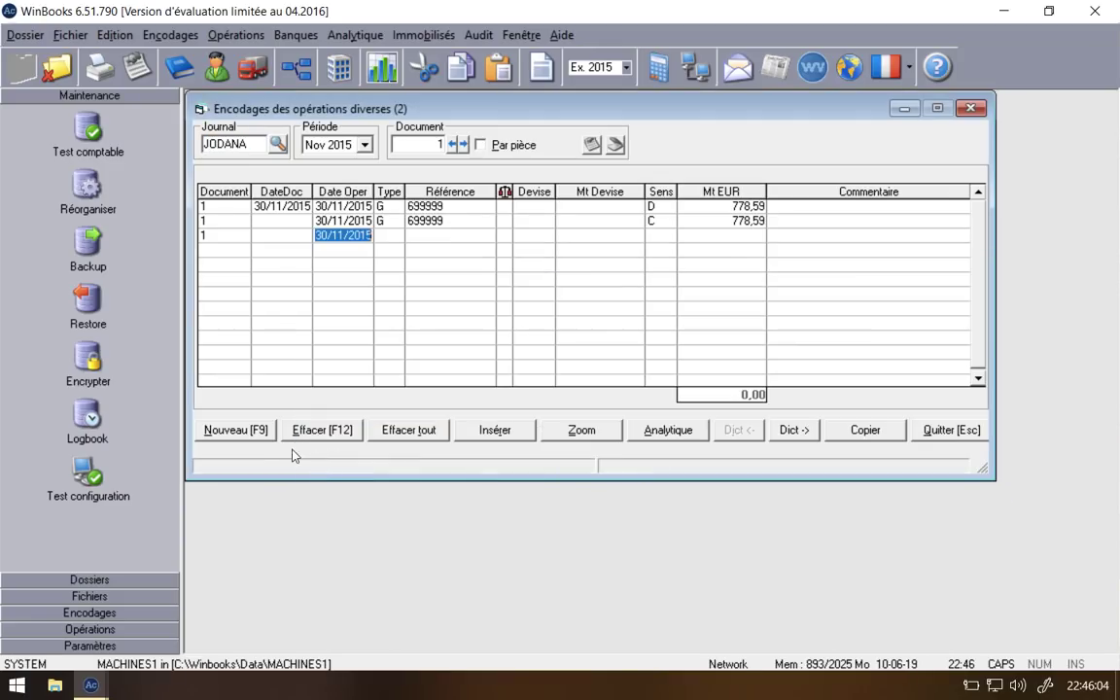
click(969, 110)
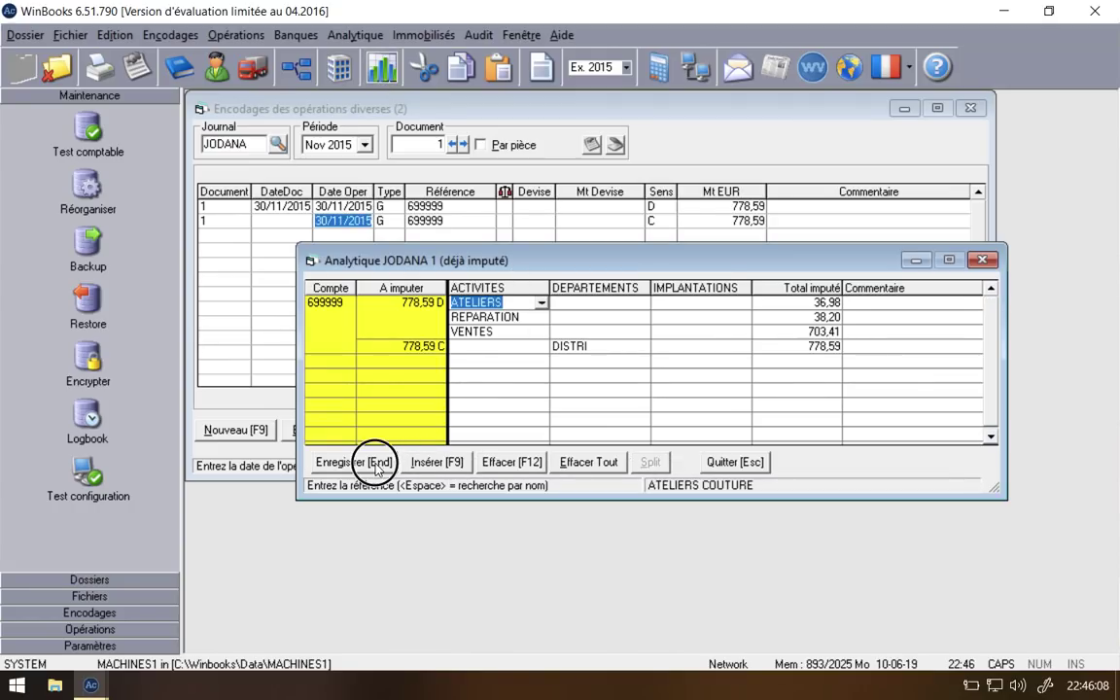
key(Escape)
key(Escape)
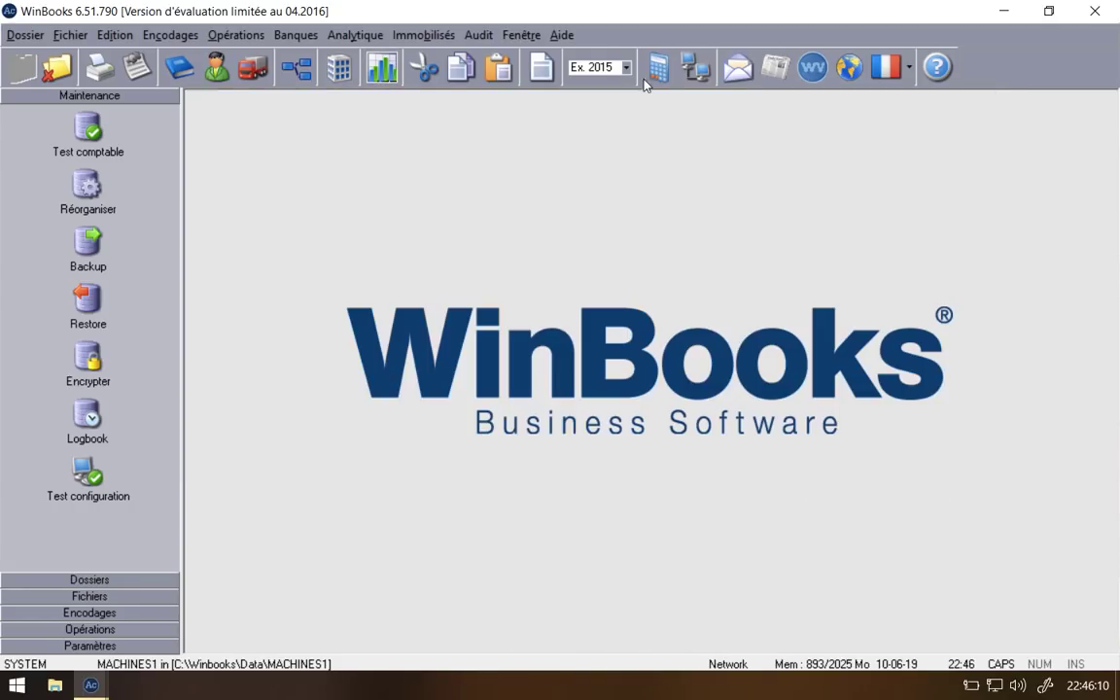
Step: Review the analytic account balances in the ACTIVITES and DEPARTEMENTS plans, closing the account list when done
click(356, 35)
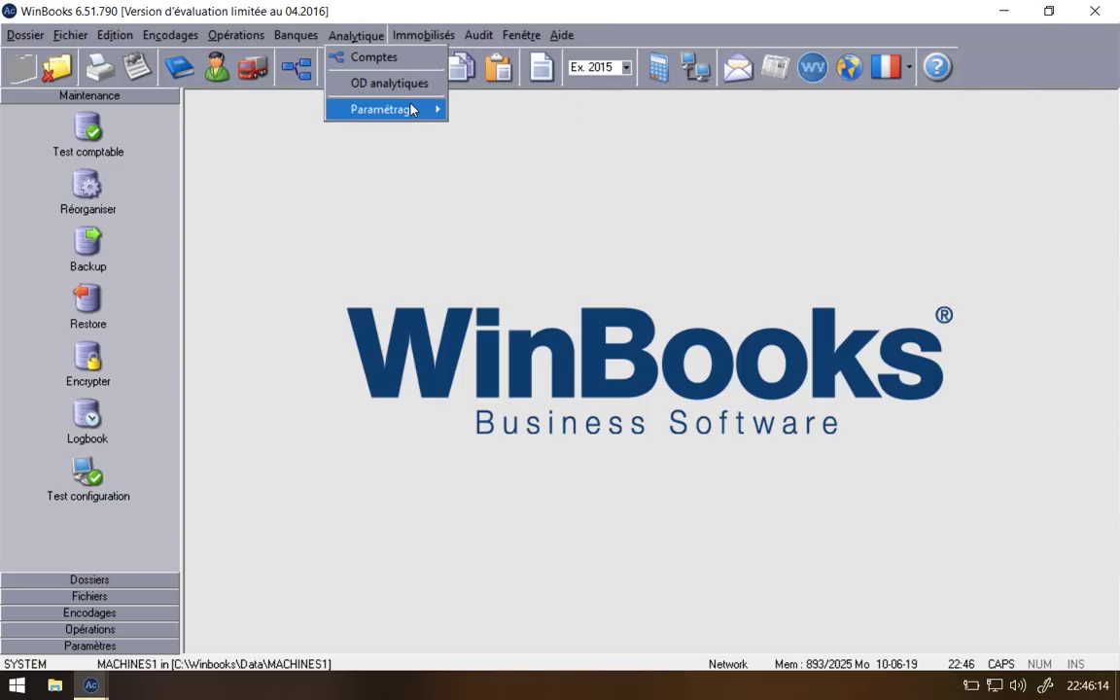
click(389, 56)
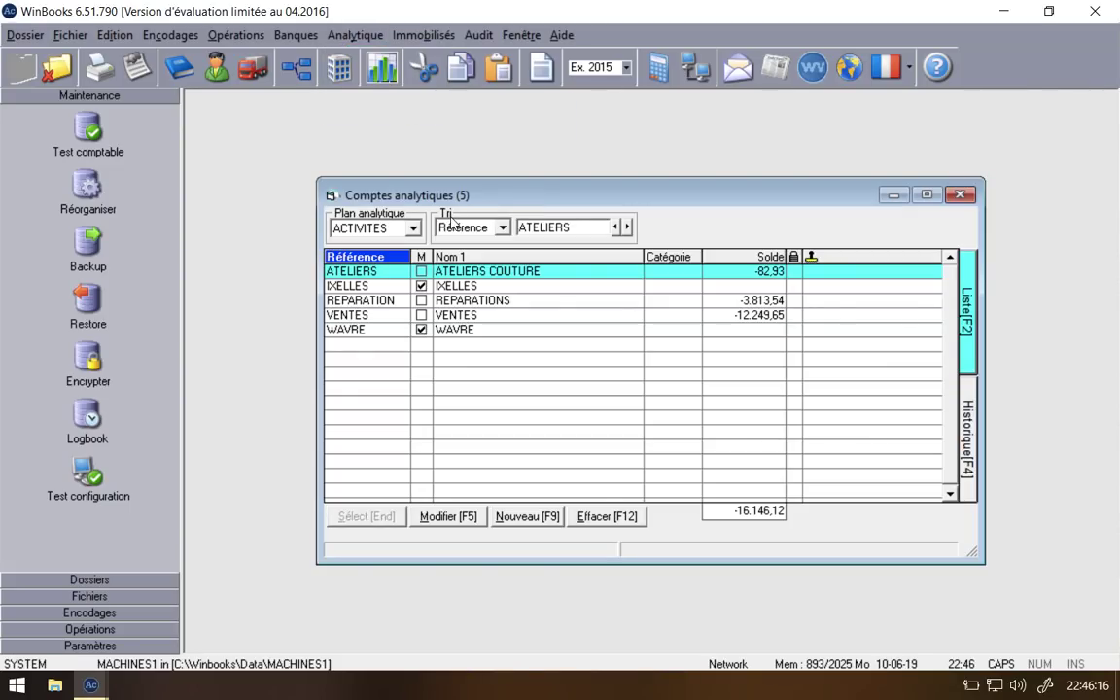
click(412, 228)
click(407, 261)
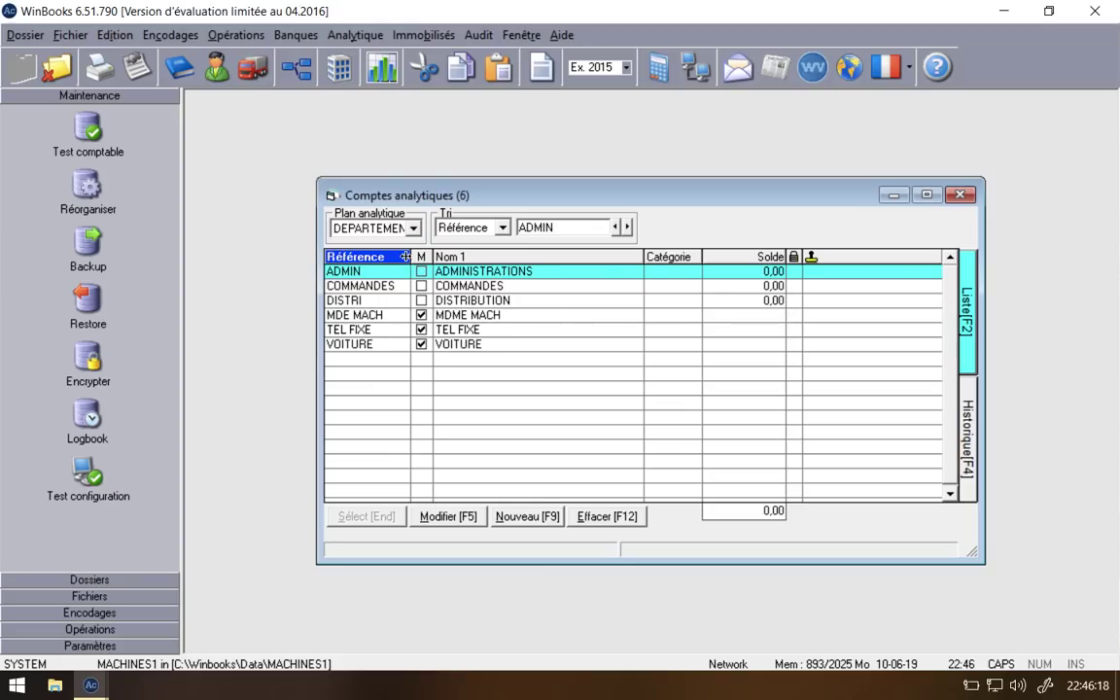
click(971, 193)
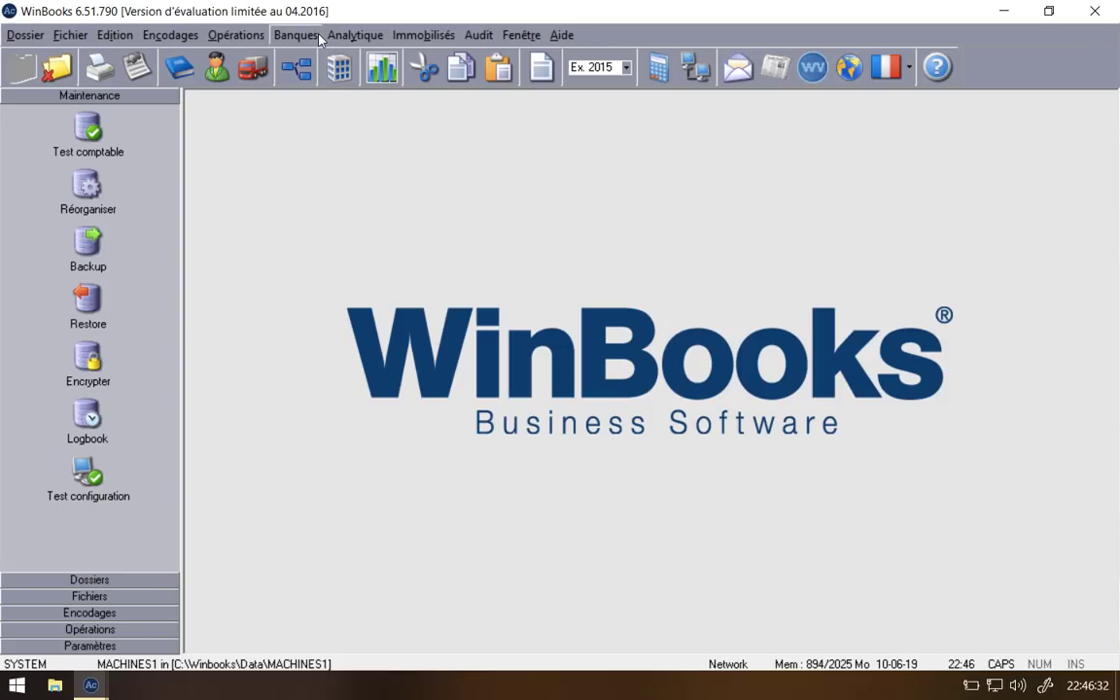
Step: Switch to the MACHINESLB dossier and close its open ODREMU journal entry
mouse_move(90, 686)
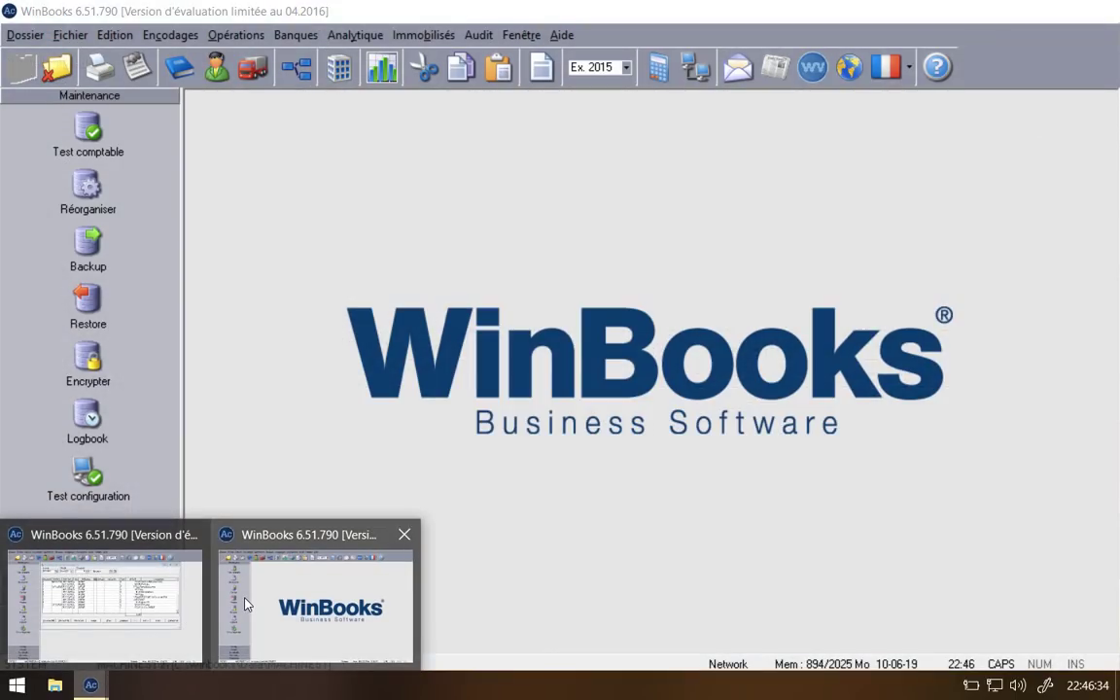
click(245, 604)
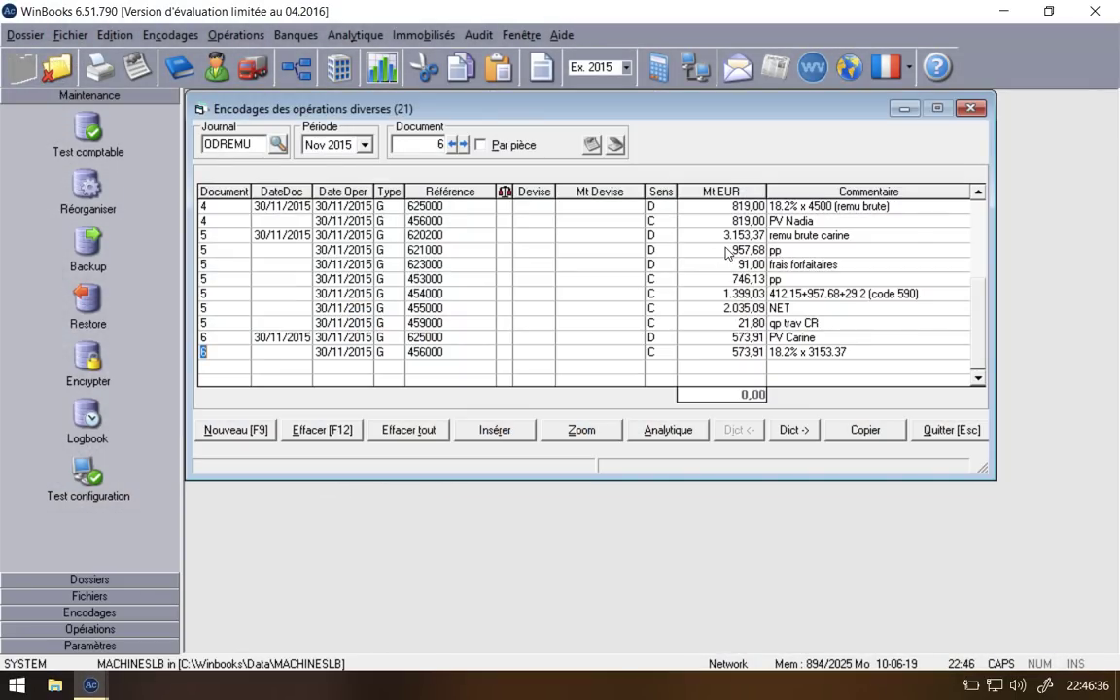
click(971, 108)
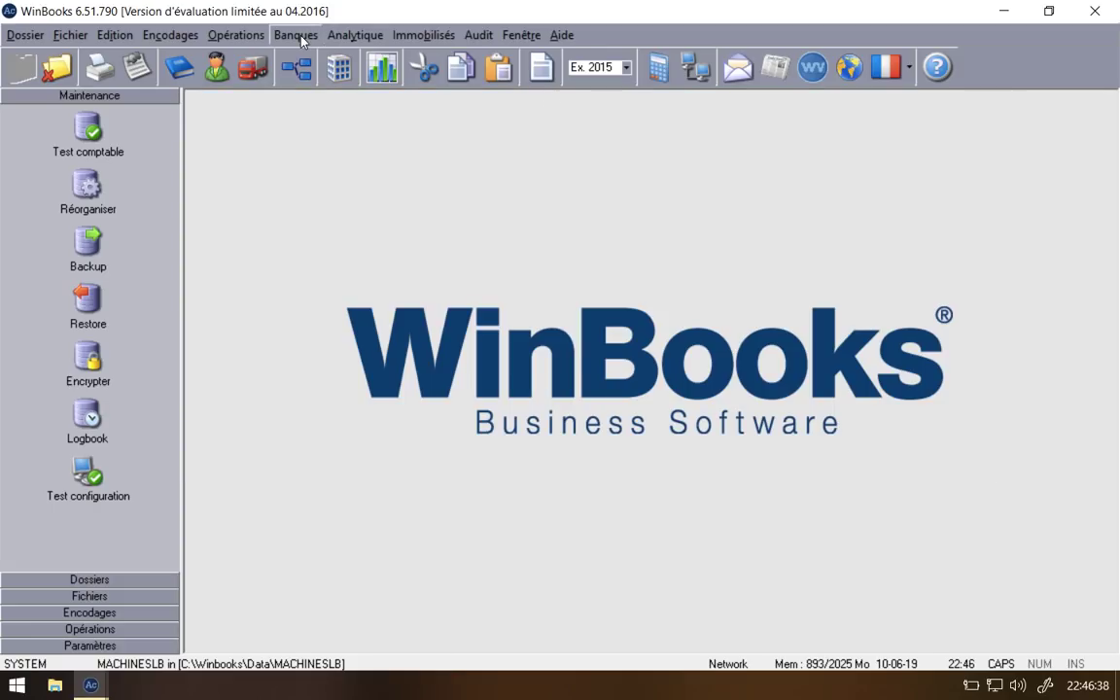
Step: Preview the Balance courante générale for accounts 600000 to 794000
click(101, 67)
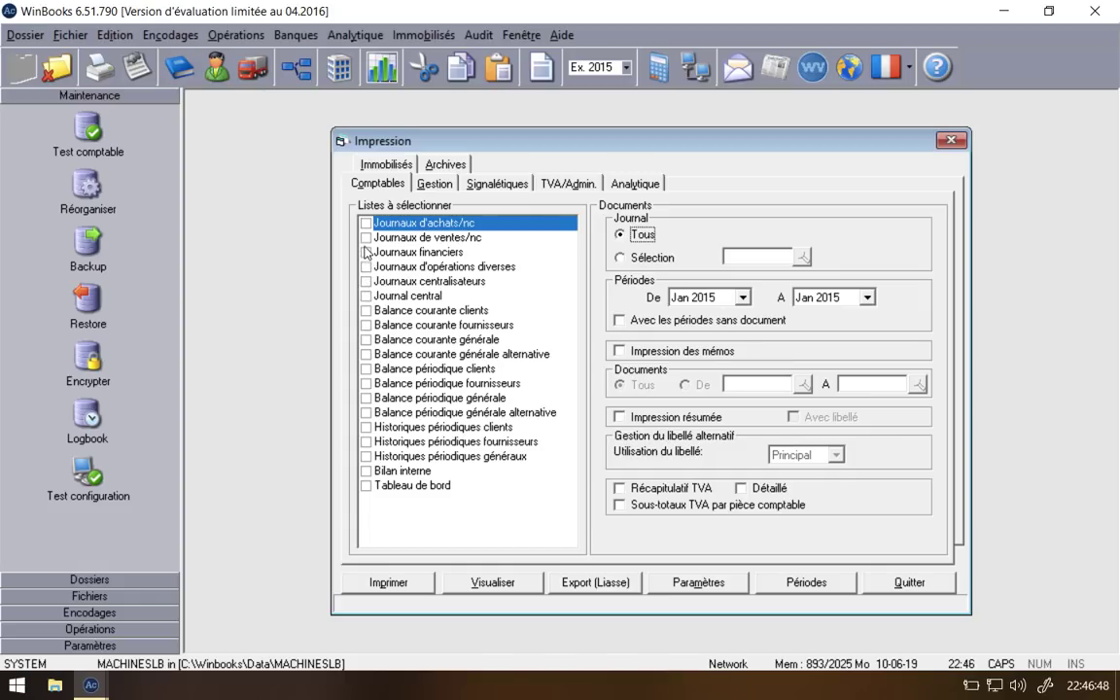
click(367, 338)
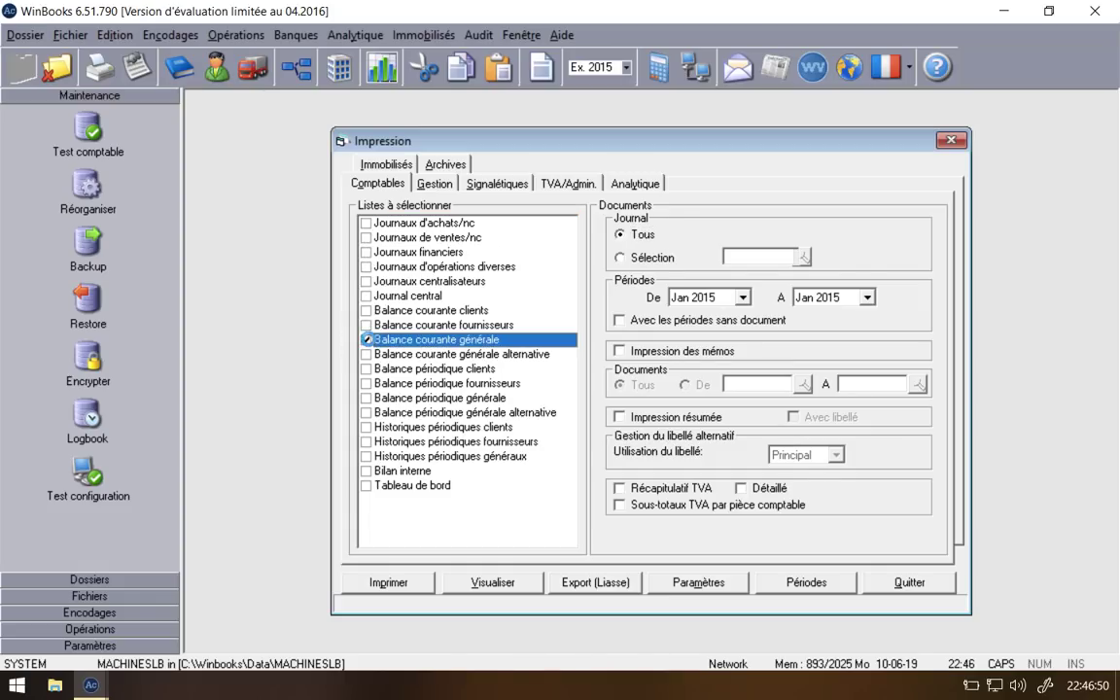
click(685, 267)
click(725, 266)
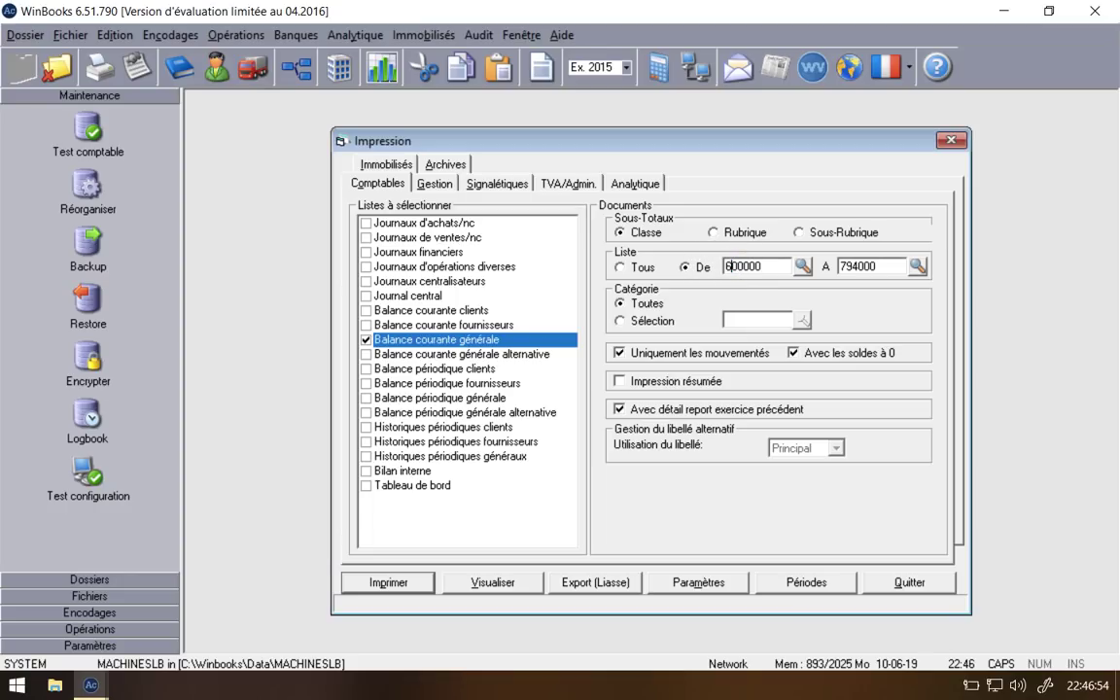
click(519, 585)
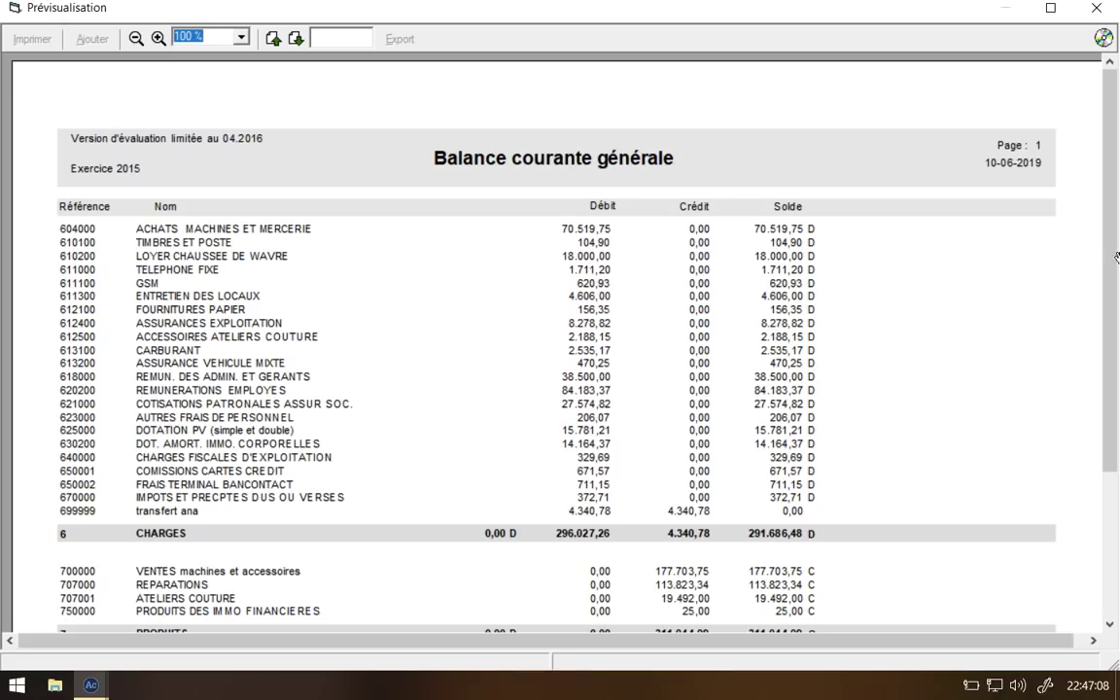
Step: Examine the charges, products and totals on both pages of the general balance and close the preview
scroll(999, 249, down, 3)
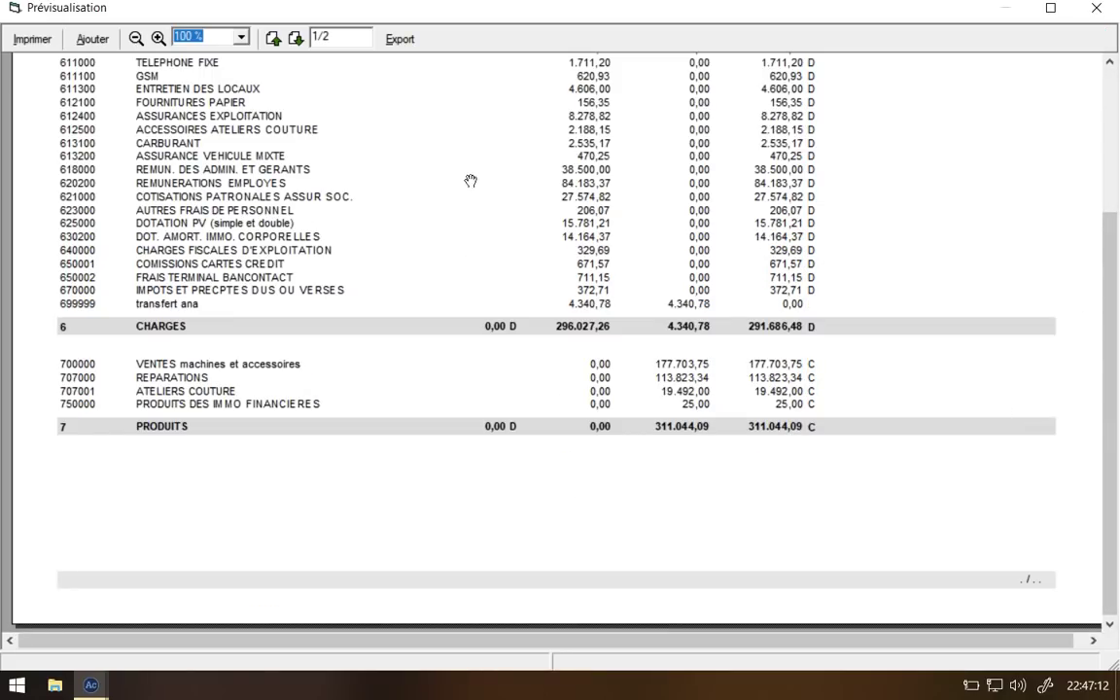
click(297, 39)
drag(977, 307, 1001, 445)
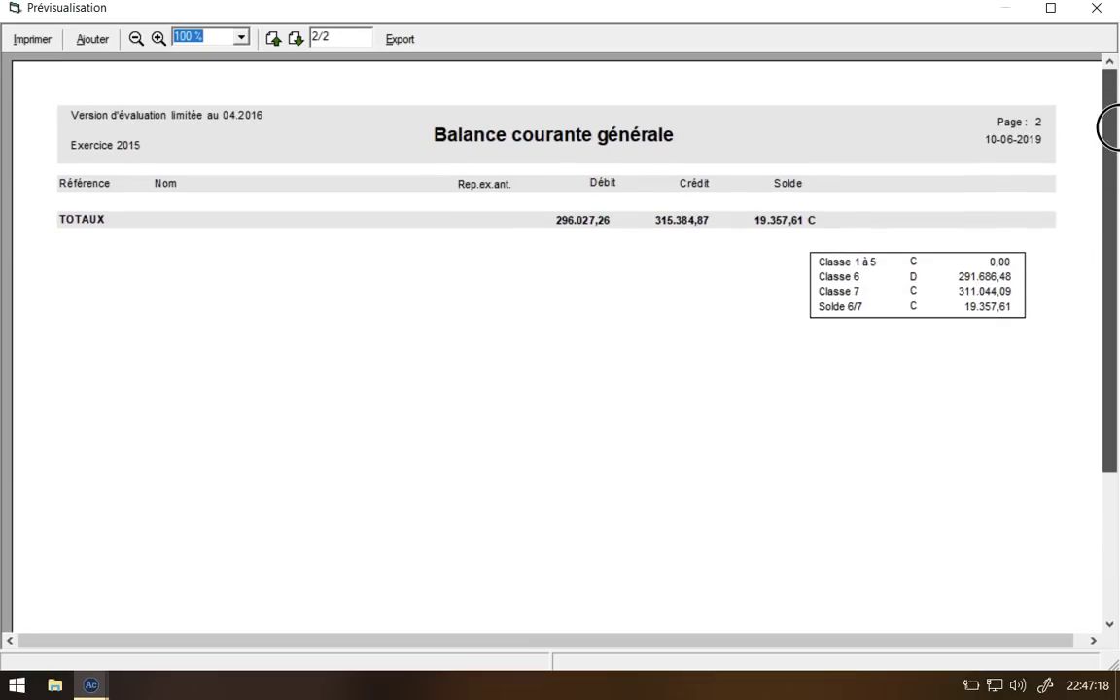
scroll(1114, 185, down, 2)
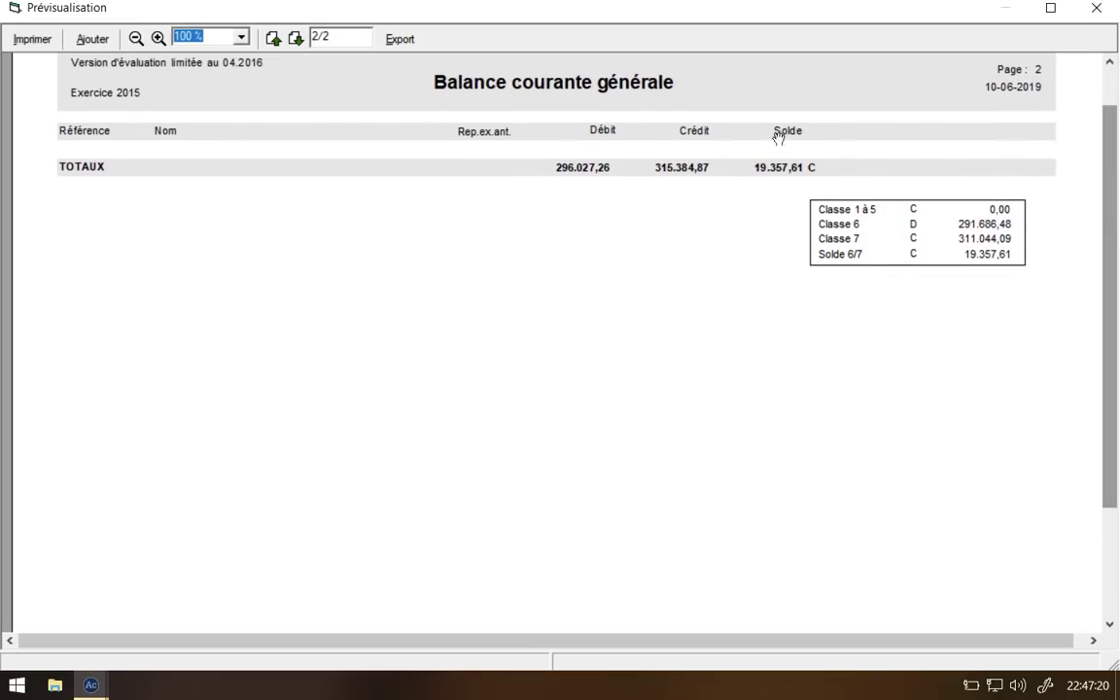
click(273, 39)
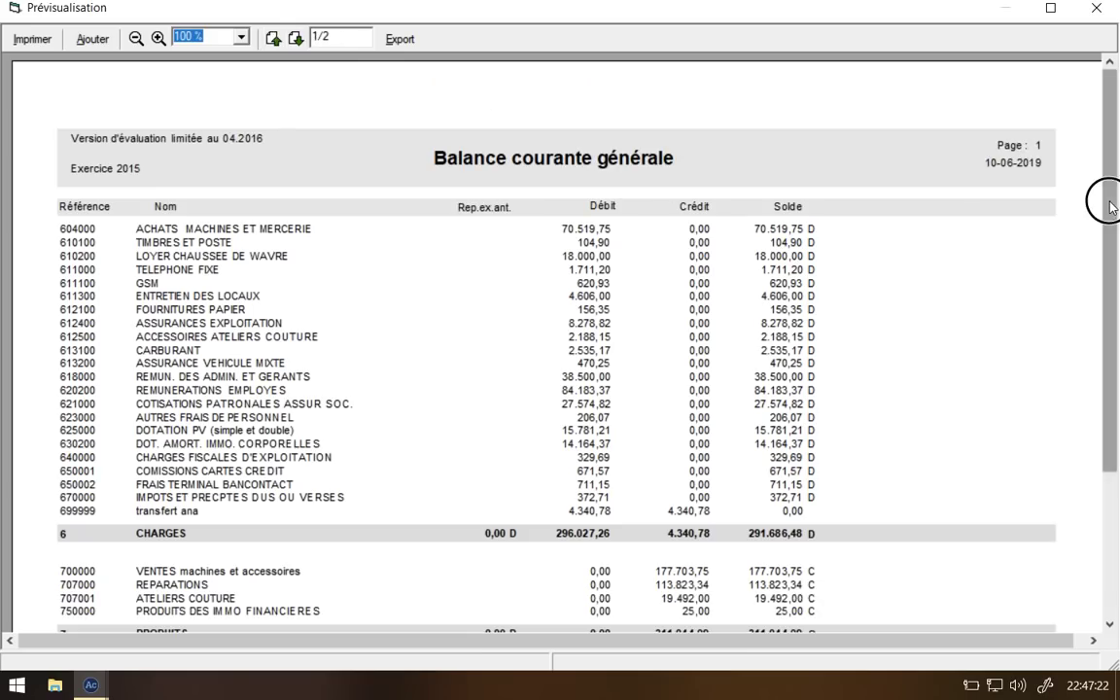
scroll(1108, 369, down, 5)
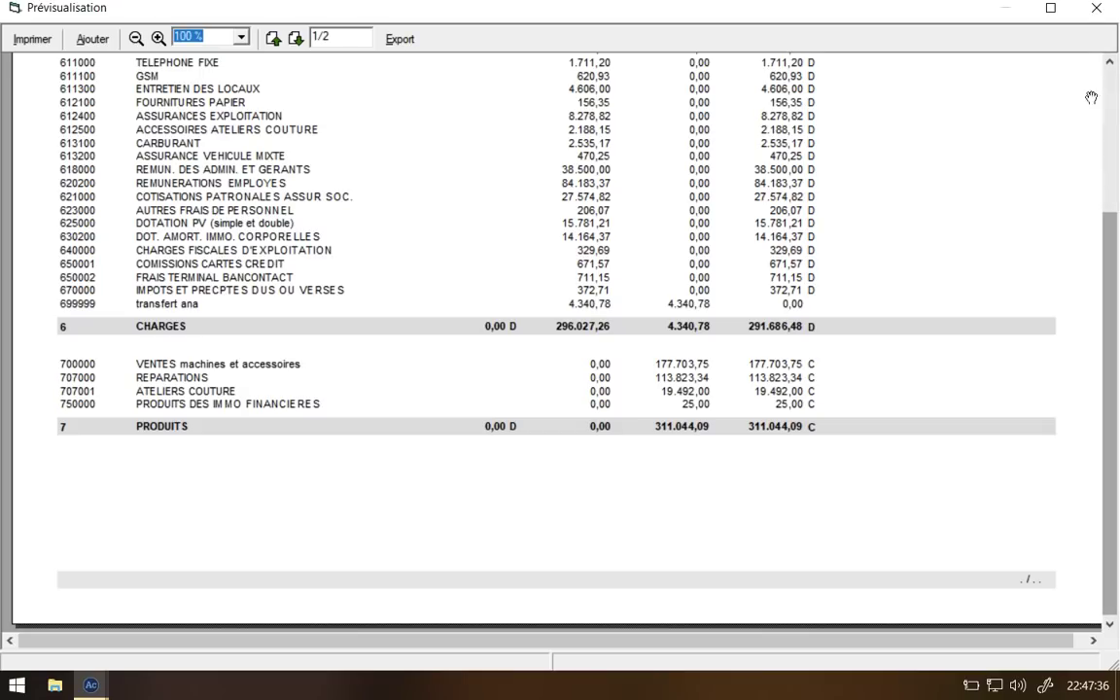
click(1096, 8)
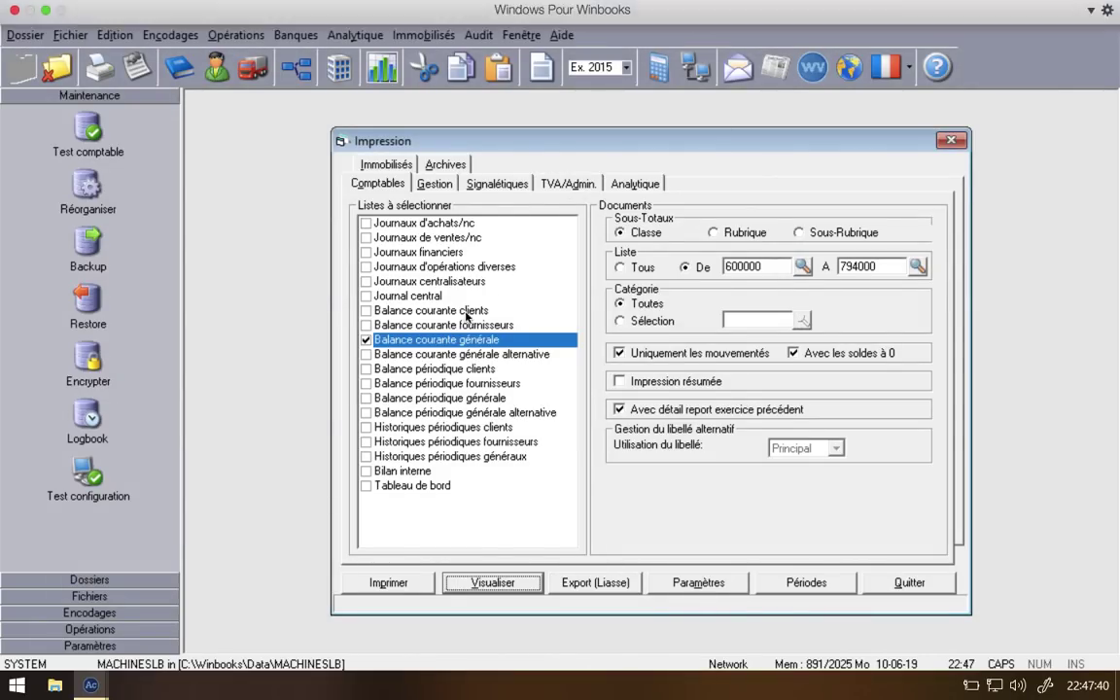
Step: Set up the analytic Balance périodique for the ACTIVITES plan, covering Nov 2015 to Nov 2015
click(642, 183)
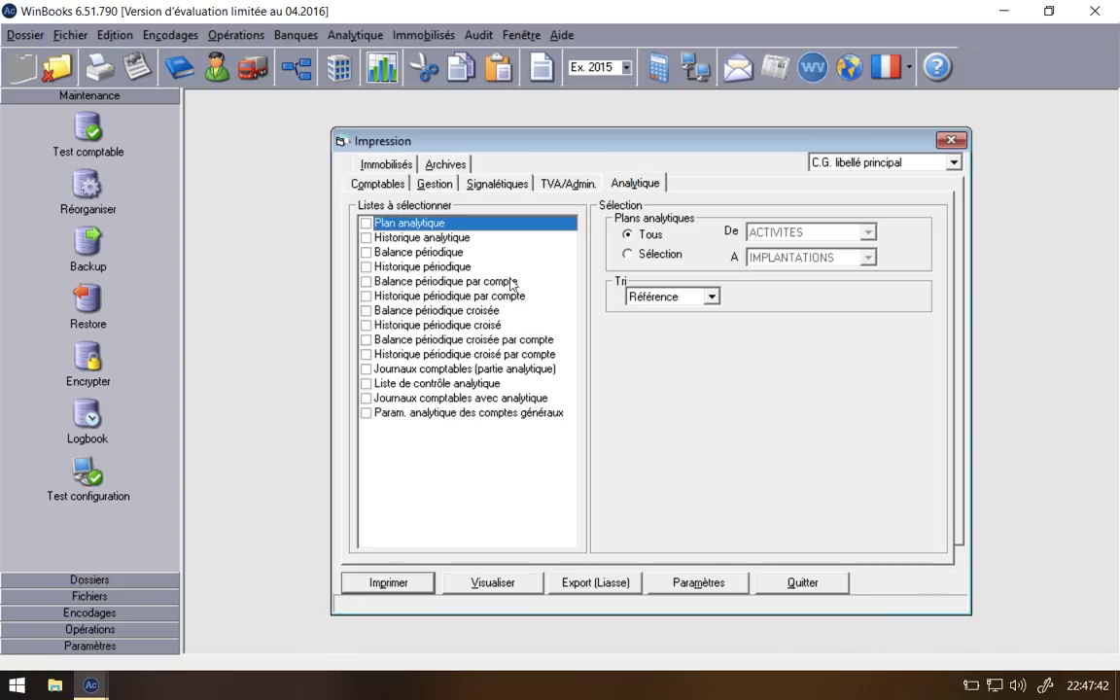
click(367, 251)
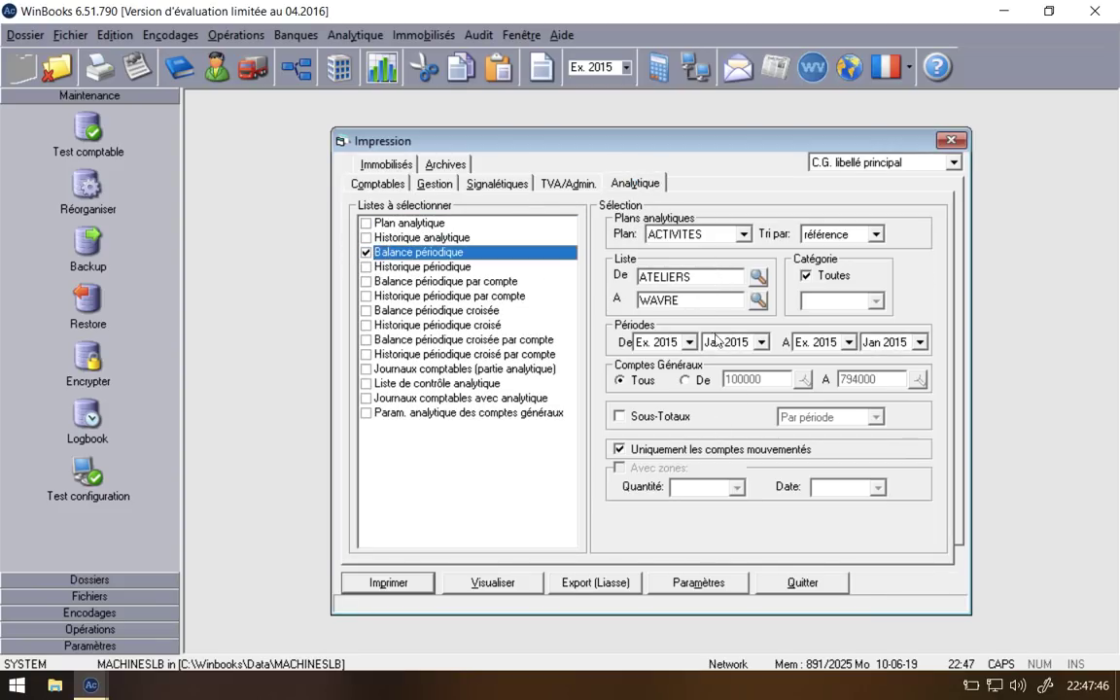
click(762, 342)
key(Down)
key(Down)
key(Down)
key(Down)
key(Down)
key(Down)
key(Down)
key(Down)
key(Down)
key(Down)
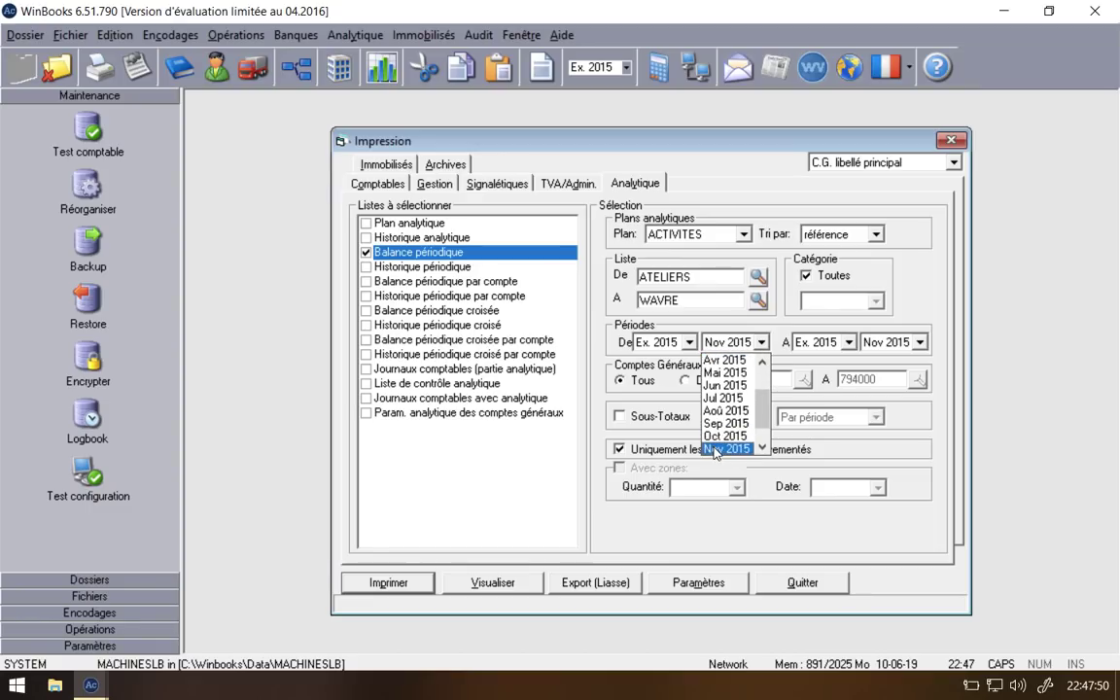
key(Return)
key(Tab)
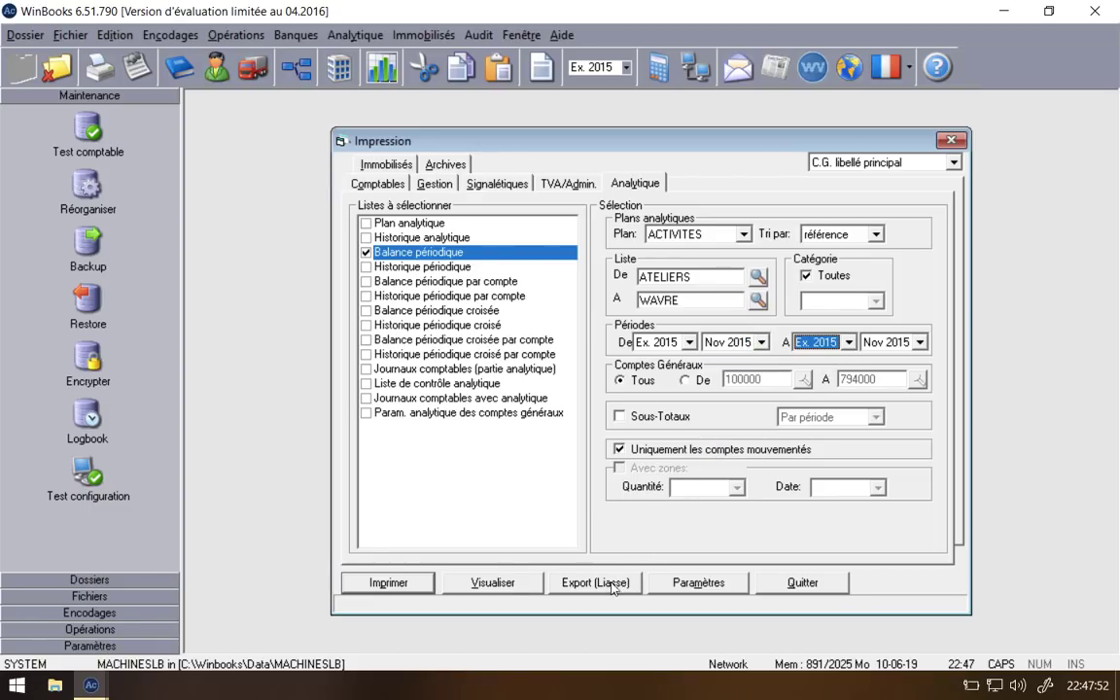
Step: Replace the Balance courante générale selection with the Balance périodique générale for Nov 2015 to Nov 2015, accounts 600000 to 794000
click(394, 186)
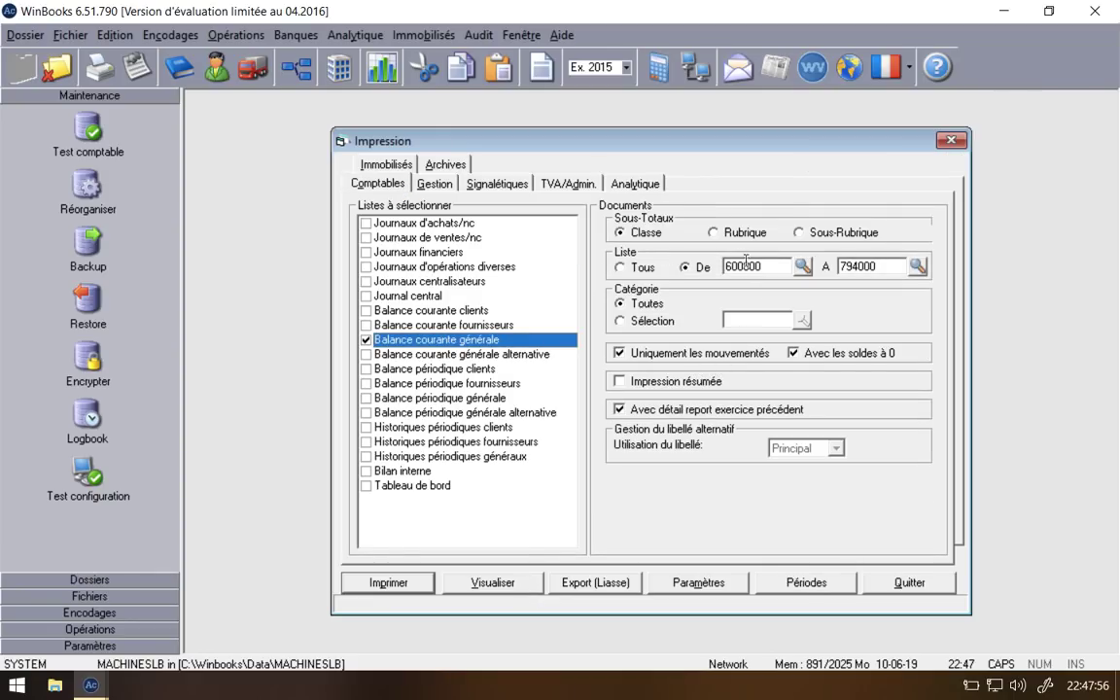
click(366, 340)
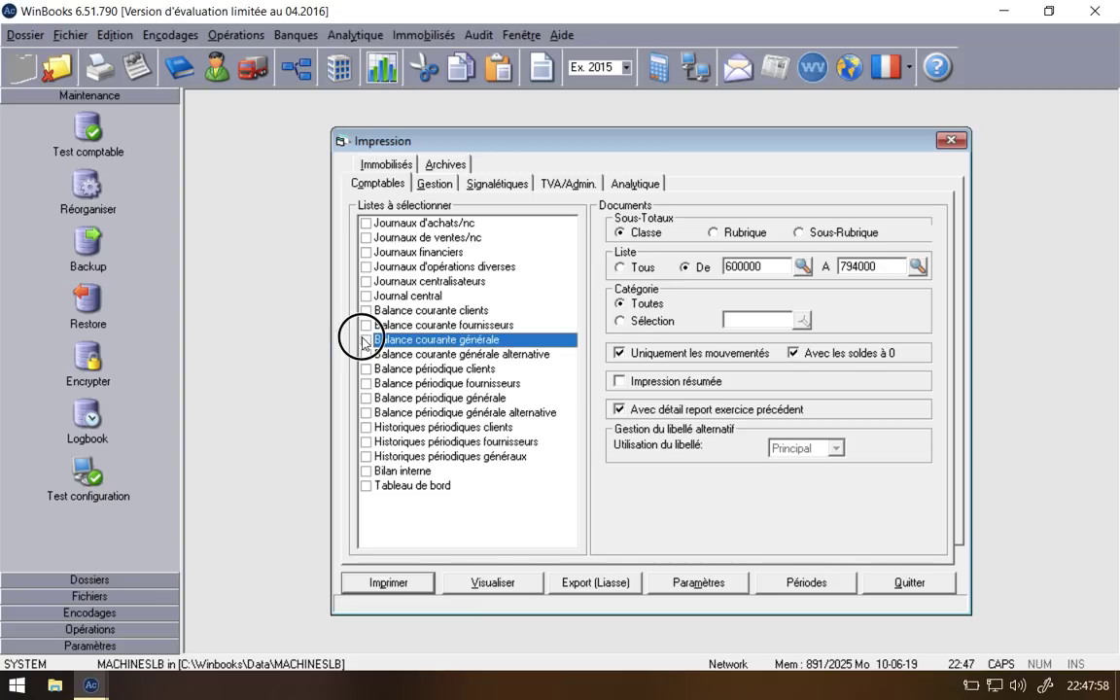
click(366, 398)
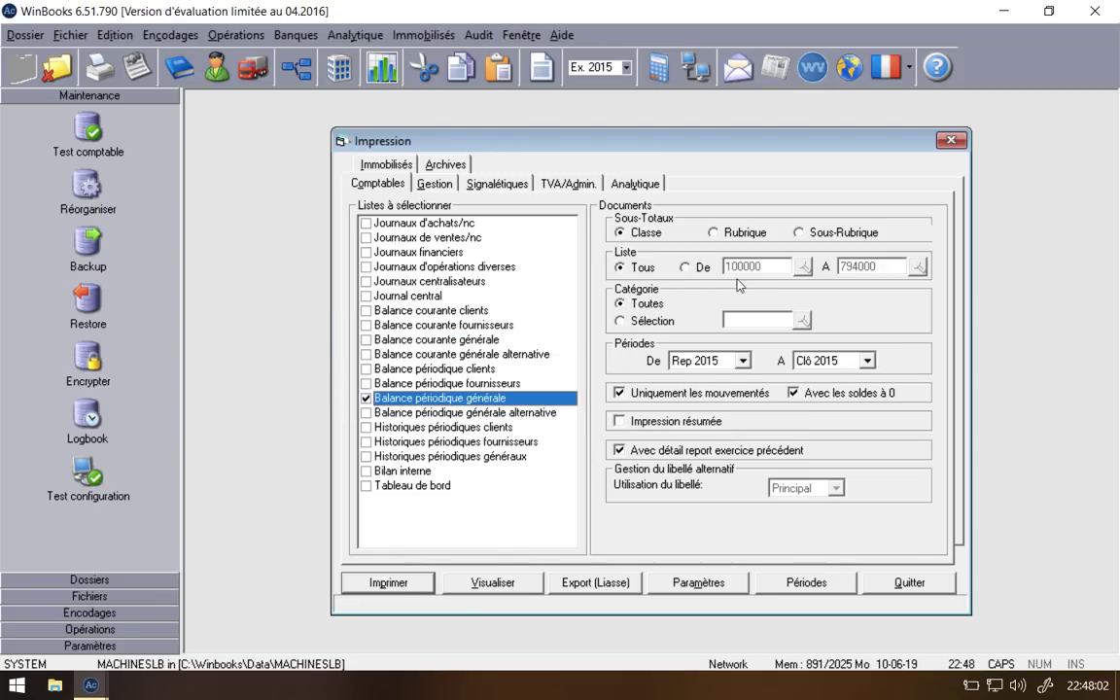
click(705, 361)
scroll(697, 421, down, 4)
click(693, 465)
key(Tab)
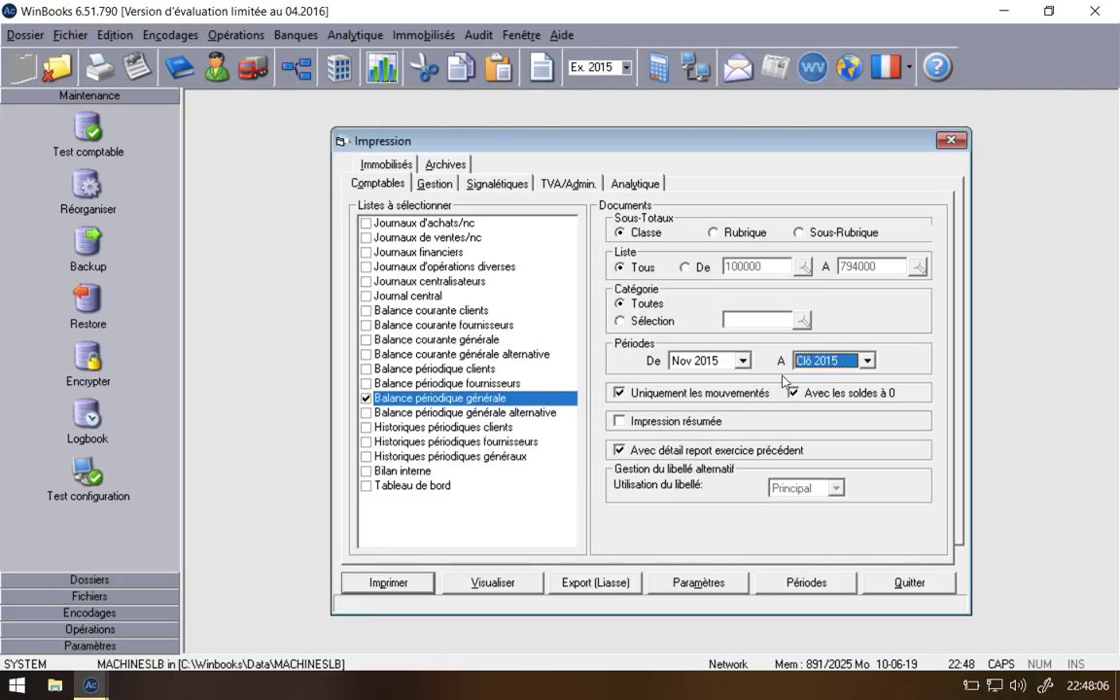
scroll(810, 367, up, 2)
click(686, 268)
click(720, 268)
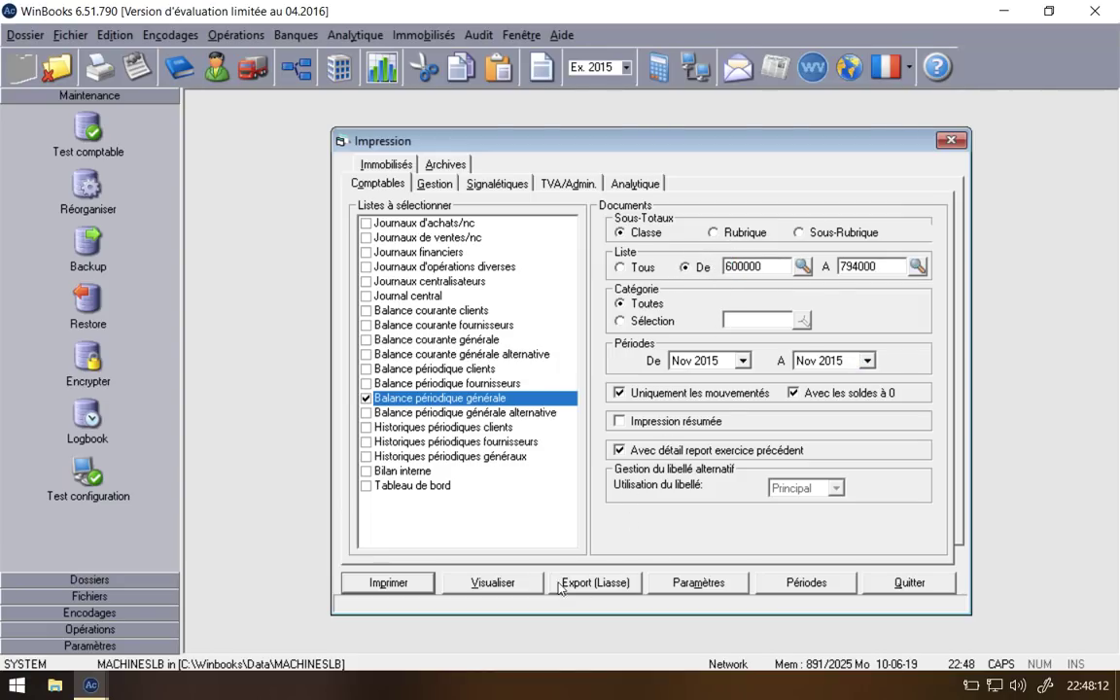
Step: Preview the general periodic balance, examine the class 6 and 7 totals on its second page, and close the preview
click(530, 583)
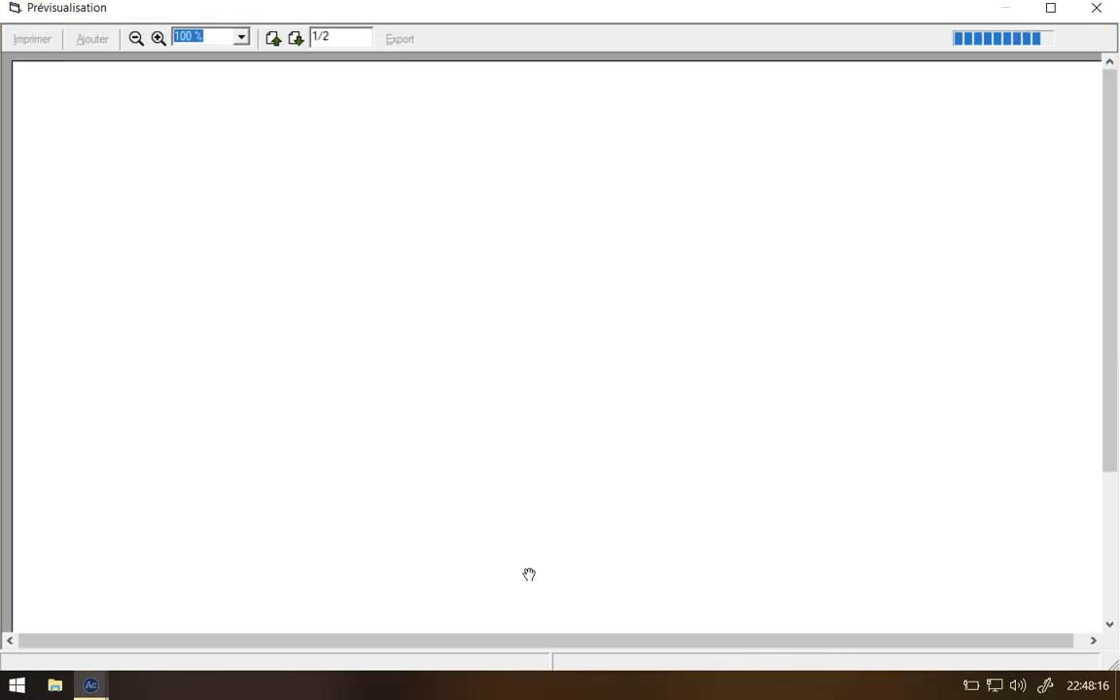
click(296, 38)
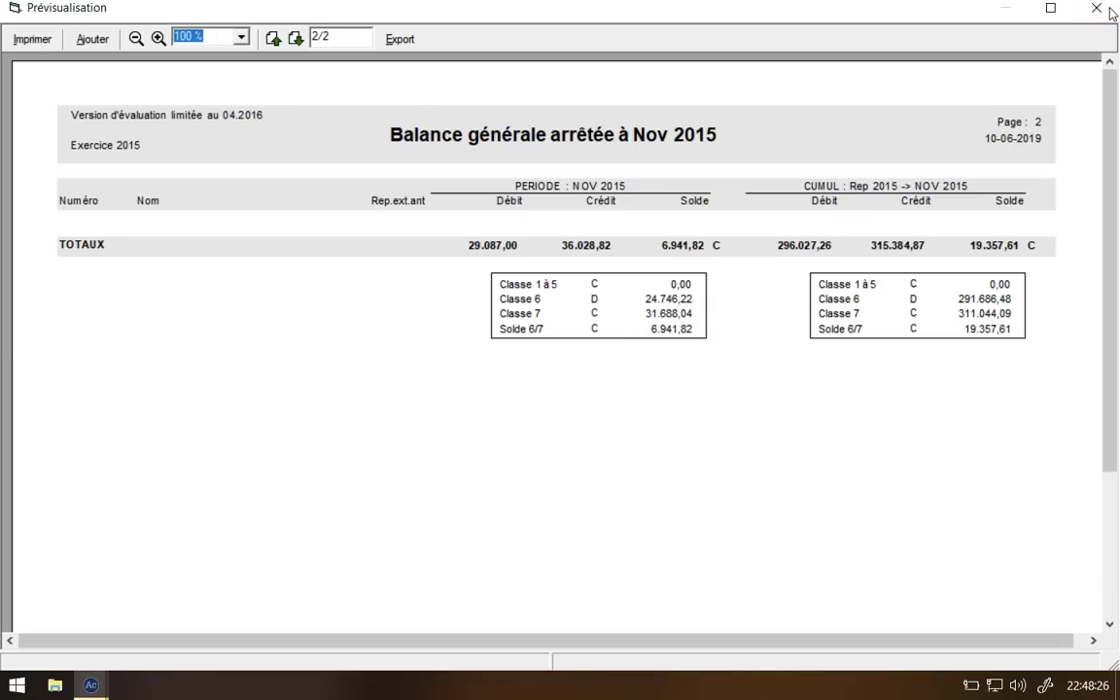
drag(681, 328, 632, 330)
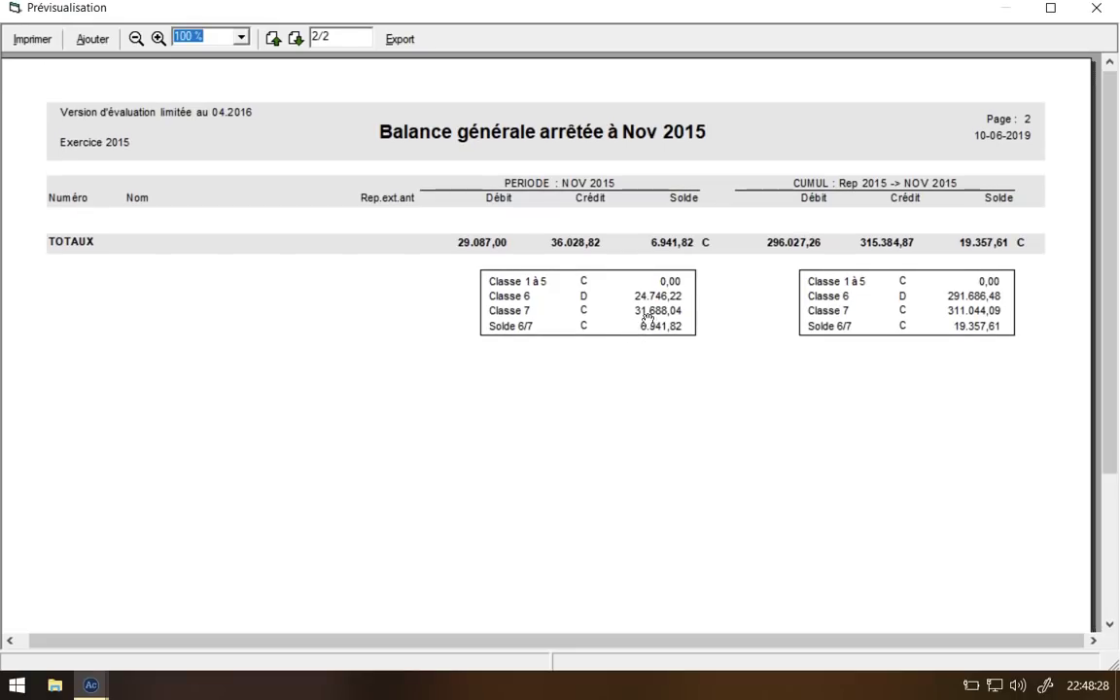
click(1096, 8)
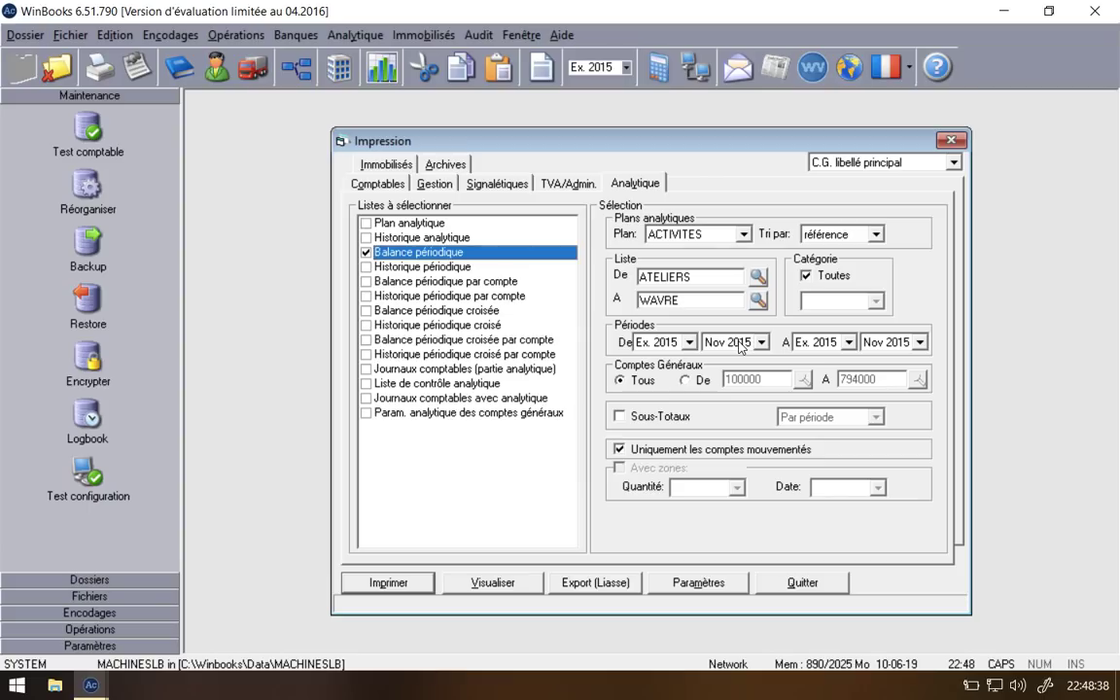
Step: Preview the ACTIVITES analytic Balance périodique for Nov 2015, compare its total with the general result, and close the preview and Impression window
click(517, 585)
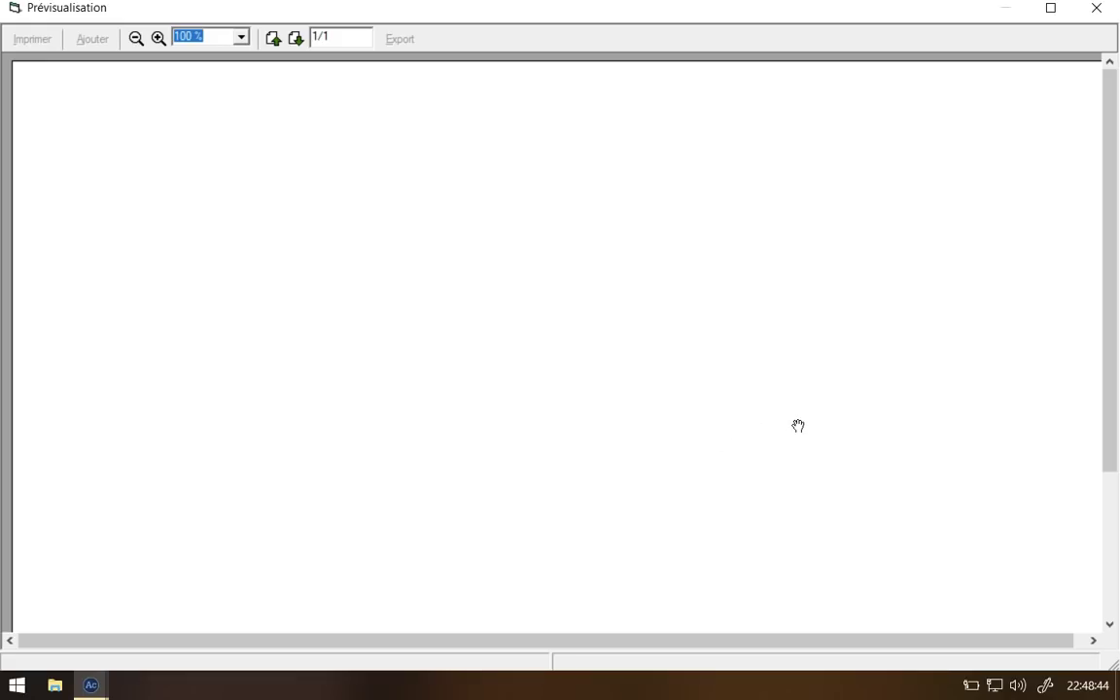
scroll(798, 426, down, 5)
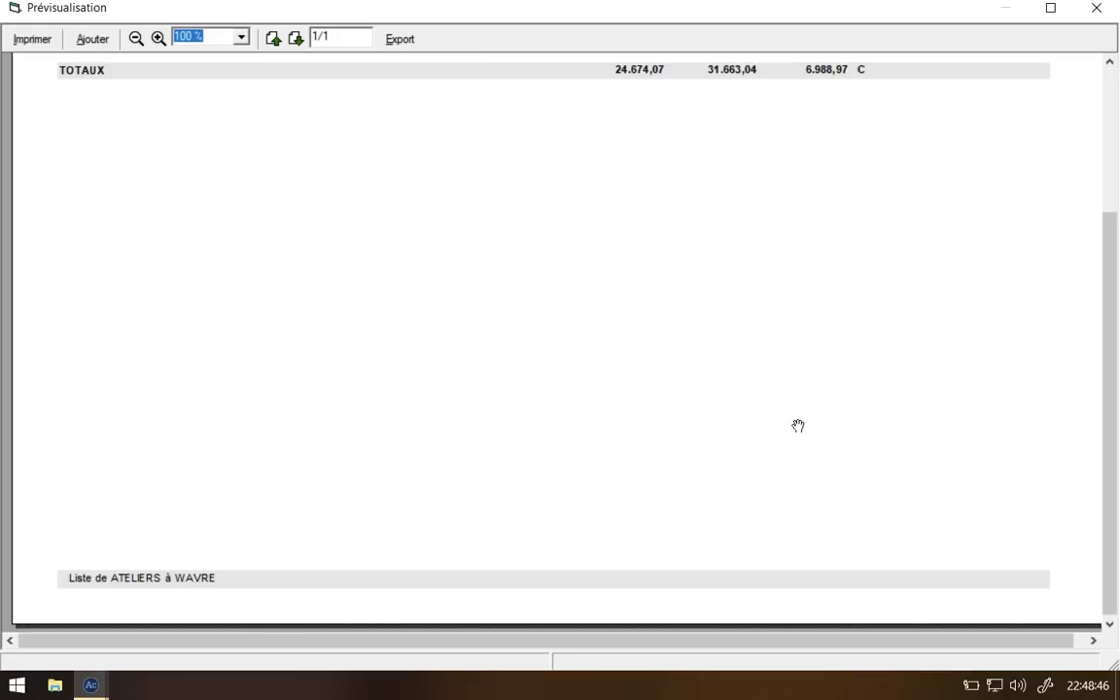
scroll(798, 426, up, 5)
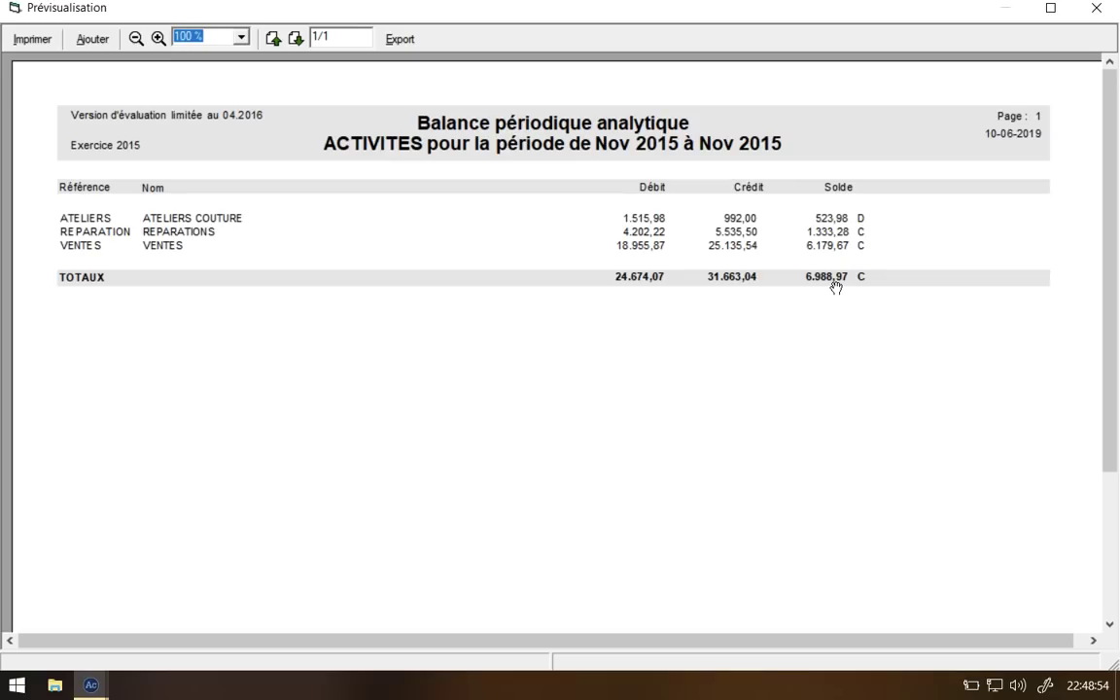
click(1004, 9)
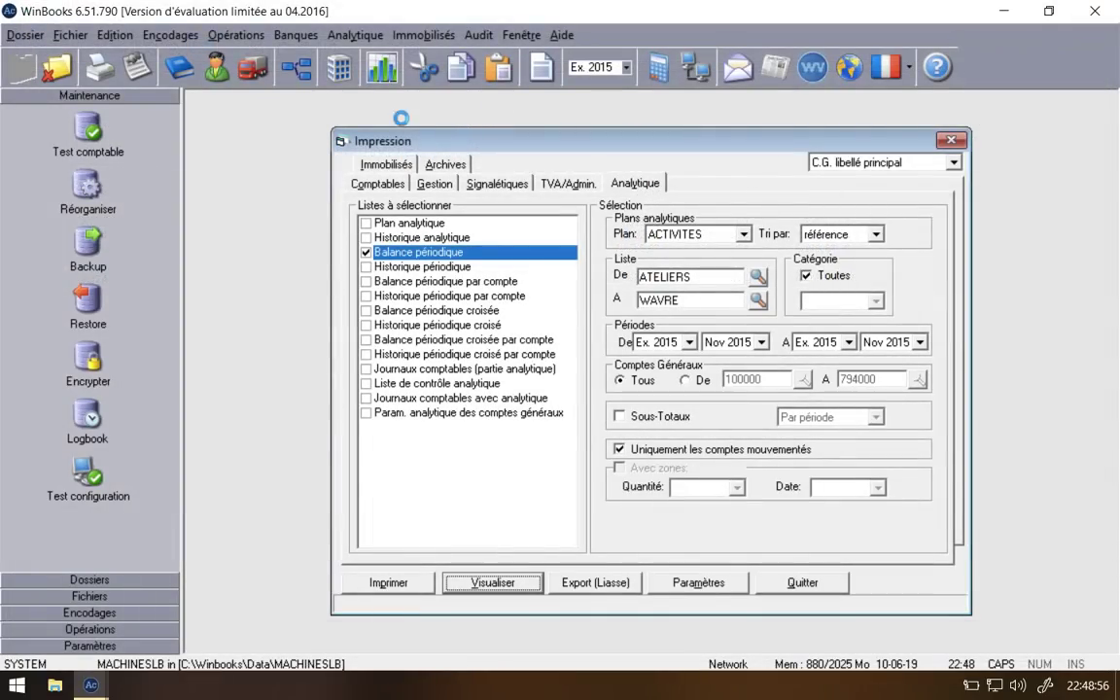
key(Escape)
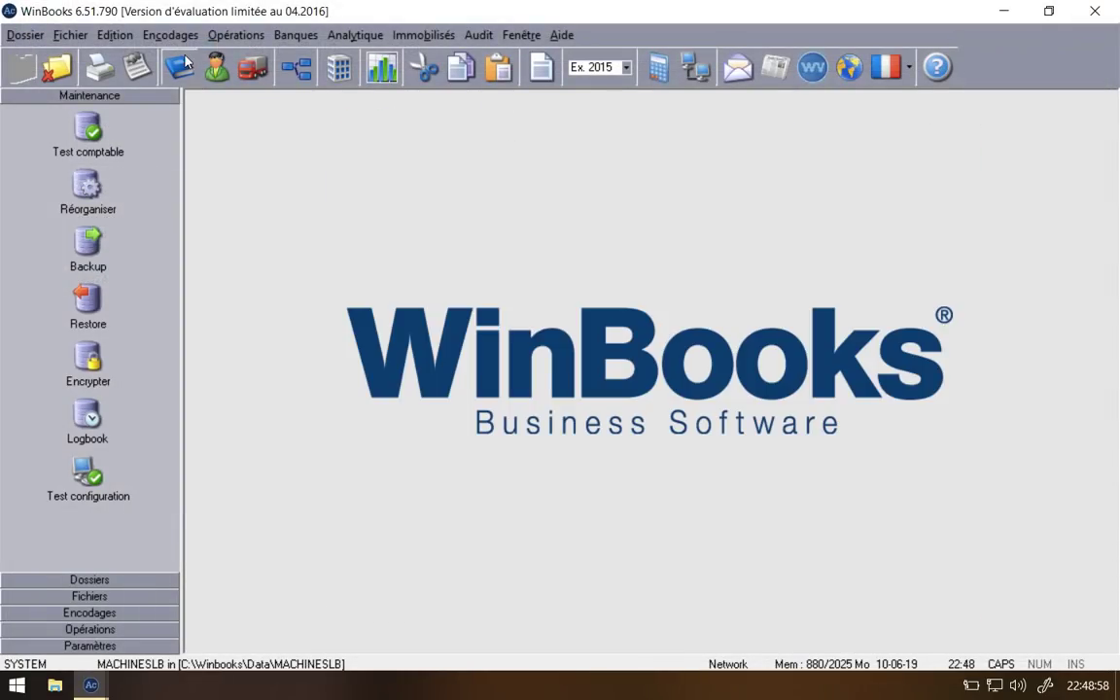
Step: Open the general chart of accounts and go to account 650000
click(162, 37)
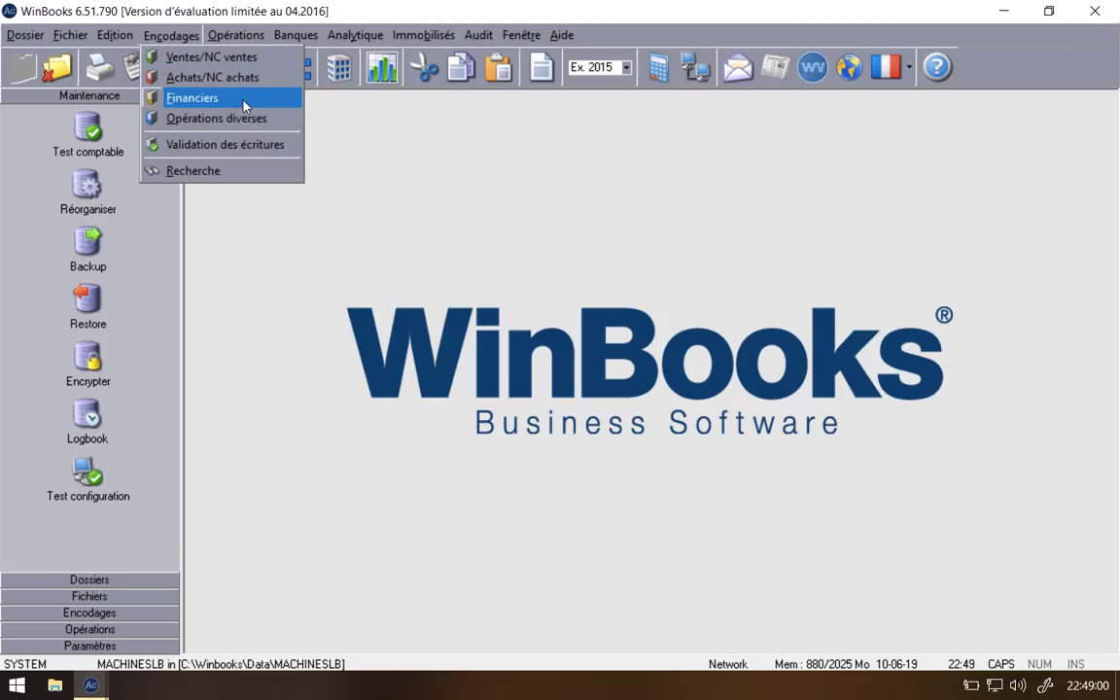
click(377, 171)
click(181, 70)
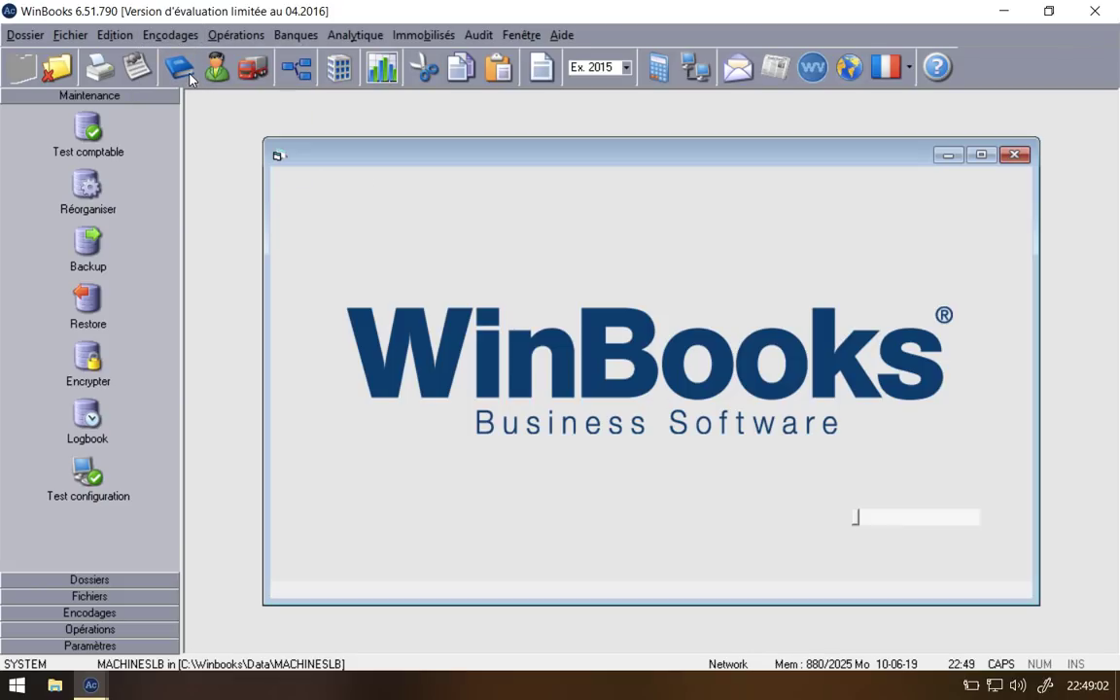
text(650000)
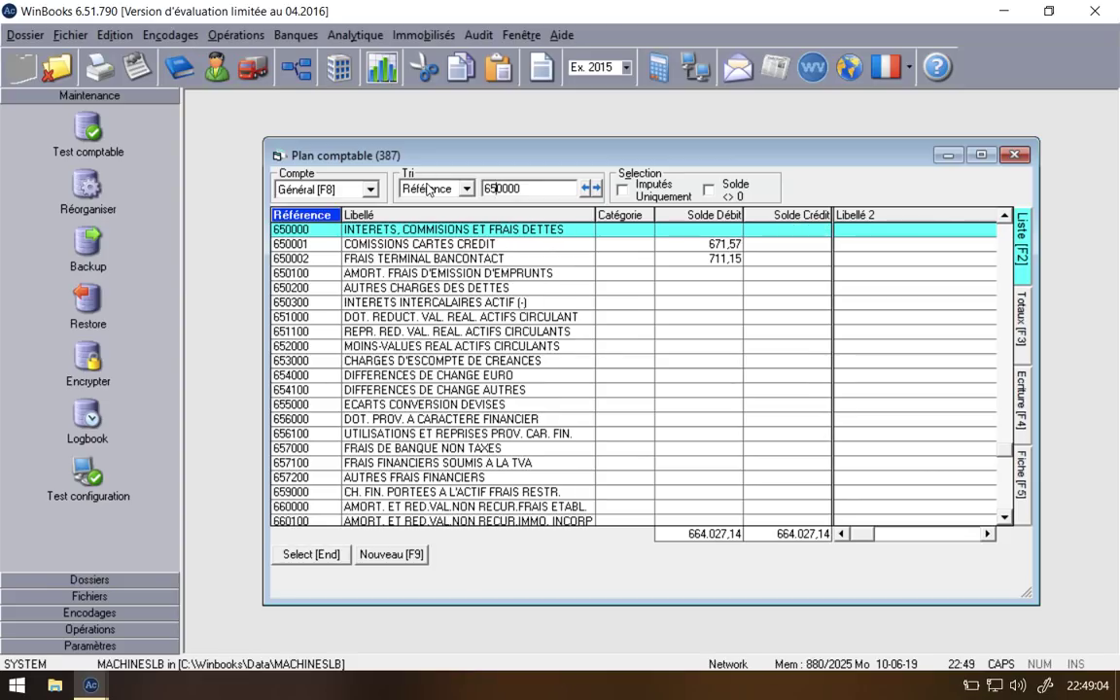
Step: Look through the financial charge accounts from 650000 to 655000 for balances
key(Down)
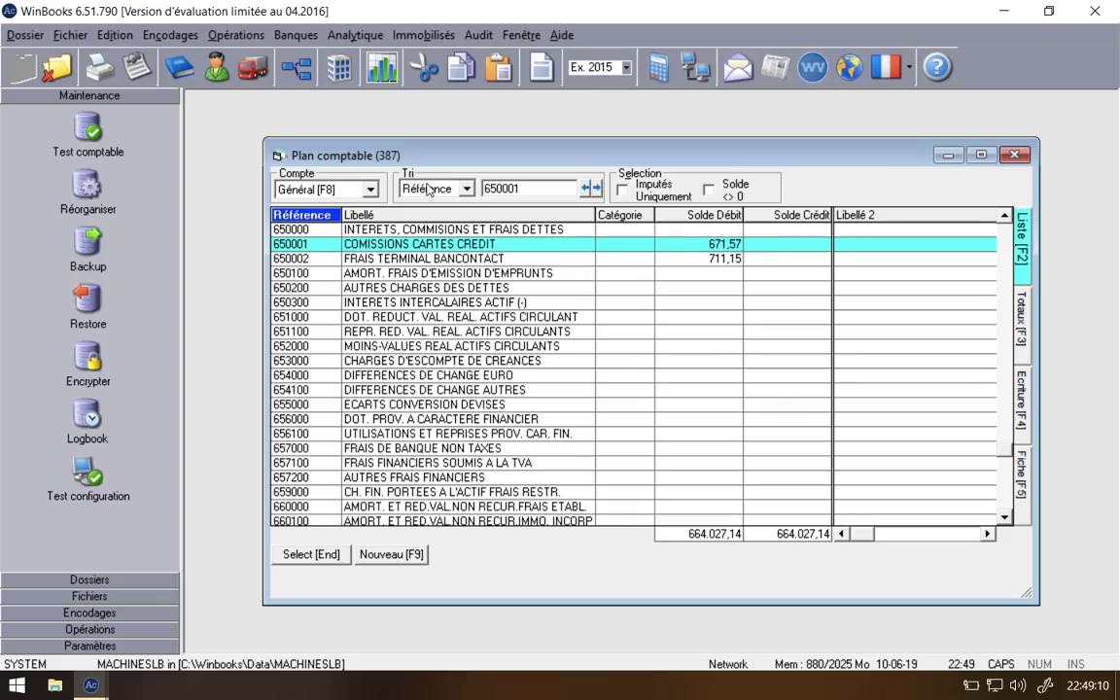
key(Down)
key(Down)
key(Down)
key(Down)
key(Down)
key(Down)
key(Down)
key(Down)
key(Down)
key(Down)
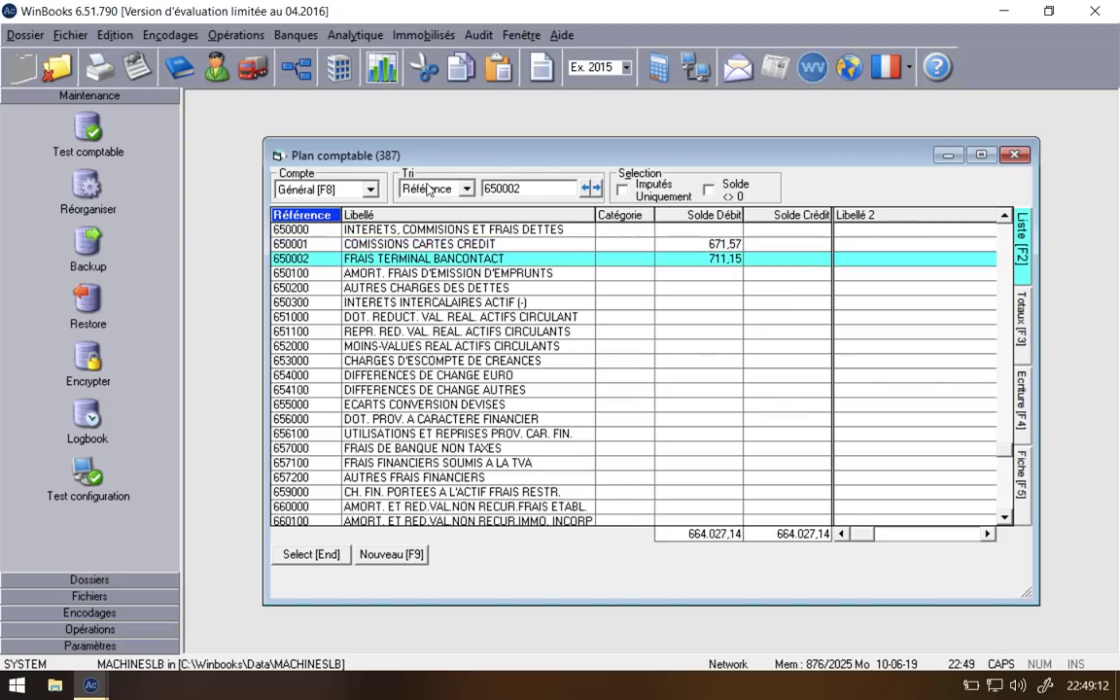
key(Down)
key(Down)
key(Down)
key(Down)
key(Down)
key(Down)
key(Down)
key(Down)
key(Down)
key(Down)
key(Down)
key(Down)
key(Down)
key(Down)
key(Down)
key(Down)
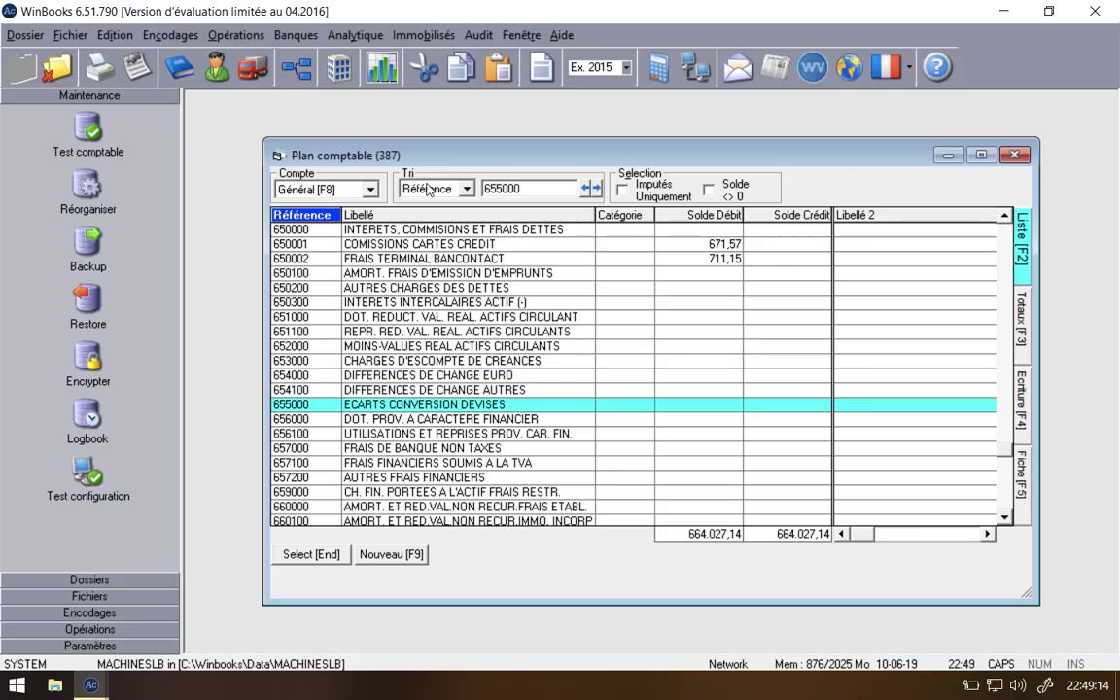
Step: Go to account 760000 and look through the surrounding product accounts in classes 74 to 77 for balances
text(76)
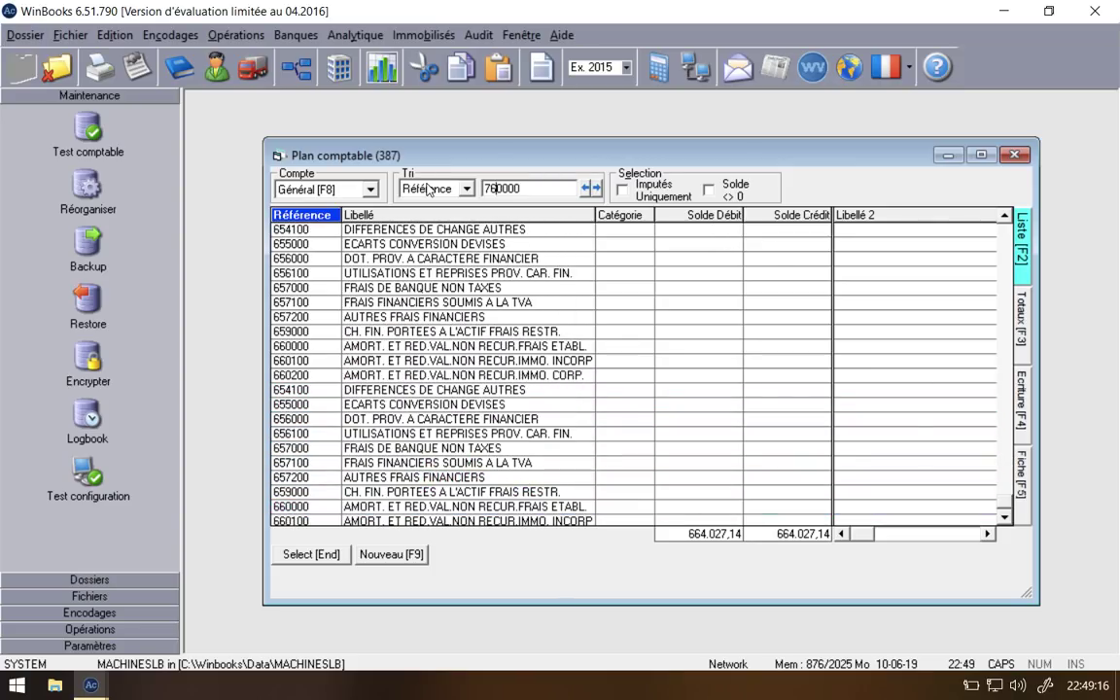
key(Up)
key(Up)
key(Up)
key(Up)
key(Up)
key(Up)
key(Up)
key(Up)
key(Up)
key(Up)
key(Up)
key(Up)
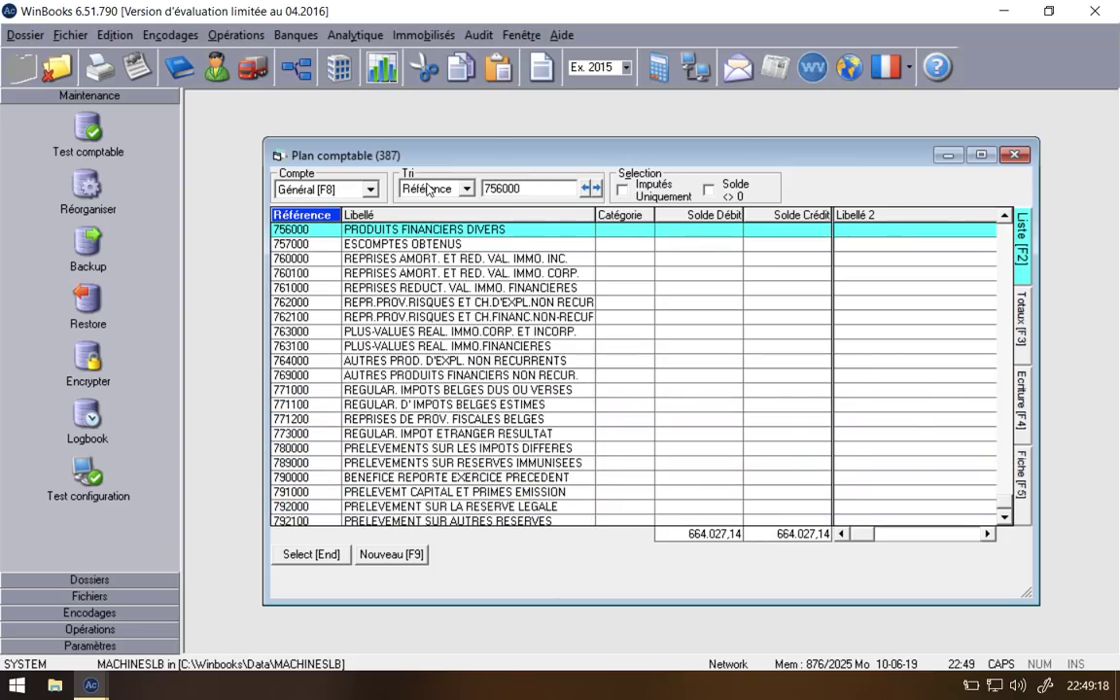
key(Down)
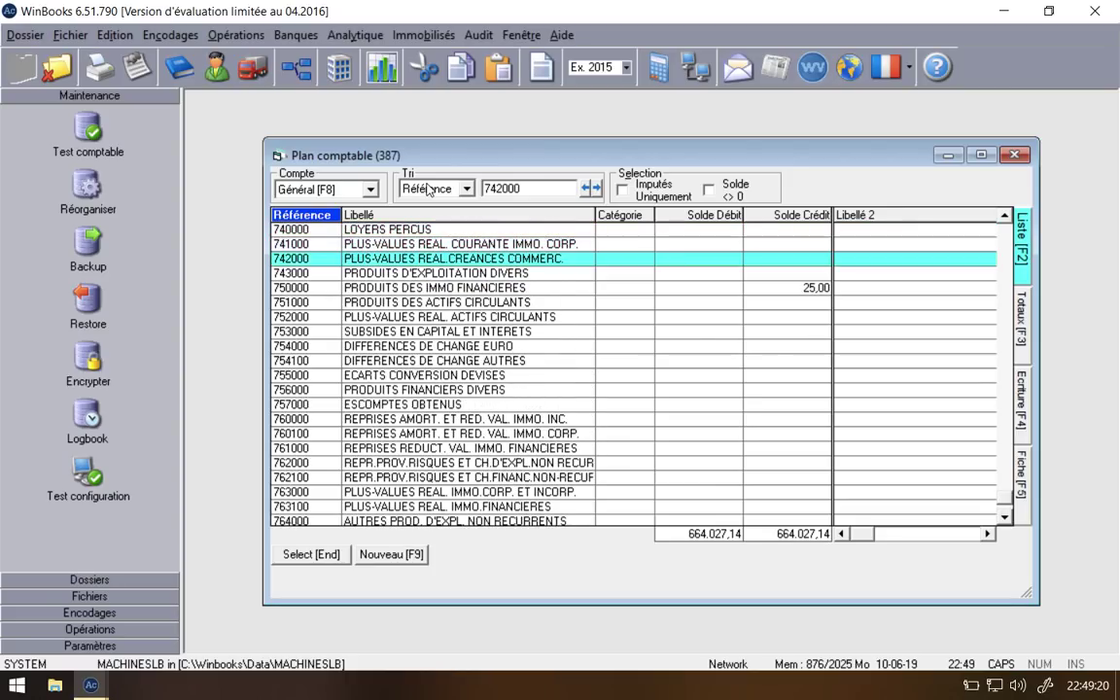
key(Up)
key(Up)
key(Up)
key(Up)
key(Up)
key(Down)
key(Down)
key(Down)
key(Down)
key(Down)
key(Down)
key(Down)
key(Down)
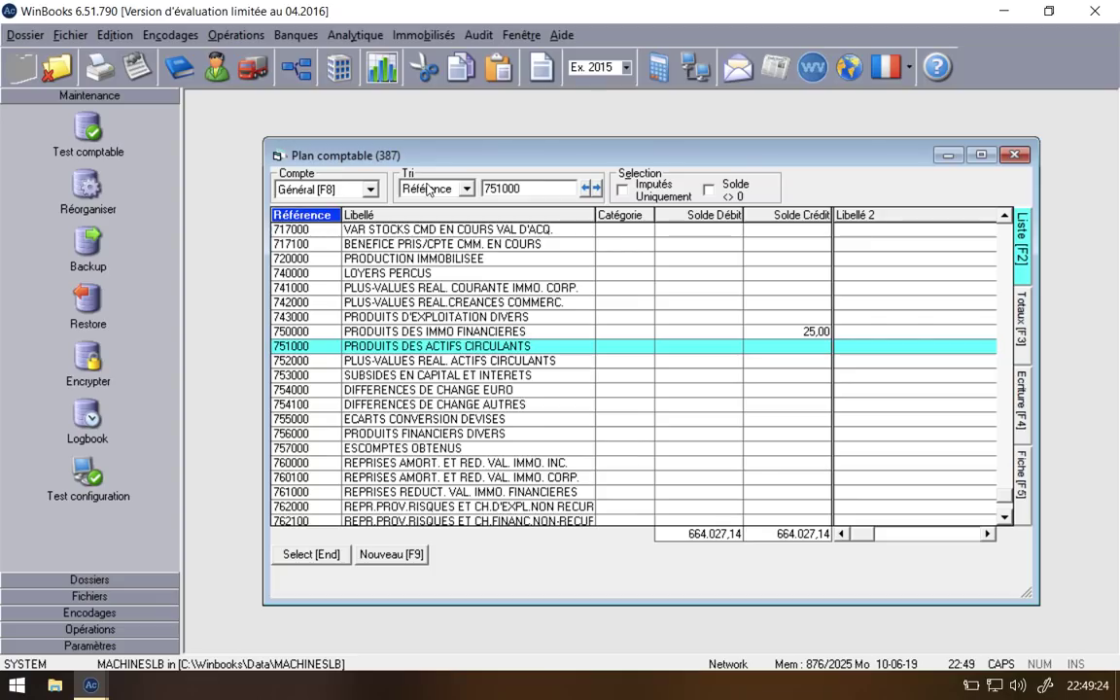
key(Down)
key(Down)
key(Down)
key(Down)
key(Down)
key(Down)
key(Down)
key(Down)
key(Down)
key(Down)
key(Down)
key(Down)
key(Down)
key(Down)
key(Down)
key(Down)
key(Down)
key(Down)
key(Down)
key(Down)
key(Down)
Step: Return to the class 67 accounts and select 670000 IMPOTS ET PRECPTES DUS OU VERSES
scroll(535, 389, up, 6)
scroll(535, 389, up, 15)
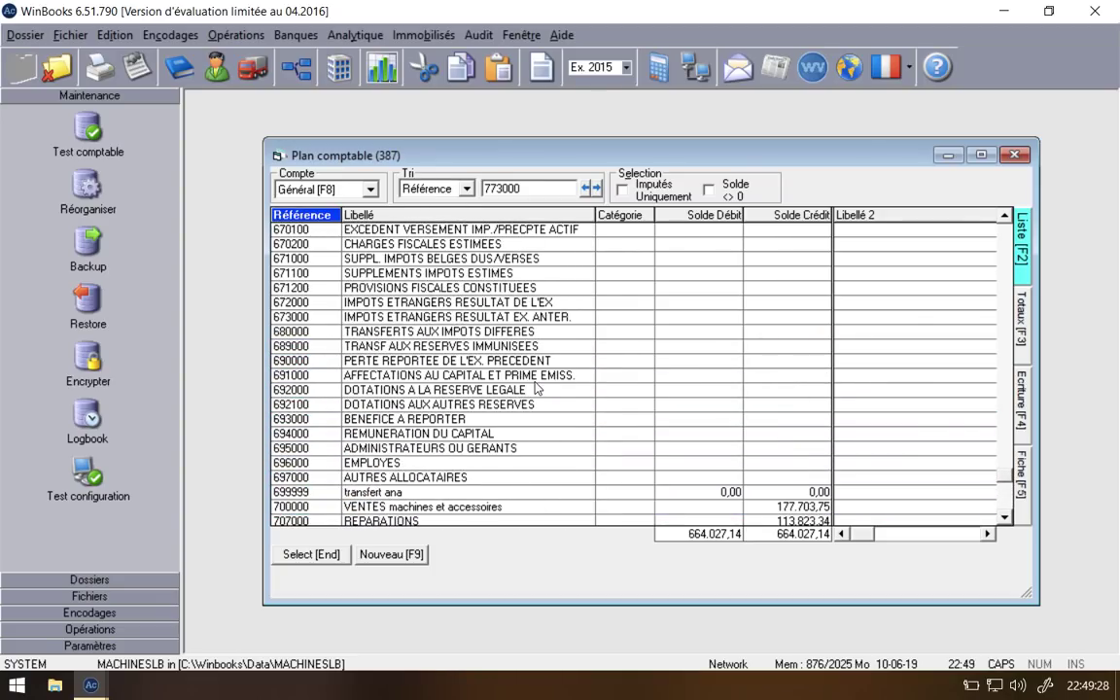
scroll(535, 389, down, 2)
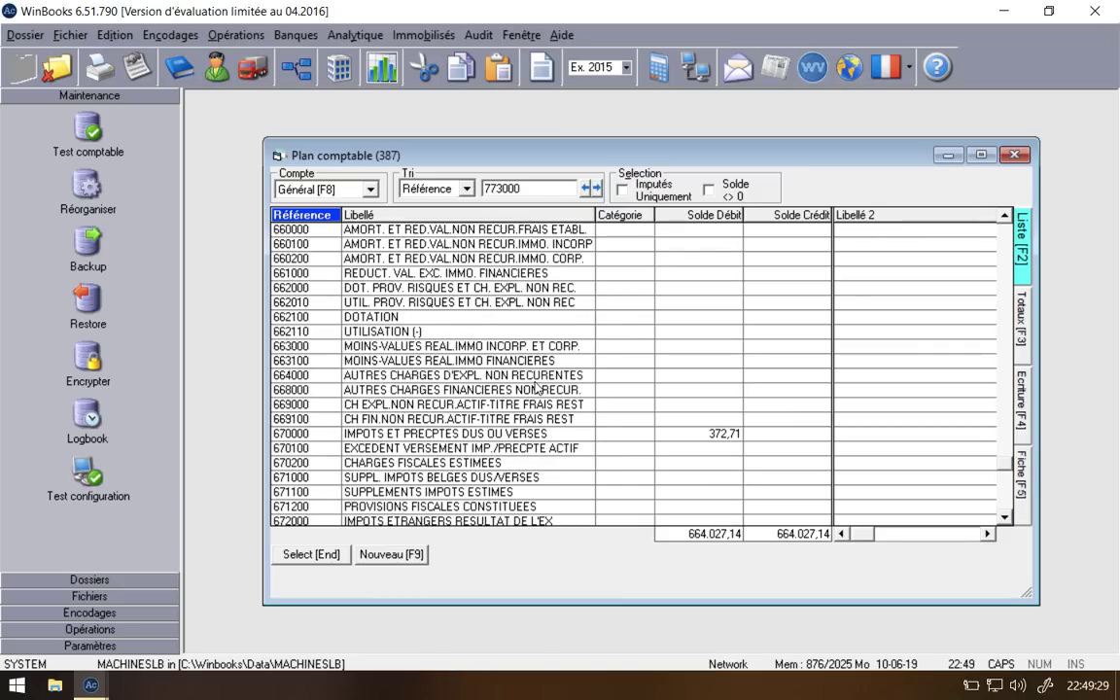
click(679, 434)
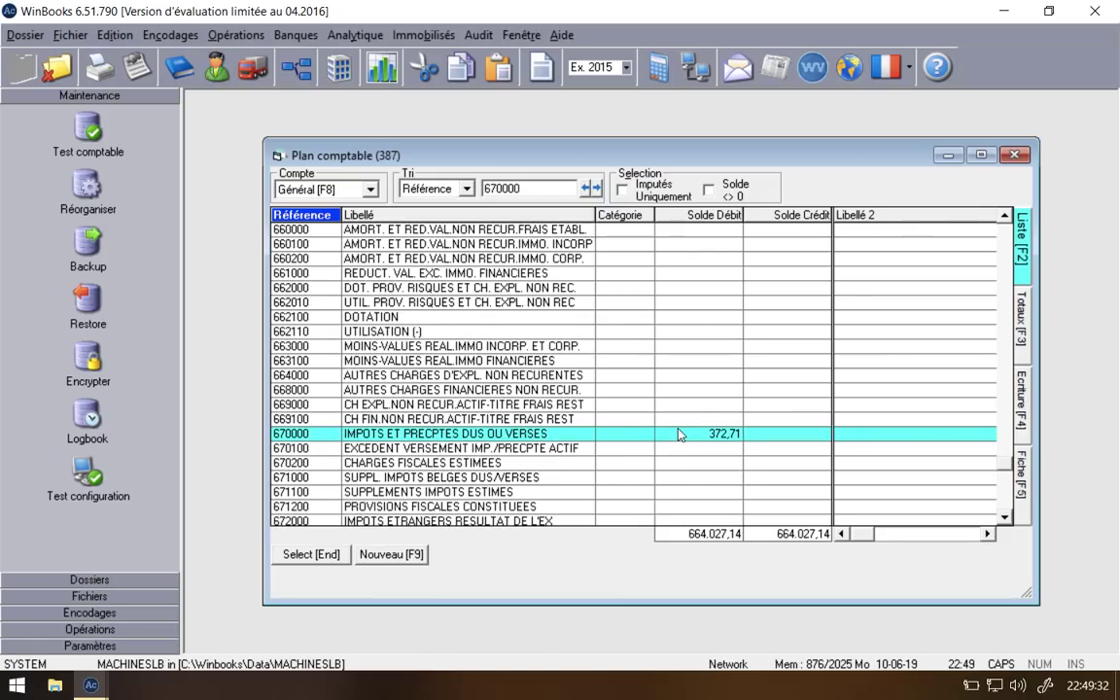
scroll(679, 434, up, 1)
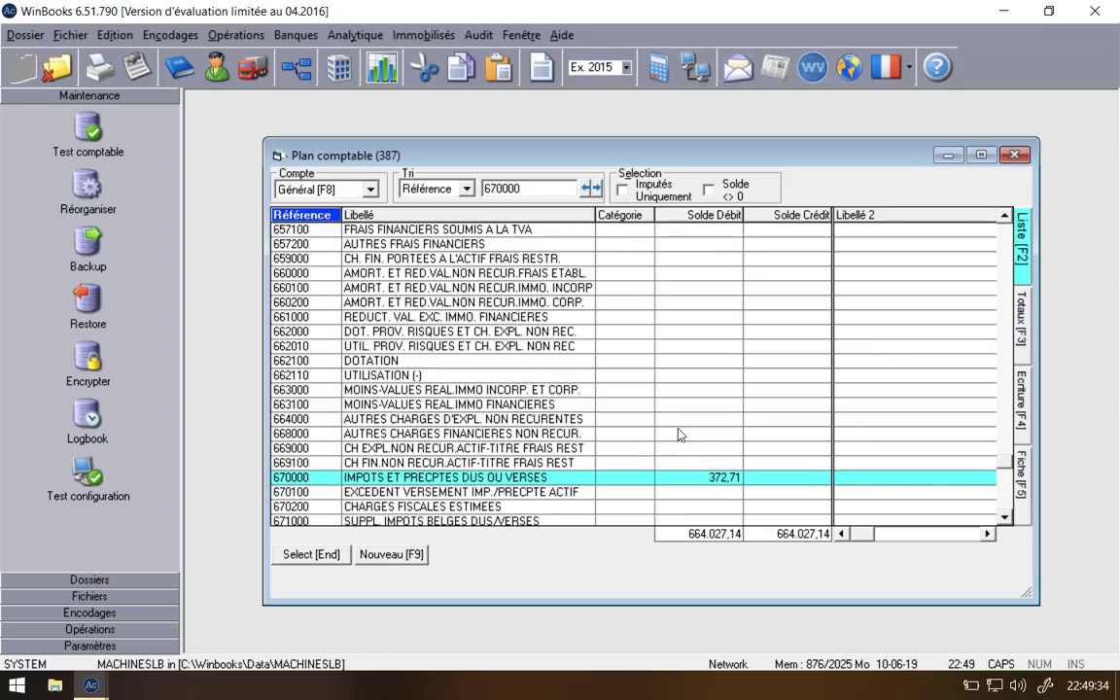
Step: Check the charge accounts around 640000 to 650002, selecting card commissions 650001 and terminal fees 650002
scroll(679, 434, up, 10)
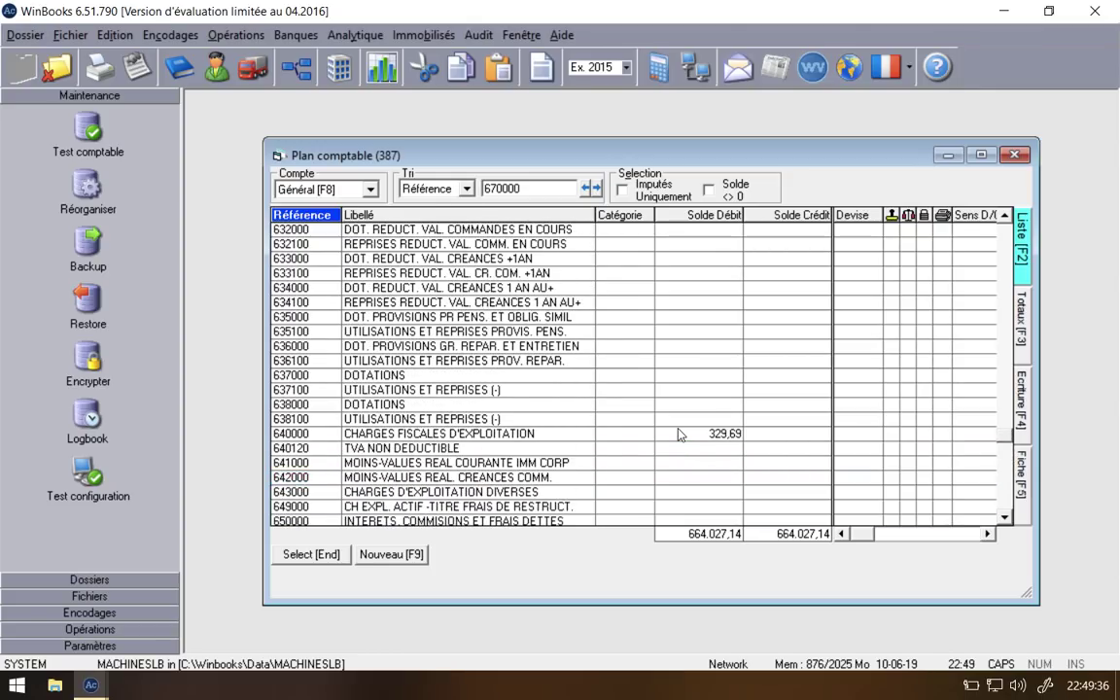
scroll(679, 434, down, 3)
click(709, 423)
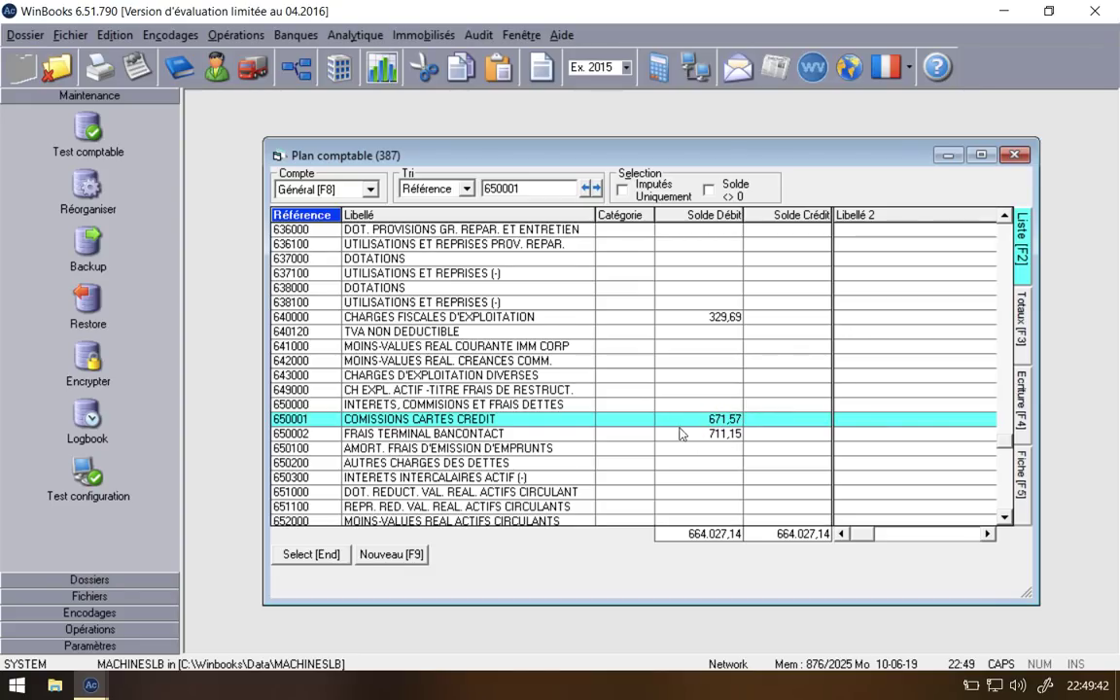
scroll(724, 411, down, 1)
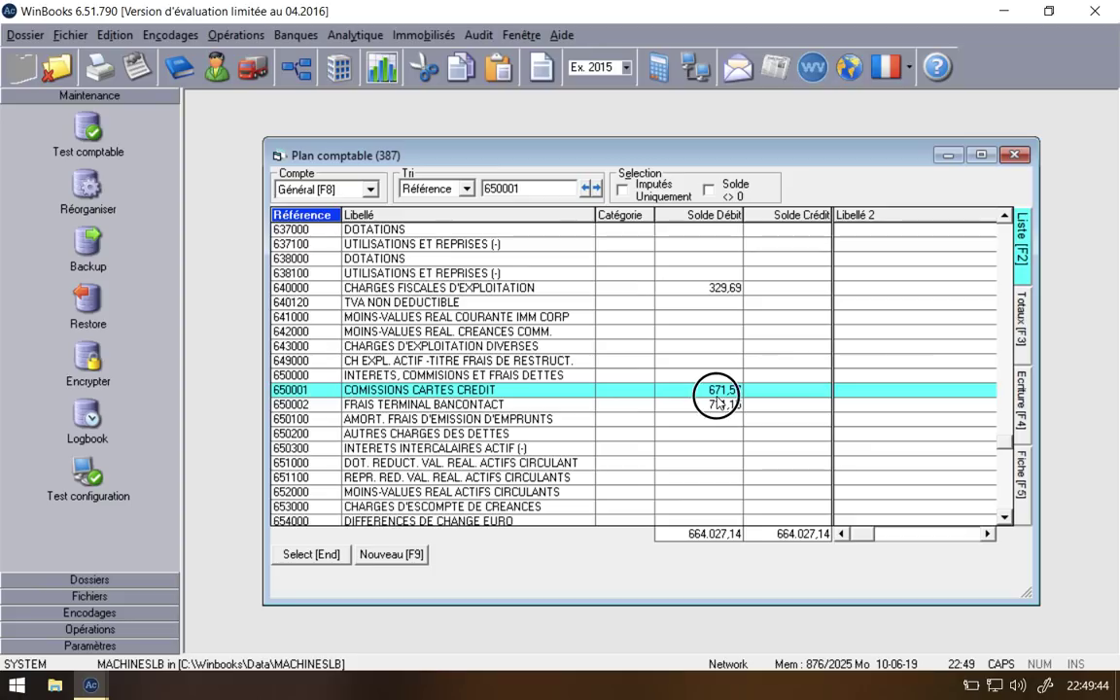
click(718, 407)
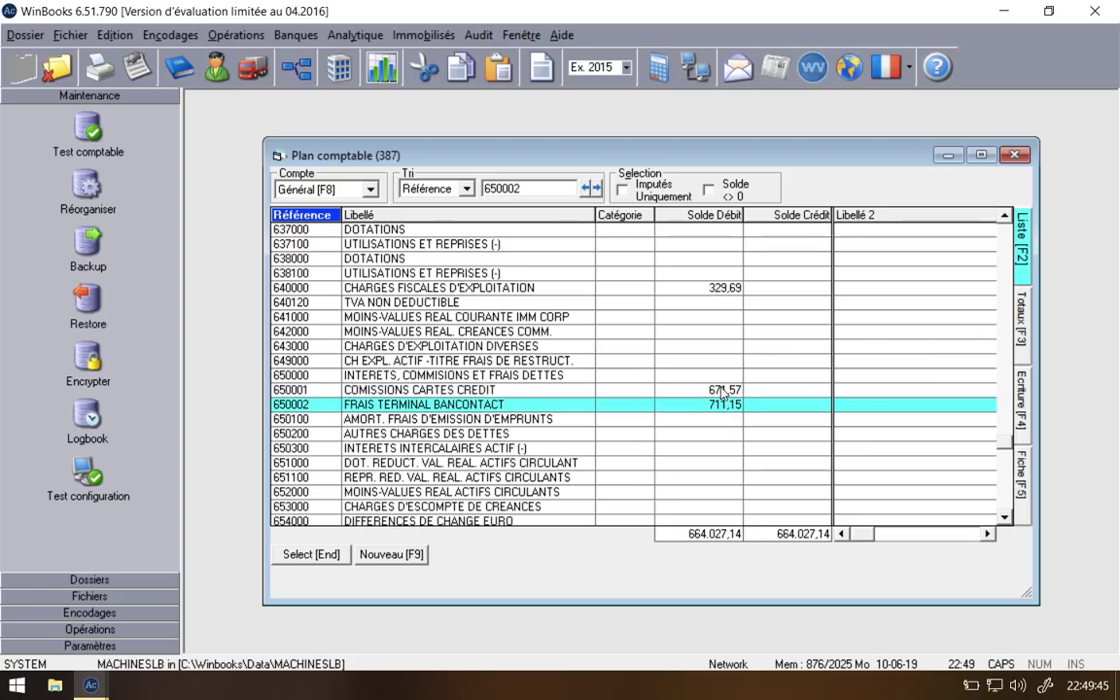
Step: Check the analytic setting on the card of account 650002 and display the account's entries
click(1024, 473)
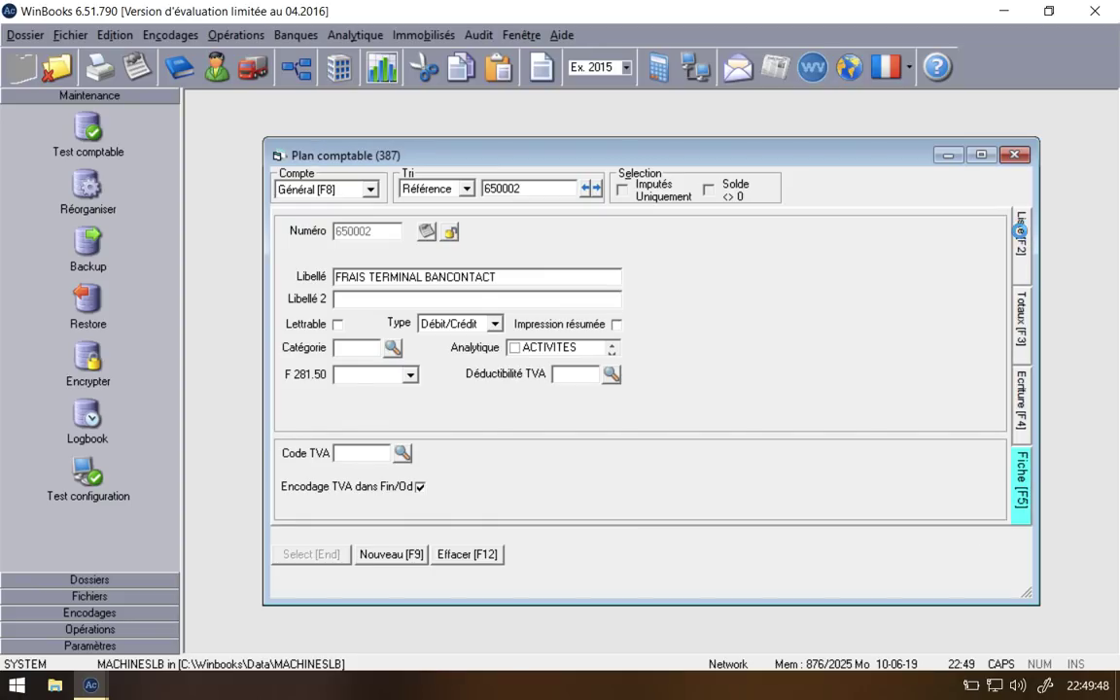
click(1020, 230)
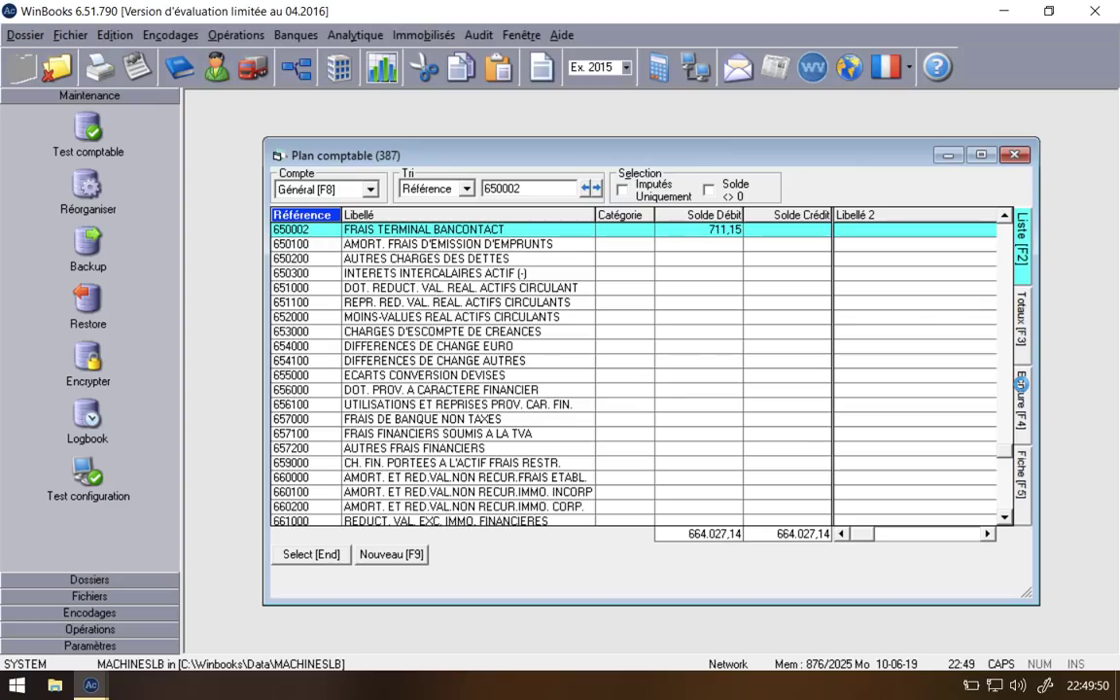
click(1021, 385)
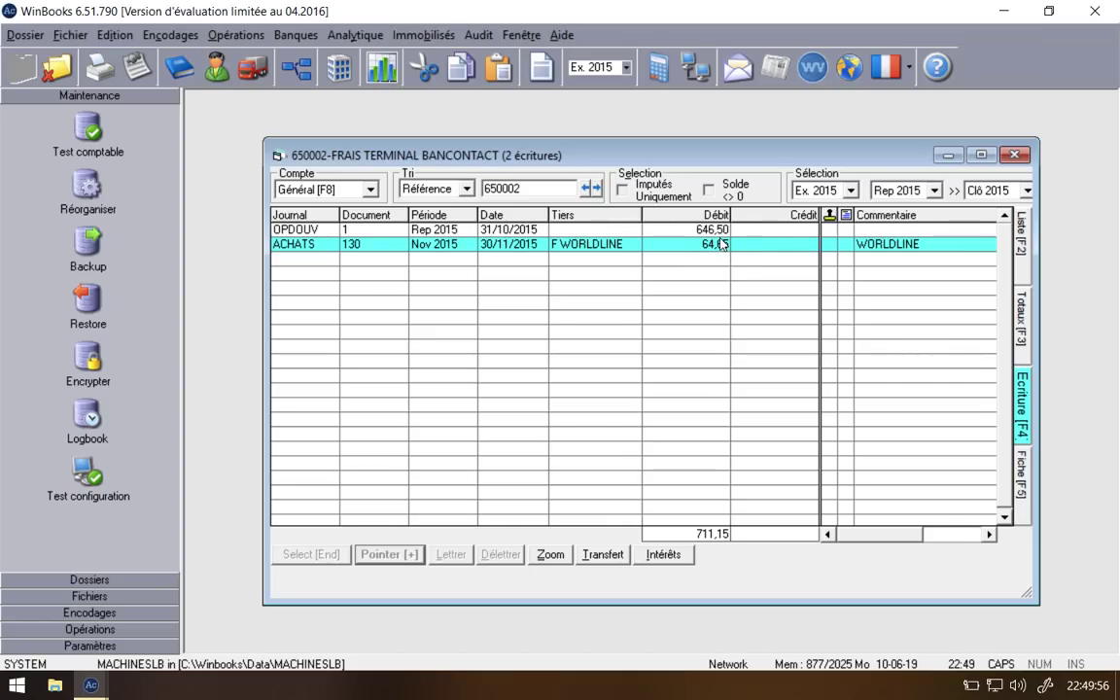
Step: Return to the chart of accounts and display the entries of account 670000 IMPOTS ET PRECPTES DUS OU VERSES
click(1023, 255)
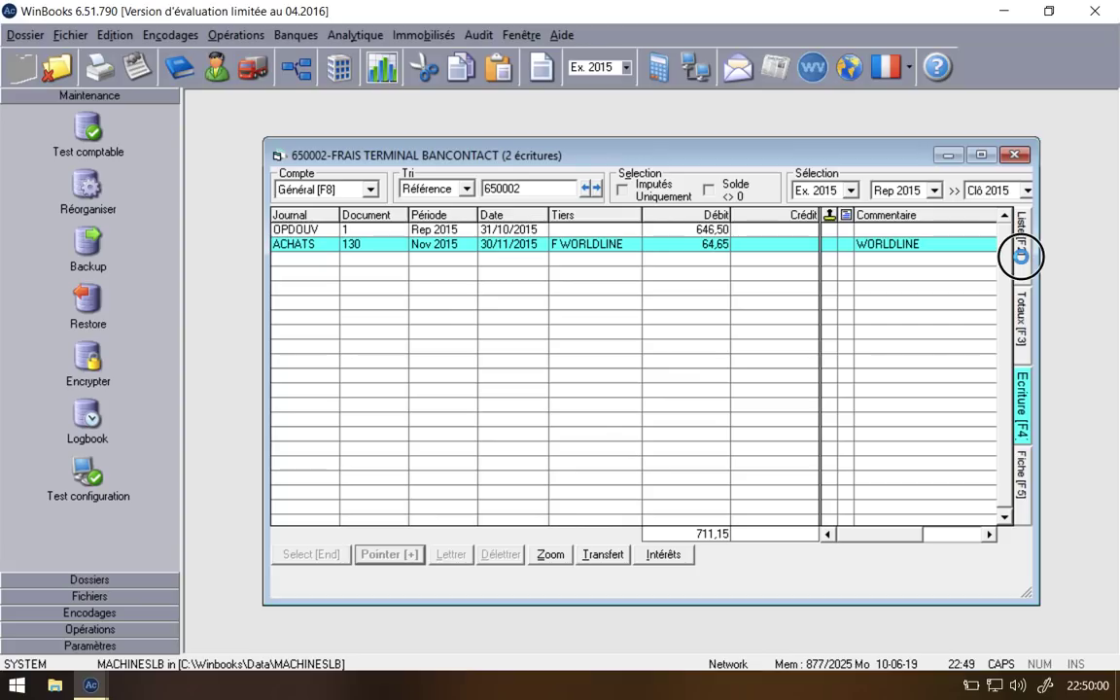
click(1023, 392)
click(1020, 255)
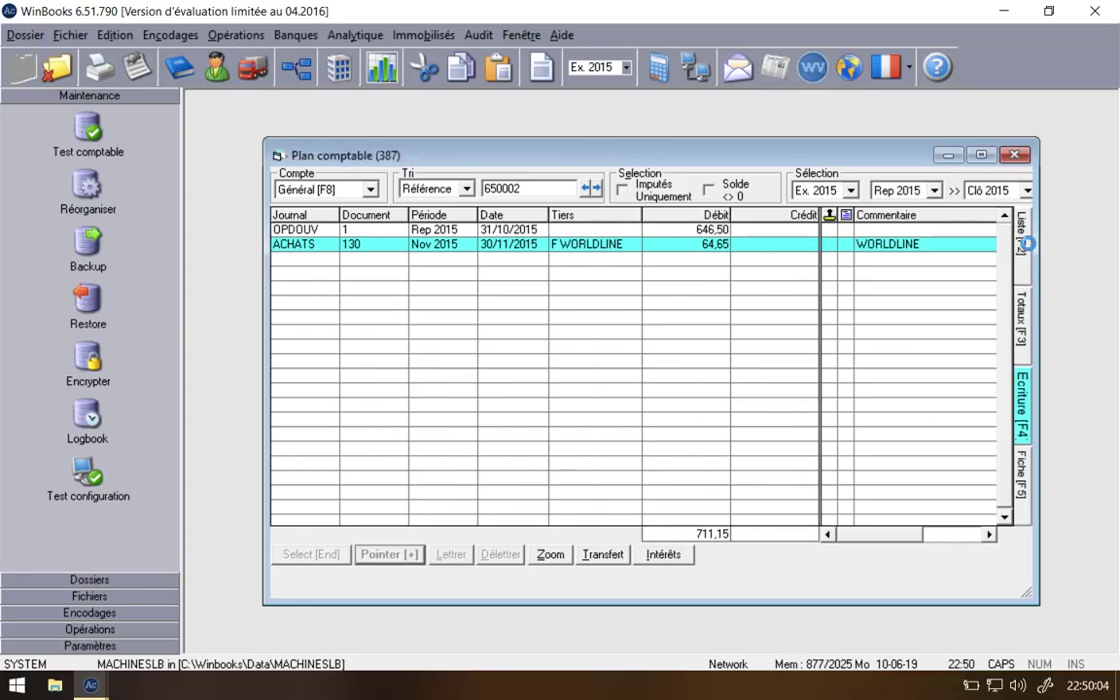
scroll(560, 435, down, 5)
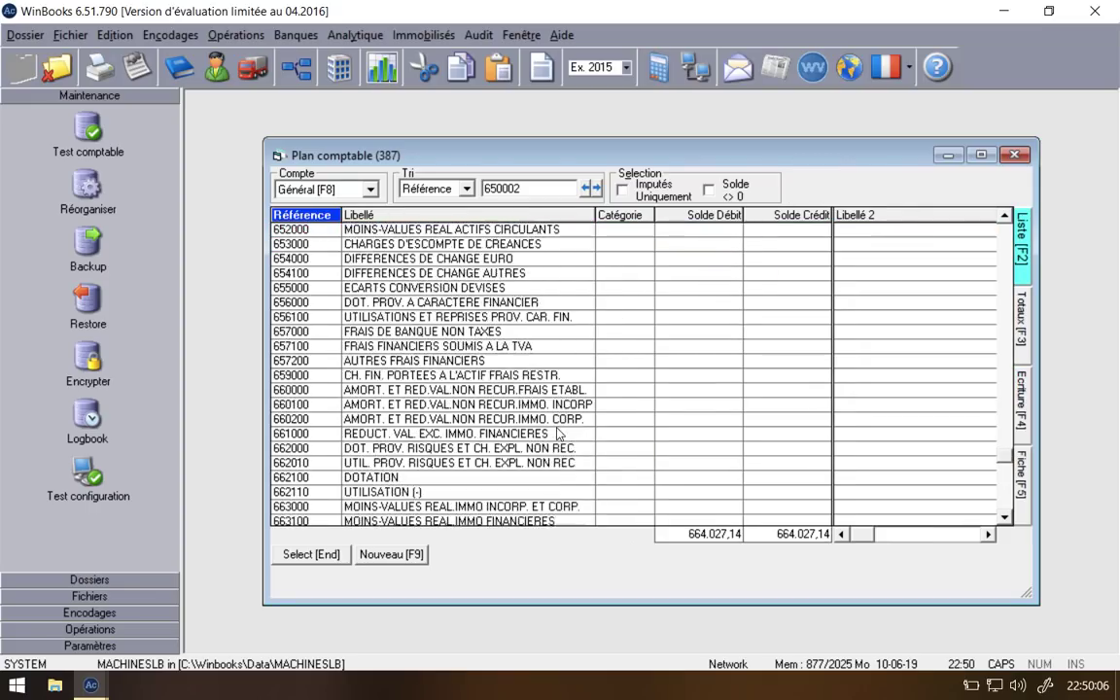
click(702, 463)
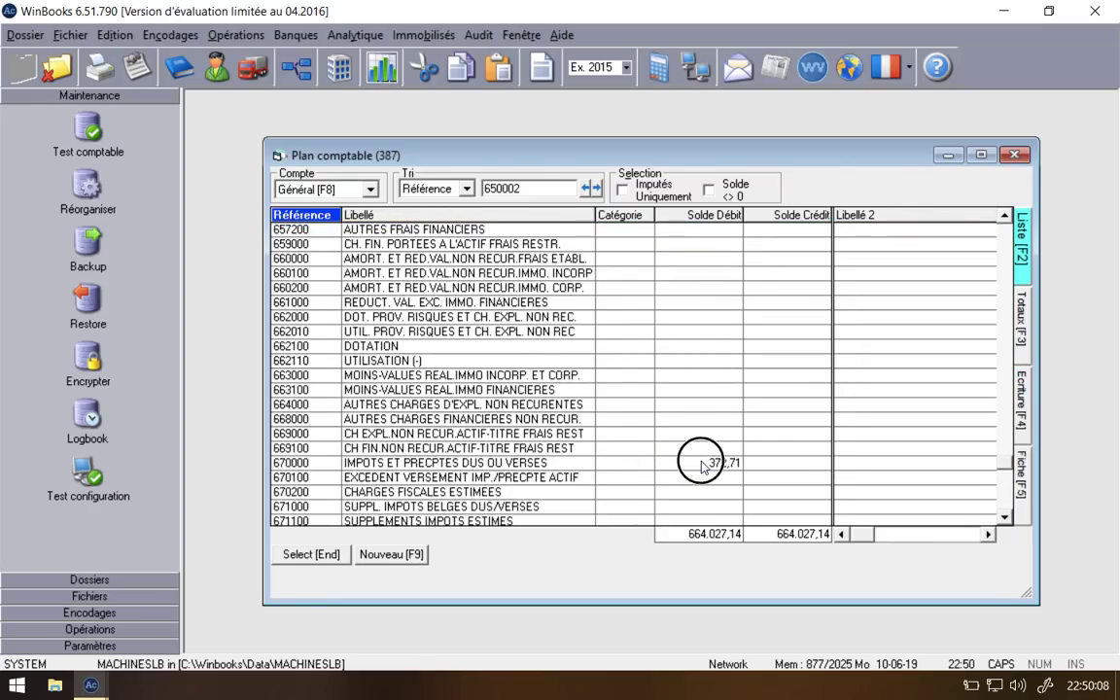
key(F4)
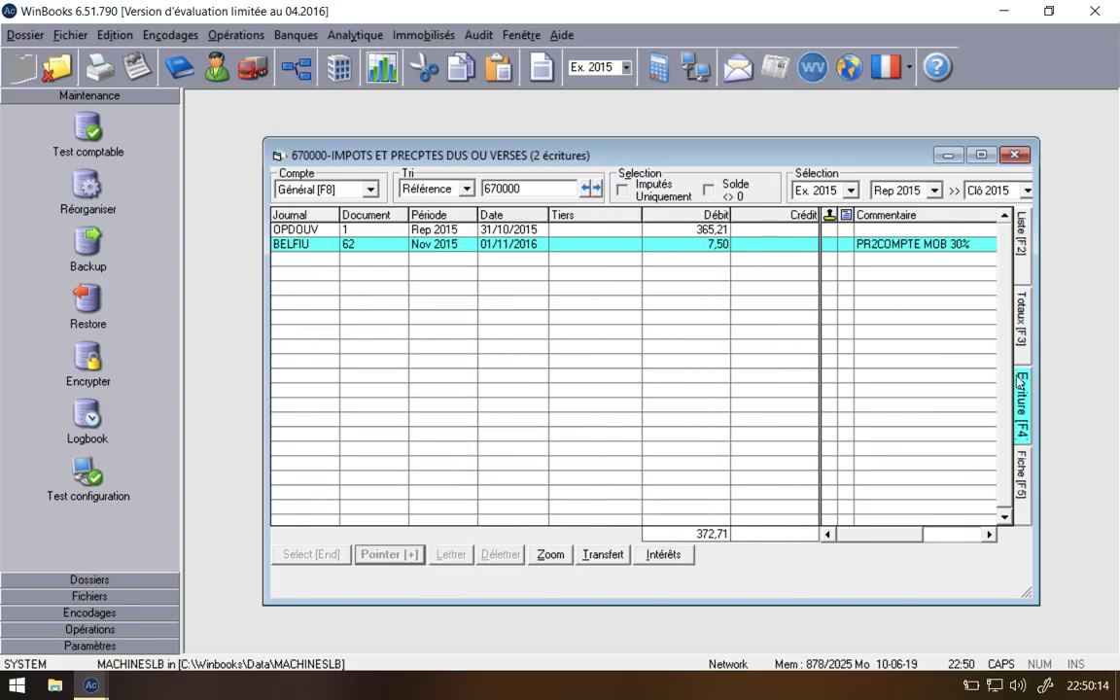
Step: Look through the remaining class 67 to 77 accounts for balances, including 750000 PRODUITS DES IMMO FINANCIERES, and close the chart of accounts
key(F2)
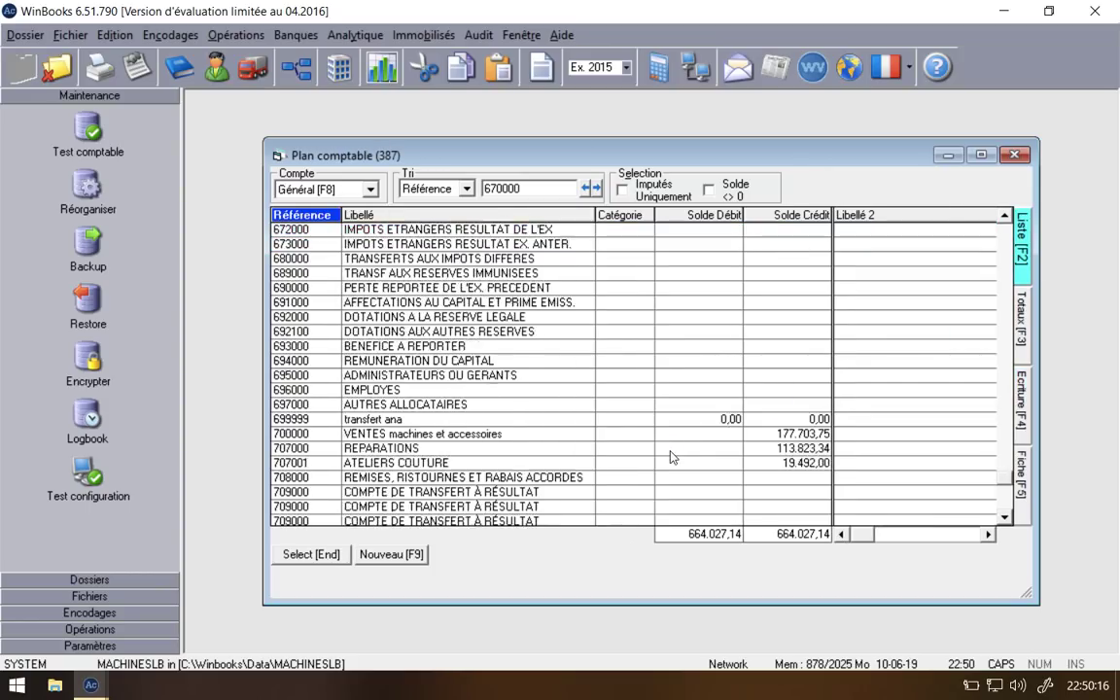
scroll(670, 457, down, 7)
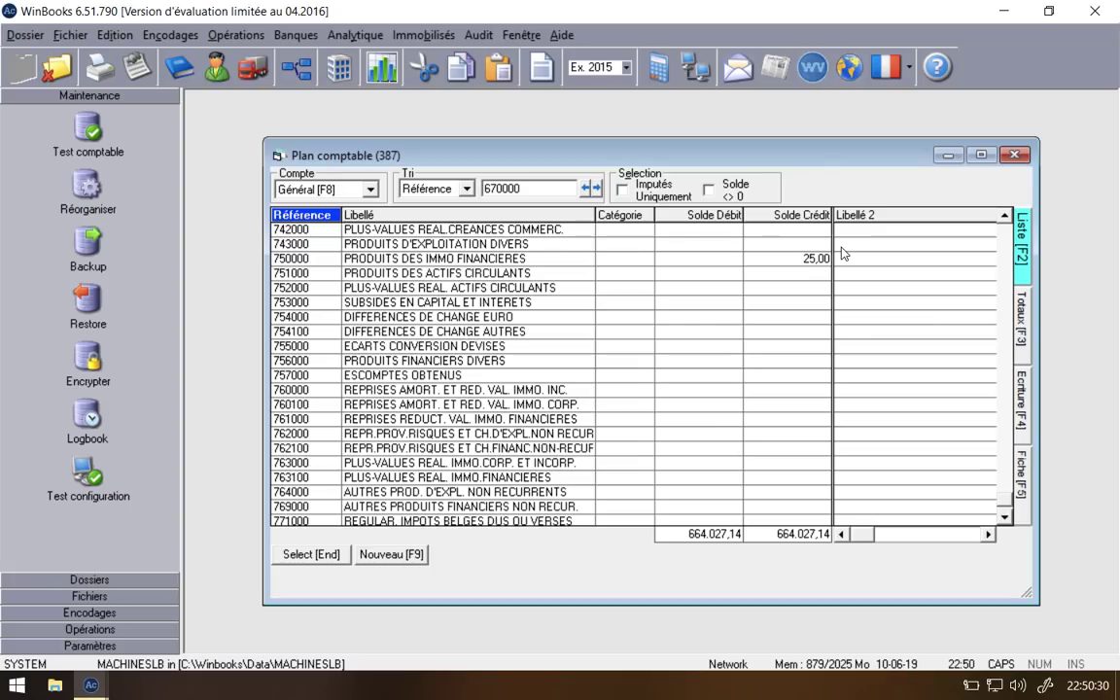
click(1005, 159)
key(ctrl+Left)
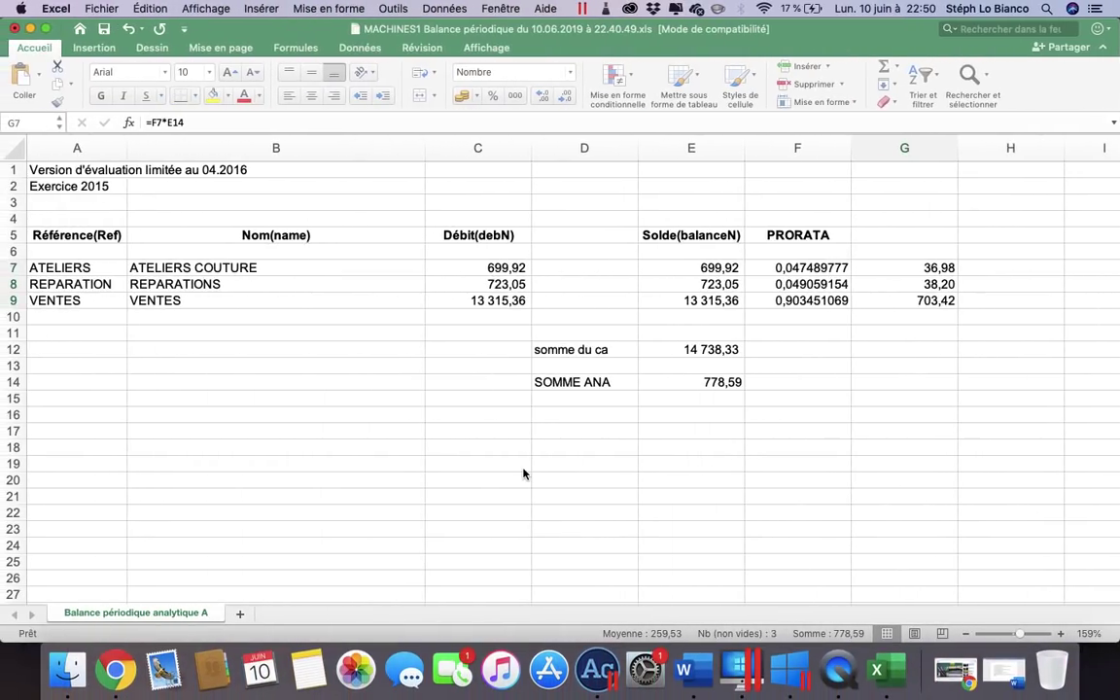
click(854, 684)
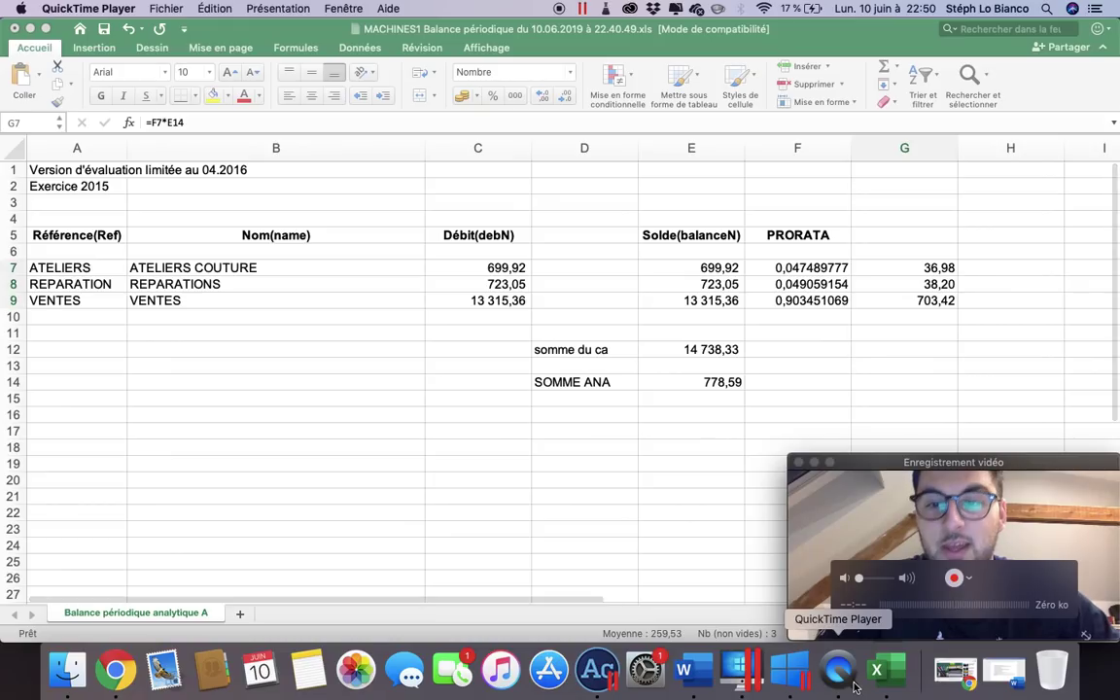